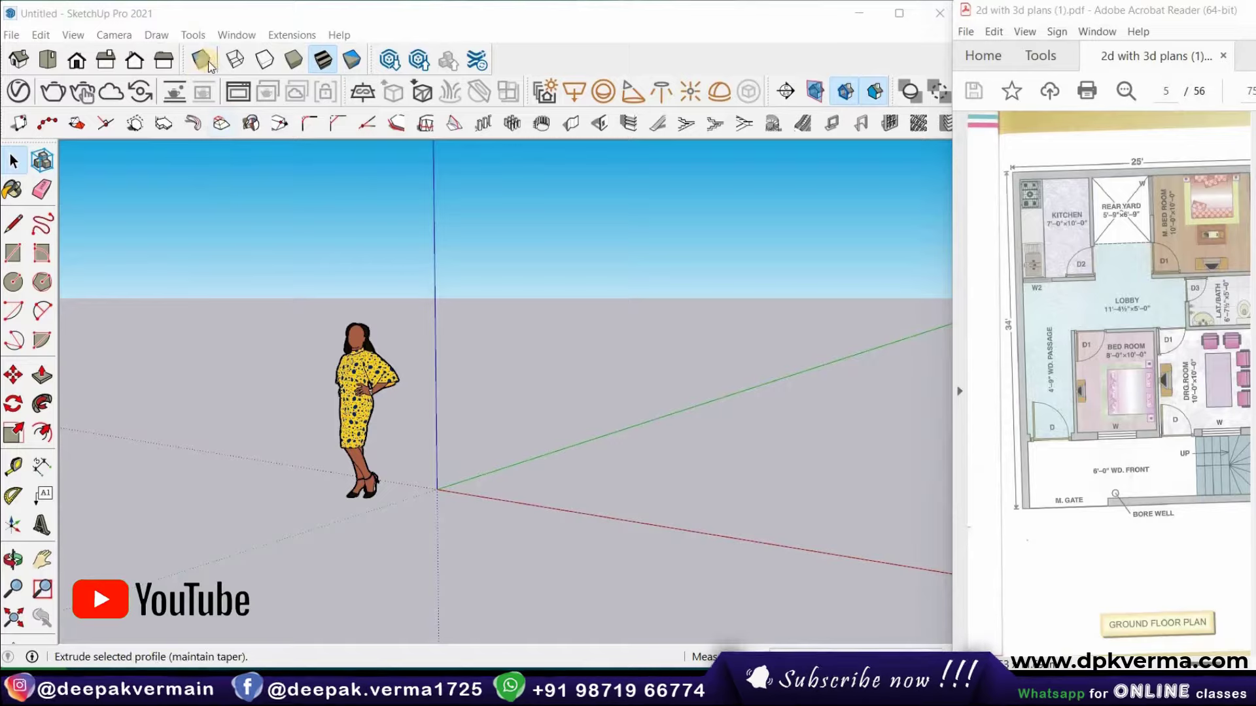
# In Model Info > Units, set the length display precision to 1/2 inch
pyautogui.click(230, 35)
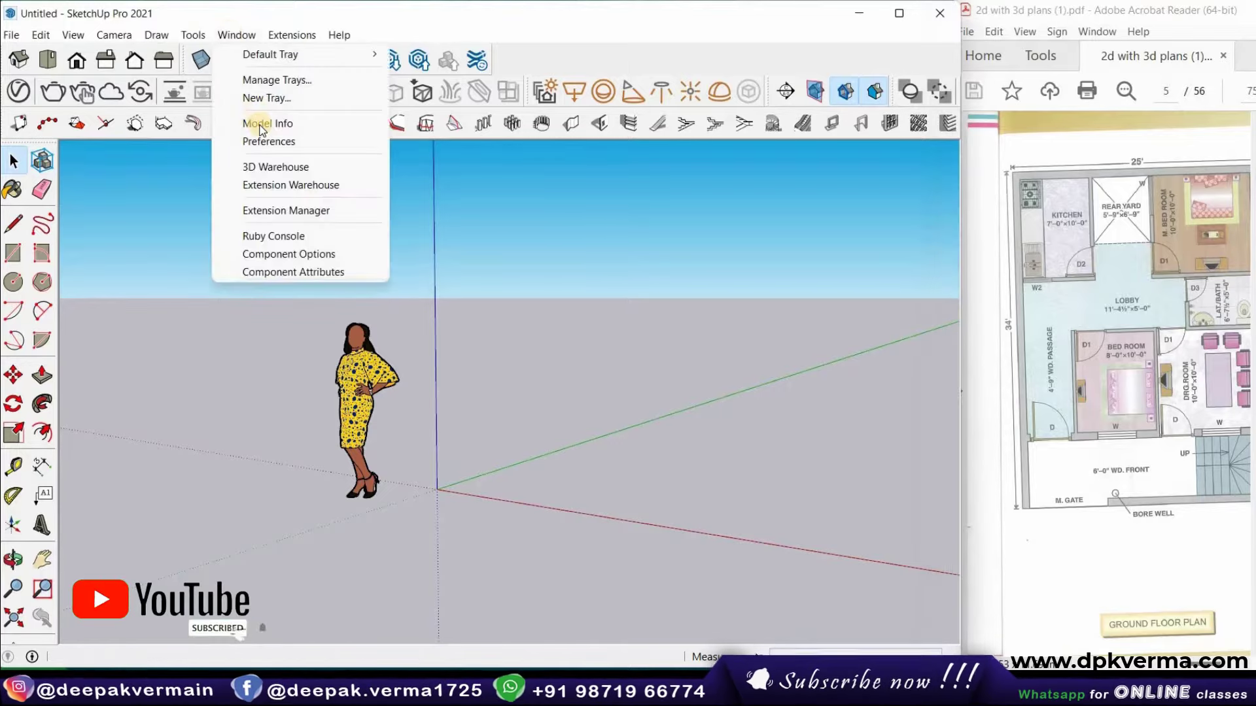
pyautogui.click(260, 124)
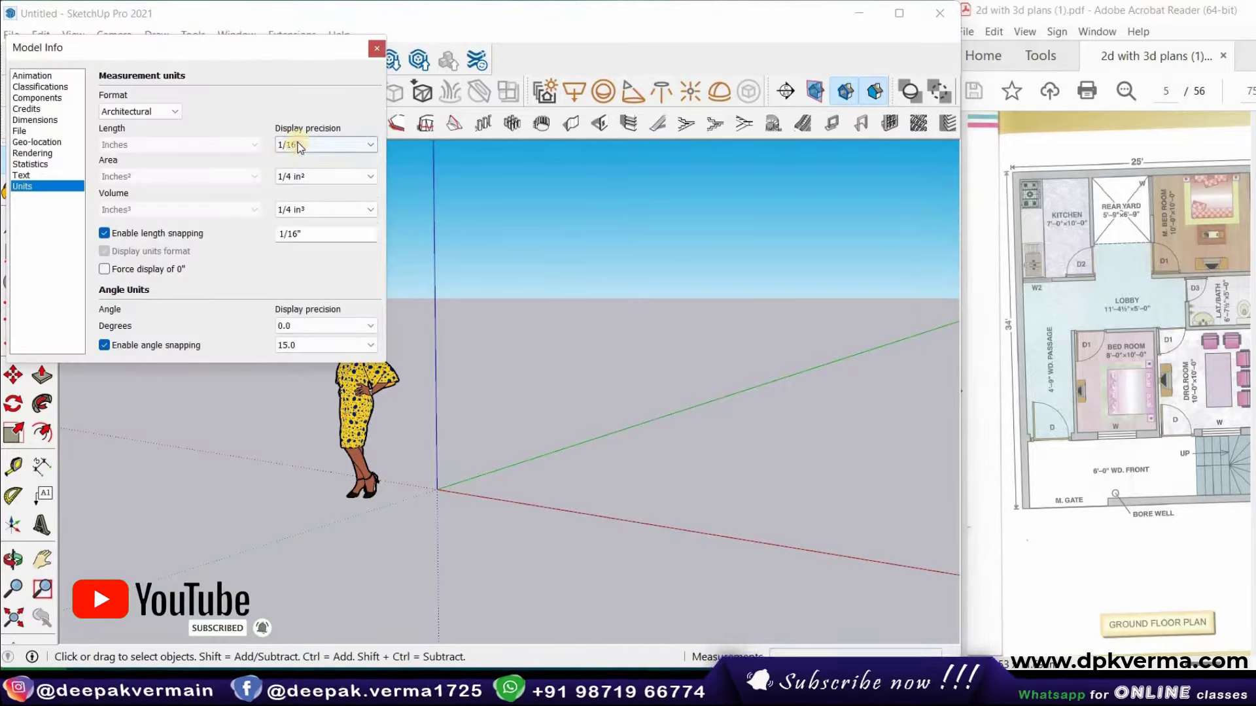
pyautogui.click(352, 146)
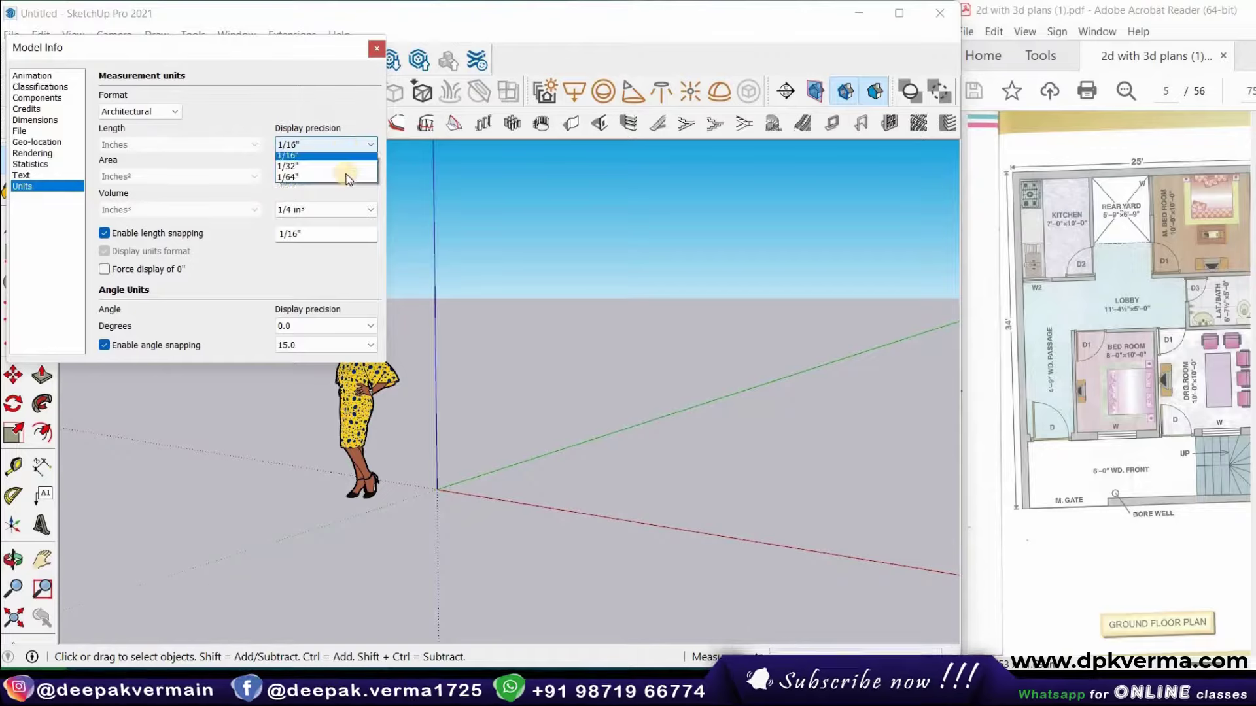
pyautogui.click(352, 167)
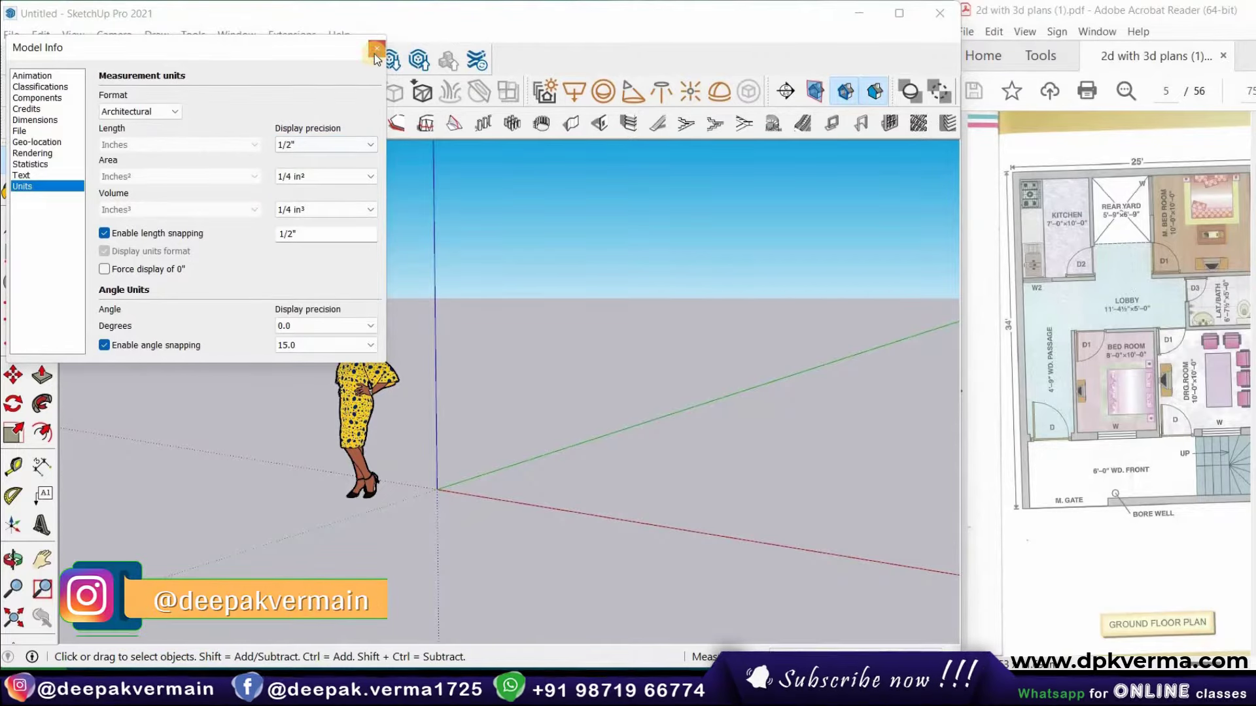
pyautogui.click(374, 53)
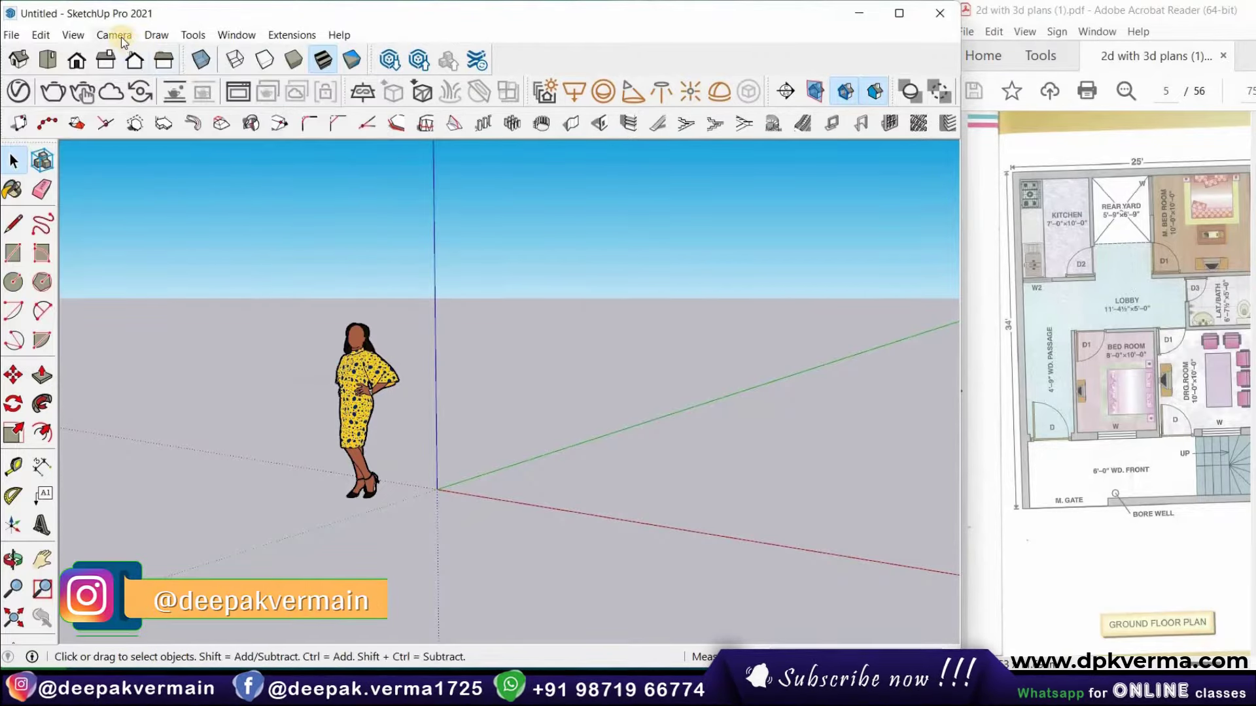
# Switch to a parallel-projection Top view and pan so the origin sits lower left
pyautogui.click(120, 36)
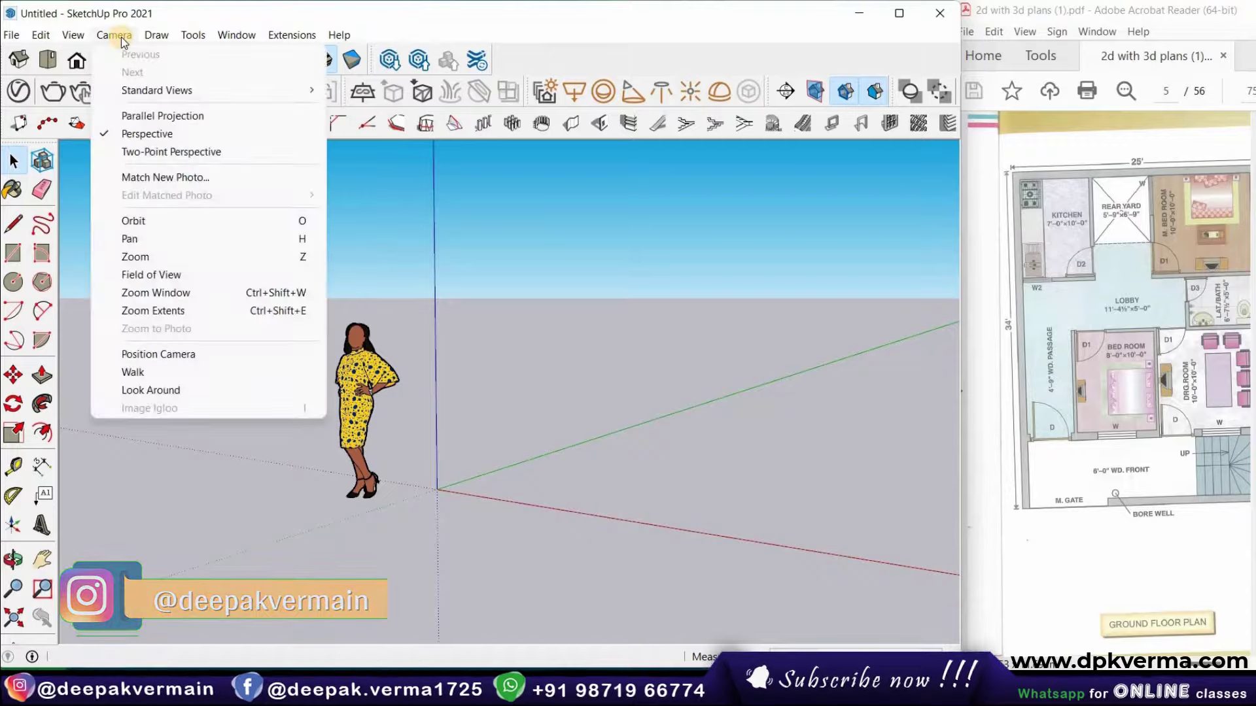
pyautogui.click(146, 116)
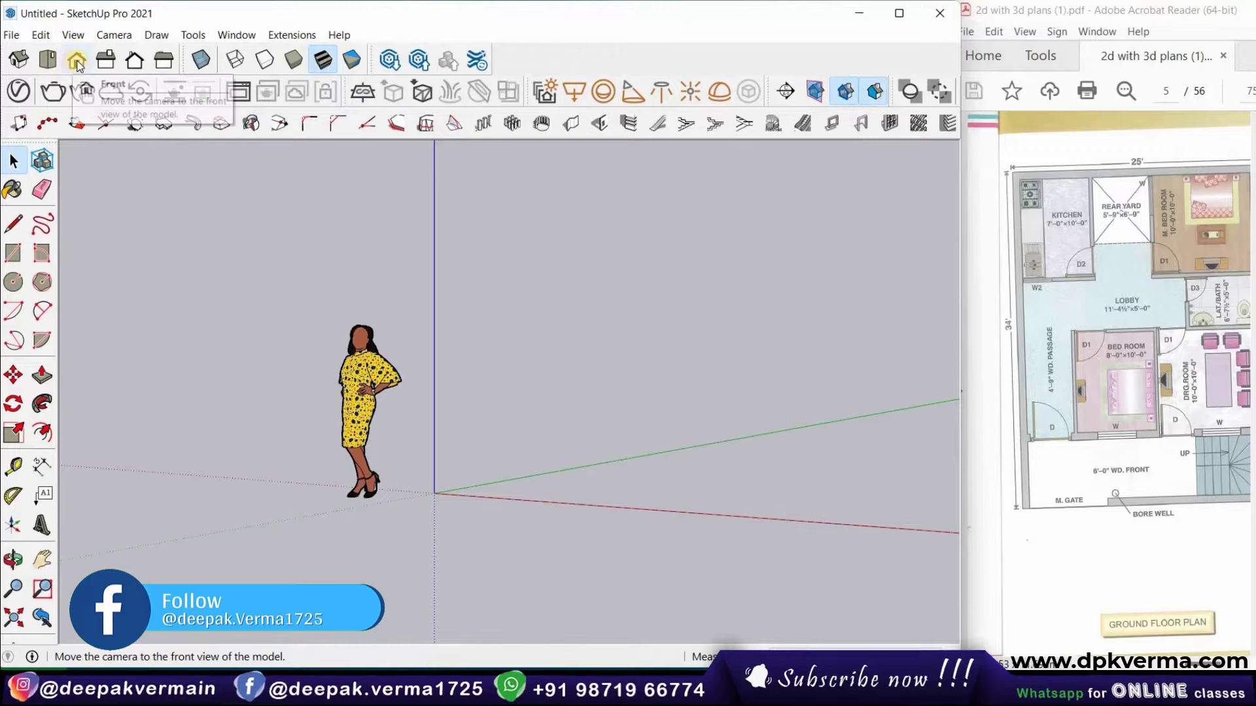
pyautogui.click(47, 59)
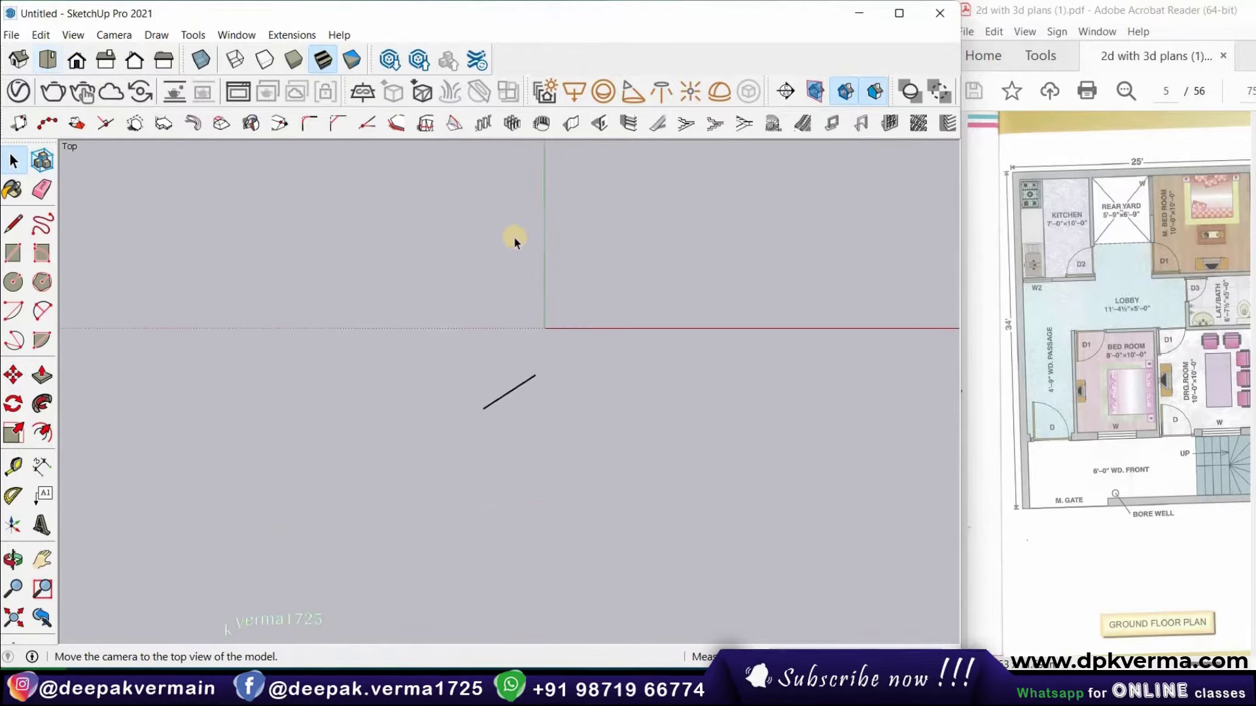
pyautogui.click(41, 561)
pyautogui.moveTo(520, 333); pyautogui.dragTo(201, 540)
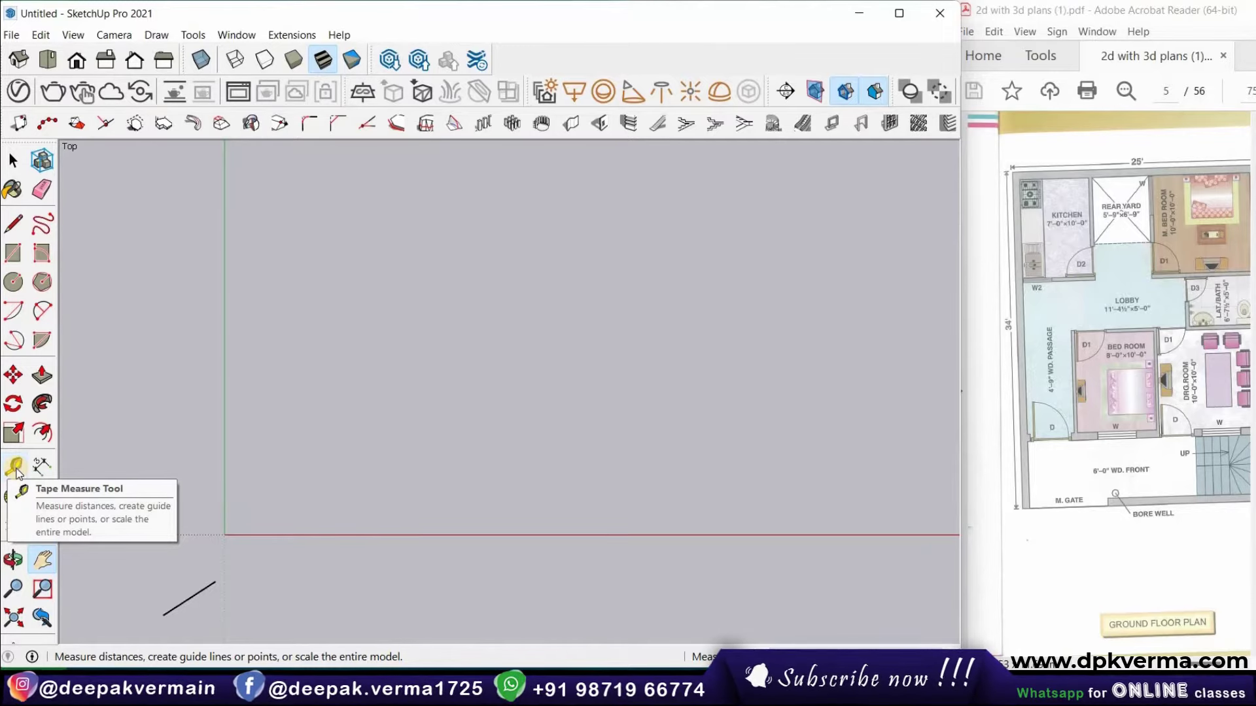
# Lay construction guides on the red and green axes, plus a vertical guide parallel to the green axis
pyautogui.click(16, 469)
pyautogui.click(225, 451)
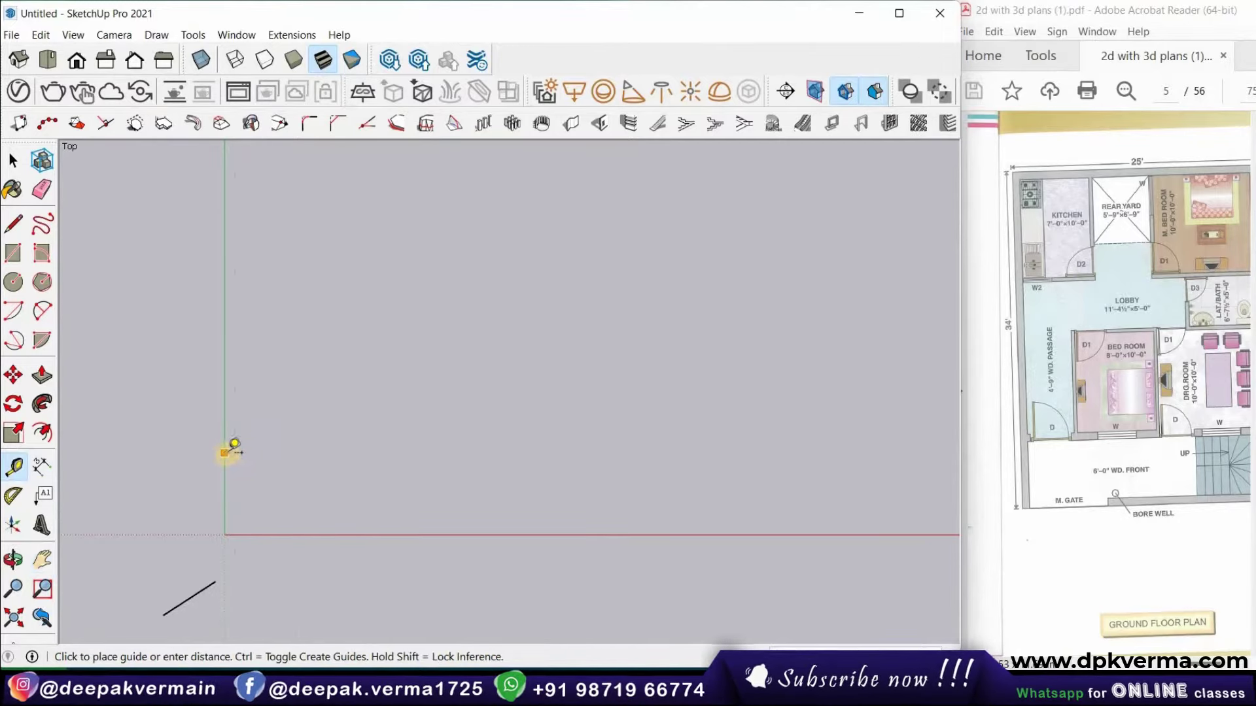
pyautogui.click(339, 531)
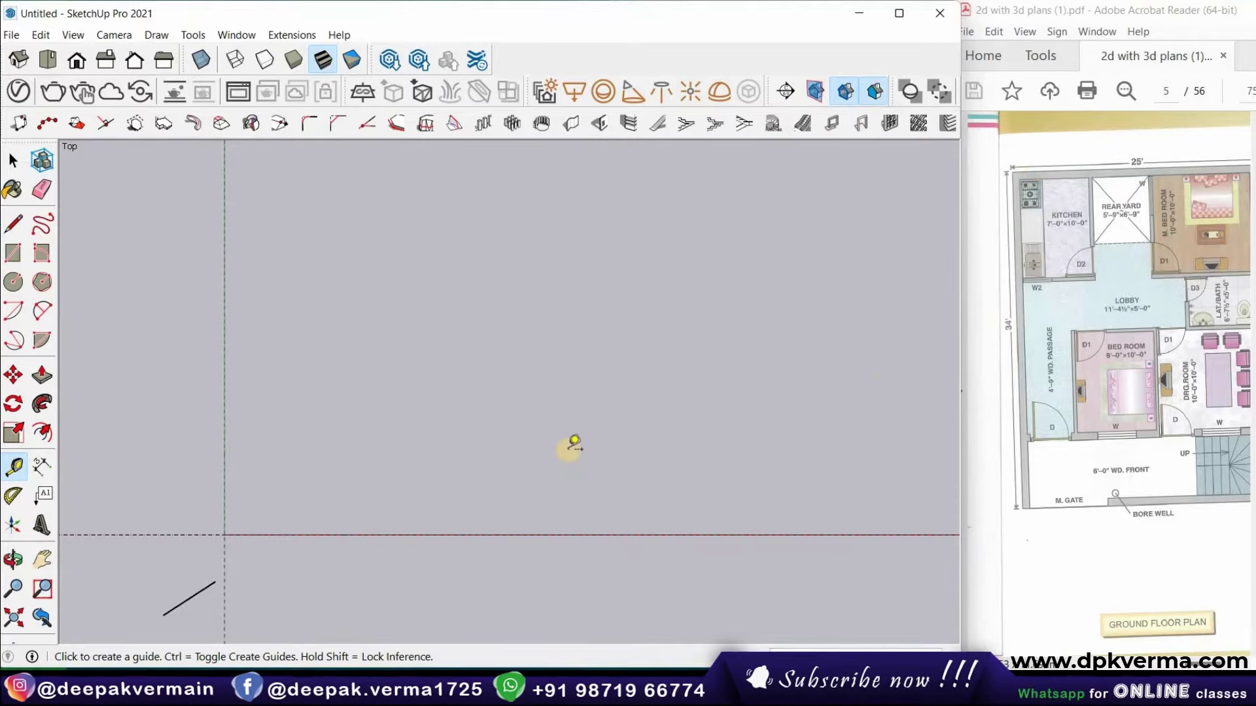
pyautogui.click(379, 535)
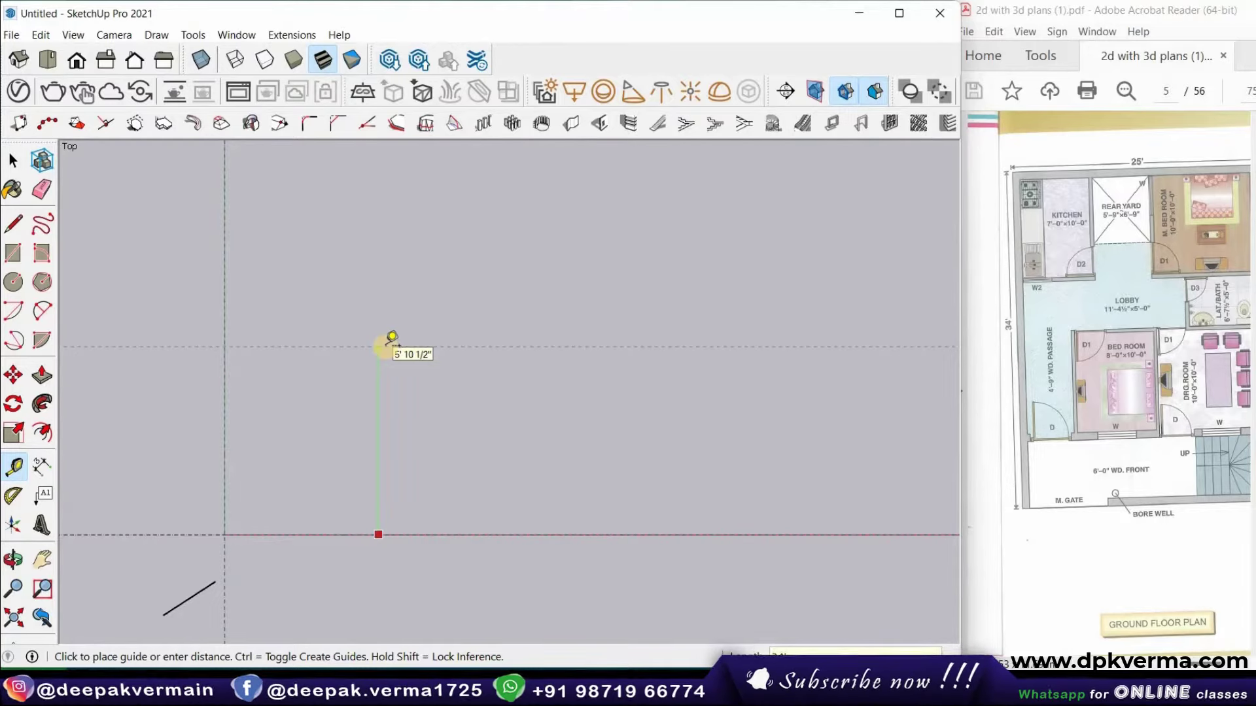
pyautogui.press('Escape')
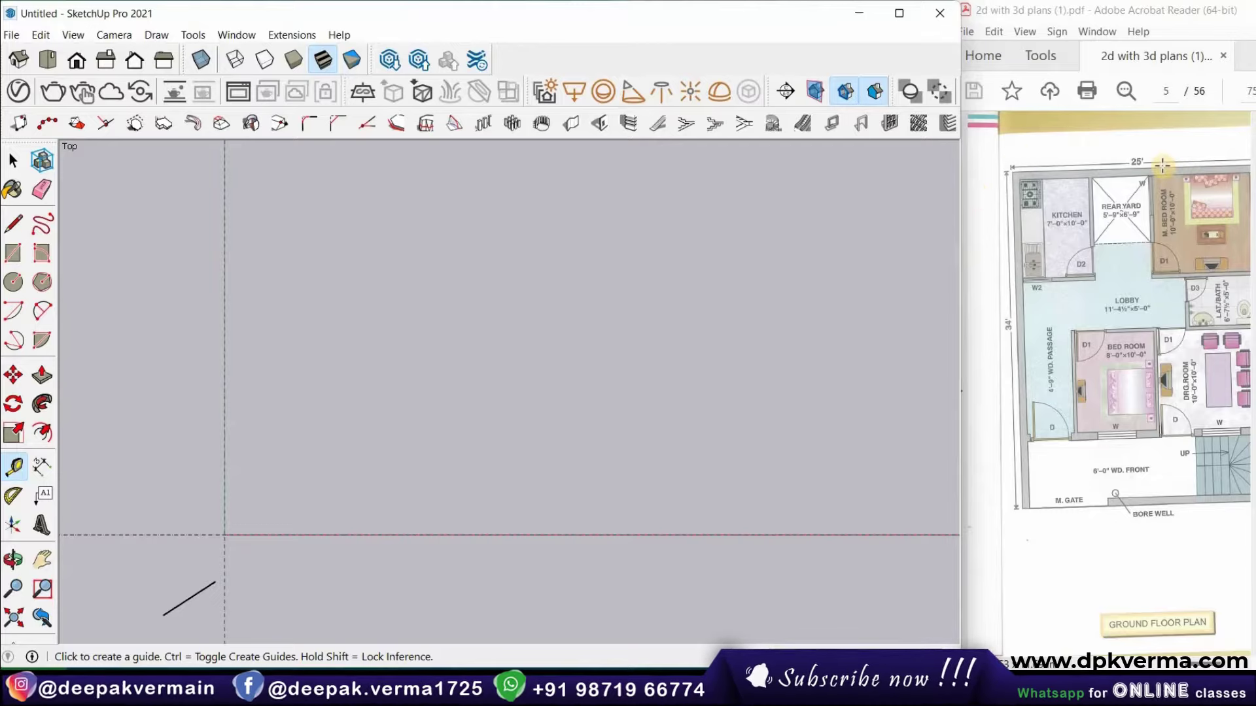
pyautogui.click(224, 283)
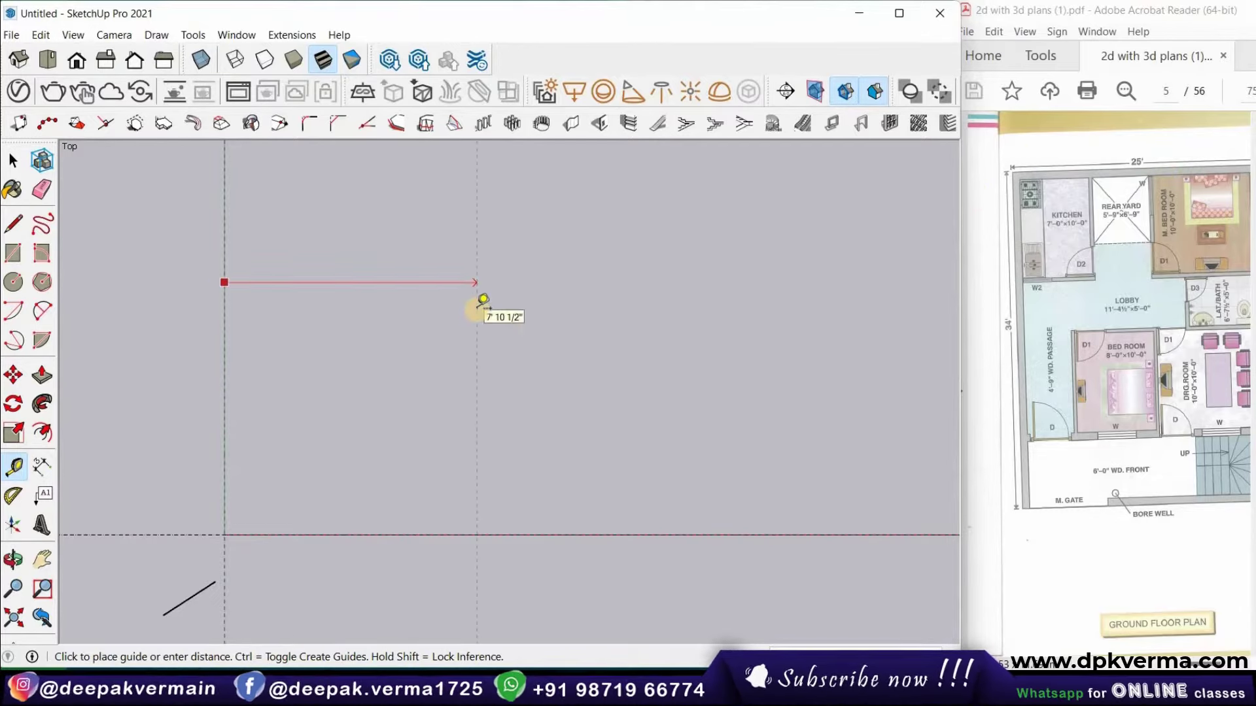
pyautogui.click(483, 300)
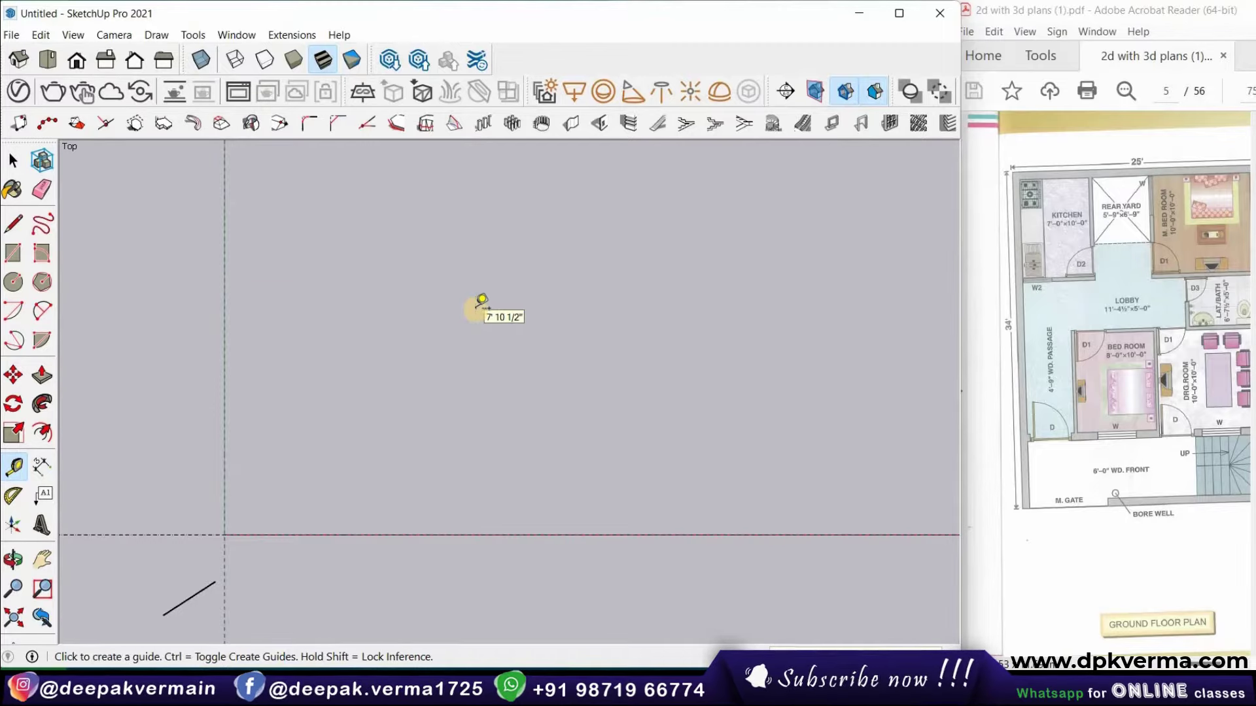
pyautogui.hotkey('shift', 'z')
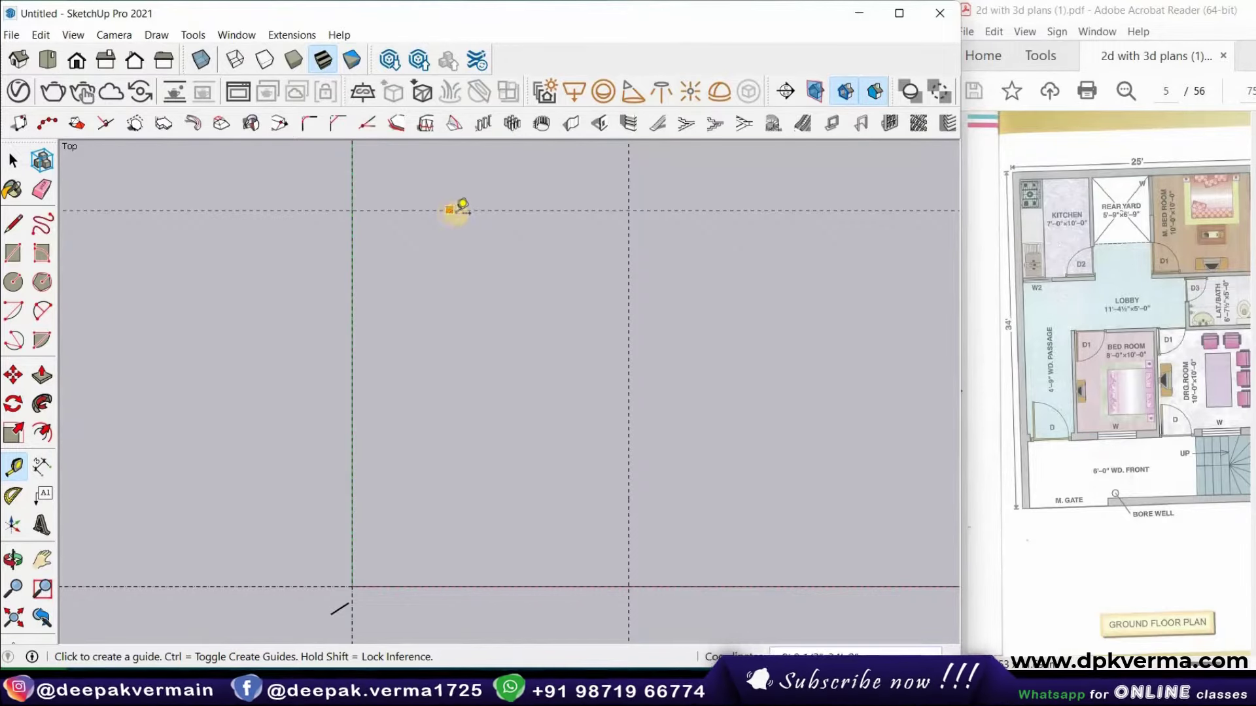
# Add a horizontal guide 9' from the top guide and another just near the top
pyautogui.click(476, 210)
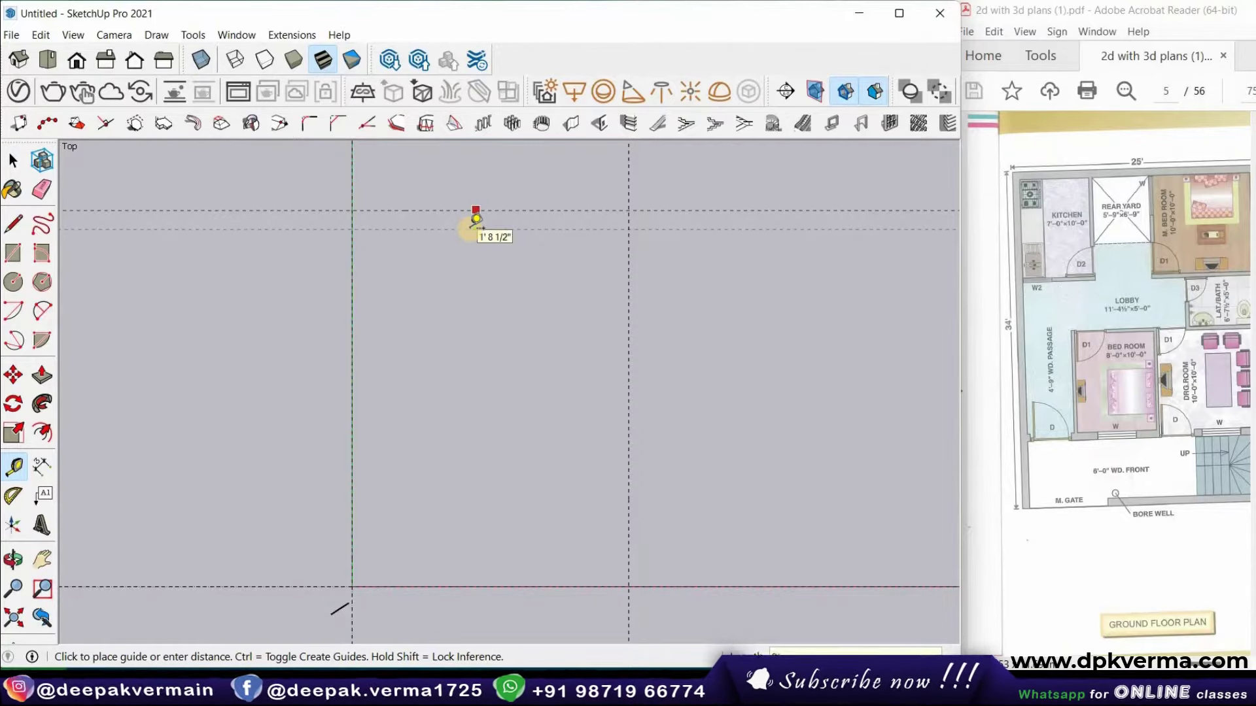
pyautogui.write("9'")
pyautogui.press('Return')
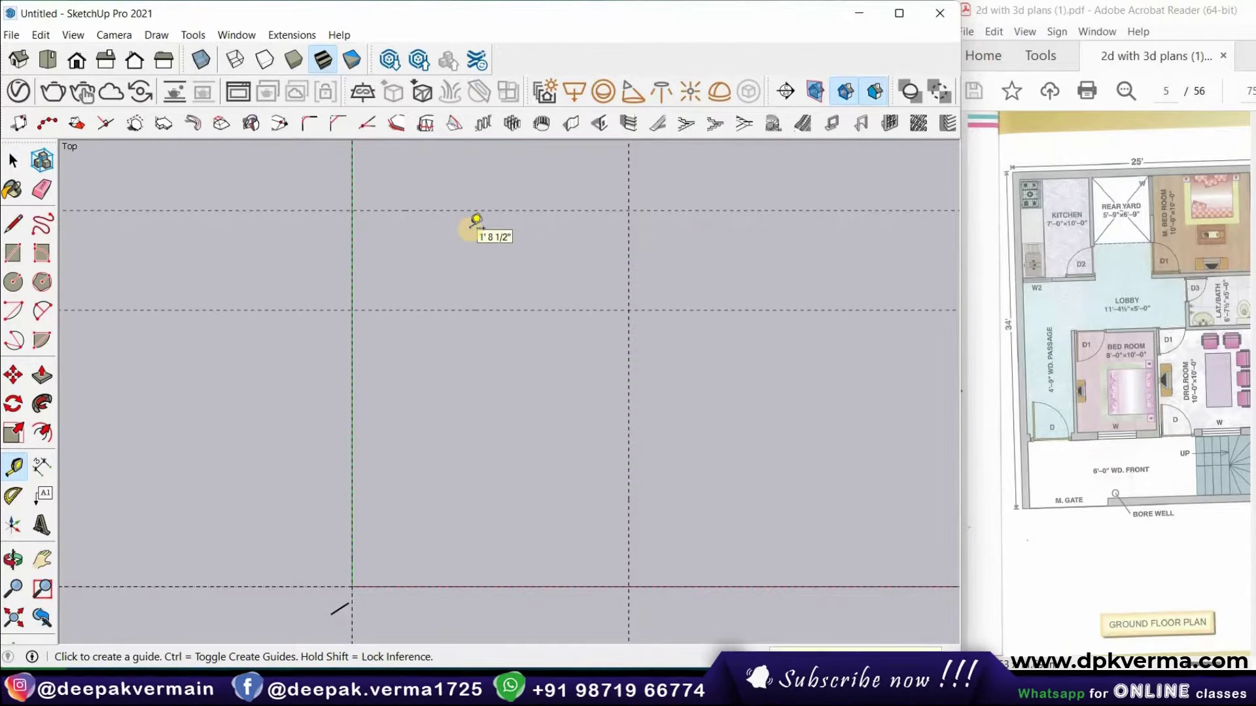
pyautogui.click(490, 210)
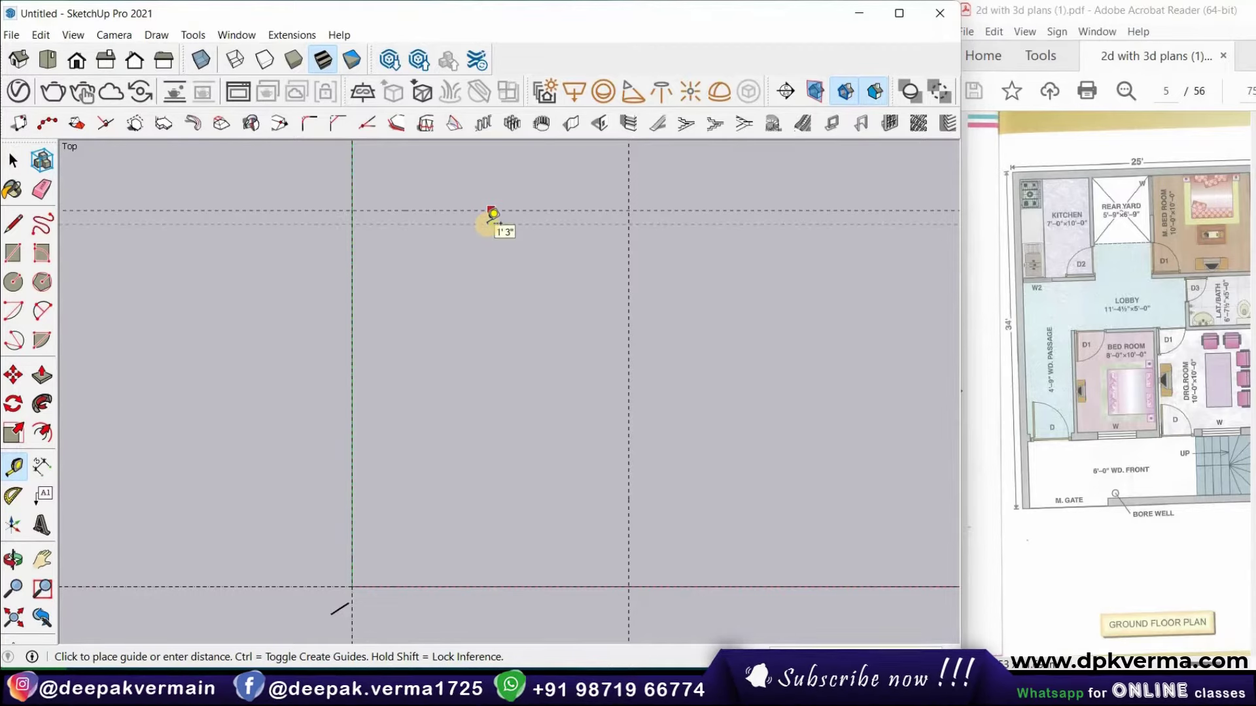
pyautogui.click(492, 216)
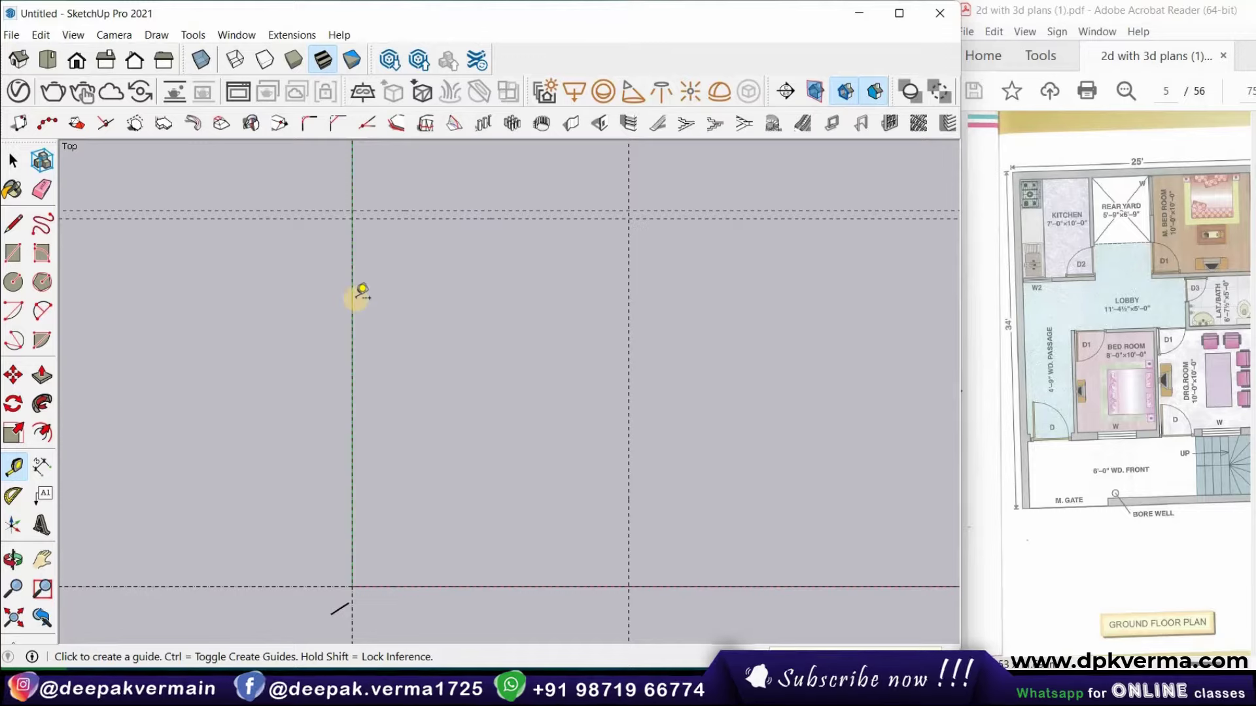
# Add 9-inch wall-thickness guides inside the left, right and bottom guide lines
pyautogui.click(353, 299)
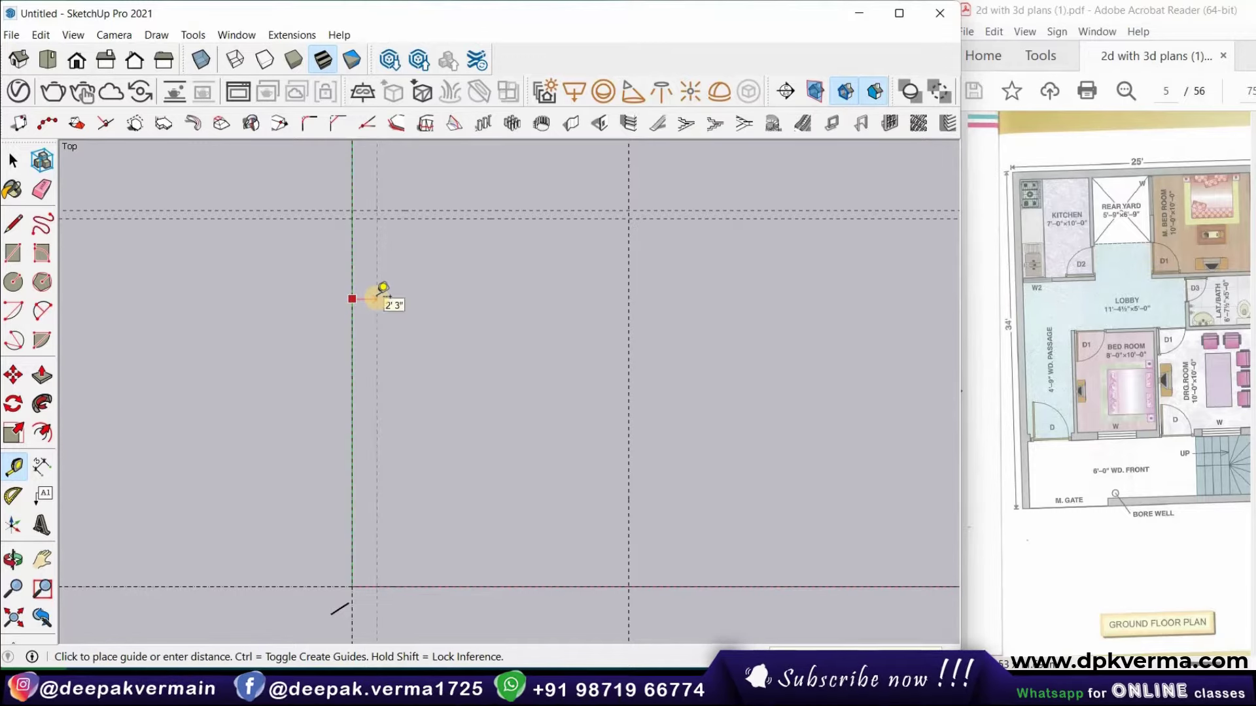
pyautogui.write('9')
pyautogui.press('Return')
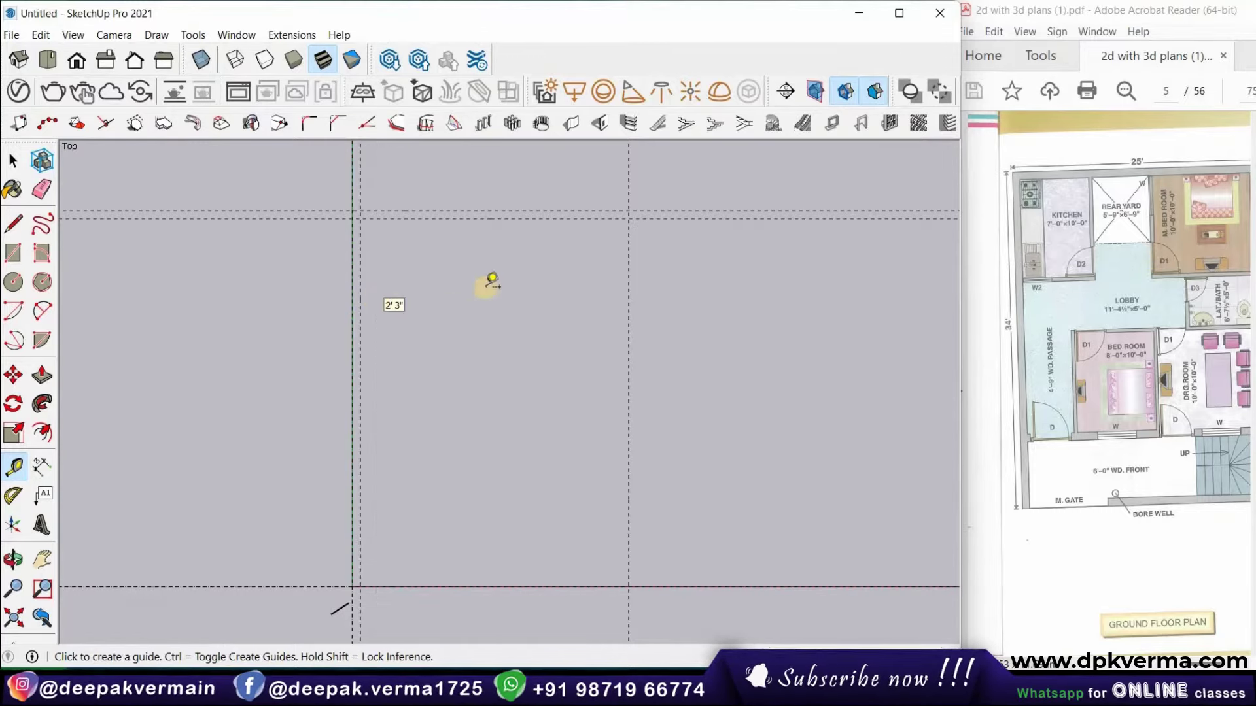
pyautogui.click(629, 335)
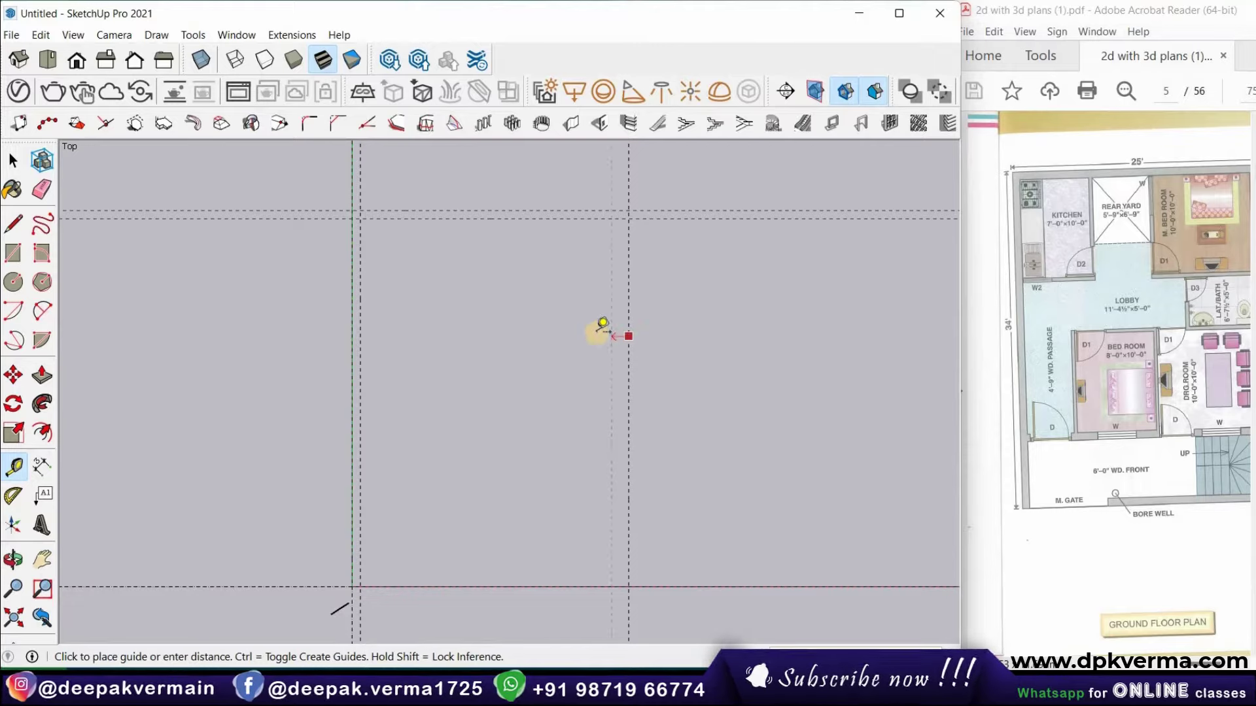
pyautogui.write('9')
pyautogui.press('Return')
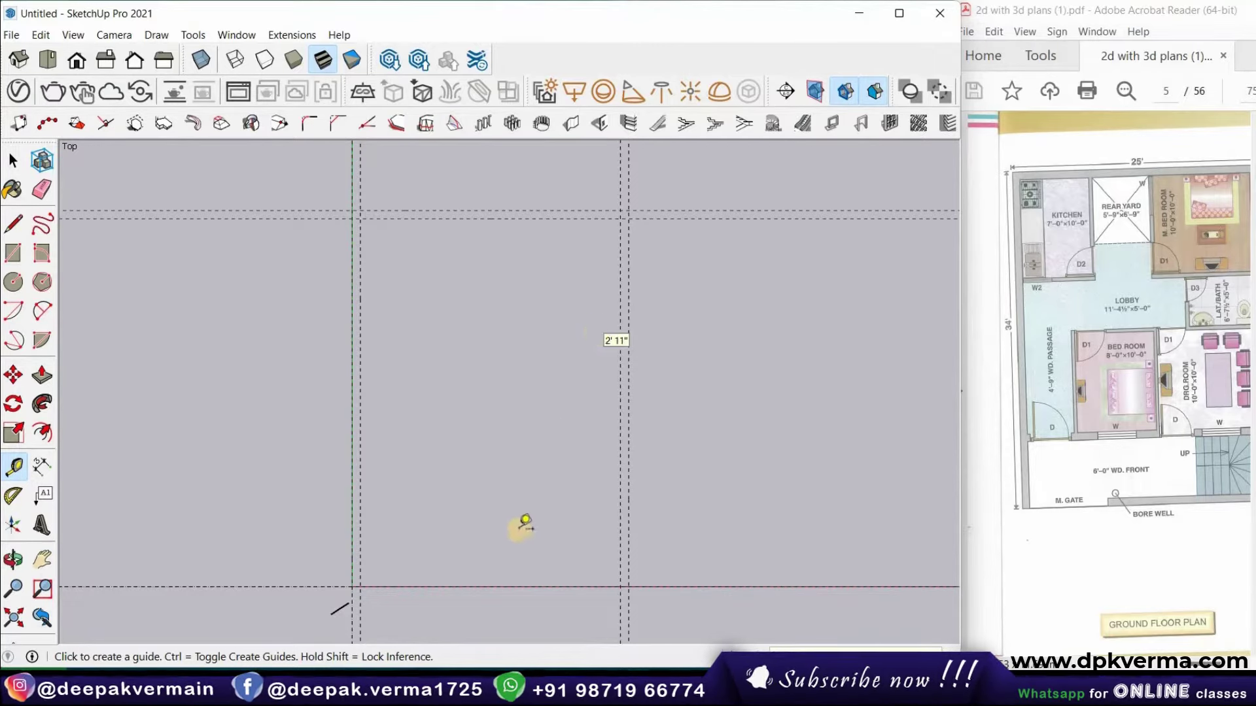
pyautogui.click(506, 587)
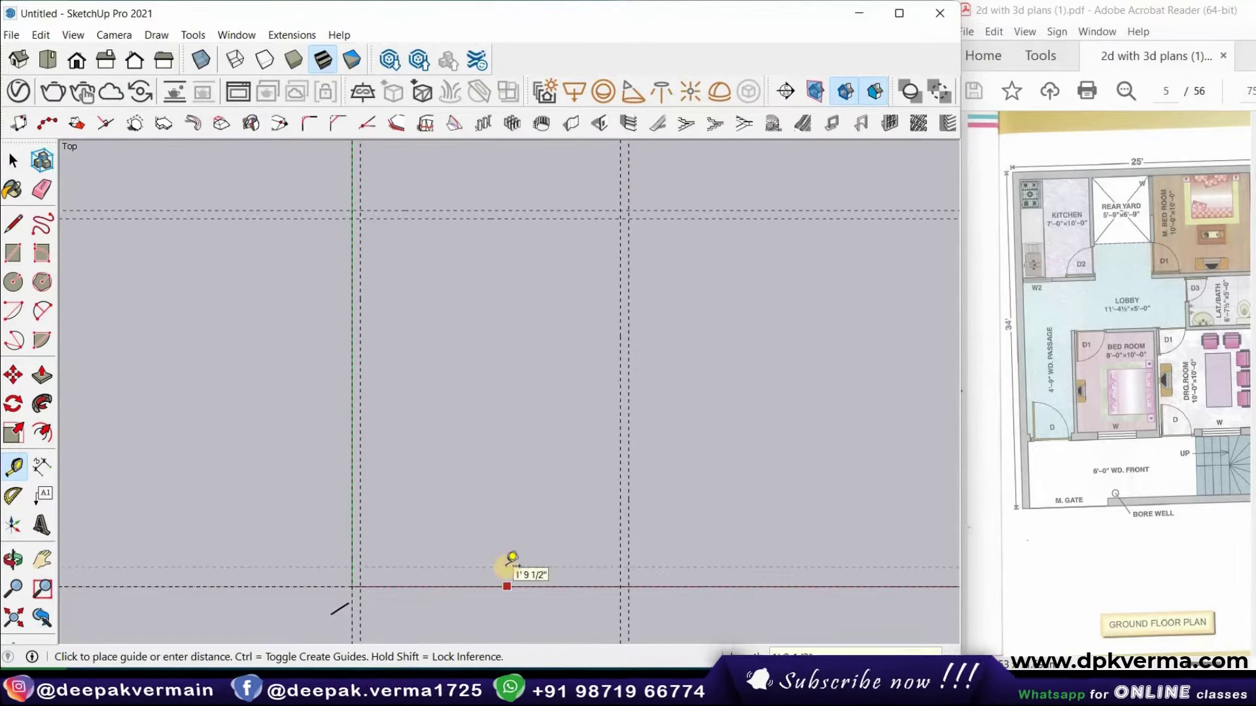
pyautogui.write('9')
pyautogui.press('Return')
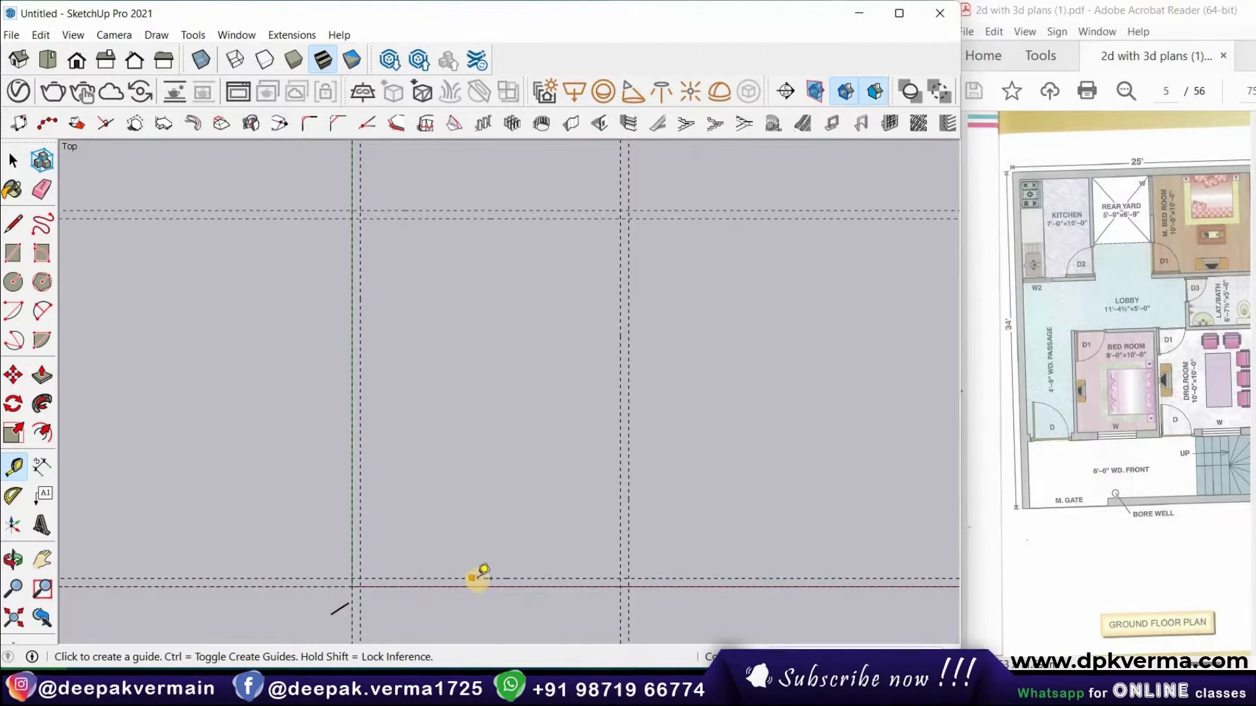
# Add two more horizontal guides above the bottom guides, then click into the Acrobat plan window
pyautogui.click(478, 578)
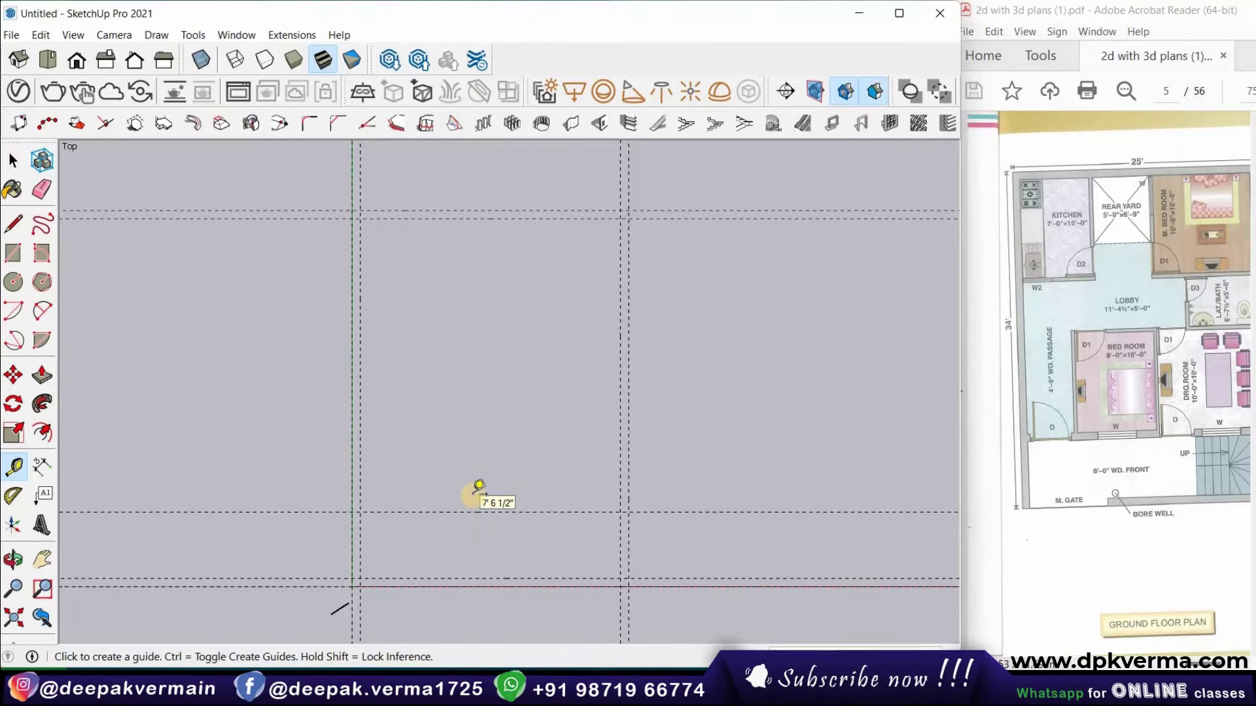
pyautogui.click(501, 513)
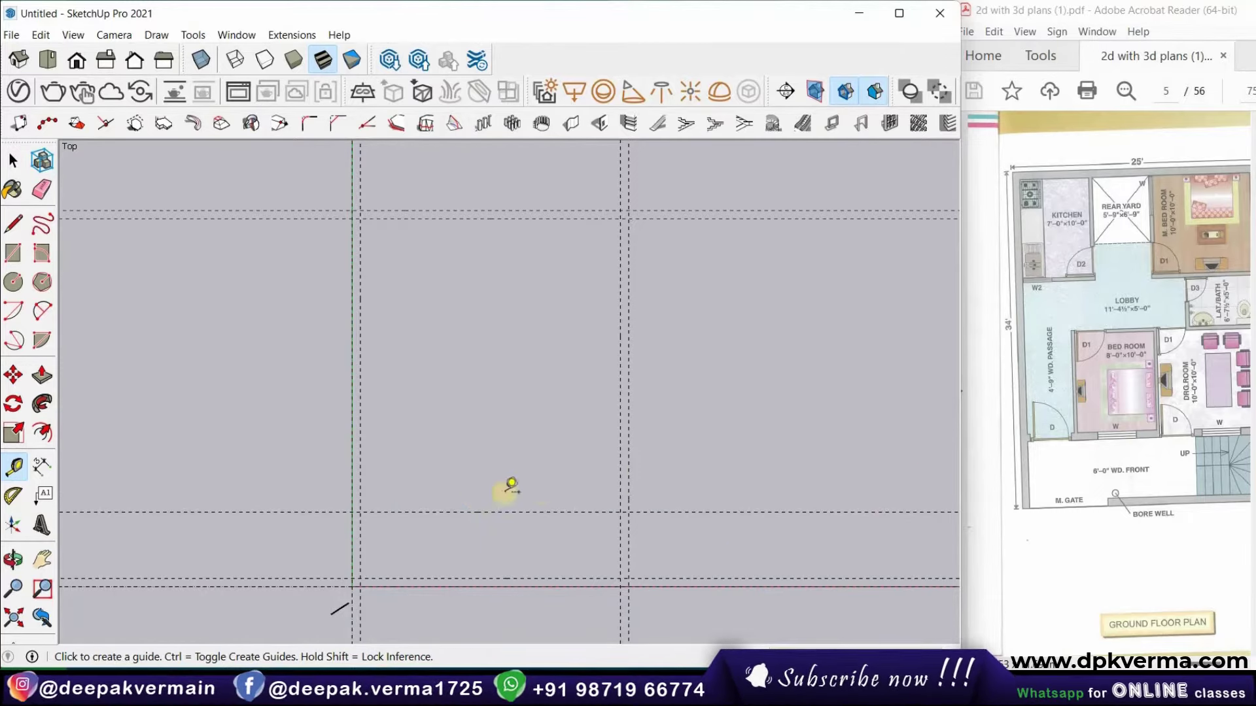
pyautogui.click(481, 511)
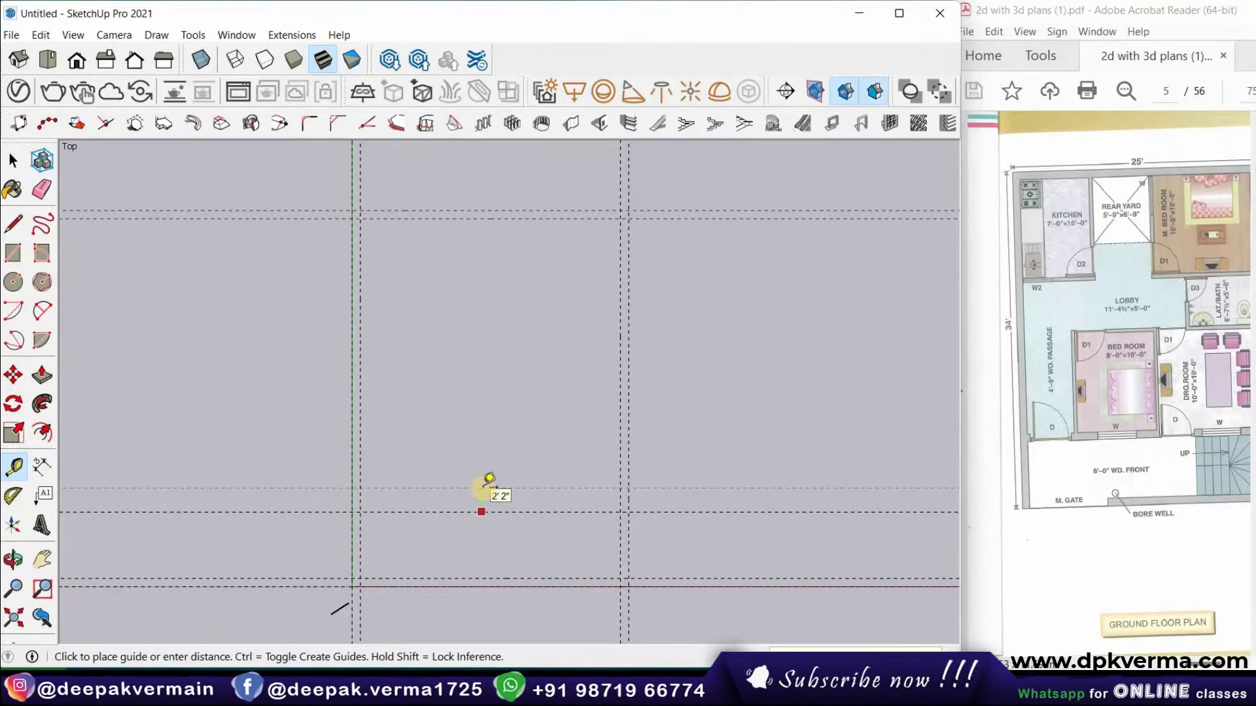
pyautogui.click(489, 504)
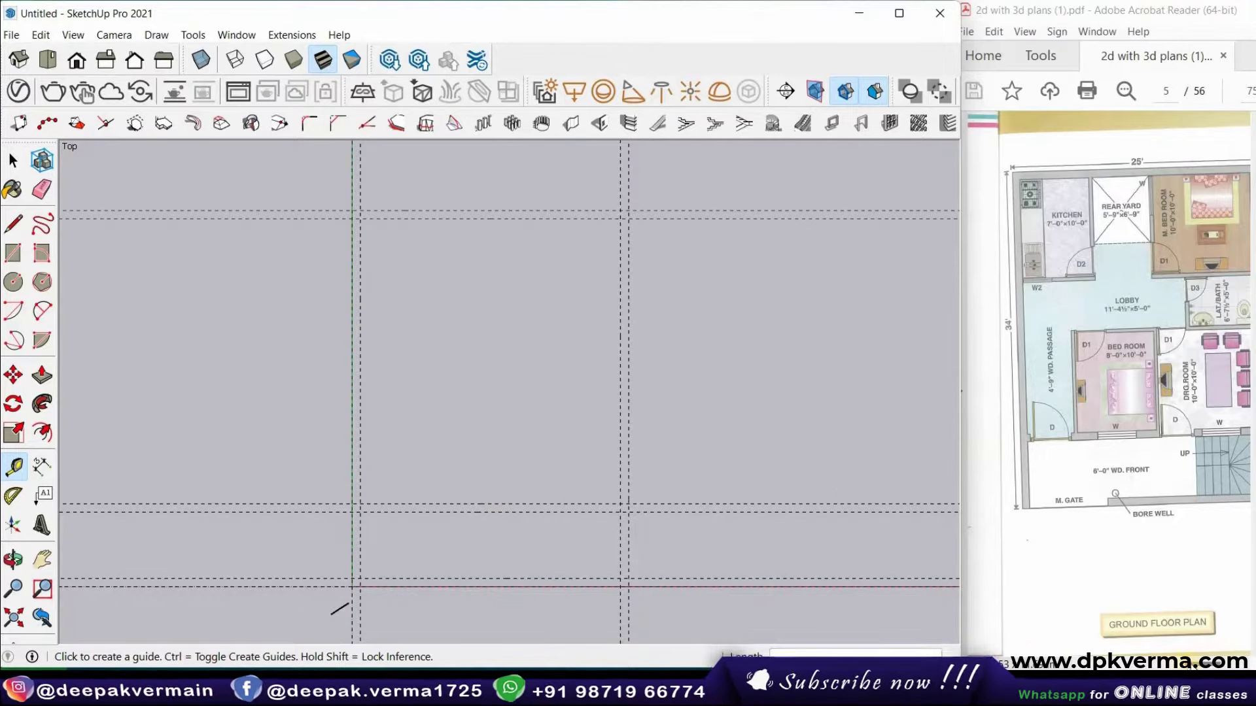
pyautogui.click(960, 391)
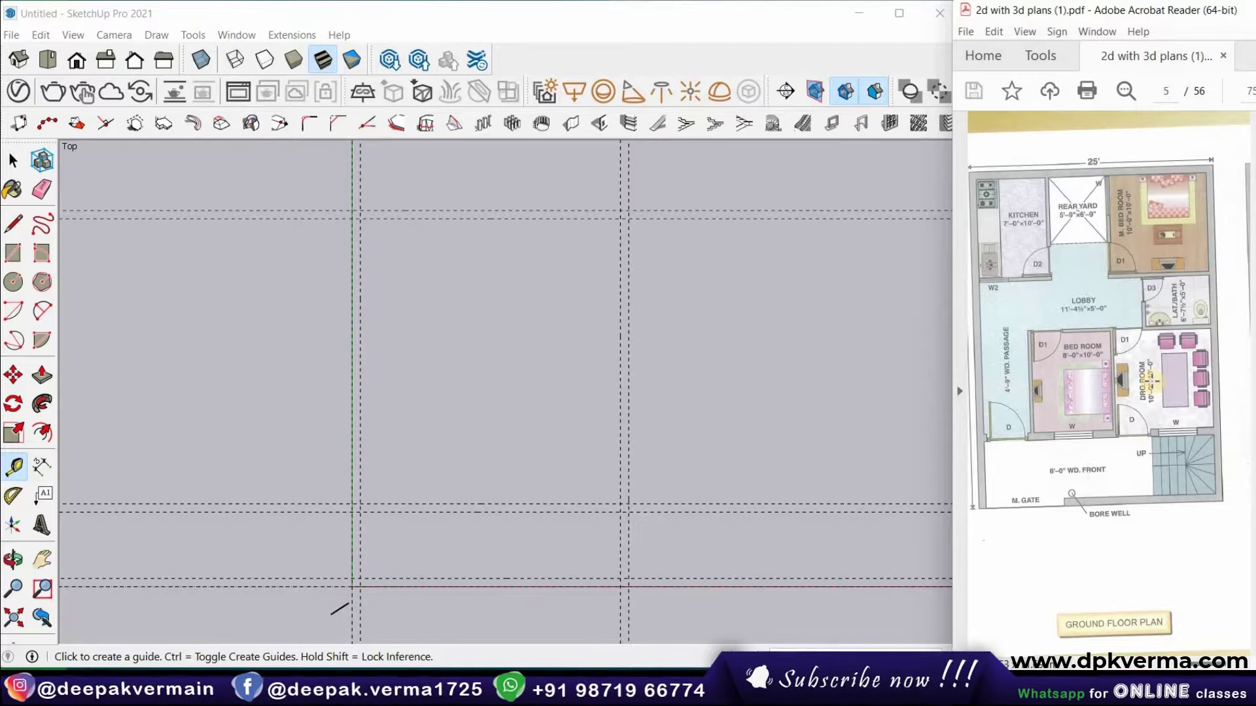
# Place a horizontal guide 10' above the front line
pyautogui.click(546, 504)
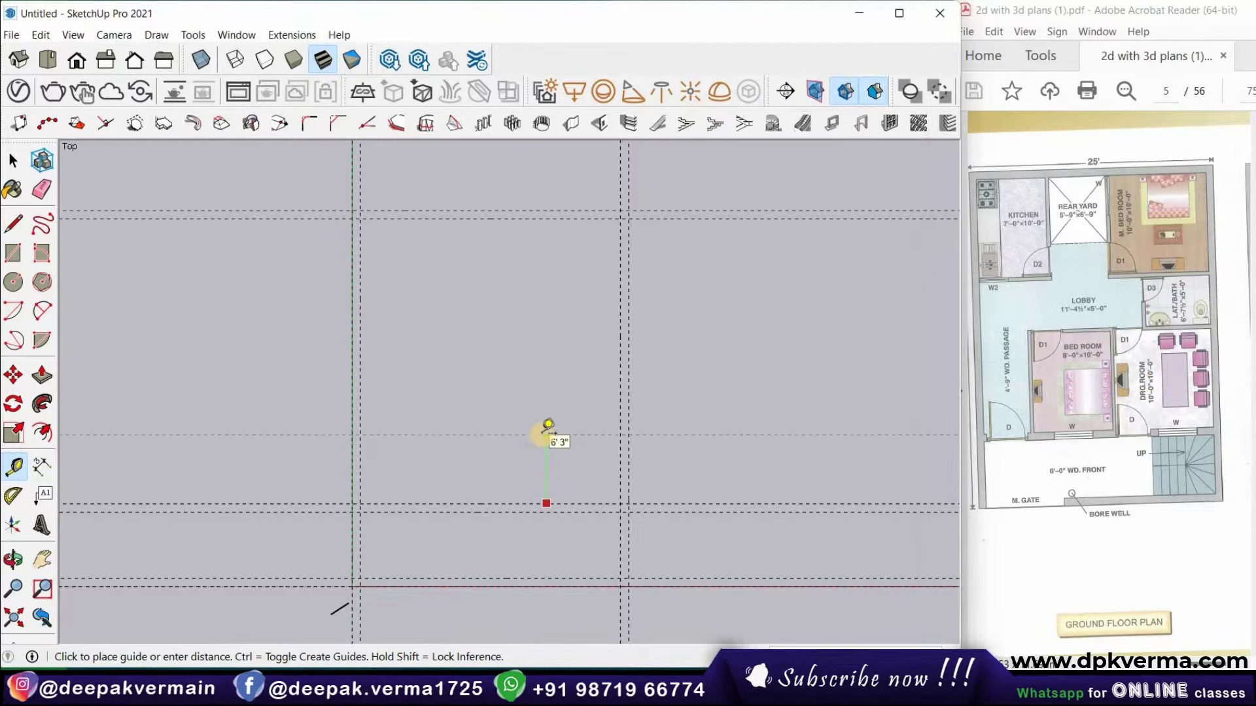
pyautogui.write("10'")
pyautogui.press('Return')
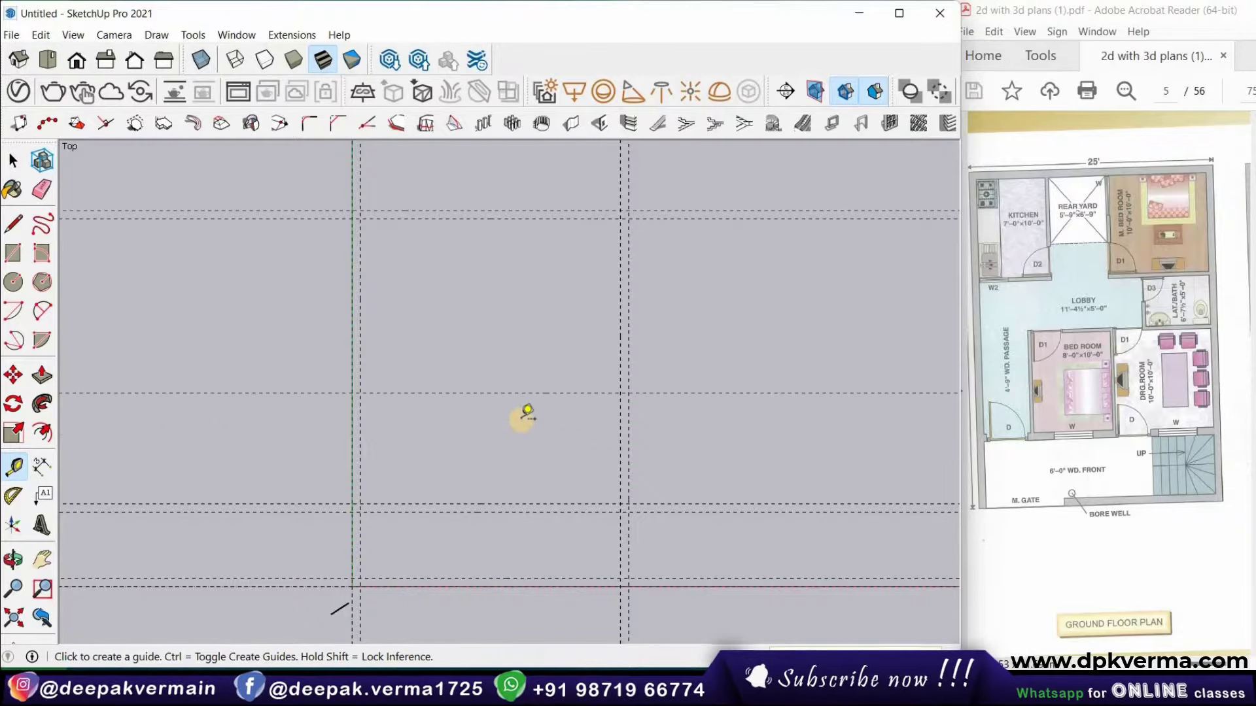
pyautogui.click(523, 393)
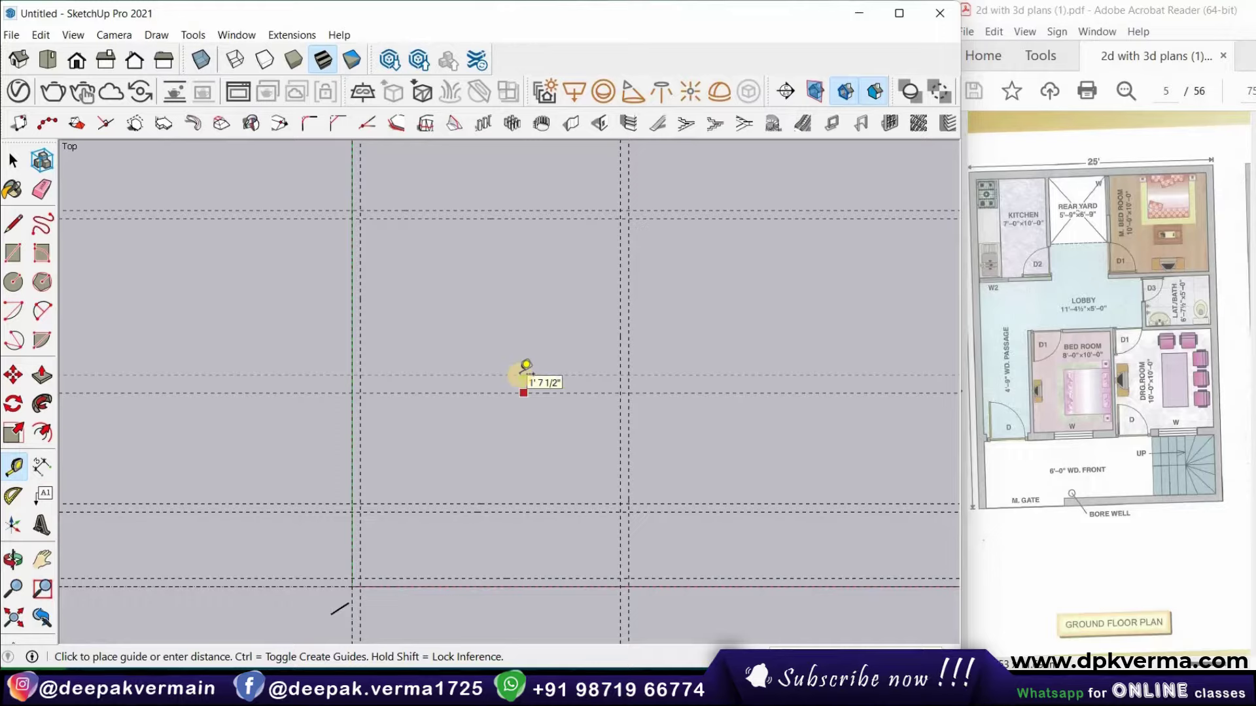
pyautogui.press('Escape')
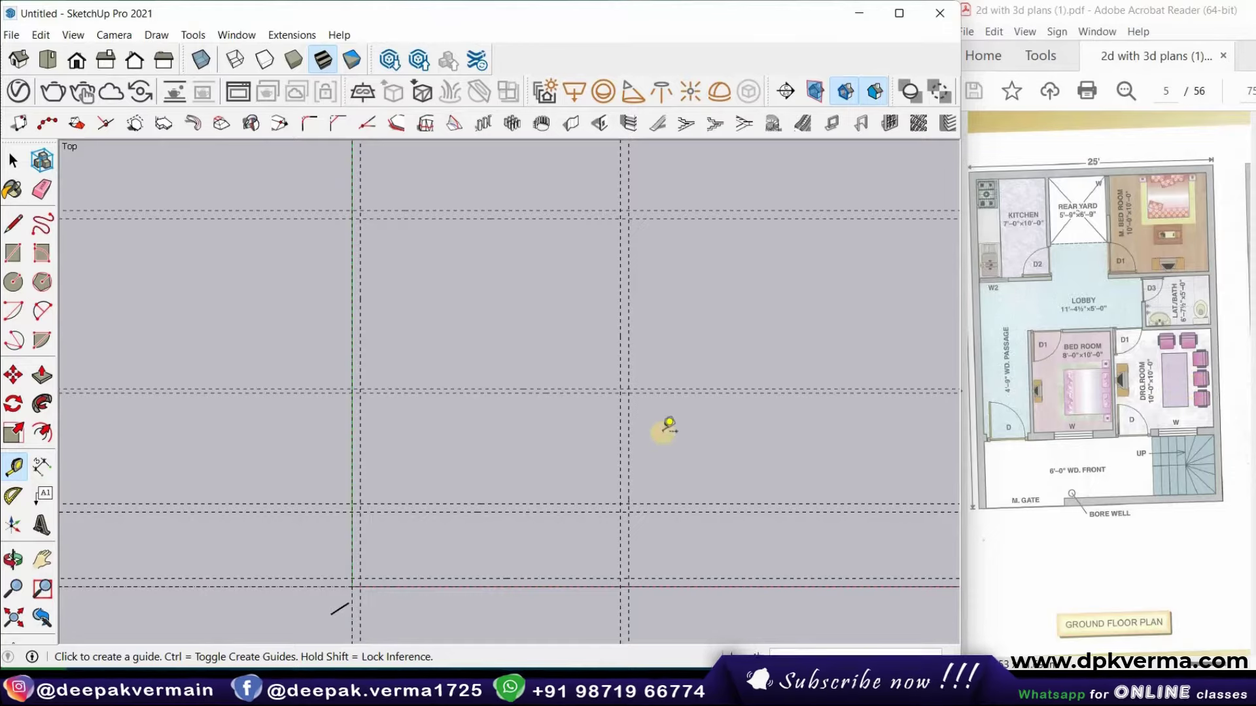
# Add a vertical guide 10' from the existing one with a 4.5 wall-thickness guide beside it
pyautogui.click(621, 439)
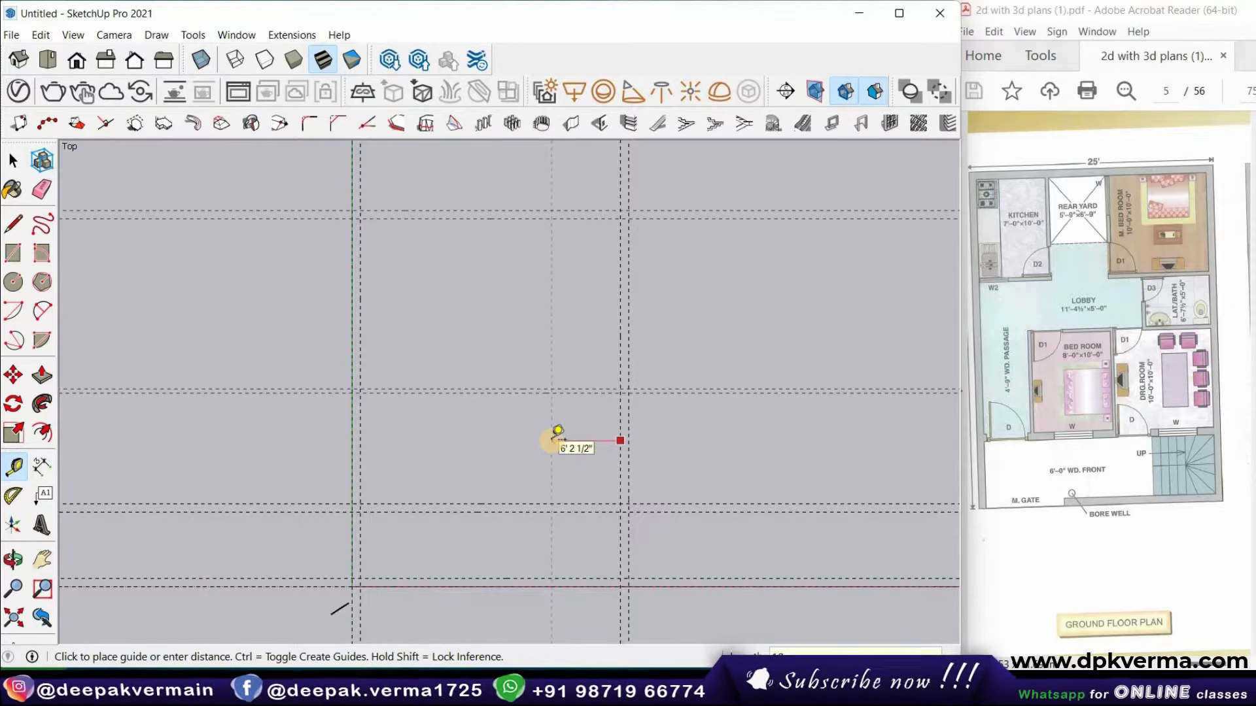
pyautogui.write("10'")
pyautogui.press('Return')
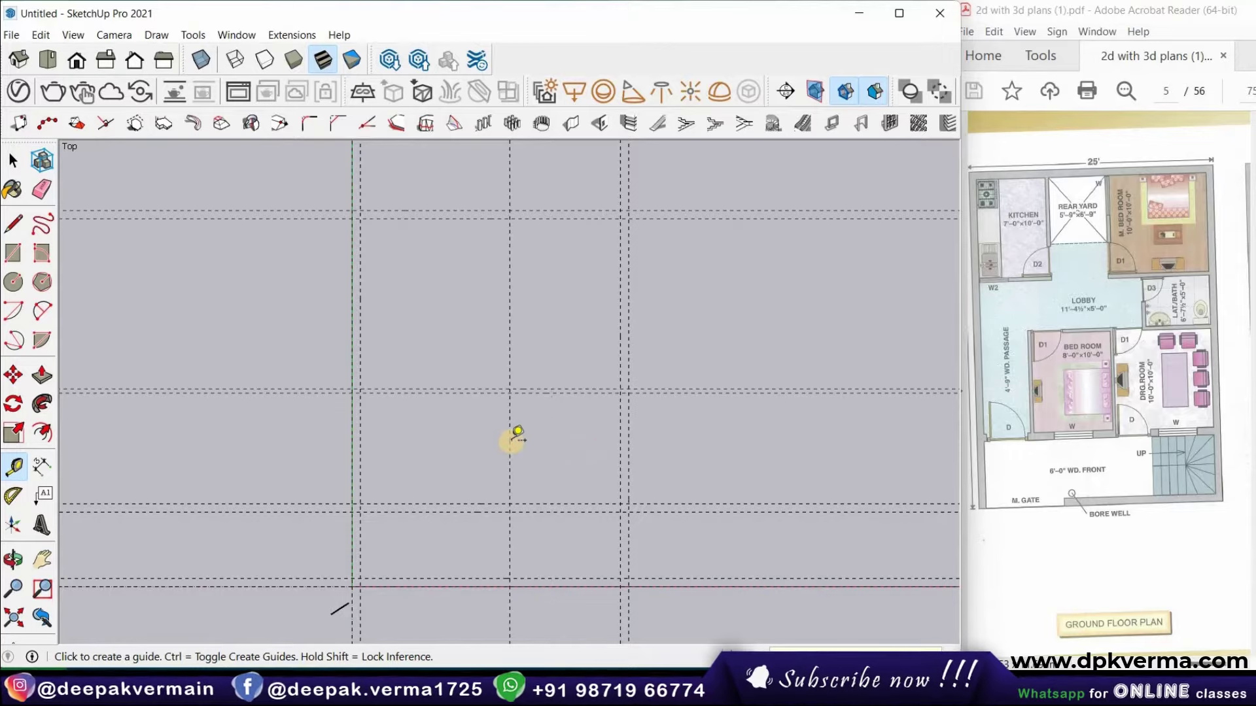
pyautogui.click(511, 440)
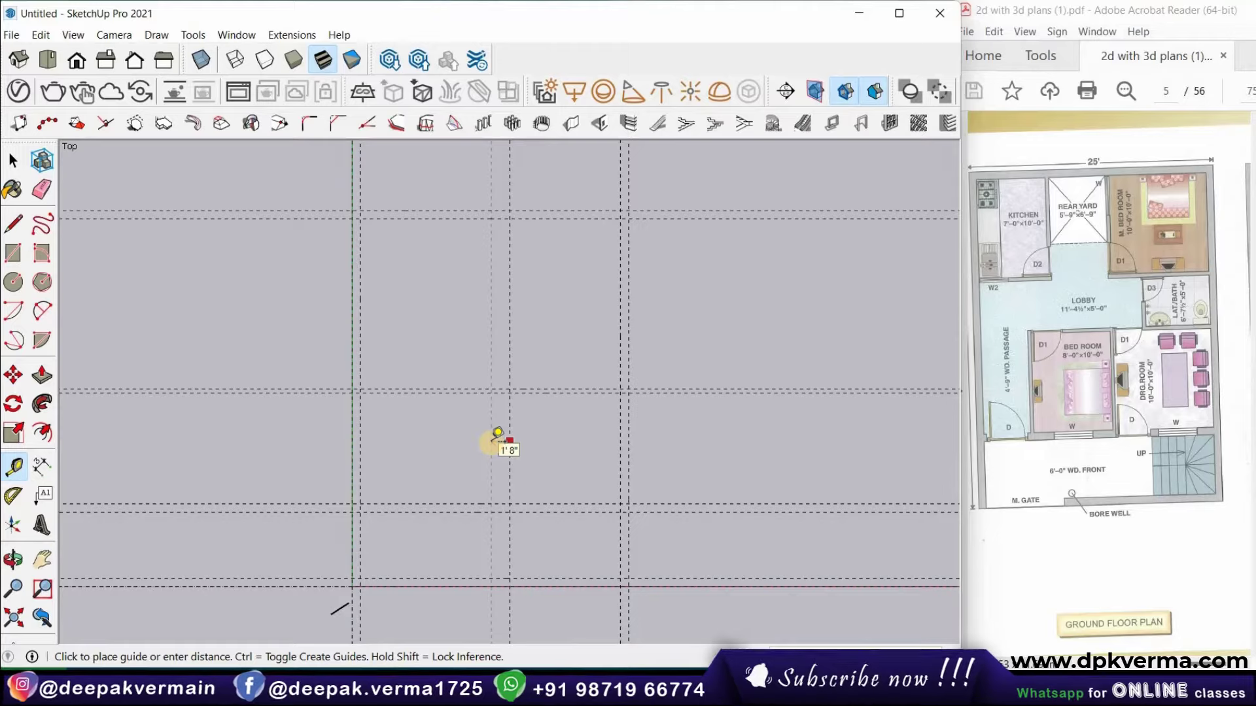
pyautogui.write('4.5')
pyautogui.press('Return')
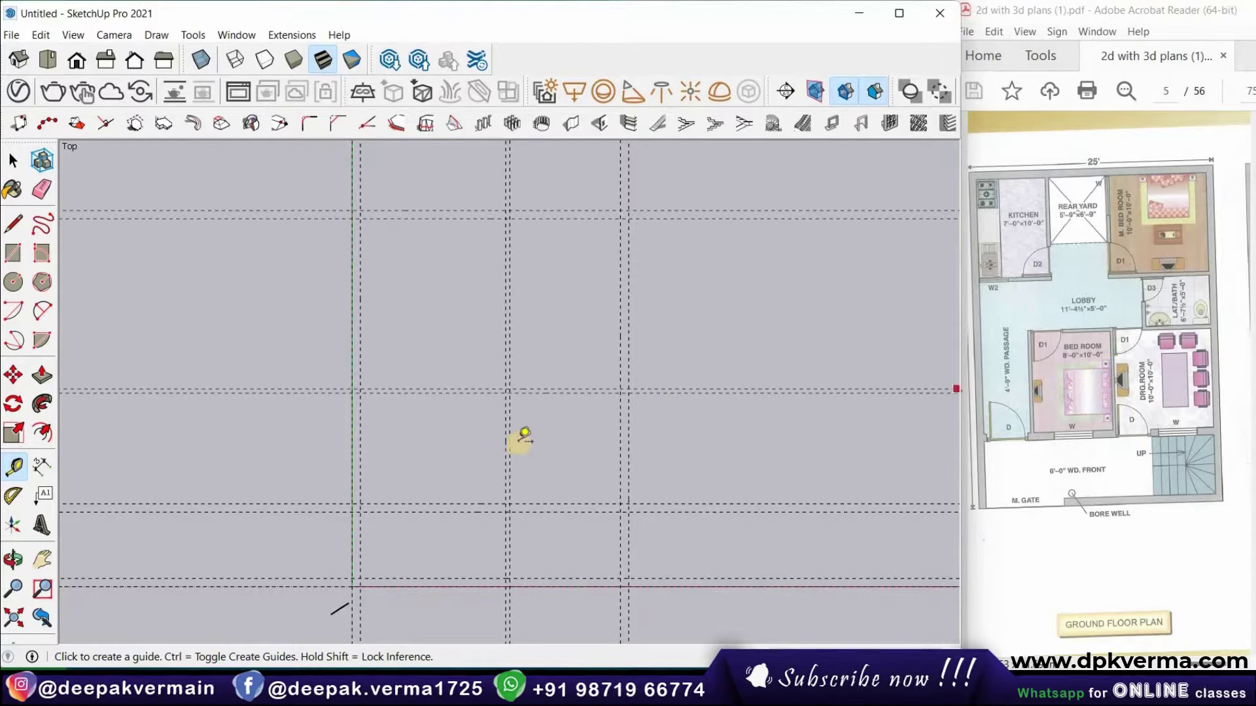
# Add a vertical guide 8' away for the next room width
pyautogui.click(507, 441)
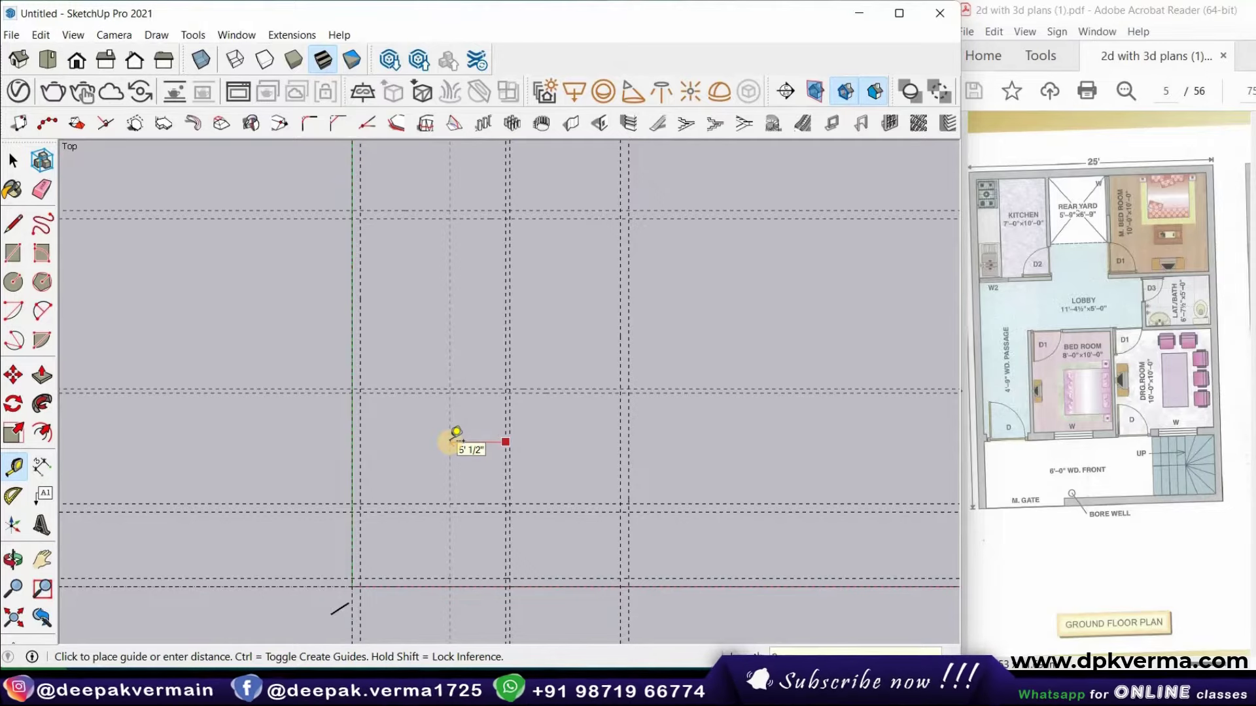
pyautogui.write("8'")
pyautogui.press('Return')
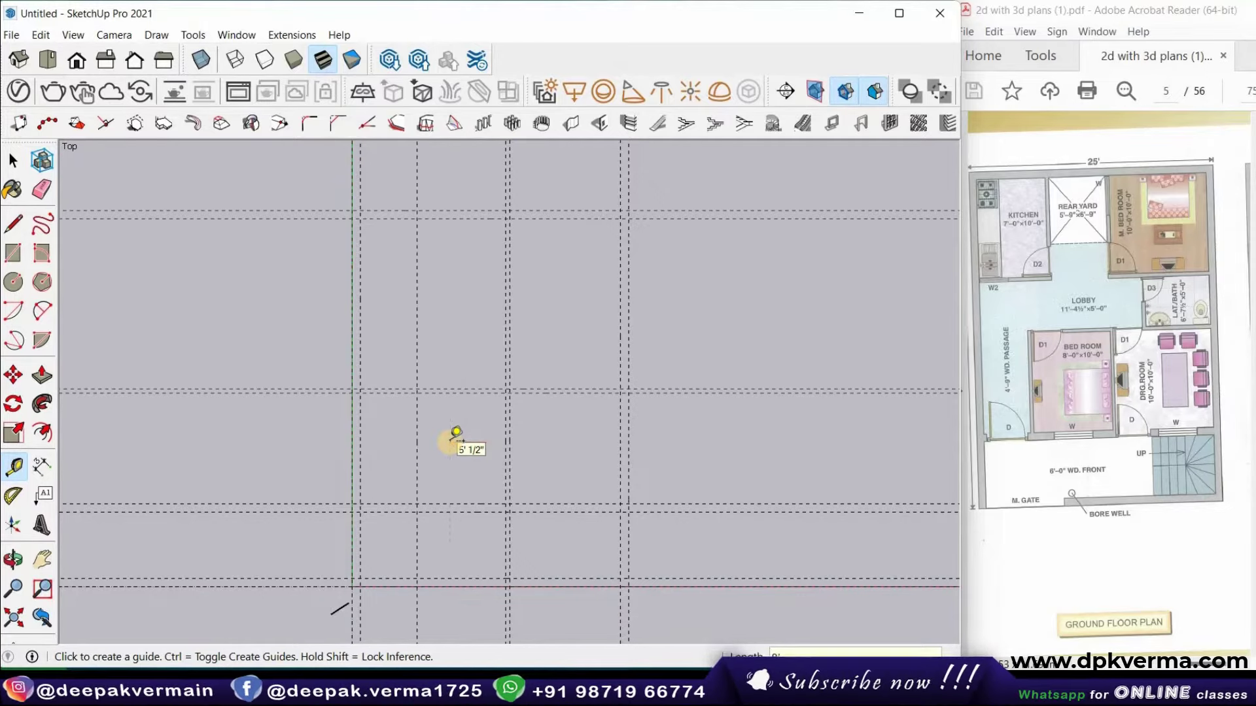
pyautogui.click(416, 416)
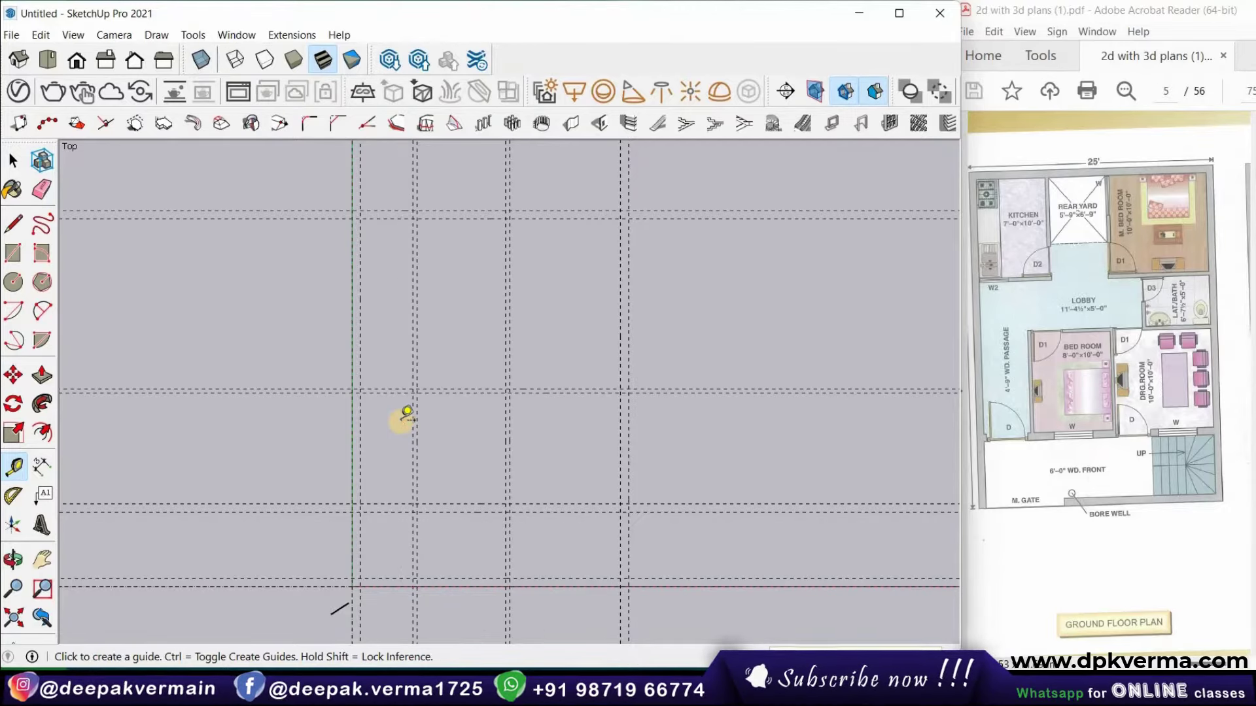
pyautogui.click(42, 466)
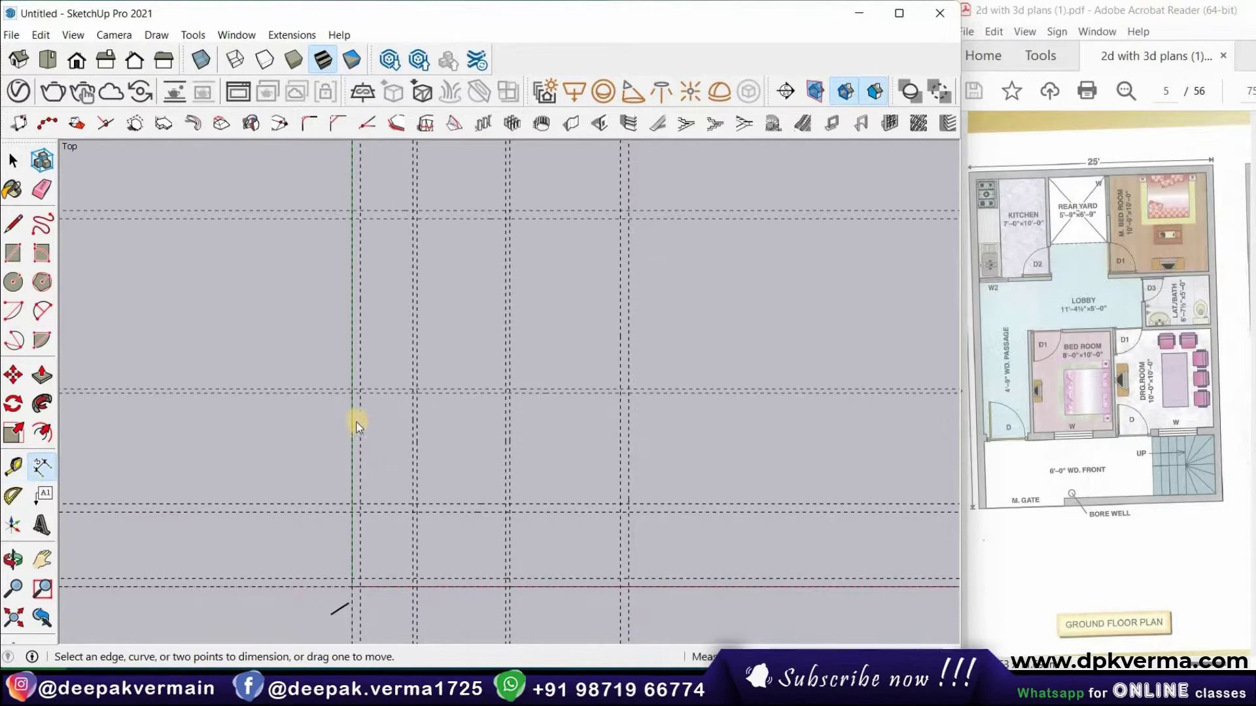
pyautogui.click(360, 392)
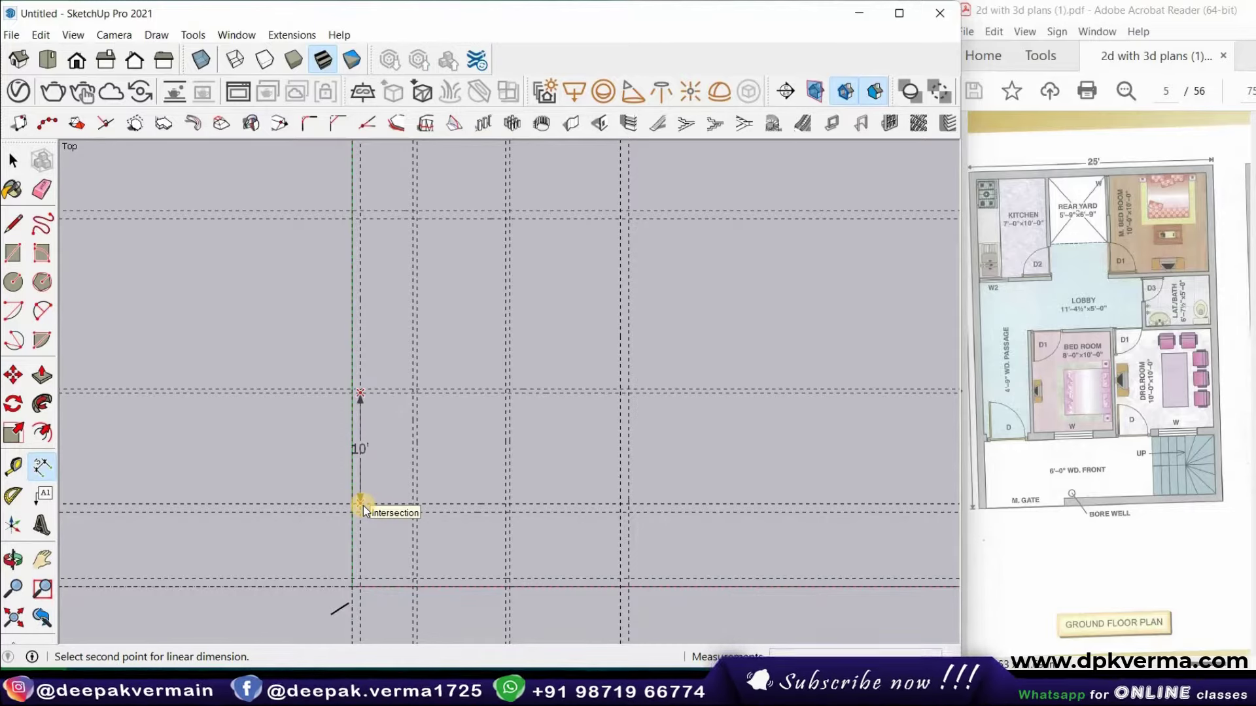
pyautogui.press('Escape')
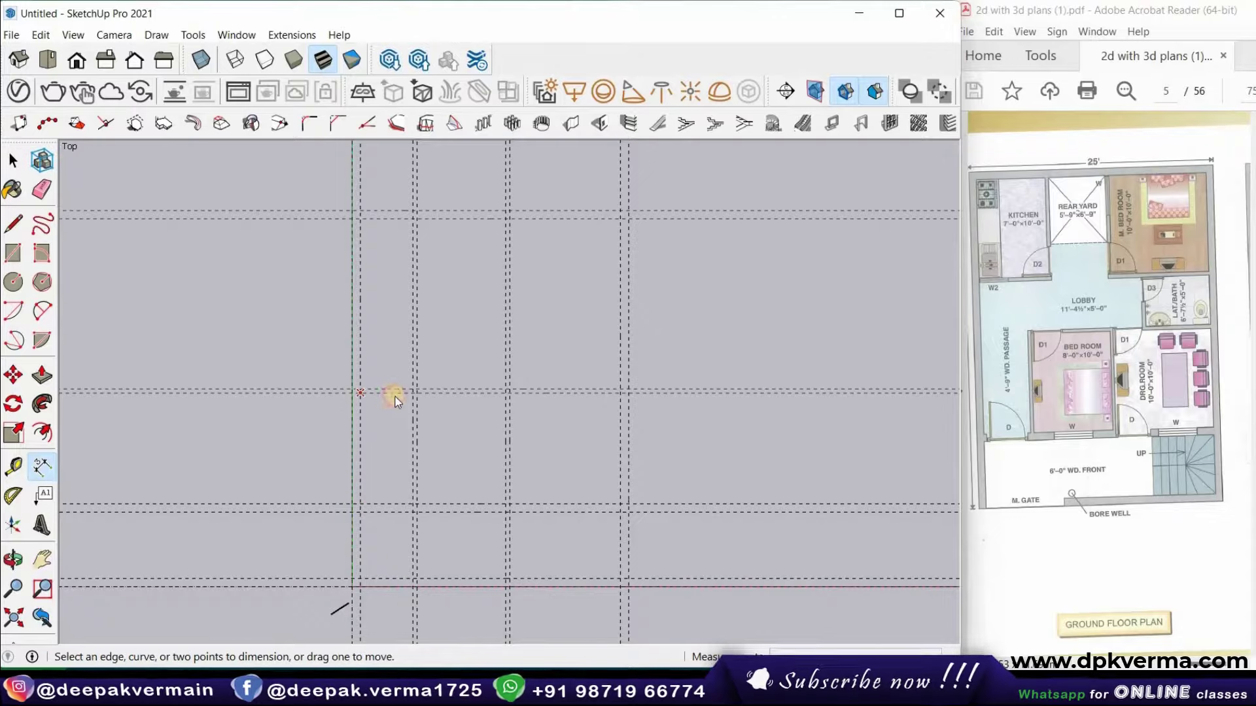
pyautogui.click(395, 397)
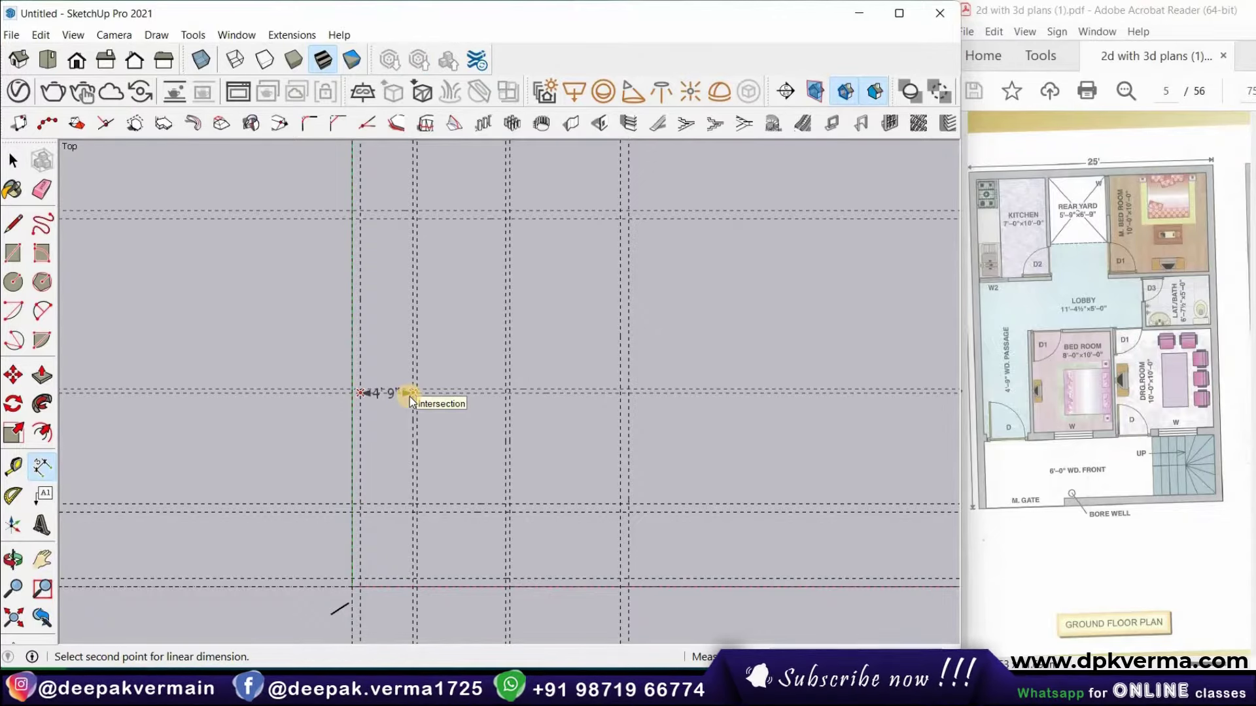
pyautogui.press('Escape')
pyautogui.click(416, 393)
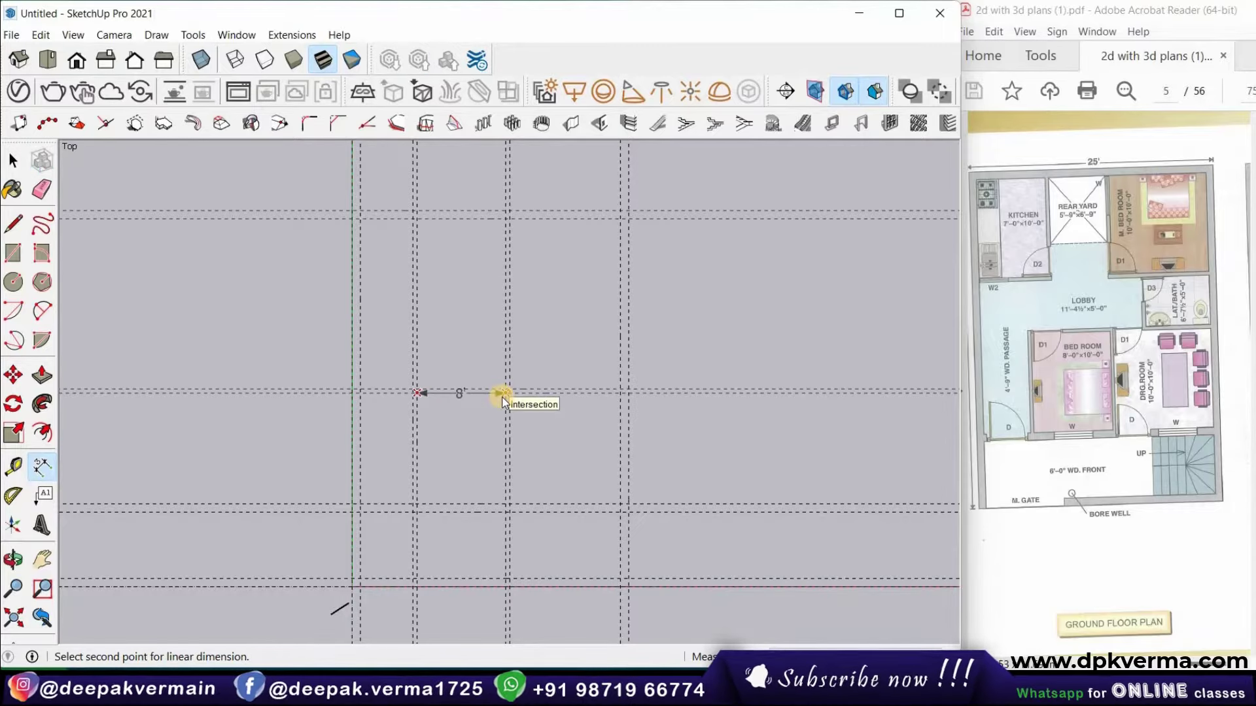
pyautogui.press('Escape')
pyautogui.click(509, 393)
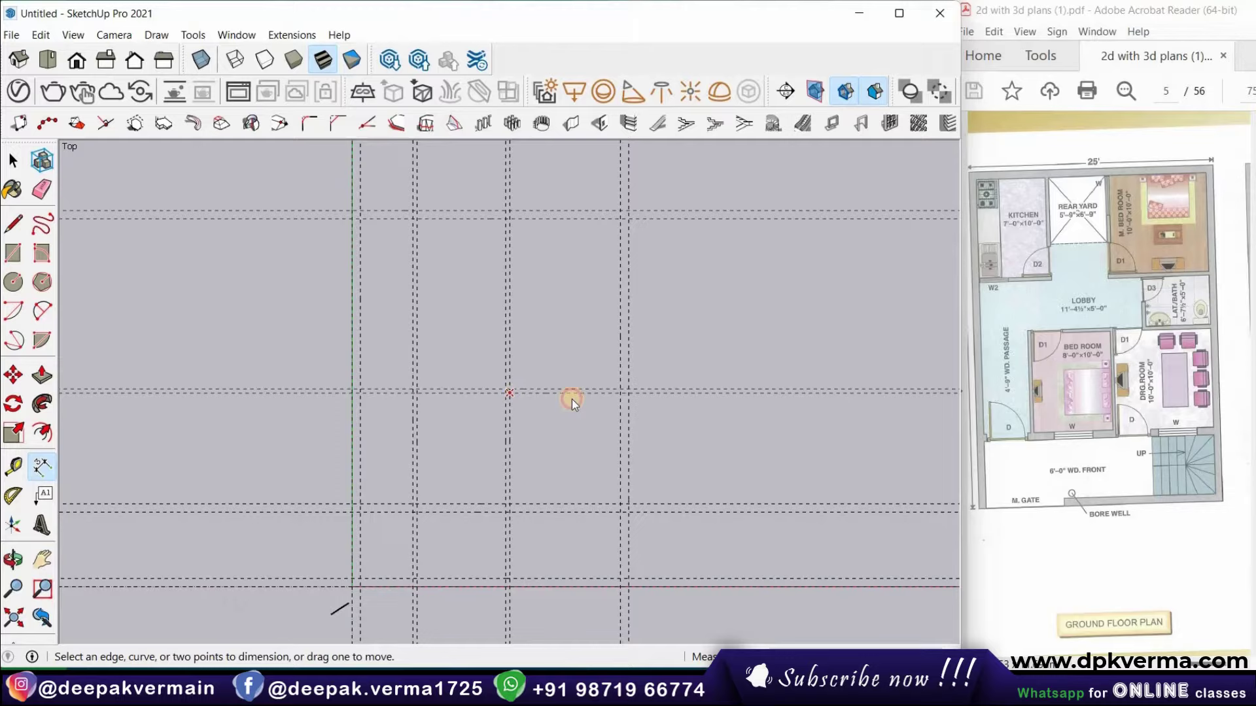
pyautogui.click(617, 397)
pyautogui.press('Escape')
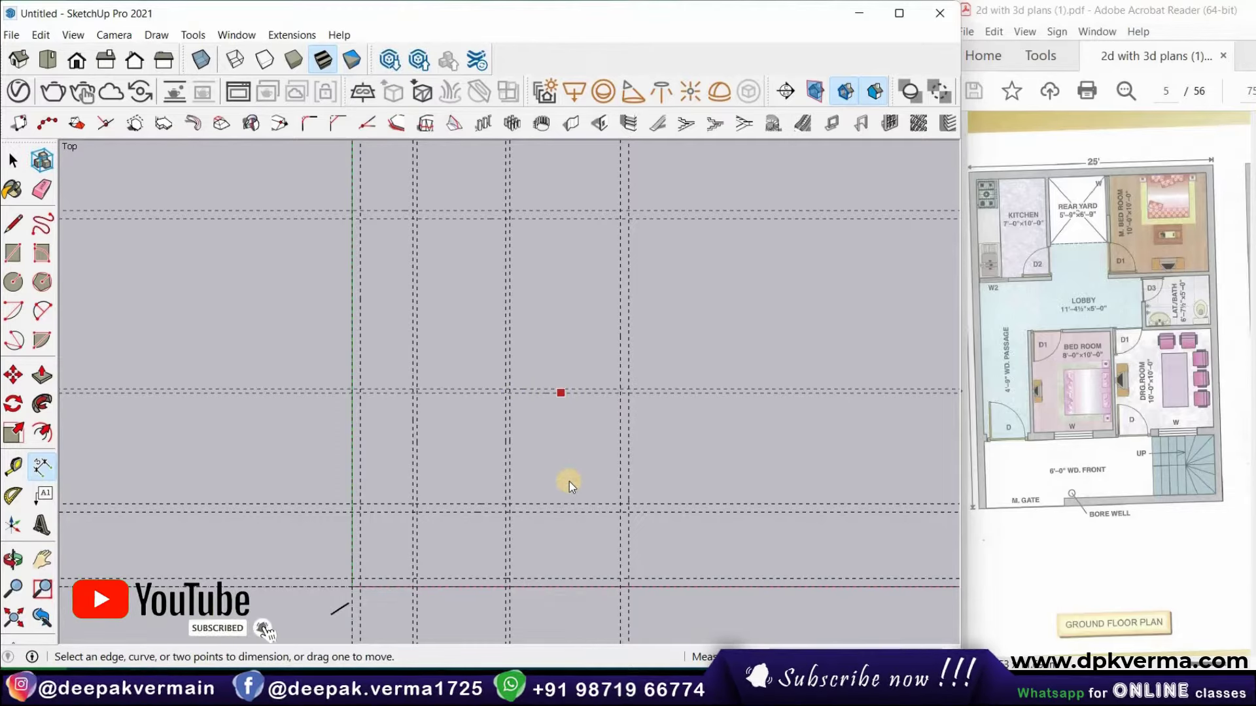
pyautogui.scroll(-1, 530, 469)
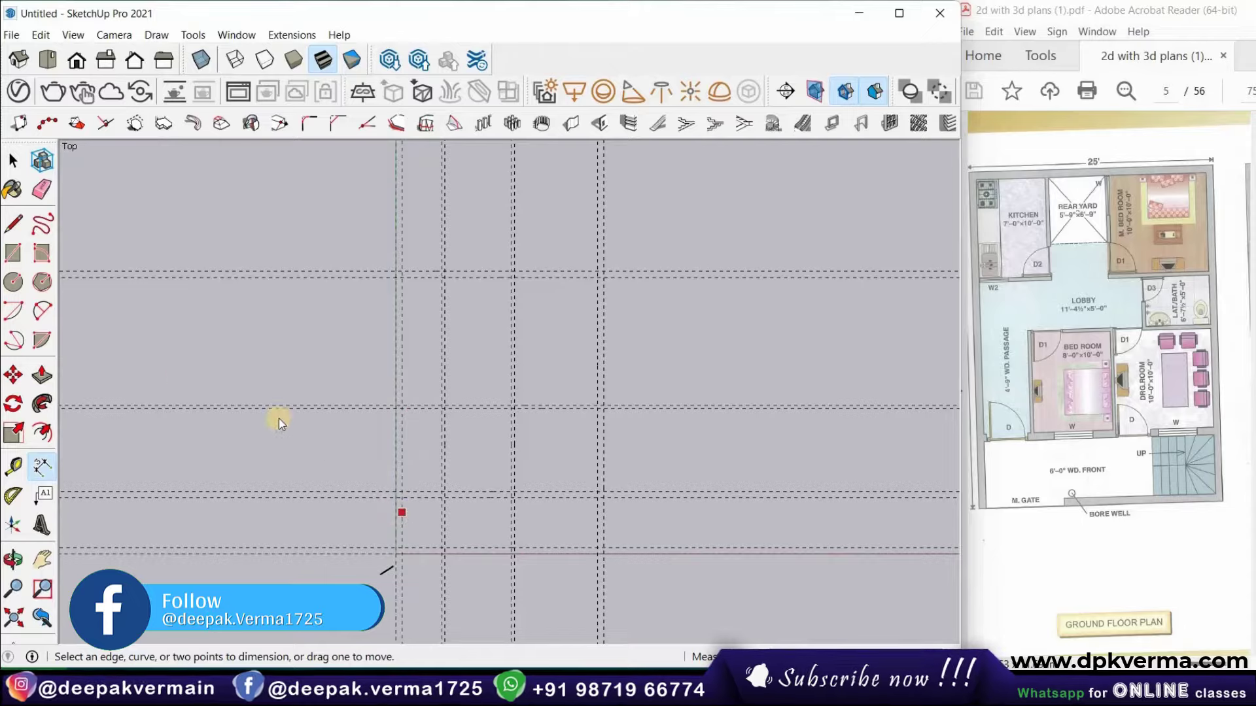
# Draw rectangles for the left wall, front wall and inner horizontal wall on the guide grid
pyautogui.click(12, 254)
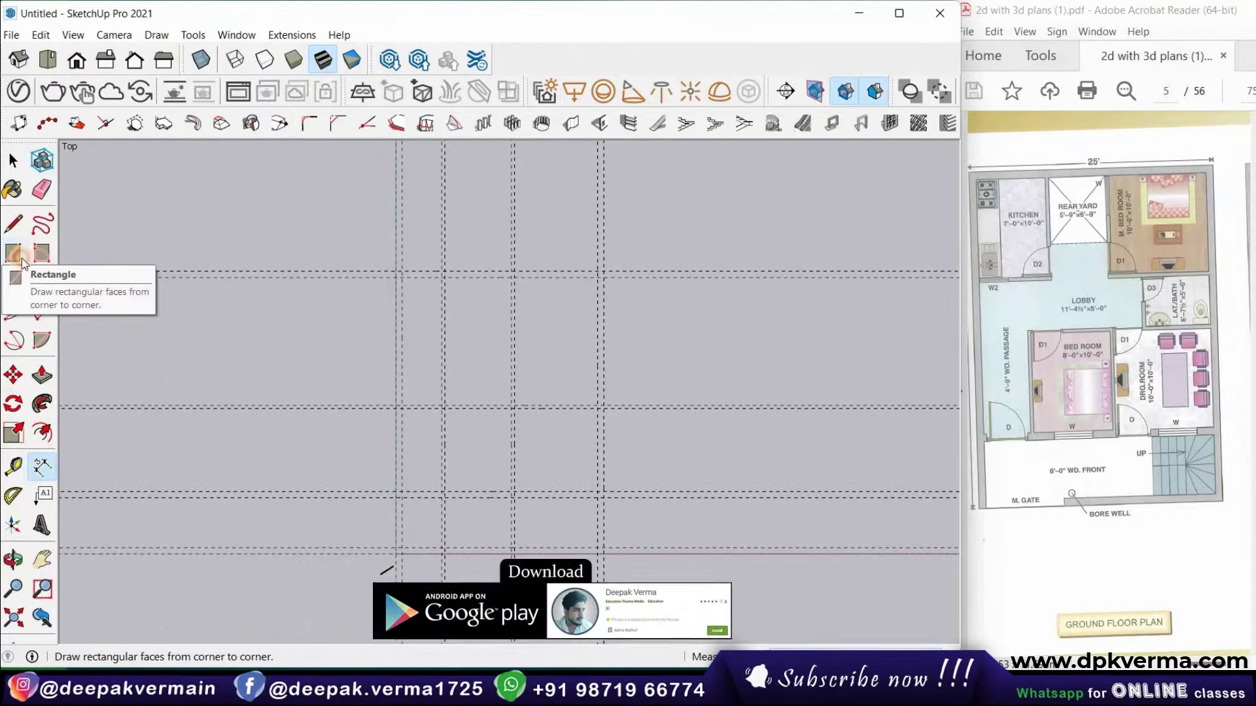
pyautogui.click(397, 271)
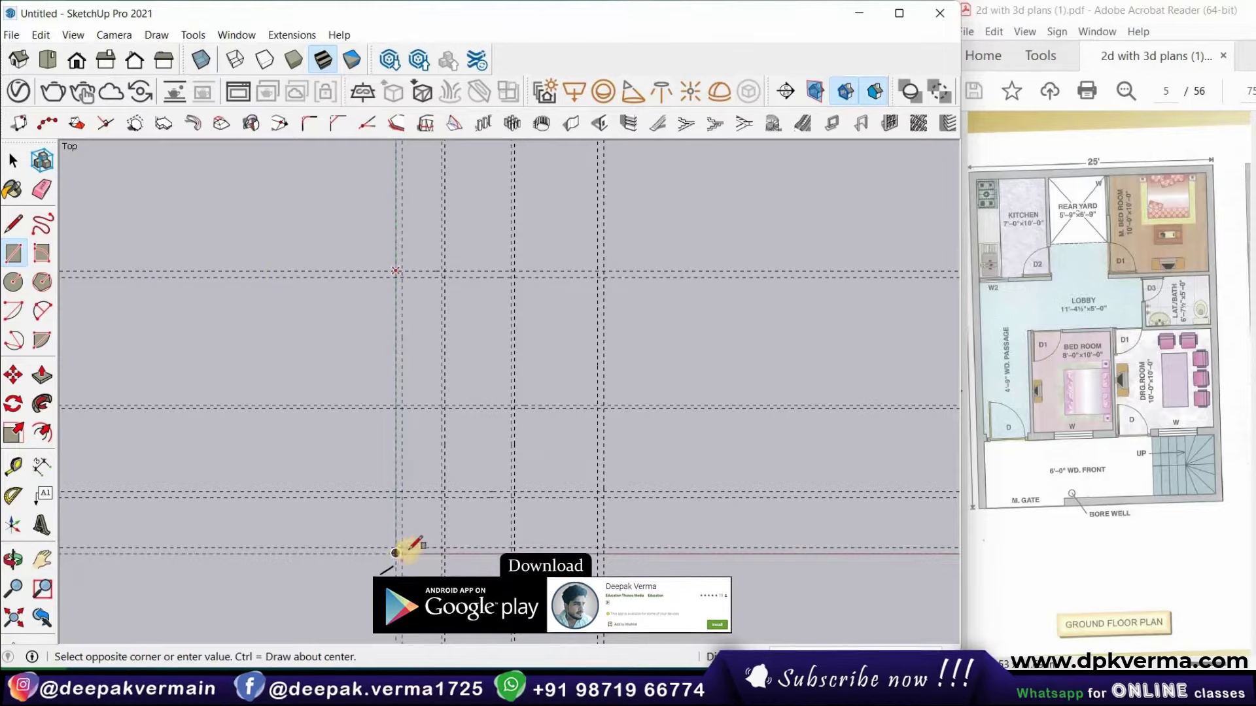
pyautogui.click(402, 552)
pyautogui.click(397, 553)
pyautogui.click(603, 548)
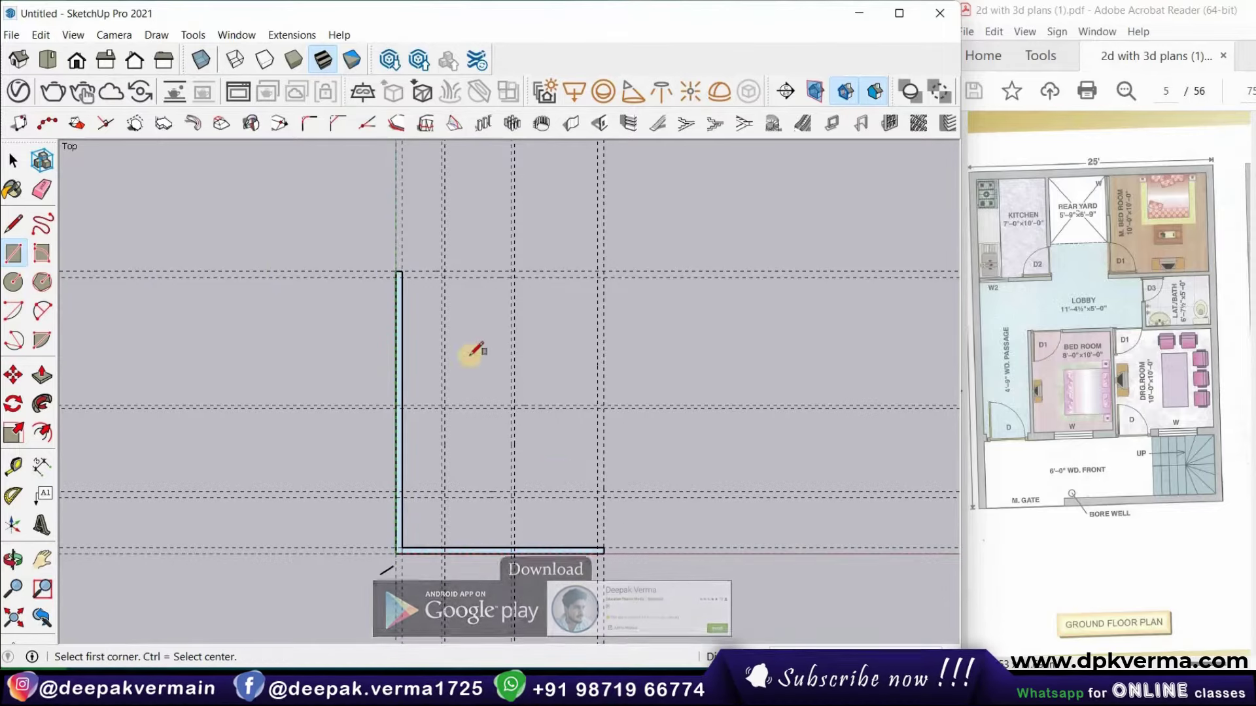
pyautogui.click(402, 492)
pyautogui.click(603, 497)
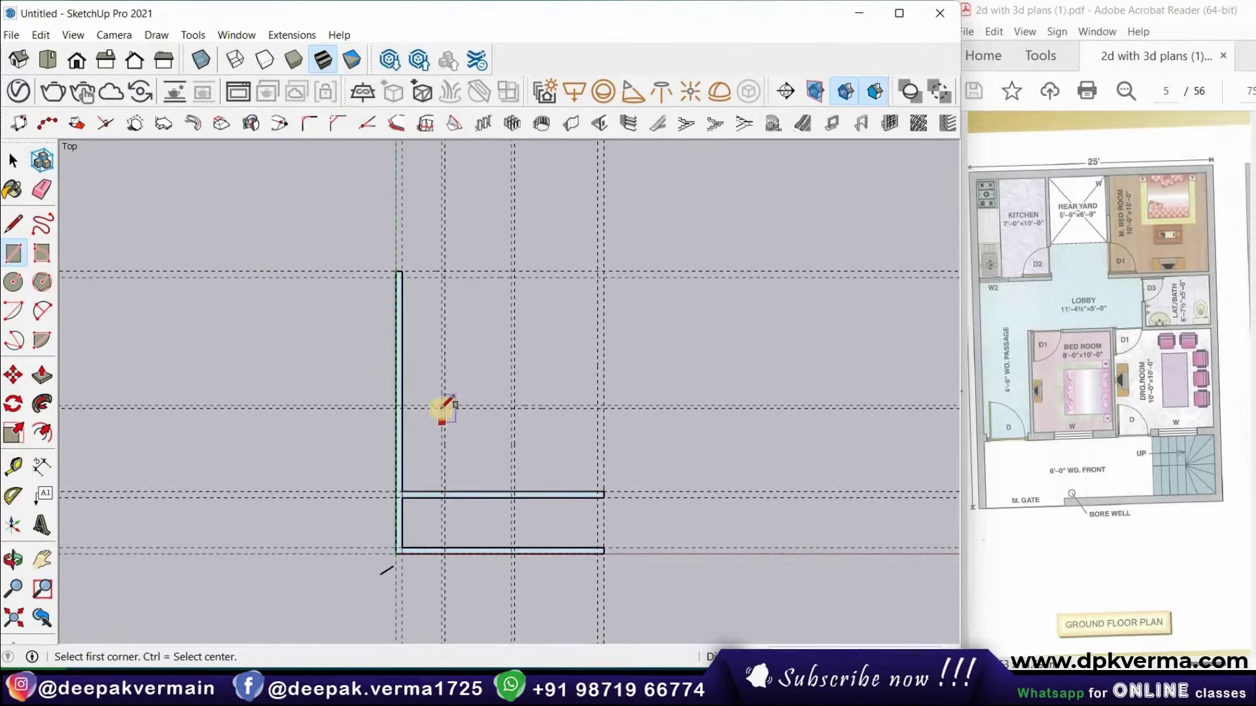
# Draw the two partition walls, the right wall and the rear wall rectangles
pyautogui.click(443, 408)
pyautogui.click(443, 492)
pyautogui.click(513, 409)
pyautogui.click(515, 492)
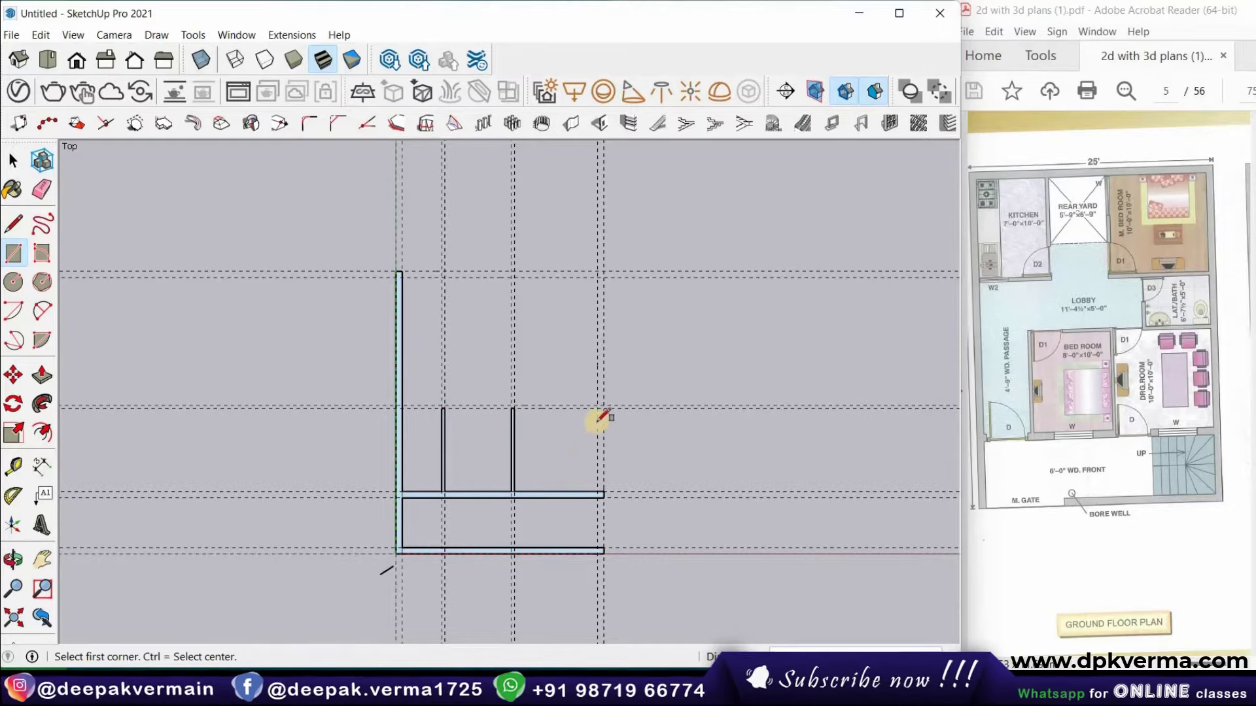
pyautogui.click(598, 408)
pyautogui.click(602, 548)
pyautogui.click(402, 406)
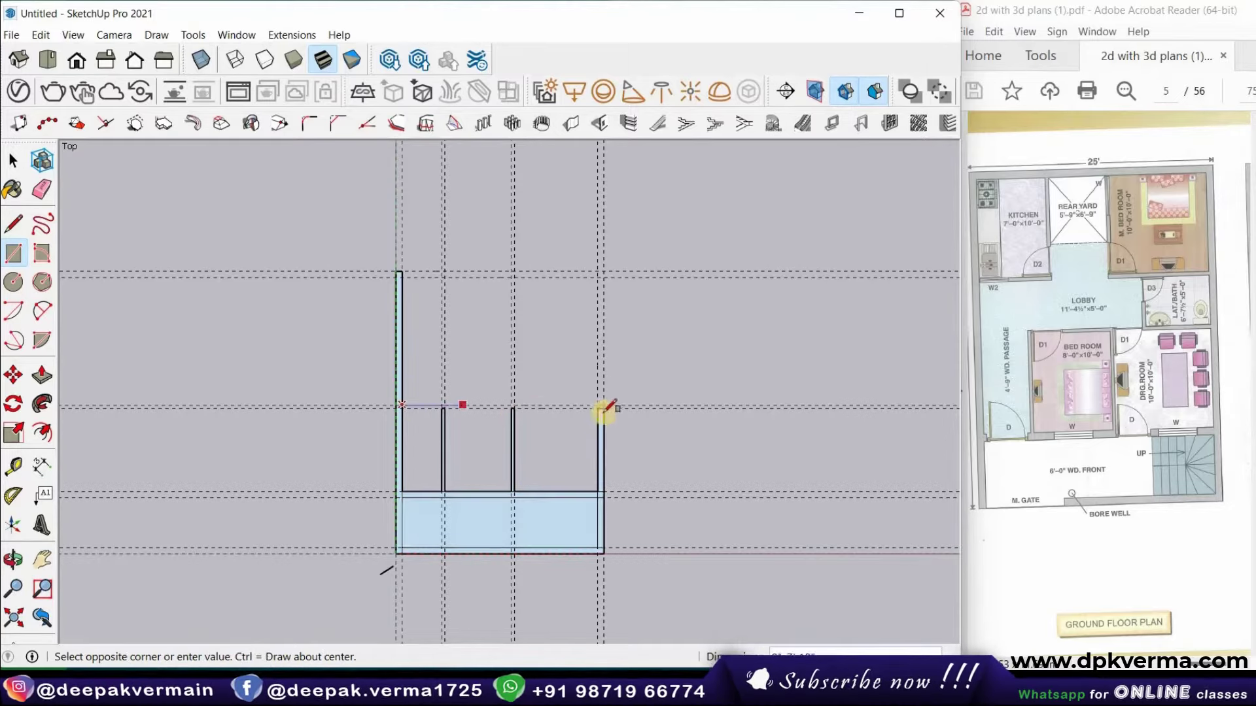
pyautogui.click(603, 409)
# Draw the rectangle covering the rear rooms and the top wall outline
pyautogui.click(597, 271)
pyautogui.click(402, 272)
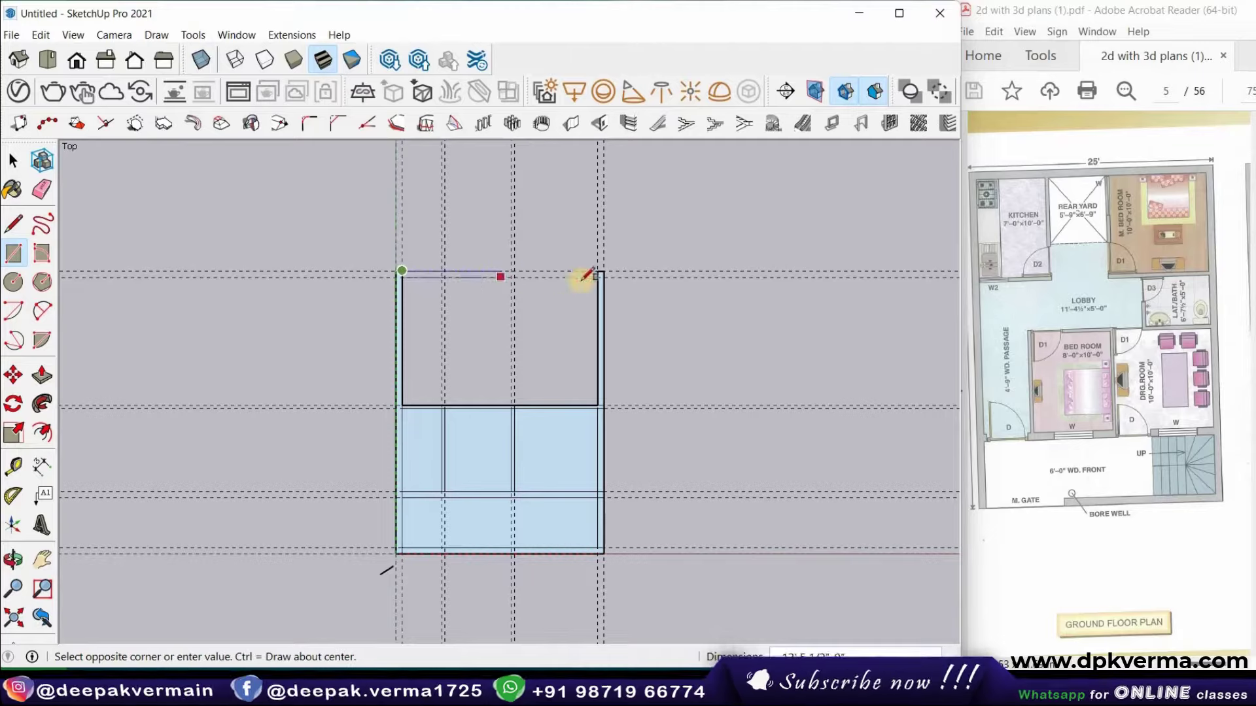
pyautogui.click(603, 278)
pyautogui.press('o')
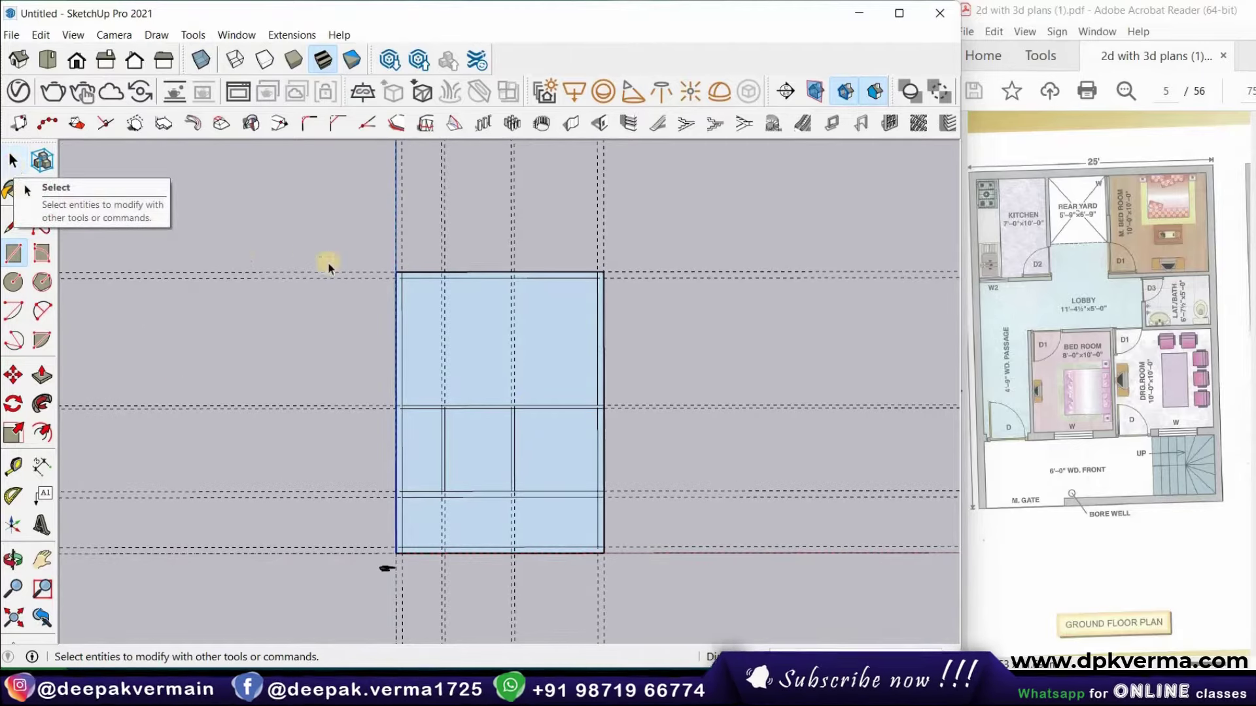
# Delete the rear, middle-row and bottom room faces, leaving only the wall strips filled
pyautogui.press('space')
pyautogui.click(423, 329)
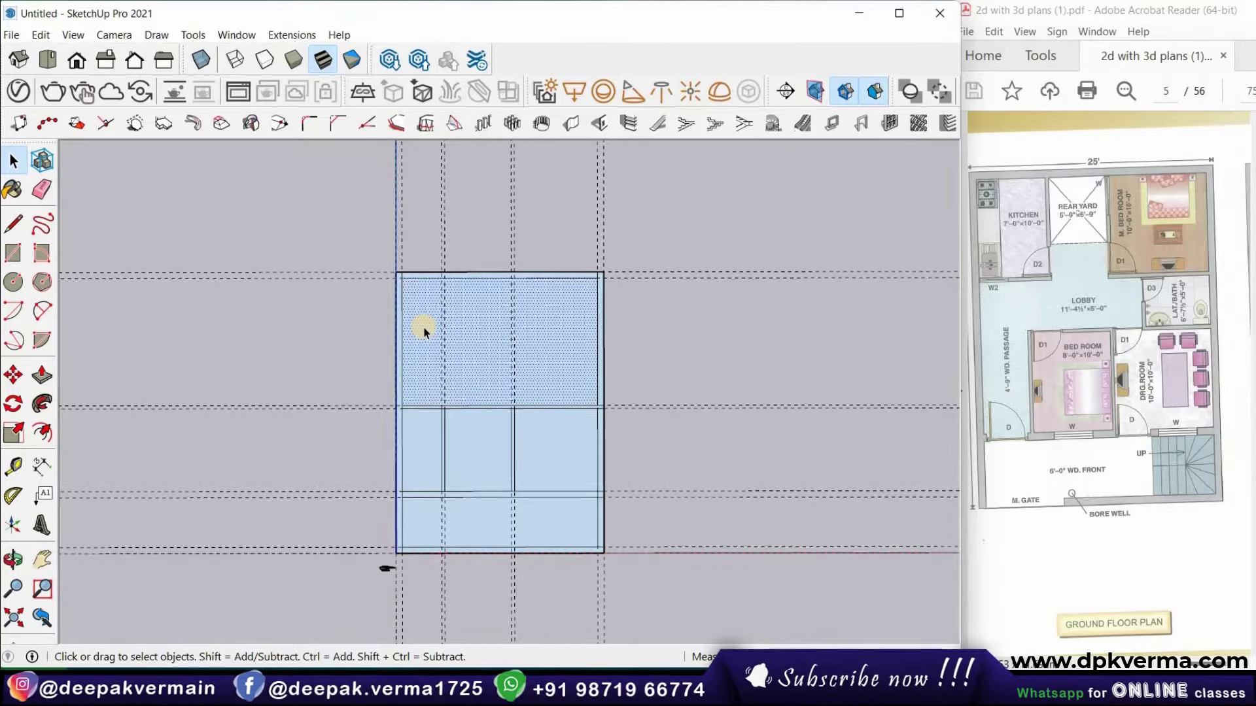
pyautogui.press('Delete')
pyautogui.click(448, 460)
pyautogui.press('Delete')
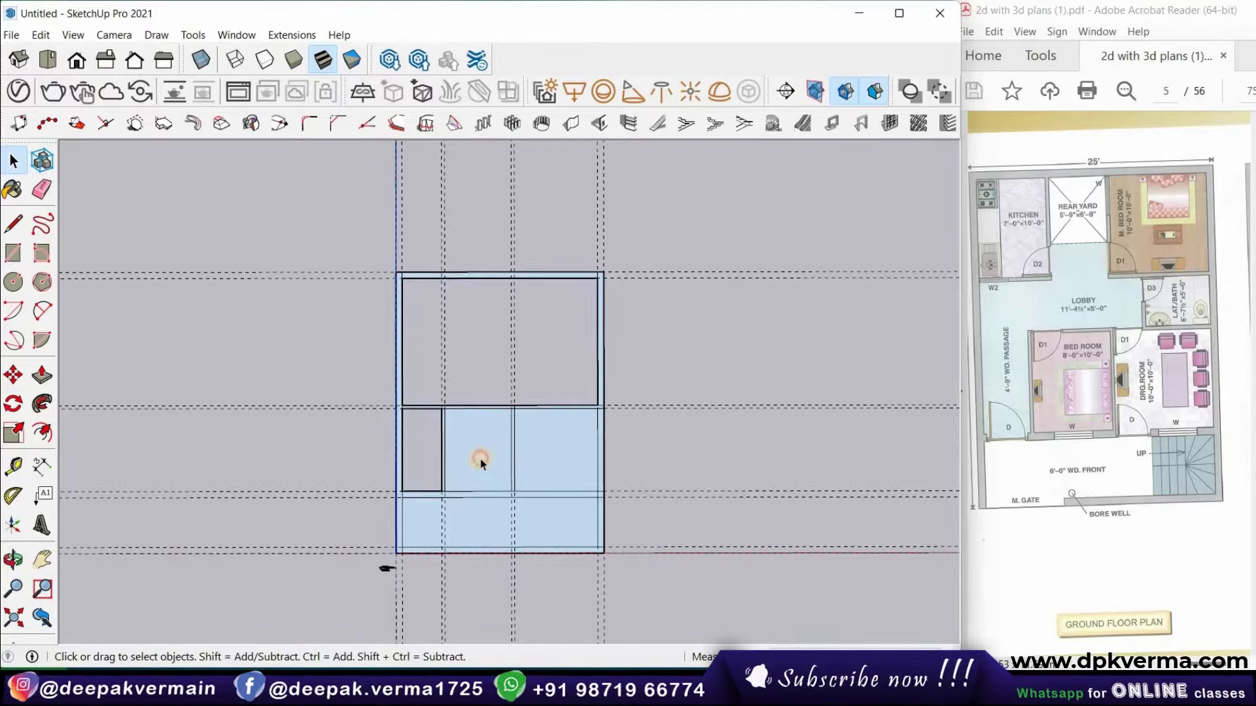
pyautogui.press('Delete')
pyautogui.click(542, 468)
pyautogui.press('Delete')
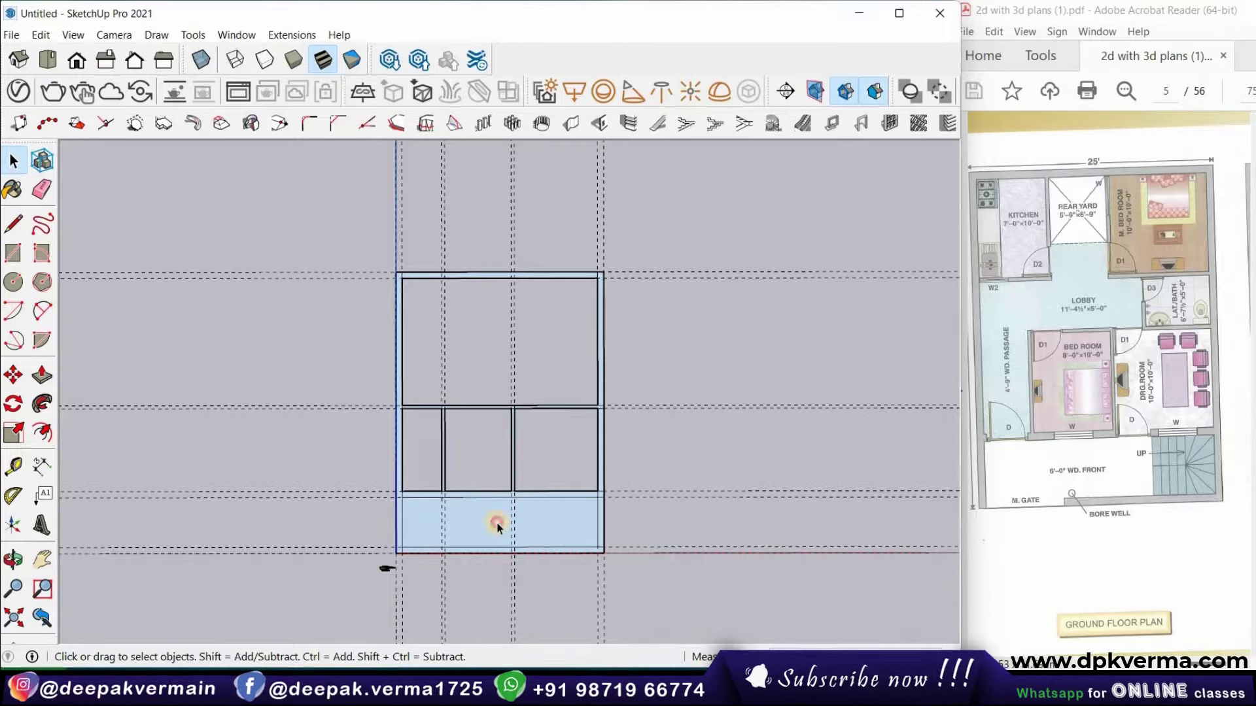
pyautogui.click(497, 527)
pyautogui.press('Delete')
pyautogui.scroll(3, 507, 543)
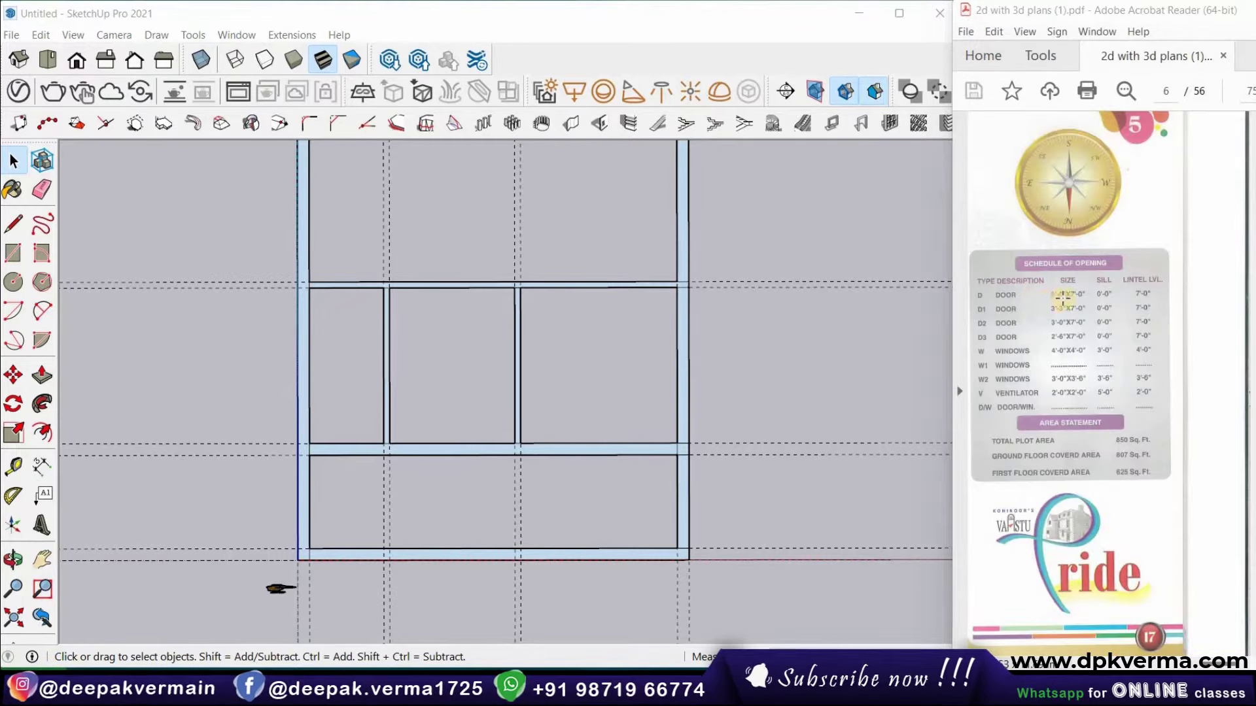
# Scroll the PDF down from the opening schedule back to the Ground Floor Plan
pyautogui.click(914, 368)
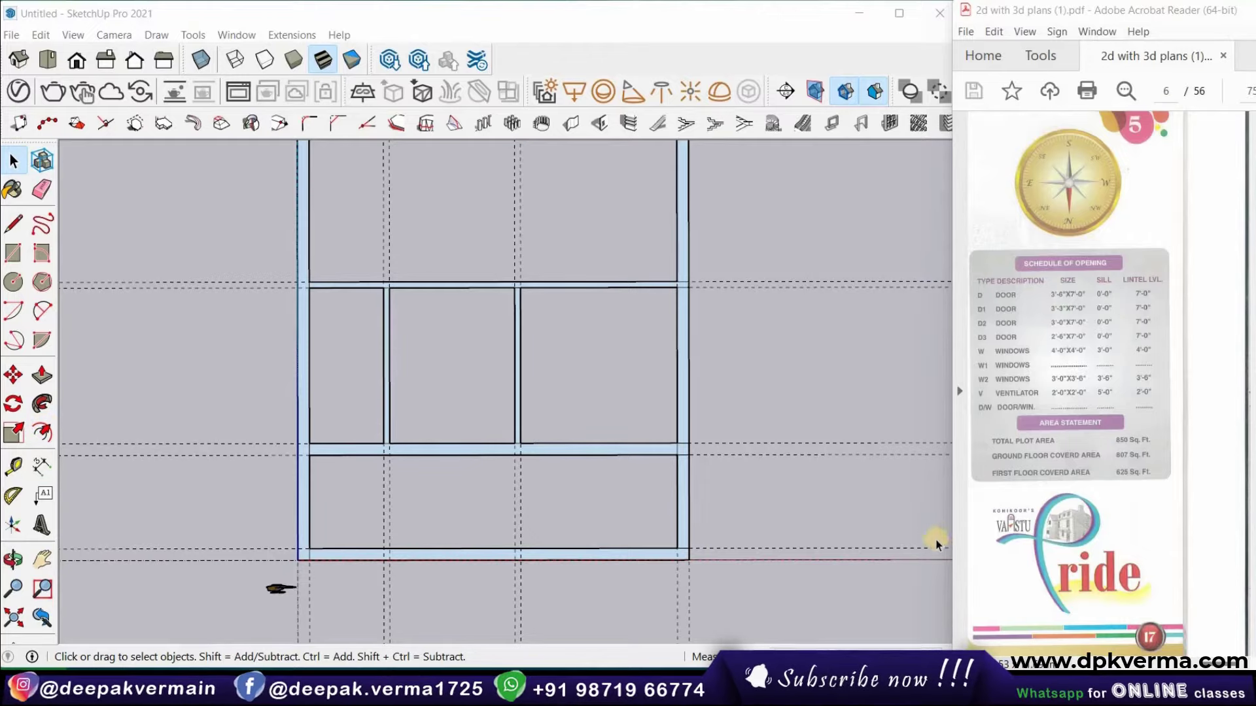
pyautogui.scroll(-3, 1106, 392)
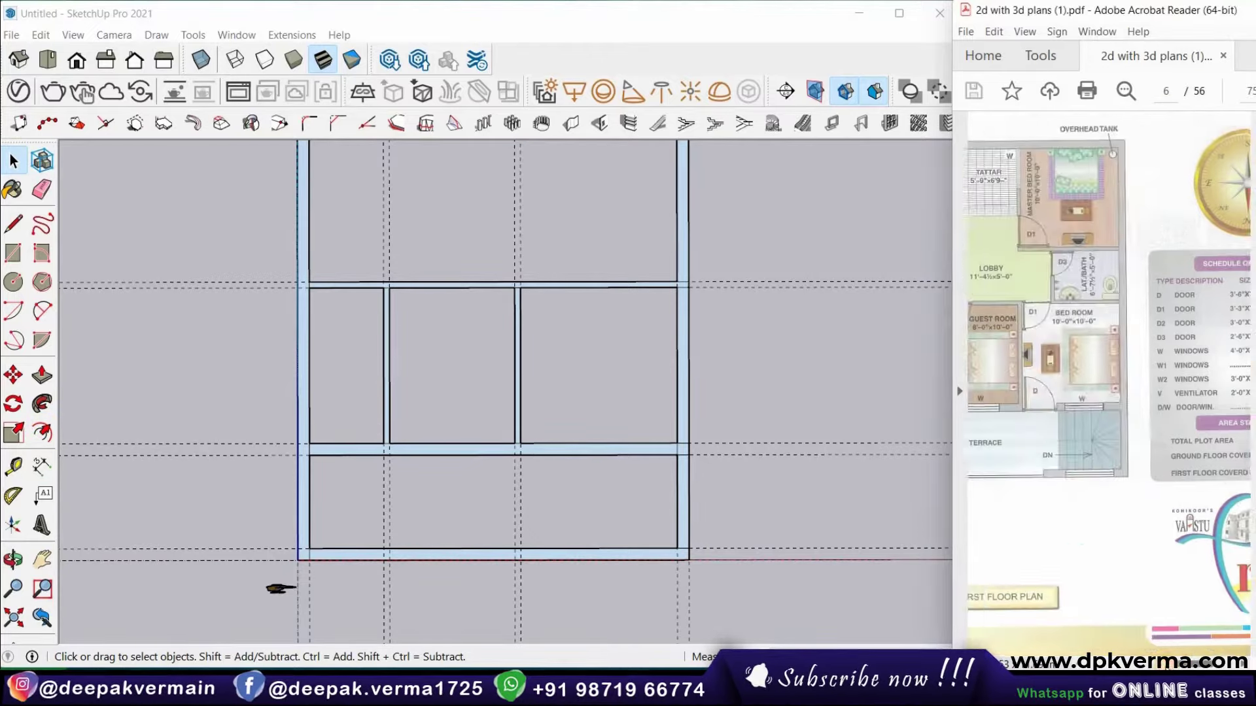
pyautogui.scroll(-3, 1105, 392)
pyautogui.scroll(-3, 1106, 392)
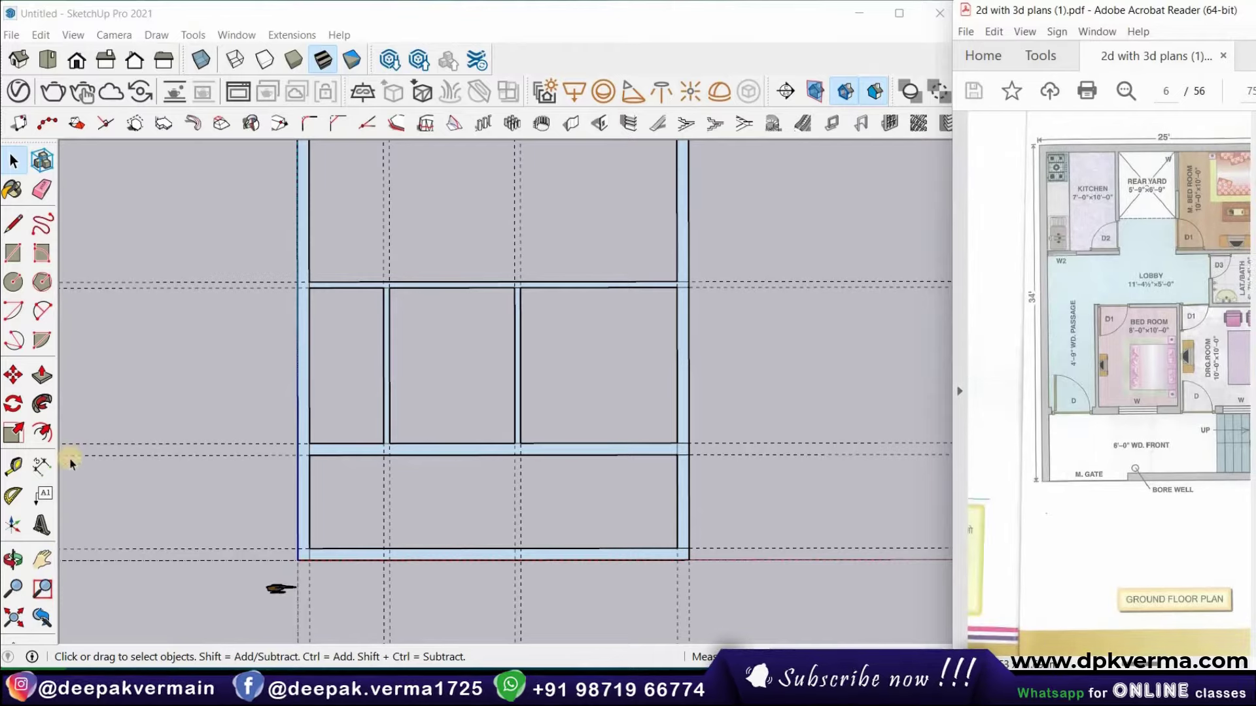
pyautogui.click(42, 468)
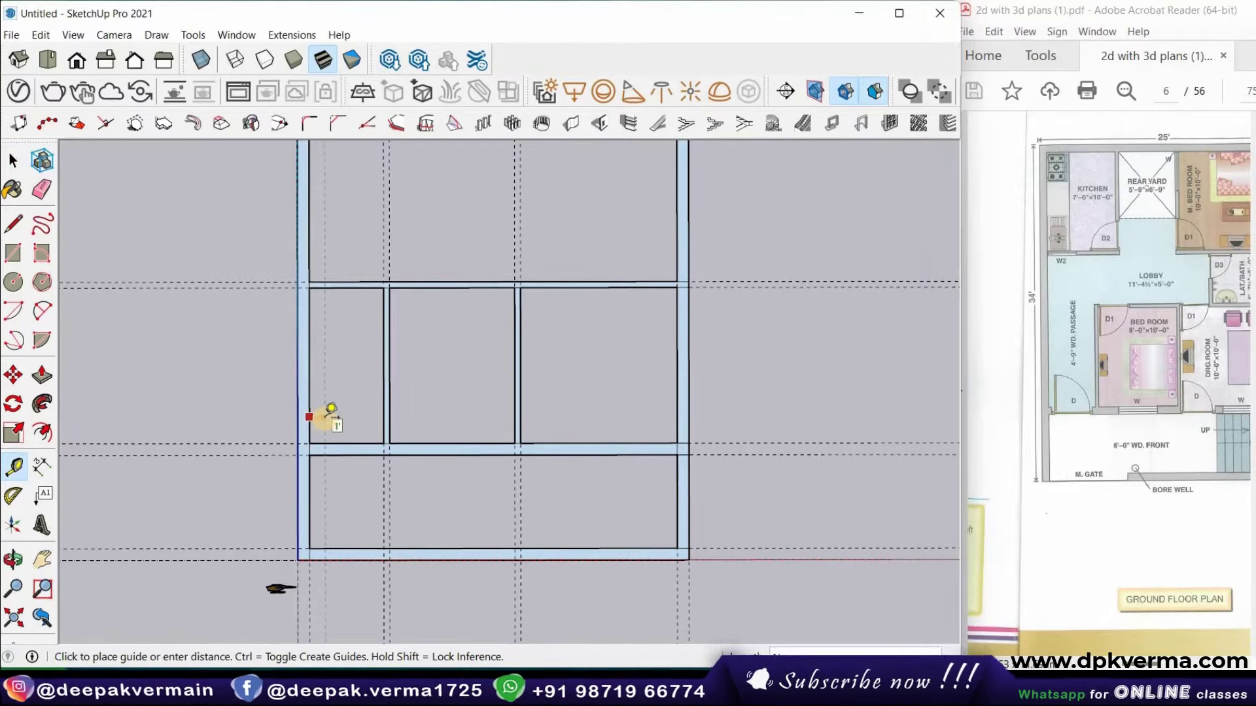
# Place guides near the left wall, one 3'5" from the wall edge
pyautogui.click(330, 409)
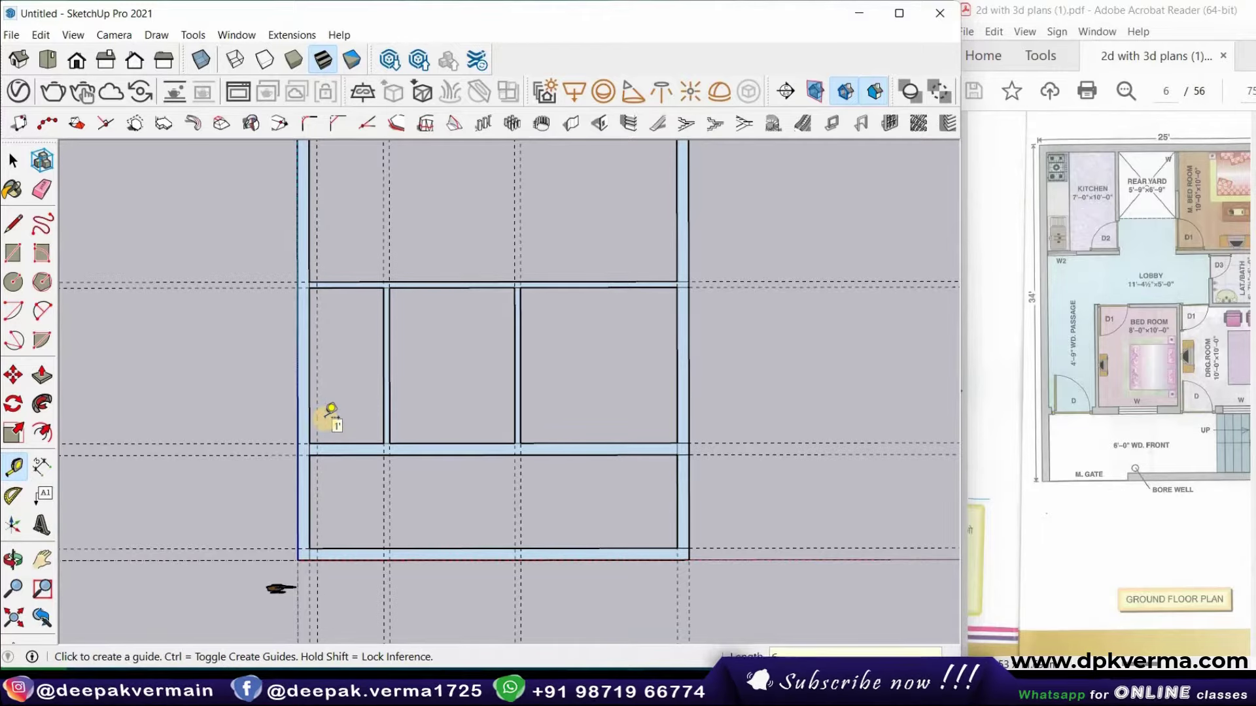
pyautogui.click(330, 407)
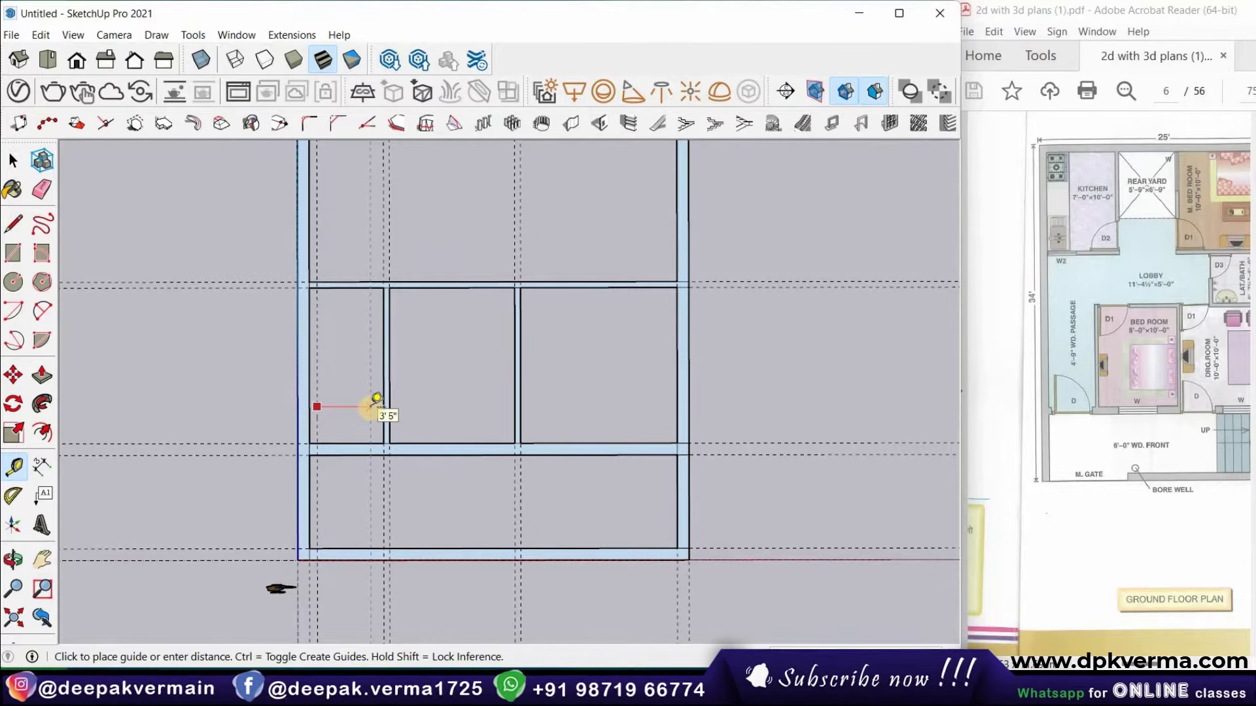
pyautogui.click(377, 398)
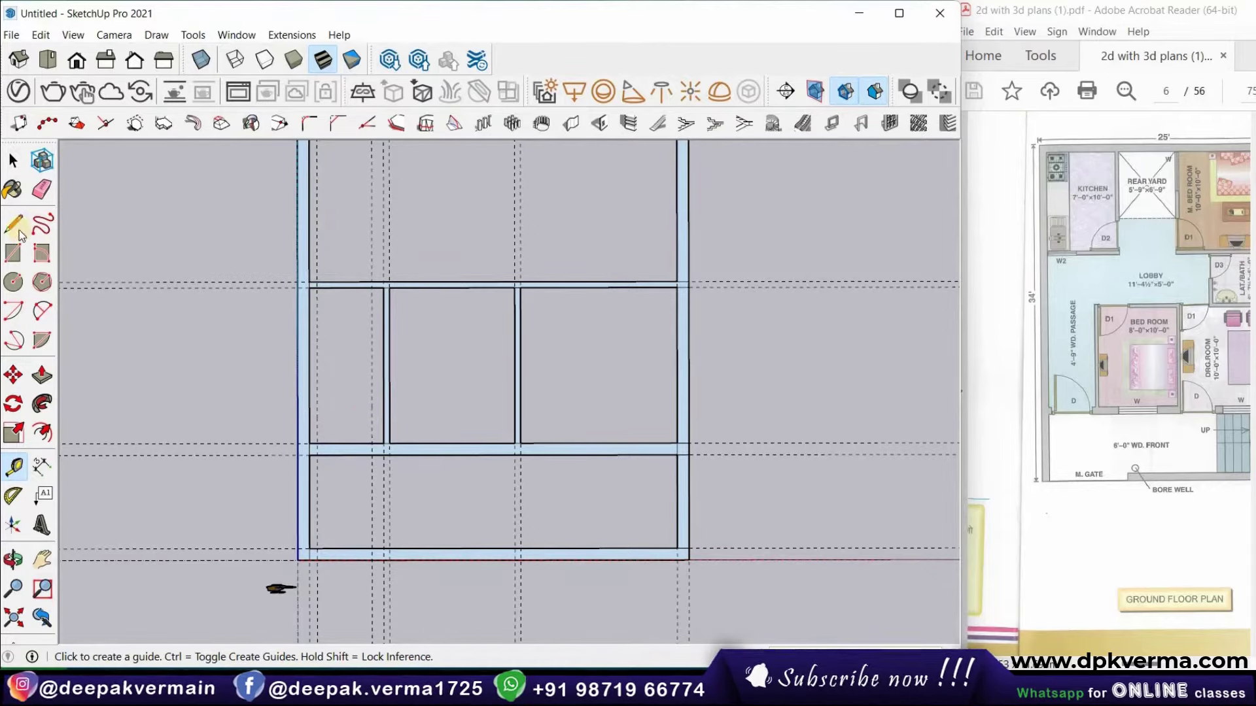
# Erase the inner horizontal wall edges beside the left wall to open the passage gap
pyautogui.click(13, 252)
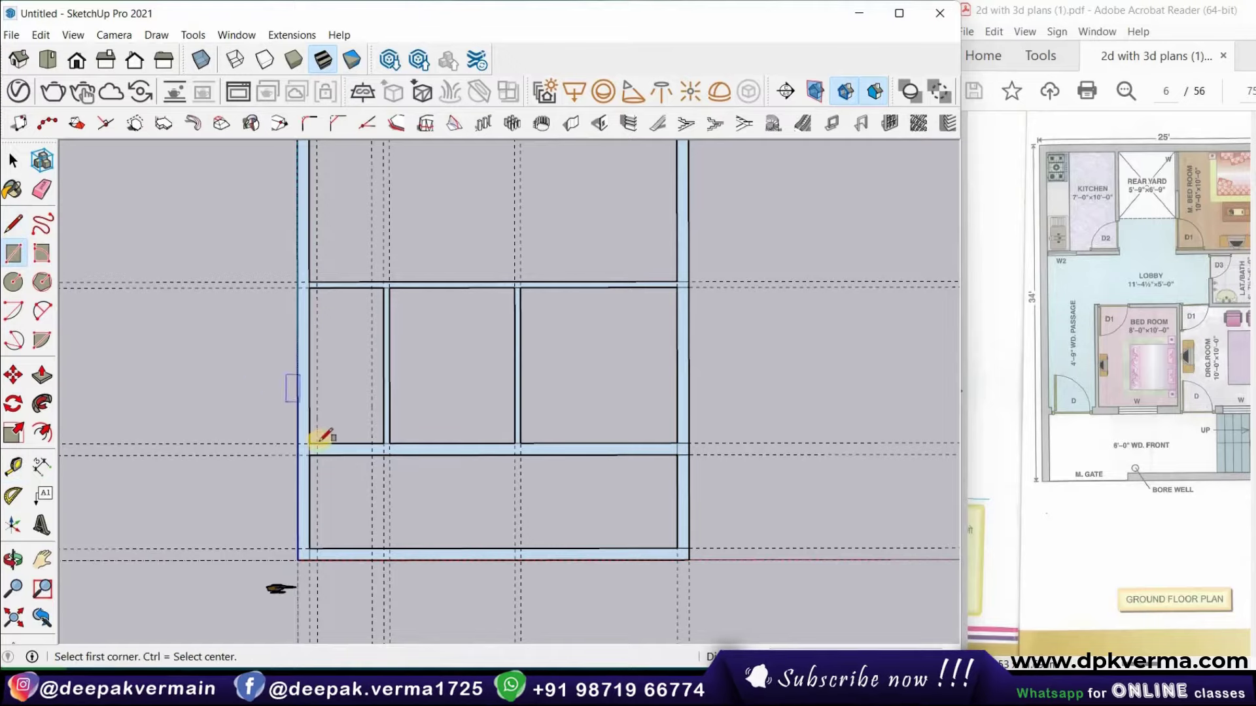
pyautogui.click(318, 443)
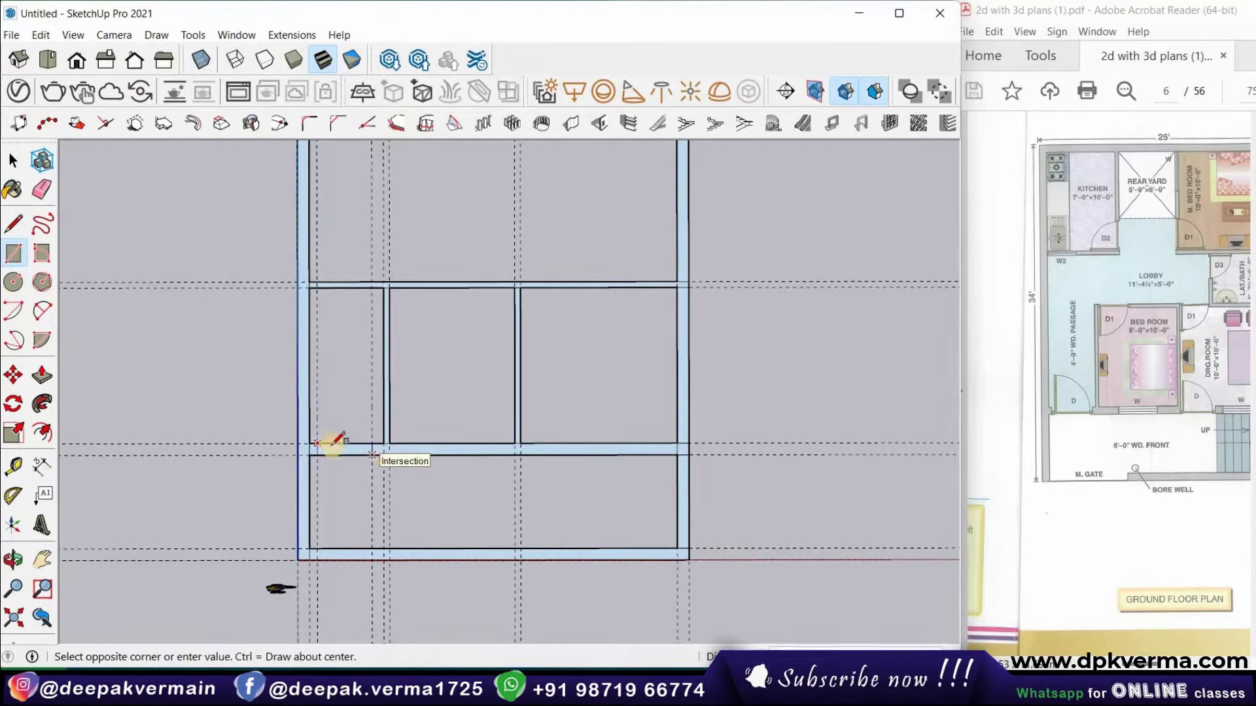
pyautogui.press('Escape')
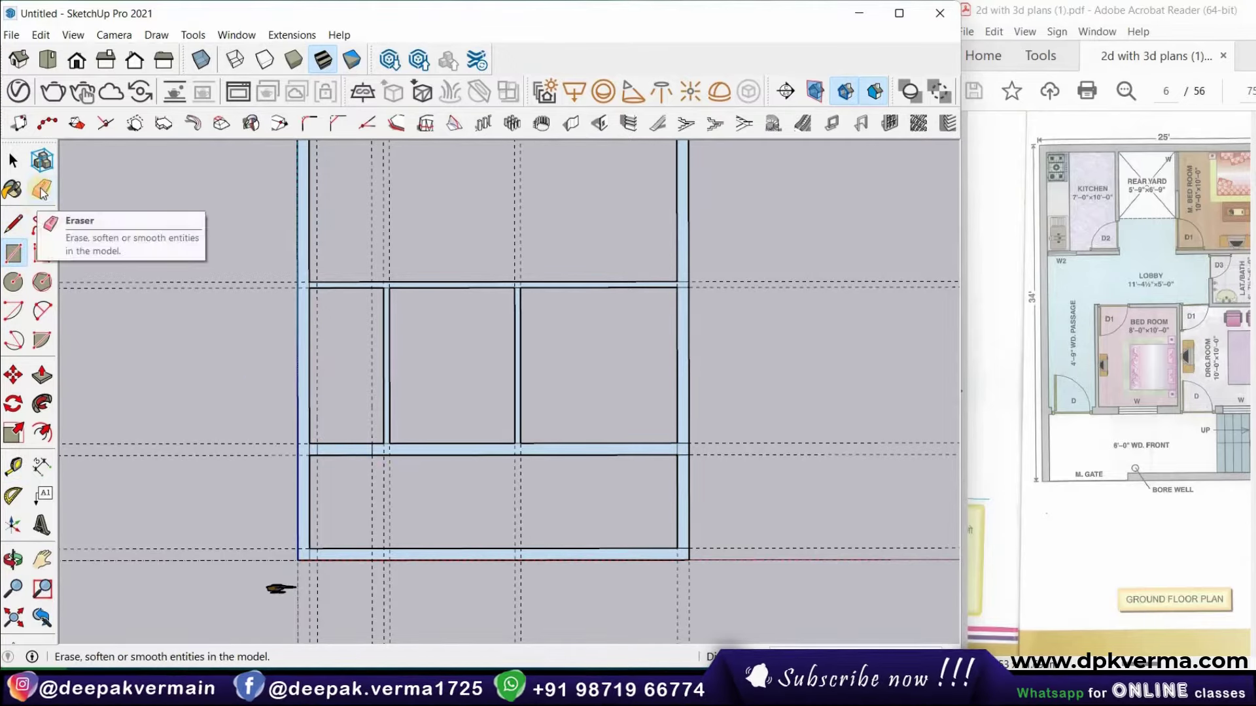
pyautogui.click(41, 188)
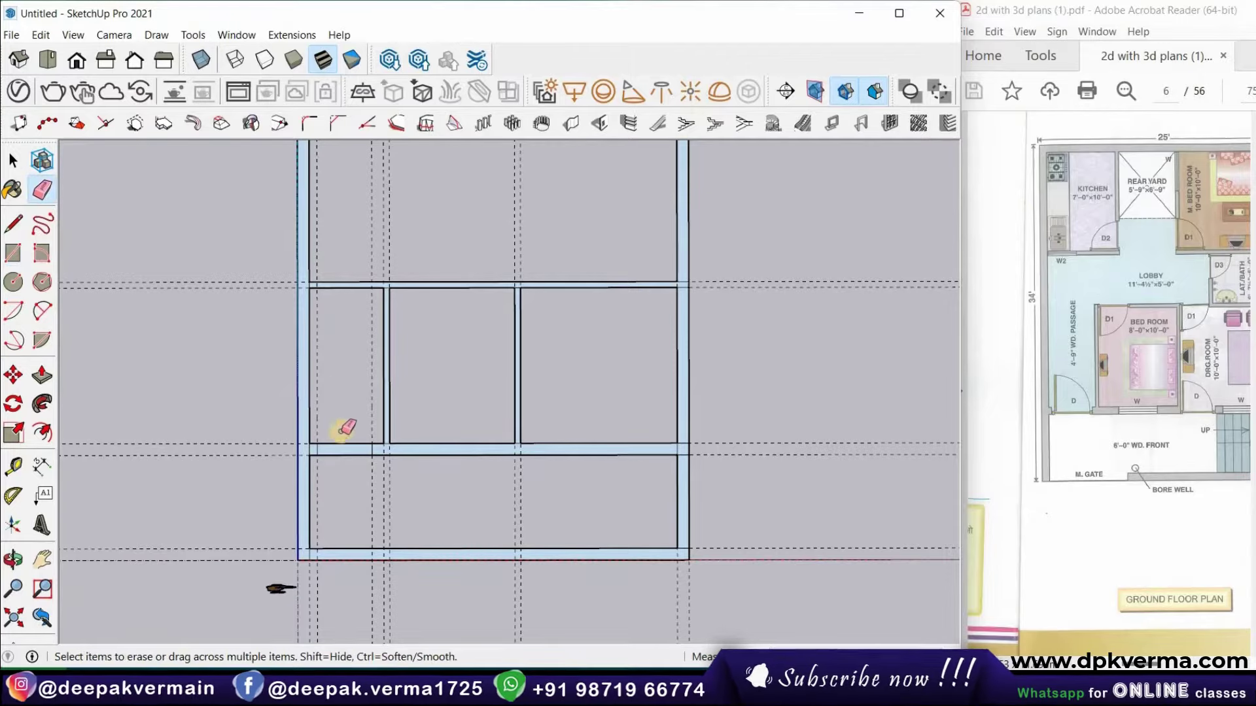
pyautogui.moveTo(341, 476); pyautogui.dragTo(355, 454)
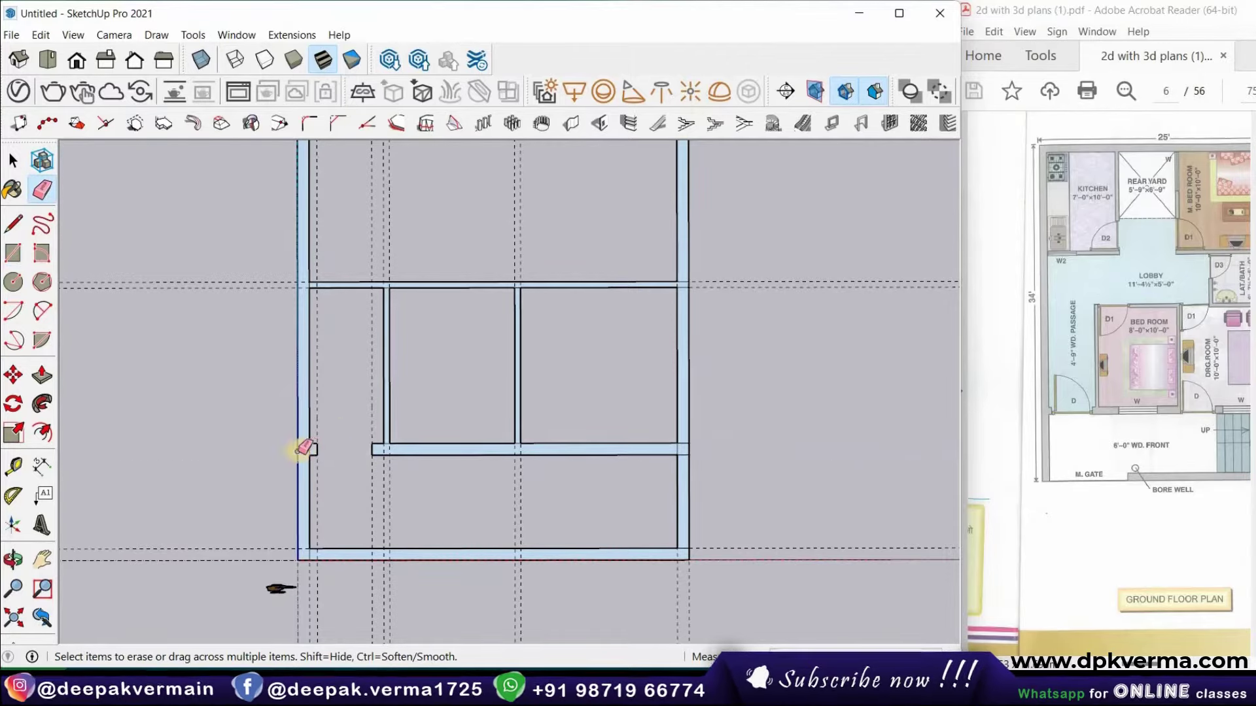
pyautogui.scroll(2, 302, 448)
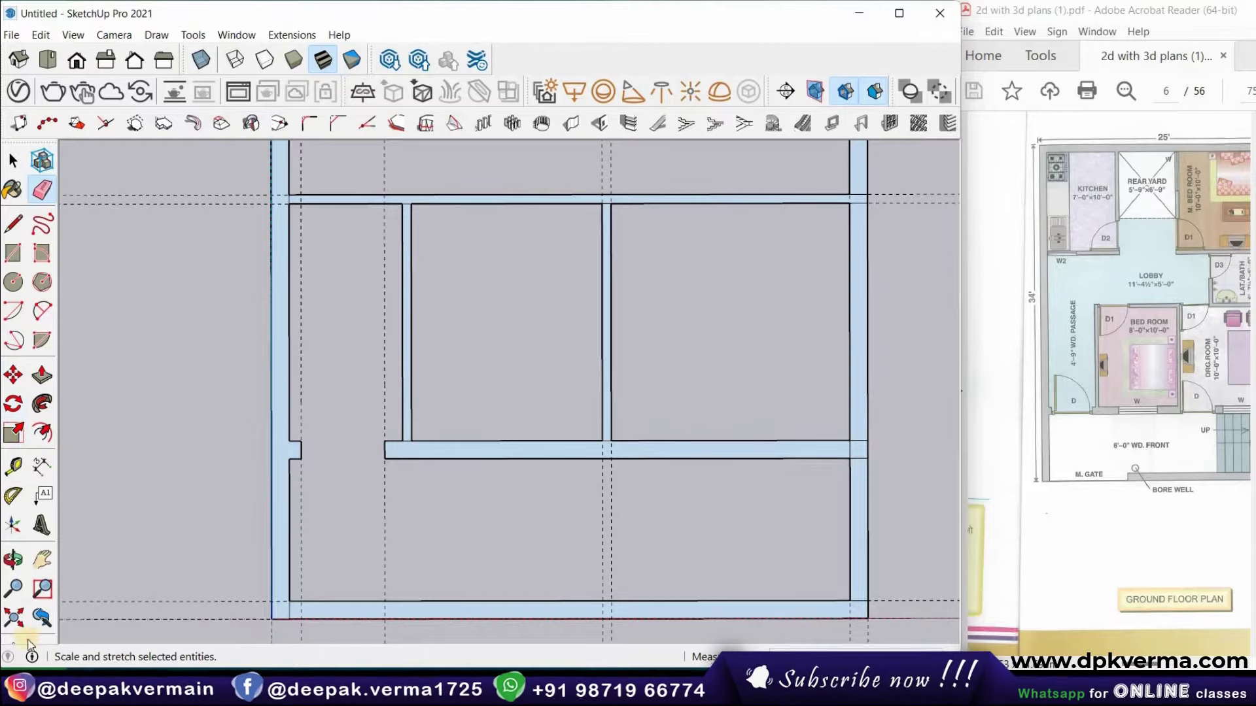
# Place a vertical guide 4' from the left inner wall corner, then check the PDF plan
pyautogui.click(13, 465)
pyautogui.click(411, 429)
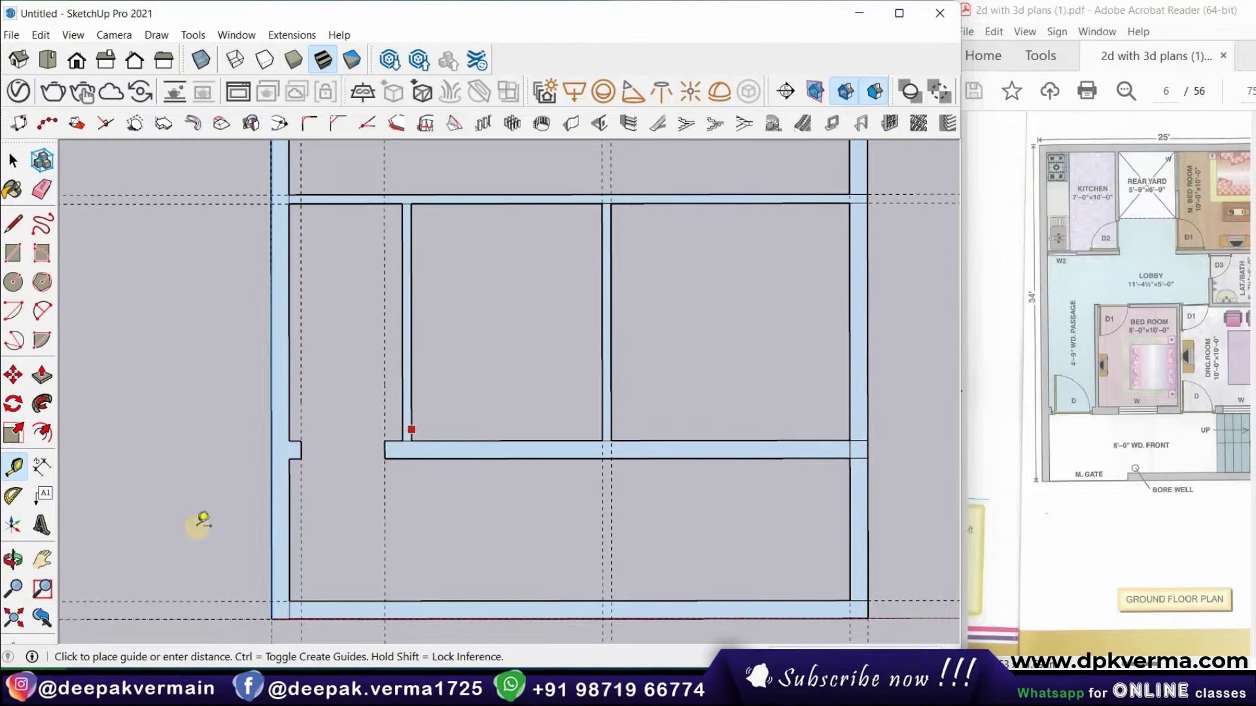
pyautogui.click(508, 431)
pyautogui.click(507, 440)
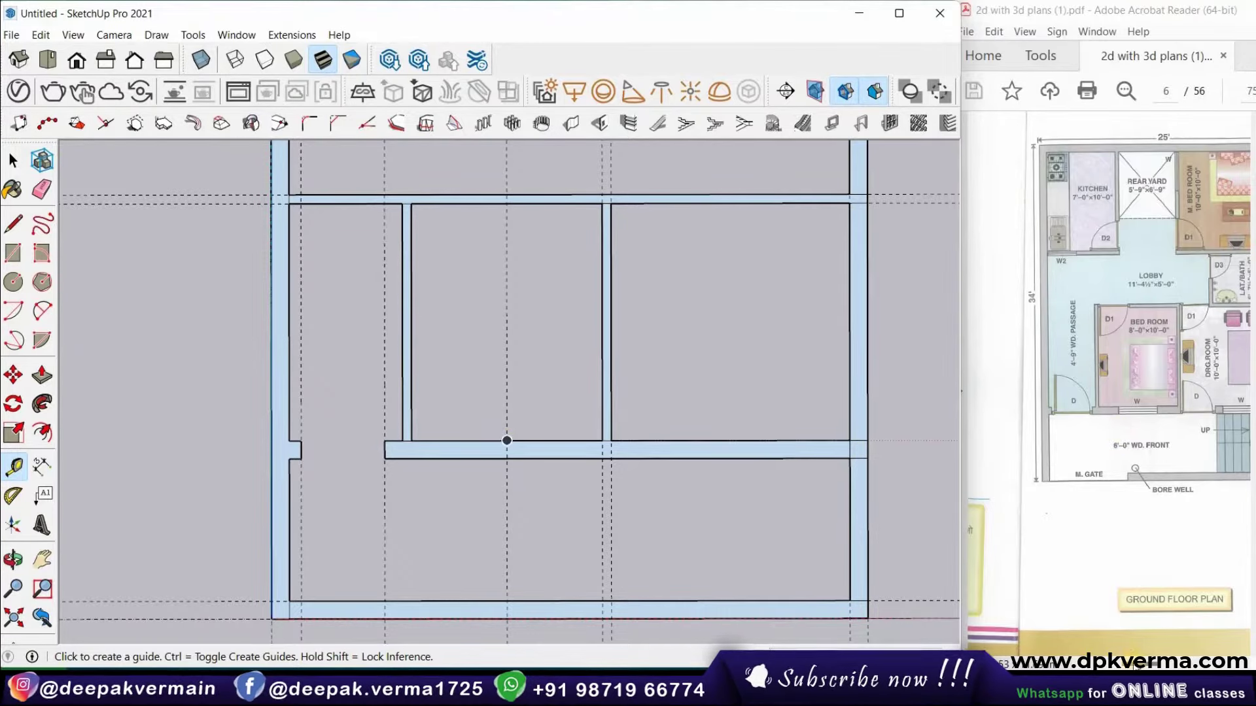
pyautogui.click(1189, 644)
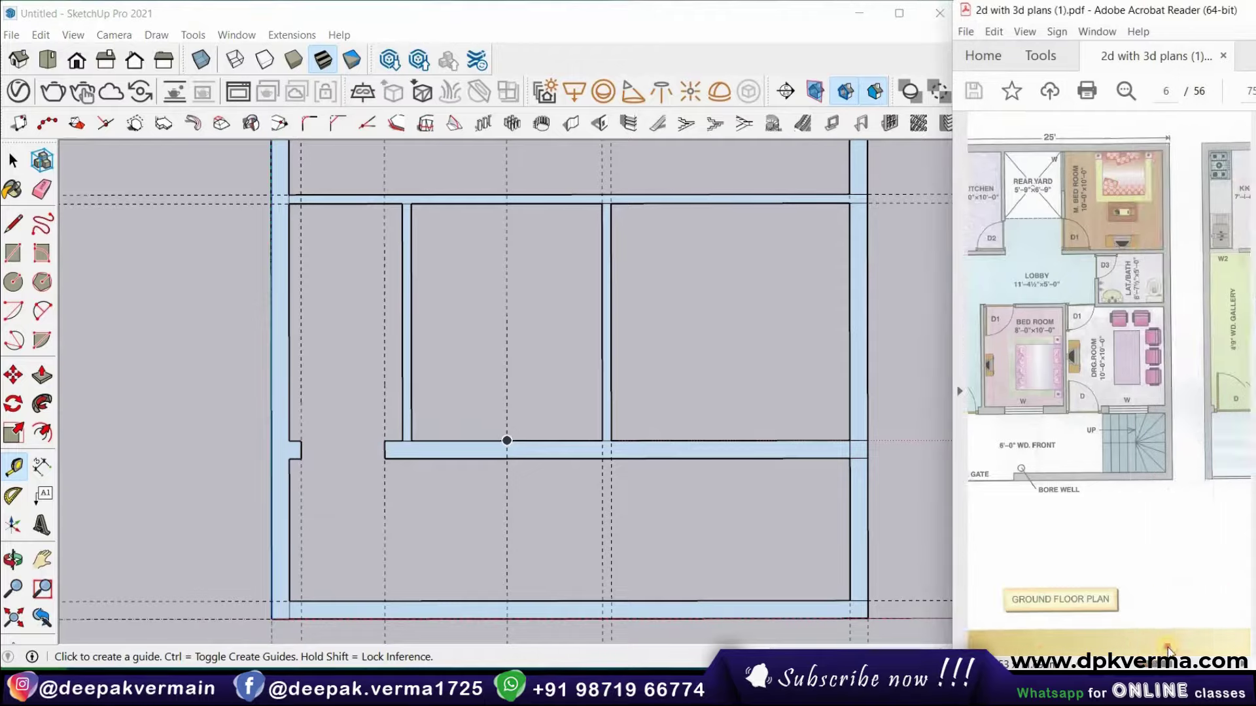
pyautogui.scroll(-10, 1189, 645)
pyautogui.hscroll(3, 1189, 644)
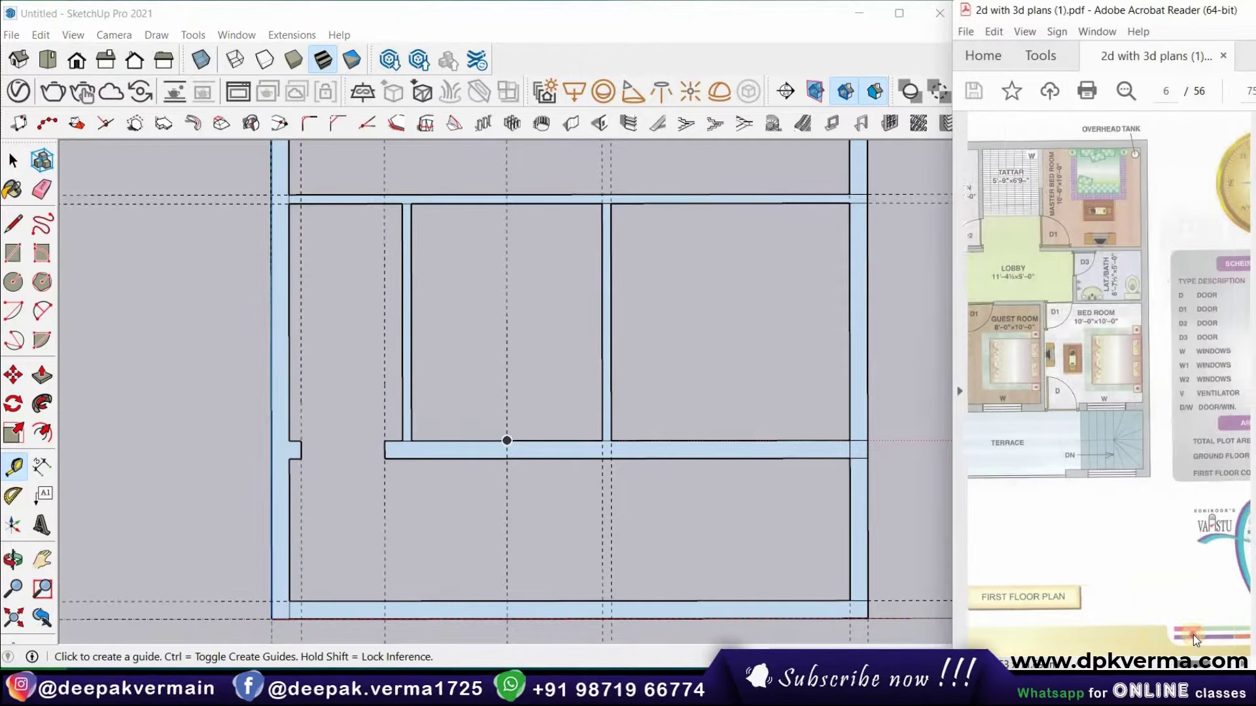
pyautogui.hscroll(2, 1193, 634)
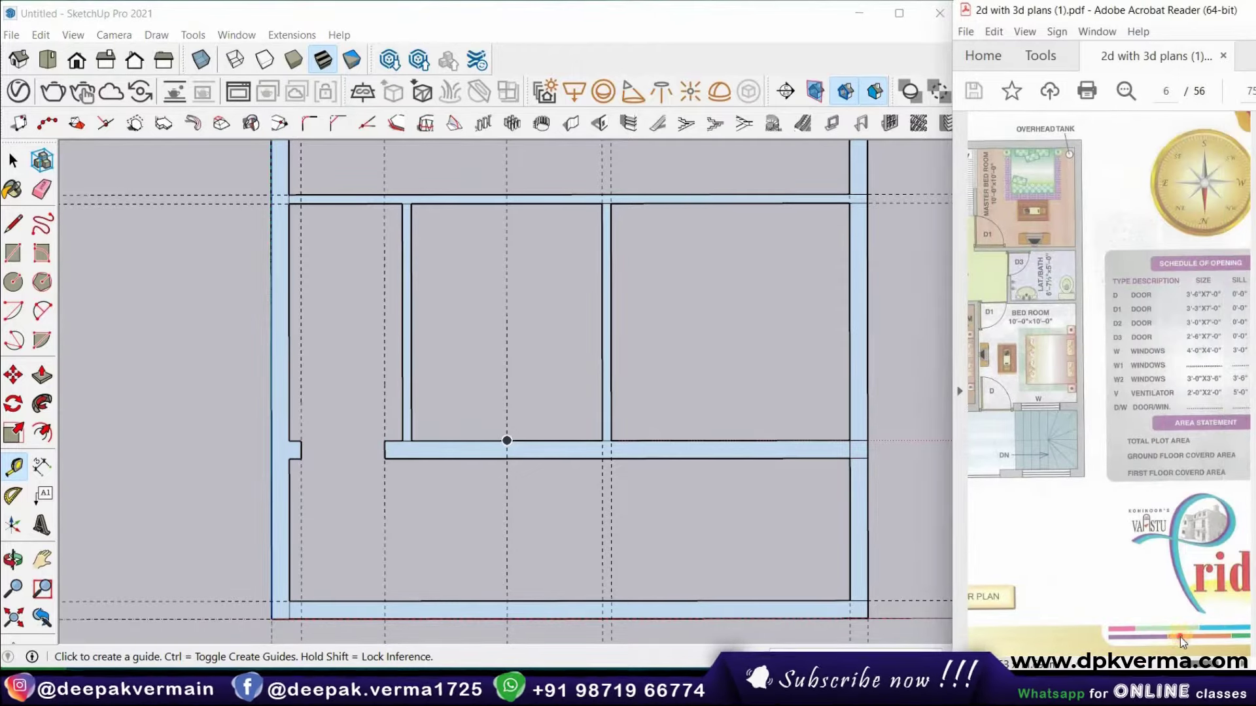
pyautogui.hscroll(-3, 1193, 634)
pyautogui.scroll(5, 1193, 635)
pyautogui.hscroll(-2, 1193, 635)
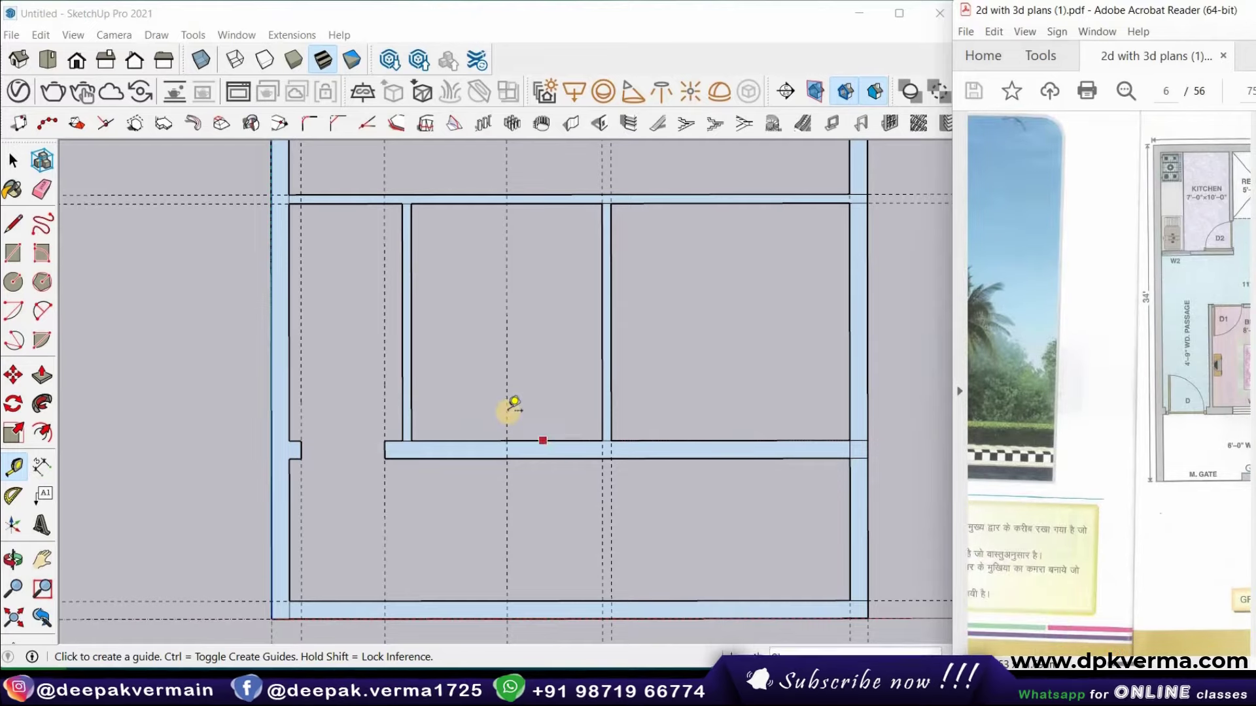
# Place guides 1'8 1/2" to the left and right of the centre guide on the middle wall
pyautogui.click(506, 412)
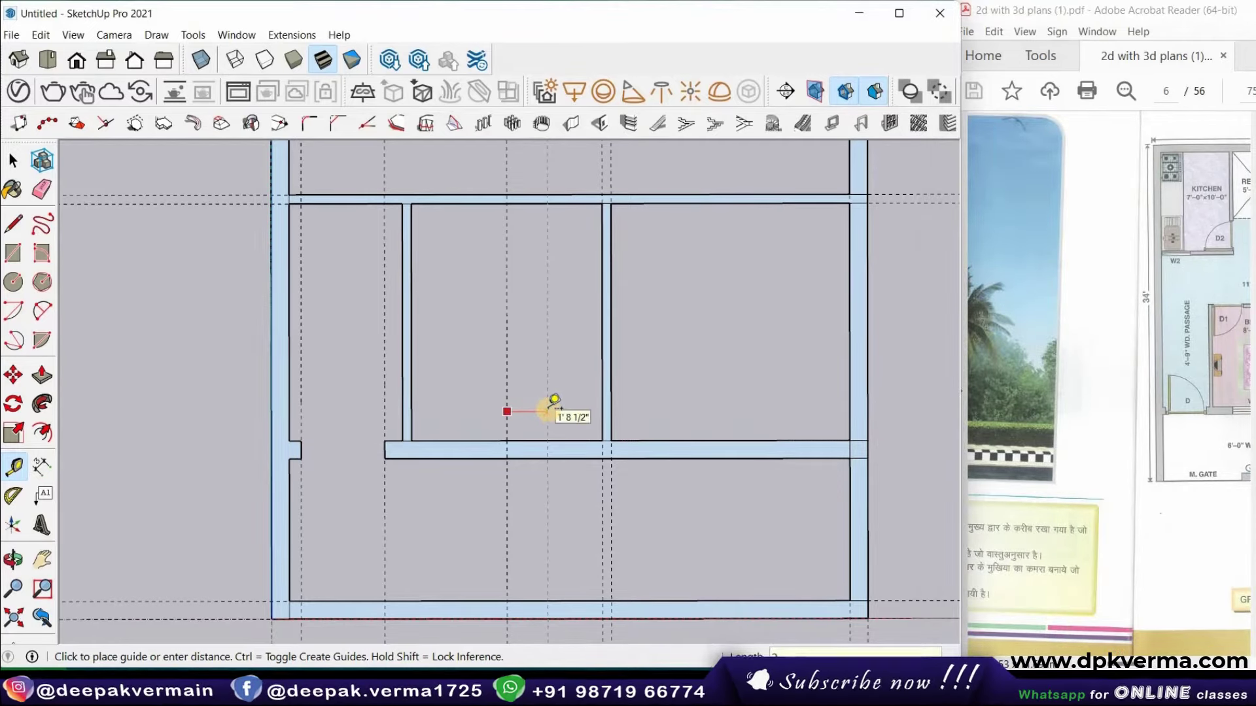
pyautogui.click(553, 400)
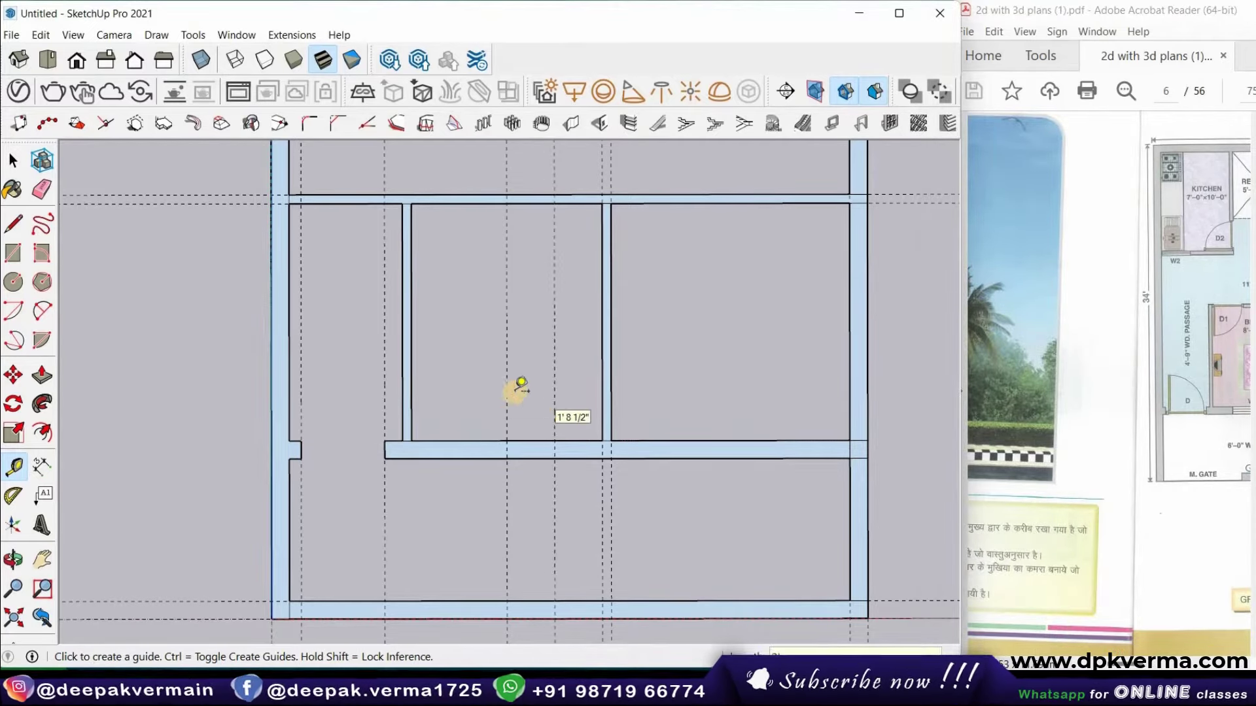
pyautogui.click(507, 392)
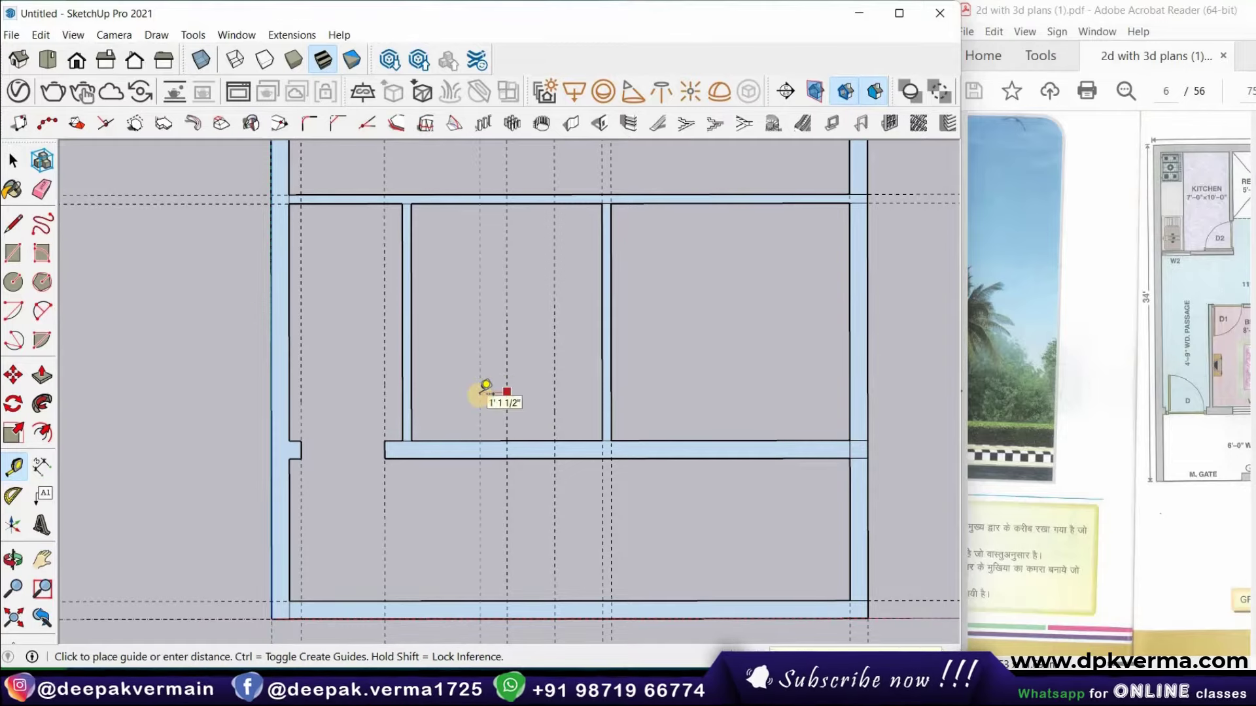
pyautogui.write("1'8 1/2")
pyautogui.press('Return')
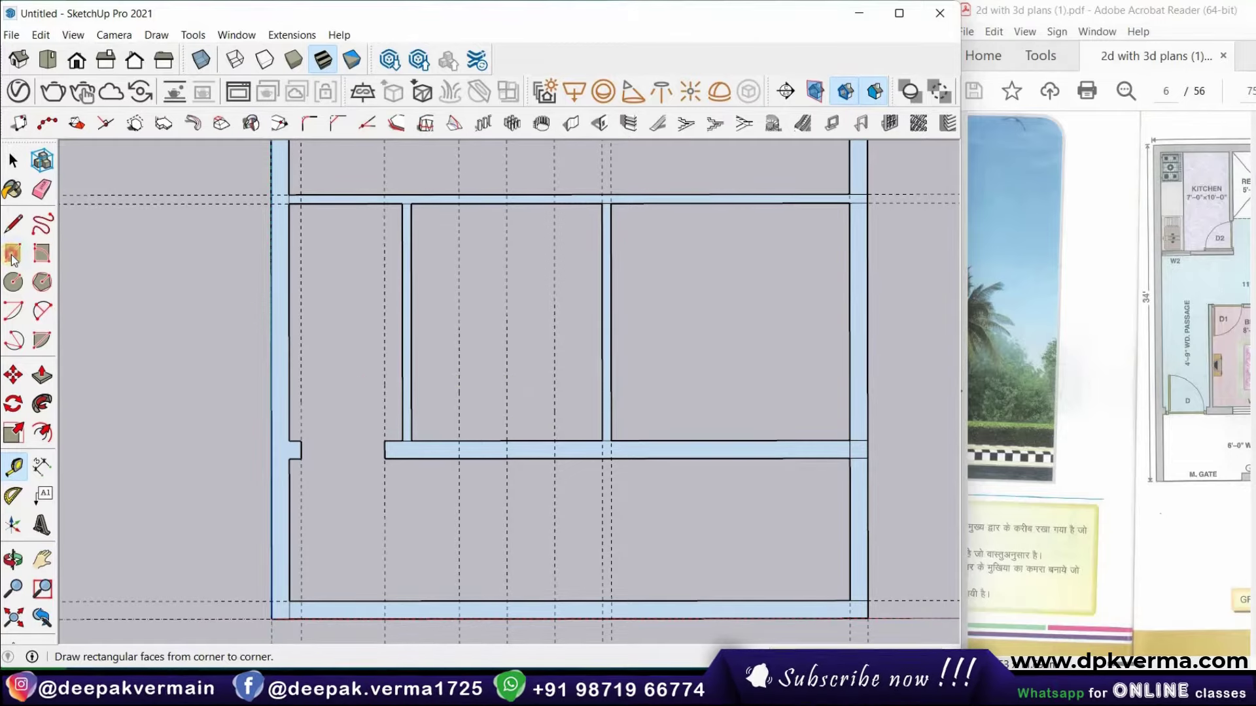
# Draw a rectangle across the wall between the guides, erase that segment, and check the ground floor plan PDF
pyautogui.click(14, 253)
pyautogui.click(459, 440)
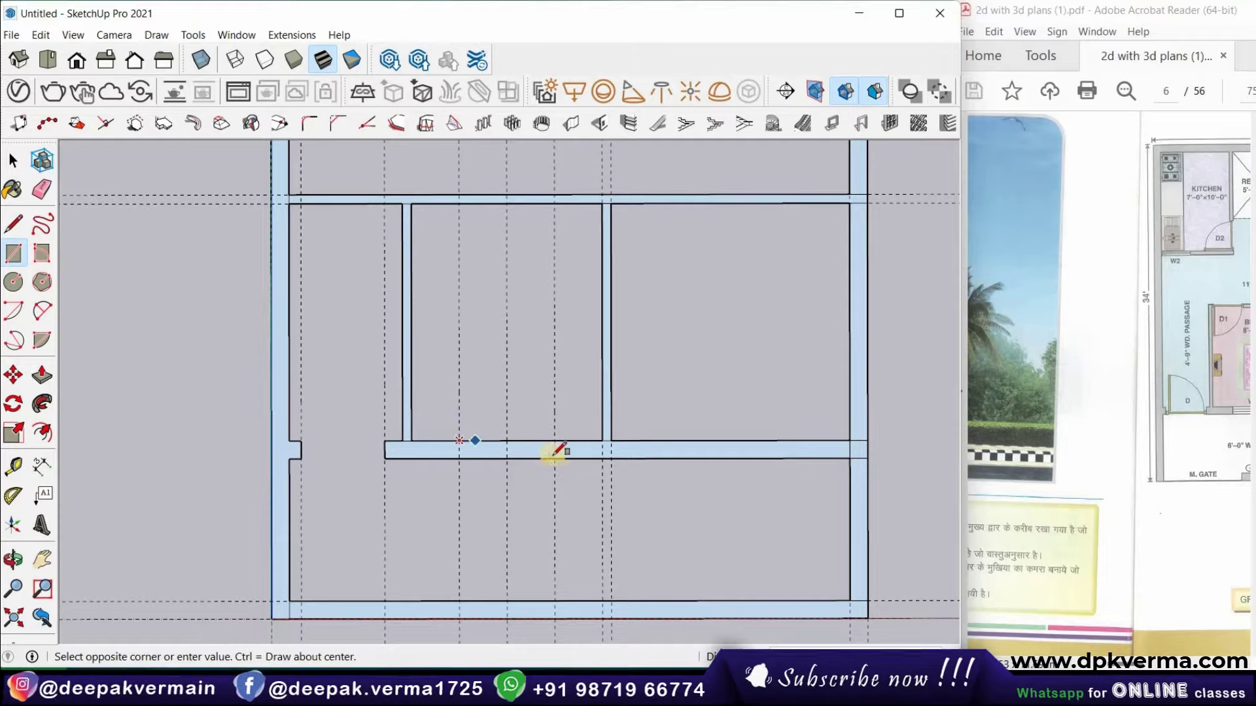
pyautogui.click(555, 459)
pyautogui.click(41, 190)
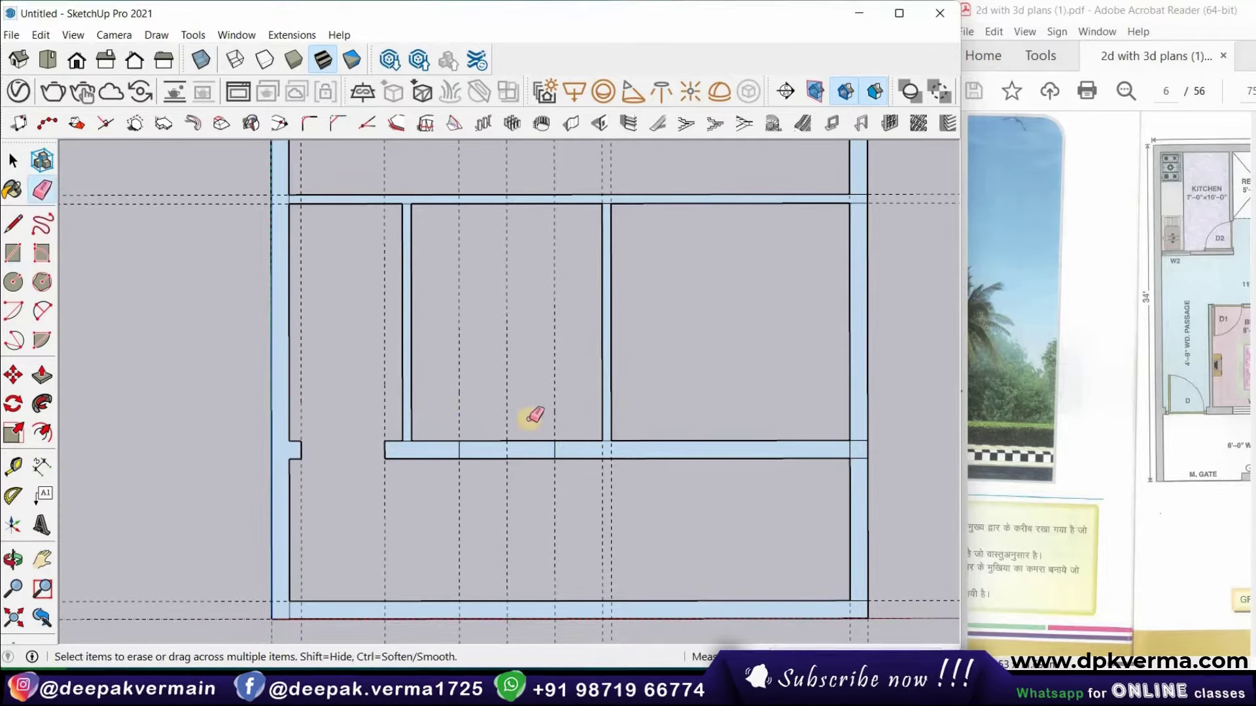
pyautogui.moveTo(499, 435); pyautogui.dragTo(499, 476)
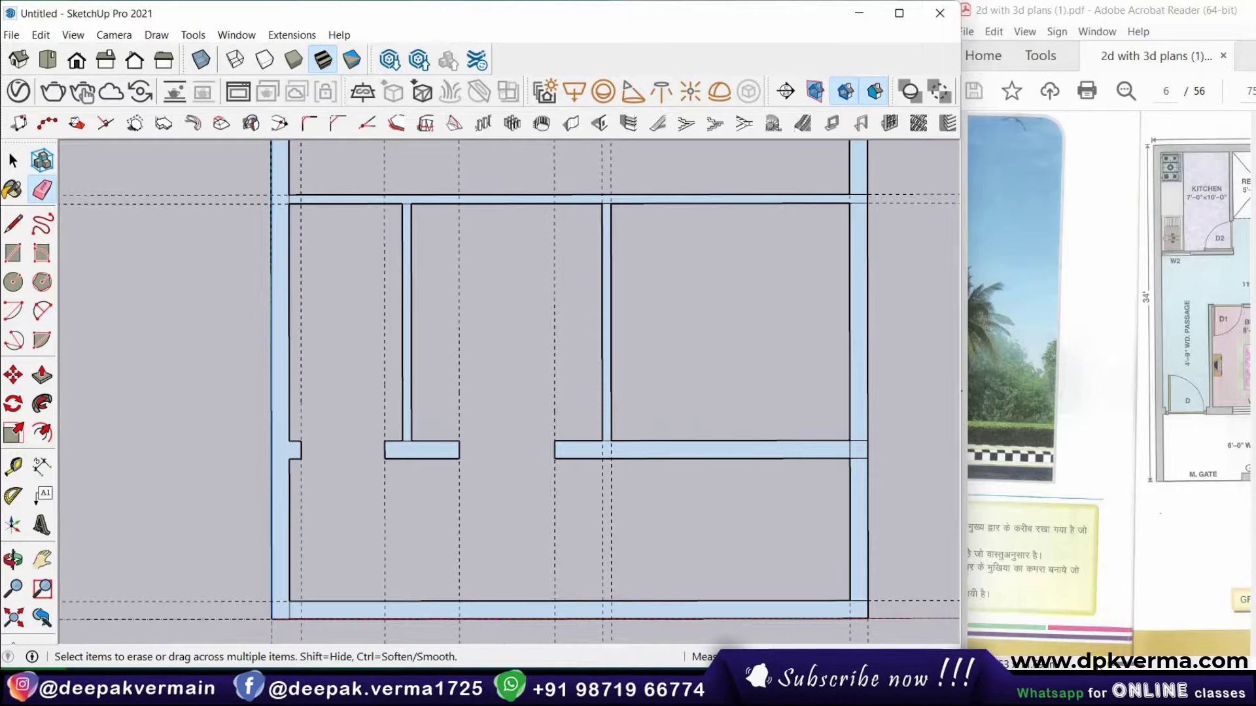
pyautogui.click(1076, 446)
pyautogui.hscroll(3, 1076, 445)
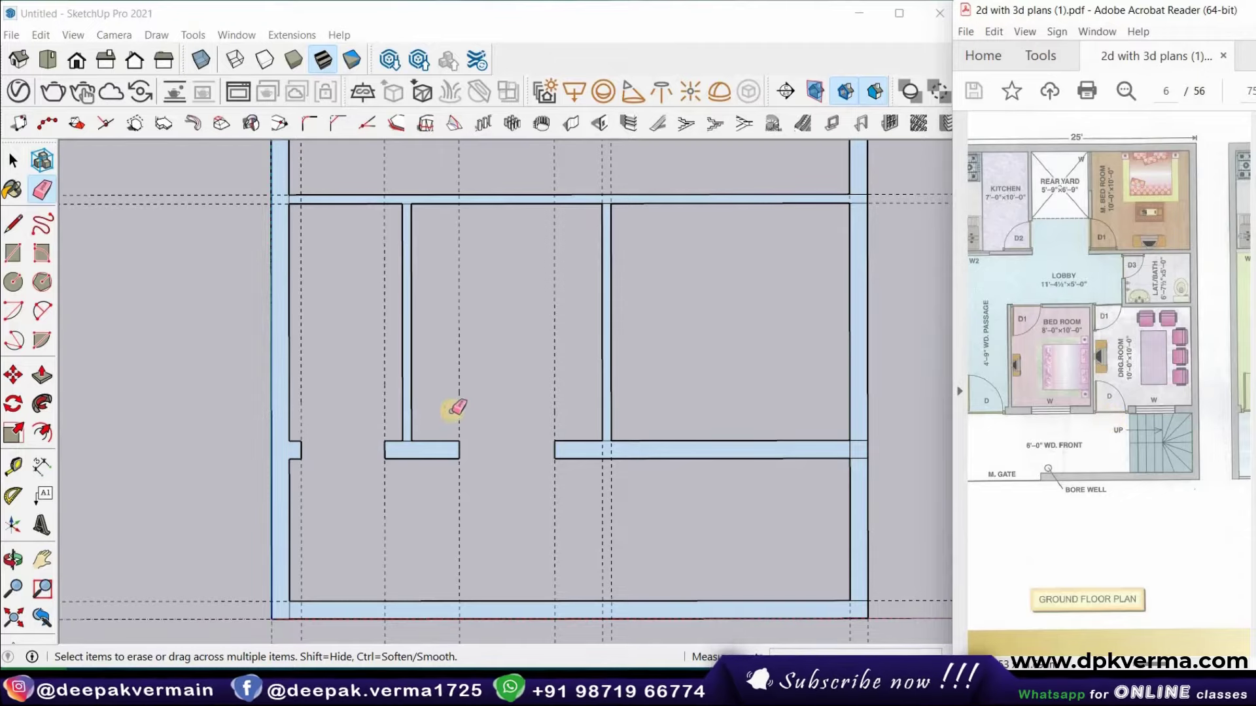
# Draw a rectangle across the lower wall between the right partition and guide, then erase that section
pyautogui.click(13, 465)
pyautogui.click(611, 407)
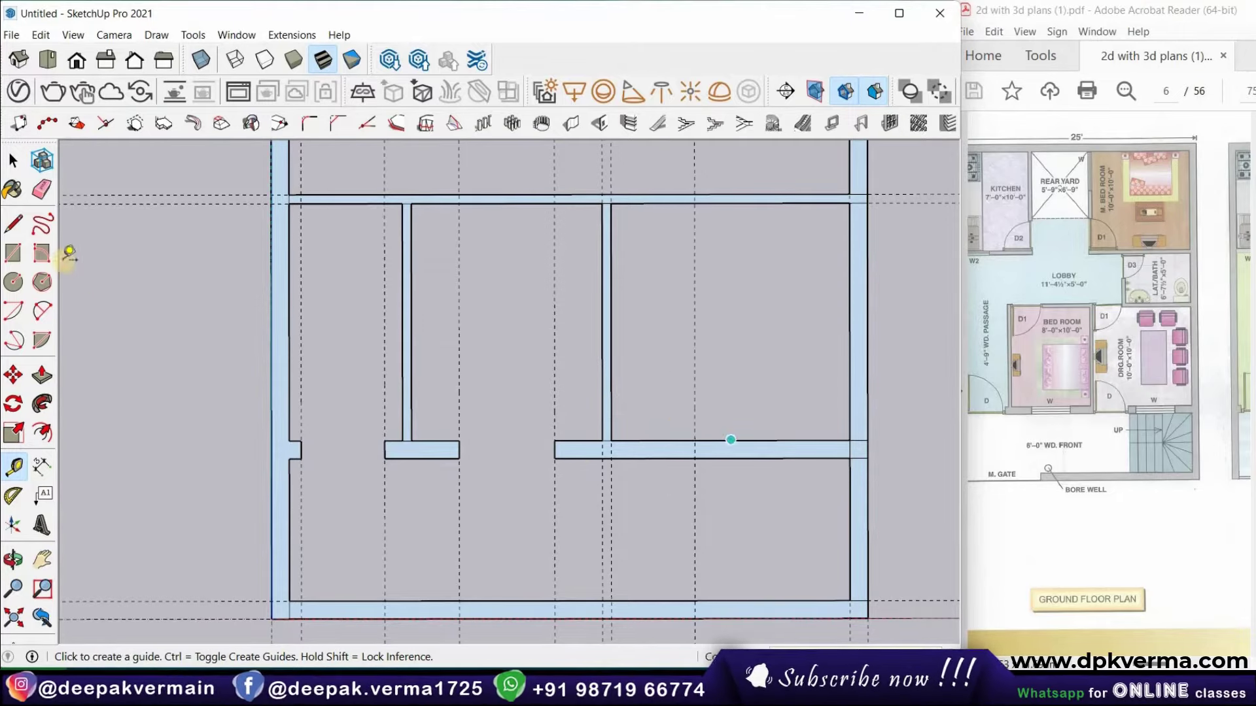
pyautogui.click(12, 253)
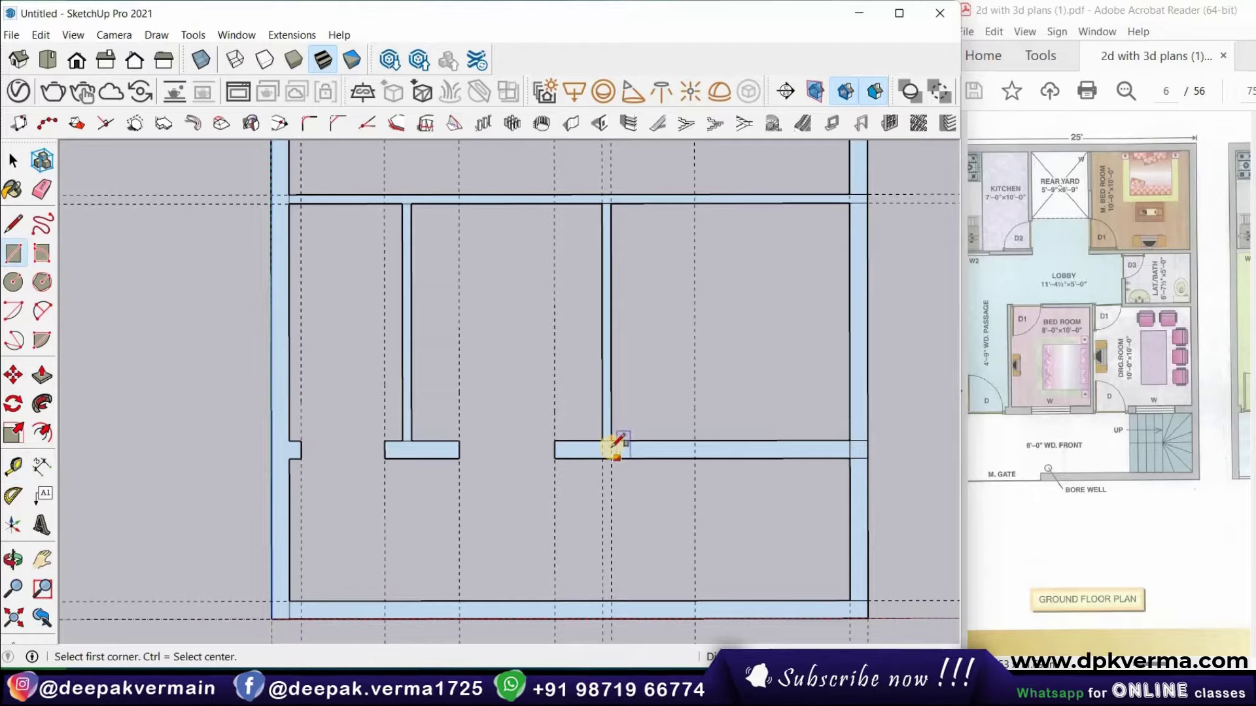
pyautogui.click(673, 458)
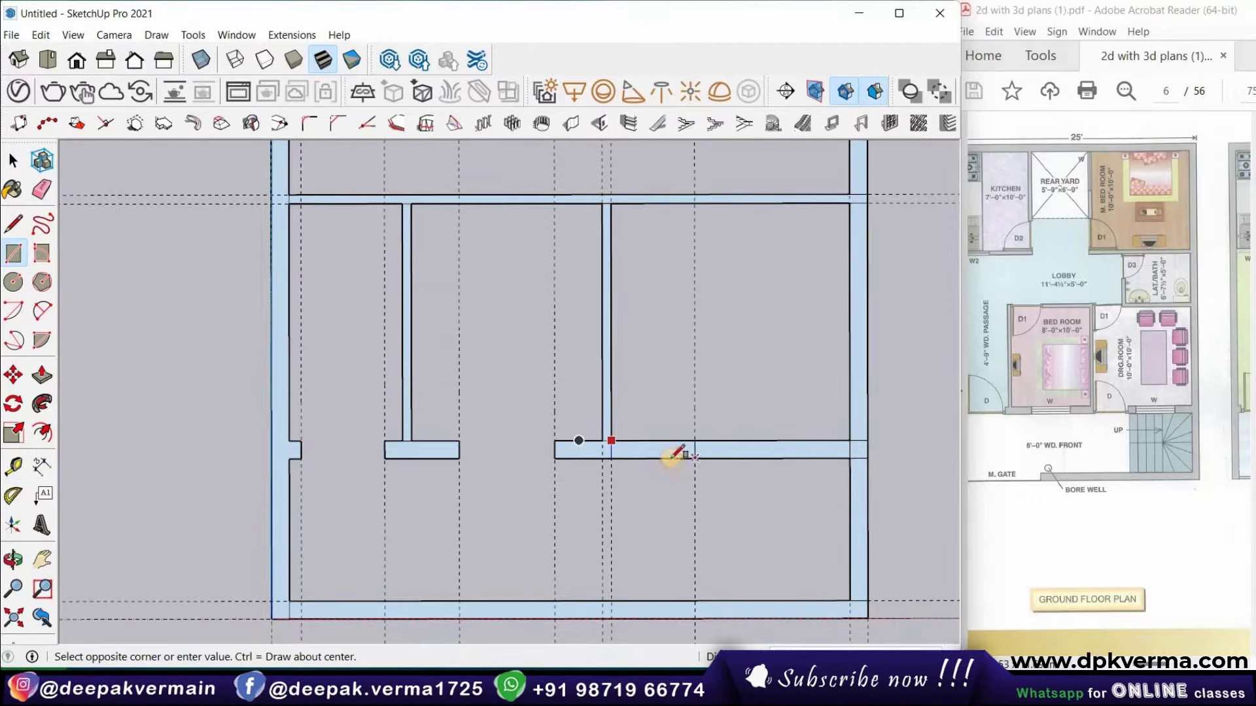
pyautogui.click(694, 458)
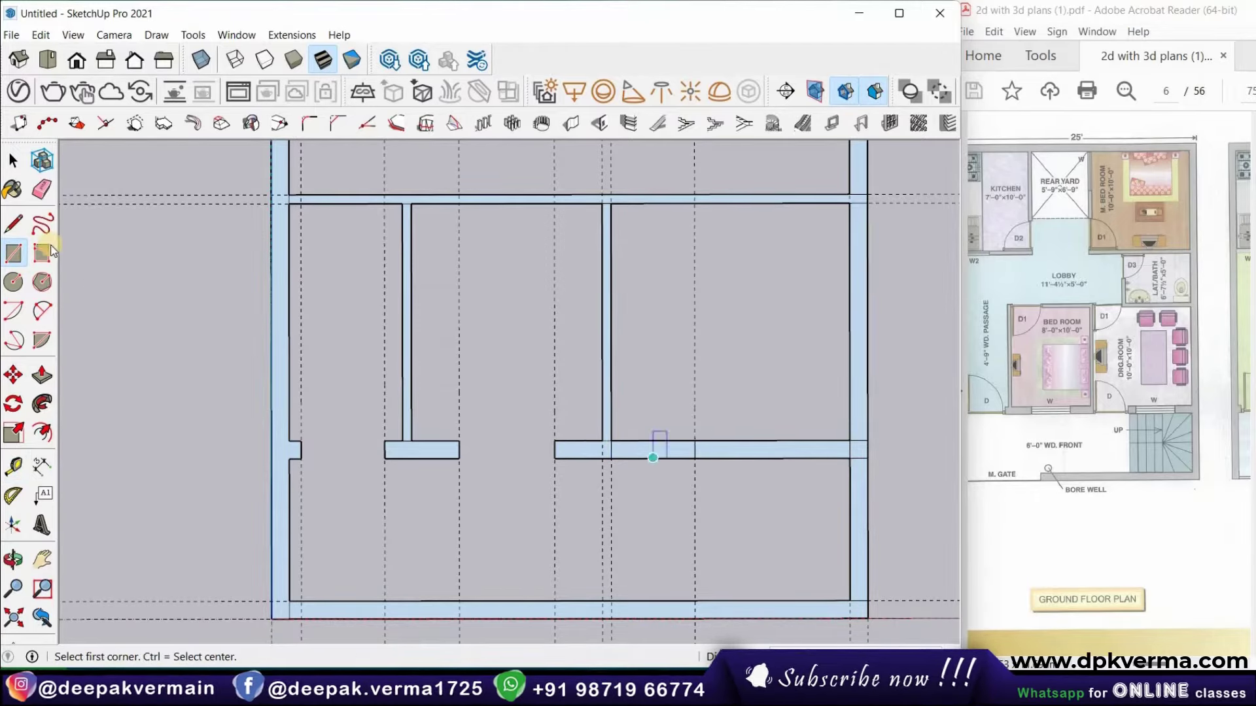
pyautogui.click(38, 193)
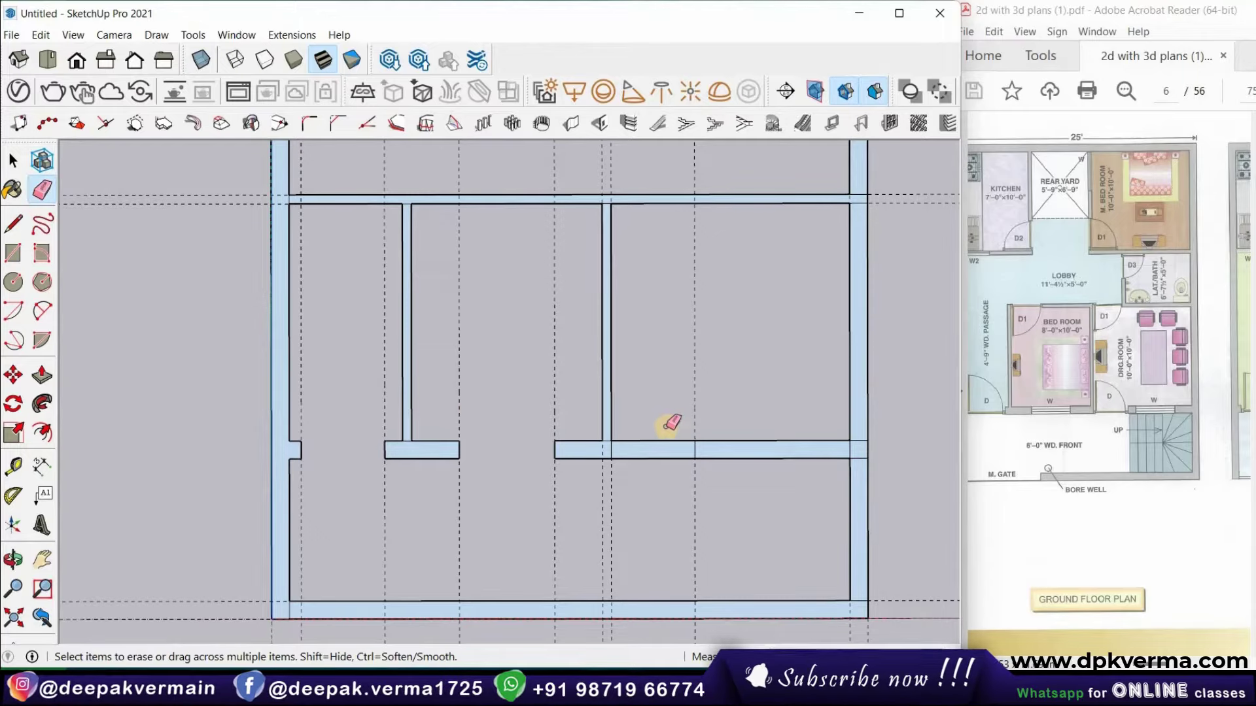
pyautogui.moveTo(643, 488); pyautogui.dragTo(652, 476)
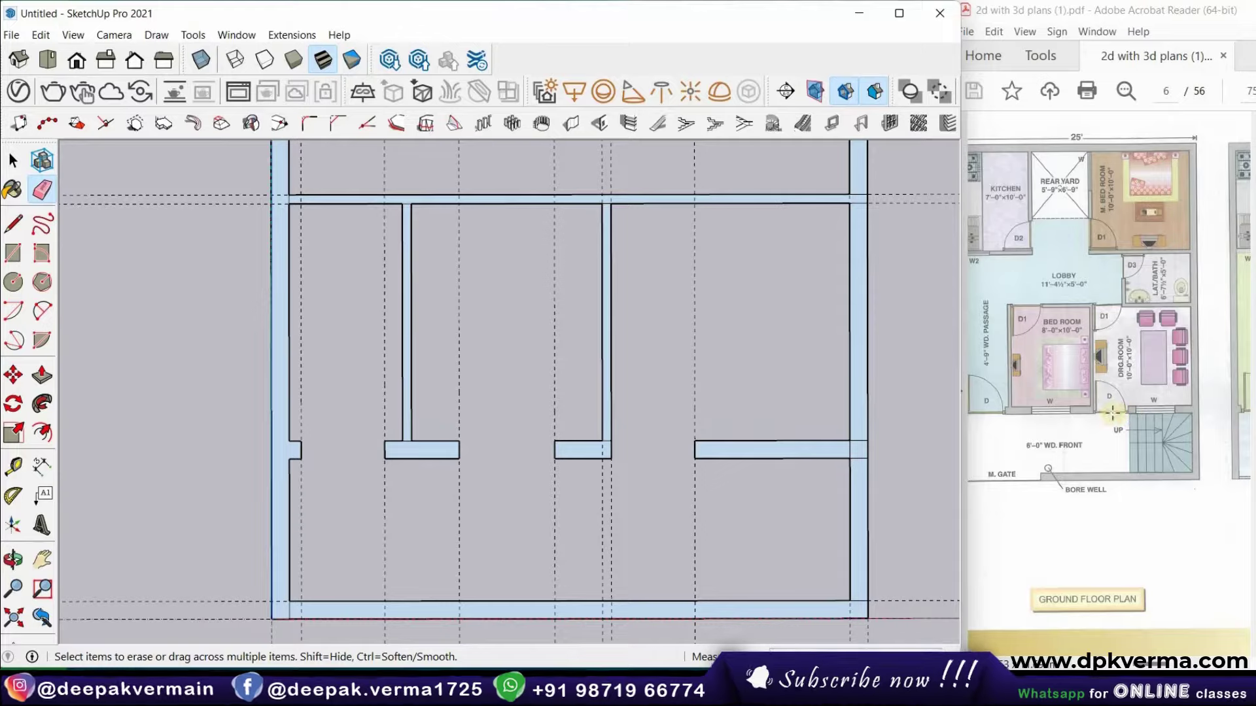
# Place a guide 1' from the wall's end and a second guide further along
pyautogui.press('t')
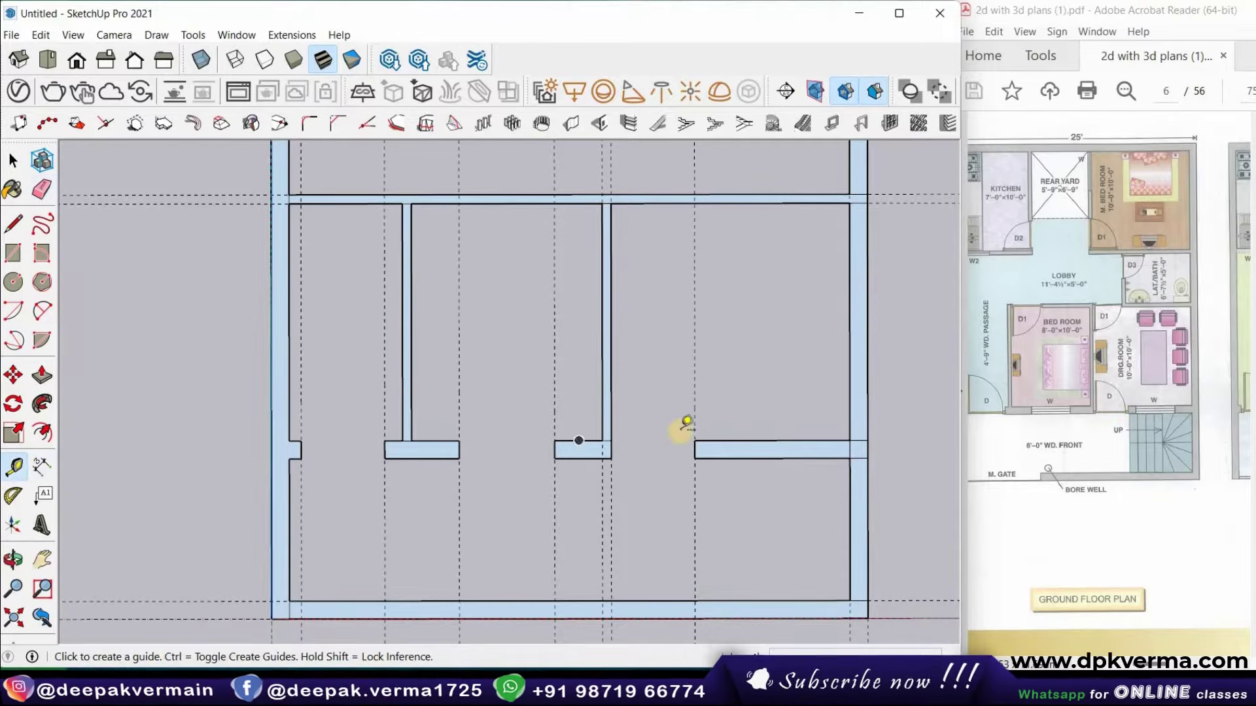
pyautogui.click(695, 430)
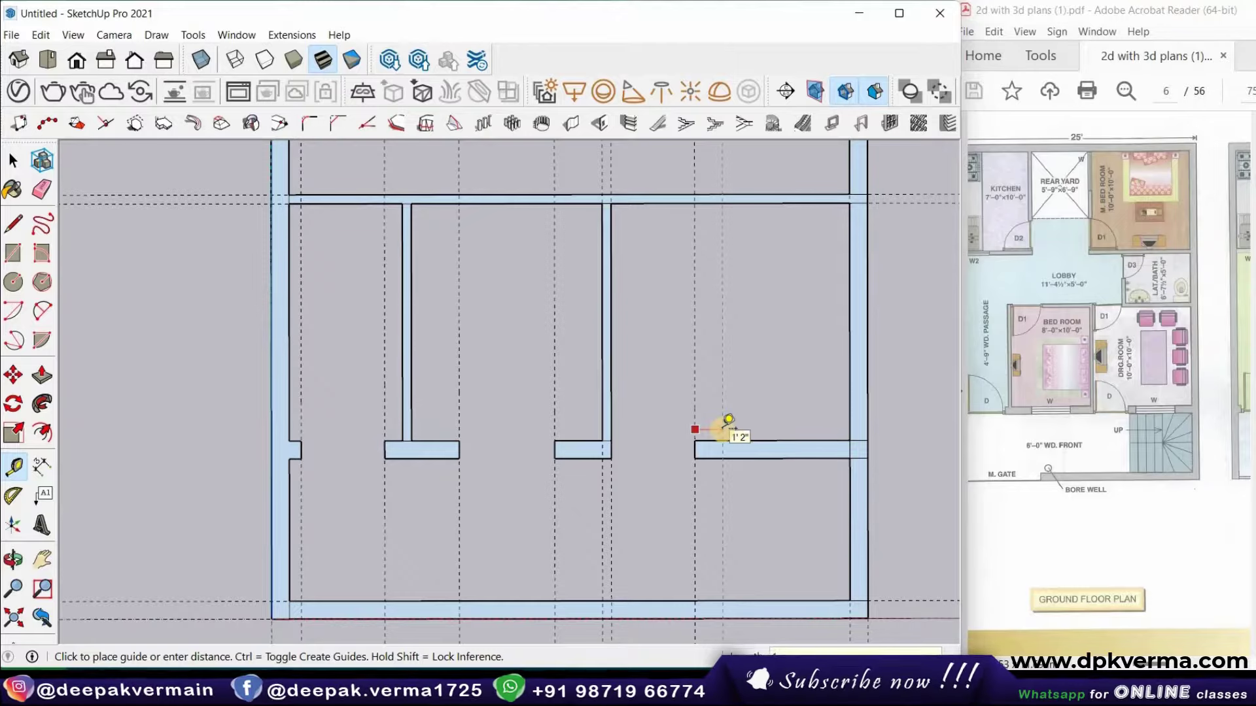
pyautogui.write("1'")
pyautogui.press('Return')
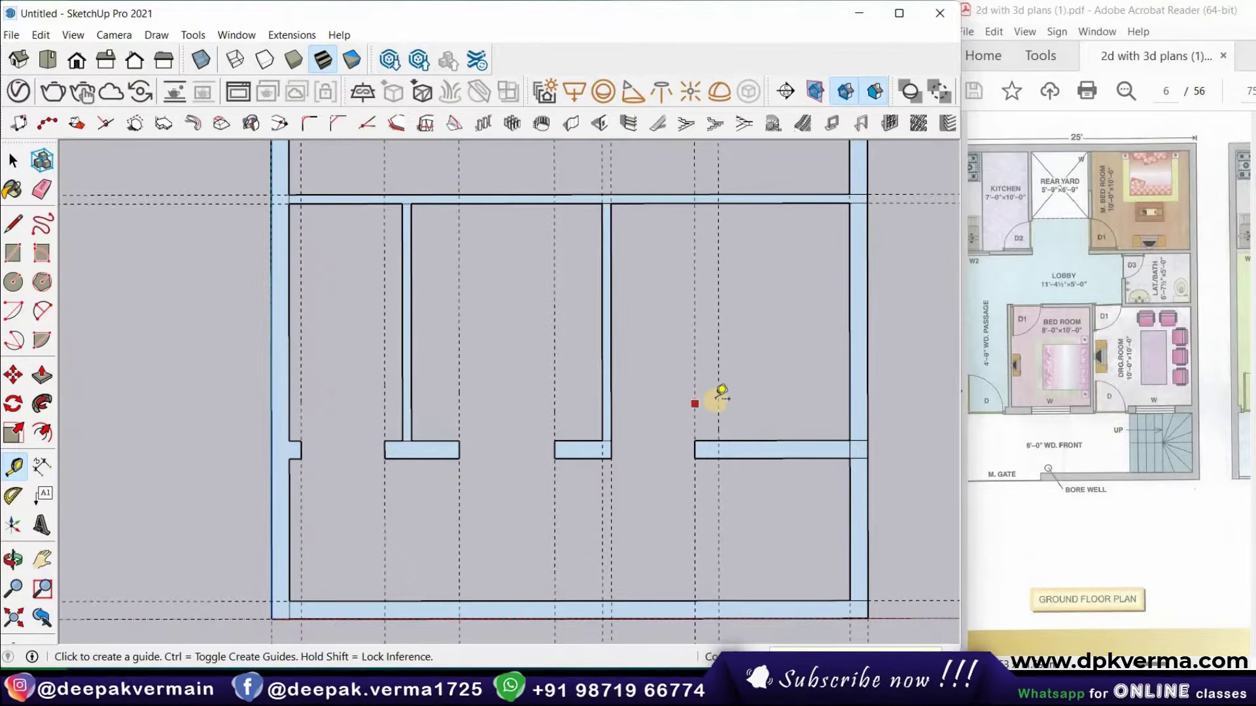
pyautogui.click(718, 399)
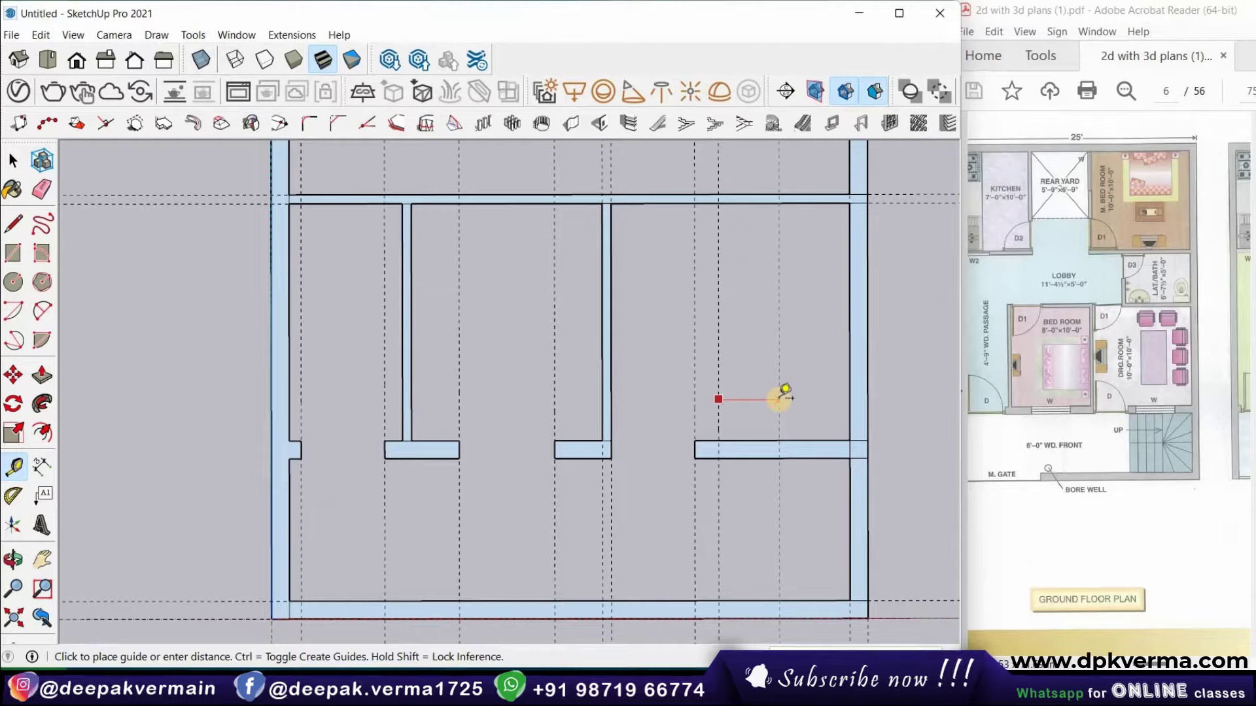
pyautogui.press('Return')
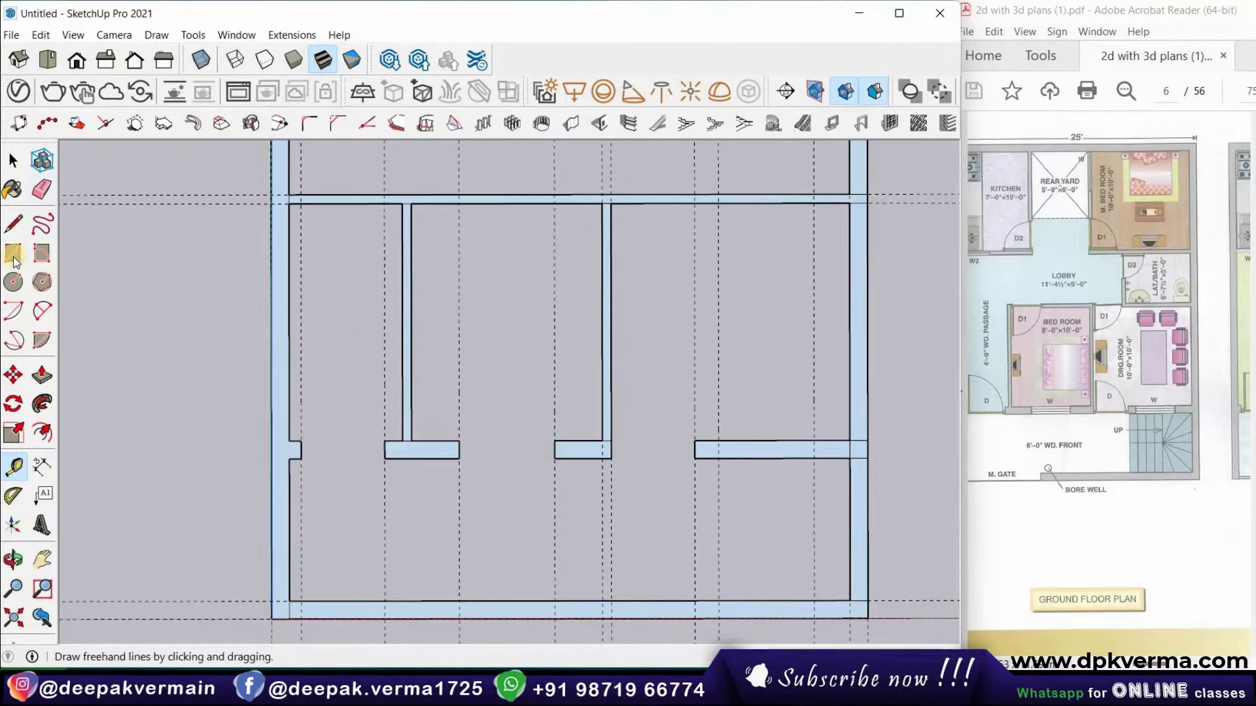
# Draw a rectangle on the wall strip between the guides and erase it, leaving a 1' pier
pyautogui.click(14, 254)
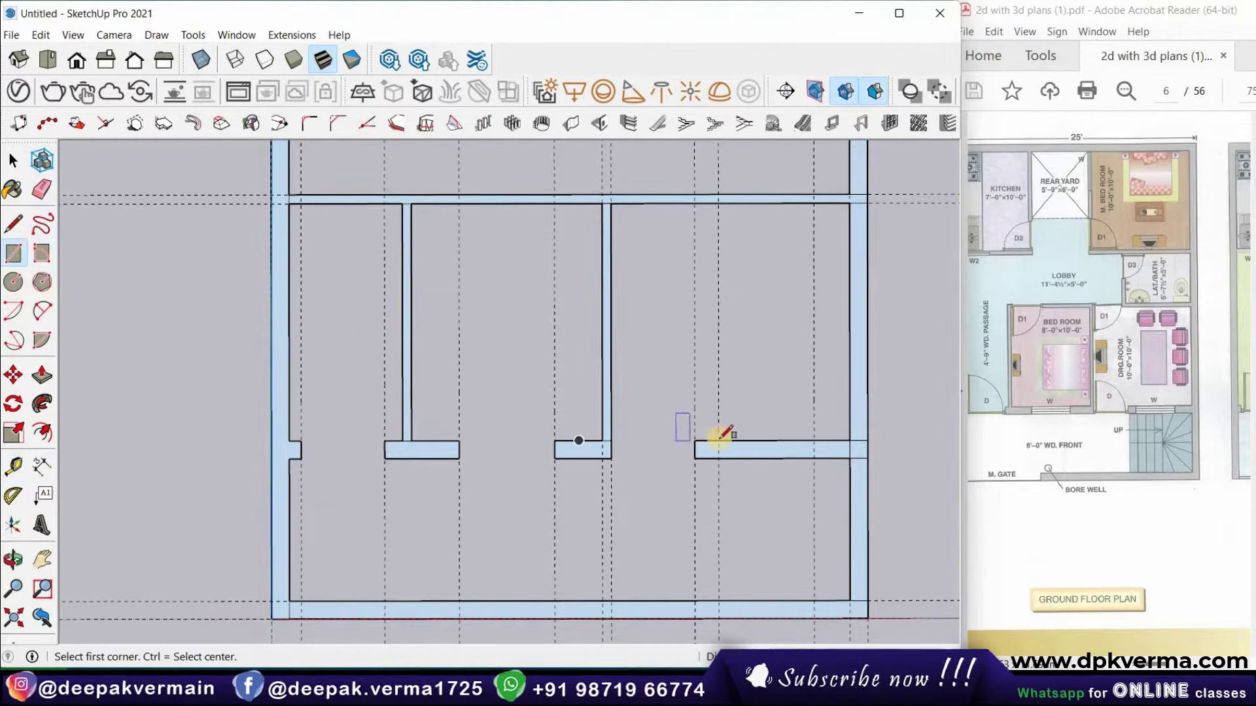
pyautogui.click(719, 440)
pyautogui.click(814, 458)
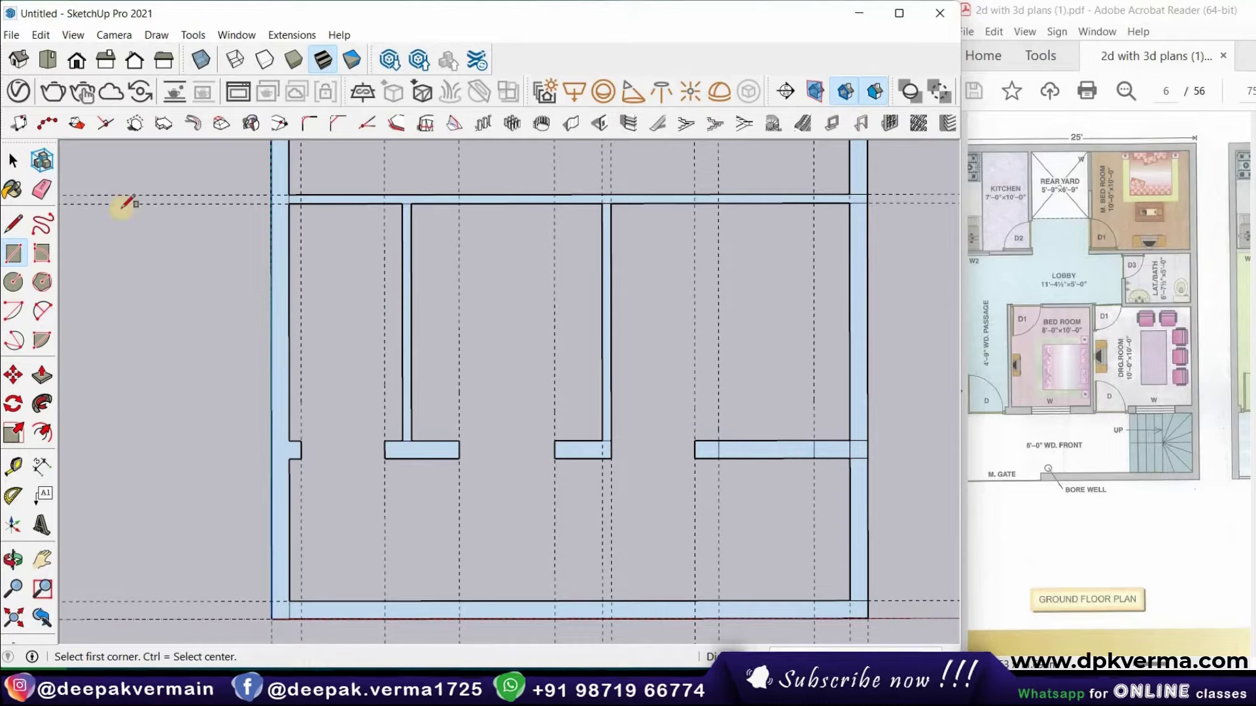
pyautogui.click(42, 190)
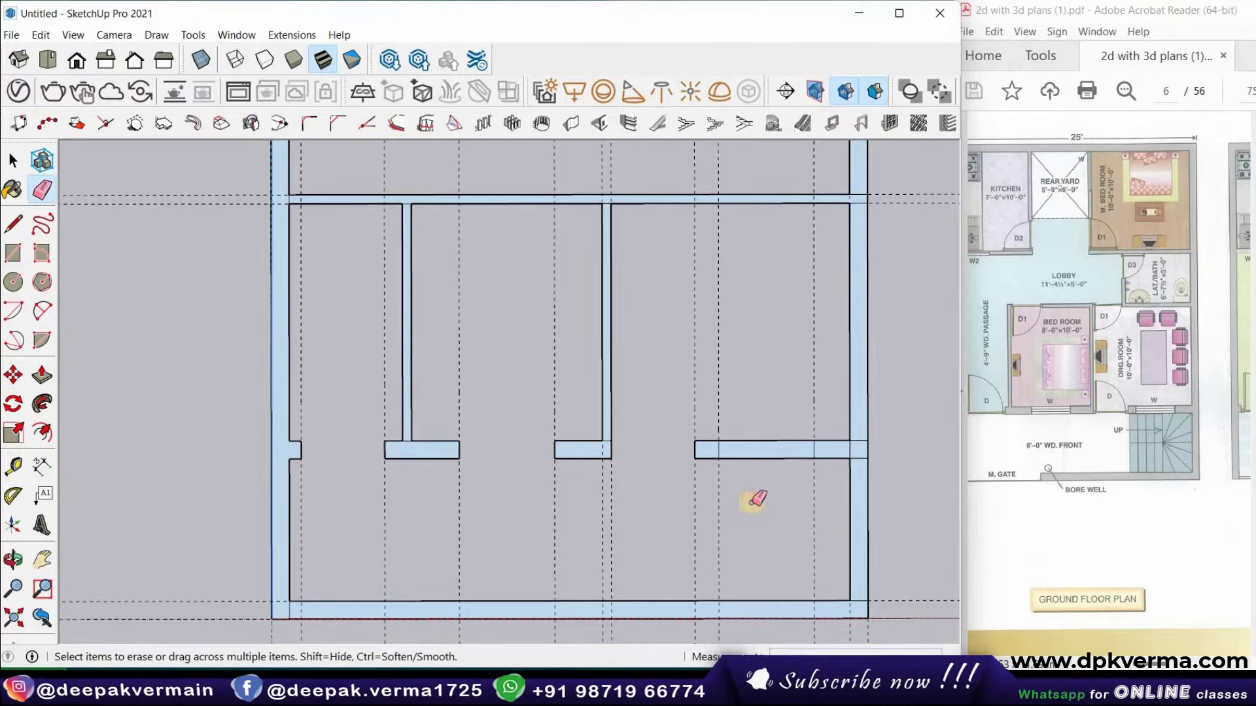
pyautogui.moveTo(751, 503); pyautogui.dragTo(724, 466)
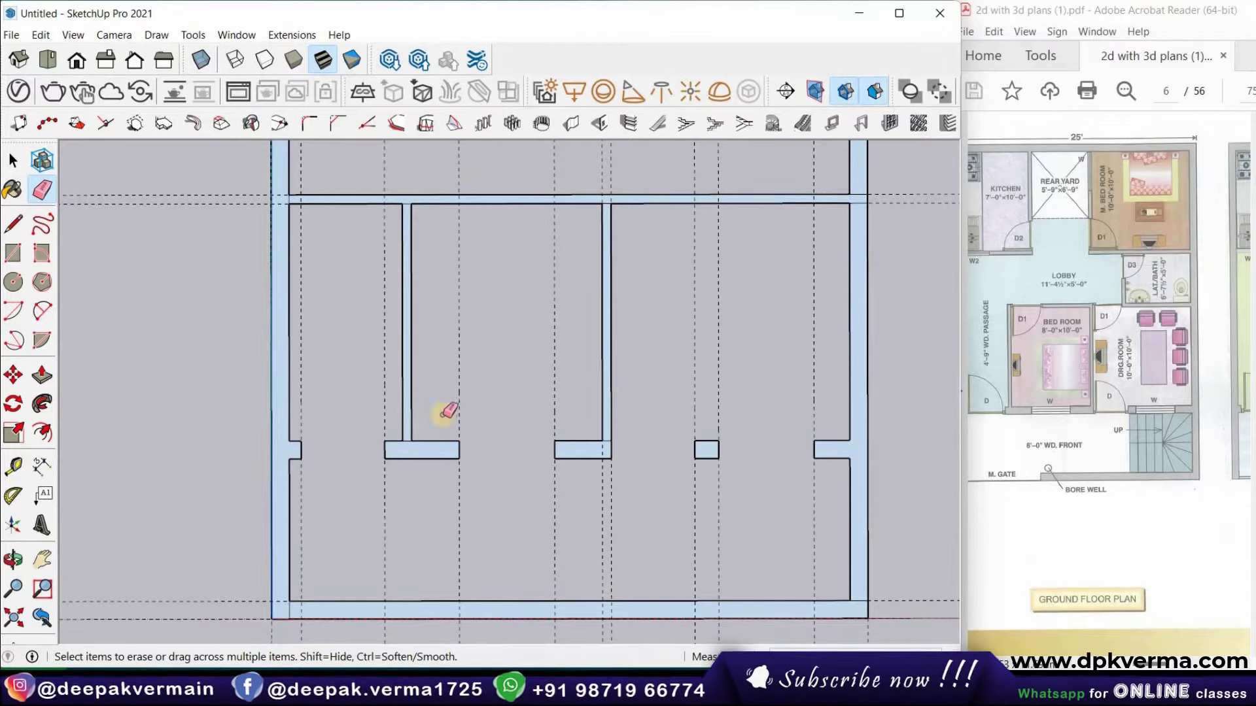
# Check the PDF floor plan and delete all existing guides with Edit > Delete Guides
pyautogui.scroll(-1, 543, 483)
pyautogui.scroll(-1, 657, 458)
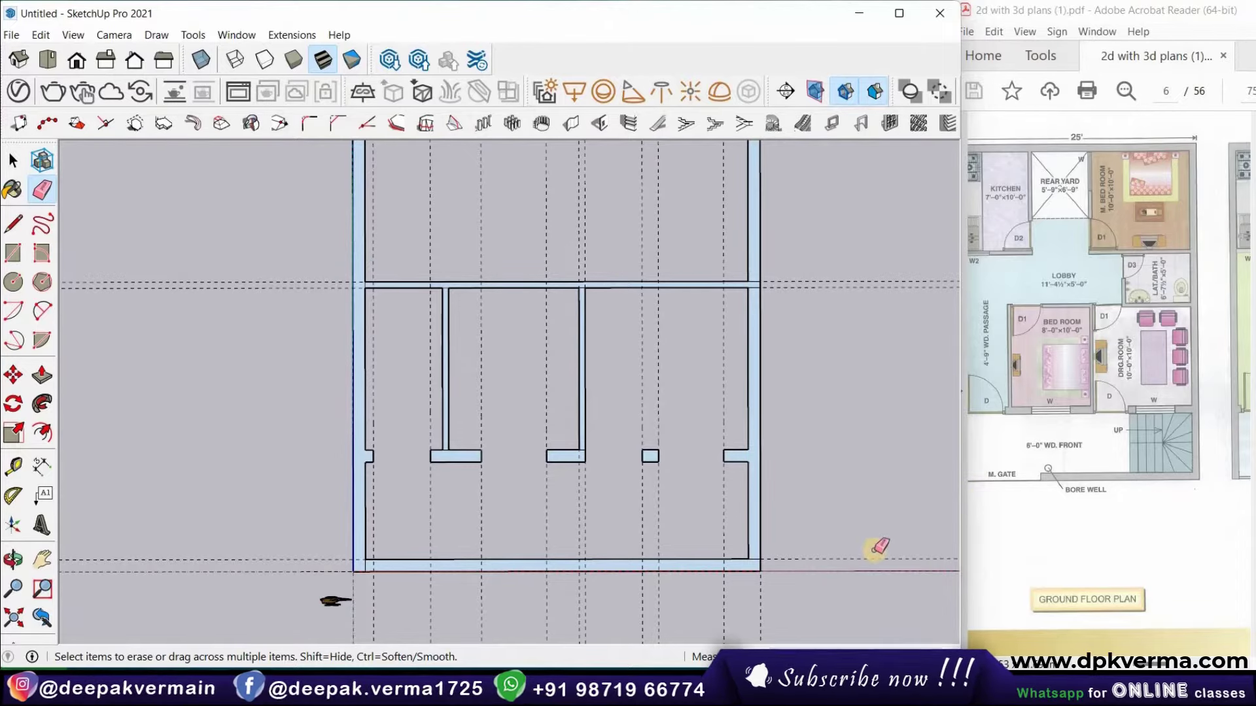
pyautogui.hotkey('alt', 'Tab')
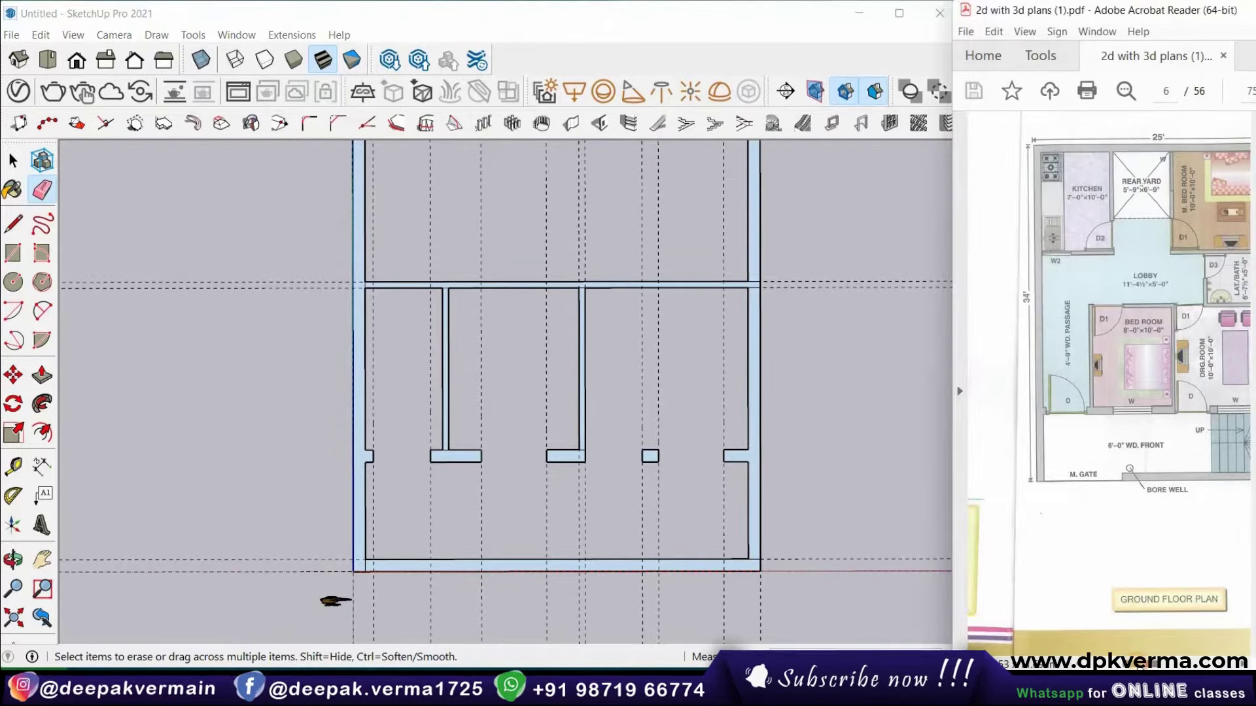
pyautogui.click(34, 473)
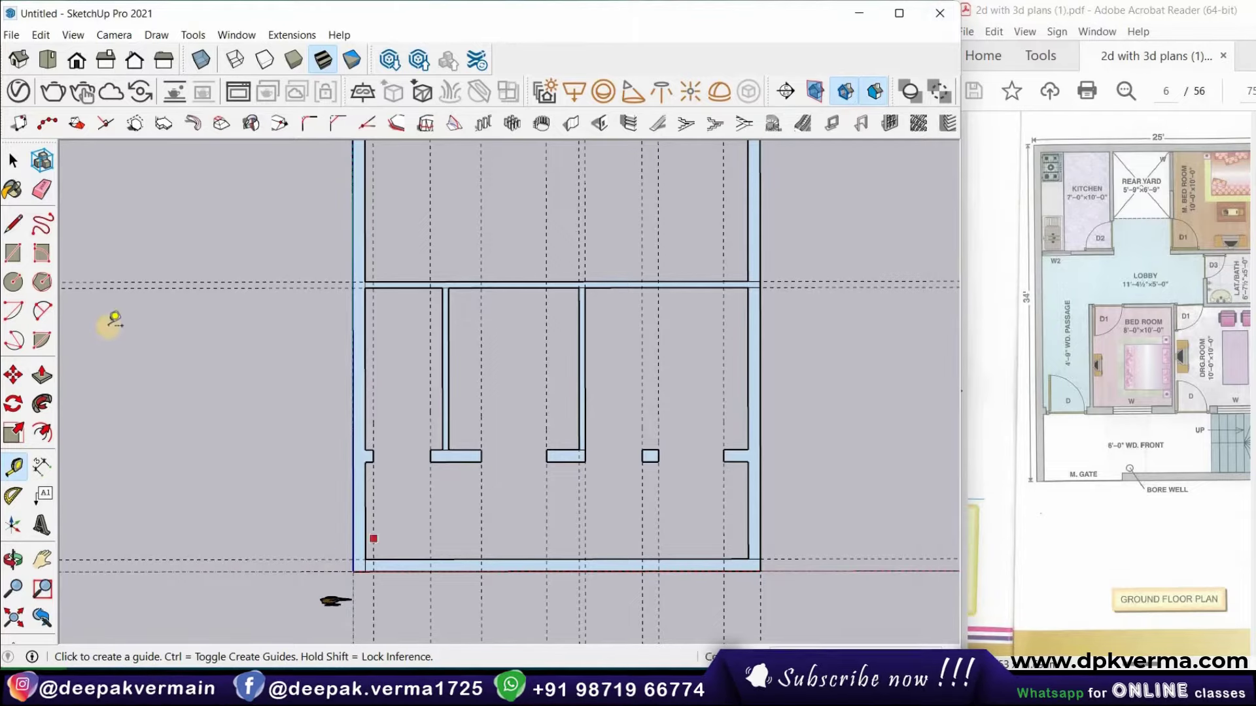
pyautogui.click(41, 35)
pyautogui.click(89, 188)
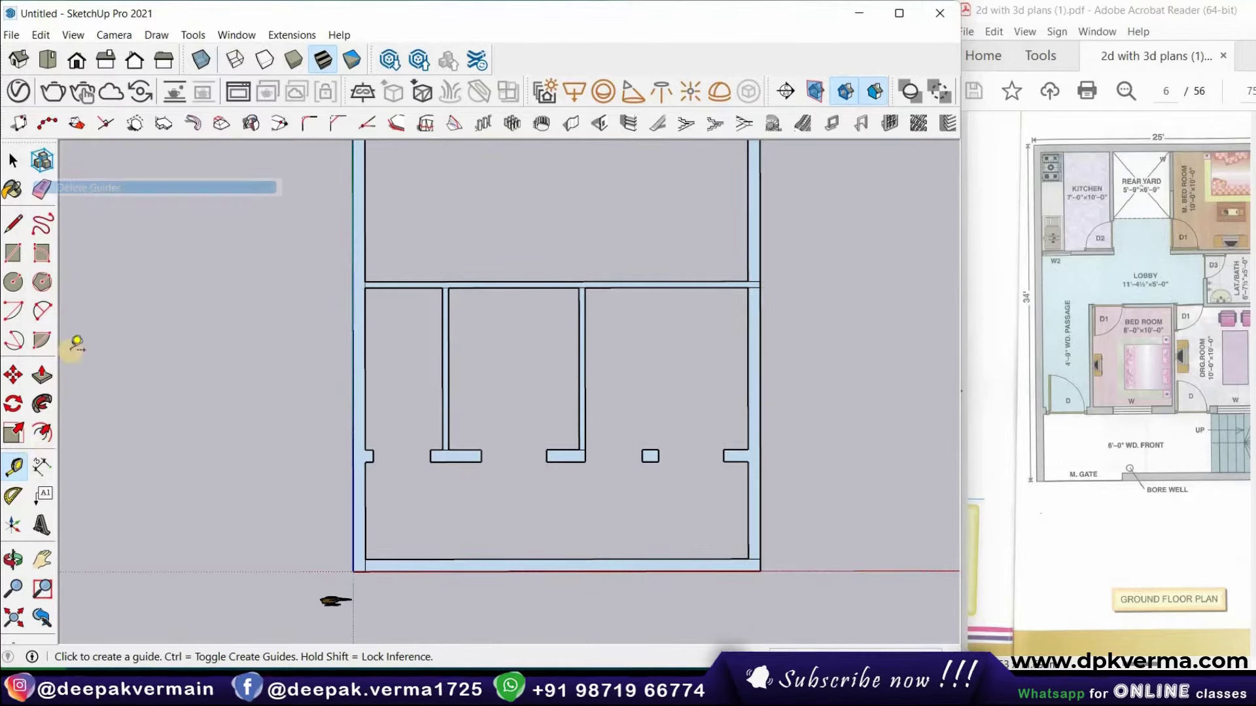
# Place a guide 8' from the left wall and erase the front wall section up to it
pyautogui.click(17, 469)
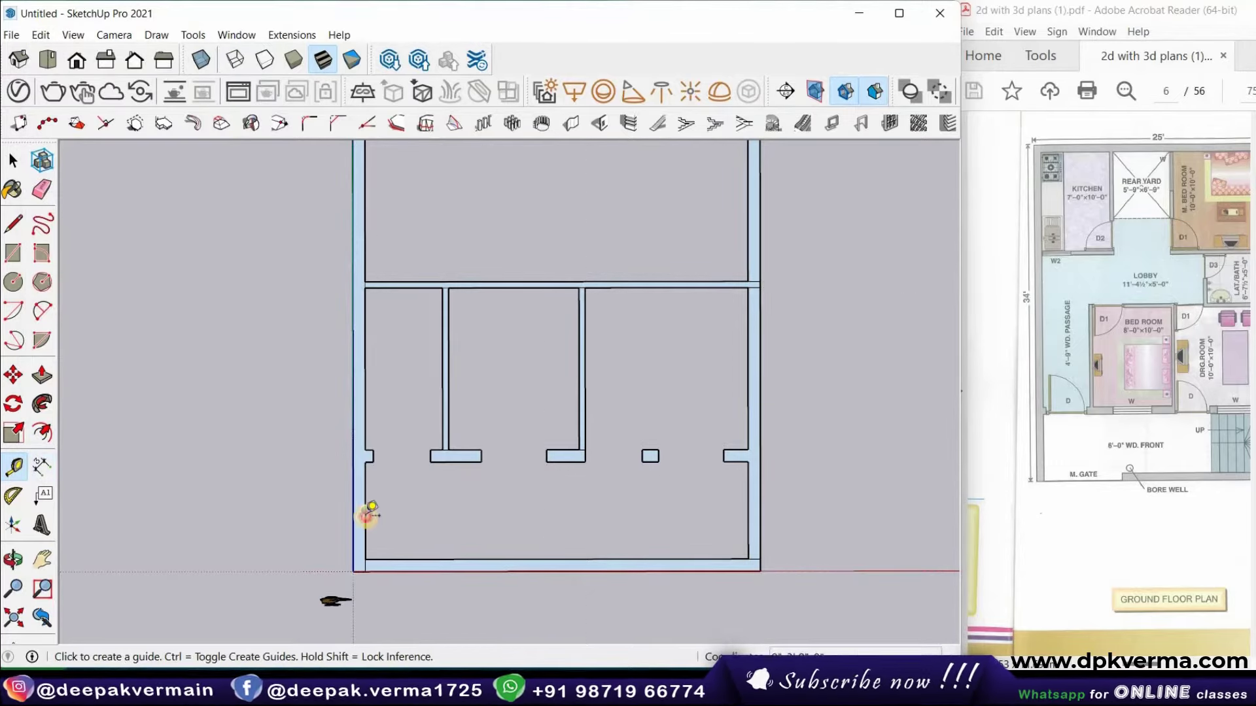
pyautogui.click(366, 511)
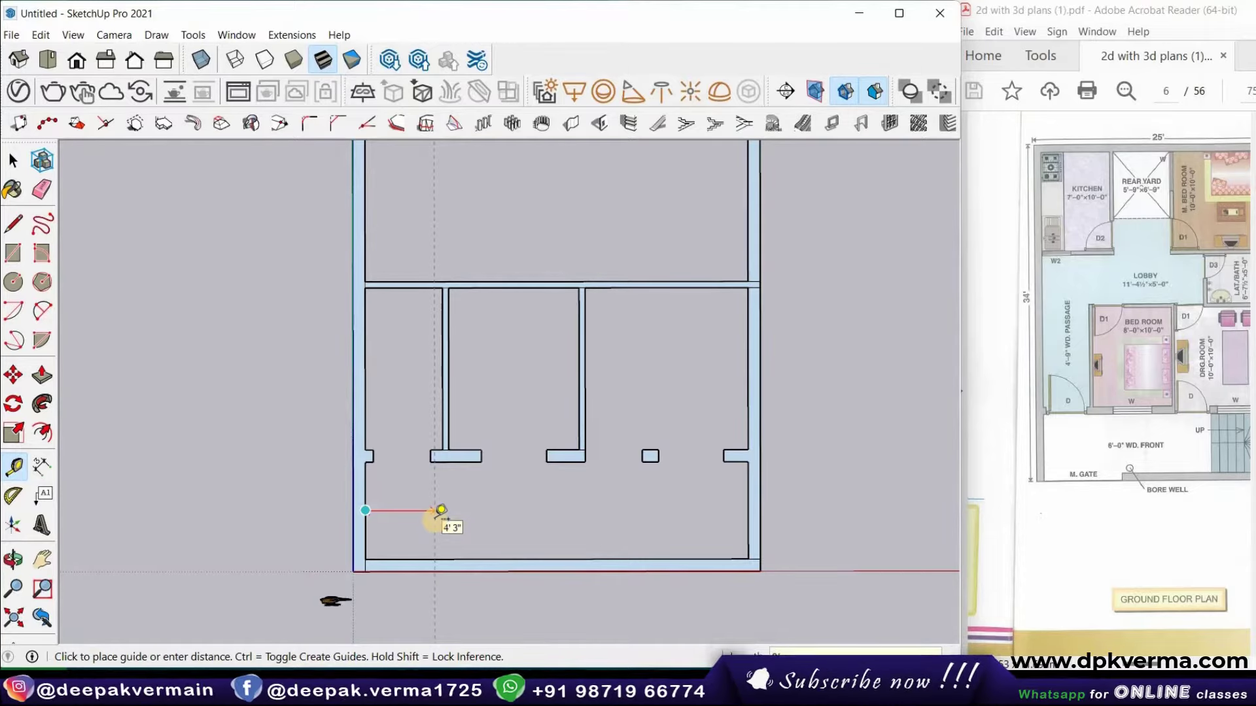
pyautogui.write("8'")
pyautogui.press('Return')
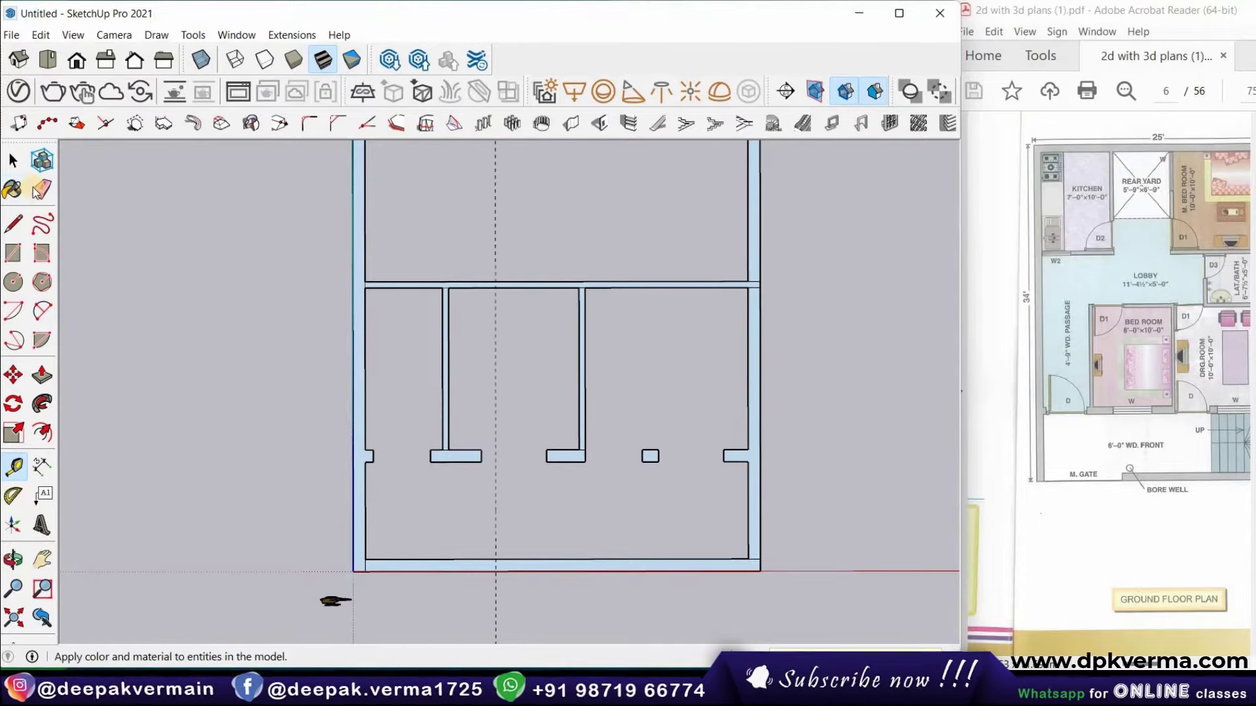
pyautogui.click(13, 252)
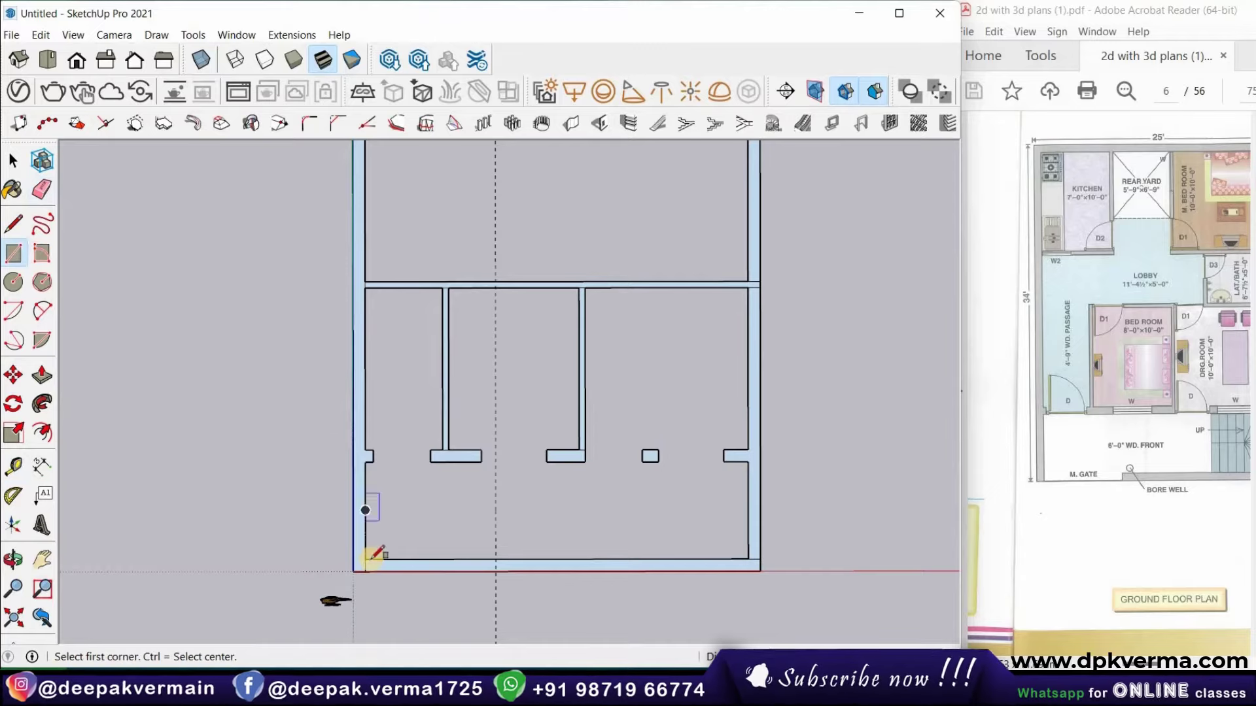
pyautogui.click(365, 559)
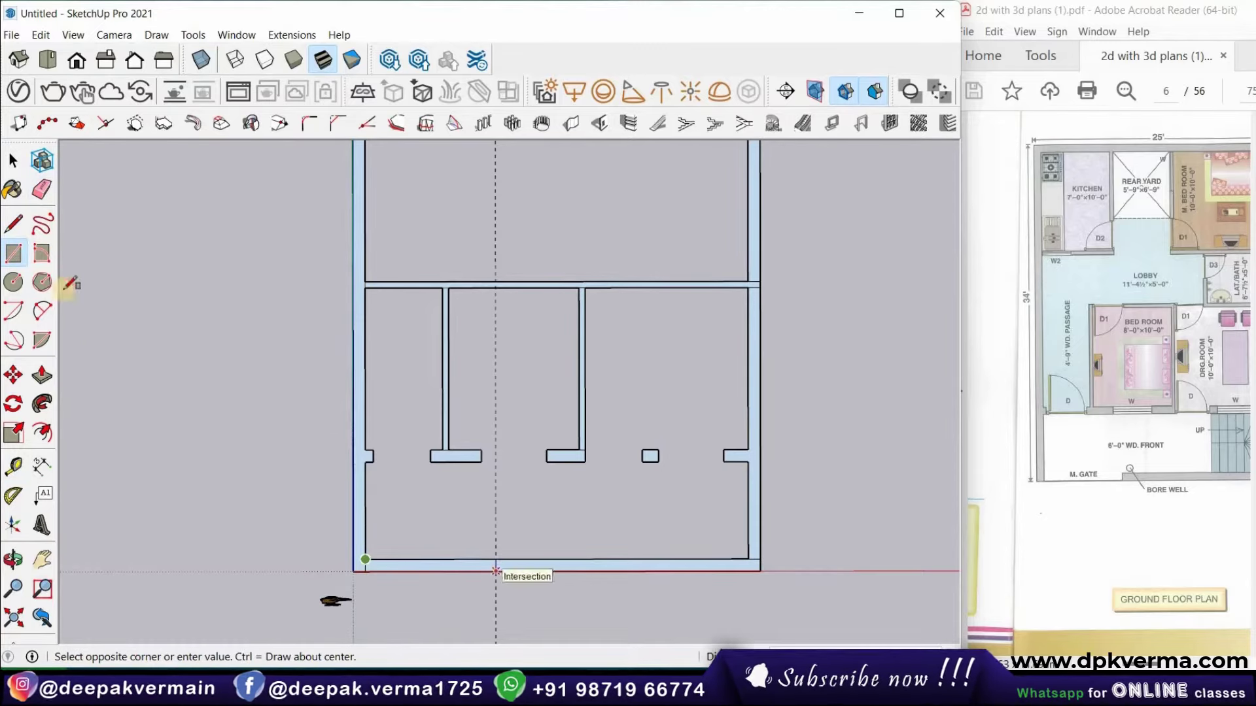
pyautogui.press('Escape')
pyautogui.press('e')
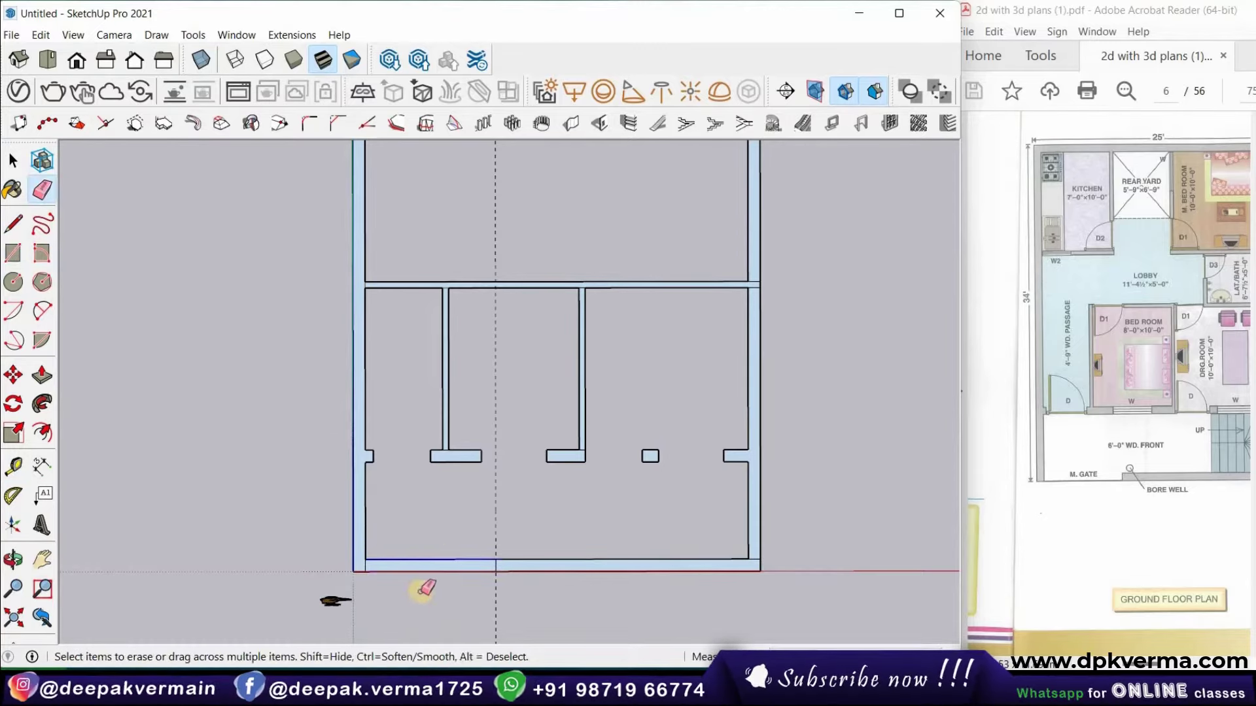
pyautogui.moveTo(419, 589); pyautogui.dragTo(398, 522)
pyautogui.scroll(-2, 510, 574)
pyautogui.scroll(-2, 510, 574)
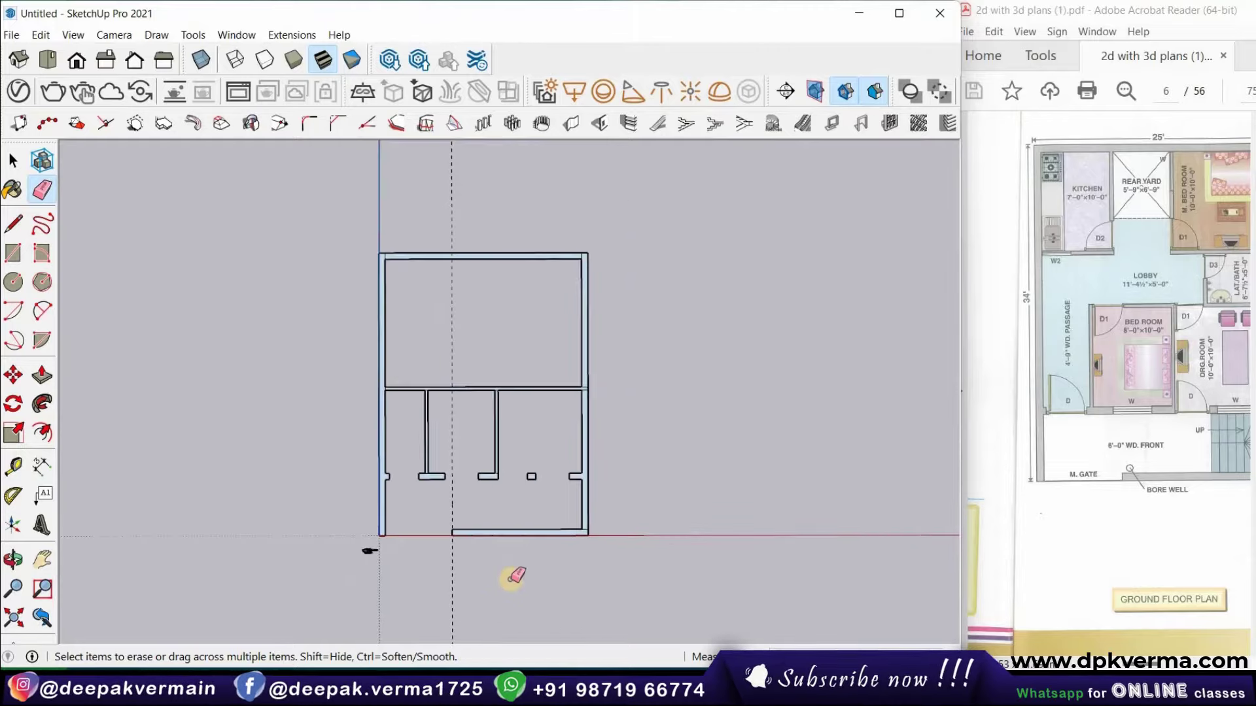
pyautogui.scroll(3, 516, 570)
pyautogui.moveTo(518, 569)
pyautogui.mouseDown(button='middle')
pyautogui.moveTo(579, 543)
pyautogui.moveTo(650, 465)
pyautogui.mouseUp(button='middle')
pyautogui.scroll(2, 680, 441)
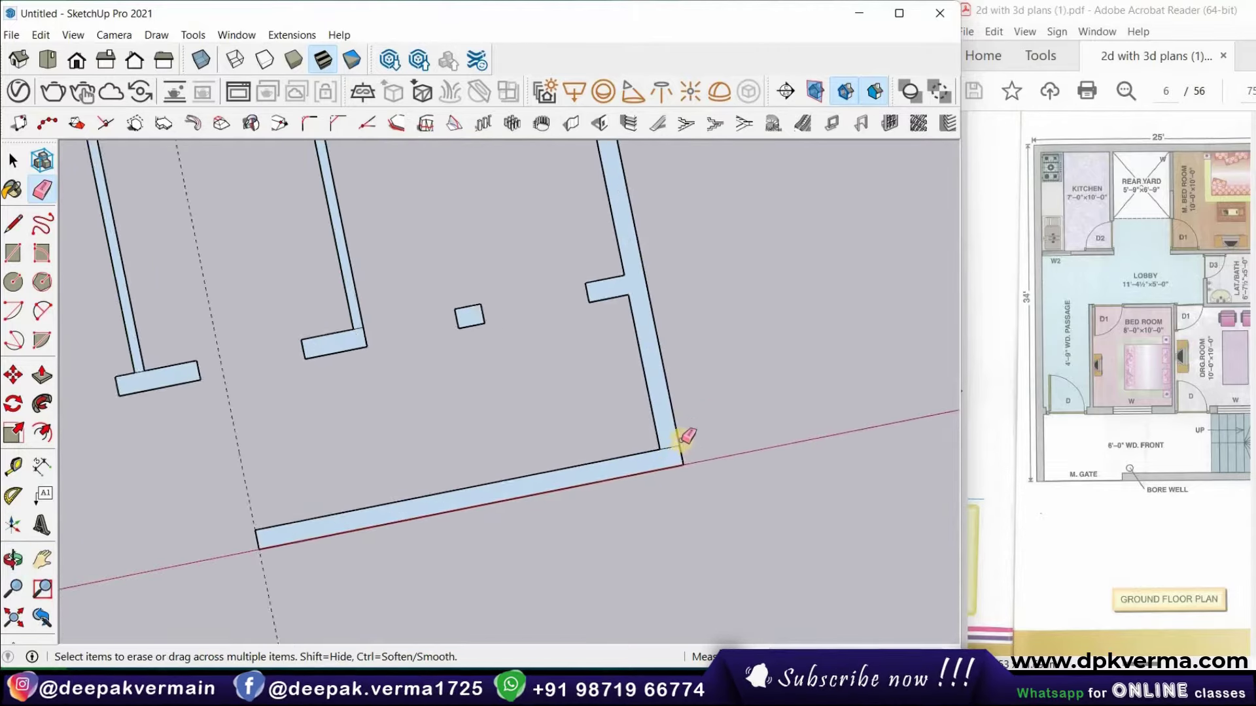
pyautogui.scroll(2, 683, 438)
pyautogui.scroll(-3, 533, 443)
pyautogui.scroll(-2, 425, 213)
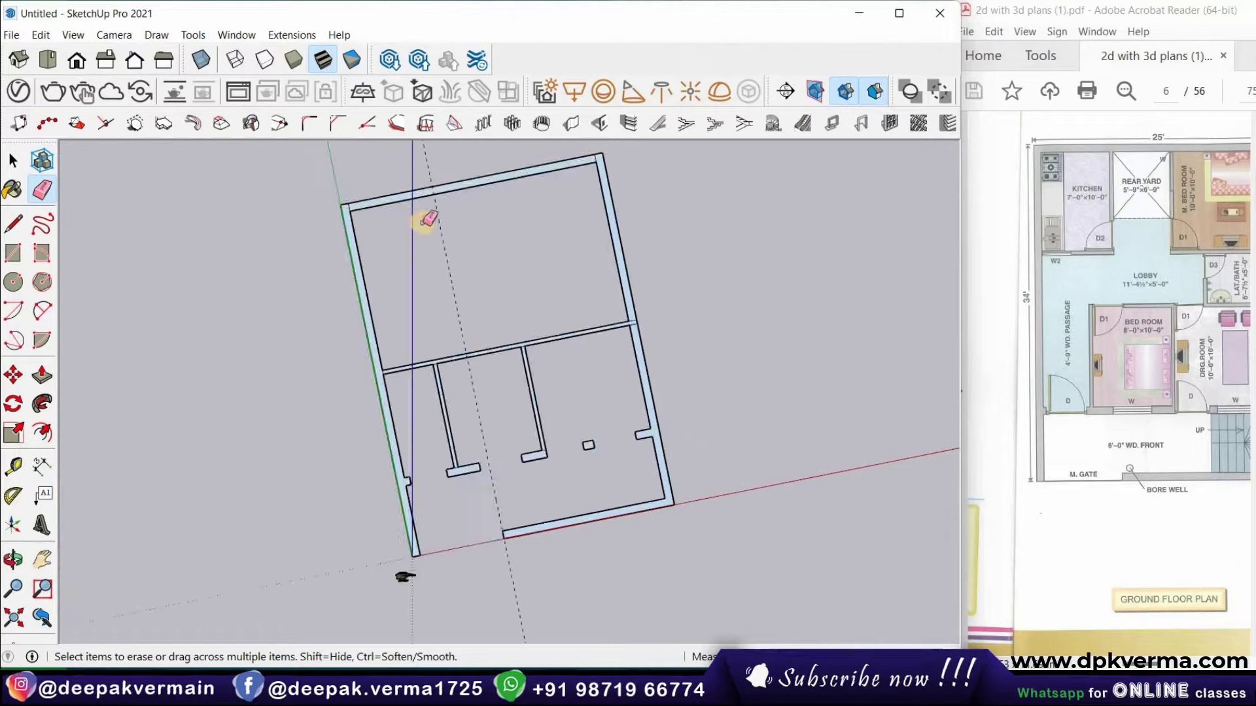
pyautogui.scroll(2, 339, 205)
pyautogui.scroll(2, 307, 199)
pyautogui.scroll(-2, 547, 182)
pyautogui.scroll(2, 583, 303)
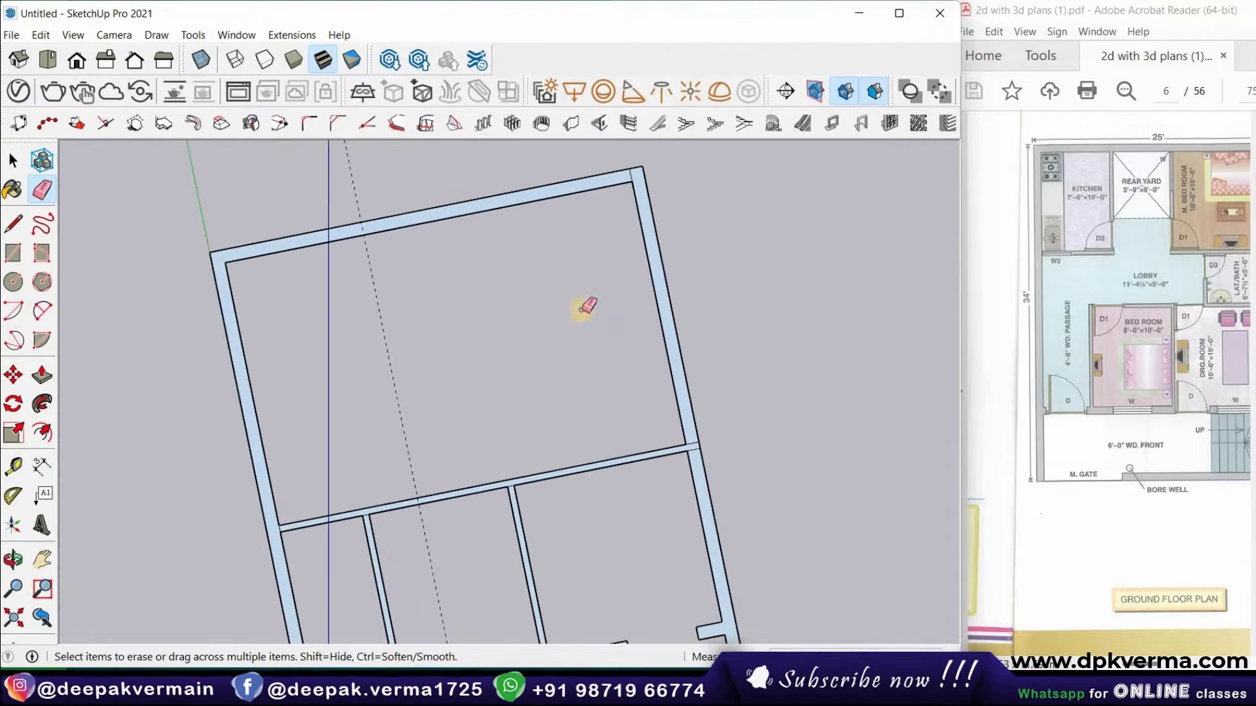
pyautogui.scroll(2, 698, 440)
pyautogui.scroll(-2, 462, 438)
pyautogui.scroll(3, 462, 437)
pyautogui.scroll(1, 673, 340)
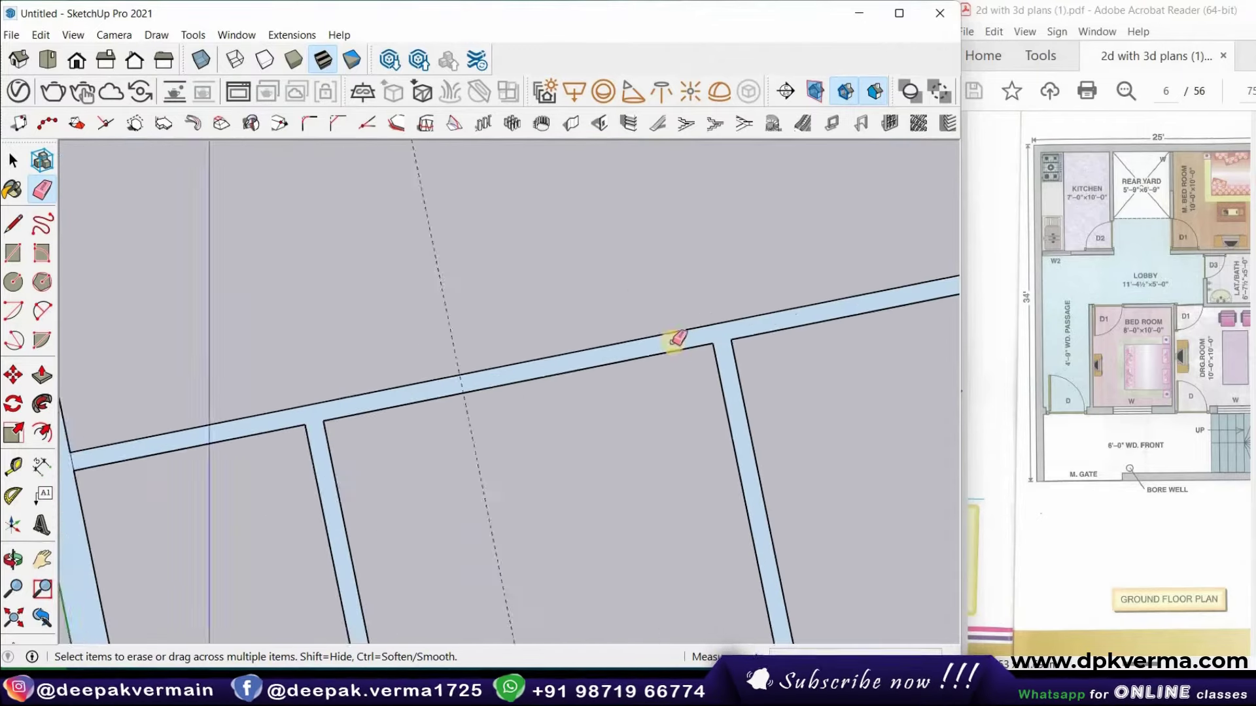
pyautogui.scroll(-3, 597, 483)
pyautogui.moveTo(597, 483); pyautogui.dragTo(401, 312, button='middle')
pyautogui.scroll(3, 401, 312)
pyautogui.scroll(-3, 395, 426)
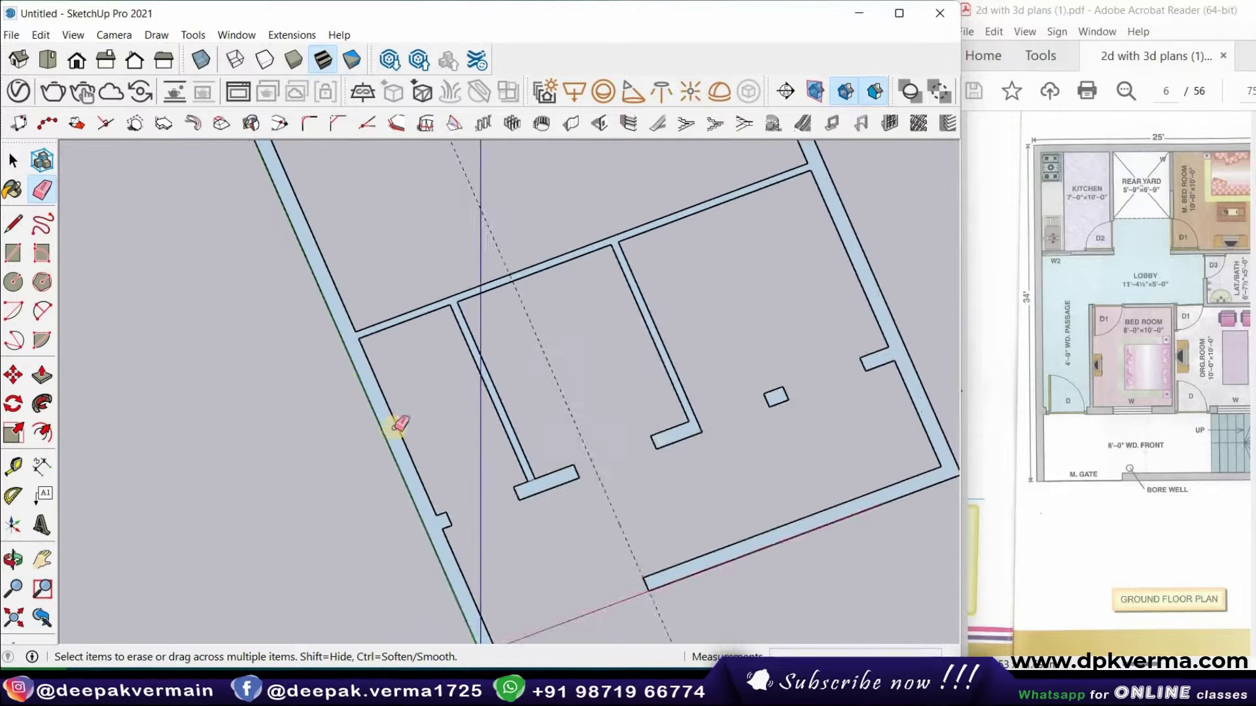
pyautogui.scroll(-2, 429, 533)
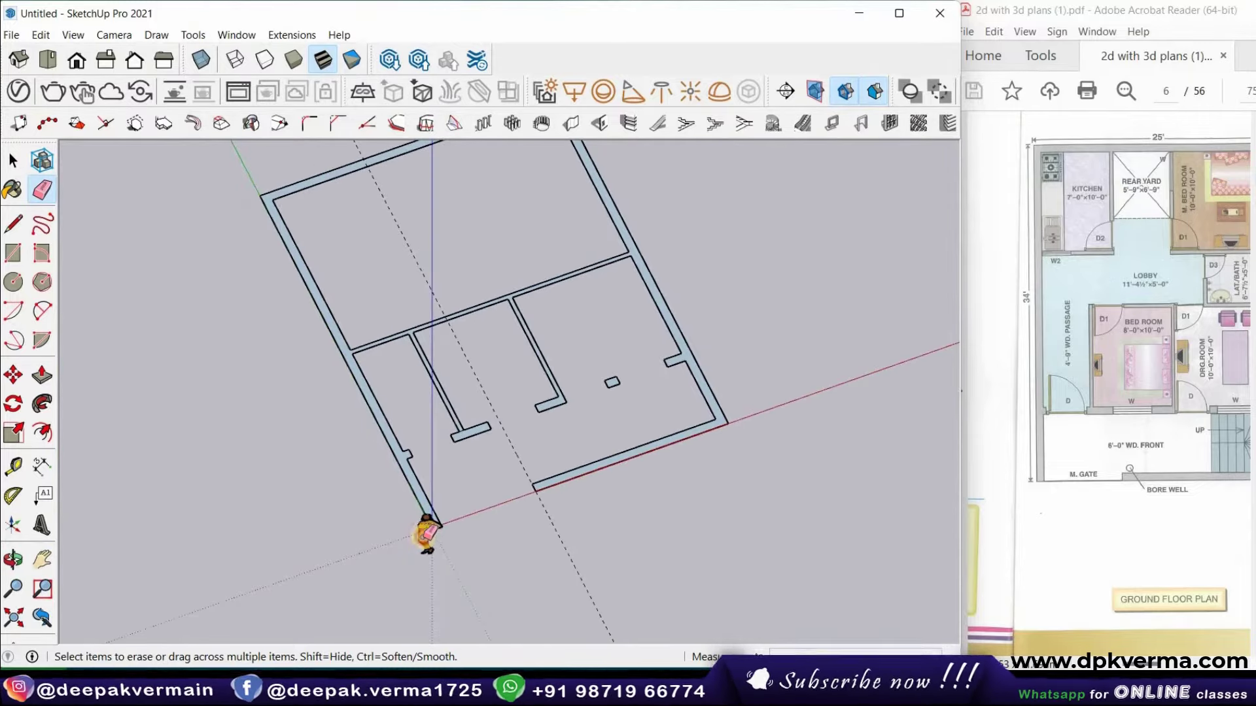
pyautogui.moveTo(331, 508); pyautogui.dragTo(510, 529, button='middle')
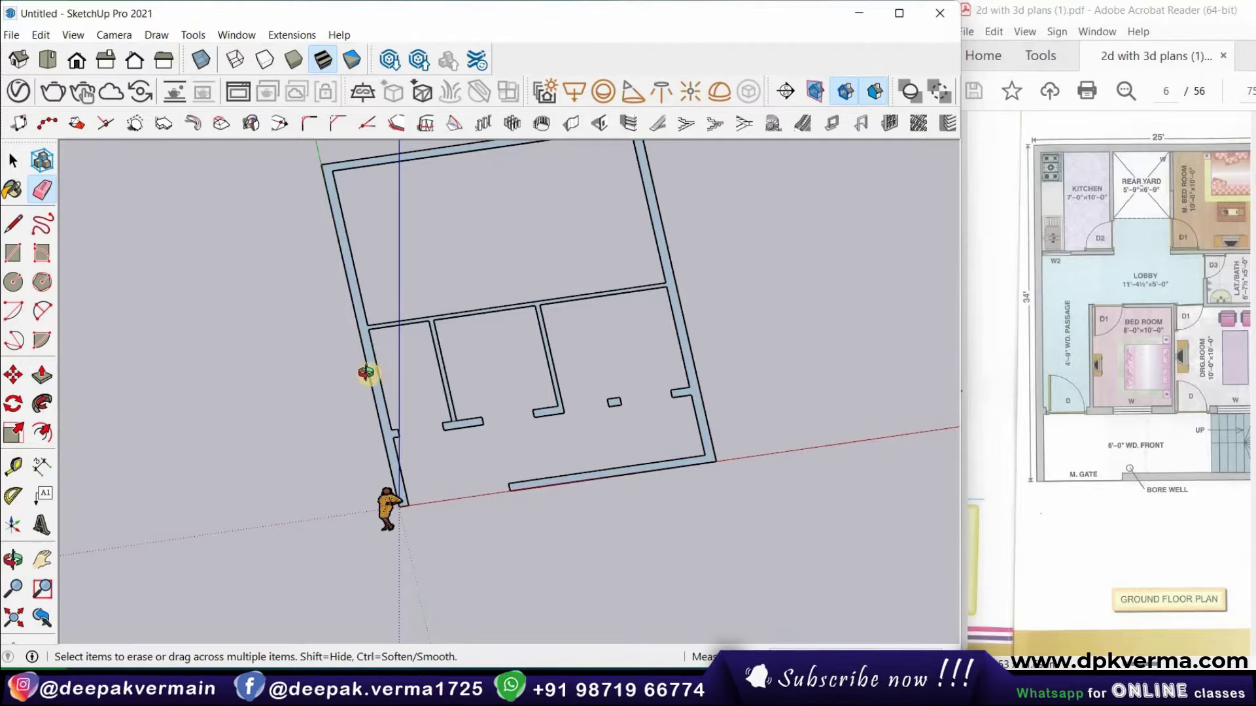
# Push/Pull the wall outline face upward to full wall height
pyautogui.moveTo(366, 374); pyautogui.dragTo(82, 307, button='middle')
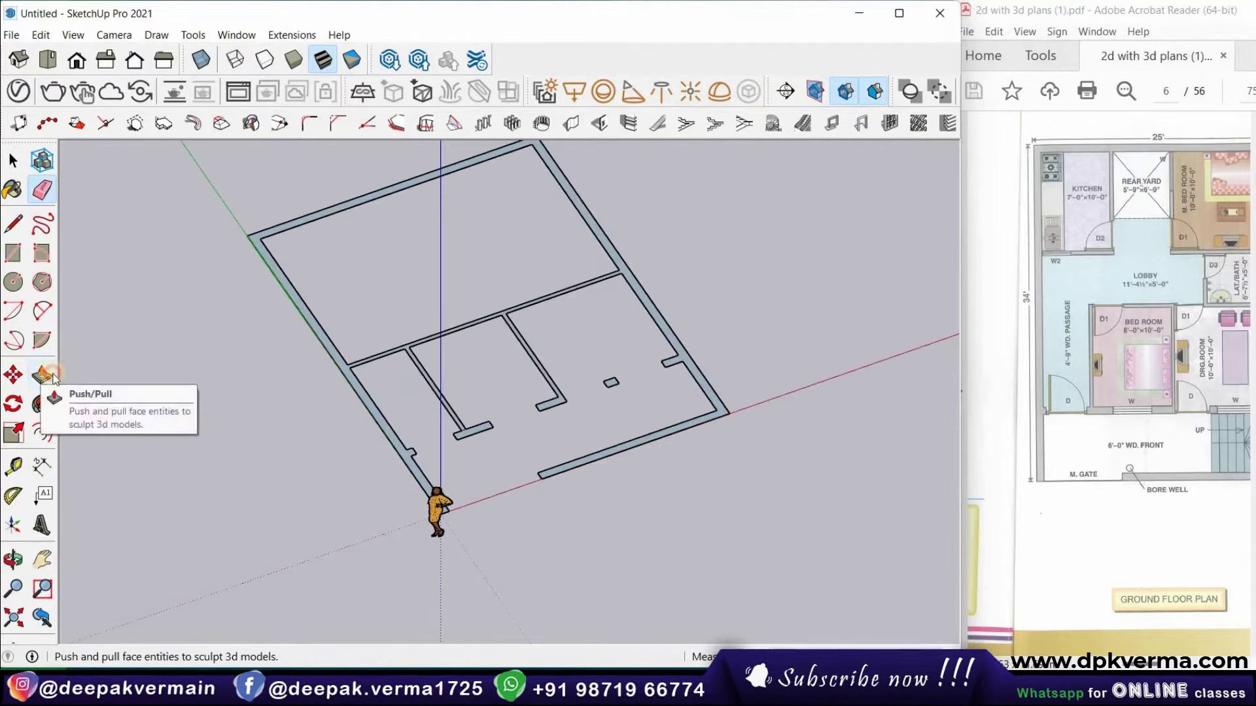
pyautogui.click(51, 377)
pyautogui.click(358, 388)
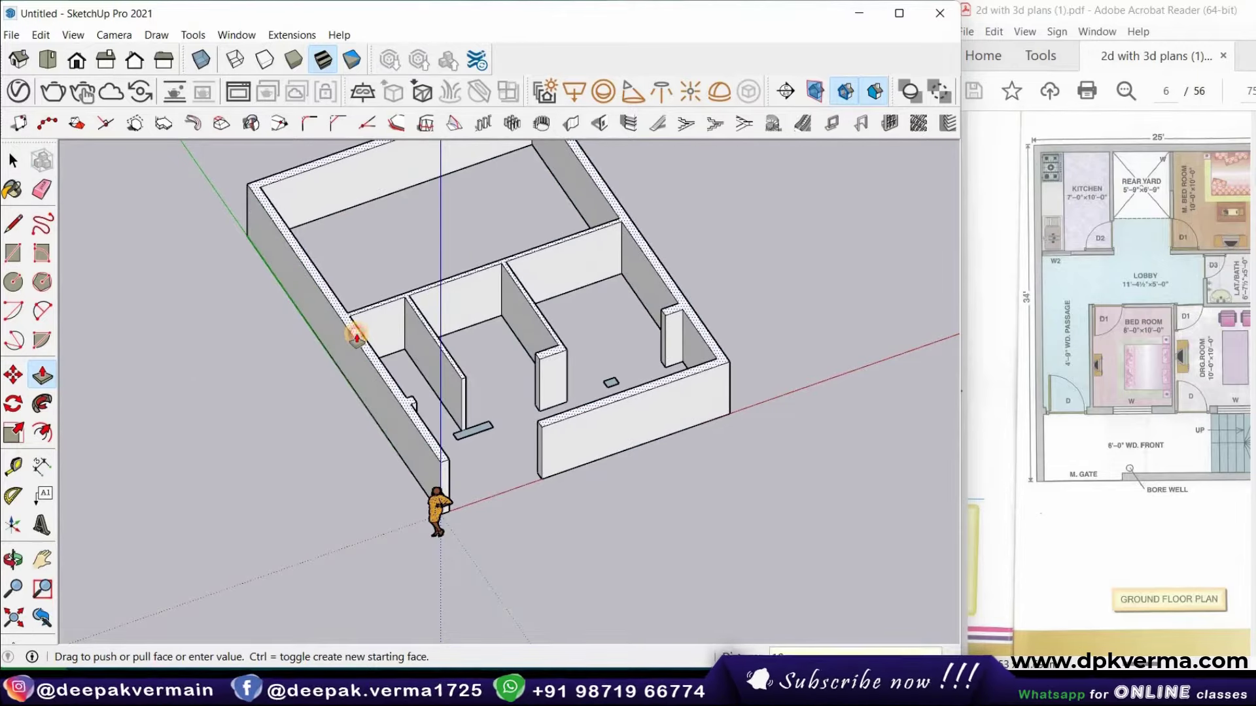
pyautogui.click(481, 412)
# Orbit and zoom around the raised walls to inspect them
pyautogui.scroll(3, 471, 427)
pyautogui.scroll(2, 480, 429)
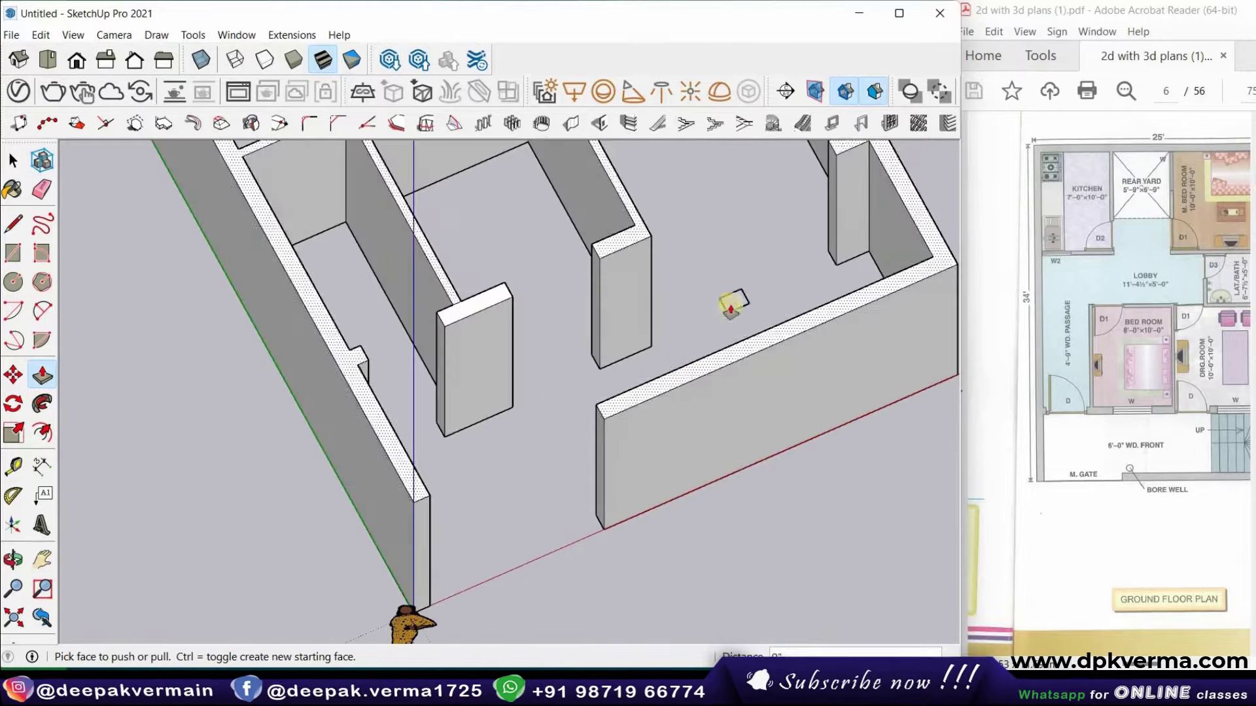
pyautogui.scroll(-3, 719, 314)
pyautogui.moveTo(650, 336)
pyautogui.mouseDown(button='middle')
pyautogui.moveTo(392, 360)
pyautogui.moveTo(455, 313)
pyautogui.mouseUp(button='middle')
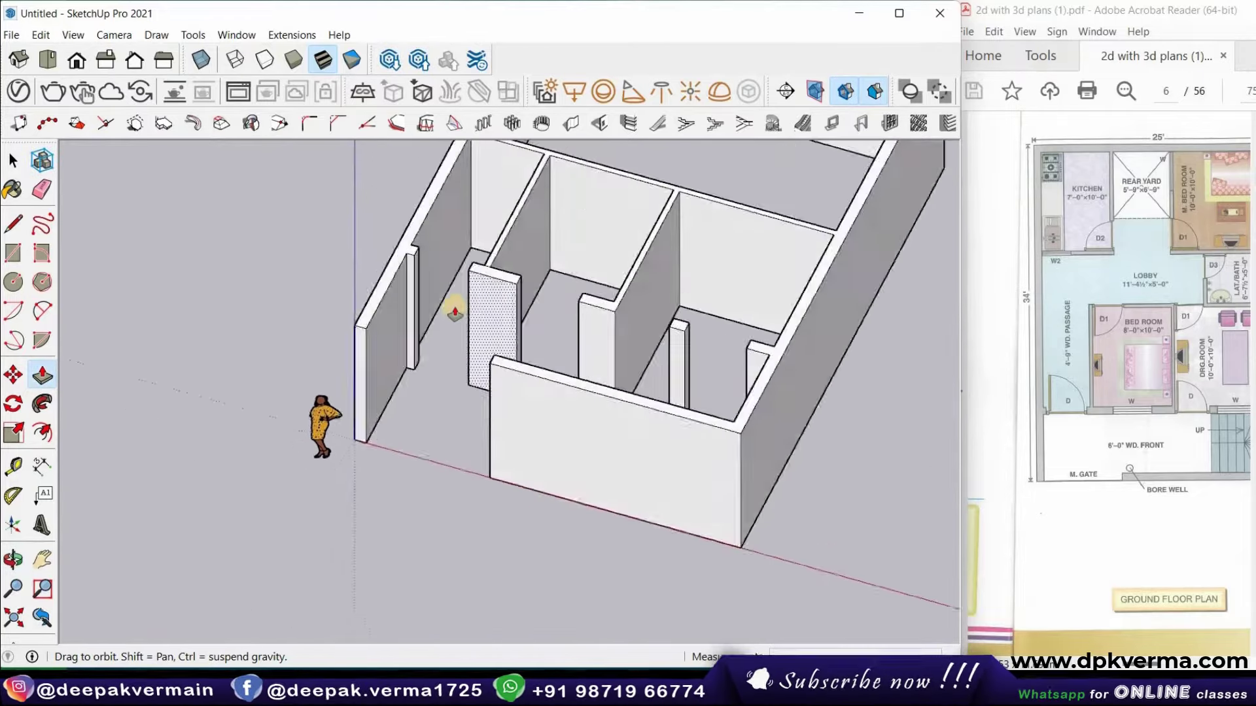
pyautogui.scroll(2, 425, 287)
pyautogui.scroll(2, 386, 268)
pyautogui.scroll(2, 356, 229)
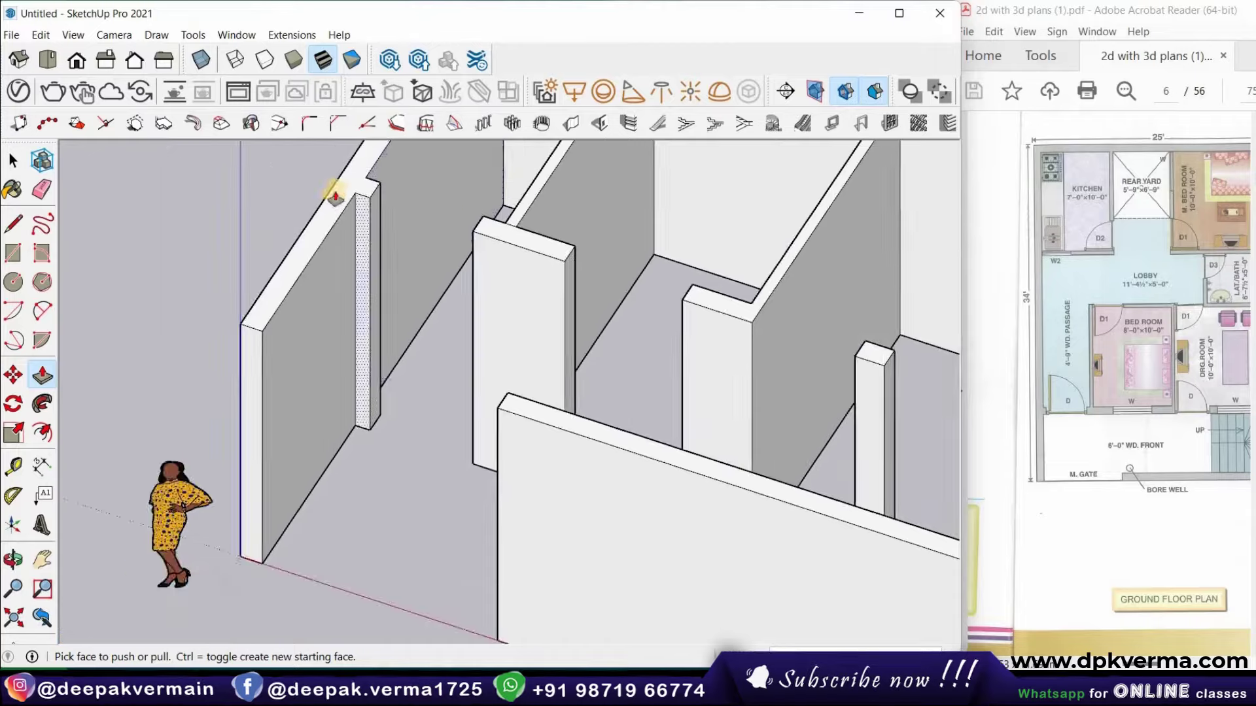
pyautogui.scroll(2, 470, 224)
pyautogui.scroll(2, 414, 247)
pyautogui.scroll(-1, 457, 205)
pyautogui.scroll(-1, 458, 183)
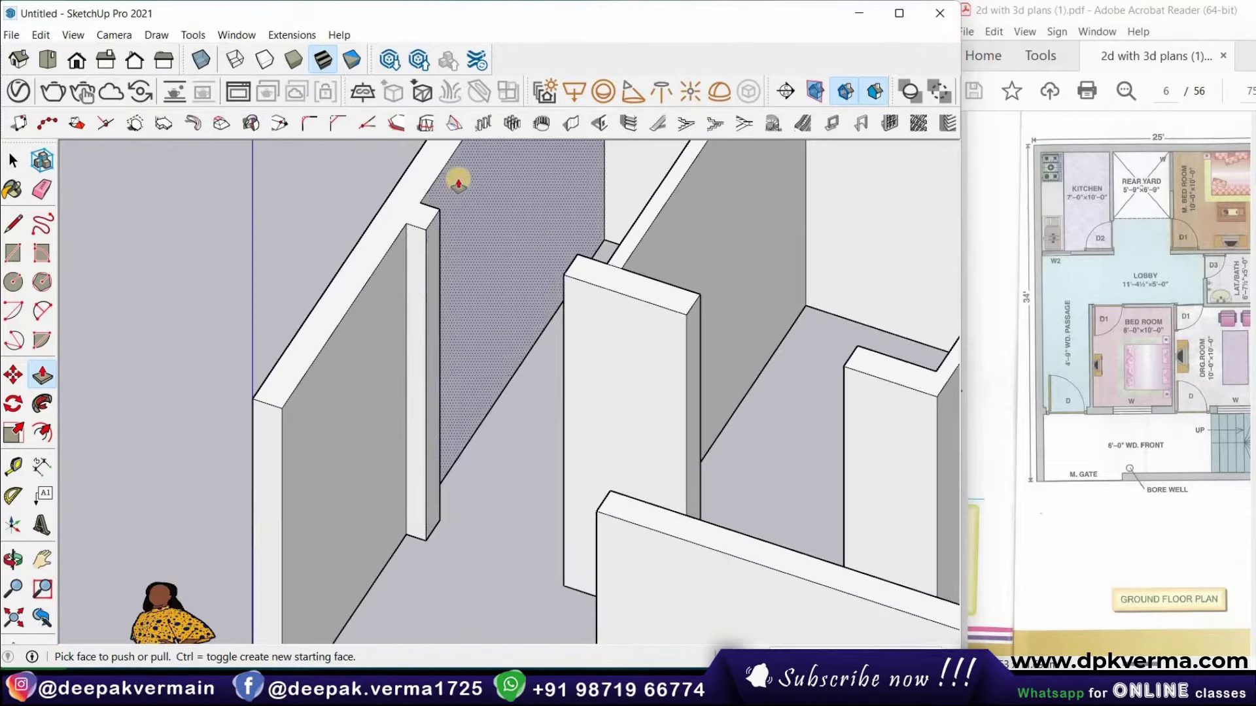
pyautogui.scroll(2, 431, 216)
pyautogui.scroll(1, 406, 247)
pyautogui.scroll(-1, 407, 252)
pyautogui.scroll(-1, 406, 252)
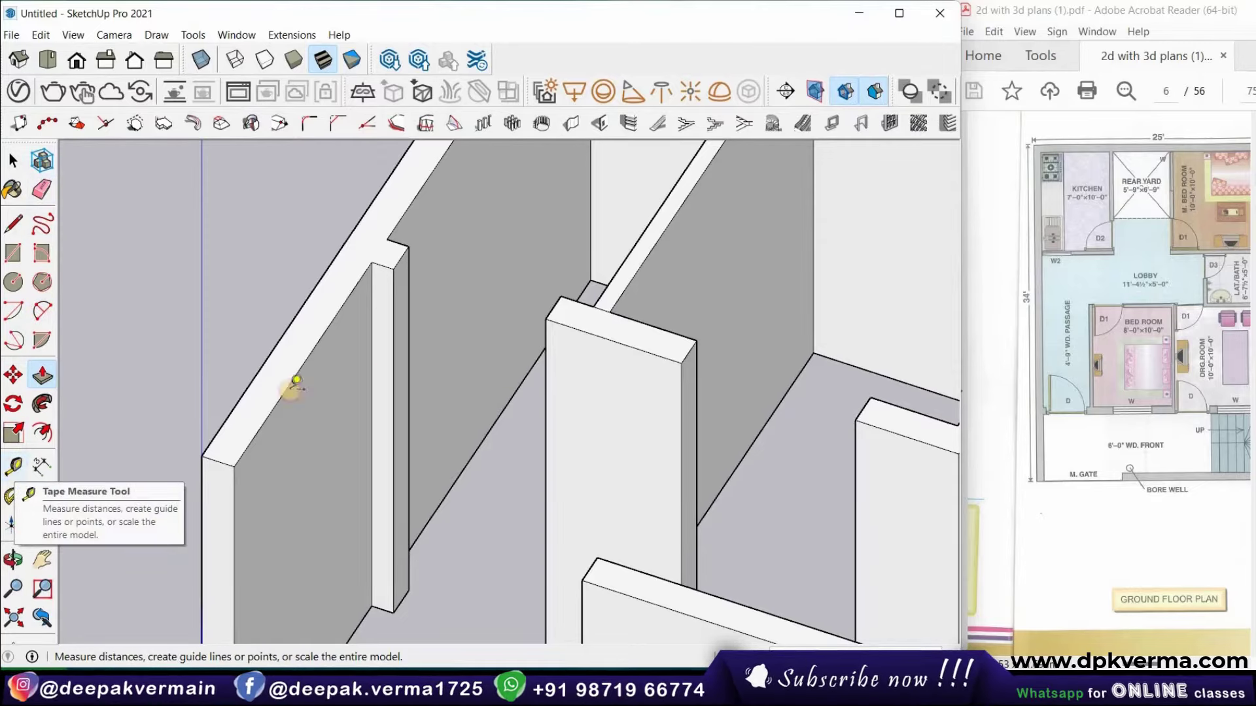
# Place a guide 2' 4 1/2" below the wall top and draw an edge along it
pyautogui.scroll(2, 433, 284)
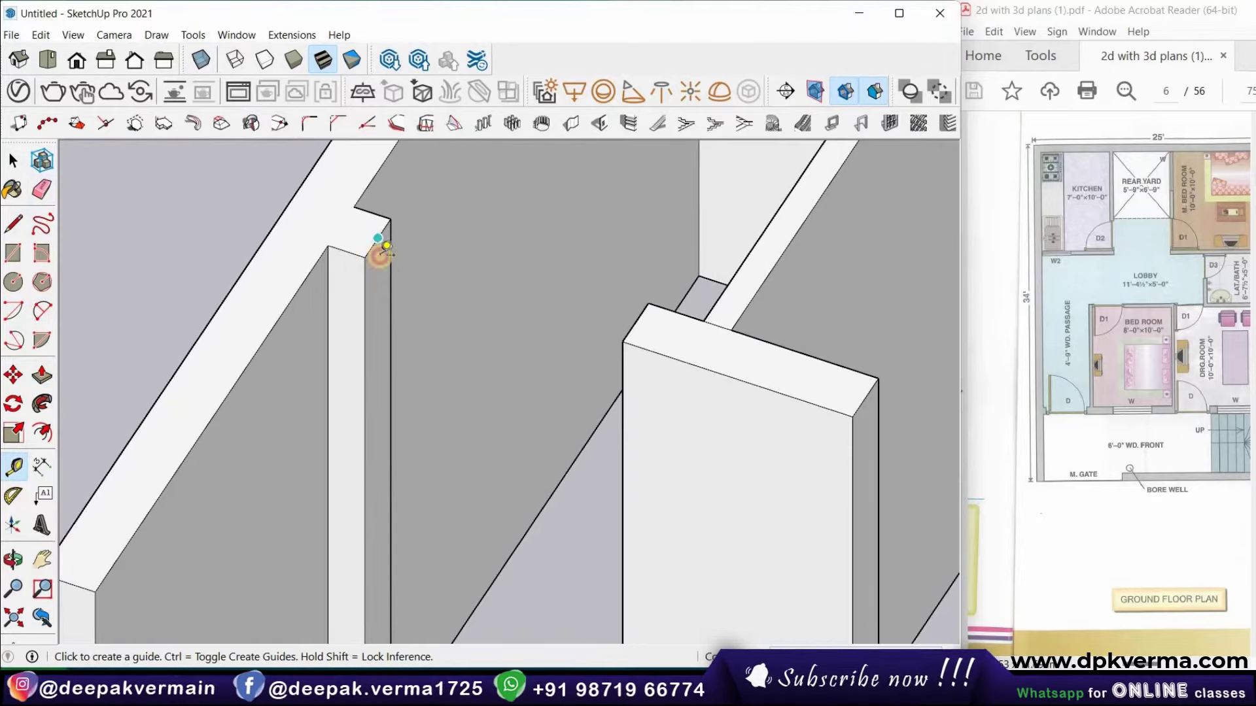
pyautogui.click(386, 246)
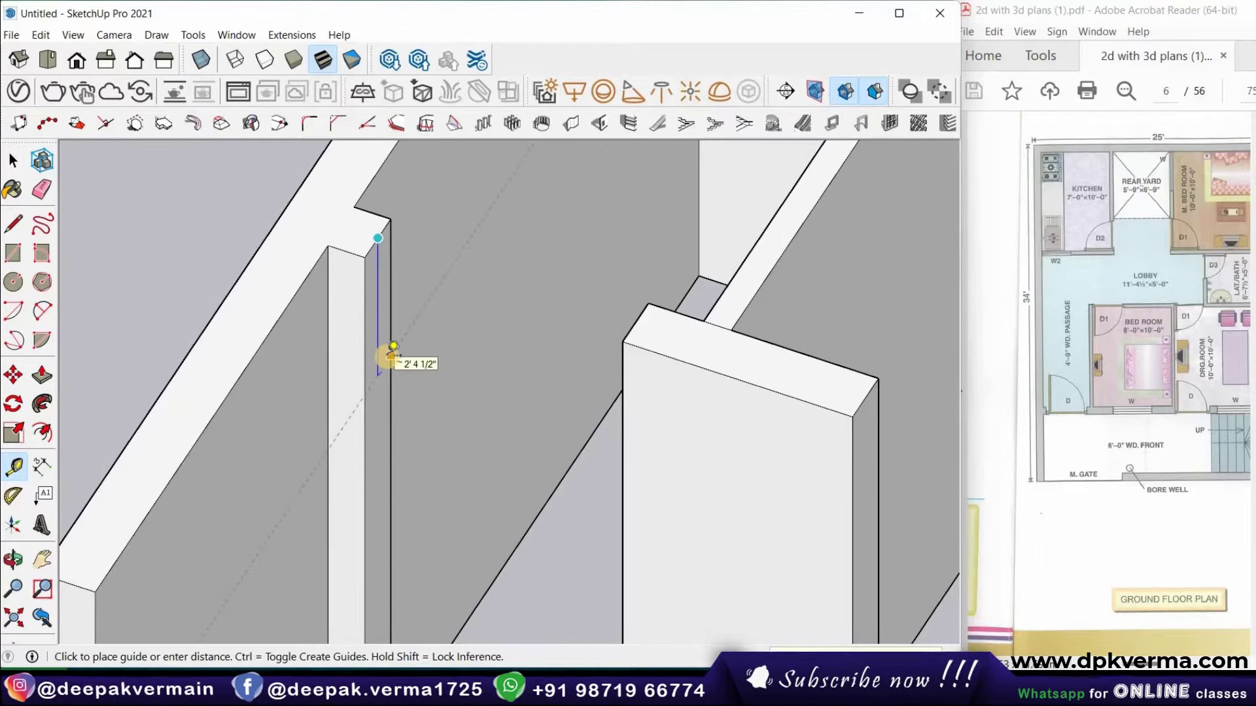
pyautogui.click(389, 387)
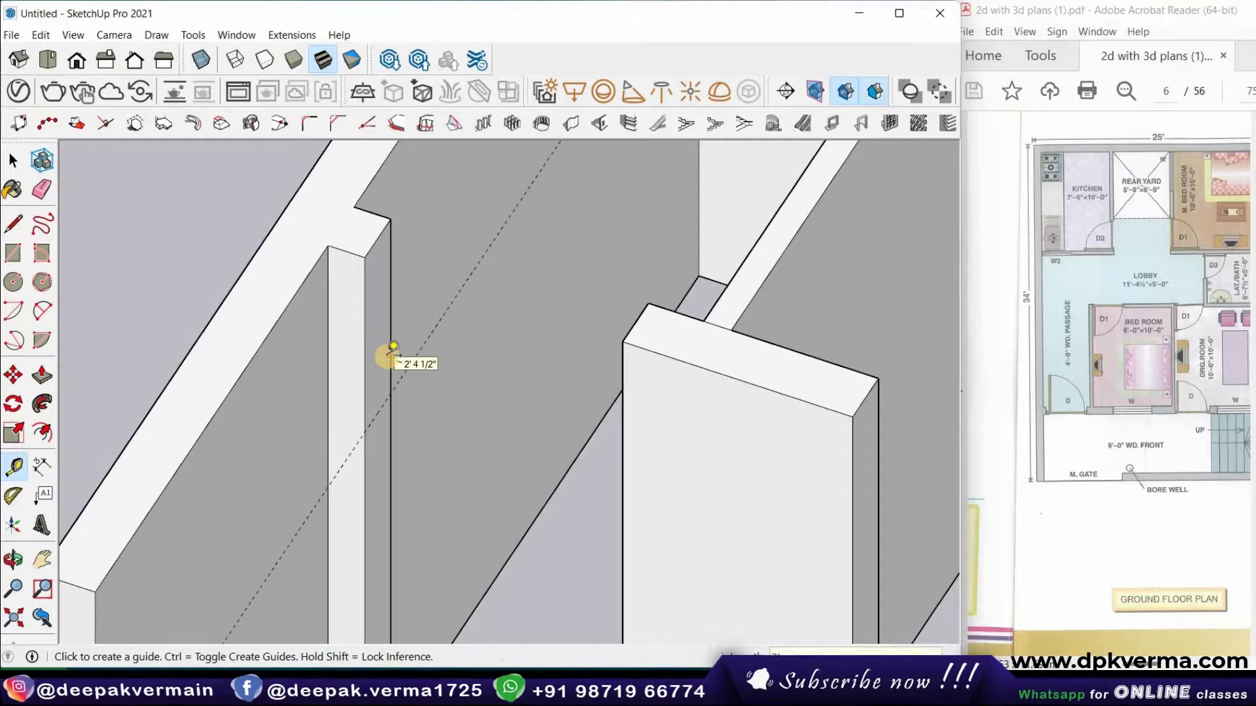
pyautogui.click(13, 222)
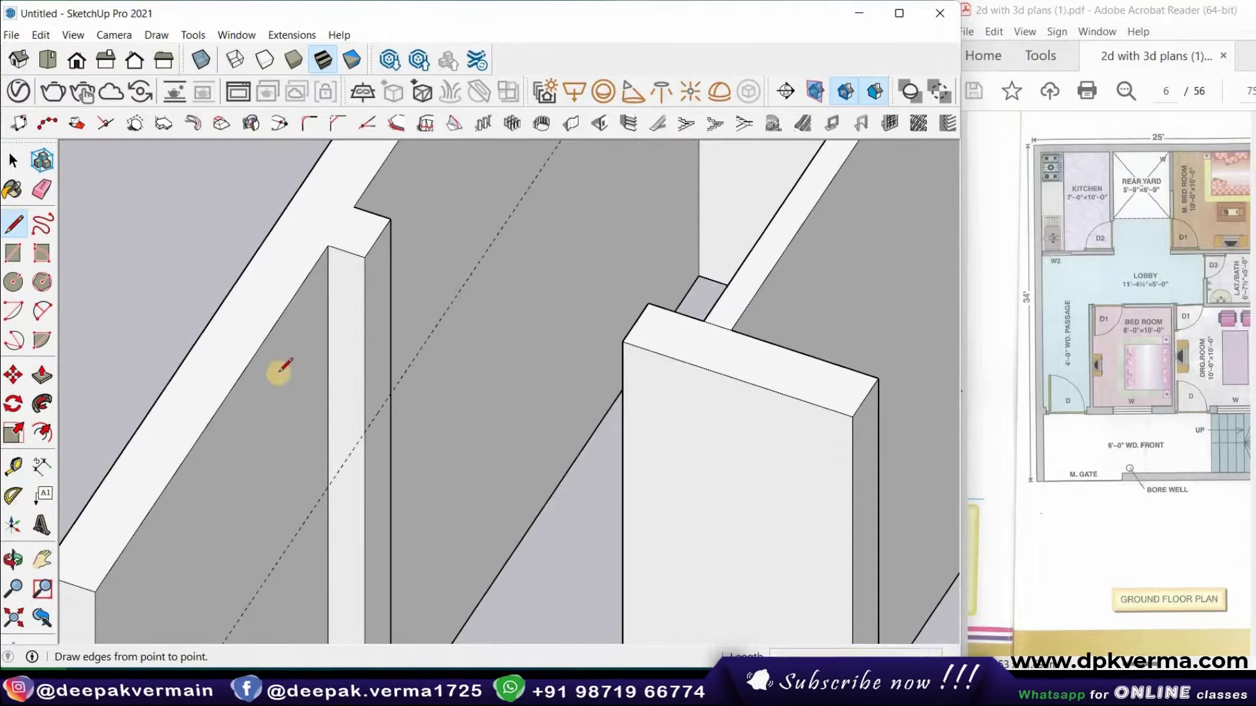
pyautogui.click(390, 391)
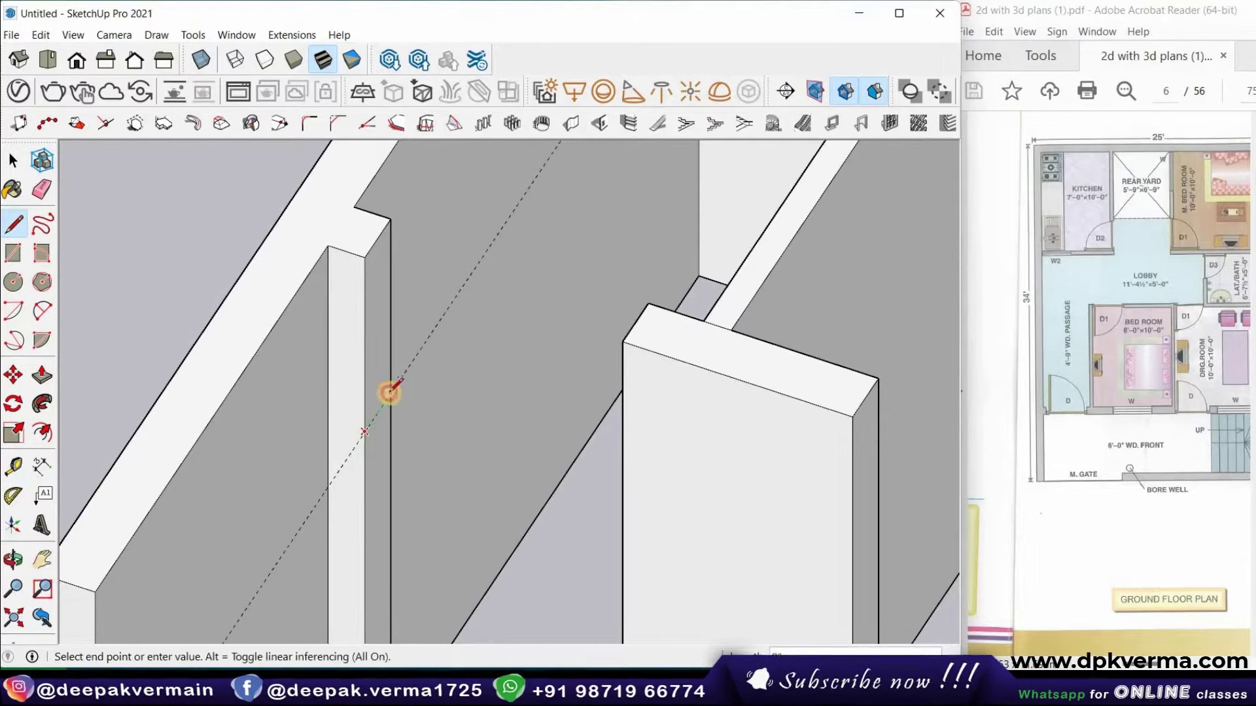
# Push/Pull the wall-end face above the guide across the gap and erase the seam edge
pyautogui.click(41, 375)
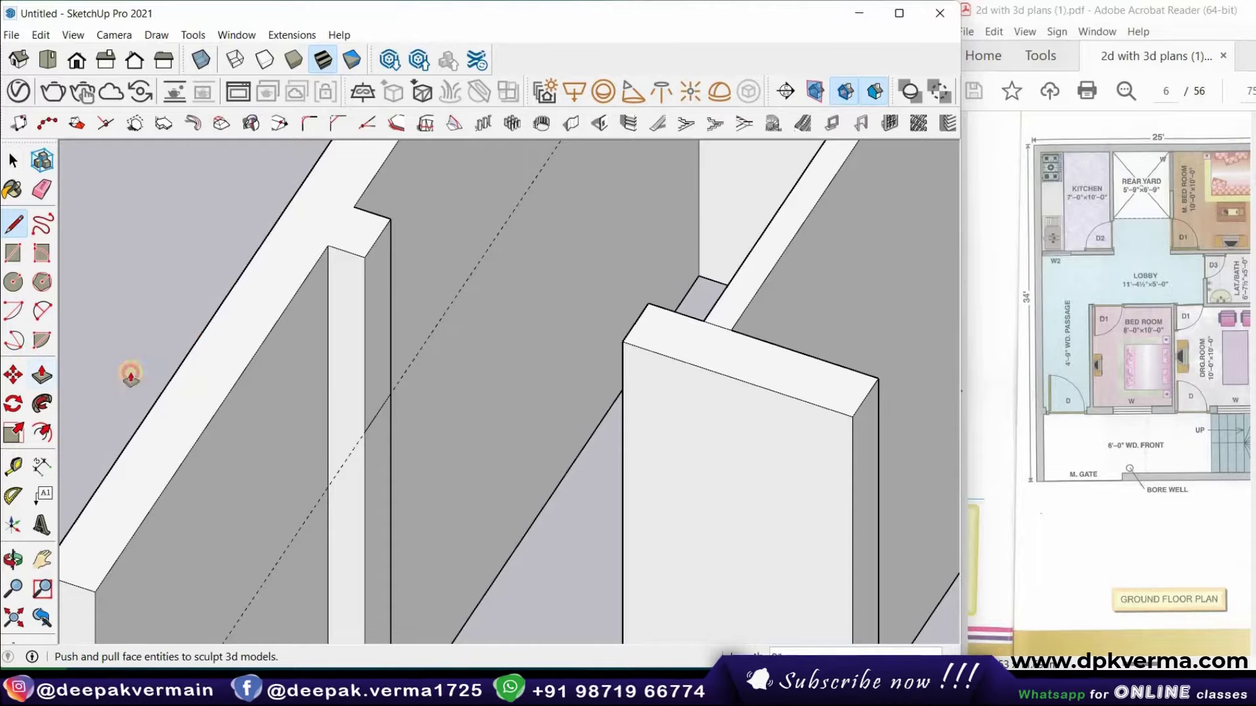
pyautogui.click(376, 354)
pyautogui.click(623, 341)
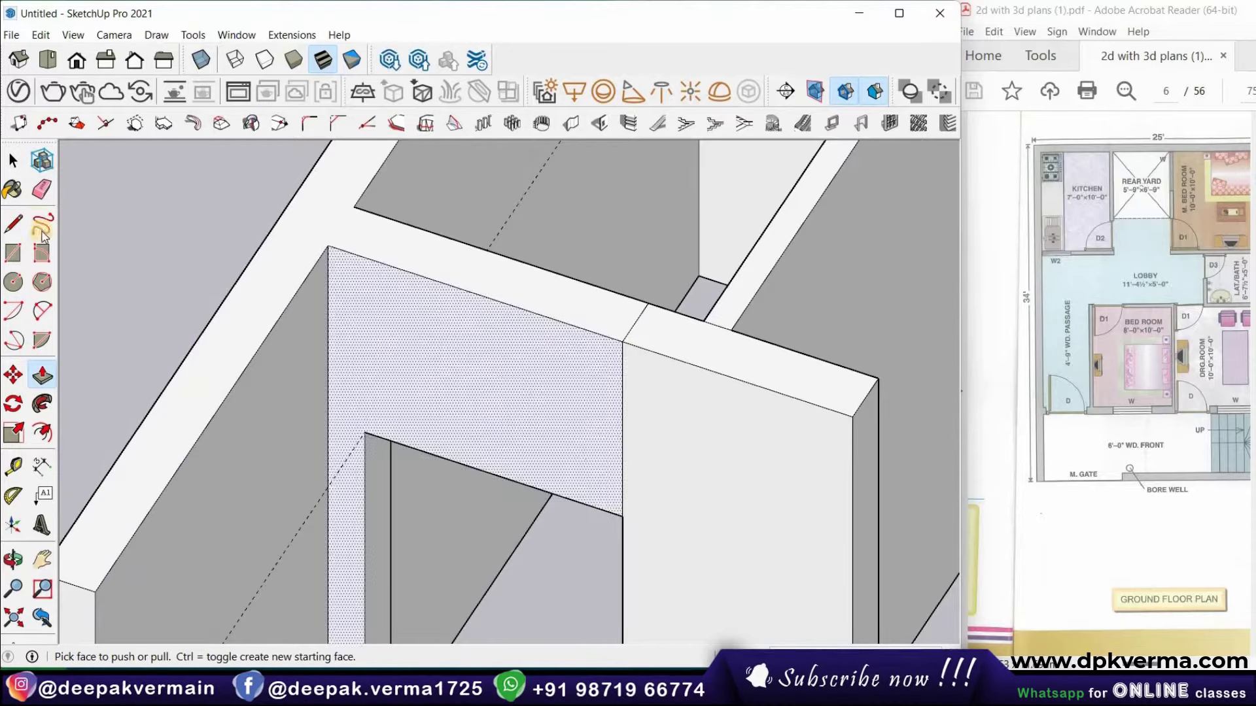
pyautogui.click(41, 191)
pyautogui.moveTo(631, 326); pyautogui.dragTo(623, 381)
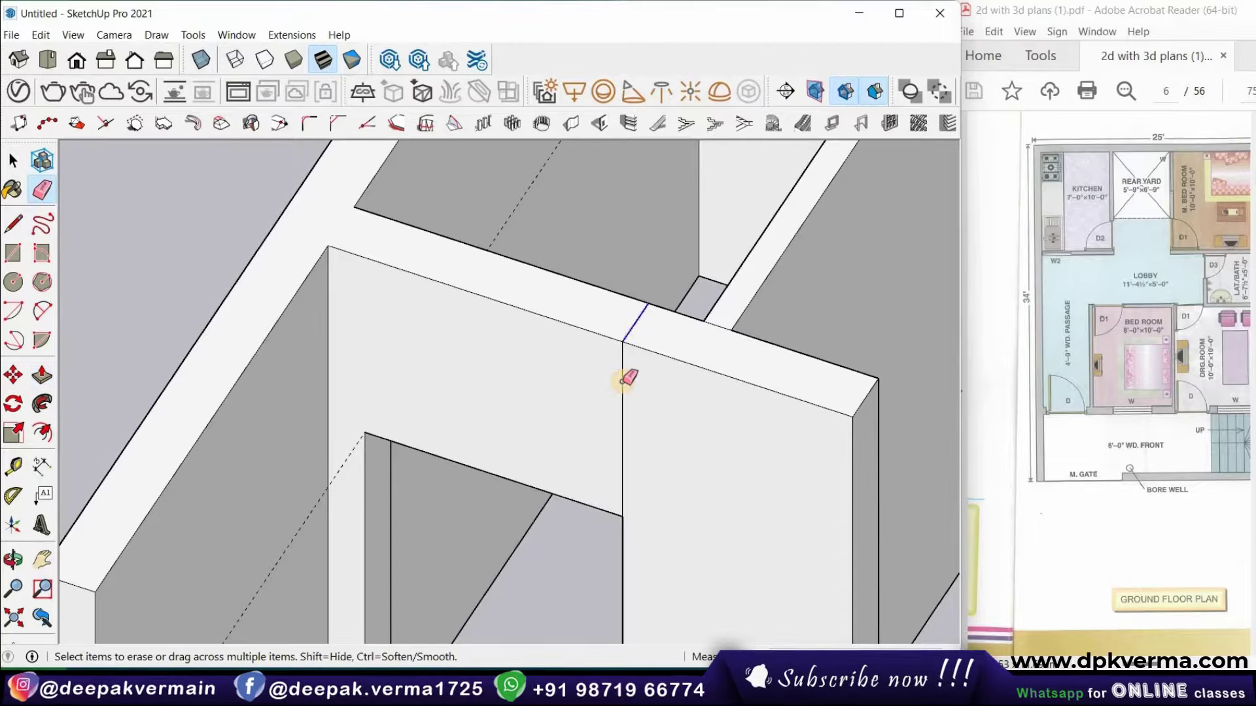
# Orbit around the filled wall section and bring the plan PDF forward
pyautogui.moveTo(551, 417)
pyautogui.mouseDown(button='middle')
pyautogui.moveTo(379, 429)
pyautogui.moveTo(457, 392)
pyautogui.moveTo(509, 386)
pyautogui.mouseUp(button='middle')
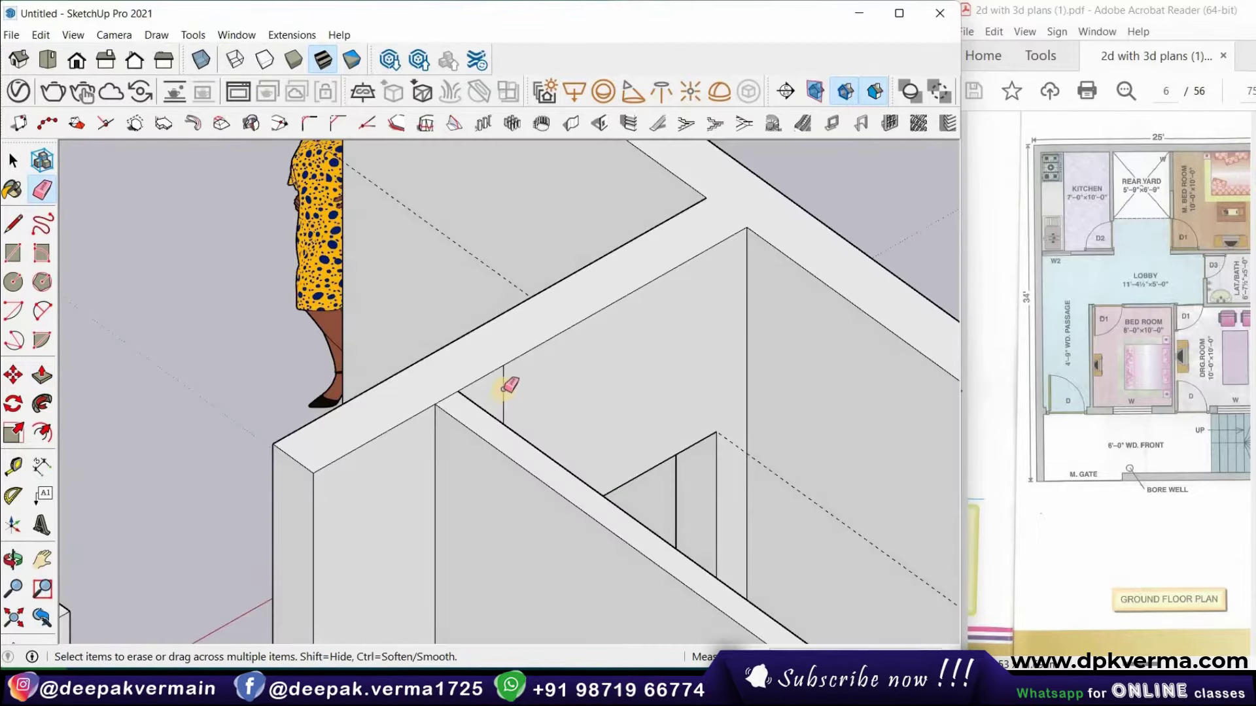
pyautogui.moveTo(419, 360)
pyautogui.mouseDown(button='middle')
pyautogui.moveTo(356, 415)
pyautogui.moveTo(356, 373)
pyautogui.moveTo(564, 395)
pyautogui.moveTo(557, 372)
pyautogui.mouseUp(button='middle')
pyautogui.scroll(-5, 559, 373)
pyautogui.moveTo(686, 434); pyautogui.dragTo(626, 429, button='middle')
pyautogui.scroll(3, 624, 428)
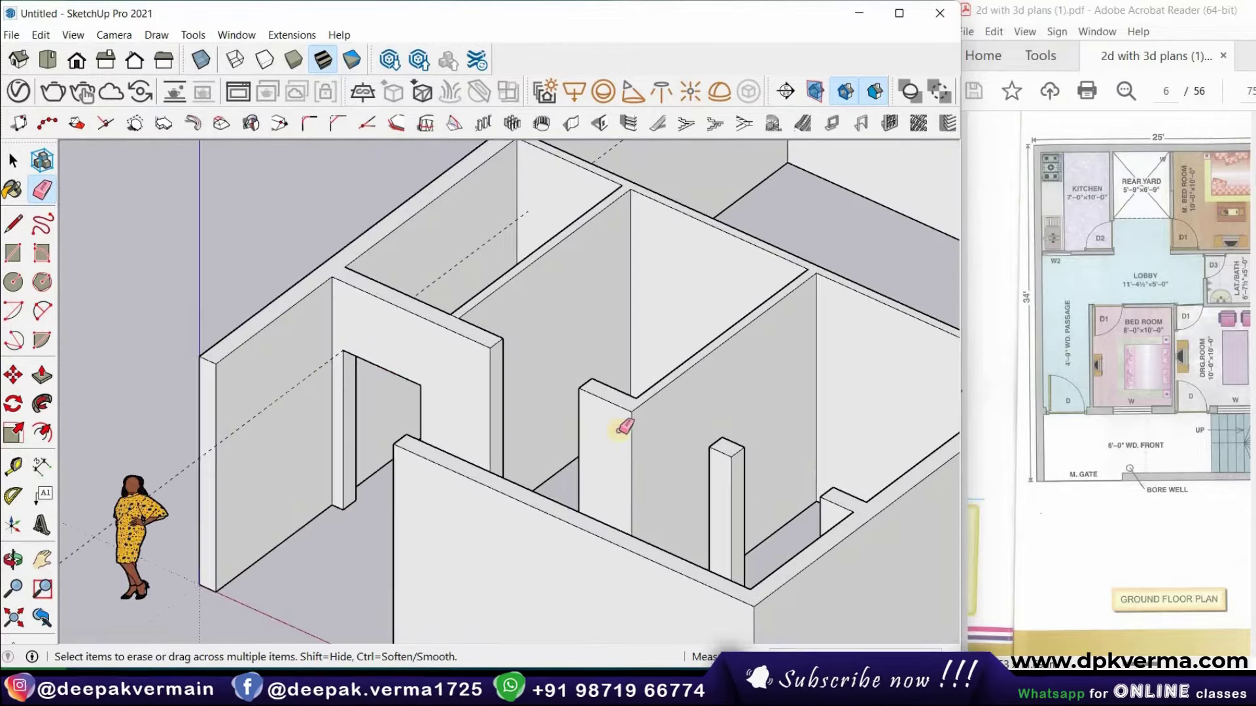
pyautogui.scroll(2, 628, 433)
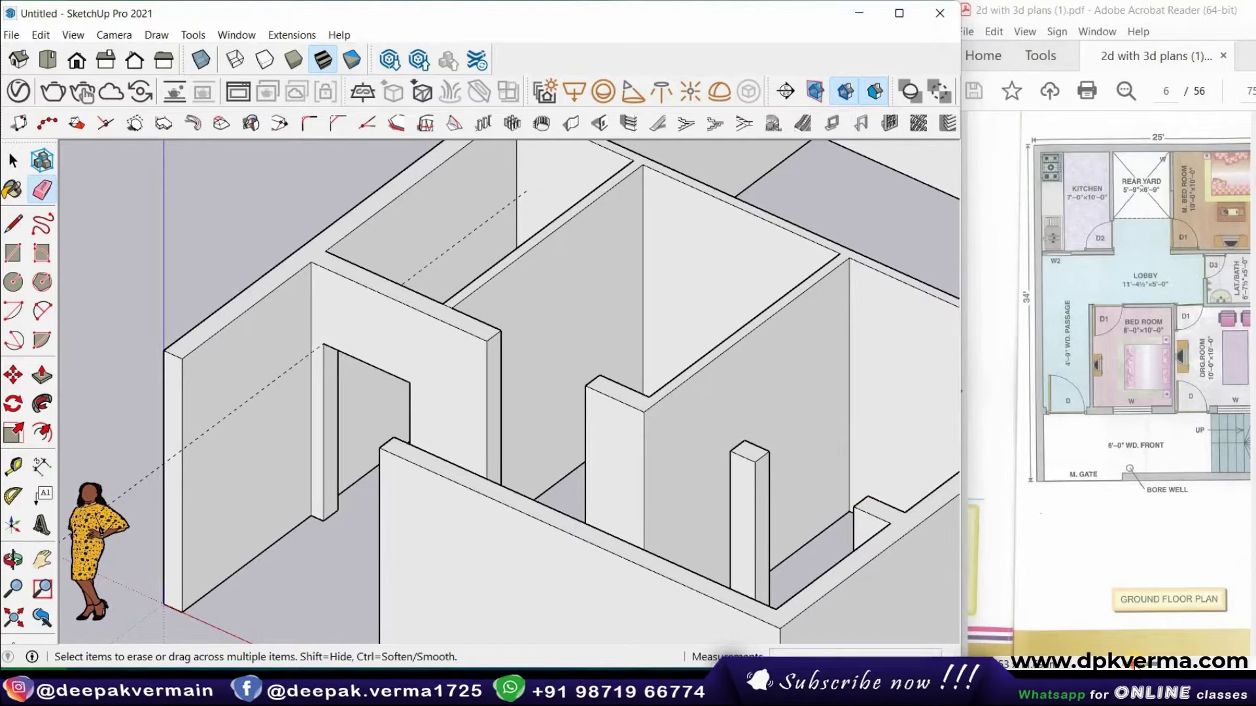
pyautogui.click(1136, 665)
pyautogui.hscroll(6, 1171, 657)
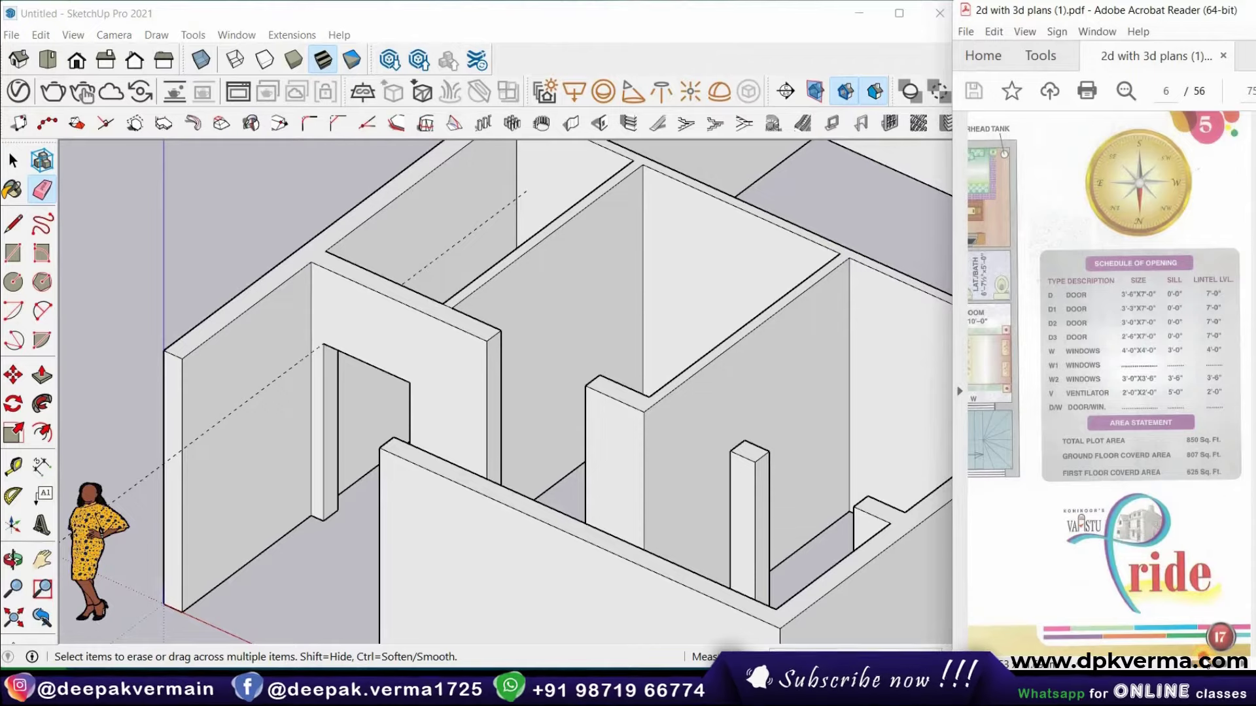
pyautogui.moveTo(1166, 665); pyautogui.dragTo(1138, 666)
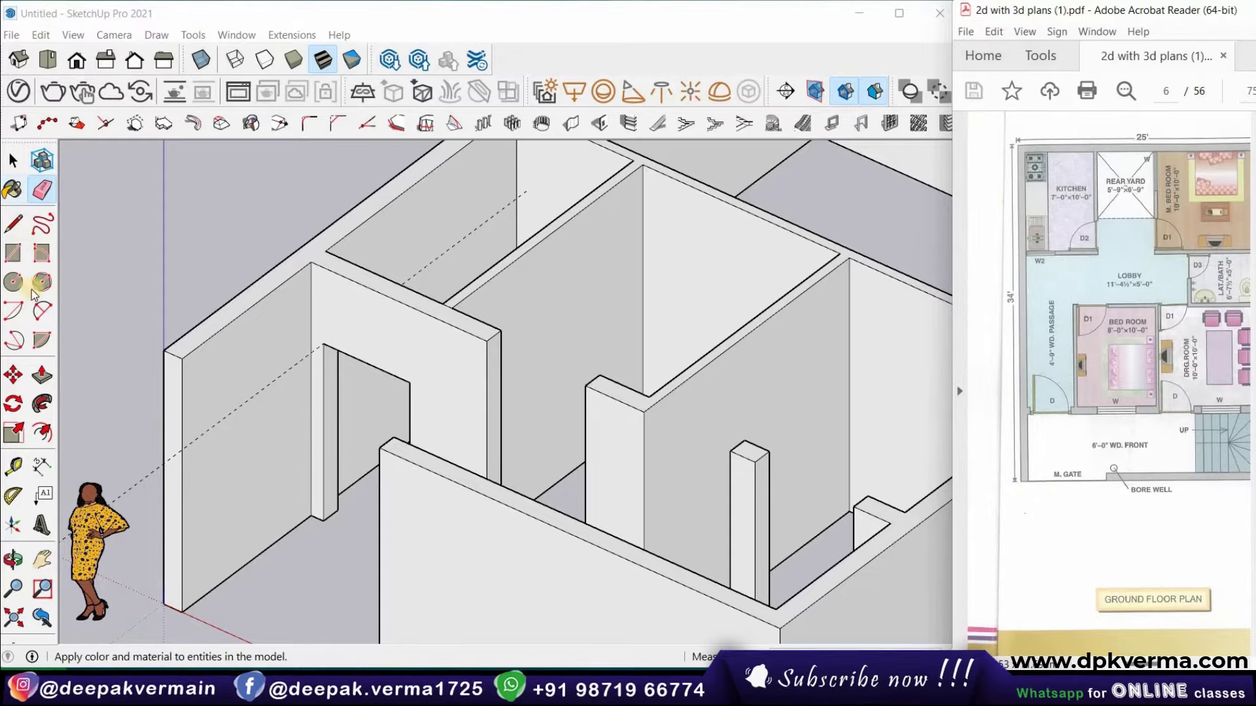
pyautogui.click(16, 467)
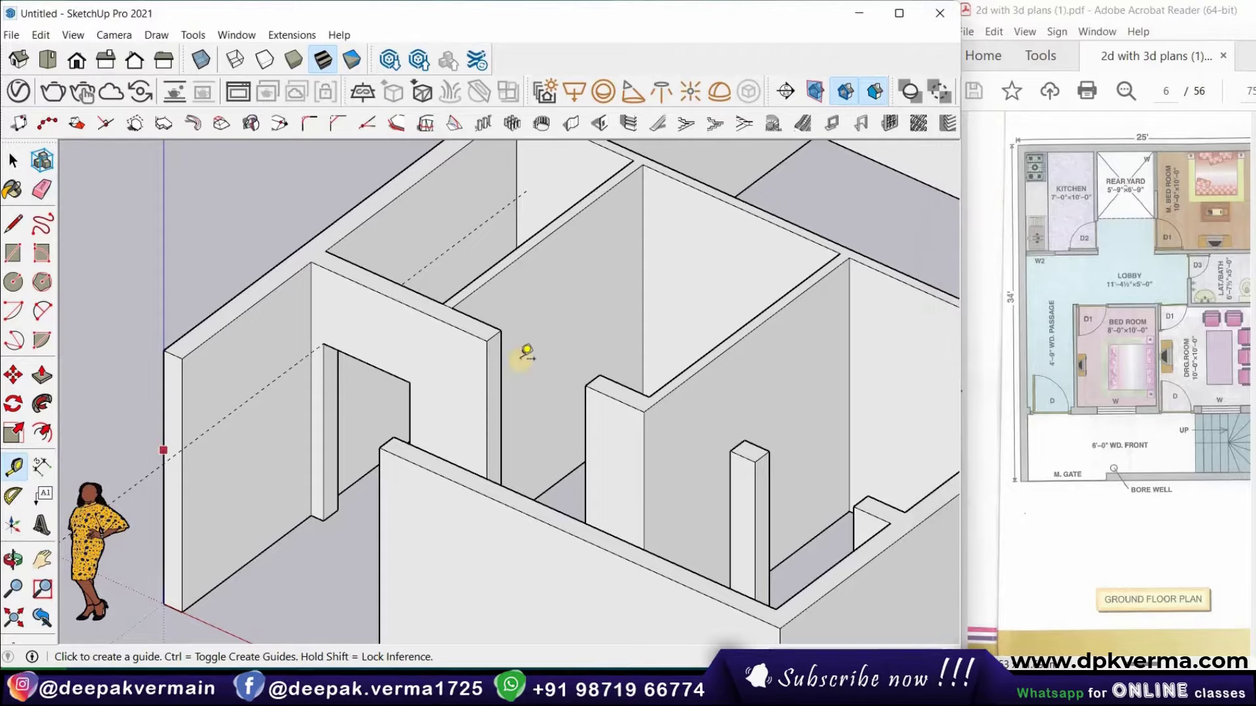
# Place a guide 1' 9" below the top corner of the wall end
pyautogui.click(492, 337)
pyautogui.scroll(2, 503, 328)
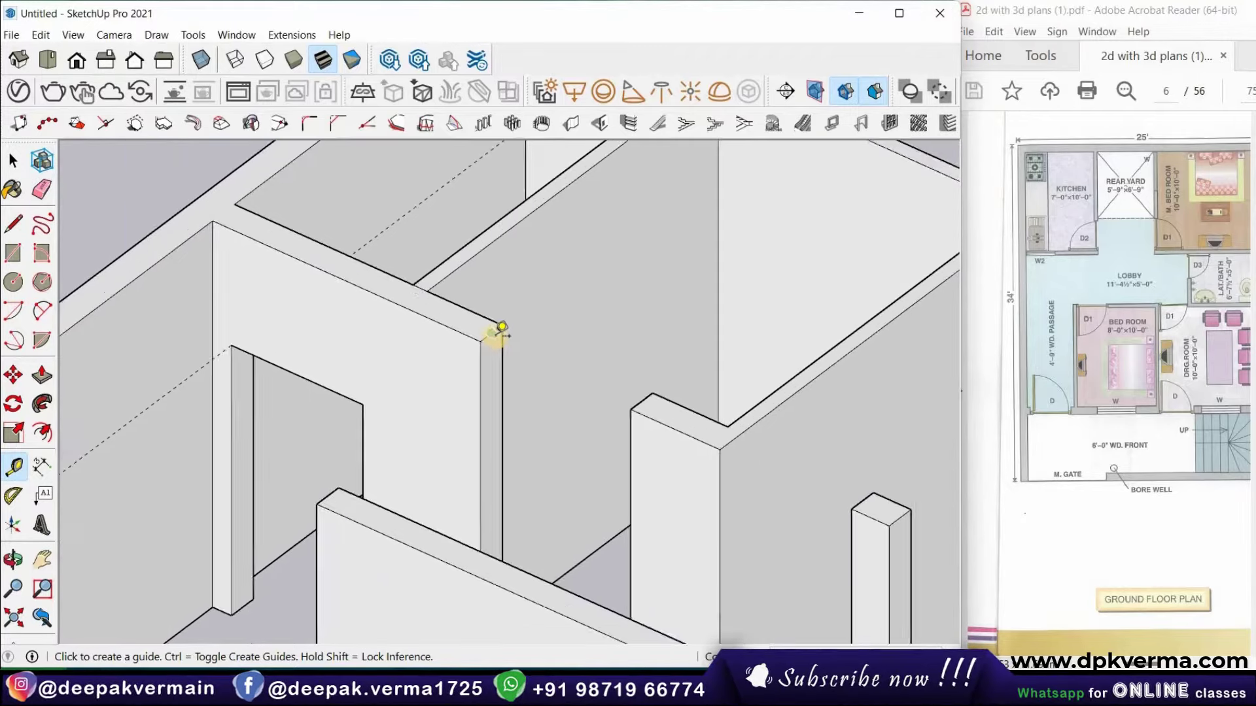
pyautogui.scroll(2, 500, 324)
pyautogui.click(491, 332)
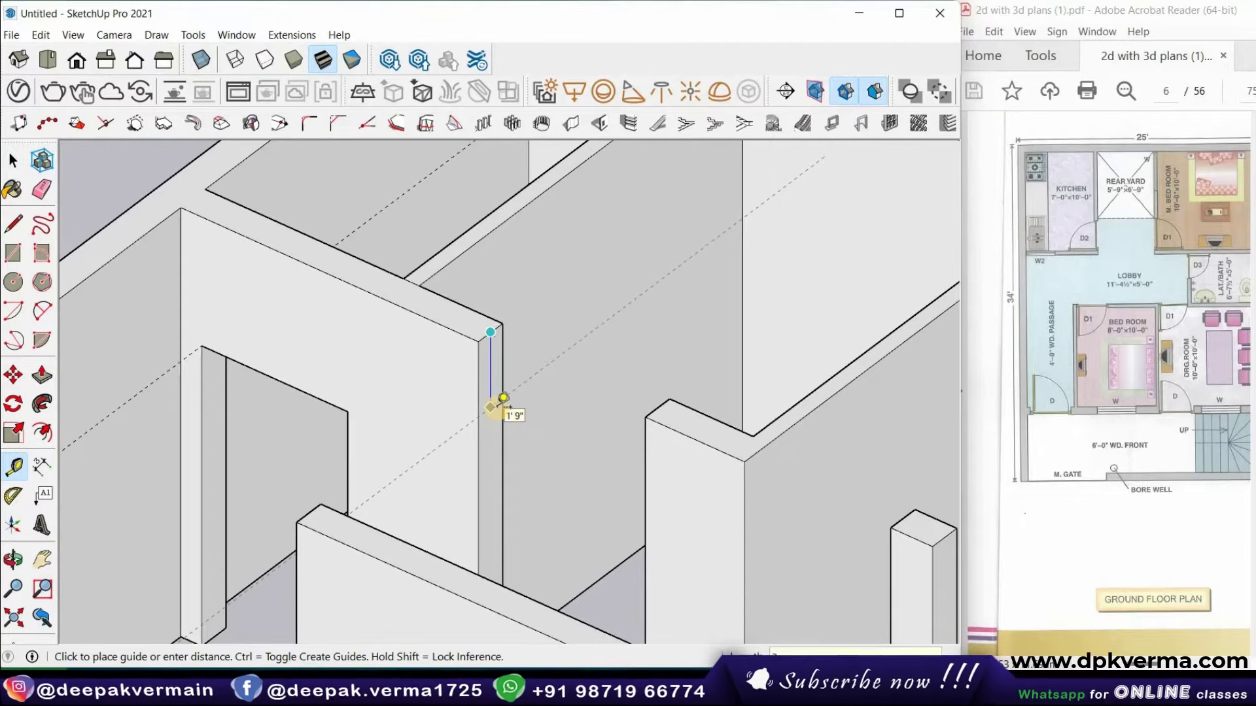
pyautogui.click(503, 397)
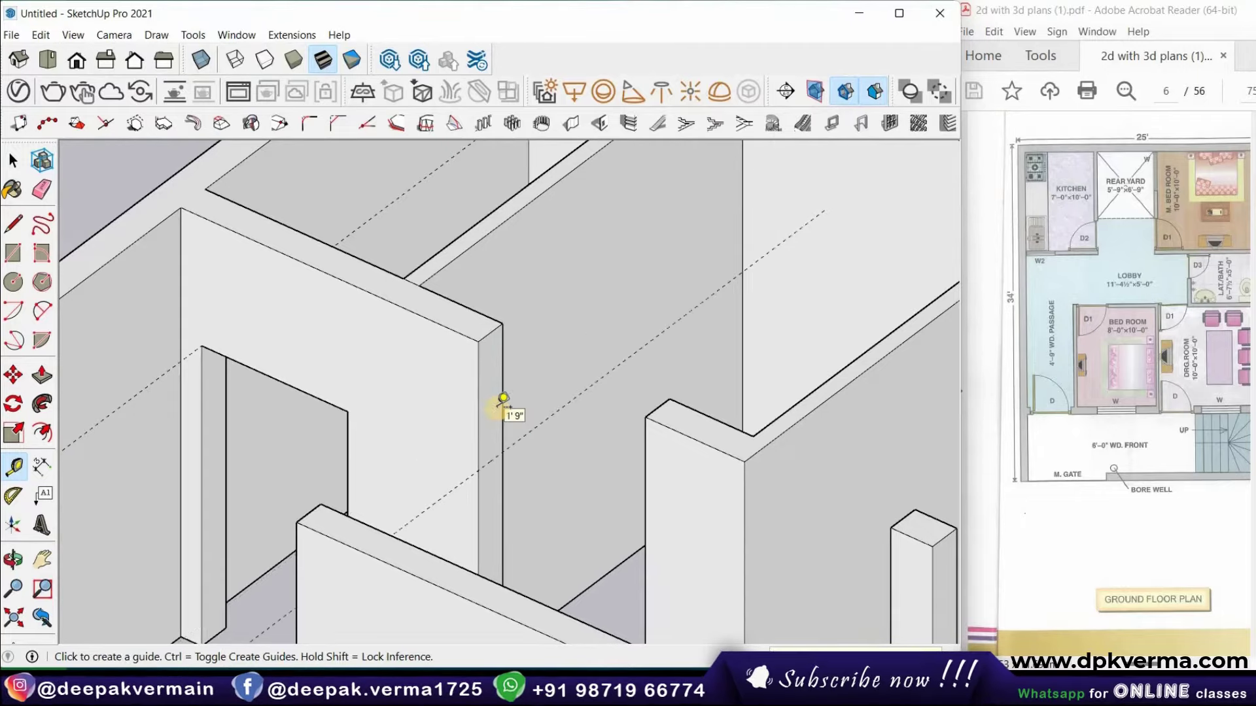
pyautogui.click(534, 428)
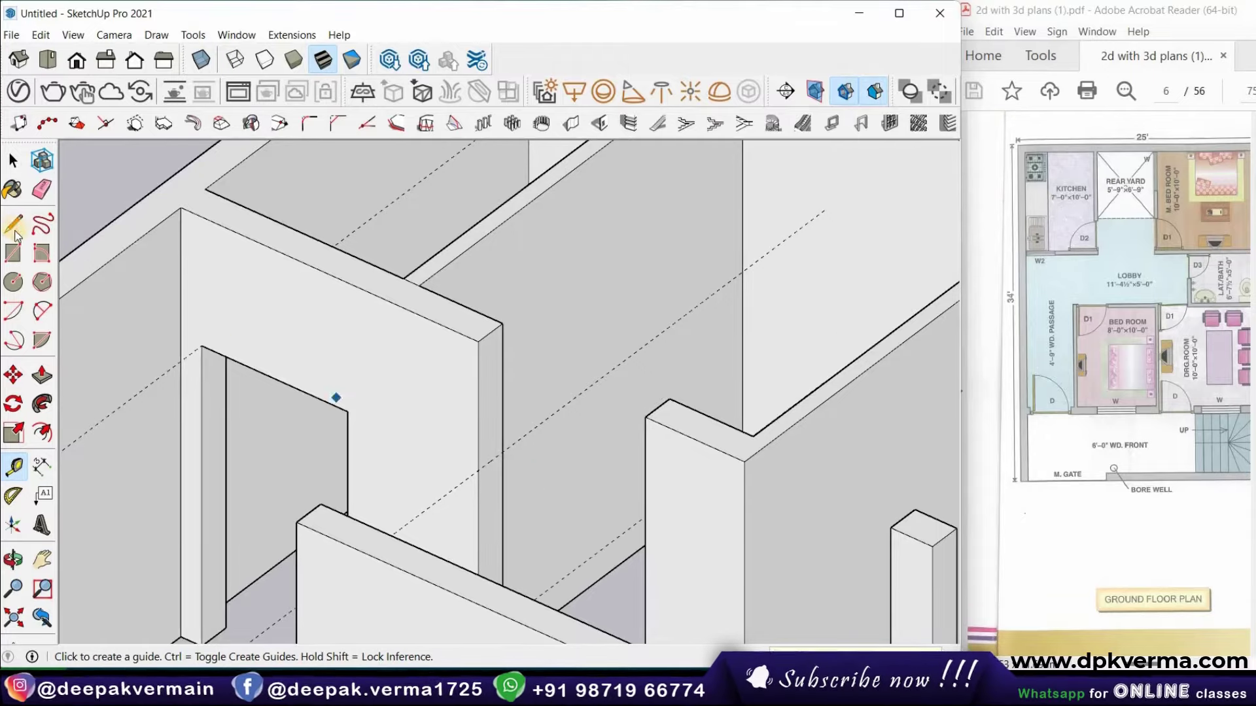
# Draw edges along the guide to split the wall faces
pyautogui.press('l')
pyautogui.scroll(-3, 242, 389)
pyautogui.scroll(3, 379, 443)
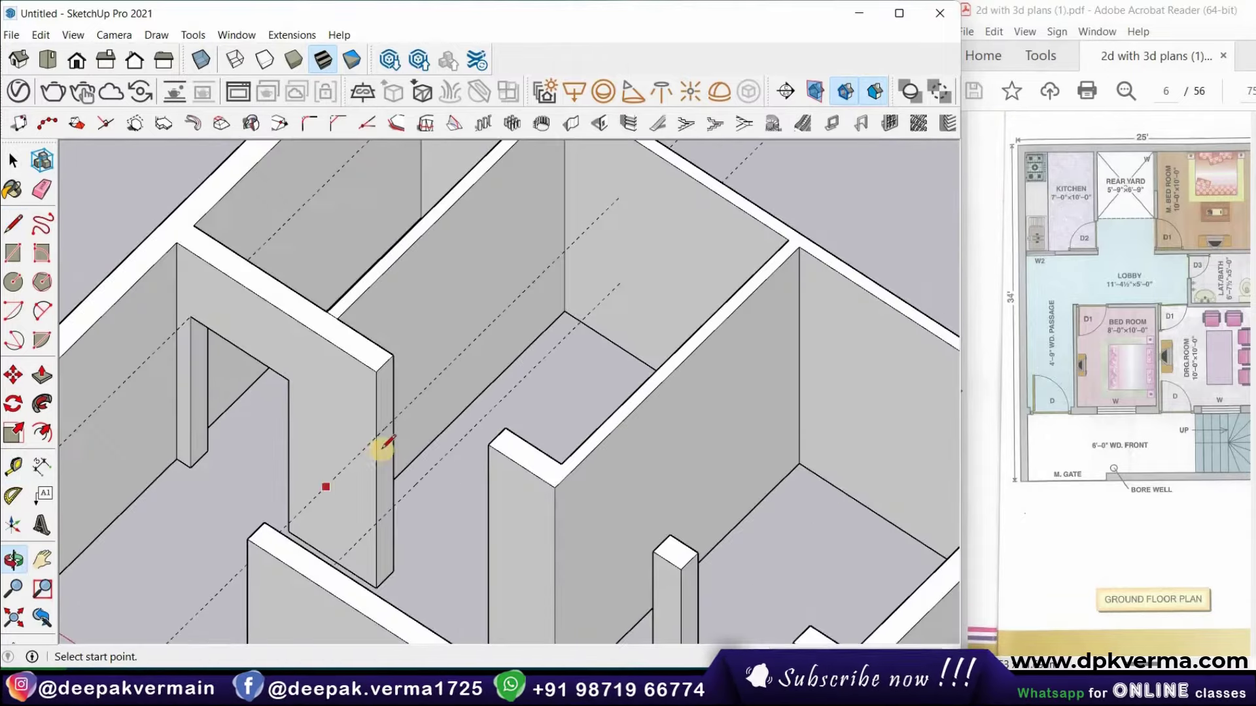
pyautogui.scroll(3, 386, 413)
pyautogui.click(400, 412)
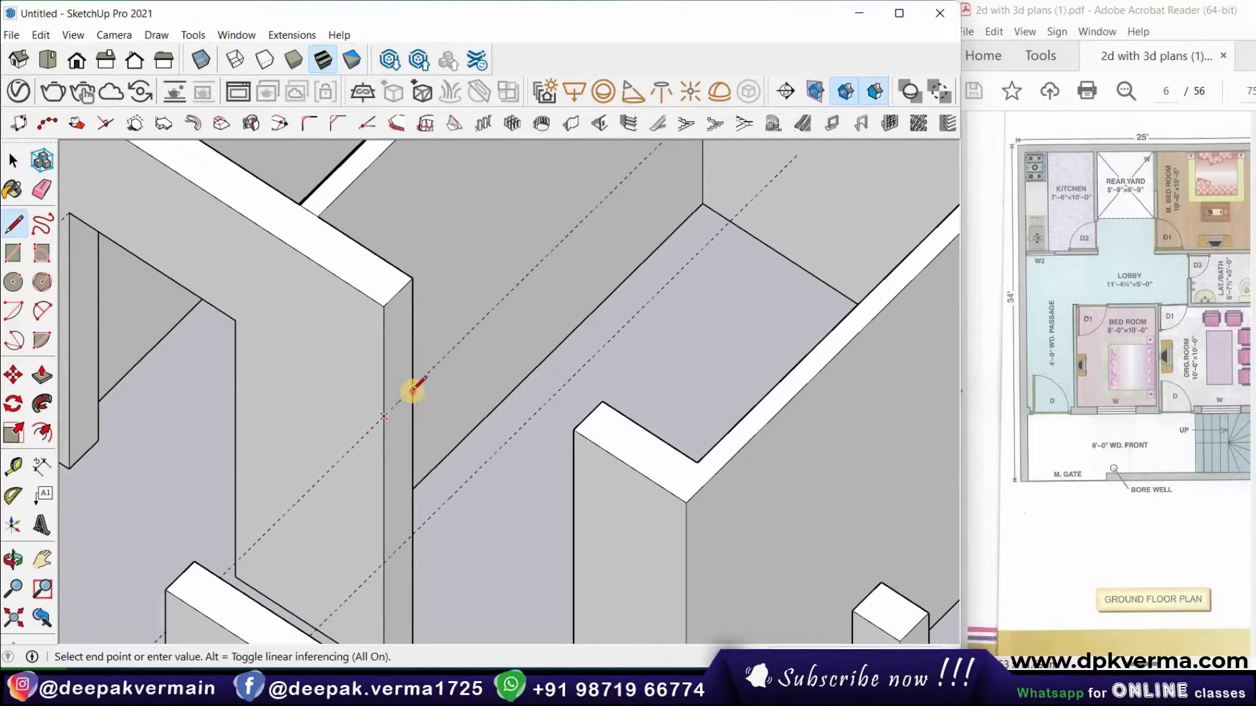
pyautogui.click(412, 388)
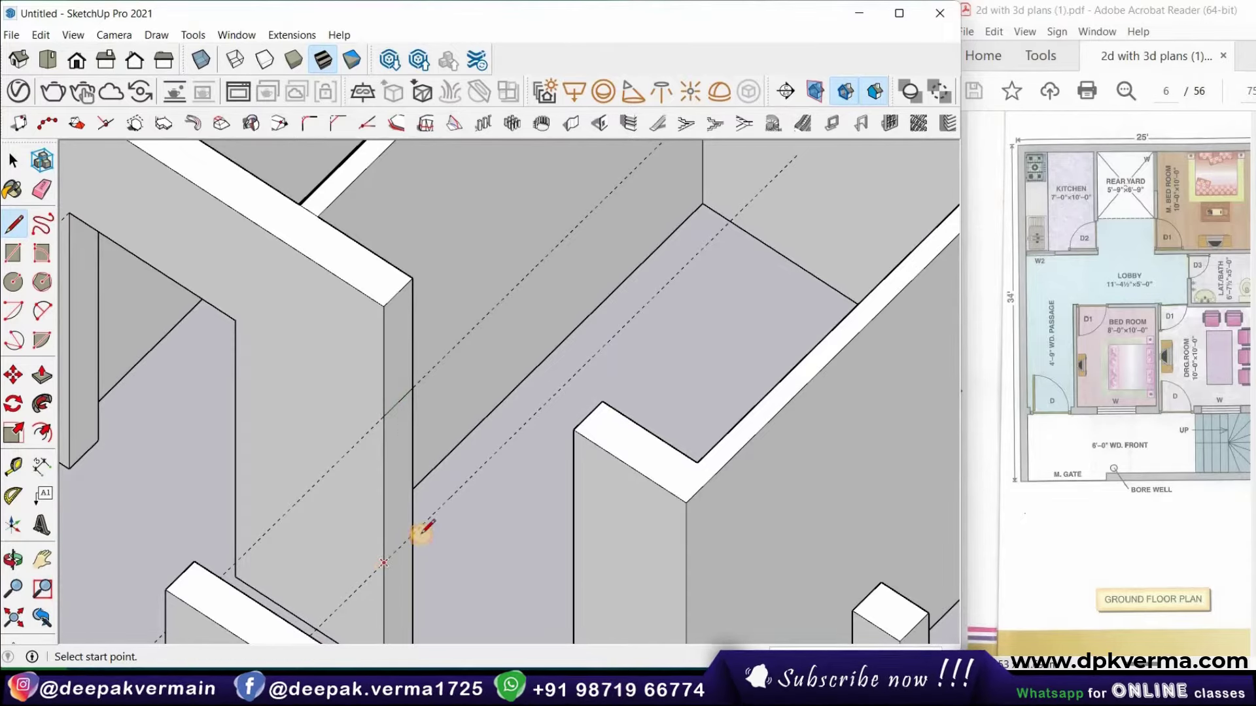
pyautogui.click(420, 532)
pyautogui.click(384, 562)
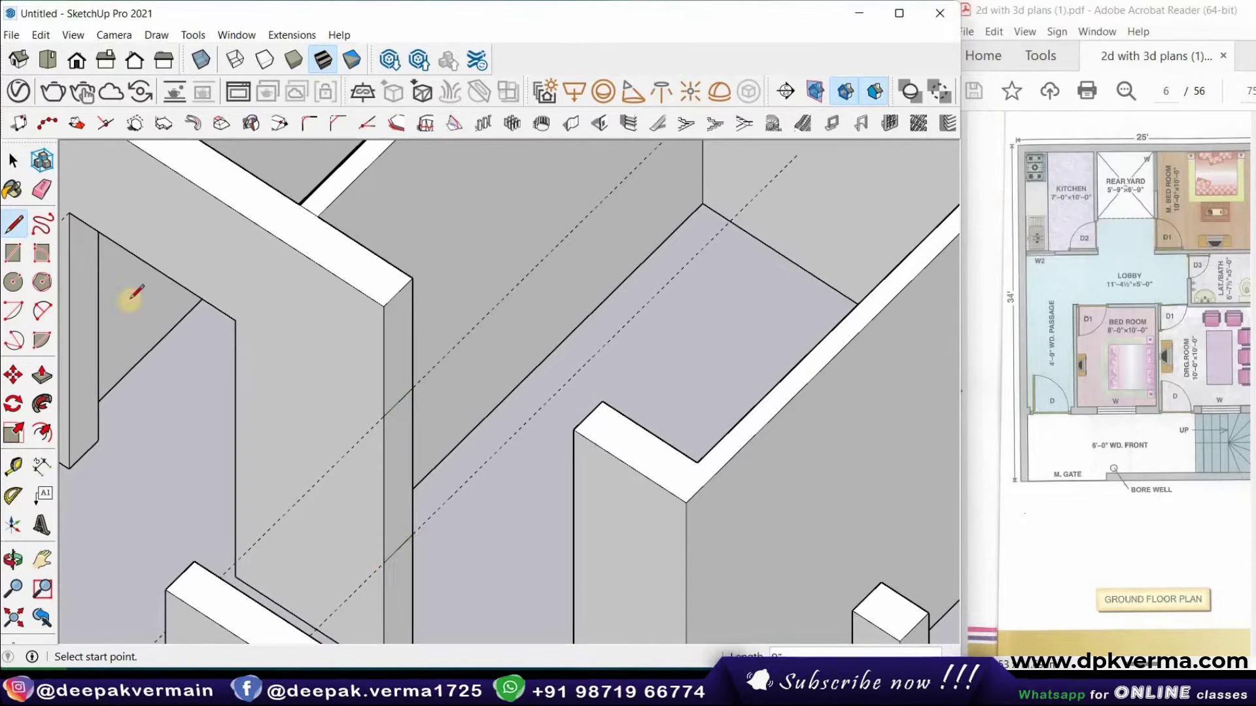
# Push/Pull the upper wall face out to the column corner and the sill face down
pyautogui.click(39, 378)
pyautogui.click(398, 383)
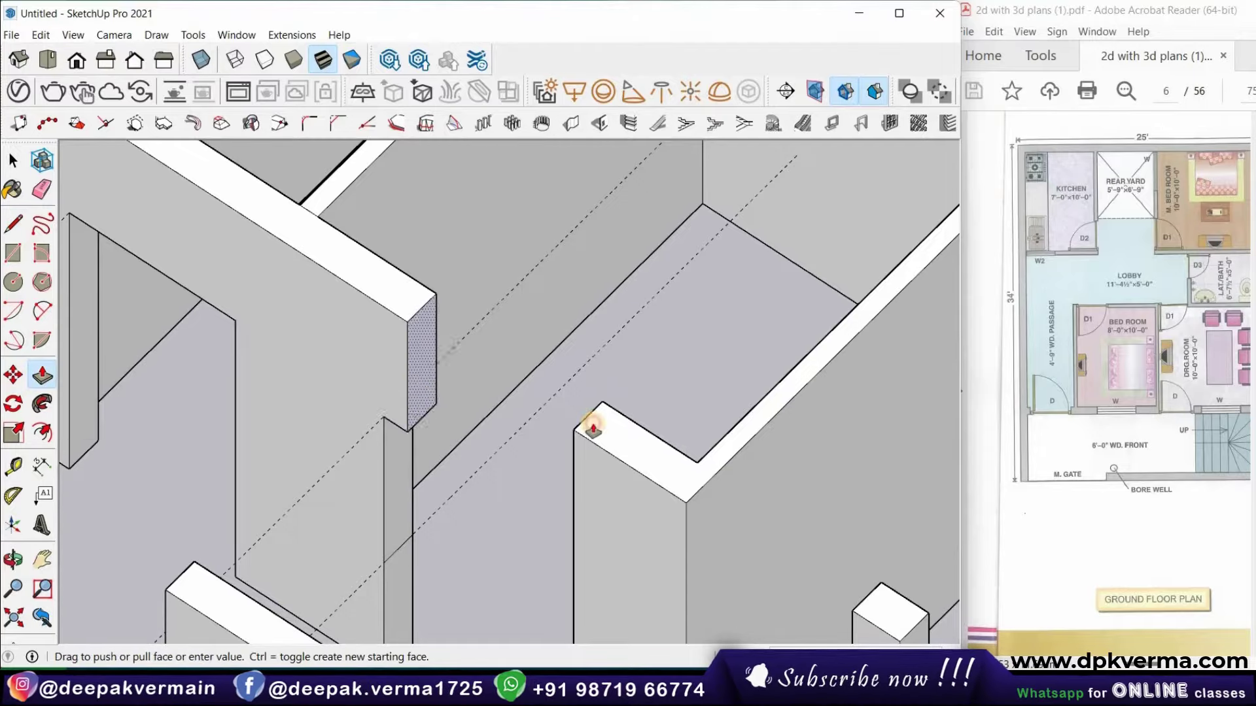
pyautogui.click(592, 425)
pyautogui.scroll(-2, 426, 455)
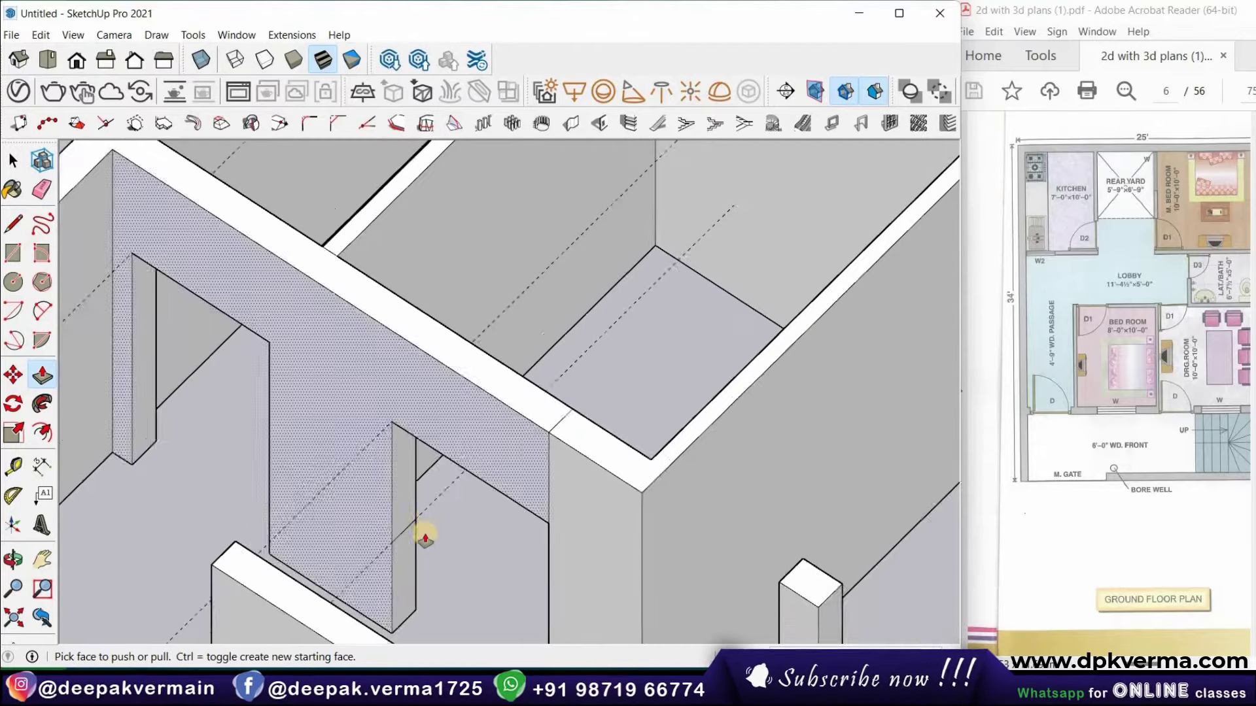
pyautogui.scroll(-2, 425, 538)
pyautogui.click(412, 527)
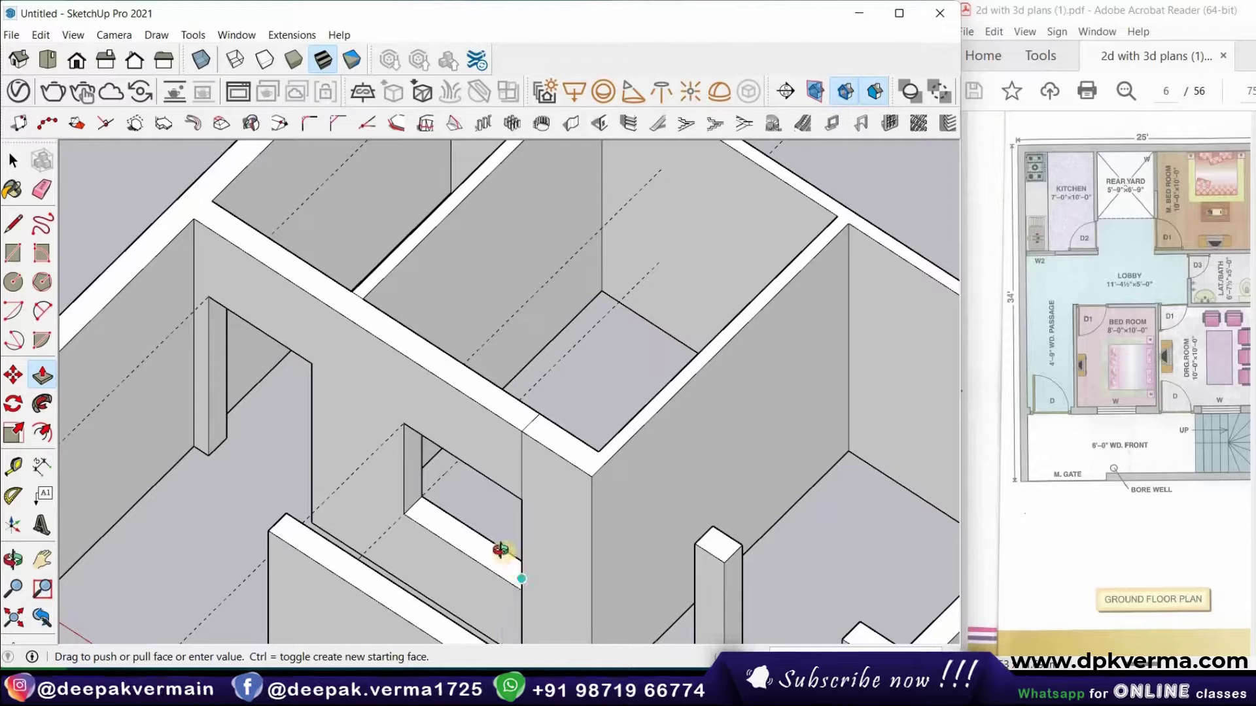
pyautogui.click(504, 588)
# Orbit from the wall junction to a near top-down view onto the pillar
pyautogui.keyDown('shift'); pyautogui.moveTo(443, 434); pyautogui.dragTo(451, 370, button='middle'); pyautogui.keyUp('shift')
pyautogui.press('e')
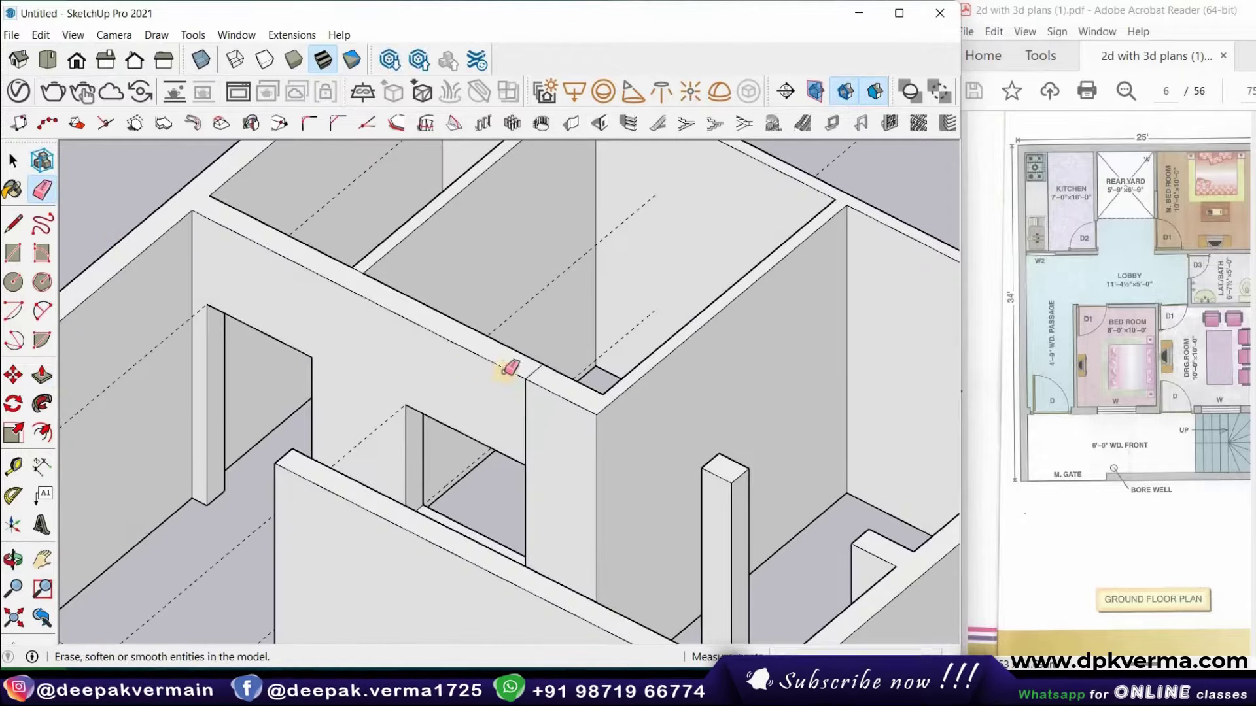
pyautogui.scroll(2, 524, 376)
pyautogui.scroll(-3, 520, 422)
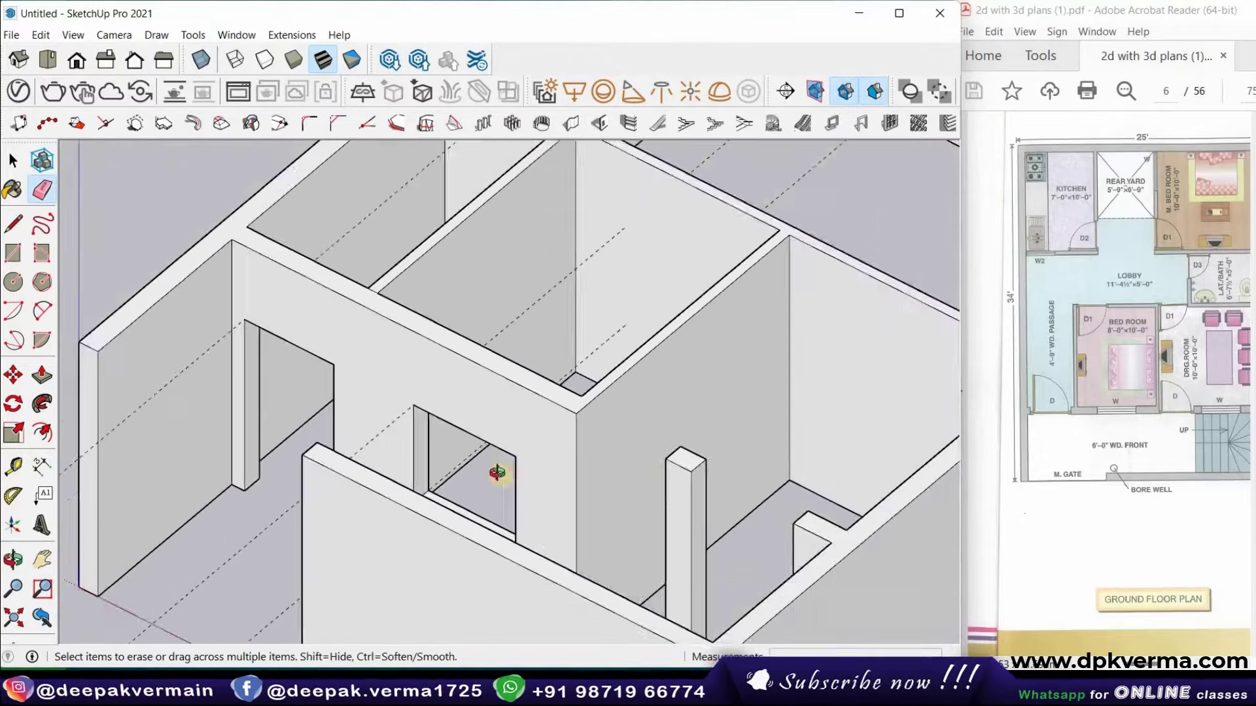
pyautogui.moveTo(497, 471)
pyautogui.mouseDown(button='middle')
pyautogui.moveTo(295, 440)
pyautogui.moveTo(426, 327)
pyautogui.mouseUp(button='middle')
pyautogui.scroll(2, 429, 403)
pyautogui.moveTo(426, 403)
pyautogui.mouseDown(button='middle')
pyautogui.moveTo(589, 374)
pyautogui.moveTo(580, 413)
pyautogui.mouseUp(button='middle')
pyautogui.scroll(3, 769, 261)
# Start a measurement from the pillar corner, cancel it, and orbit to show the whole room
pyautogui.press('t')
pyautogui.click(758, 227)
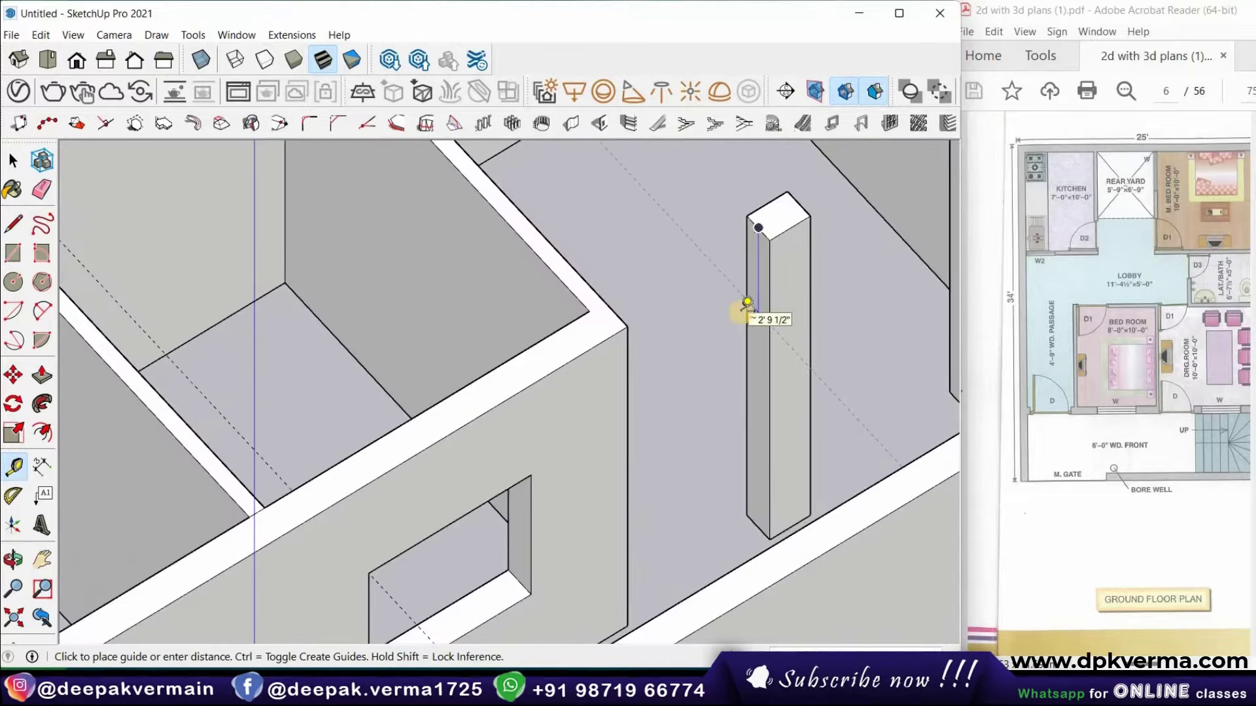
pyautogui.press('l')
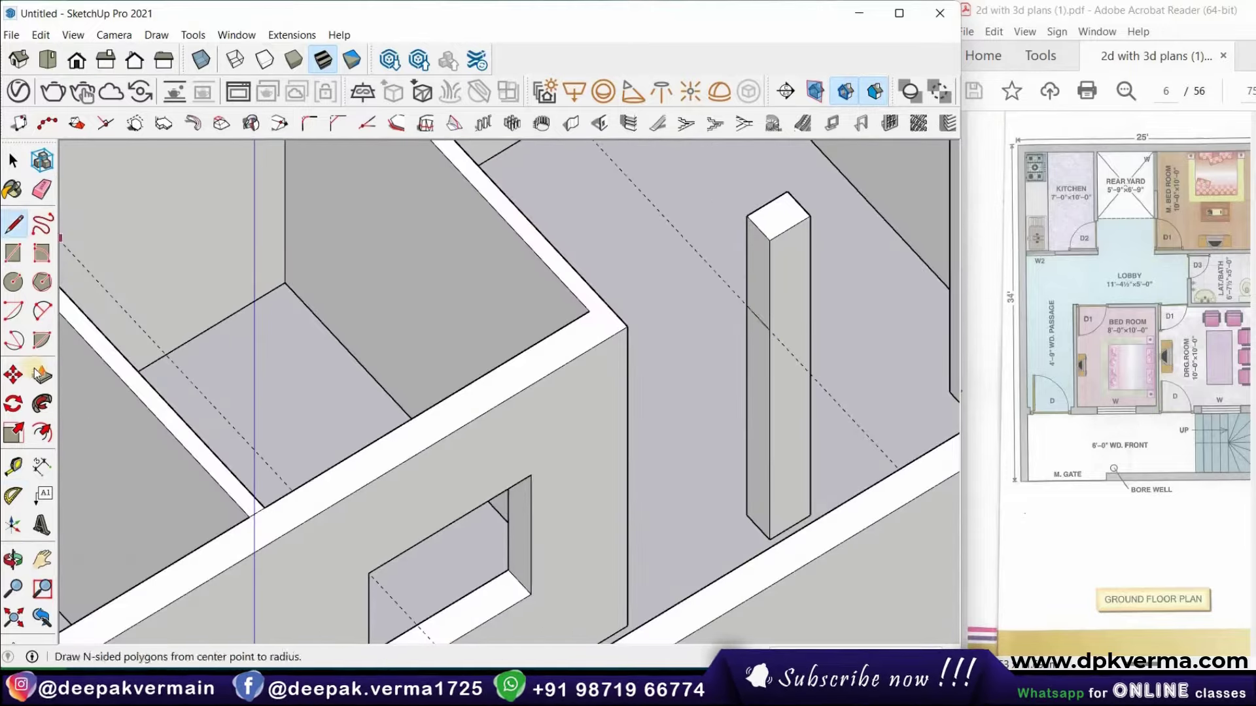
pyautogui.press('p')
pyautogui.scroll(-3, 740, 278)
pyautogui.moveTo(614, 280)
pyautogui.mouseDown(button='middle')
pyautogui.moveTo(620, 325)
pyautogui.moveTo(542, 360)
pyautogui.moveTo(821, 490)
pyautogui.moveTo(724, 243)
pyautogui.mouseUp(button='middle')
pyautogui.press('e')
# Place guides 2'2 1/2" from the pillar edge and begin outlining the opening on the wall
pyautogui.press('t')
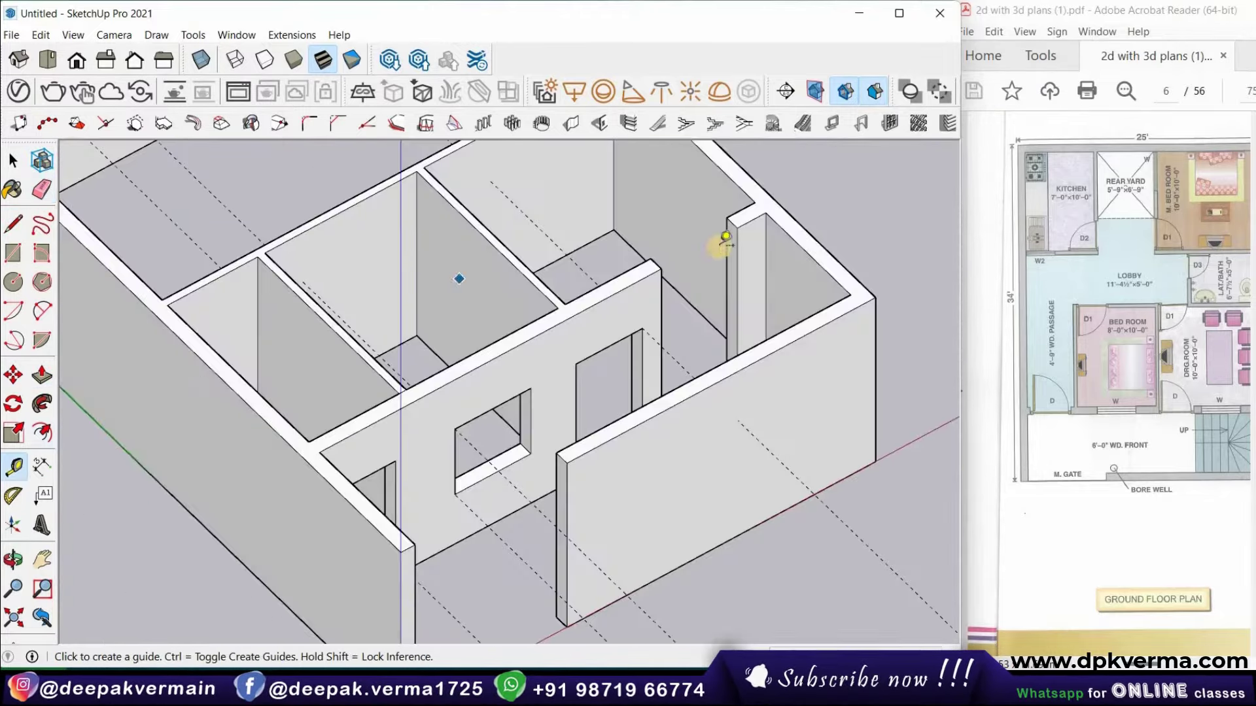
pyautogui.scroll(3, 795, 233)
pyautogui.click(795, 235)
pyautogui.click(765, 257)
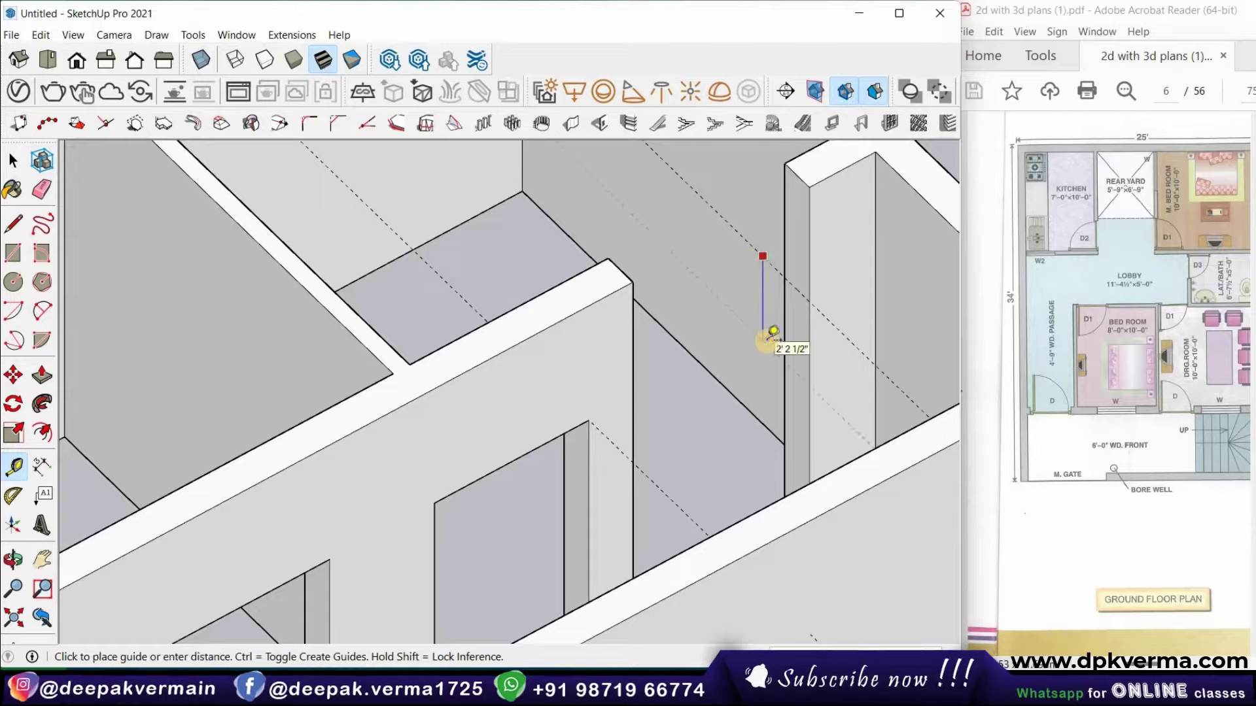
pyautogui.click(781, 426)
pyautogui.press('l')
pyautogui.click(791, 275)
# Push/Pull the outlined face through the wall to cut the opening
pyautogui.moveTo(736, 307); pyautogui.dragTo(549, 364, button='middle')
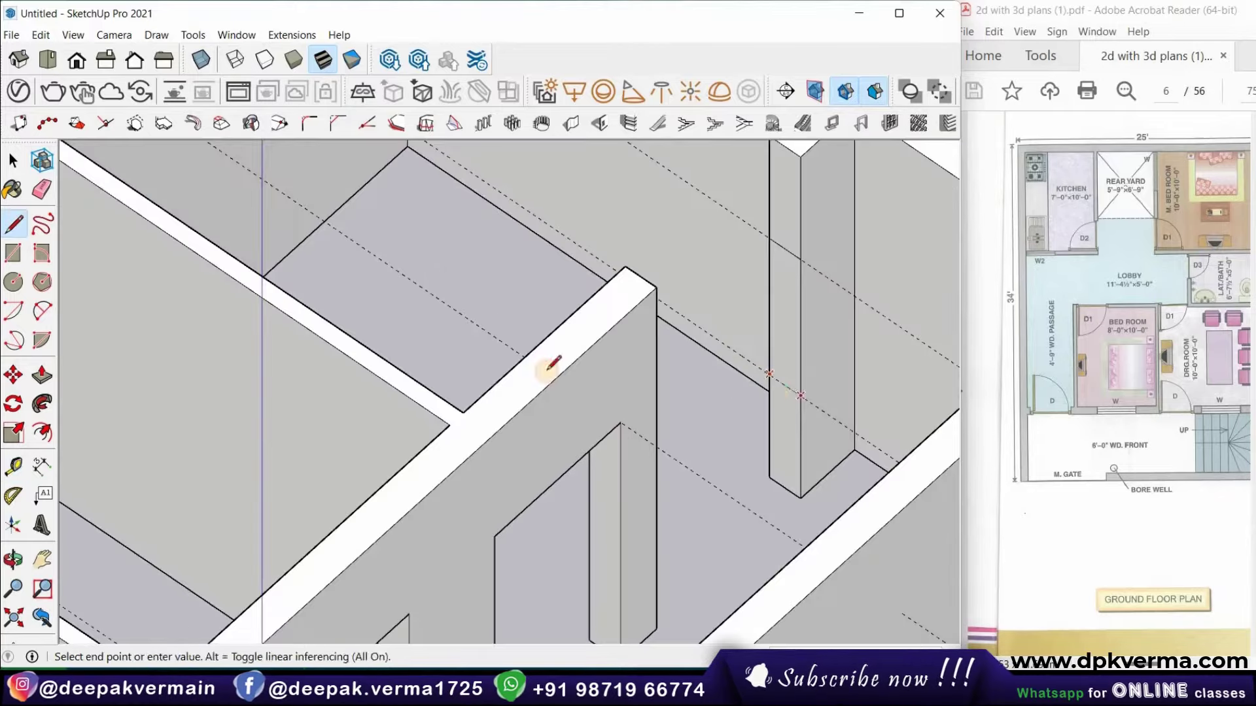
pyautogui.press('p')
pyautogui.scroll(2, 677, 368)
pyautogui.click(676, 379)
pyautogui.click(647, 528)
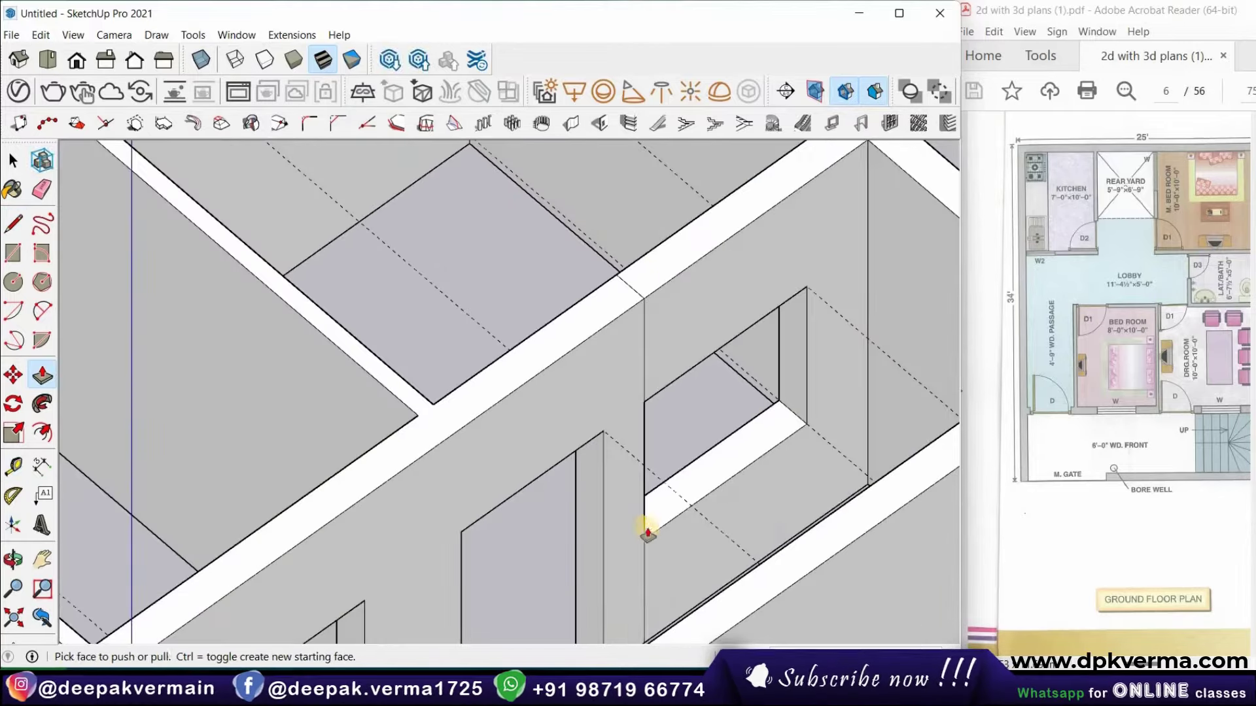
pyautogui.scroll(-2, 648, 527)
# Orbit closer to the new openings, then back out to the whole house
pyautogui.click(41, 189)
pyautogui.moveTo(639, 395)
pyautogui.mouseDown(button='middle')
pyautogui.moveTo(698, 538)
pyautogui.moveTo(614, 238)
pyautogui.mouseUp(button='middle')
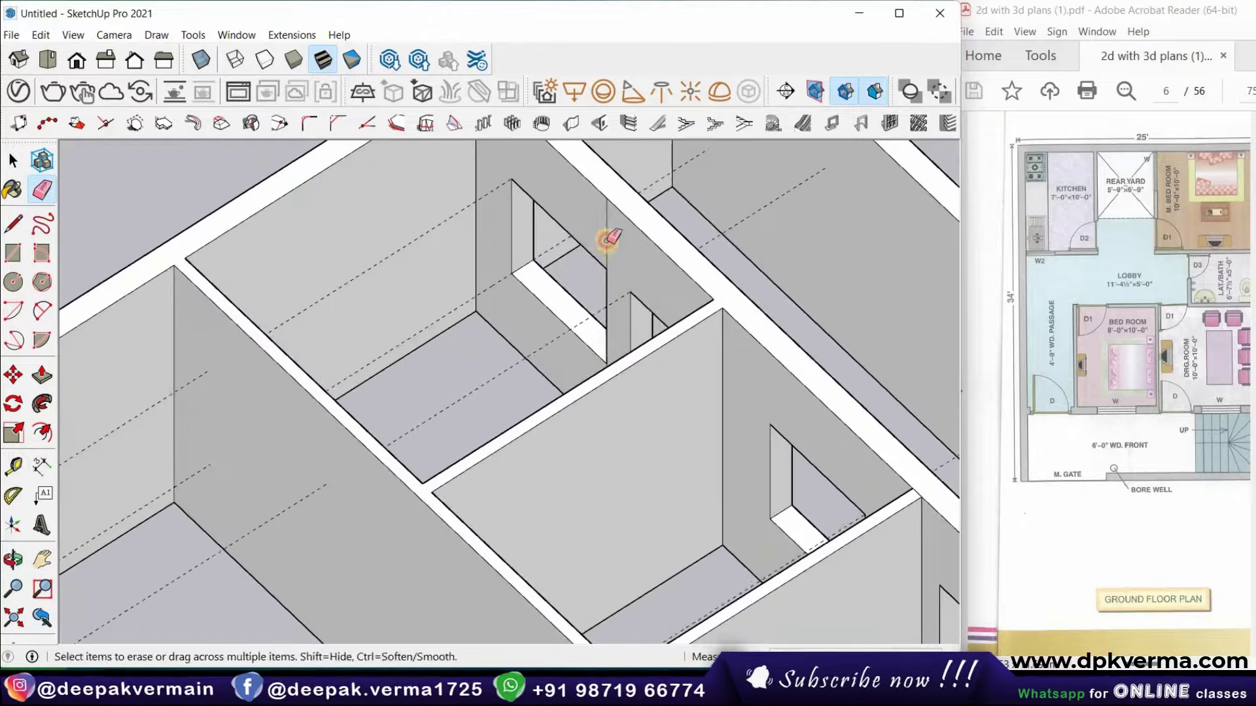
pyautogui.scroll(2, 600, 351)
pyautogui.moveTo(600, 351); pyautogui.dragTo(393, 364, button='middle')
pyautogui.scroll(-3, 578, 578)
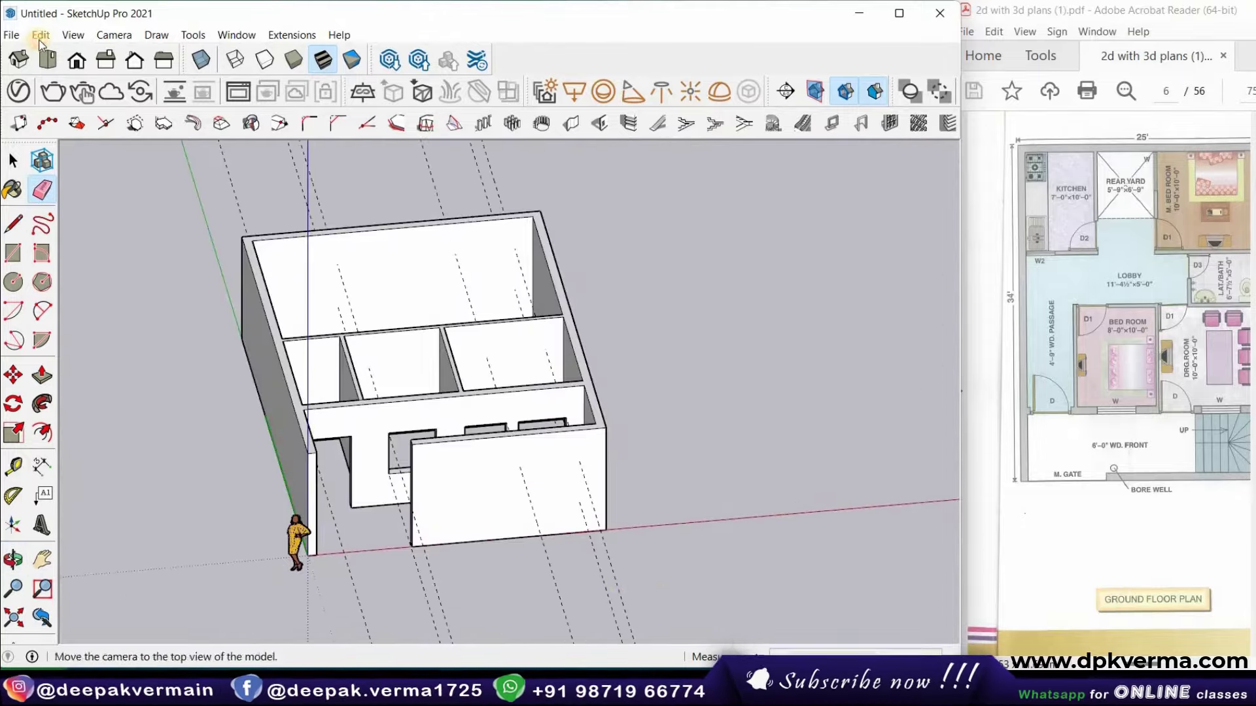
# Search 3D Warehouse for 'window' models
pyautogui.moveTo(112, 296)
pyautogui.mouseDown(button='middle')
pyautogui.moveTo(289, 434)
pyautogui.moveTo(386, 359)
pyautogui.moveTo(336, 220)
pyautogui.mouseUp(button='middle')
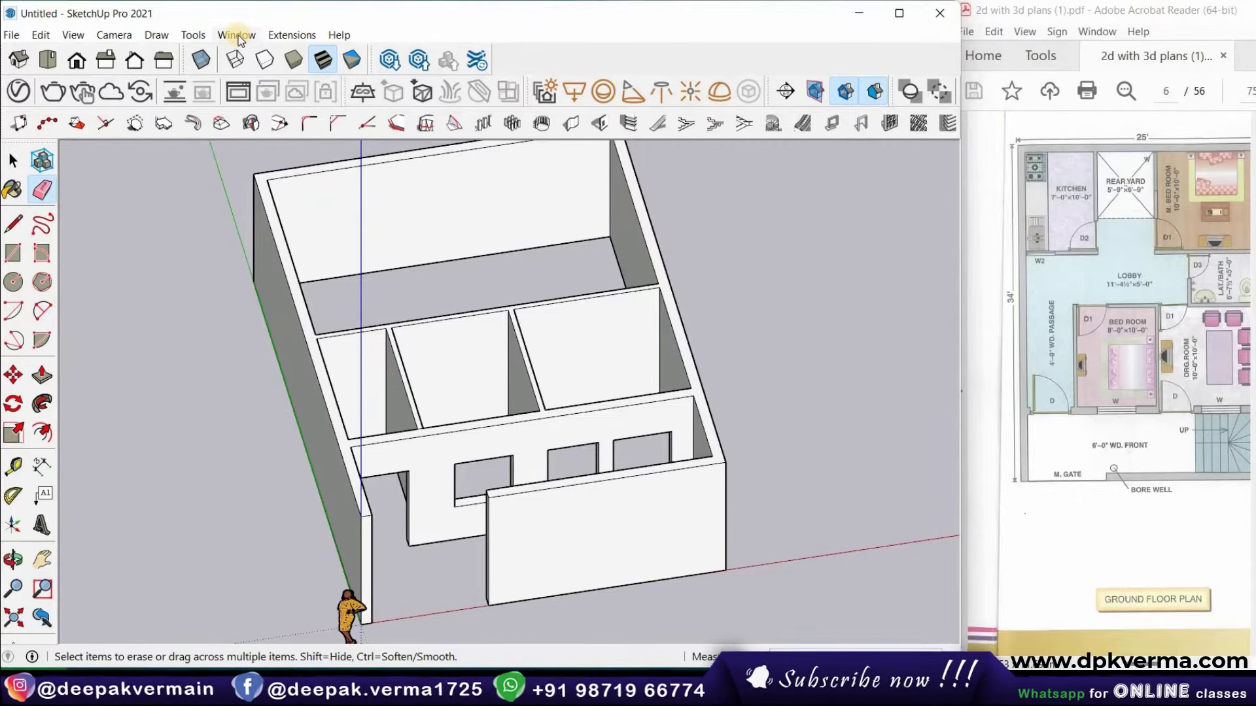
pyautogui.click(390, 60)
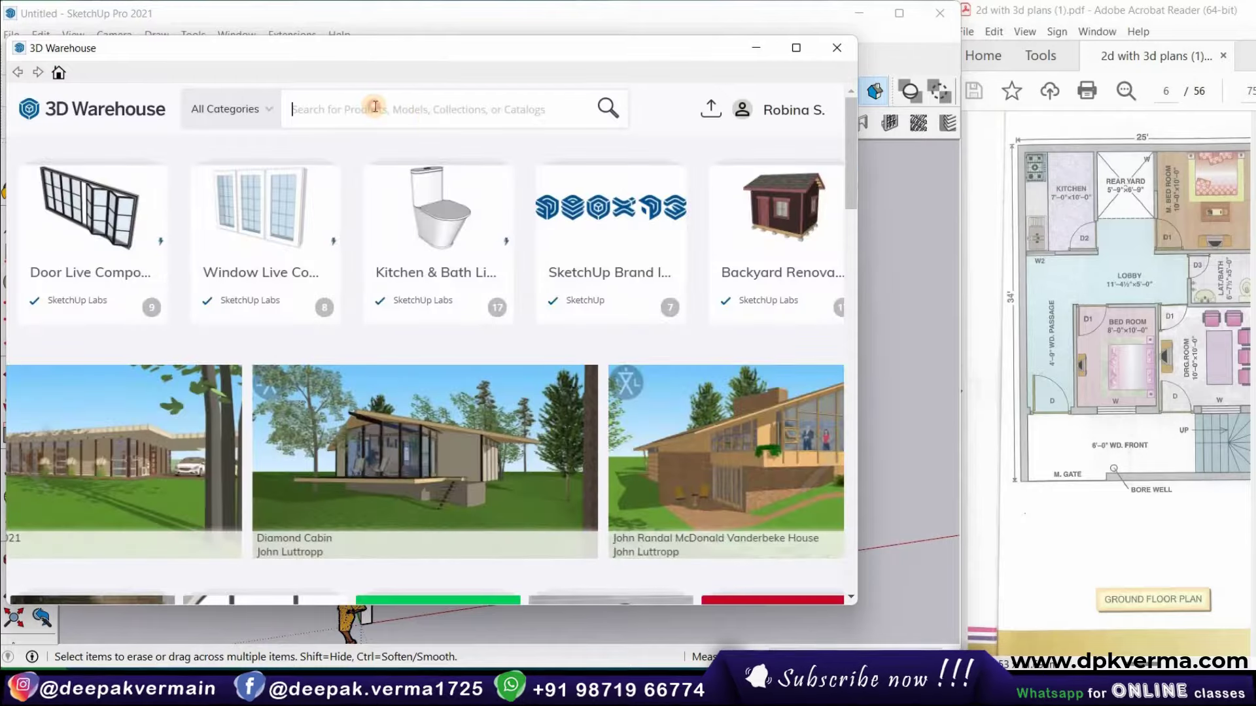
pyautogui.write('wi')
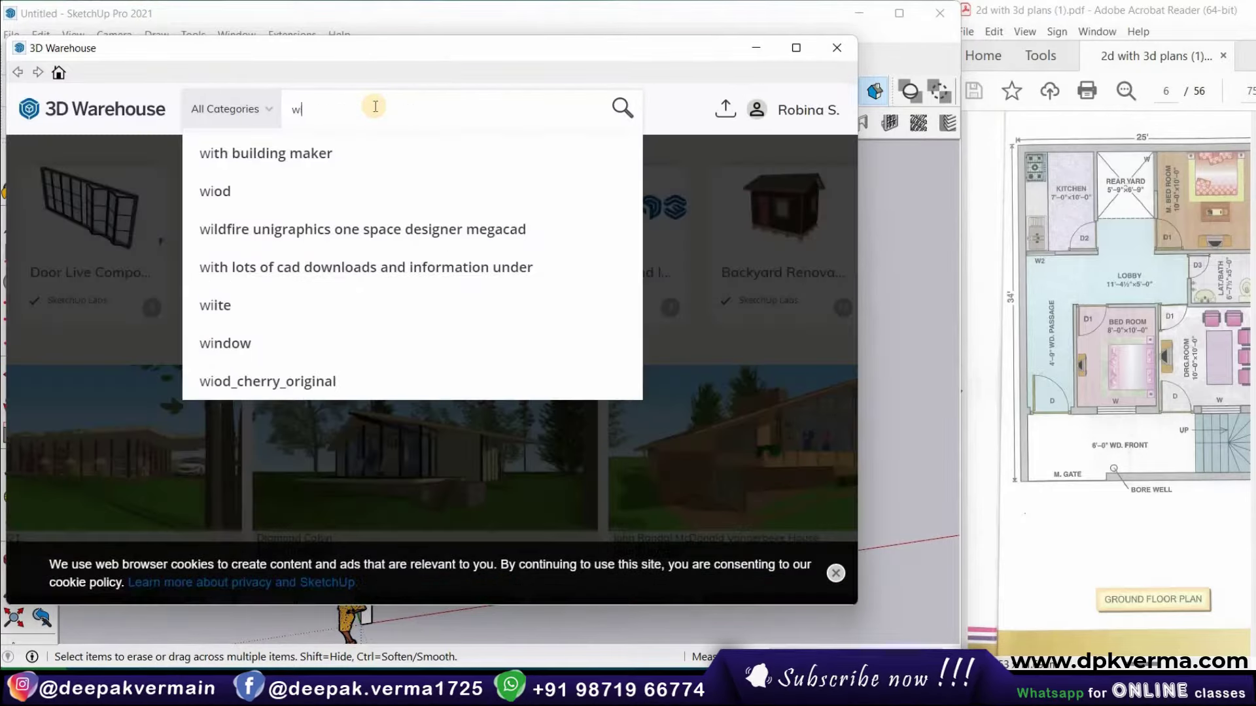
pyautogui.write('ndow')
pyautogui.press('Return')
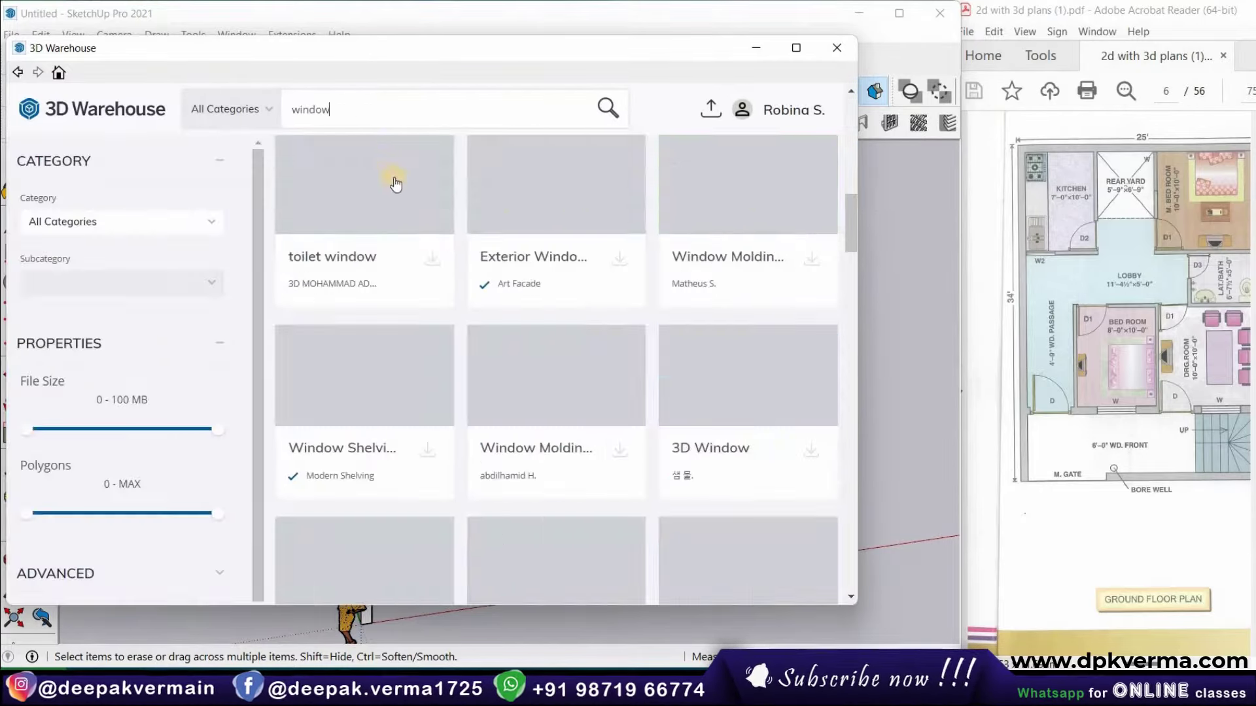
# Browse the window results and download a glazed sliding window into the model
pyautogui.scroll(-5, 412, 202)
pyautogui.scroll(-5, 414, 203)
pyautogui.scroll(-5, 414, 205)
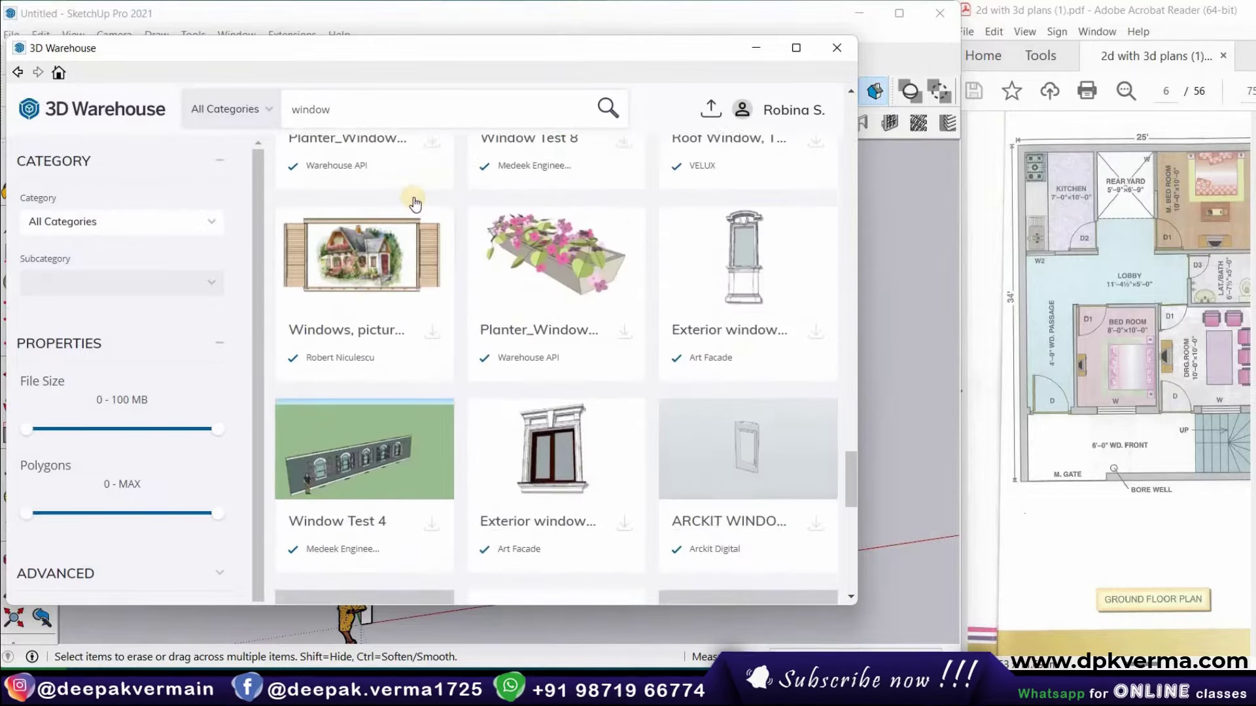
pyautogui.scroll(-5, 414, 197)
pyautogui.scroll(-3, 414, 197)
pyautogui.scroll(-3, 414, 201)
pyautogui.scroll(-5, 414, 201)
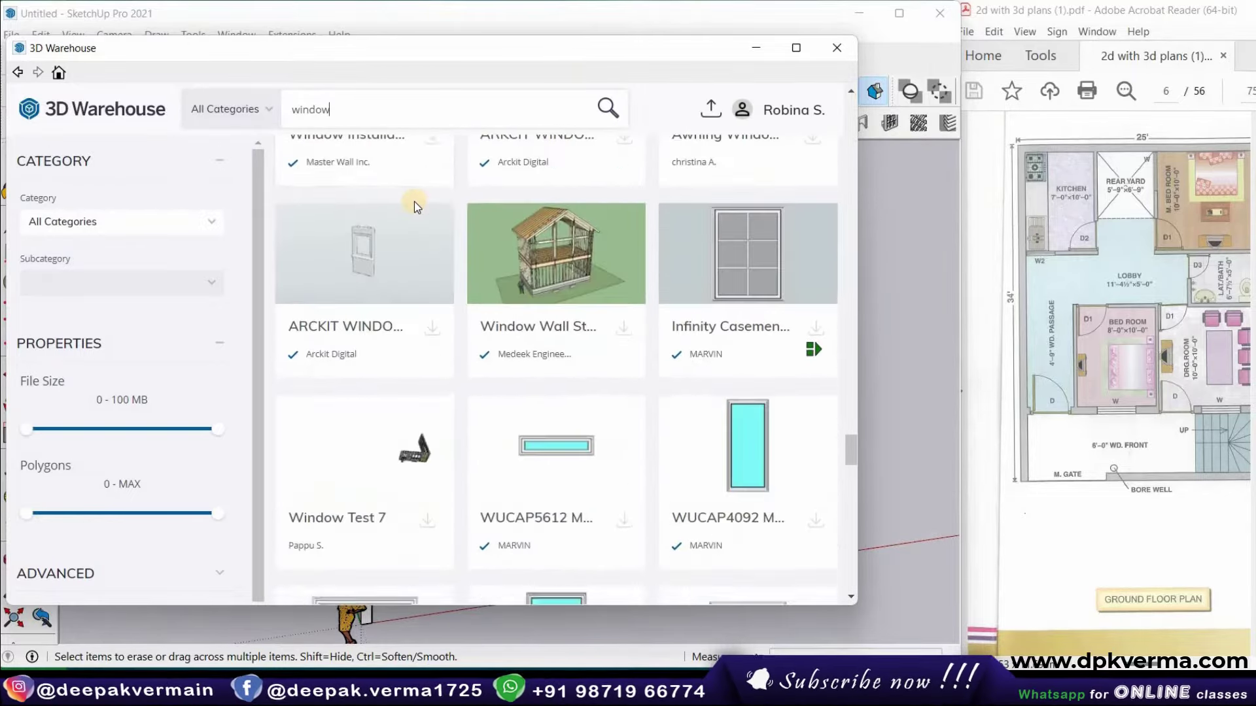
pyautogui.scroll(-5, 414, 202)
pyautogui.scroll(-5, 414, 201)
pyautogui.scroll(-3, 414, 201)
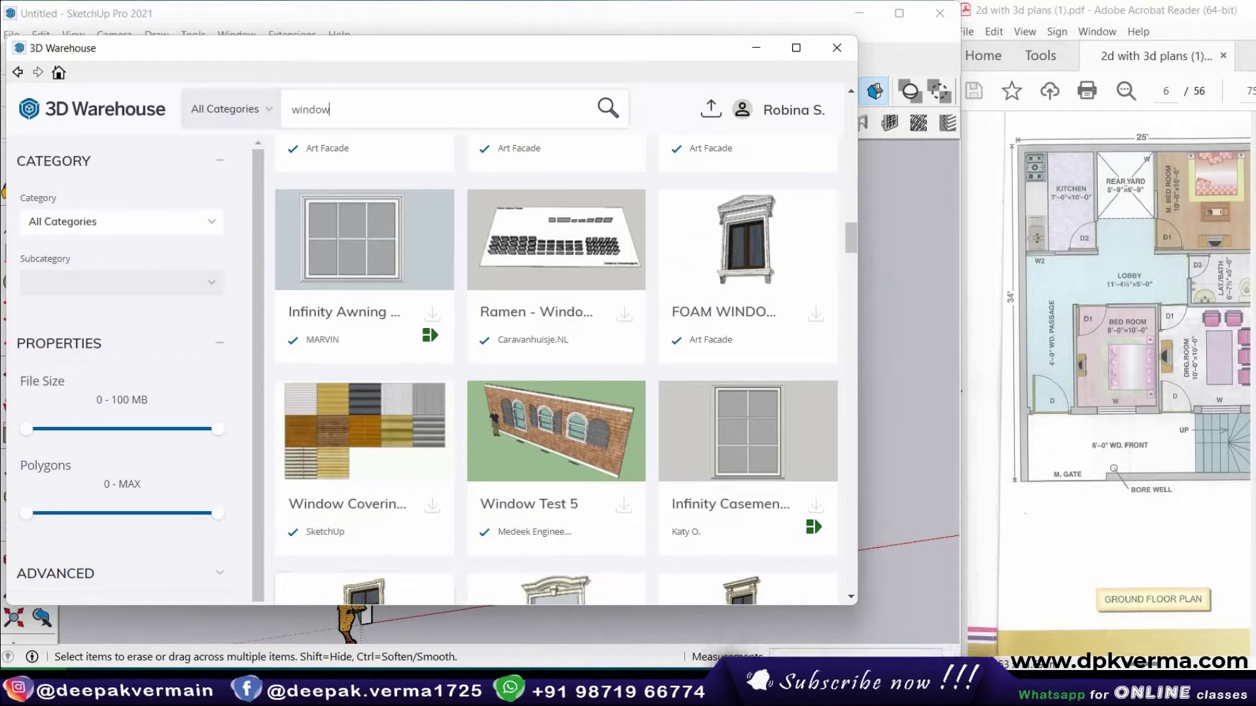
pyautogui.scroll(5, 509, 361)
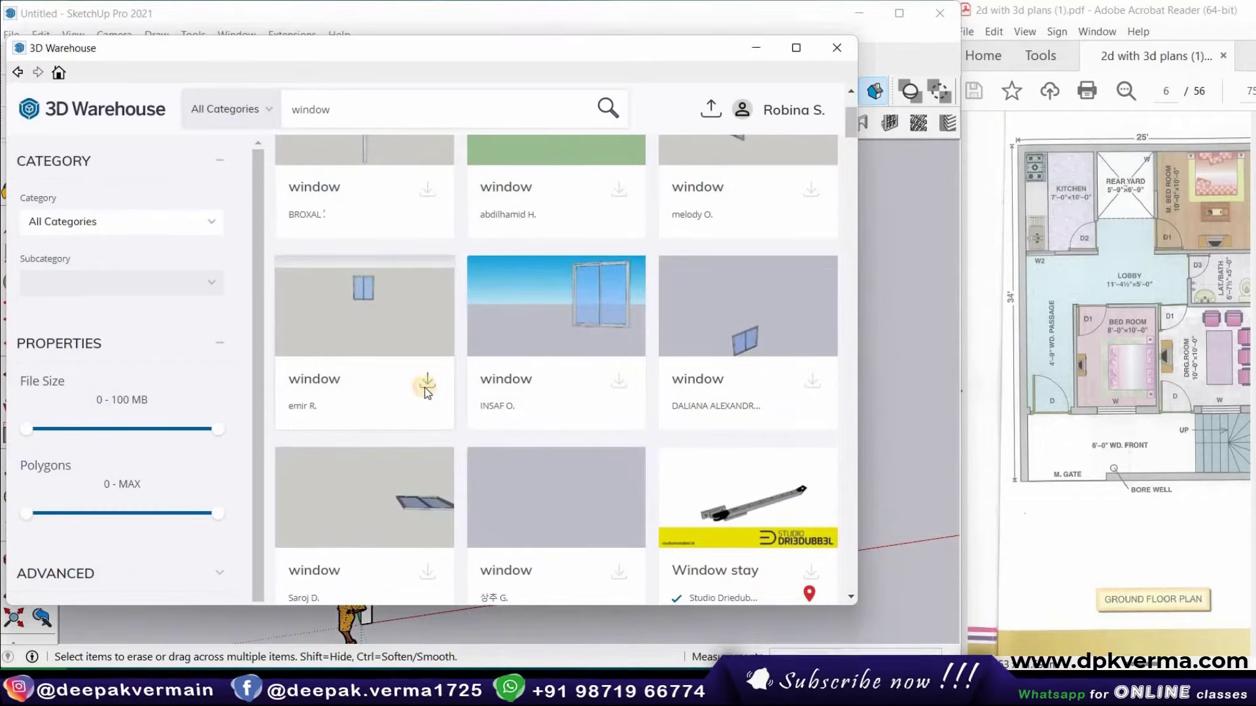
pyautogui.click(386, 370)
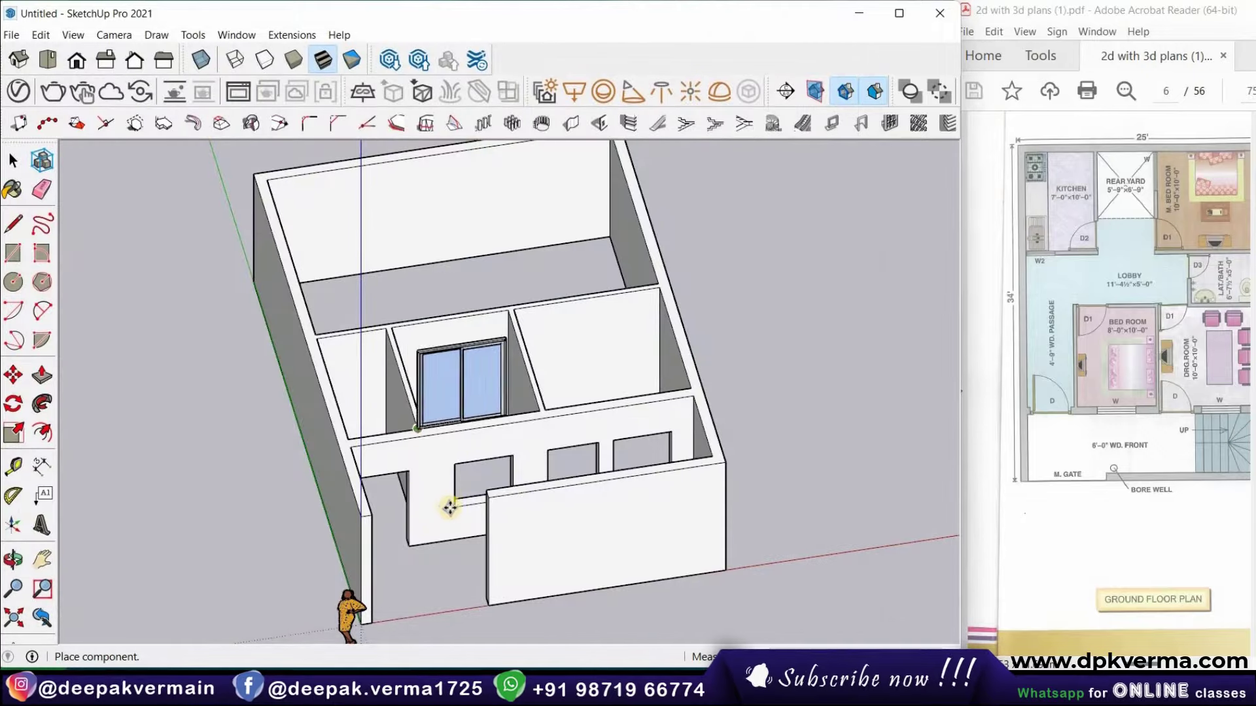
# Place the sliding window in its opening and lower its top edge with Scale under X-Ray
pyautogui.scroll(3, 458, 509)
pyautogui.scroll(2, 451, 503)
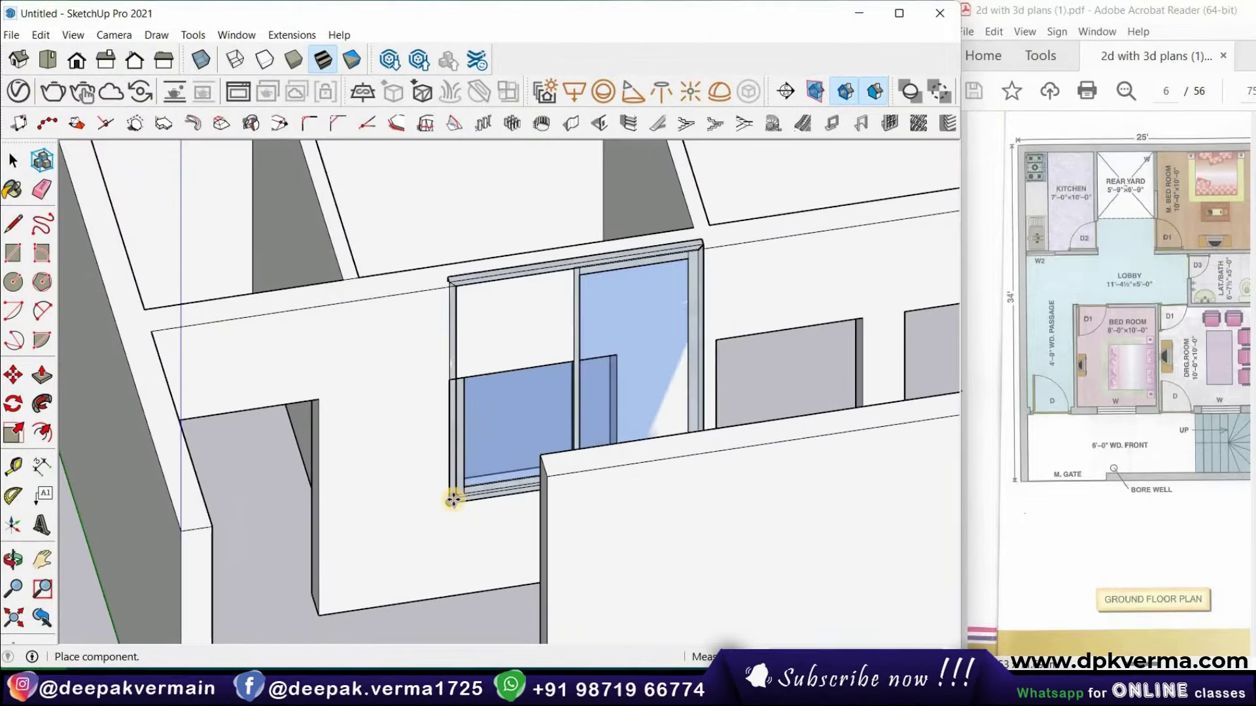
pyautogui.click(450, 503)
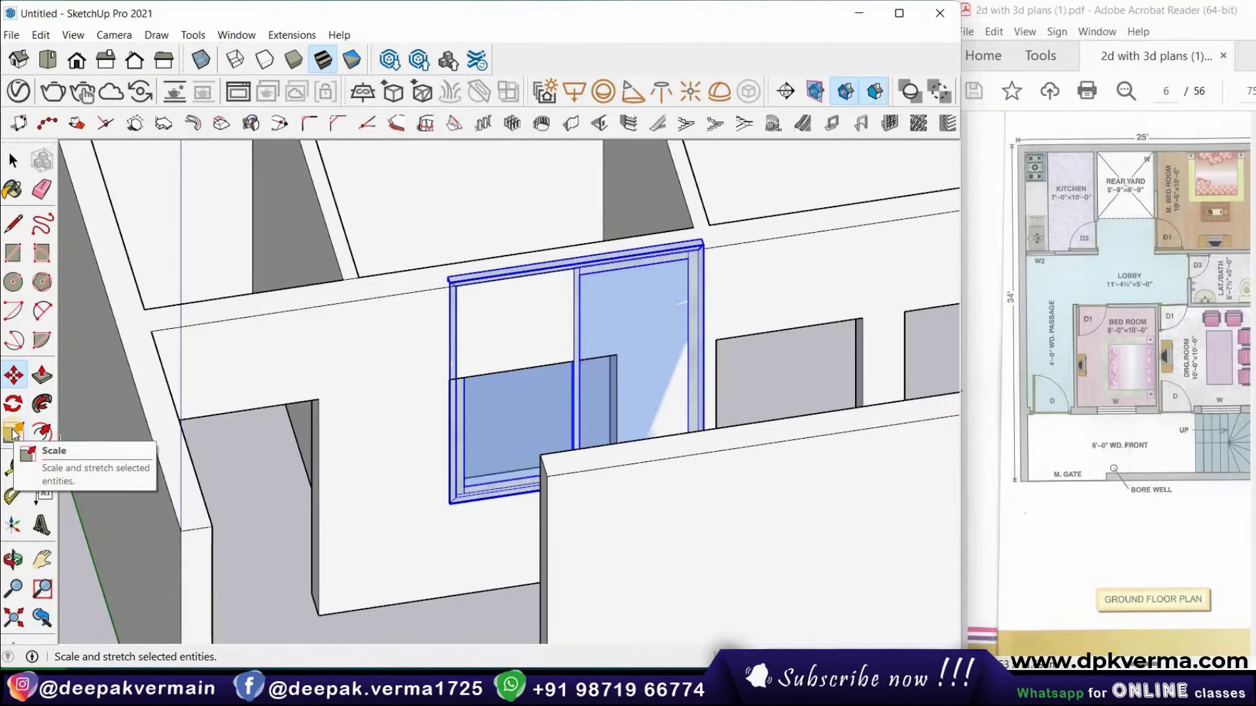
pyautogui.click(12, 432)
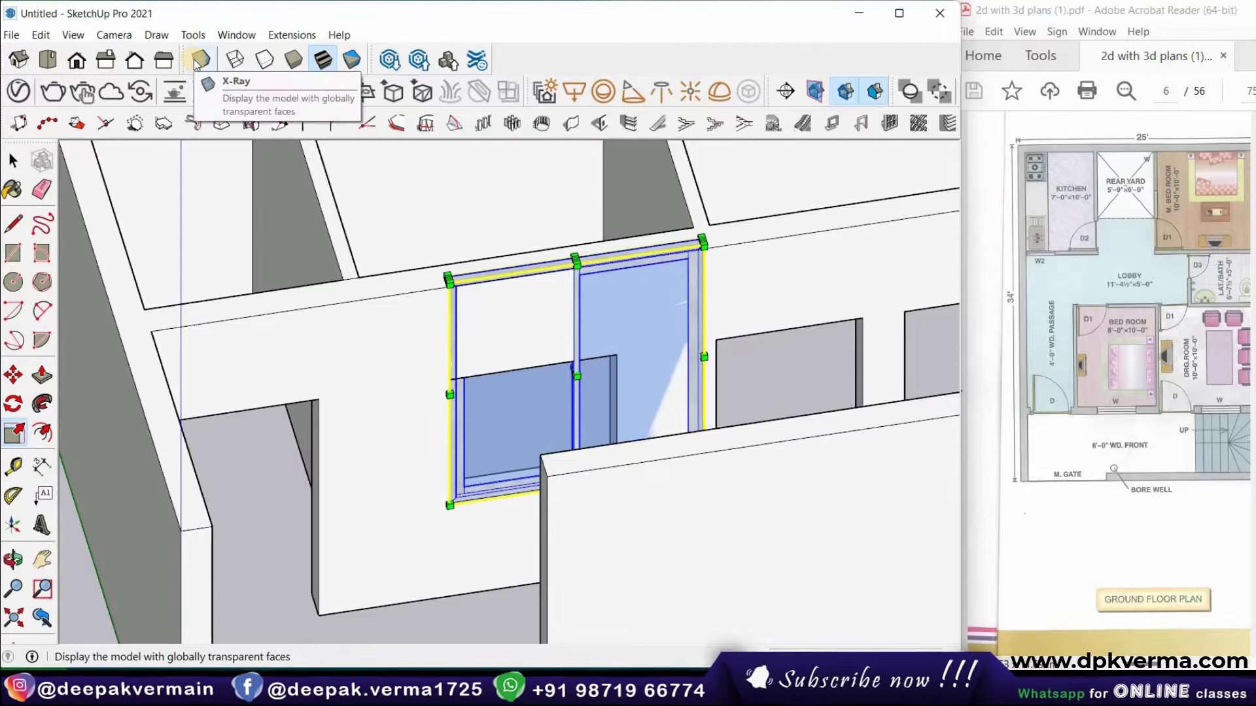
pyautogui.click(195, 64)
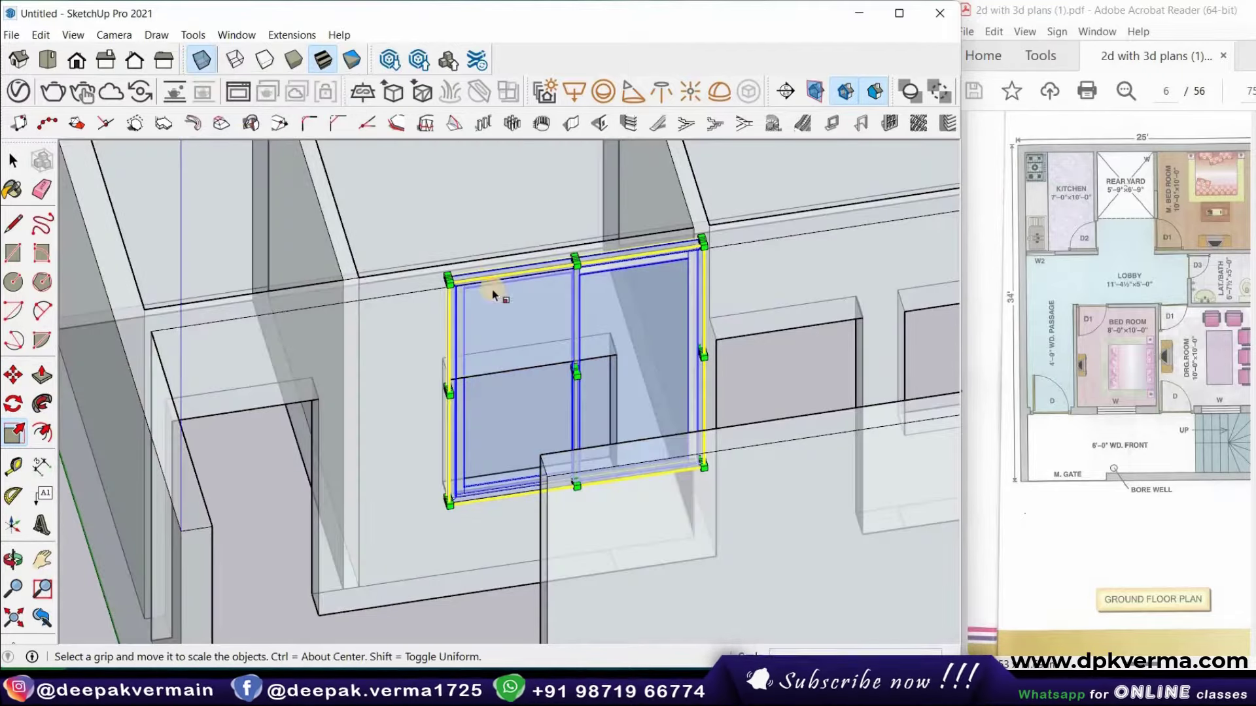
pyautogui.scroll(3, 577, 258)
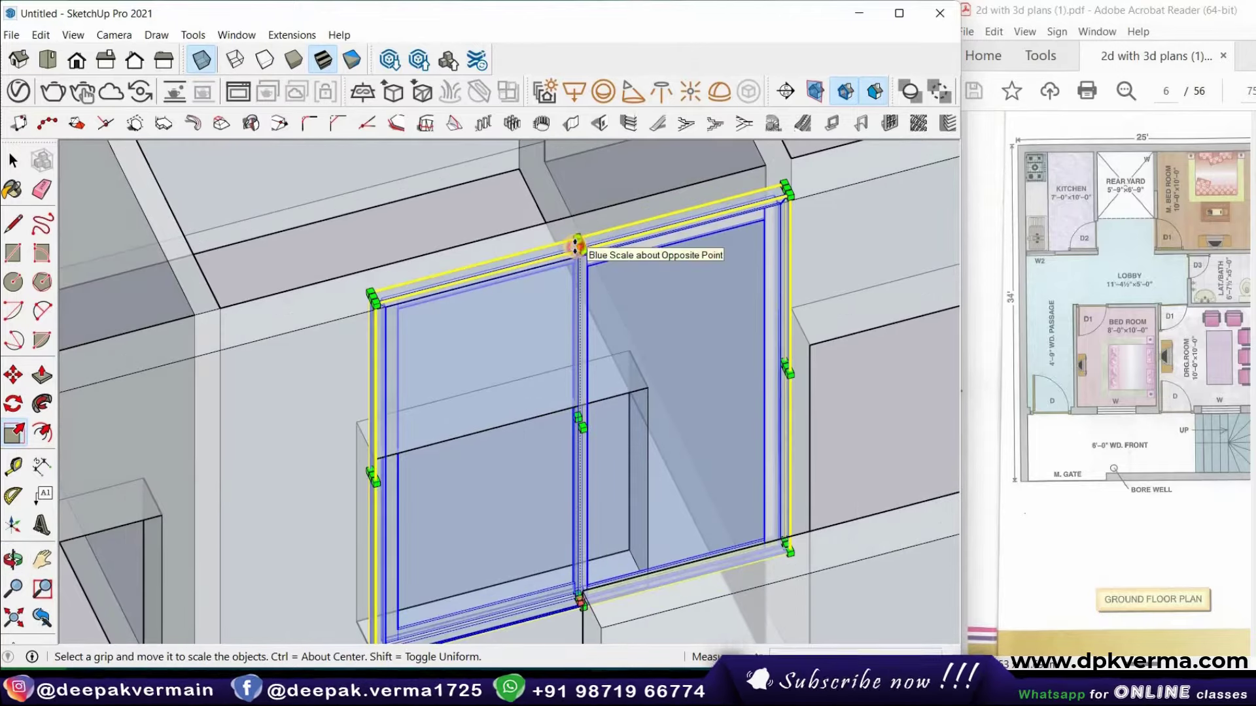
pyautogui.click(576, 246)
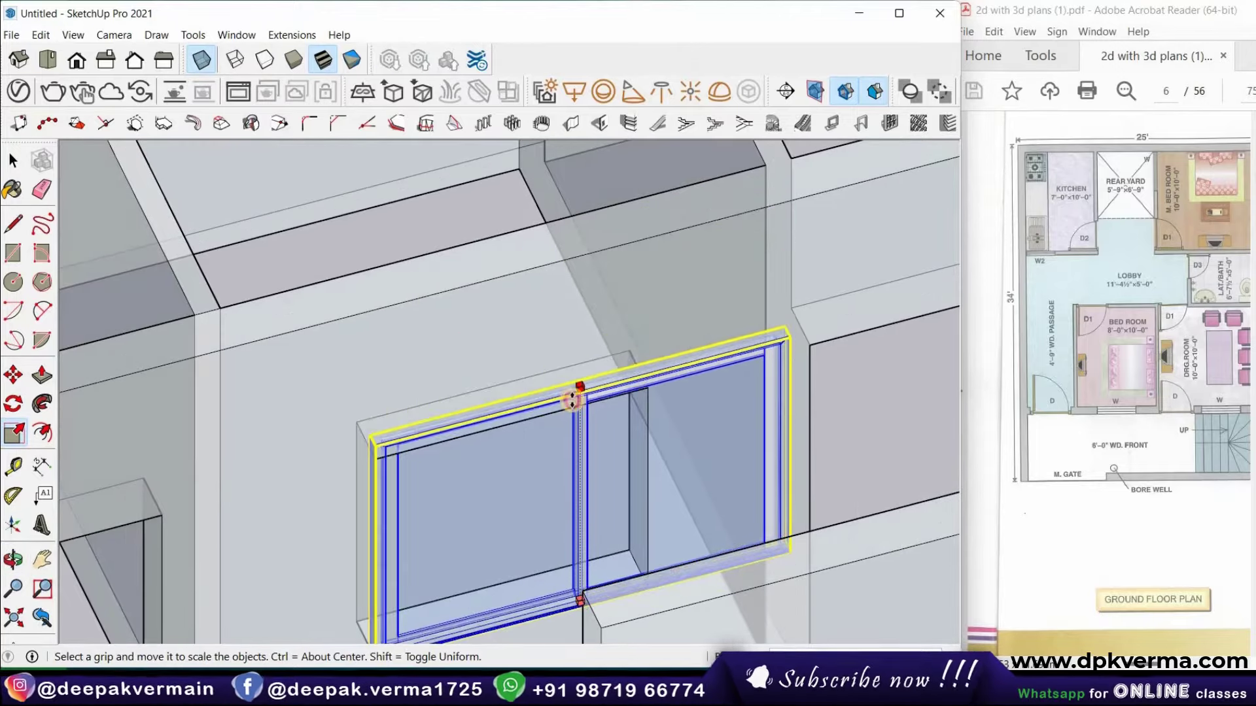
pyautogui.click(573, 406)
# Narrow the window from its side to match the opening width
pyautogui.moveTo(496, 377); pyautogui.dragTo(779, 466, button='middle')
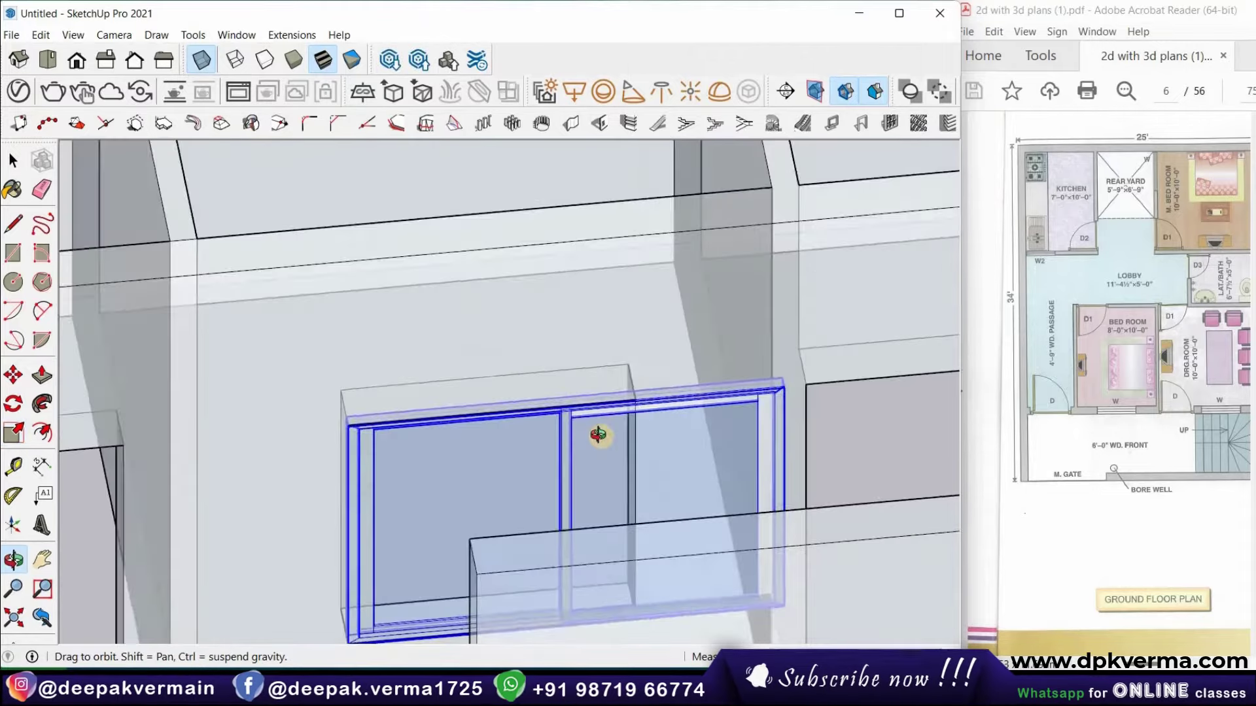
pyautogui.click(792, 458)
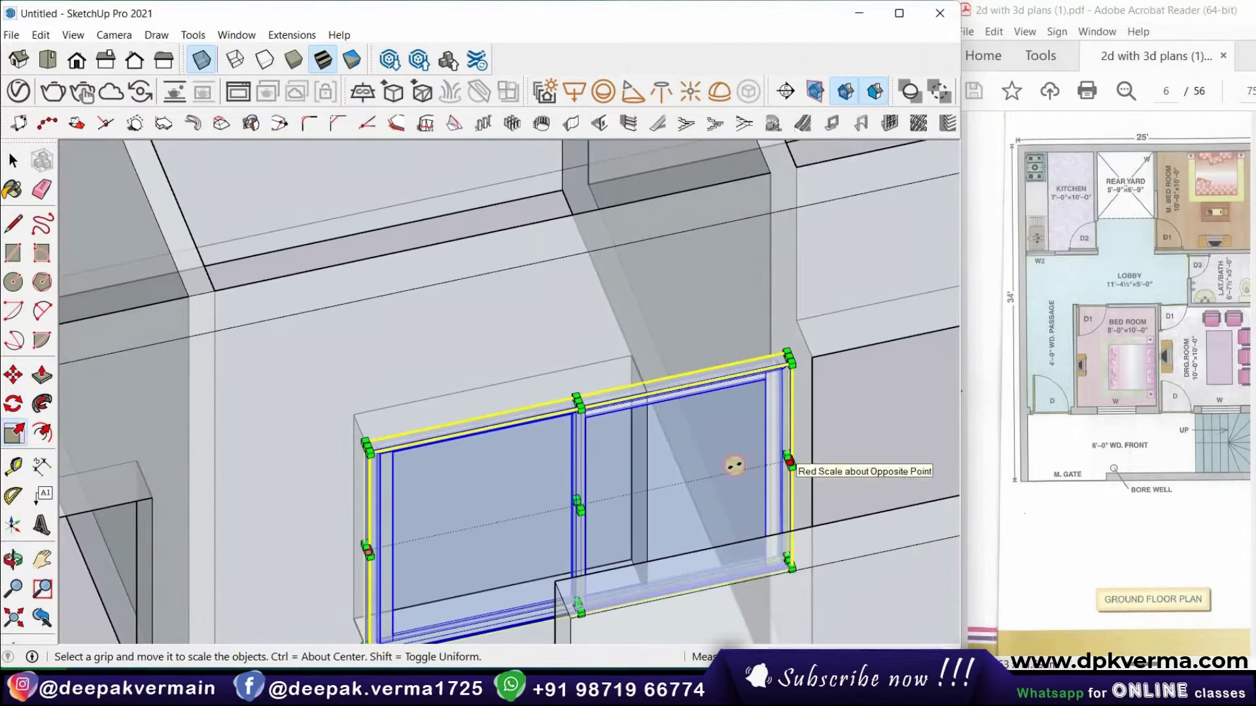
pyautogui.click(630, 456)
pyautogui.moveTo(631, 457); pyautogui.dragTo(347, 260, button='middle')
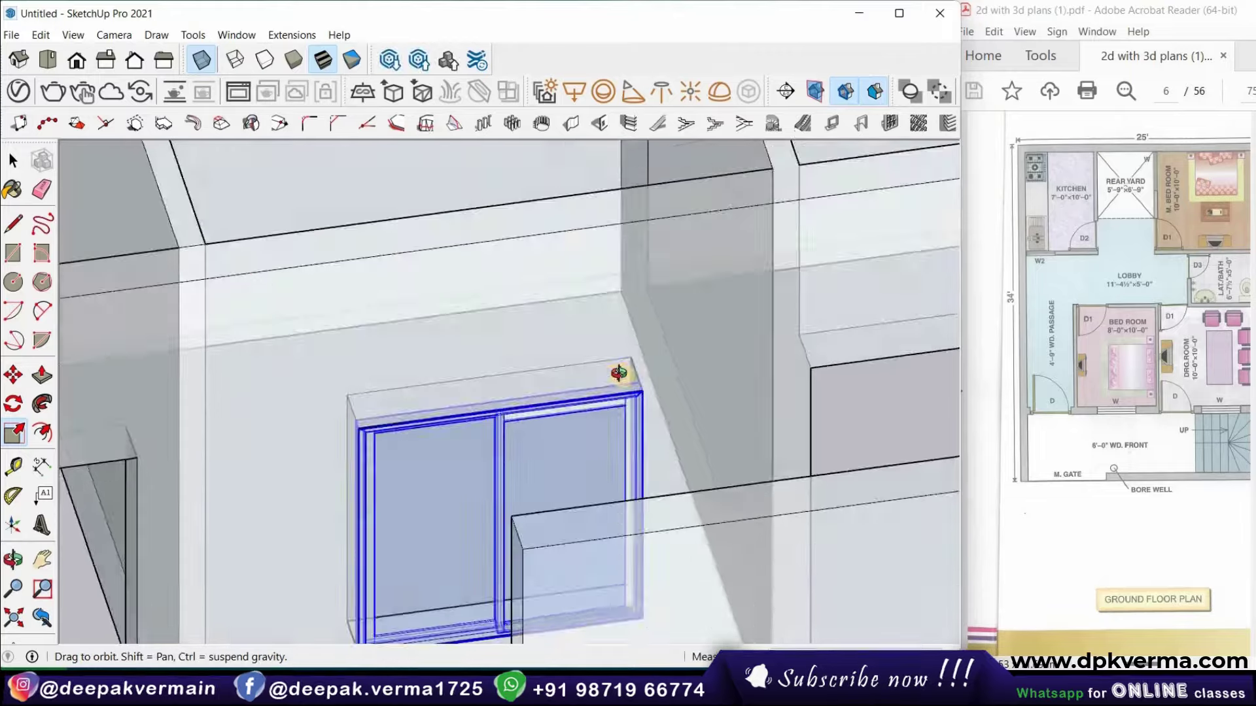
pyautogui.scroll(-3, 373, 288)
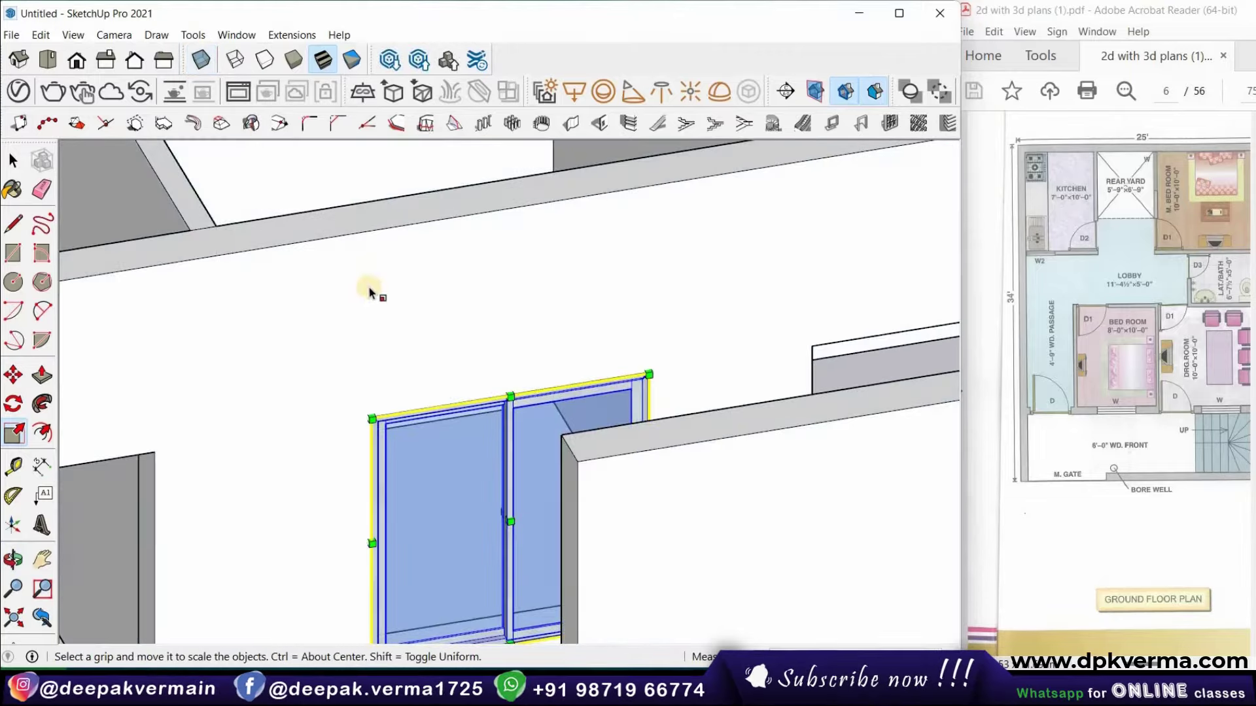
pyautogui.scroll(-3, 401, 268)
pyautogui.moveTo(401, 269)
pyautogui.mouseDown(button='middle')
pyautogui.moveTo(507, 326)
pyautogui.moveTo(398, 381)
pyautogui.moveTo(519, 384)
pyautogui.moveTo(687, 342)
pyautogui.moveTo(434, 336)
pyautogui.mouseUp(button='middle')
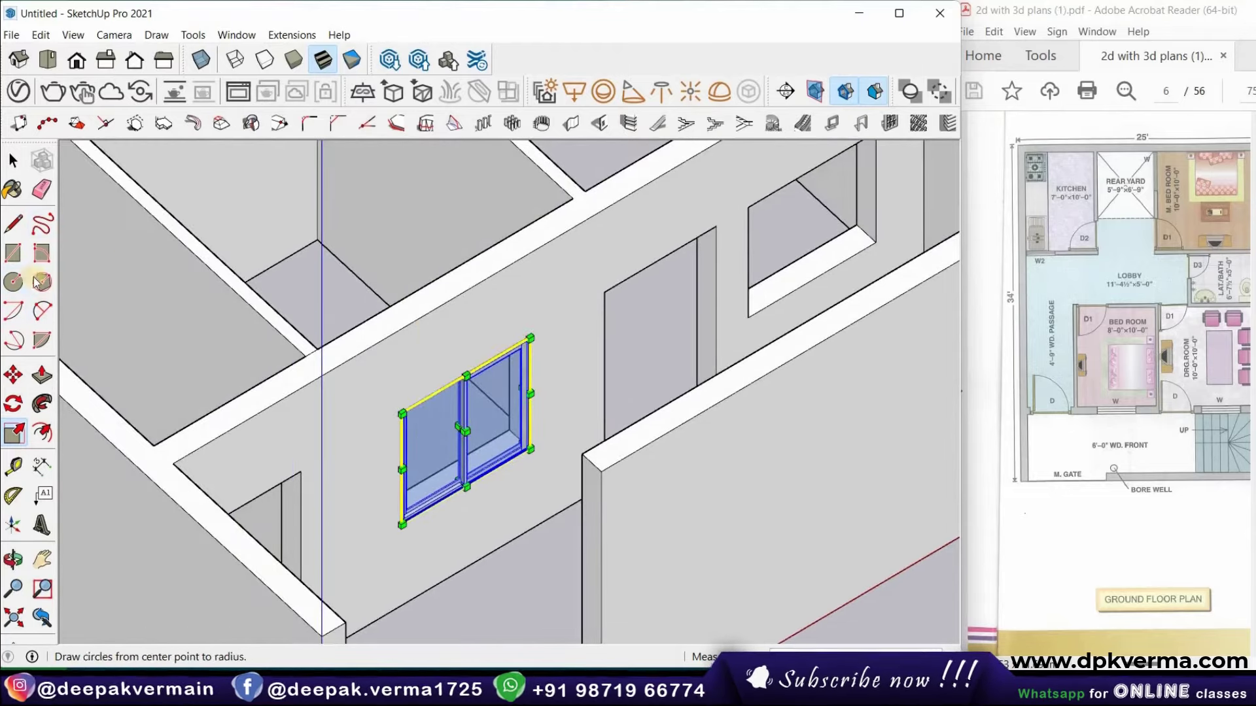
# Copy the window with Move+Ctrl into the second window opening
pyautogui.click(13, 378)
pyautogui.click(395, 510)
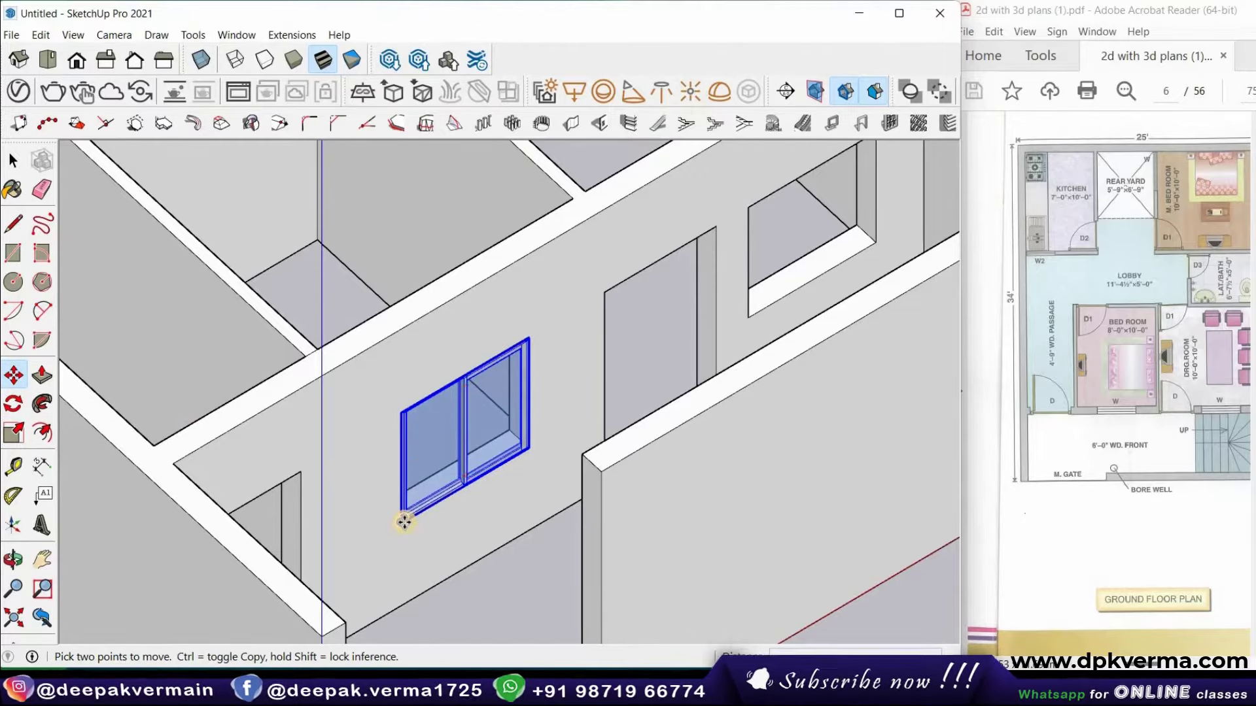
pyautogui.press('ctrl')
pyautogui.click(403, 518)
pyautogui.click(682, 366)
pyautogui.moveTo(682, 365); pyautogui.dragTo(523, 327, button='middle')
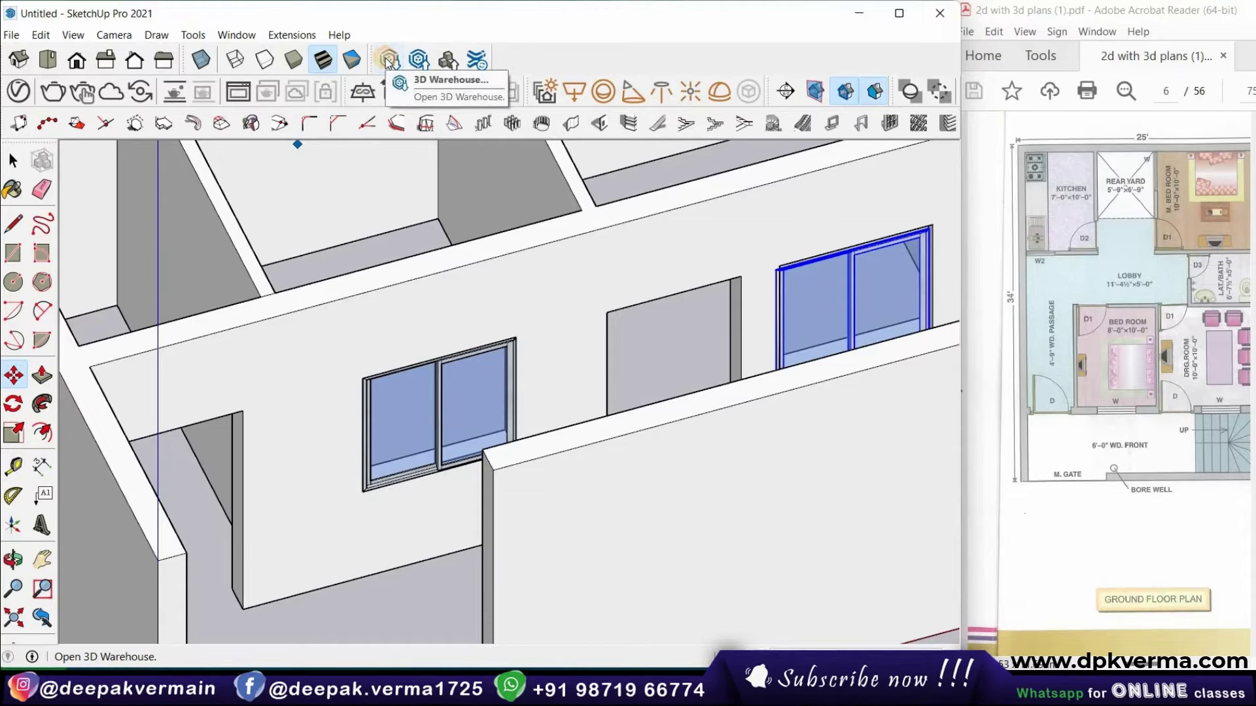
# Search 3D Warehouse for 'door' models
pyautogui.click(389, 62)
pyautogui.write('w')
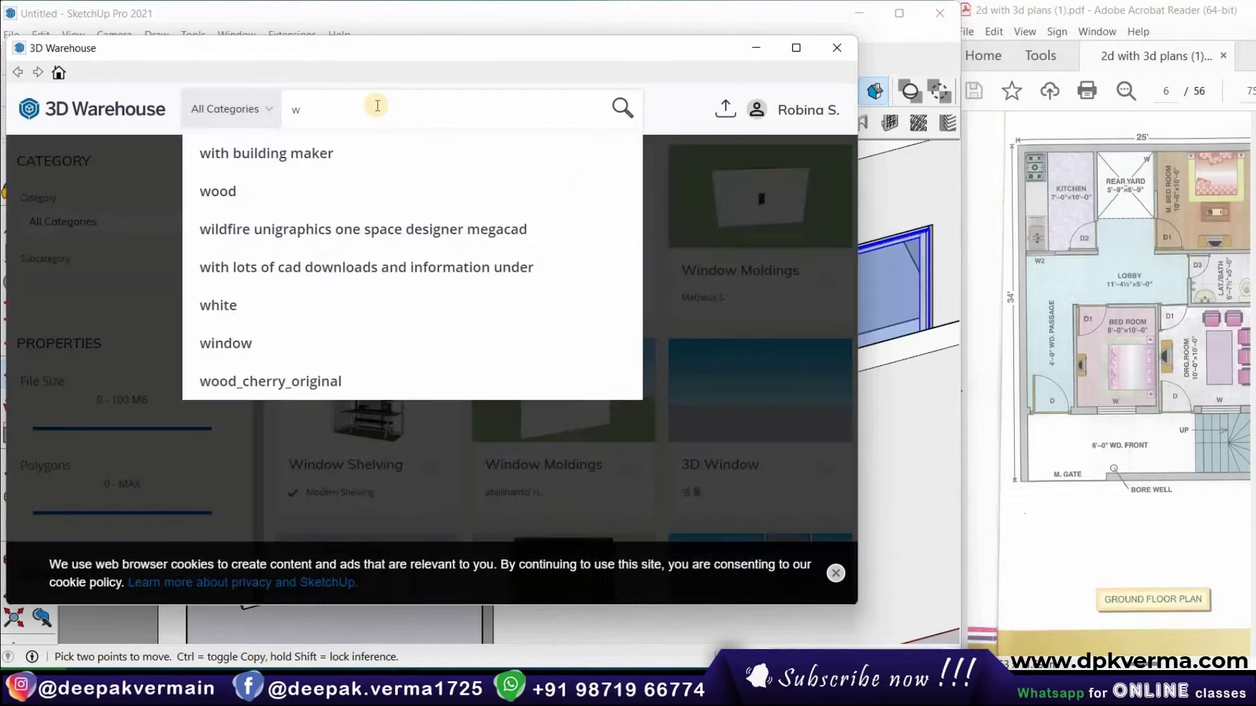
pyautogui.press('BackSpace')
pyautogui.write('door')
pyautogui.press('Return')
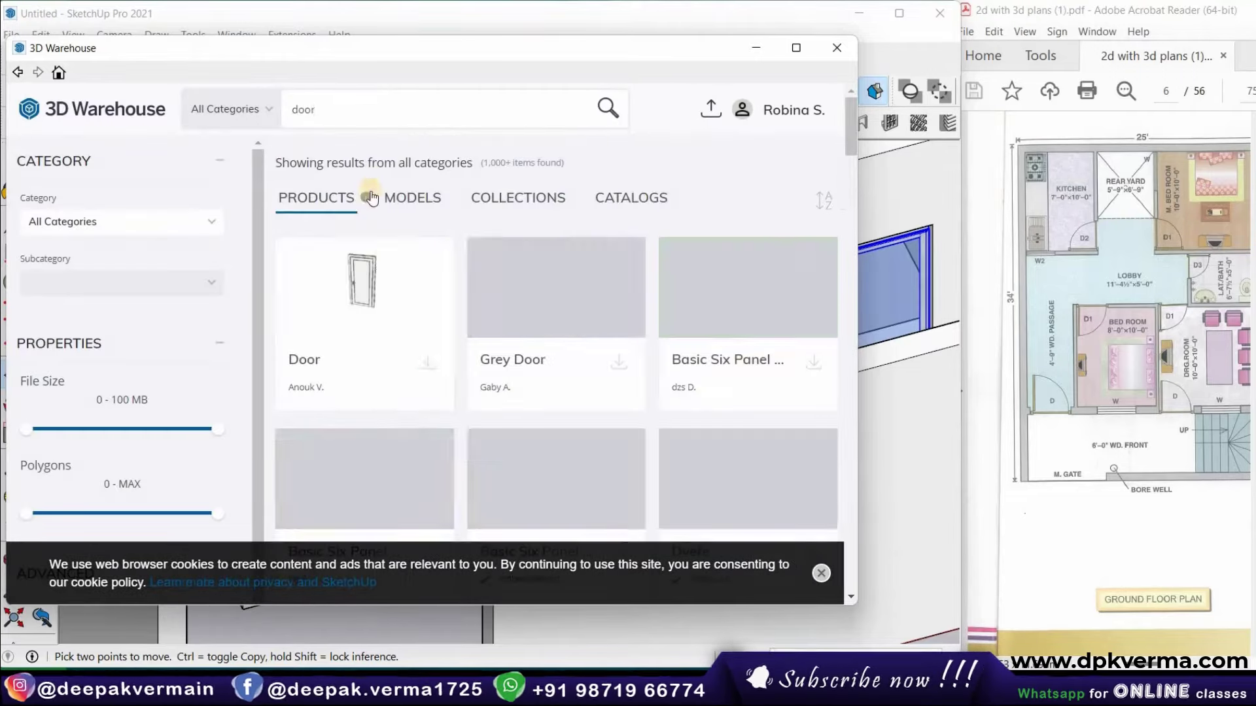
pyautogui.scroll(-2, 406, 273)
pyautogui.scroll(-1, 425, 327)
pyautogui.scroll(-5, 479, 428)
pyautogui.scroll(1, 478, 429)
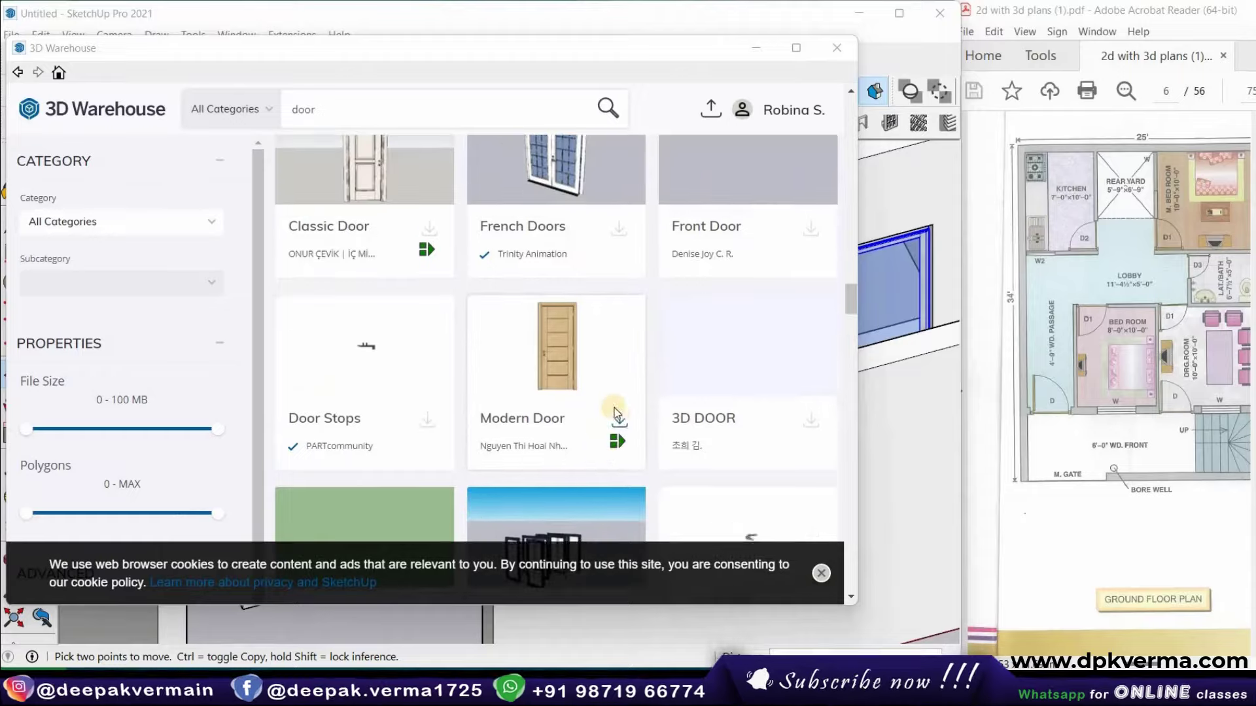
# Download the Modern Door and place it at the left doorway's bottom corner in Front view
pyautogui.click(427, 424)
pyautogui.click(410, 371)
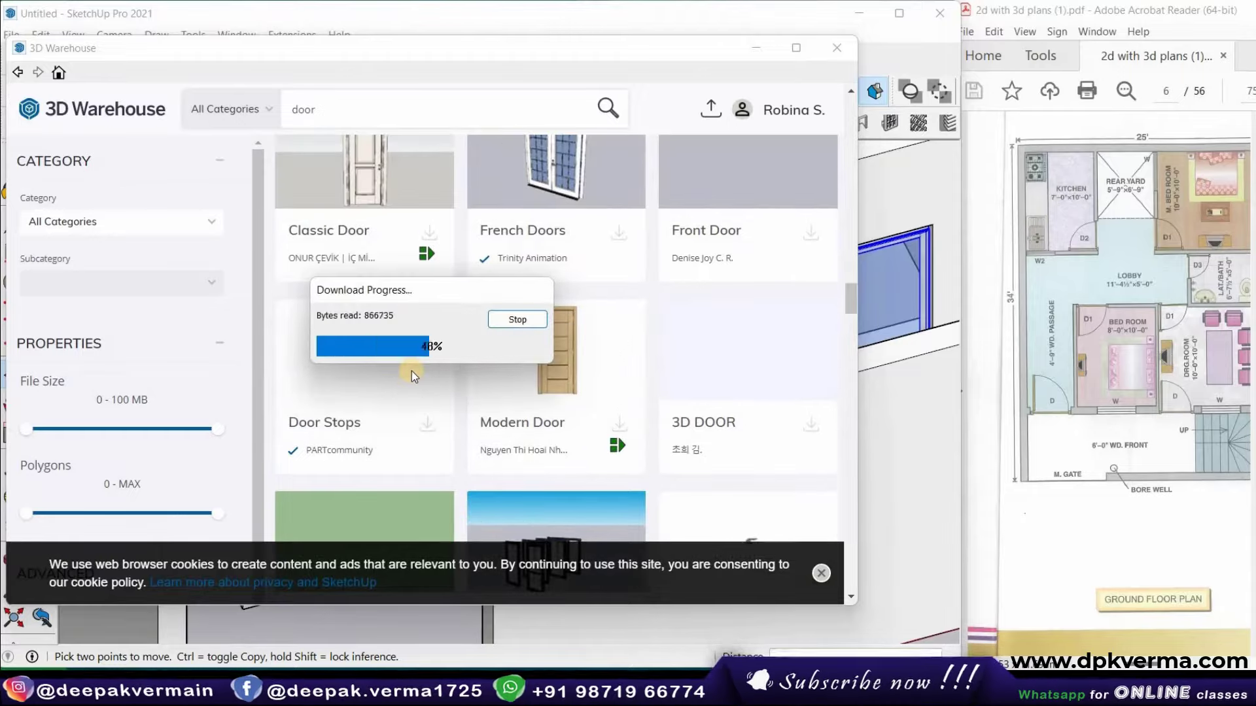
pyautogui.press('F4')
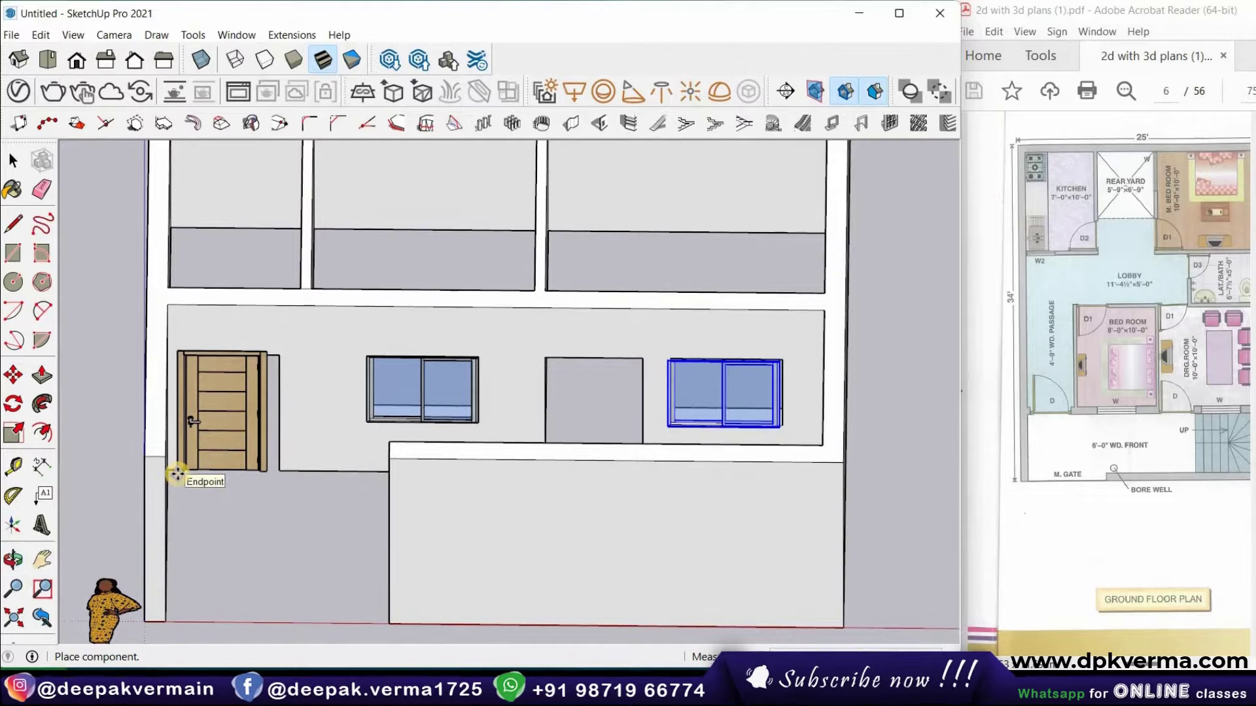
pyautogui.click(177, 474)
pyautogui.press('m')
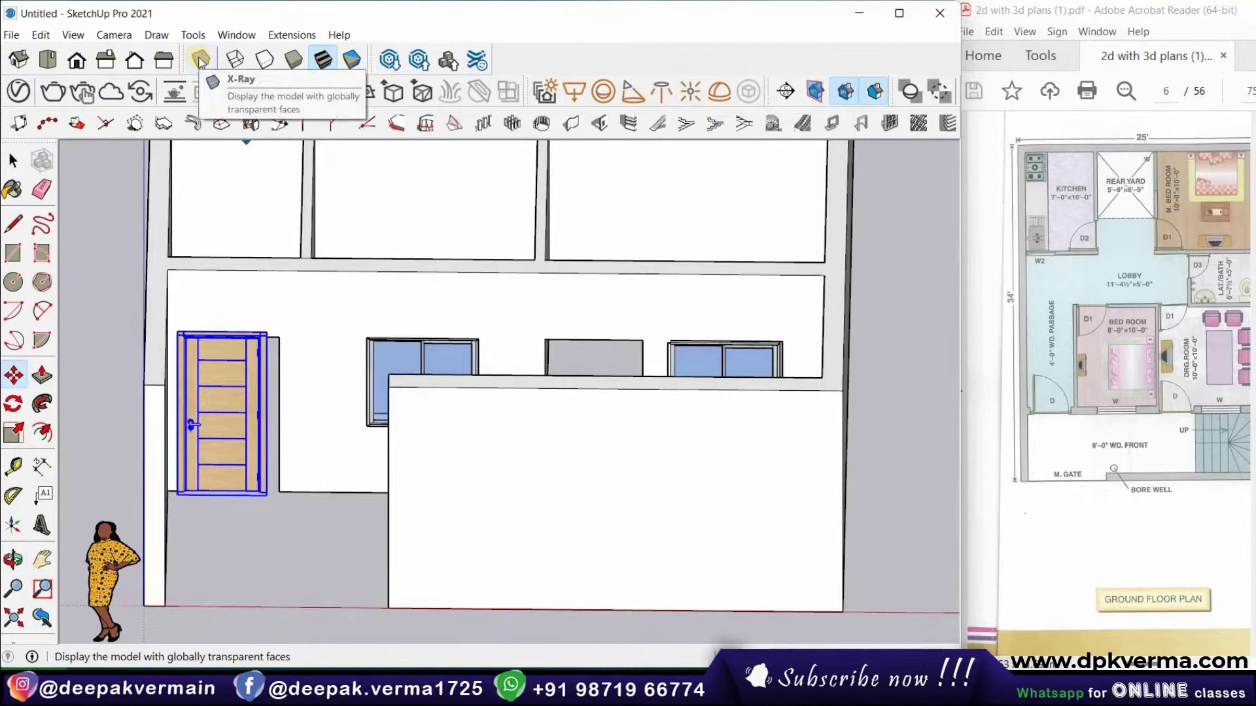
# Scale the Modern Door under X-Ray to fit the left doorway, then turn X-Ray off
pyautogui.click(200, 61)
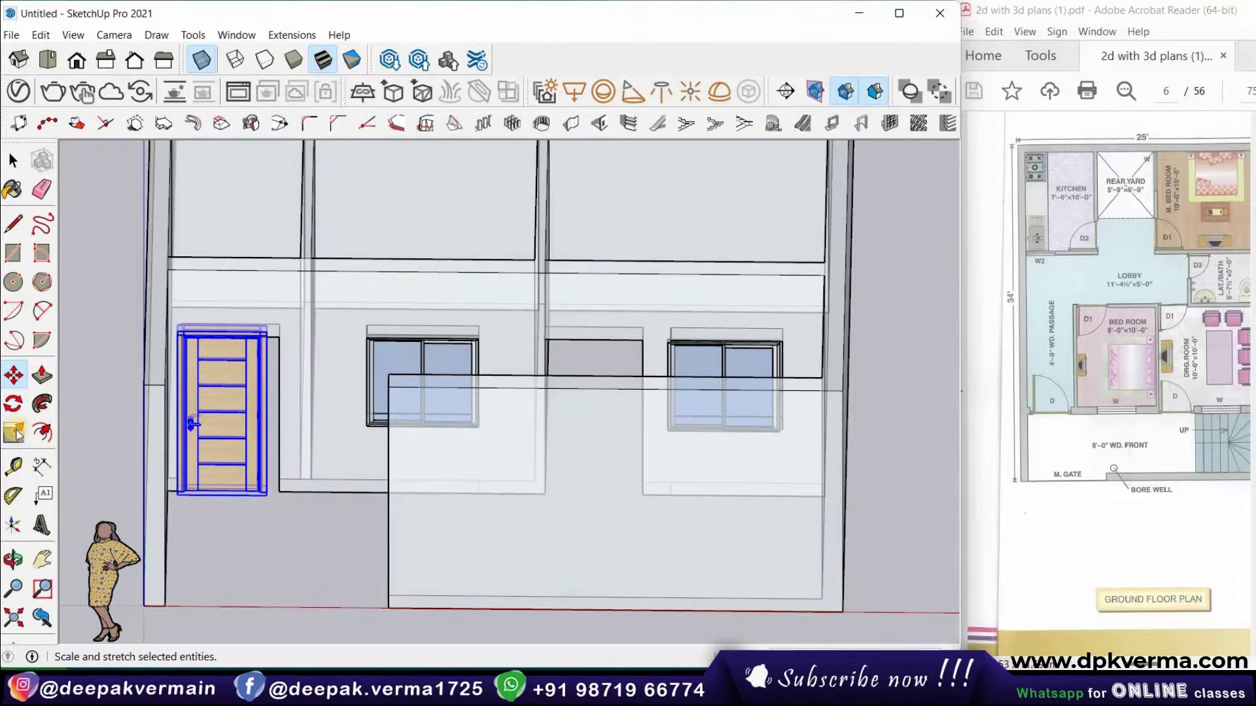
pyautogui.press('s')
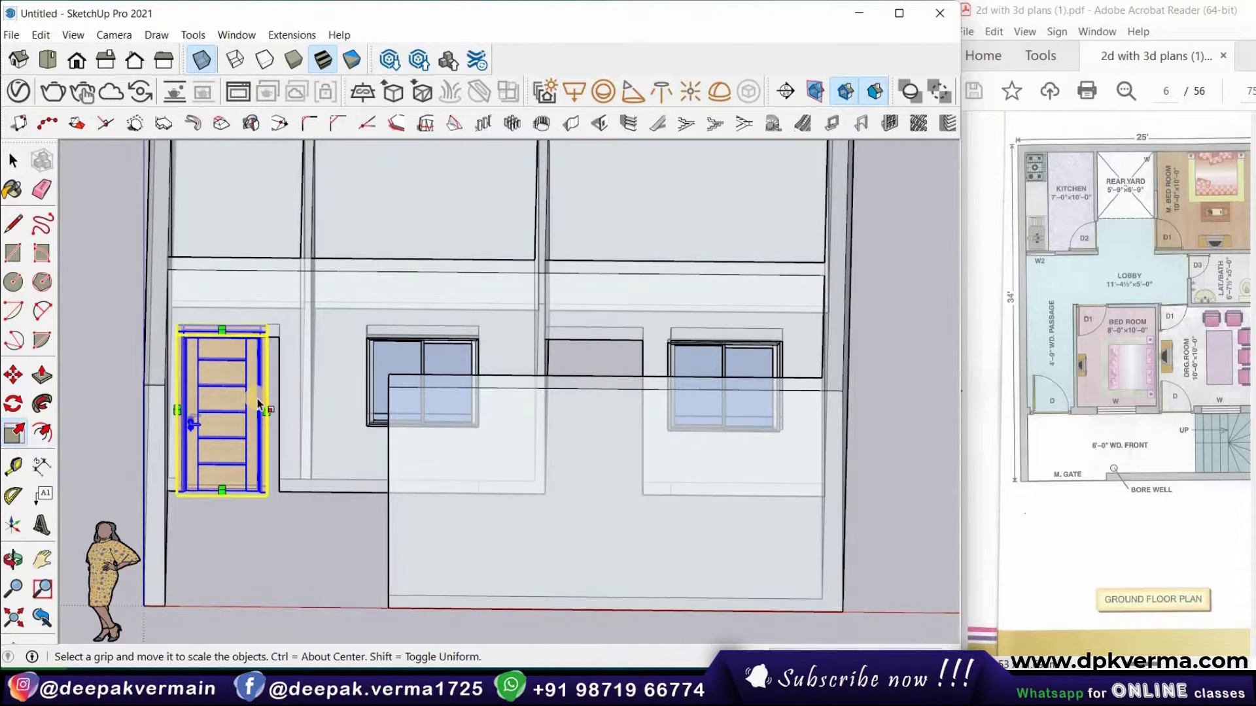
pyautogui.scroll(3, 261, 400)
pyautogui.scroll(2, 261, 401)
pyautogui.moveTo(220, 436); pyautogui.dragTo(268, 415, button='middle')
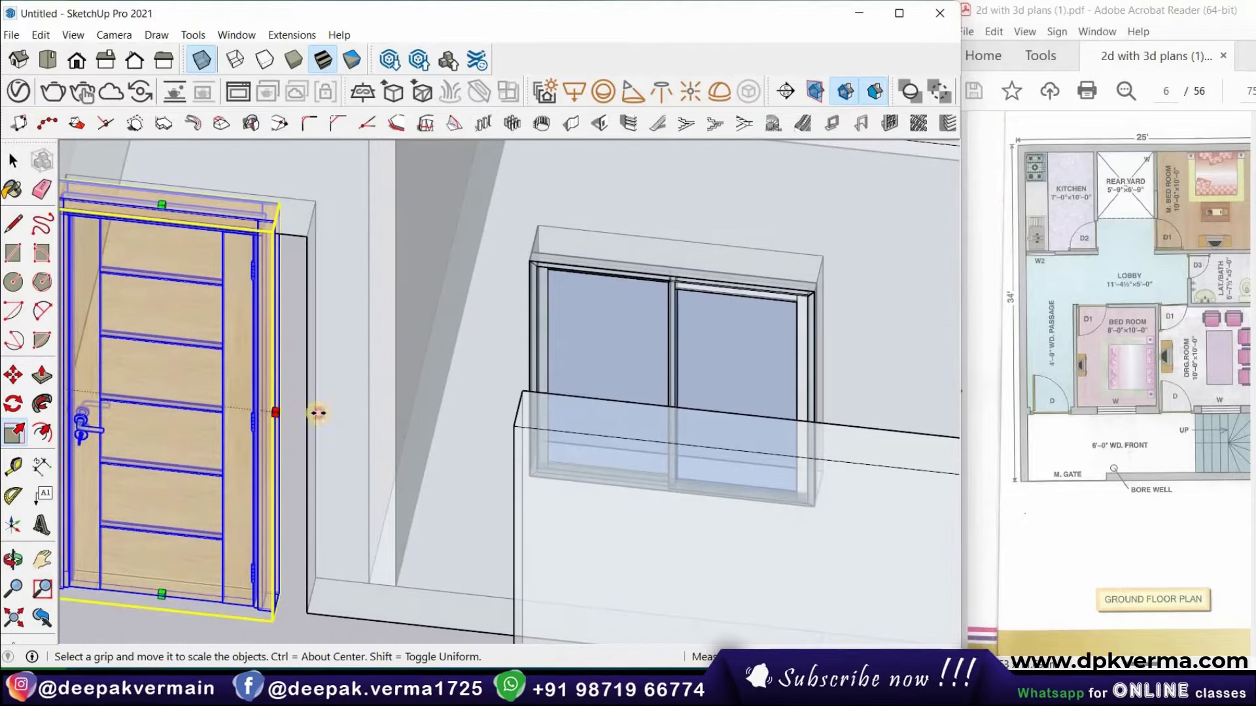
pyautogui.moveTo(205, 280)
pyautogui.mouseDown(button='middle')
pyautogui.moveTo(231, 235)
pyautogui.moveTo(201, 200)
pyautogui.moveTo(244, 168)
pyautogui.moveTo(191, 253)
pyautogui.mouseUp(button='middle')
pyautogui.press('x')
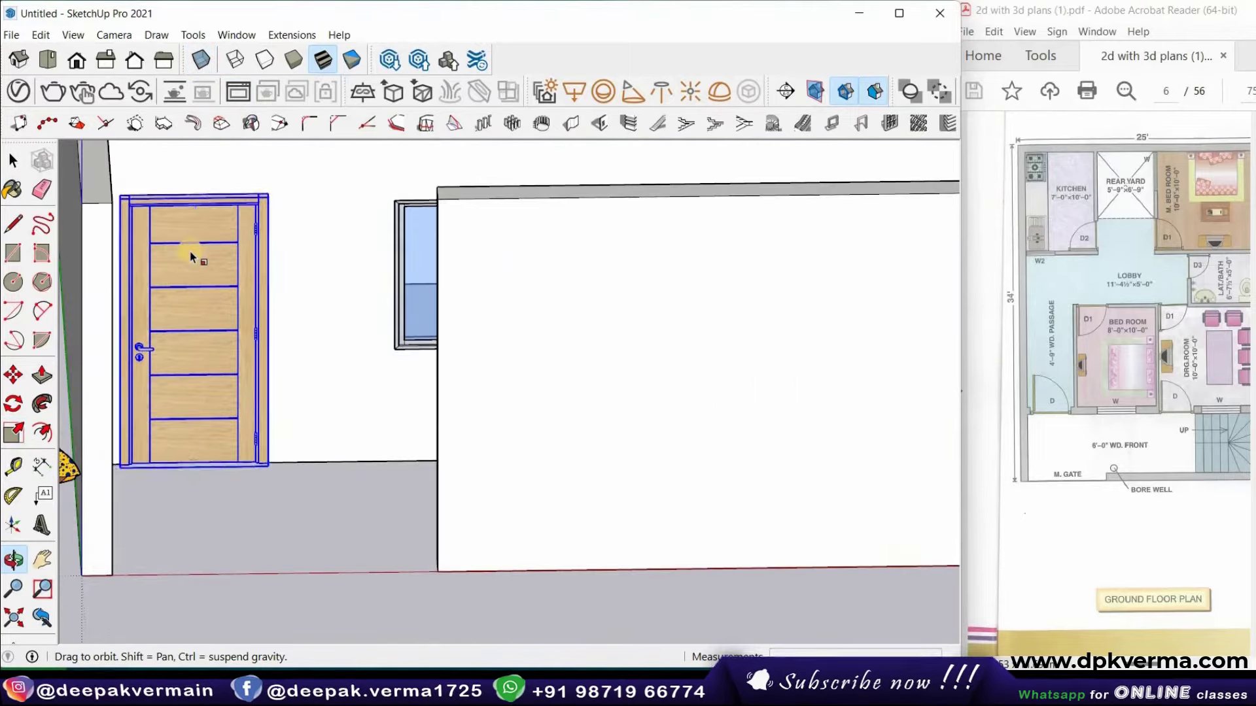
pyautogui.press('s')
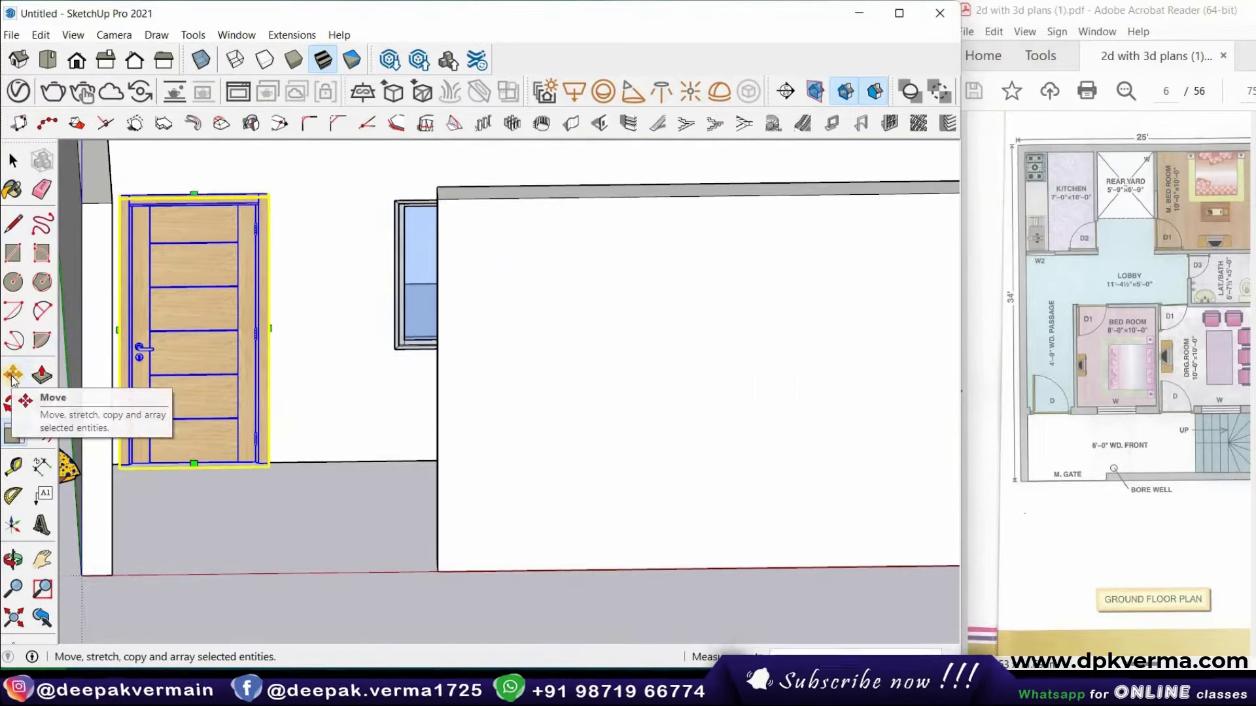
# Pick up the door by its bottom corner with Move+Ctrl to make a copy
pyautogui.click(14, 376)
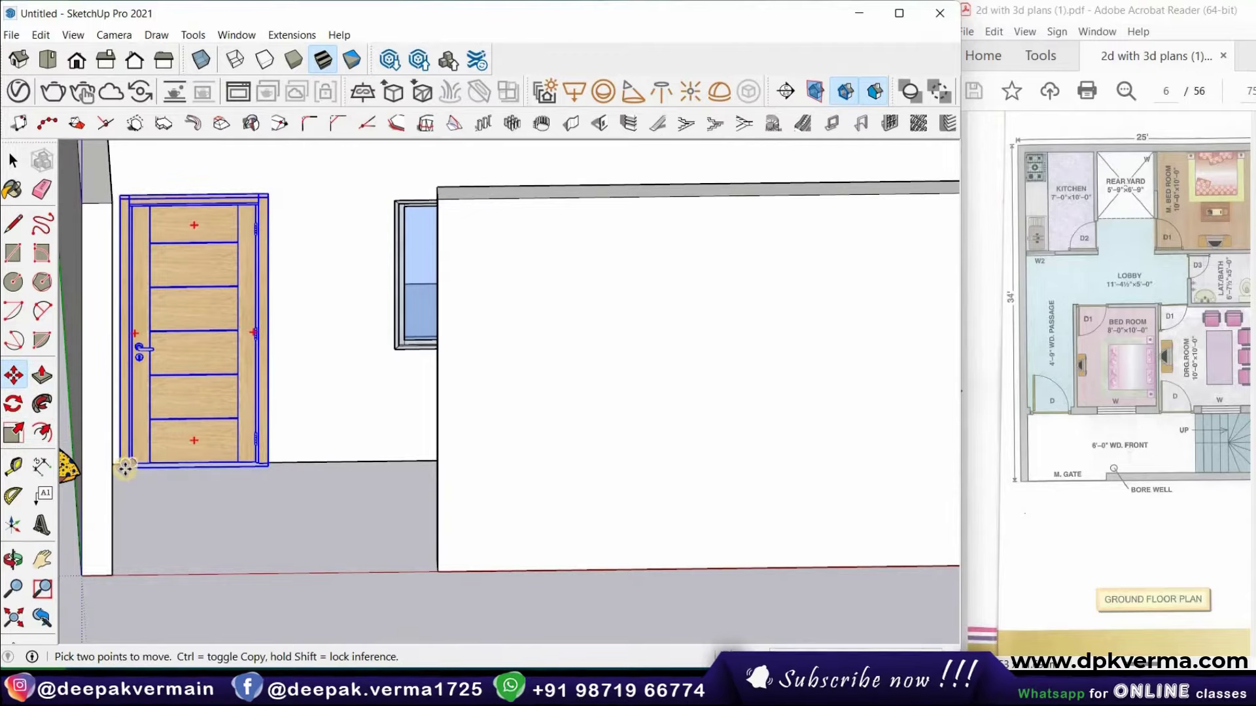
pyautogui.click(124, 468)
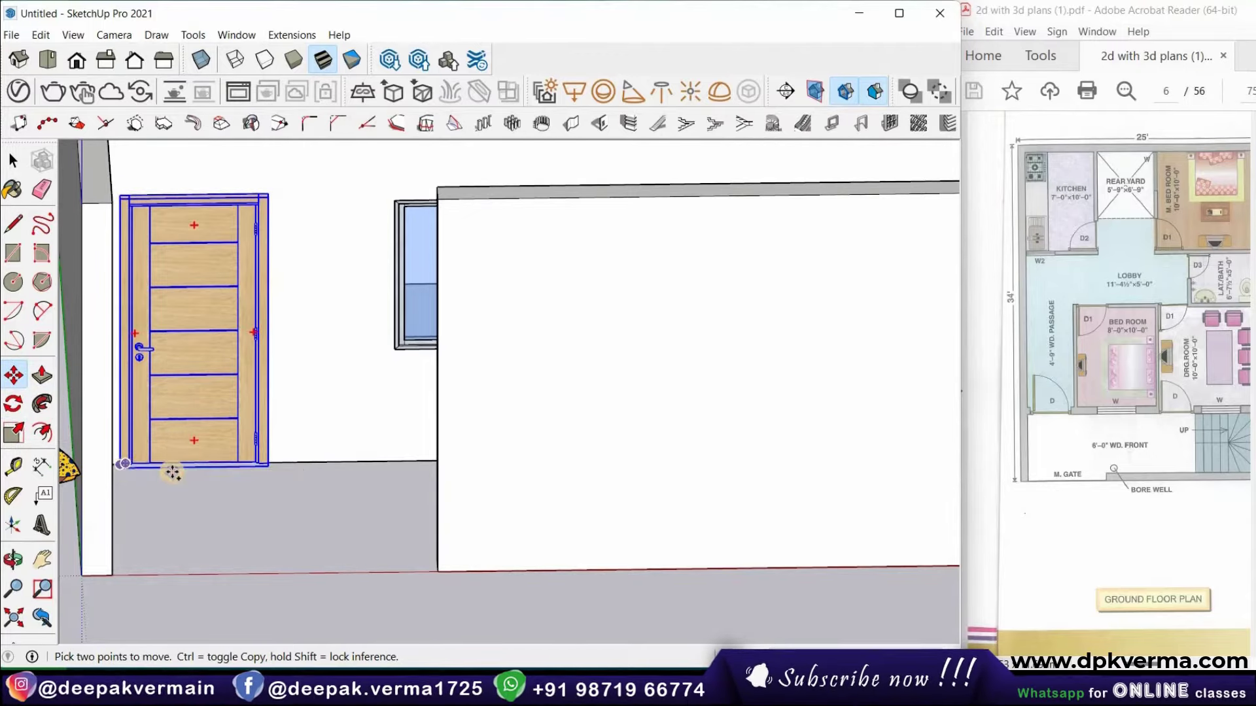
pyautogui.press('ctrl')
pyautogui.scroll(-2, 181, 480)
# Place the door copy in the inner-wall doorway between the two windows
pyautogui.click(181, 480)
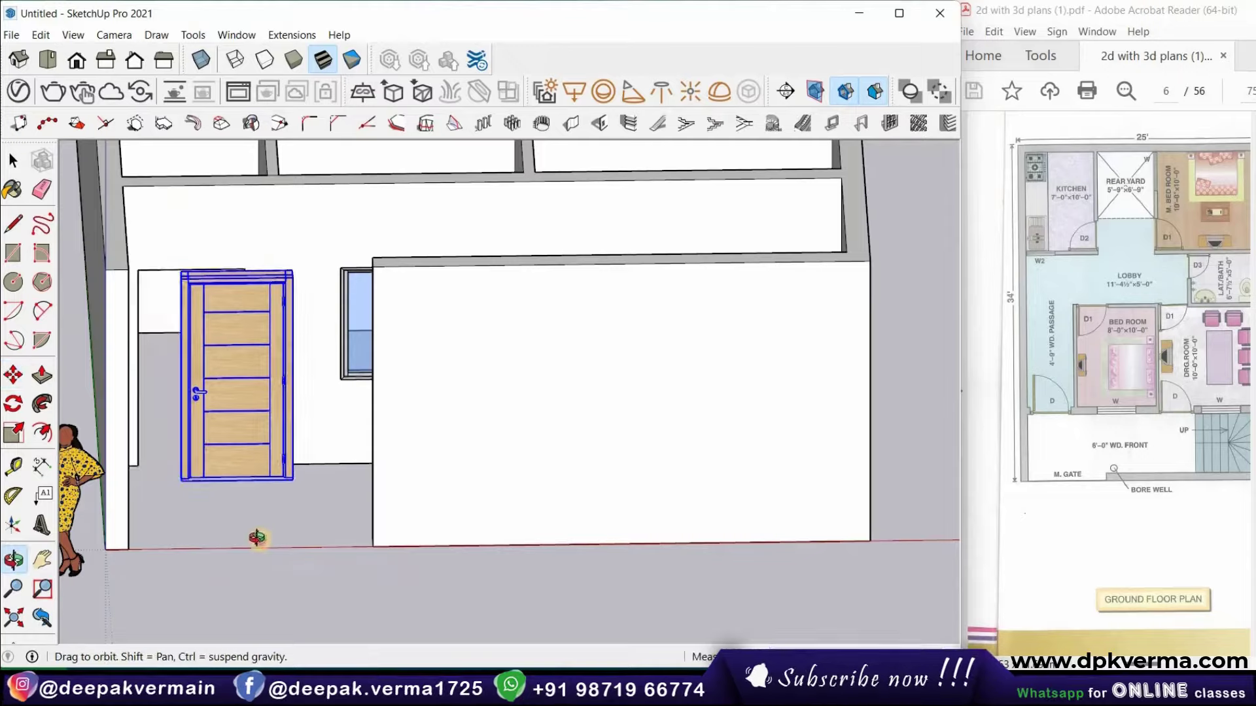
pyautogui.moveTo(258, 535); pyautogui.dragTo(288, 519, button='middle')
pyautogui.click(340, 502)
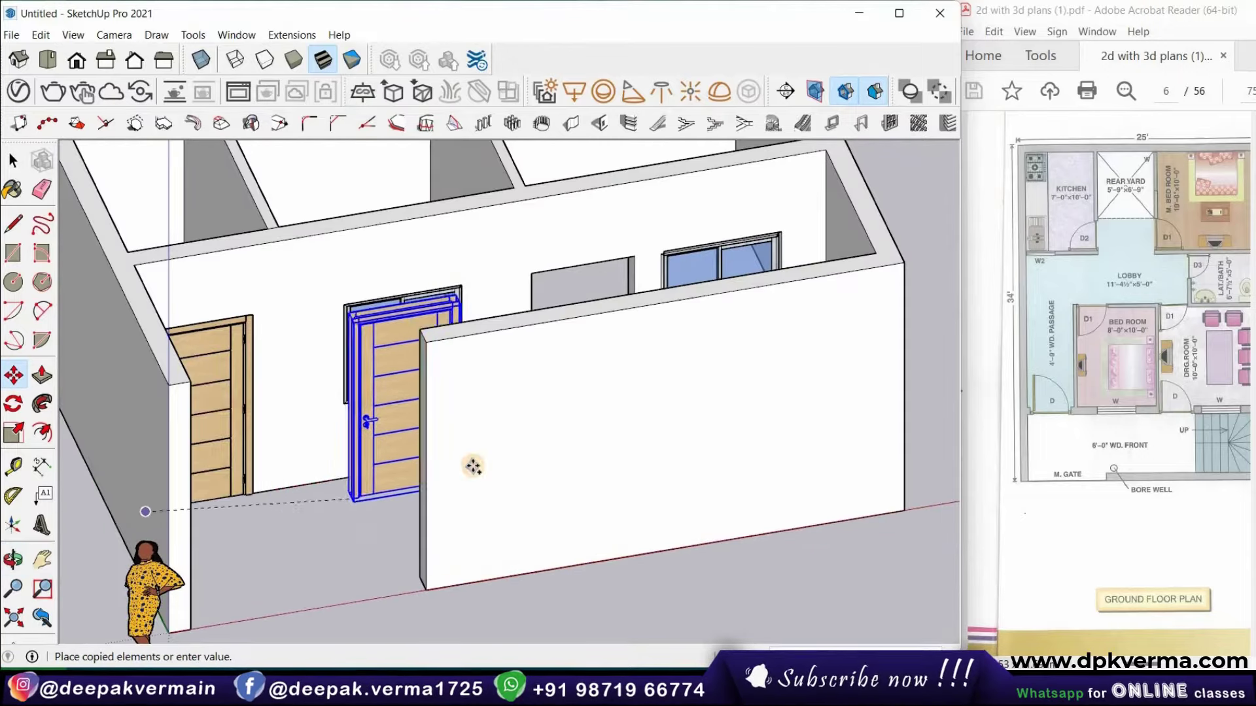
pyautogui.moveTo(490, 499)
pyautogui.mouseDown(button='middle')
pyautogui.moveTo(545, 436)
pyautogui.moveTo(513, 388)
pyautogui.mouseUp(button='middle')
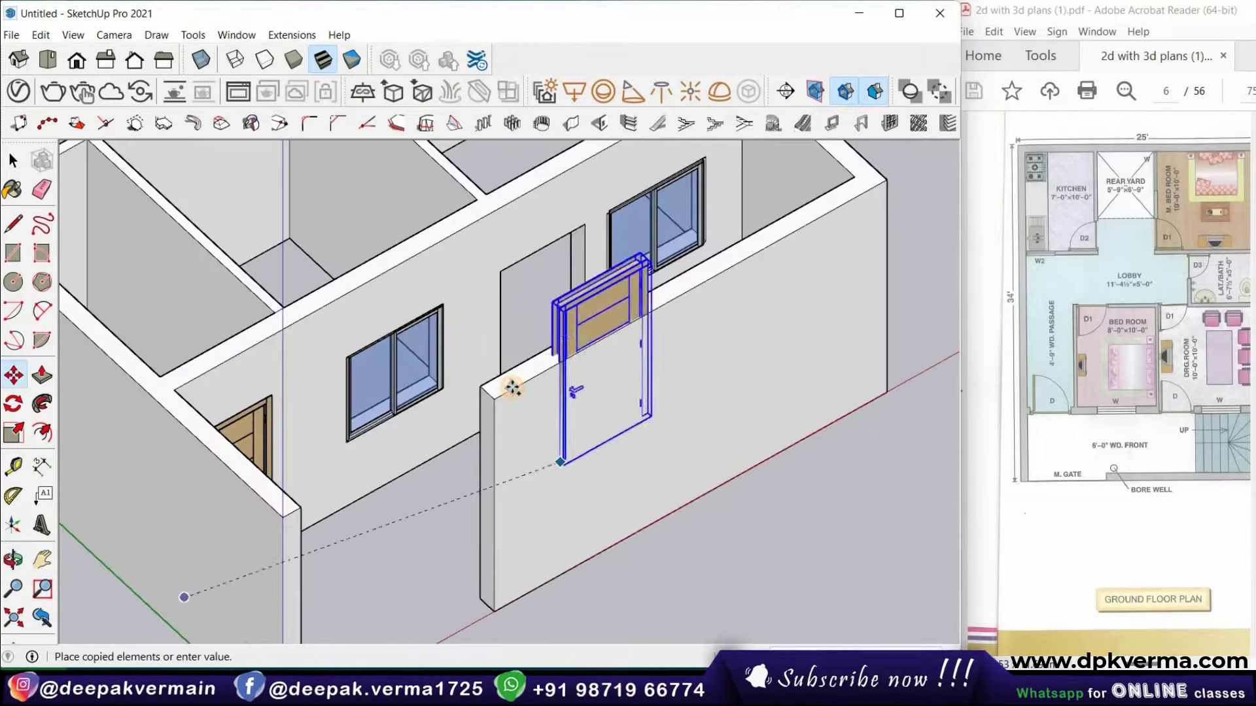
pyautogui.moveTo(530, 489)
pyautogui.mouseDown(button='middle')
pyautogui.moveTo(495, 366)
pyautogui.moveTo(396, 341)
pyautogui.mouseUp(button='middle')
pyautogui.click(501, 368)
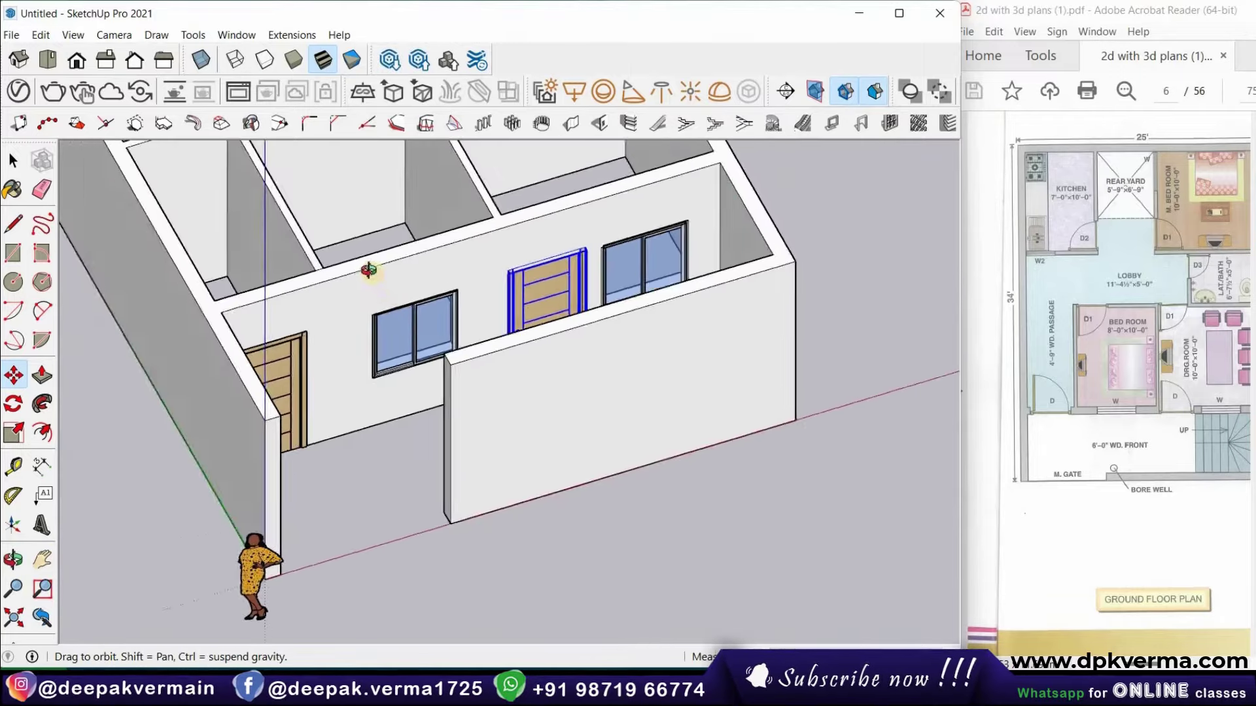
# Erase the scale person figure from the model
pyautogui.scroll(-5, 396, 341)
pyautogui.moveTo(359, 288); pyautogui.dragTo(359, 330, button='middle')
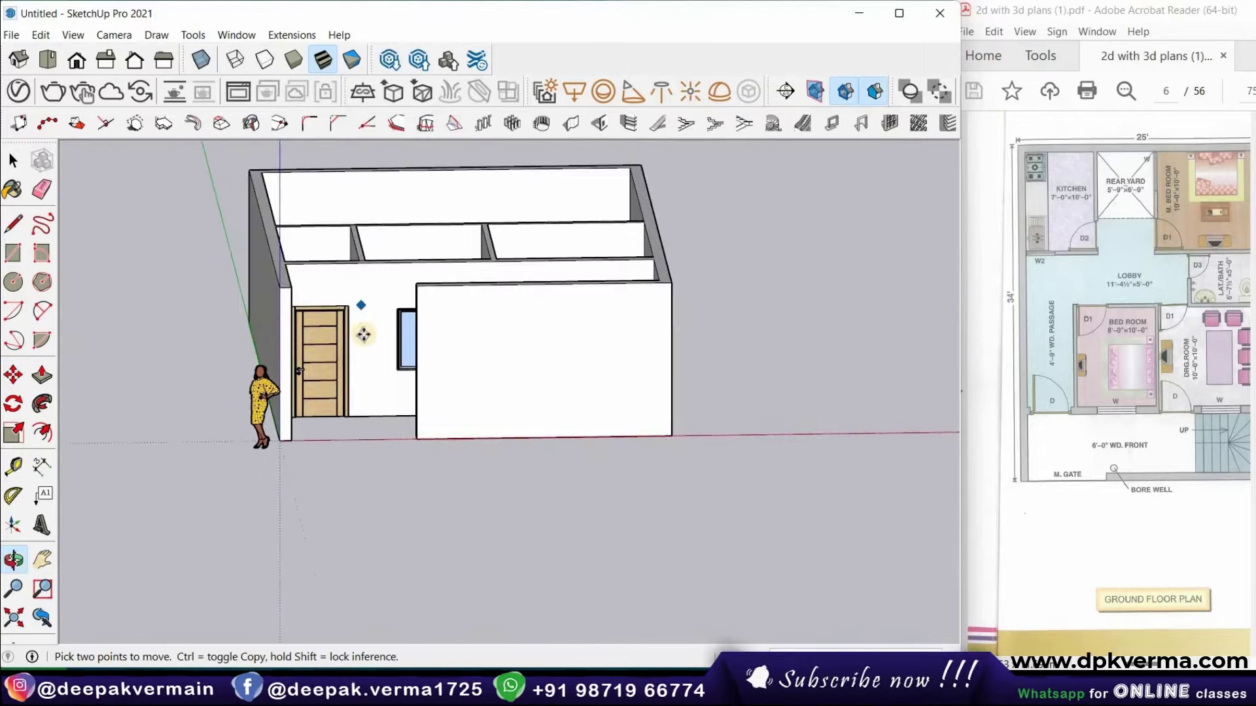
pyautogui.scroll(2, 389, 454)
pyautogui.moveTo(389, 454); pyautogui.dragTo(366, 471, button='middle')
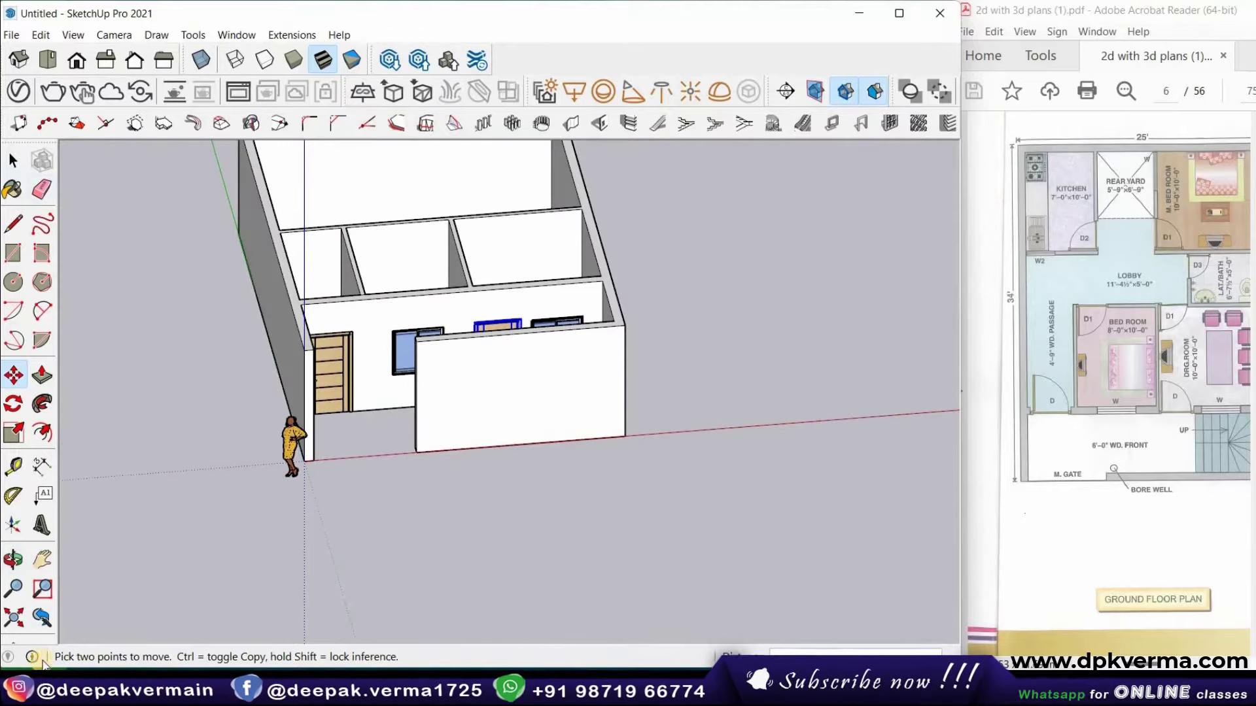
pyautogui.press('e')
pyautogui.moveTo(293, 445); pyautogui.dragTo(237, 351)
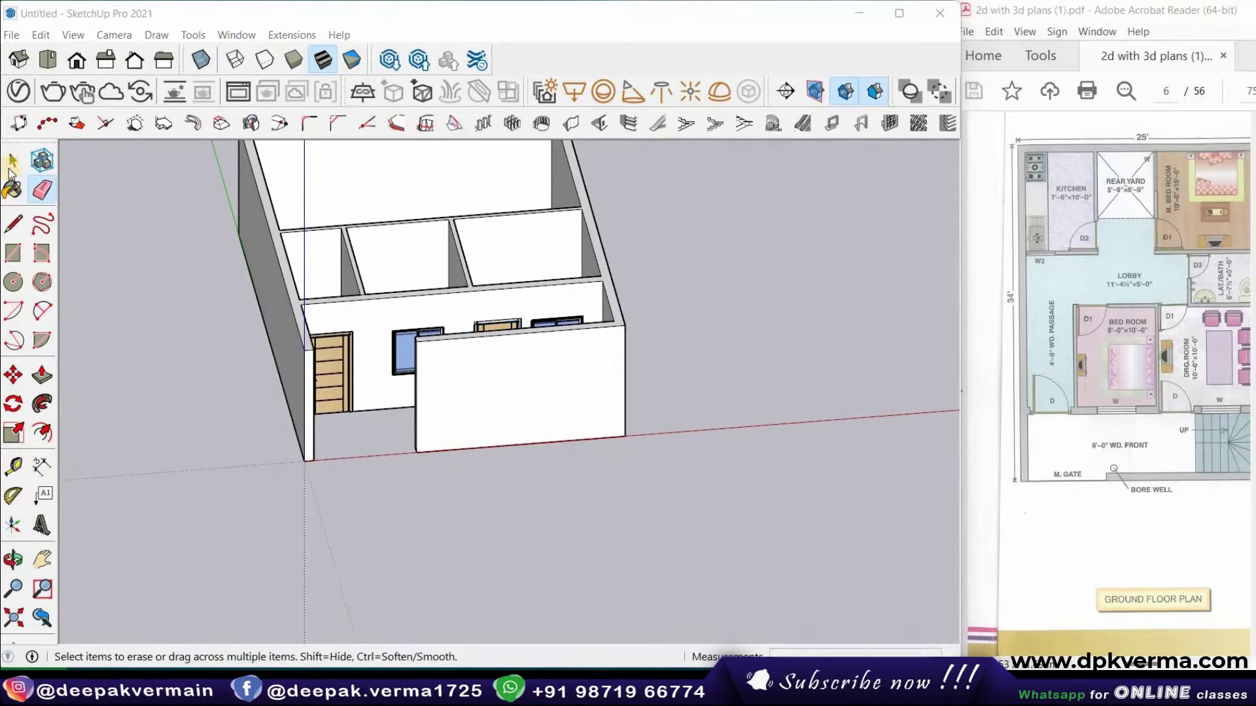
pyautogui.click(13, 161)
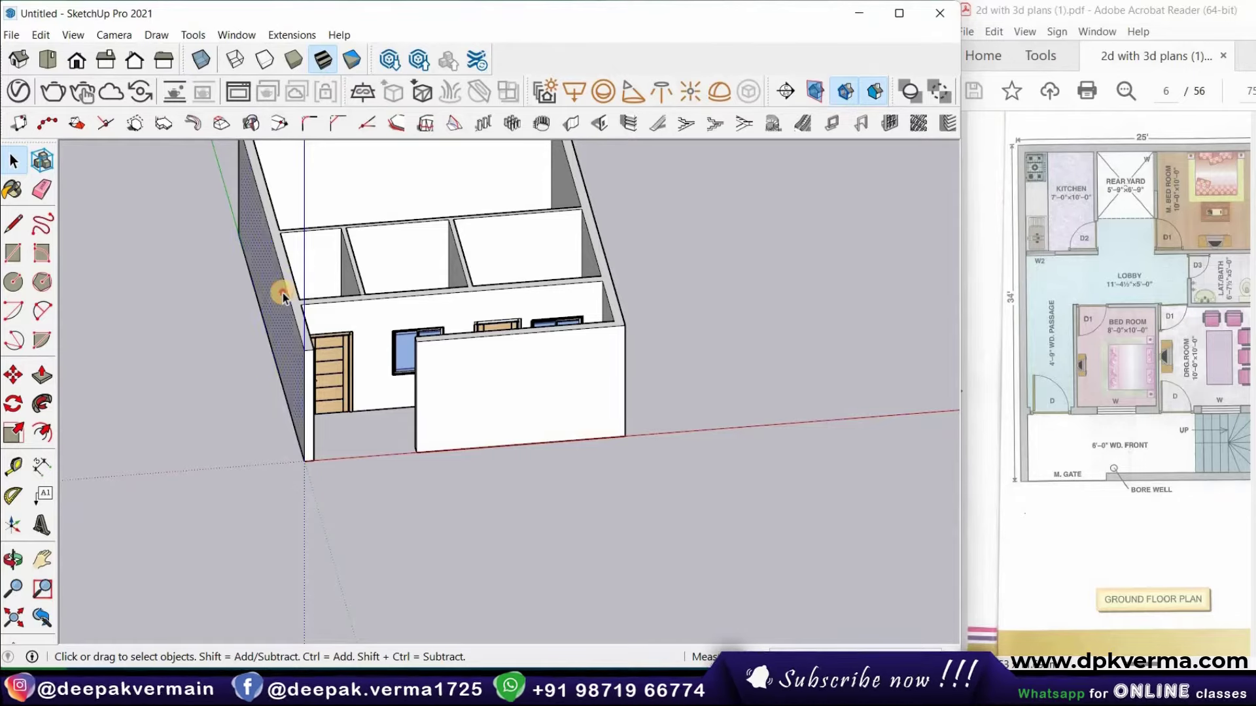
pyautogui.tripleClick(282, 295)
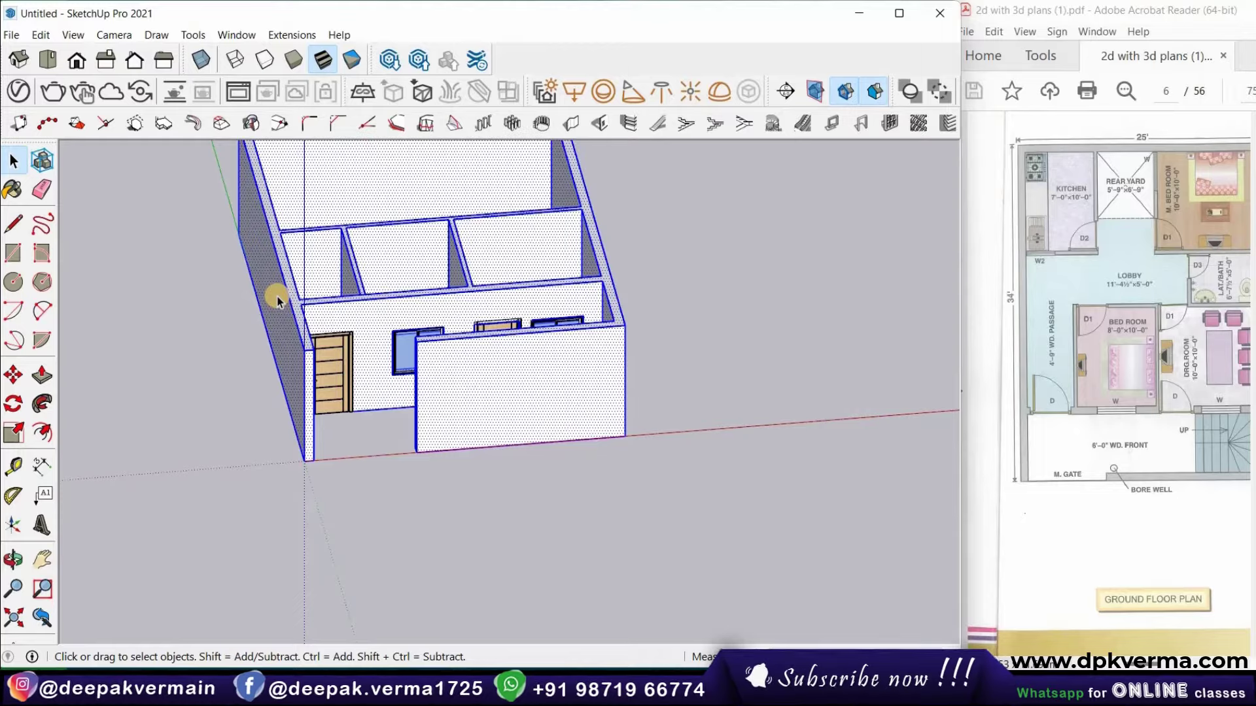
pyautogui.rightClick(277, 297)
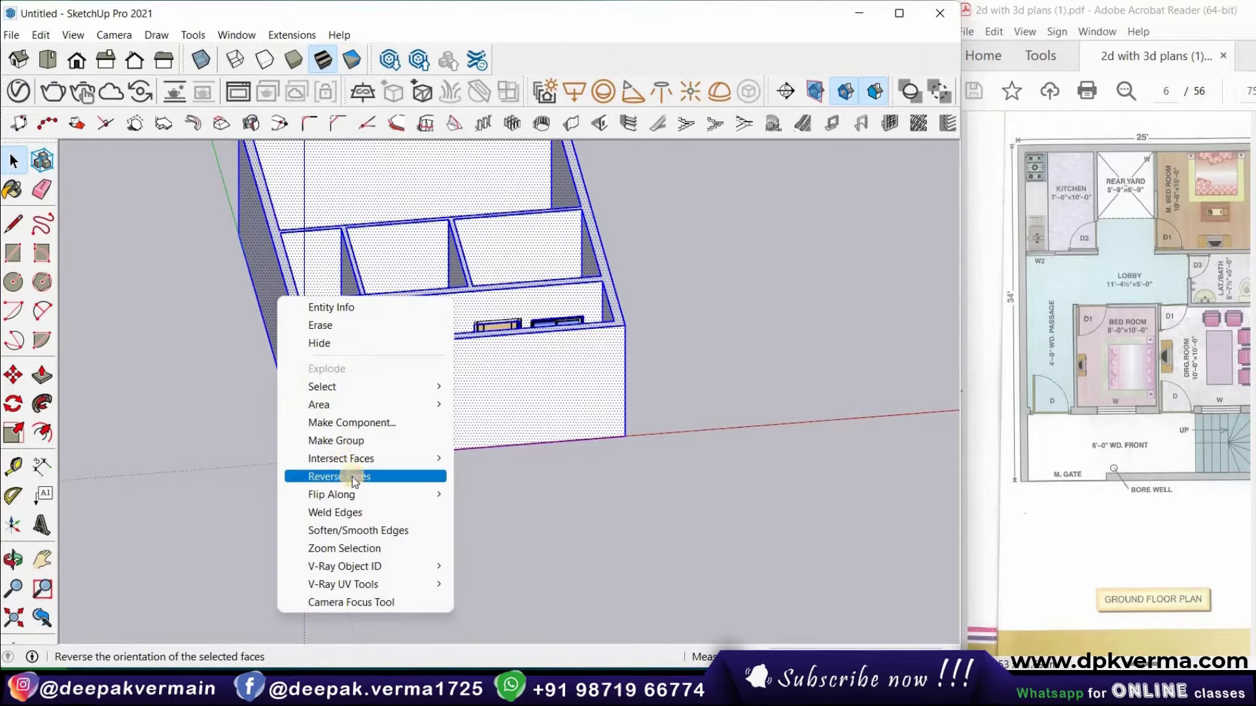
pyautogui.click(336, 440)
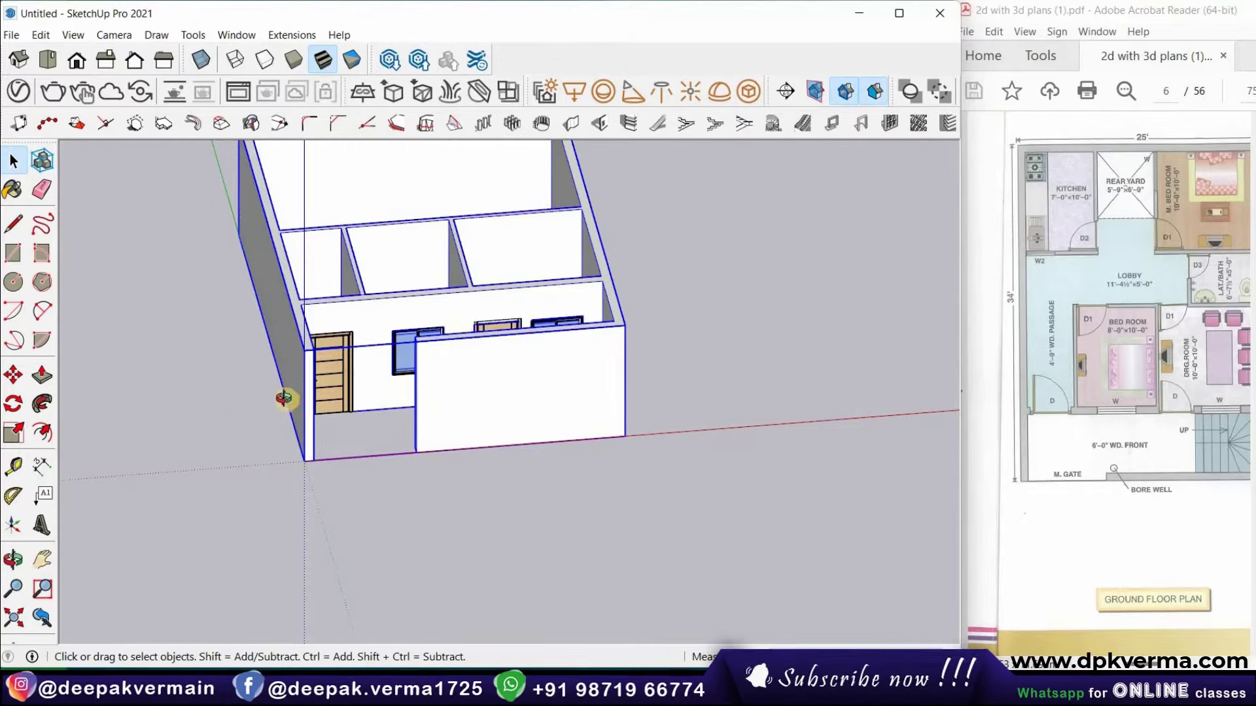
pyautogui.moveTo(283, 399); pyautogui.dragTo(206, 390, button='middle')
pyautogui.click(251, 371)
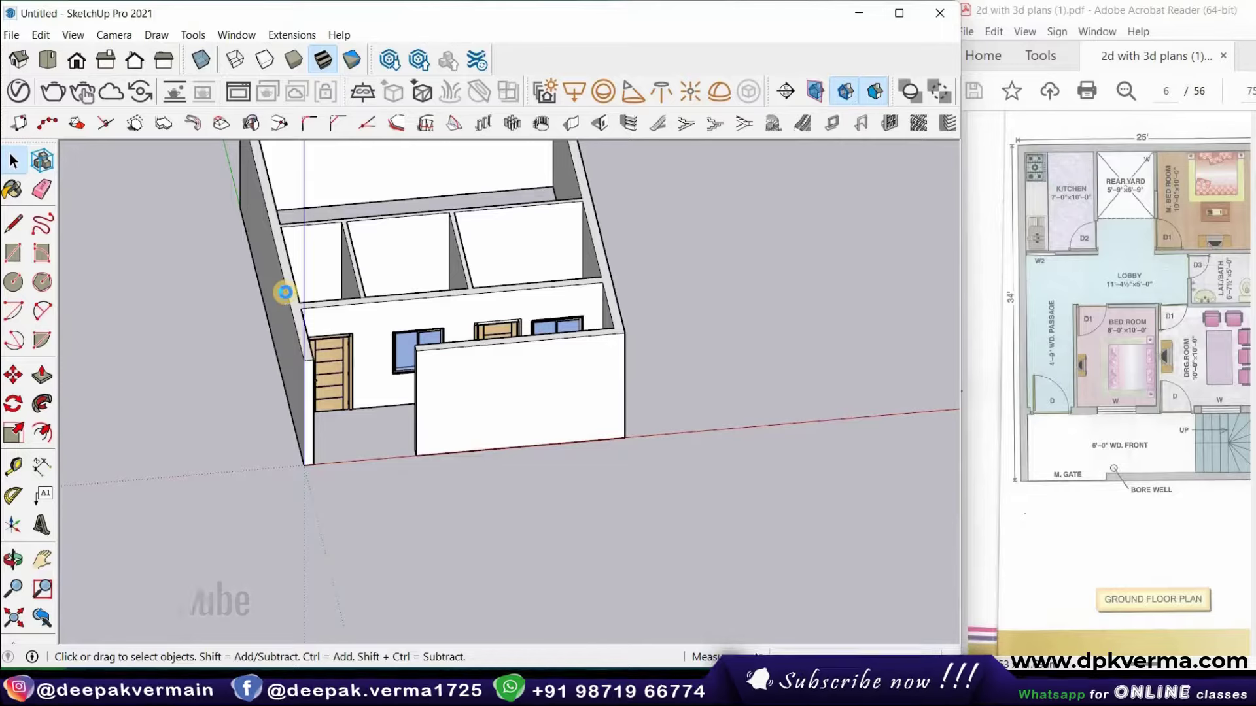
pyautogui.moveTo(291, 311); pyautogui.dragTo(277, 313, button='middle')
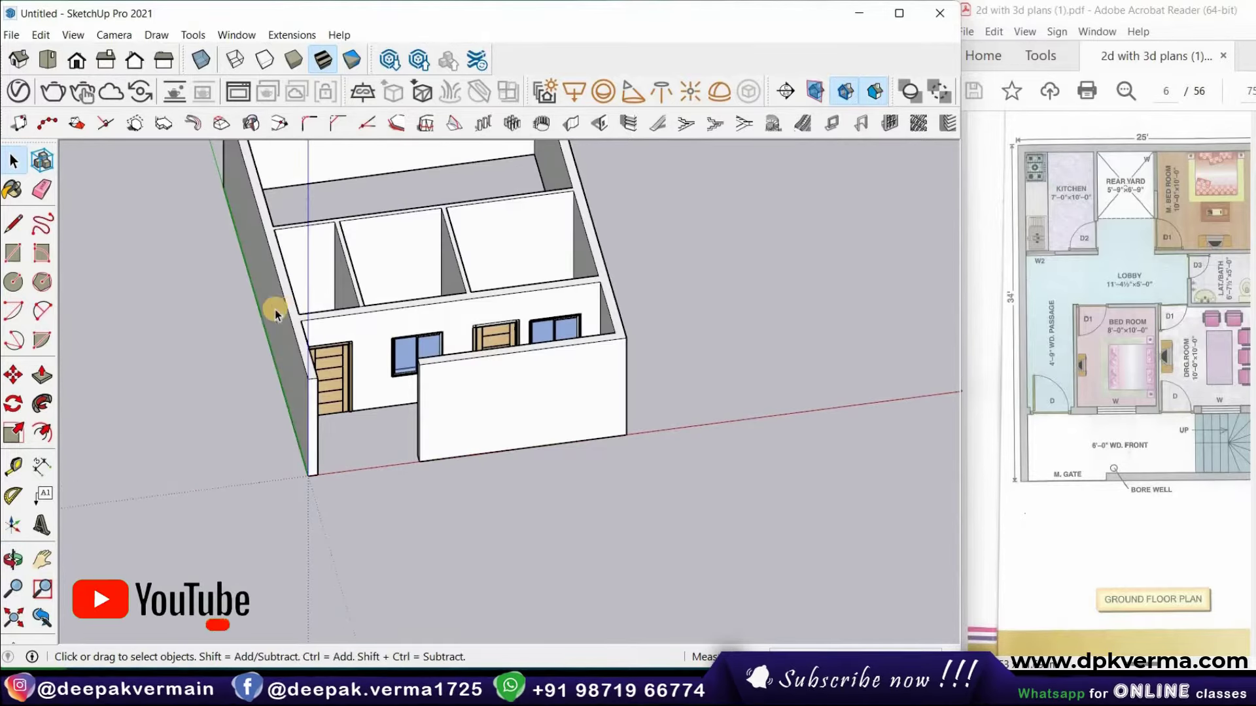
# Draw a rectangle from the back-left to the front-right corner of the house footprint
pyautogui.click(16, 255)
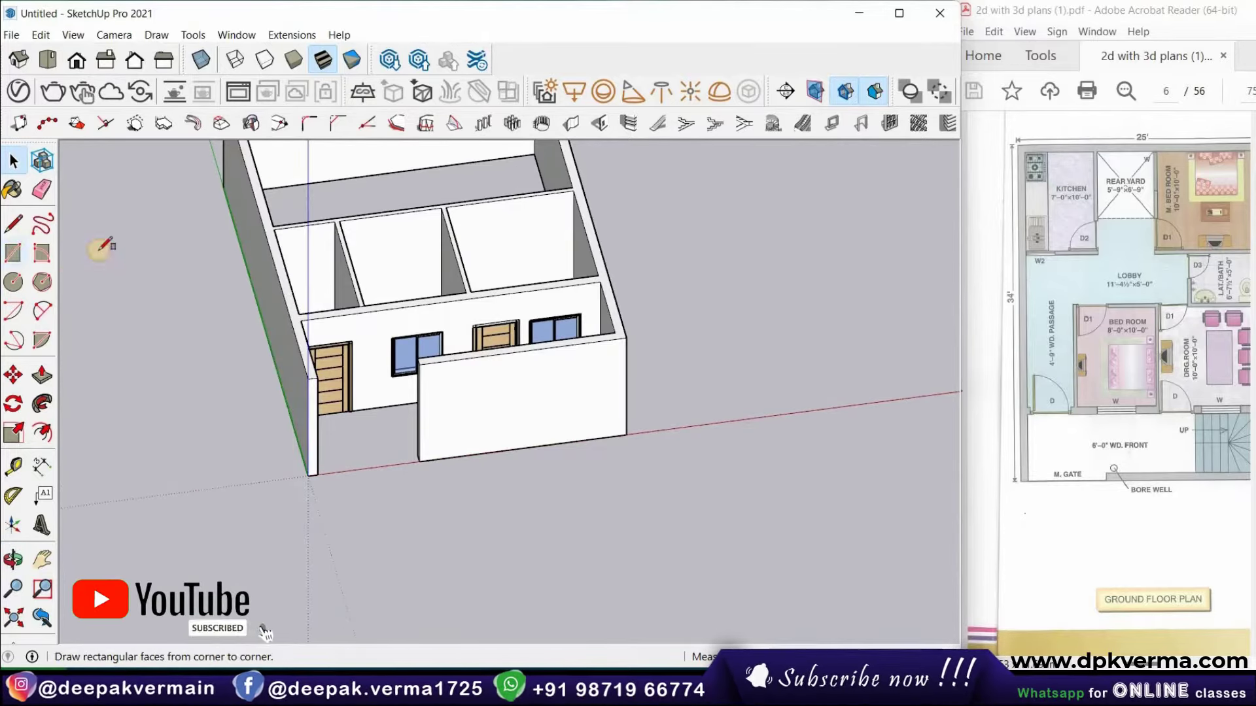
pyautogui.click(224, 208)
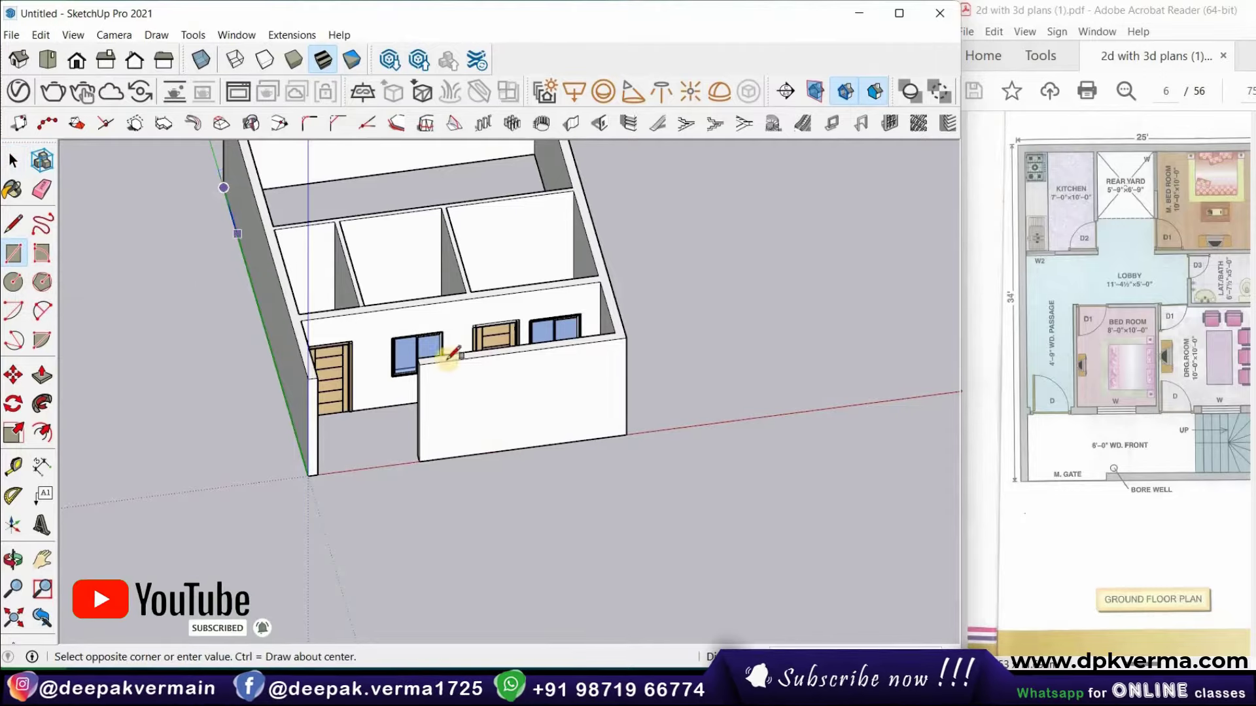
pyautogui.click(627, 429)
pyautogui.moveTo(513, 390)
pyautogui.mouseDown(button='middle')
pyautogui.moveTo(547, 337)
pyautogui.moveTo(350, 392)
pyautogui.mouseUp(button='middle')
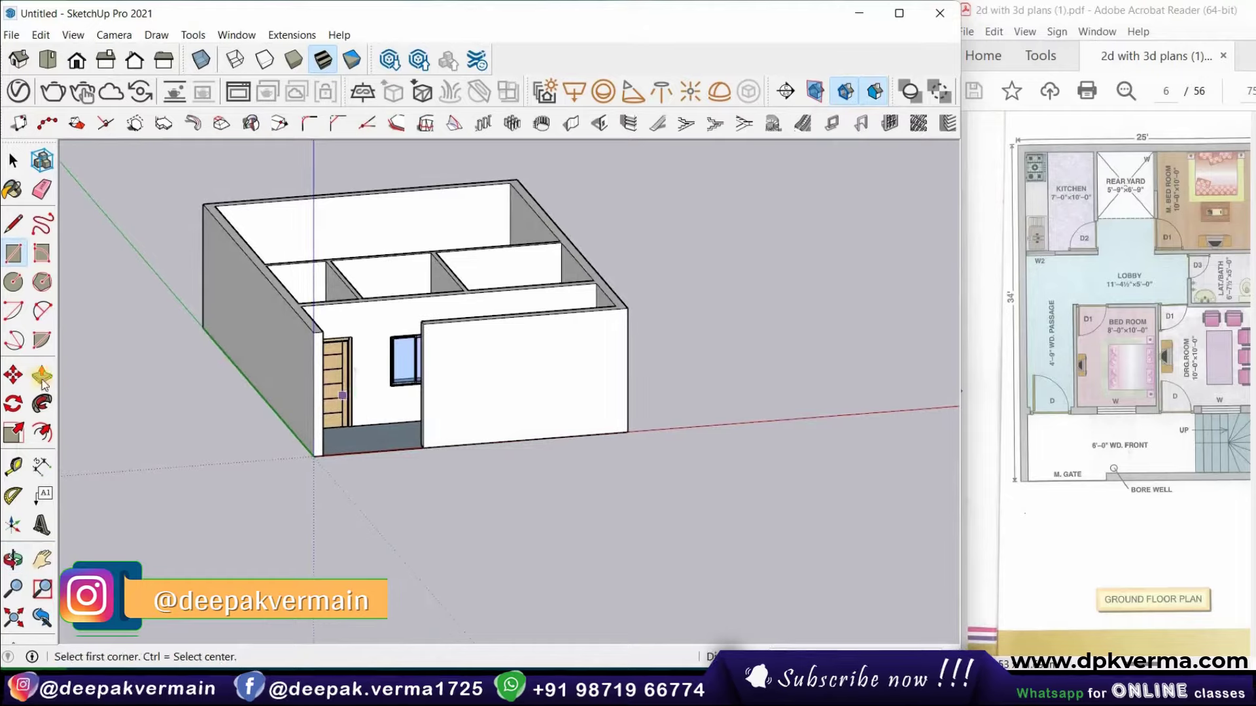
pyautogui.moveTo(267, 460); pyautogui.dragTo(359, 435, button='middle')
# Push/Pull the floor rectangle to give the slab thickness
pyautogui.press('p')
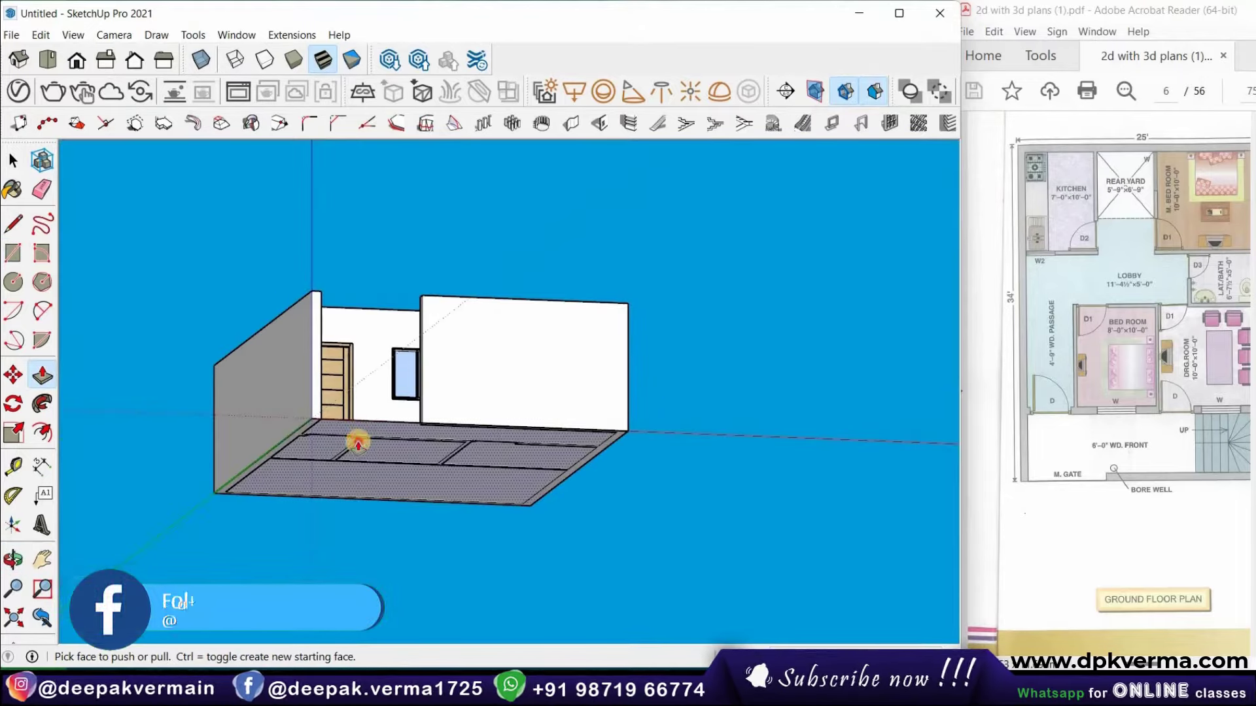
pyautogui.click(359, 435)
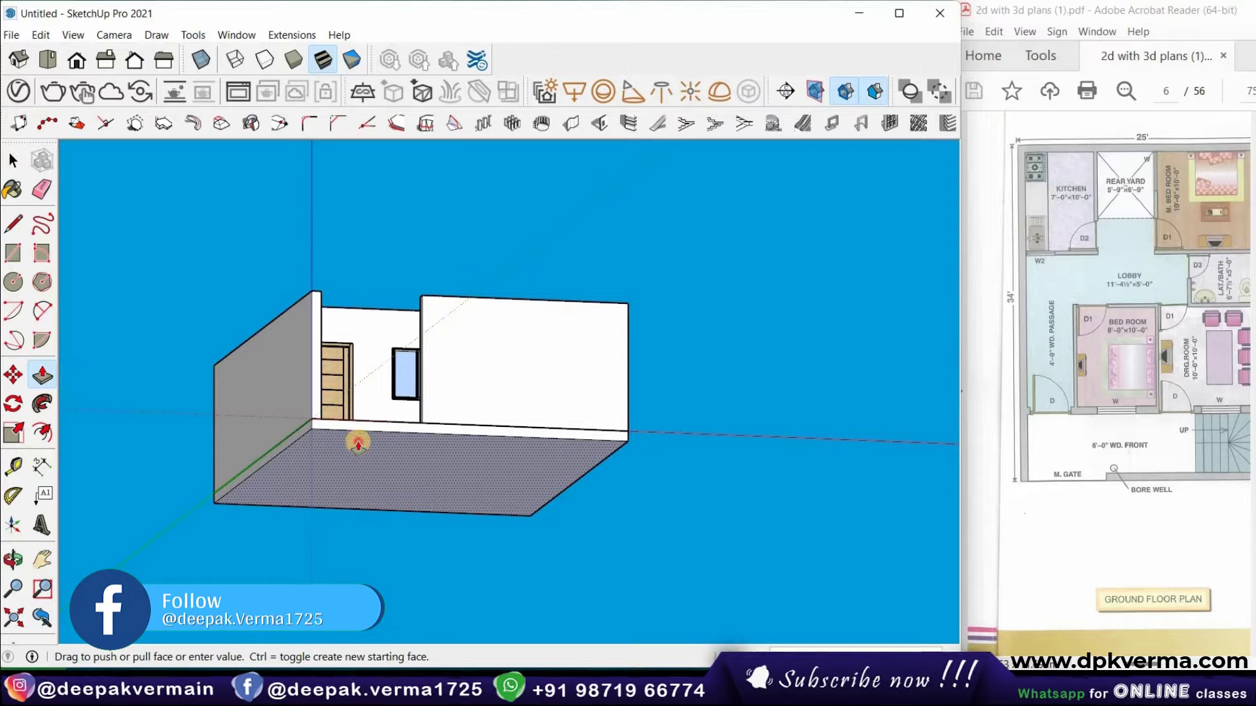
pyautogui.click(325, 426)
pyautogui.moveTo(320, 521)
pyautogui.mouseDown(button='middle')
pyautogui.moveTo(321, 542)
pyautogui.moveTo(253, 454)
pyautogui.moveTo(247, 482)
pyautogui.moveTo(226, 489)
pyautogui.mouseUp(button='middle')
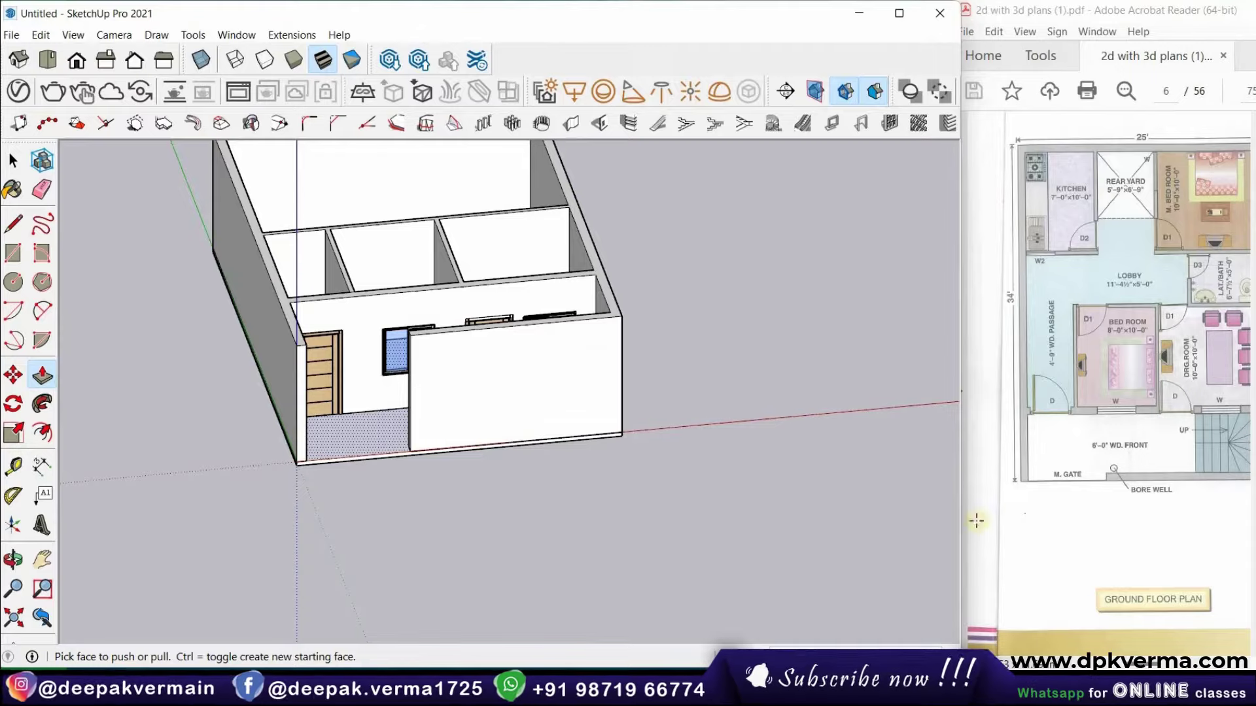
# Scroll the plan PDF to the First Floor Plan
pyautogui.click(1144, 661)
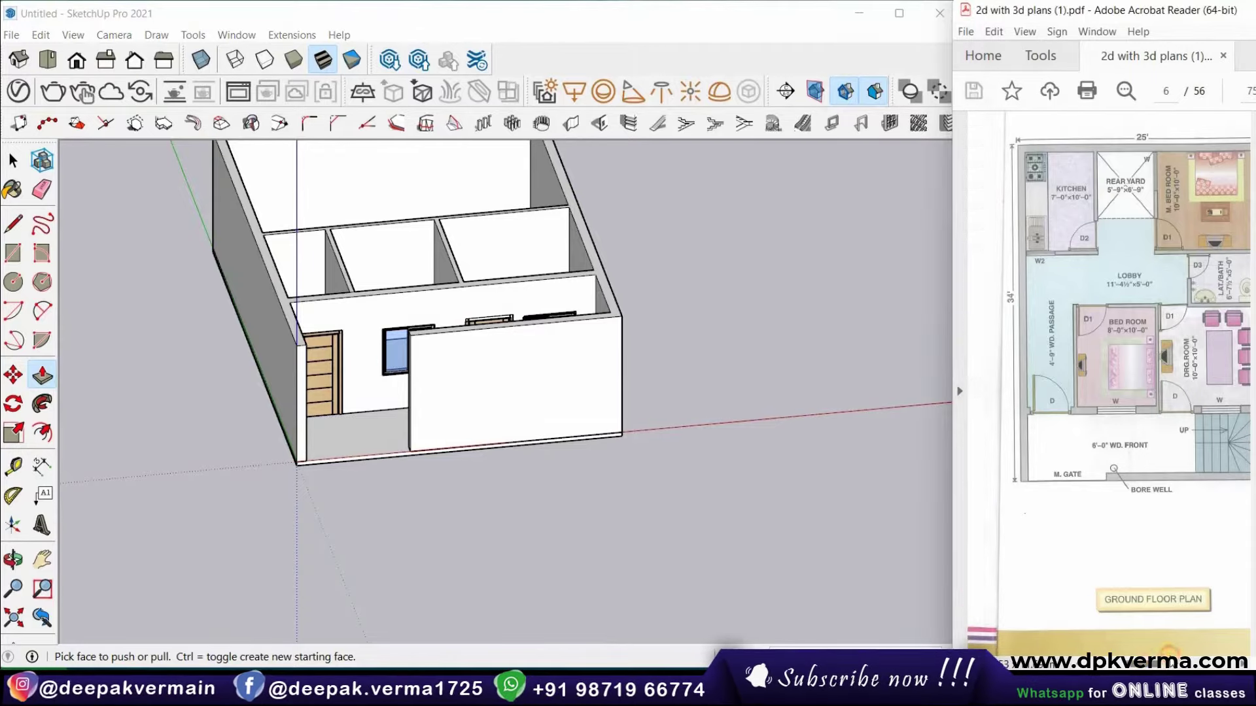
pyautogui.scroll(-5, 1157, 657)
pyautogui.scroll(-5, 1168, 654)
pyautogui.scroll(-3, 1178, 652)
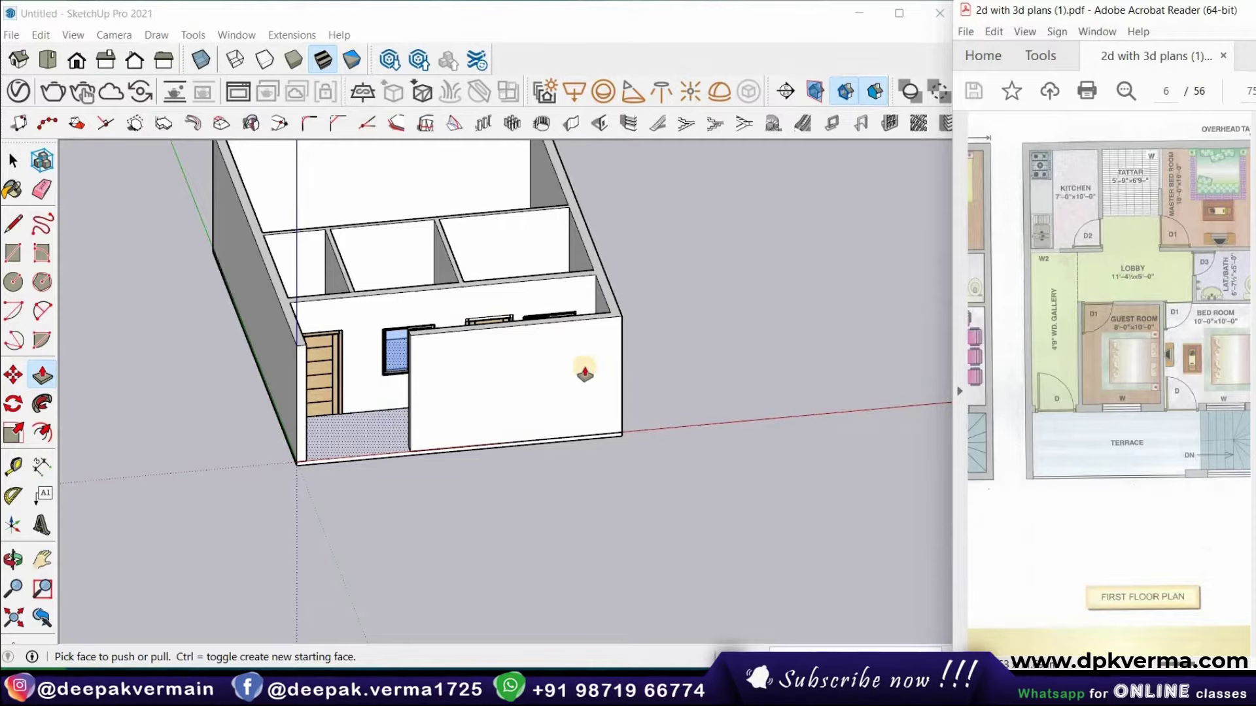
# Select the floor slab face with its edges and make it a group
pyautogui.moveTo(754, 520); pyautogui.dragTo(746, 470, button='middle')
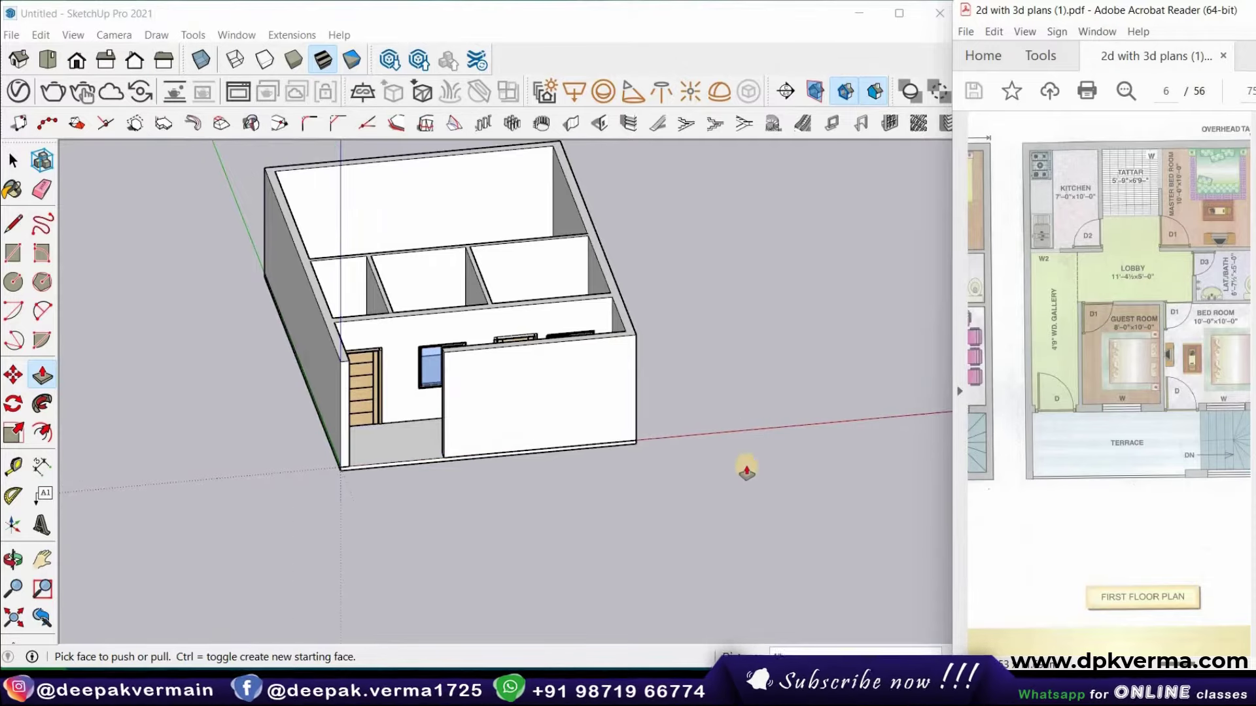
pyautogui.moveTo(722, 512); pyautogui.dragTo(392, 359, button='middle')
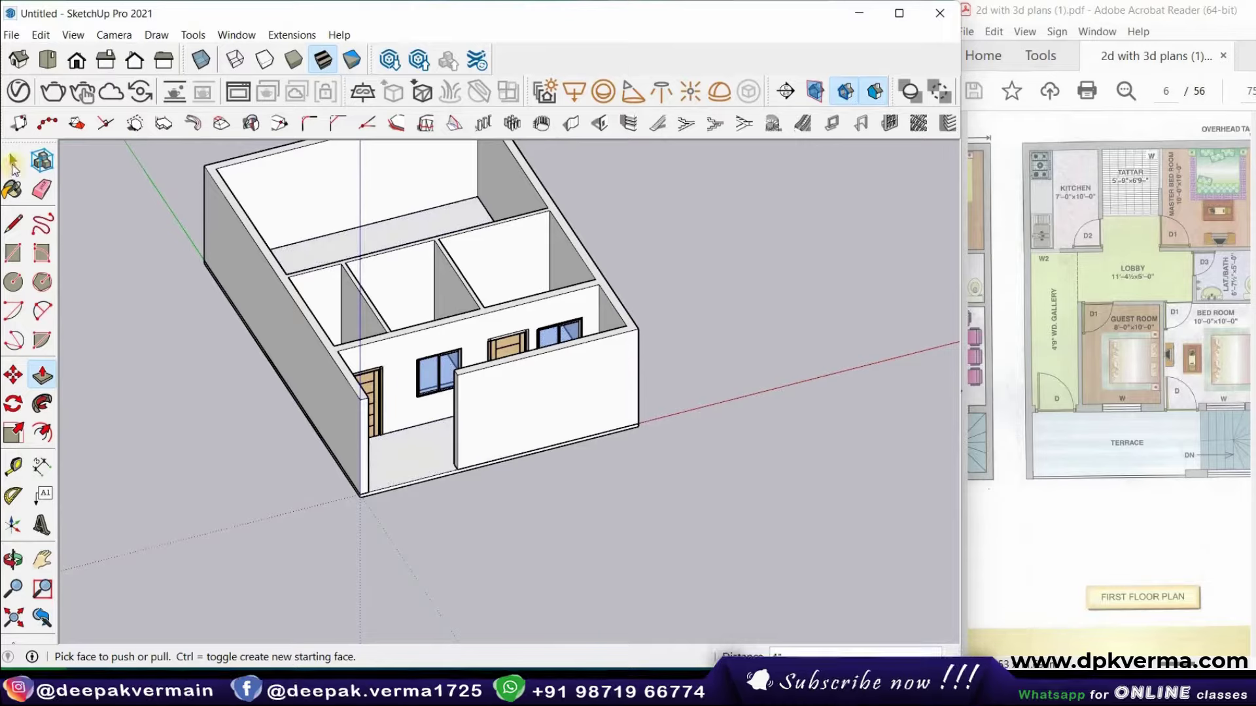
pyautogui.click(13, 160)
pyautogui.click(304, 260)
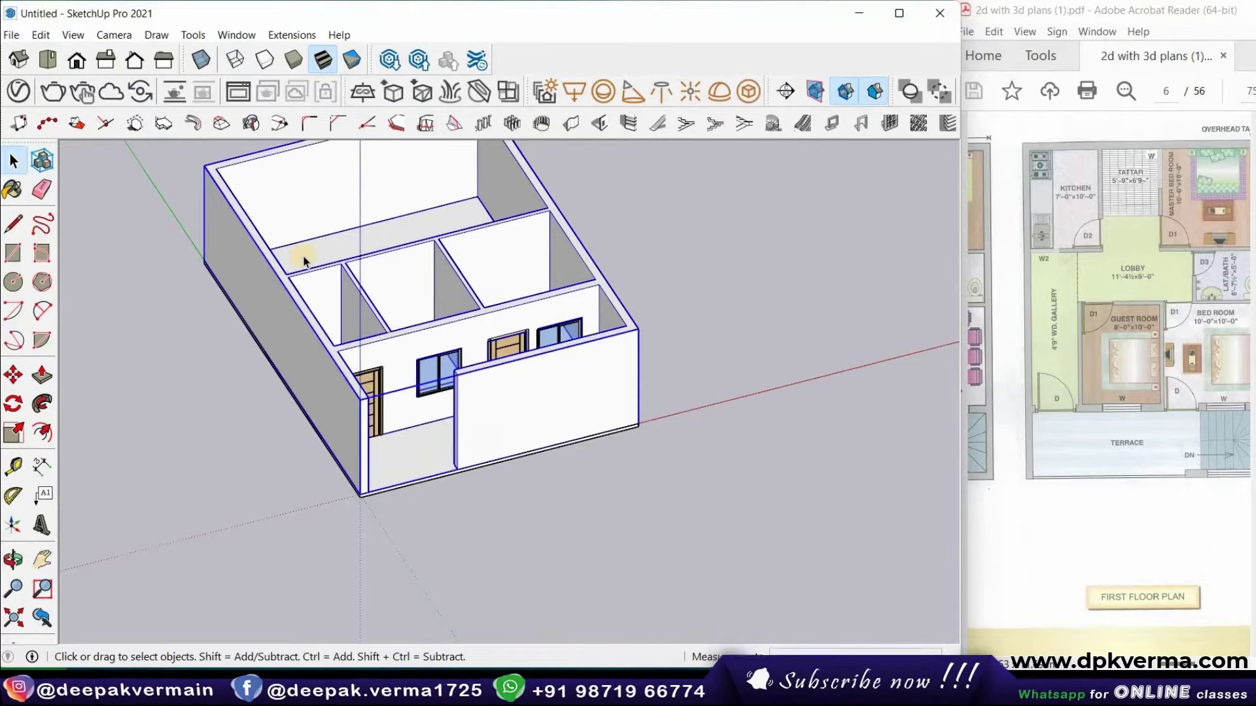
pyautogui.keyDown('shift'); pyautogui.click(321, 251); pyautogui.keyUp('shift')
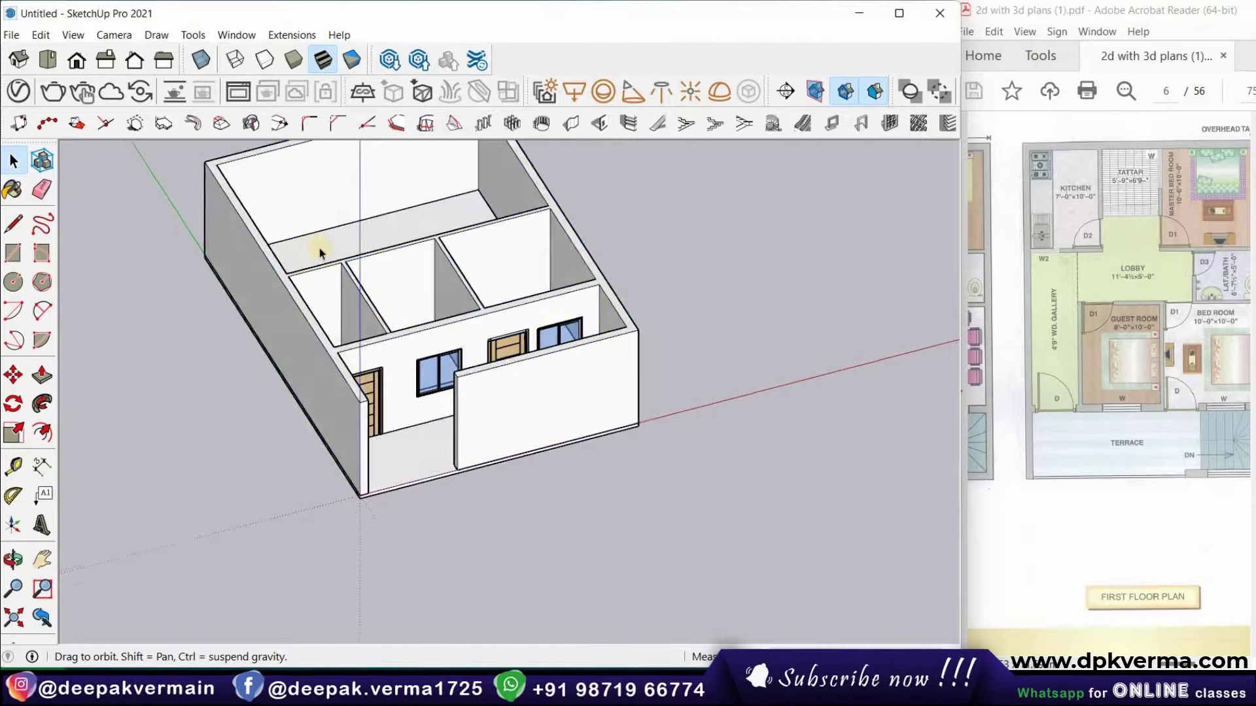
pyautogui.moveTo(305, 256); pyautogui.dragTo(319, 248, button='middle')
pyautogui.click(319, 252)
pyautogui.doubleClick(320, 252)
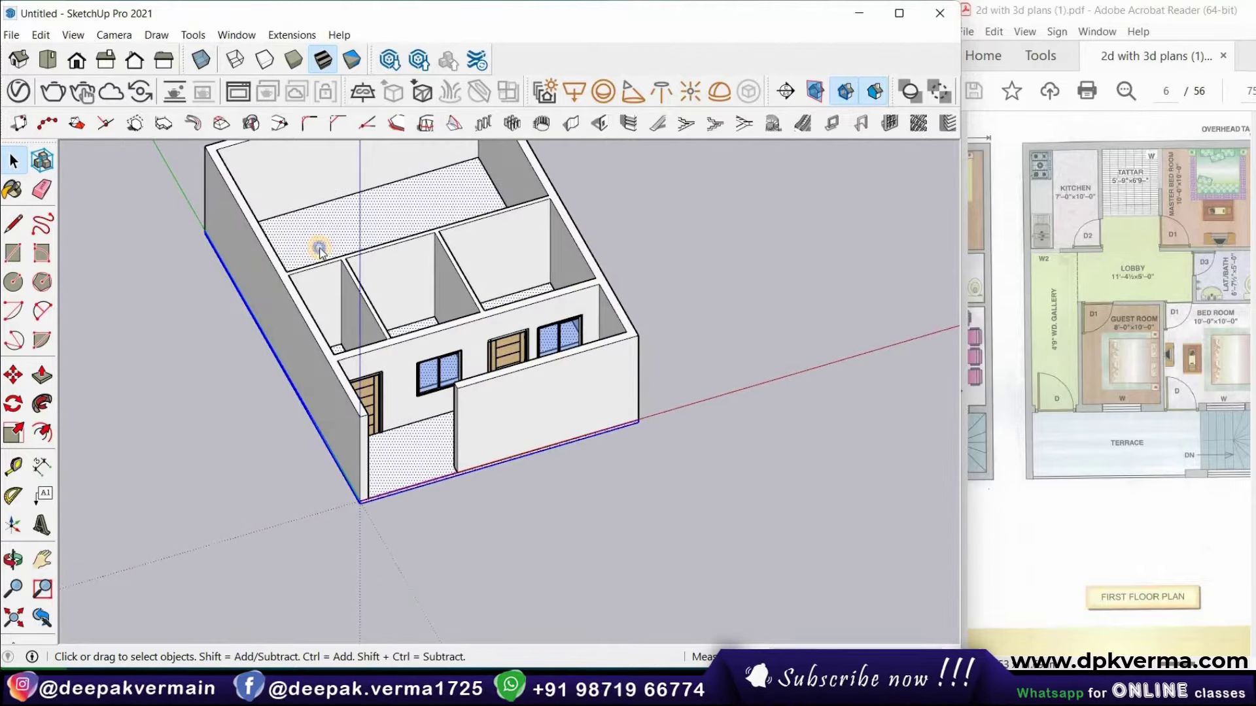
pyautogui.rightClick(320, 250)
pyautogui.click(379, 391)
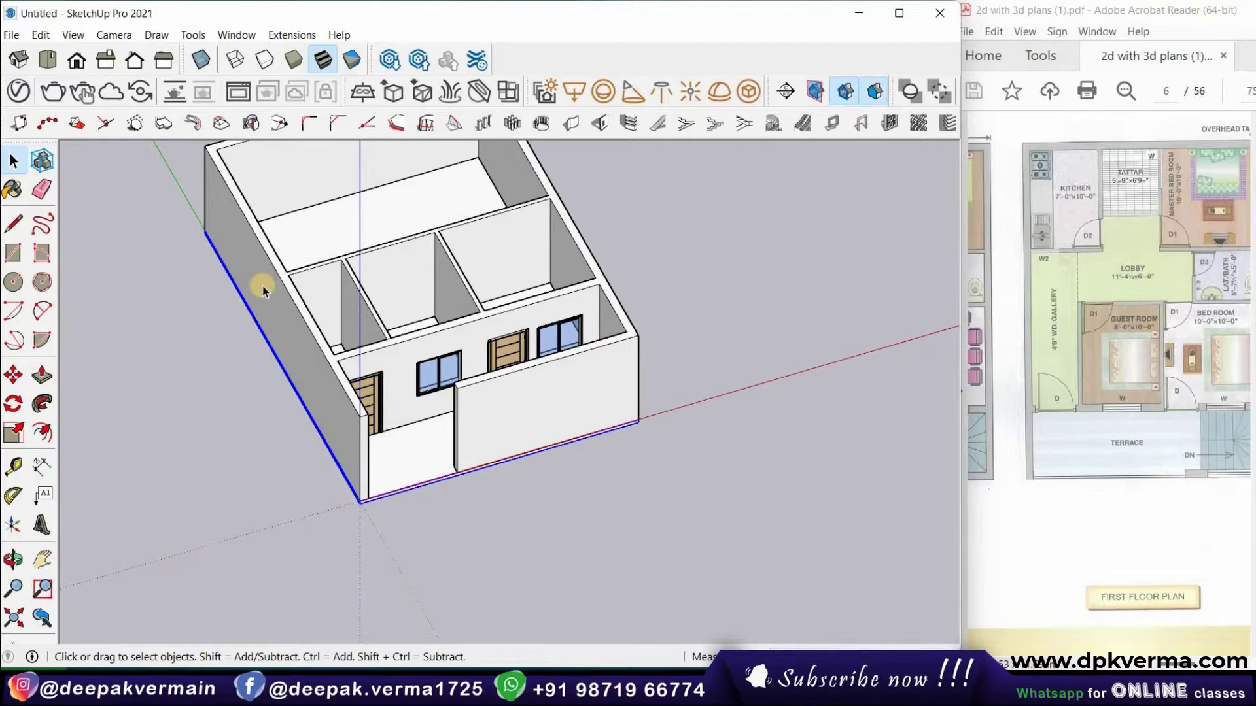
pyautogui.scroll(-3, 262, 292)
pyautogui.moveTo(427, 359); pyautogui.dragTo(367, 302, button='middle')
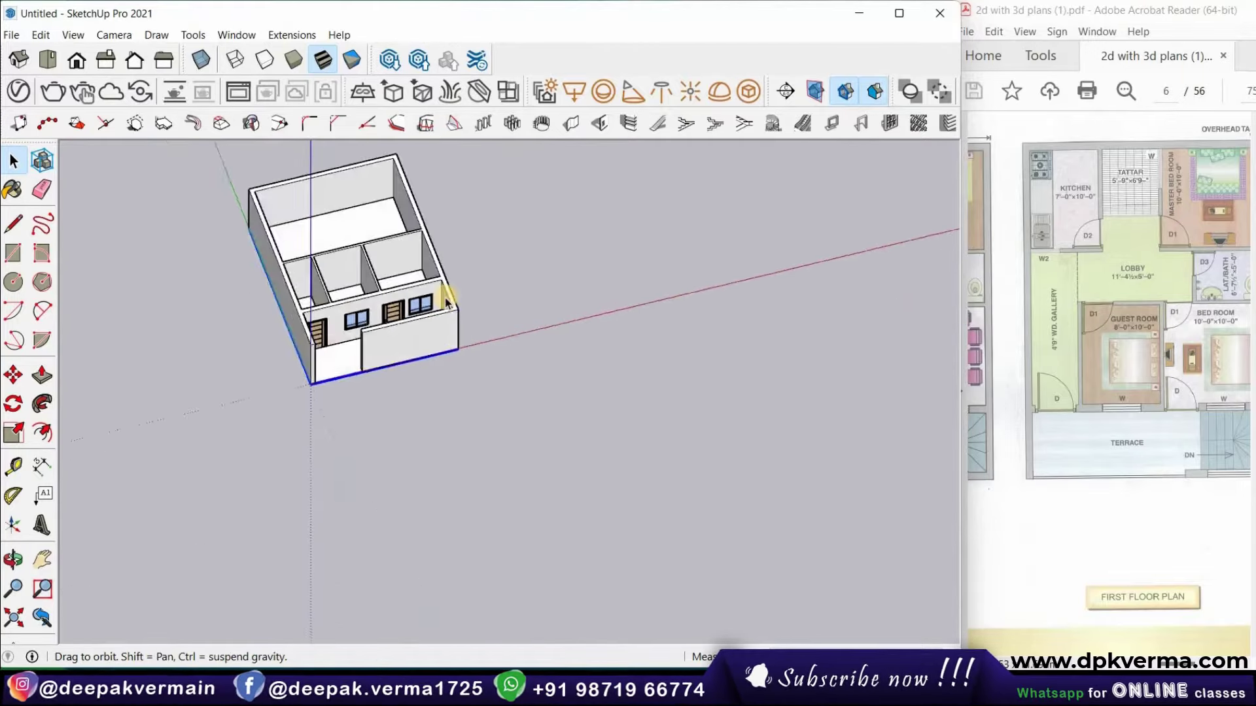
# Select the entire ground-floor house model
pyautogui.moveTo(481, 252)
pyautogui.mouseDown(button='middle')
pyautogui.moveTo(504, 234)
pyautogui.moveTo(504, 178)
pyautogui.mouseUp(button='middle')
pyautogui.scroll(-2, 500, 156)
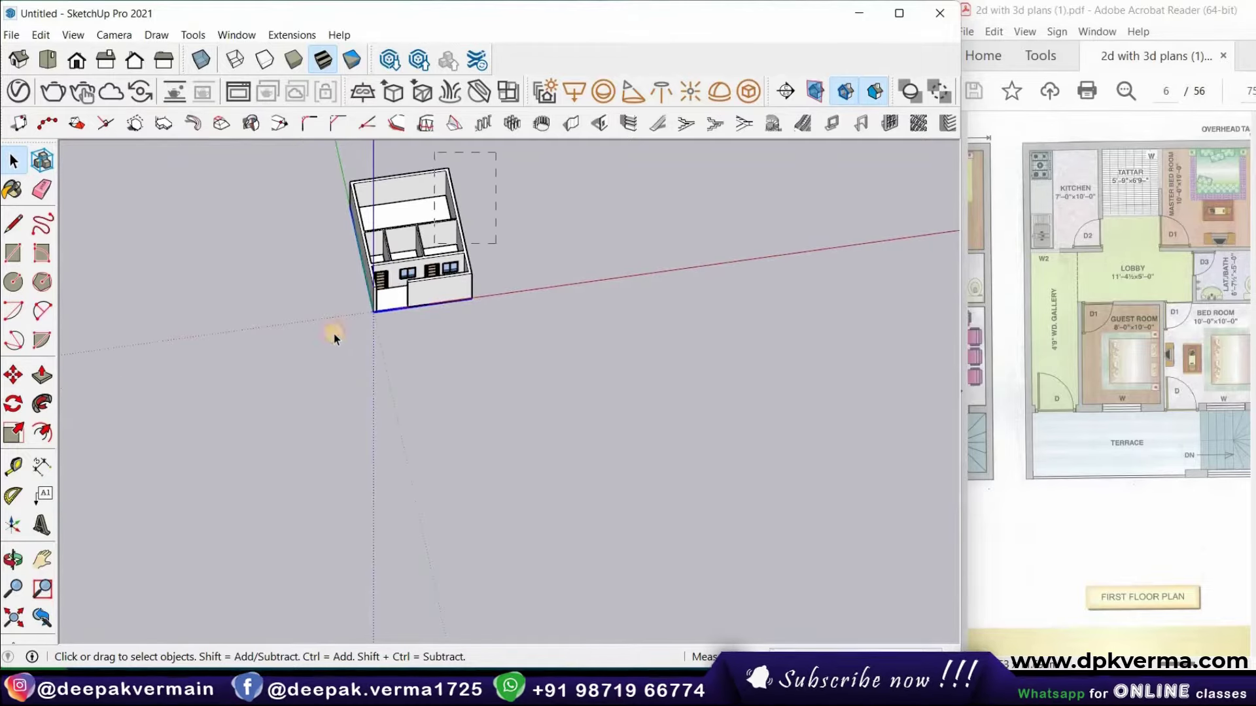
pyautogui.moveTo(323, 339); pyautogui.dragTo(320, 337)
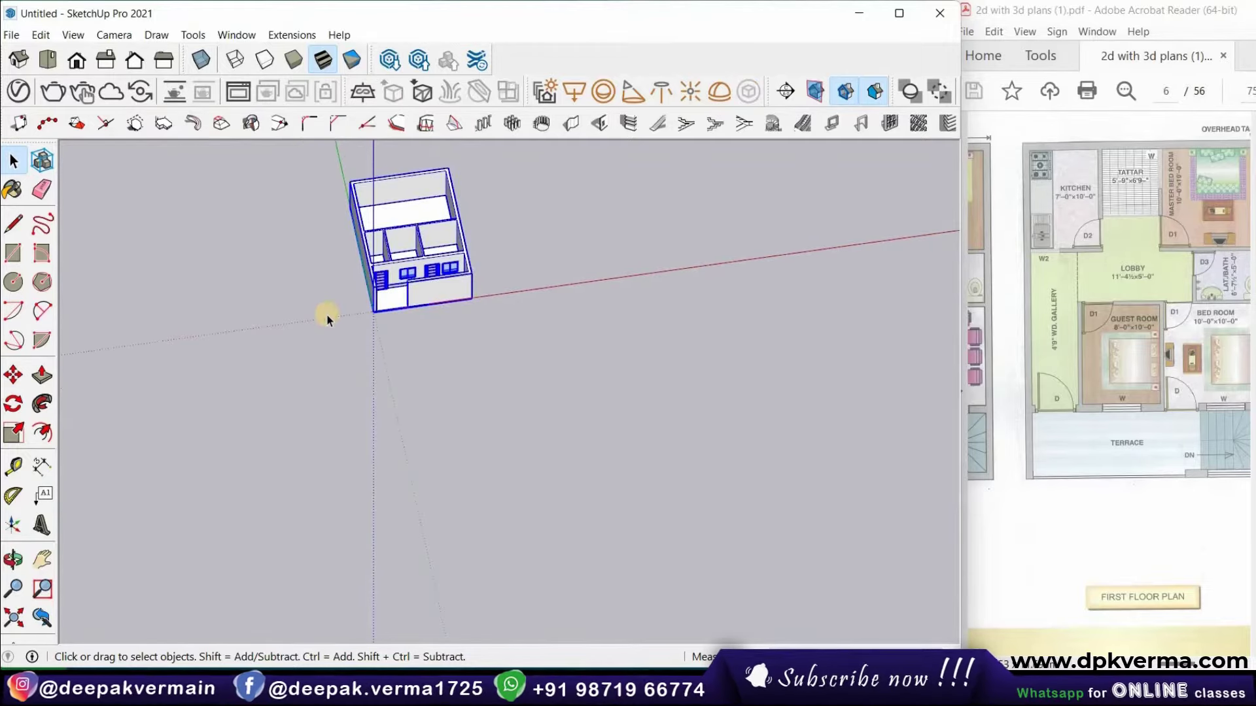
pyautogui.click(13, 375)
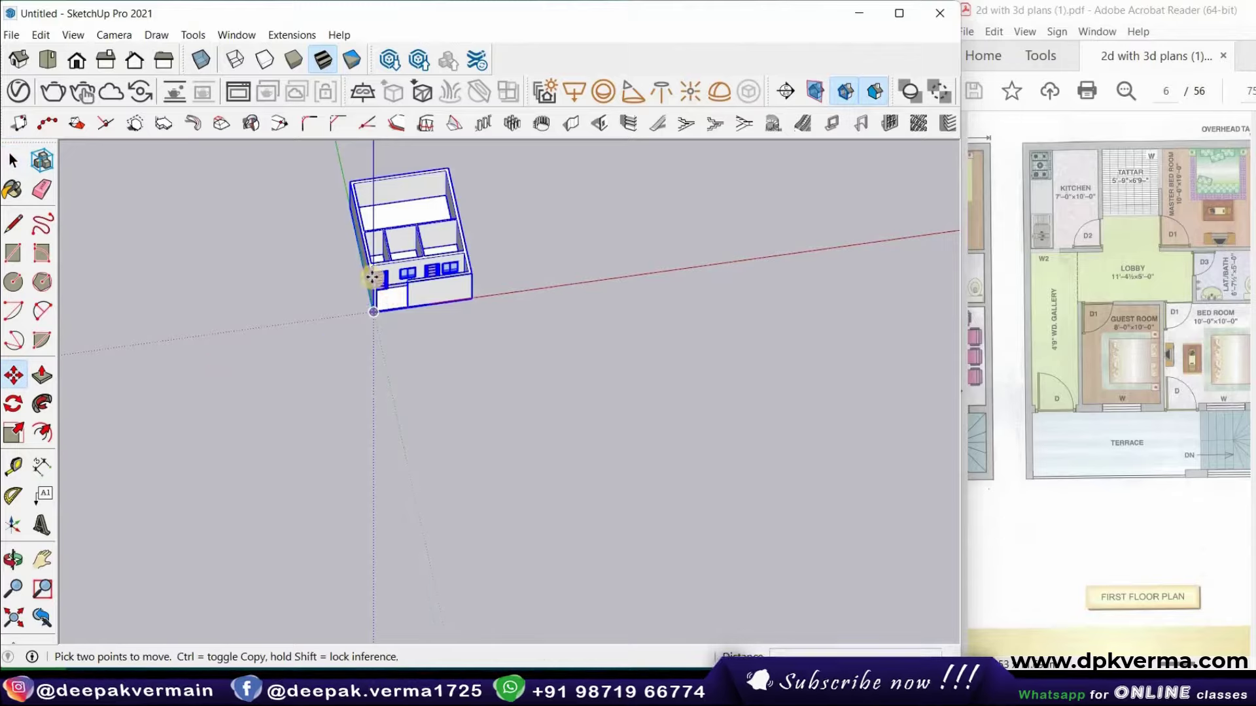
pyautogui.scroll(3, 334, 303)
pyautogui.moveTo(334, 303); pyautogui.dragTo(346, 334, button='middle')
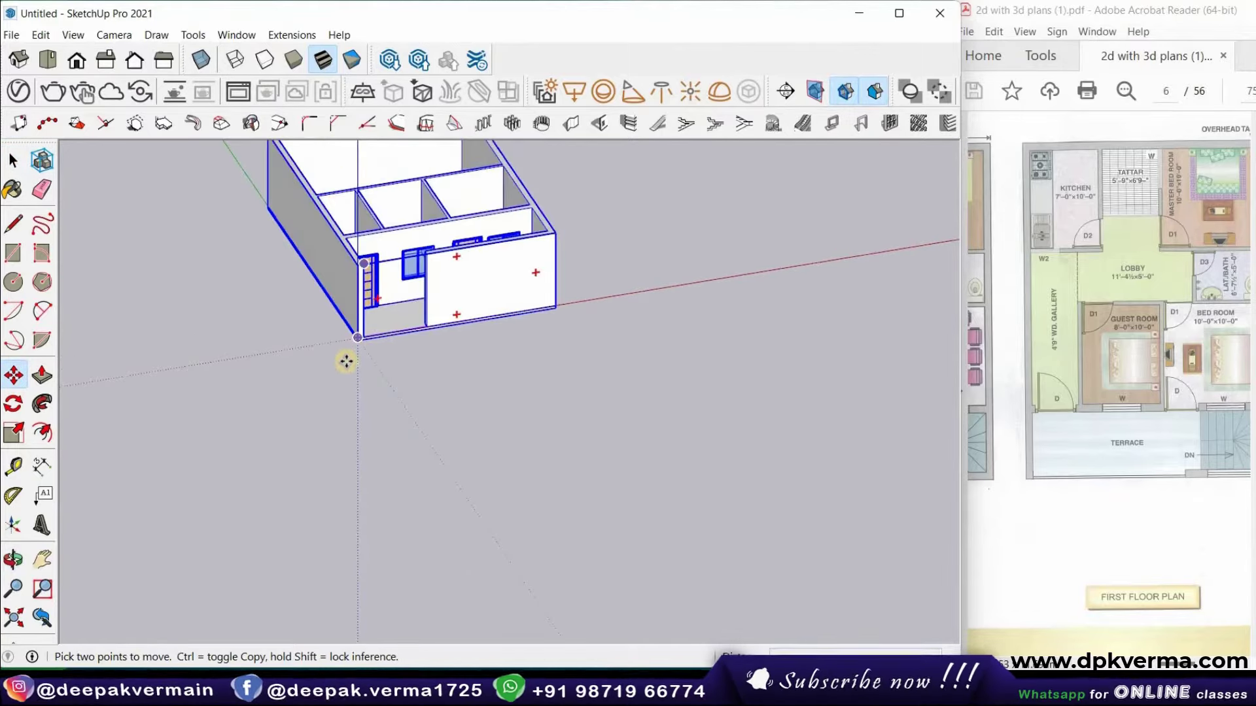
# Copy the house with Move+Ctrl and snap it onto the ground floor's top corner
pyautogui.scroll(3, 367, 315)
pyautogui.scroll(2, 373, 320)
pyautogui.scroll(2, 372, 315)
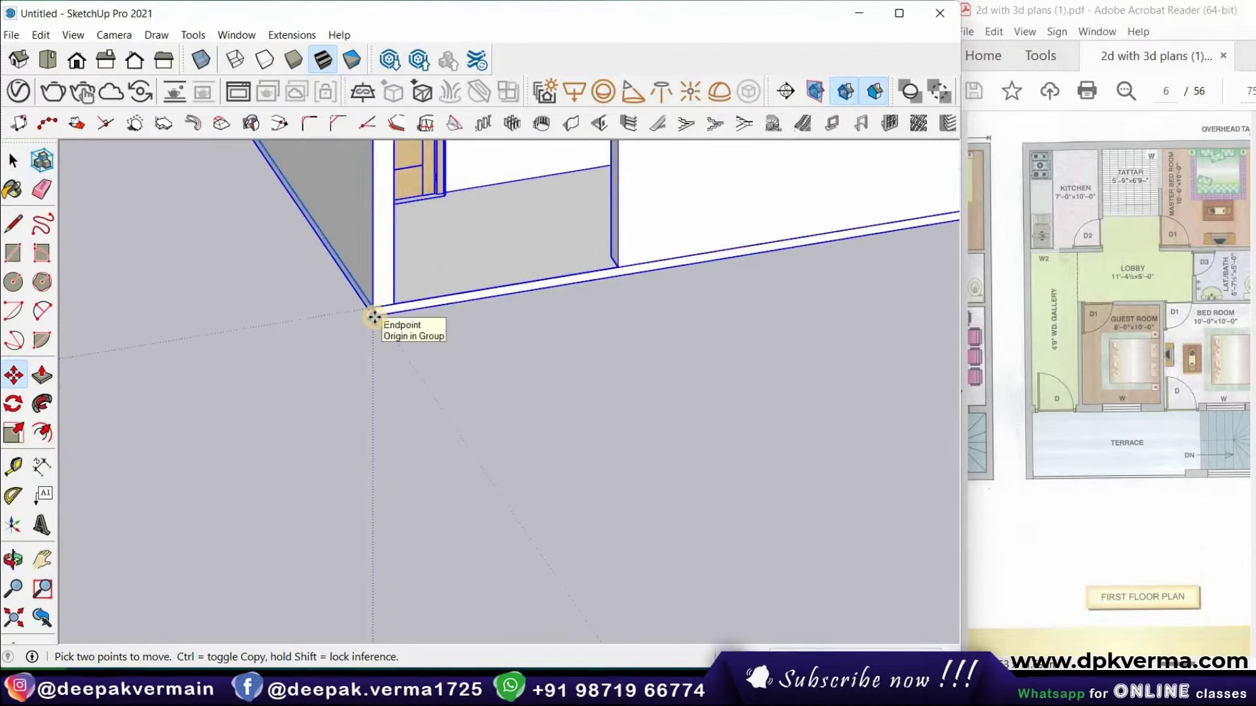
pyautogui.press('ctrl')
pyautogui.click(374, 318)
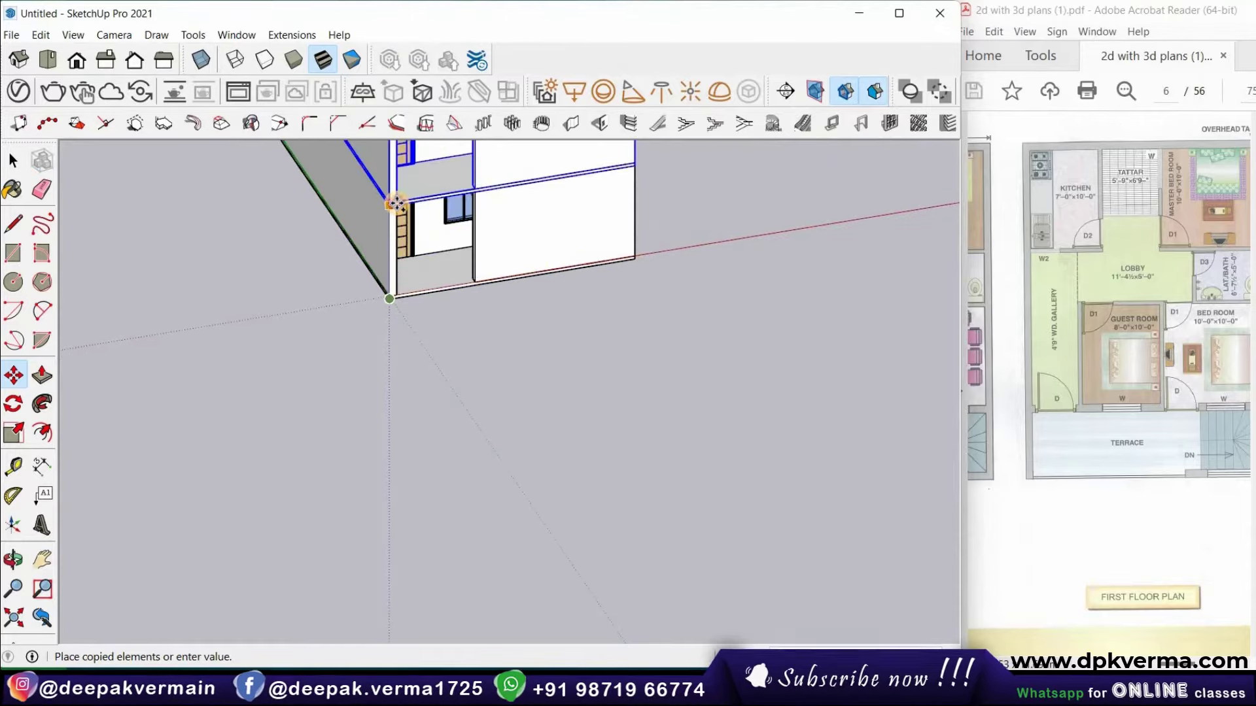
pyautogui.scroll(2, 397, 205)
pyautogui.scroll(2, 397, 205)
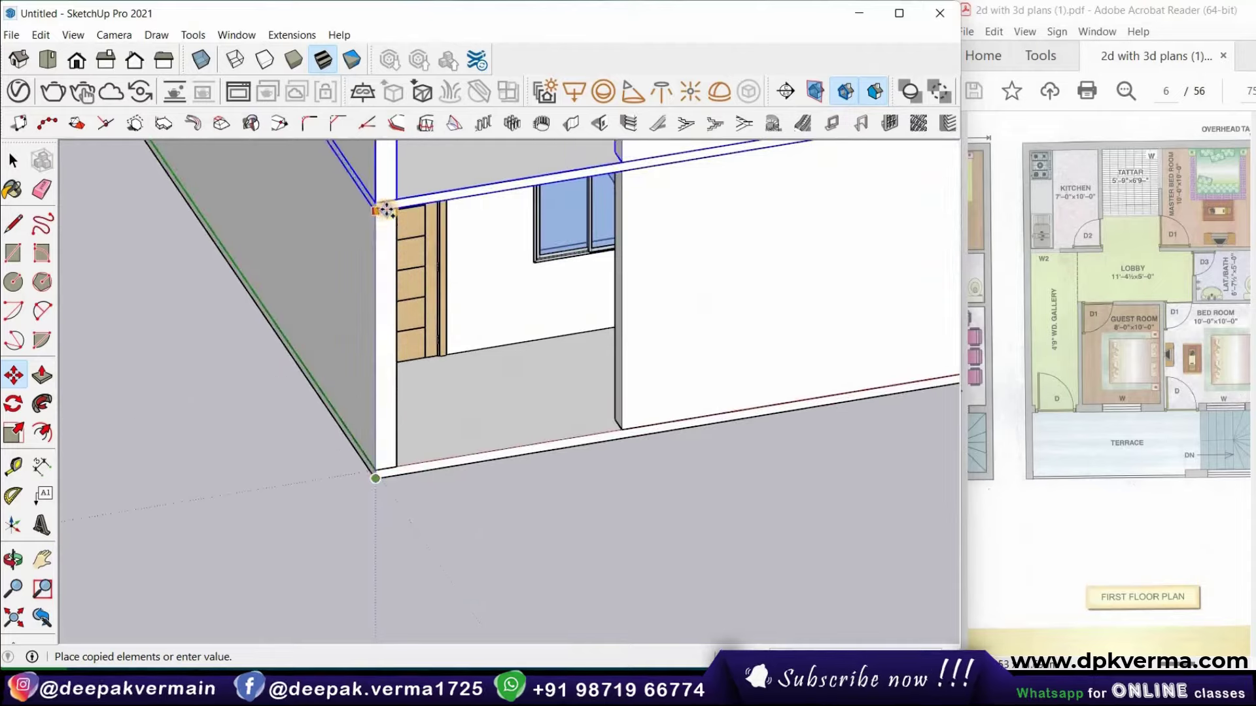
pyautogui.click(325, 275)
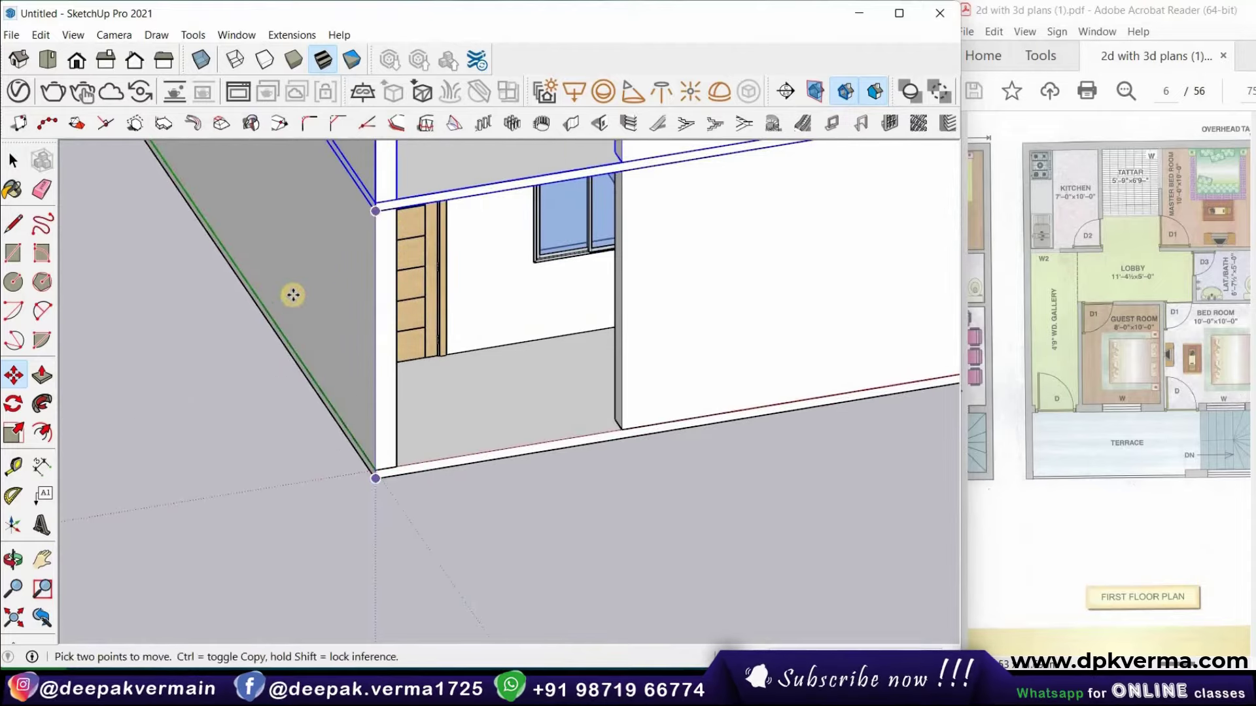
# Cancel an attempted move of the upper storey and view the whole two-storey house
pyautogui.scroll(-2, 291, 291)
pyautogui.scroll(-1, 281, 286)
pyautogui.moveTo(513, 412)
pyautogui.mouseDown(button='middle')
pyautogui.moveTo(465, 340)
pyautogui.moveTo(499, 418)
pyautogui.moveTo(582, 287)
pyautogui.mouseUp(button='middle')
pyautogui.scroll(-3, 582, 278)
pyautogui.scroll(2, 583, 270)
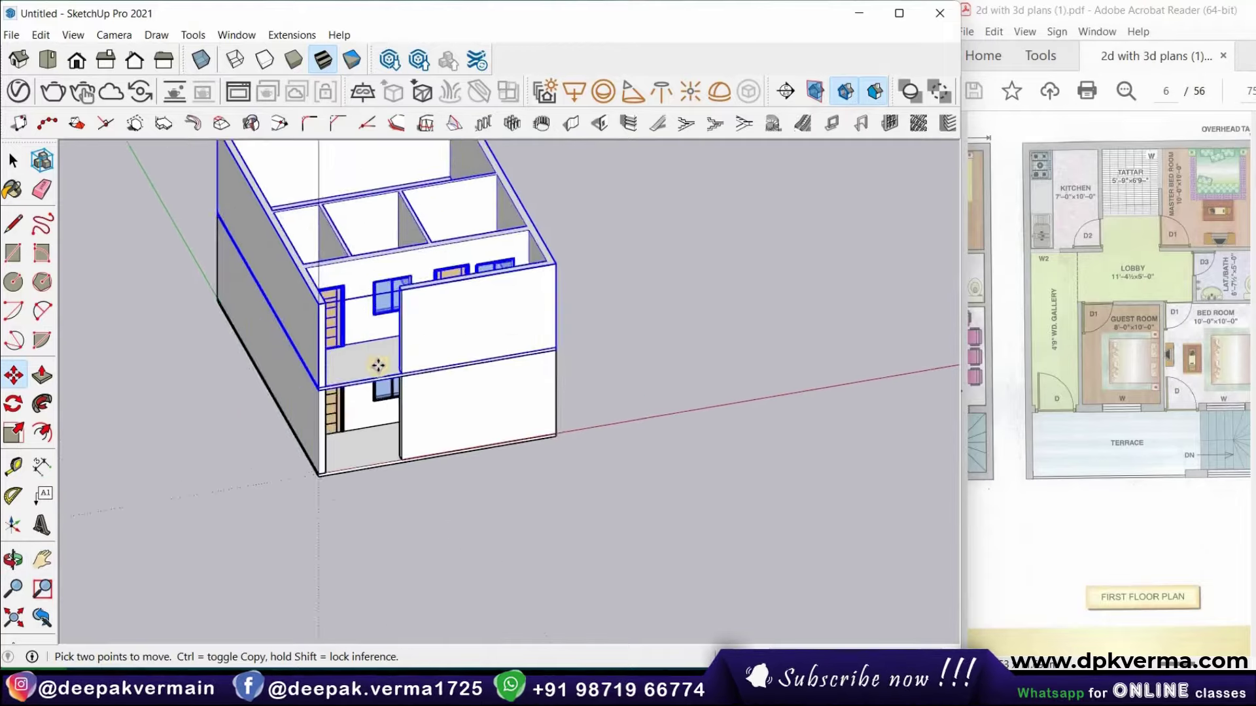
pyautogui.scroll(2, 639, 295)
pyautogui.click(412, 355)
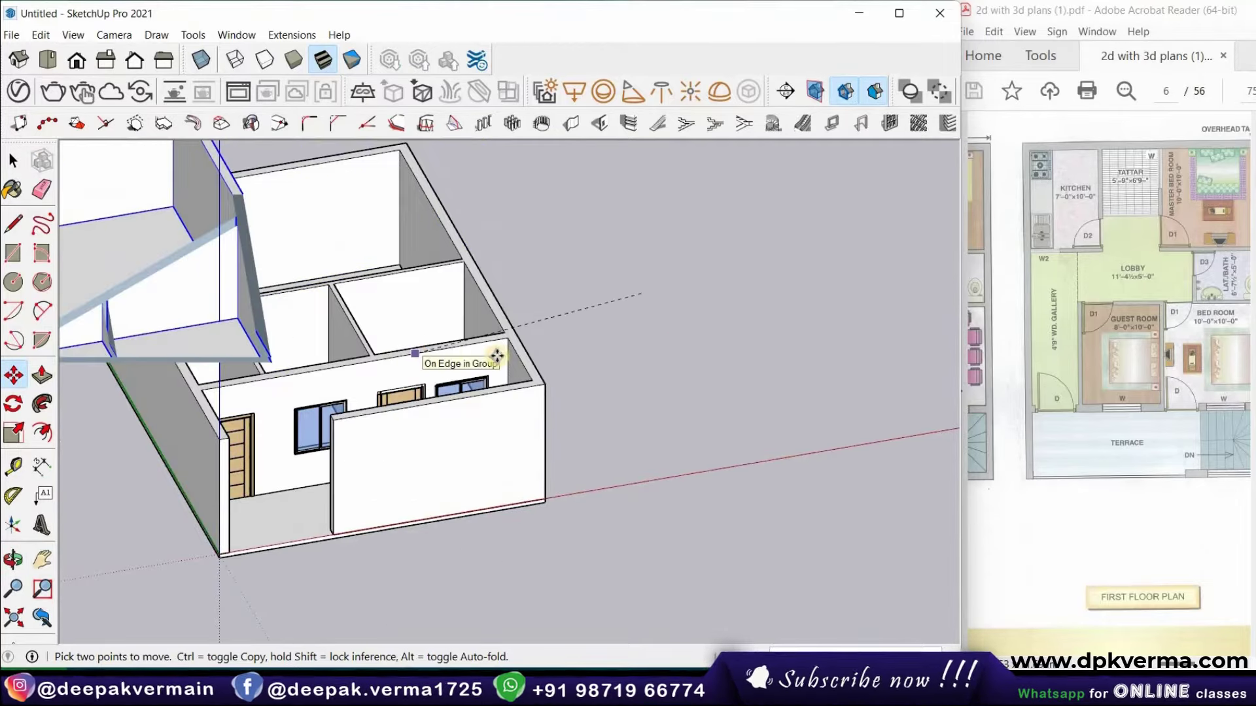
pyautogui.press('Escape')
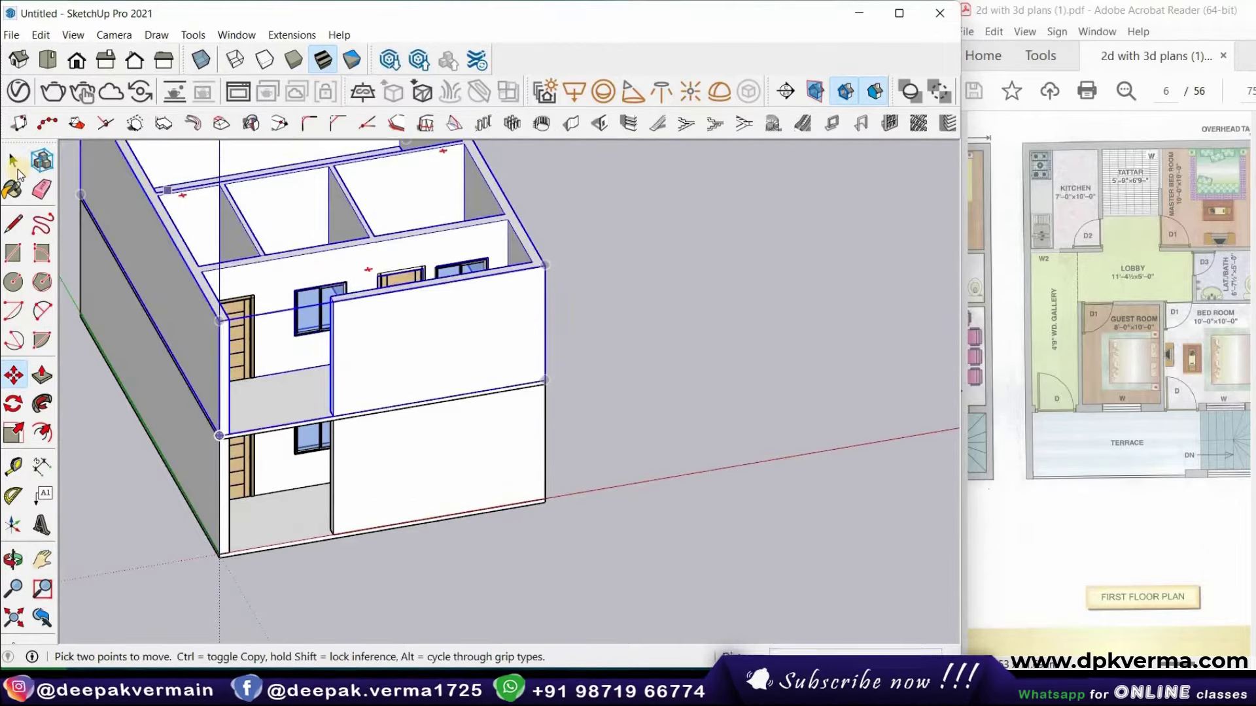
pyautogui.press('space')
pyautogui.scroll(-3, 618, 312)
pyautogui.moveTo(589, 235); pyautogui.dragTo(810, 420, button='middle')
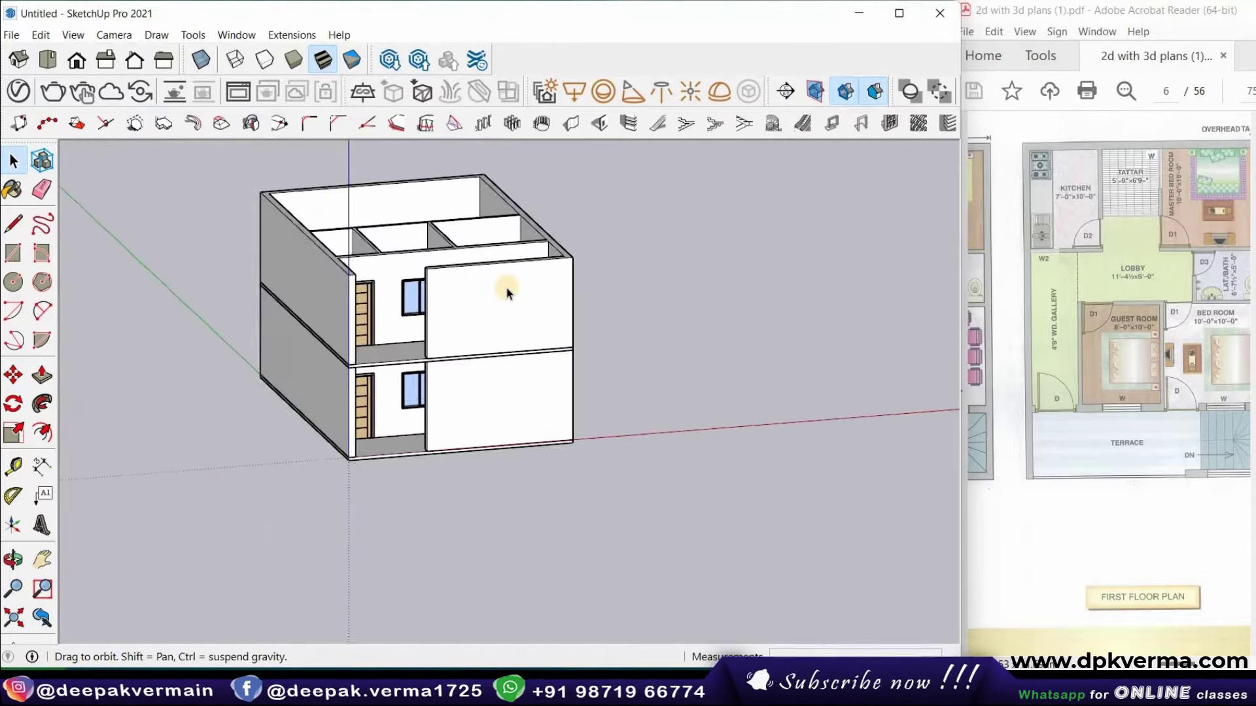
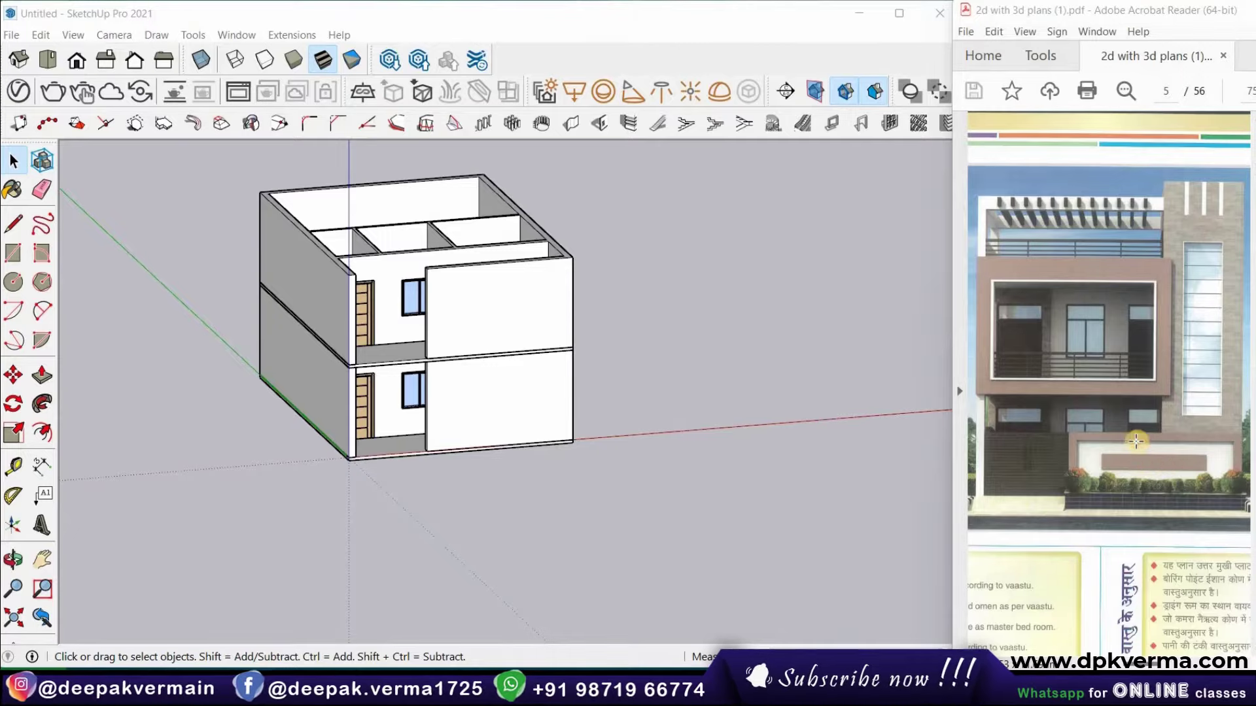
# Inside the upper-floor group, push the front wall's left end face back to a thin sliver
pyautogui.scroll(3, 482, 401)
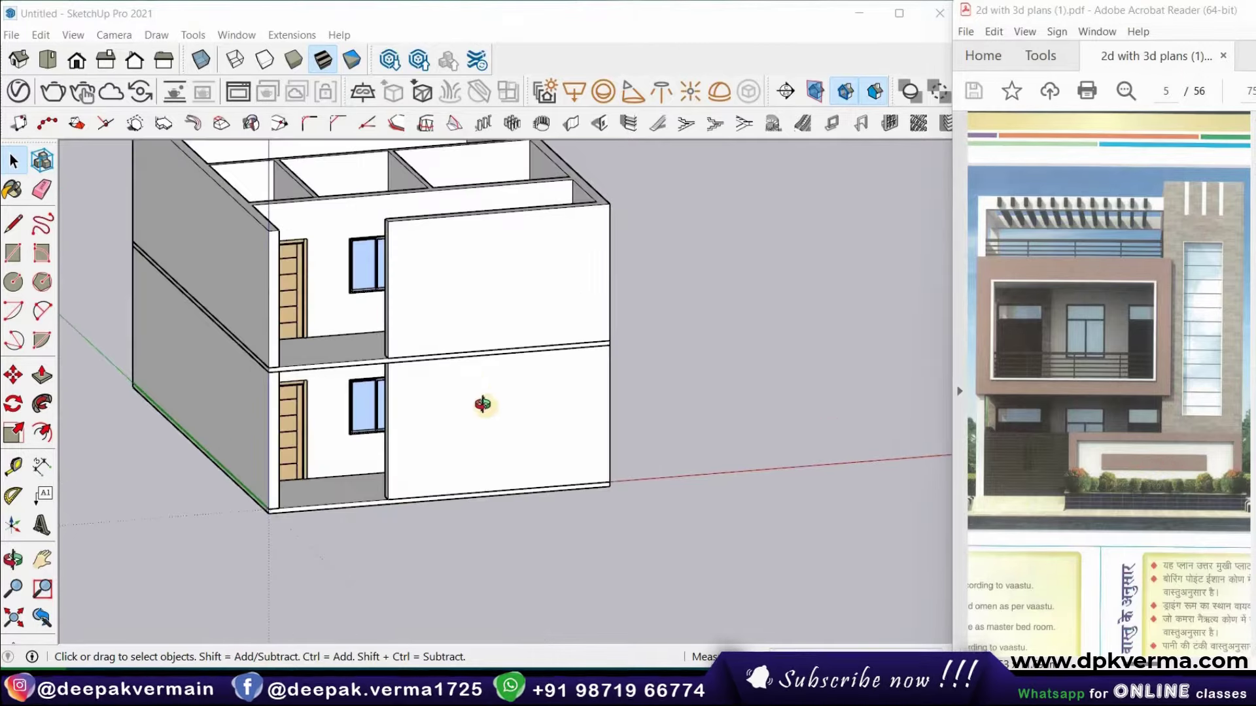
pyautogui.moveTo(482, 401); pyautogui.dragTo(435, 323, button='middle')
pyautogui.click(435, 320)
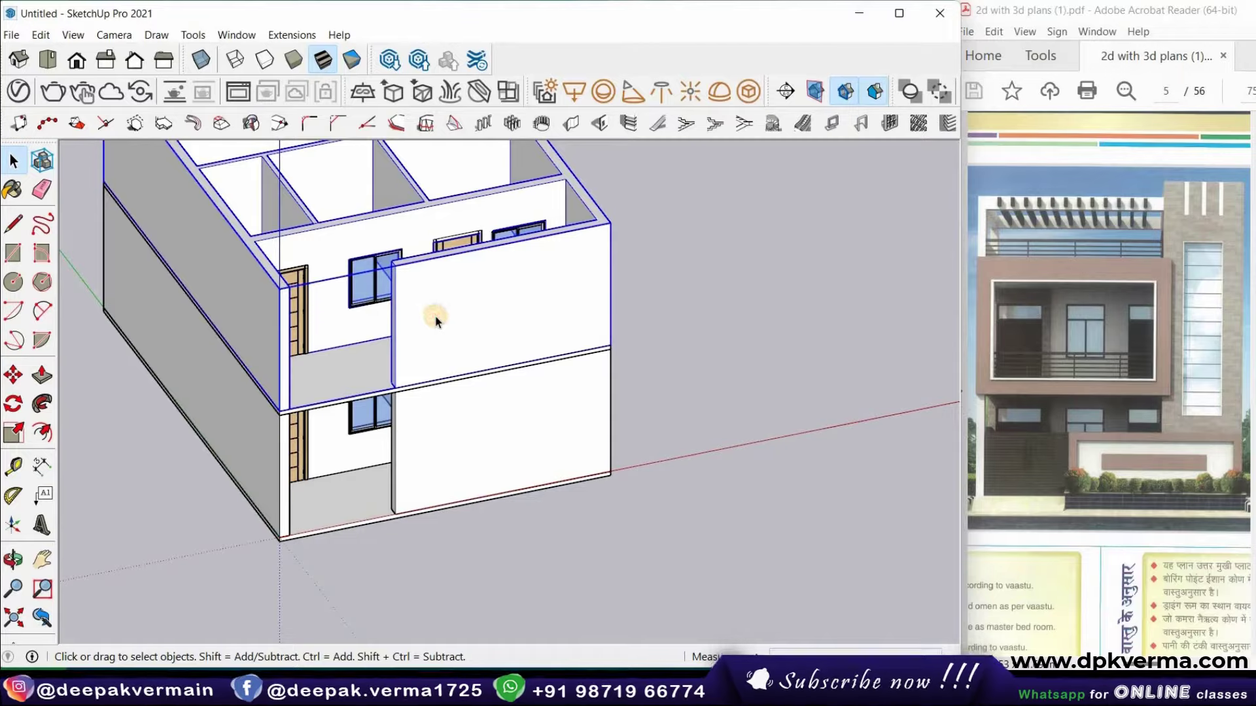
pyautogui.doubleClick(436, 320)
pyautogui.scroll(2, 422, 340)
pyautogui.scroll(2, 412, 308)
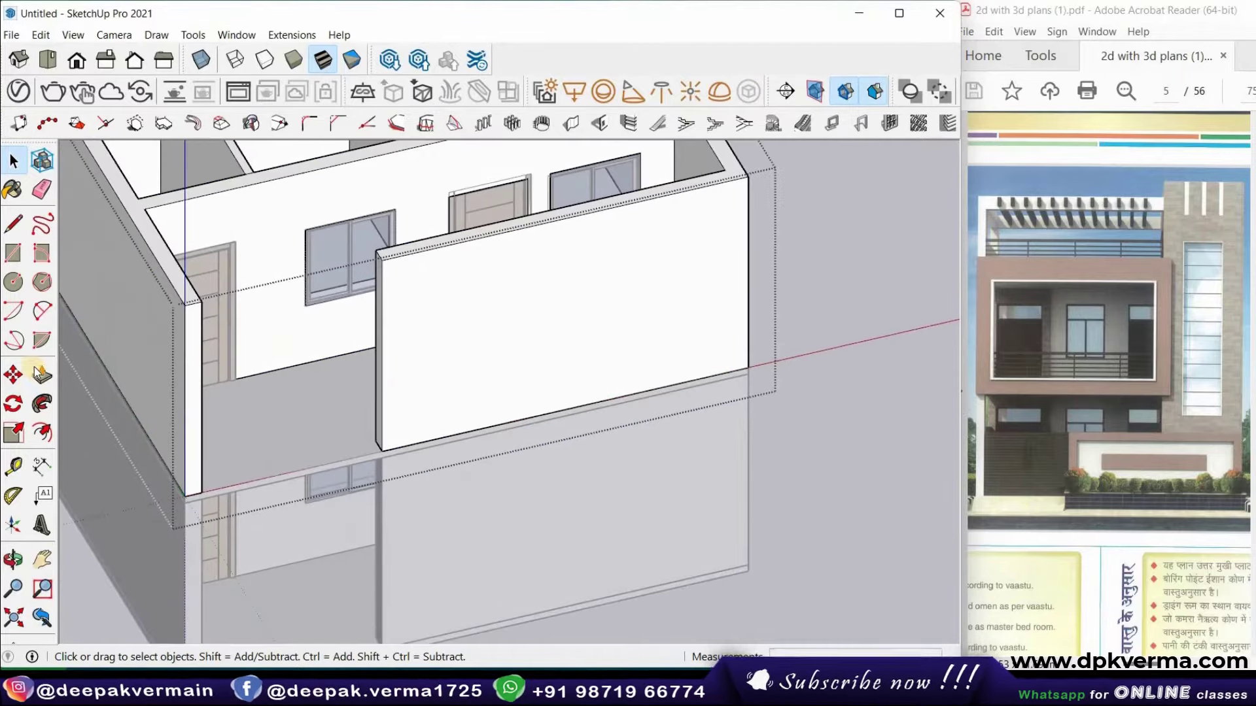
pyautogui.click(42, 374)
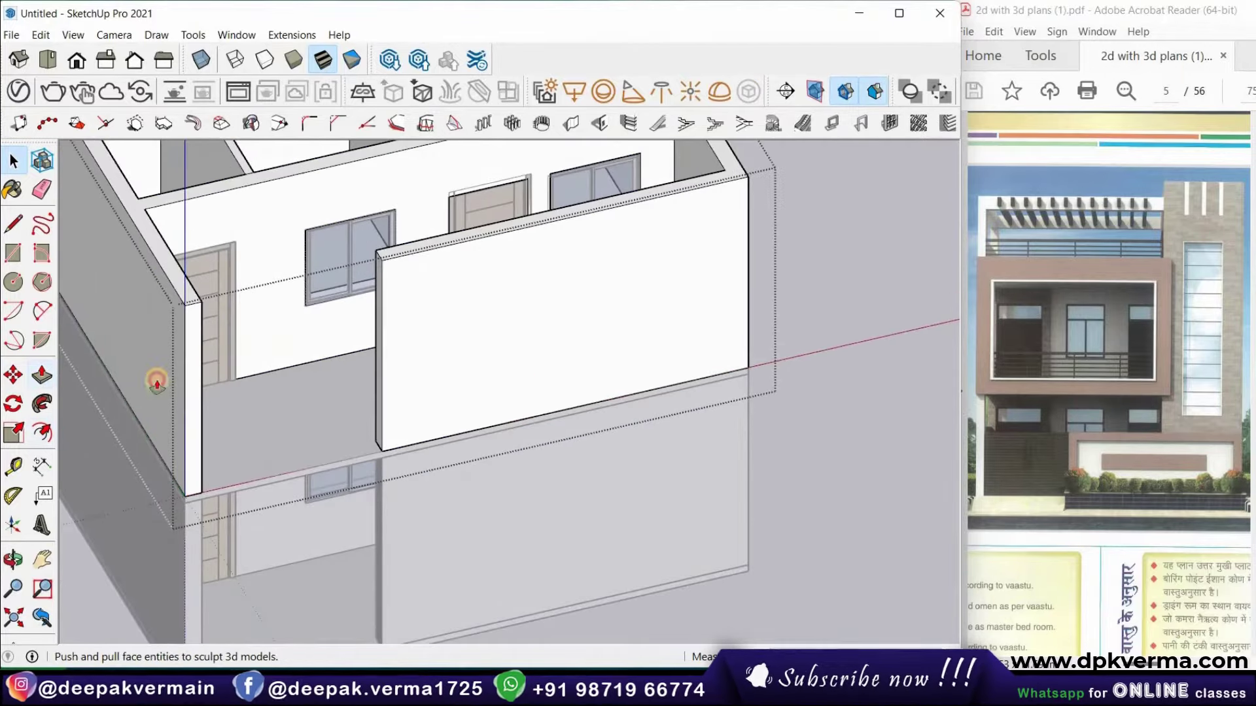
pyautogui.click(391, 359)
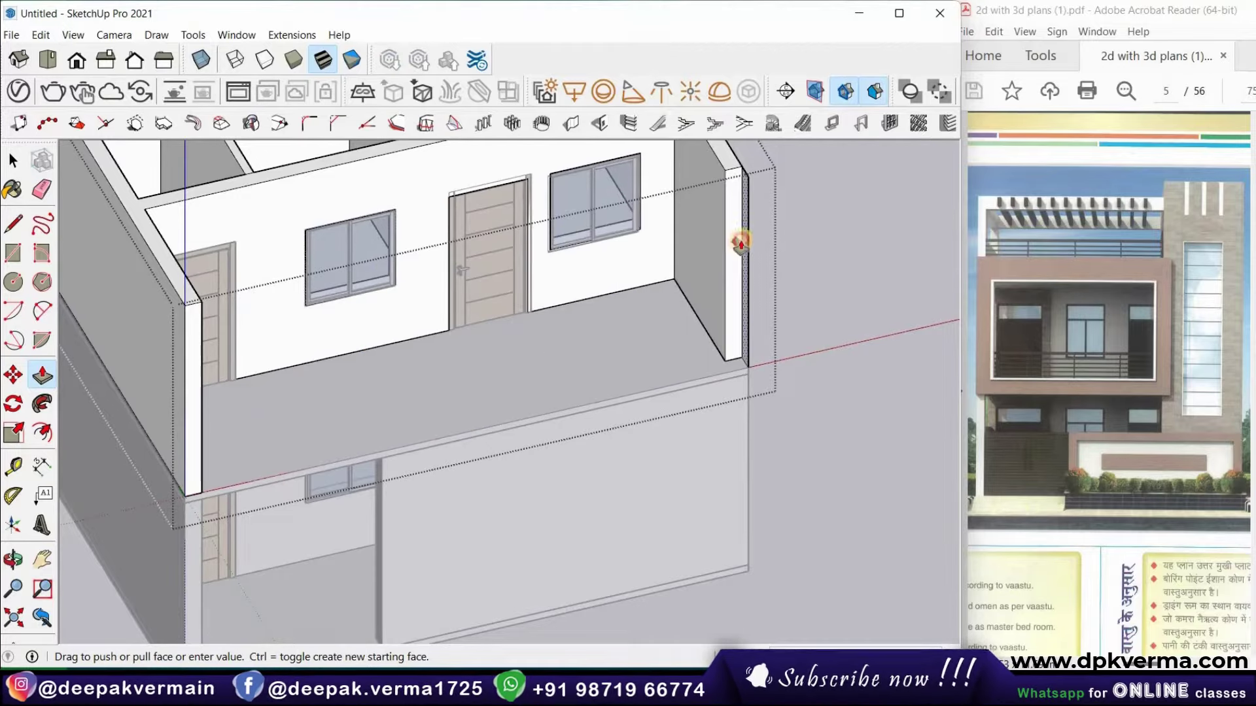
pyautogui.click(741, 242)
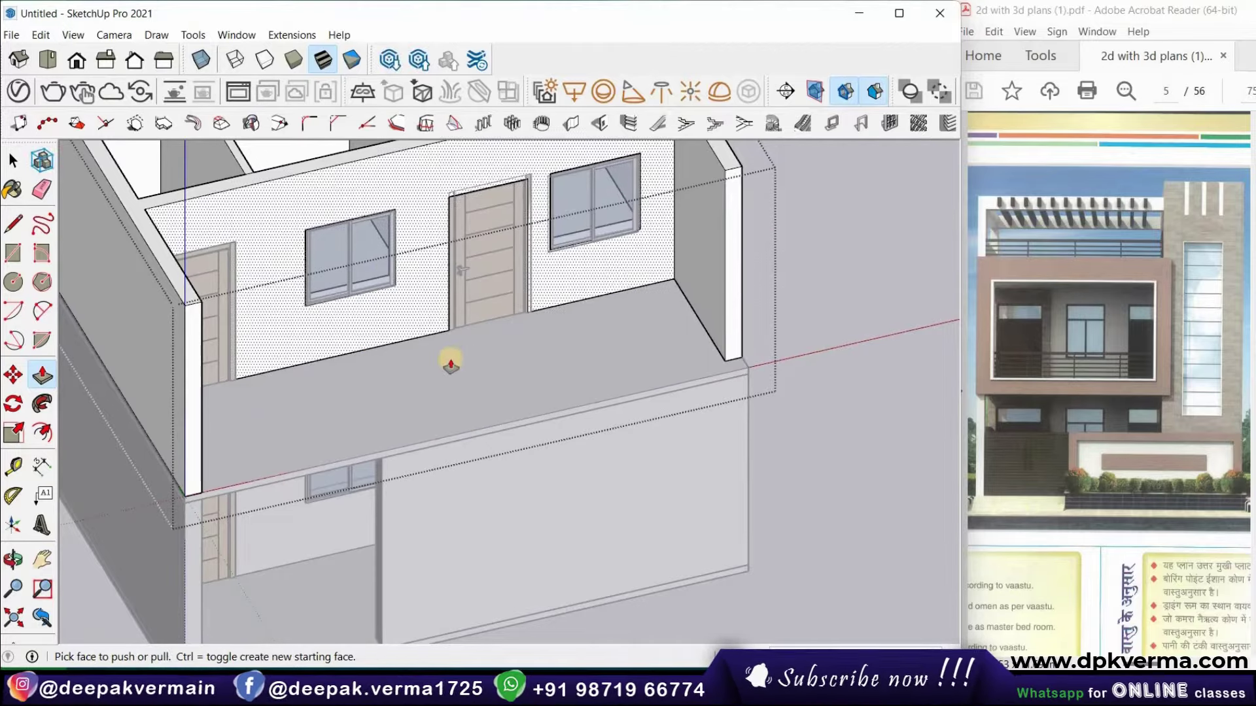
# Exit group editing and reselect the upper-floor group
pyautogui.scroll(-1, 407, 407)
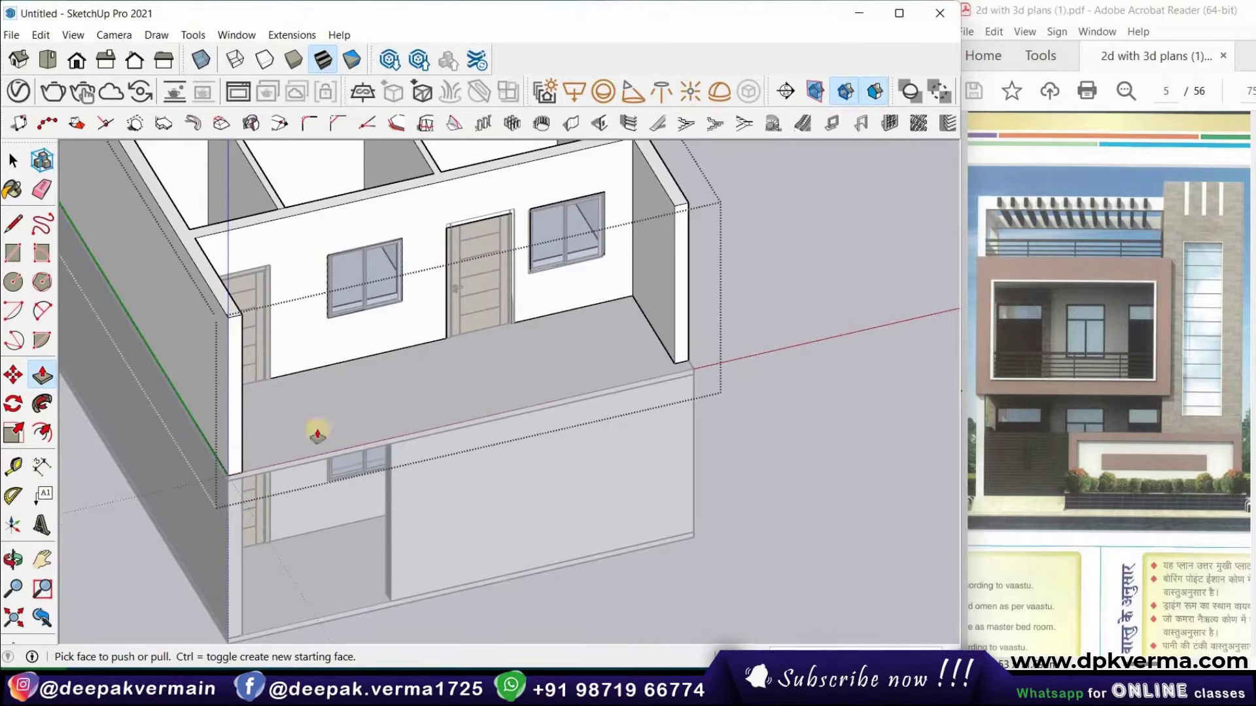
pyautogui.press('space')
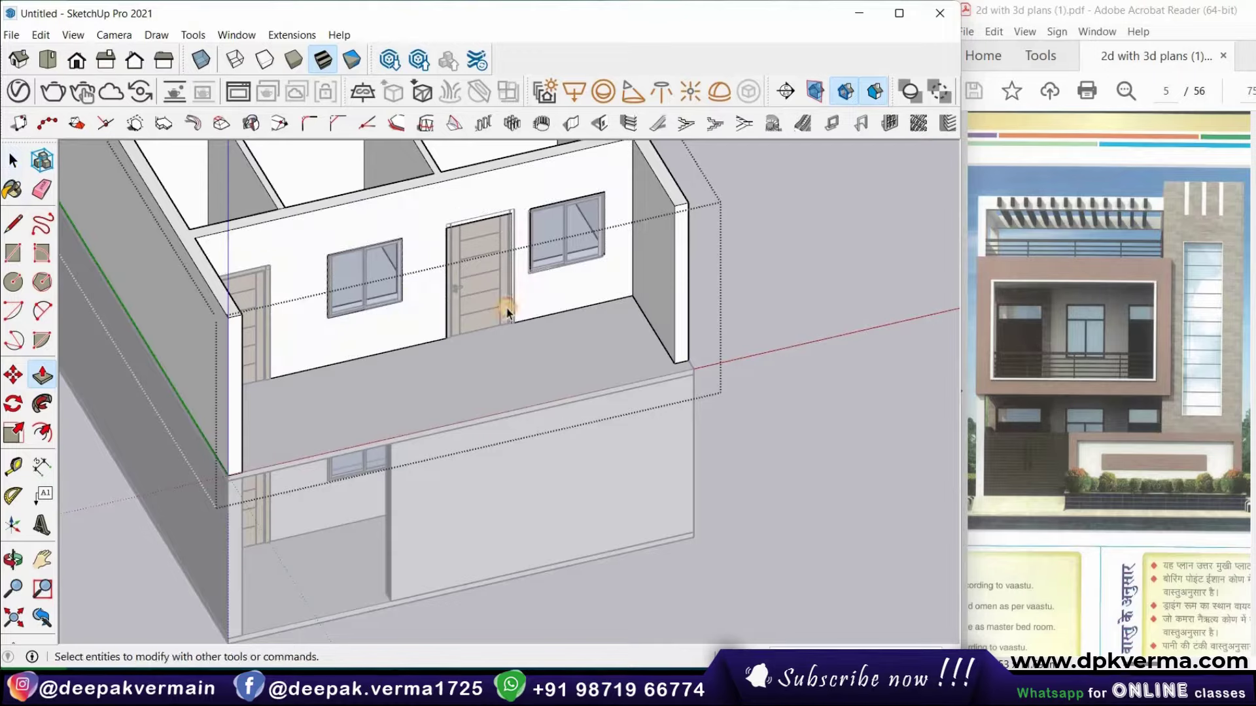
pyautogui.click(798, 302)
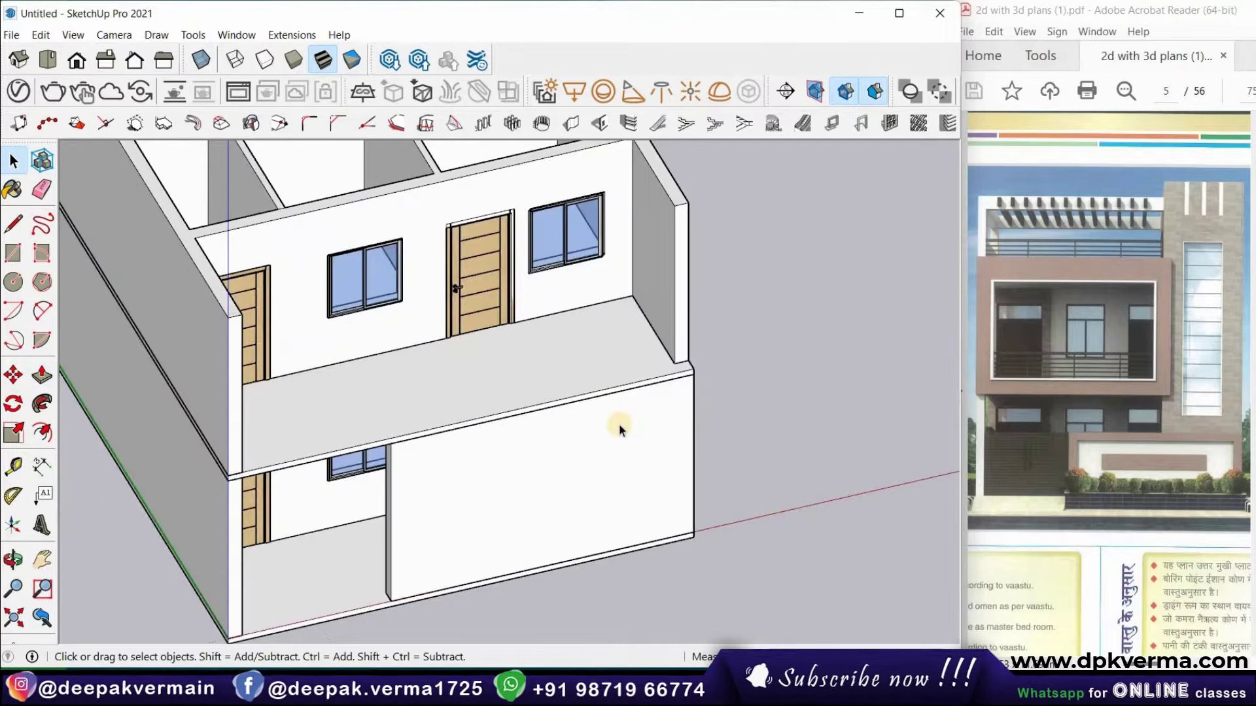
pyautogui.doubleClick(620, 427)
pyautogui.press('Escape')
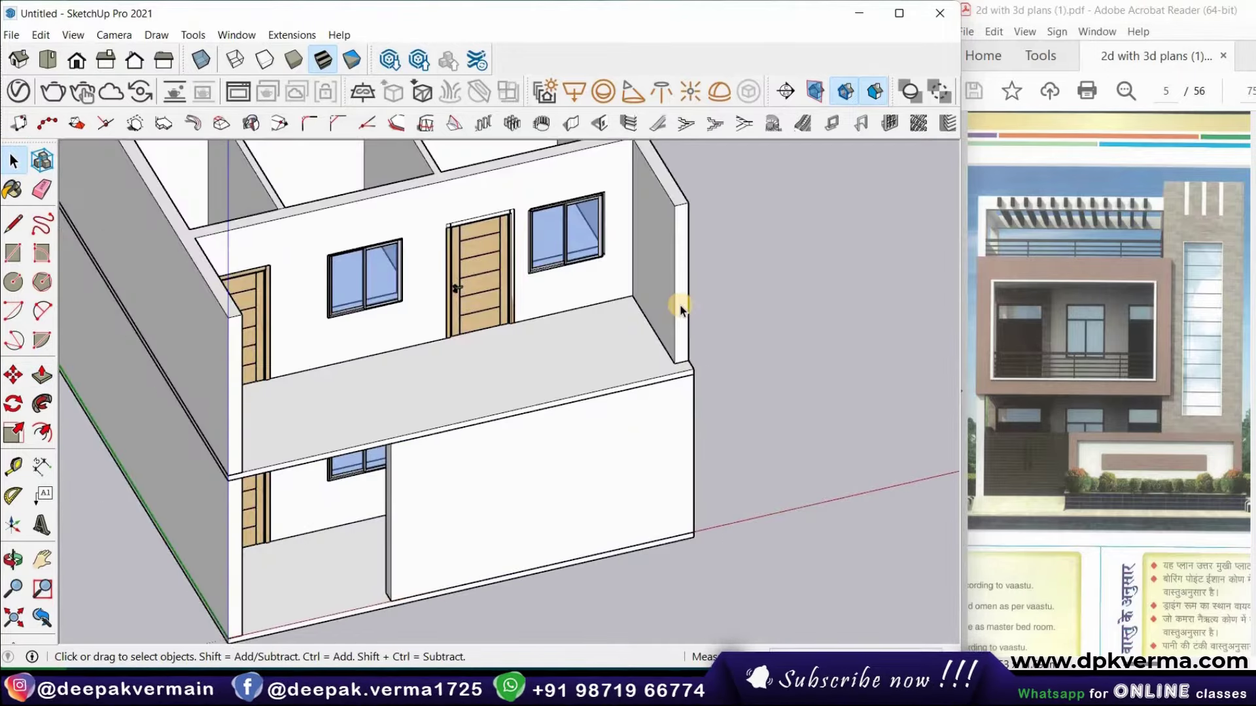
pyautogui.click(632, 364)
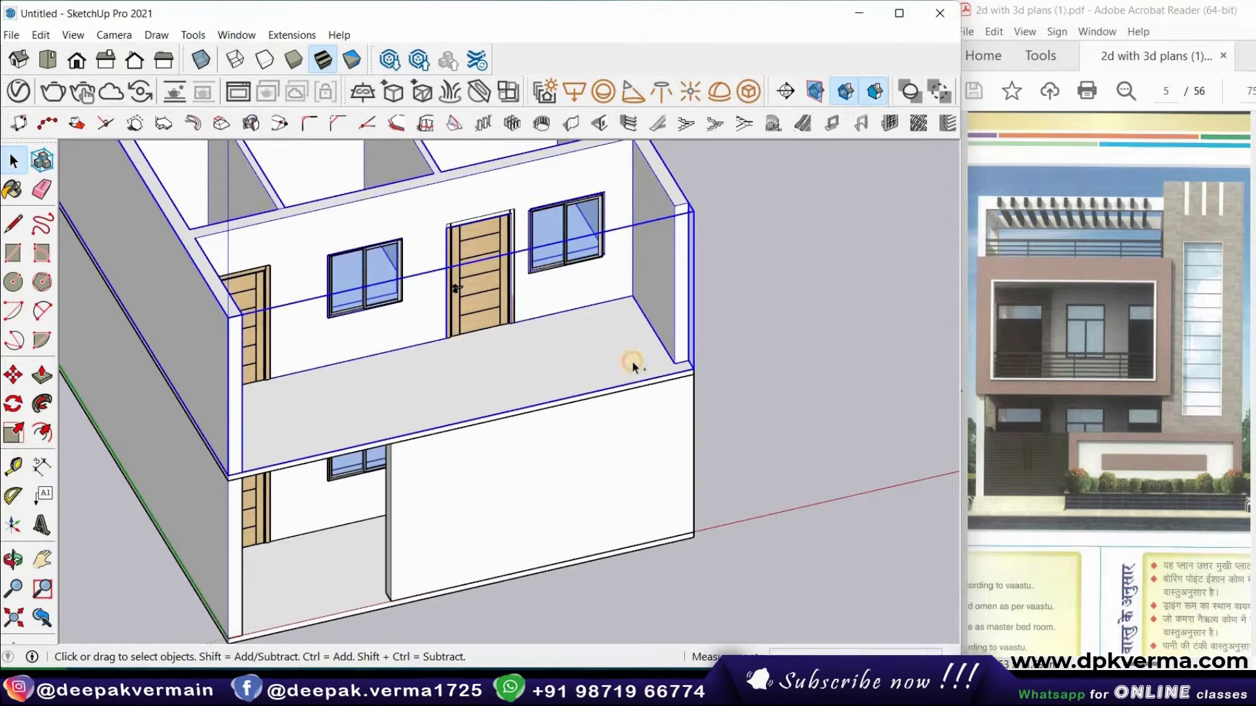
# Hide the upper-floor group and open the lower-floor group for editing
pyautogui.rightClick(634, 362)
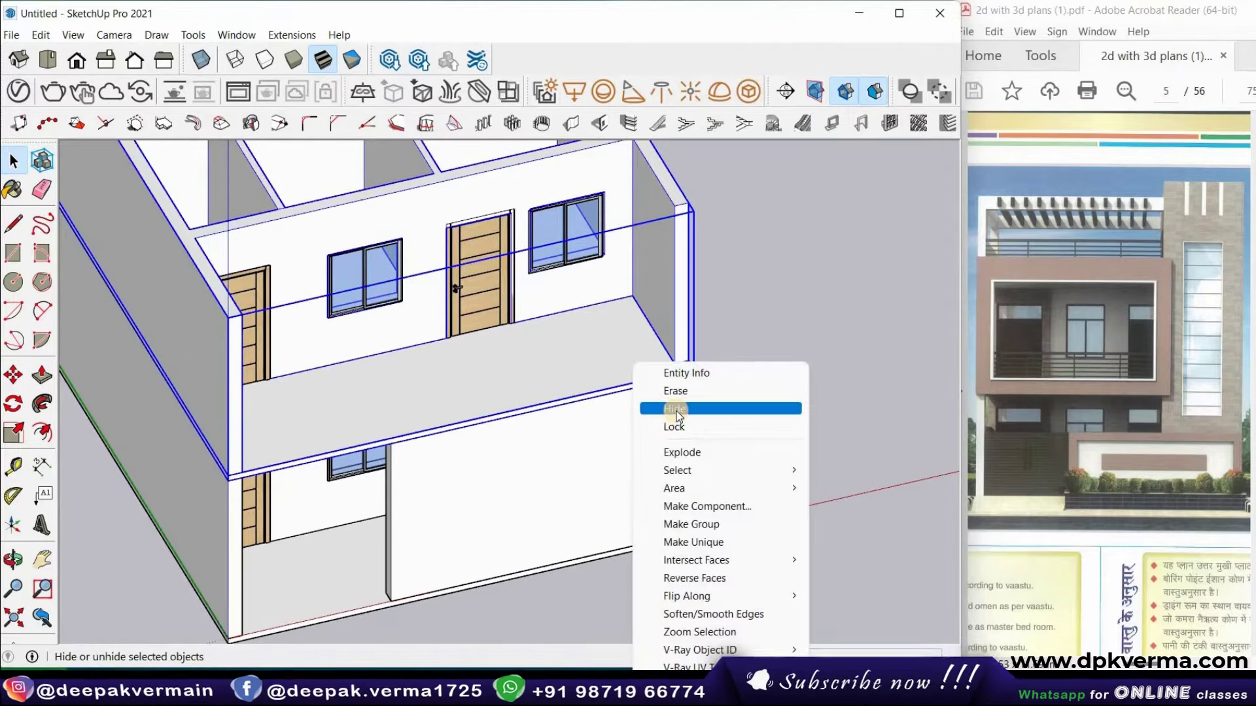
pyautogui.click(676, 408)
pyautogui.moveTo(628, 415); pyautogui.dragTo(499, 379, button='middle')
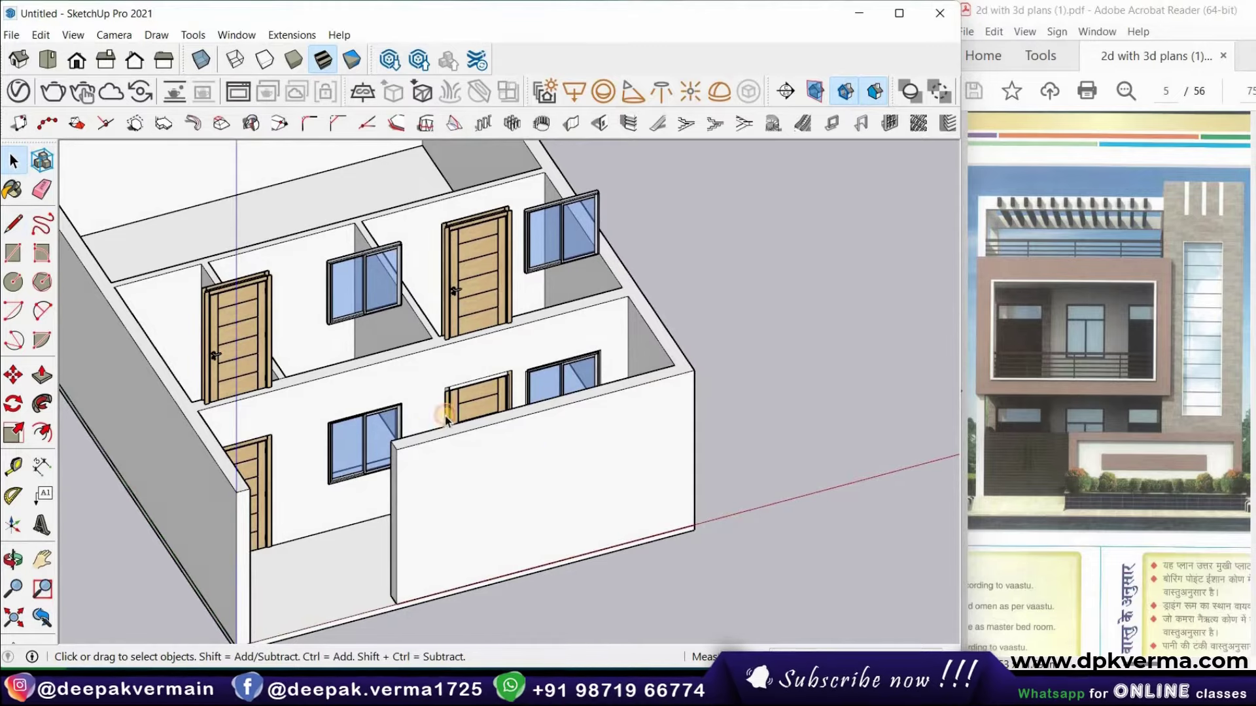
pyautogui.doubleClick(565, 453)
# Push the front lower wall's top face down to parapet height
pyautogui.click(13, 224)
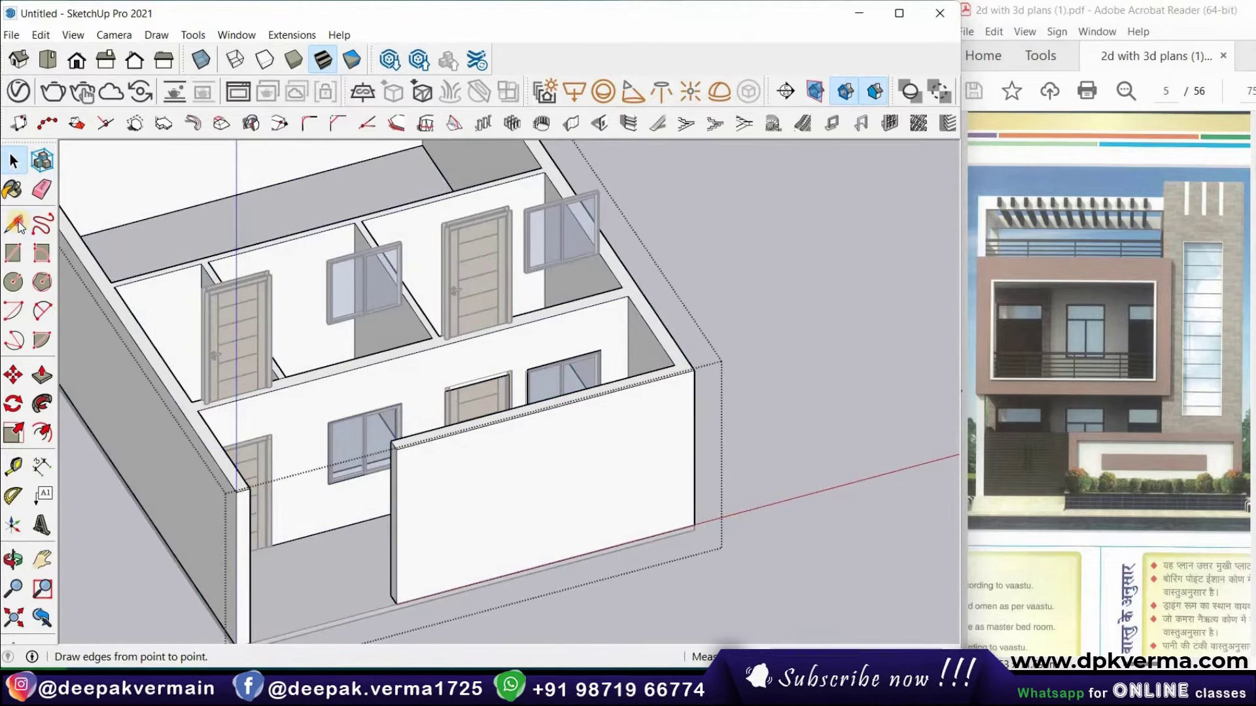
pyautogui.scroll(3, 670, 363)
pyautogui.click(670, 363)
pyautogui.press('Escape')
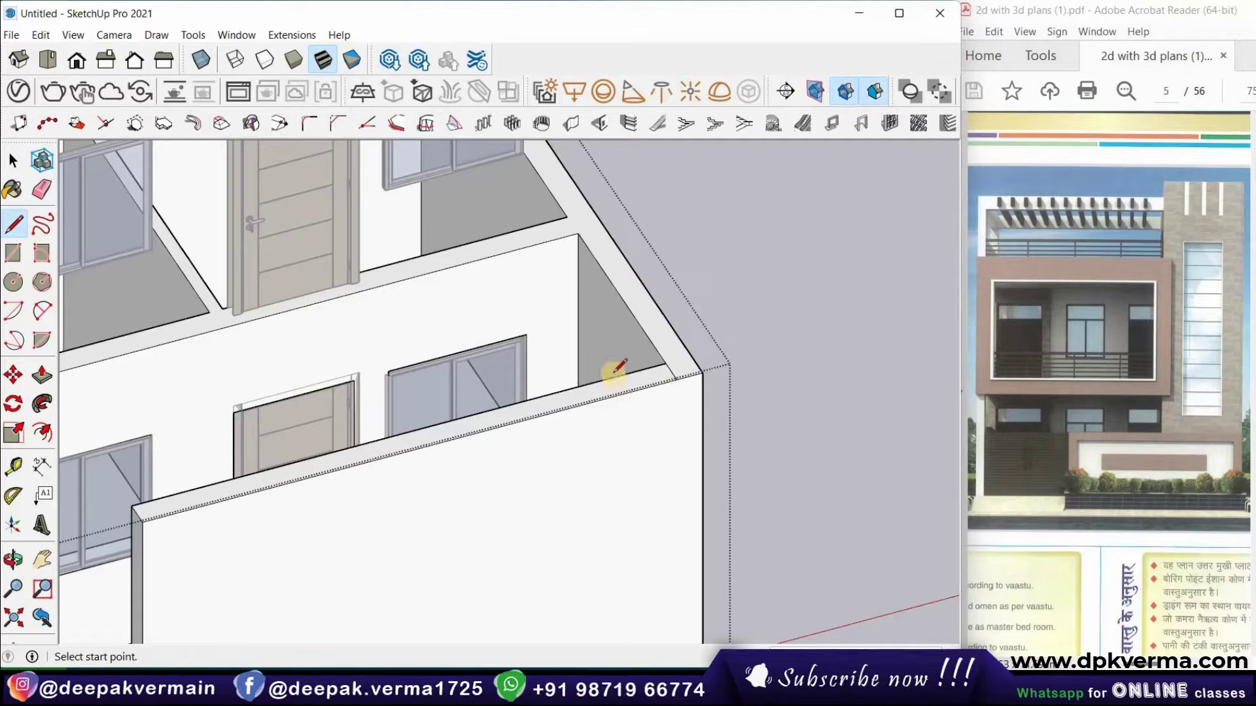
pyautogui.scroll(-3, 615, 364)
pyautogui.scroll(-2, 602, 378)
pyautogui.press('p')
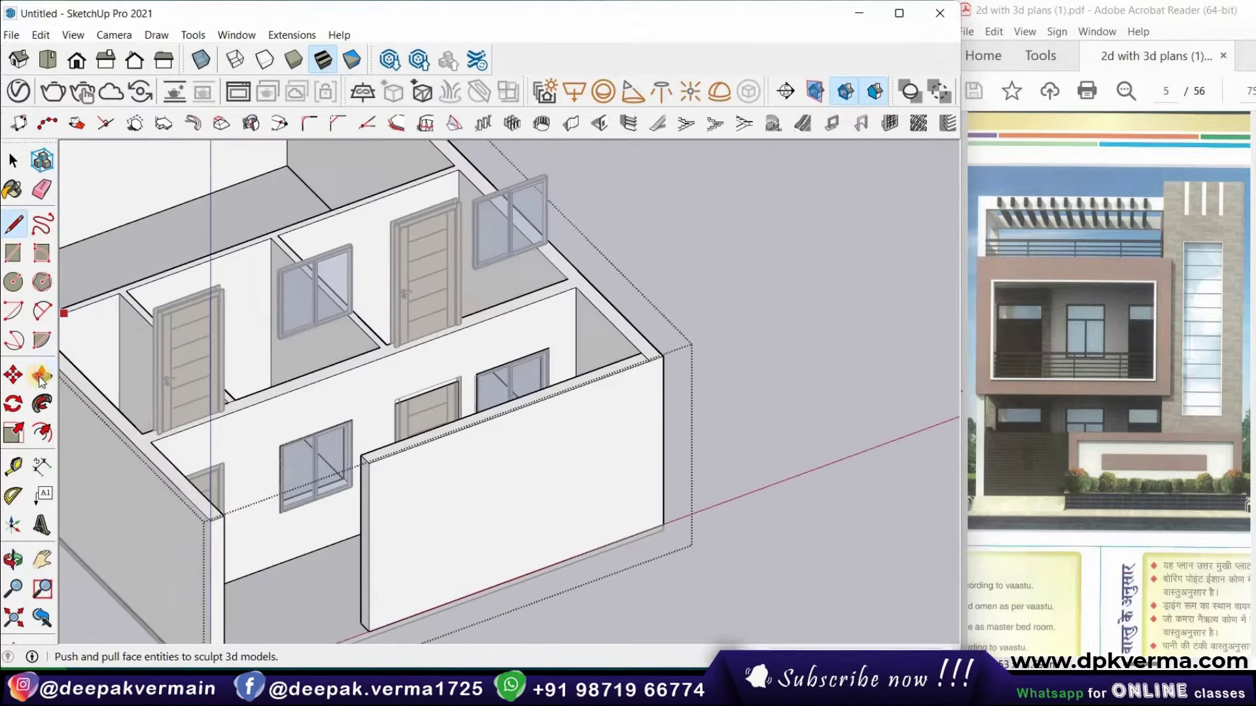
pyautogui.moveTo(468, 416); pyautogui.dragTo(472, 424)
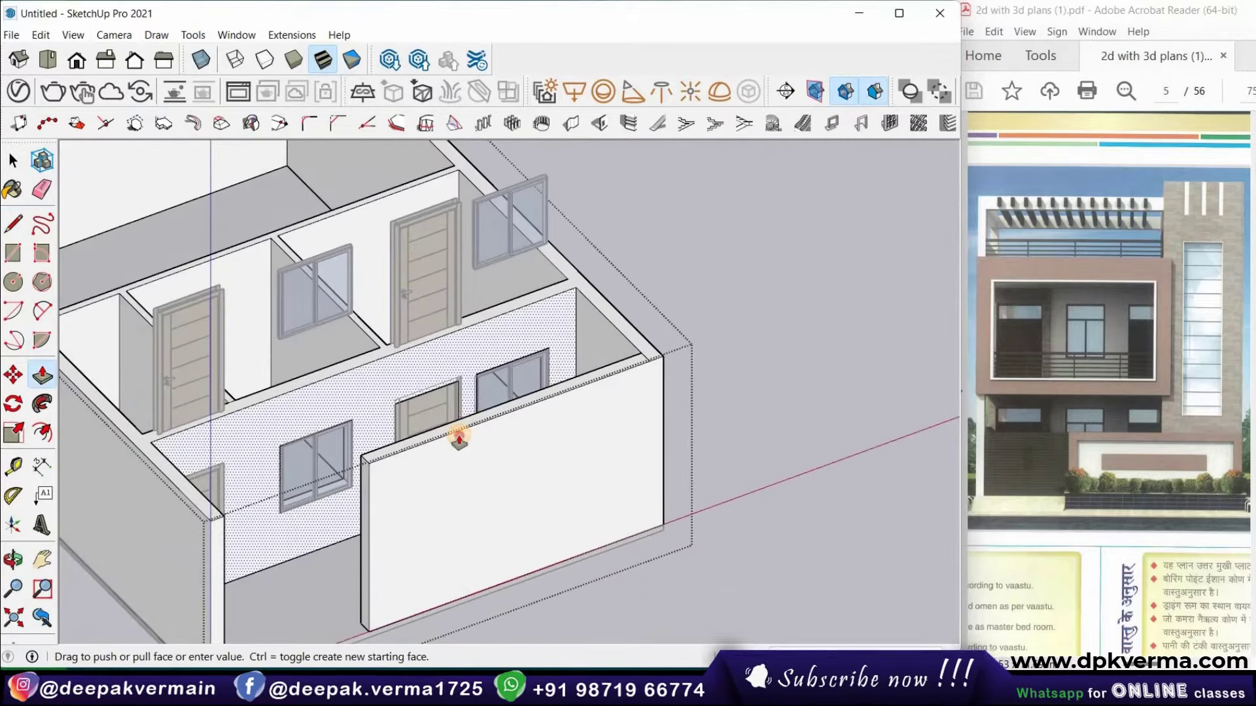
pyautogui.press('Escape')
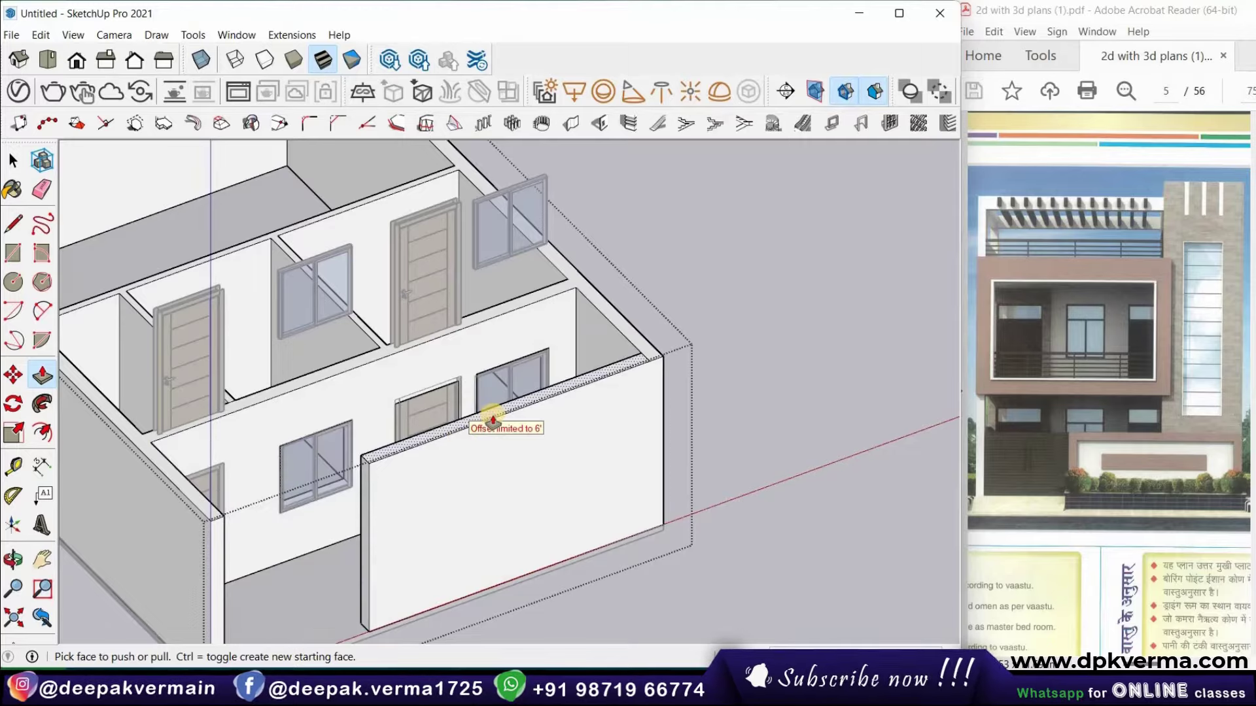
pyautogui.moveTo(492, 416); pyautogui.dragTo(492, 446)
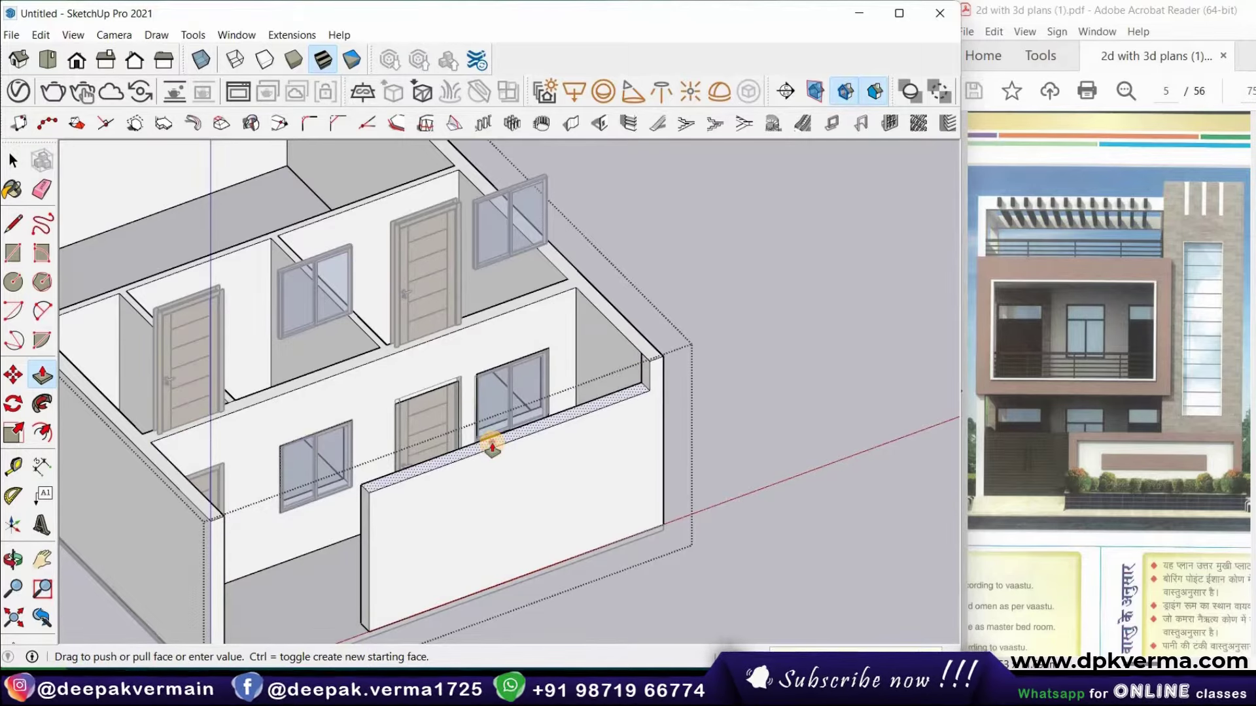
pyautogui.moveTo(492, 447); pyautogui.dragTo(572, 527)
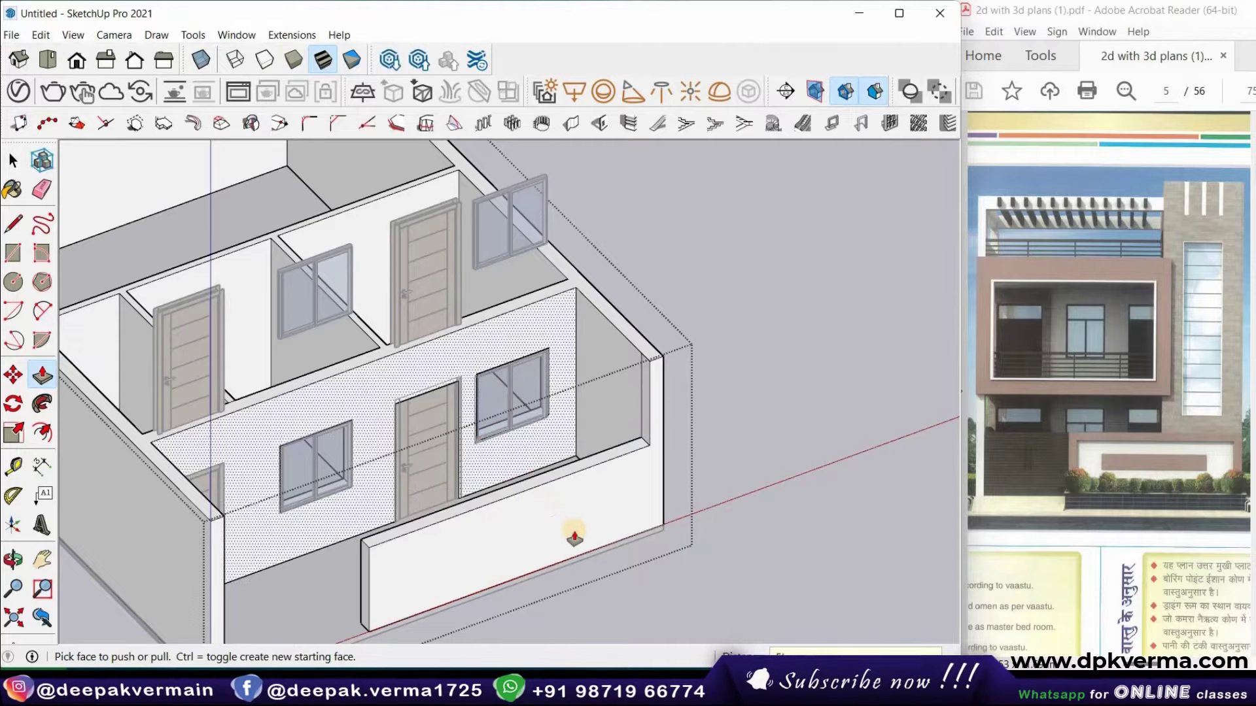
# Draw an edge across the end of the lowered wall top
pyautogui.moveTo(538, 479)
pyautogui.mouseDown(button='middle')
pyautogui.moveTo(554, 507)
pyautogui.moveTo(644, 540)
pyautogui.mouseUp(button='middle')
pyautogui.scroll(3, 644, 540)
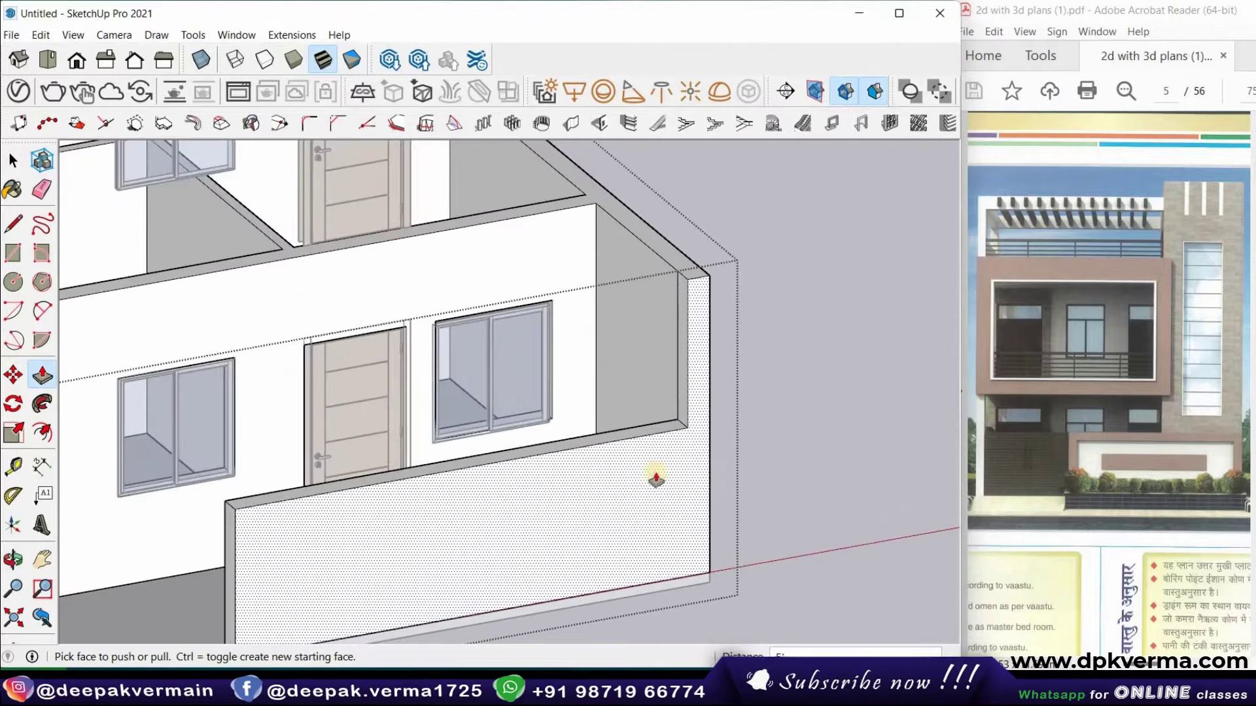
pyautogui.click(13, 229)
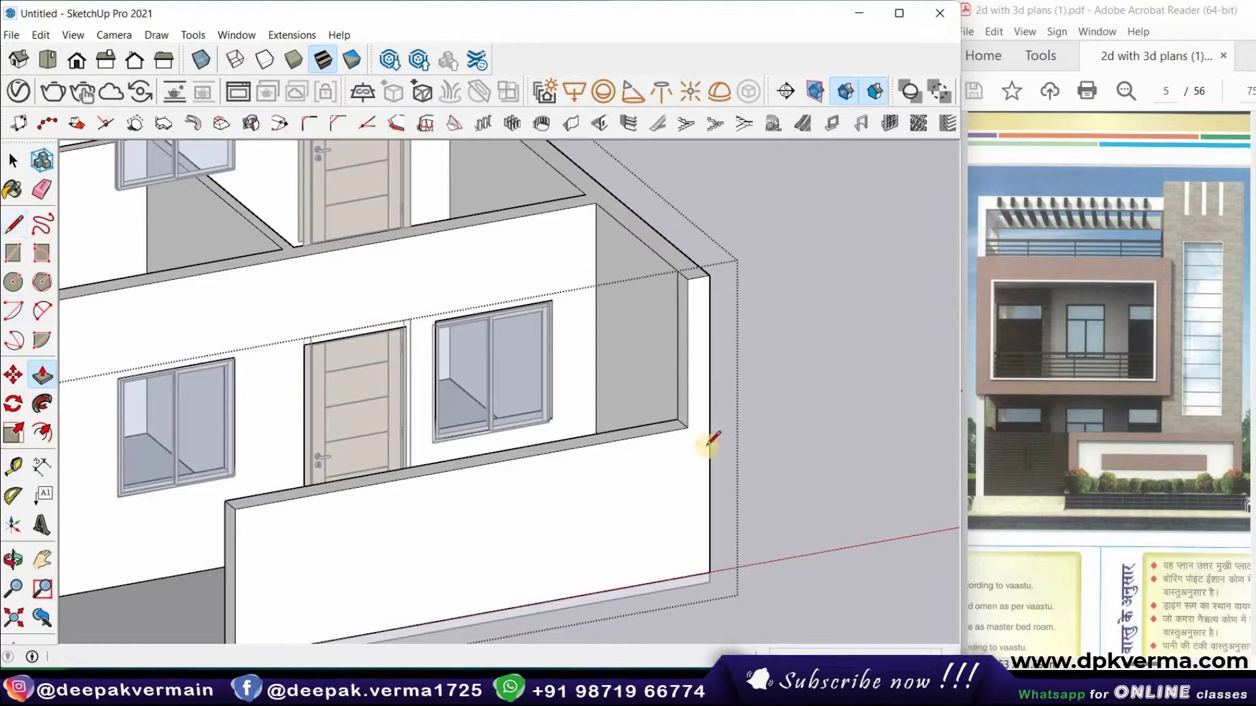
pyautogui.click(689, 427)
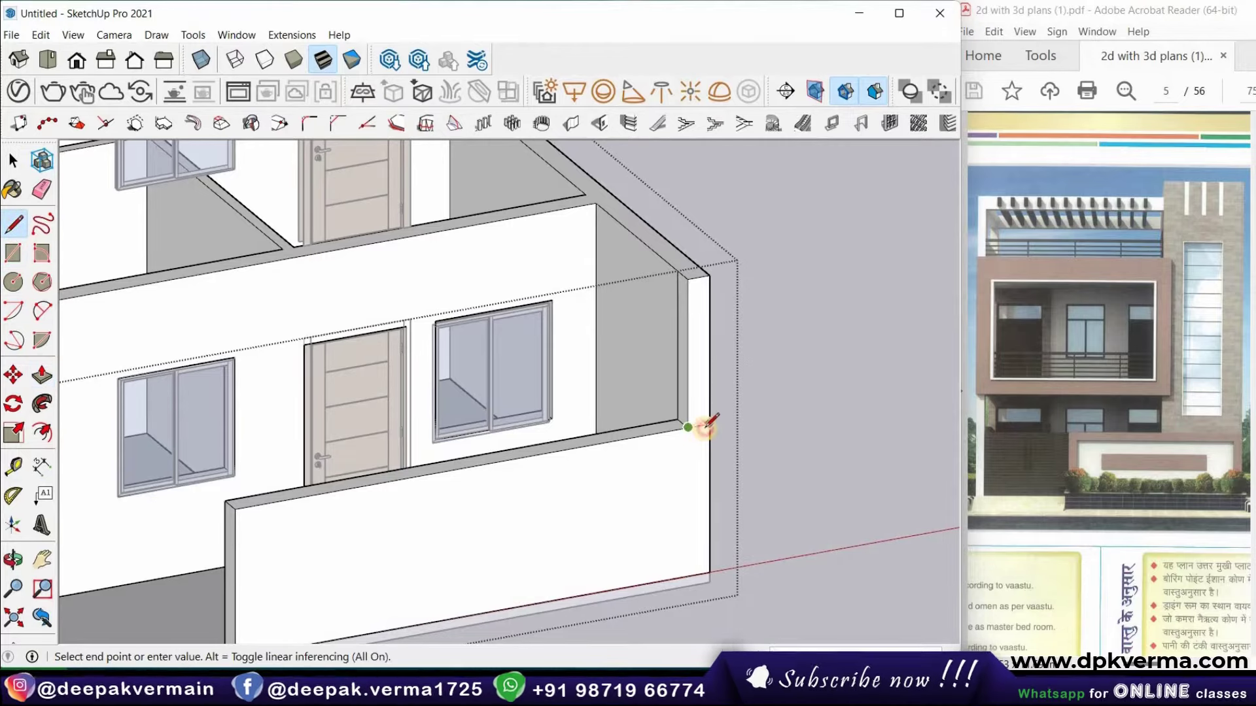
pyautogui.click(709, 424)
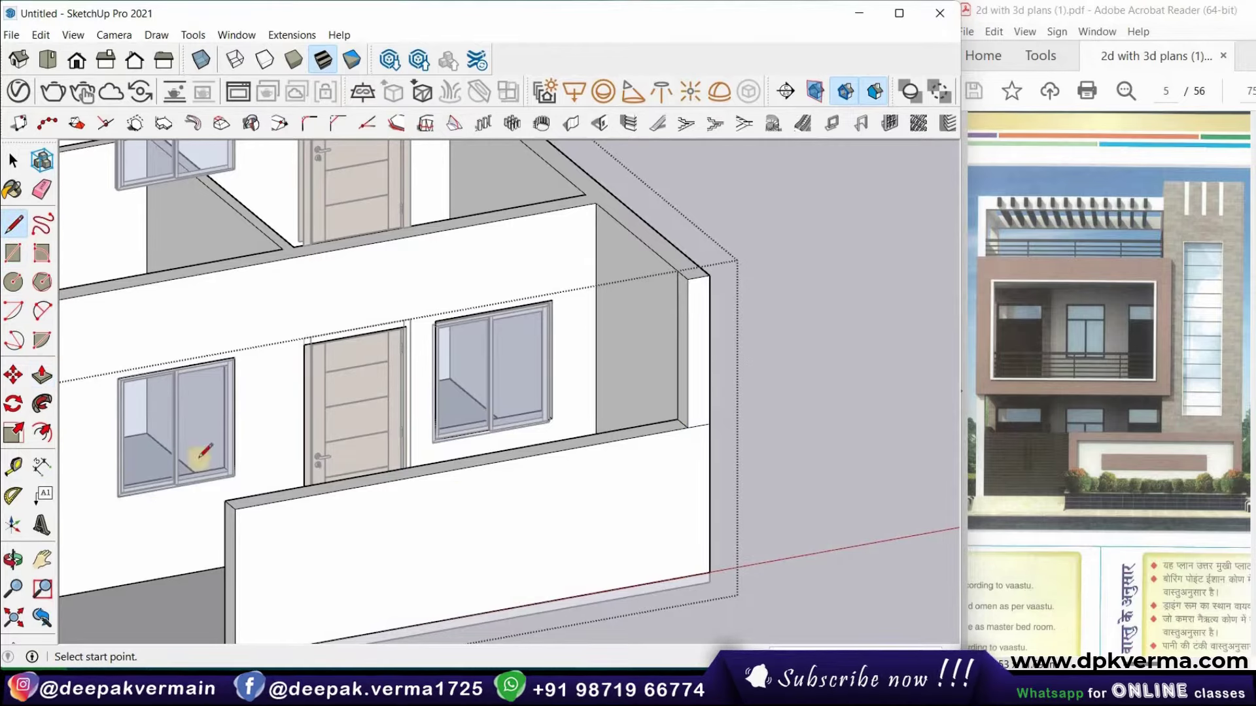
# Offset the parapet front face's edges inward twice, forming two nested inset outlines
pyautogui.click(40, 435)
pyautogui.click(456, 527)
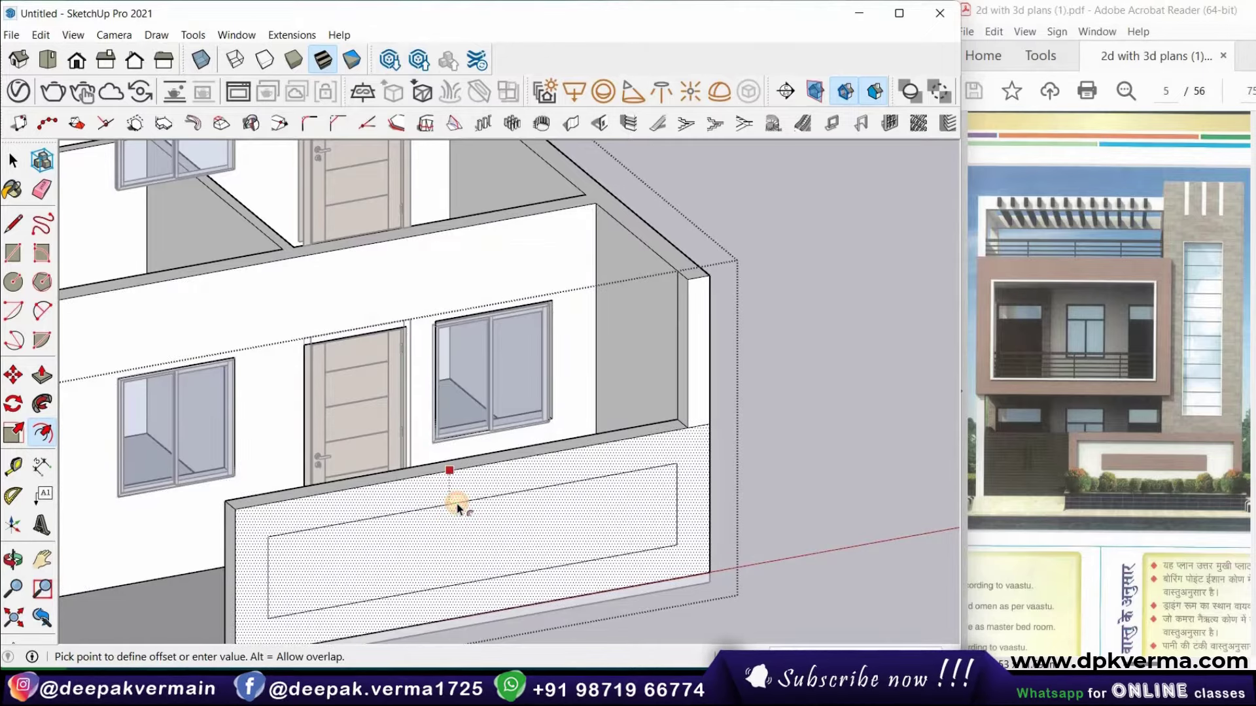
pyautogui.scroll(-2, 457, 503)
pyautogui.scroll(-3, 457, 504)
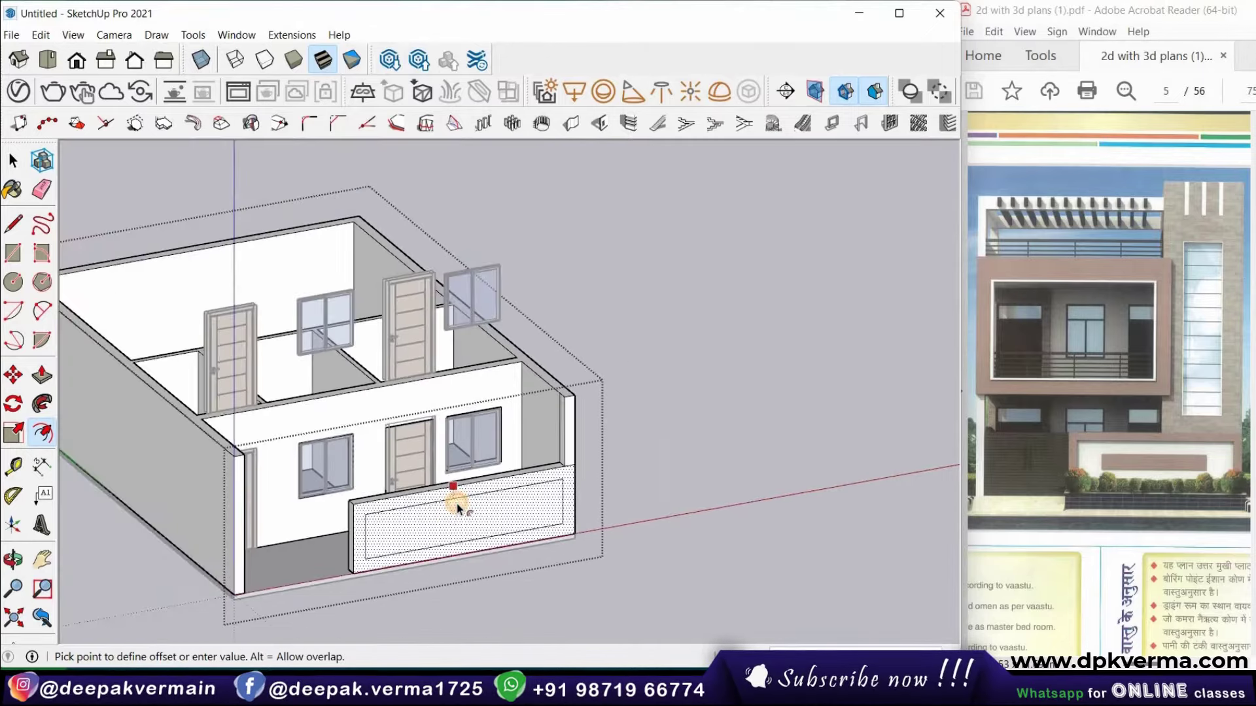
pyautogui.moveTo(437, 482)
pyautogui.mouseDown(button='middle')
pyautogui.moveTo(351, 419)
pyautogui.moveTo(432, 507)
pyautogui.mouseUp(button='middle')
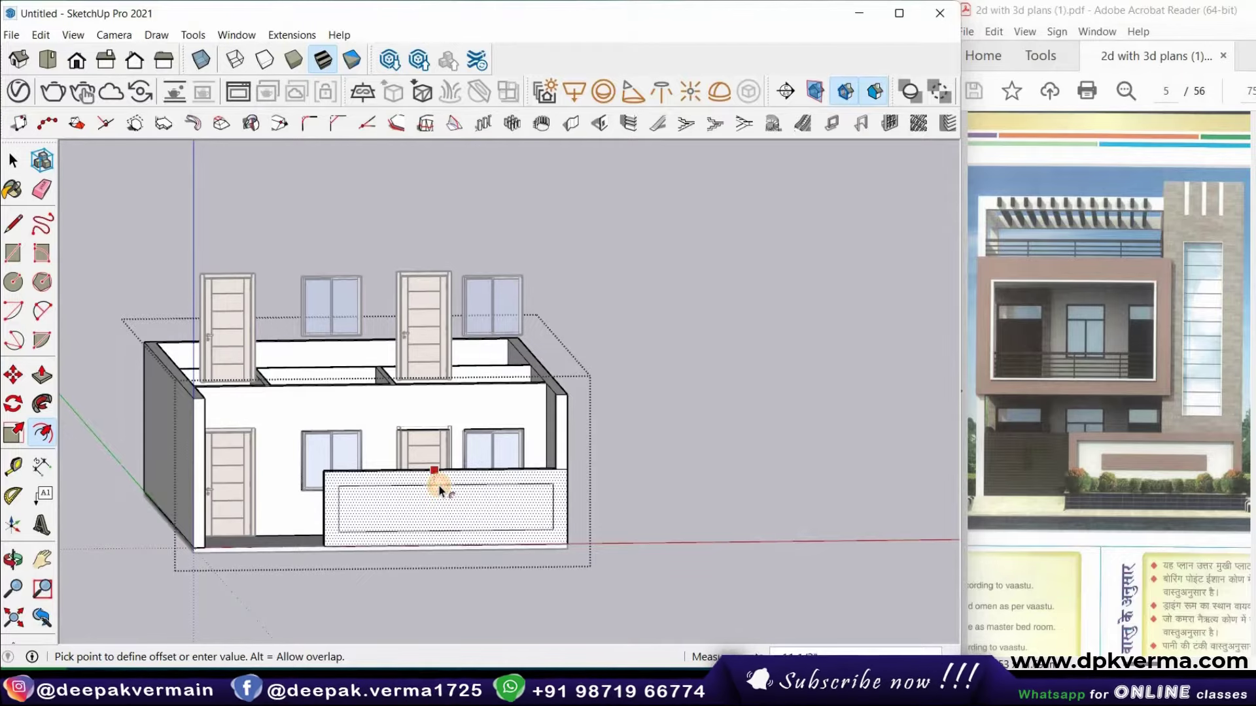
pyautogui.click(439, 490)
pyautogui.scroll(2, 446, 484)
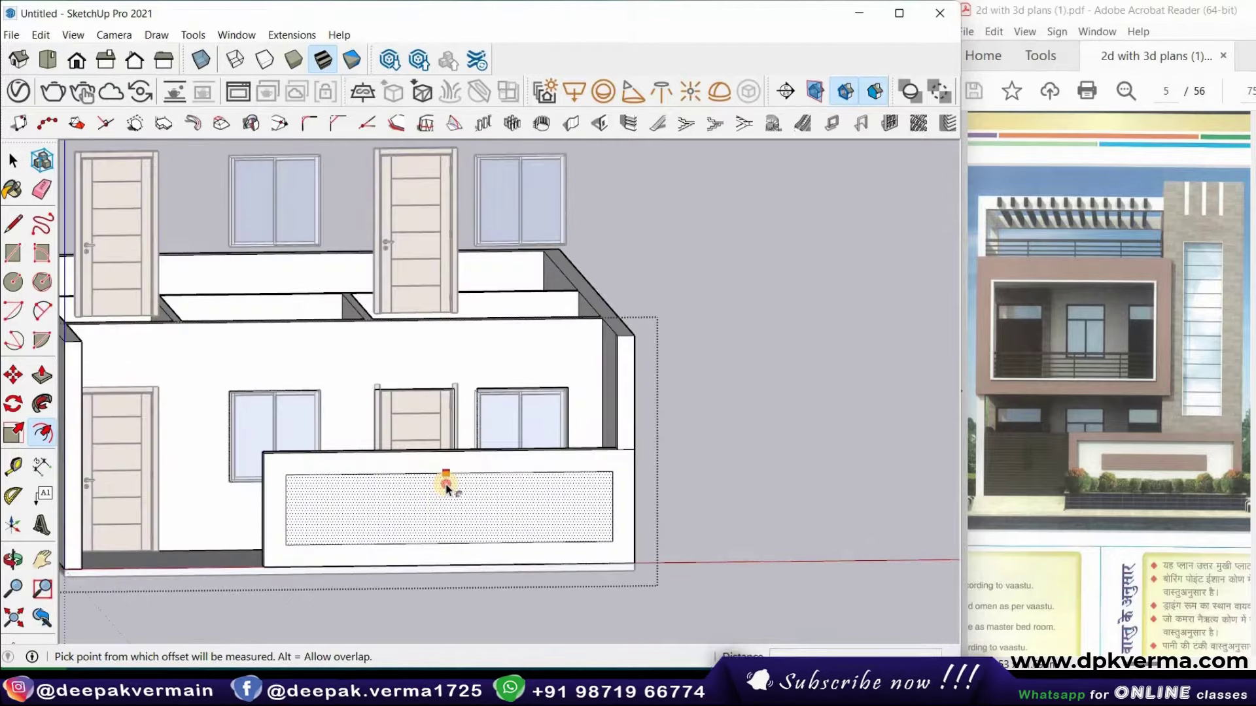
pyautogui.click(447, 498)
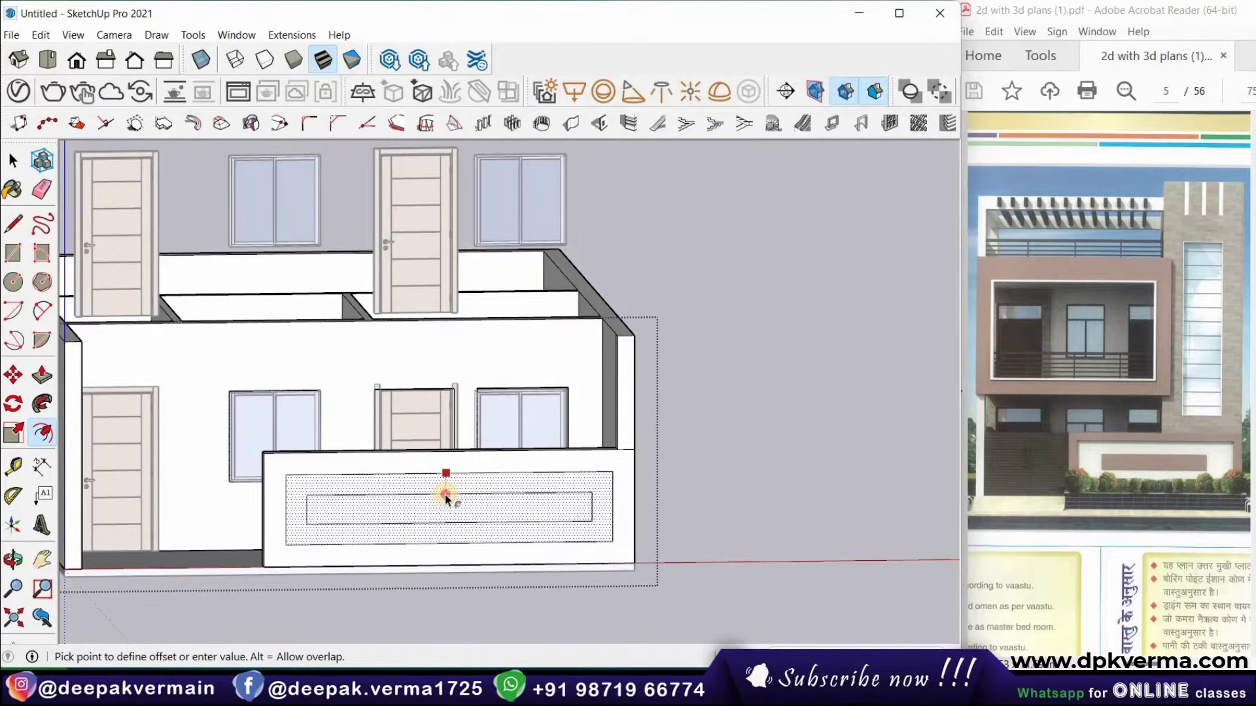
pyautogui.click(306, 500)
pyautogui.click(13, 466)
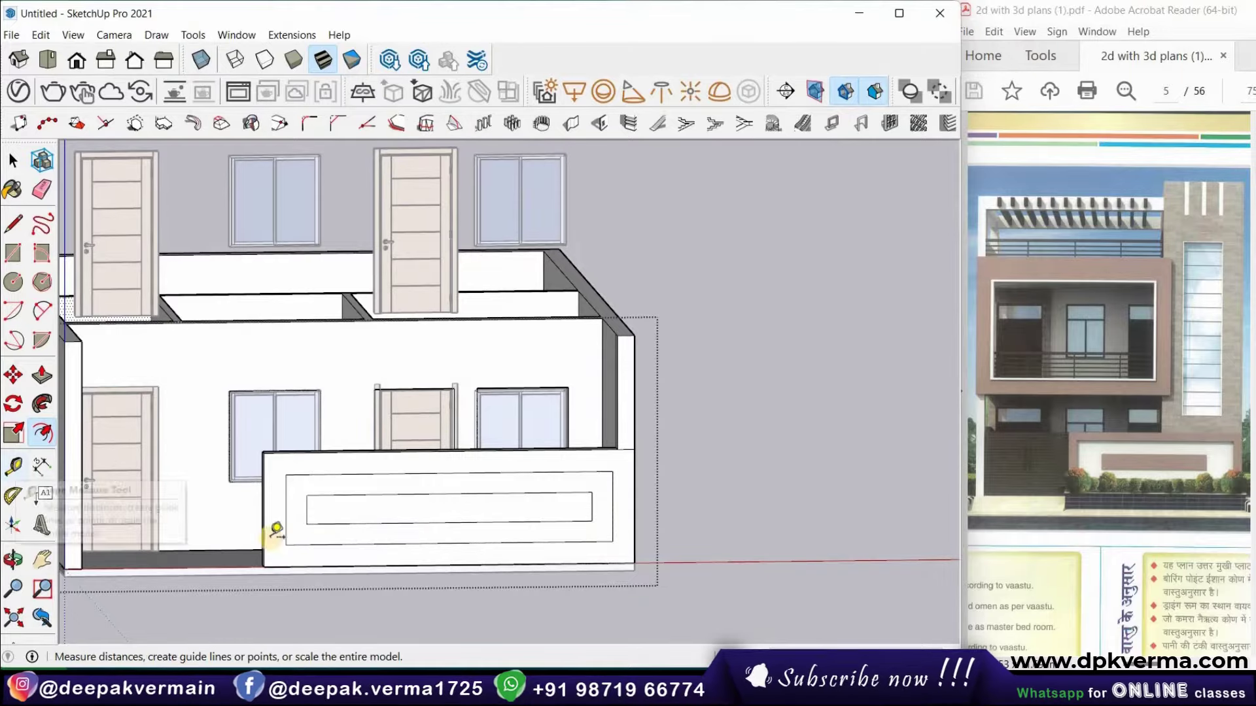
# Place guides 1' 1/2" inside each end of the inner panel rectangle
pyautogui.scroll(2, 346, 517)
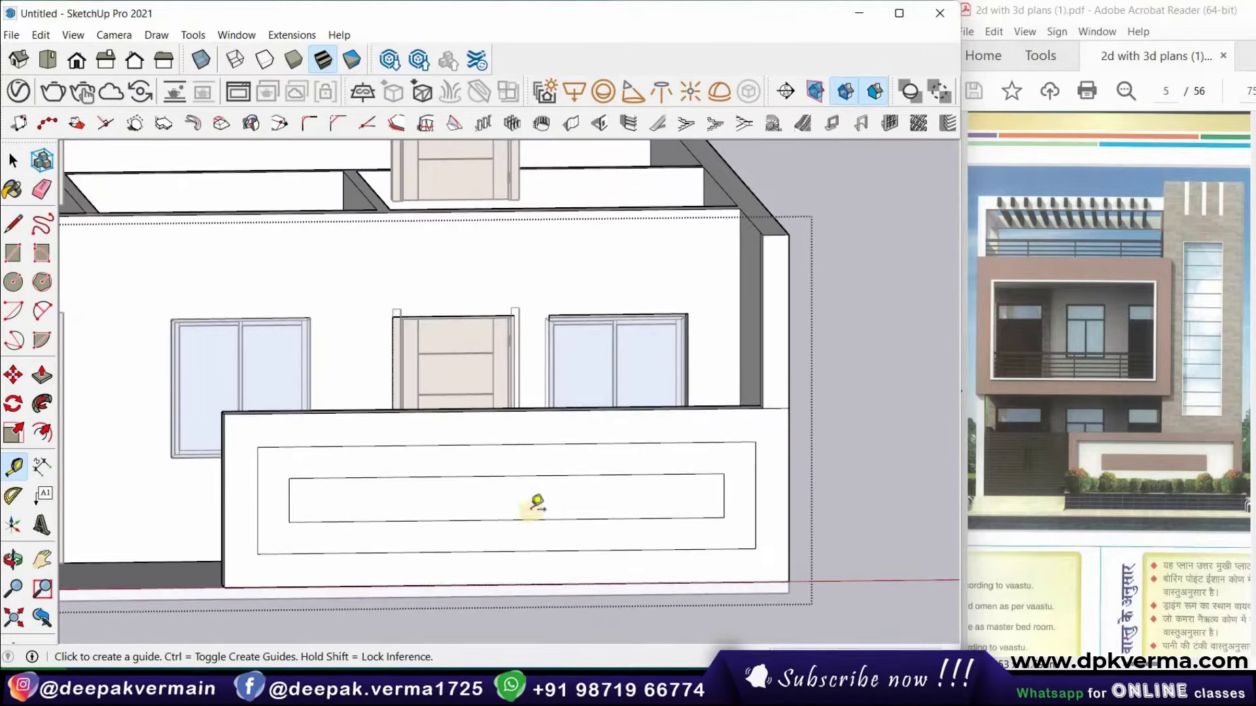
pyautogui.click(289, 499)
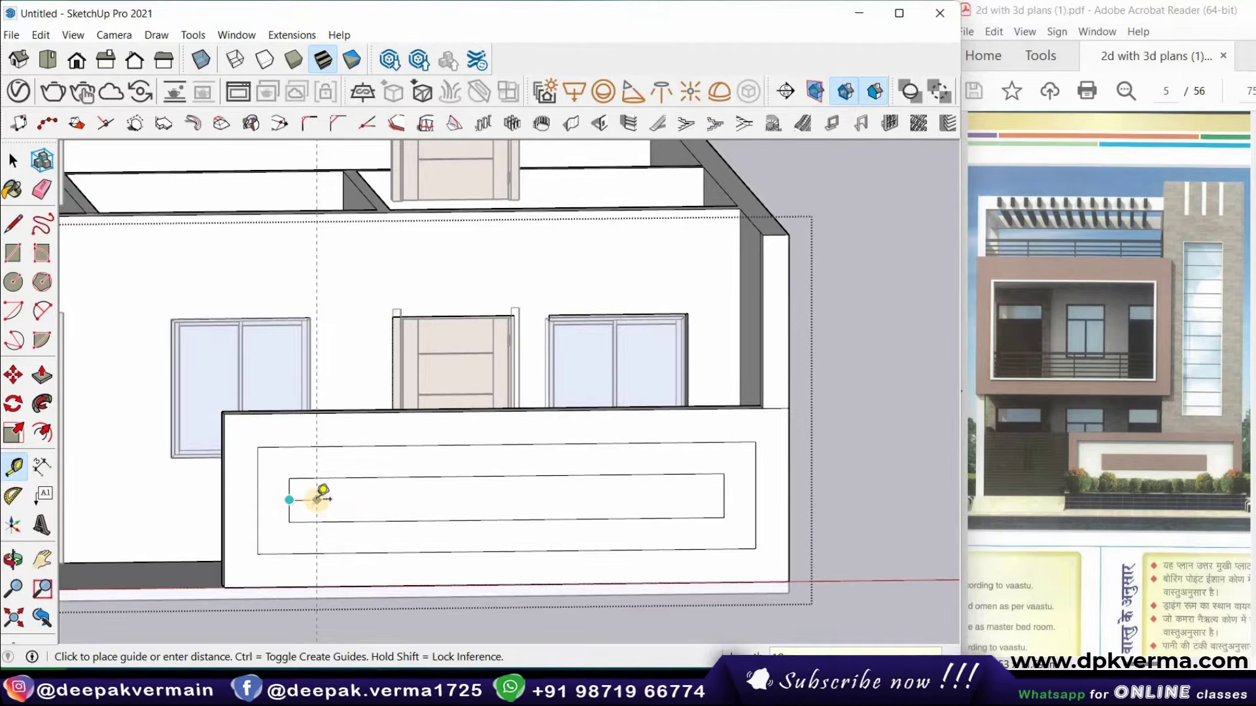
pyautogui.click(318, 498)
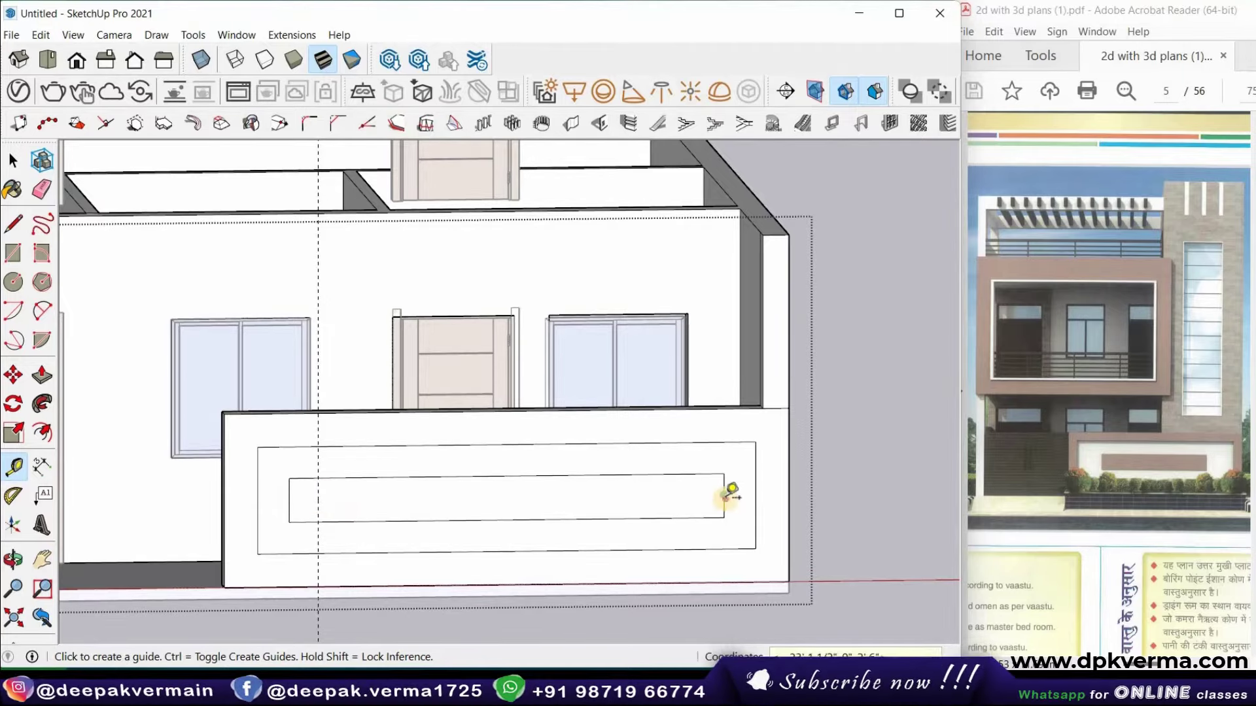
pyautogui.click(724, 495)
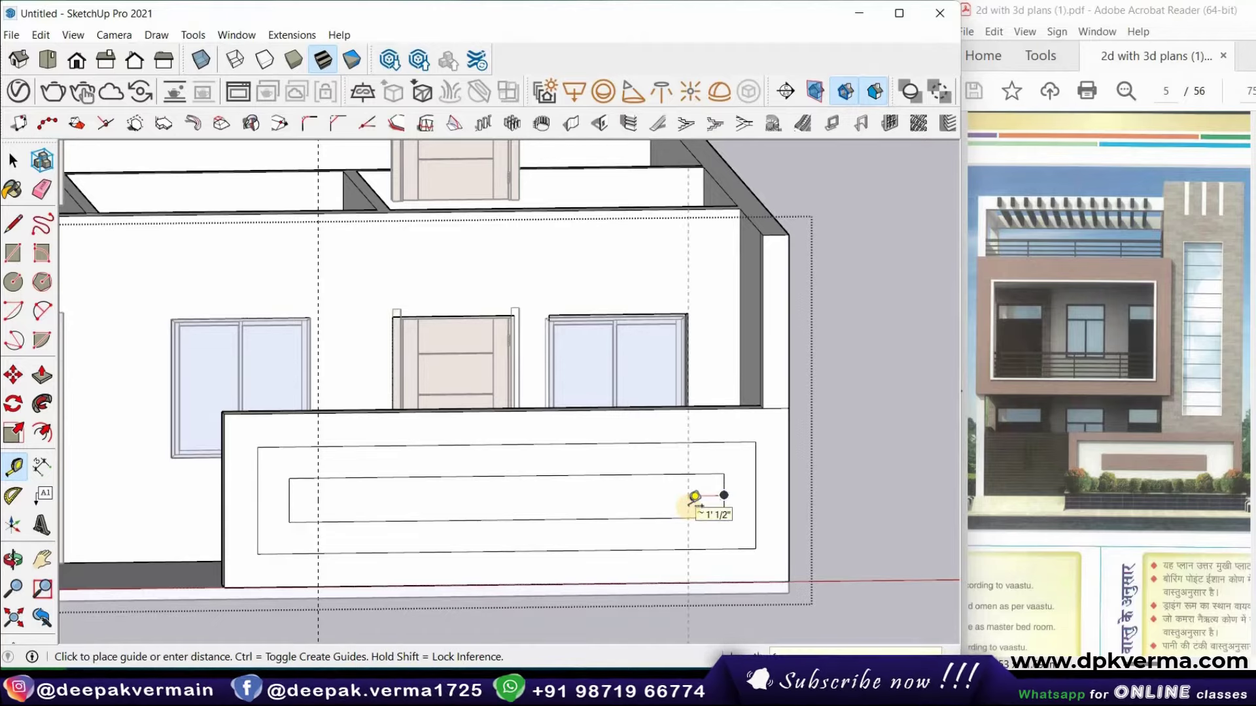
pyautogui.click(694, 497)
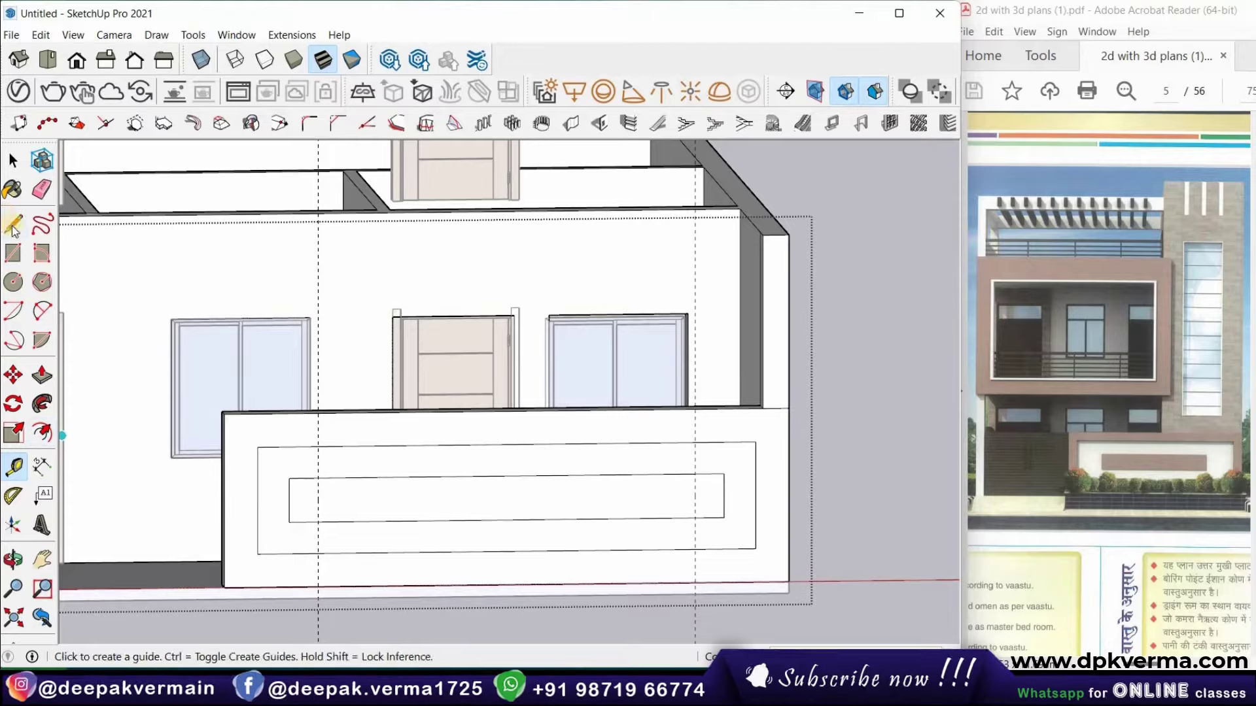
# Draw a vertical line along the left guide across the inner panel
pyautogui.press('l')
pyautogui.click(317, 480)
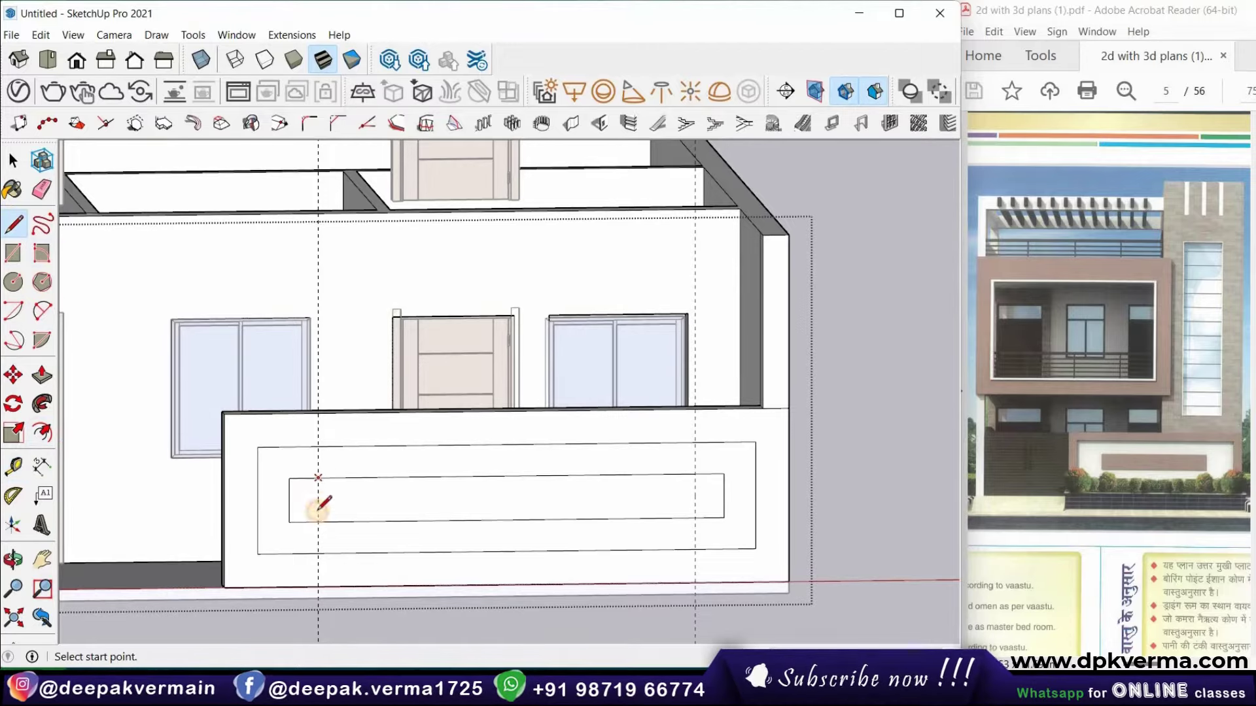
pyautogui.click(318, 522)
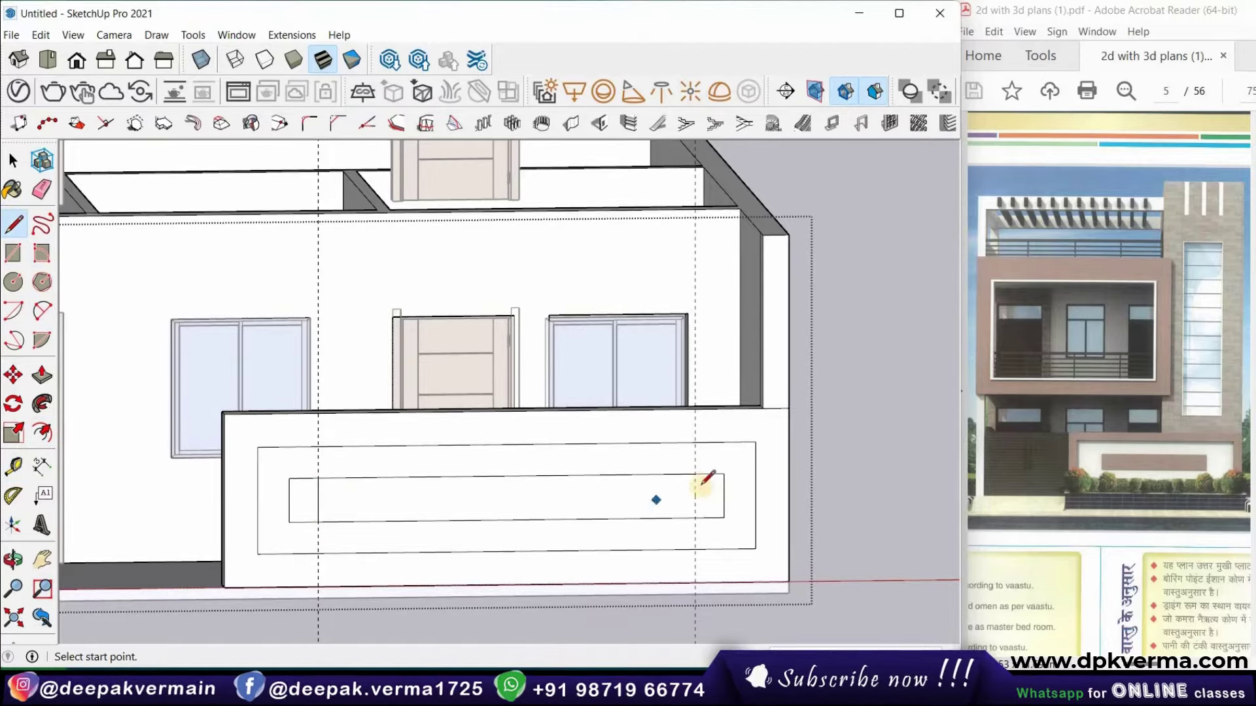
pyautogui.click(695, 517)
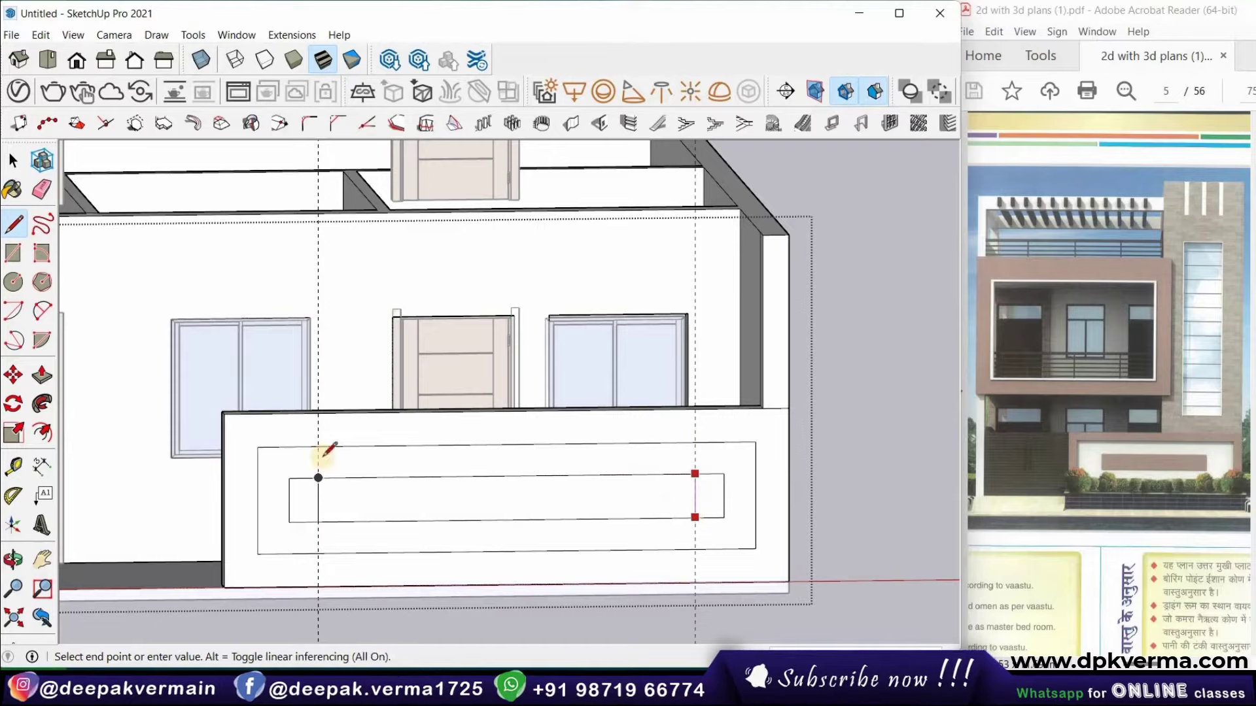
pyautogui.press('Escape')
pyautogui.click(41, 189)
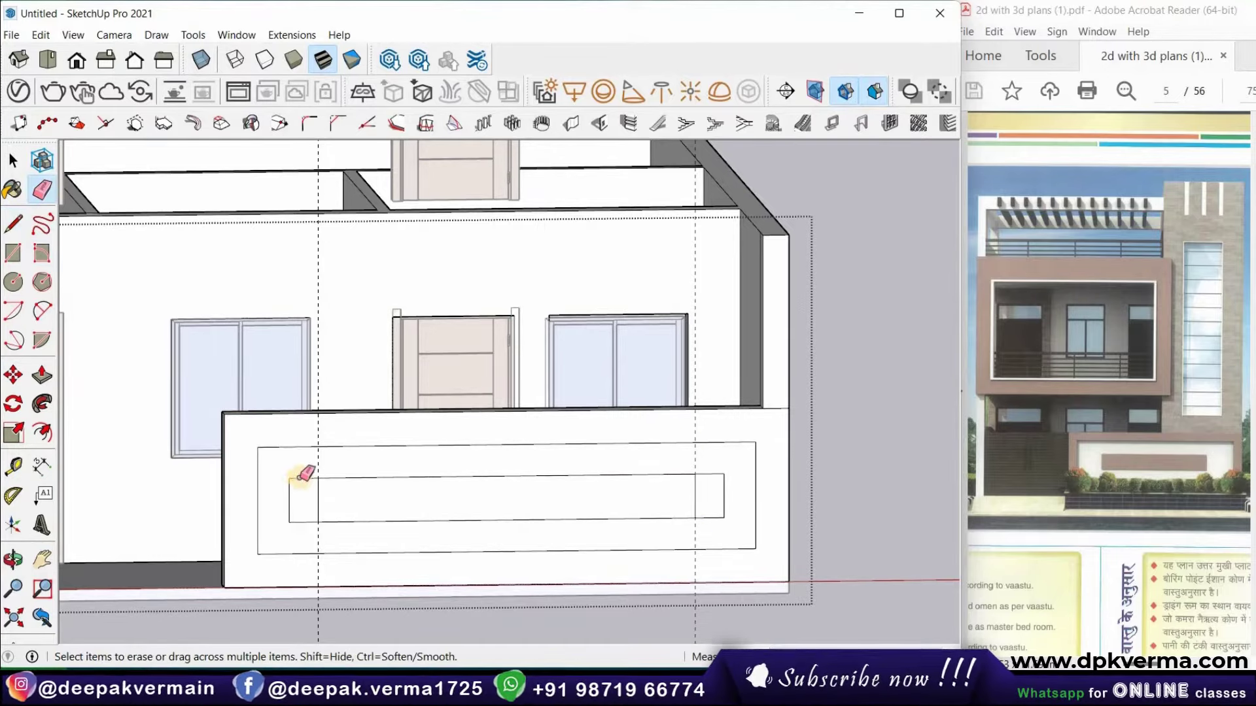
# Erase the leftover edges at the inner panel's end
pyautogui.moveTo(288, 494); pyautogui.dragTo(304, 524)
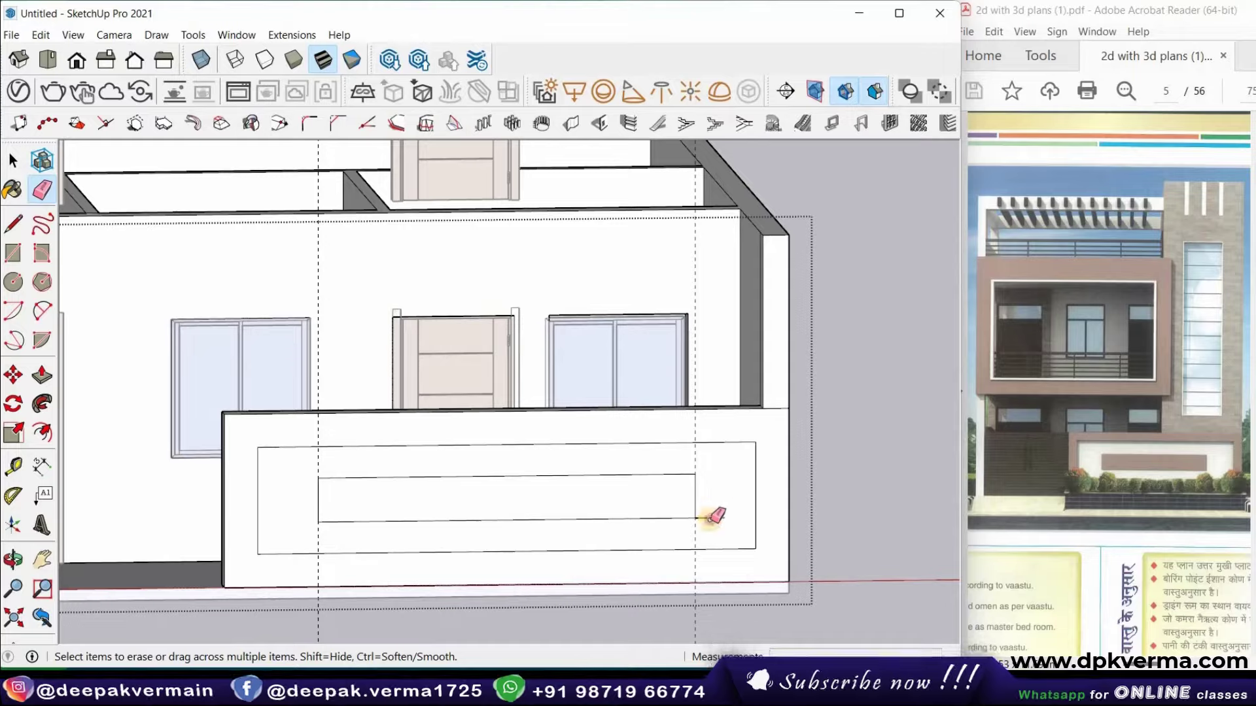
pyautogui.moveTo(631, 468)
pyautogui.mouseDown(button='middle')
pyautogui.moveTo(610, 509)
pyautogui.moveTo(574, 508)
pyautogui.mouseUp(button='middle')
pyautogui.moveTo(401, 524)
pyautogui.mouseDown(button='middle')
pyautogui.moveTo(701, 450)
pyautogui.moveTo(1087, 431)
pyautogui.mouseUp(button='middle')
pyautogui.scroll(3, 510, 451)
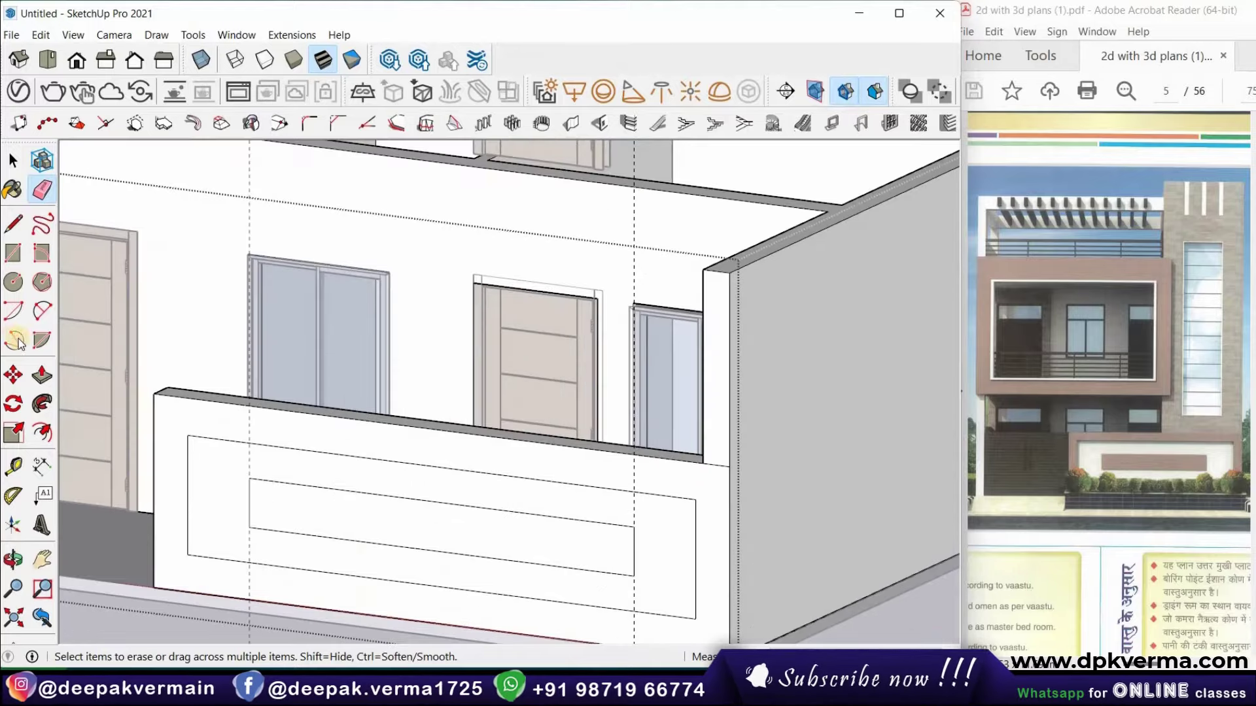
# Pull the parapet's outer face outward and extend its right end face
pyautogui.click(42, 375)
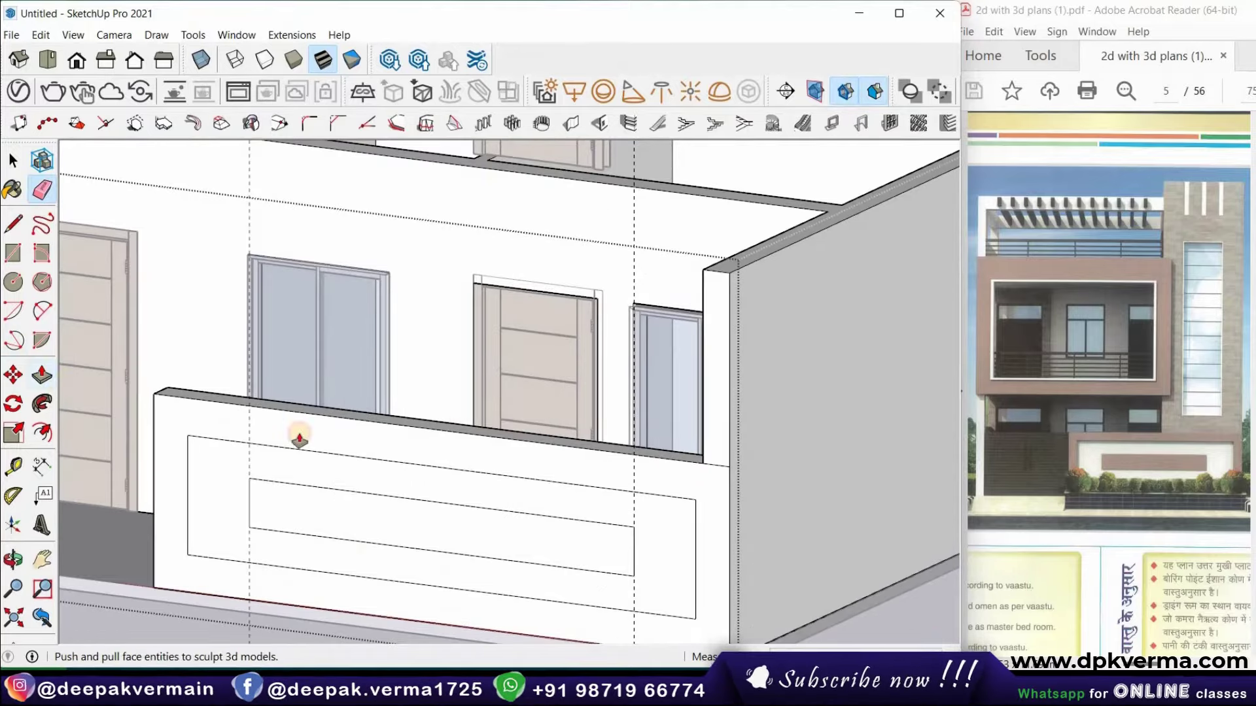
pyautogui.click(373, 447)
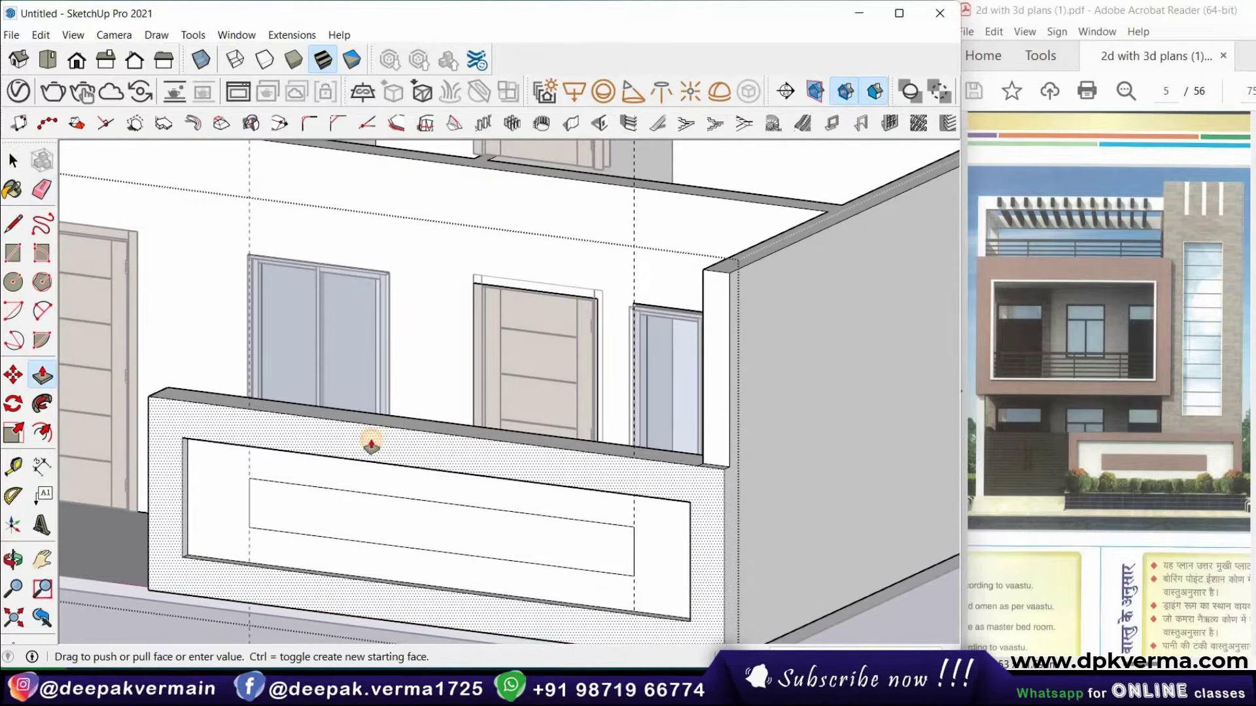
pyautogui.click(371, 446)
pyautogui.moveTo(331, 420)
pyautogui.mouseDown(button='middle')
pyautogui.moveTo(395, 440)
pyautogui.moveTo(389, 499)
pyautogui.moveTo(376, 499)
pyautogui.moveTo(340, 465)
pyautogui.moveTo(380, 498)
pyautogui.moveTo(440, 508)
pyautogui.moveTo(458, 524)
pyautogui.moveTo(673, 460)
pyautogui.moveTo(547, 499)
pyautogui.moveTo(571, 482)
pyautogui.mouseUp(button='middle')
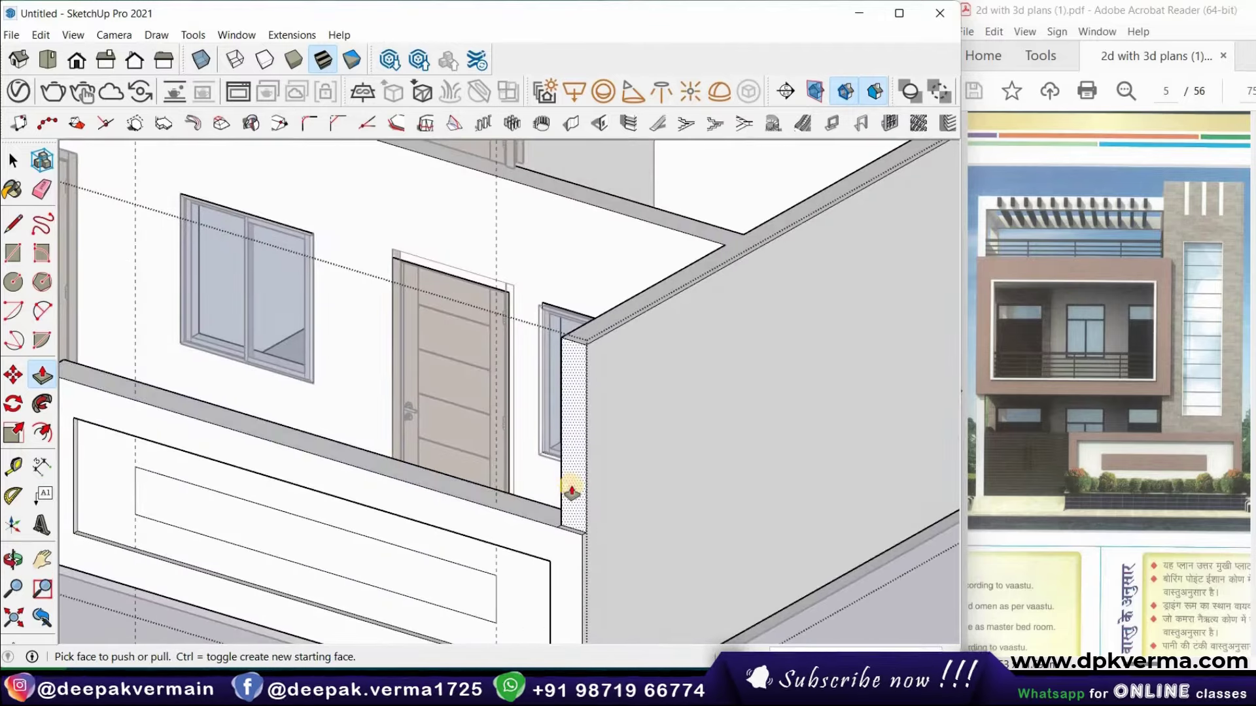
pyautogui.moveTo(571, 489); pyautogui.dragTo(592, 482)
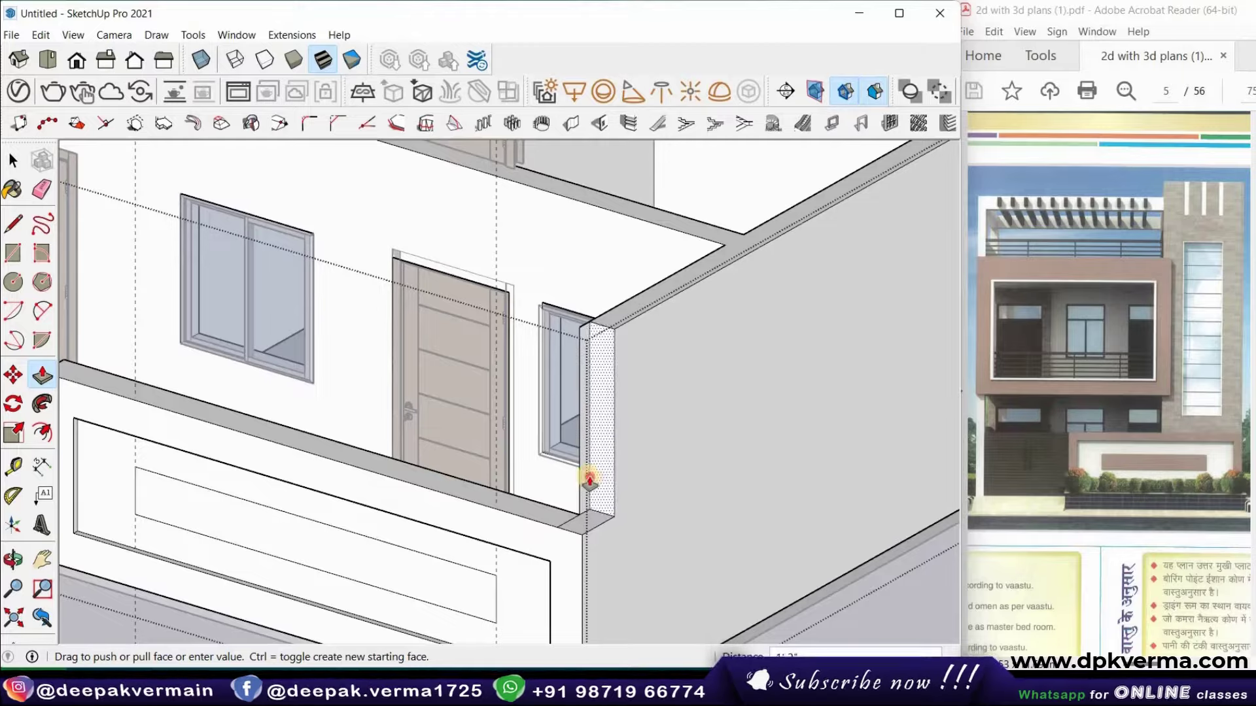
pyautogui.click(576, 482)
# Orbit around the right side wall, door and window to check the result
pyautogui.moveTo(741, 499)
pyautogui.mouseDown(button='middle')
pyautogui.moveTo(748, 477)
pyautogui.moveTo(813, 437)
pyautogui.moveTo(899, 348)
pyautogui.mouseUp(button='middle')
pyautogui.scroll(3, 898, 349)
pyautogui.click(892, 347)
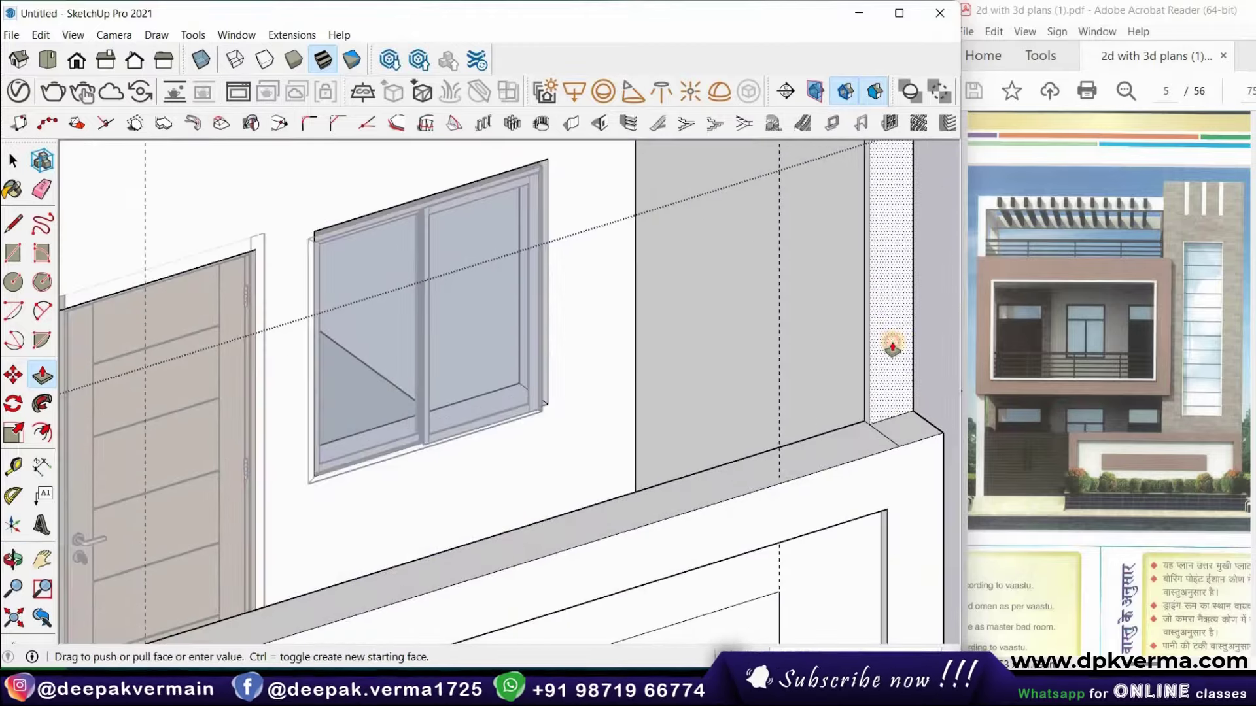
pyautogui.click(890, 345)
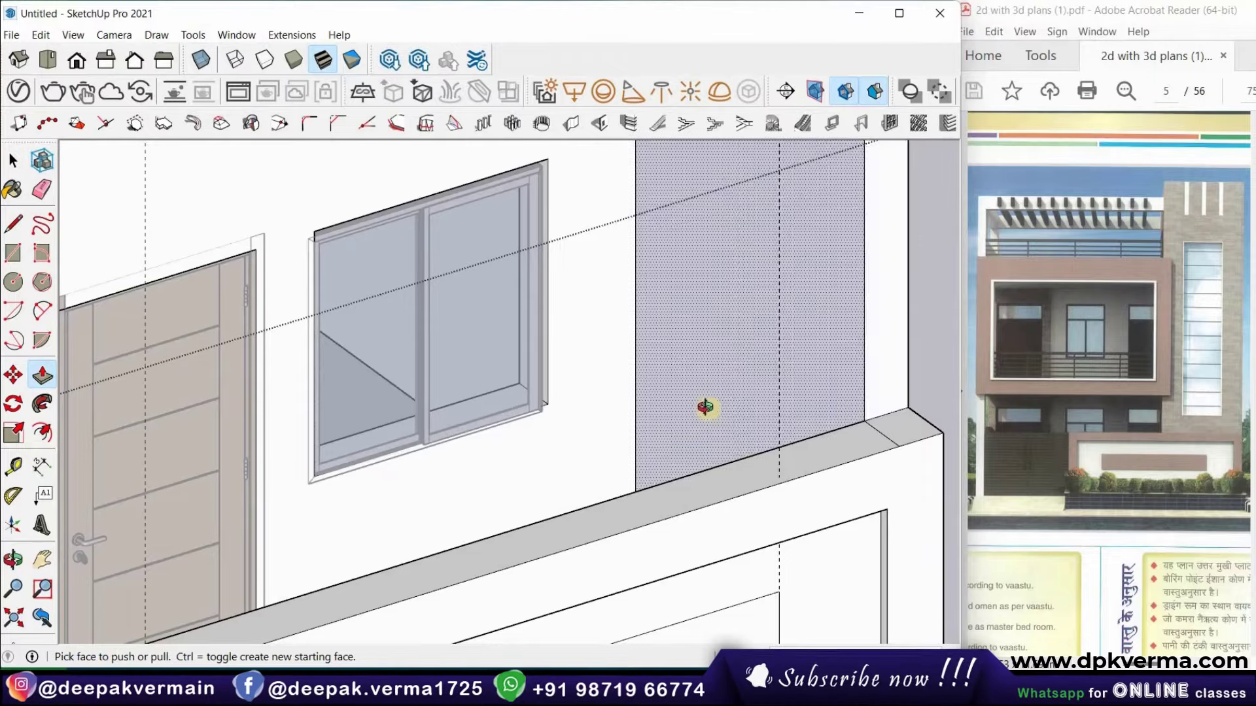
pyautogui.moveTo(706, 410); pyautogui.dragTo(731, 386, button='middle')
pyautogui.scroll(-3, 730, 386)
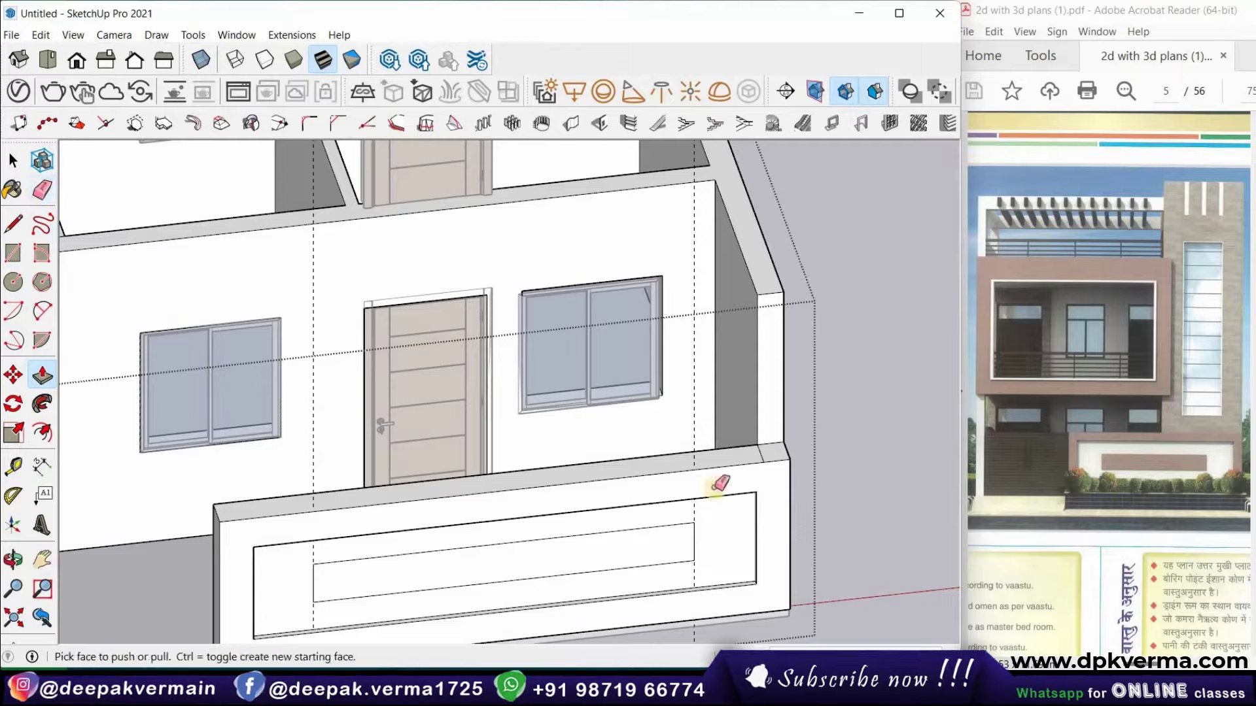
pyautogui.press('e')
pyautogui.scroll(3, 794, 450)
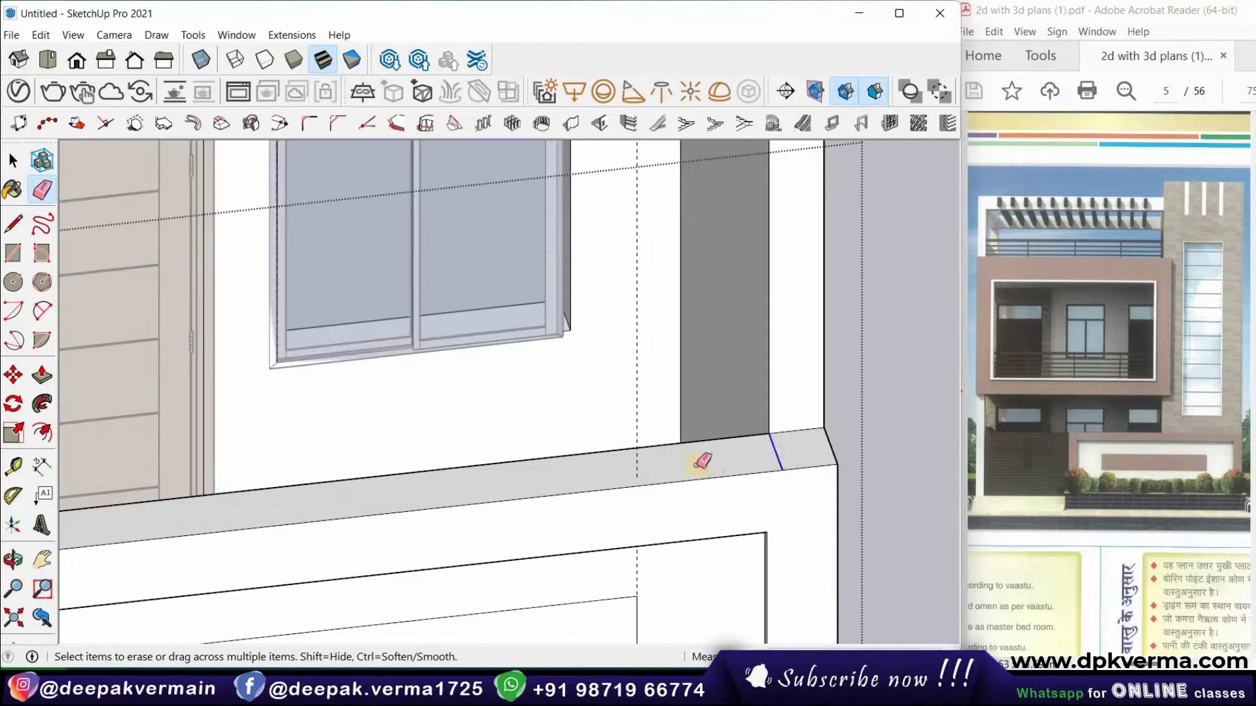
pyautogui.scroll(-3, 701, 462)
pyautogui.moveTo(770, 476); pyautogui.dragTo(827, 443, button='middle')
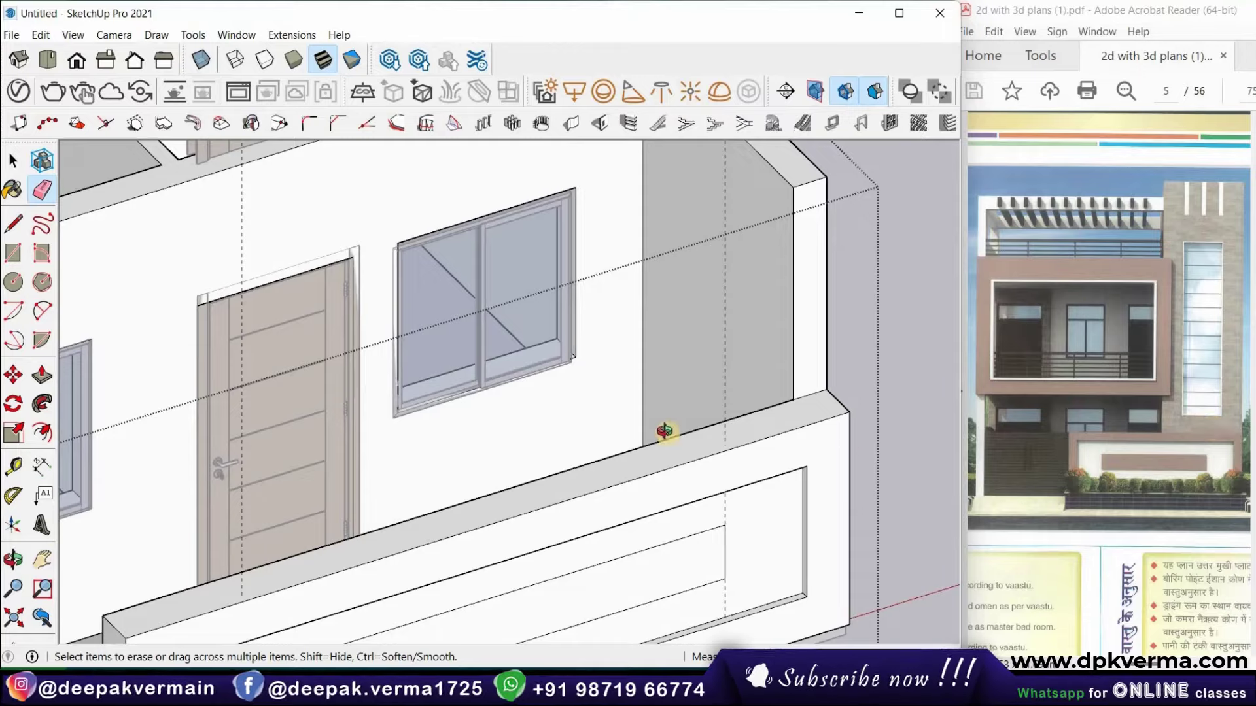
pyautogui.moveTo(664, 434); pyautogui.dragTo(683, 354, button='middle')
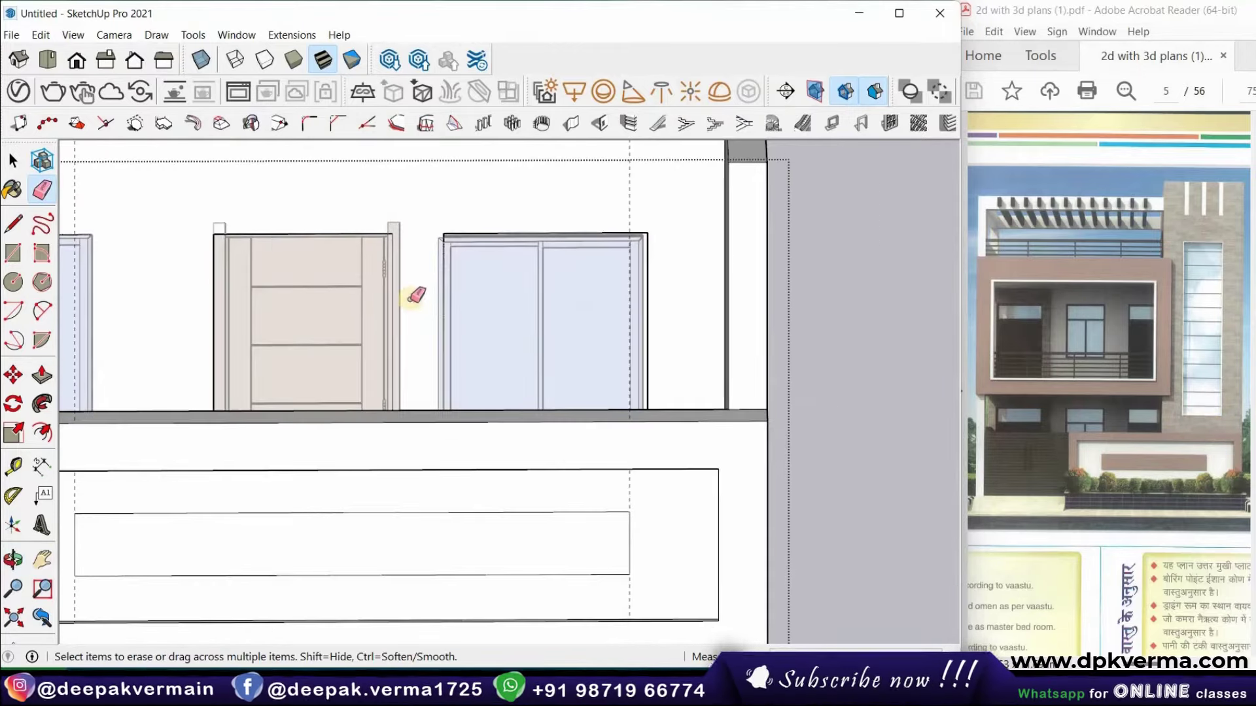
pyautogui.moveTo(395, 339); pyautogui.dragTo(395, 327, button='middle')
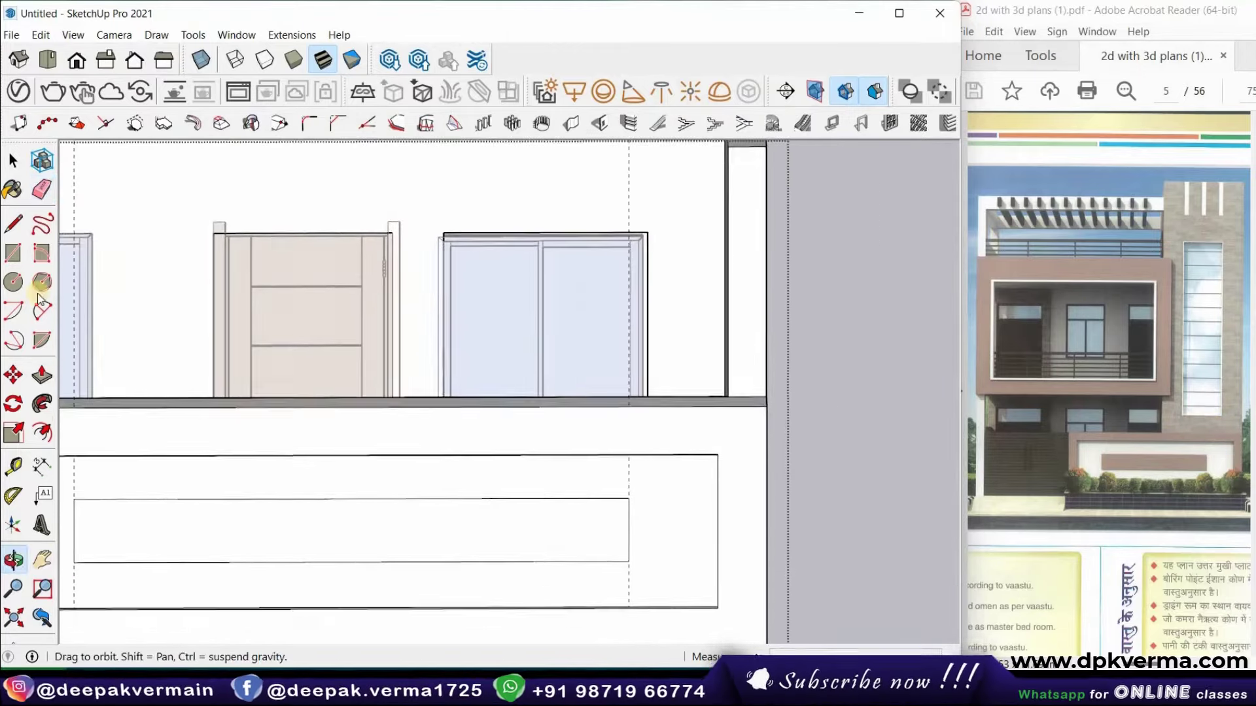
# Place a vertical guide about 9' 2" from the parapet's left end, near the door
pyautogui.click(13, 465)
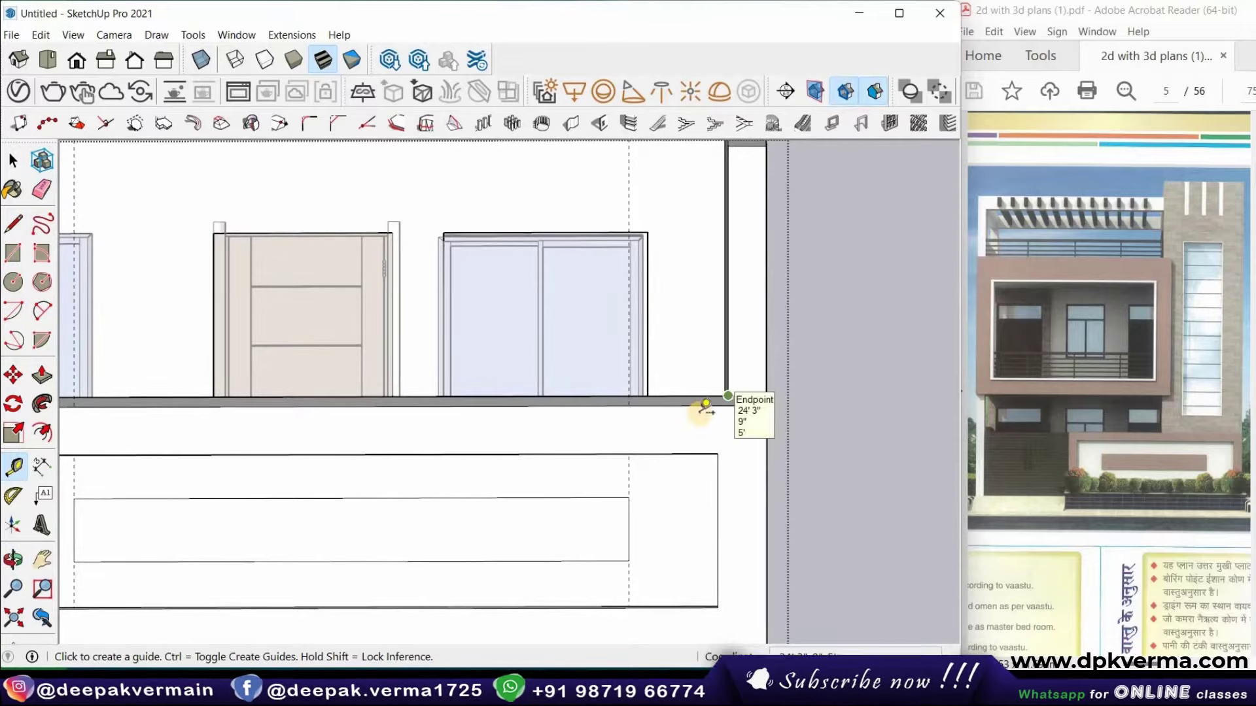
pyautogui.moveTo(684, 482); pyautogui.dragTo(731, 464, button='middle')
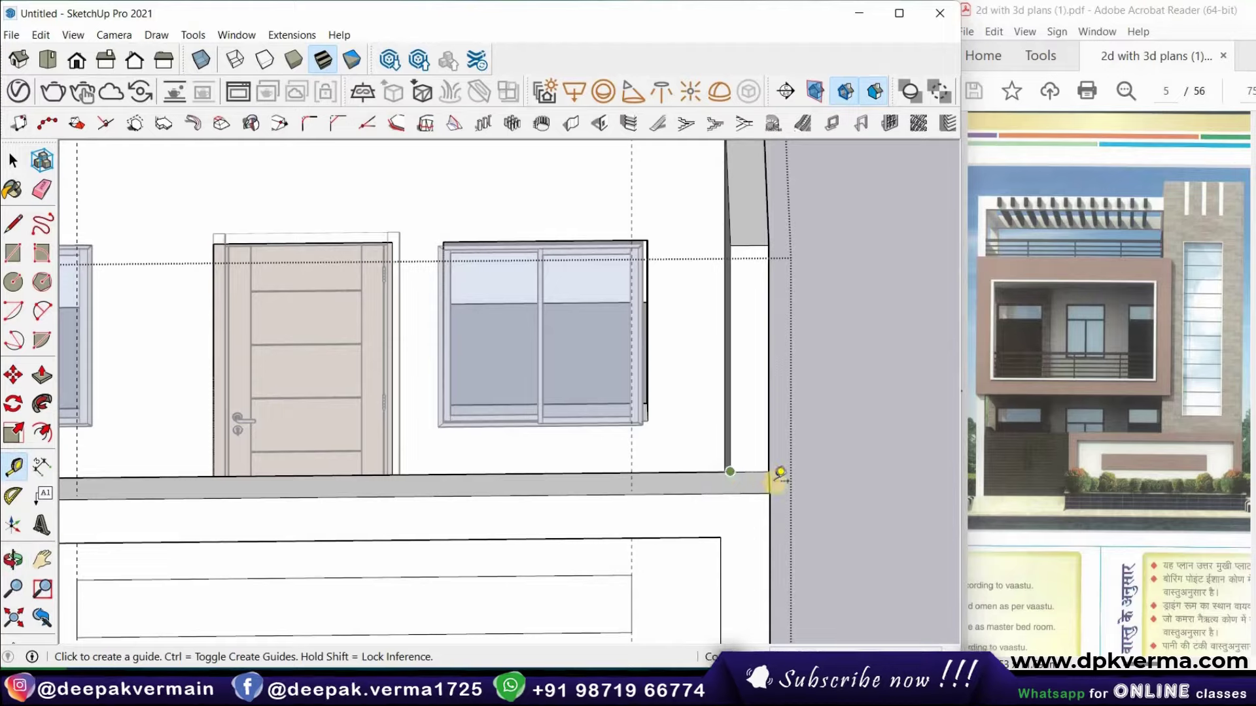
pyautogui.click(770, 480)
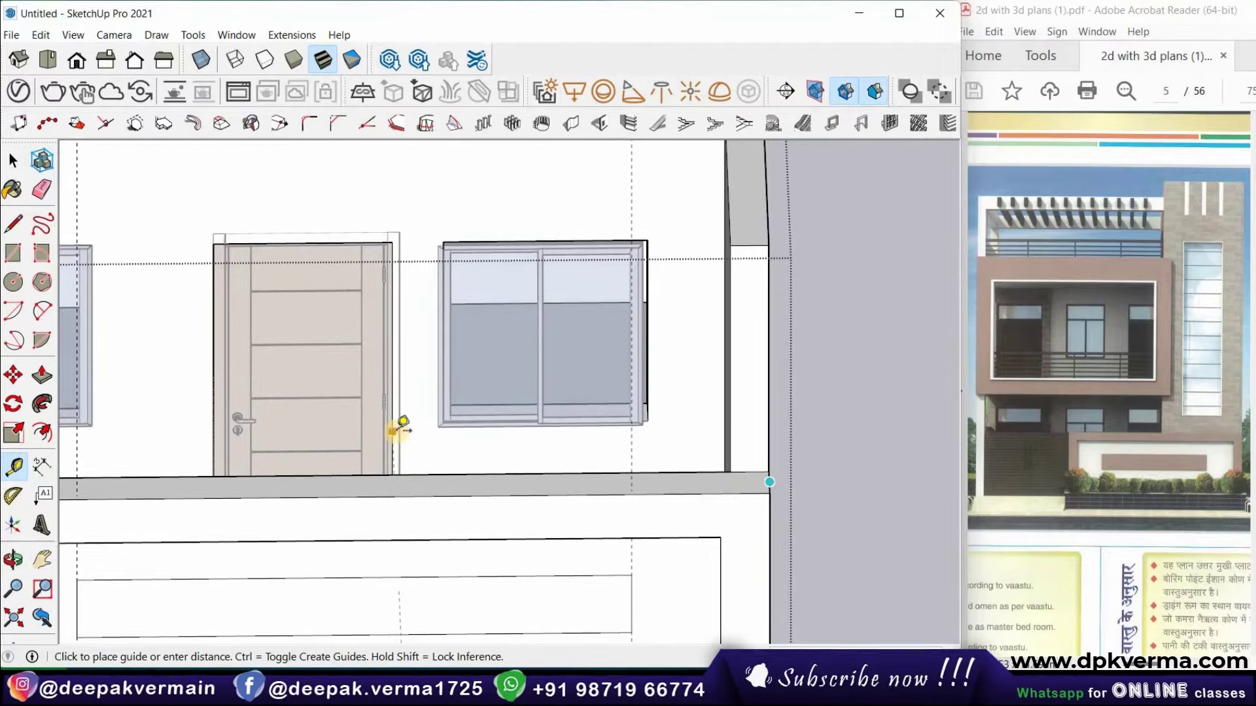
pyautogui.moveTo(411, 396); pyautogui.dragTo(419, 367, button='middle')
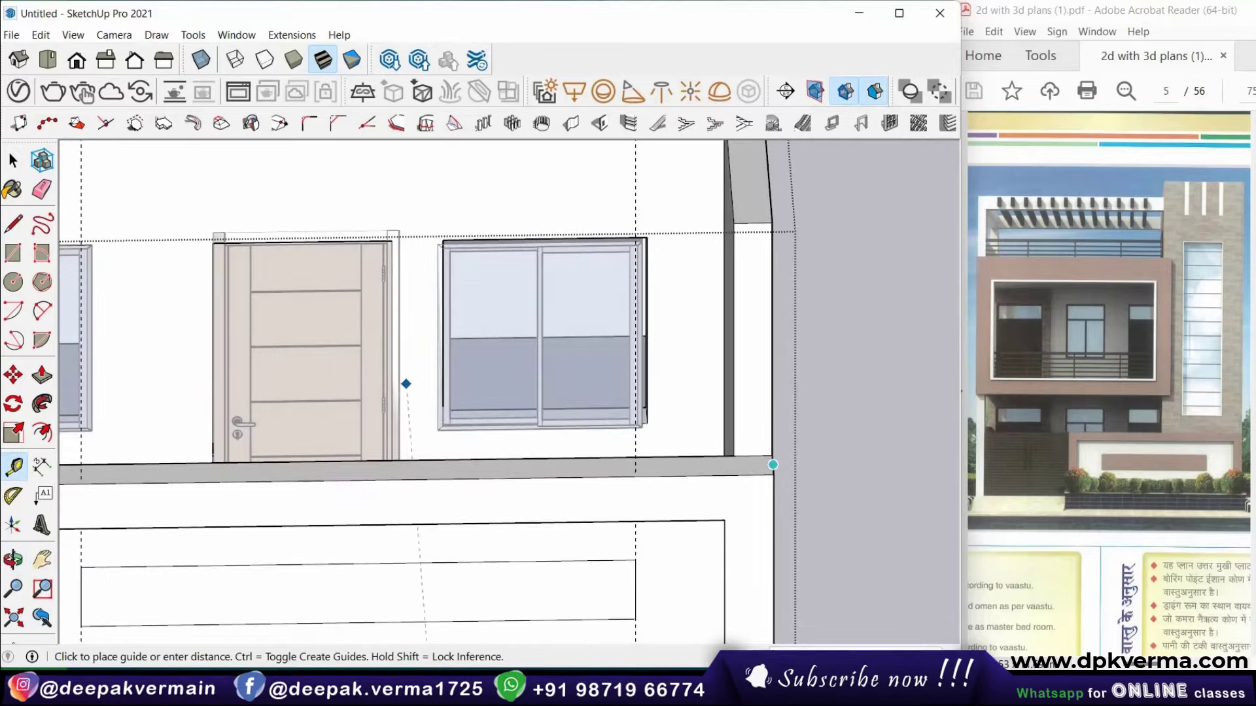
pyautogui.scroll(-2, 410, 342)
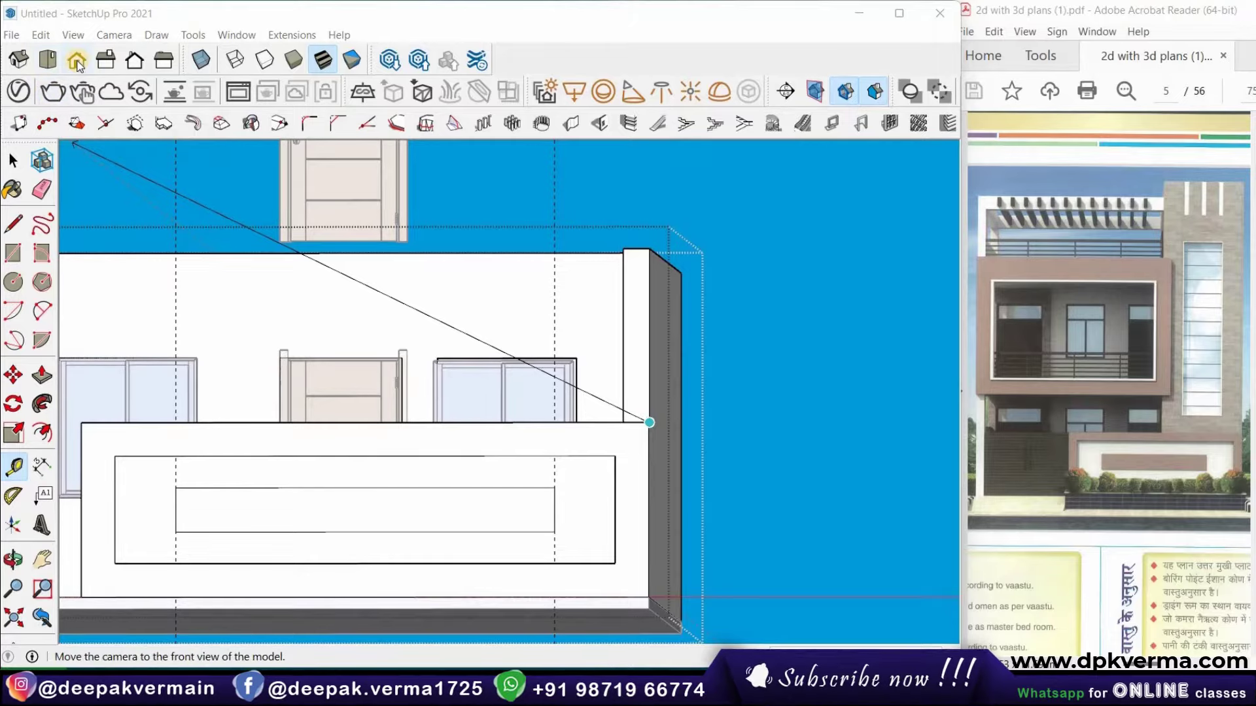
pyautogui.click(50, 62)
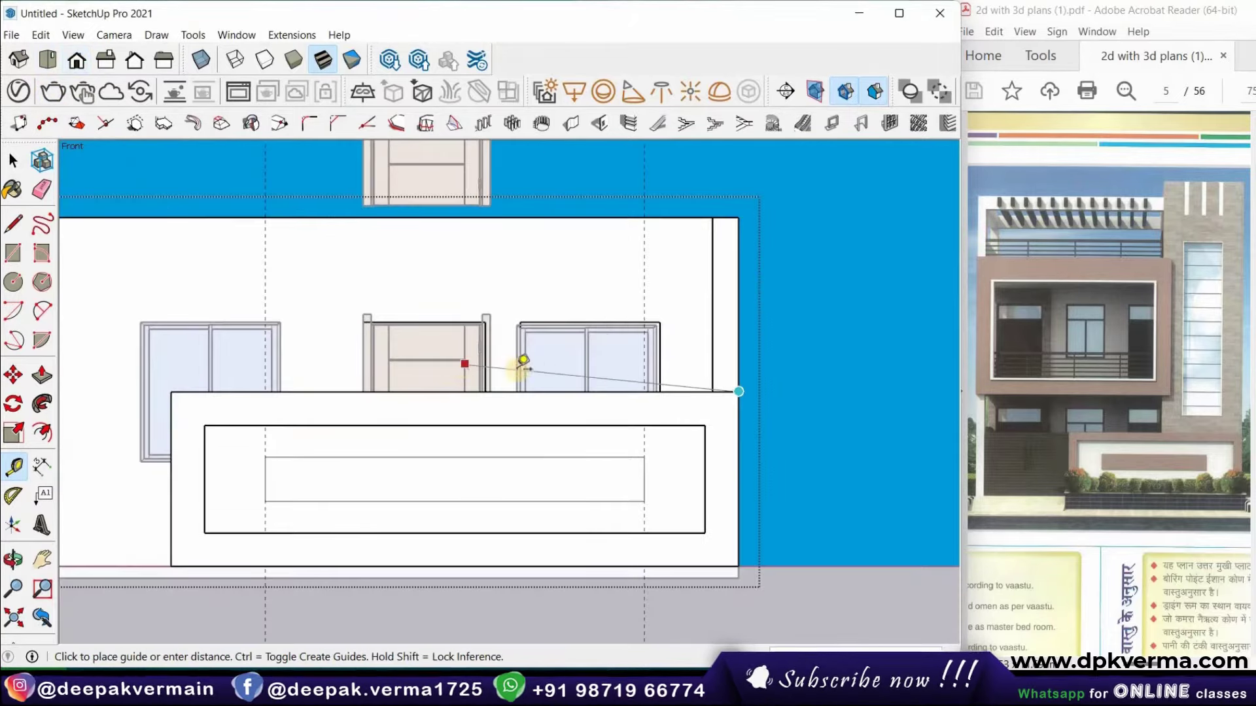
pyautogui.click(487, 391)
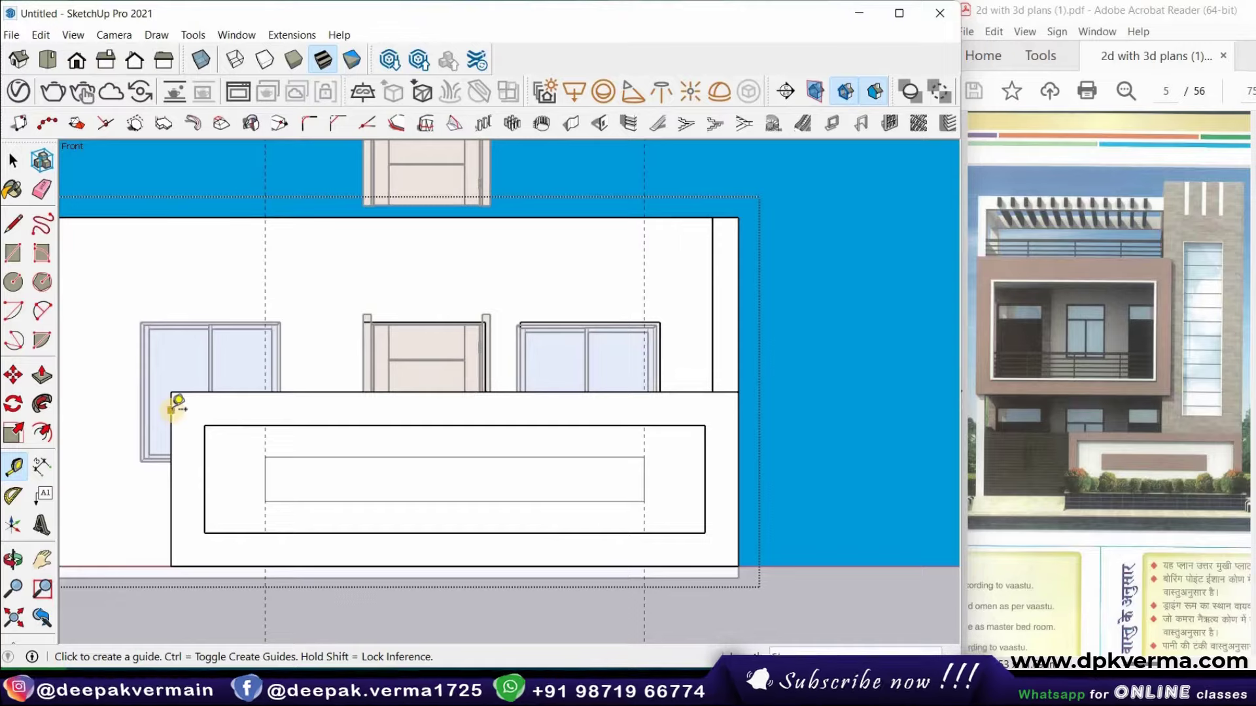
pyautogui.click(140, 435)
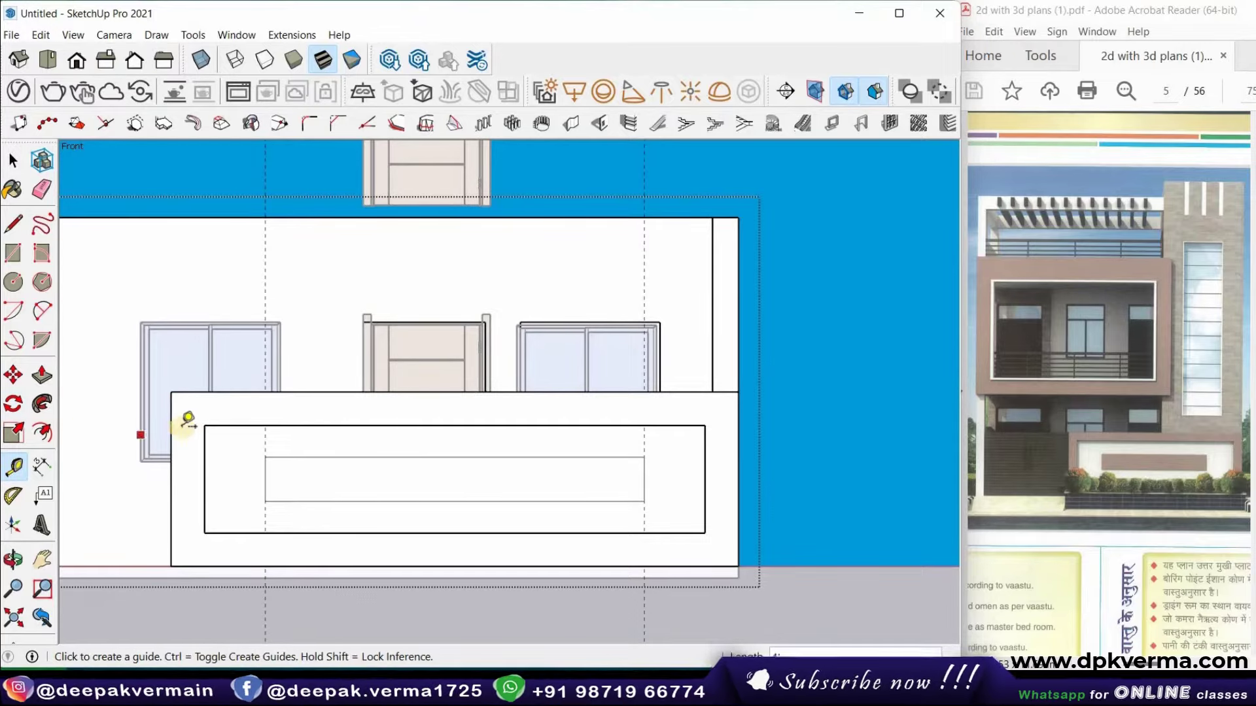
pyautogui.click(171, 427)
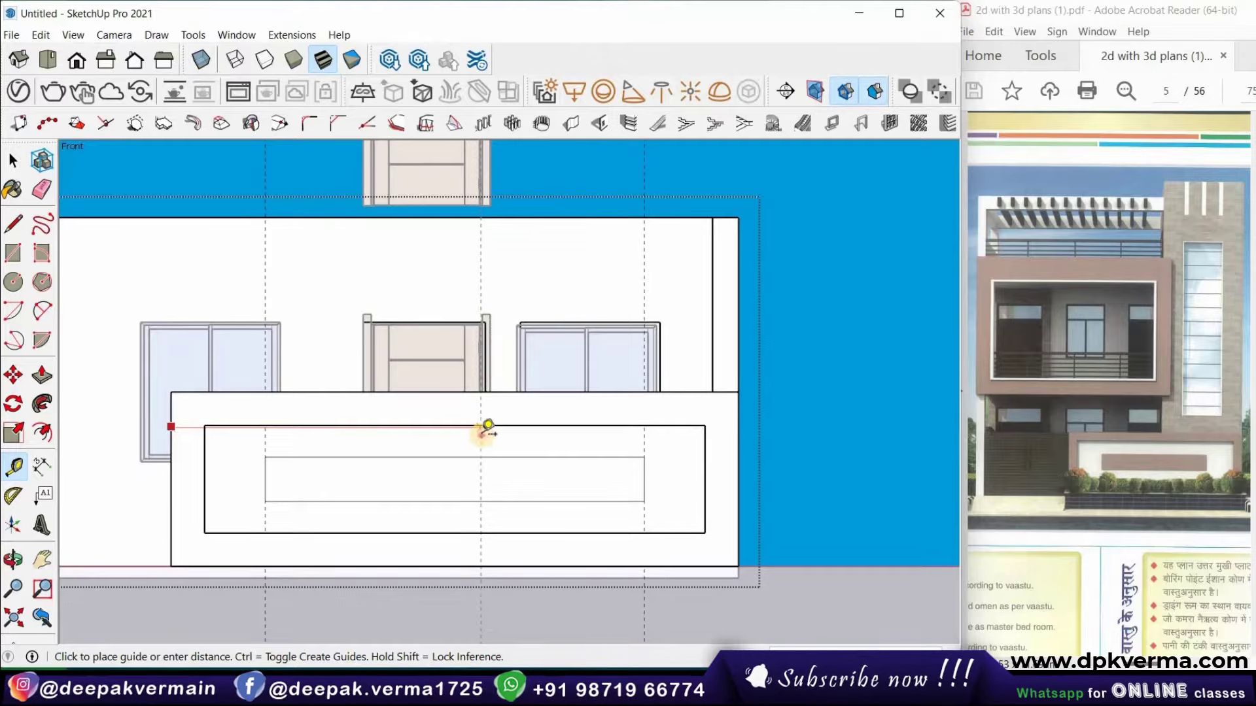
pyautogui.moveTo(477, 449)
pyautogui.mouseDown(button='middle')
pyautogui.moveTo(331, 575)
pyautogui.moveTo(416, 430)
pyautogui.mouseUp(button='middle')
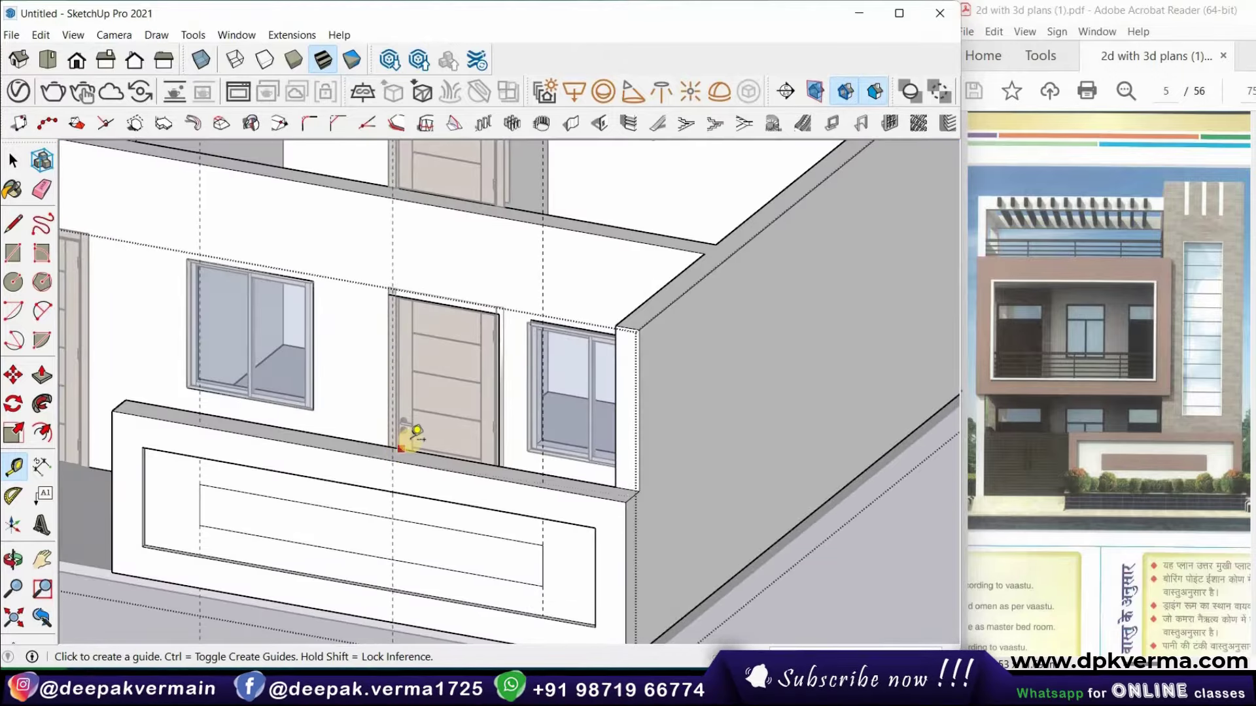
# Draw a line across the ledge top from the guide to the door frame
pyautogui.scroll(3, 412, 428)
pyautogui.scroll(2, 402, 418)
pyautogui.press('l')
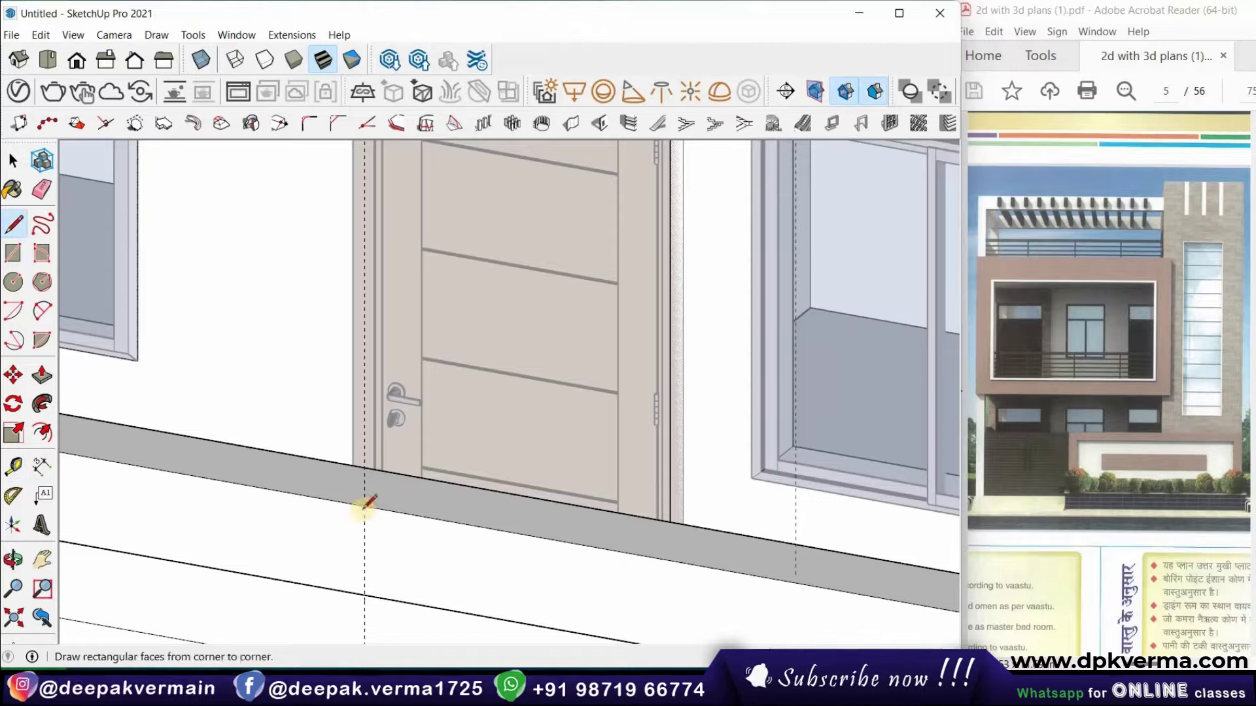
pyautogui.click(364, 505)
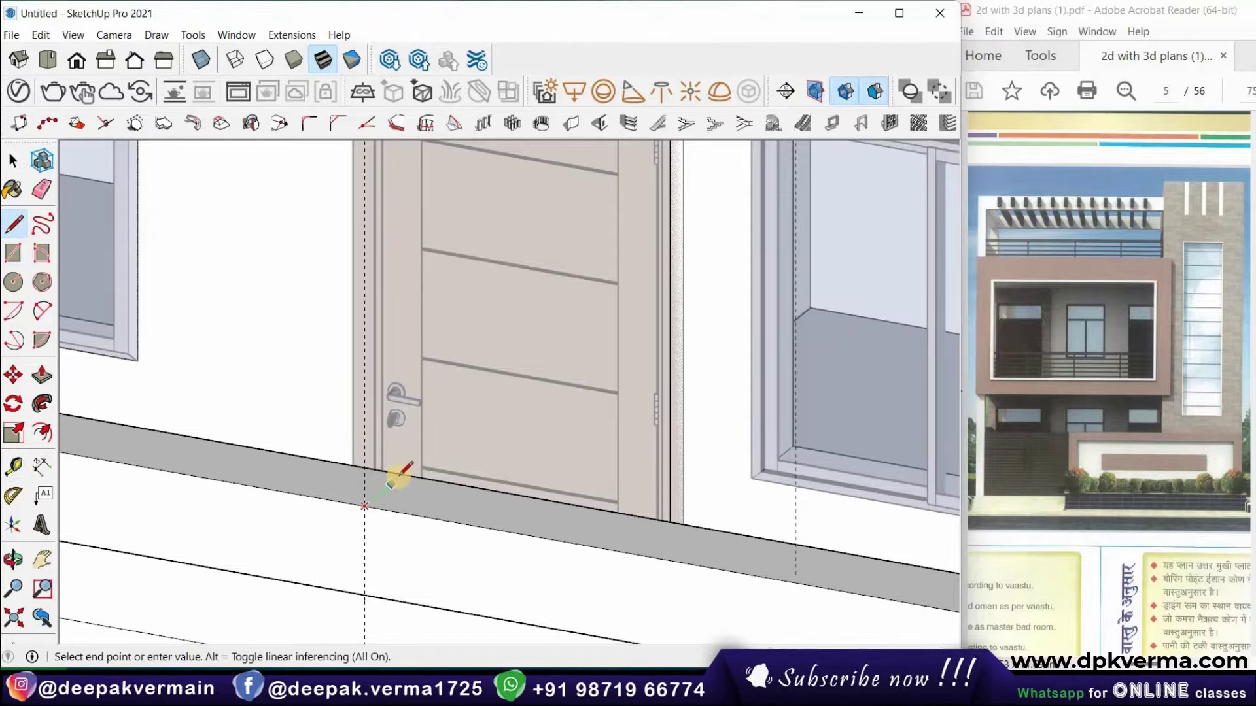
pyautogui.click(375, 469)
pyautogui.scroll(-3, 373, 471)
pyautogui.moveTo(370, 477); pyautogui.dragTo(451, 515, button='middle')
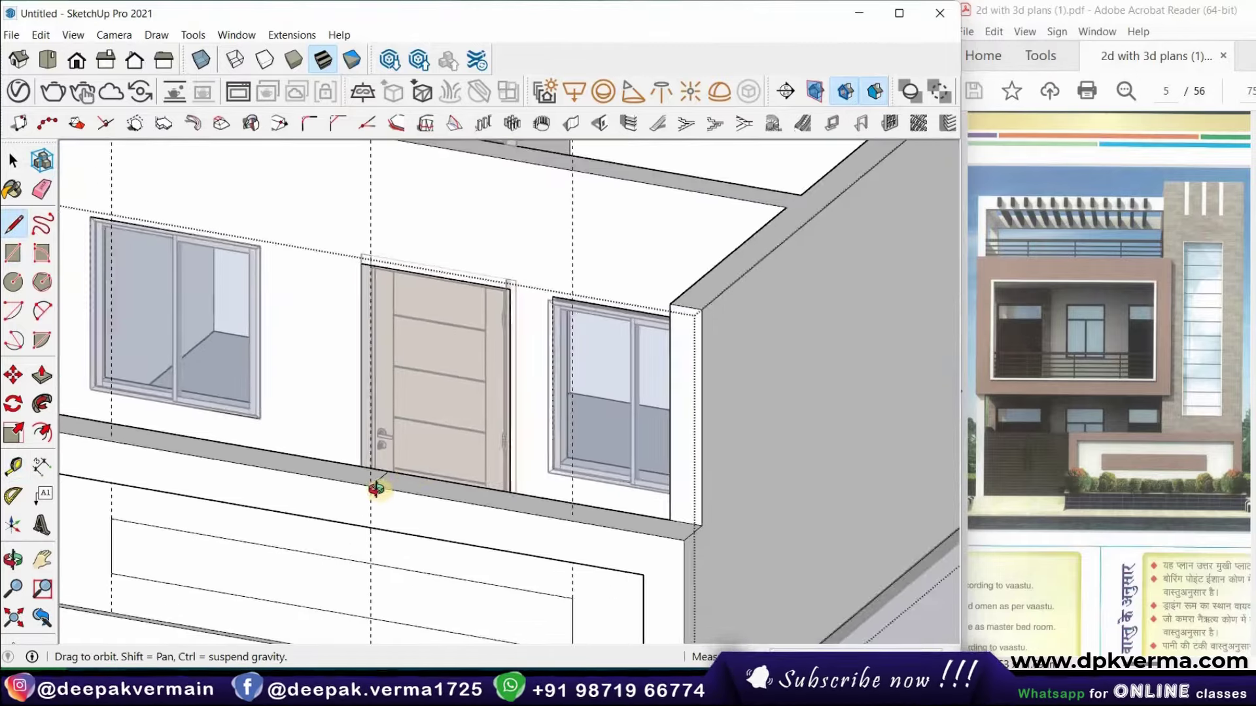
pyautogui.moveTo(375, 512); pyautogui.dragTo(633, 465, button='middle')
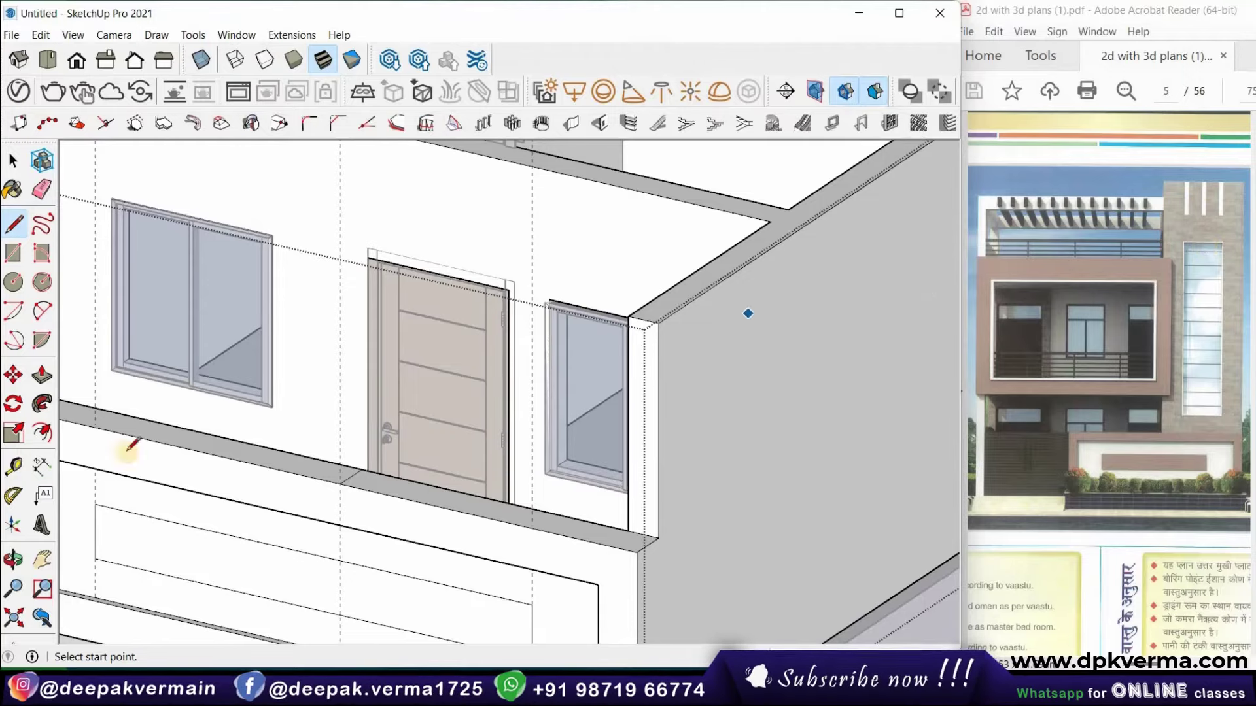
# Raise the ledge section beside the door 5', then pull it up past the roof
pyautogui.click(40, 376)
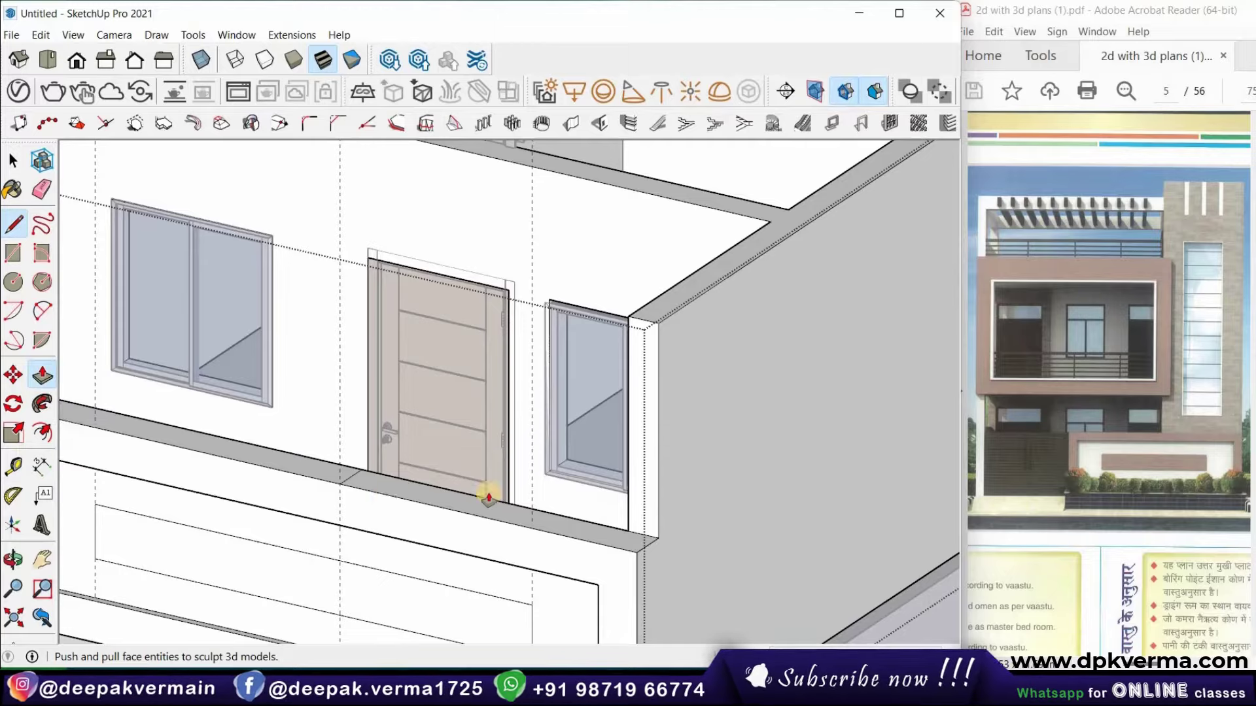
pyautogui.click(476, 480)
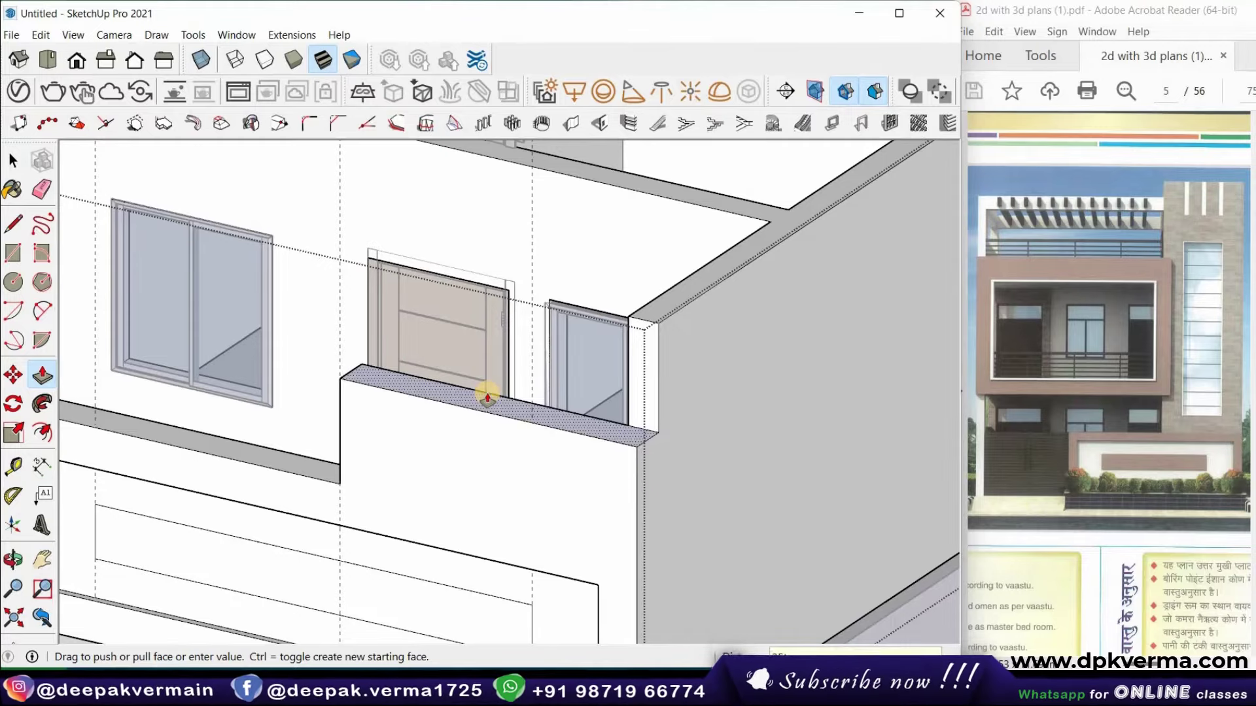
pyautogui.write("5'")
pyautogui.press('Return')
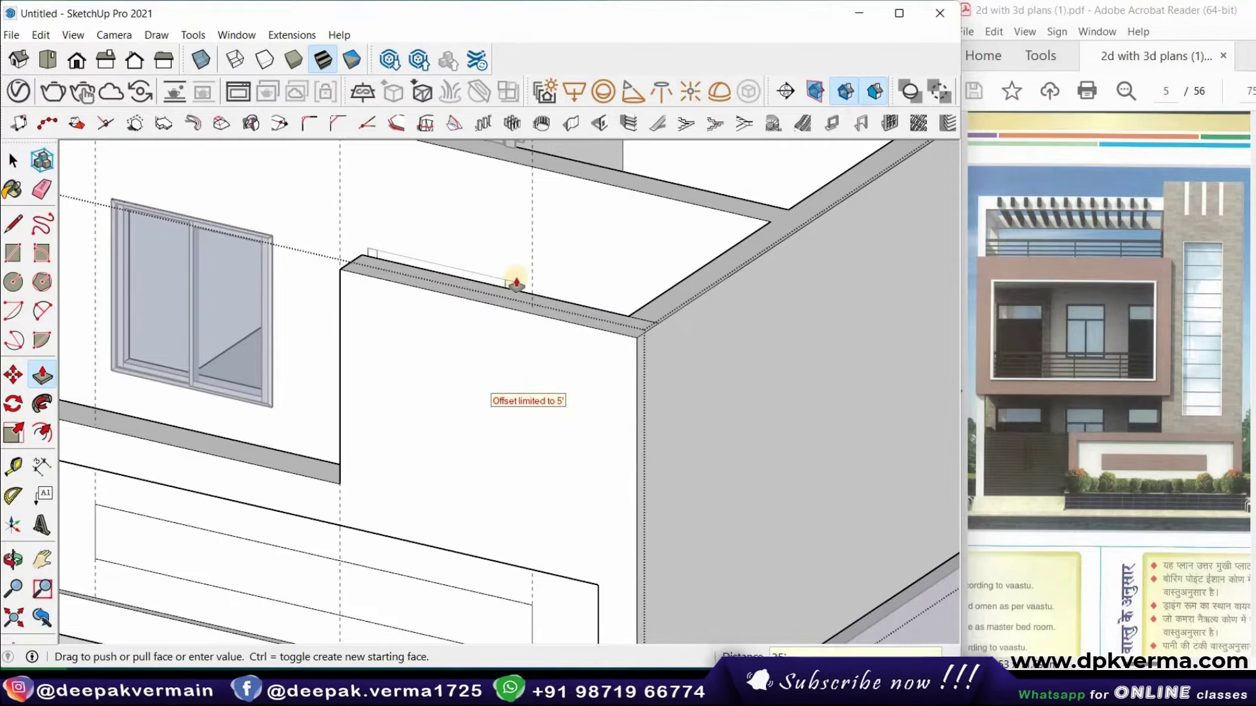
pyautogui.moveTo(513, 298); pyautogui.dragTo(513, 216)
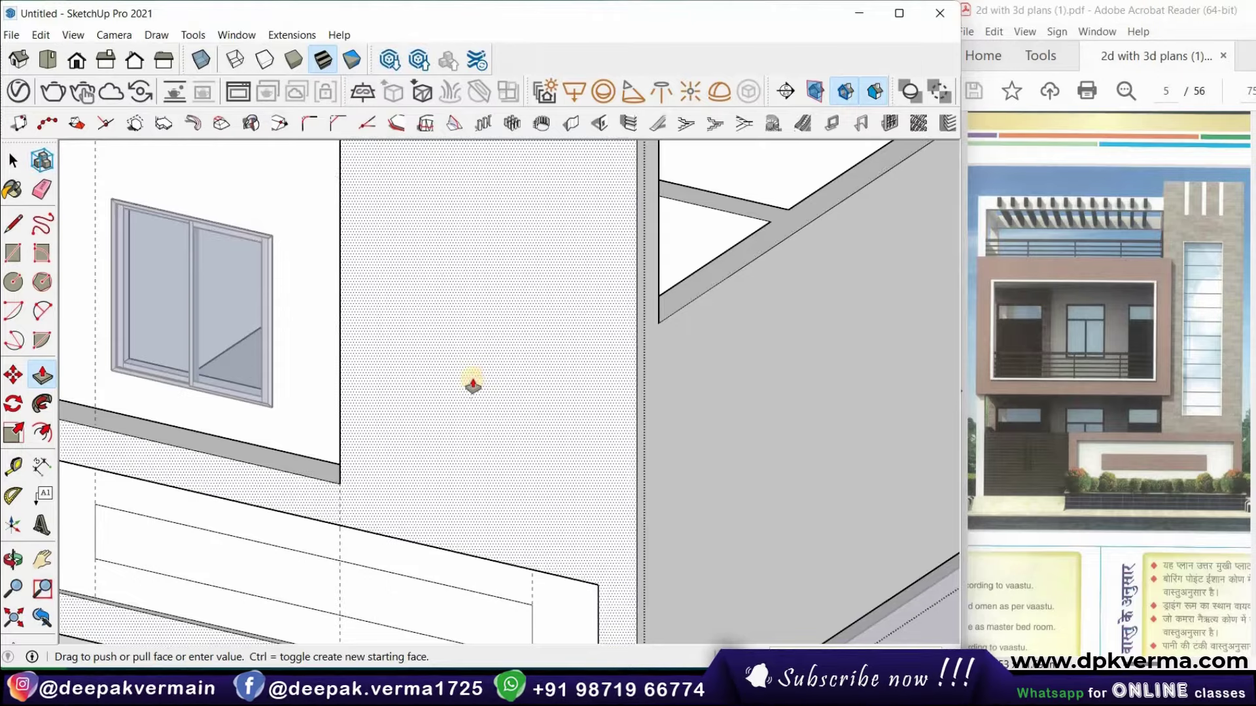
pyautogui.click(471, 378)
# Zoom and orbit out to view the whole building with the new pillar
pyautogui.scroll(-3, 470, 378)
pyautogui.scroll(-2, 469, 416)
pyautogui.scroll(-2, 468, 416)
pyautogui.moveTo(457, 370)
pyautogui.mouseDown(button='middle')
pyautogui.moveTo(586, 373)
pyautogui.moveTo(639, 390)
pyautogui.moveTo(544, 397)
pyautogui.mouseUp(button='middle')
pyautogui.scroll(2, 544, 397)
pyautogui.scroll(2, 547, 395)
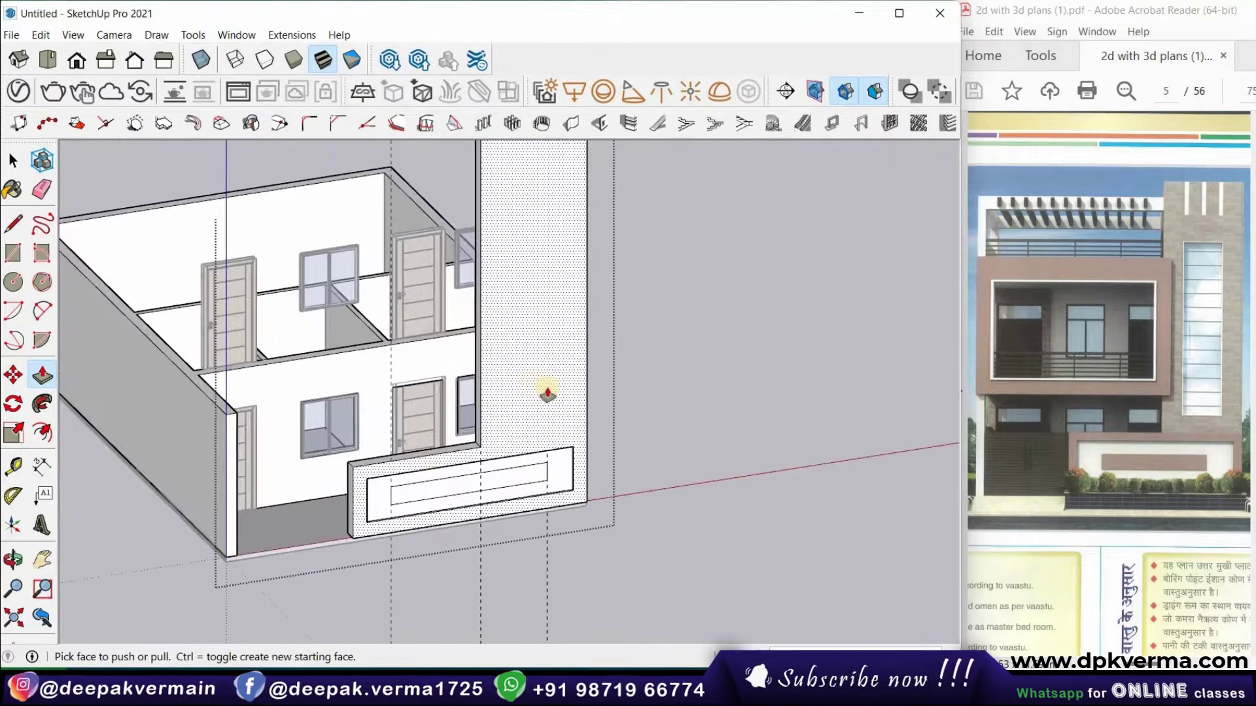
pyautogui.scroll(2, 434, 367)
pyautogui.moveTo(434, 367)
pyautogui.mouseDown(button='middle')
pyautogui.moveTo(424, 347)
pyautogui.moveTo(476, 384)
pyautogui.mouseUp(button='middle')
pyautogui.press('p')
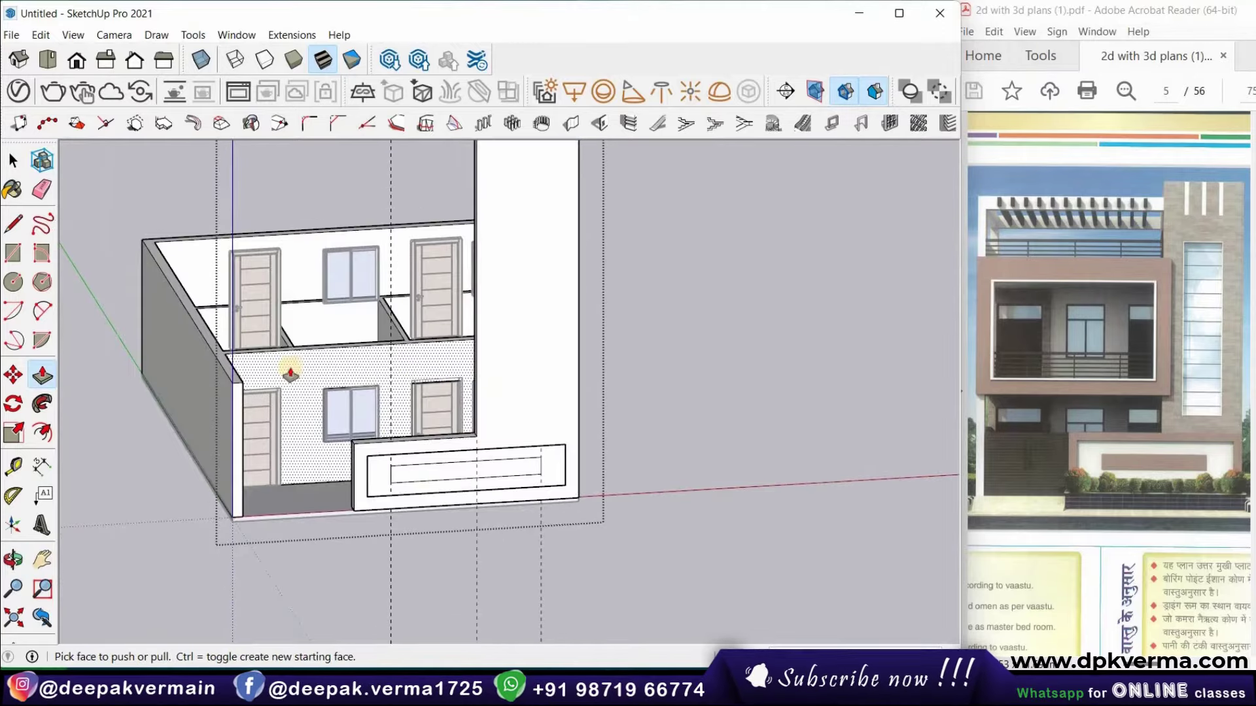
pyautogui.scroll(2, 289, 367)
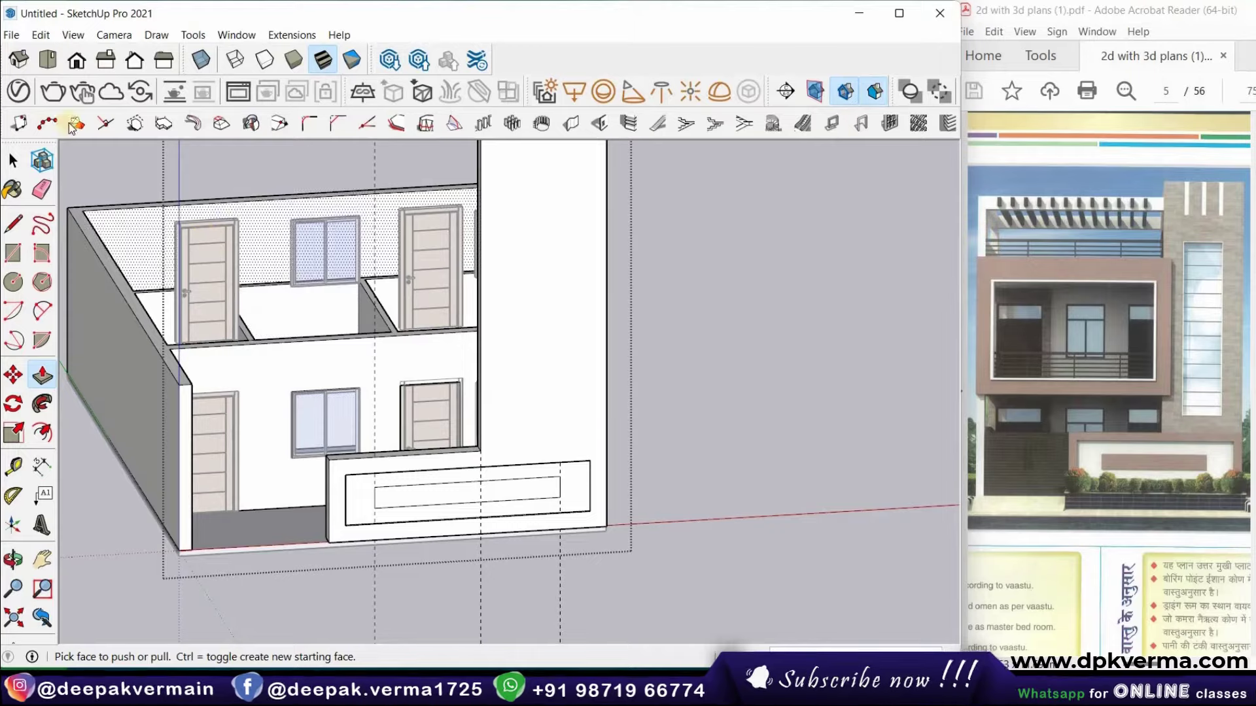
# Close the building group after browsing the Edit menu
pyautogui.click(43, 32)
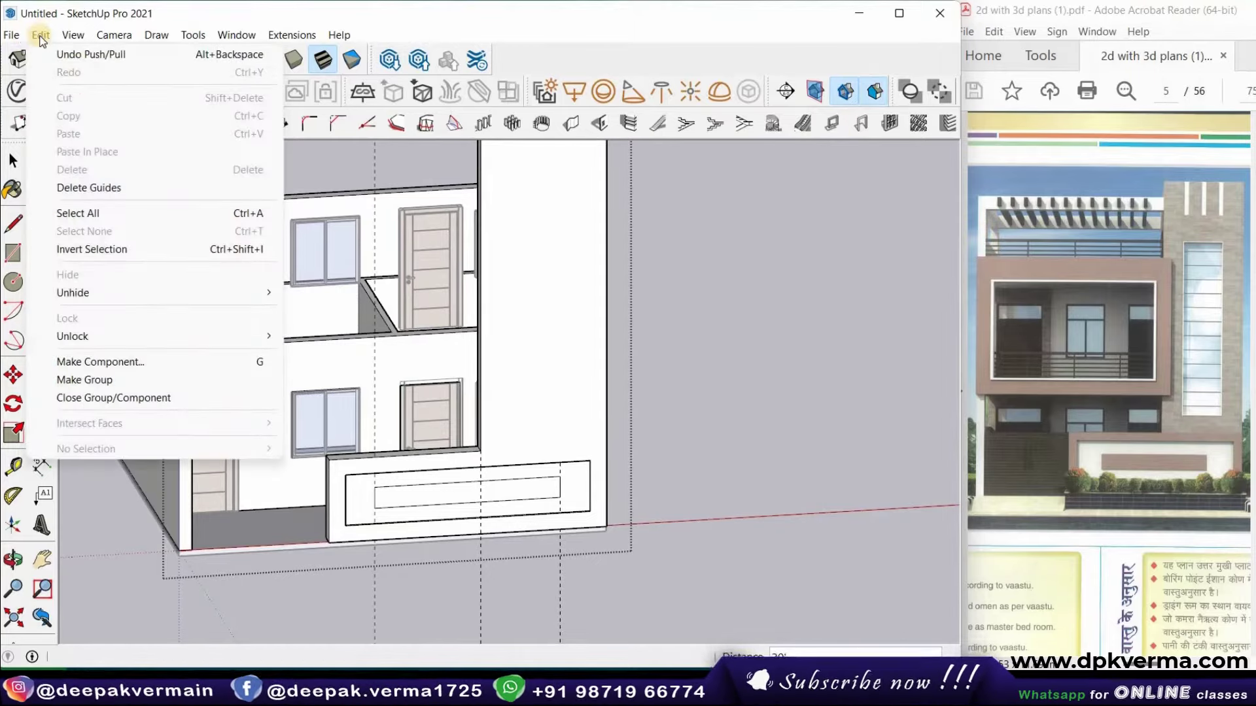
pyautogui.click(91, 54)
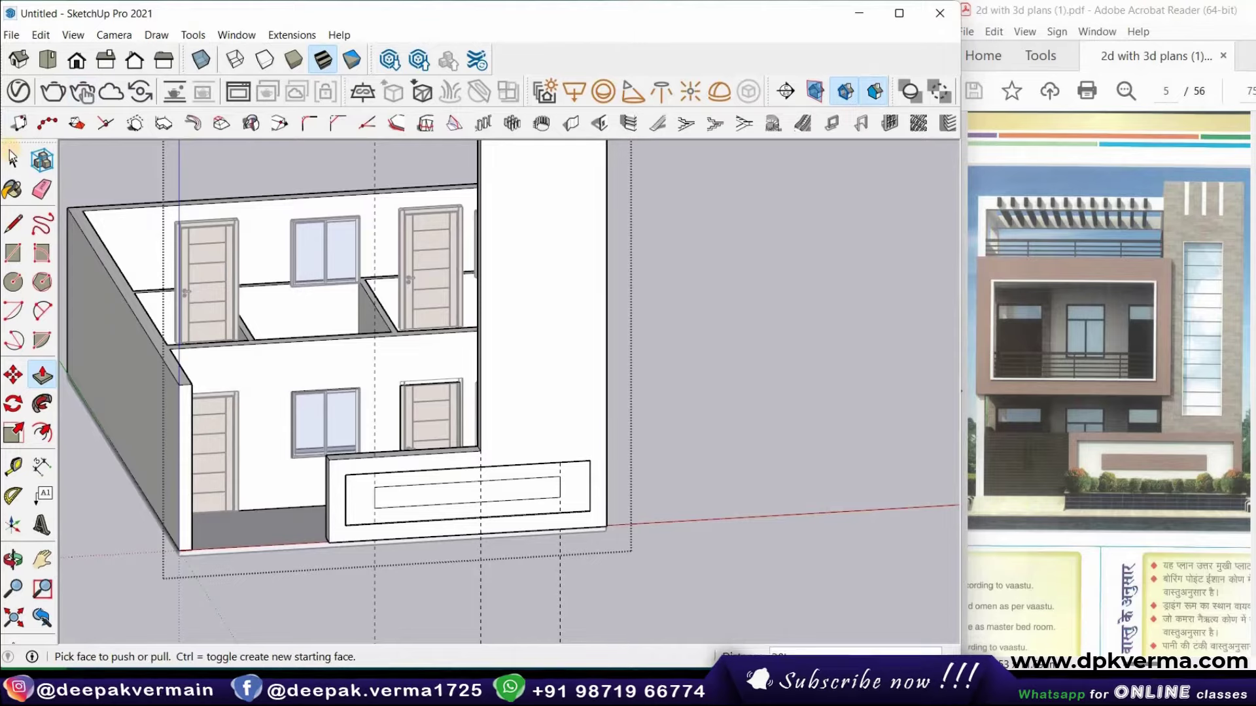
pyautogui.press('space')
pyautogui.click(686, 246)
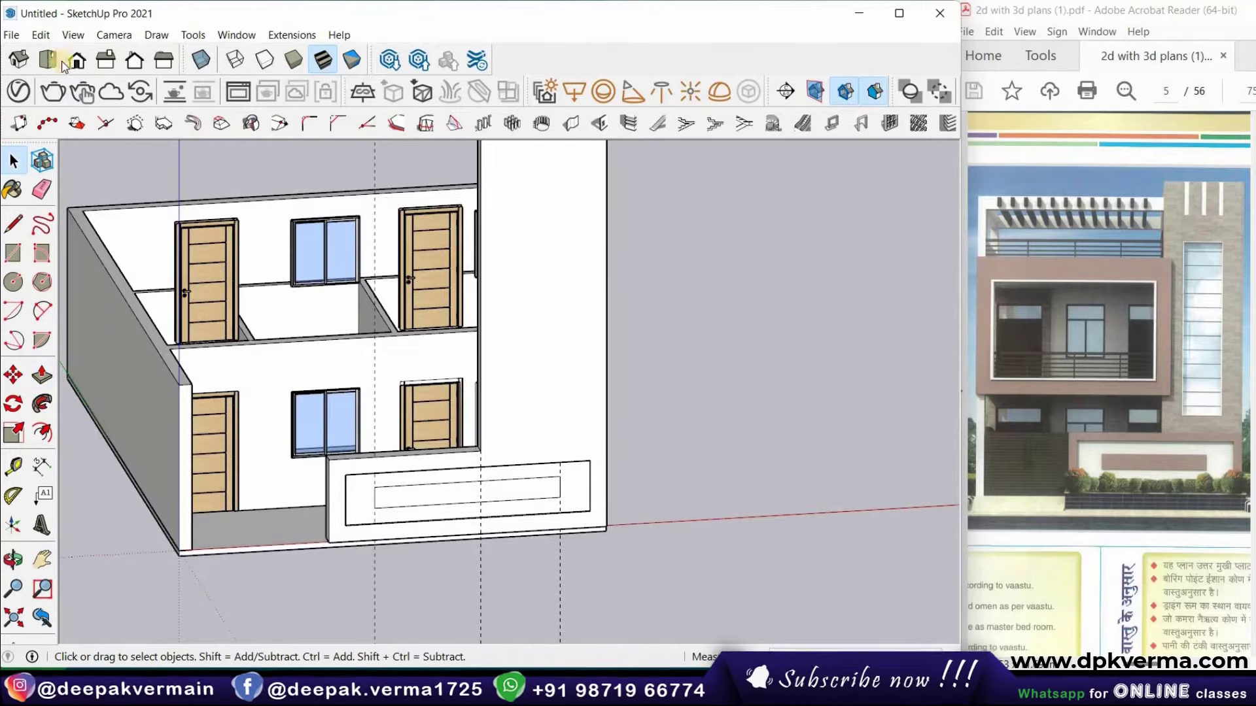
# Unhide all hidden geometry with Edit > Unhide > All and orbit in
pyautogui.click(41, 35)
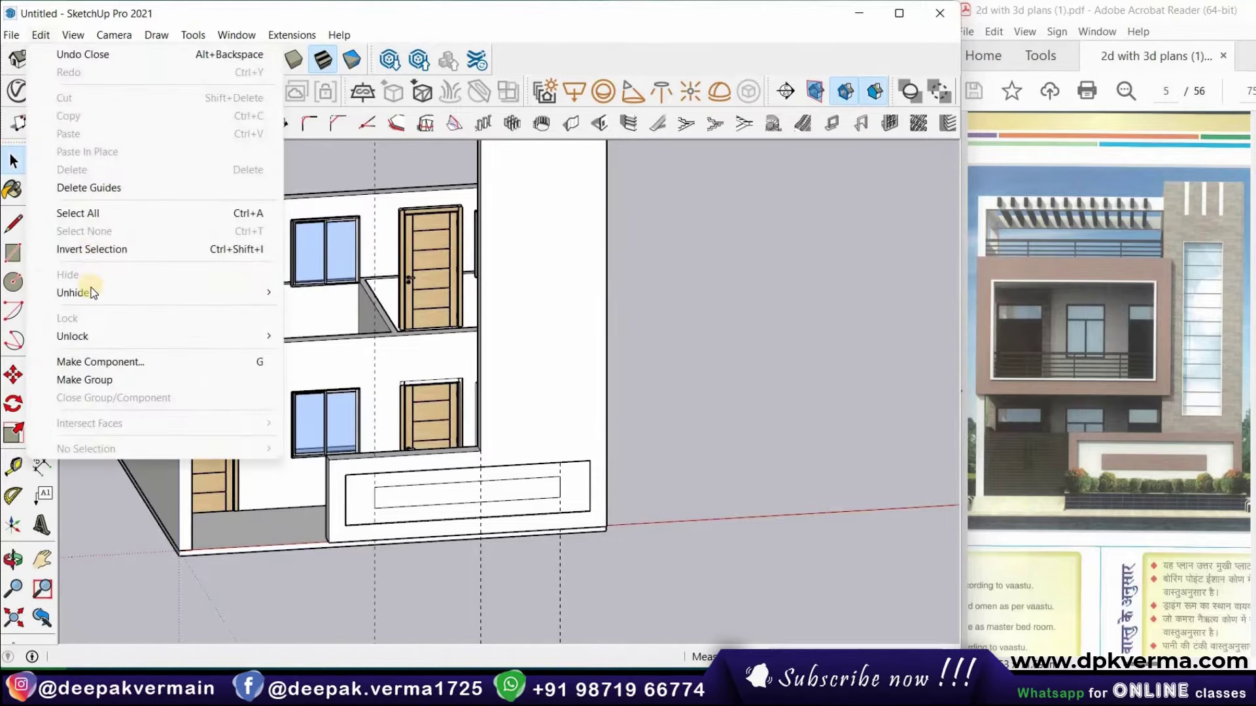
pyautogui.moveTo(73, 292)
pyautogui.click(317, 328)
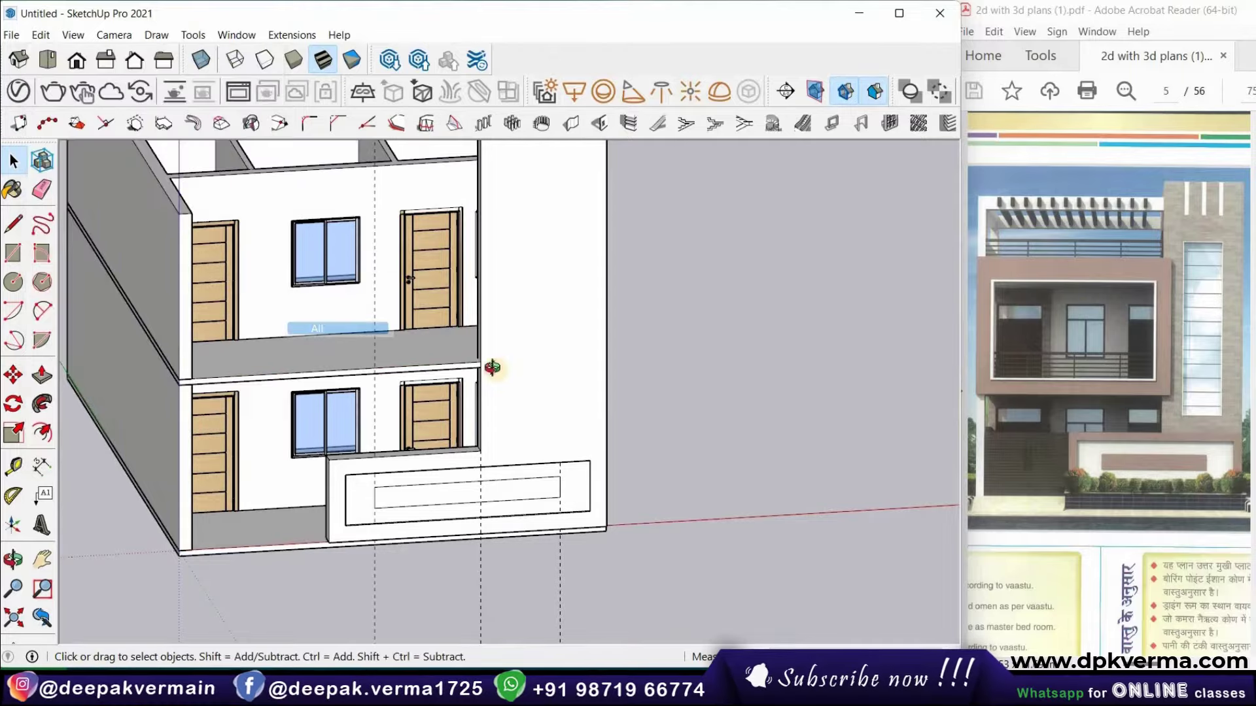
pyautogui.moveTo(271, 396)
pyautogui.mouseDown(button='middle')
pyautogui.moveTo(642, 440)
pyautogui.moveTo(463, 403)
pyautogui.mouseUp(button='middle')
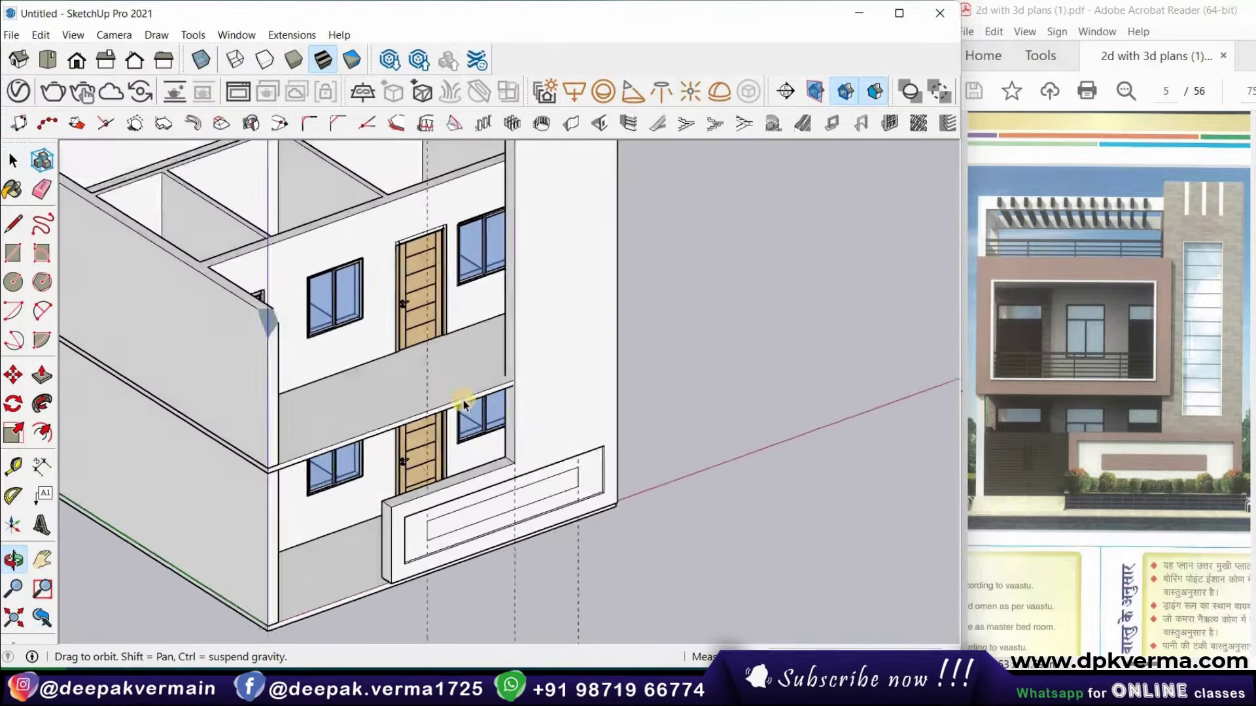
pyautogui.scroll(2, 510, 393)
pyautogui.scroll(2, 487, 385)
pyautogui.scroll(2, 476, 384)
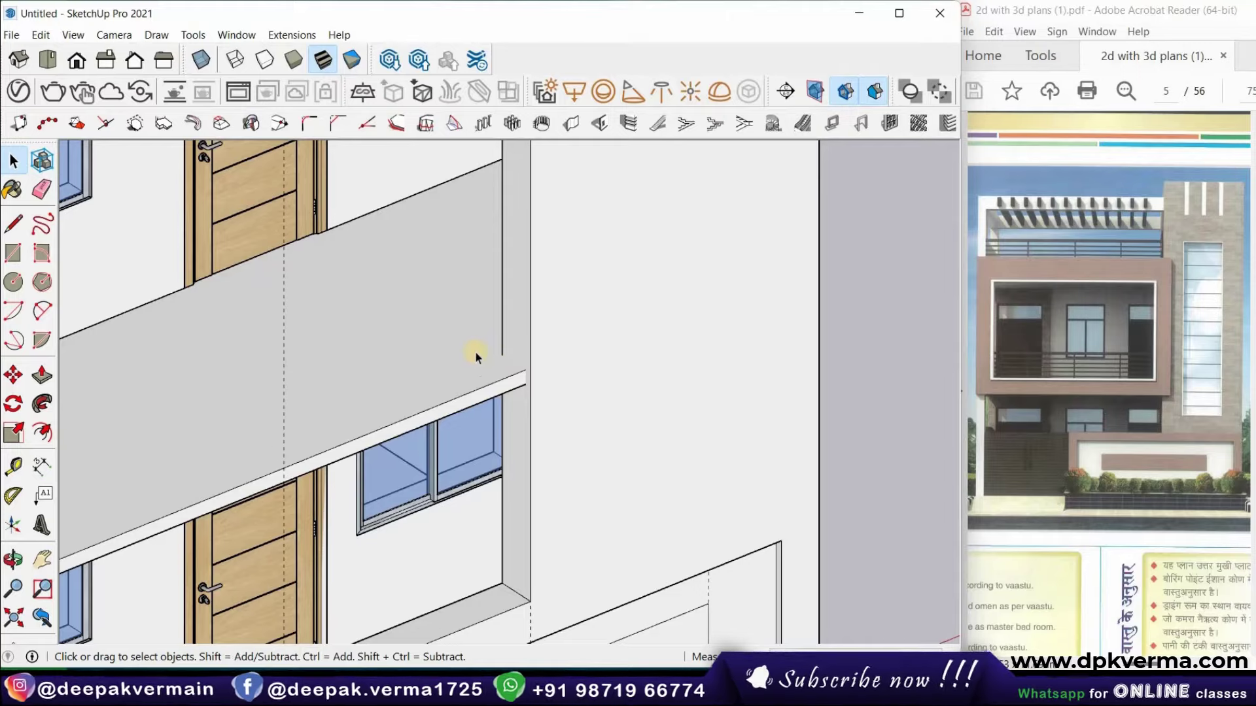
# Place a guide from the floor band's corner along the pillar edge
pyautogui.moveTo(492, 360)
pyautogui.mouseDown(button='middle')
pyautogui.moveTo(454, 355)
pyautogui.moveTo(476, 359)
pyautogui.mouseUp(button='middle')
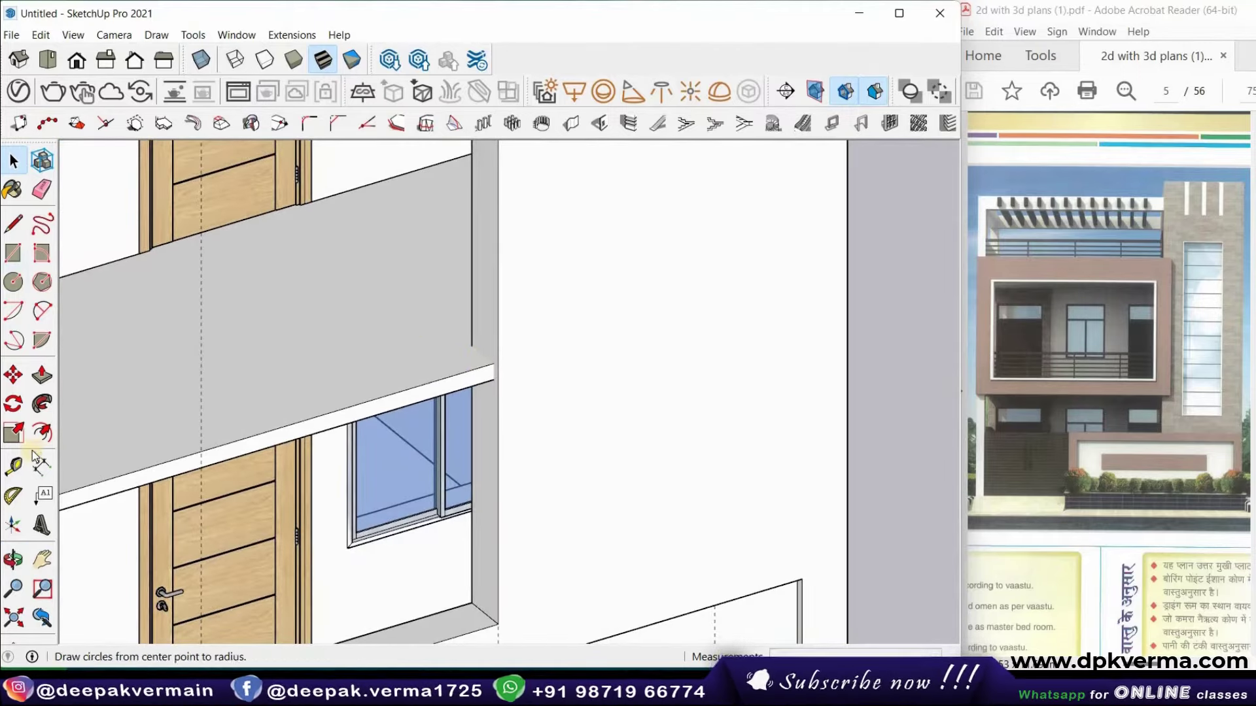
pyautogui.click(13, 466)
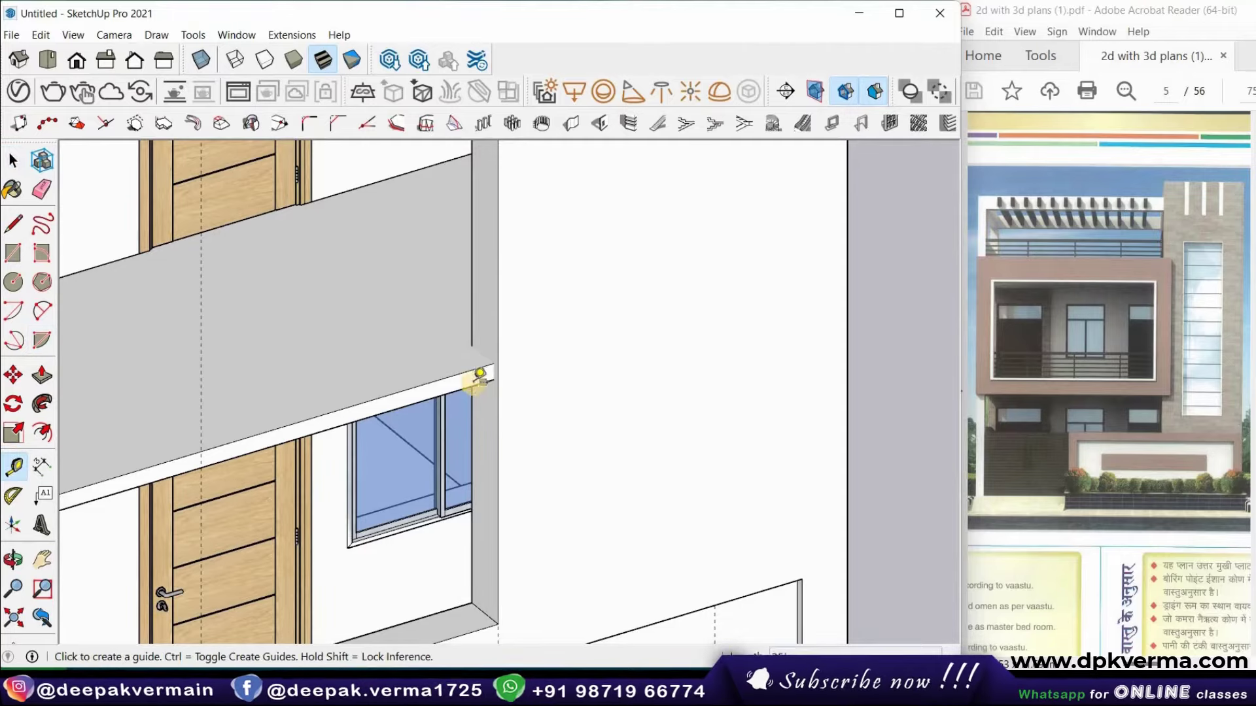
pyautogui.scroll(-2, 497, 351)
pyautogui.scroll(-1, 484, 367)
pyautogui.scroll(2, 487, 364)
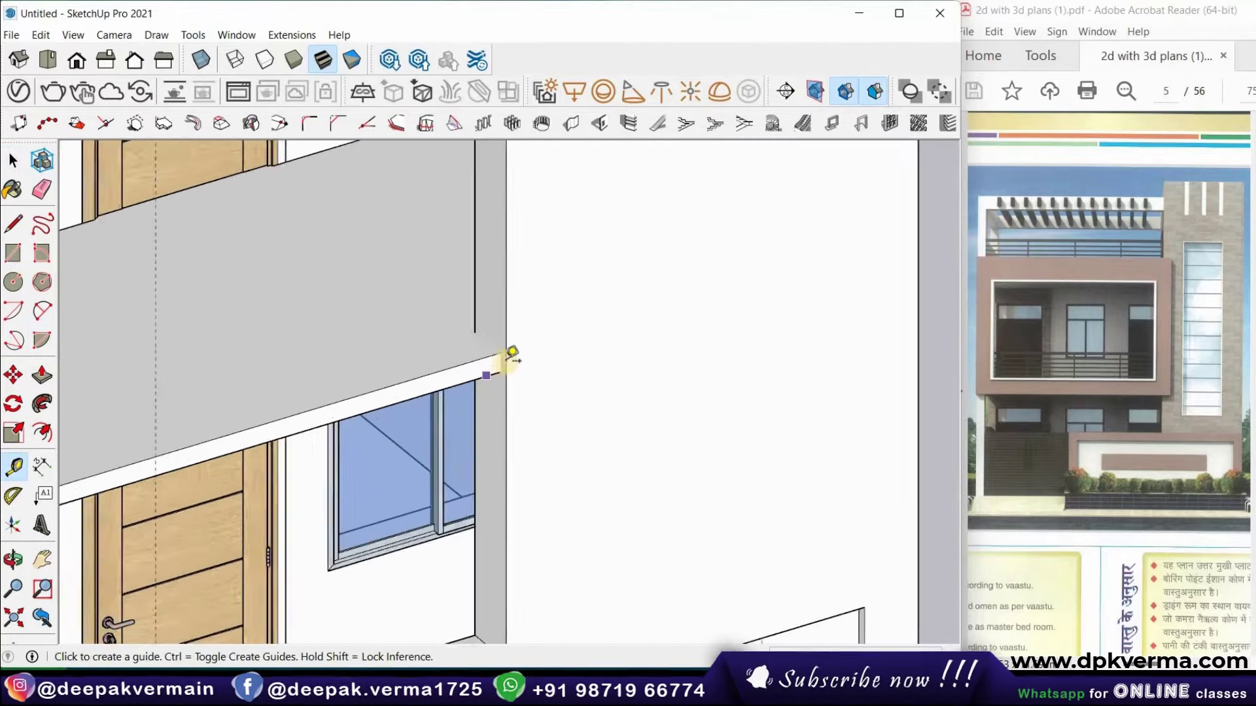
pyautogui.scroll(2, 507, 355)
pyautogui.scroll(-1, 496, 358)
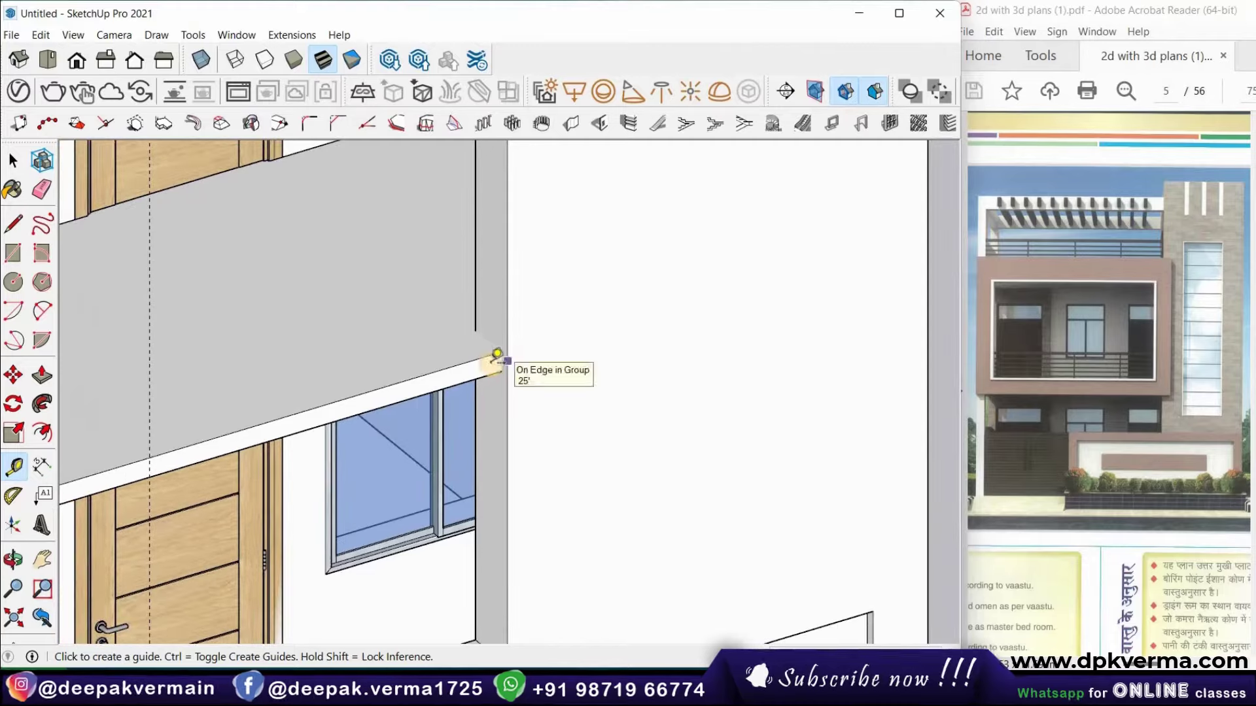
pyautogui.click(504, 356)
pyautogui.click(512, 371)
pyautogui.scroll(2, 588, 323)
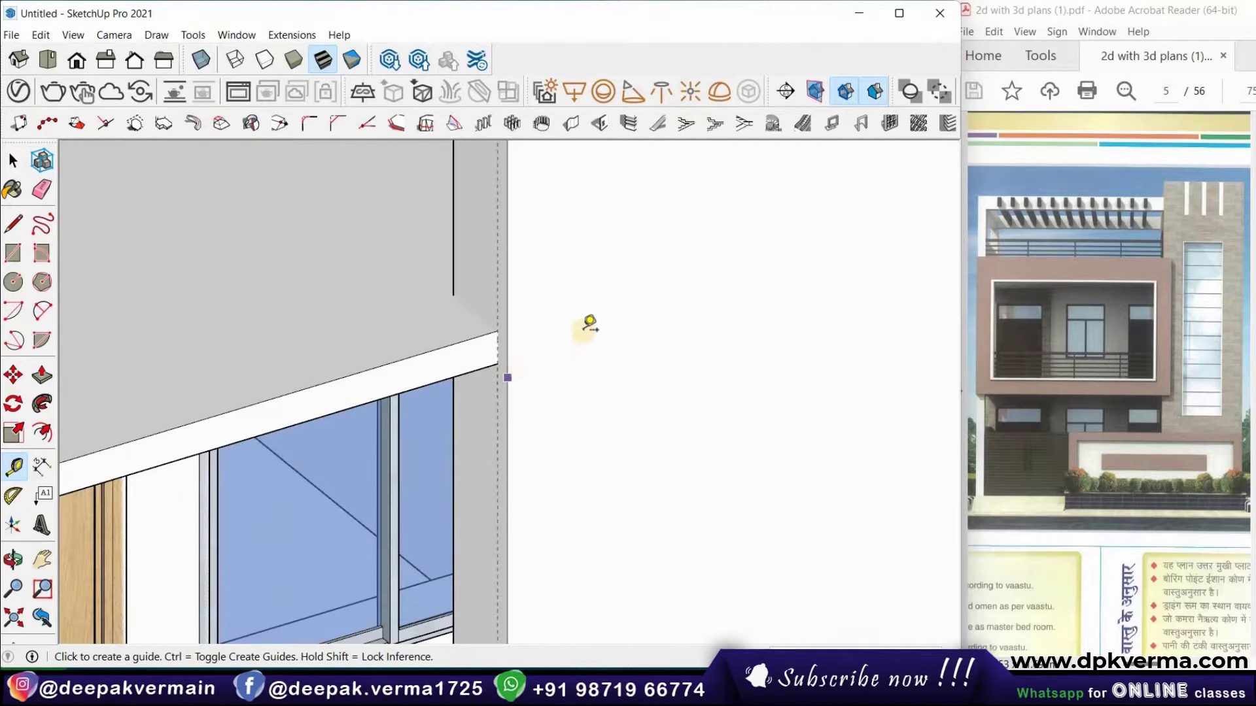
pyautogui.scroll(1, 527, 319)
pyautogui.scroll(-1, 520, 320)
# Hide the wall group beside the window
pyautogui.click(13, 160)
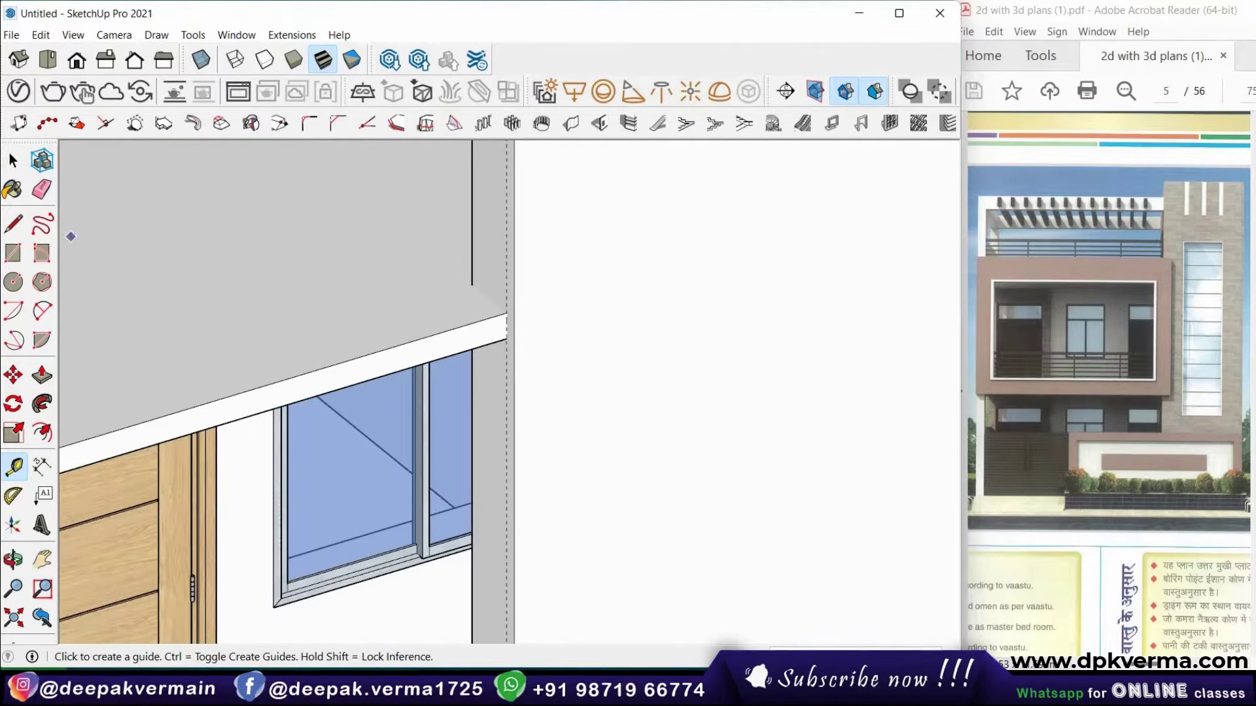
pyautogui.click(589, 248)
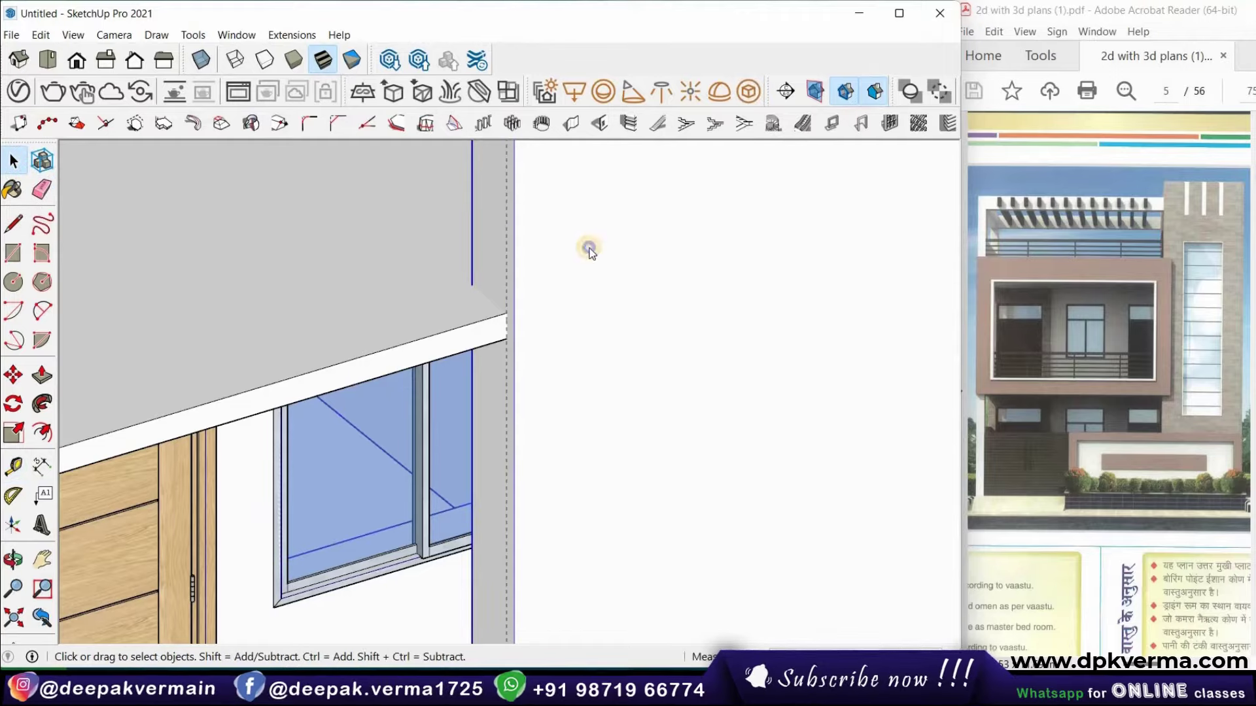
pyautogui.rightClick(589, 249)
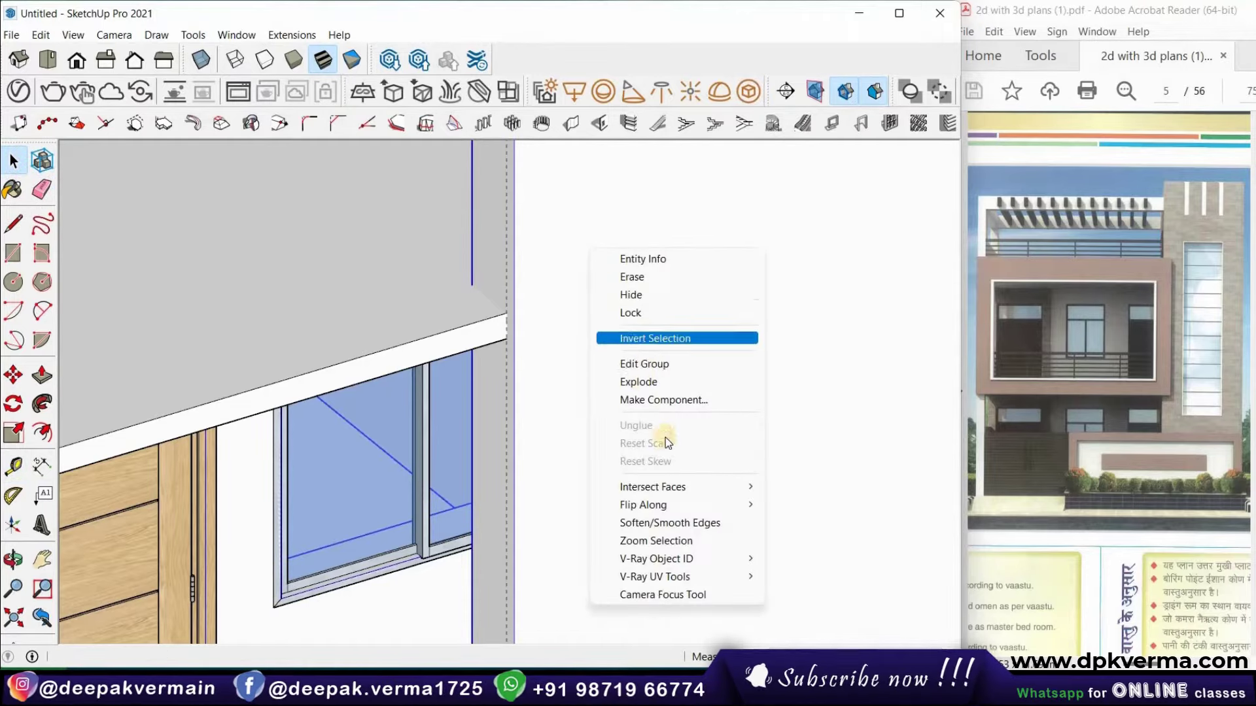
pyautogui.click(643, 297)
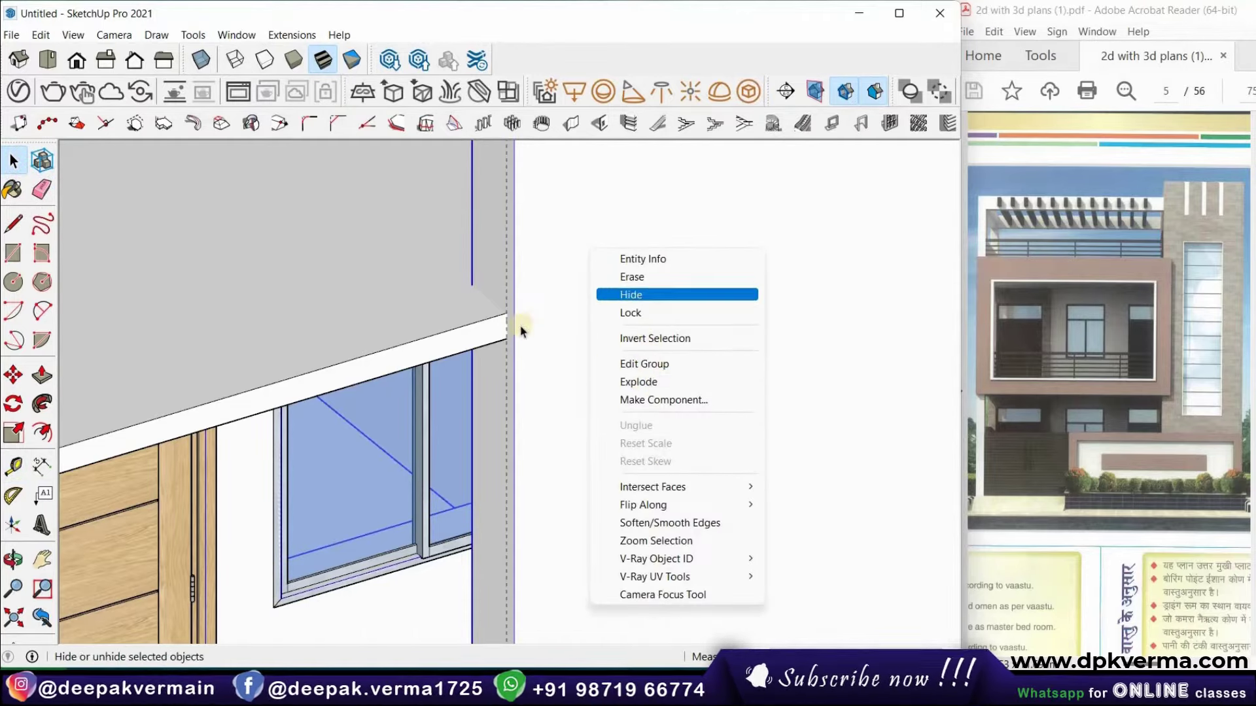
pyautogui.moveTo(514, 331)
pyautogui.mouseDown(button='middle')
pyautogui.moveTo(374, 341)
pyautogui.moveTo(345, 322)
pyautogui.moveTo(366, 323)
pyautogui.mouseUp(button='middle')
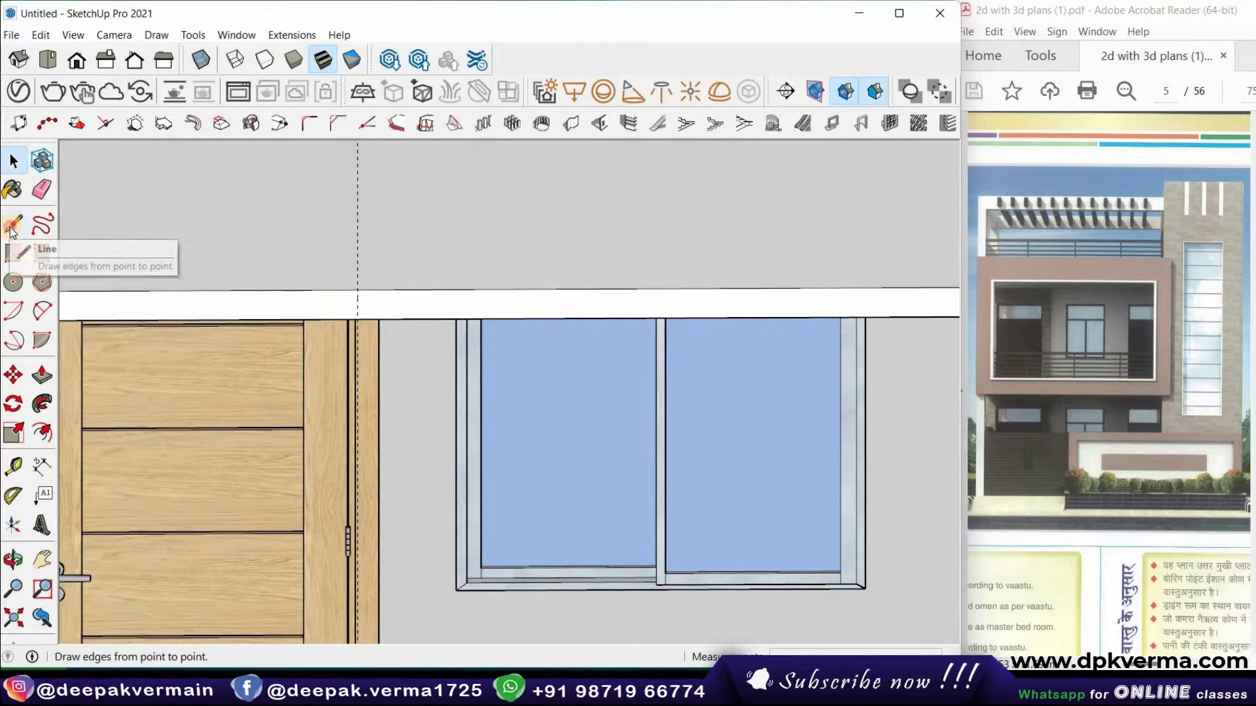
# Draw a rectangle on top of the balcony slab outside its group, then undo the misplaced strip
pyautogui.click(11, 226)
pyautogui.click(358, 301)
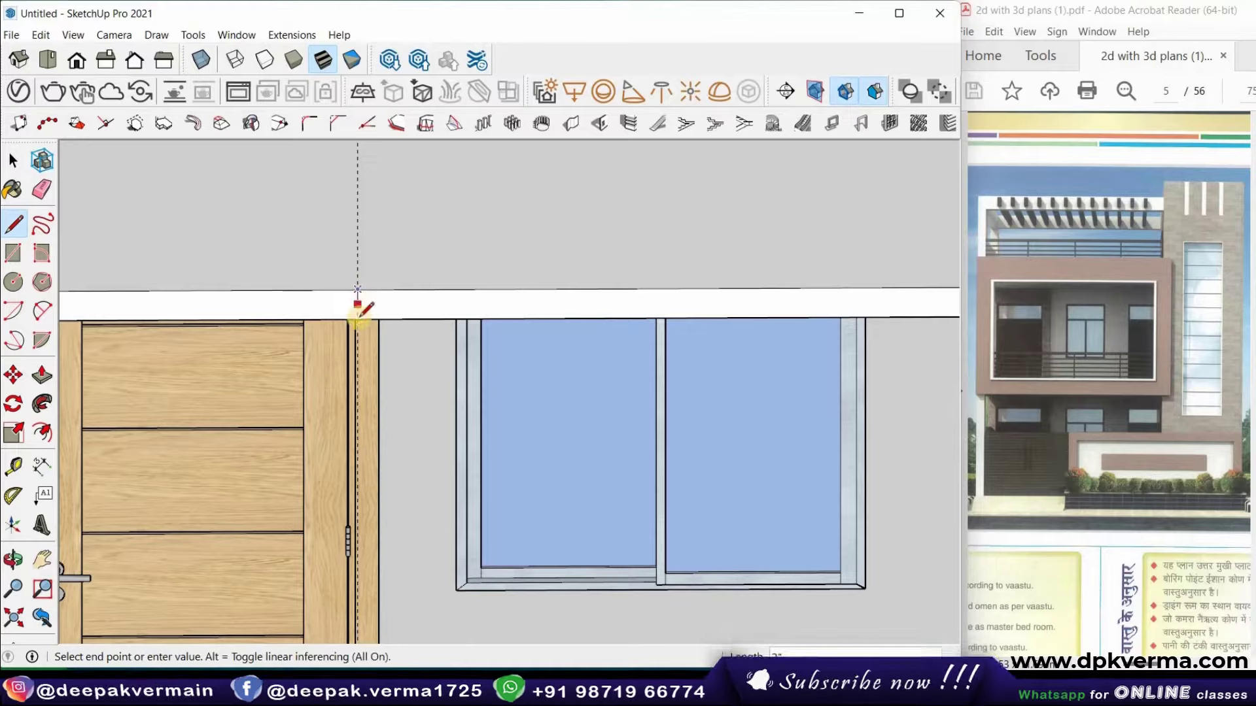
pyautogui.moveTo(253, 350); pyautogui.dragTo(266, 349, button='middle')
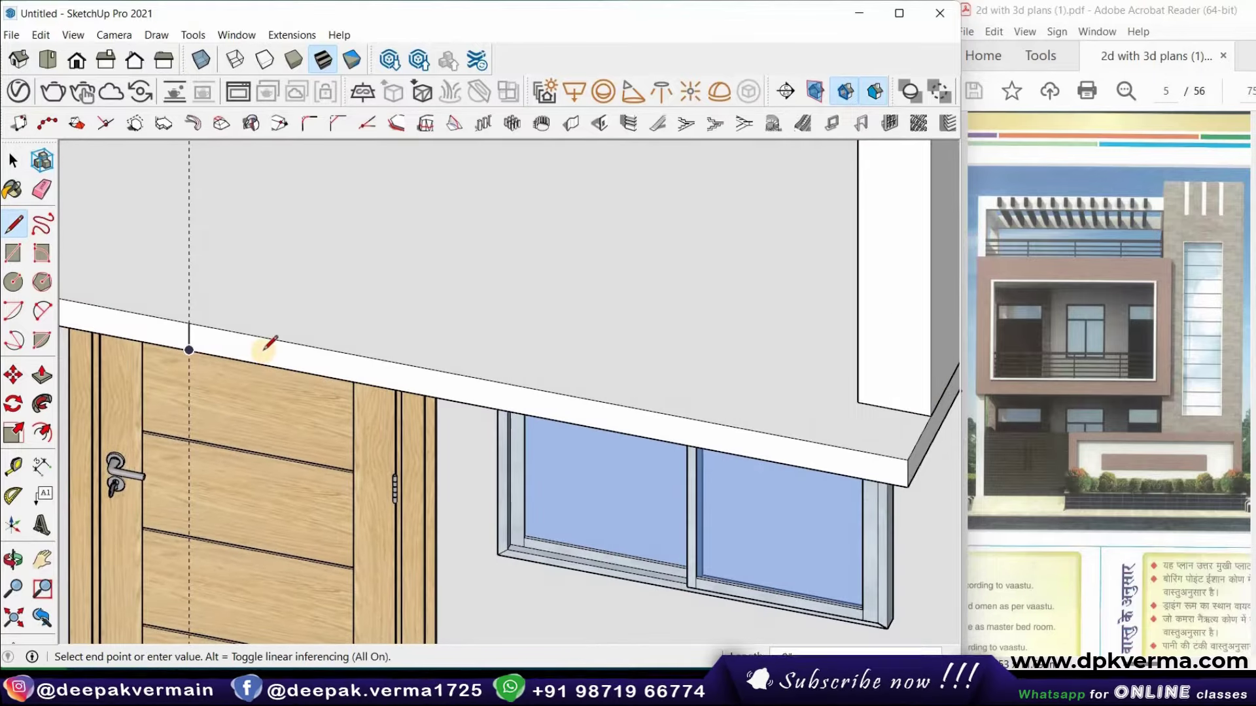
pyautogui.click(13, 253)
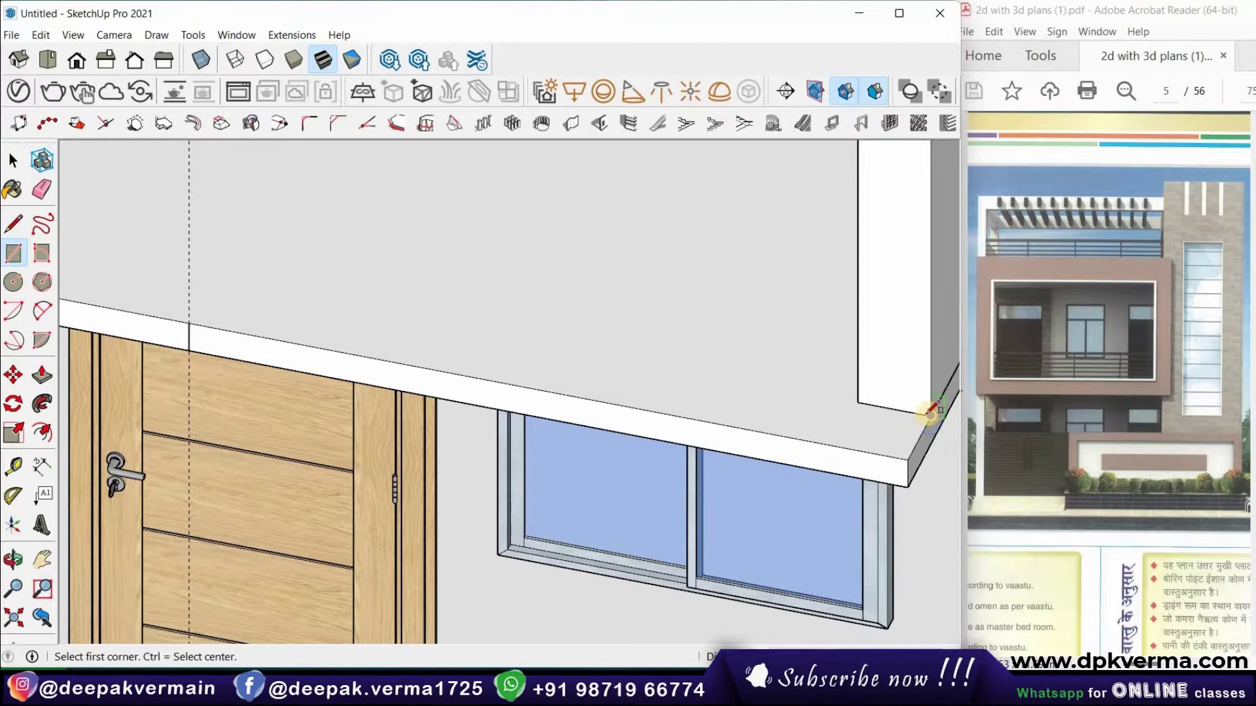
pyautogui.click(930, 415)
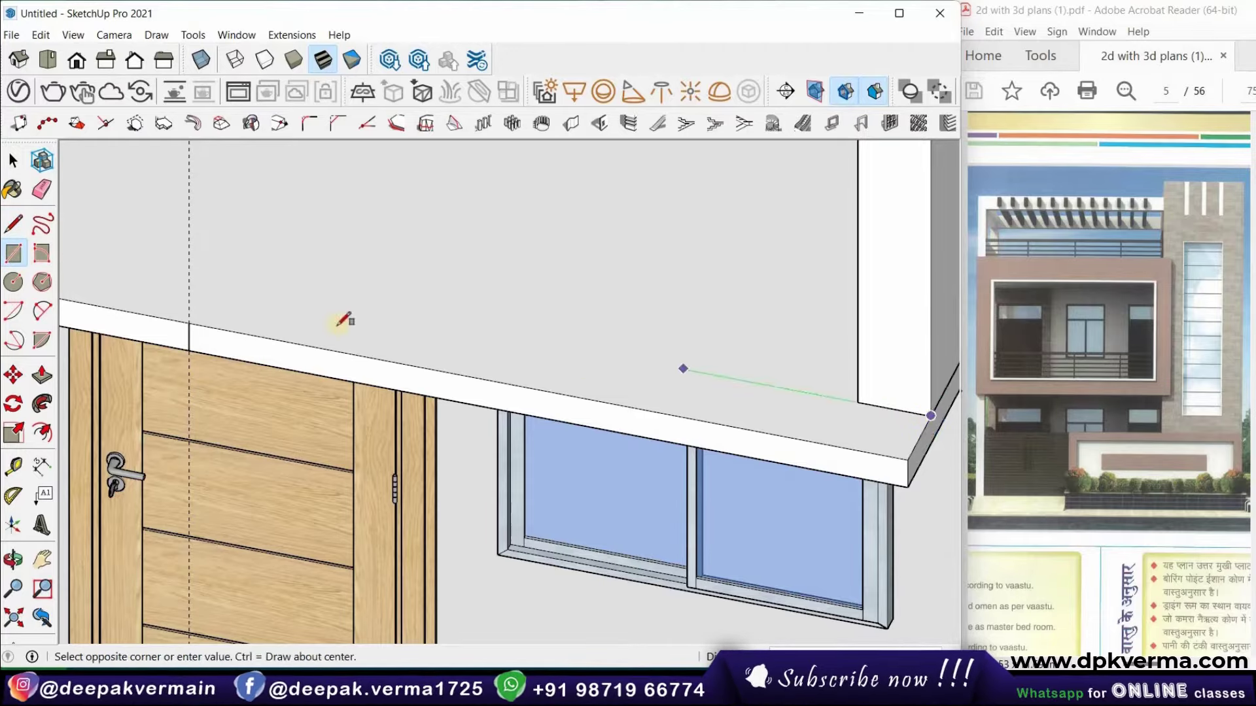
pyautogui.click(194, 317)
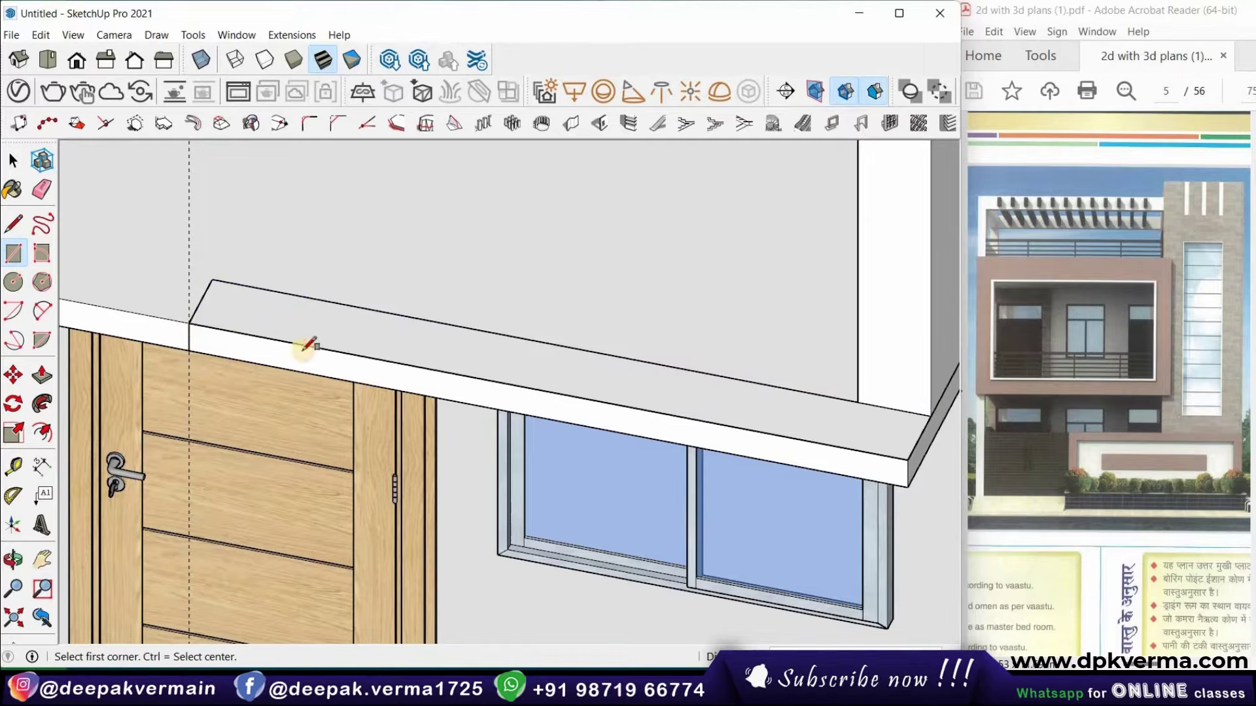
pyautogui.moveTo(304, 349)
pyautogui.mouseDown(button='middle')
pyautogui.moveTo(258, 338)
pyautogui.moveTo(317, 354)
pyautogui.mouseUp(button='middle')
pyautogui.press('p')
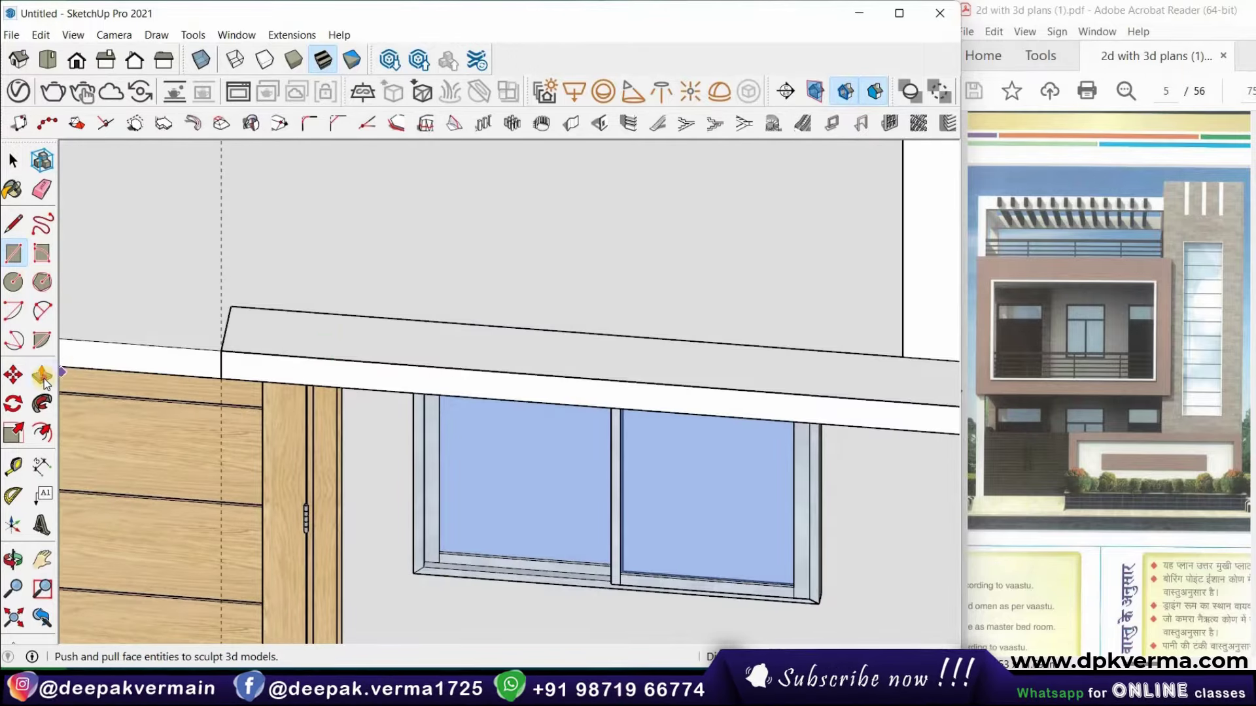
pyautogui.moveTo(420, 373)
pyautogui.mouseDown(button='middle')
pyautogui.moveTo(365, 370)
pyautogui.moveTo(610, 445)
pyautogui.moveTo(513, 401)
pyautogui.mouseUp(button='middle')
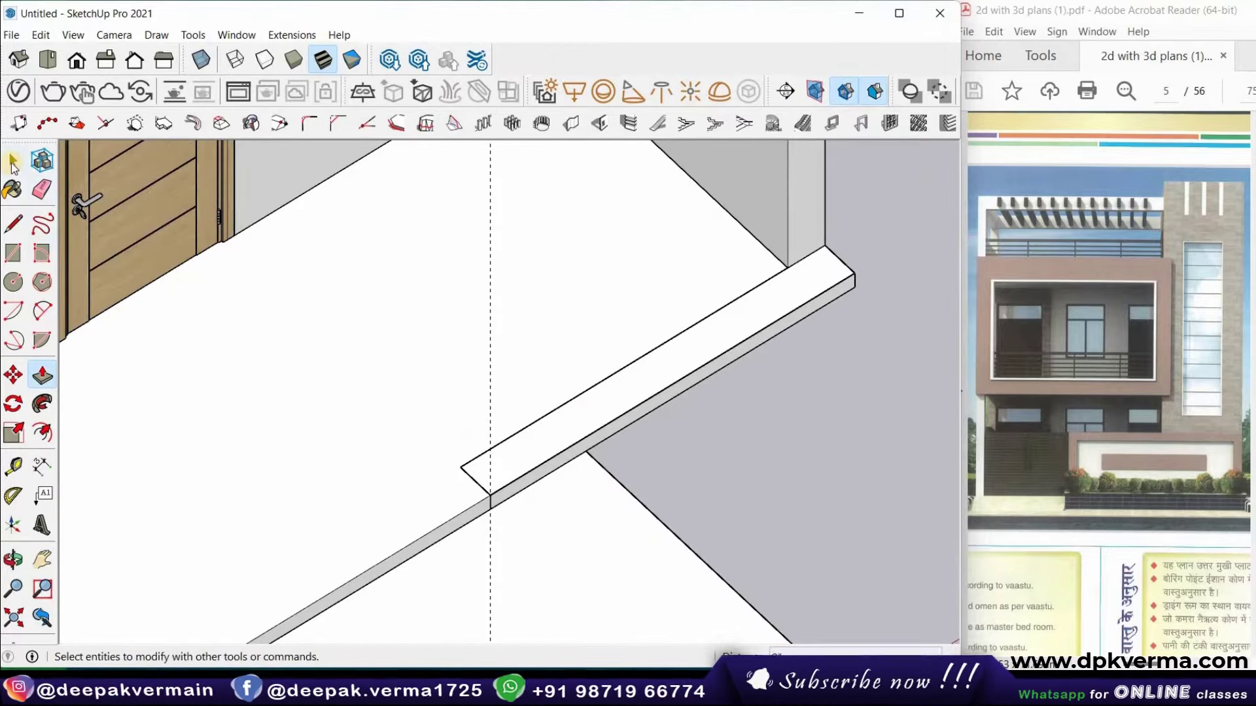
pyautogui.click(13, 160)
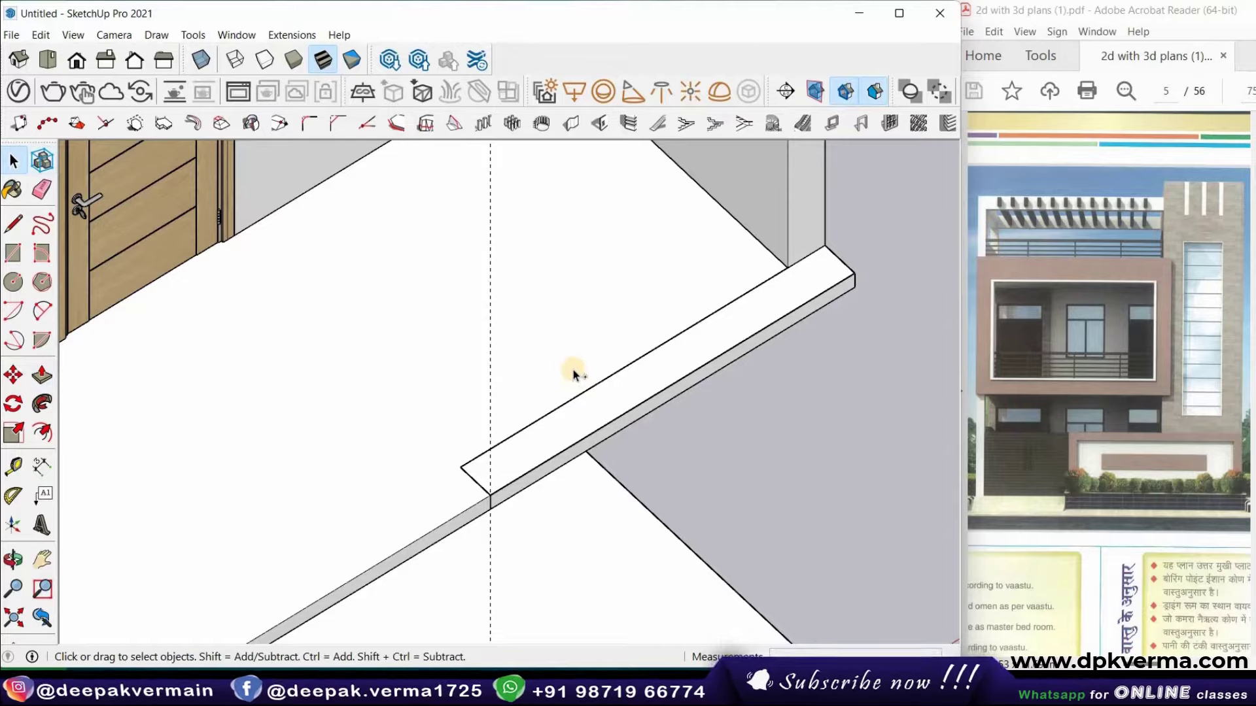
pyautogui.hotkey('ctrl', 'z')
# Inside the slab group, draw a thin rectangle strip along the slab's front top edge
pyautogui.click(677, 376)
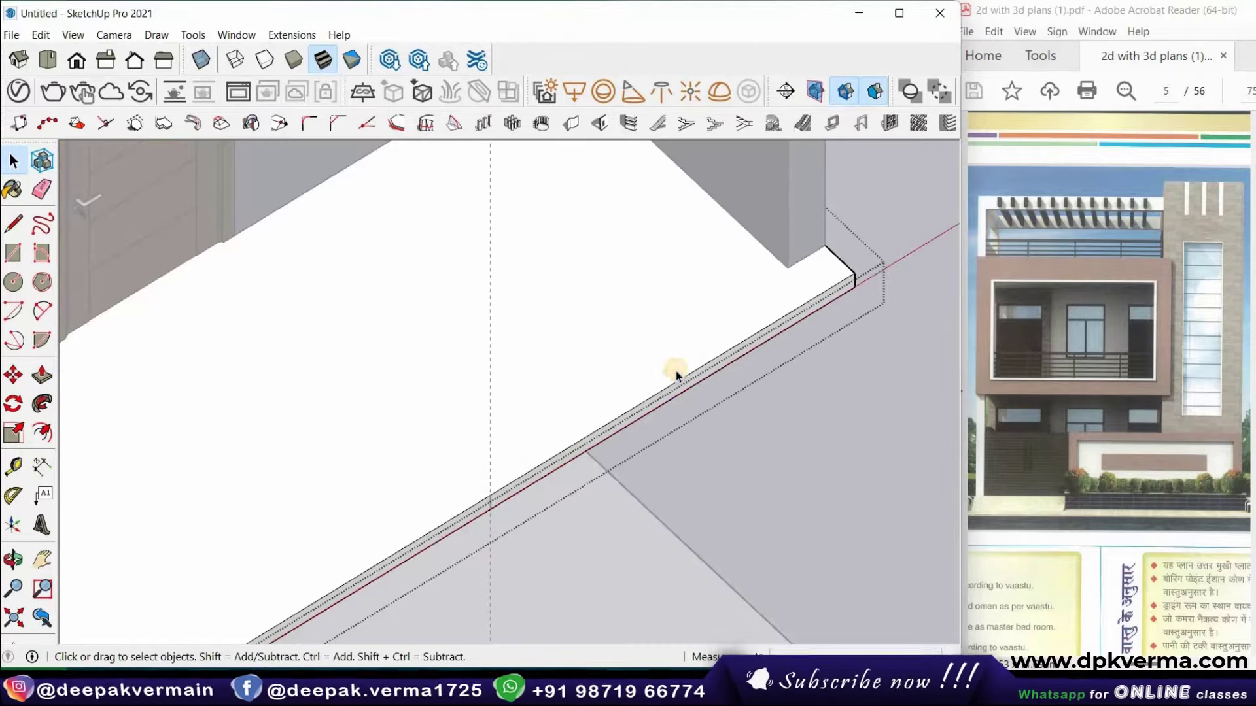
pyautogui.moveTo(574, 382); pyautogui.dragTo(351, 309, button='middle')
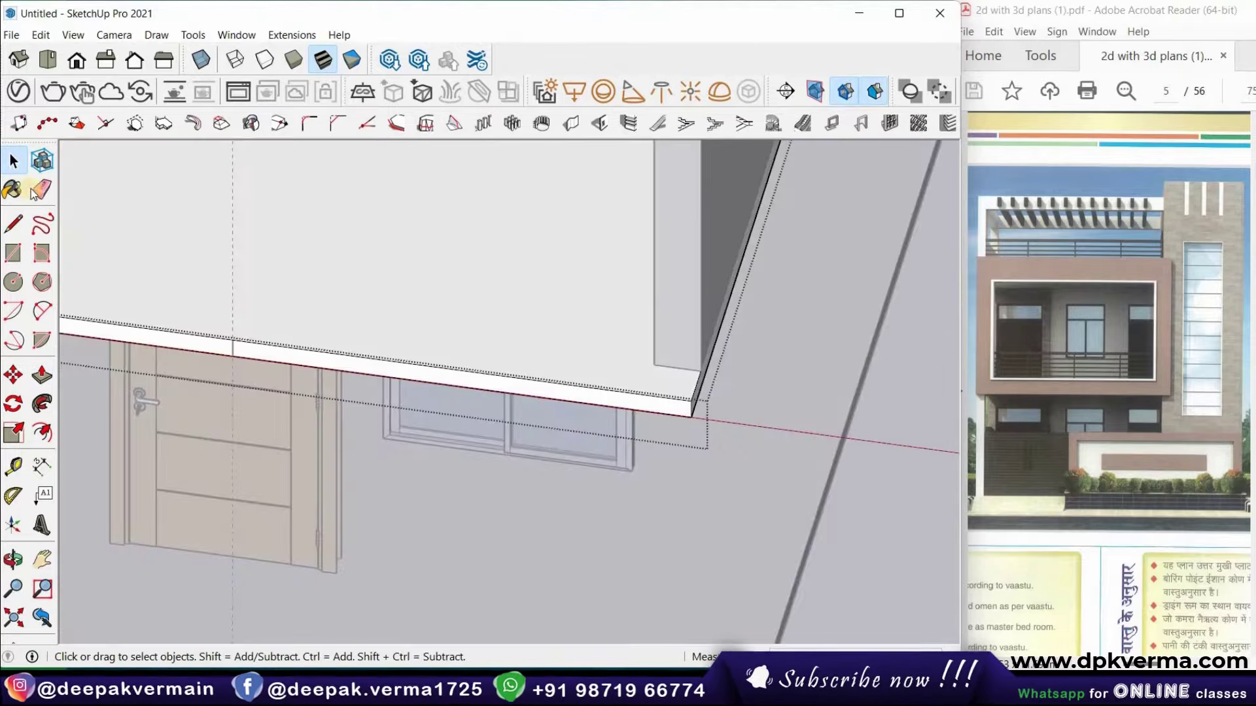
pyautogui.click(13, 253)
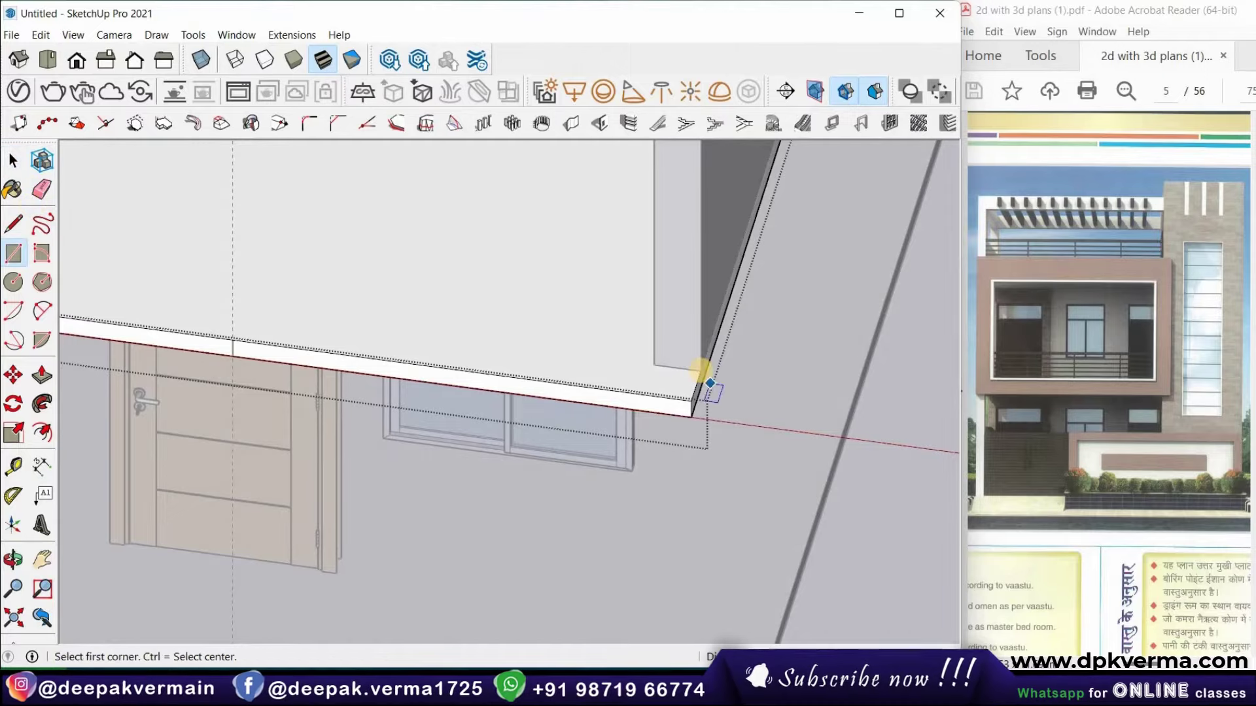
pyautogui.click(379, 328)
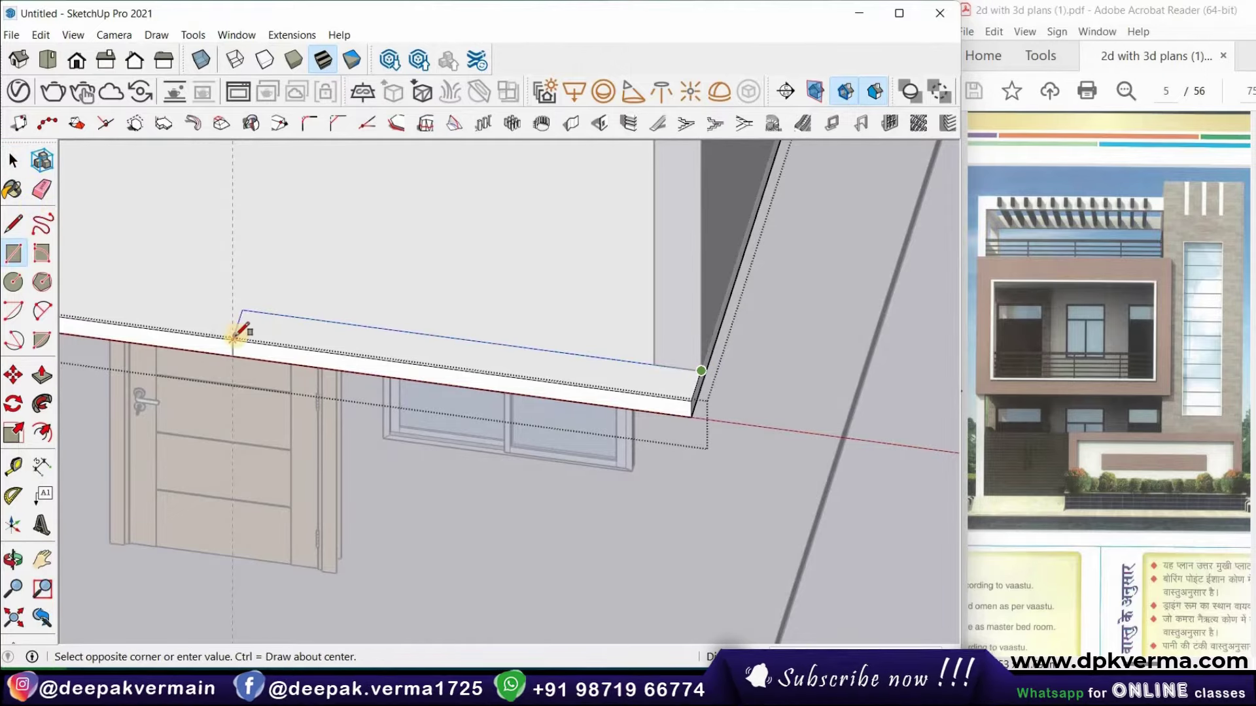
pyautogui.click(235, 353)
pyautogui.moveTo(275, 393)
pyautogui.mouseDown(button='middle')
pyautogui.moveTo(518, 401)
pyautogui.moveTo(149, 330)
pyautogui.mouseUp(button='middle')
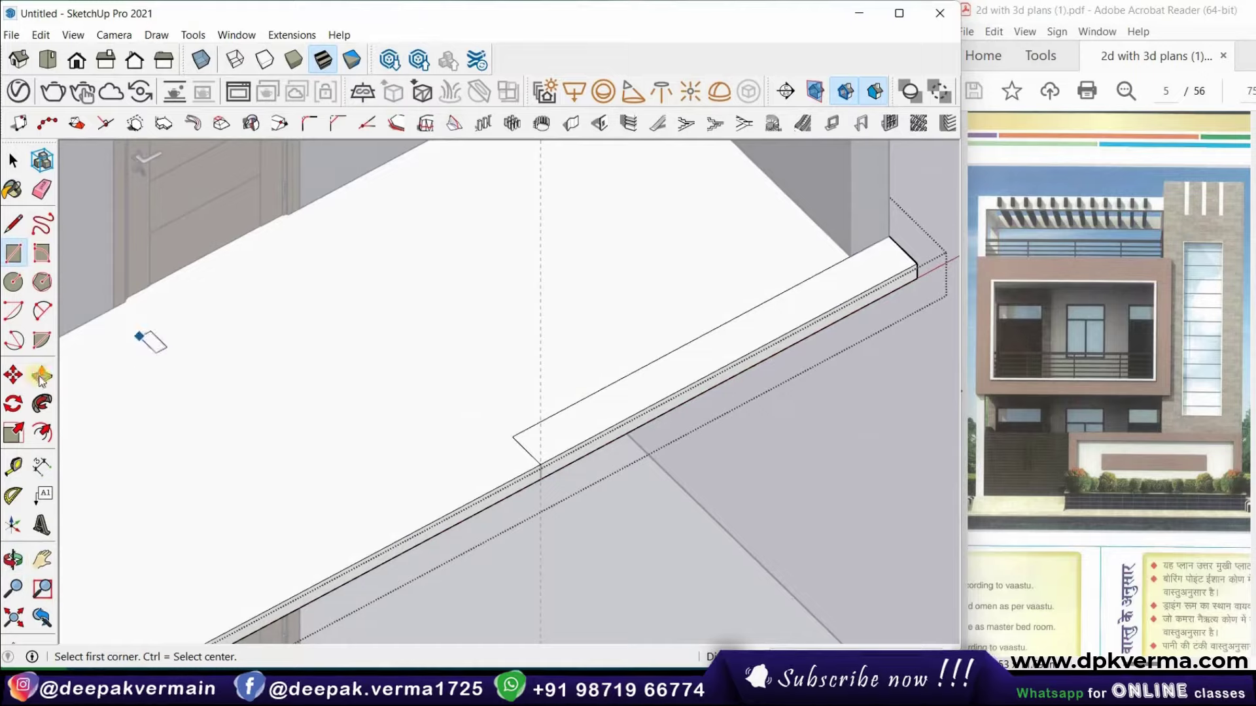
# Push/Pull the strip upward into a low parapet lip and close the slab group
pyautogui.press('p')
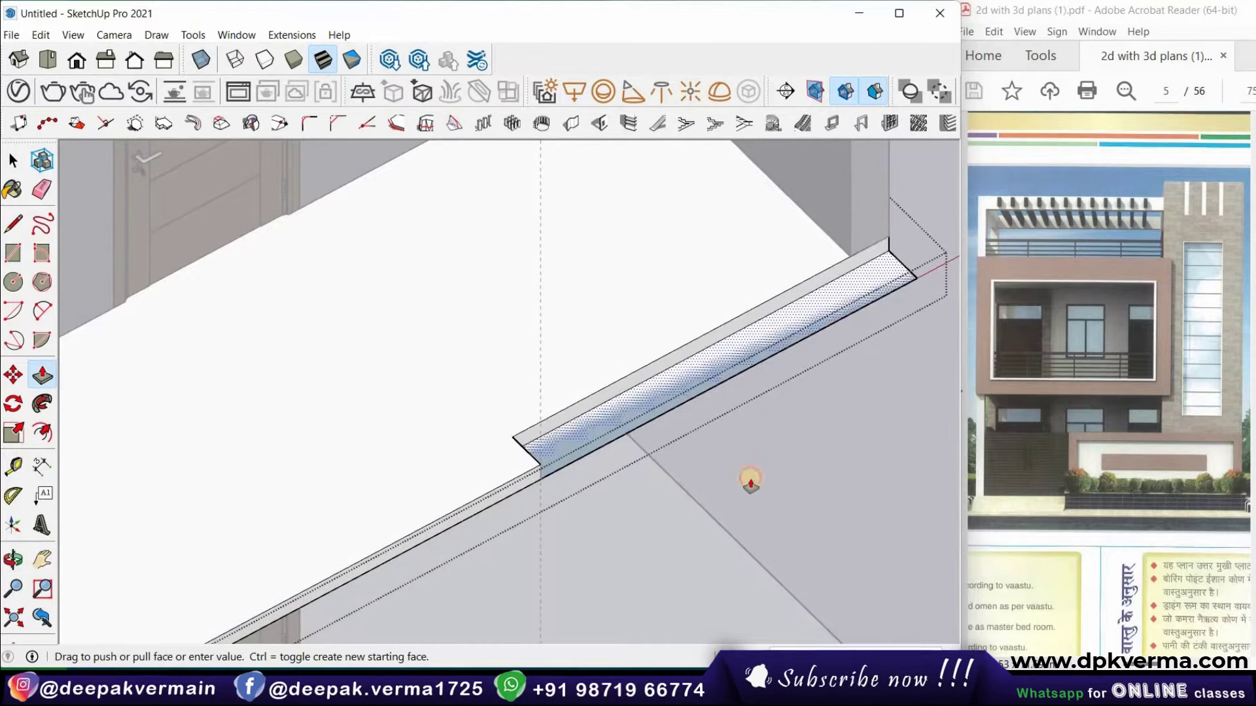
pyautogui.moveTo(718, 409); pyautogui.dragTo(693, 435)
pyautogui.moveTo(692, 435)
pyautogui.mouseDown(button='middle')
pyautogui.moveTo(639, 415)
pyautogui.moveTo(662, 430)
pyautogui.moveTo(518, 406)
pyautogui.mouseUp(button='middle')
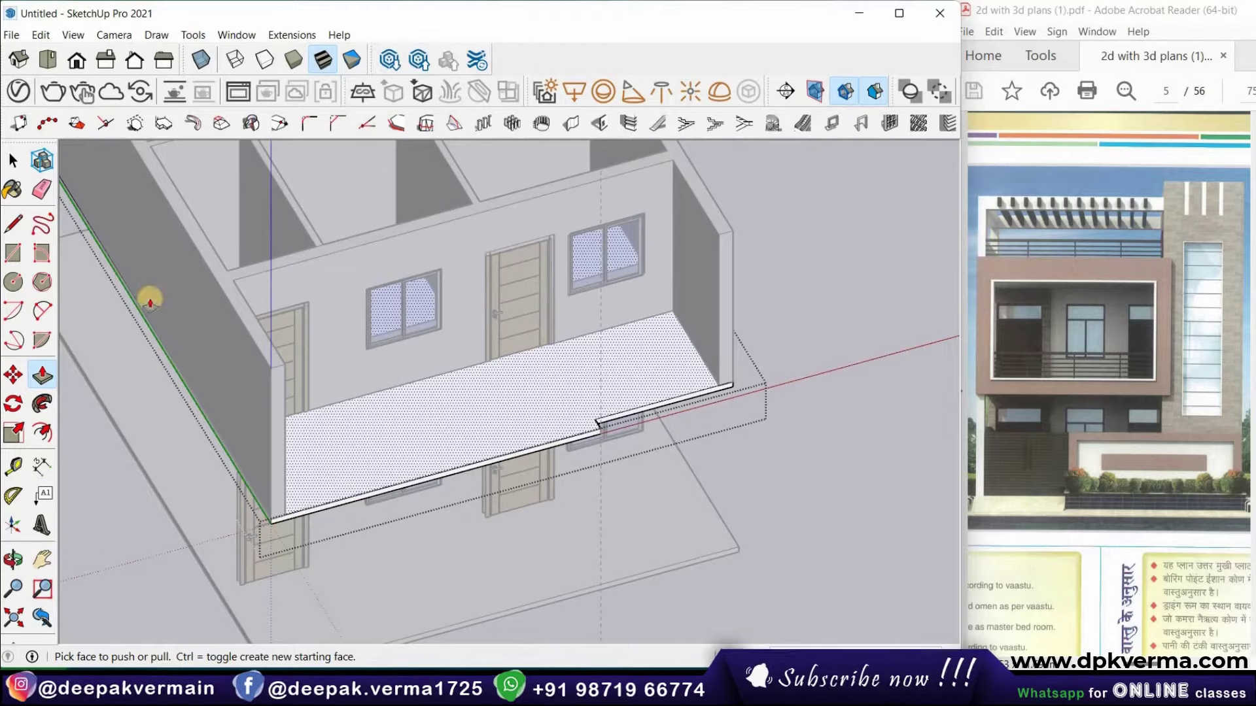
pyautogui.click(13, 160)
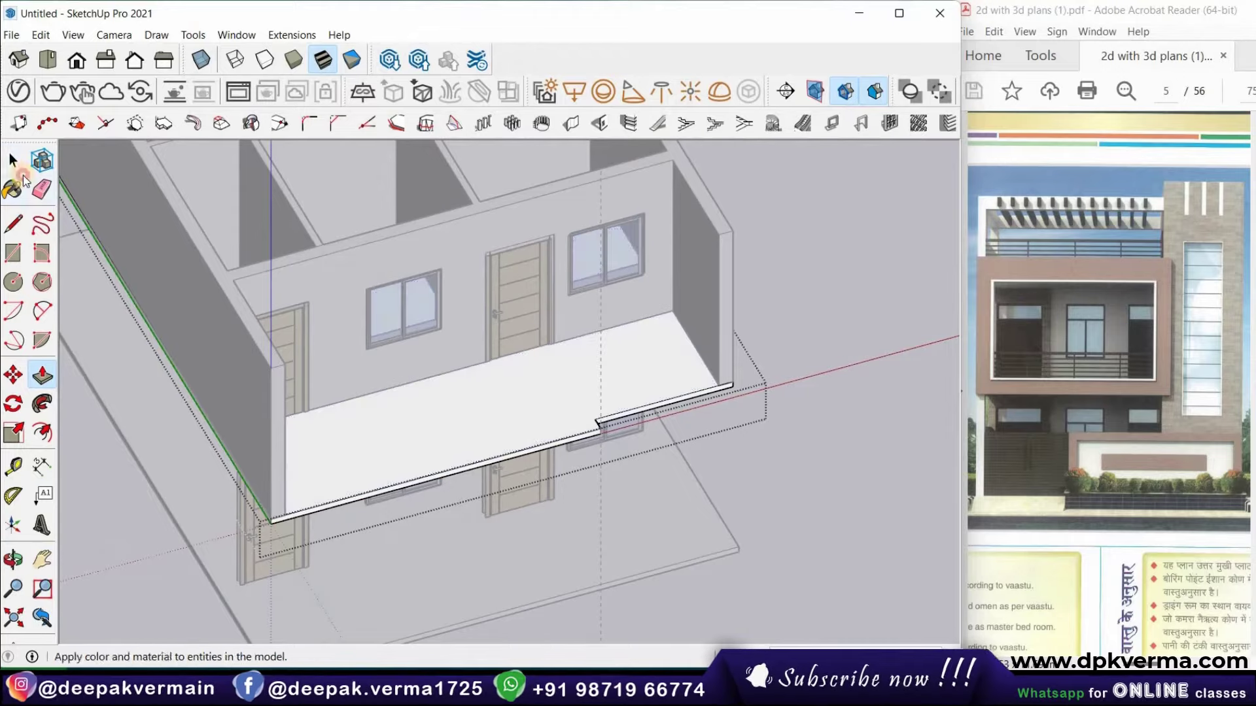
pyautogui.click(834, 327)
# Ctrl-copy the selected balcony slab group from its corner up to the upper storey's top corner
pyautogui.click(471, 434)
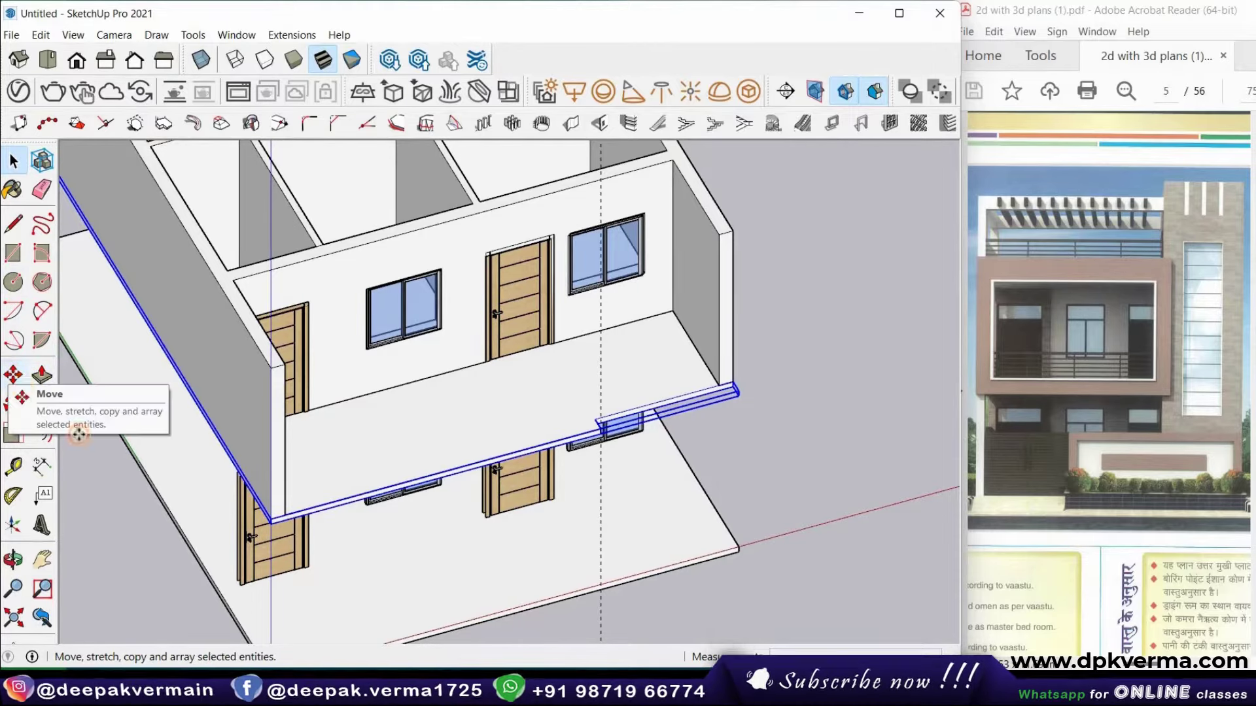
pyautogui.scroll(2, 262, 526)
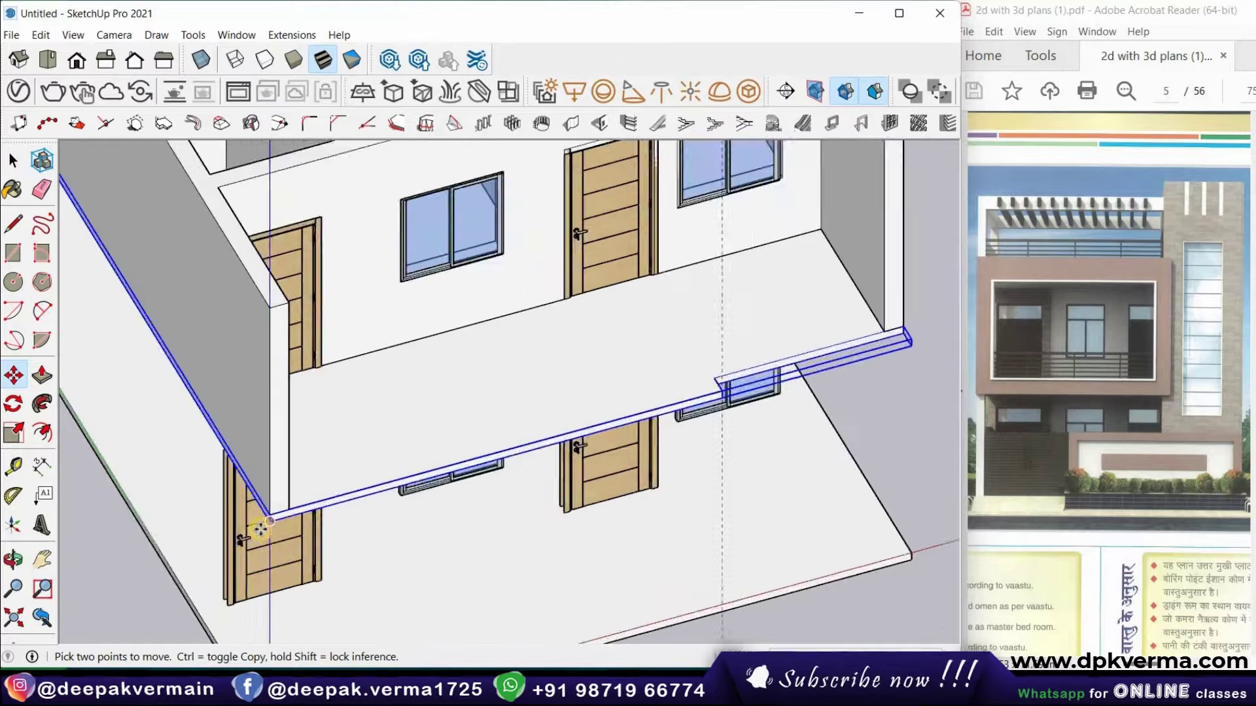
pyautogui.scroll(2, 260, 529)
pyautogui.keyDown('ctrl'); pyautogui.click(268, 518); pyautogui.keyUp('ctrl')
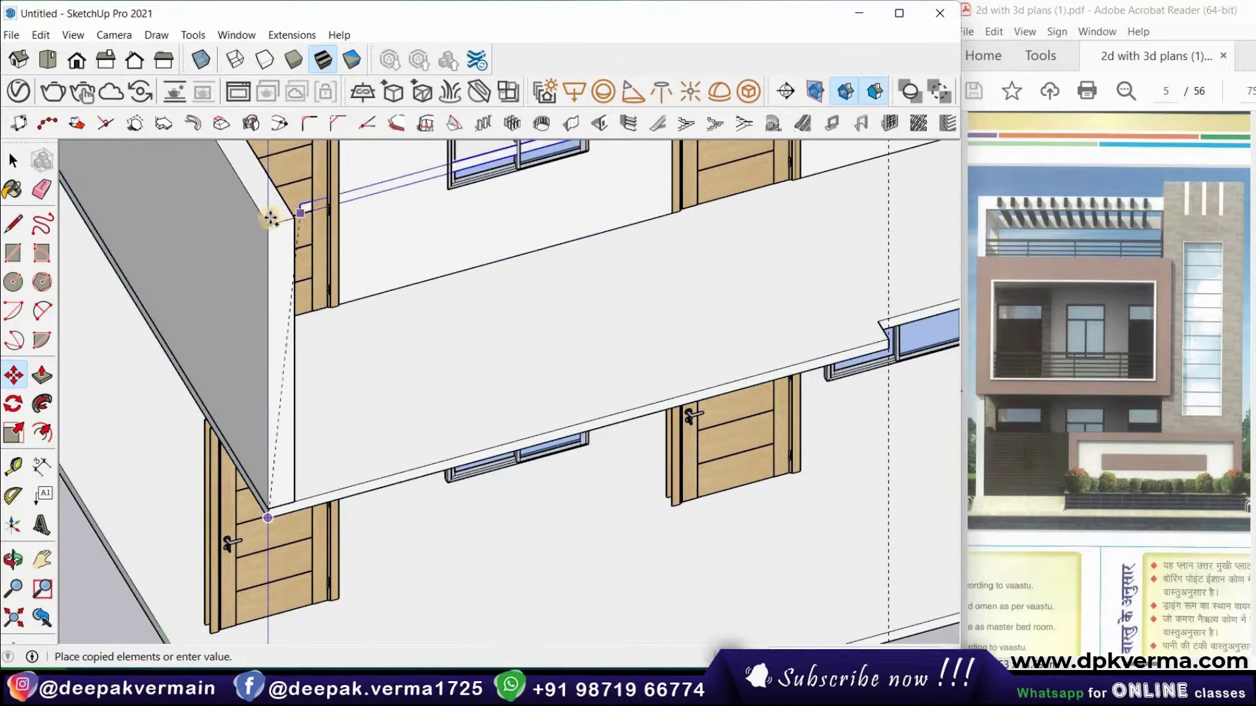
pyautogui.click(268, 223)
pyautogui.scroll(-3, 278, 297)
pyautogui.scroll(-2, 278, 314)
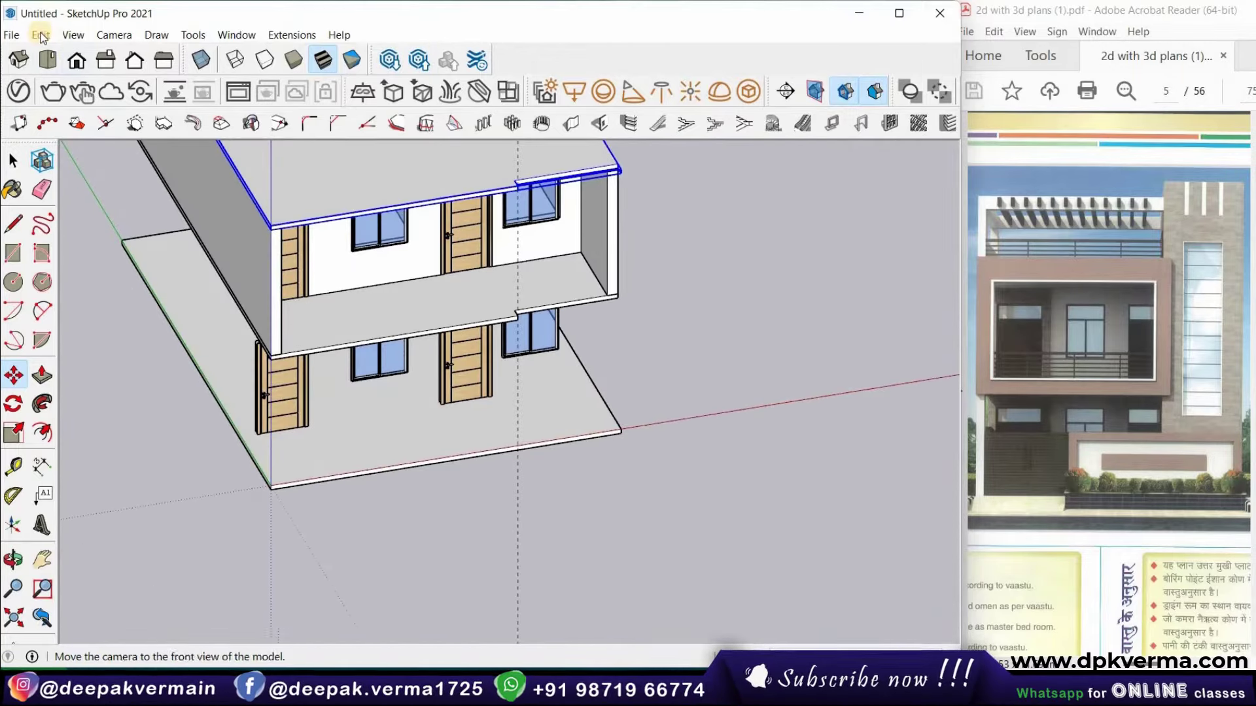
# Use Edit > Unhide > Last to restore the hidden wall group, then orbit around the building
pyautogui.click(41, 35)
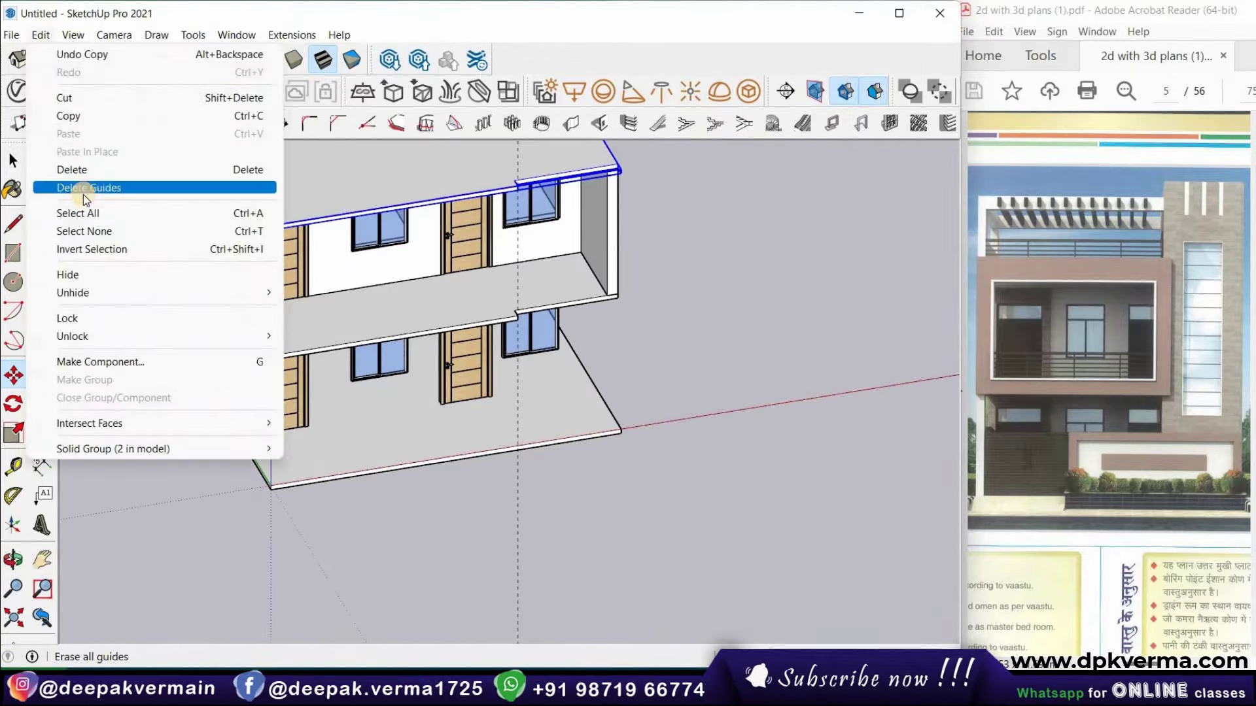
pyautogui.moveTo(73, 293)
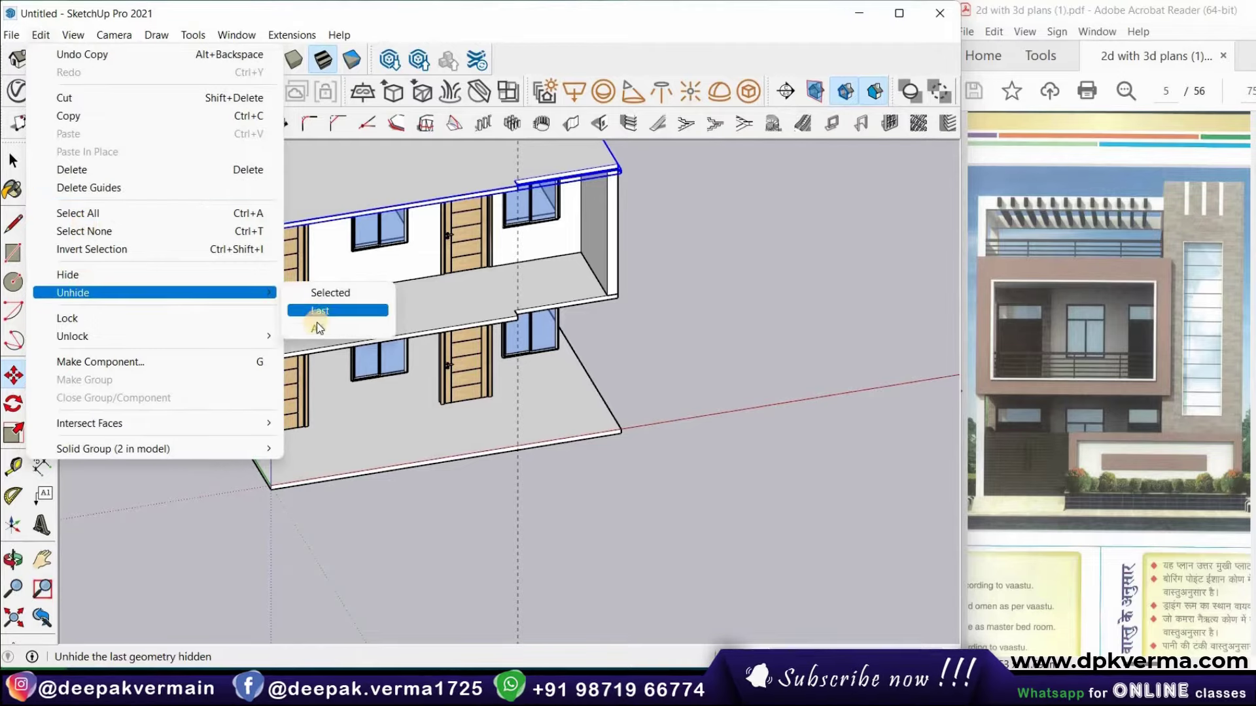
pyautogui.click(315, 326)
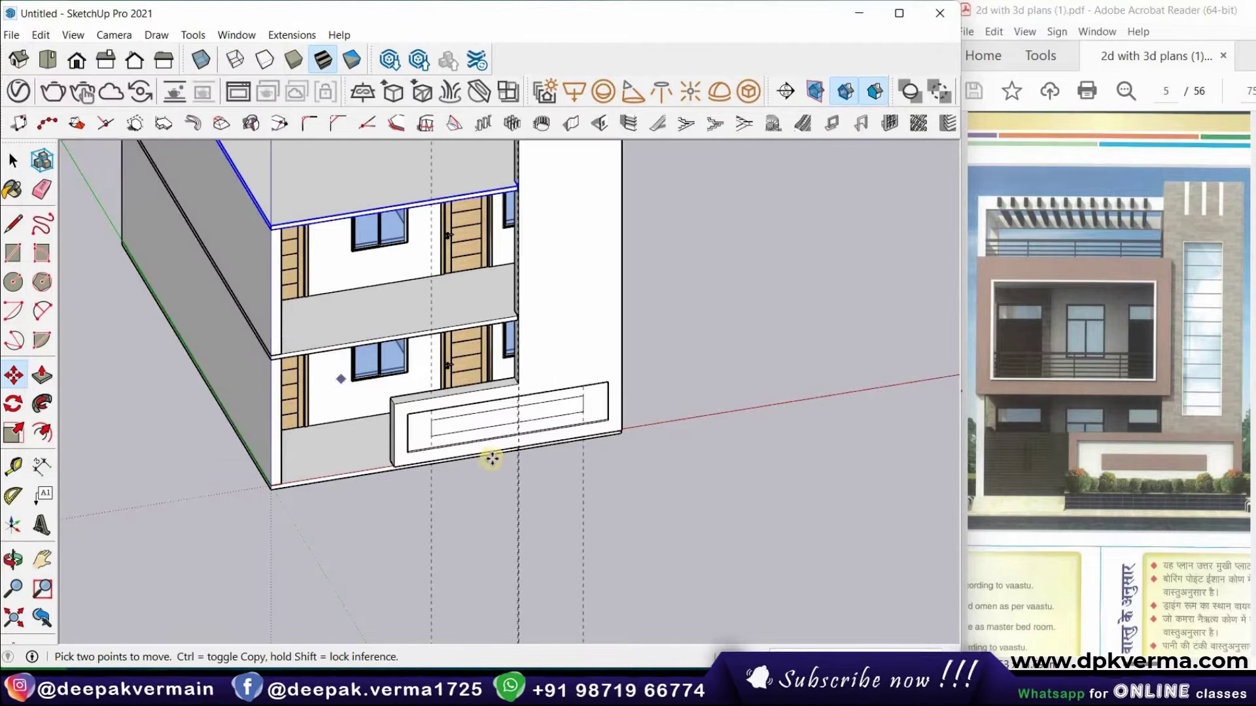
pyautogui.moveTo(490, 456)
pyautogui.mouseDown(button='middle')
pyautogui.moveTo(280, 359)
pyautogui.moveTo(425, 404)
pyautogui.mouseUp(button='middle')
pyautogui.moveTo(269, 426)
pyautogui.mouseDown(button='middle')
pyautogui.moveTo(392, 434)
pyautogui.moveTo(412, 429)
pyautogui.moveTo(260, 463)
pyautogui.moveTo(428, 384)
pyautogui.mouseUp(button='middle')
pyautogui.scroll(-1, 463, 210)
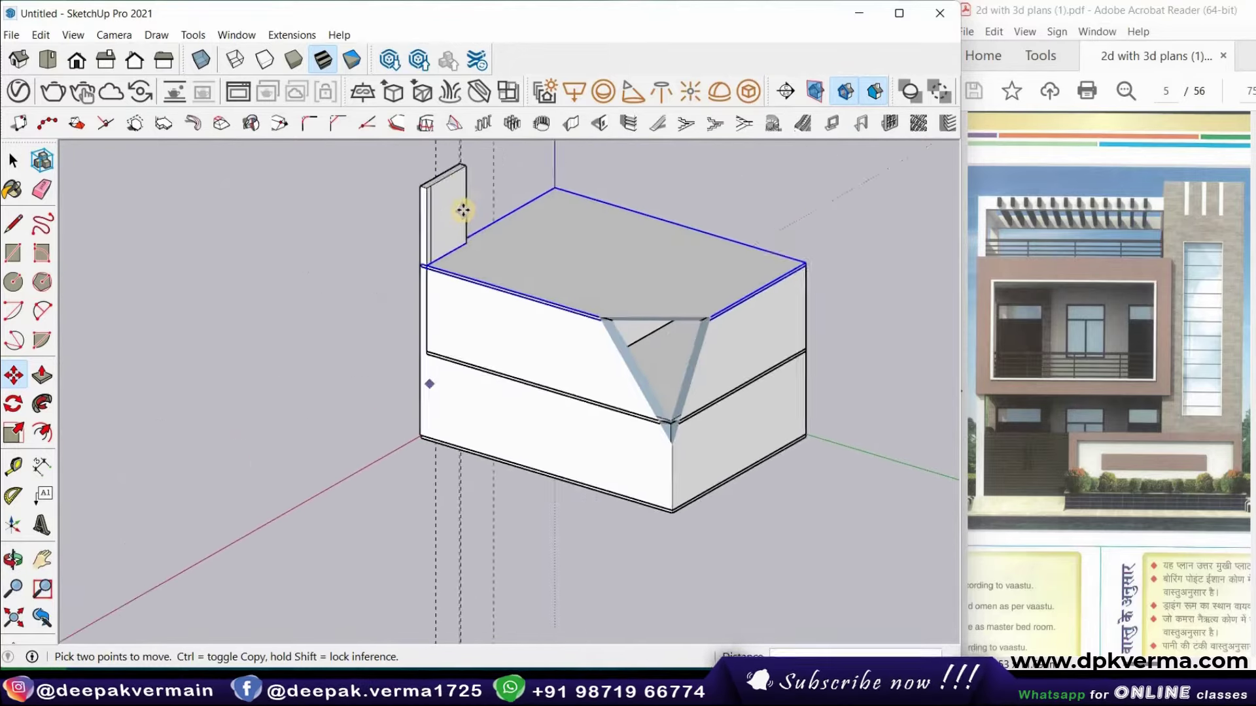
pyautogui.scroll(1, 462, 210)
pyautogui.scroll(3, 194, 194)
pyautogui.scroll(2, 193, 194)
pyautogui.click(44, 192)
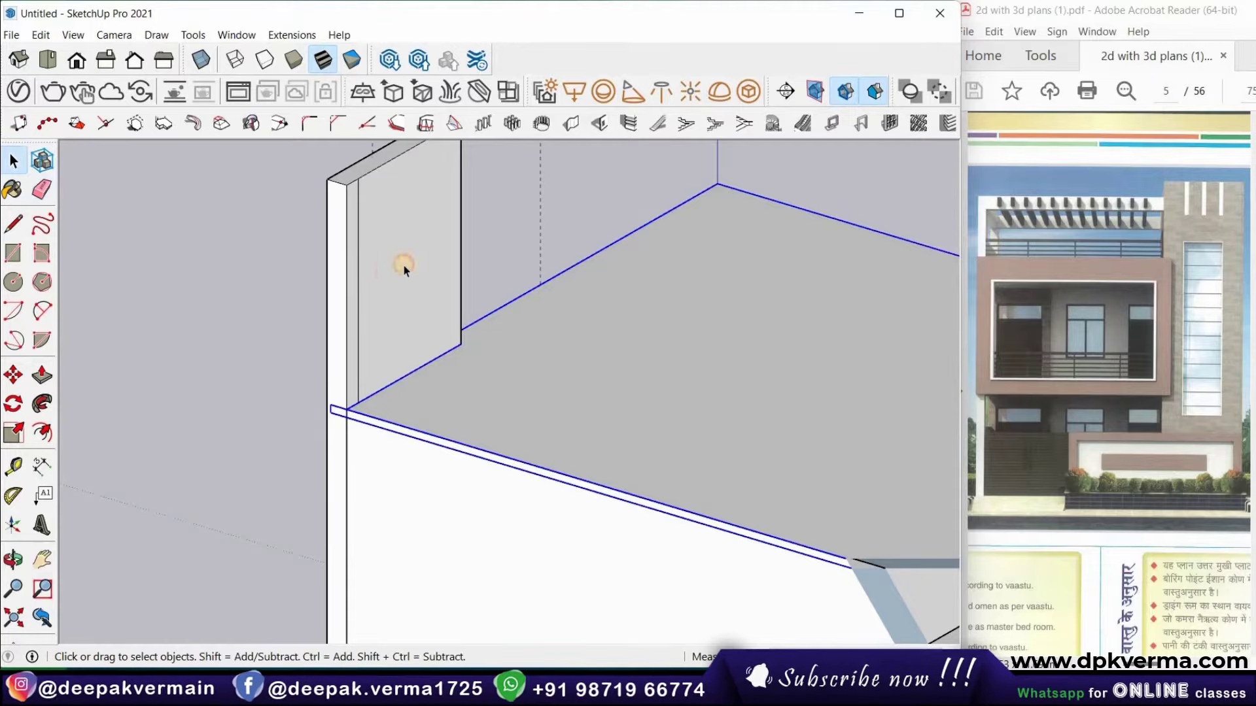
# Draw a rectangle on the side pillar from its top corner to the floor and pull it out into a block
pyautogui.click(78, 187)
pyautogui.click(40, 191)
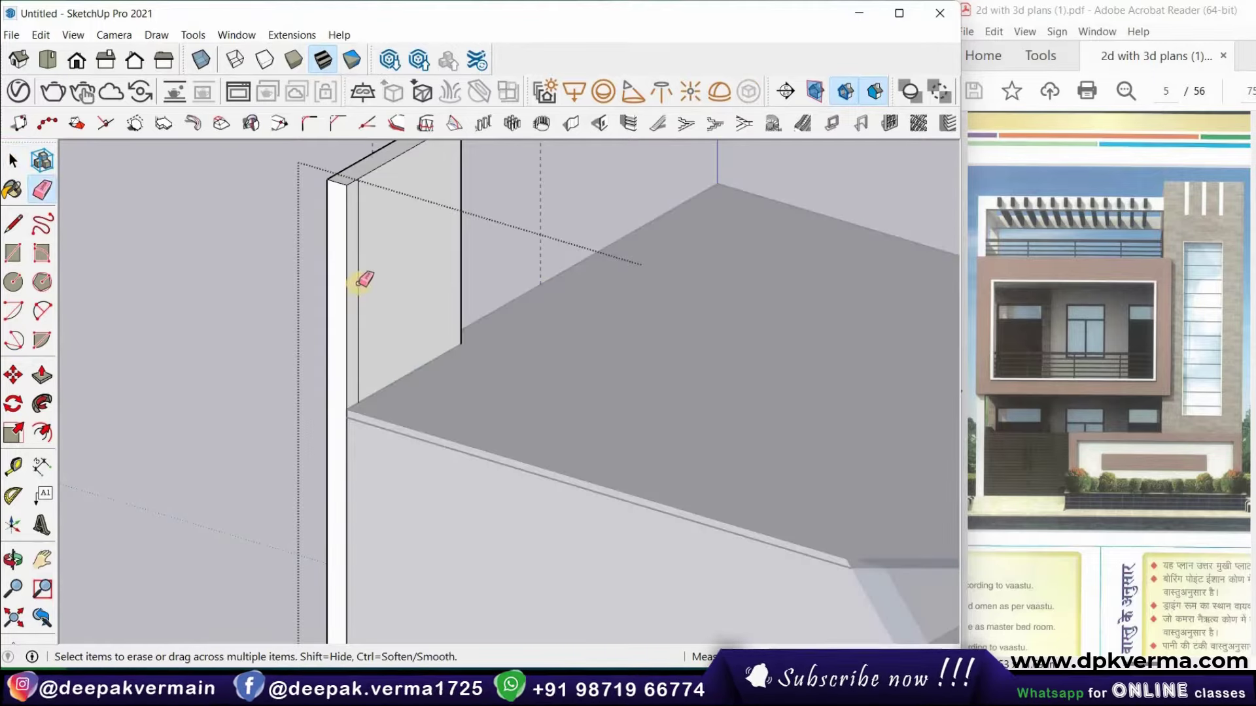
pyautogui.moveTo(356, 268); pyautogui.dragTo(88, 241, button='middle')
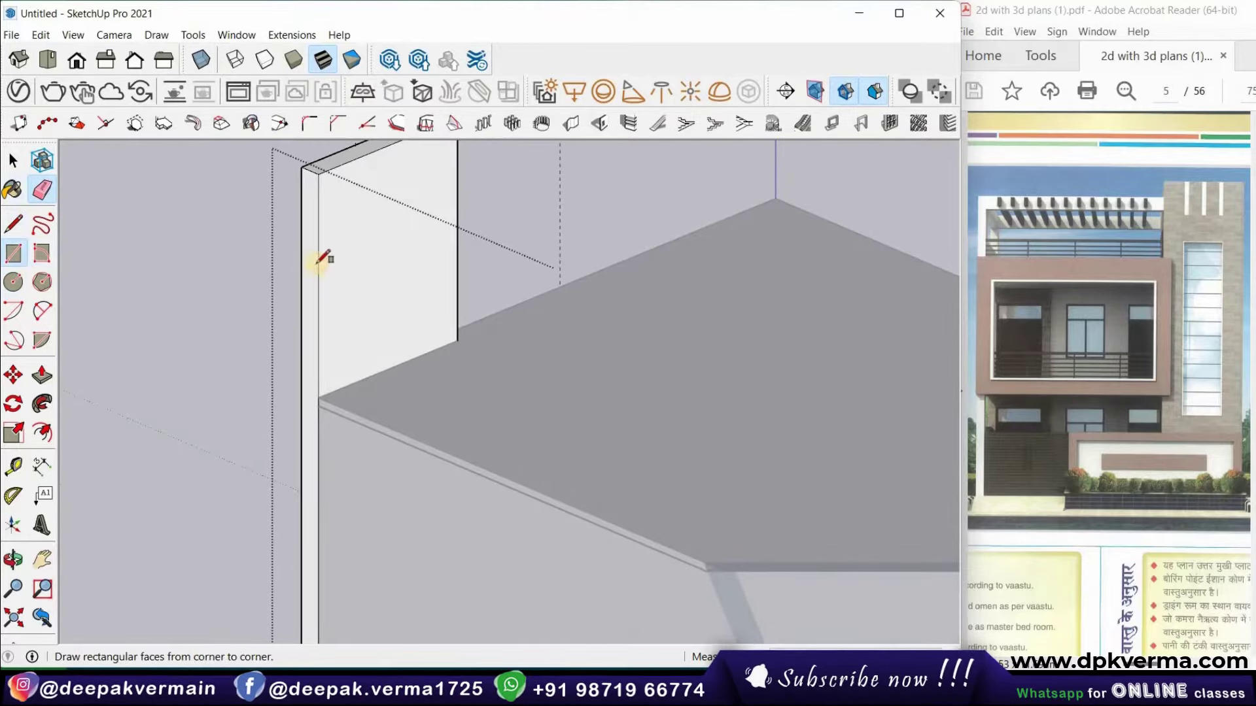
pyautogui.scroll(2, 337, 216)
pyautogui.scroll(-1, 346, 196)
pyautogui.scroll(-1, 323, 177)
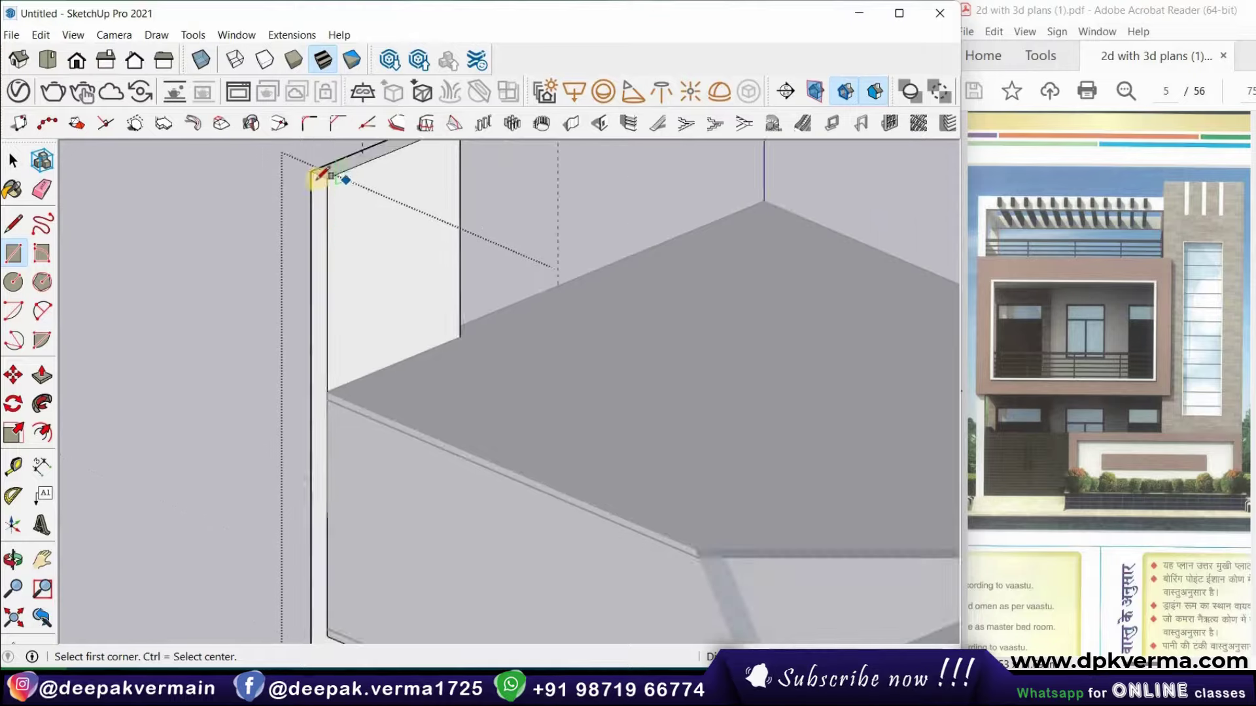
pyautogui.scroll(1, 321, 175)
pyautogui.click(315, 182)
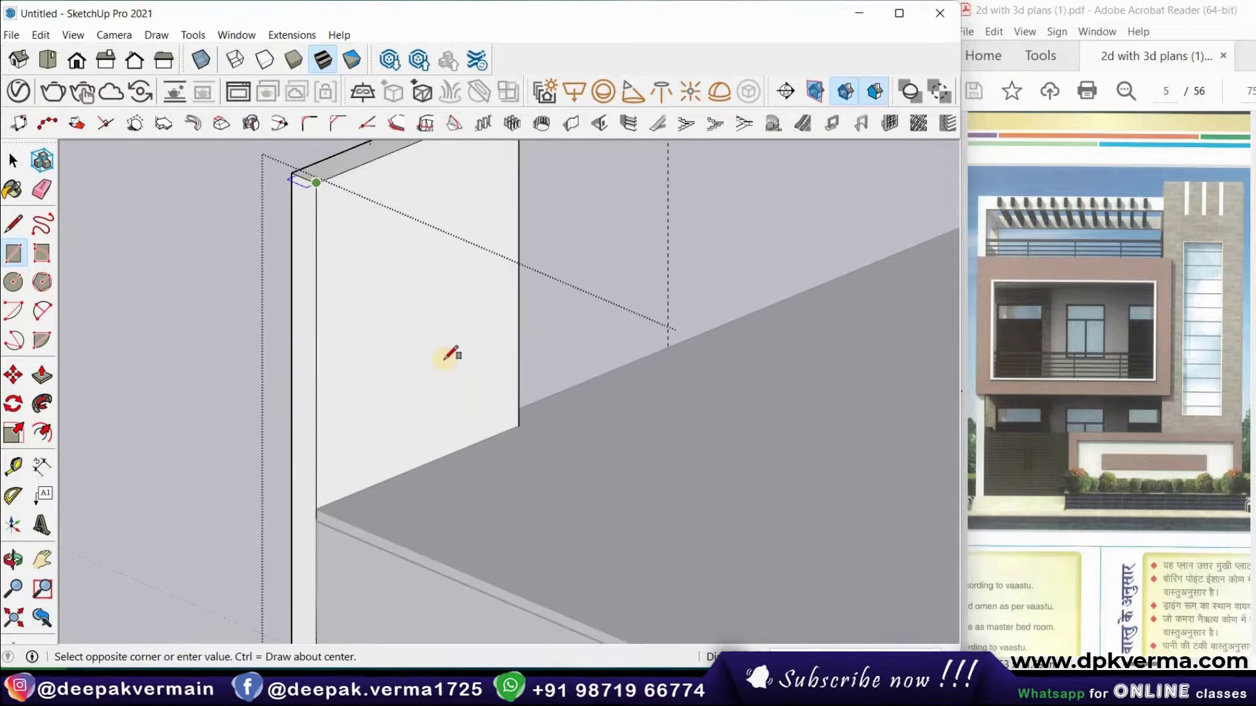
pyautogui.click(518, 426)
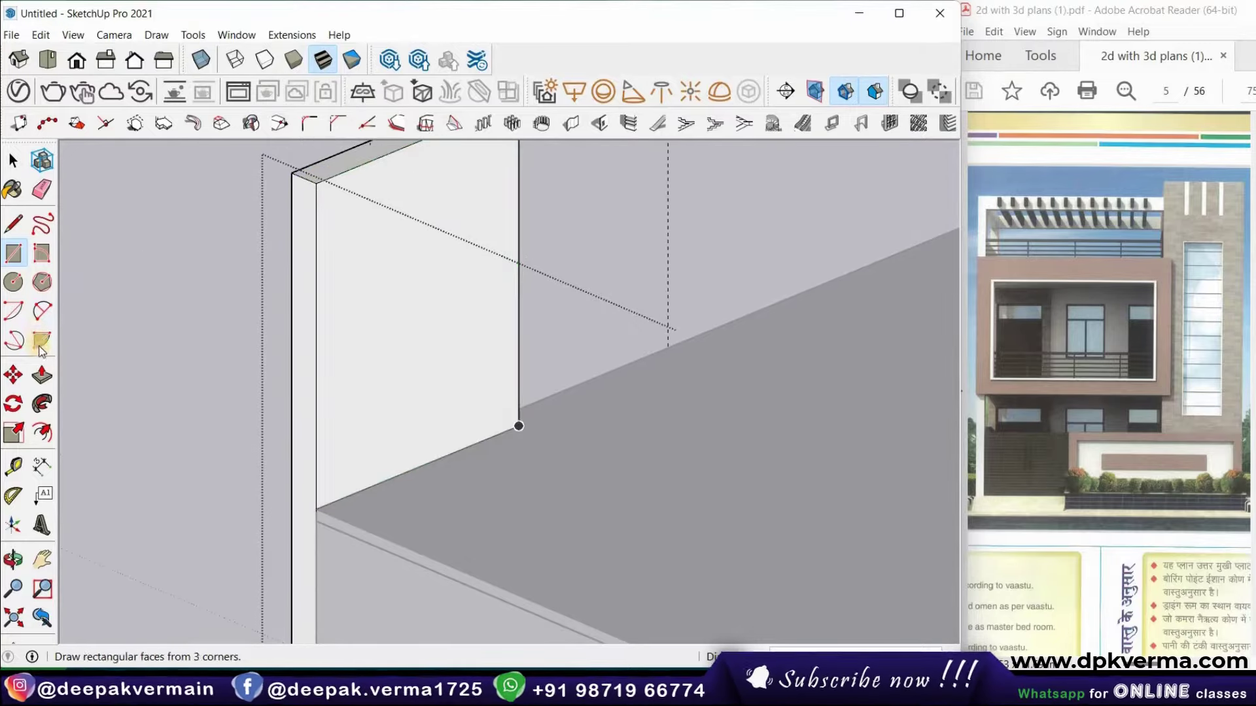
pyautogui.click(41, 375)
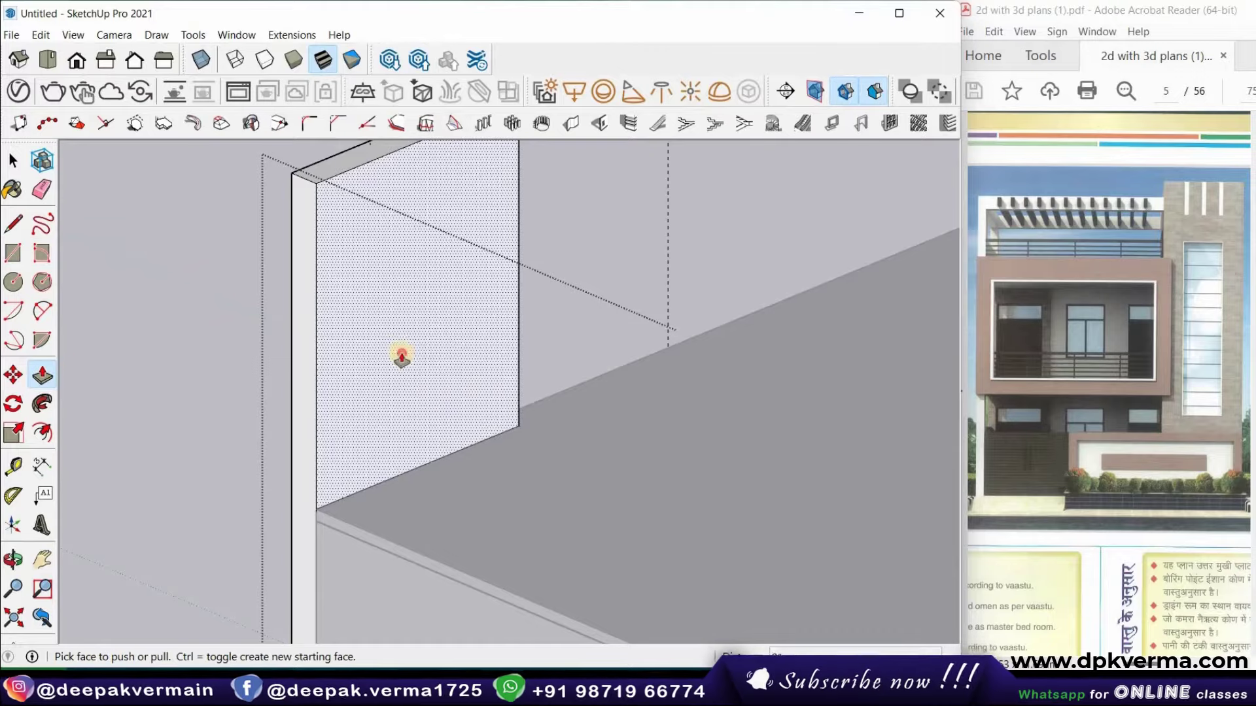
pyautogui.click(501, 412)
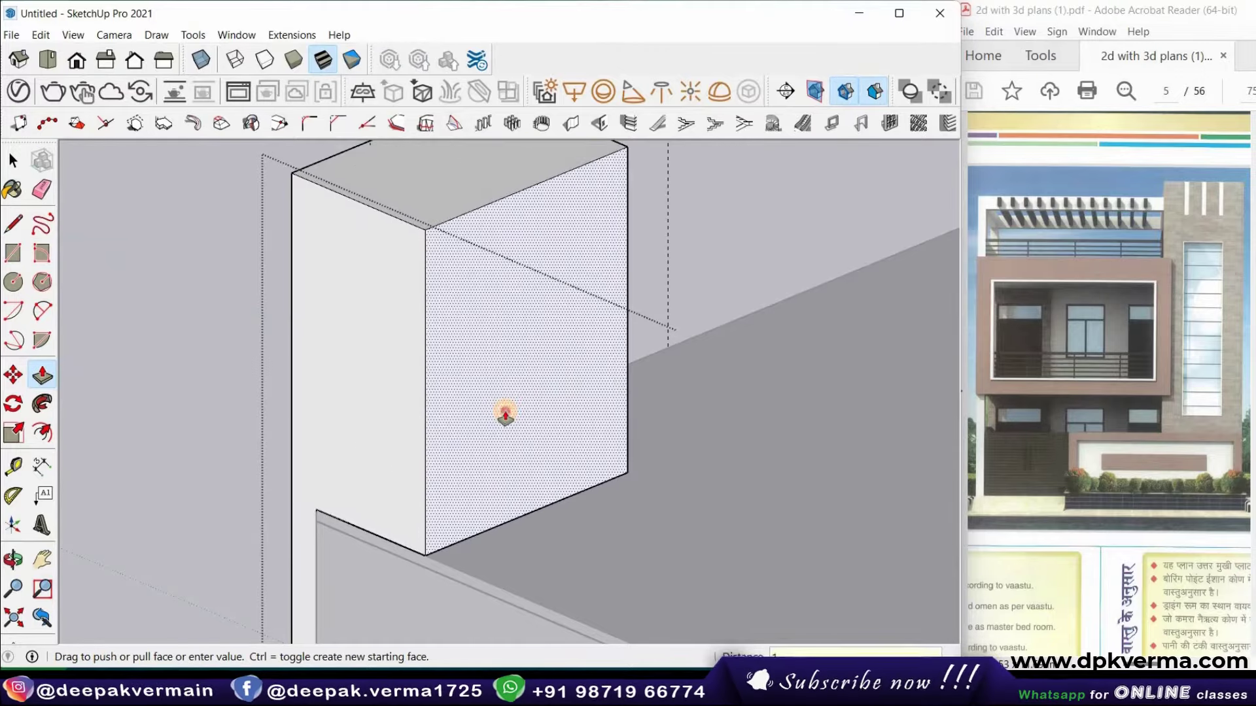
pyautogui.click(488, 422)
# Orbit and zoom around the building to check the extended pillar from the front
pyautogui.scroll(-3, 654, 454)
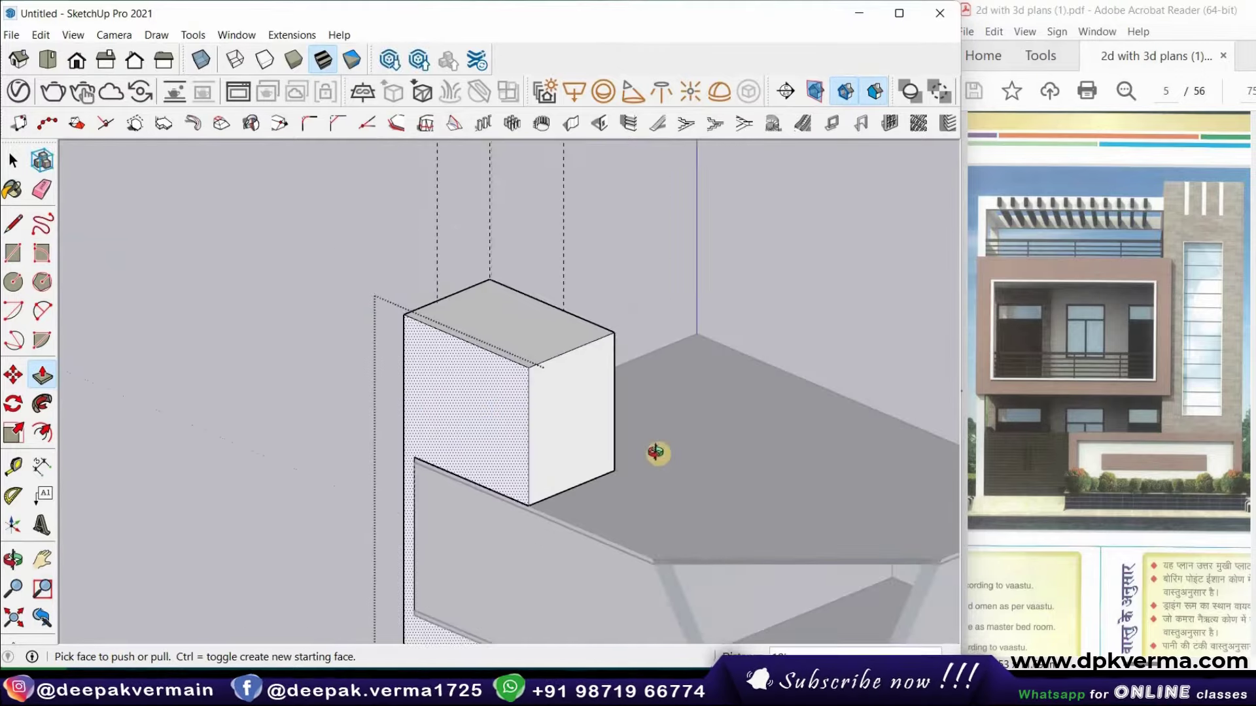
pyautogui.moveTo(654, 454)
pyautogui.mouseDown(button='middle')
pyautogui.moveTo(541, 443)
pyautogui.moveTo(658, 426)
pyautogui.moveTo(514, 406)
pyautogui.mouseUp(button='middle')
pyautogui.scroll(3, 630, 429)
pyautogui.scroll(-3, 631, 406)
pyautogui.moveTo(630, 406)
pyautogui.mouseDown(button='middle')
pyautogui.moveTo(676, 423)
pyautogui.moveTo(717, 417)
pyautogui.mouseUp(button='middle')
pyautogui.scroll(3, 707, 407)
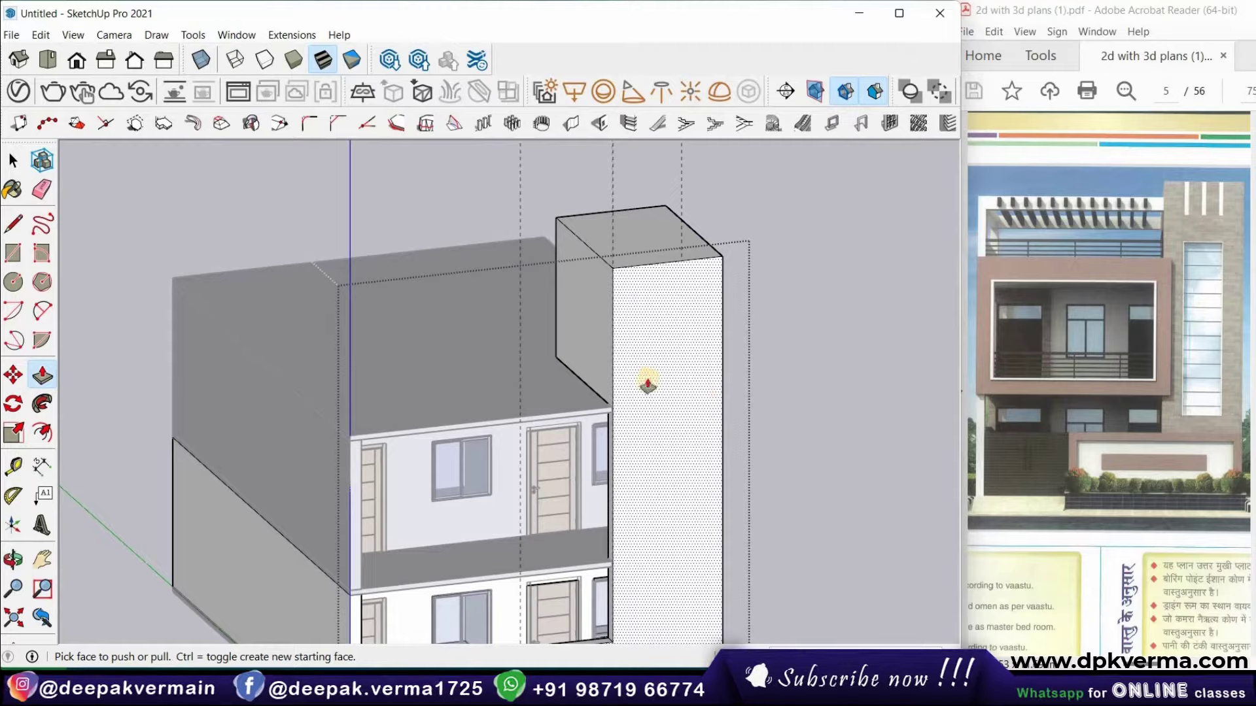
pyautogui.scroll(-3, 647, 385)
pyautogui.moveTo(653, 468); pyautogui.dragTo(623, 496, button='middle')
pyautogui.scroll(2, 623, 497)
pyautogui.scroll(3, 634, 524)
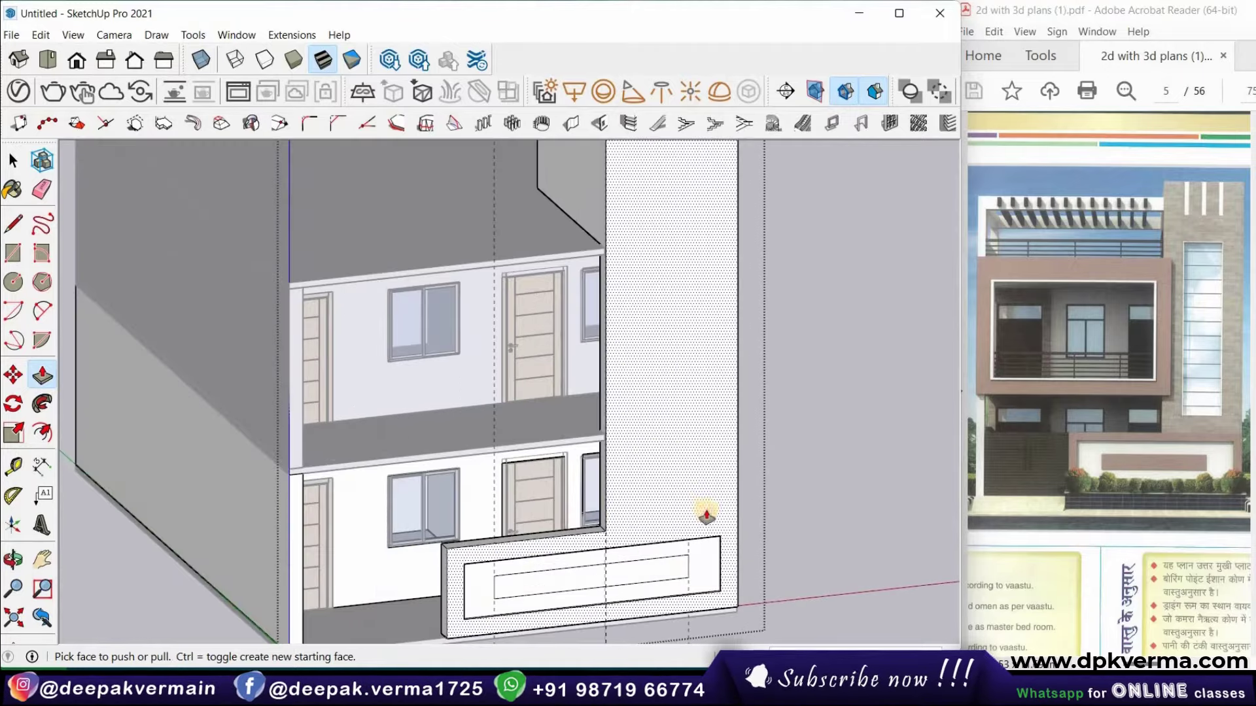
pyautogui.scroll(-2, 707, 516)
pyautogui.scroll(-2, 682, 505)
pyautogui.scroll(-2, 681, 490)
pyautogui.moveTo(666, 427)
pyautogui.mouseDown(button='middle')
pyautogui.moveTo(594, 366)
pyautogui.moveTo(469, 454)
pyautogui.mouseUp(button='middle')
pyautogui.scroll(3, 468, 454)
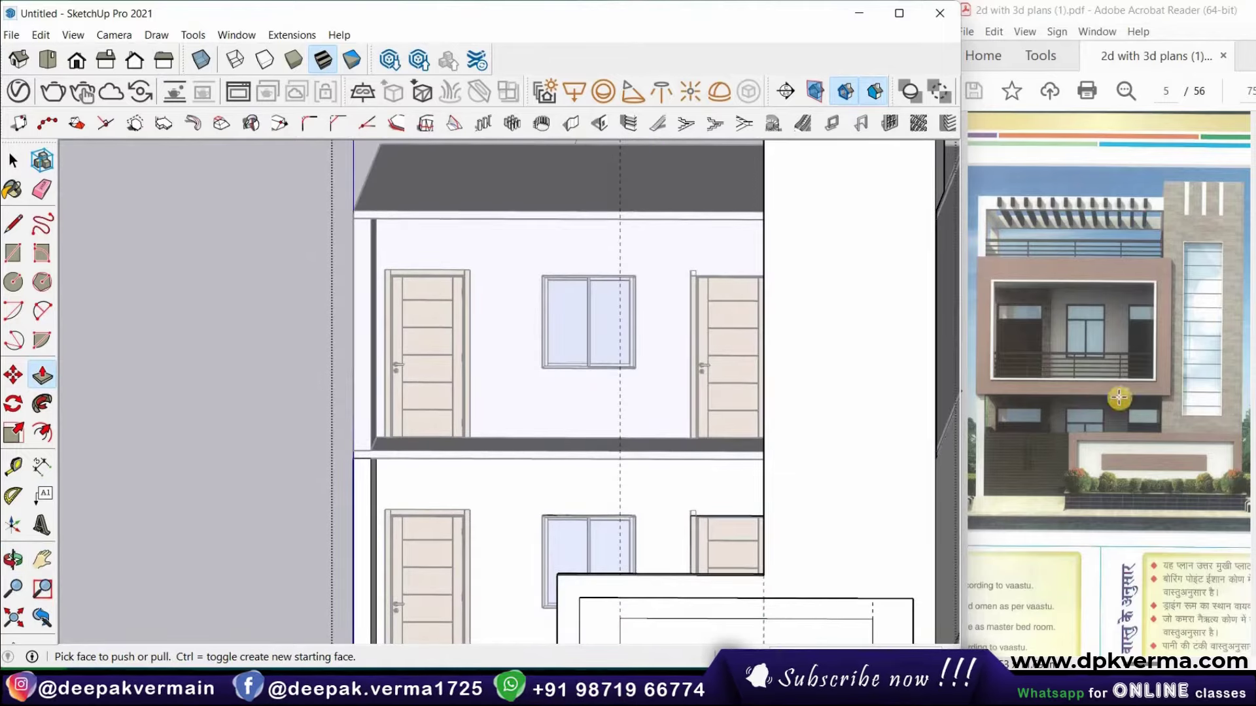
# Attempt a Push/Pull on the lower-storey wall face, then cancel it
pyautogui.moveTo(678, 491); pyautogui.dragTo(611, 485, button='middle')
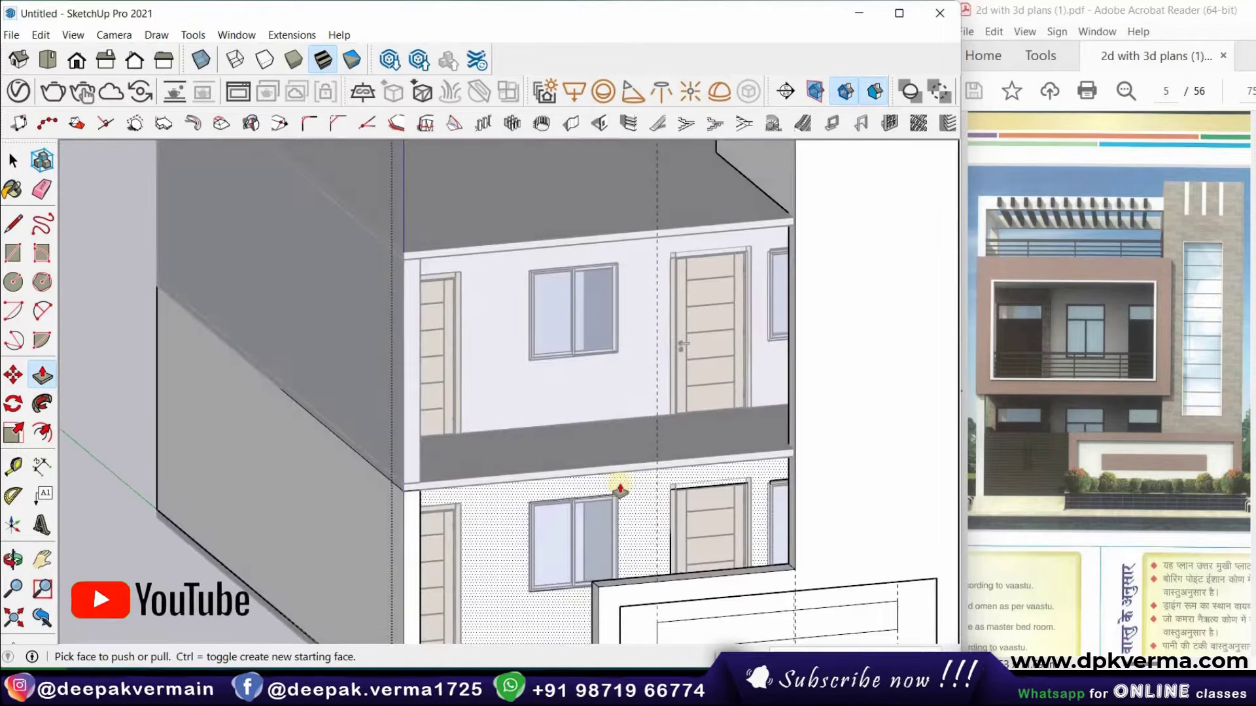
pyautogui.scroll(2, 481, 444)
pyautogui.scroll(-3, 481, 443)
pyautogui.scroll(-2, 451, 397)
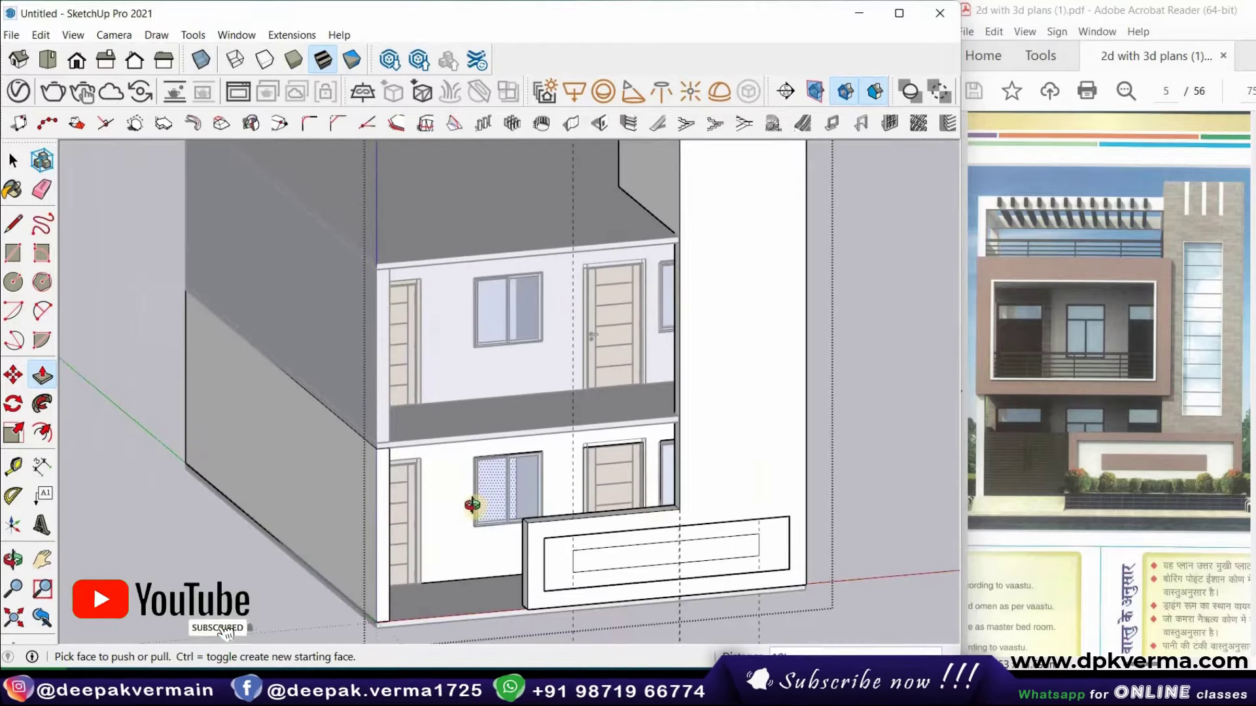
pyautogui.moveTo(471, 505)
pyautogui.mouseDown(button='middle')
pyautogui.moveTo(536, 490)
pyautogui.moveTo(204, 395)
pyautogui.mouseUp(button='middle')
pyautogui.scroll(3, 472, 433)
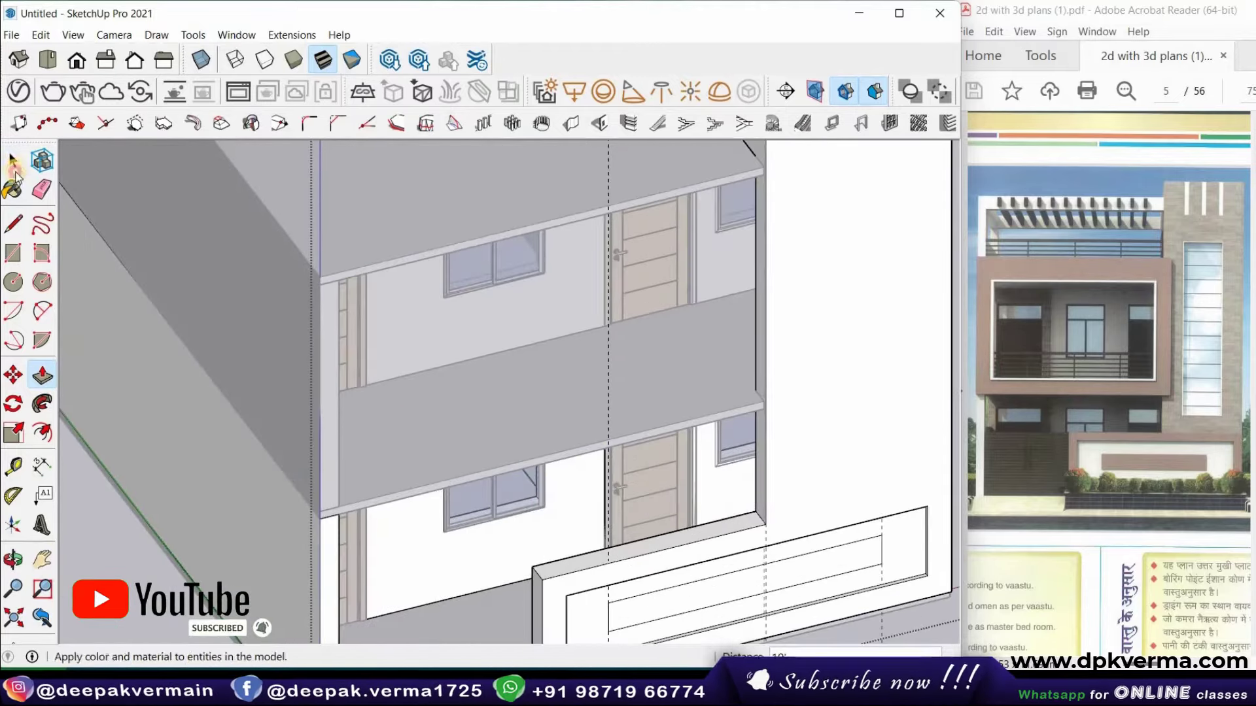
pyautogui.click(472, 433)
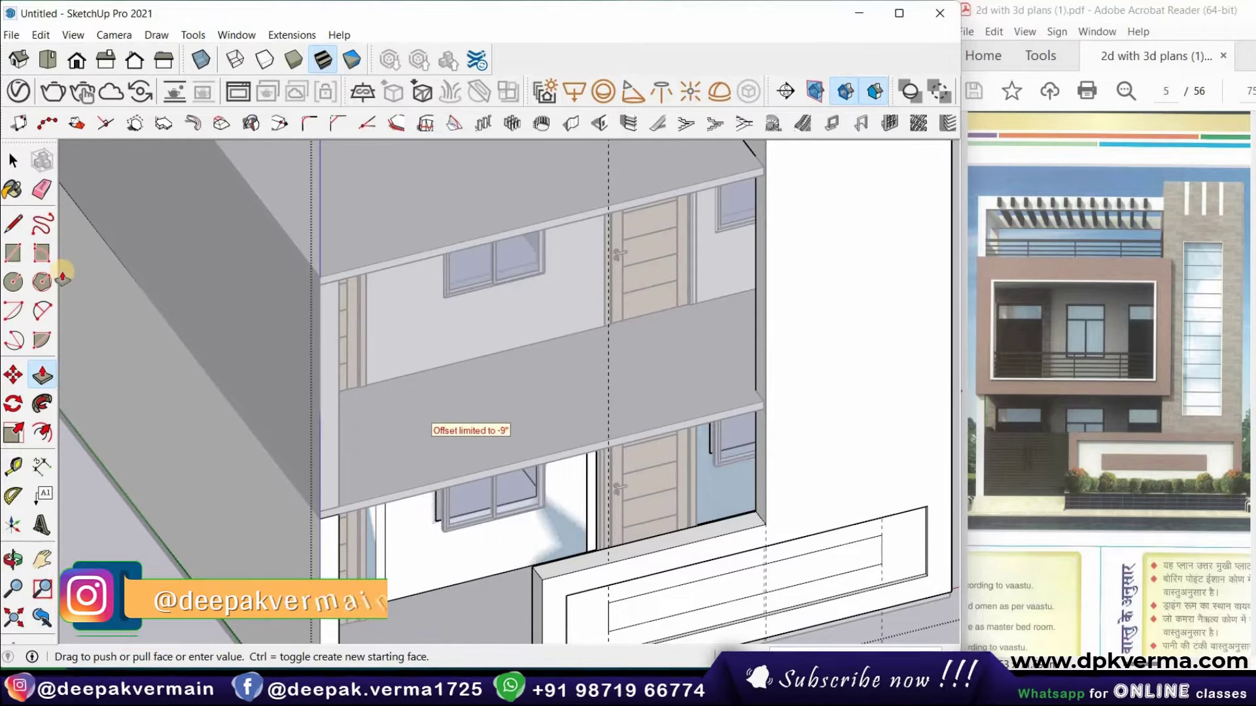
pyautogui.click(205, 327)
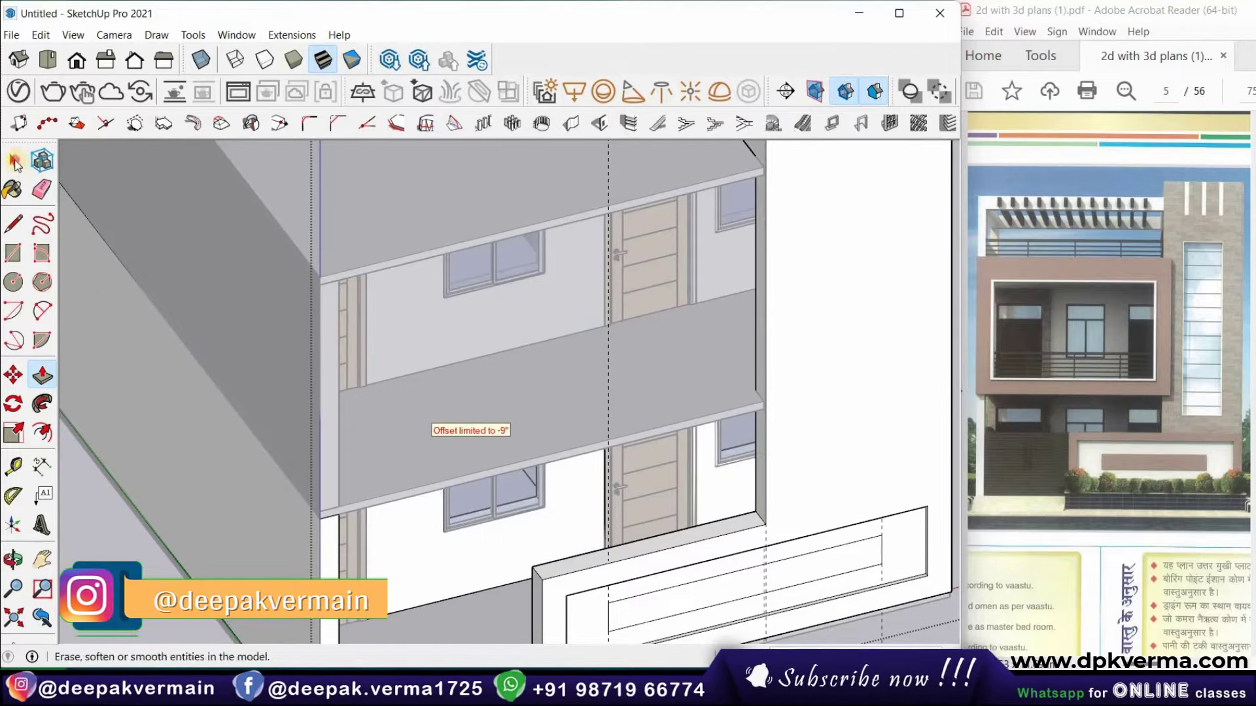
pyautogui.press('space')
# Select the floor slab between the storeys and open its group for editing
pyautogui.click(99, 483)
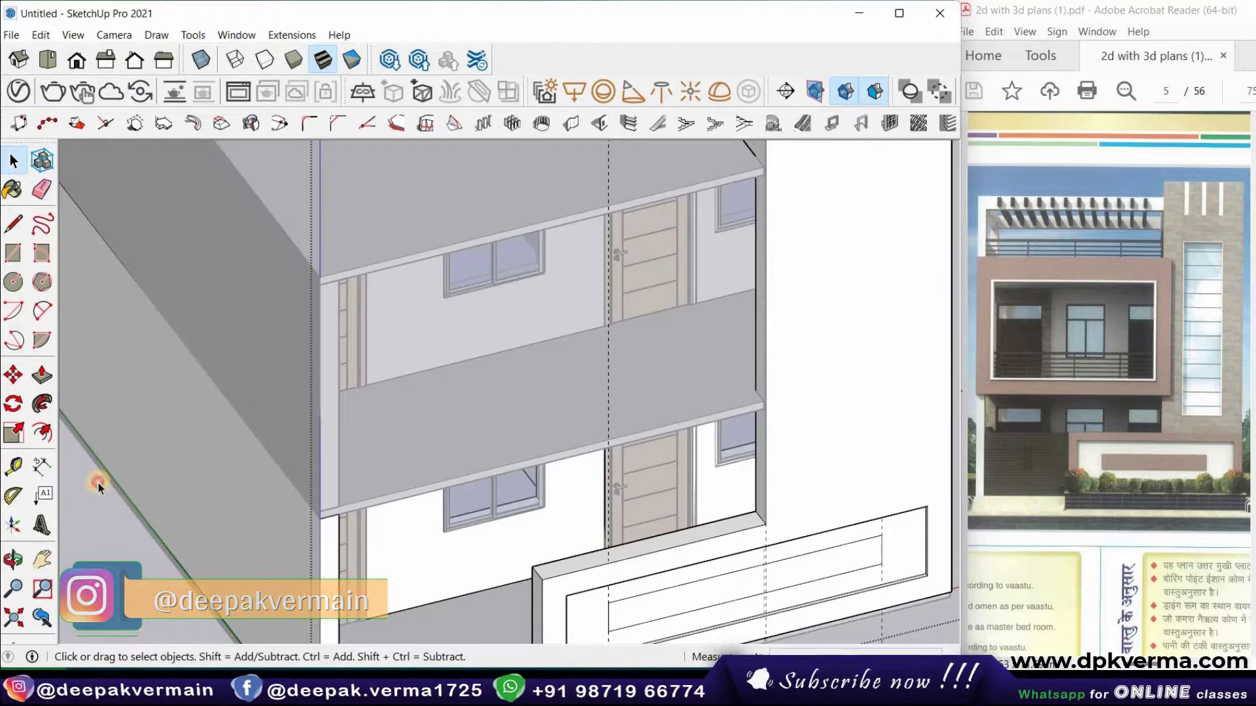
pyautogui.click(481, 449)
pyautogui.doubleClick(480, 449)
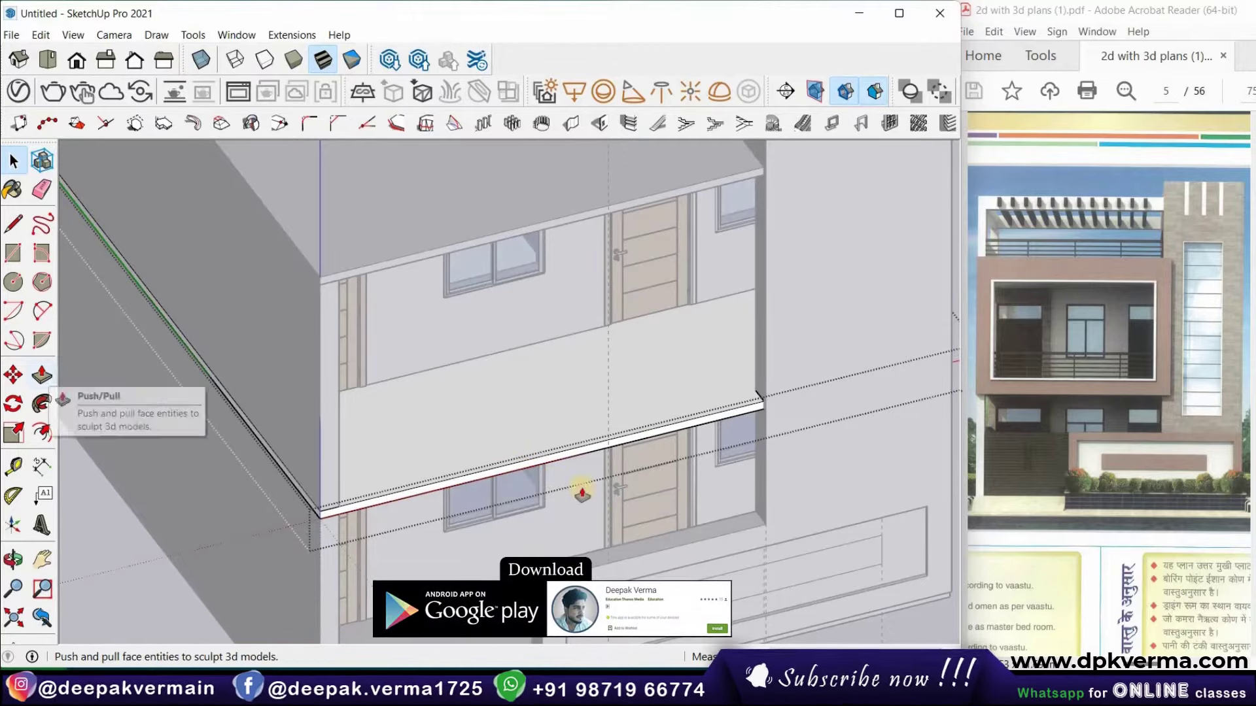
# Pull the slab's front face out 5', then undo that extrusion
pyautogui.click(47, 376)
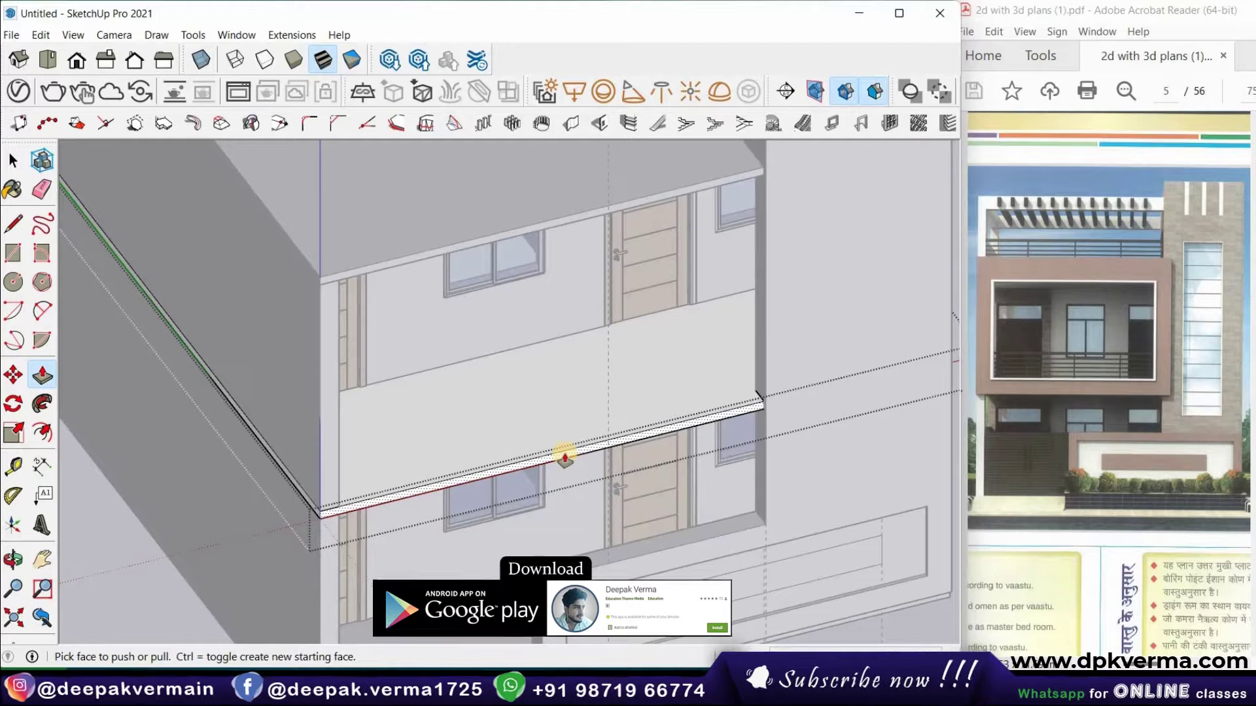
pyautogui.click(565, 458)
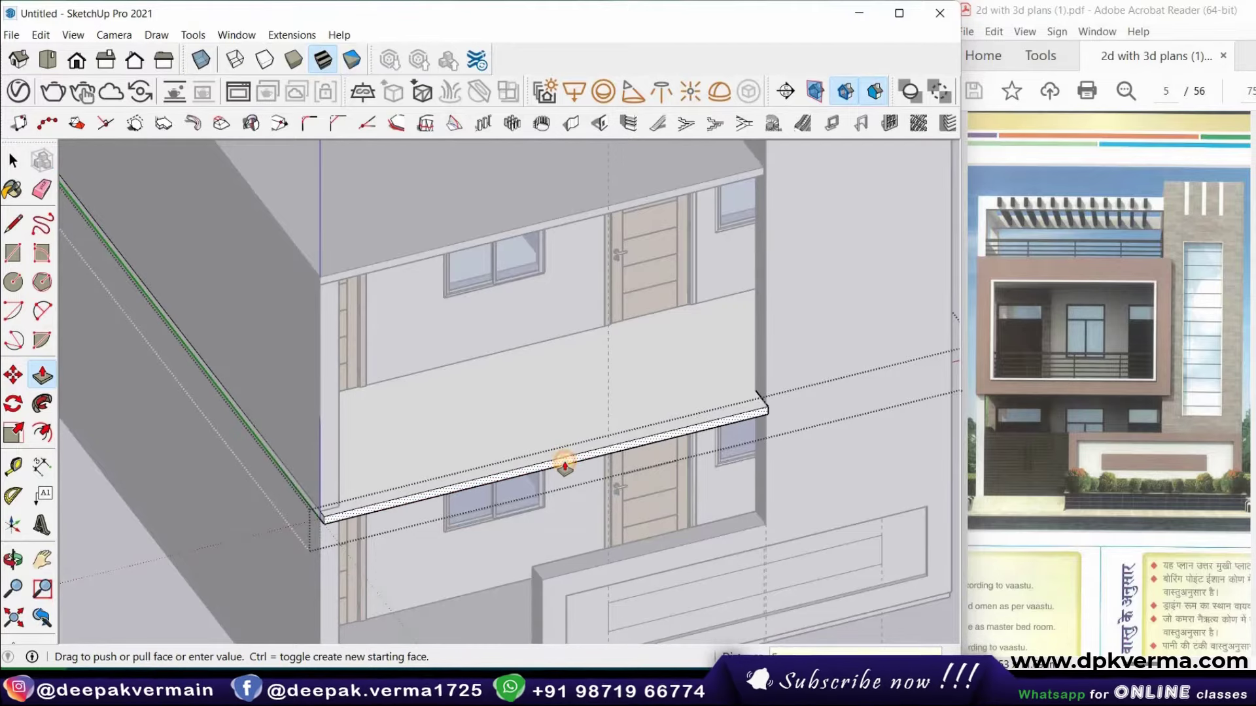
pyautogui.write("5'")
pyautogui.press('Return')
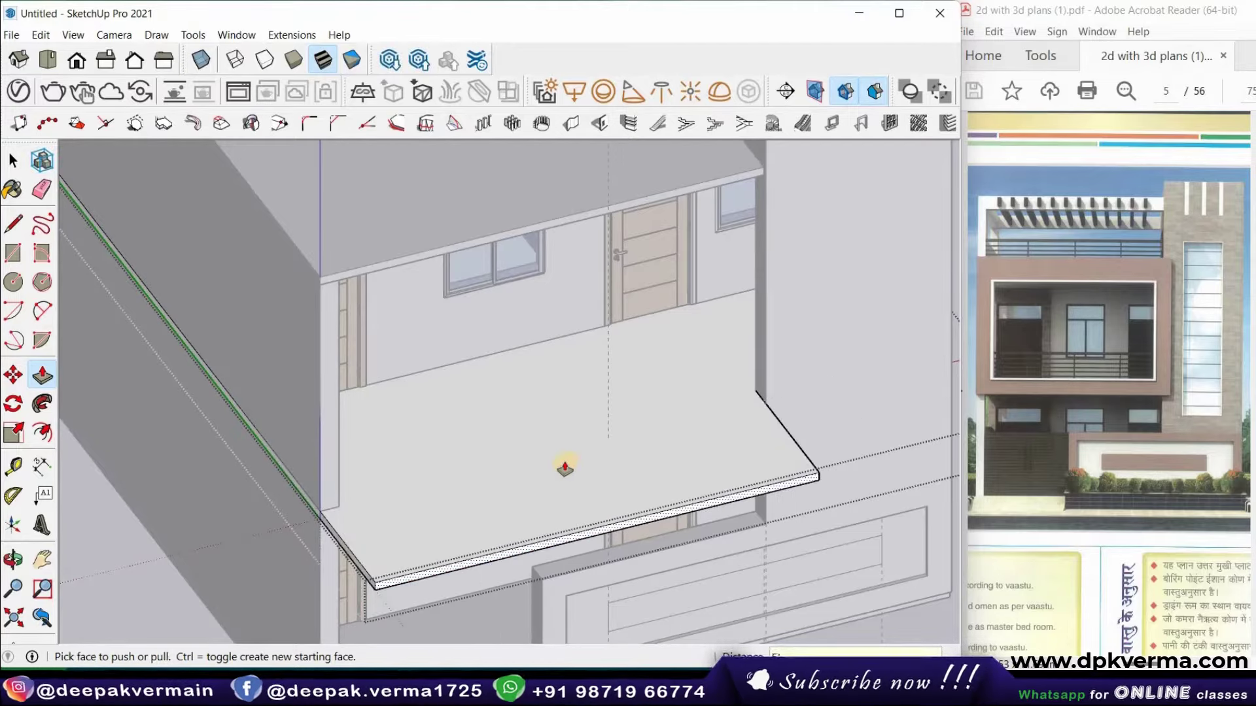
pyautogui.hotkey('ctrl', 'z')
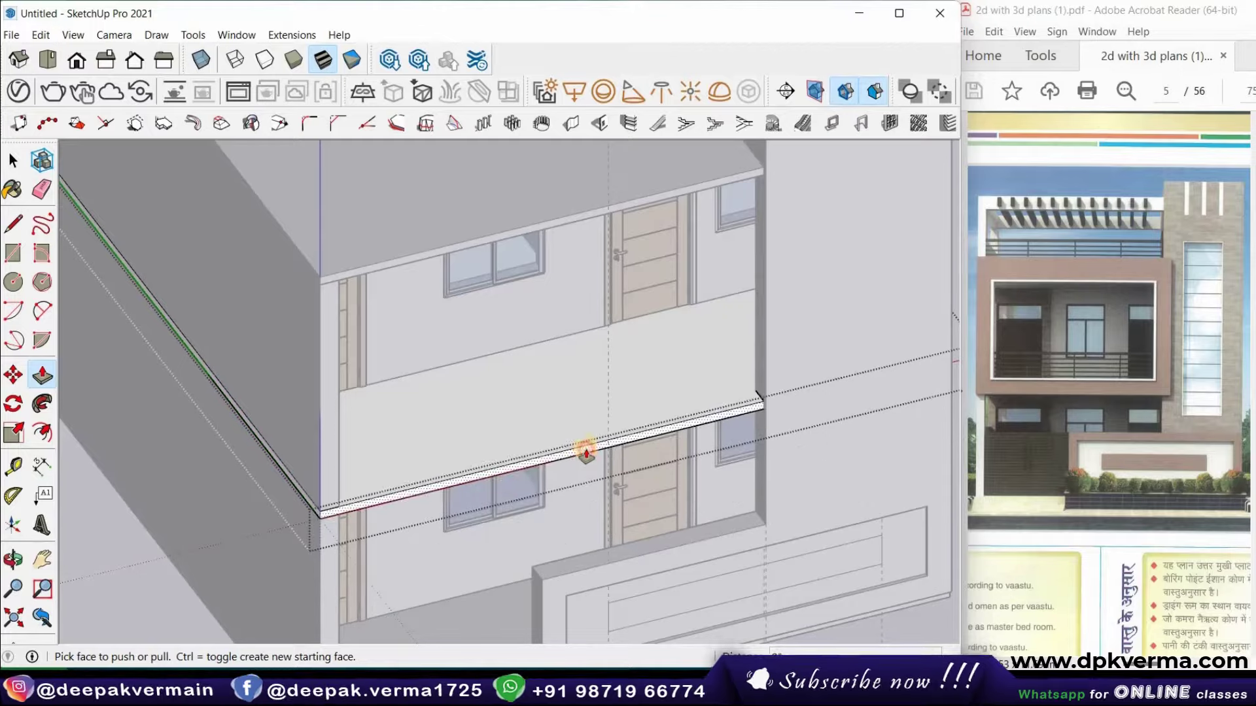
# Push the slab edge a small distance outward into a thin ledge beneath the upper door and window
pyautogui.click(583, 449)
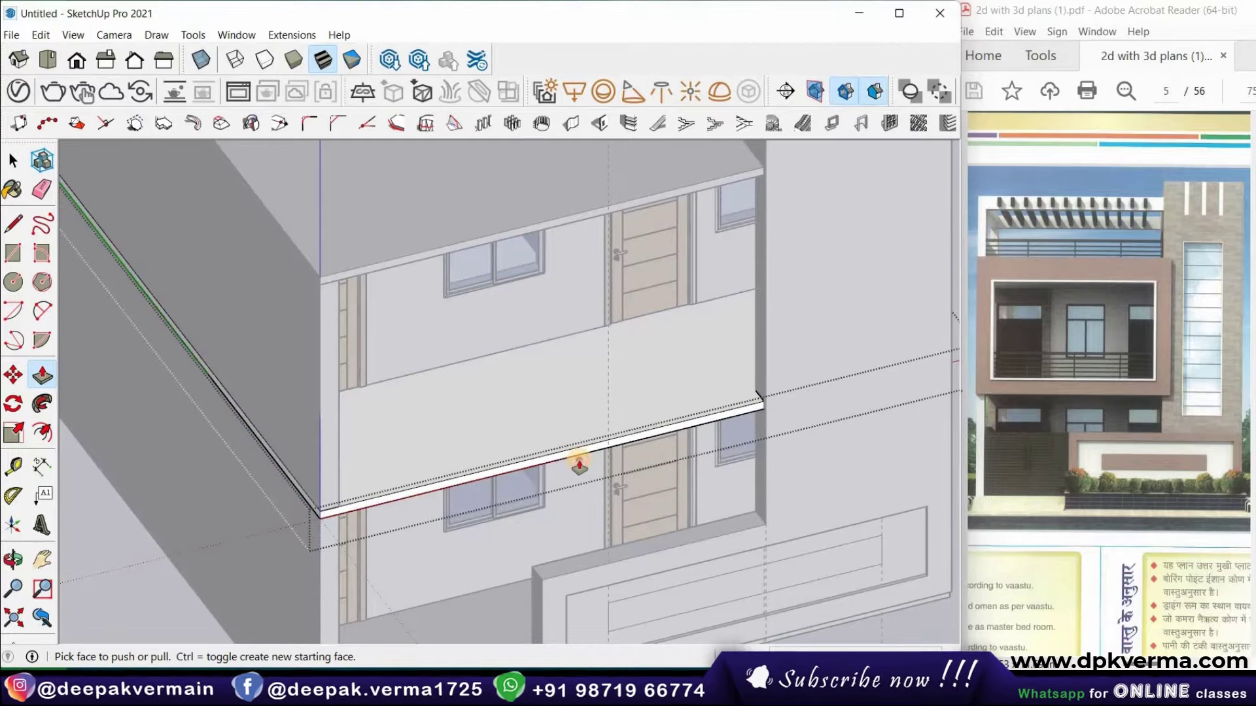
pyautogui.click(574, 454)
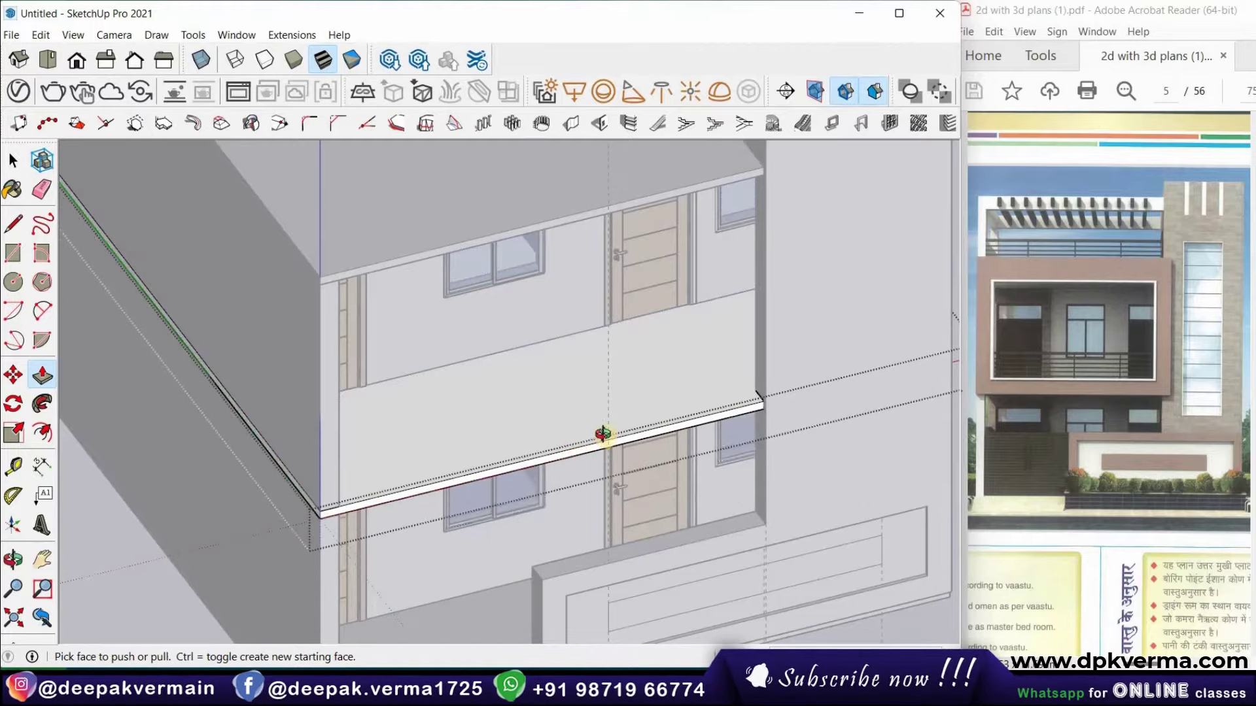
pyautogui.moveTo(579, 466); pyautogui.dragTo(569, 440, button='middle')
pyautogui.click(570, 438)
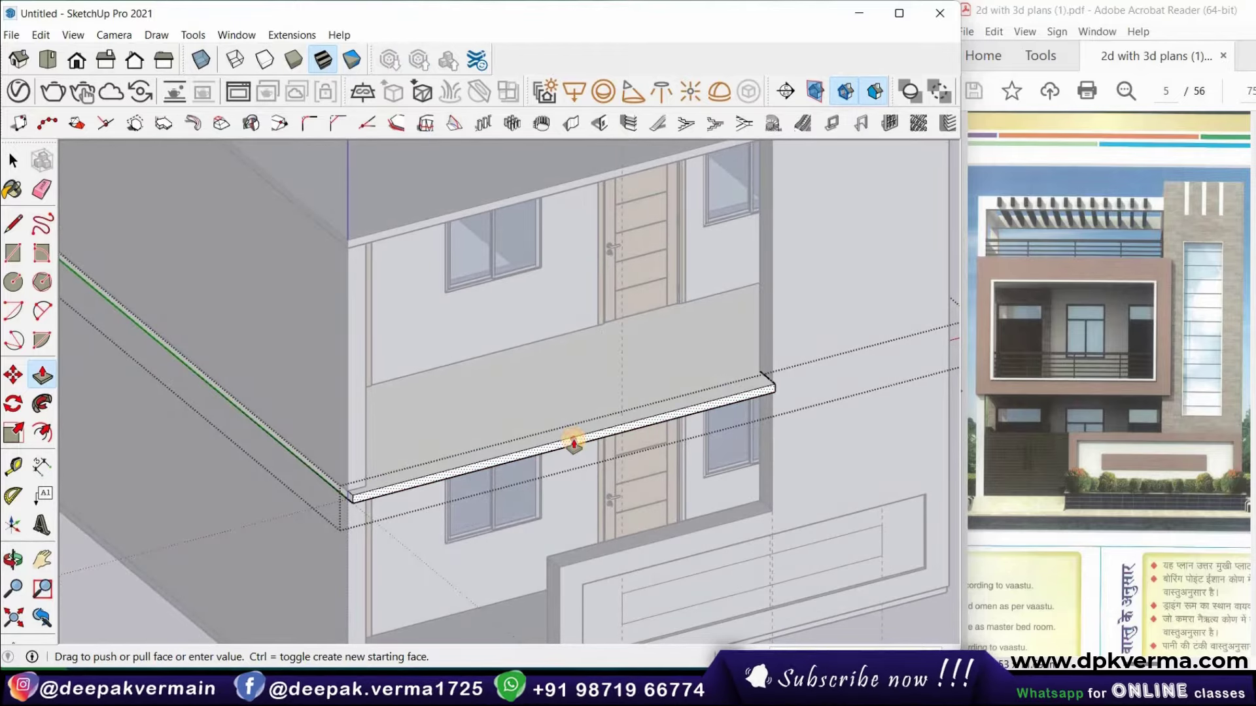
pyautogui.click(574, 443)
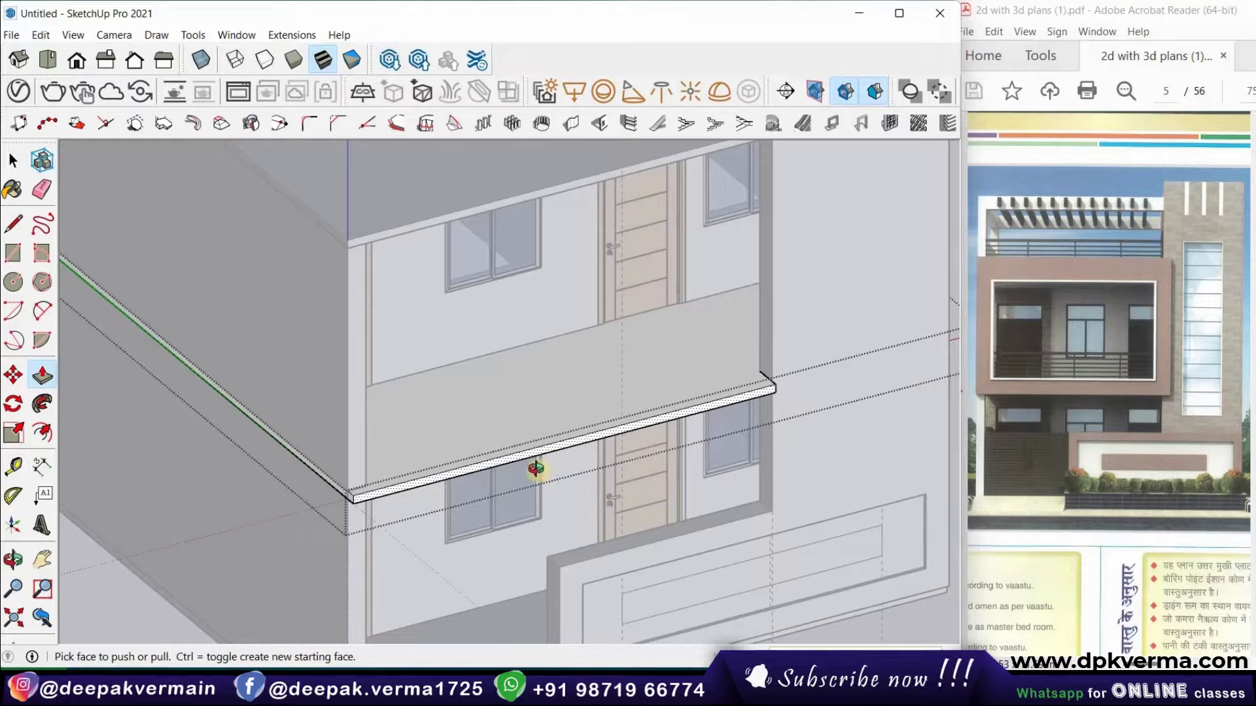
pyautogui.moveTo(532, 468)
pyautogui.mouseDown(button='middle')
pyautogui.moveTo(471, 477)
pyautogui.moveTo(589, 513)
pyautogui.moveTo(689, 502)
pyautogui.moveTo(762, 365)
pyautogui.mouseUp(button='middle')
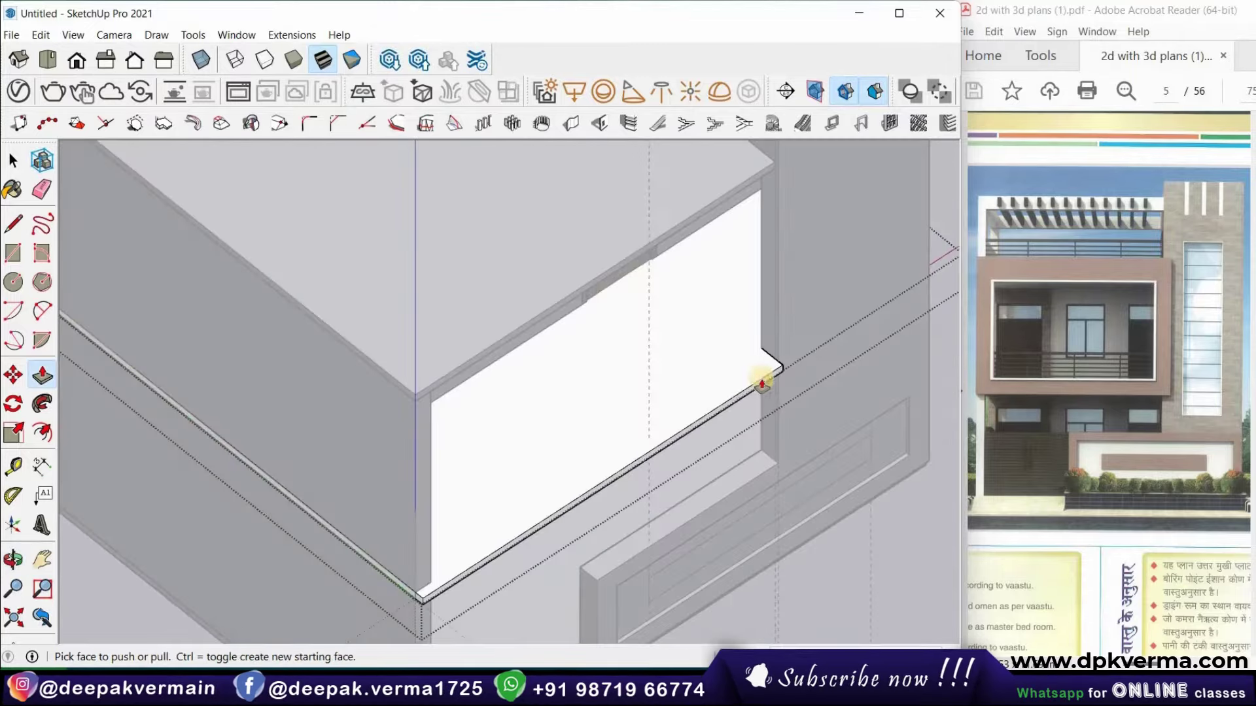
pyautogui.scroll(3, 611, 364)
pyautogui.moveTo(611, 365)
pyautogui.mouseDown(button='middle')
pyautogui.moveTo(406, 356)
pyautogui.moveTo(448, 386)
pyautogui.moveTo(219, 328)
pyautogui.moveTo(321, 396)
pyautogui.mouseUp(button='middle')
pyautogui.scroll(-2, 258, 359)
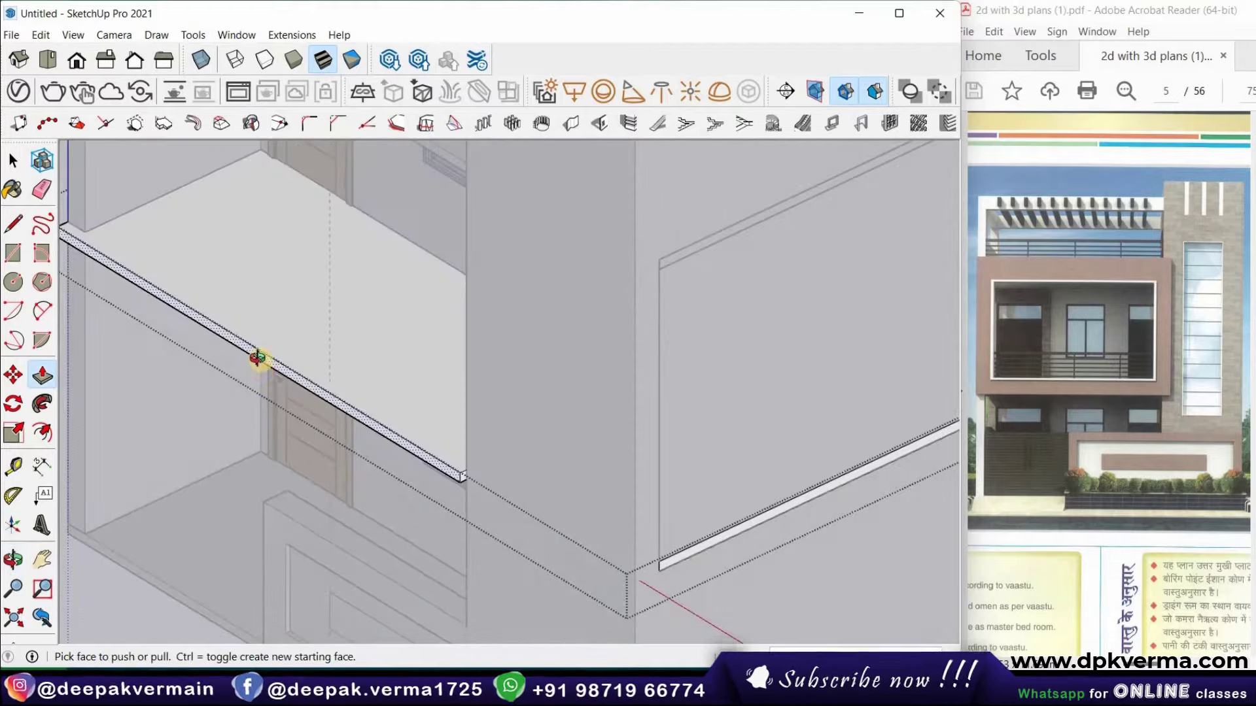
pyautogui.moveTo(258, 359); pyautogui.dragTo(340, 411, button='middle')
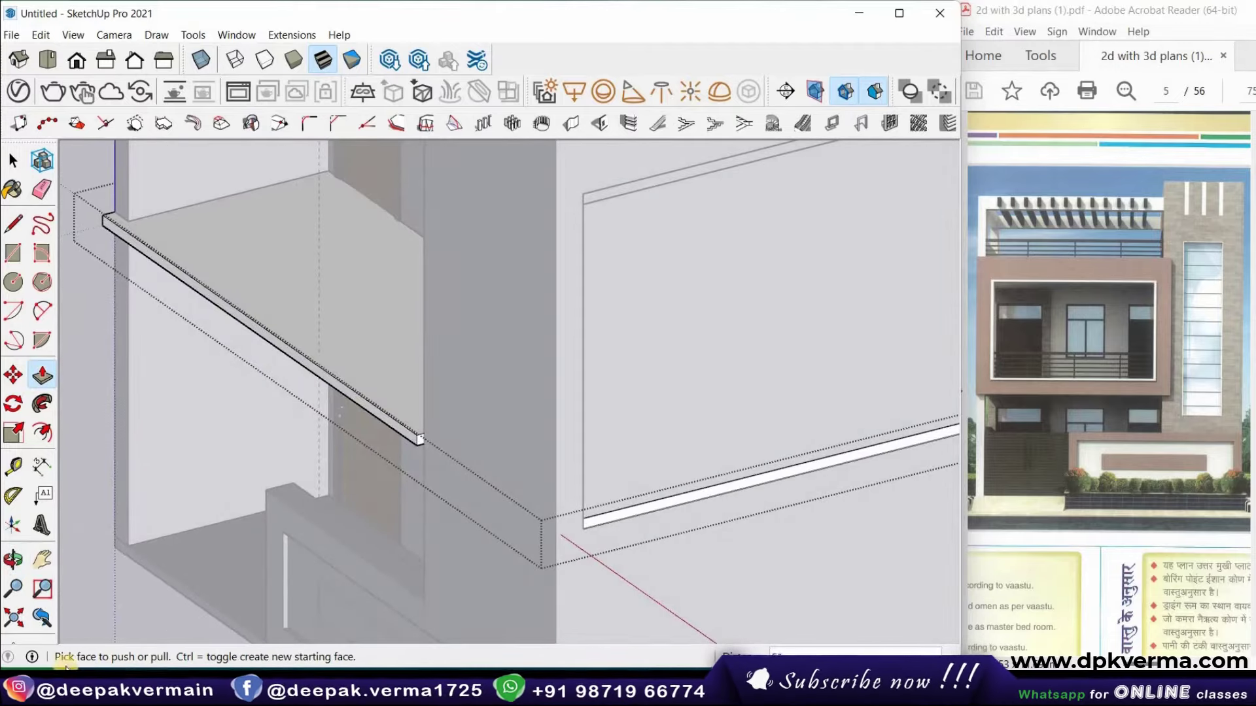
pyautogui.moveTo(310, 567); pyautogui.dragTo(373, 535, button='middle')
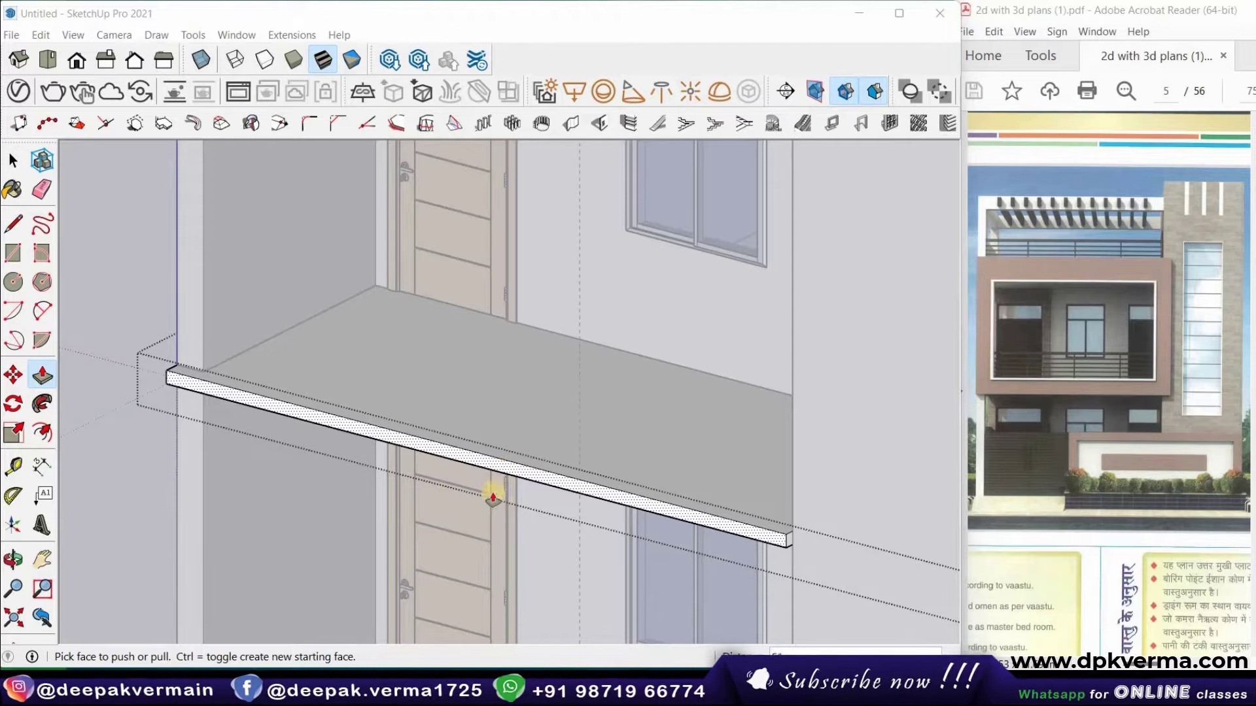
pyautogui.moveTo(432, 528); pyautogui.dragTo(232, 454, button='middle')
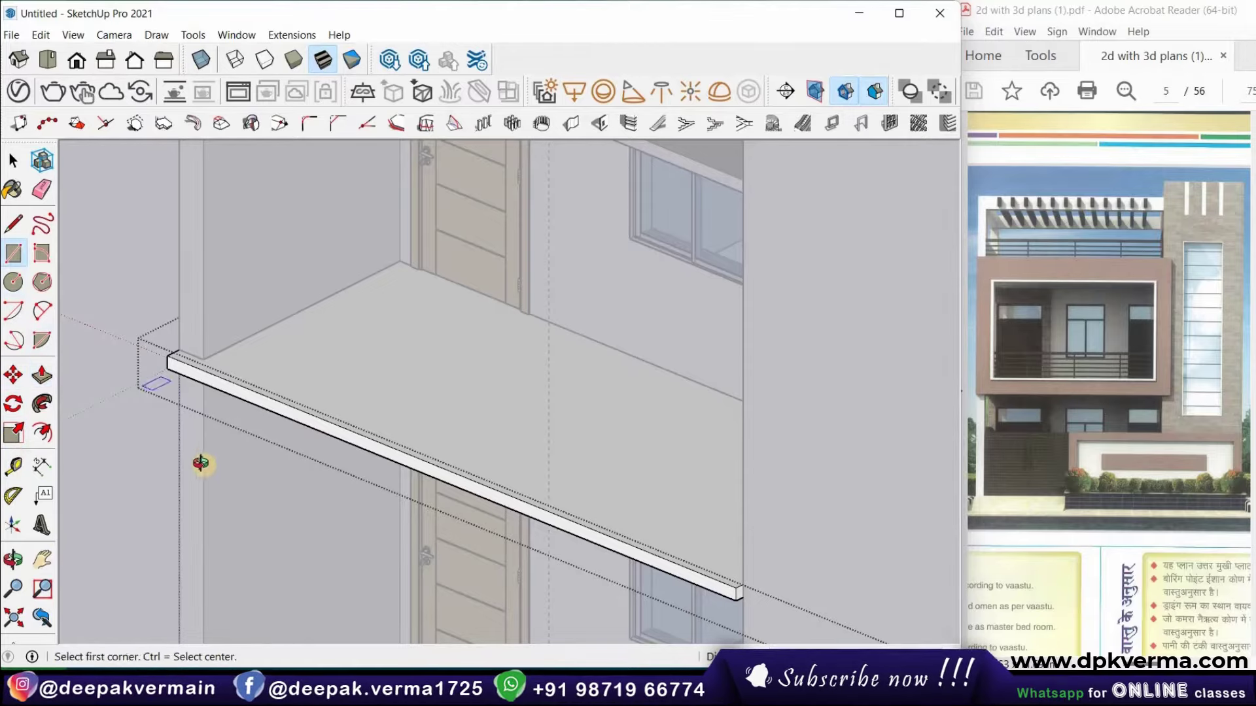
# Place Tape Measure guides along and parallel to the balcony slab's front edge
pyautogui.moveTo(202, 462); pyautogui.dragTo(37, 458, button='middle')
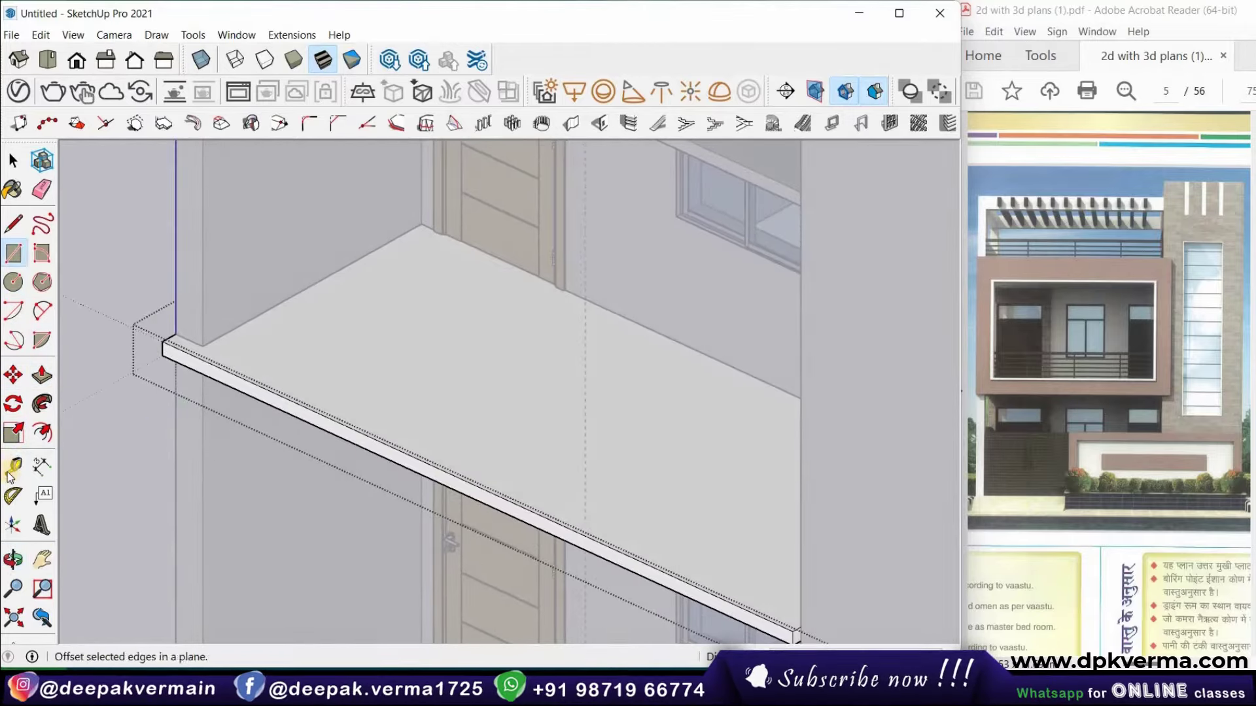
pyautogui.click(13, 466)
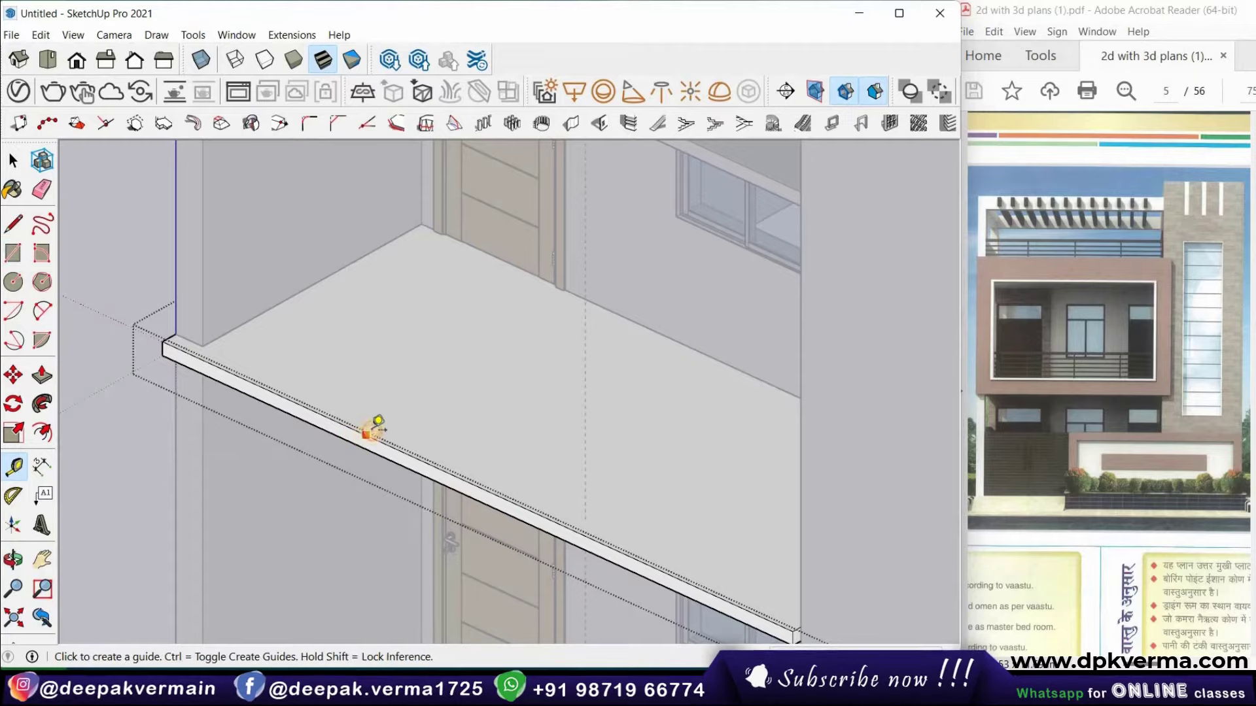
pyautogui.click(366, 434)
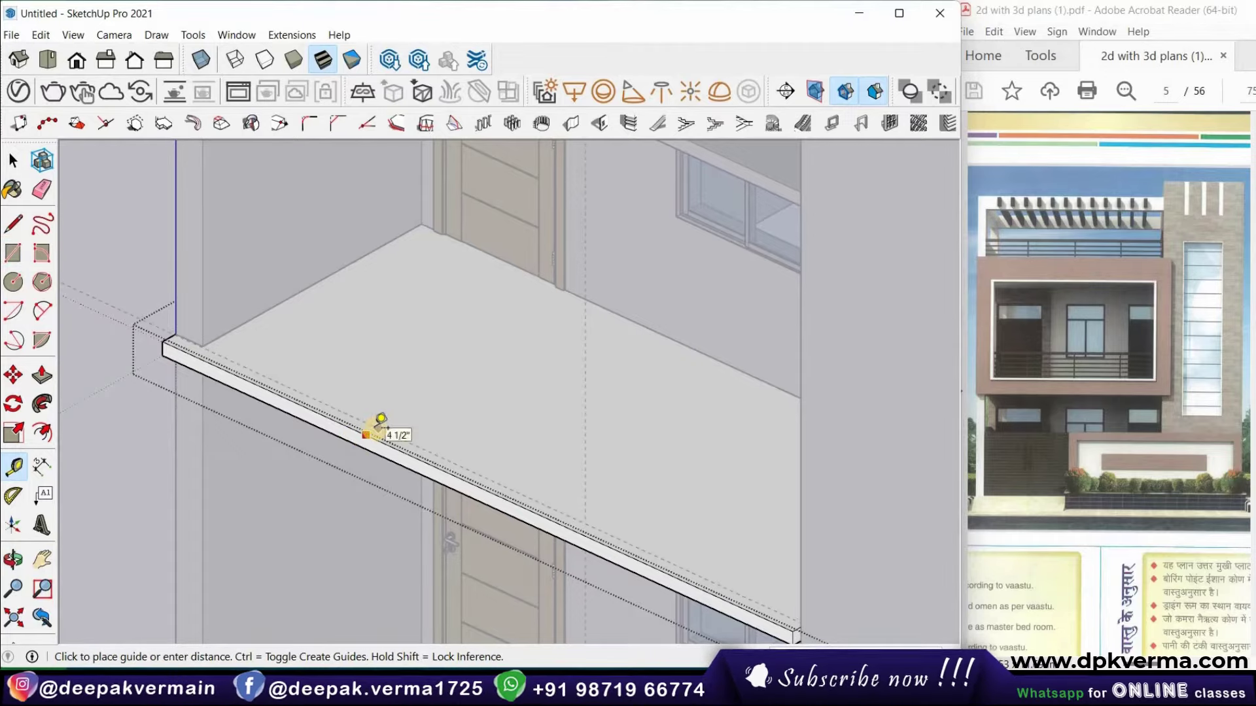
pyautogui.click(202, 343)
pyautogui.moveTo(331, 457)
pyautogui.mouseDown(button='middle')
pyautogui.moveTo(307, 440)
pyautogui.moveTo(595, 547)
pyautogui.moveTo(734, 533)
pyautogui.moveTo(804, 390)
pyautogui.moveTo(849, 418)
pyautogui.moveTo(743, 417)
pyautogui.moveTo(735, 429)
pyautogui.moveTo(763, 440)
pyautogui.moveTo(785, 415)
pyautogui.moveTo(648, 482)
pyautogui.moveTo(320, 453)
pyautogui.mouseUp(button='middle')
pyautogui.scroll(3, 831, 416)
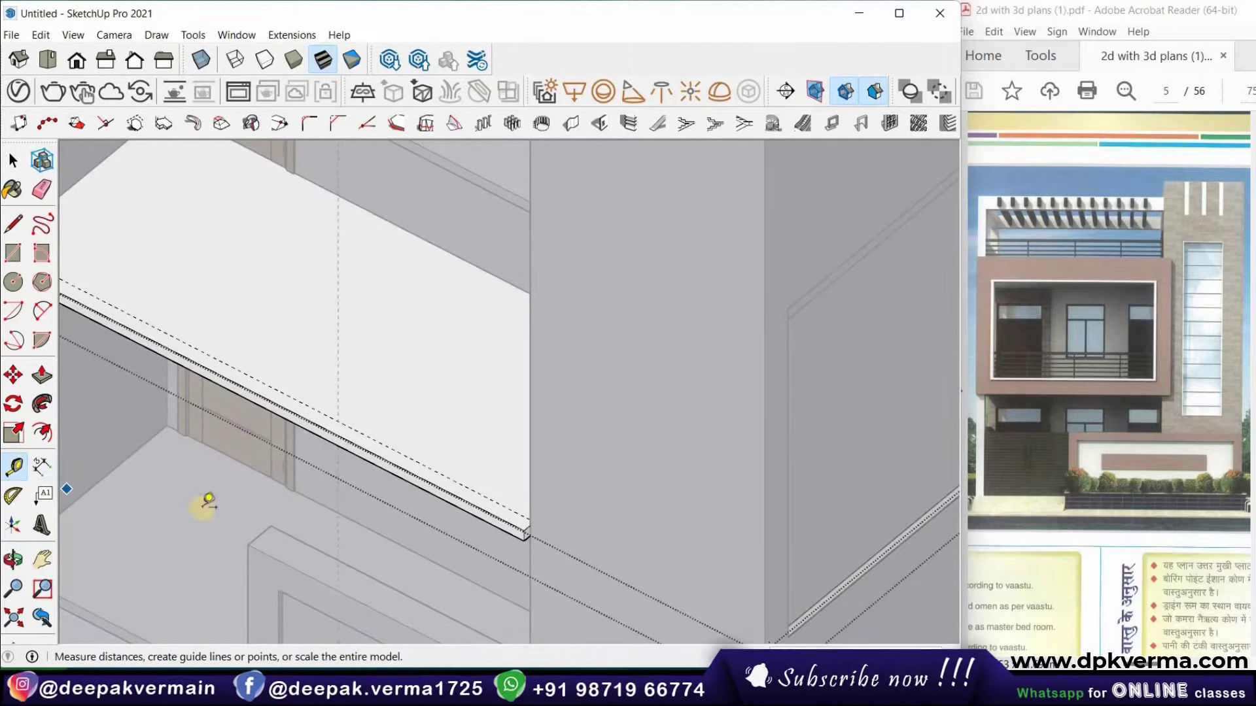
pyautogui.click(419, 476)
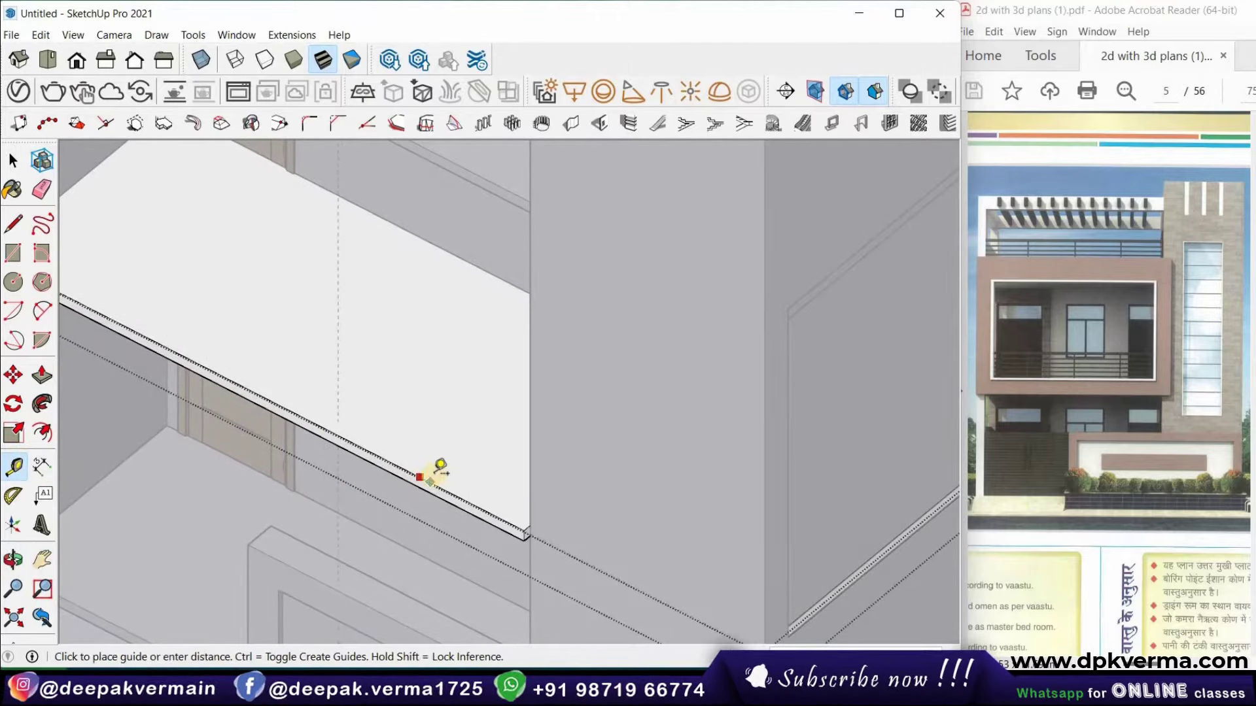
pyautogui.scroll(5, 461, 477)
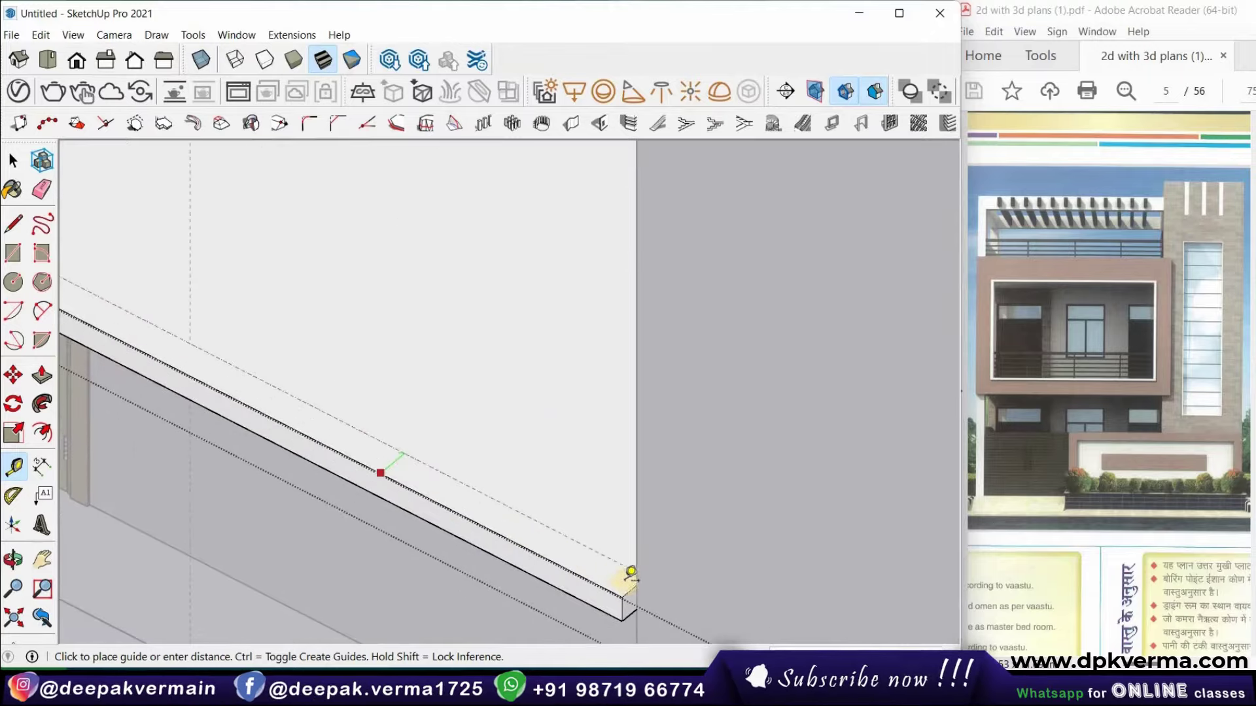
pyautogui.click(502, 543)
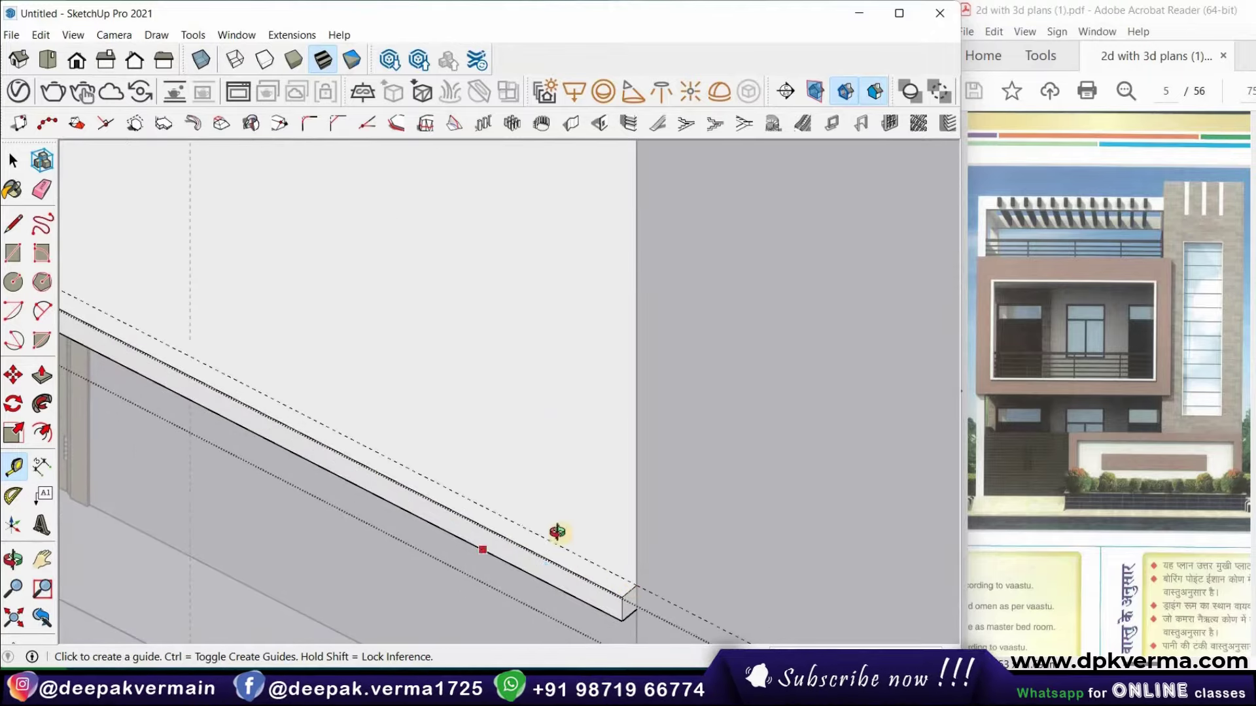
pyautogui.moveTo(560, 551); pyautogui.dragTo(545, 498, button='middle')
pyautogui.scroll(-3, 508, 478)
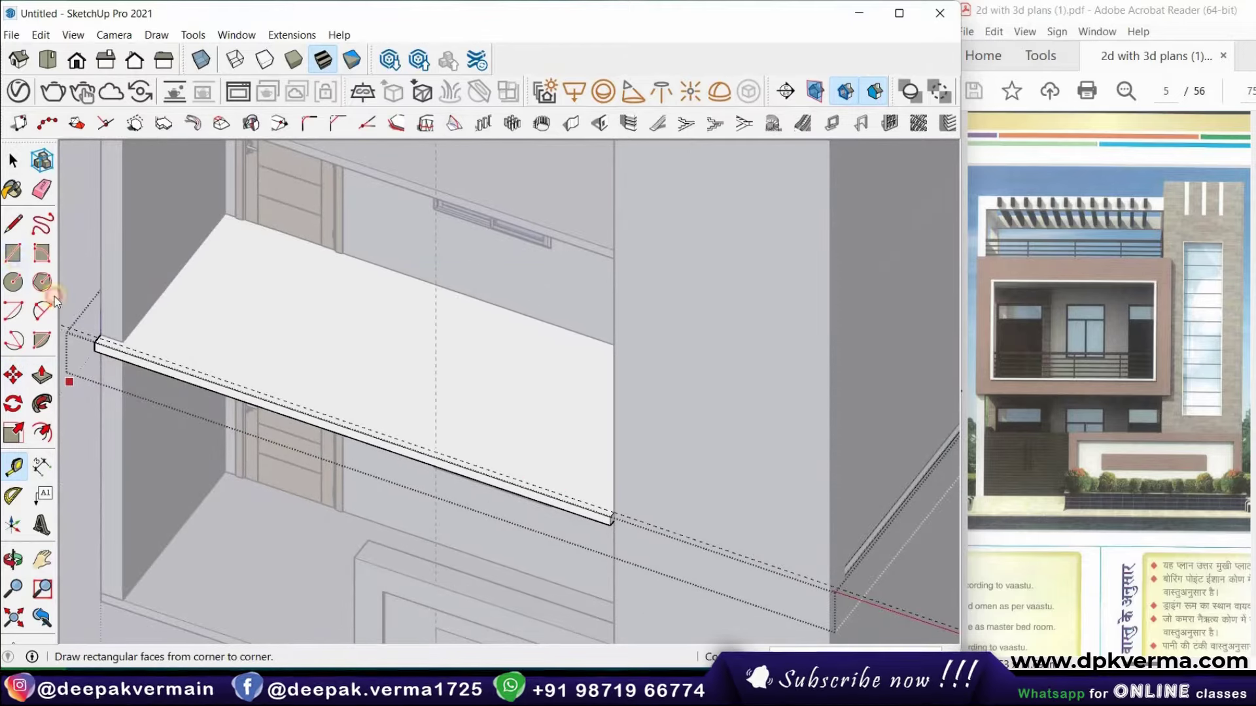
# Draw a rectangle strip along the slab edge from its left end to its right end
pyautogui.click(14, 253)
pyautogui.scroll(2, 128, 353)
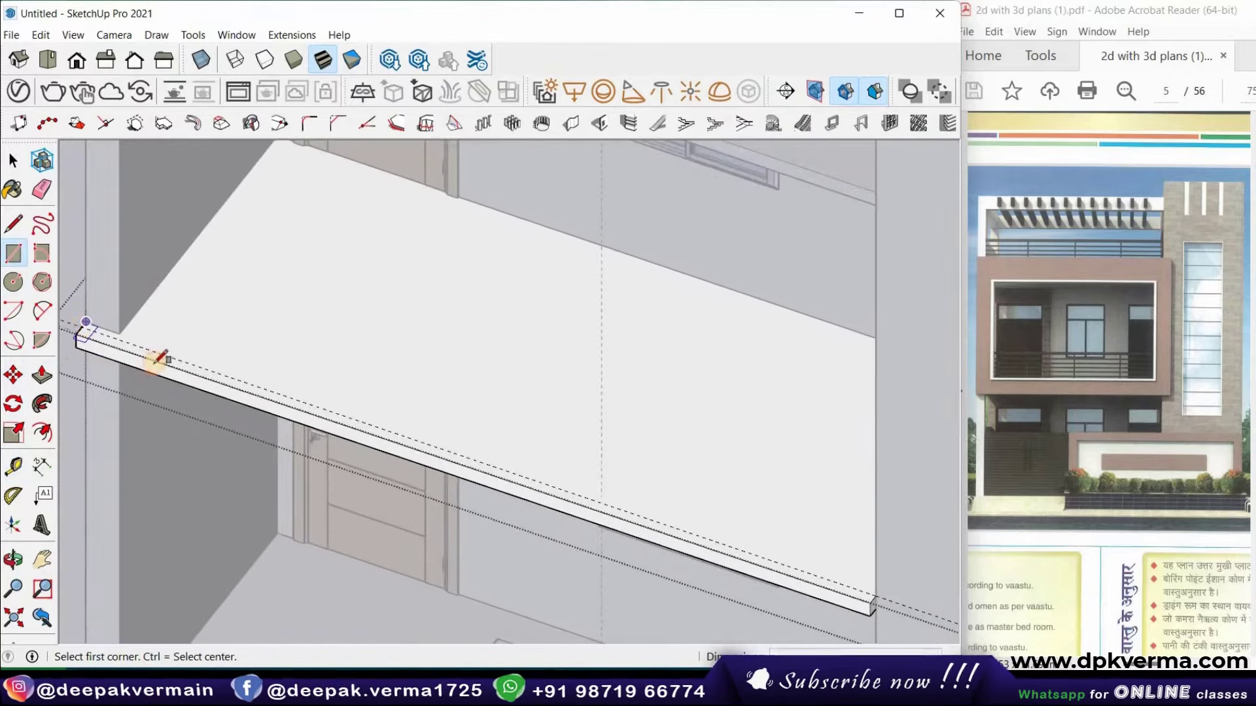
pyautogui.click(87, 323)
pyautogui.scroll(-3, 164, 363)
pyautogui.scroll(2, 568, 495)
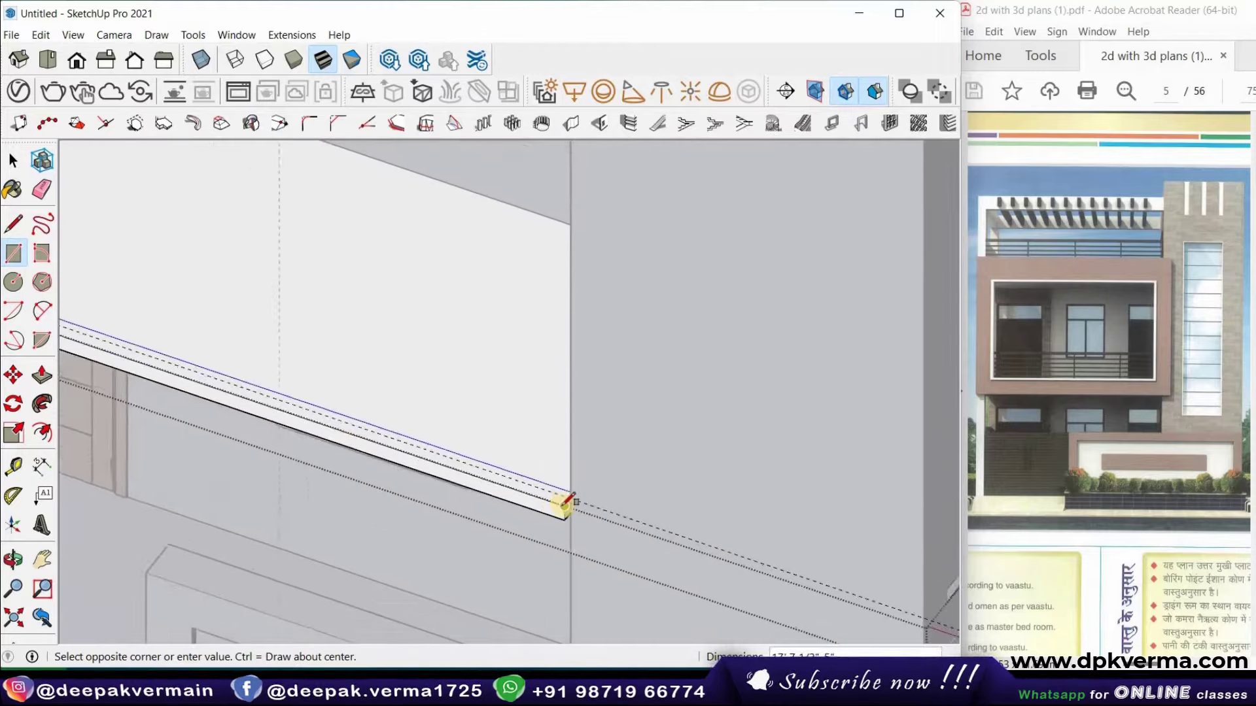
pyautogui.scroll(1, 565, 500)
pyautogui.click(564, 509)
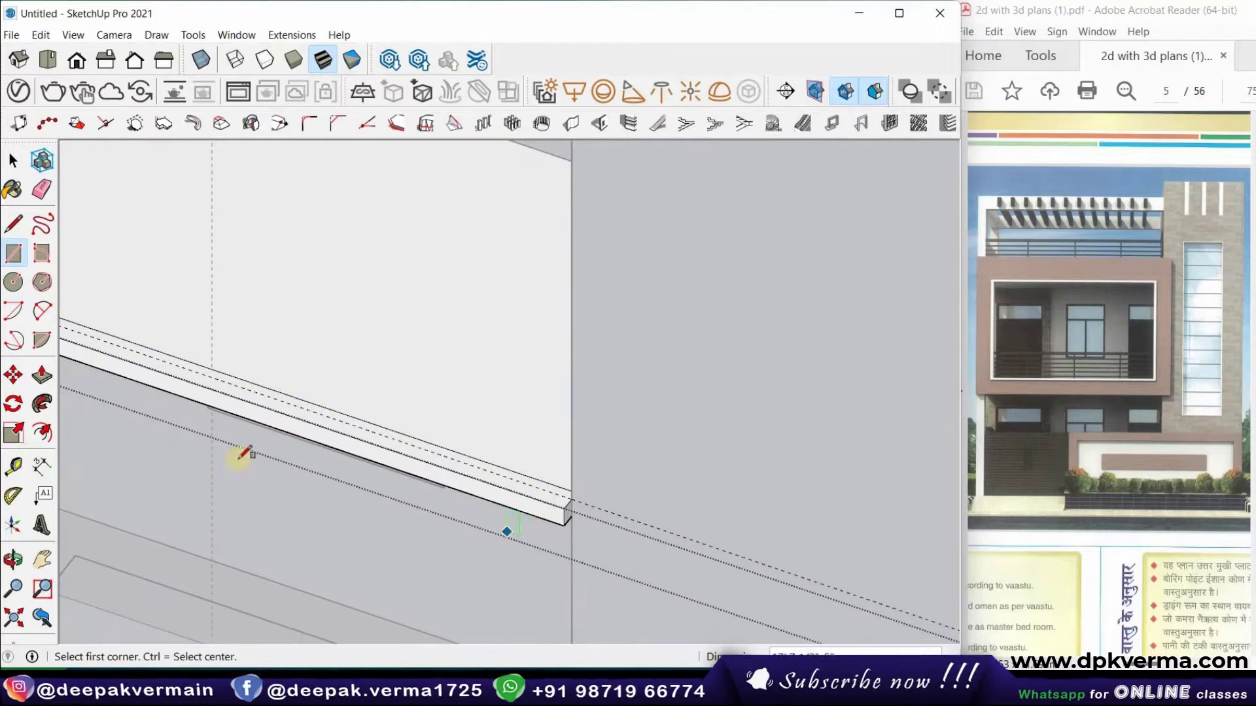
# Push/Pull the edge strip upward into a low parapet wall
pyautogui.click(42, 375)
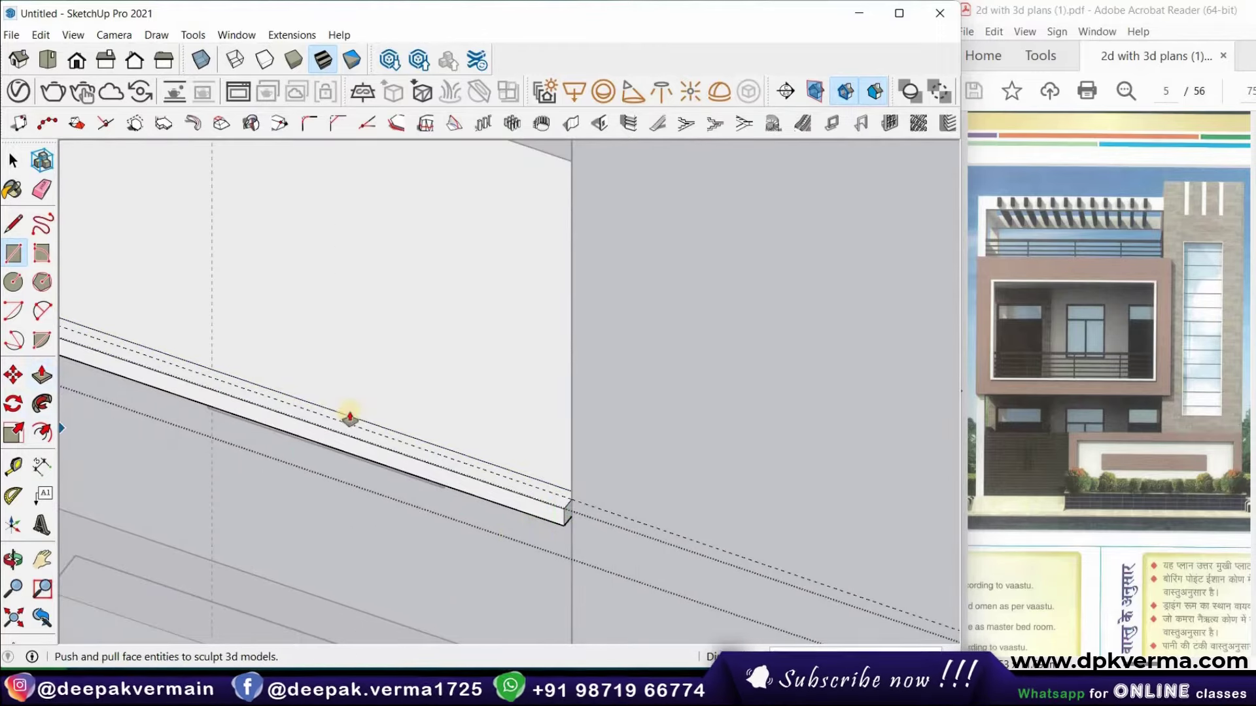
pyautogui.moveTo(371, 412); pyautogui.dragTo(373, 388)
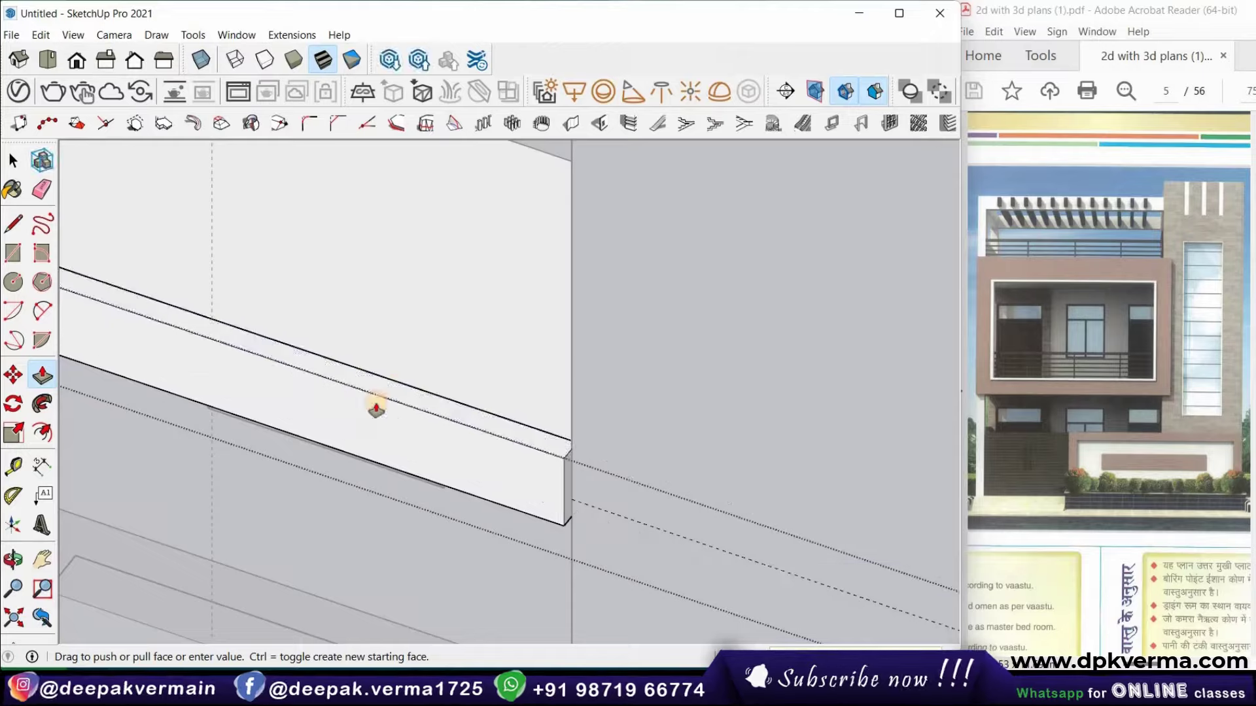
pyautogui.click(375, 418)
pyautogui.moveTo(375, 437)
pyautogui.mouseDown(button='middle')
pyautogui.moveTo(457, 399)
pyautogui.moveTo(533, 325)
pyautogui.mouseUp(button='middle')
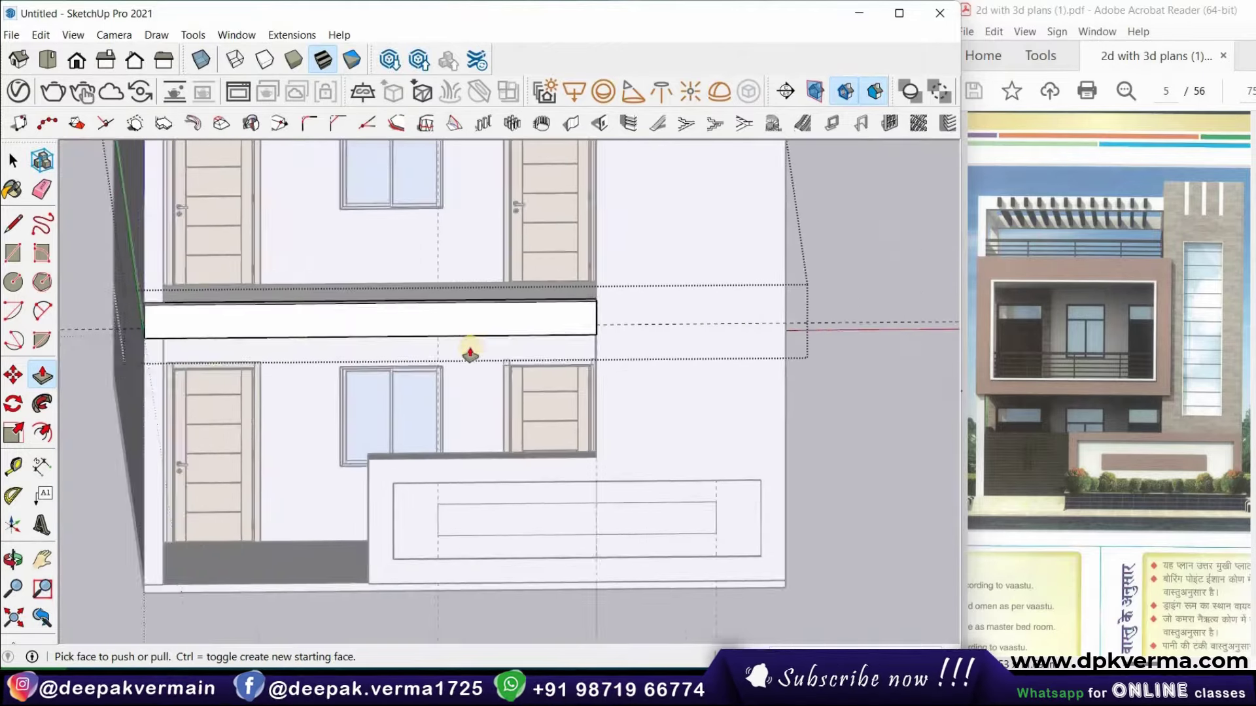
pyautogui.moveTo(470, 354)
pyautogui.mouseDown(button='middle')
pyautogui.moveTo(421, 400)
pyautogui.moveTo(356, 373)
pyautogui.moveTo(379, 380)
pyautogui.mouseUp(button='middle')
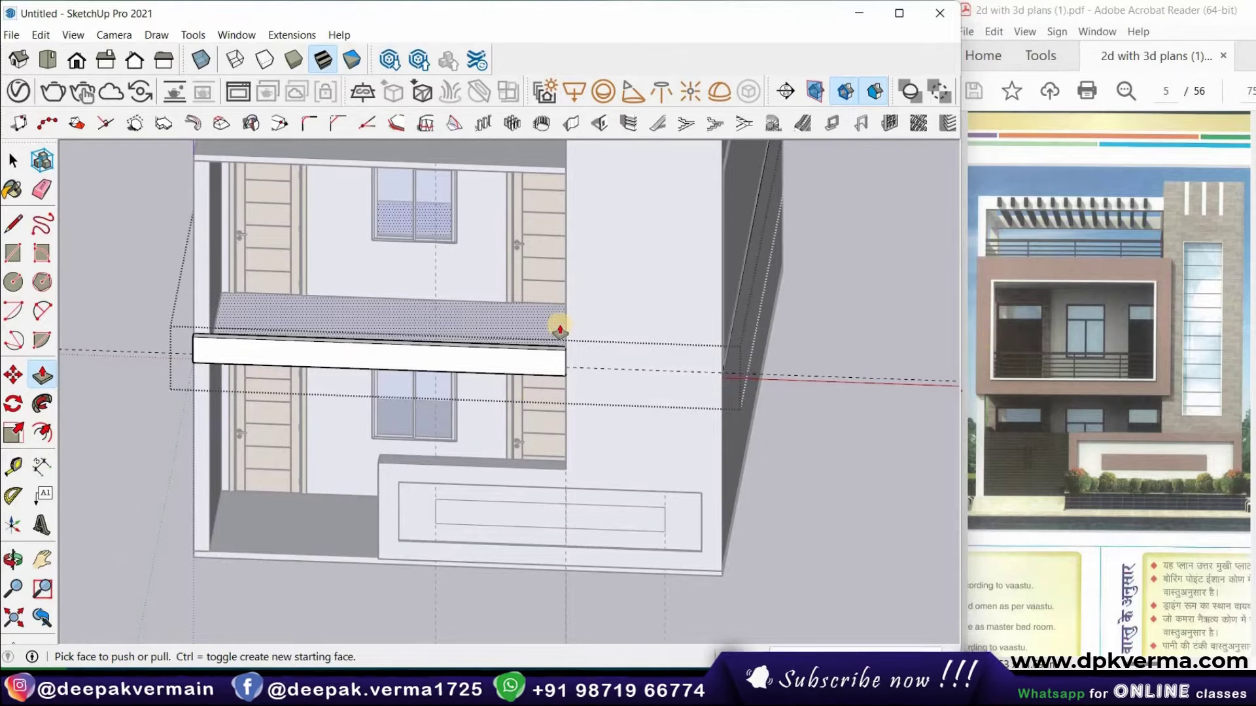
# Place a Tape Measure guide offset from the balcony parapet's left corner
pyautogui.scroll(3, 533, 356)
pyautogui.scroll(-3, 190, 353)
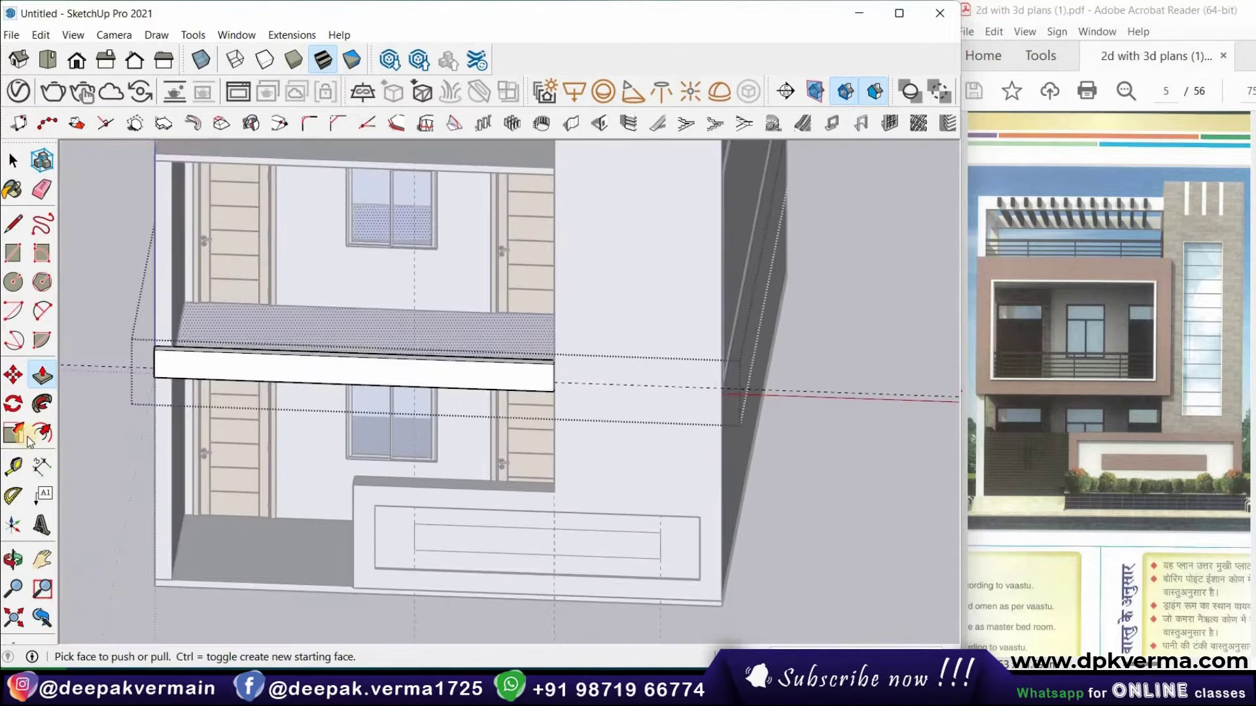
pyautogui.click(14, 470)
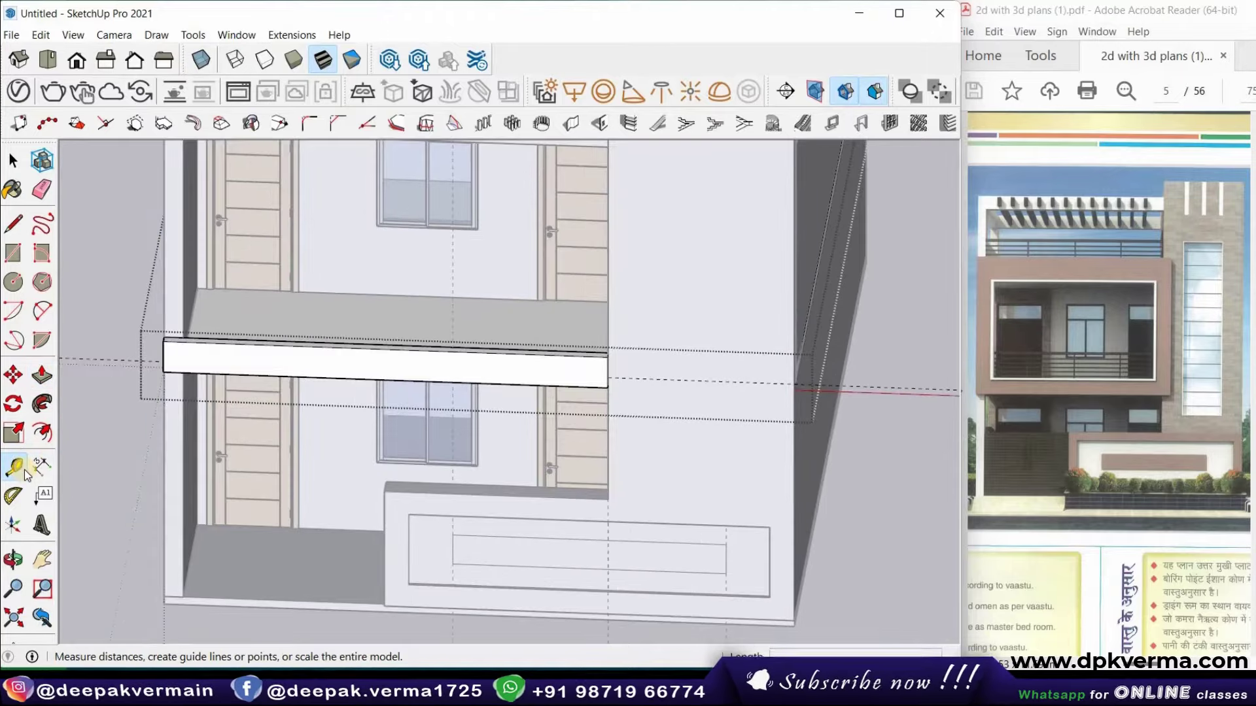
pyautogui.scroll(3, 150, 399)
pyautogui.moveTo(156, 454); pyautogui.dragTo(182, 412, button='middle')
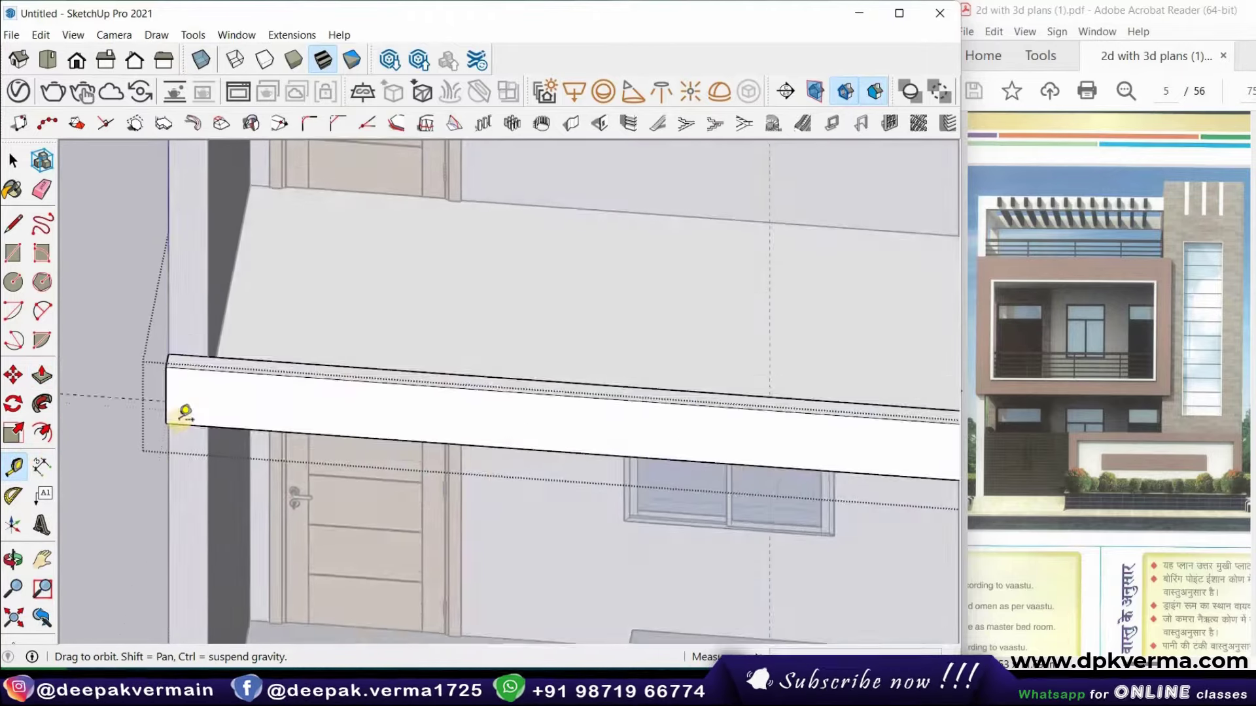
pyautogui.scroll(3, 169, 412)
pyautogui.click(161, 412)
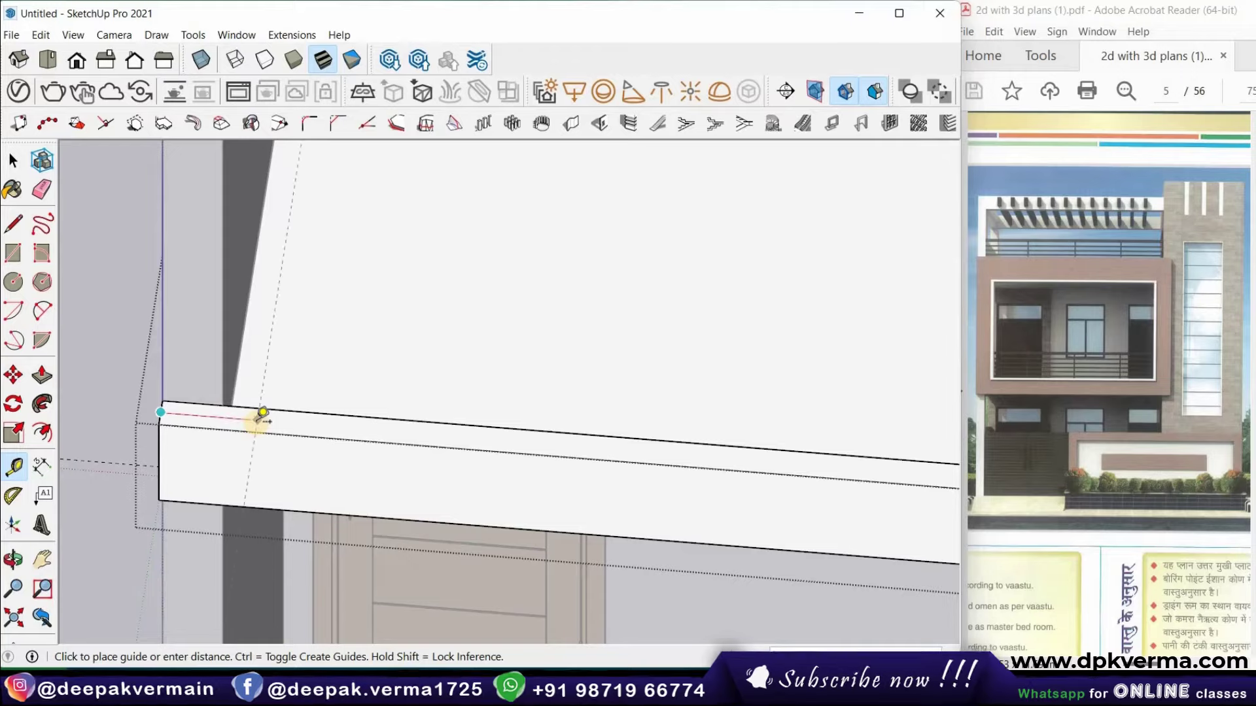
pyautogui.click(262, 412)
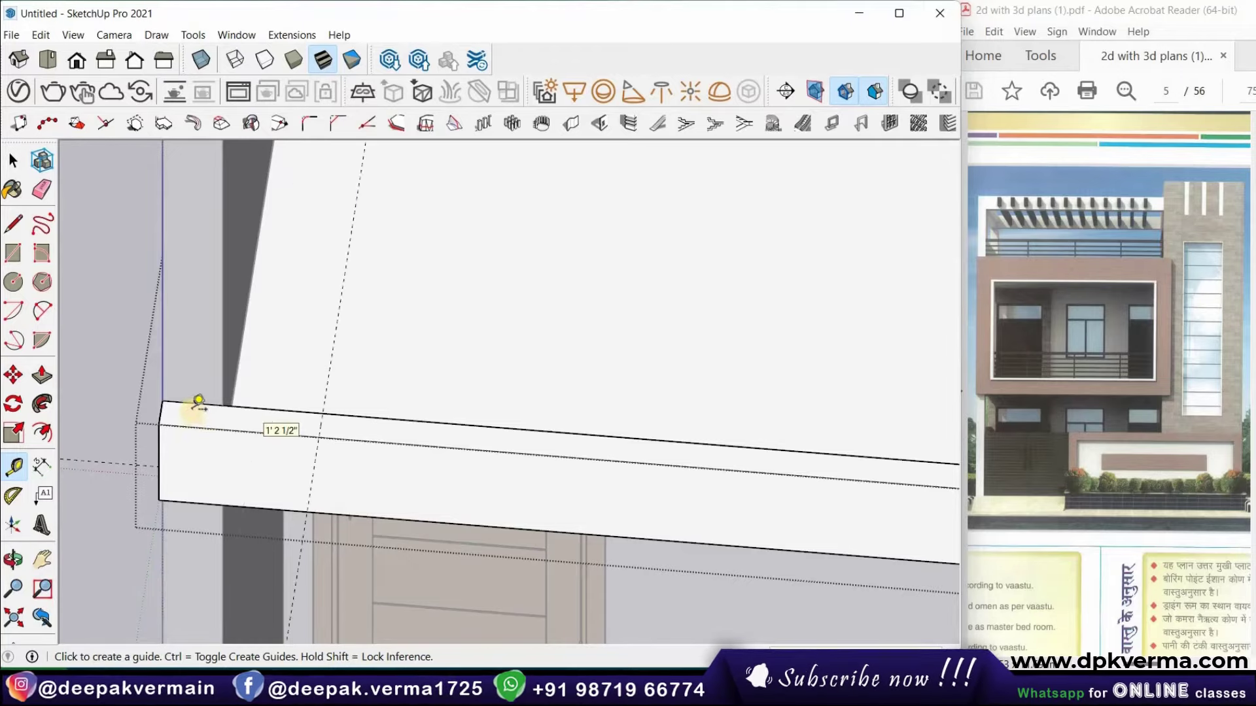
pyautogui.scroll(-3, 196, 406)
pyautogui.scroll(-2, 615, 440)
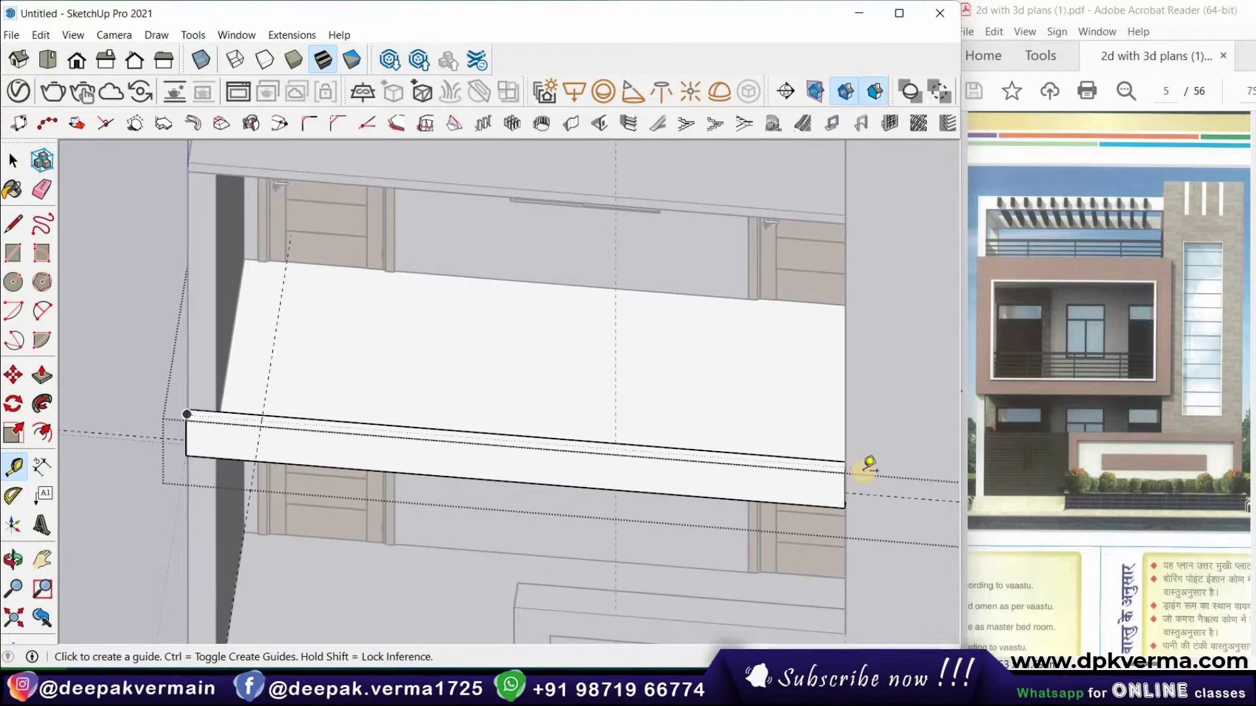
pyautogui.scroll(2, 871, 464)
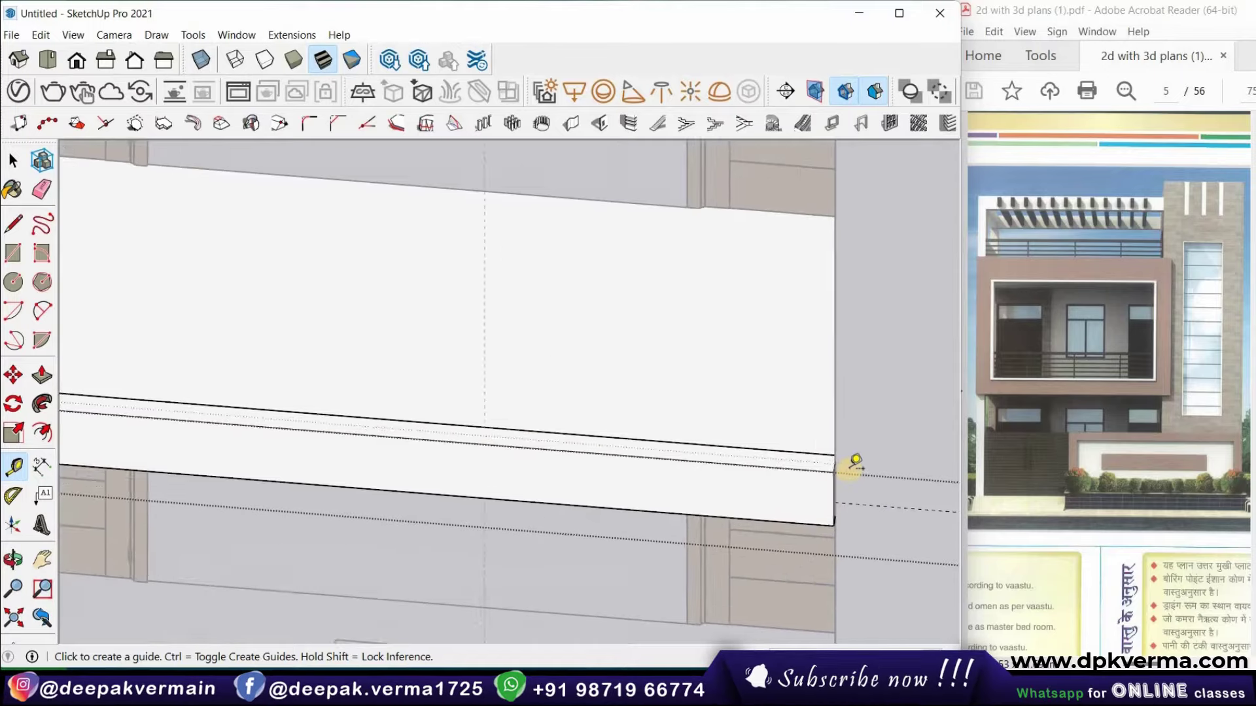
pyautogui.scroll(2, 846, 465)
pyautogui.scroll(1, 822, 462)
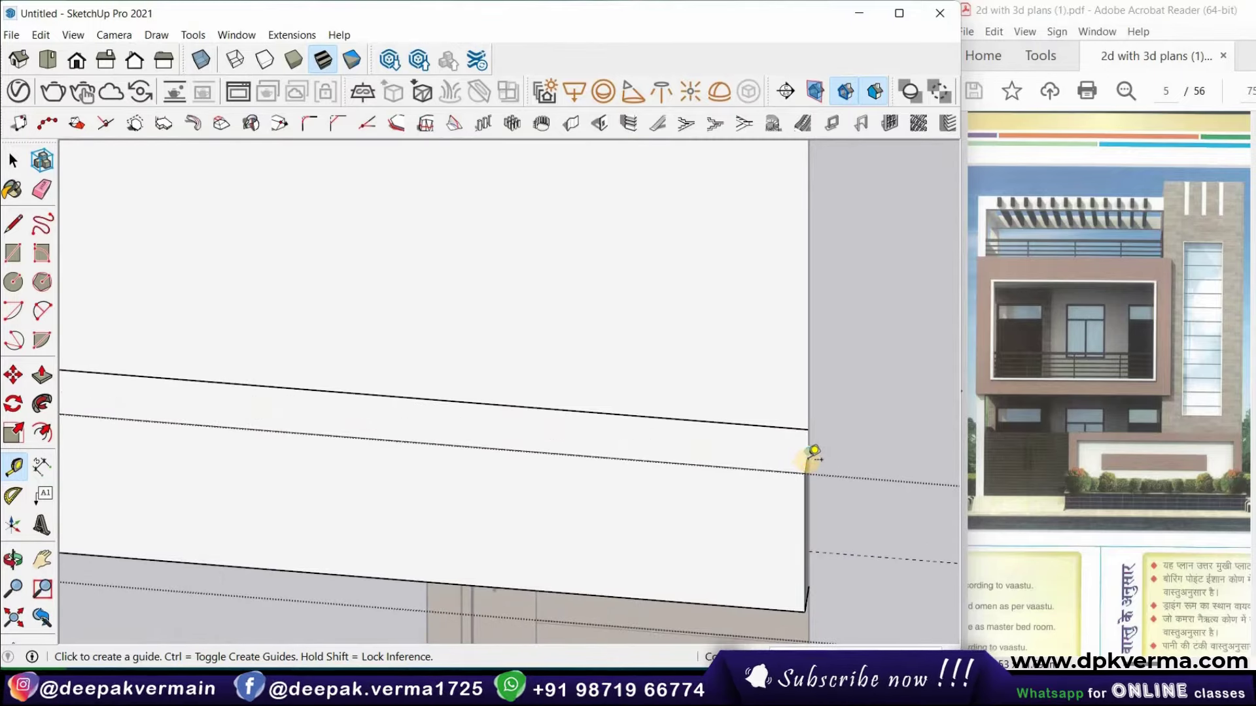
pyautogui.scroll(-1, 813, 451)
pyautogui.scroll(-1, 814, 452)
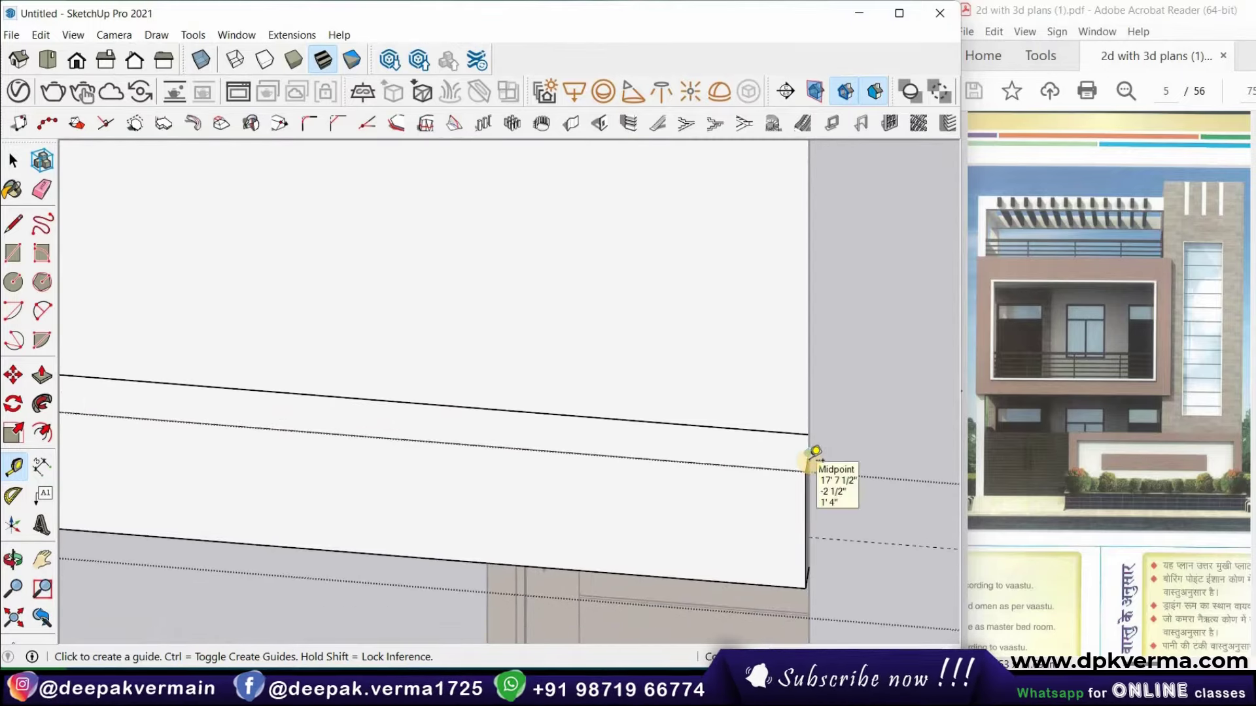
pyautogui.scroll(-1, 431, 437)
pyautogui.scroll(-2, 401, 434)
pyautogui.scroll(-2, 395, 432)
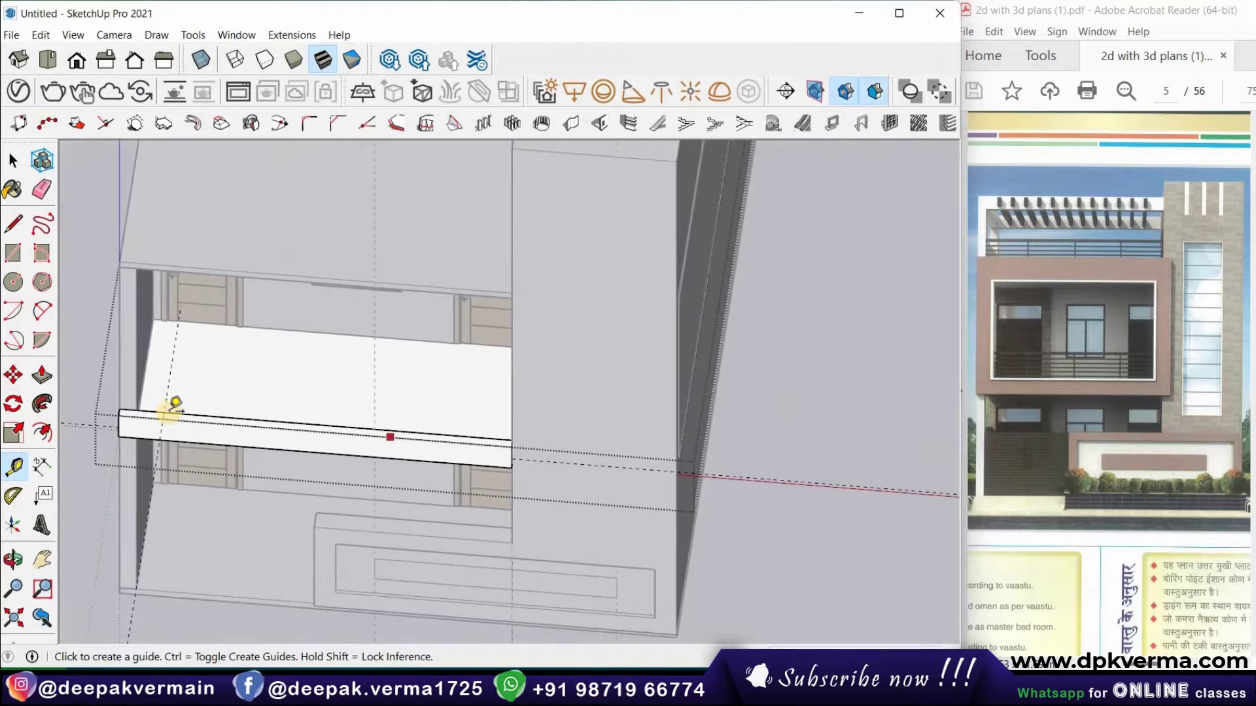
pyautogui.scroll(3, 128, 397)
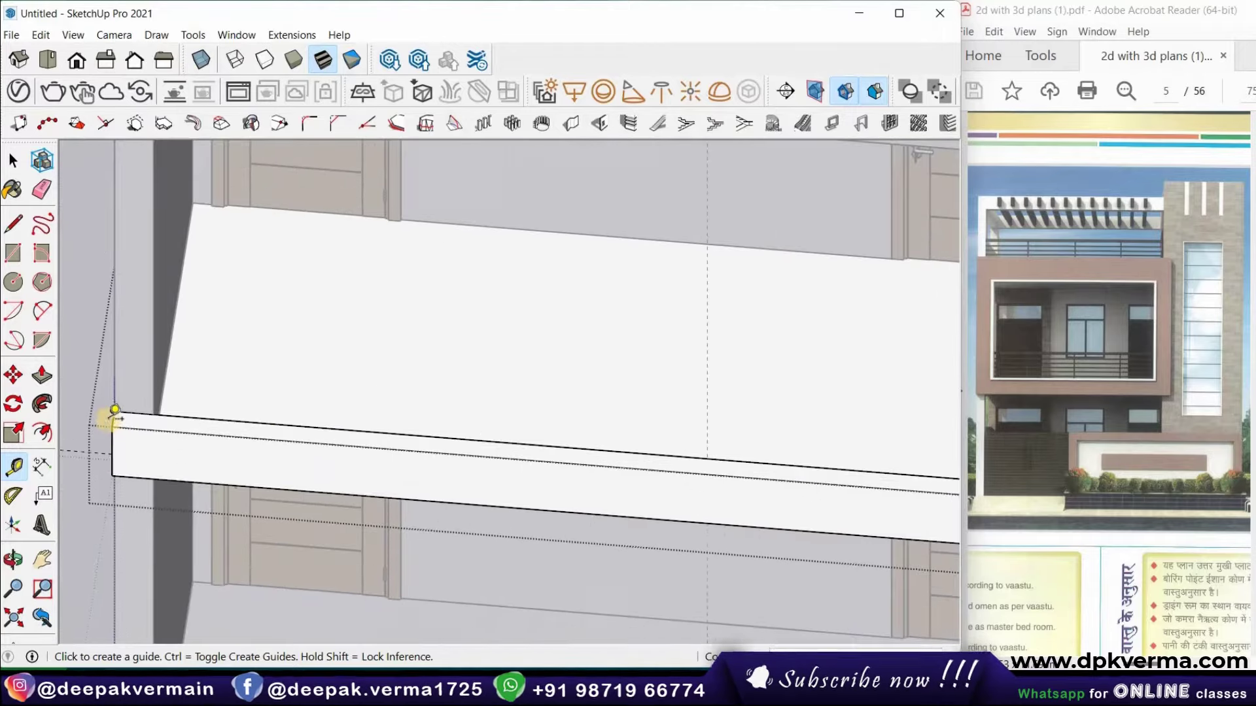
pyautogui.scroll(2, 121, 412)
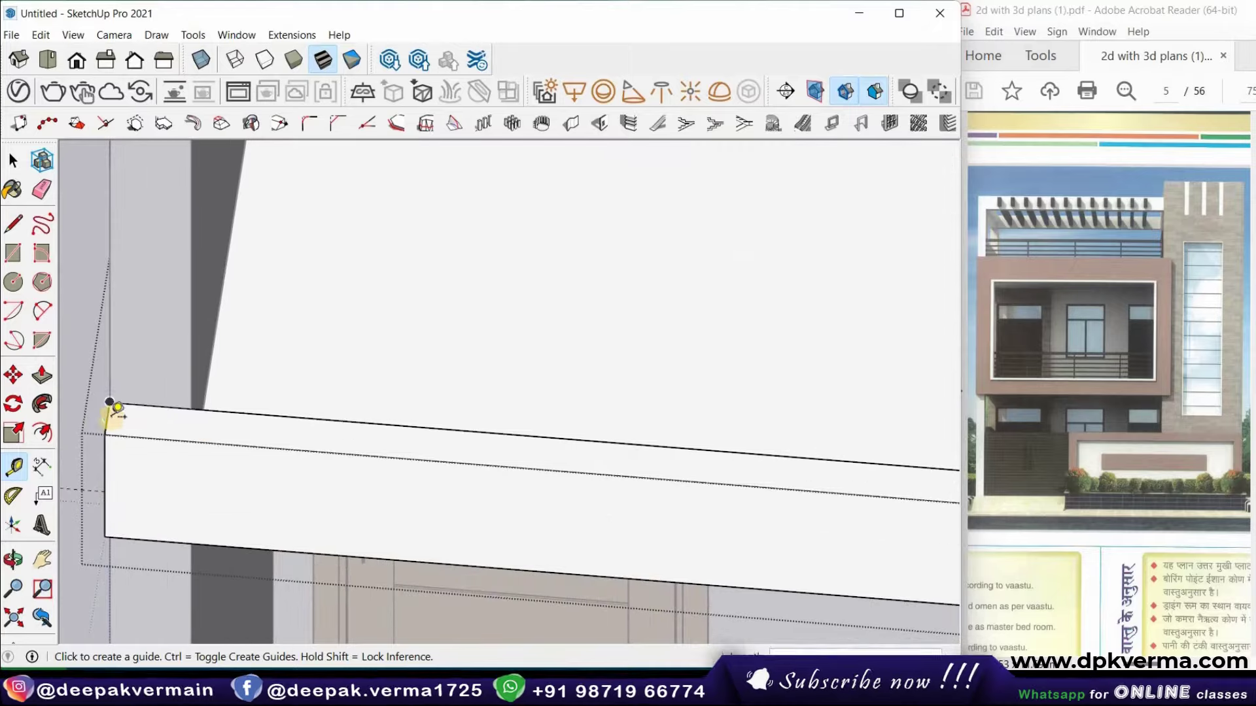
# Add further guides from the parapet's left corner and right end, one 3 1/2" in
pyautogui.click(108, 419)
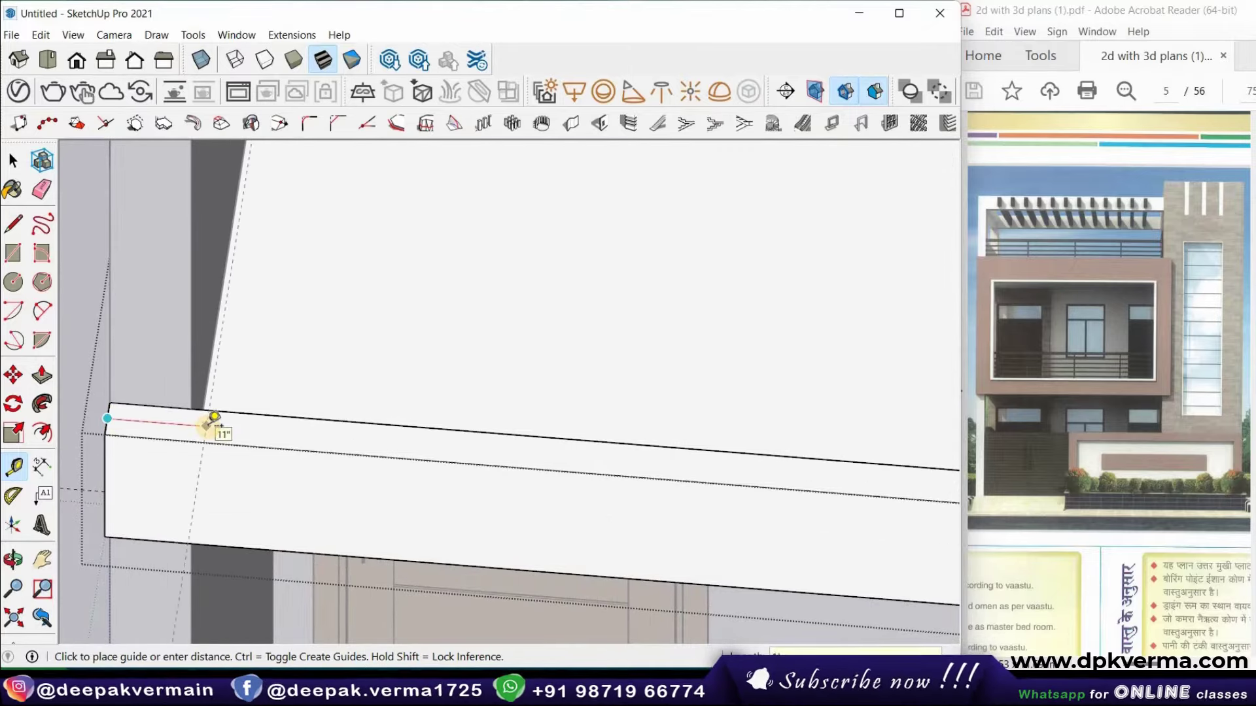
pyautogui.scroll(-3, 179, 426)
pyautogui.scroll(1, 773, 465)
pyautogui.scroll(2, 814, 482)
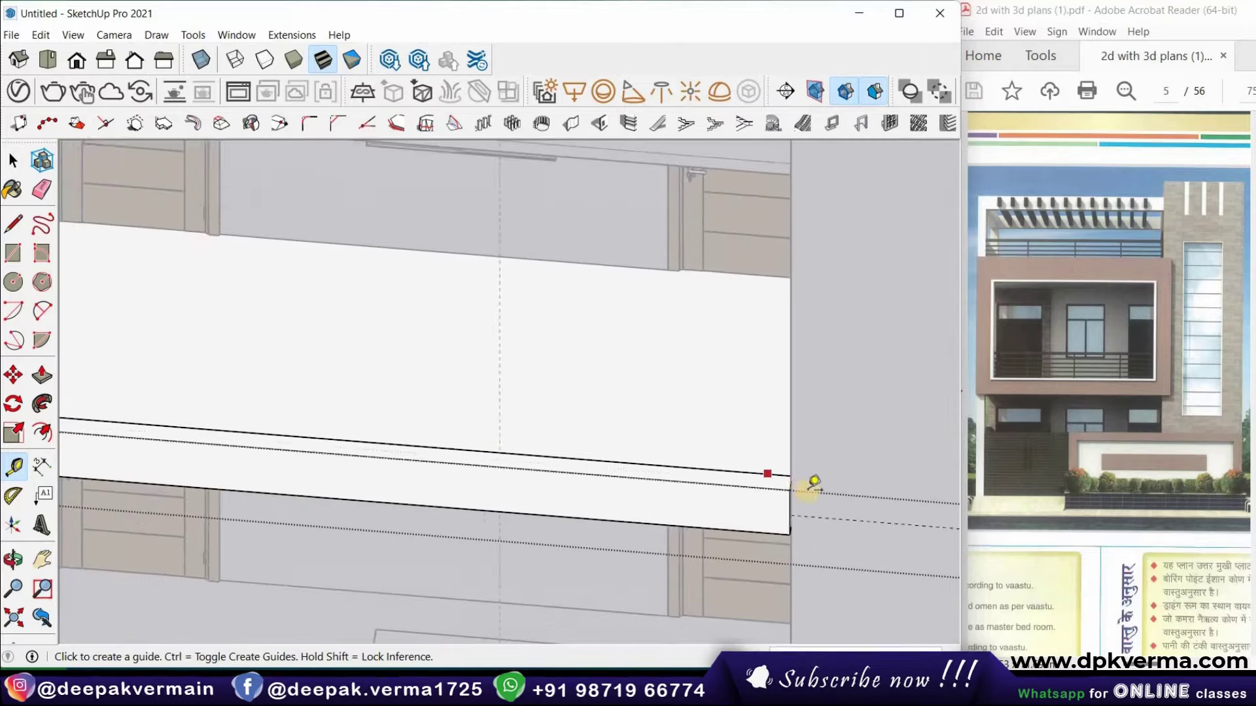
pyautogui.scroll(1, 814, 482)
pyautogui.scroll(1, 800, 479)
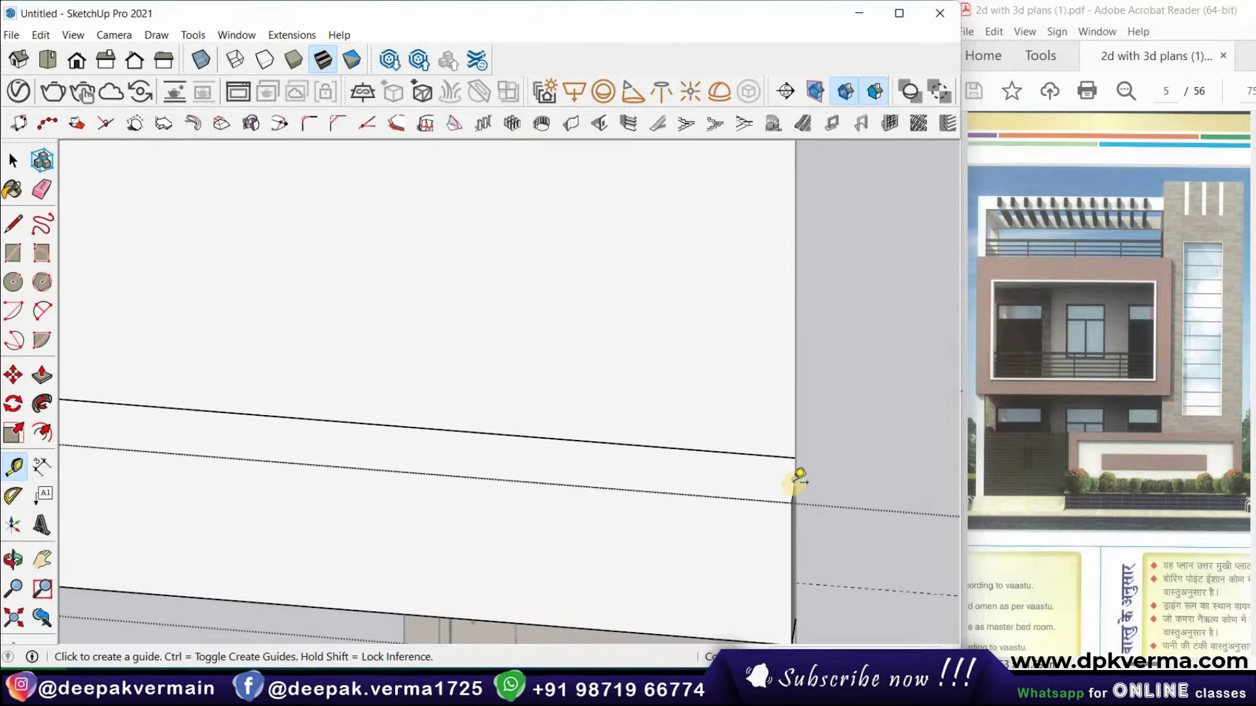
pyautogui.click(755, 474)
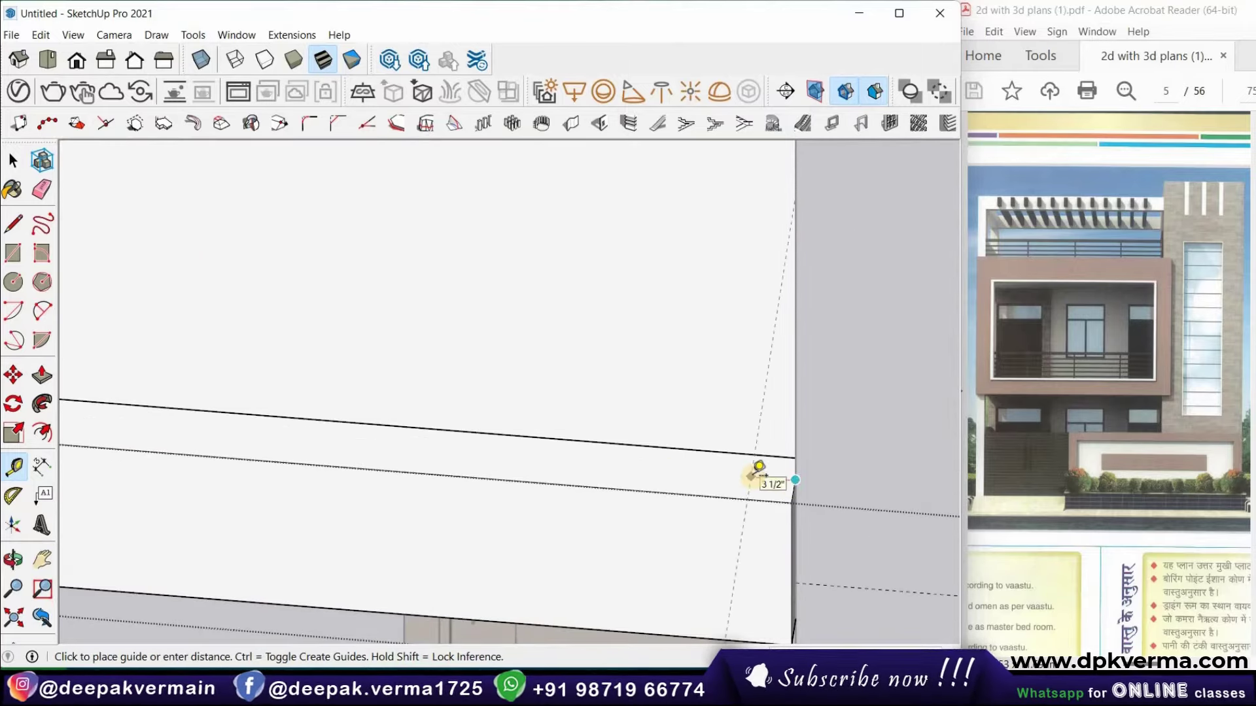
pyautogui.click(755, 475)
pyautogui.scroll(-2, 752, 475)
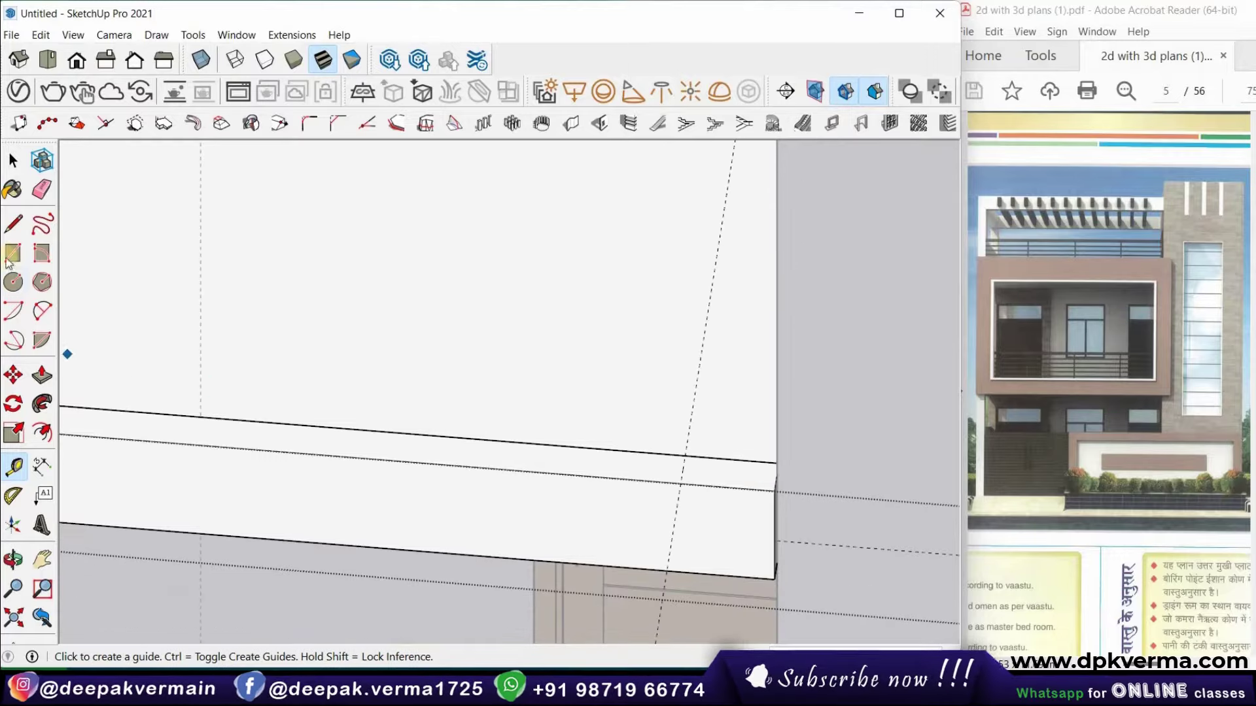
# Draw lines across the parapet top at both guides, splitting off small end faces
pyautogui.press('l')
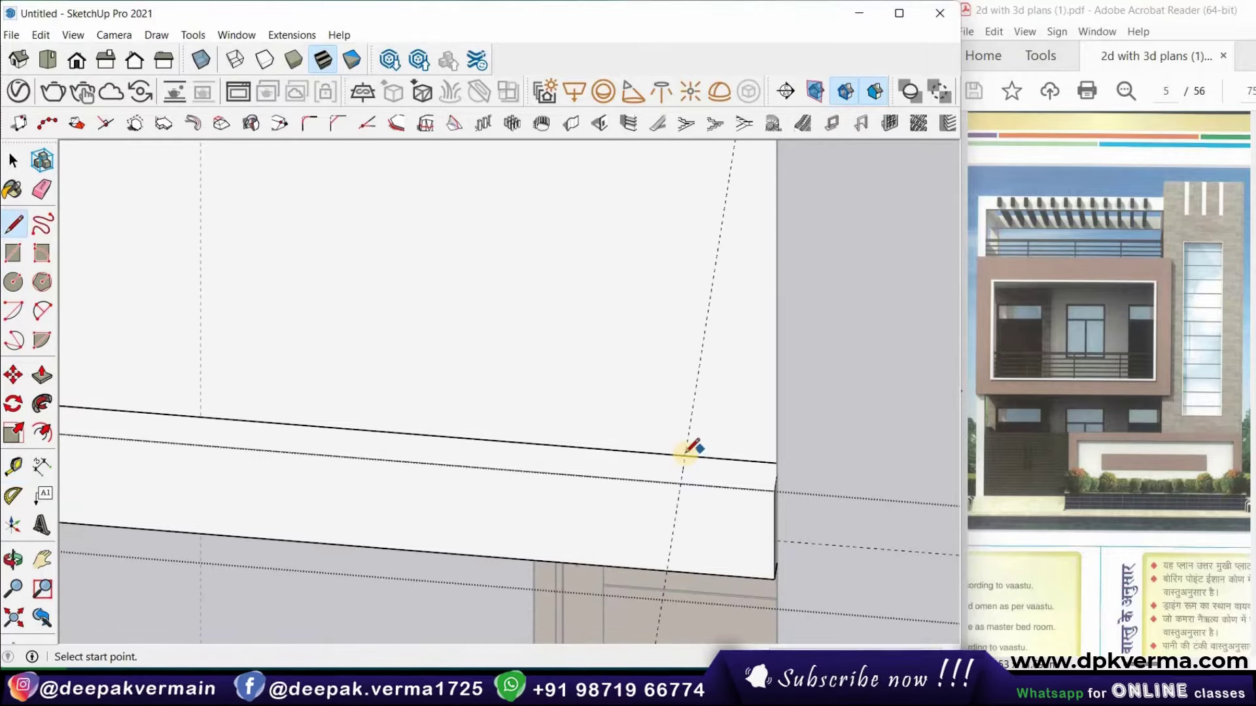
pyautogui.click(685, 457)
pyautogui.click(680, 479)
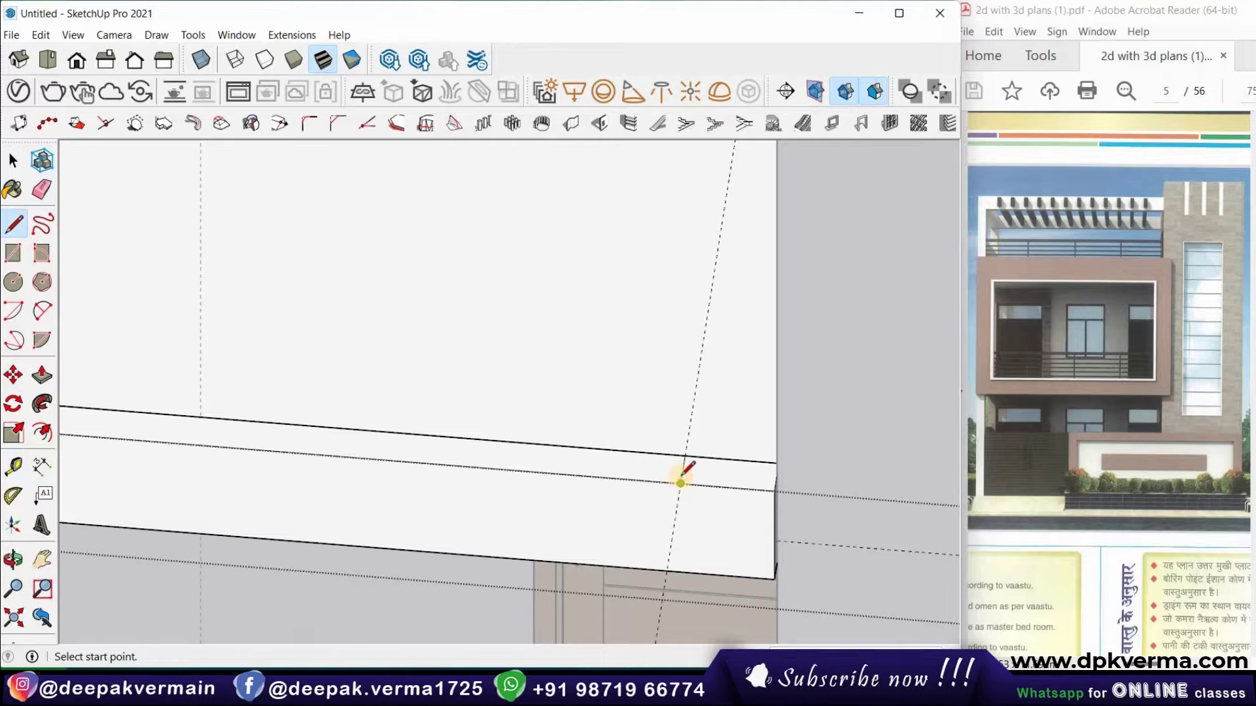
pyautogui.scroll(-2, 681, 477)
pyautogui.scroll(-2, 228, 418)
pyautogui.scroll(3, 196, 445)
pyautogui.scroll(1, 198, 452)
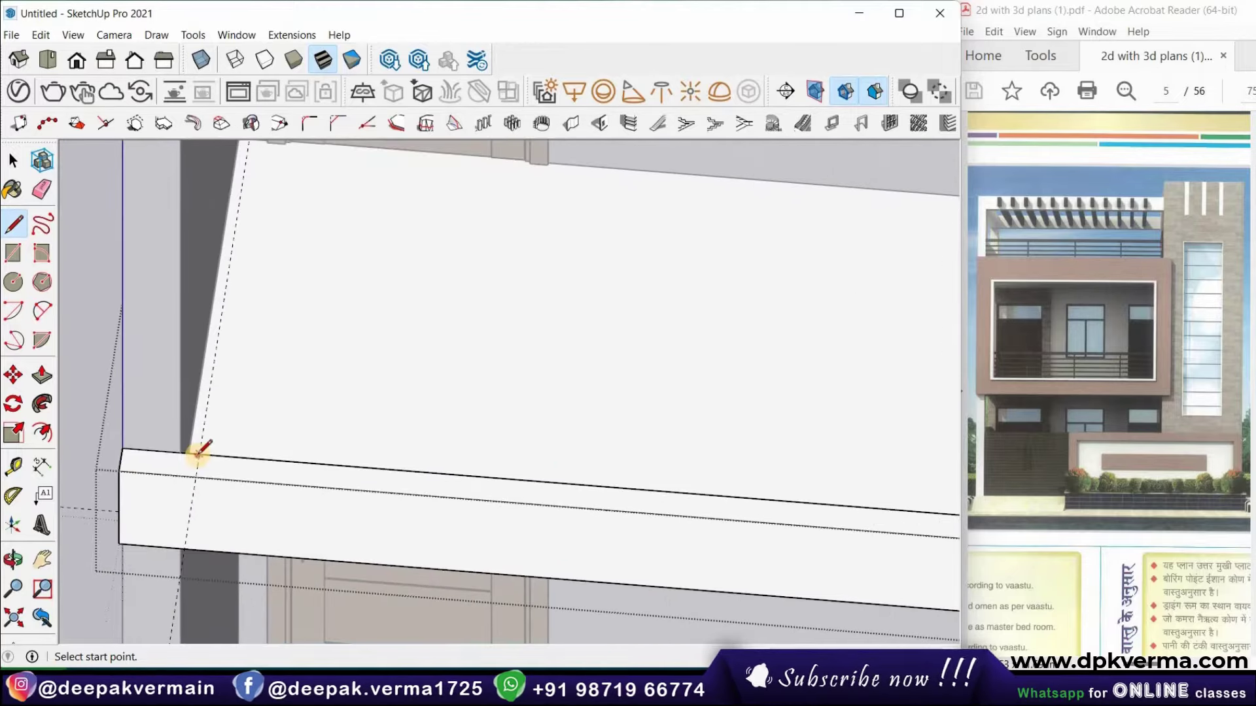
pyautogui.click(199, 453)
pyautogui.click(195, 477)
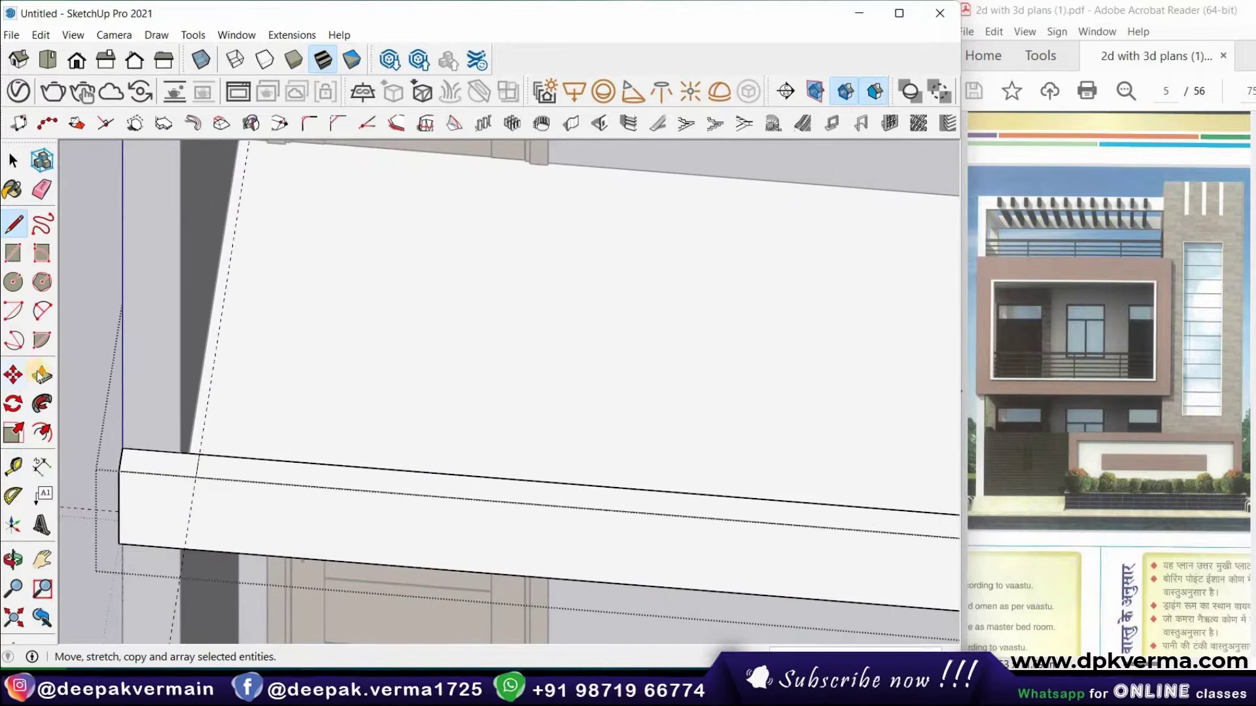
# Push/Pull both small end faces of the ledge upward into side posts
pyautogui.click(41, 374)
pyautogui.click(156, 445)
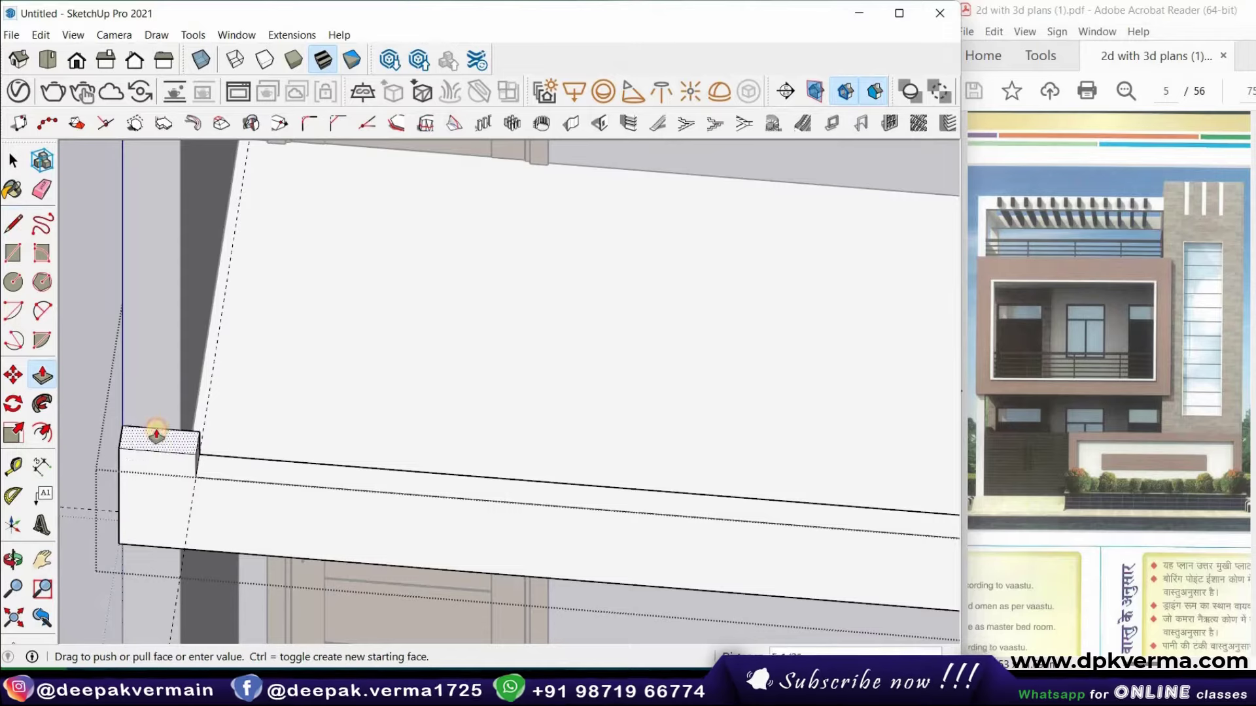
pyautogui.scroll(-1, 156, 433)
pyautogui.scroll(-2, 151, 359)
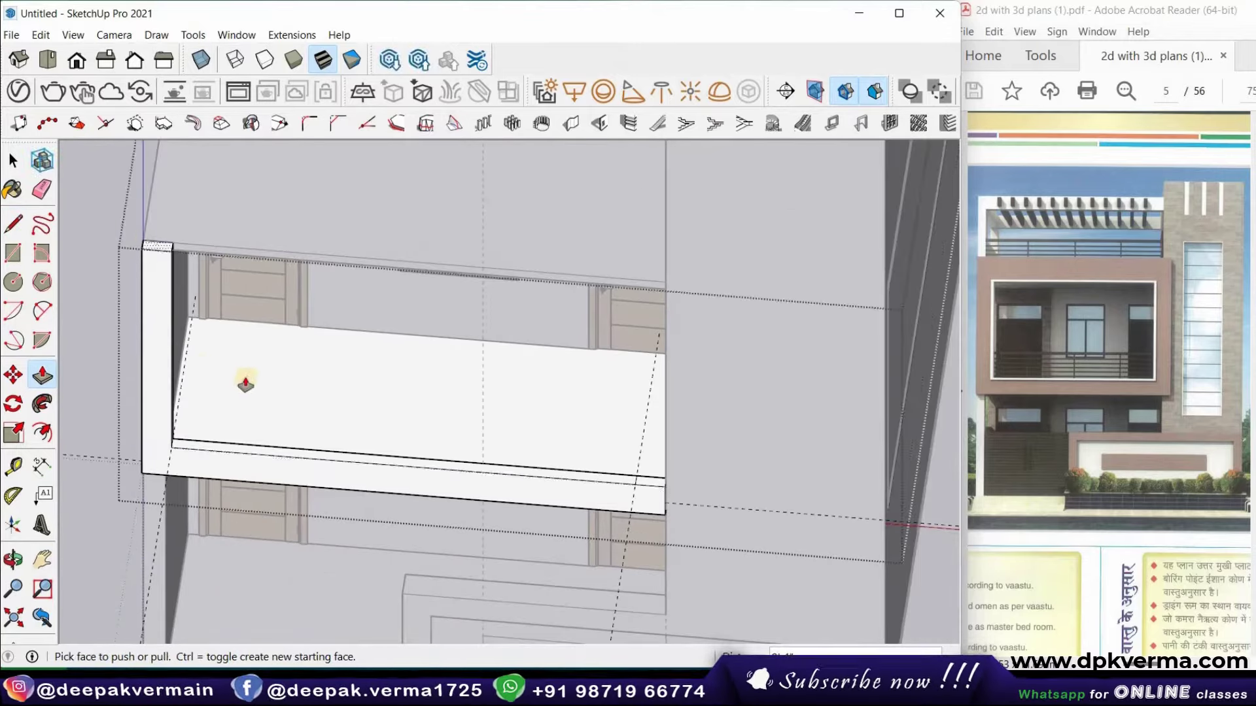
pyautogui.moveTo(216, 367)
pyautogui.mouseDown(button='middle')
pyautogui.moveTo(179, 365)
pyautogui.moveTo(598, 500)
pyautogui.mouseUp(button='middle')
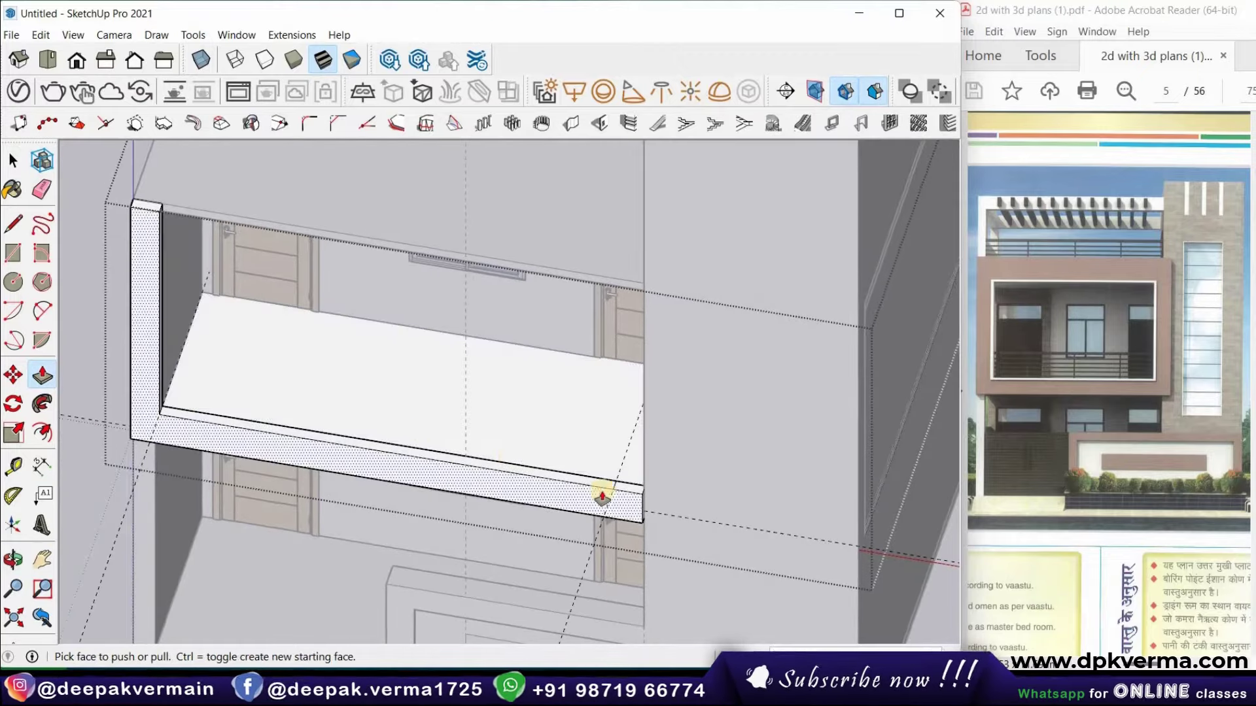
pyautogui.moveTo(443, 434); pyautogui.dragTo(673, 478, button='middle')
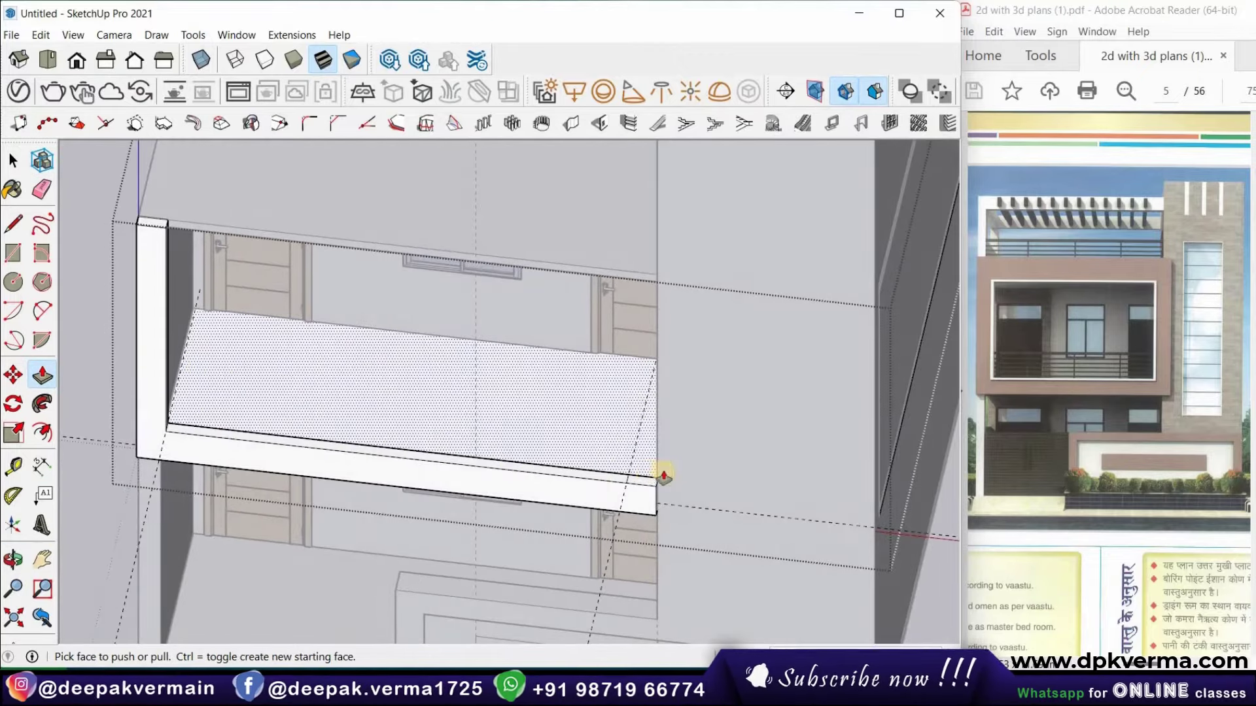
pyautogui.scroll(3, 671, 484)
pyautogui.click(636, 484)
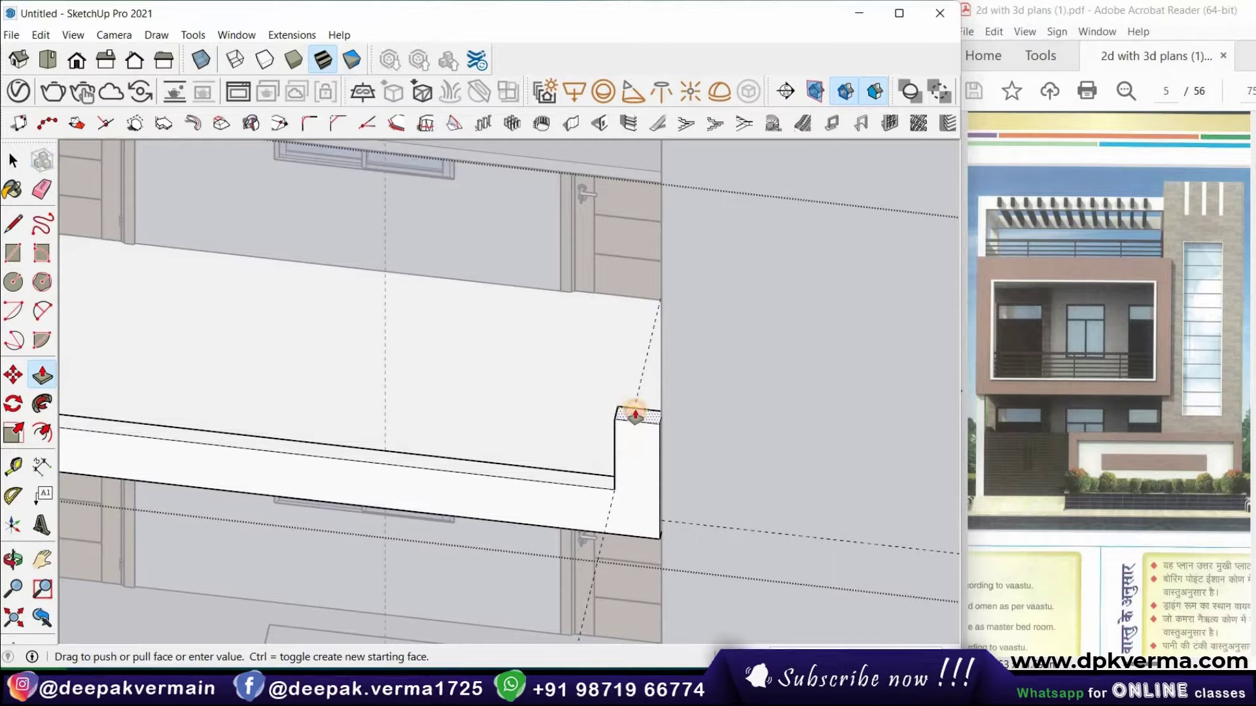
pyautogui.scroll(-2, 633, 410)
pyautogui.scroll(-3, 615, 366)
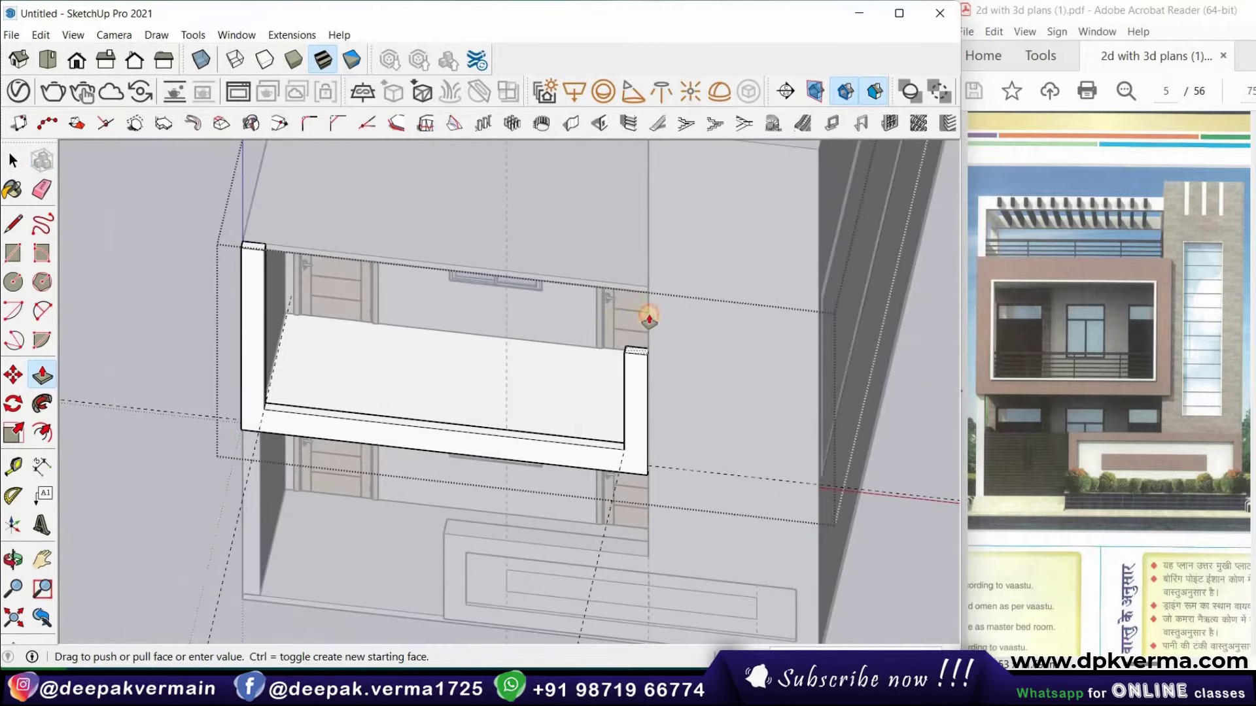
pyautogui.moveTo(640, 351); pyautogui.dragTo(642, 296)
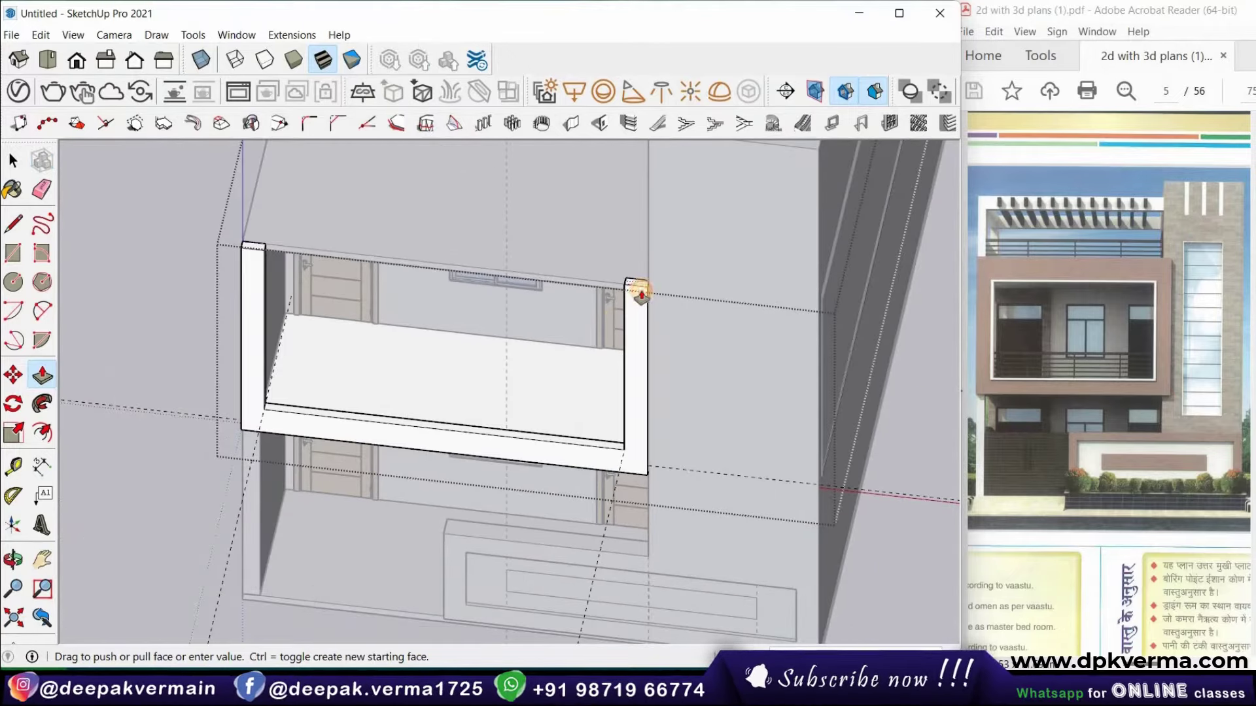
pyautogui.scroll(2, 660, 252)
pyautogui.scroll(3, 627, 322)
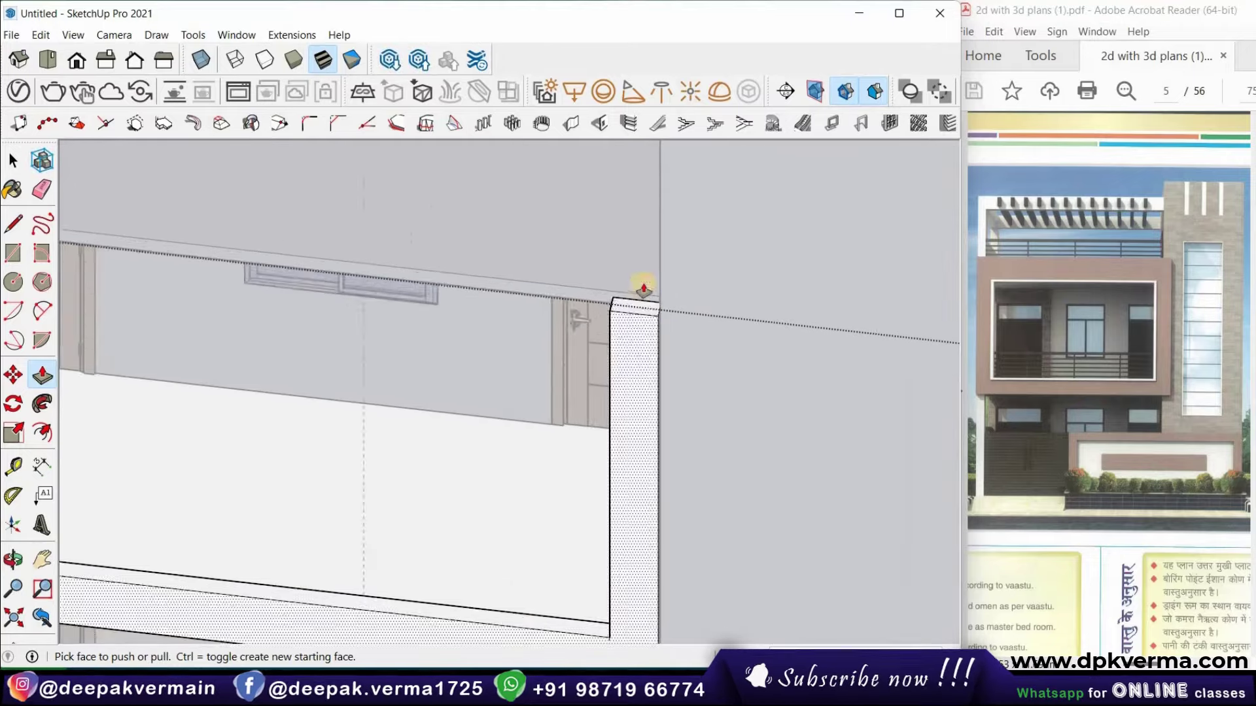
pyautogui.scroll(2, 641, 283)
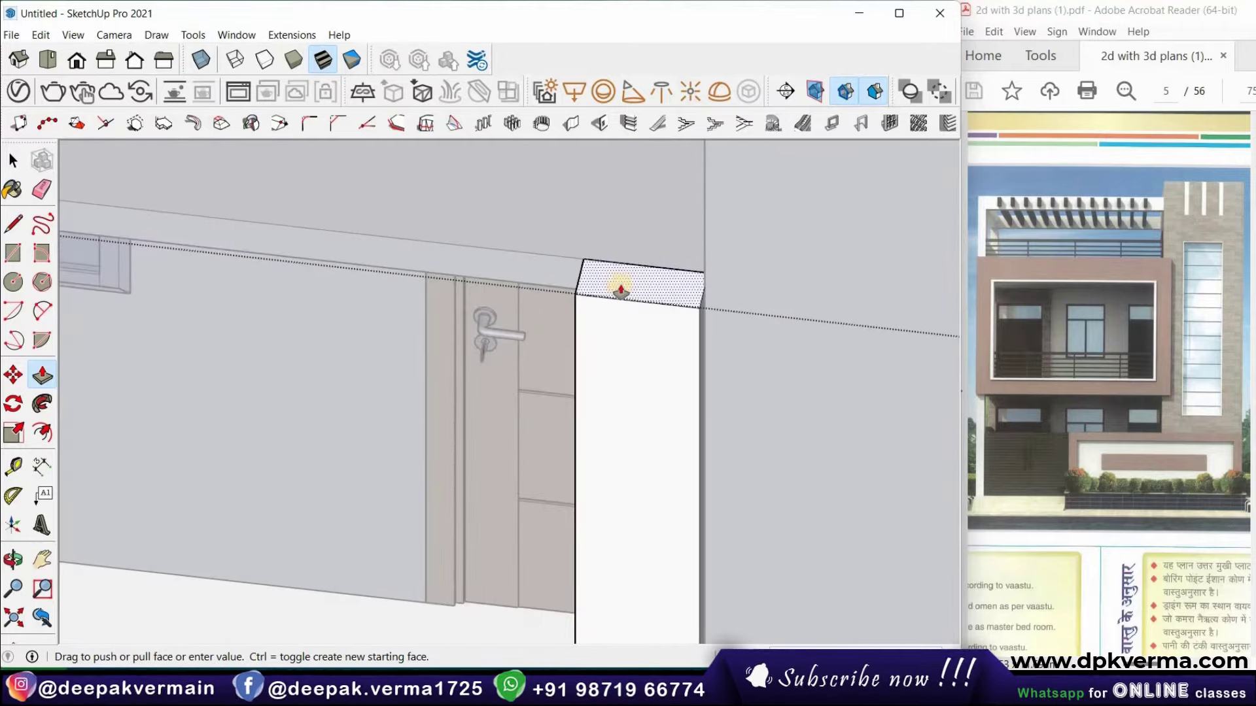
pyautogui.click(611, 280)
# Add a 6 1/2 guide from the ledge corner and draw a line along it across the side face
pyautogui.moveTo(610, 280)
pyautogui.mouseDown(button='middle')
pyautogui.moveTo(399, 316)
pyautogui.moveTo(1034, 259)
pyautogui.mouseUp(button='middle')
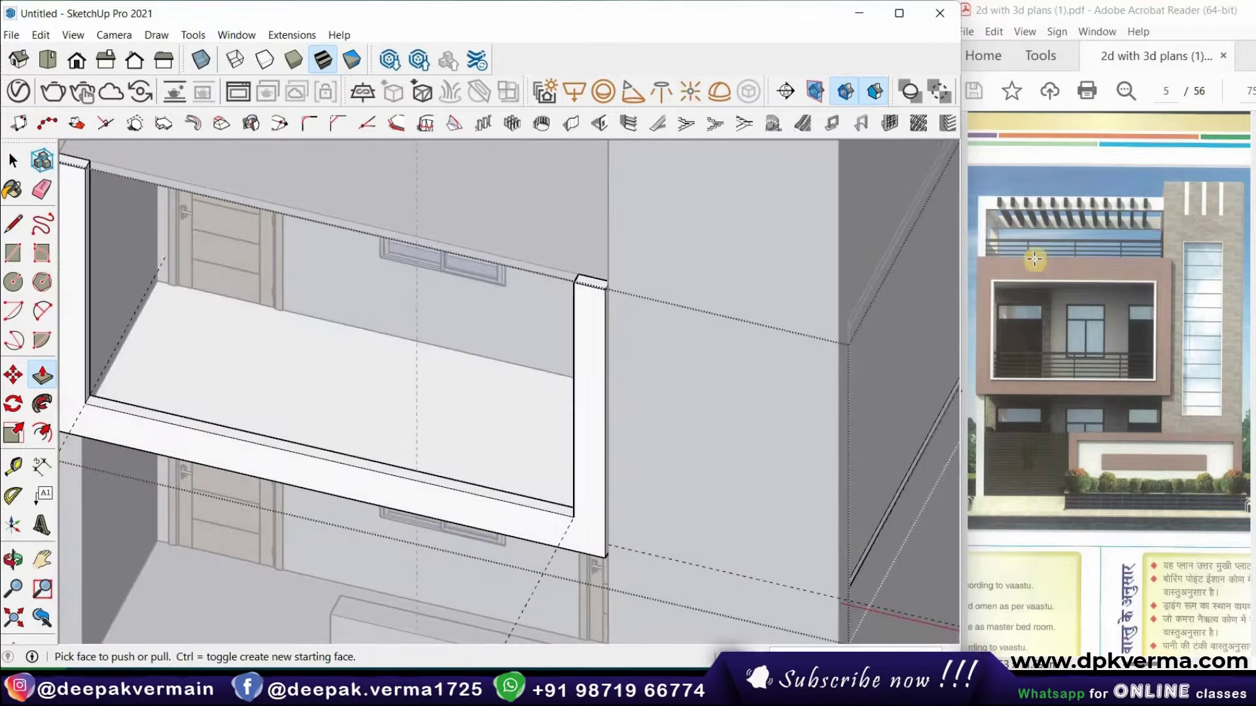
pyautogui.scroll(-1, 252, 219)
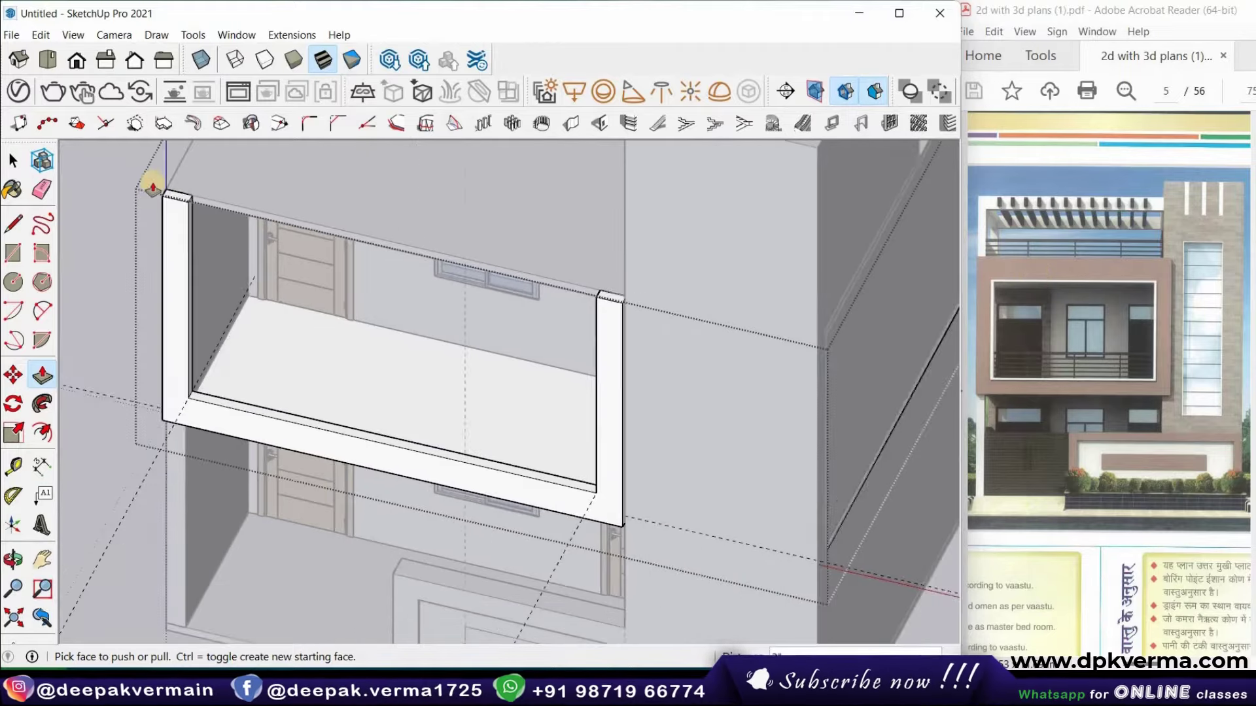
pyautogui.scroll(2, 150, 183)
pyautogui.scroll(2, 162, 227)
pyautogui.scroll(1, 161, 227)
pyautogui.scroll(-2, 149, 239)
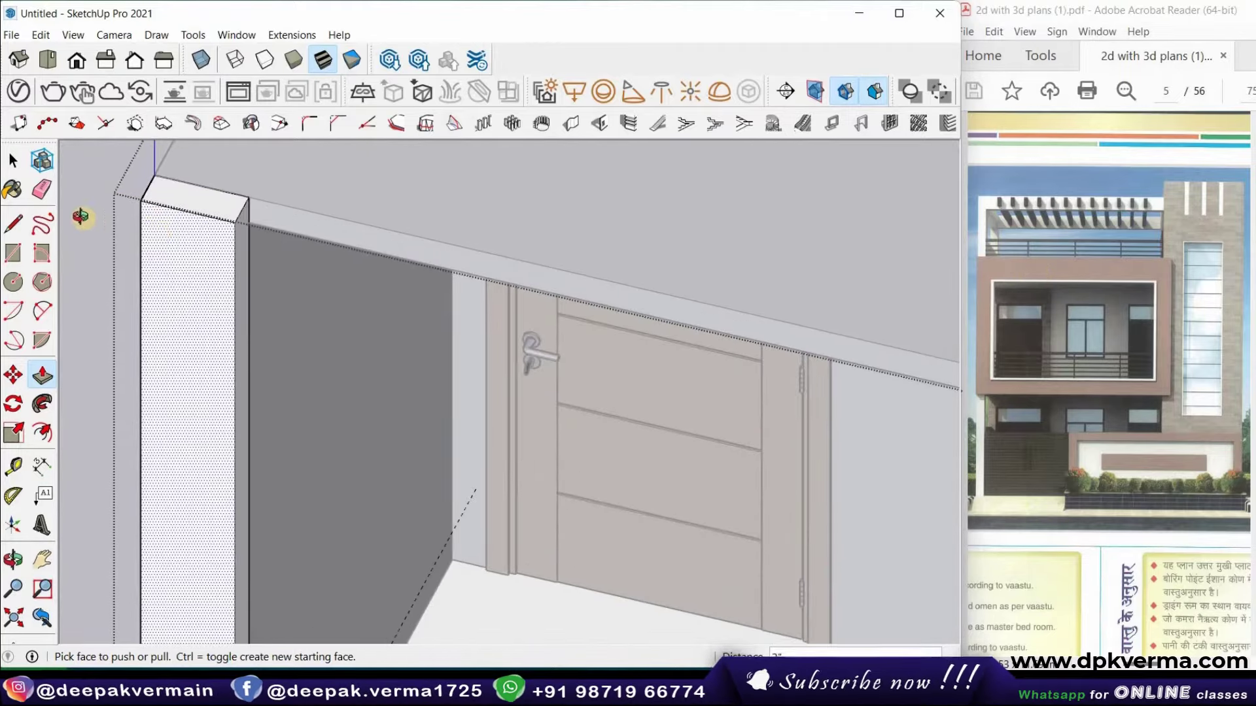
pyautogui.moveTo(78, 219); pyautogui.dragTo(39, 248, button='middle')
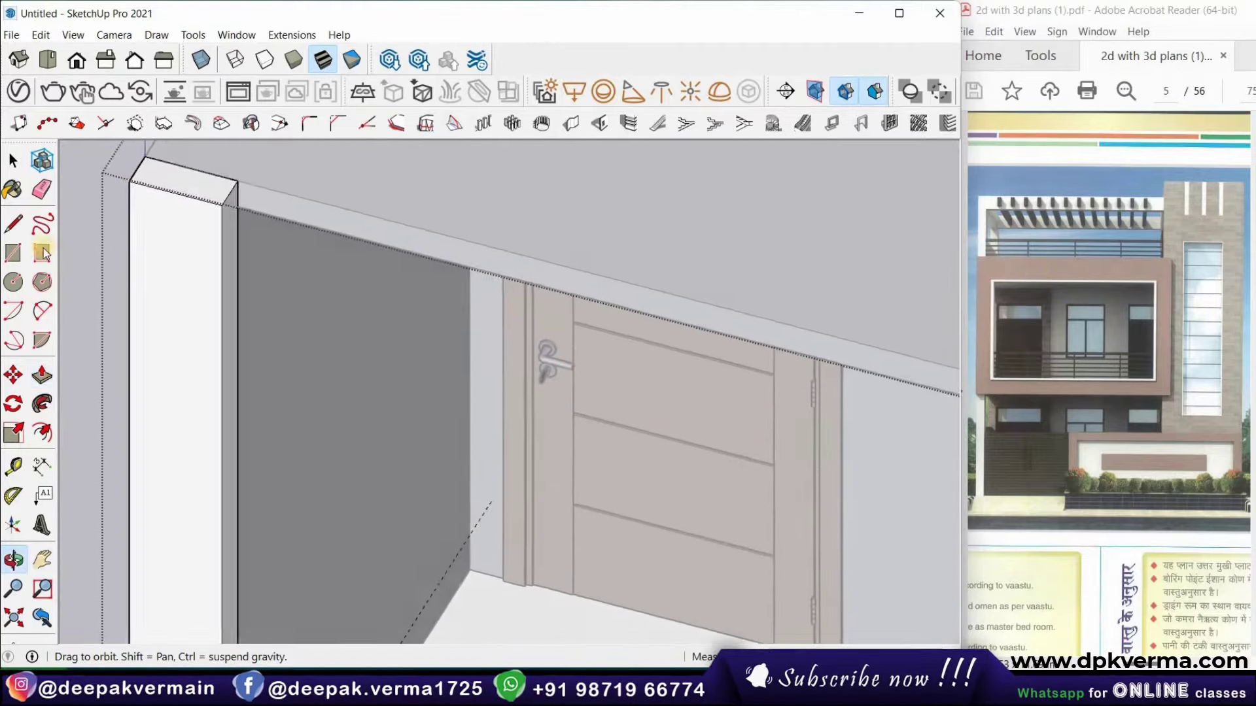
pyautogui.click(14, 467)
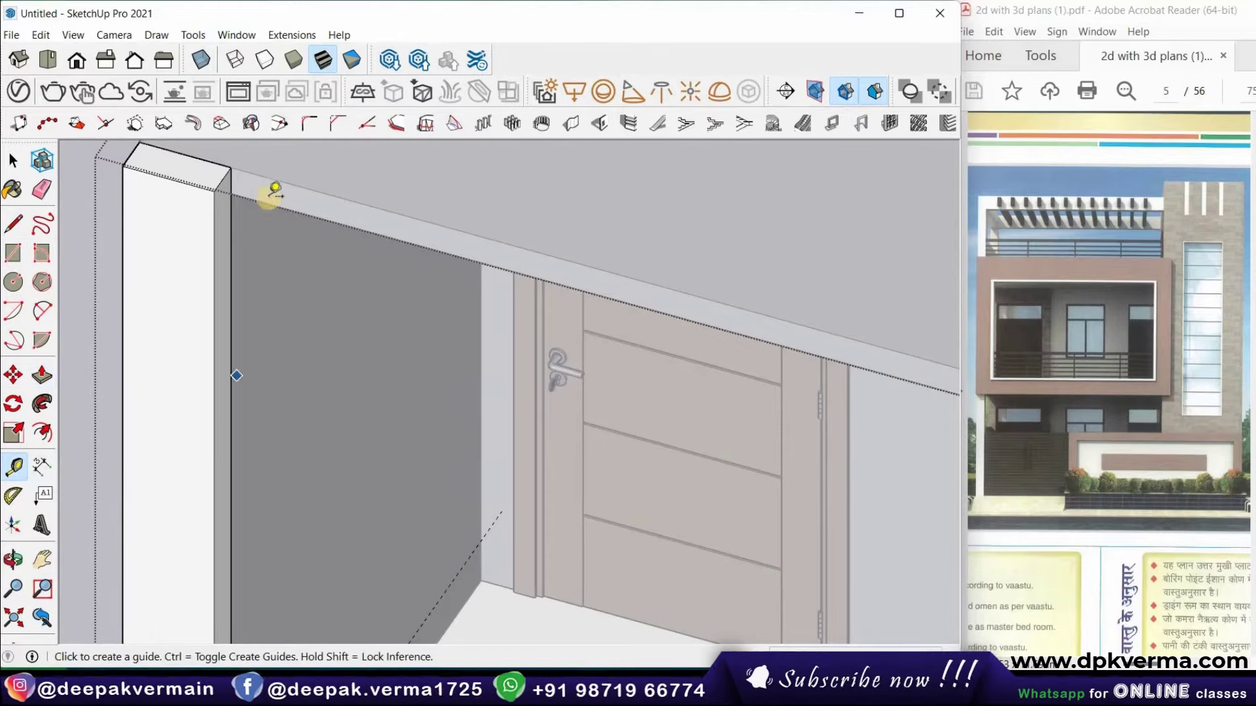
pyautogui.scroll(1, 230, 172)
pyautogui.click(222, 177)
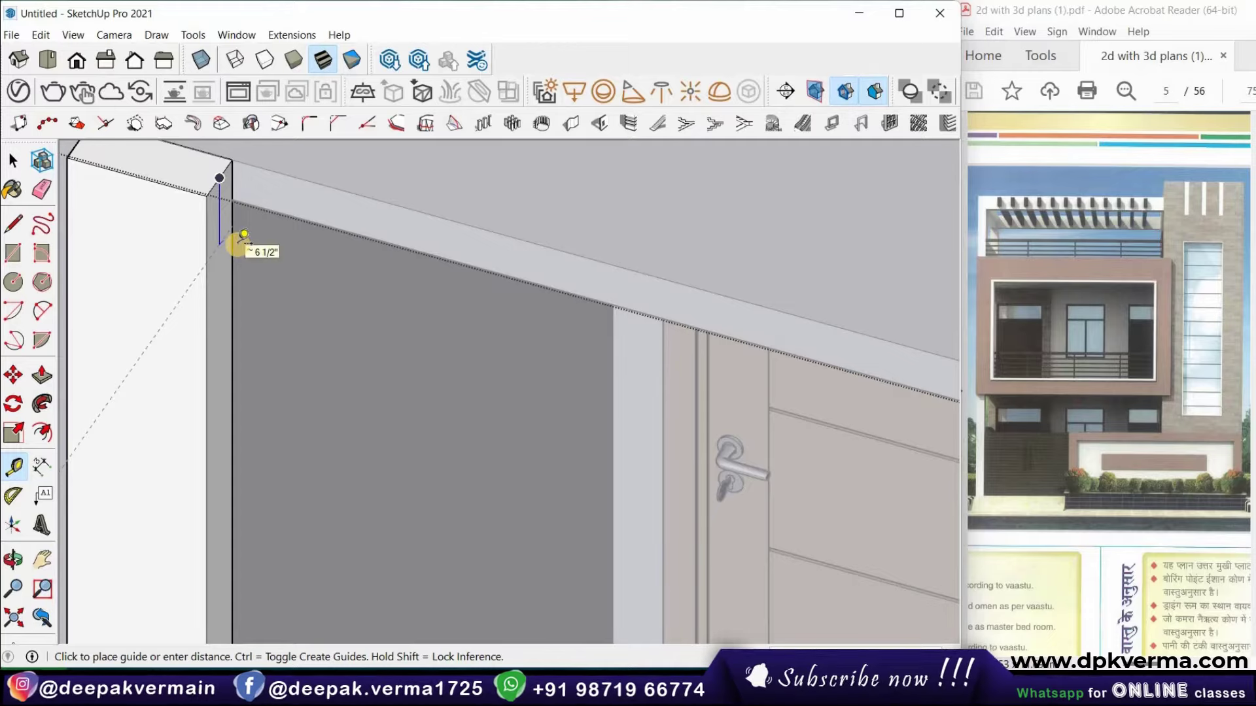
pyautogui.click(244, 234)
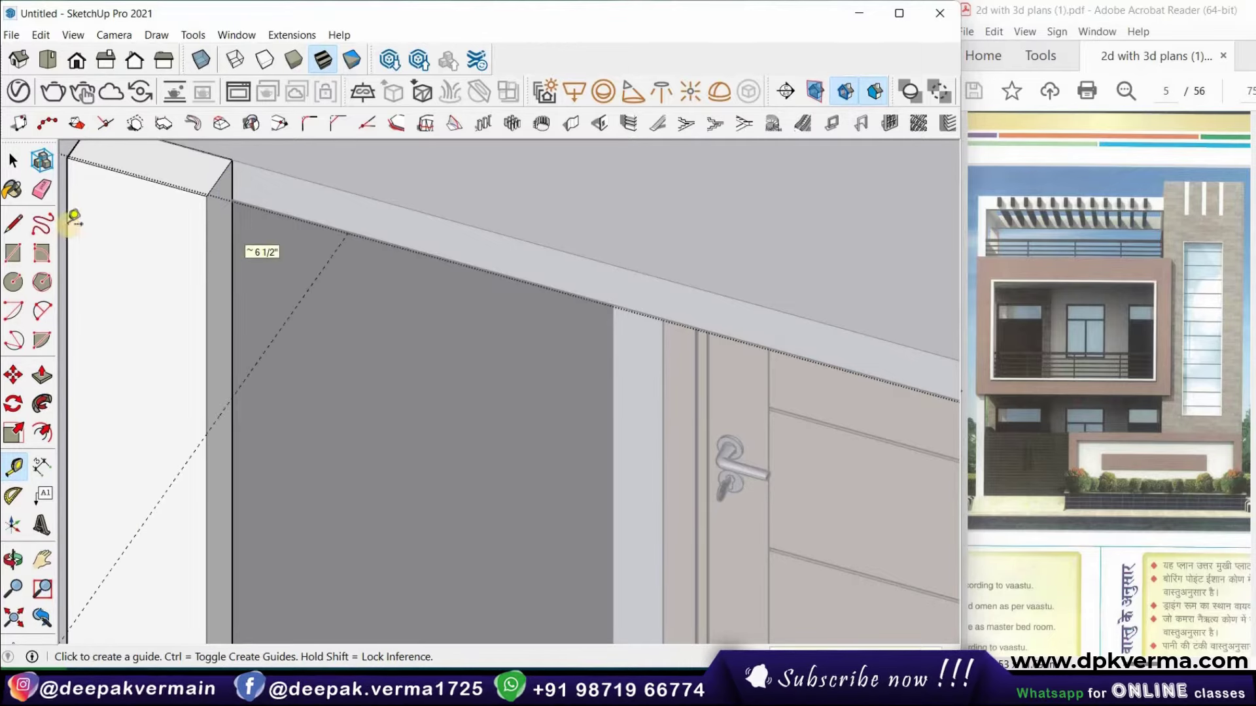
pyautogui.press('l')
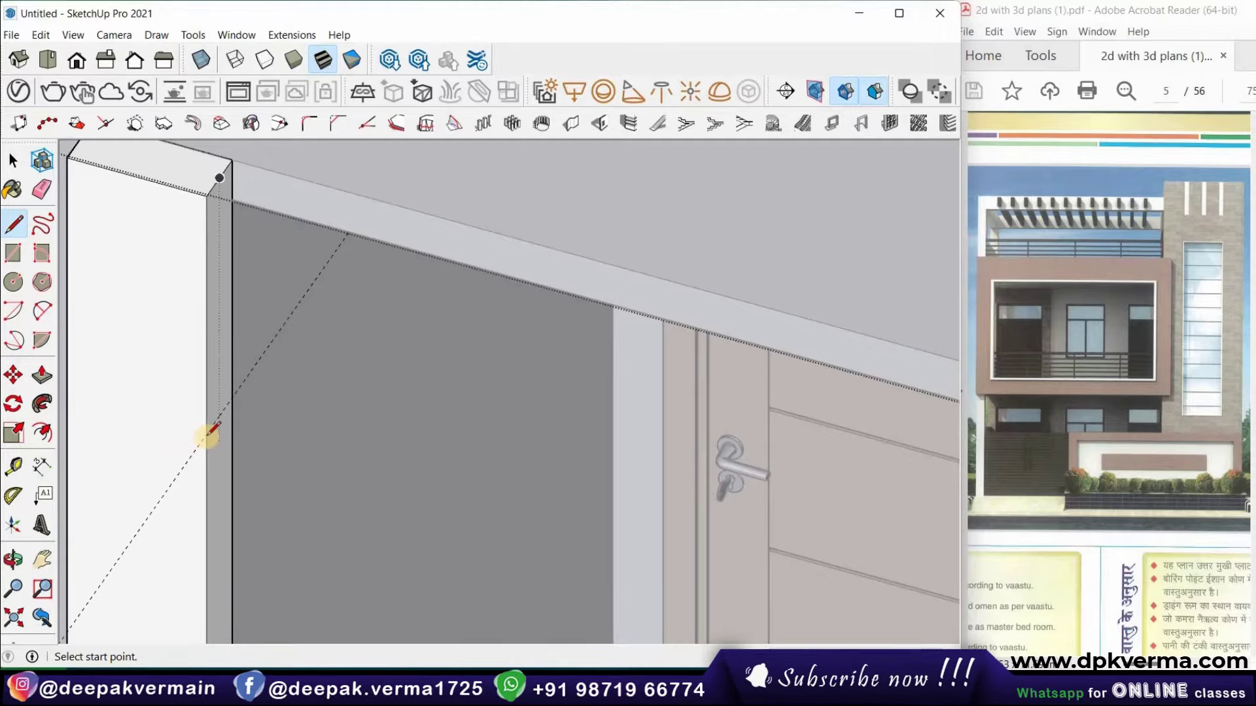
pyautogui.click(231, 400)
pyautogui.click(207, 435)
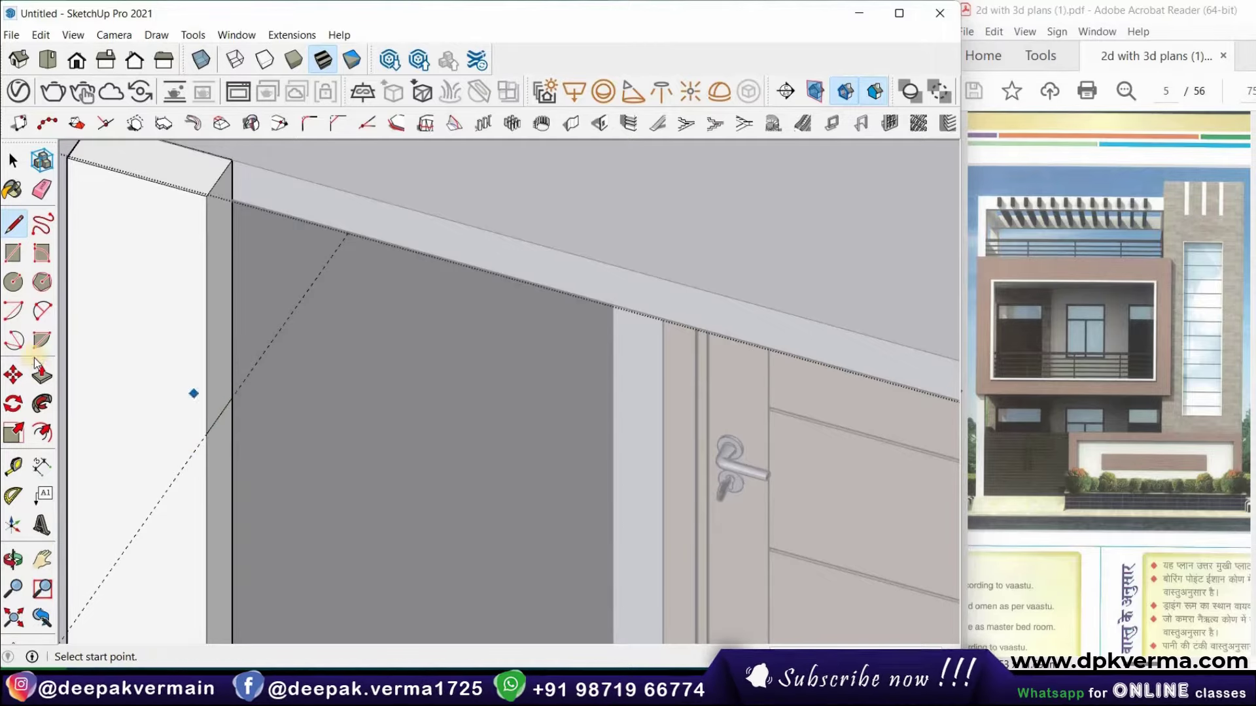
# Push/Pull the narrow side face out along the ledge to form a thin raised lip
pyautogui.click(41, 374)
pyautogui.click(227, 345)
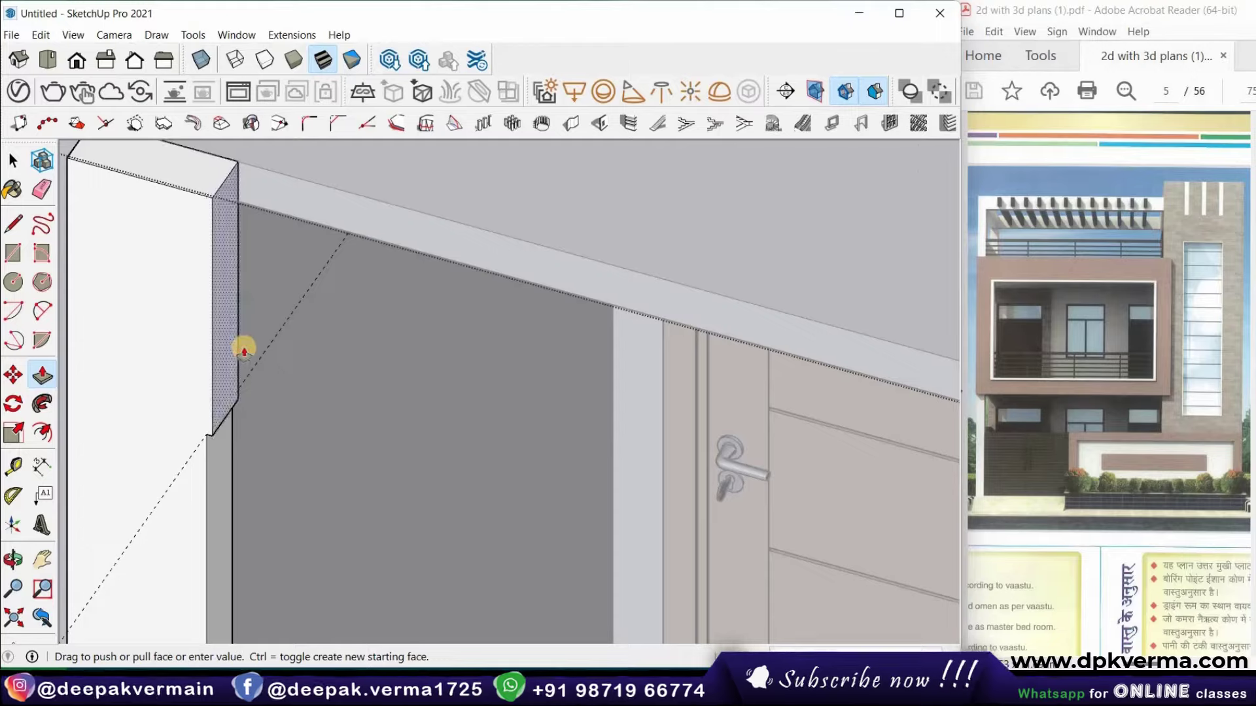
pyautogui.scroll(-3, 244, 350)
pyautogui.scroll(-3, 355, 392)
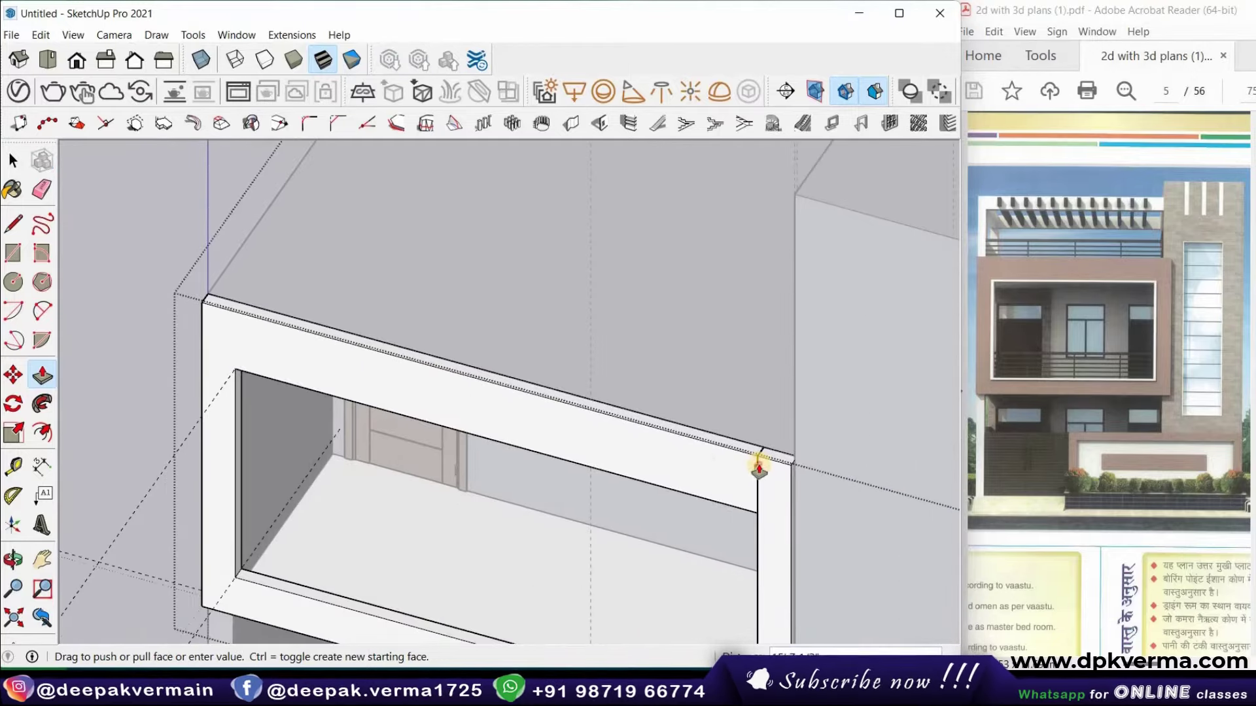
pyautogui.click(752, 439)
pyautogui.scroll(3, 794, 434)
pyautogui.scroll(2, 524, 395)
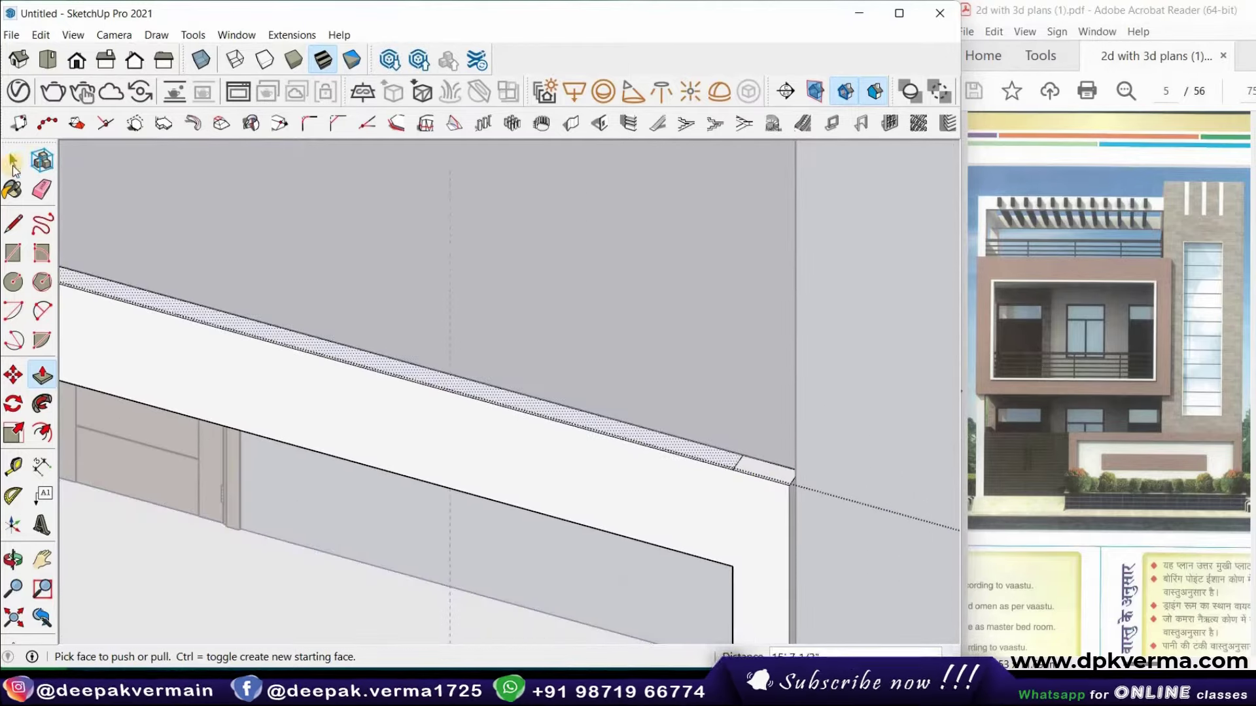
# Erase the short leftover edge on the ledge and view the balcony from the front
pyautogui.click(13, 160)
pyautogui.click(41, 190)
pyautogui.click(747, 469)
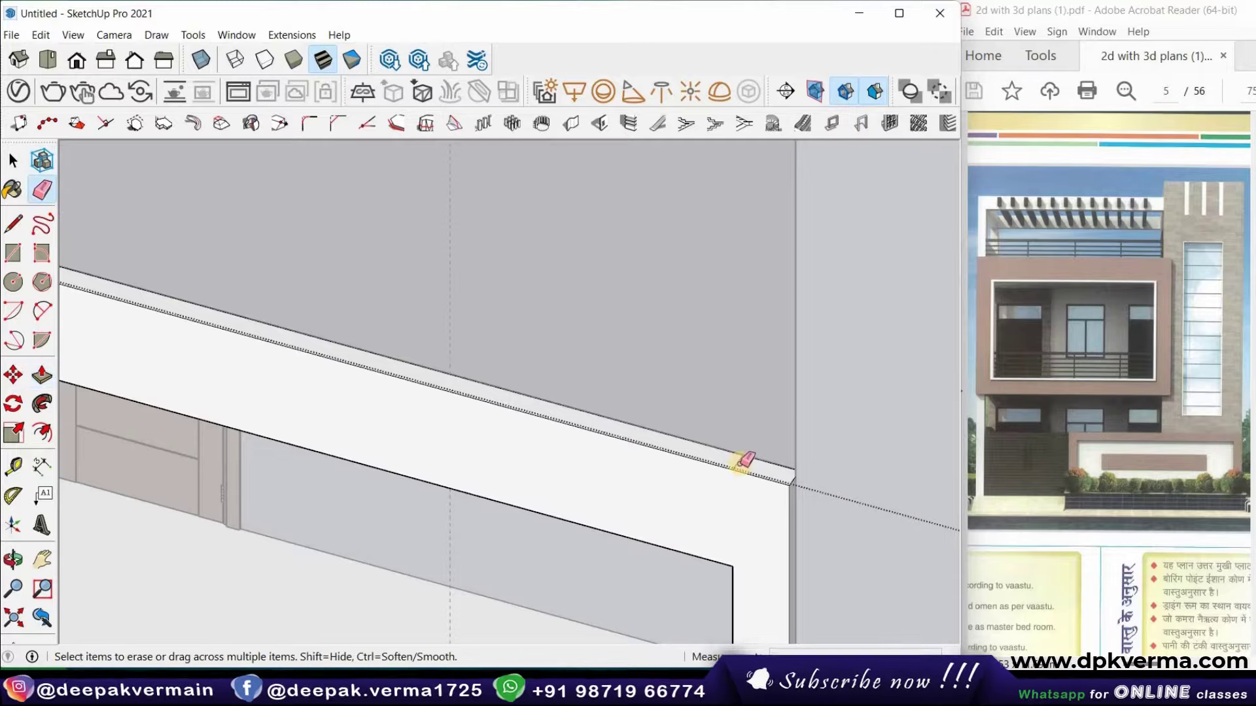
pyautogui.scroll(-5, 687, 445)
pyautogui.moveTo(653, 476)
pyautogui.mouseDown(button='middle')
pyautogui.moveTo(757, 287)
pyautogui.moveTo(793, 281)
pyautogui.moveTo(771, 283)
pyautogui.moveTo(764, 334)
pyautogui.moveTo(659, 331)
pyautogui.moveTo(693, 324)
pyautogui.mouseUp(button='middle')
pyautogui.scroll(3, 686, 337)
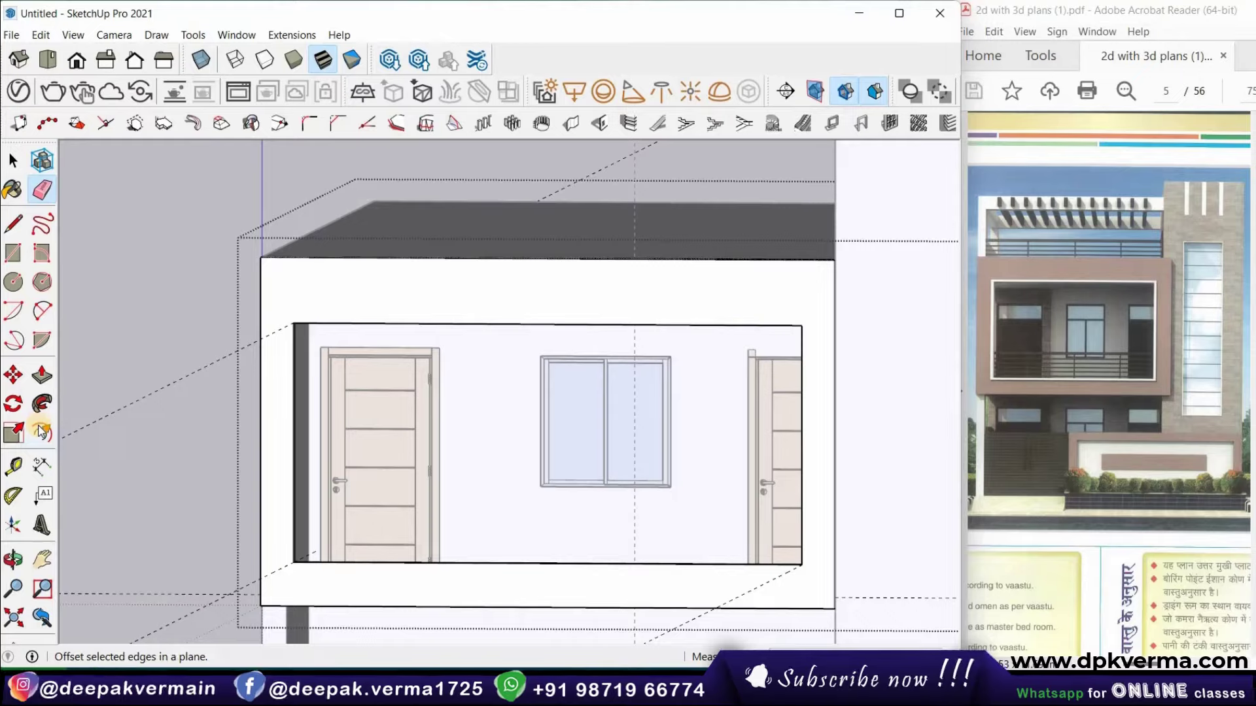
# Apply Offset to the upper wall face's outline twice
pyautogui.press('f')
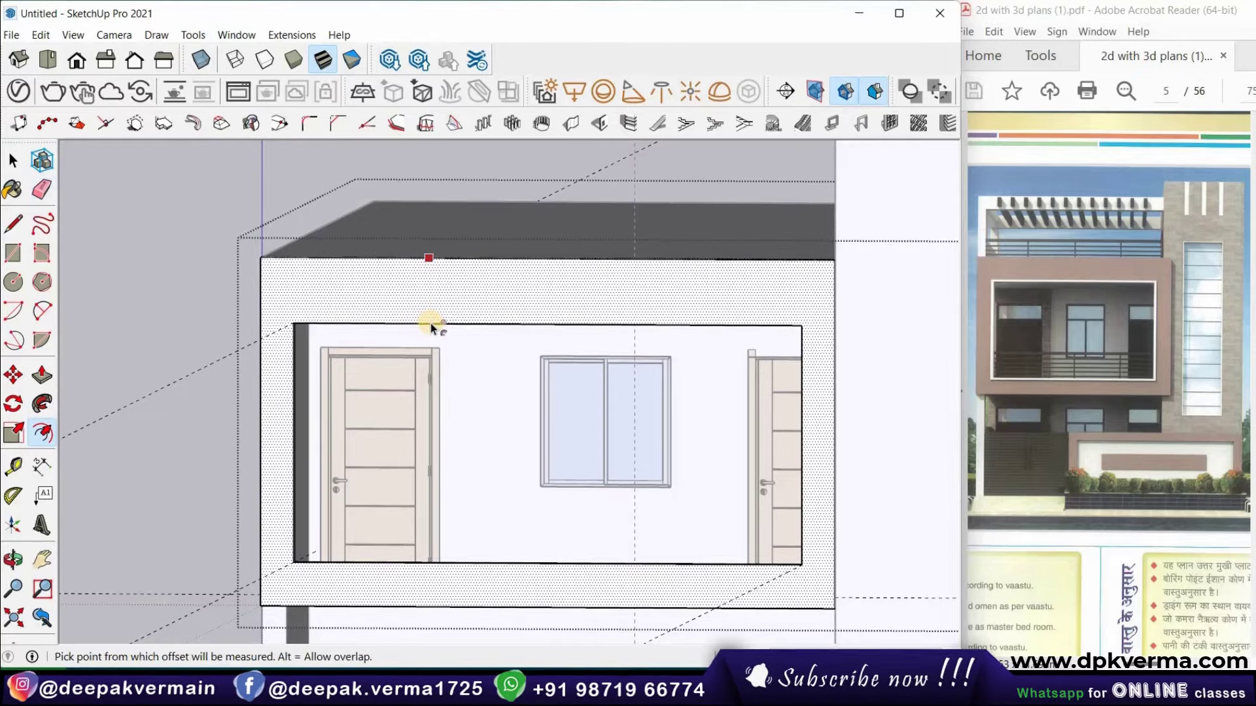
pyautogui.click(430, 315)
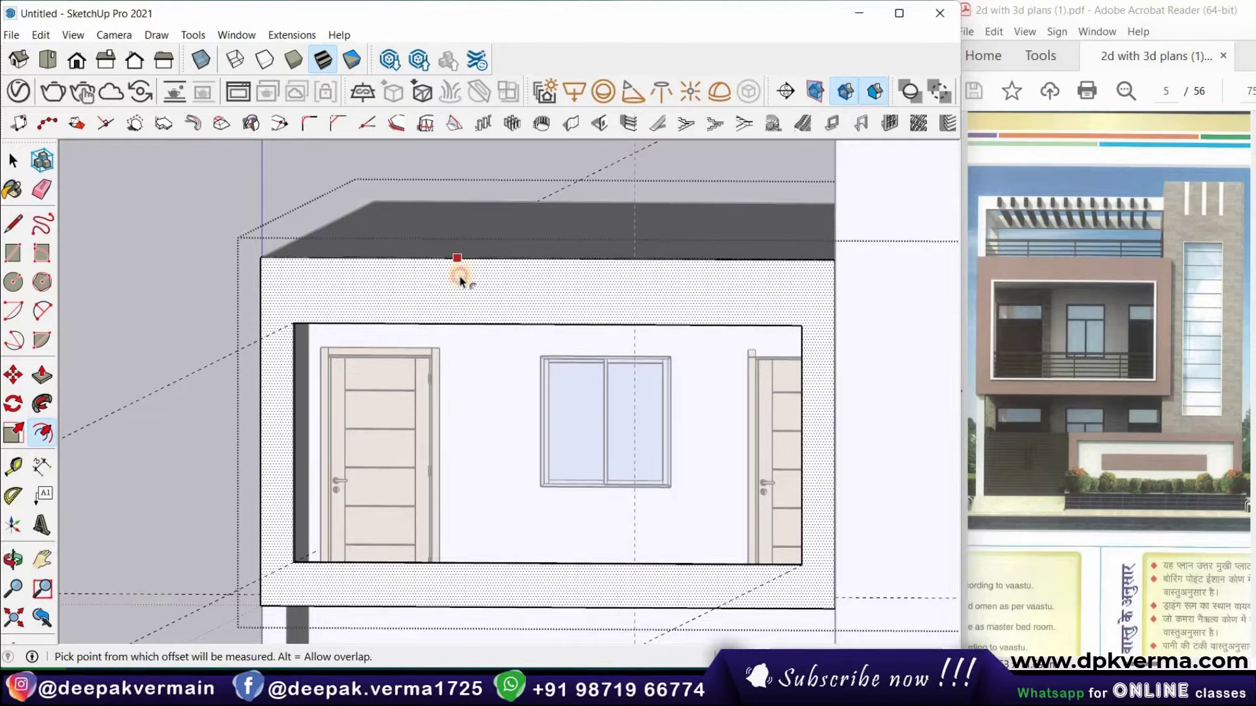
pyautogui.click(428, 324)
pyautogui.scroll(3, 479, 333)
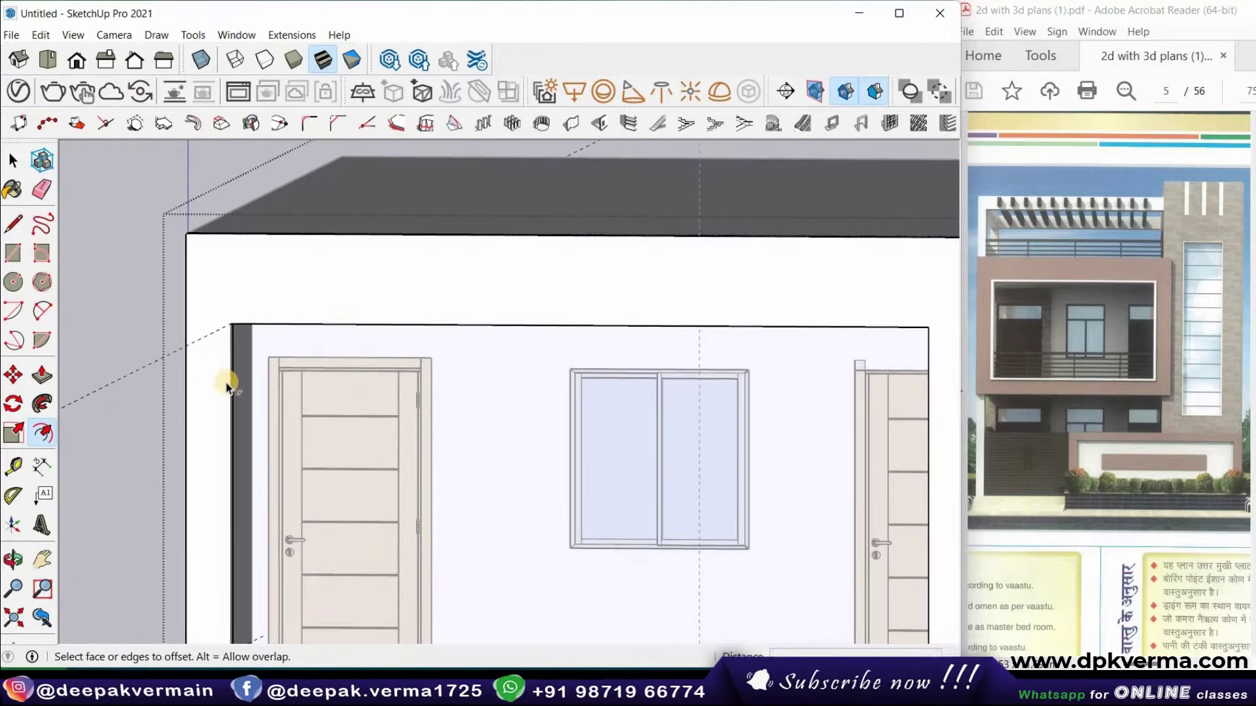
pyautogui.click(226, 386)
pyautogui.click(218, 388)
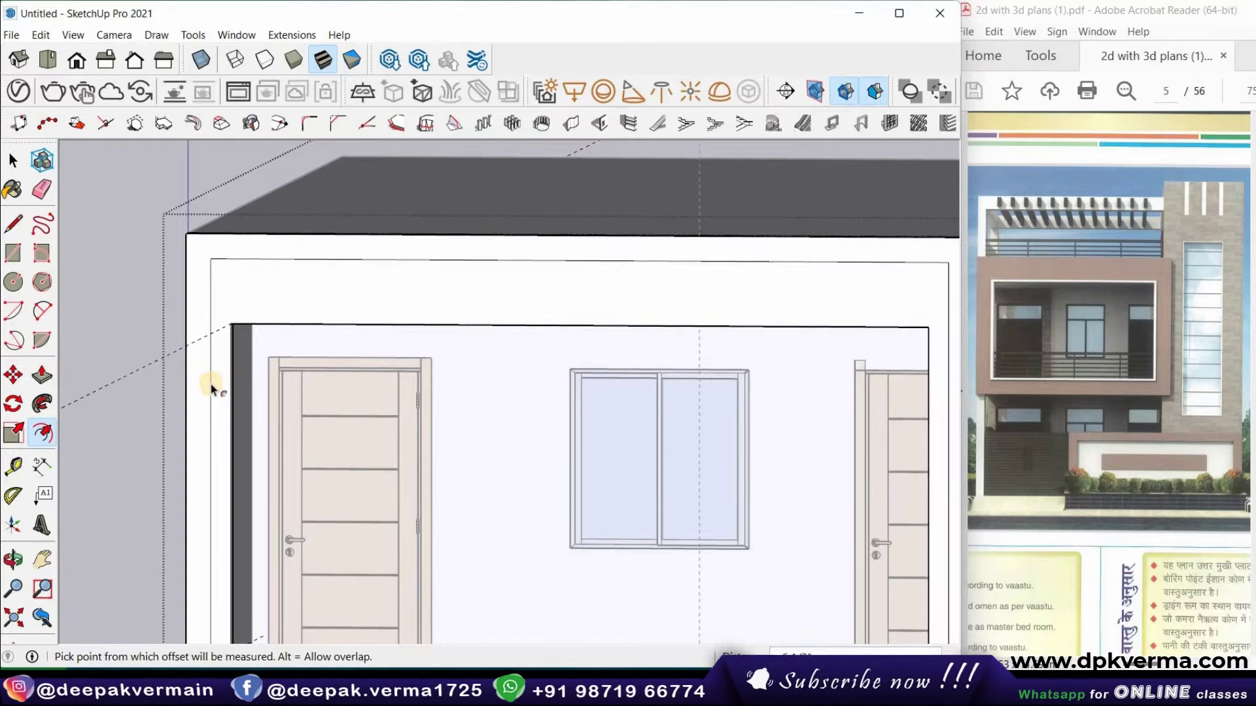
pyautogui.scroll(-2, 206, 376)
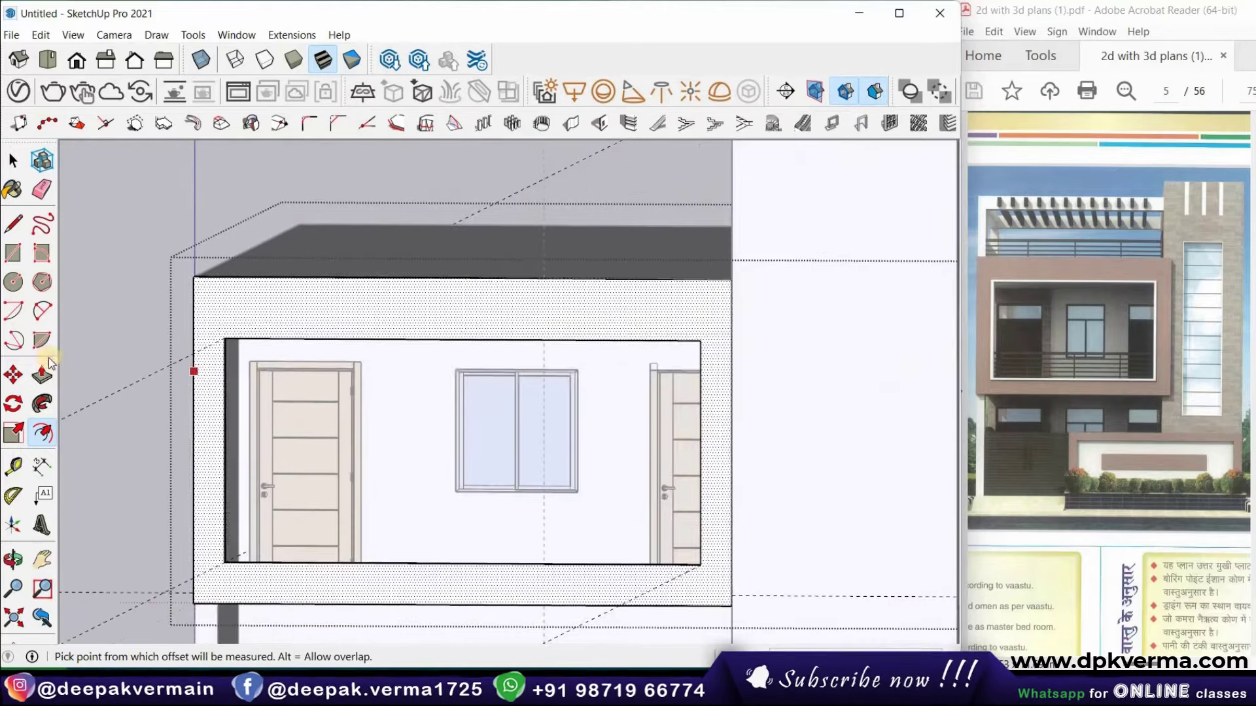
# Select the opening's top, left and bottom edges and offset them outward into a frame
pyautogui.click(14, 161)
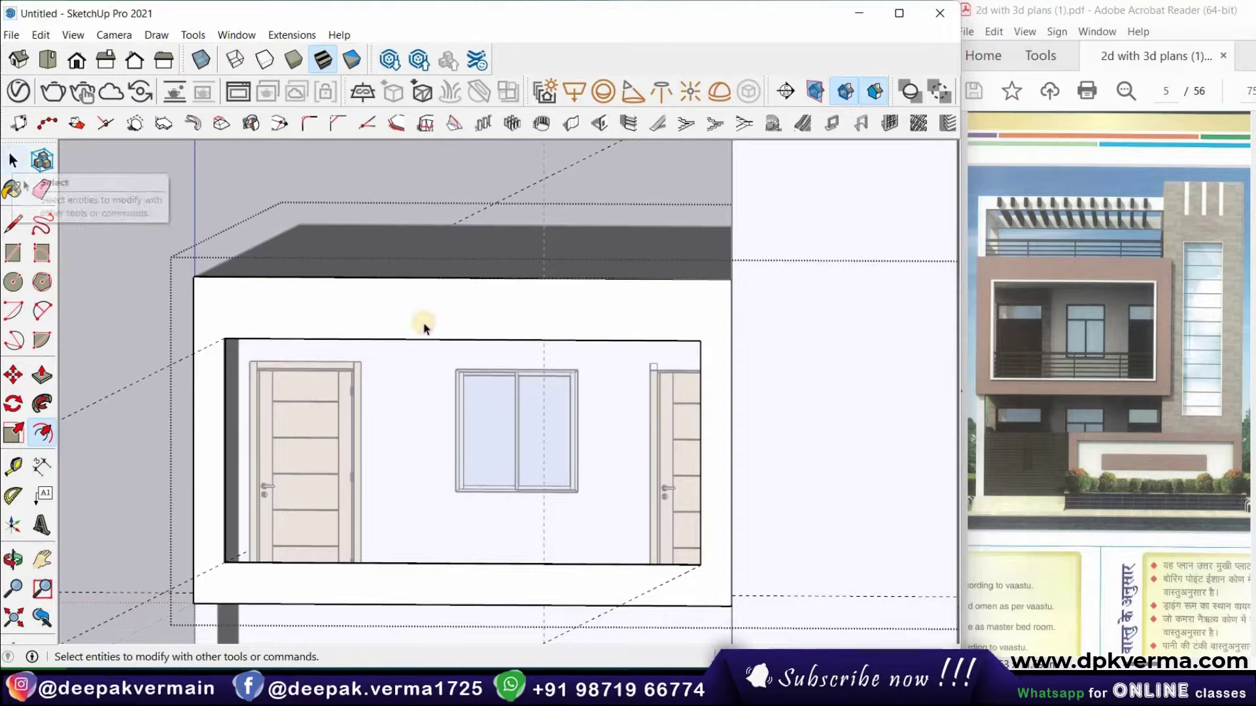
pyautogui.click(456, 341)
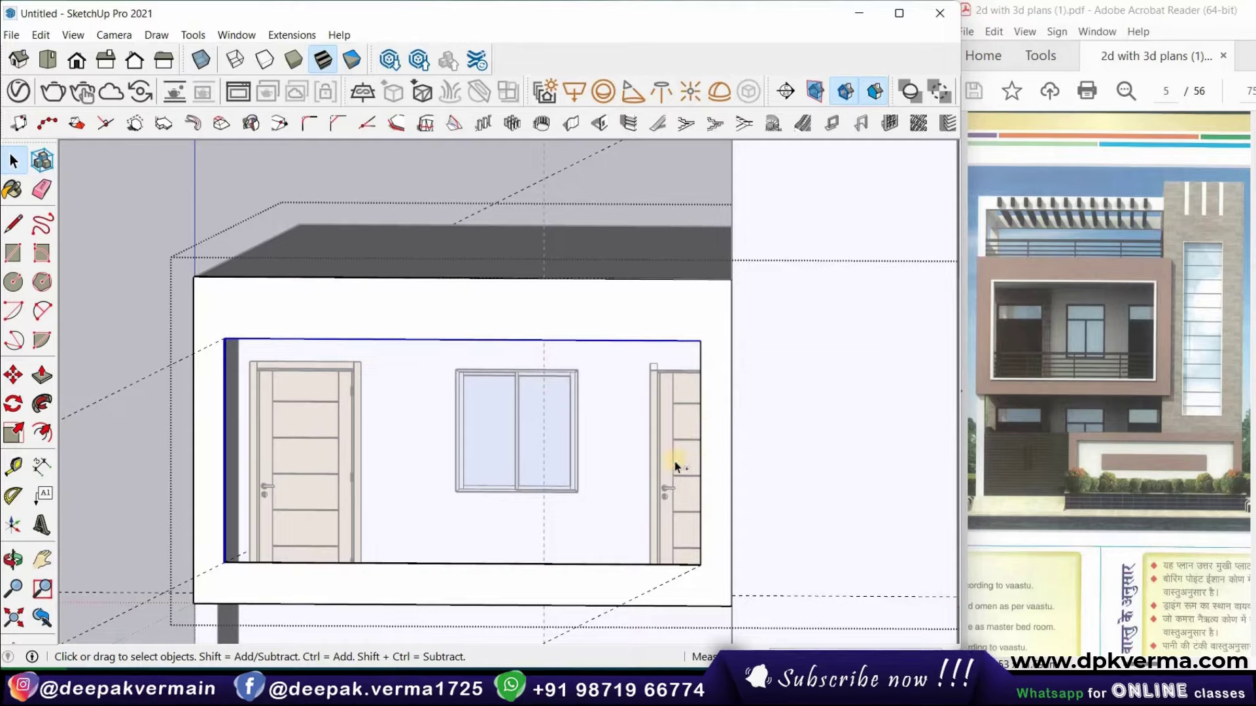
pyautogui.keyDown('ctrl'); pyautogui.click(510, 564); pyautogui.keyUp('ctrl')
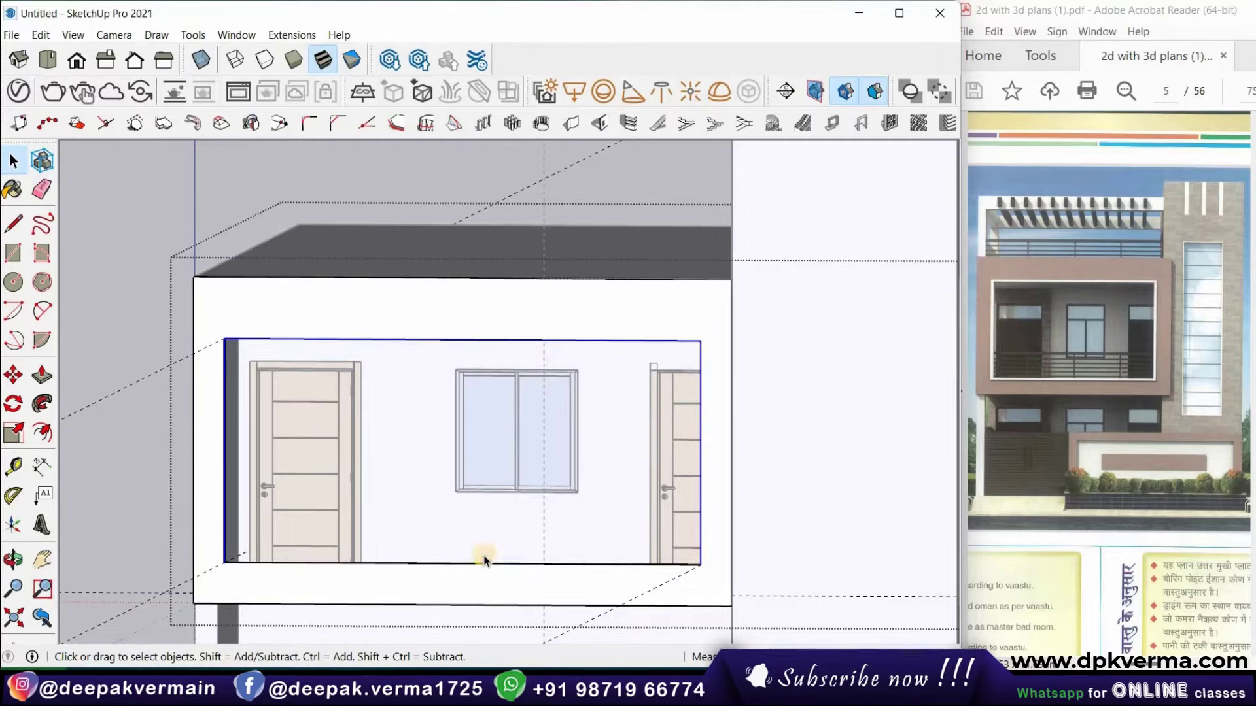
pyautogui.click(40, 432)
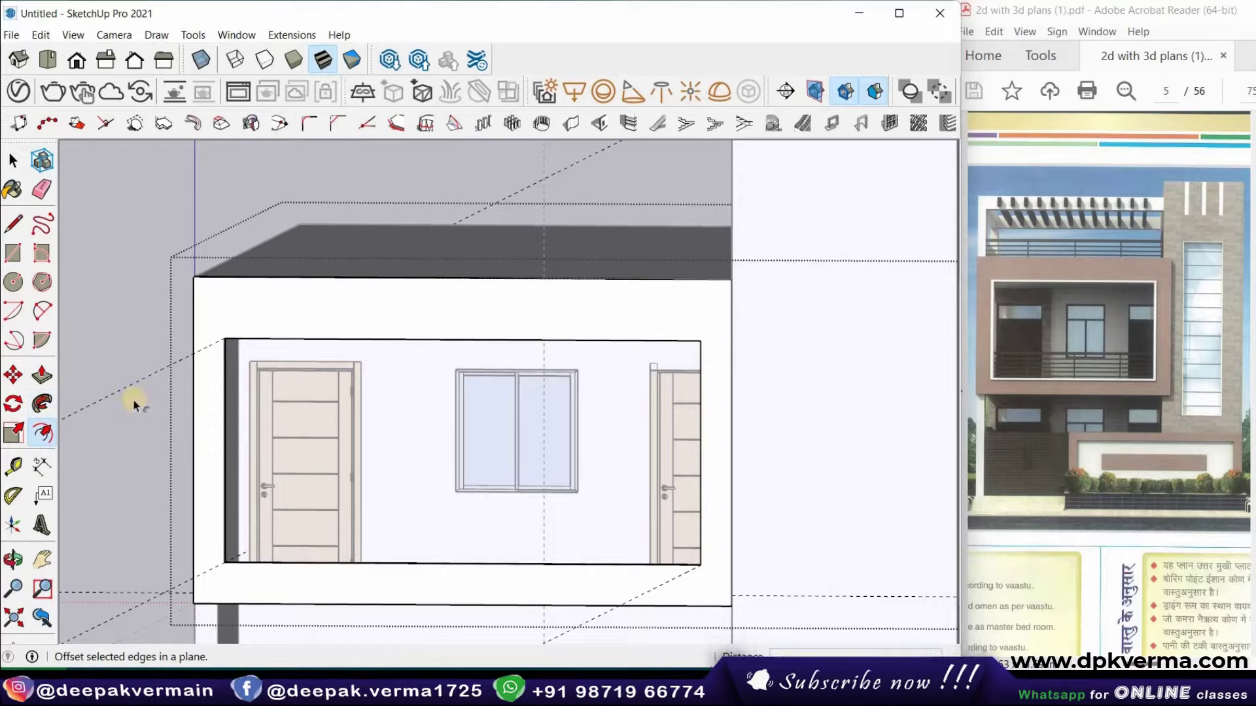
pyautogui.press('space')
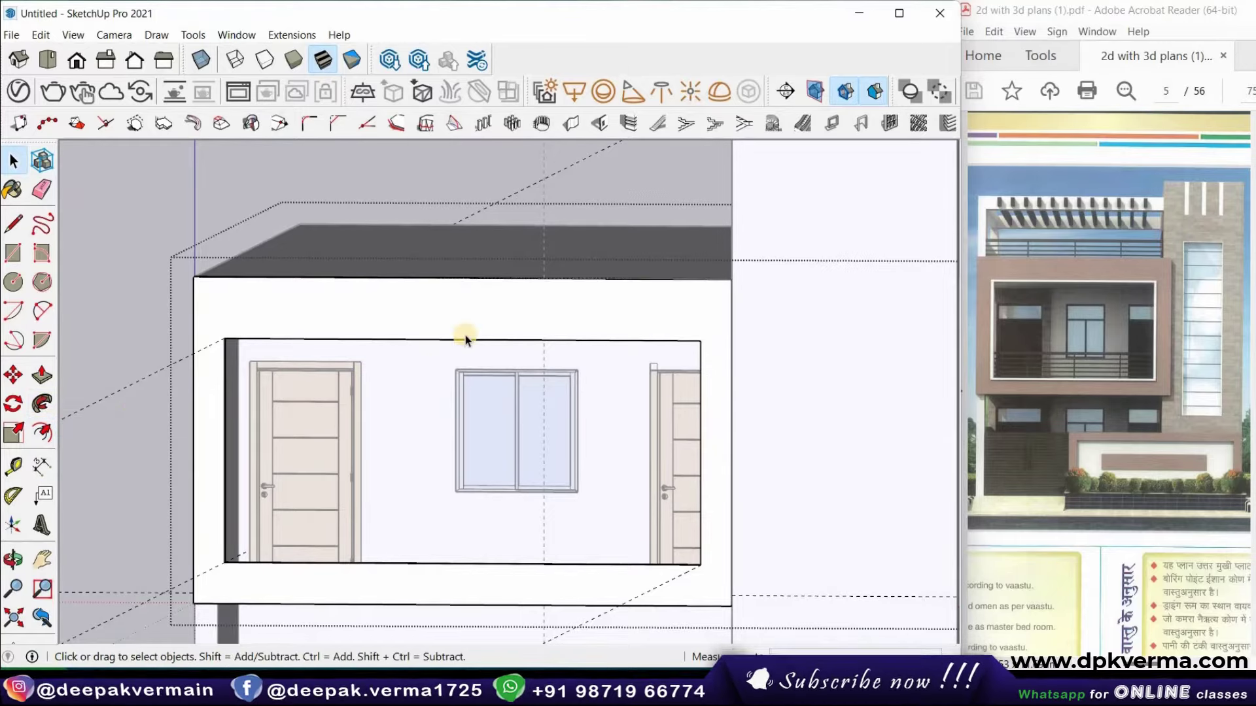
pyautogui.keyDown('shift'); pyautogui.click(225, 400); pyautogui.keyUp('shift')
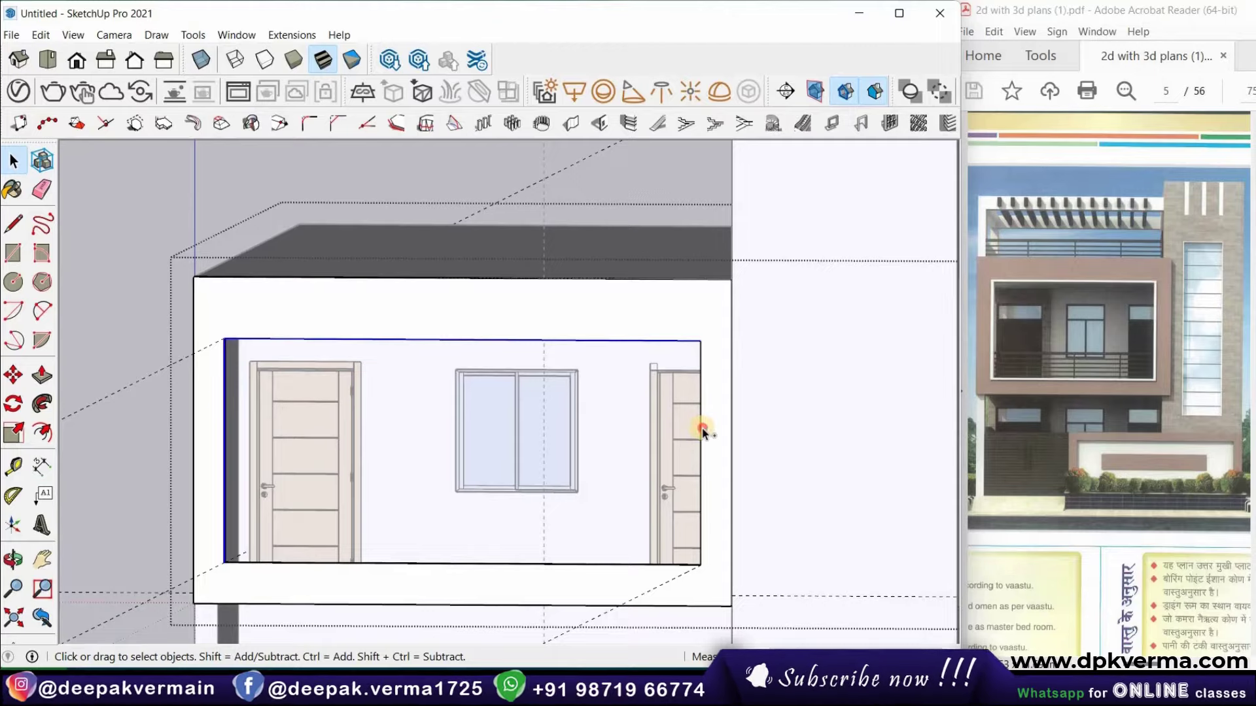
pyautogui.keyDown('shift'); pyautogui.click(522, 564); pyautogui.keyUp('shift')
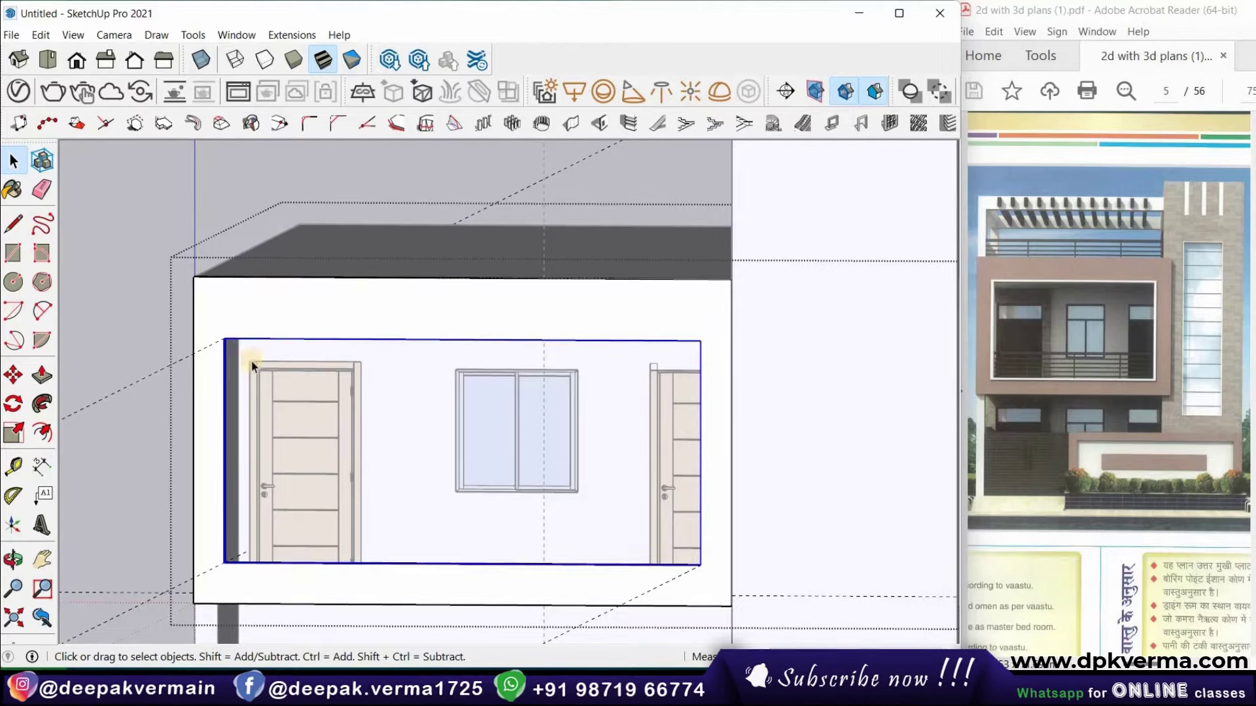
pyautogui.click(39, 433)
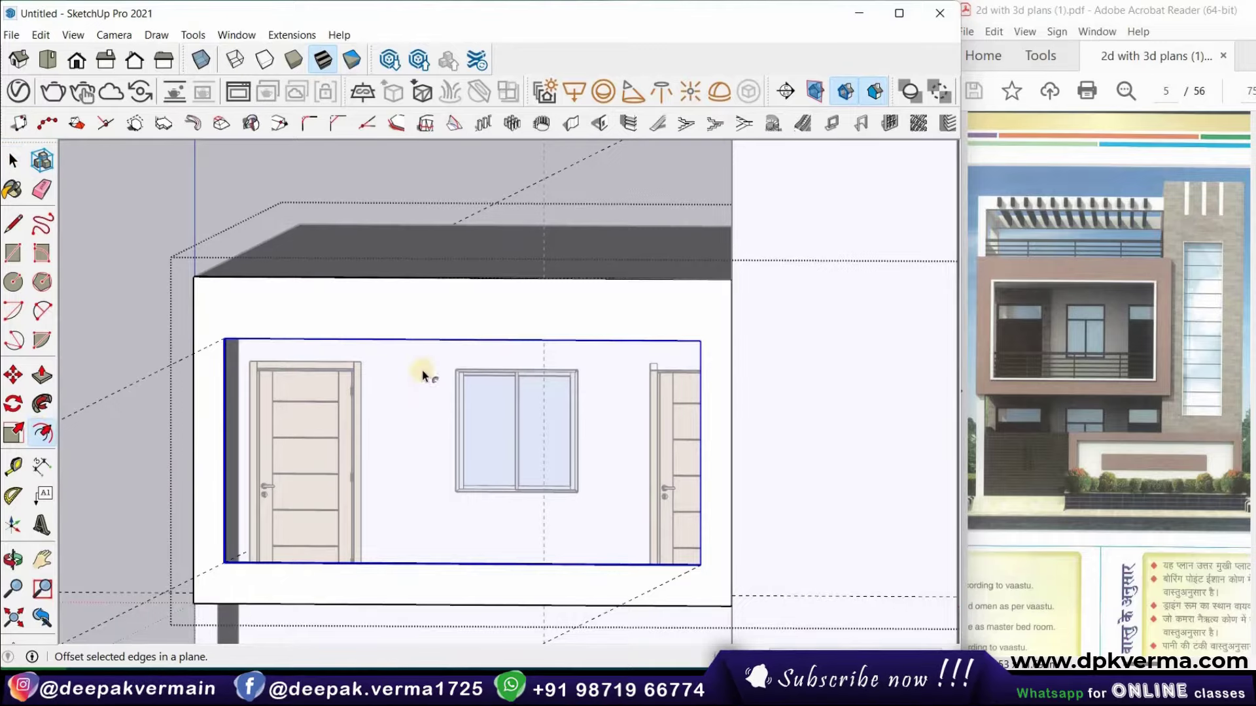
pyautogui.click(448, 346)
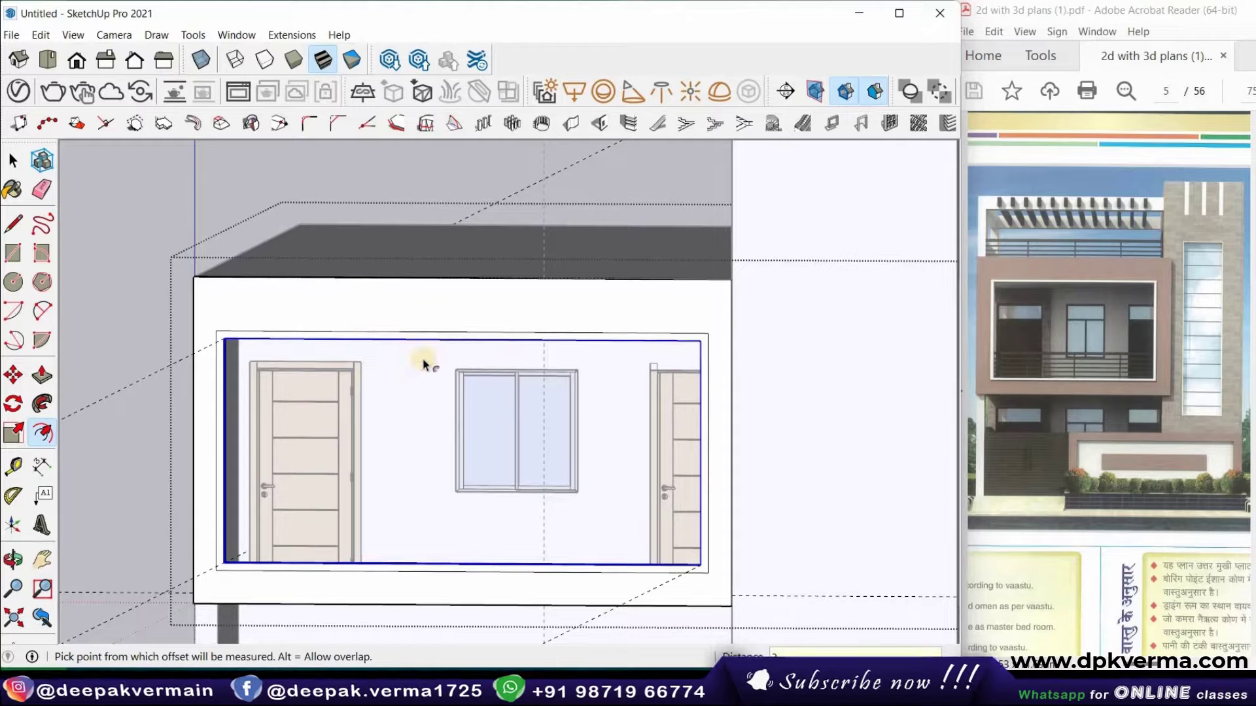
pyautogui.scroll(-3, 421, 359)
pyautogui.moveTo(468, 342)
pyautogui.mouseDown(button='middle')
pyautogui.moveTo(413, 347)
pyautogui.moveTo(420, 364)
pyautogui.moveTo(361, 344)
pyautogui.mouseUp(button='middle')
# Orbit around the building to a square front view
pyautogui.press('f')
pyautogui.scroll(-2, 402, 394)
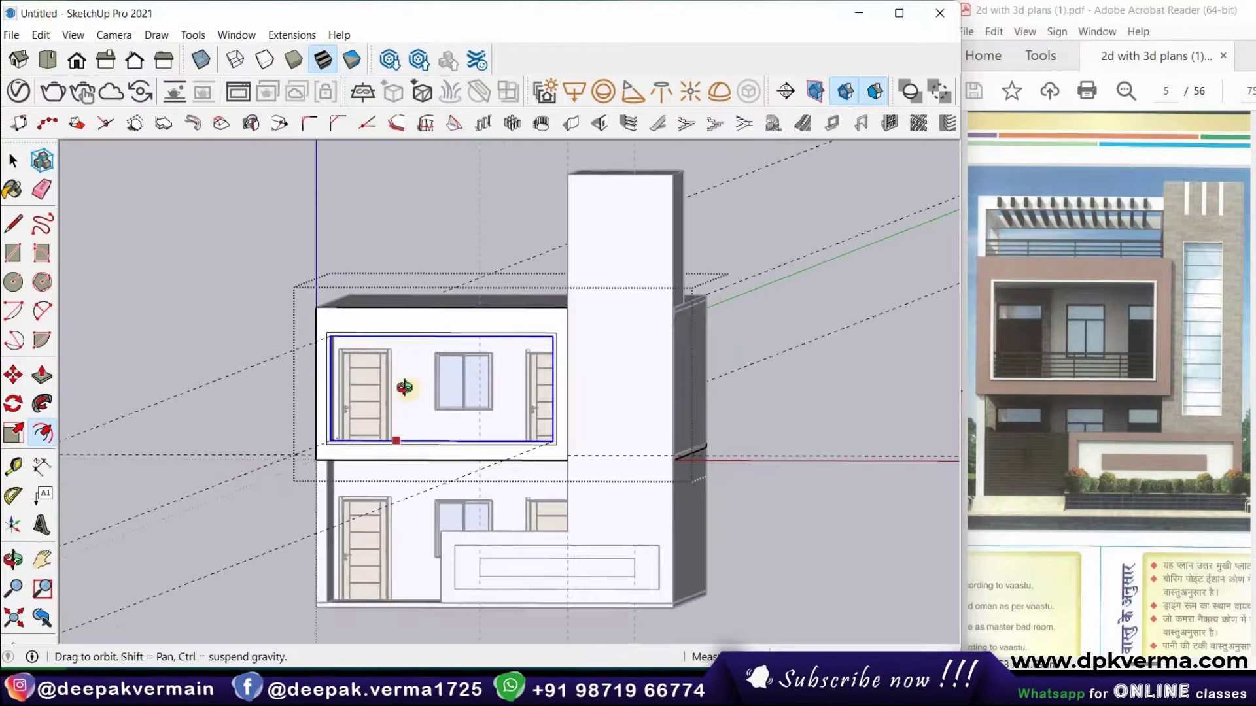
pyautogui.moveTo(406, 386)
pyautogui.mouseDown(button='middle')
pyautogui.moveTo(482, 392)
pyautogui.moveTo(443, 513)
pyautogui.mouseUp(button='middle')
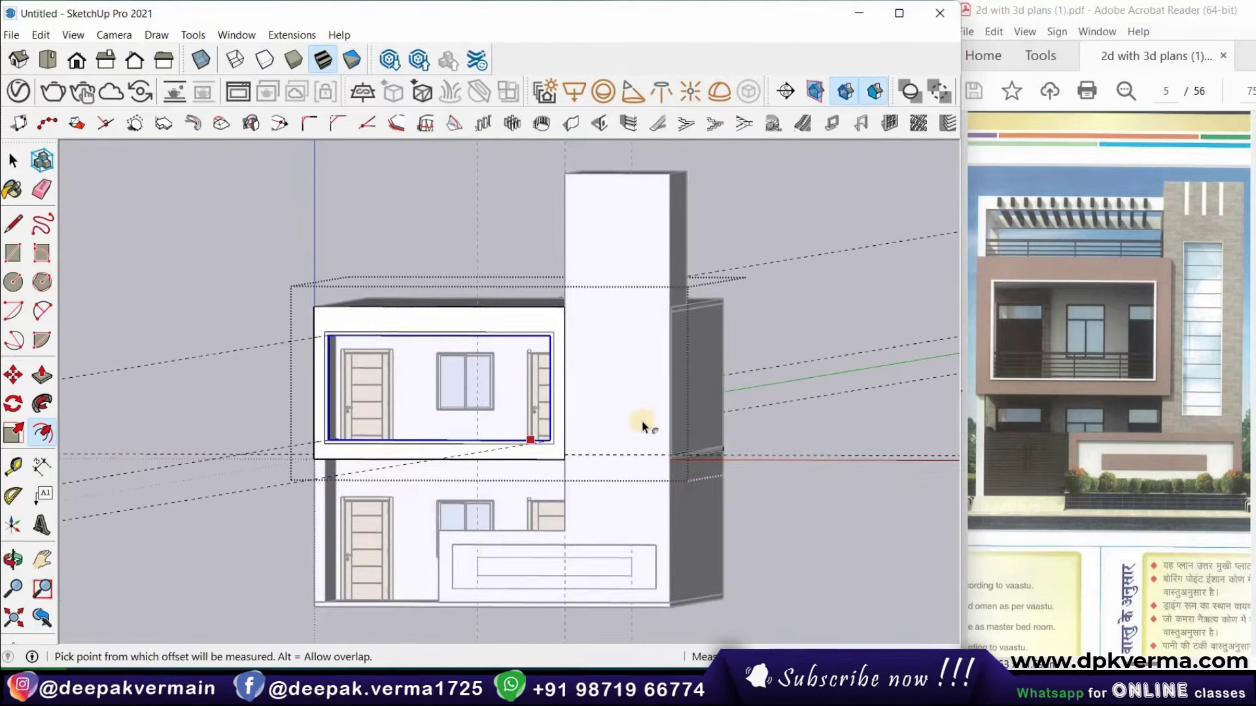
pyautogui.moveTo(680, 401); pyautogui.dragTo(707, 303, button='middle')
pyautogui.scroll(2, 664, 342)
pyautogui.scroll(2, 667, 353)
pyautogui.moveTo(665, 352); pyautogui.dragTo(653, 339, button='middle')
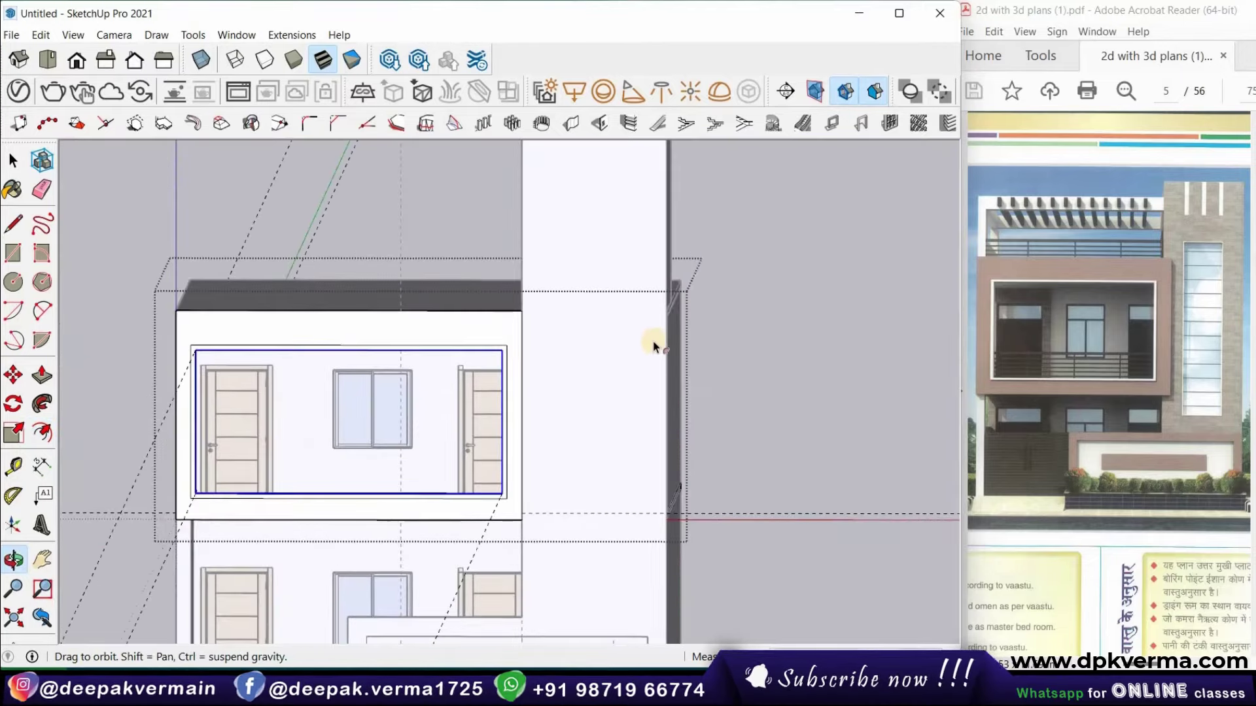
pyautogui.scroll(-2, 462, 314)
pyautogui.scroll(-2, 463, 314)
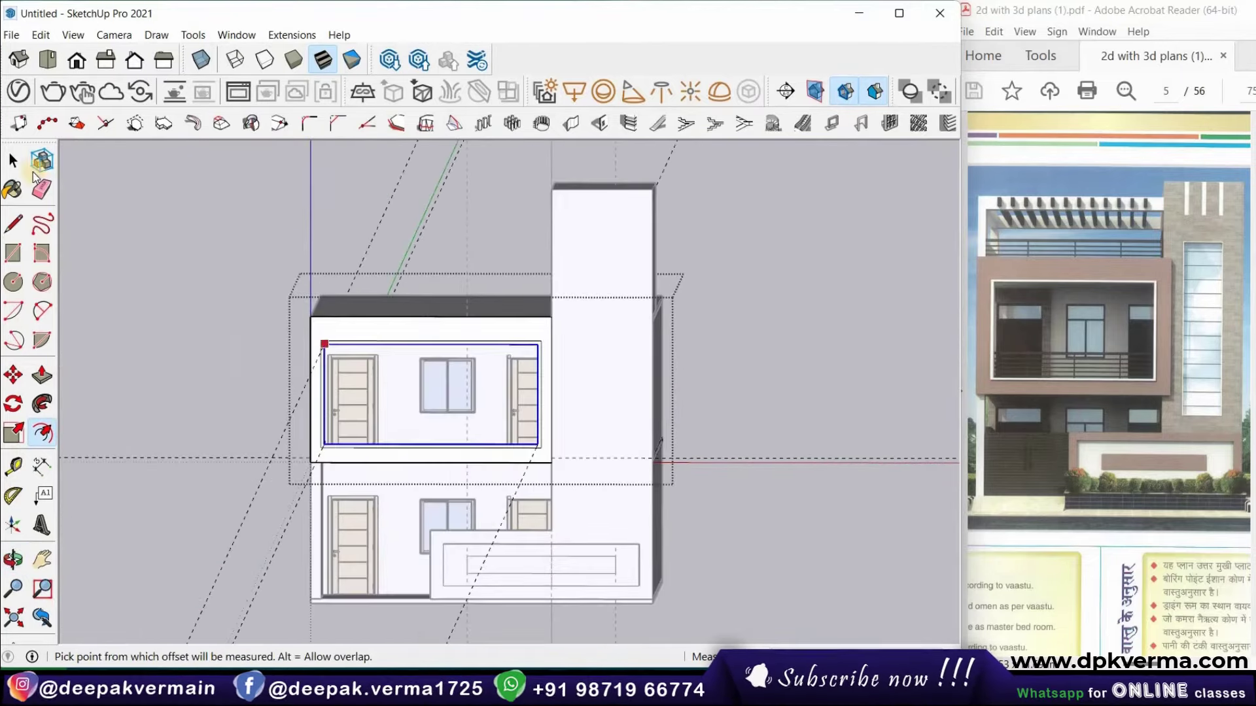
# Clear the selection, delete all guides via Edit > Delete Guides, and open the building group
pyautogui.press('space')
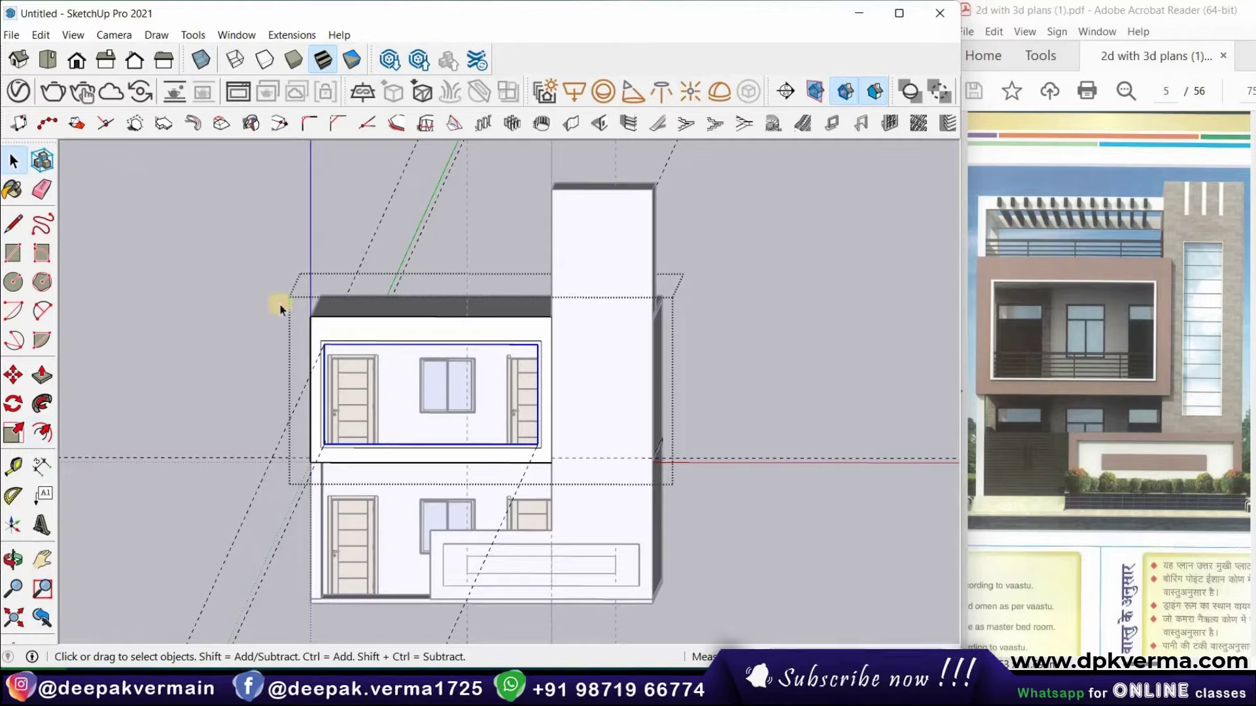
pyautogui.click(280, 309)
pyautogui.moveTo(269, 283)
pyautogui.mouseDown(button='middle')
pyautogui.moveTo(302, 311)
pyautogui.moveTo(233, 214)
pyautogui.mouseUp(button='middle')
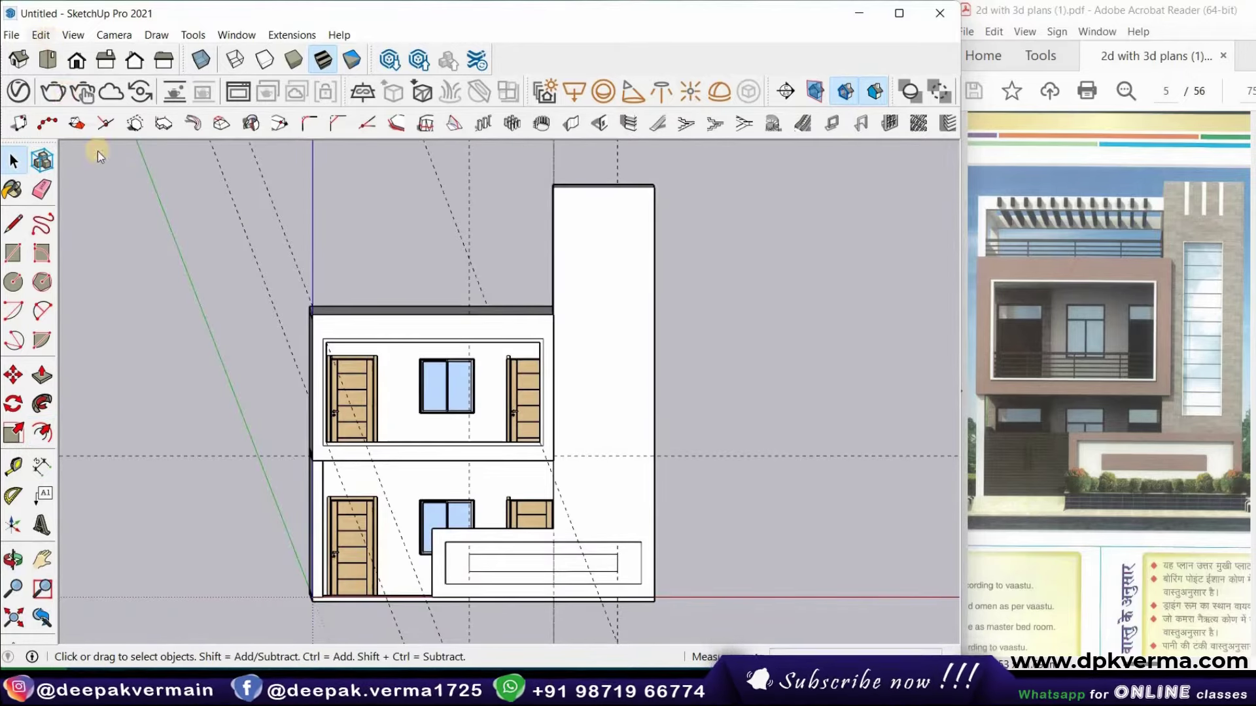
pyautogui.click(41, 35)
pyautogui.click(97, 186)
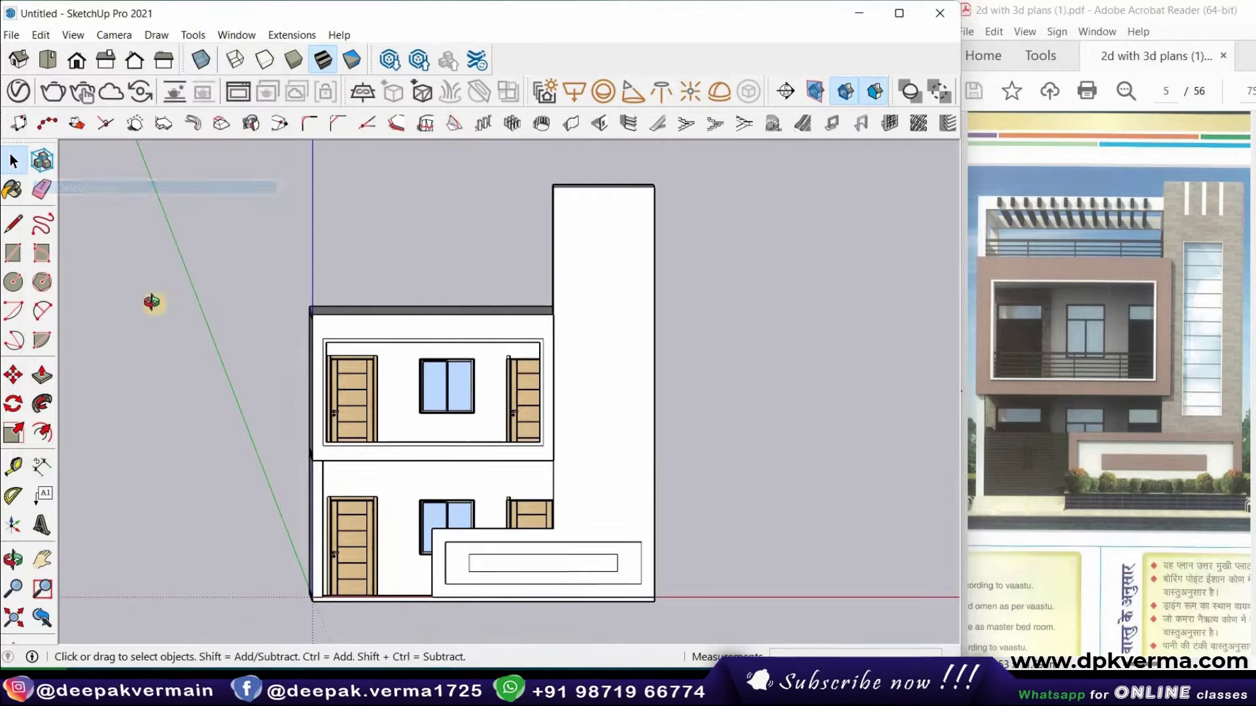
pyautogui.moveTo(151, 302)
pyautogui.mouseDown(button='middle')
pyautogui.moveTo(614, 355)
pyautogui.moveTo(611, 407)
pyautogui.mouseUp(button='middle')
pyautogui.doubleClick(616, 347)
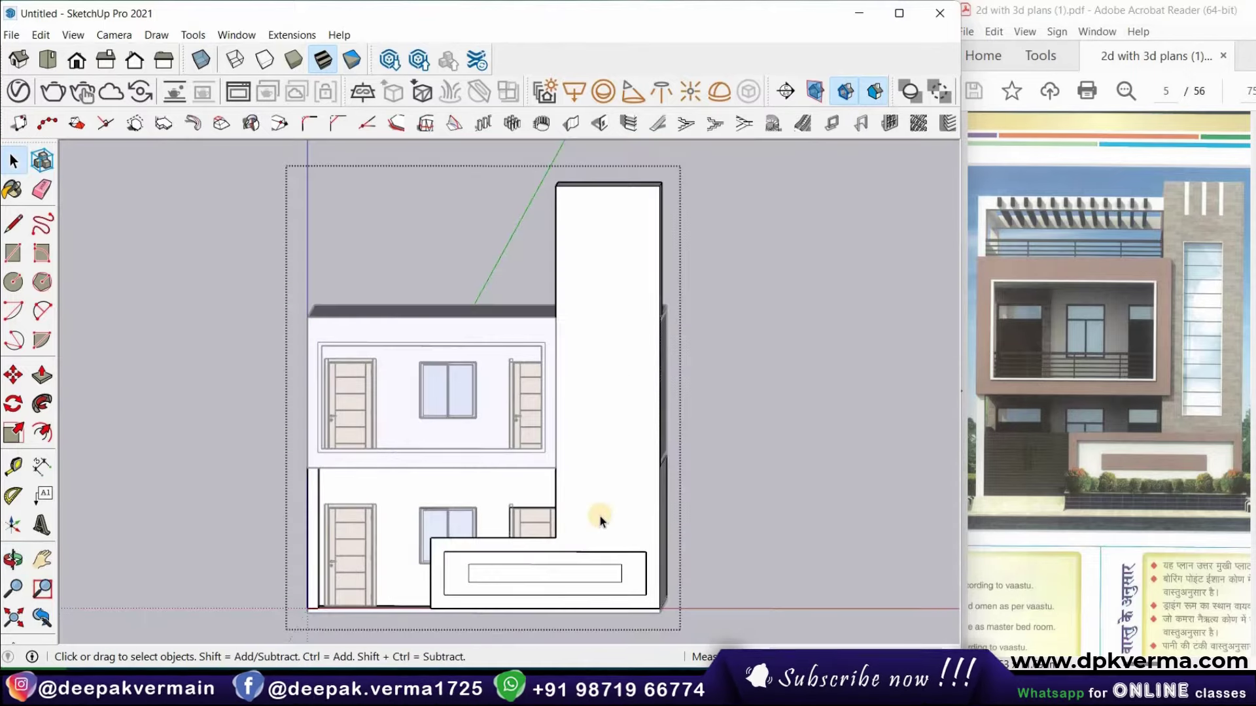
pyautogui.scroll(2, 599, 516)
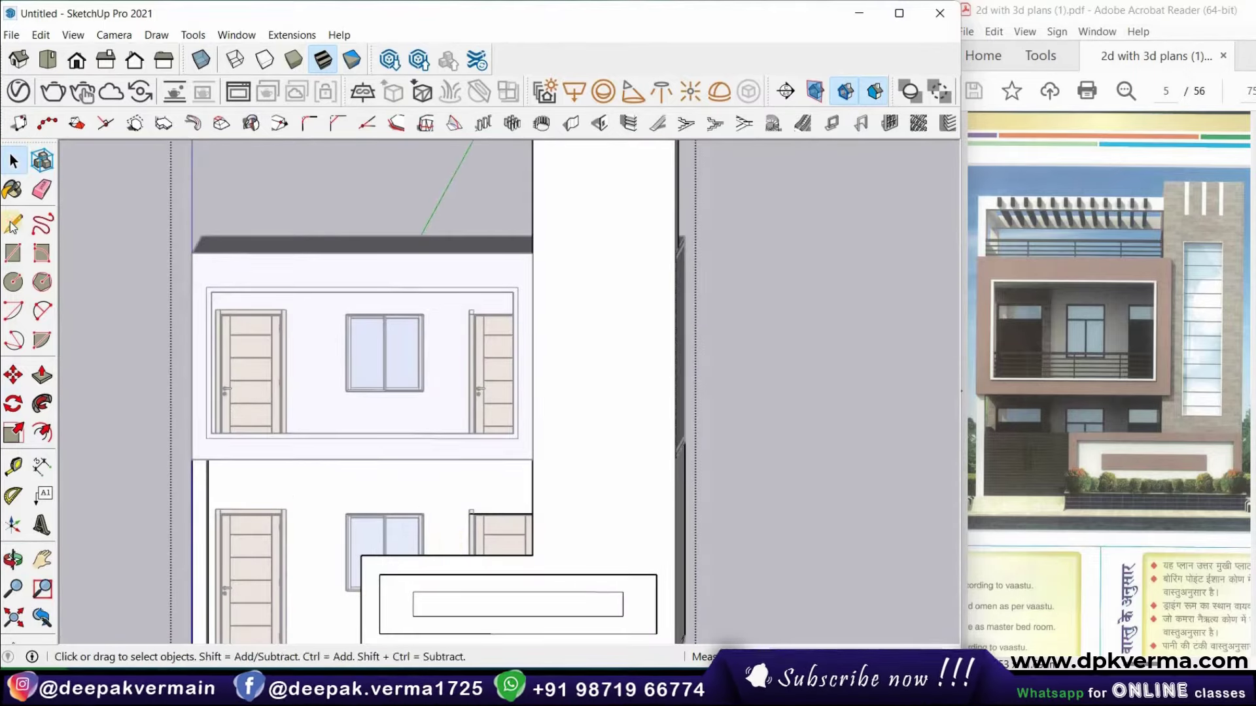
# Draw a line across the side pillar where the lower parapet's top meets it
pyautogui.press('l')
pyautogui.click(532, 555)
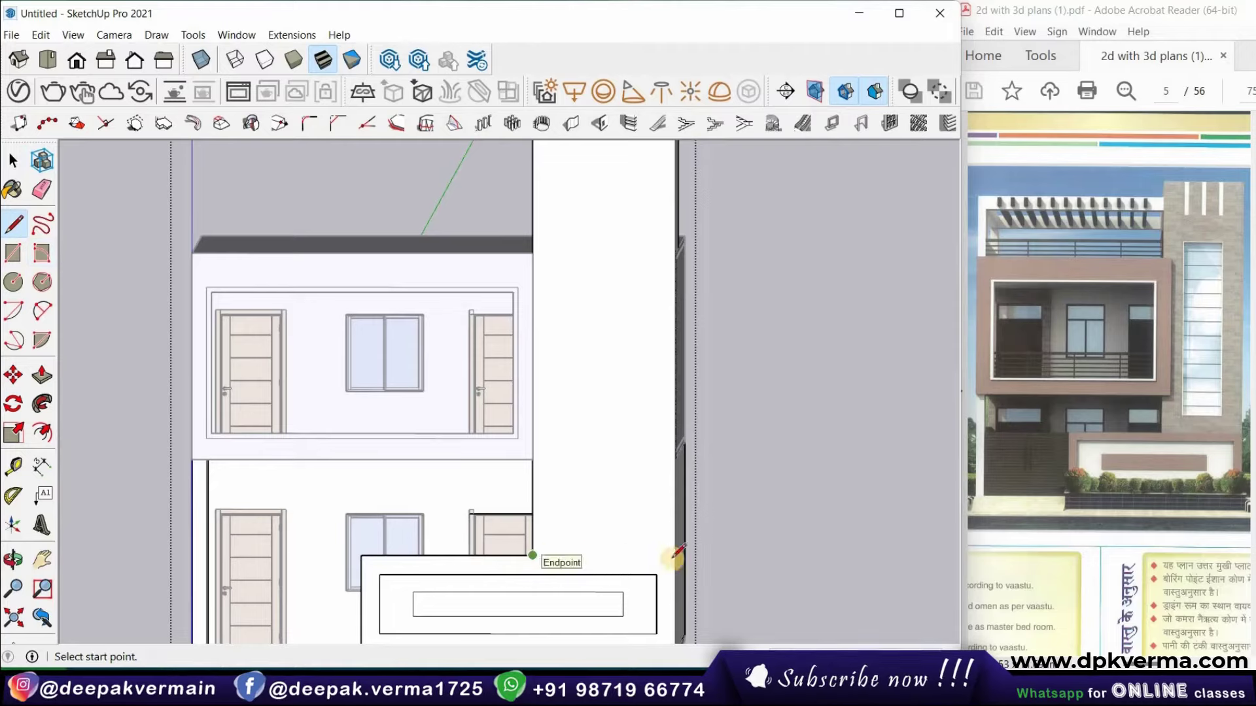
pyautogui.click(676, 557)
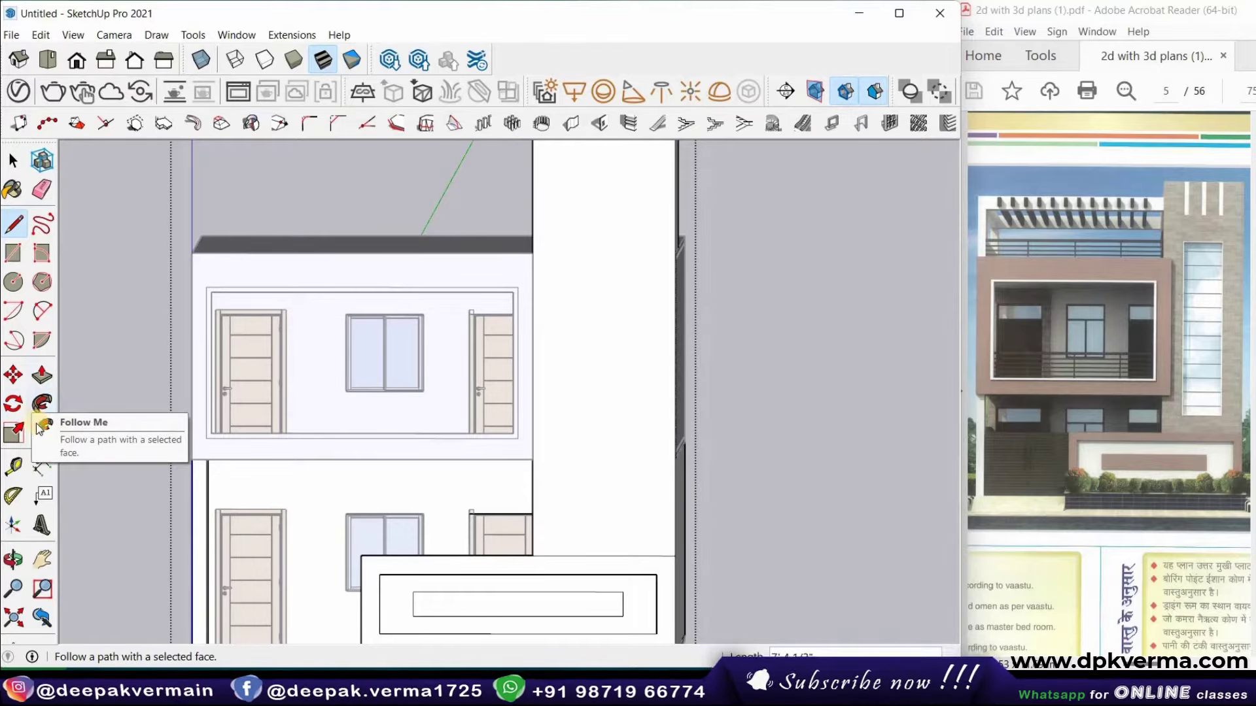
# Offset the pillar's front face inward to inset a rectangular panel outline
pyautogui.click(41, 430)
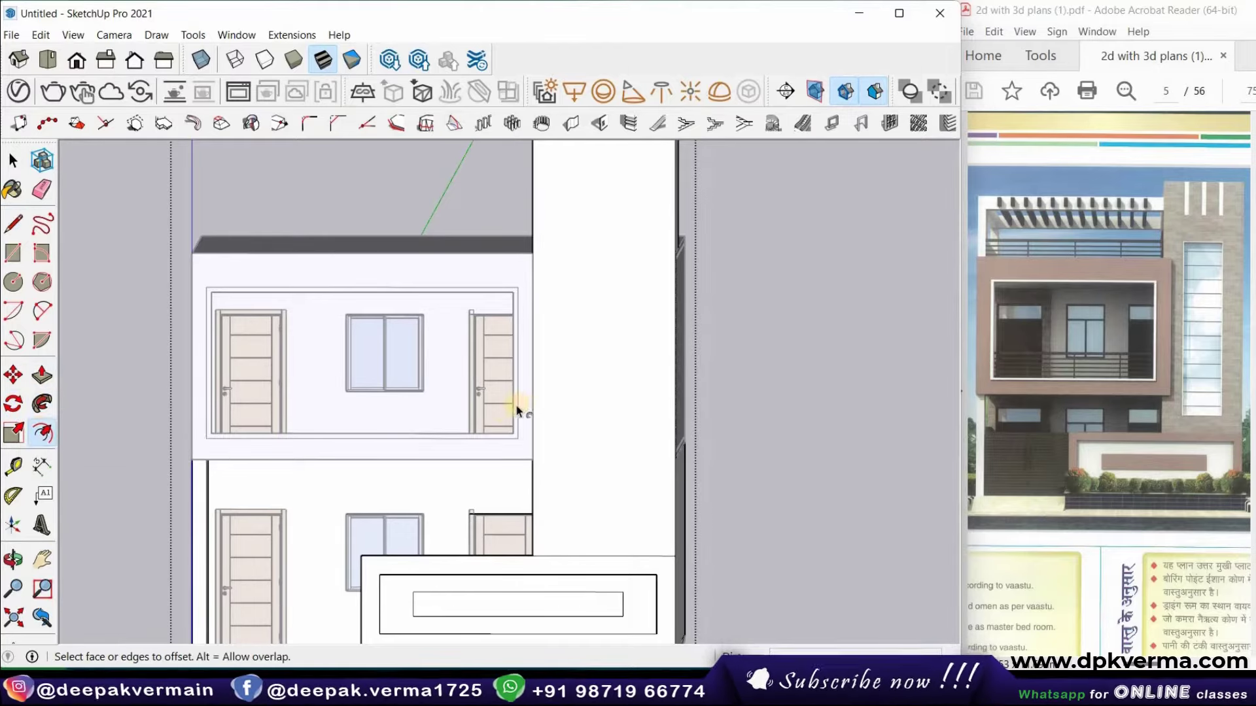
pyautogui.click(533, 417)
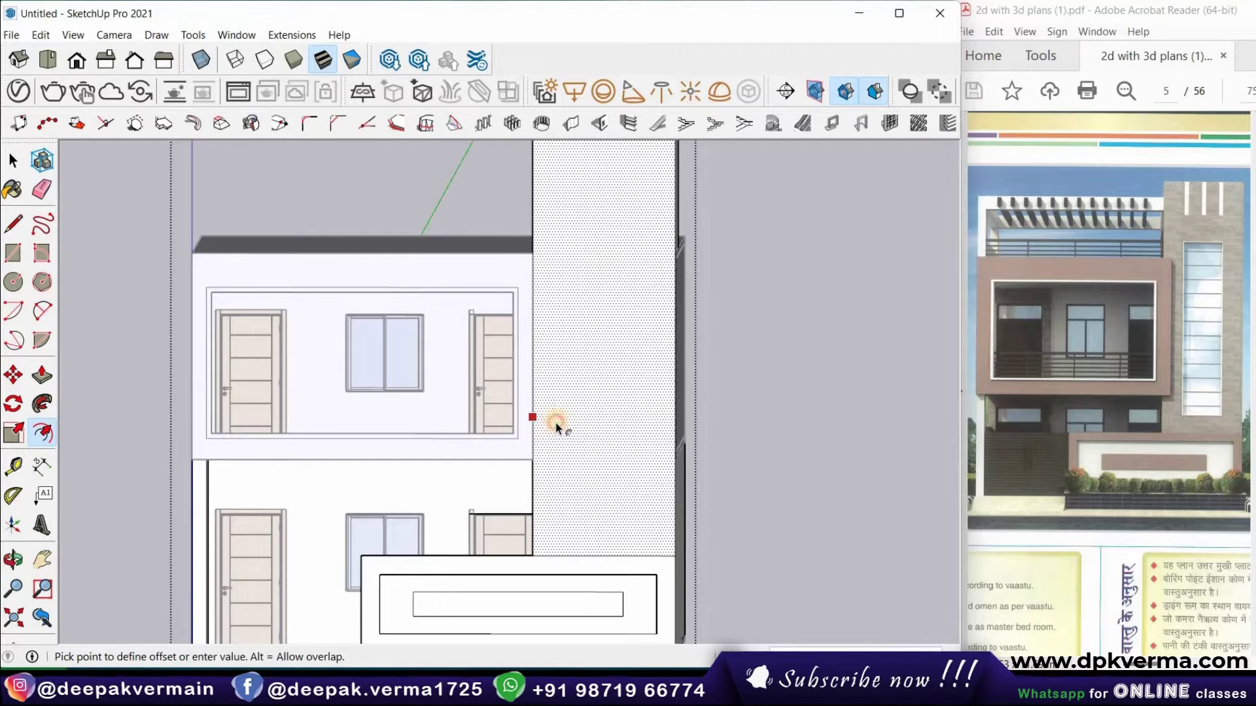
pyautogui.scroll(-2, 563, 423)
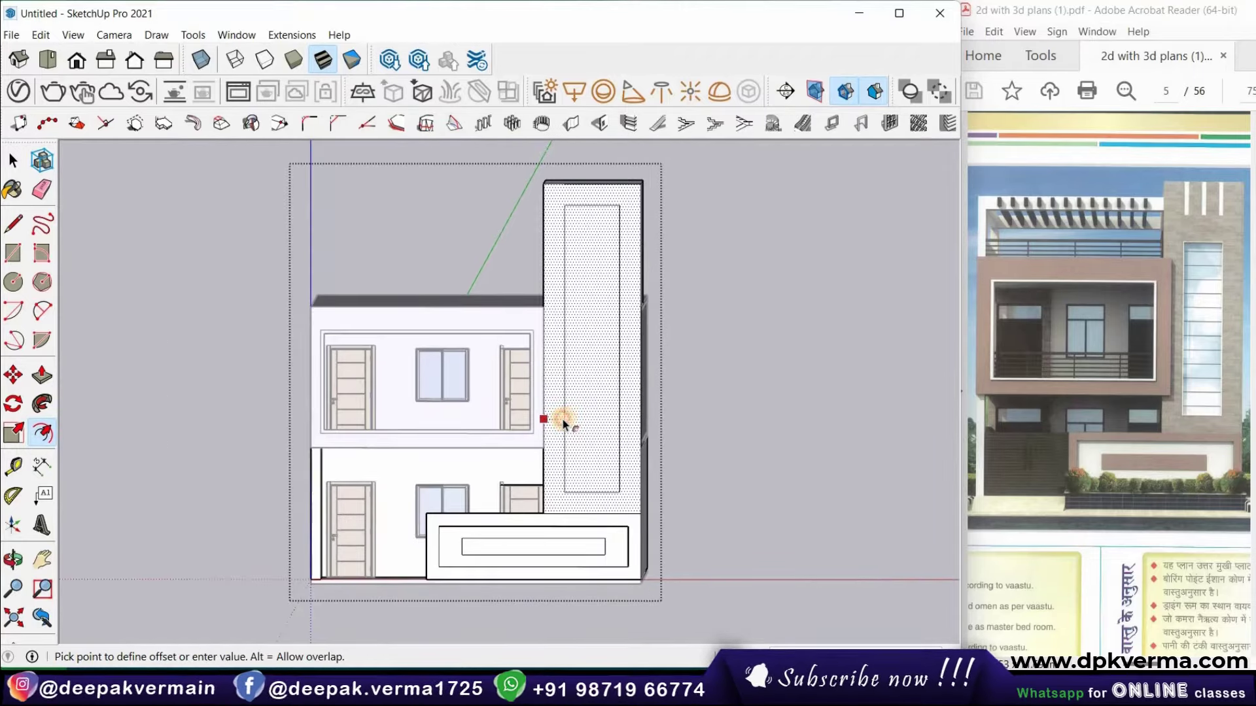
pyautogui.click(561, 423)
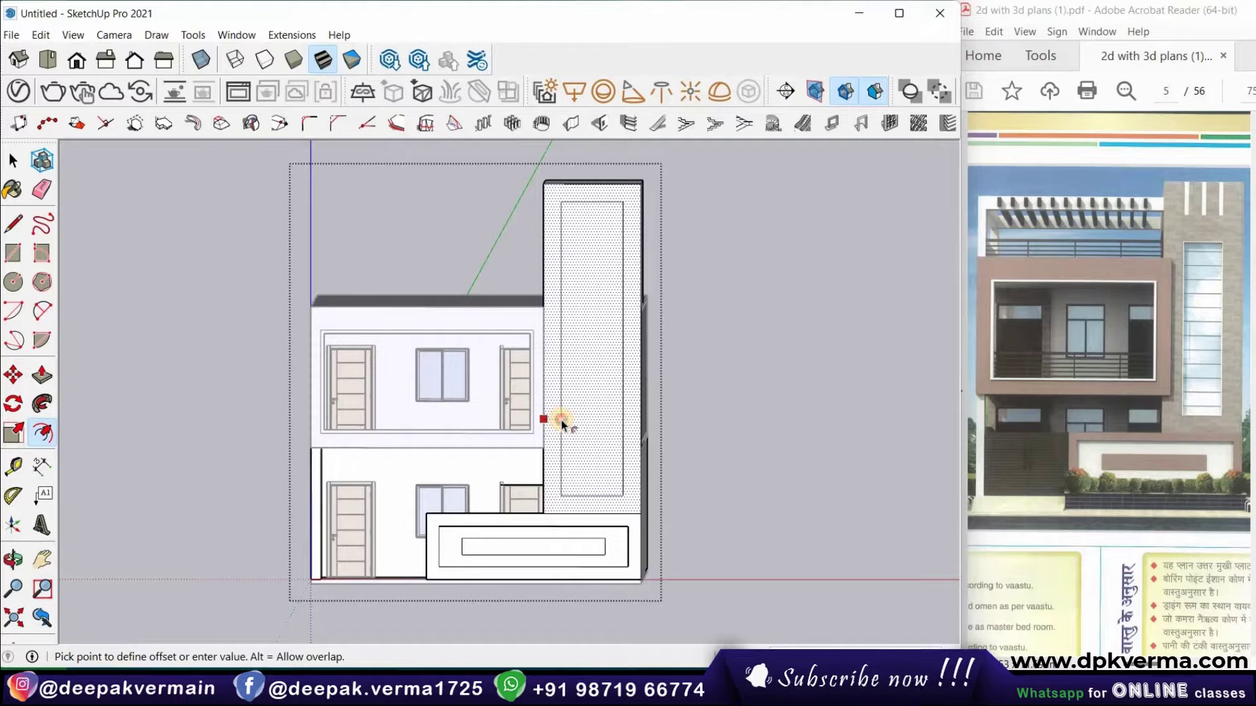
pyautogui.click(561, 420)
pyautogui.scroll(3, 595, 249)
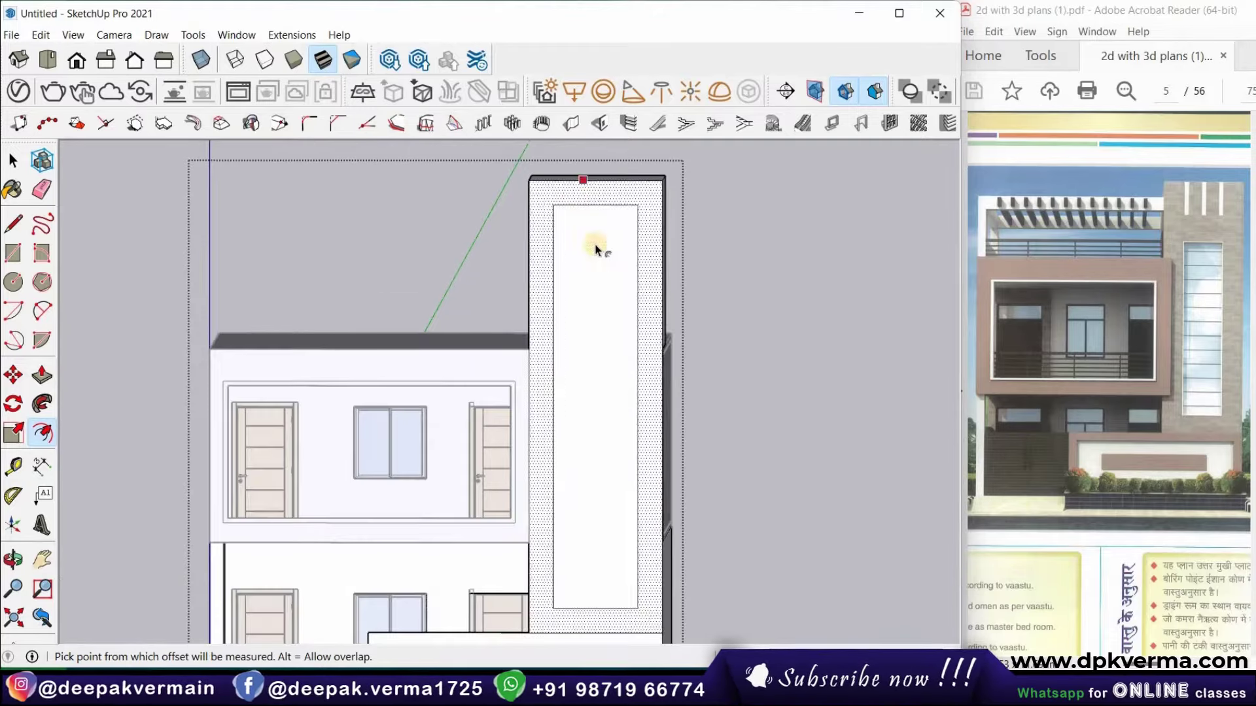
pyautogui.scroll(3, 595, 255)
pyautogui.moveTo(588, 216); pyautogui.dragTo(563, 265, button='middle')
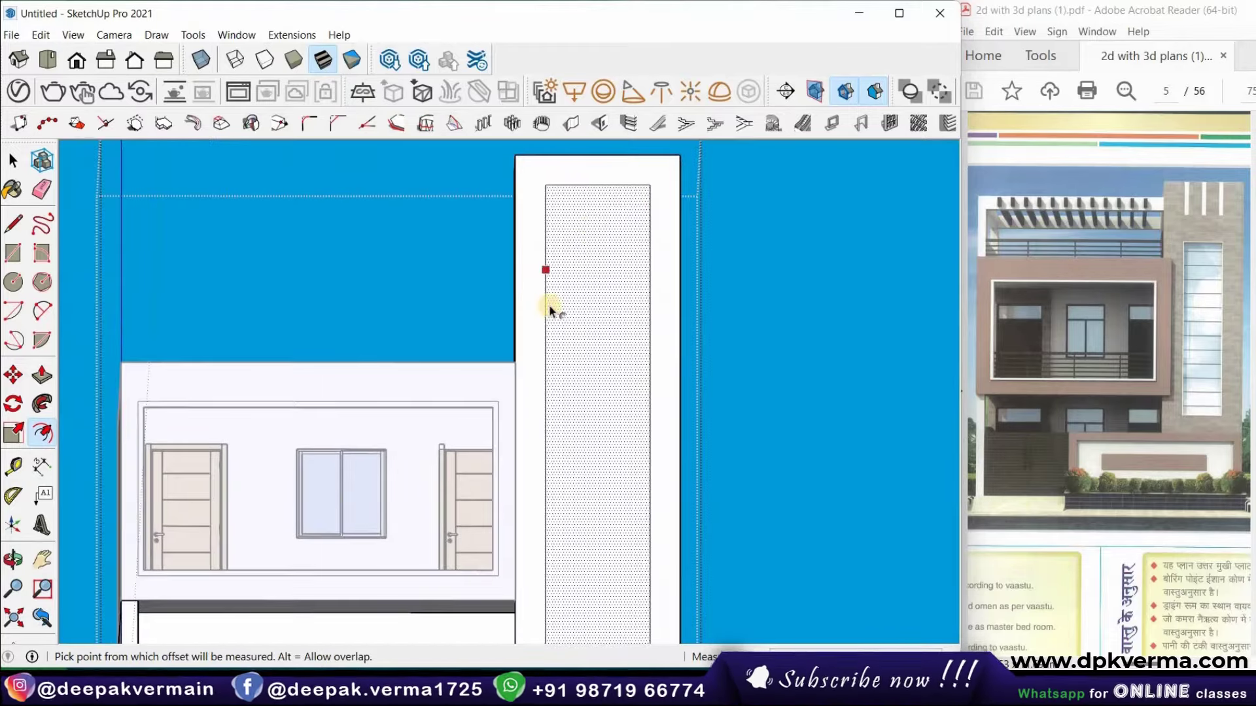
# Begin a Tape Measure guide upward from the upper wall's top edge, reading 3' 8 1/2"
pyautogui.click(291, 271)
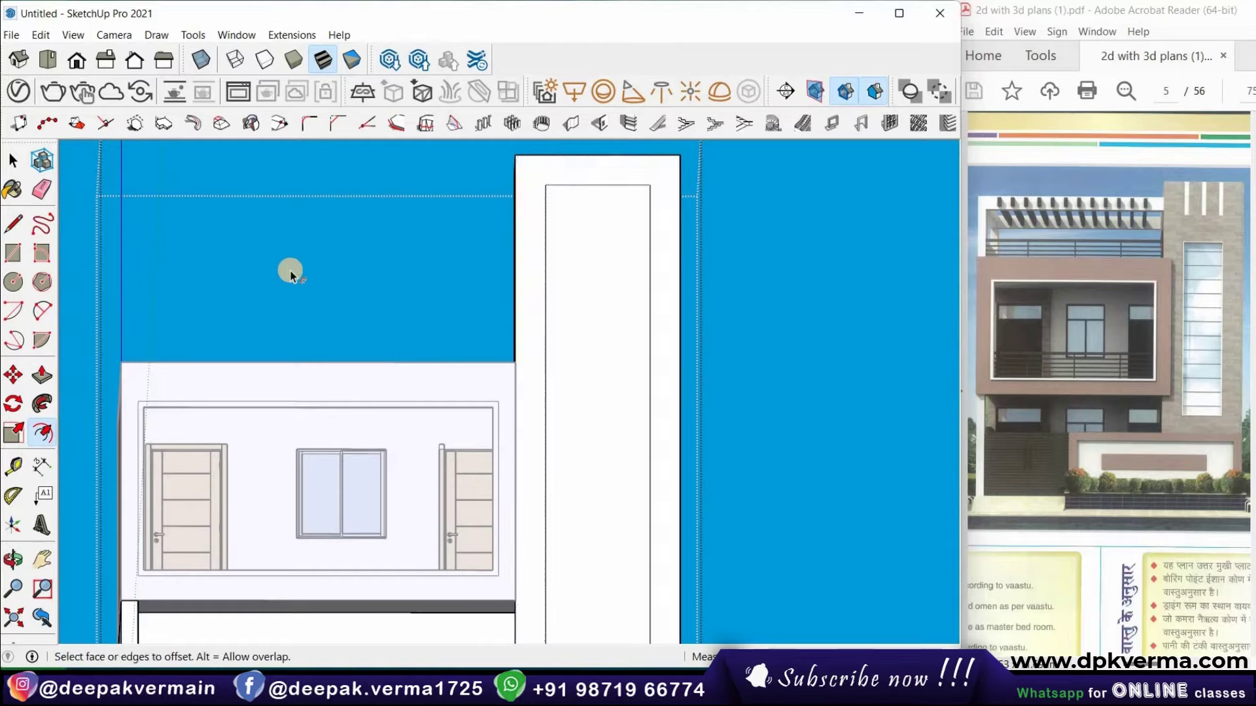
pyautogui.click(14, 224)
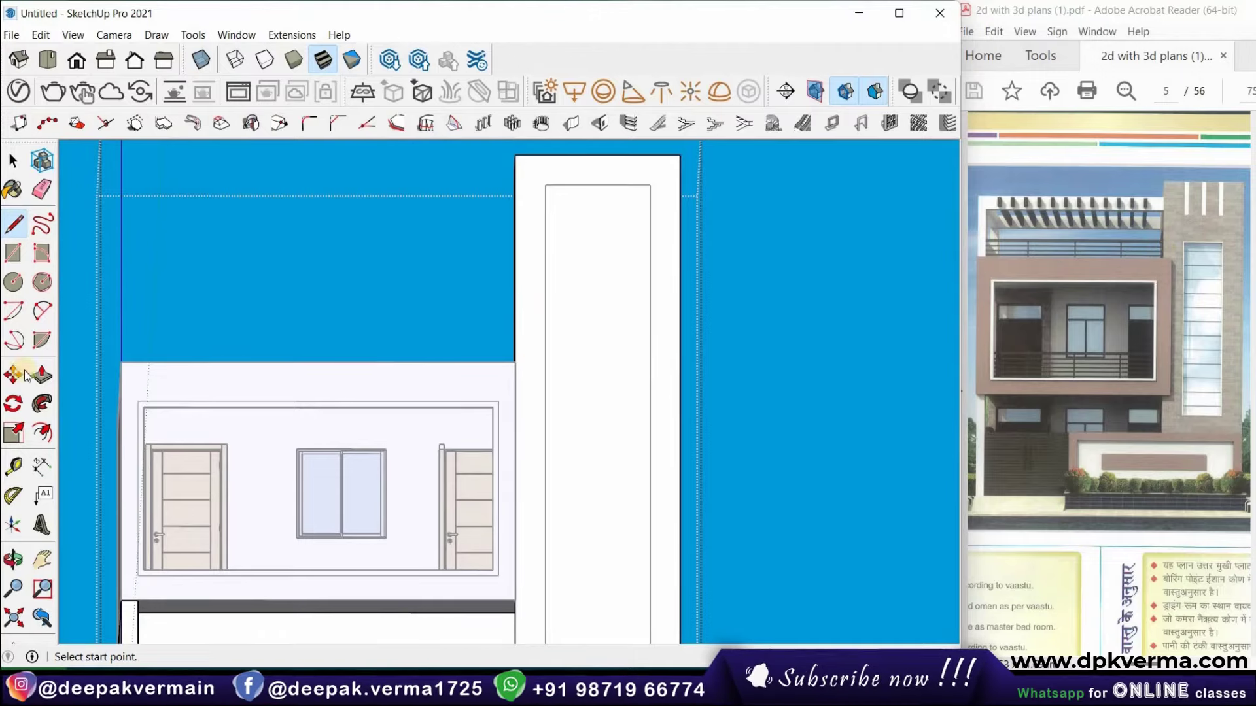
pyautogui.click(13, 465)
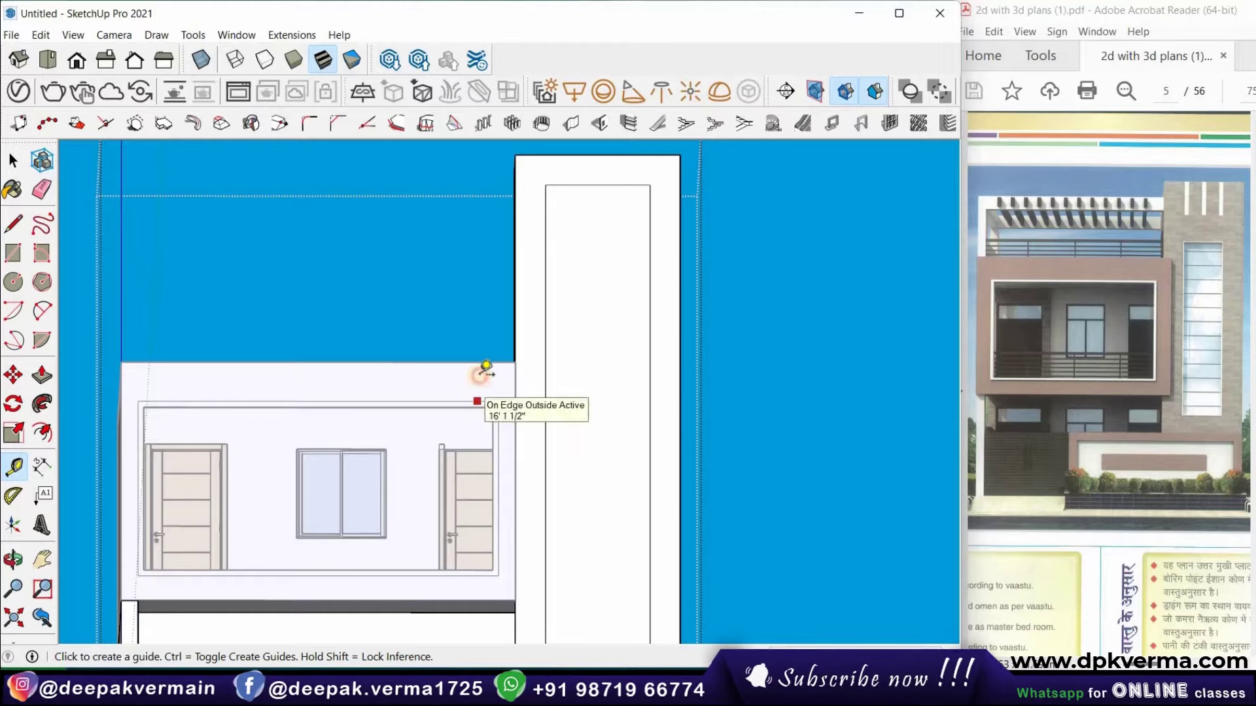
pyautogui.click(477, 400)
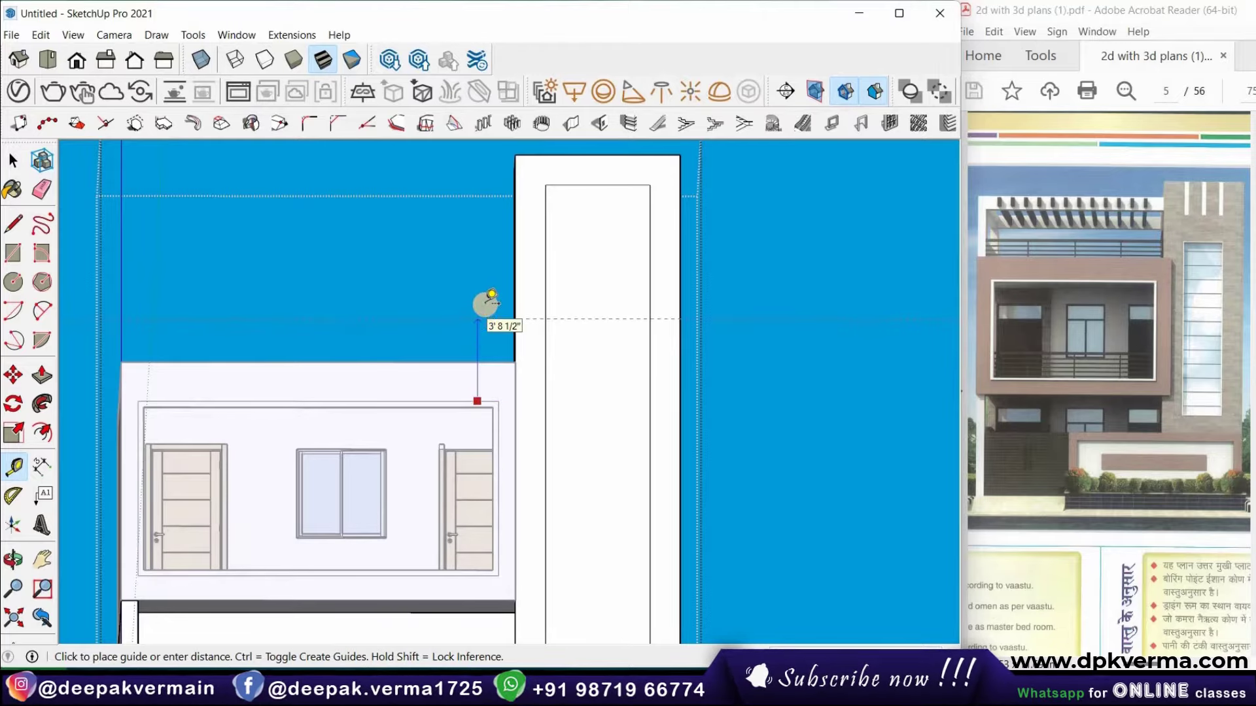
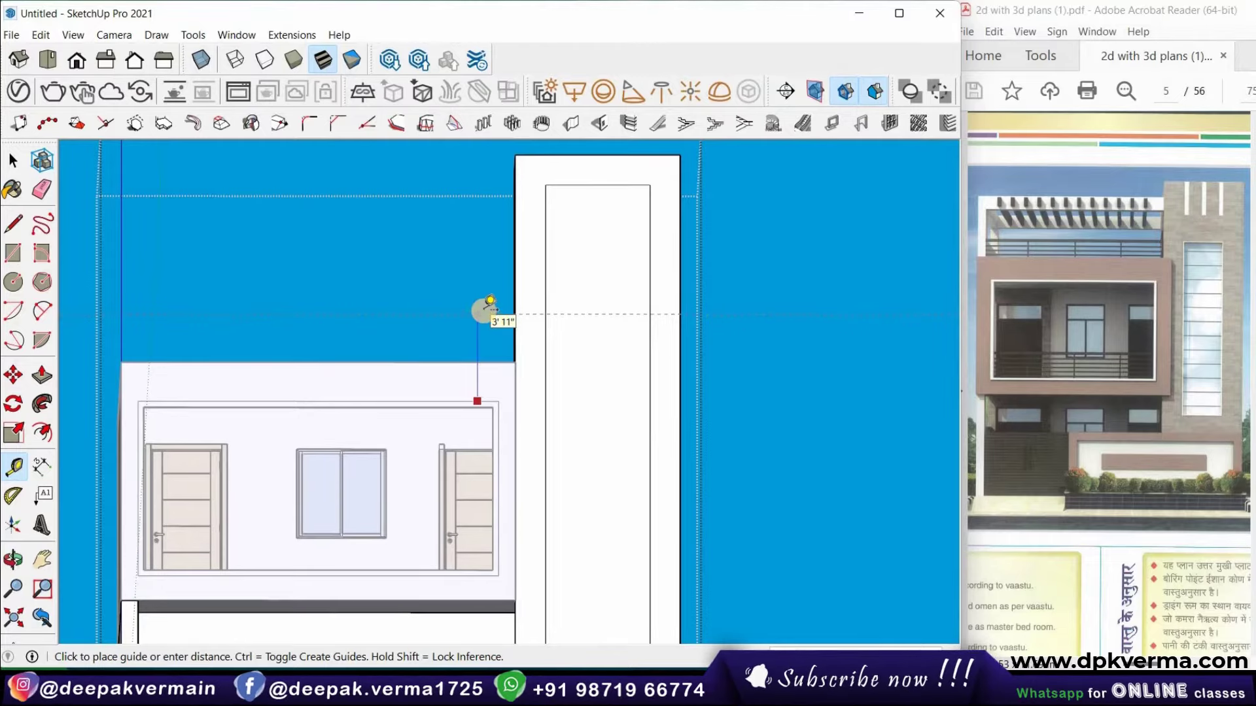
# Fix a horizontal guide at panel height and draw an edge across the inner panel
pyautogui.click(484, 310)
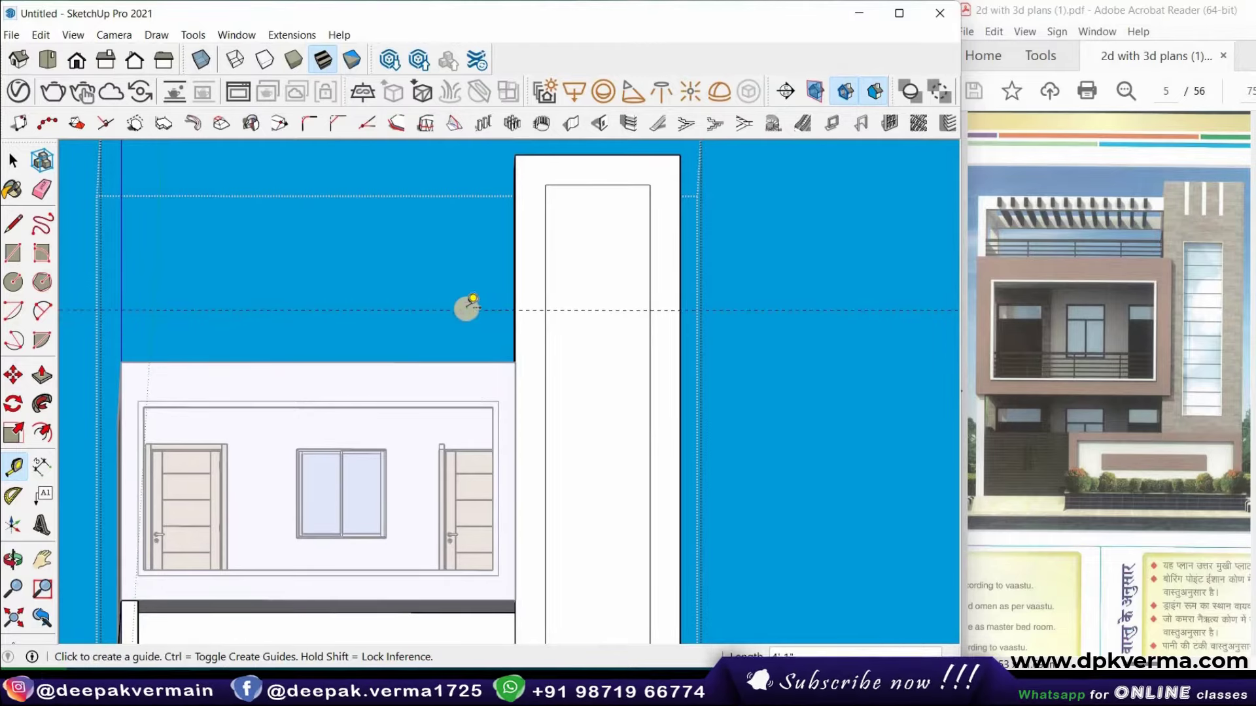
pyautogui.click(13, 223)
pyautogui.click(546, 310)
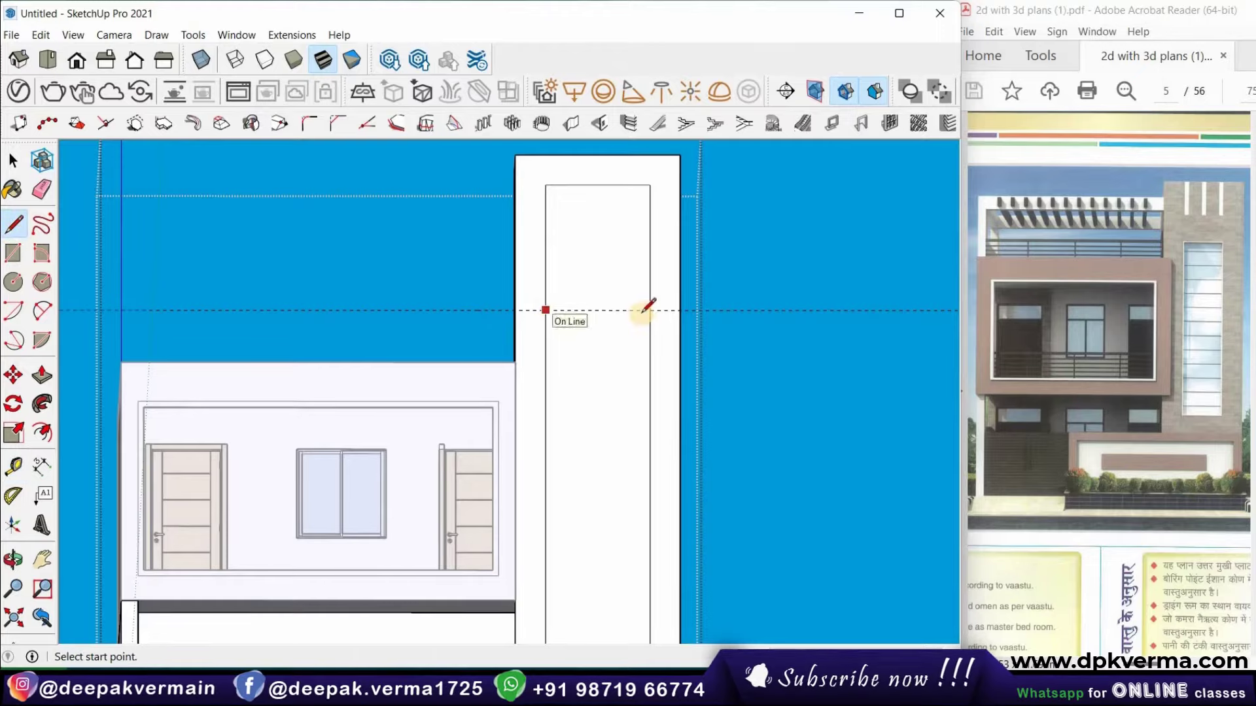
pyautogui.click(648, 310)
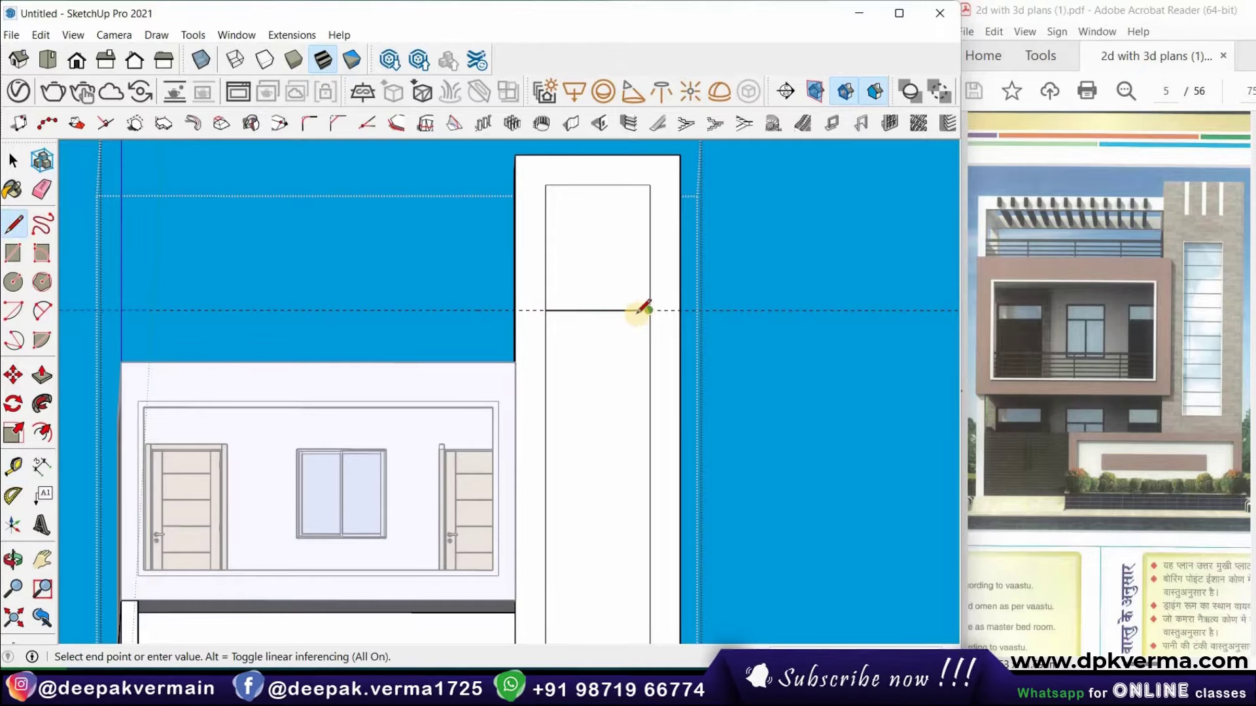
pyautogui.press('Escape')
# Draw a second edge along the guide line, splitting the tower face
pyautogui.moveTo(639, 308)
pyautogui.mouseDown(button='middle')
pyautogui.moveTo(513, 356)
pyautogui.moveTo(558, 325)
pyautogui.moveTo(513, 286)
pyautogui.mouseUp(button='middle')
pyautogui.scroll(2, 526, 347)
pyautogui.scroll(2, 510, 291)
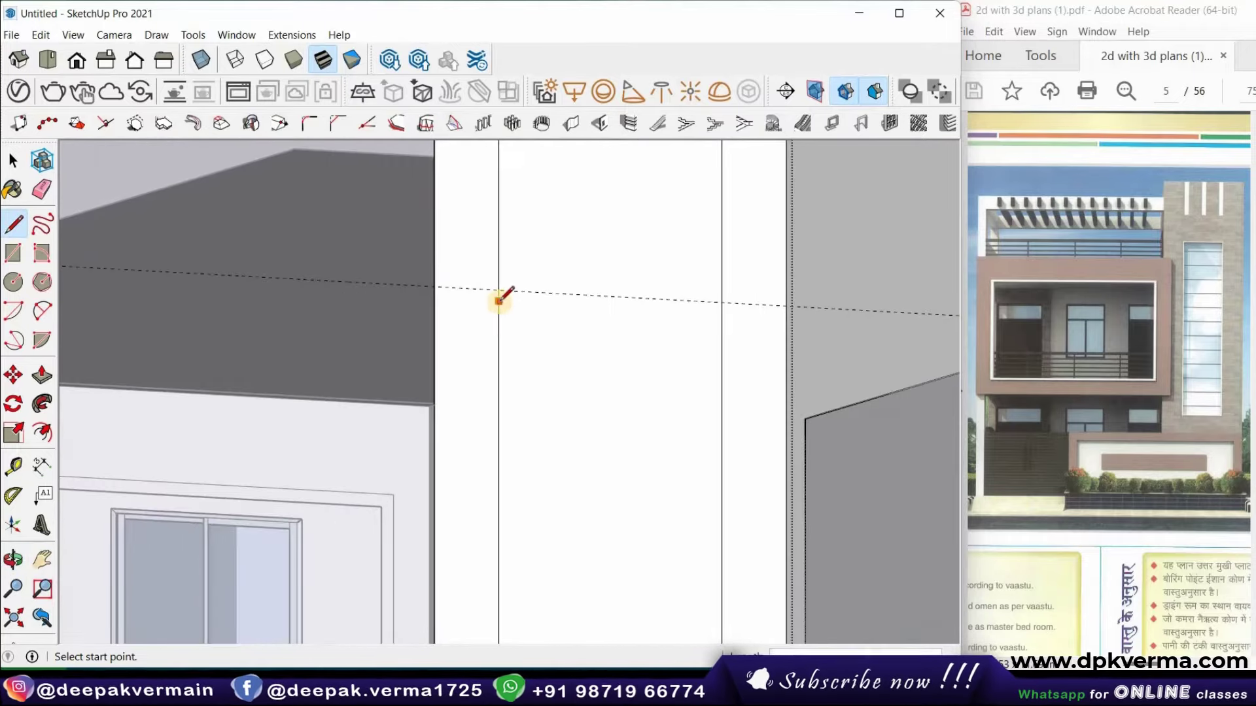
pyautogui.click(498, 301)
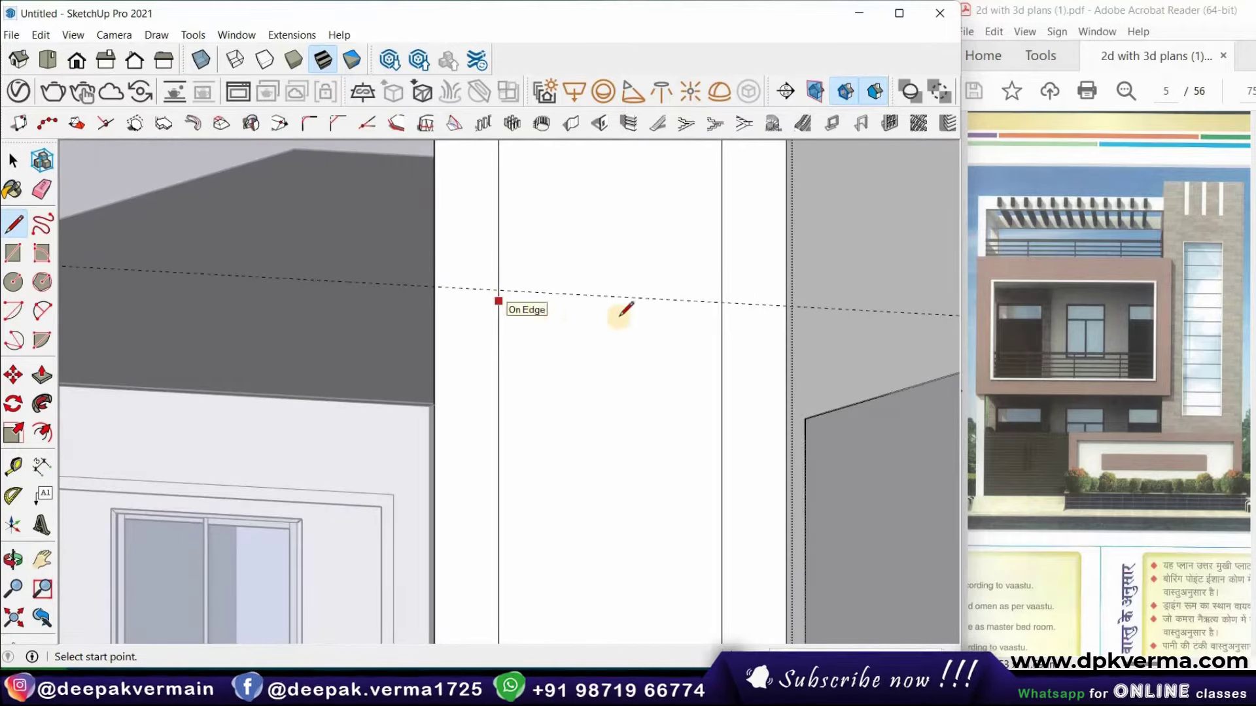
pyautogui.click(720, 313)
pyautogui.moveTo(654, 342)
pyautogui.mouseDown(button='middle')
pyautogui.moveTo(701, 300)
pyautogui.moveTo(697, 314)
pyautogui.mouseUp(button='middle')
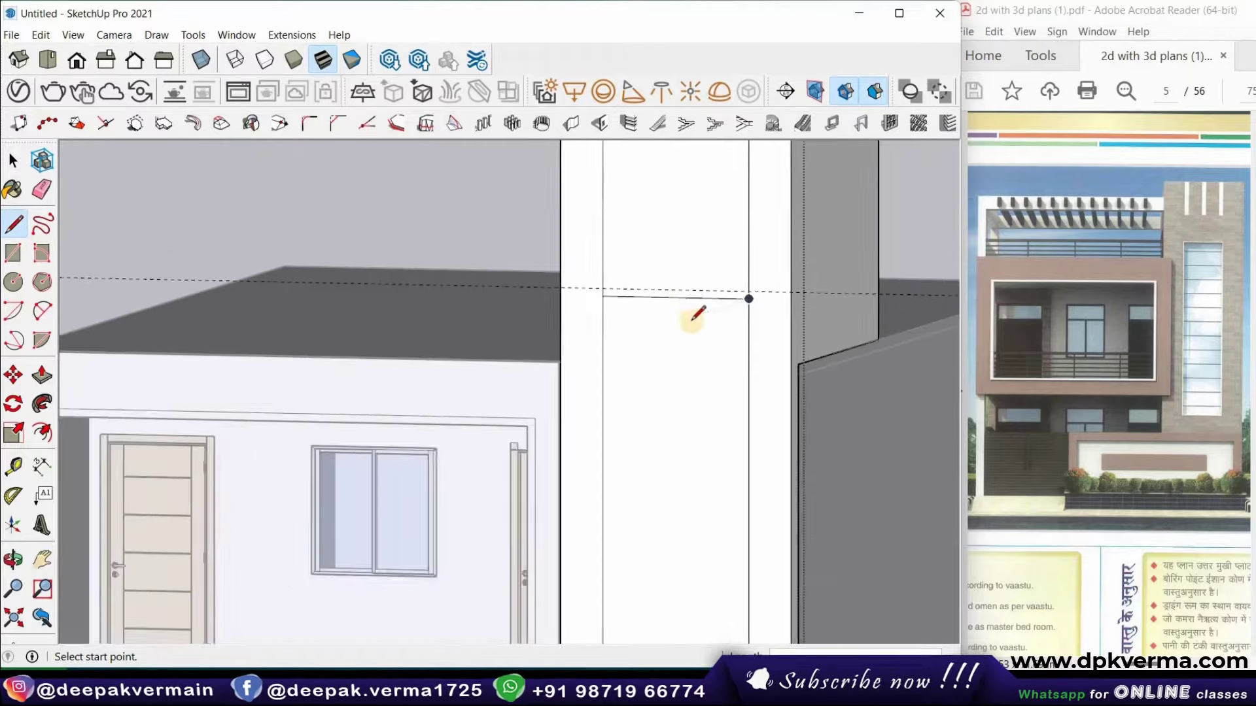
pyautogui.scroll(-3, 697, 314)
pyautogui.moveTo(723, 359)
pyautogui.mouseDown(button='middle')
pyautogui.moveTo(765, 314)
pyautogui.moveTo(782, 314)
pyautogui.moveTo(750, 313)
pyautogui.mouseUp(button='middle')
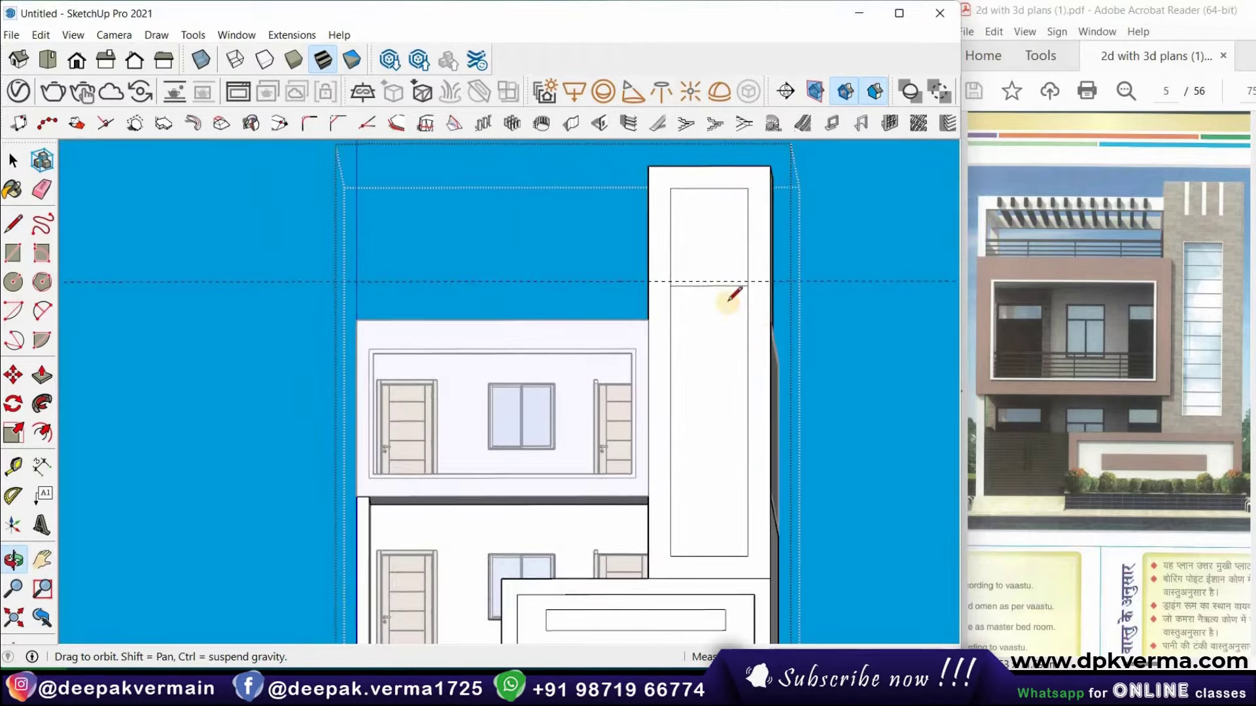
pyautogui.scroll(2, 739, 281)
pyautogui.scroll(2, 696, 322)
pyautogui.scroll(2, 676, 336)
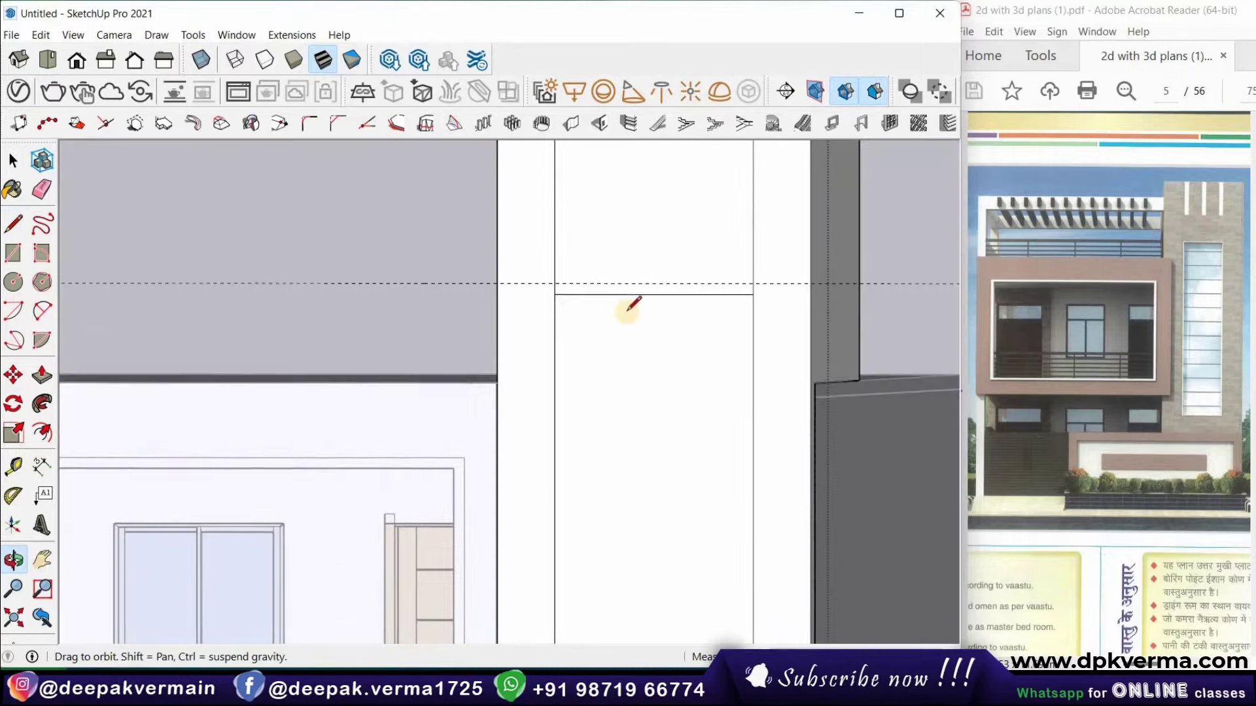
# Move the new horizontal edge up onto the guide line
pyautogui.click(12, 160)
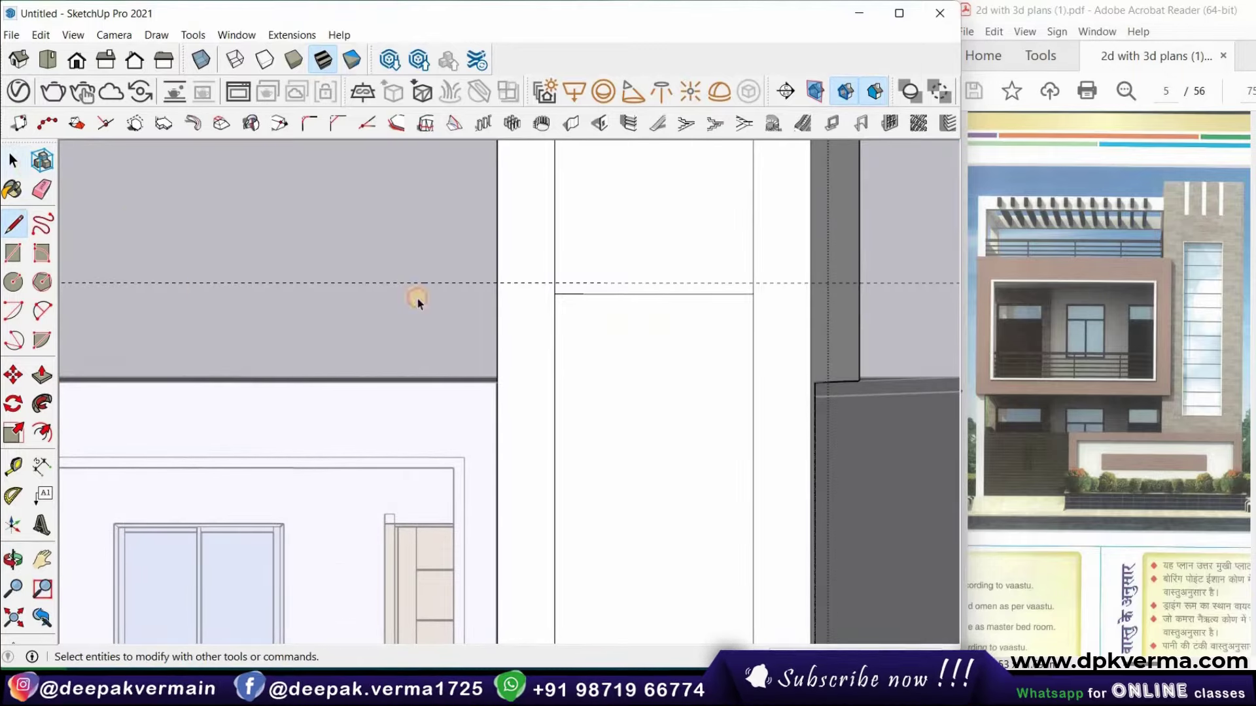
pyautogui.click(611, 293)
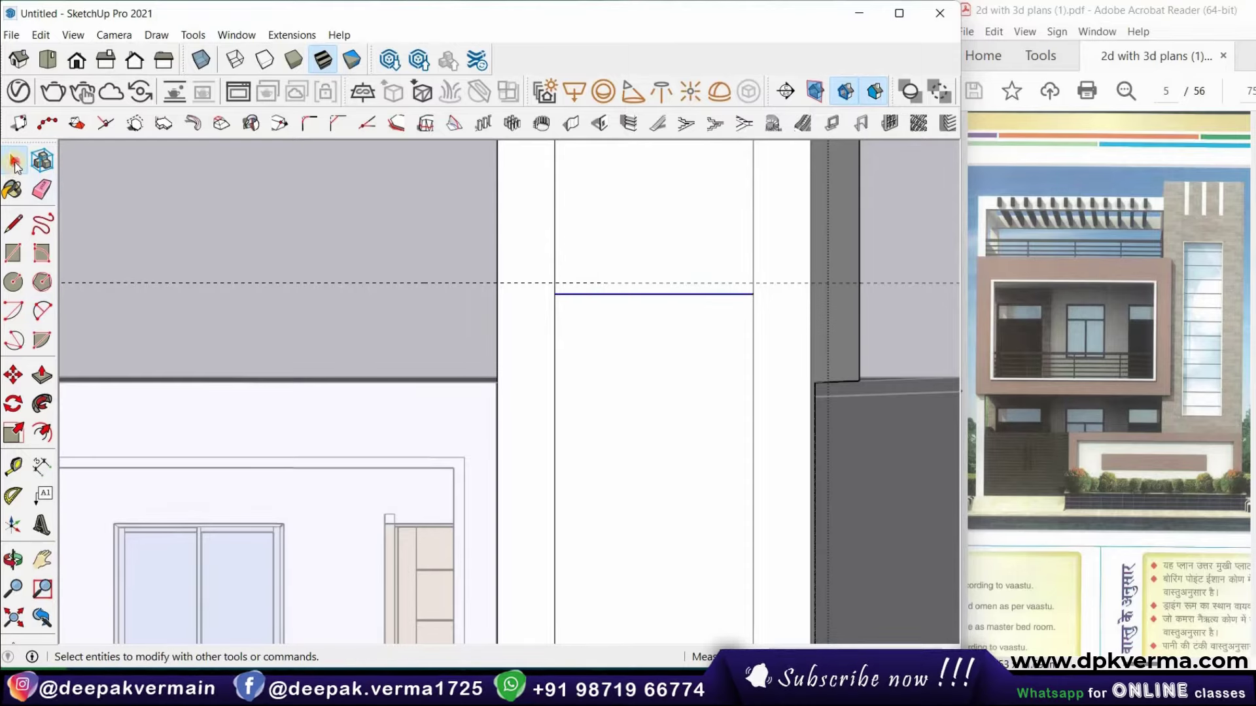
pyautogui.click(625, 293)
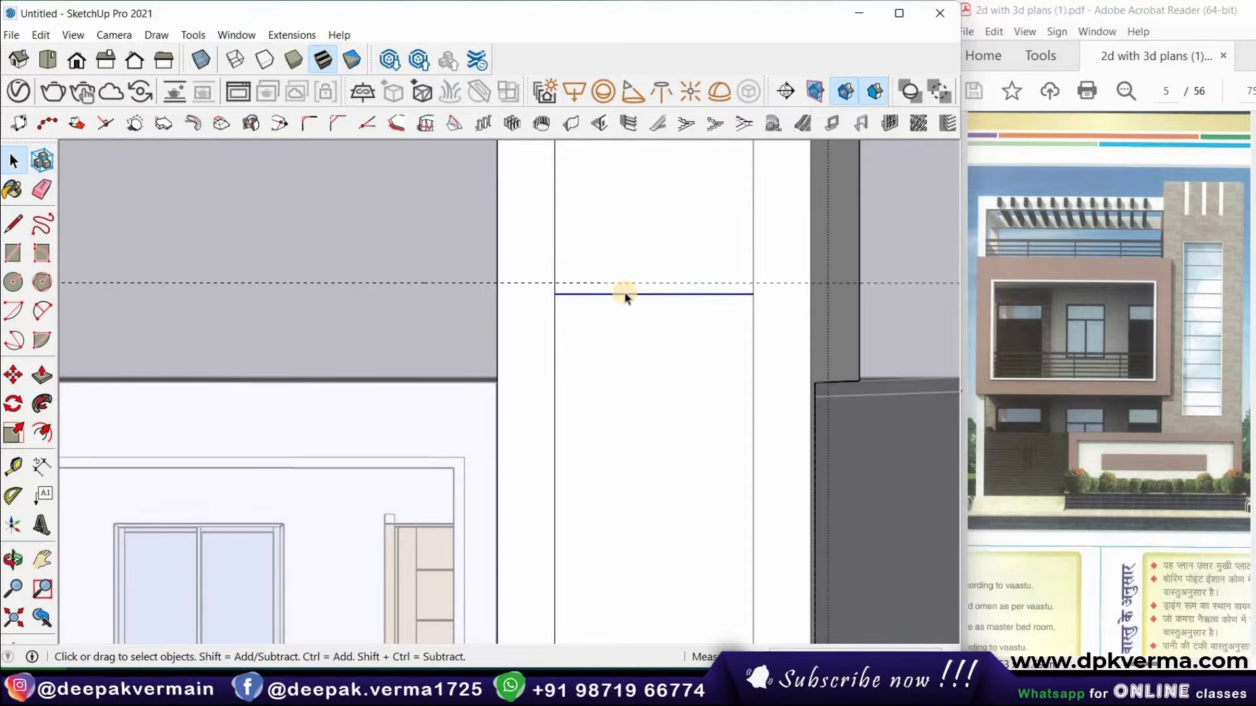
pyautogui.click(14, 375)
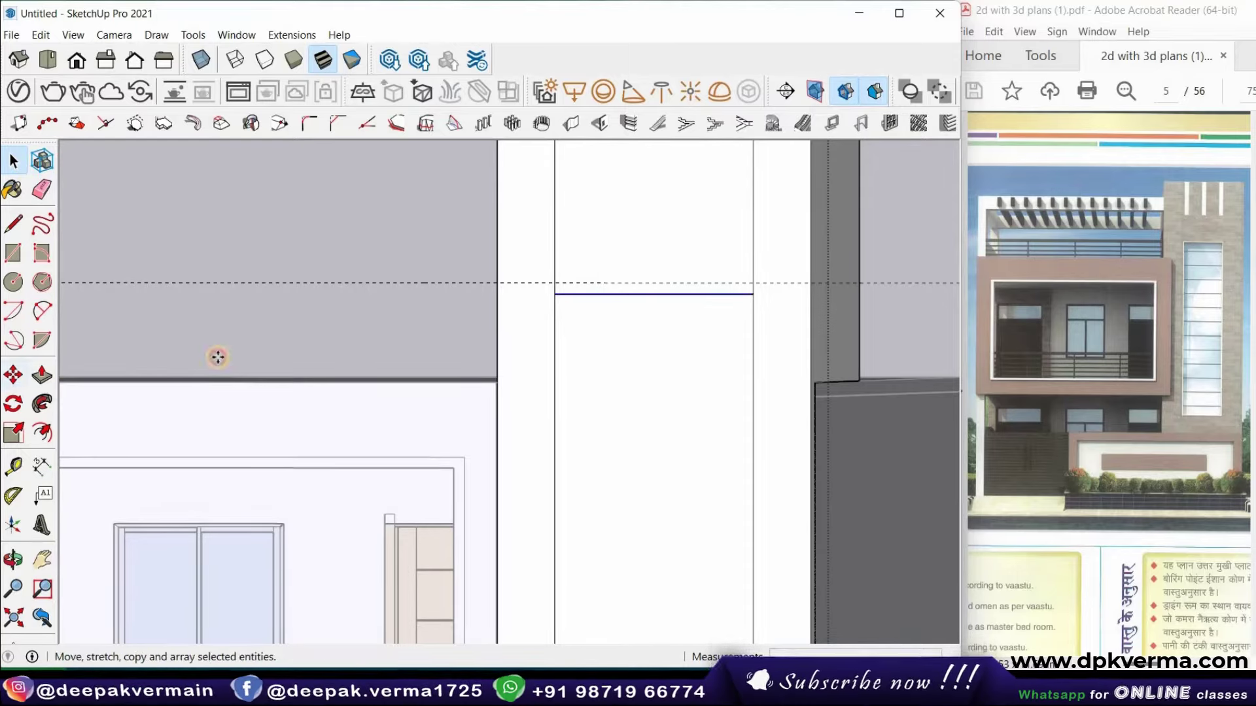
pyautogui.click(747, 294)
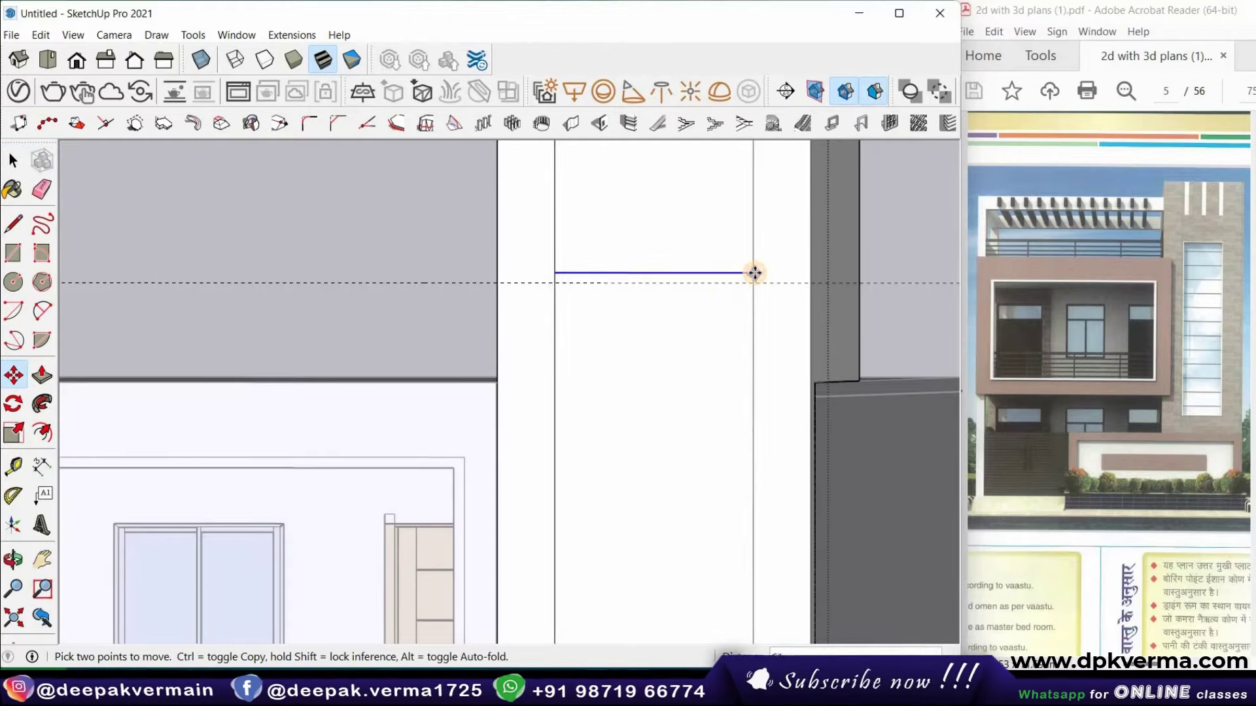
pyautogui.click(754, 272)
pyautogui.moveTo(672, 350); pyautogui.dragTo(672, 342, button='middle')
pyautogui.scroll(-2, 671, 342)
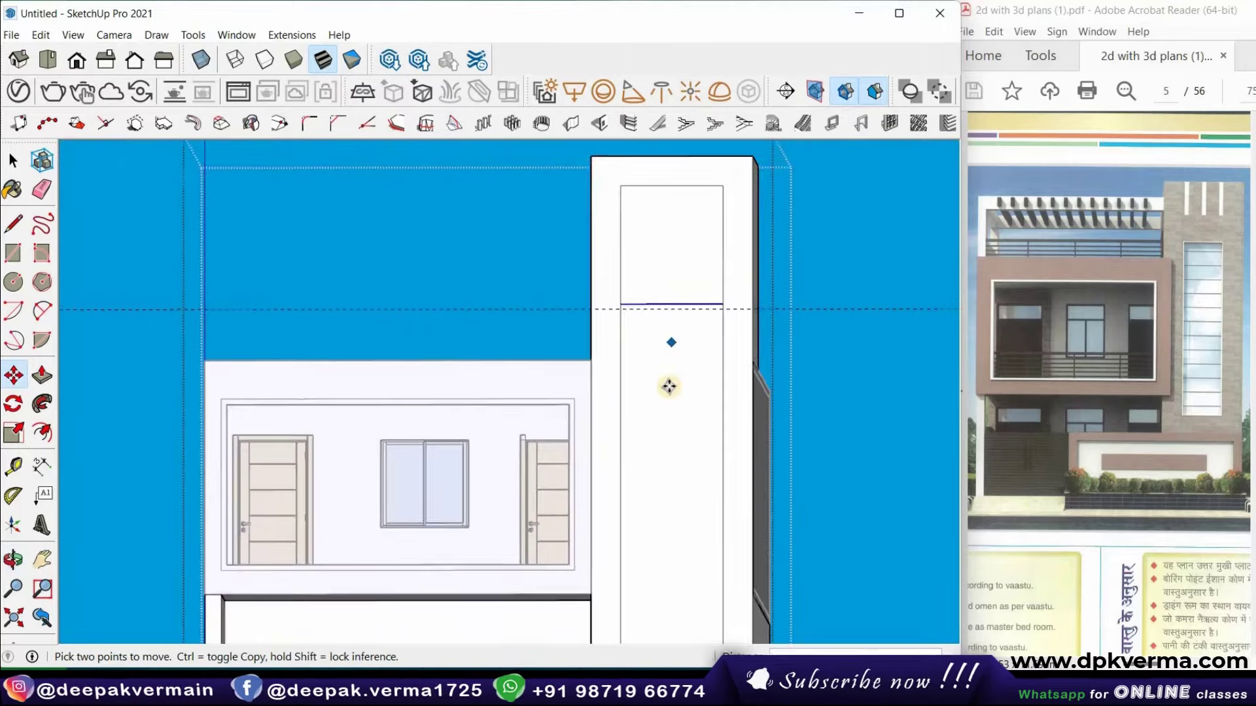
pyautogui.scroll(-2, 650, 401)
pyautogui.moveTo(650, 401); pyautogui.dragTo(673, 435, button='middle')
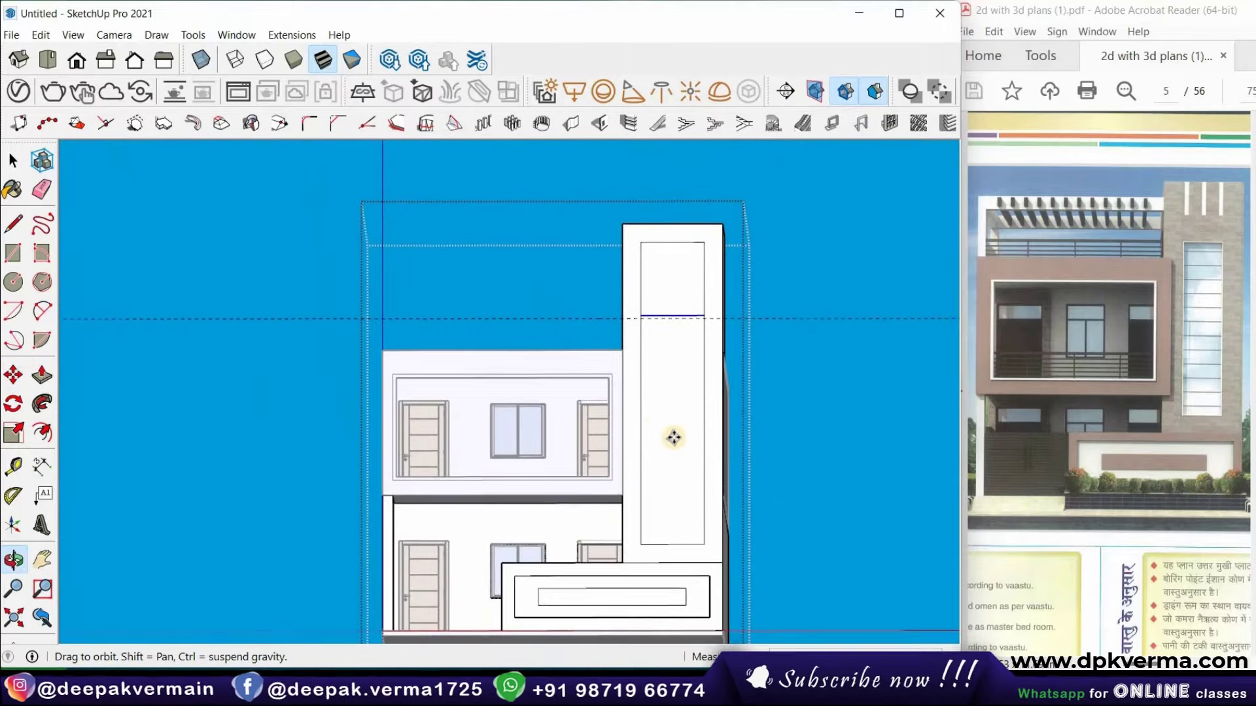
pyautogui.press('m')
pyautogui.scroll(1, 677, 448)
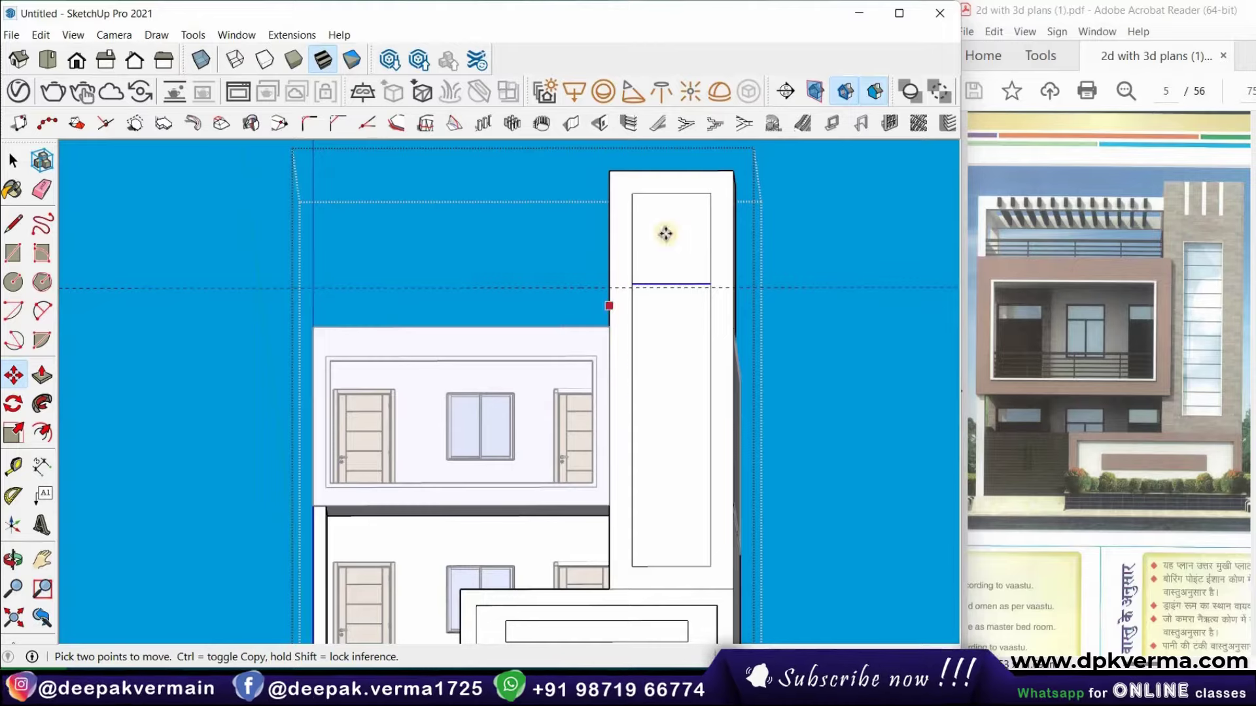
# Erase the upper edges of the tower's inner panel
pyautogui.click(41, 189)
pyautogui.moveTo(649, 204); pyautogui.dragTo(629, 204)
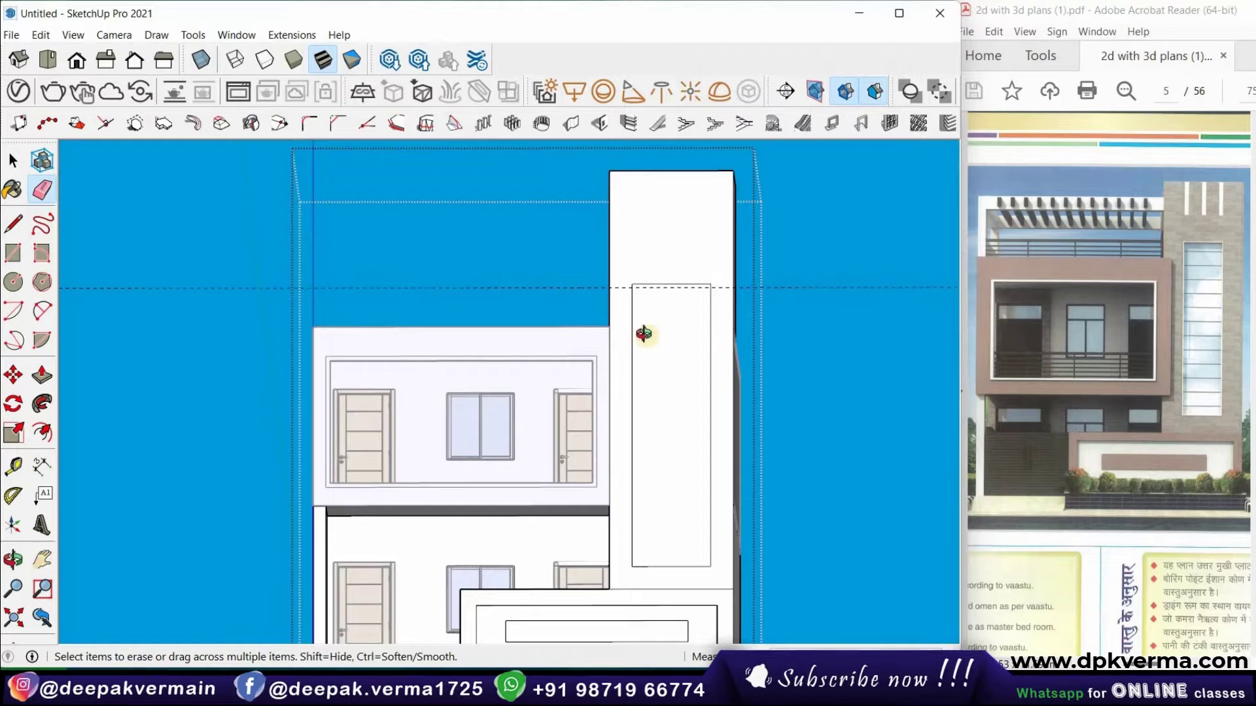
pyautogui.moveTo(642, 331)
pyautogui.mouseDown(button='middle')
pyautogui.moveTo(829, 285)
pyautogui.moveTo(753, 314)
pyautogui.mouseUp(button='middle')
pyautogui.scroll(3, 746, 308)
pyautogui.scroll(2, 746, 309)
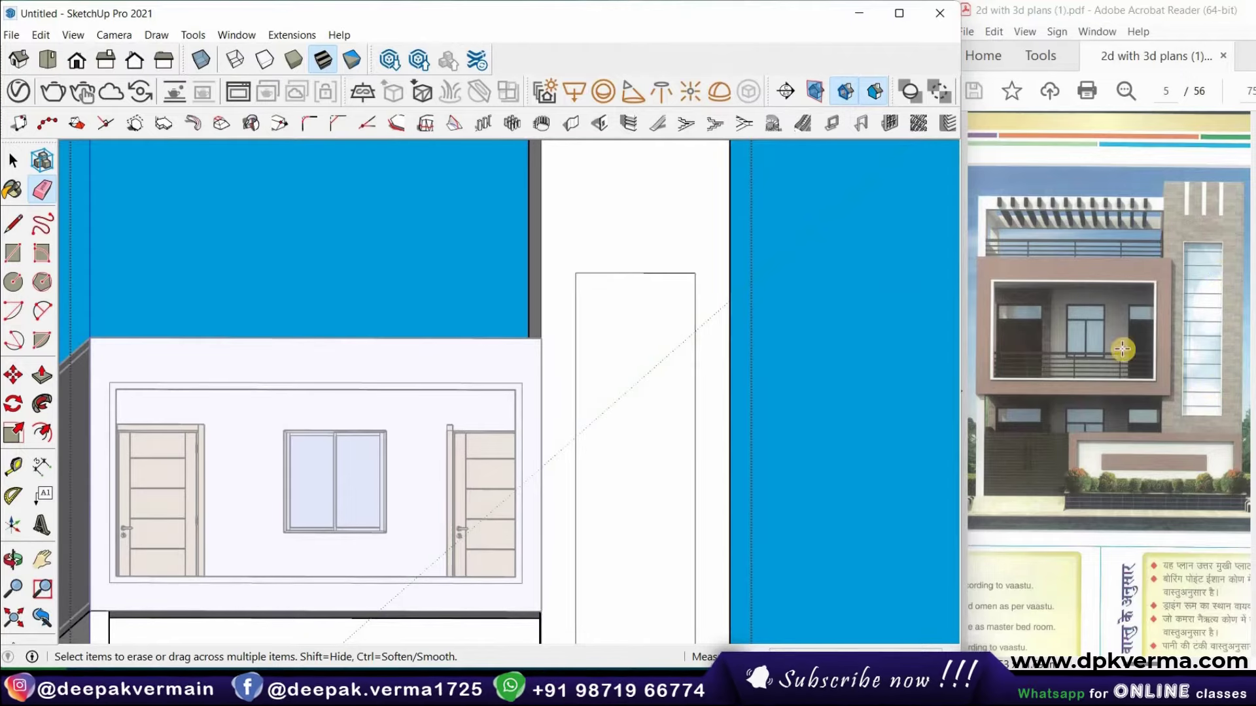
pyautogui.moveTo(737, 339); pyautogui.dragTo(252, 260, button='middle')
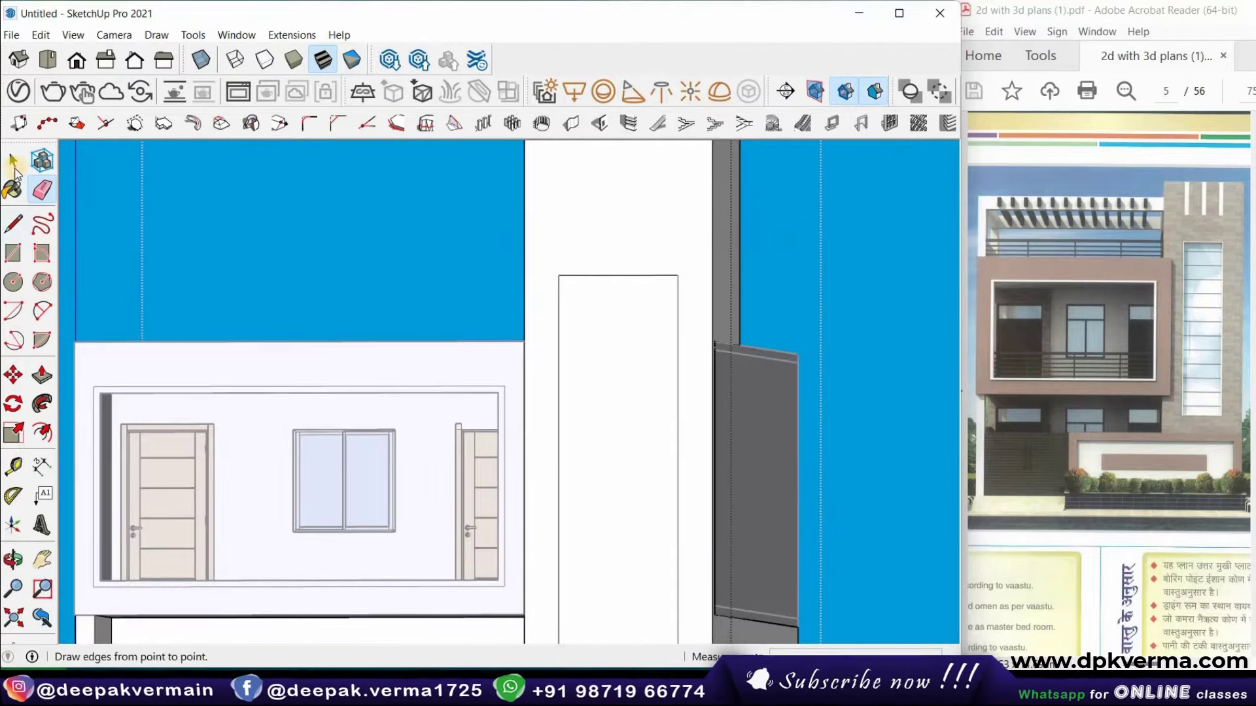
# Copy the panel's top edge down to form the rectangle's bottom edge
pyautogui.click(13, 160)
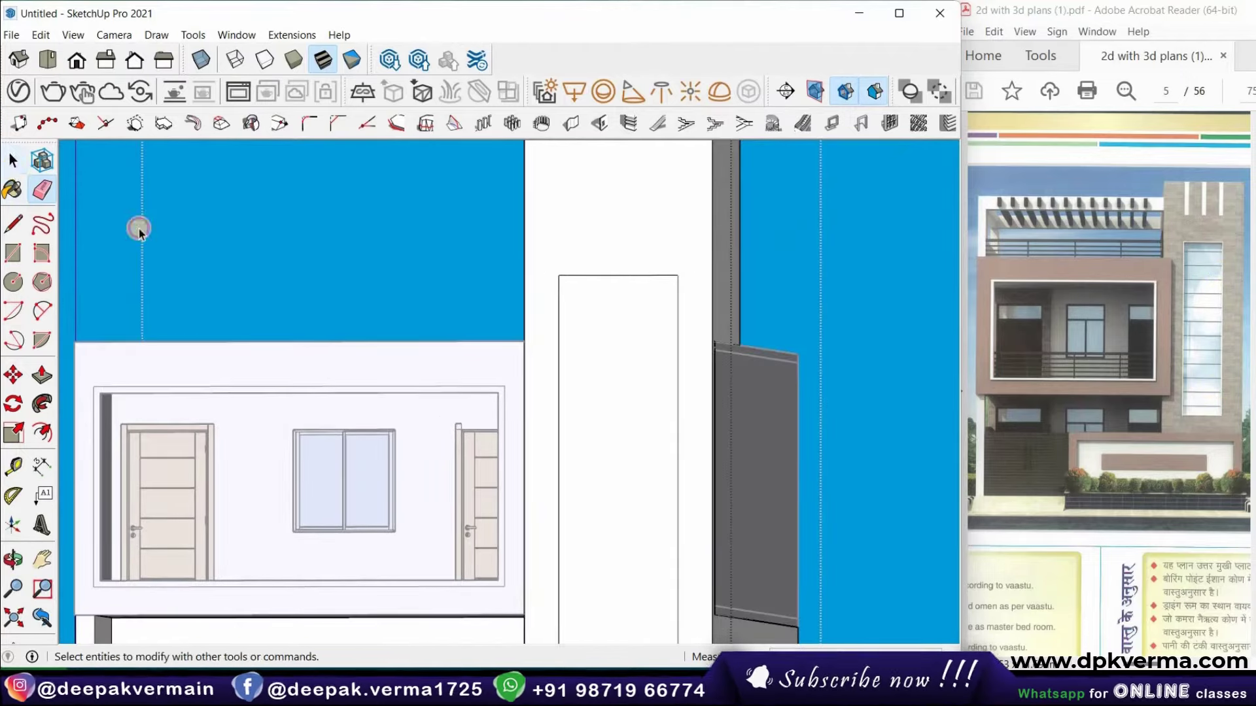
pyautogui.click(624, 276)
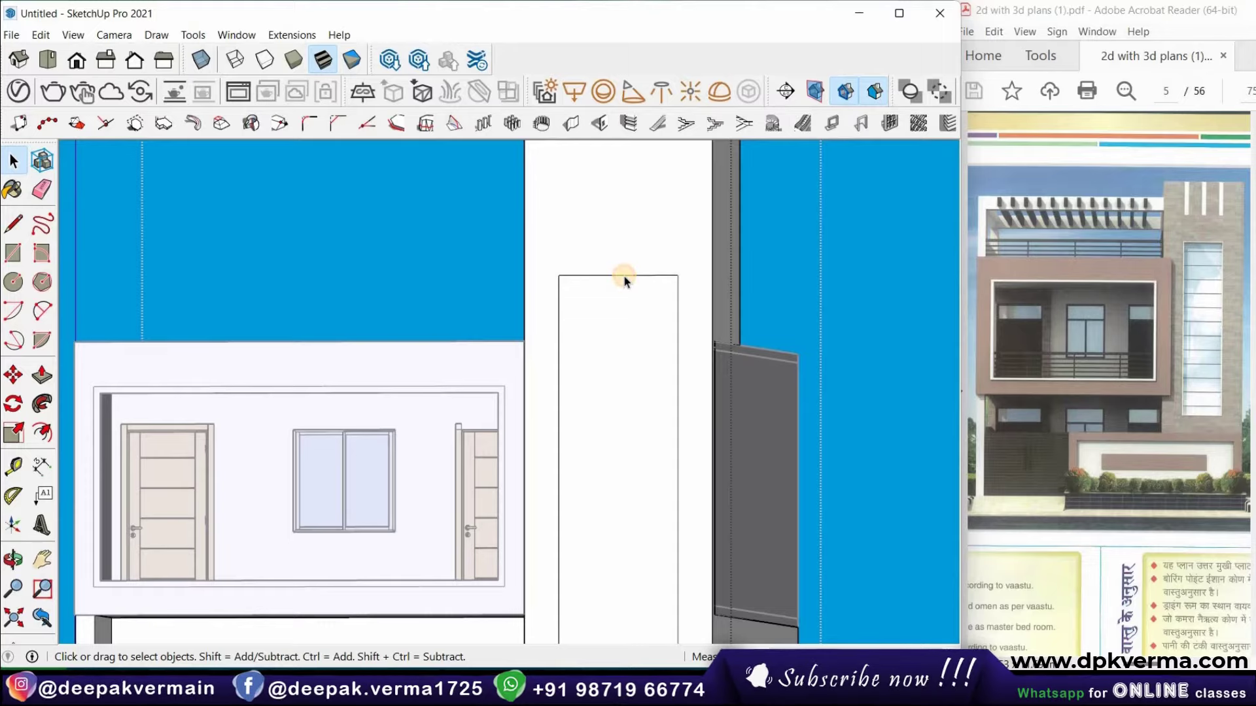
pyautogui.click(13, 375)
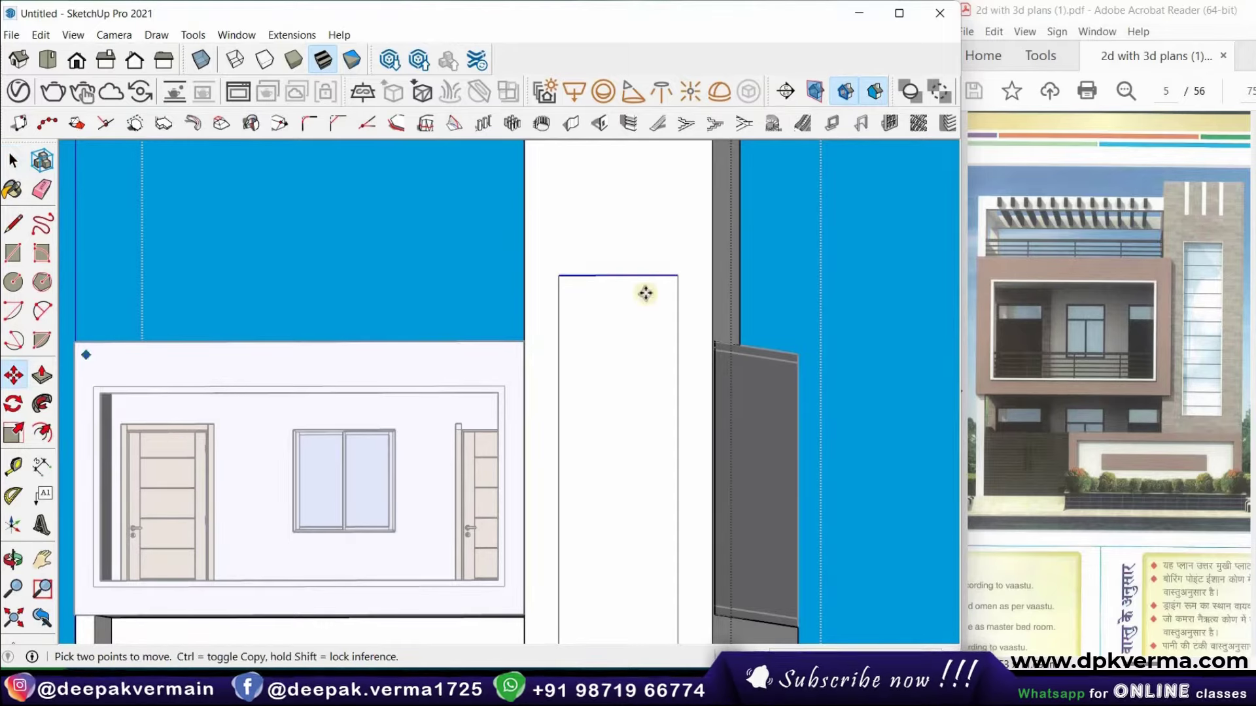
pyautogui.click(676, 279)
pyautogui.press('ctrl')
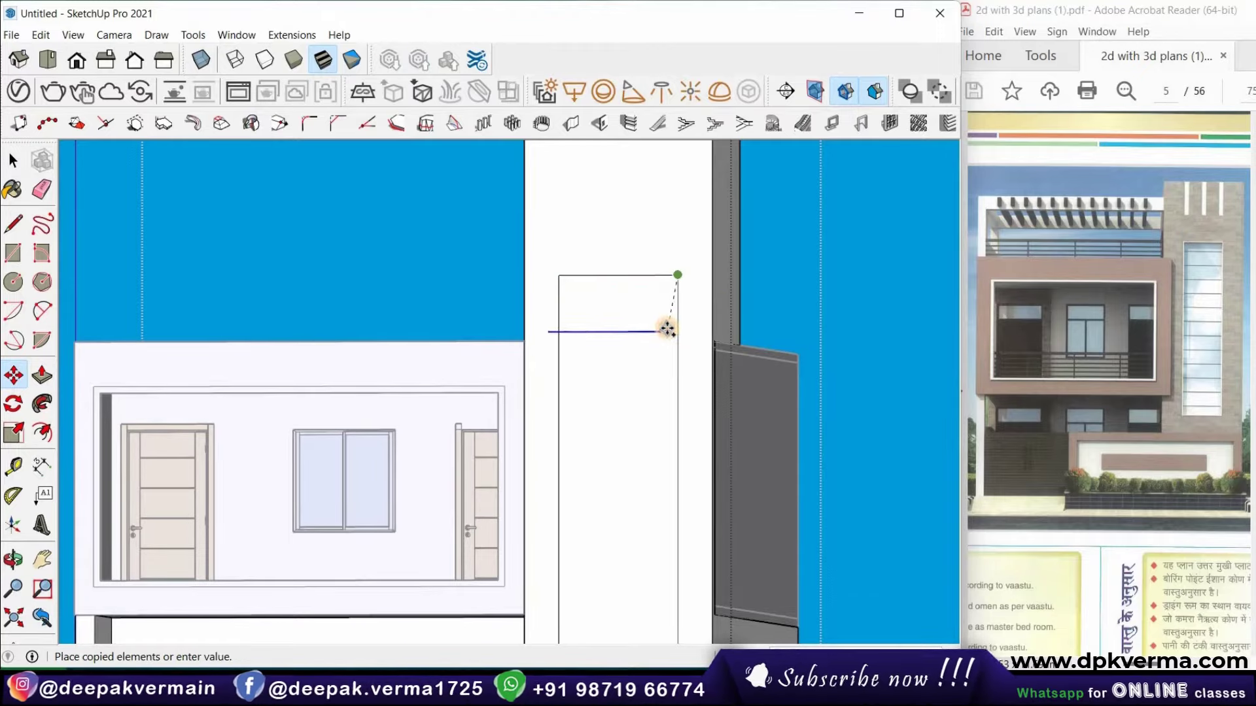
pyautogui.scroll(-2, 667, 329)
pyautogui.scroll(-1, 672, 425)
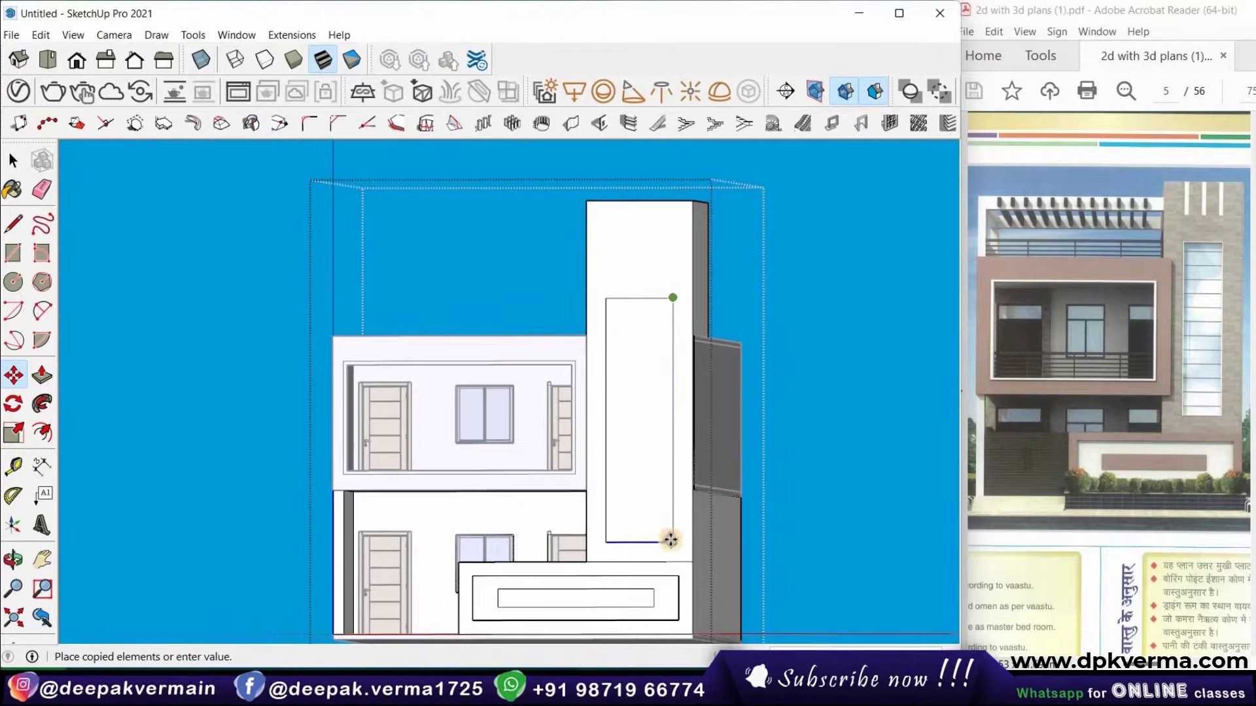
pyautogui.click(669, 541)
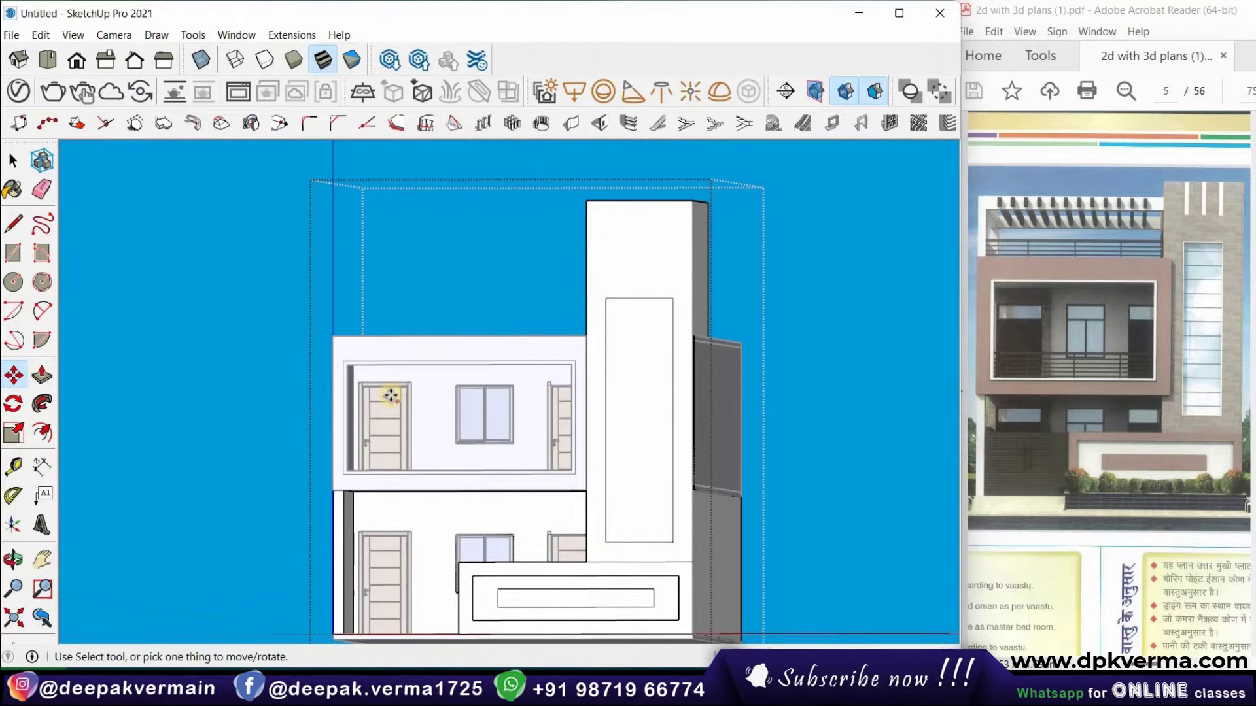
# Copy the rectangle's top edge down to its bottom
pyautogui.click(13, 160)
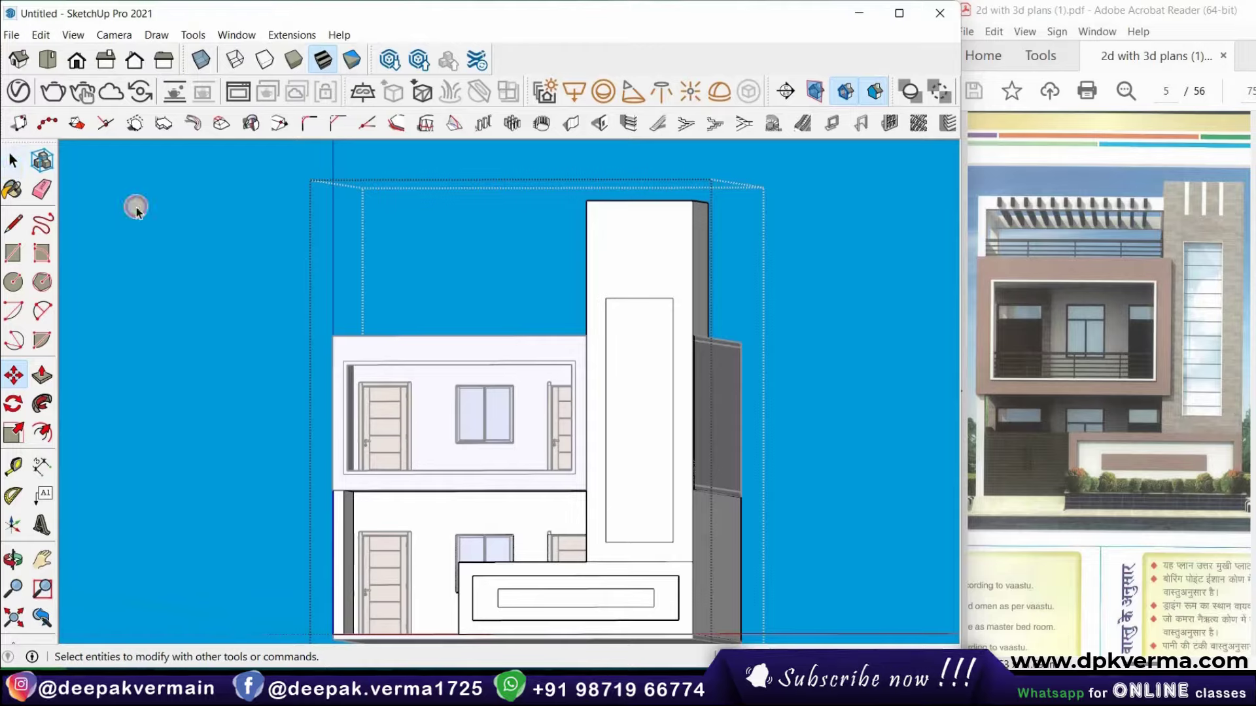
pyautogui.click(641, 299)
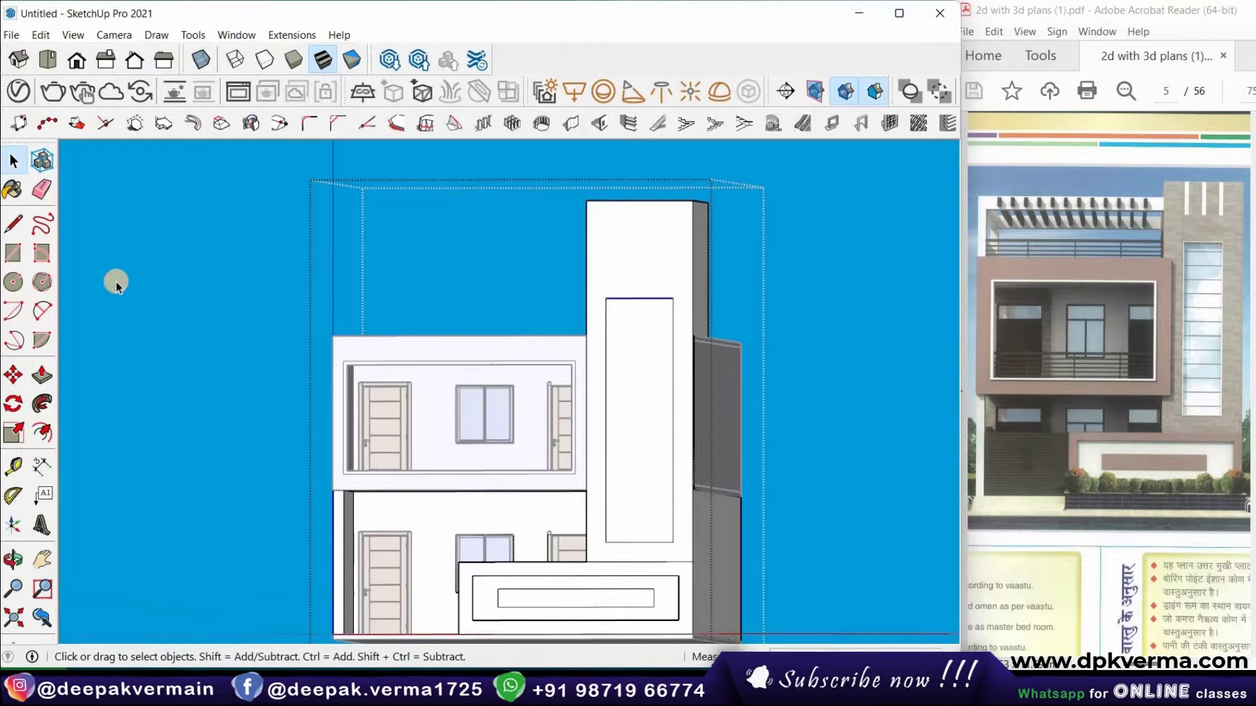
pyautogui.click(13, 374)
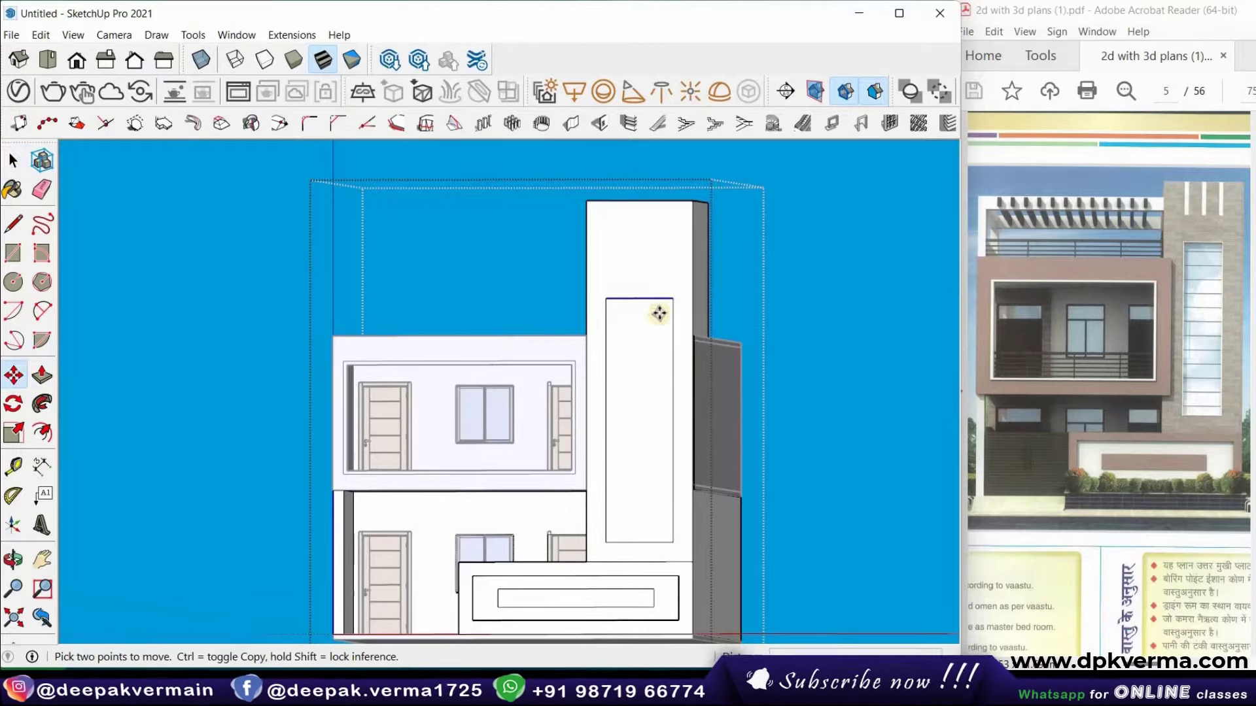
pyautogui.click(669, 298)
pyautogui.press('ctrl')
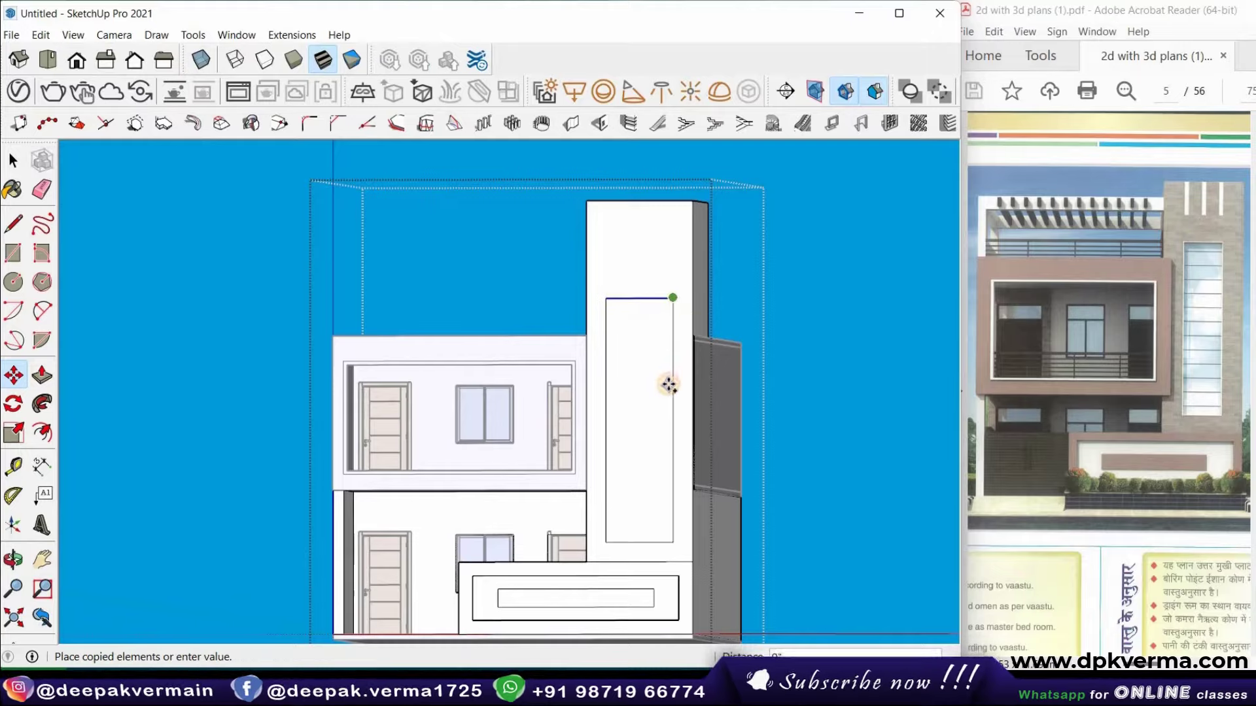
pyautogui.click(674, 540)
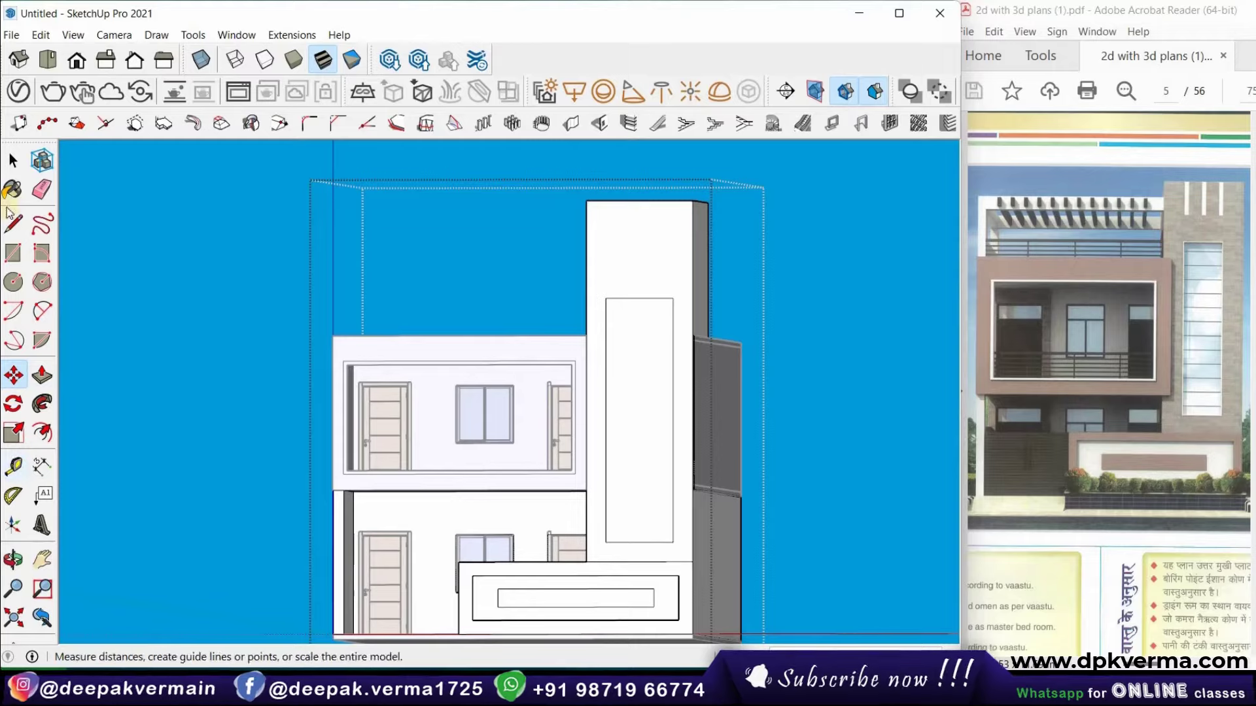
# Copy the top line to the bottom again and array it into 12 equal divisions with /12
pyautogui.click(13, 161)
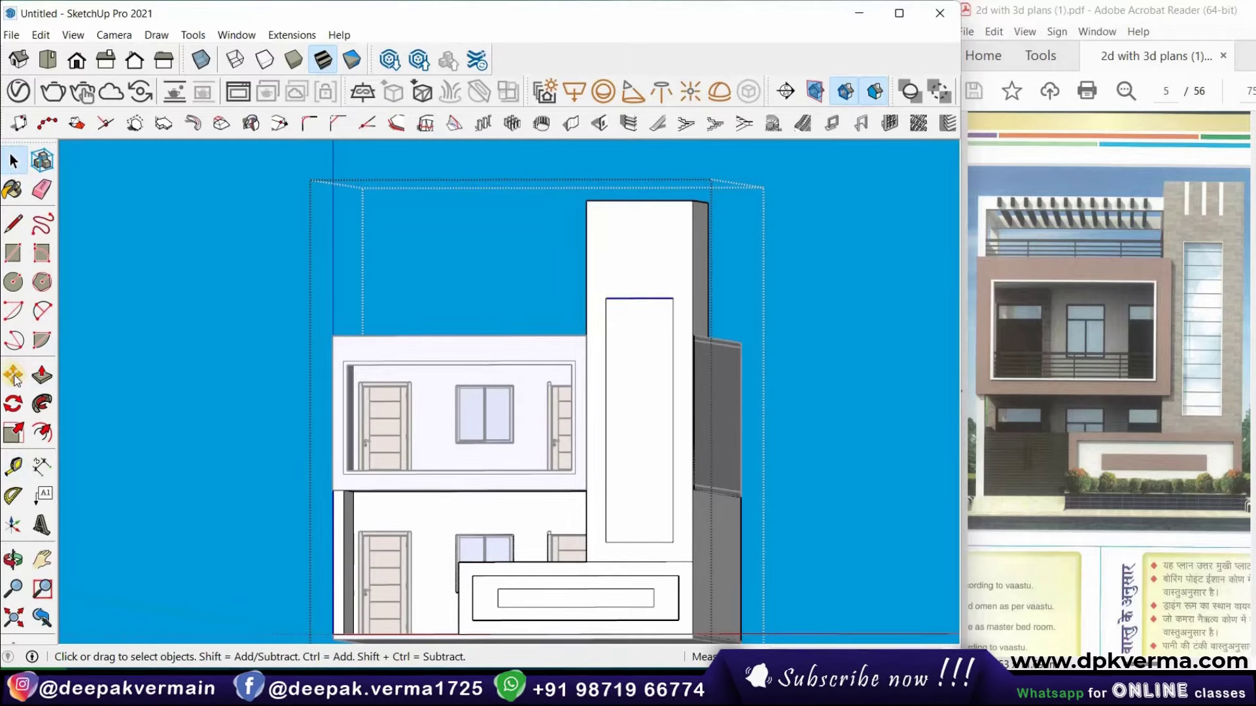
pyautogui.press('m')
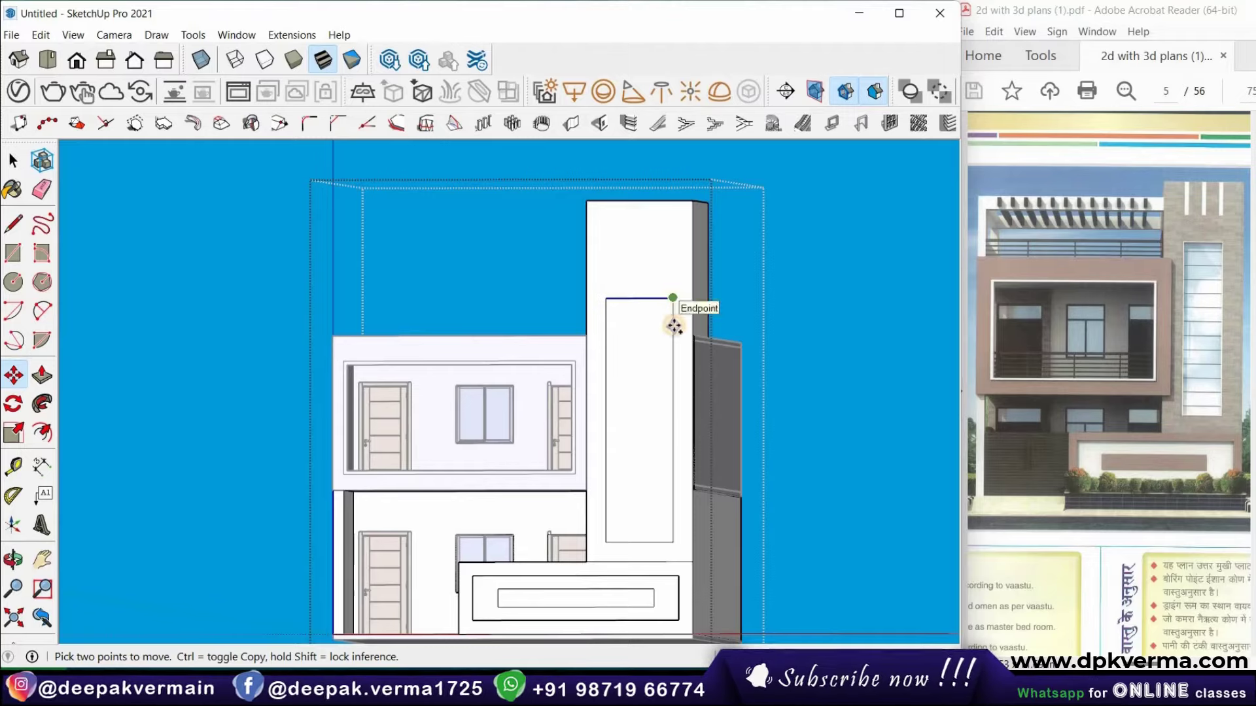
pyautogui.click(672, 301)
pyautogui.press('ctrl')
pyautogui.click(665, 539)
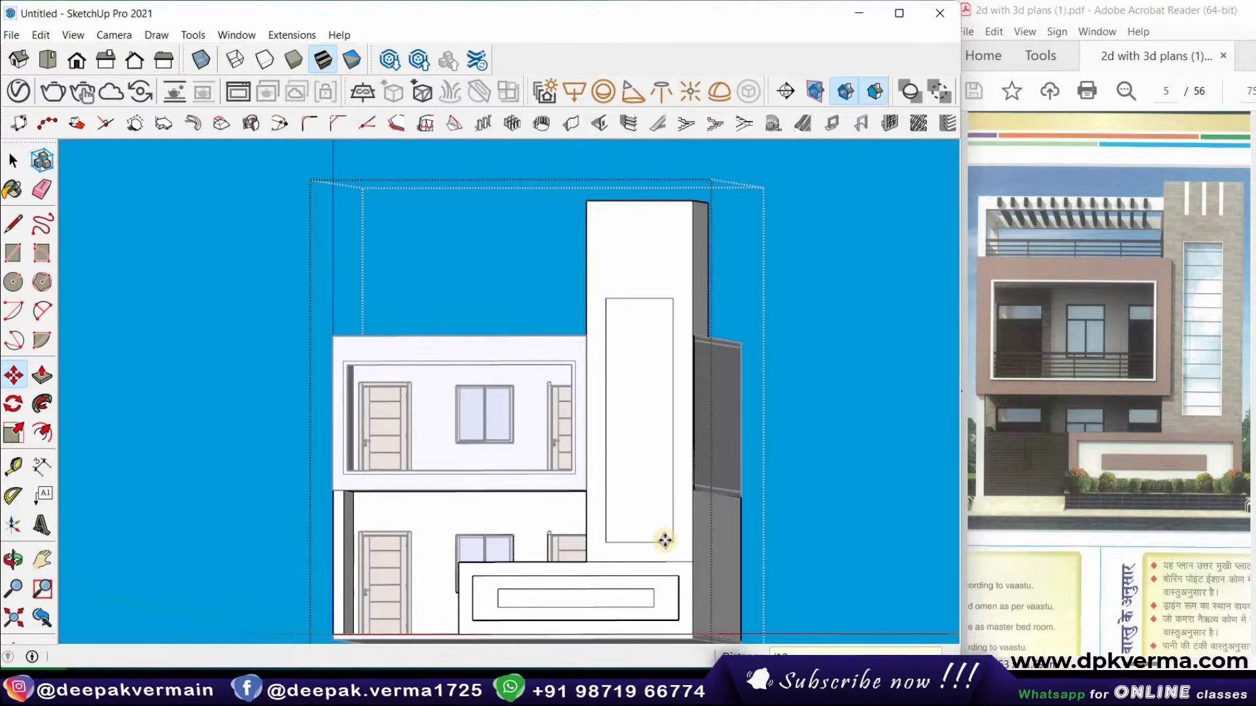
pyautogui.press('Return')
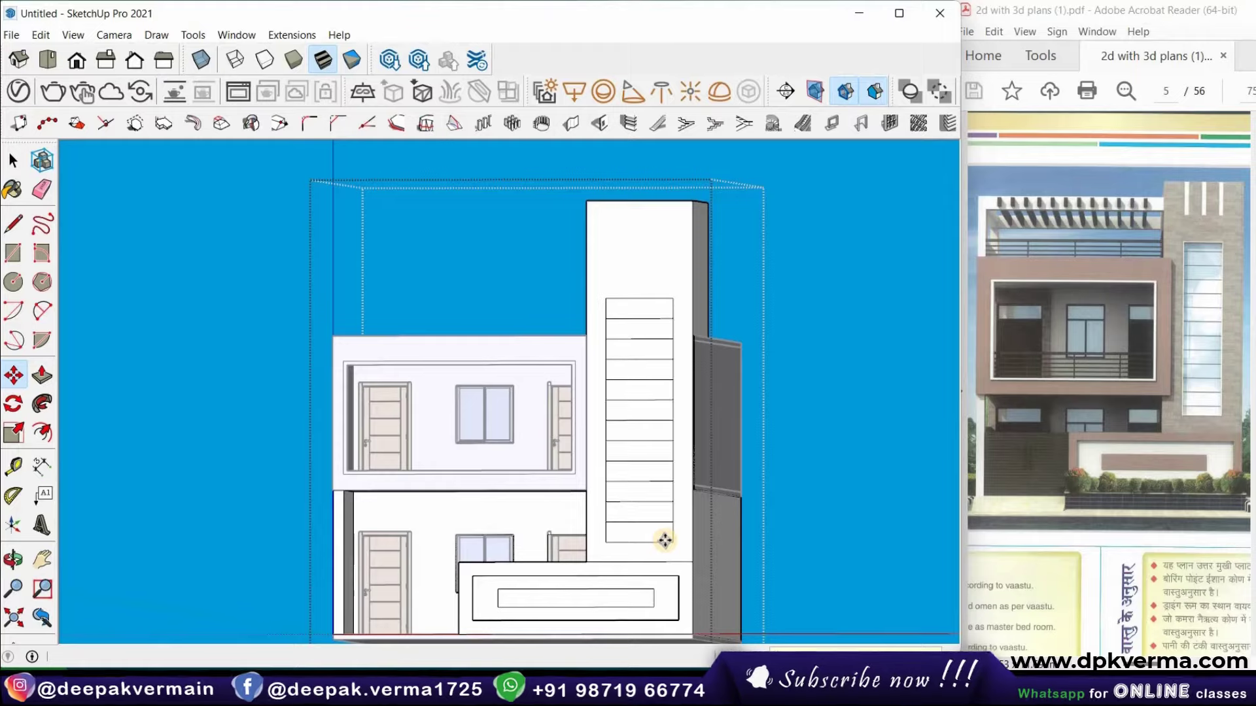
pyautogui.scroll(2, 614, 314)
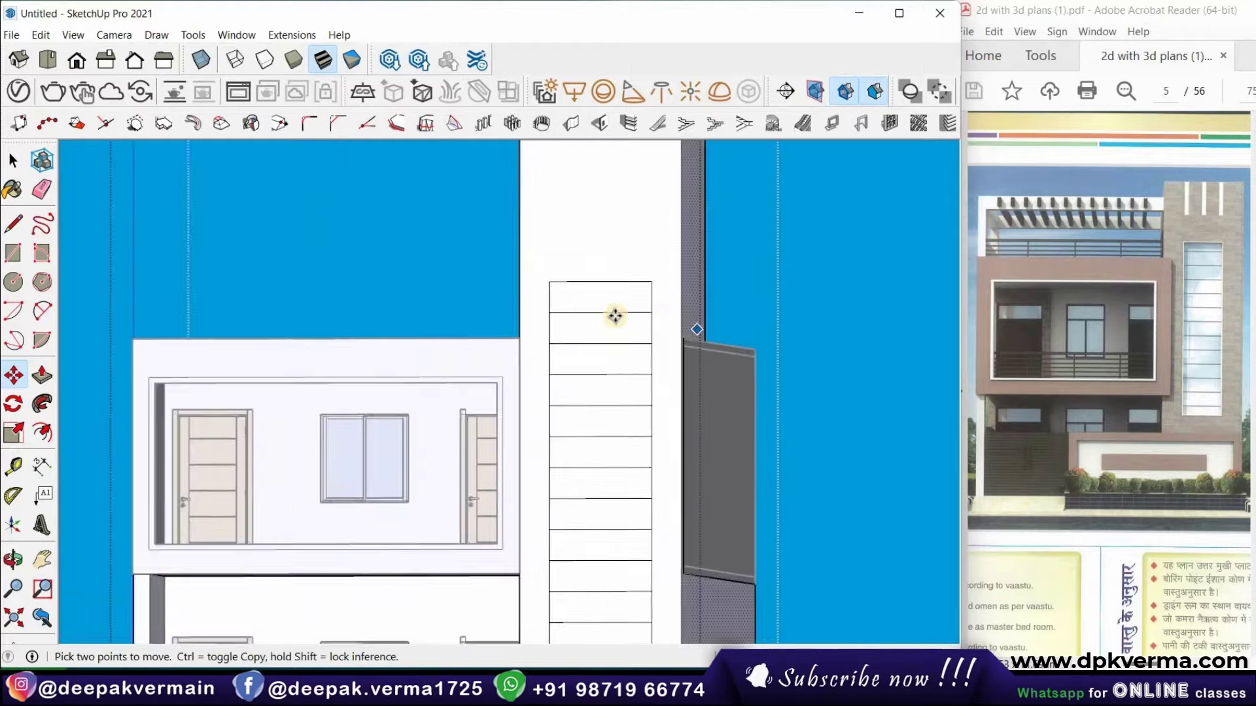
pyautogui.scroll(2, 650, 300)
pyautogui.scroll(3, 625, 326)
pyautogui.scroll(2, 502, 335)
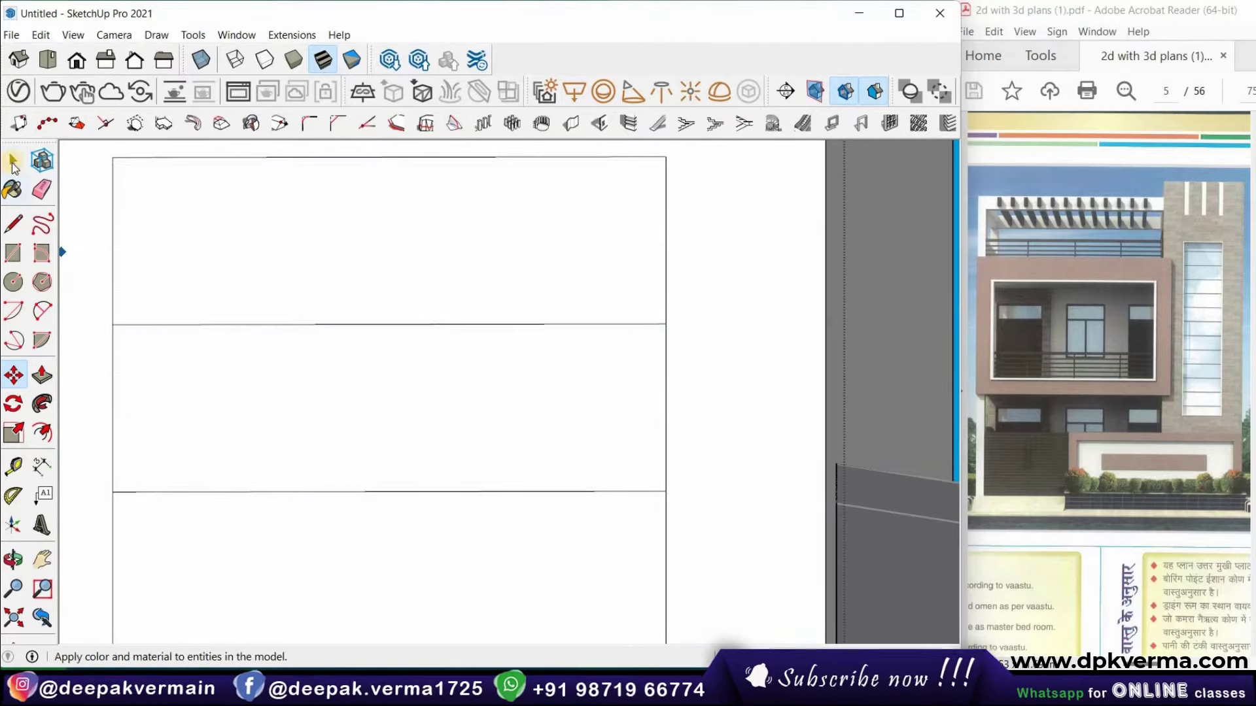
# Copy the middle divider line a short exact distance upward to make a doubled slat
pyautogui.click(13, 160)
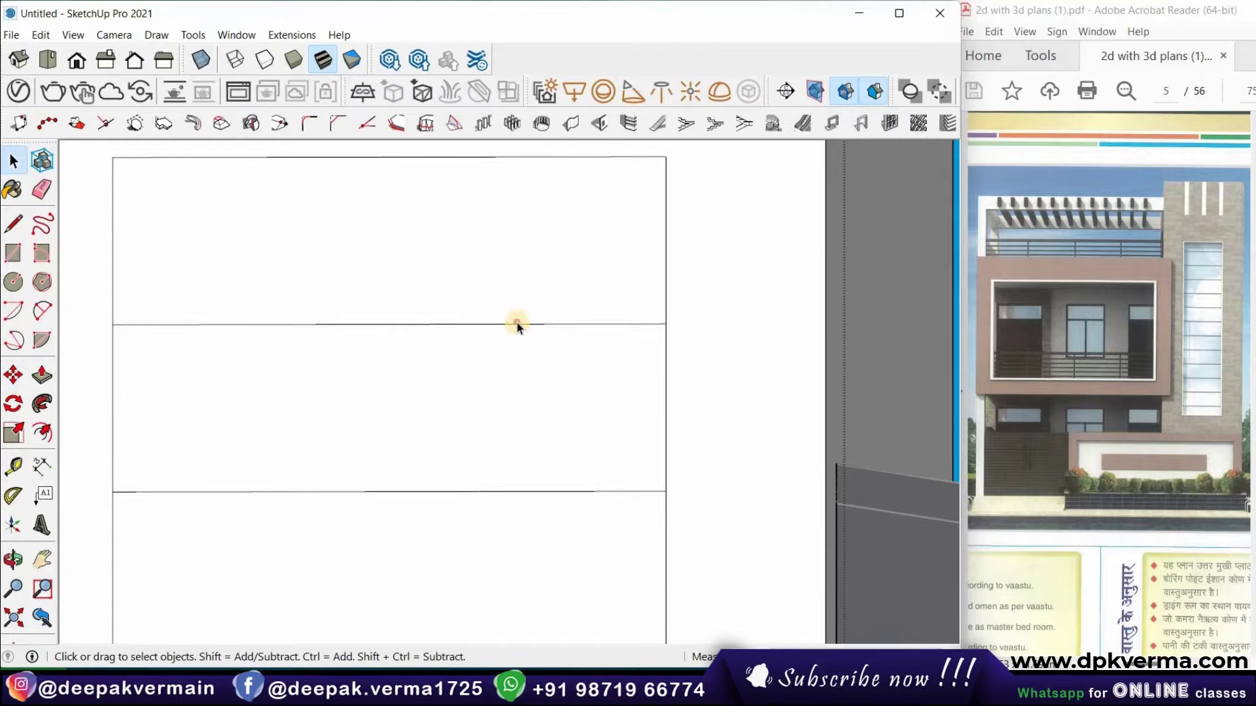
pyautogui.click(517, 323)
pyautogui.moveTo(480, 362); pyautogui.dragTo(274, 308, button='middle')
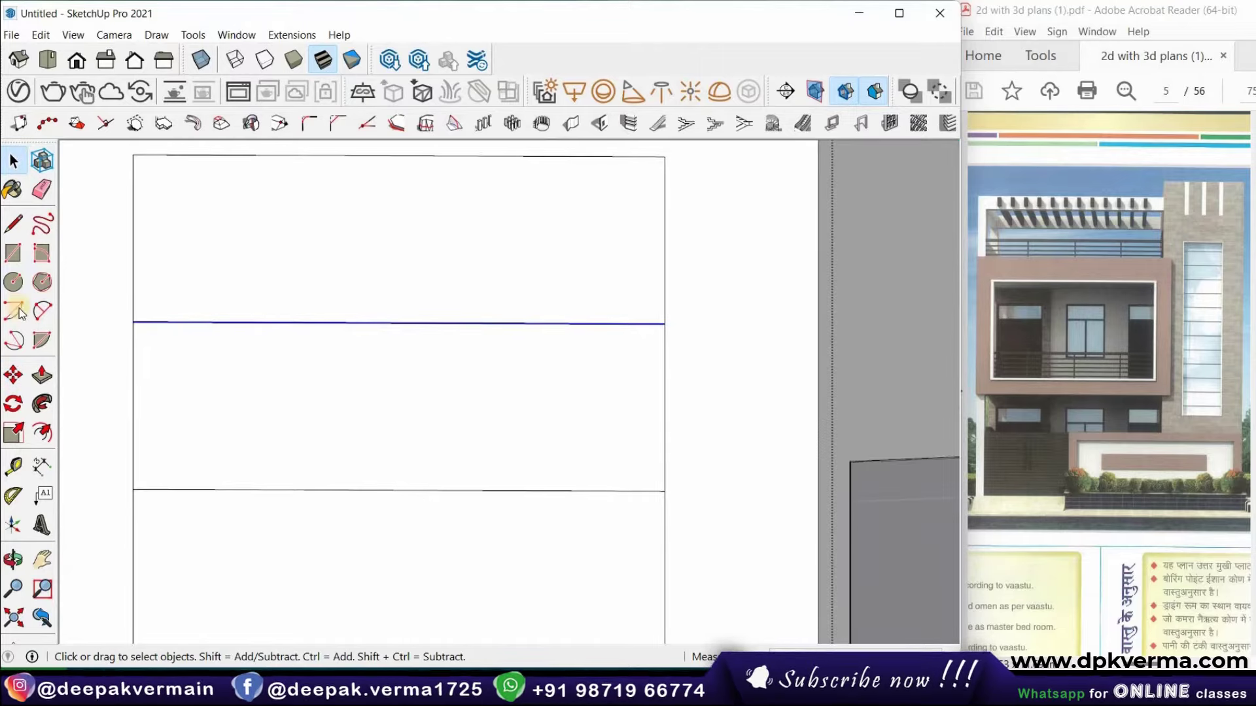
pyautogui.click(13, 375)
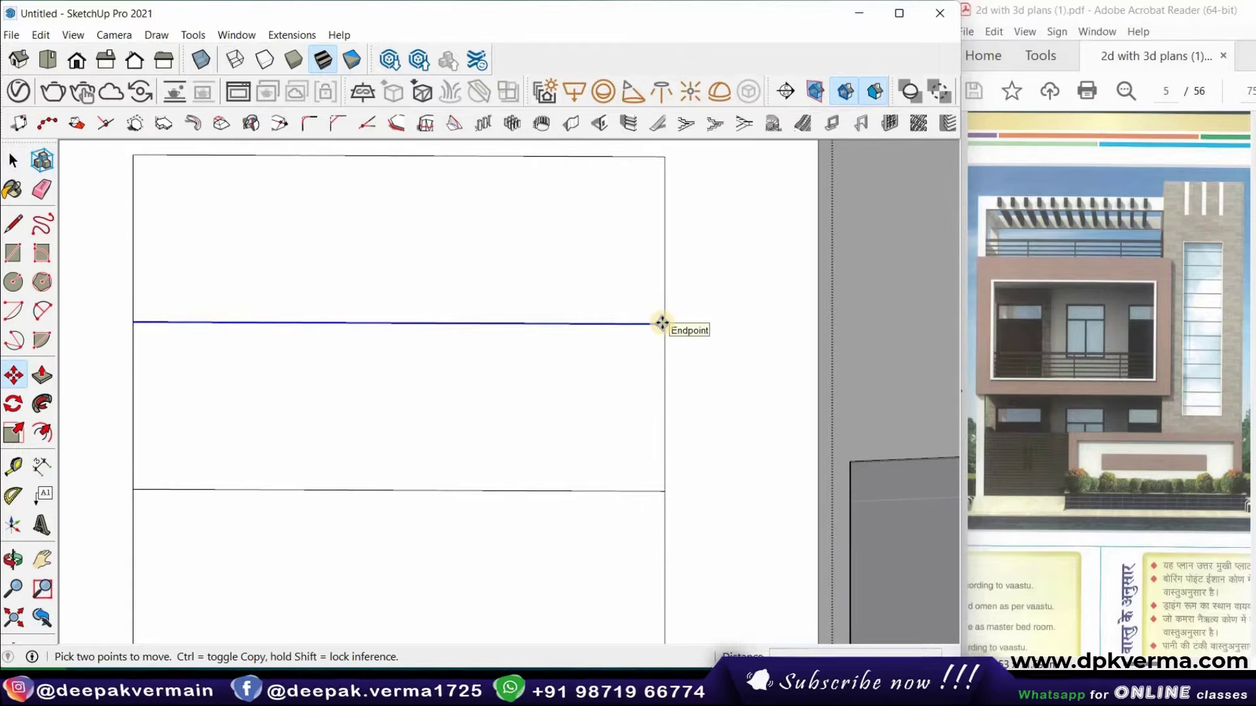
pyautogui.click(662, 323)
pyautogui.press('ctrl')
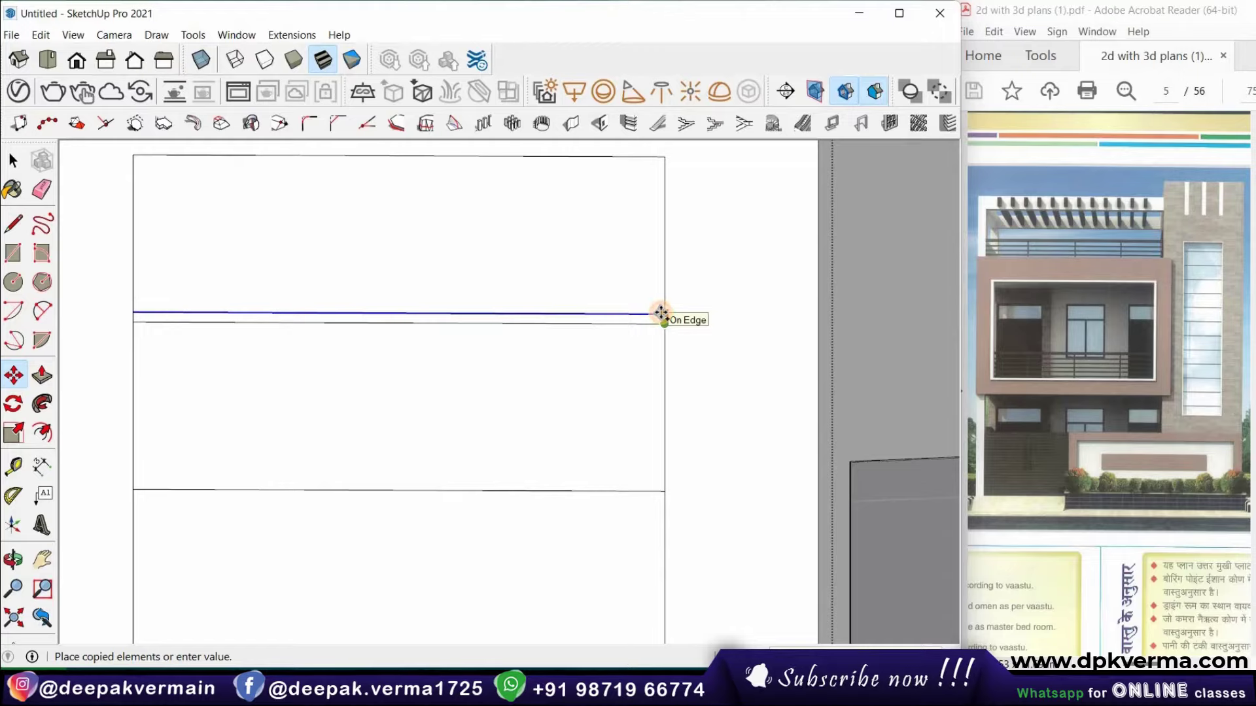
pyautogui.press('Return')
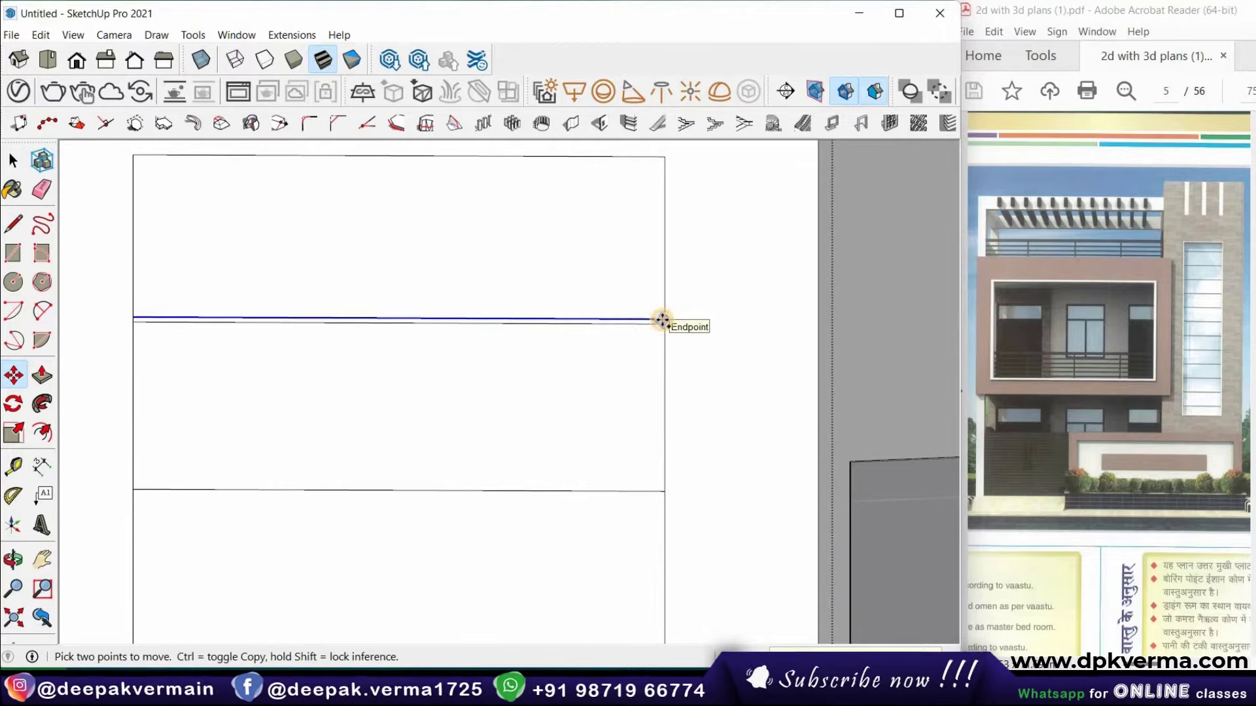
pyautogui.press('ctrl')
pyautogui.click(662, 321)
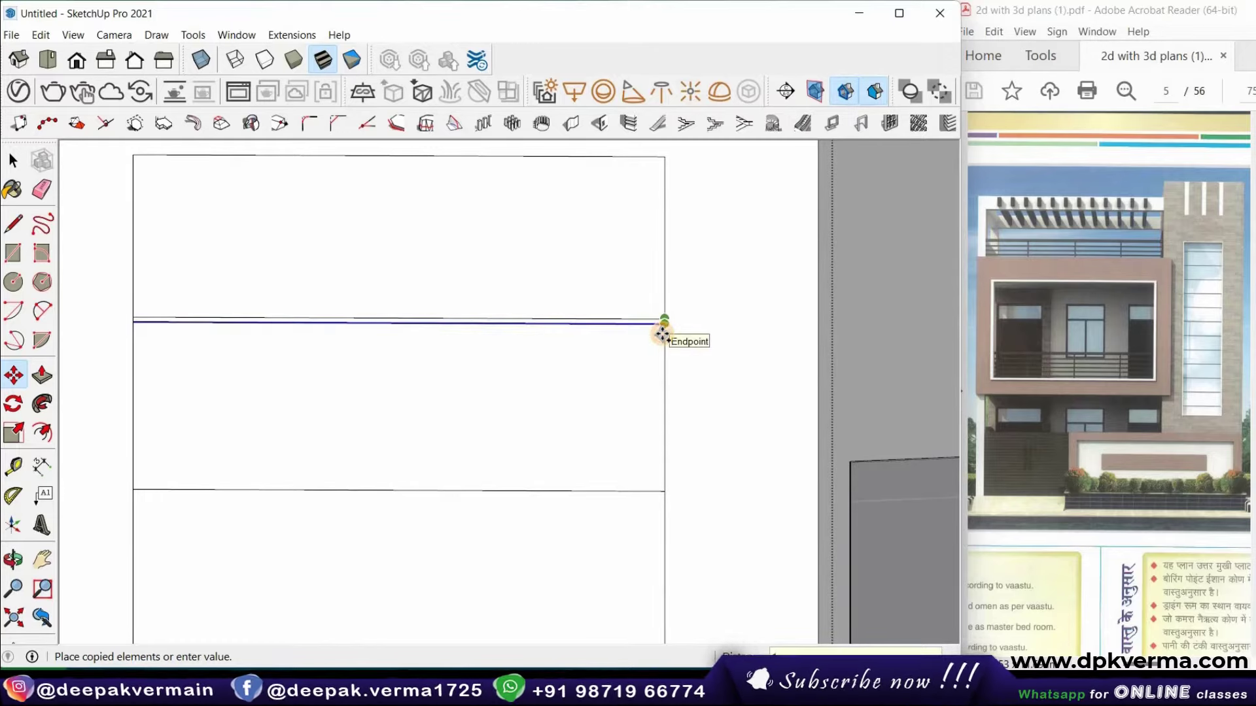
pyautogui.click(662, 333)
pyautogui.scroll(3, 661, 335)
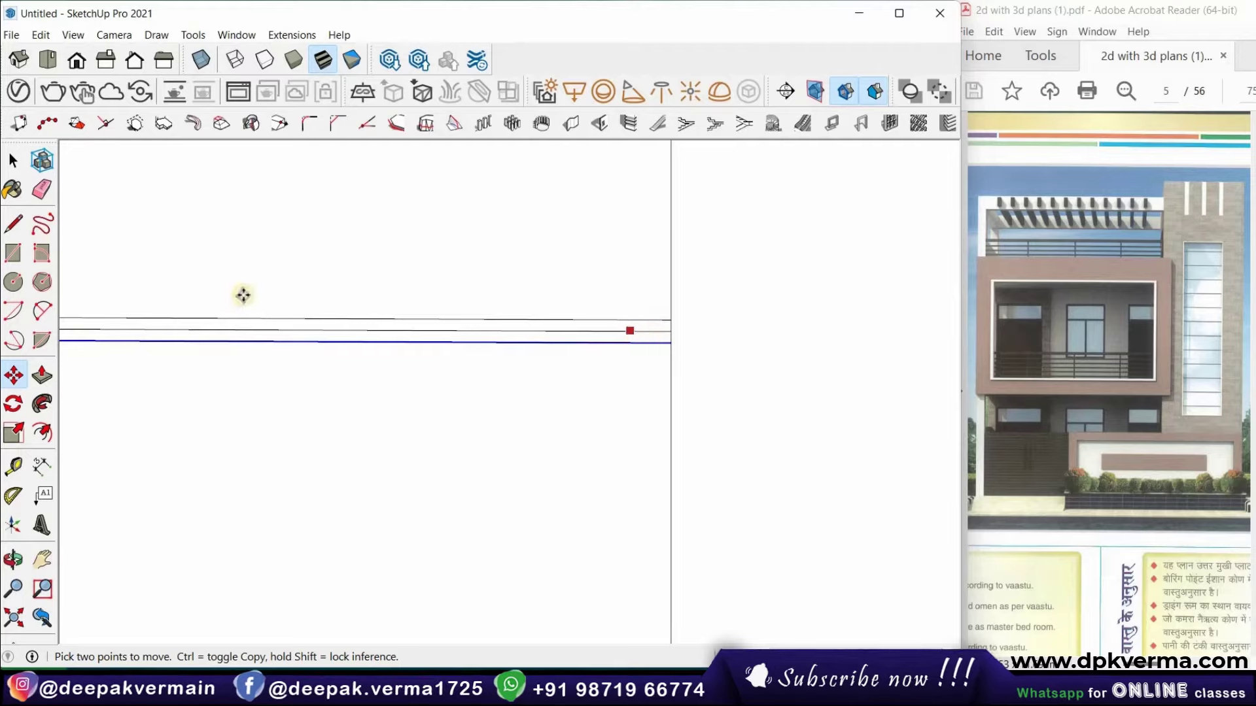
# Copy the doubled line pair down onto the lower divider
pyautogui.click(13, 160)
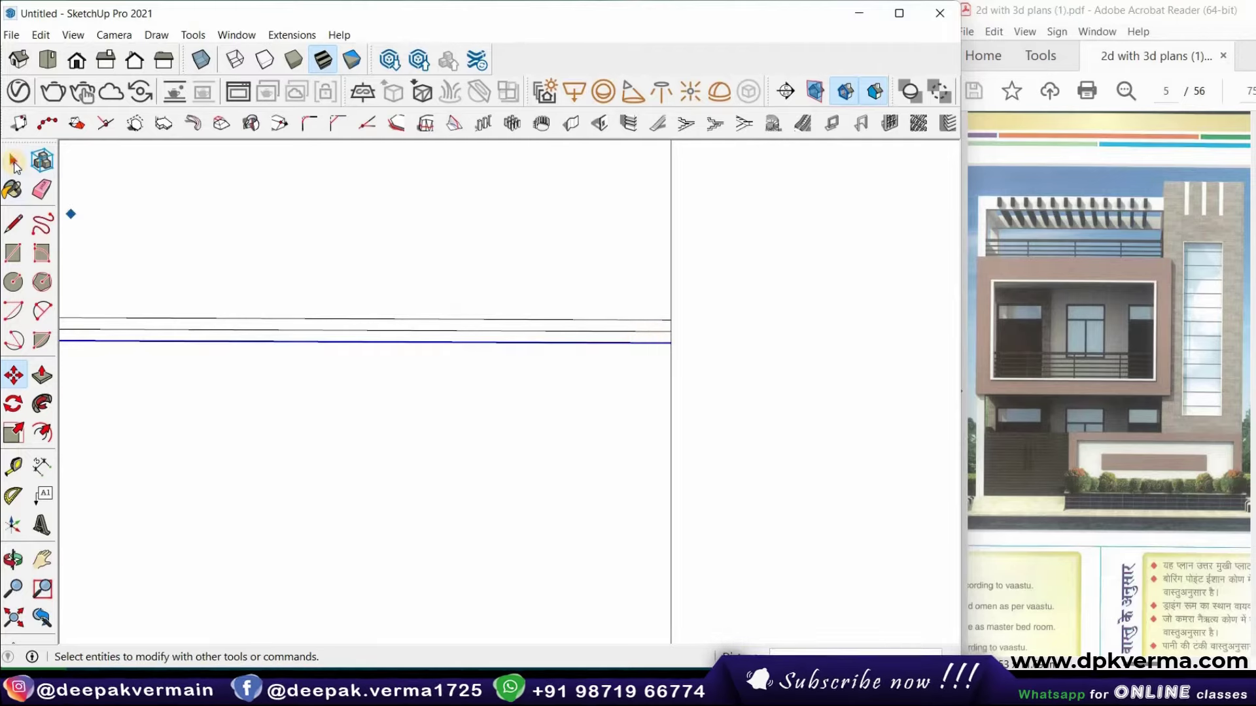
pyautogui.keyDown('ctrl'); pyautogui.click(666, 325); pyautogui.keyUp('ctrl')
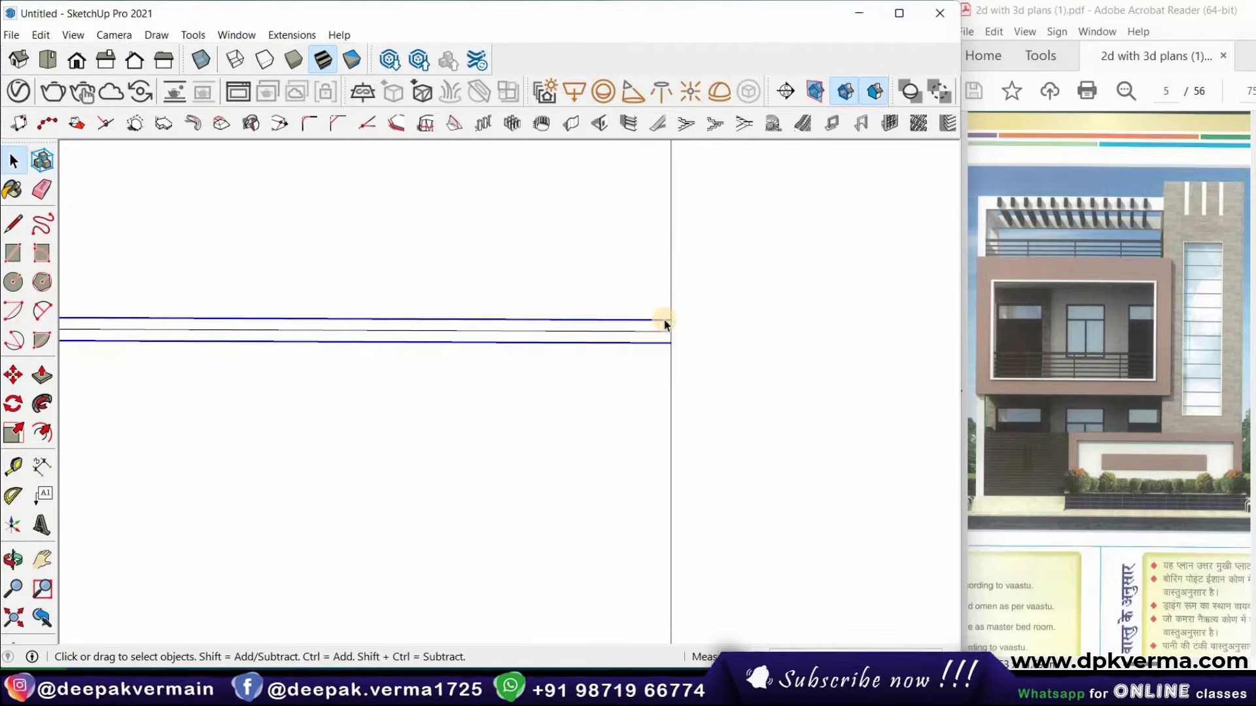
pyautogui.click(13, 376)
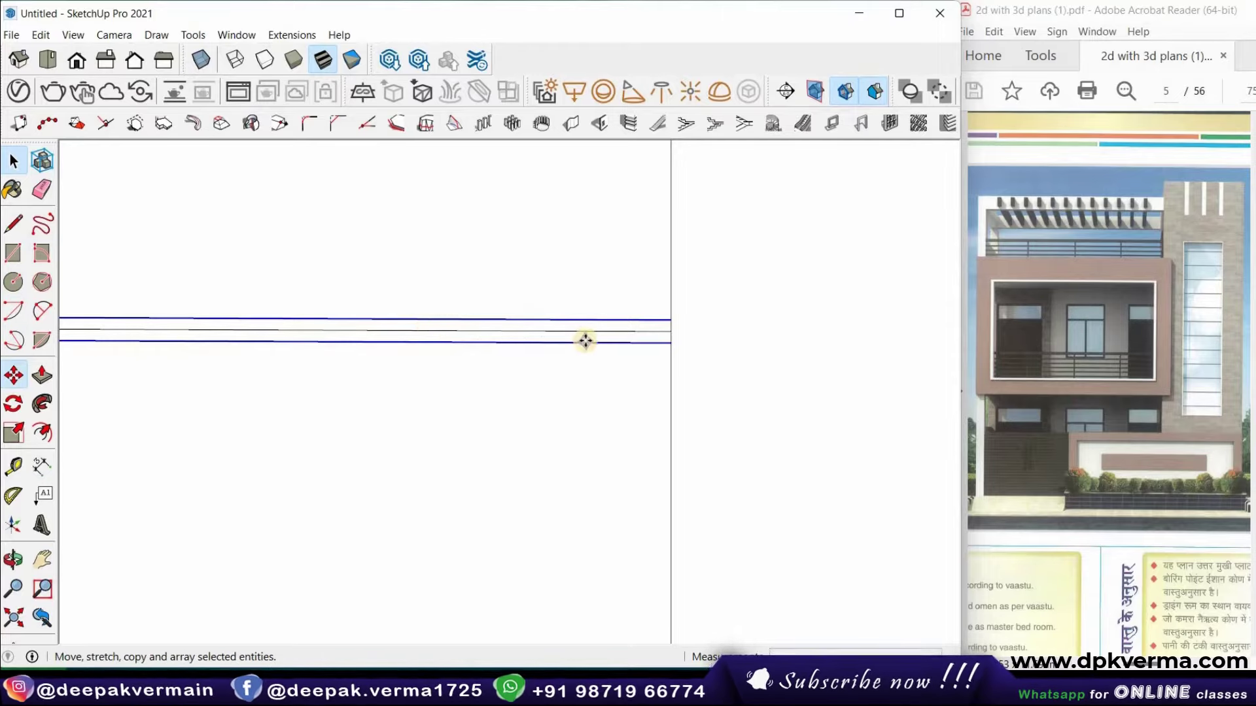
pyautogui.press('ctrl')
pyautogui.click(673, 332)
pyautogui.scroll(-3, 664, 361)
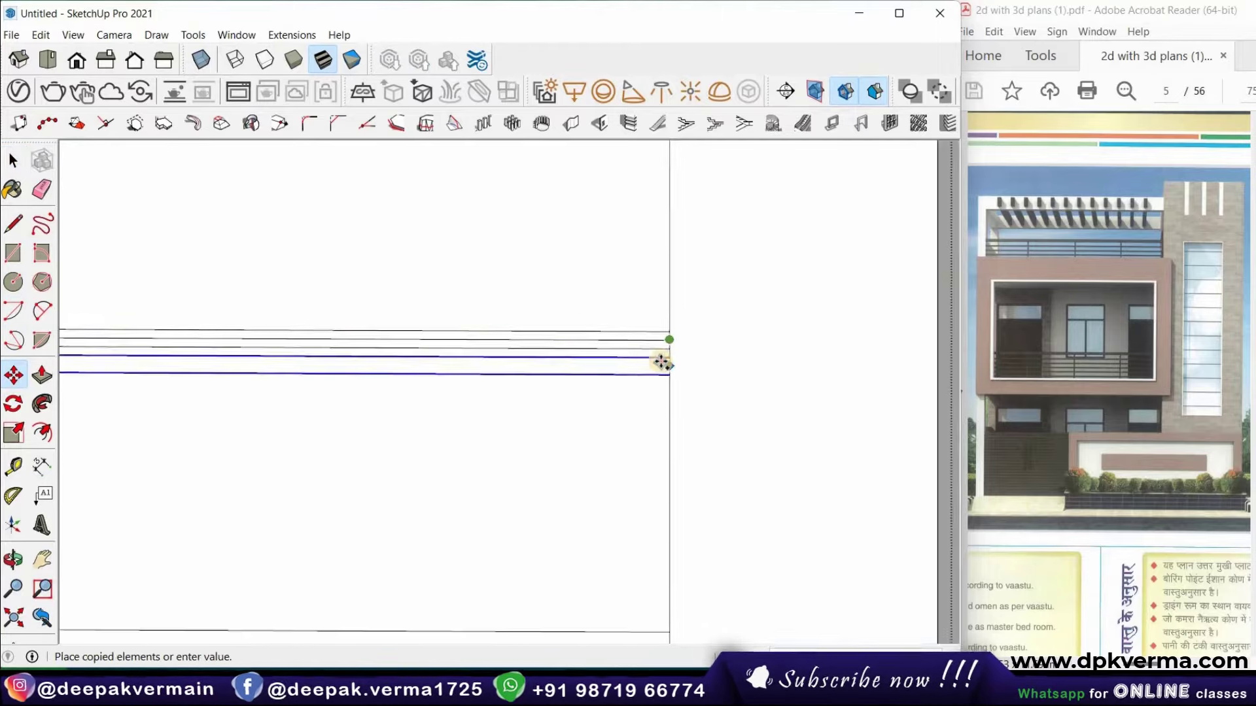
pyautogui.click(665, 552)
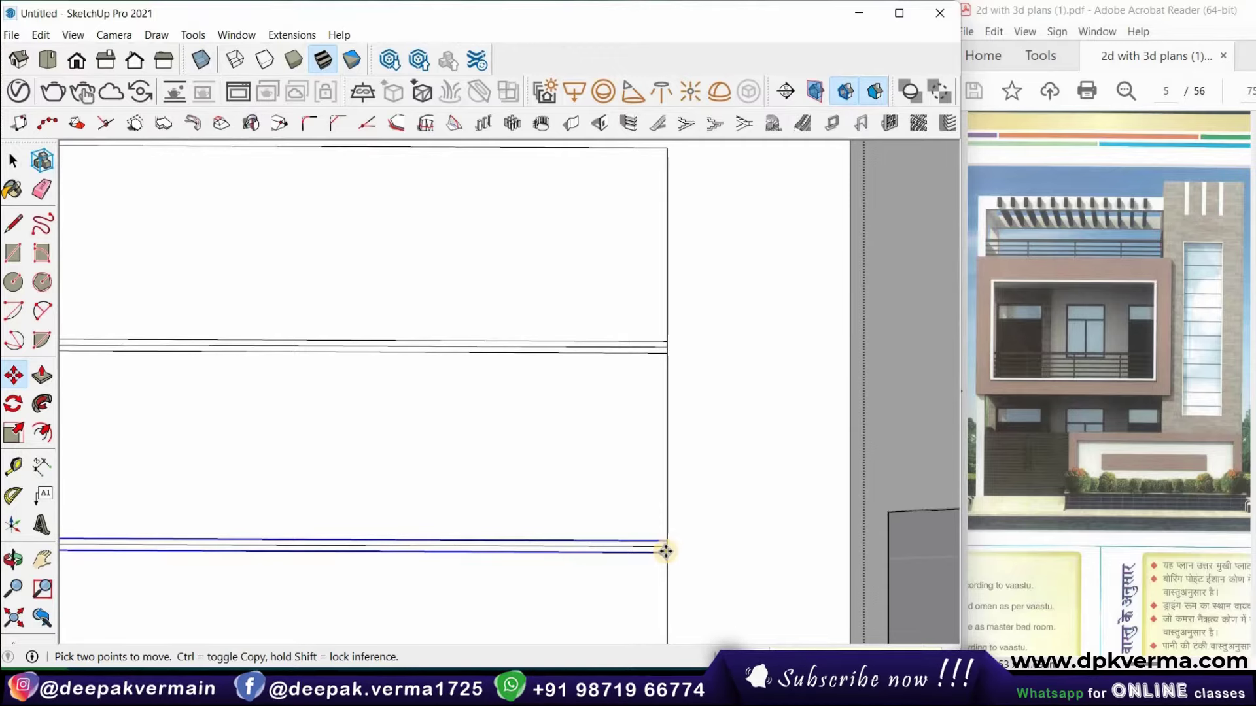
pyautogui.scroll(-1, 614, 480)
pyautogui.scroll(-3, 614, 475)
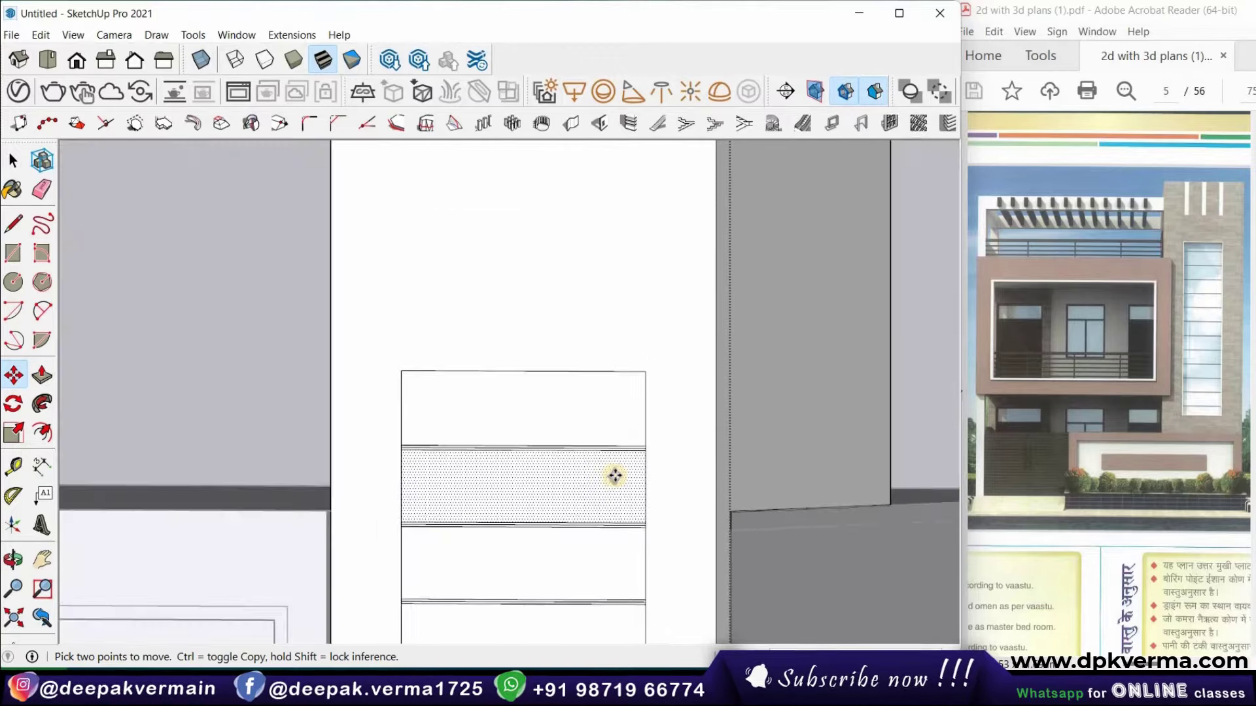
pyautogui.scroll(-3, 614, 474)
pyautogui.scroll(-3, 591, 562)
pyautogui.scroll(-2, 602, 639)
pyautogui.scroll(2, 595, 610)
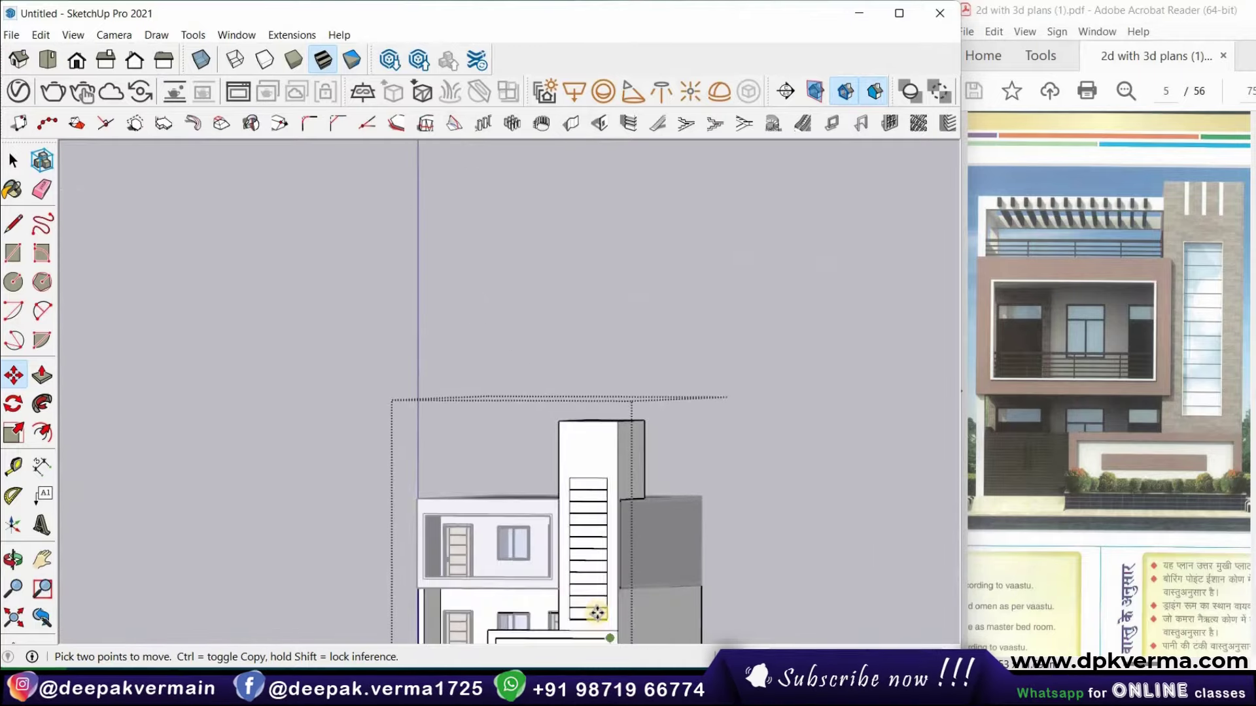
pyautogui.scroll(3, 630, 617)
pyautogui.scroll(2, 628, 611)
pyautogui.scroll(3, 602, 592)
pyautogui.scroll(2, 592, 579)
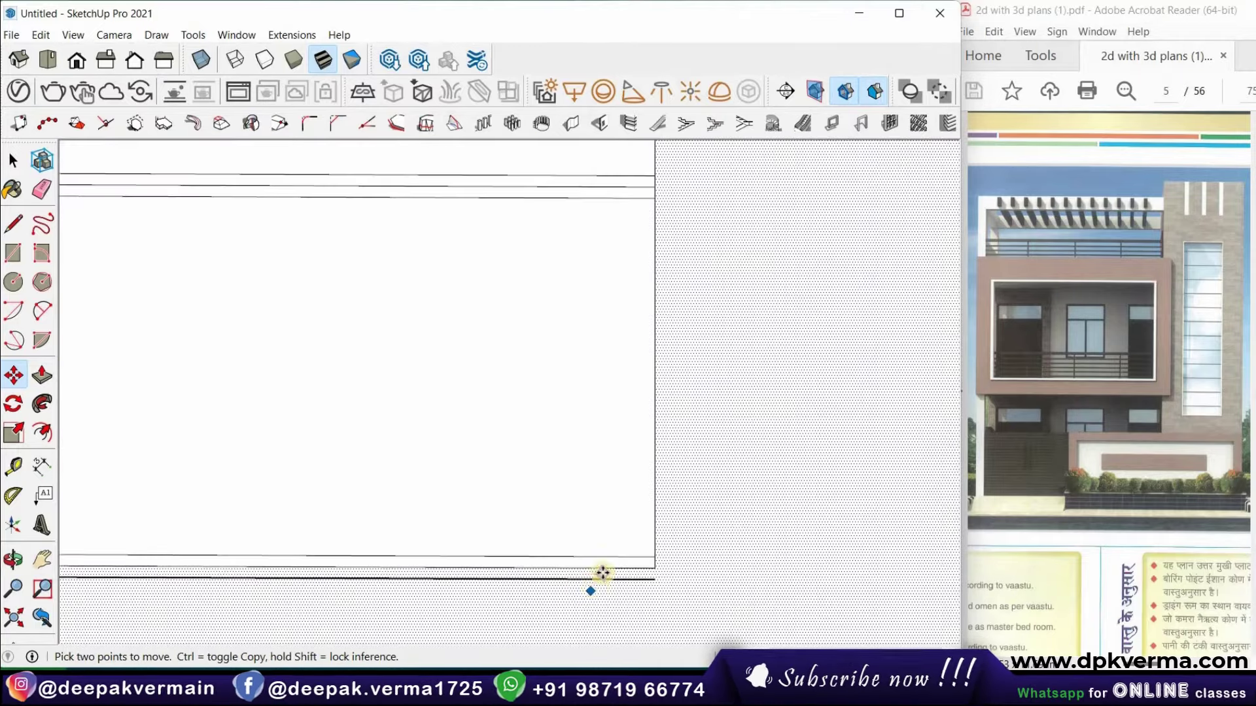
pyautogui.scroll(2, 582, 562)
pyautogui.click(41, 189)
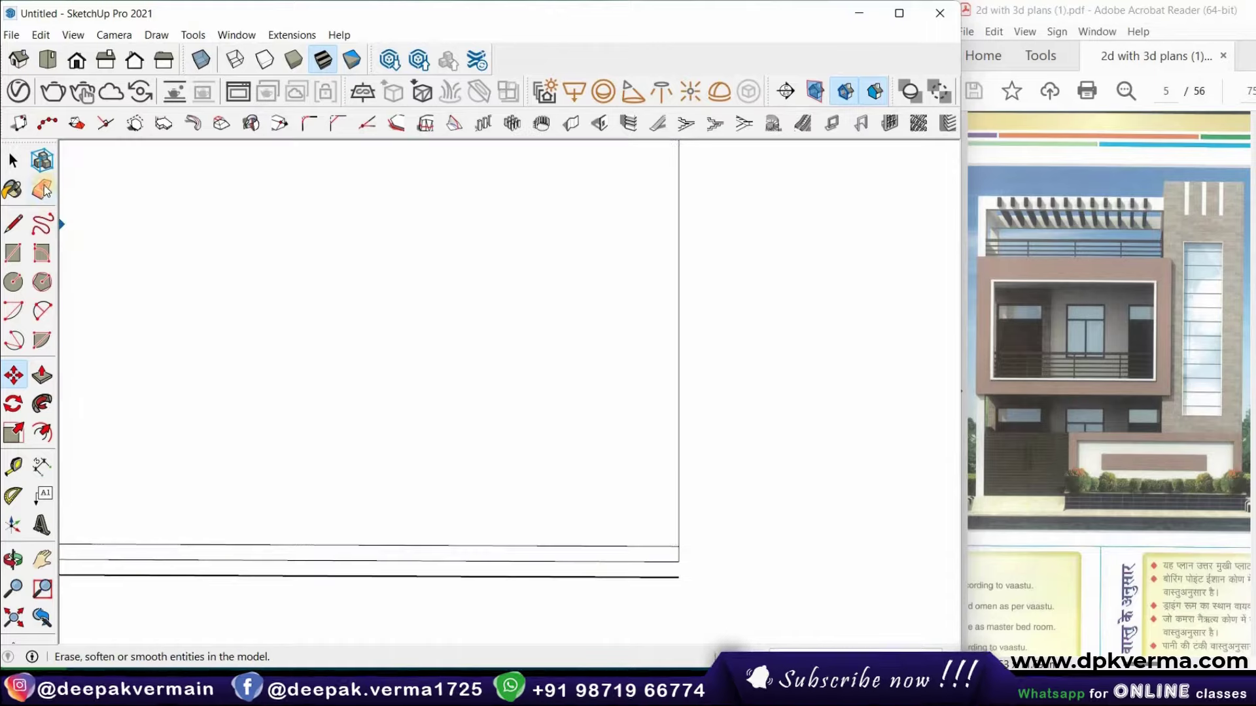
# Erase the lowest and middle stray horizontal lines on the tower inset
pyautogui.click(587, 575)
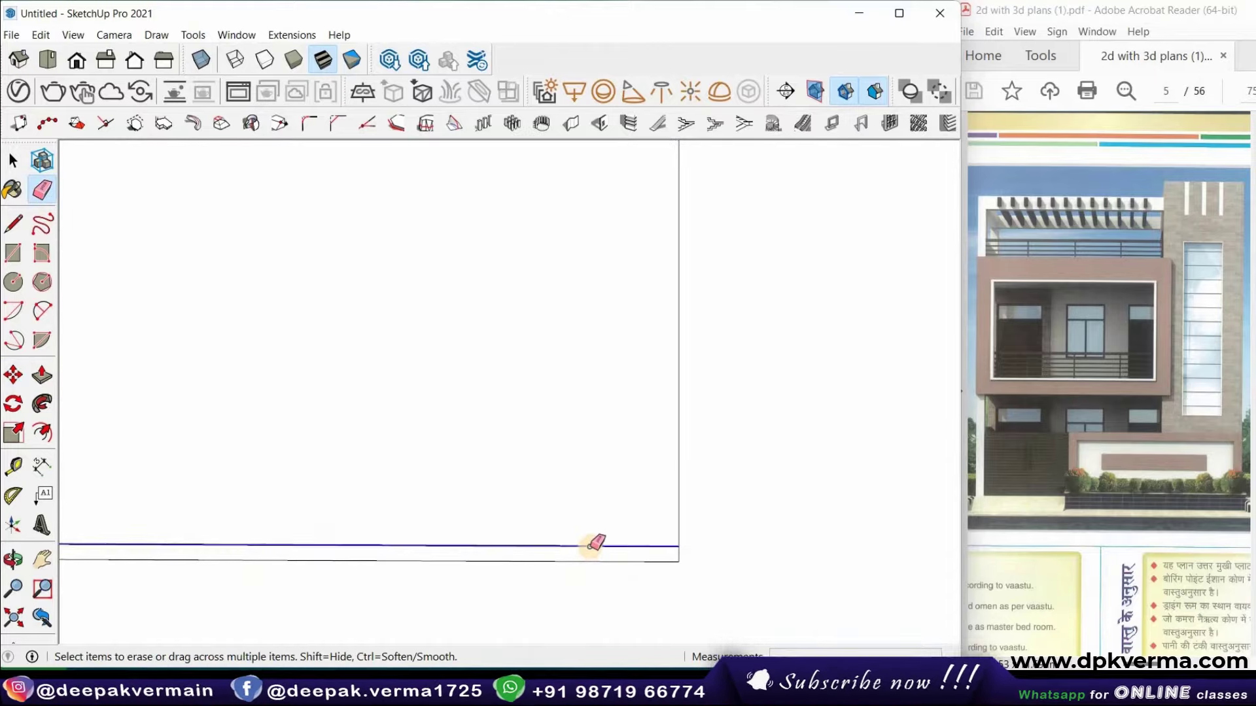
pyautogui.scroll(-2, 592, 548)
pyautogui.scroll(-1, 645, 249)
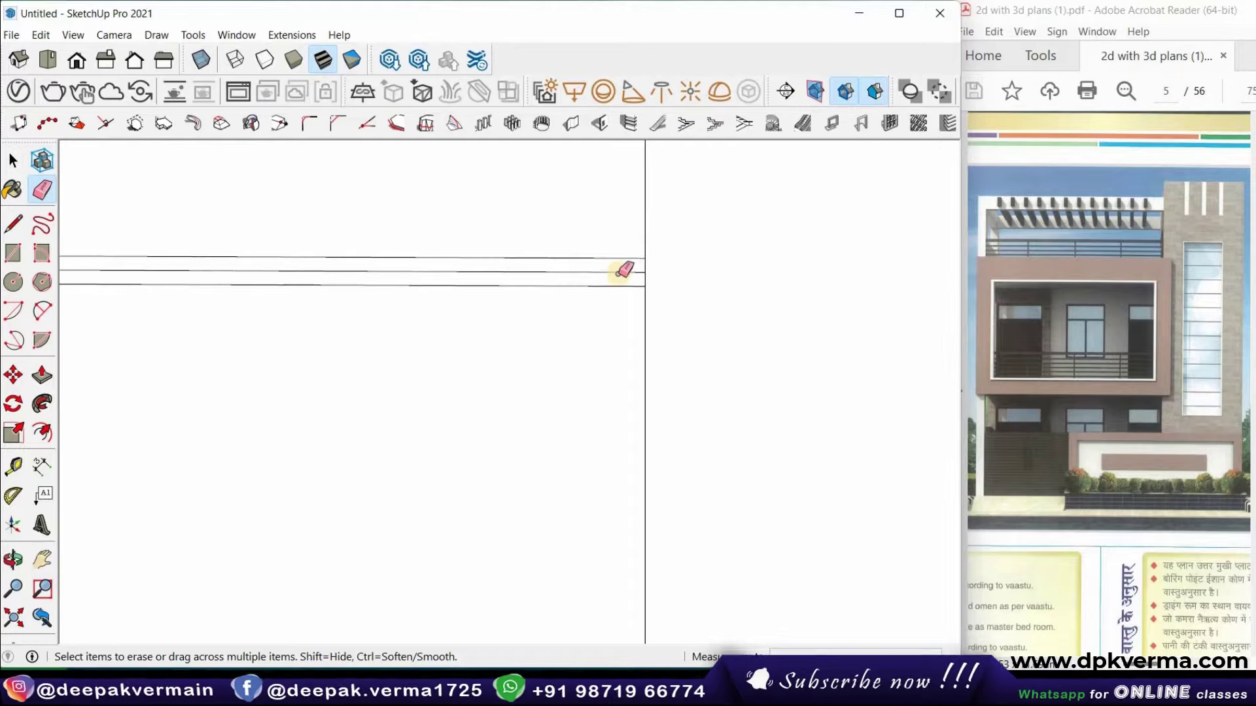
pyautogui.click(625, 270)
pyautogui.scroll(-1, 621, 327)
pyautogui.scroll(2, 588, 222)
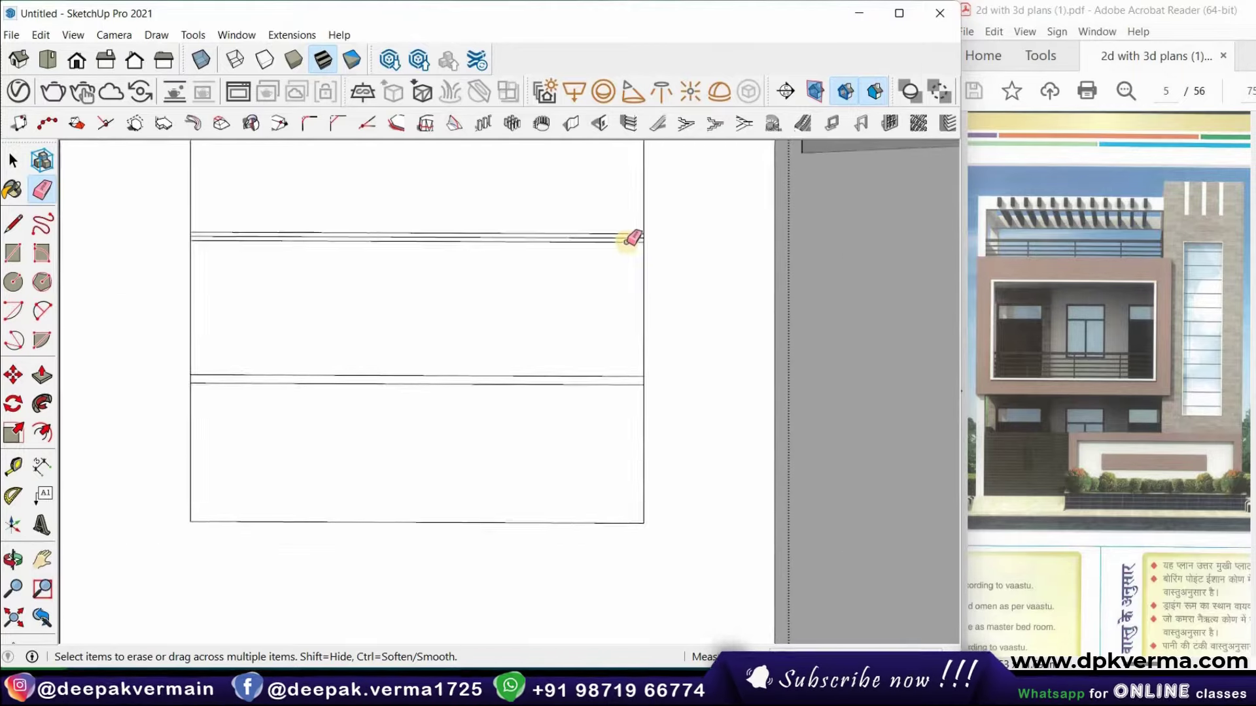
pyautogui.scroll(2, 631, 242)
pyautogui.scroll(-2, 607, 216)
pyautogui.scroll(-3, 607, 216)
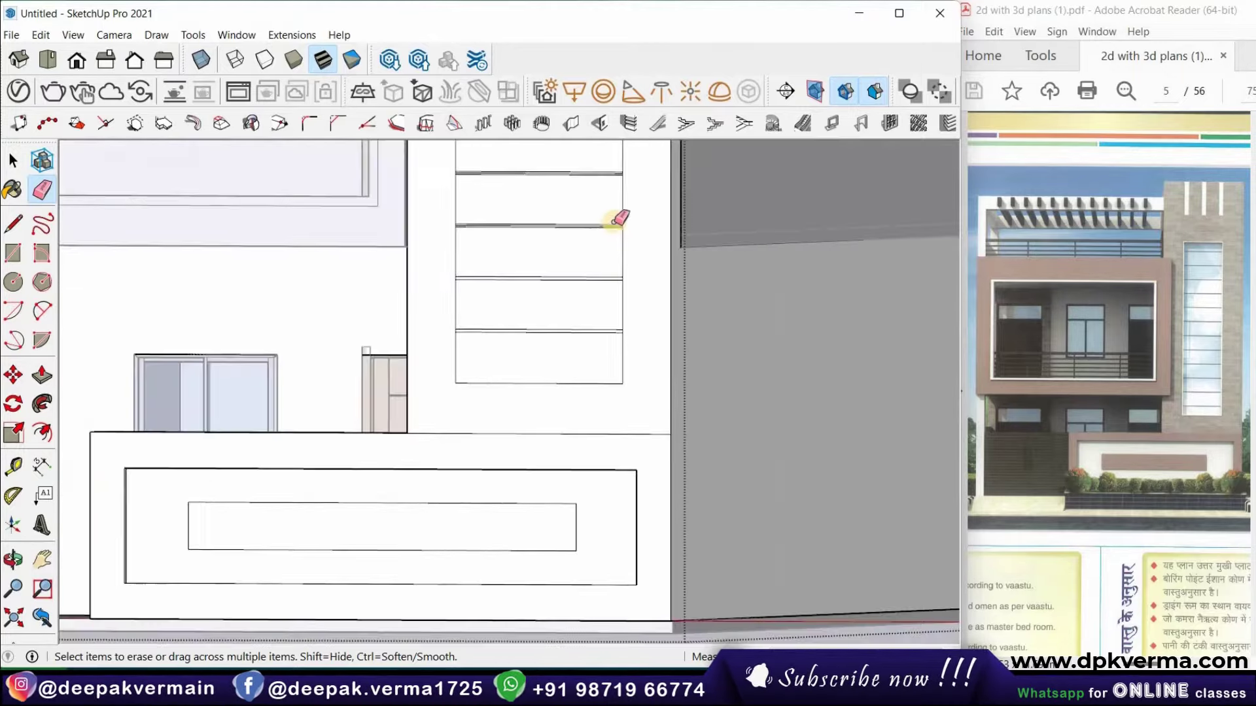
pyautogui.scroll(4, 616, 215)
pyautogui.scroll(-3, 625, 196)
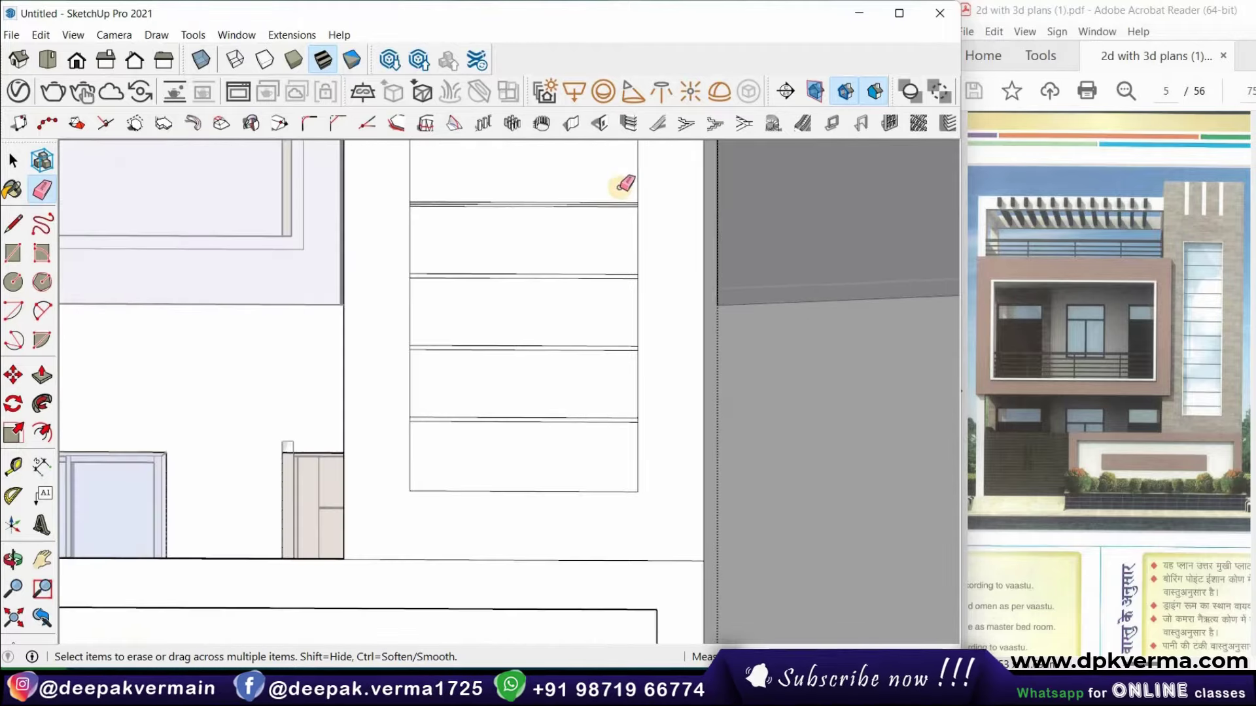
pyautogui.scroll(2, 638, 223)
pyautogui.scroll(2, 643, 234)
pyautogui.scroll(-1, 633, 252)
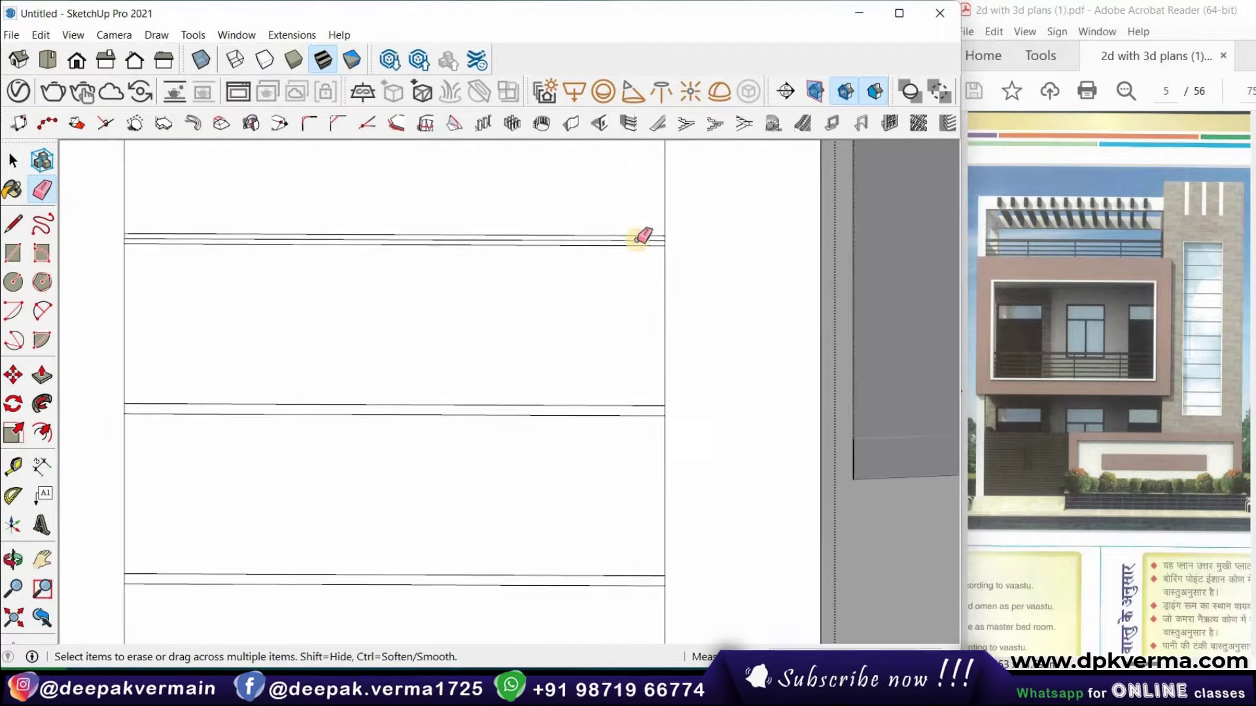
pyautogui.scroll(-1, 634, 258)
pyautogui.scroll(-2, 639, 196)
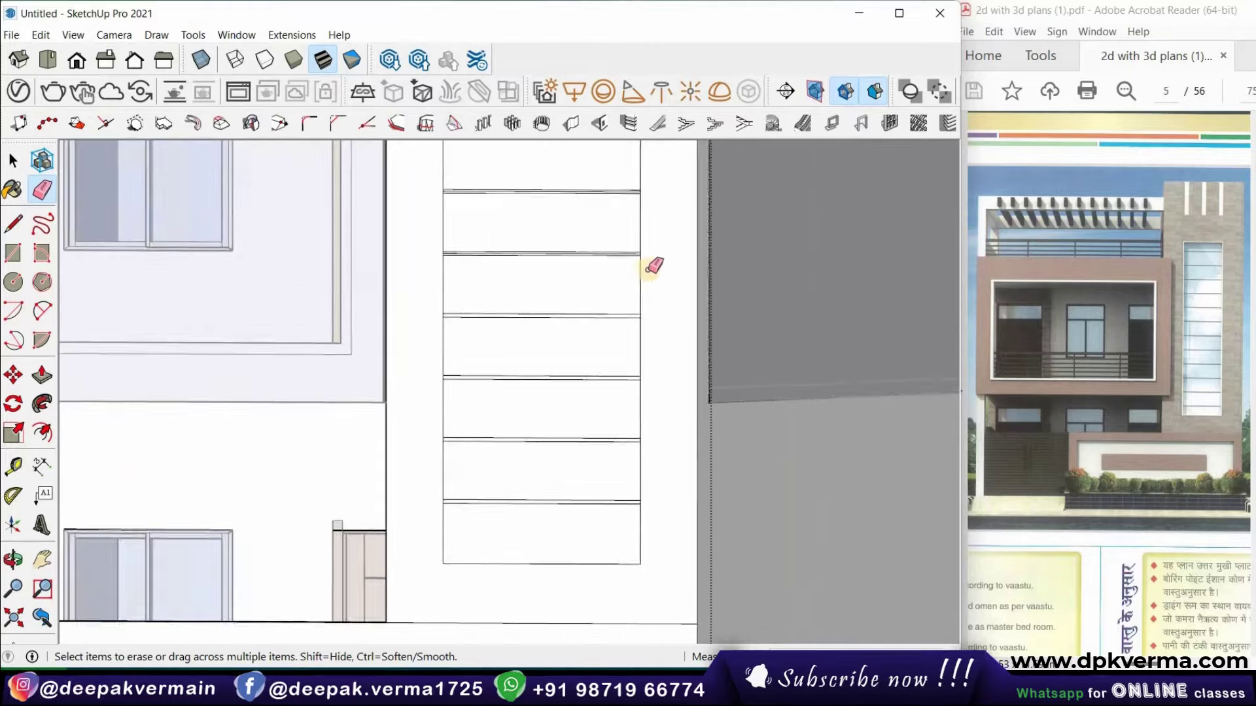
pyautogui.scroll(3, 638, 301)
# Erase a duplicate louver slat line, then zoom out and orbit to the whole house
pyautogui.click(616, 345)
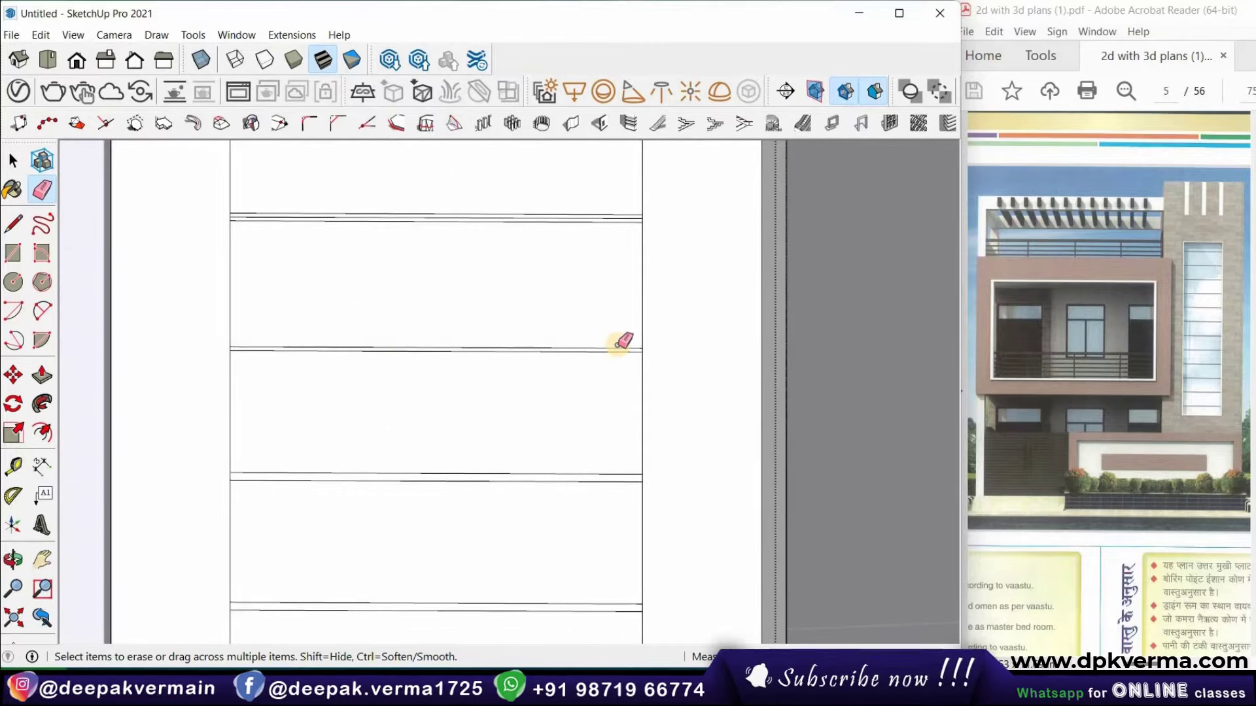
pyautogui.scroll(2, 617, 348)
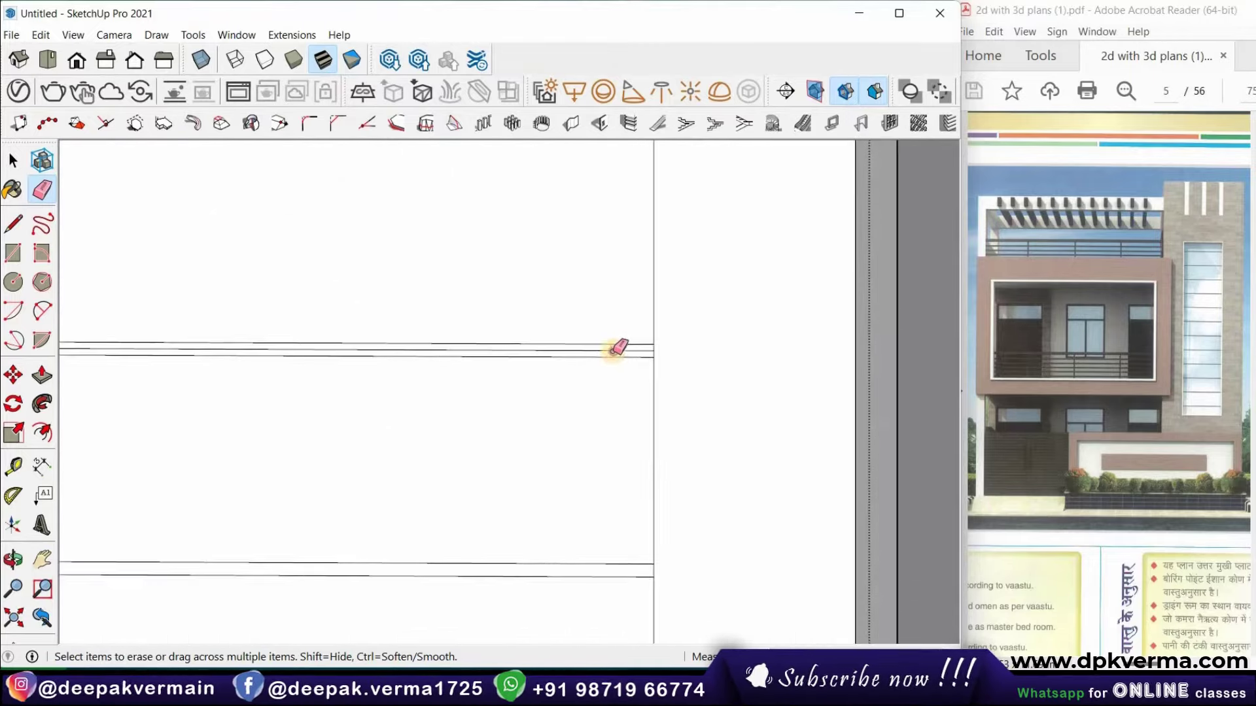
pyautogui.scroll(-2, 628, 294)
pyautogui.scroll(-2, 631, 243)
pyautogui.scroll(4, 625, 294)
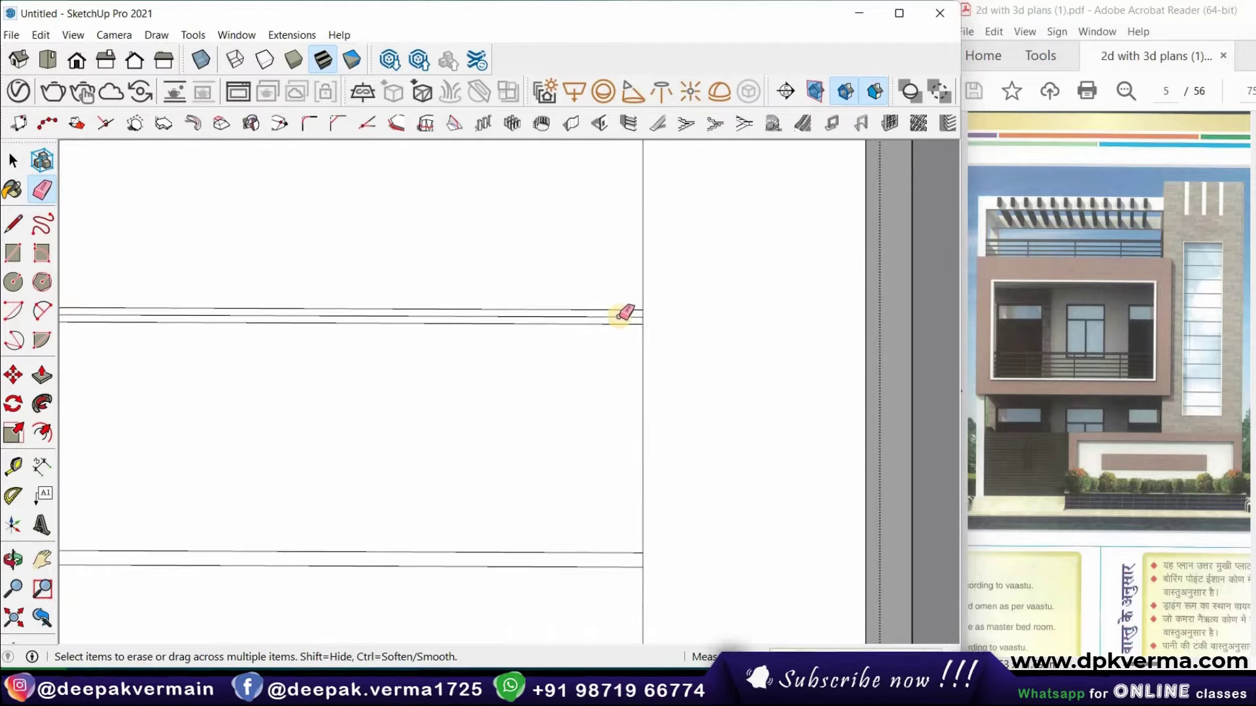
pyautogui.scroll(-2, 618, 274)
pyautogui.scroll(3, 648, 252)
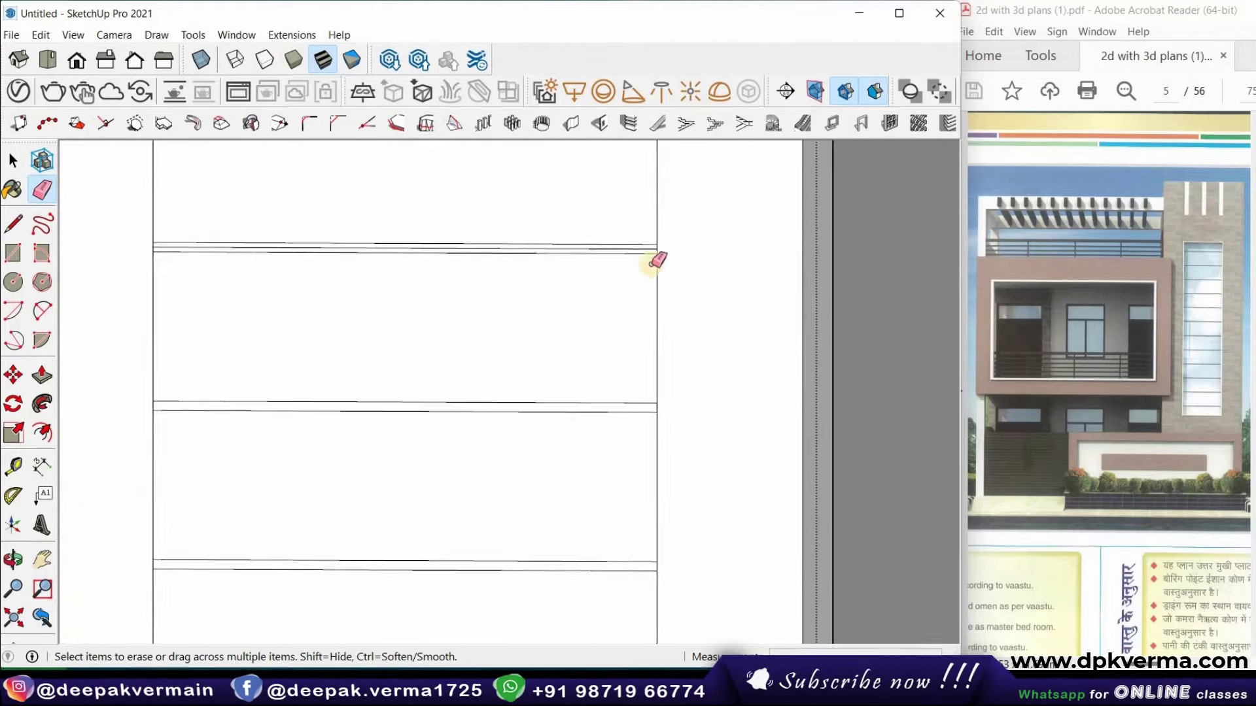
pyautogui.scroll(1, 656, 256)
pyautogui.scroll(-2, 647, 283)
pyautogui.scroll(-2, 656, 224)
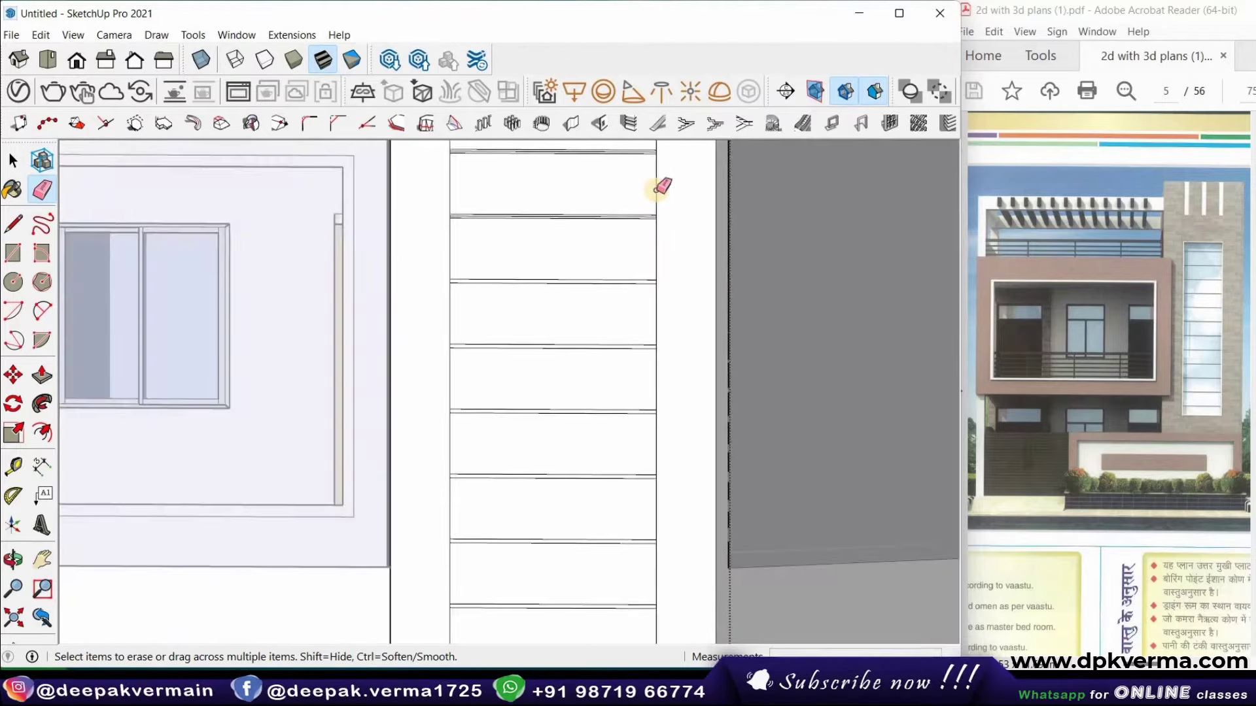
pyautogui.scroll(3, 661, 190)
pyautogui.scroll(1, 641, 307)
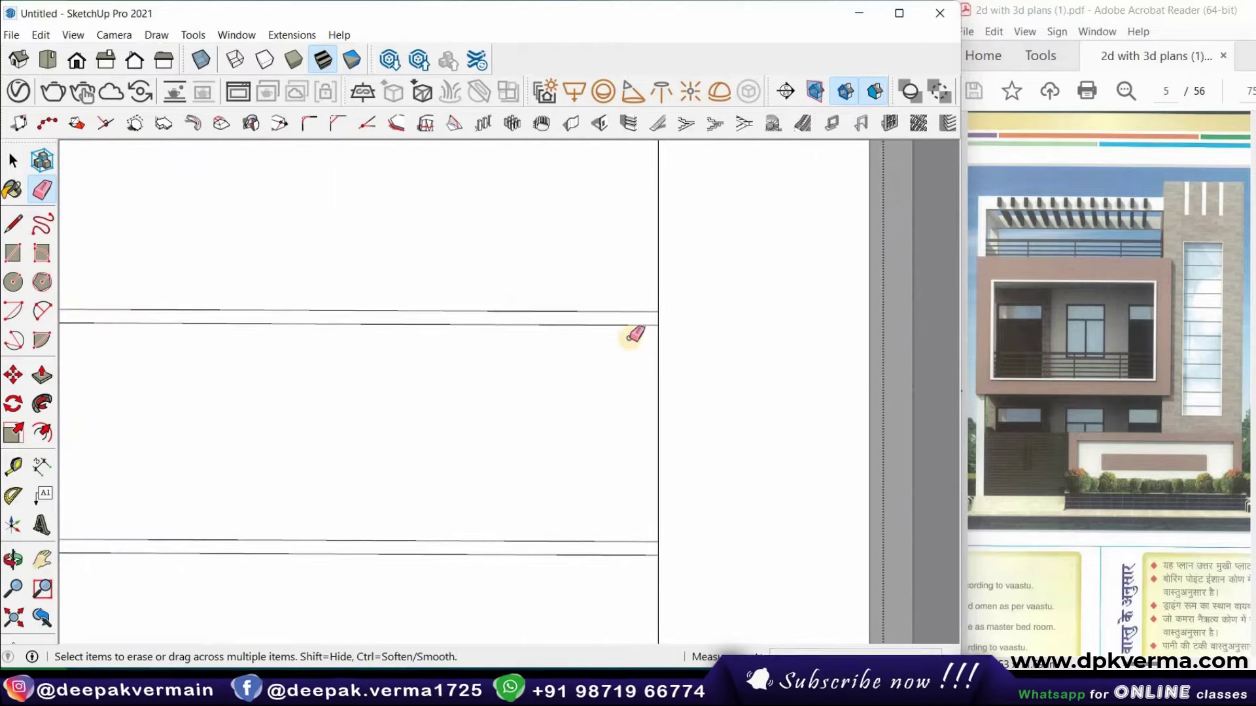
pyautogui.scroll(-3, 633, 262)
pyautogui.scroll(2, 632, 240)
pyautogui.scroll(1, 639, 277)
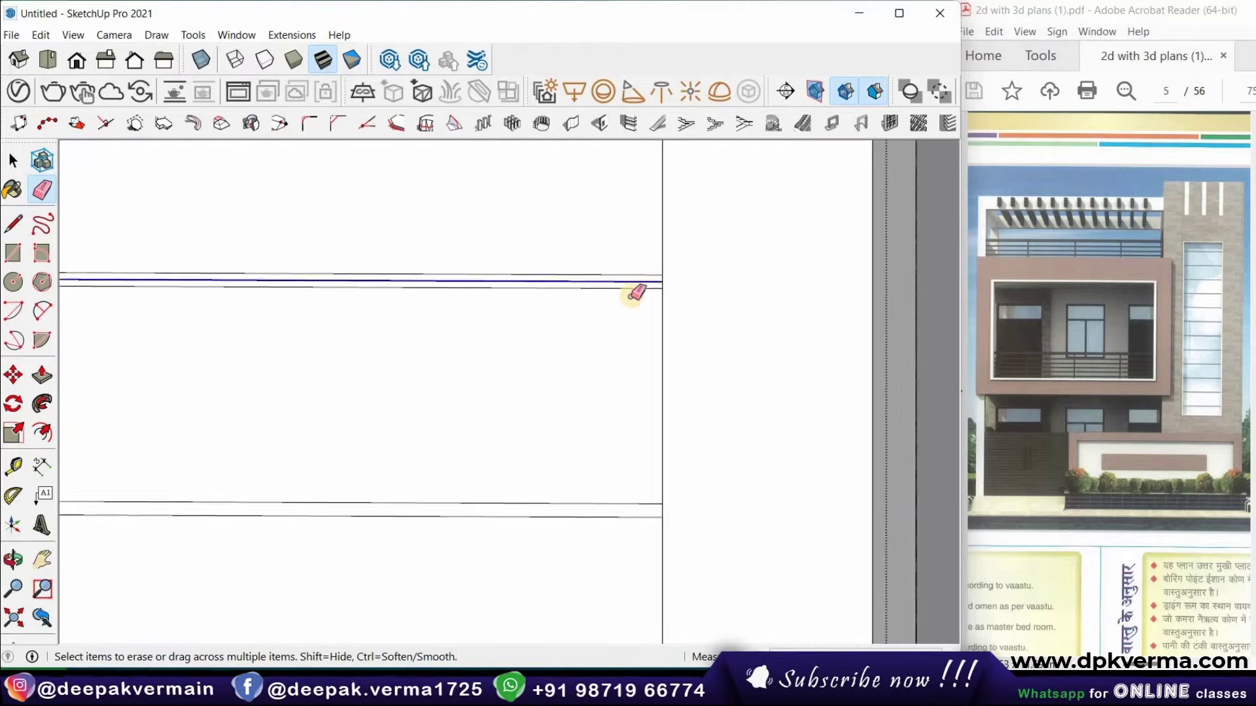
pyautogui.scroll(-1, 633, 292)
pyautogui.scroll(-3, 632, 307)
pyautogui.scroll(2, 638, 209)
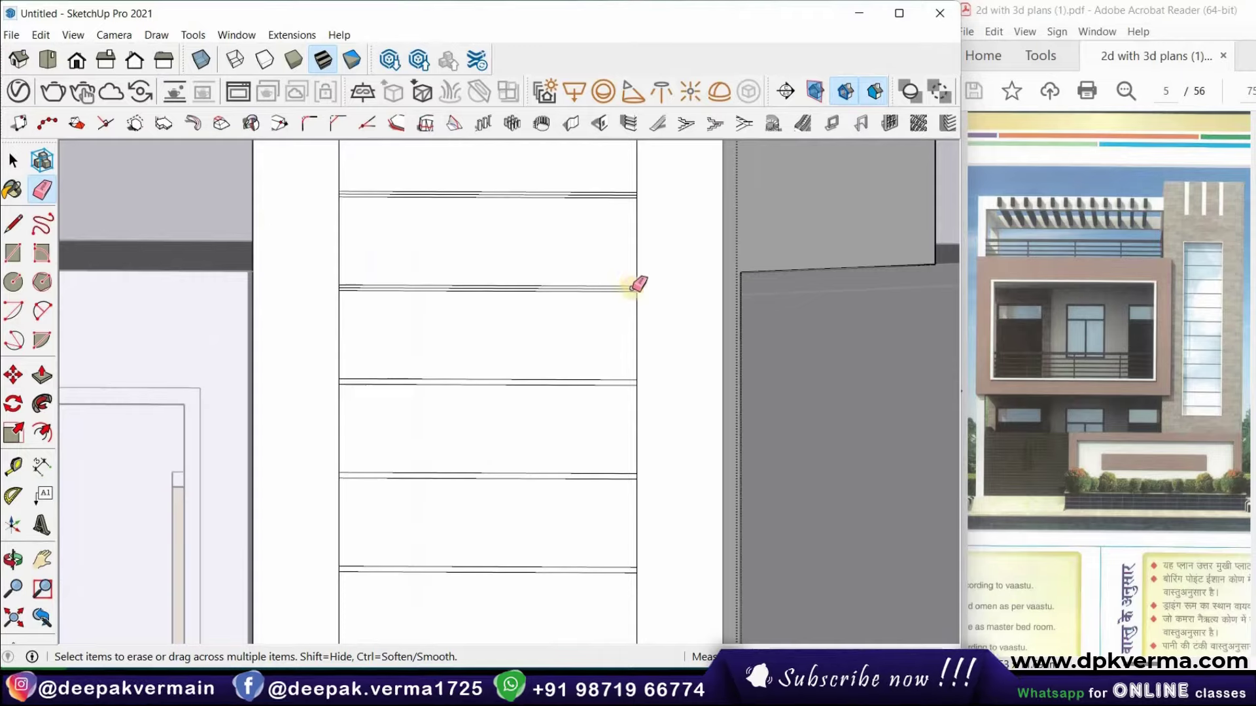
pyautogui.scroll(2, 637, 285)
pyautogui.scroll(1, 631, 285)
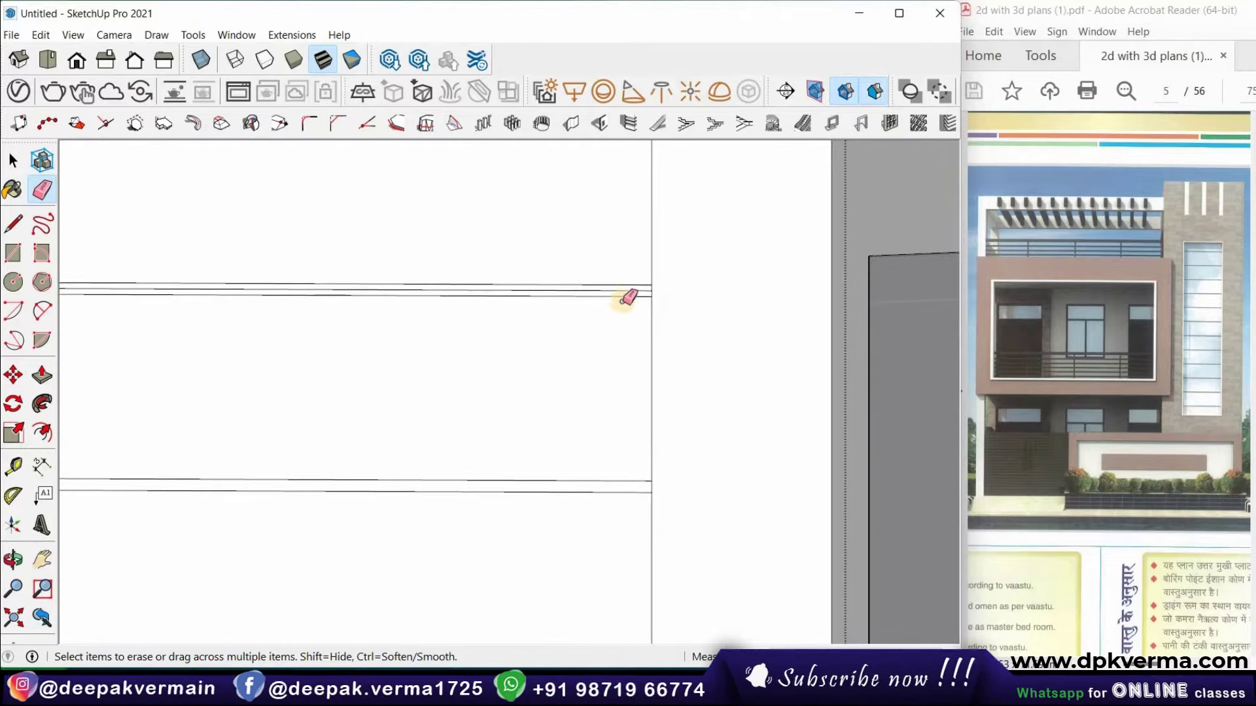
pyautogui.scroll(-1, 629, 261)
pyautogui.scroll(-1, 615, 197)
pyautogui.scroll(3, 628, 193)
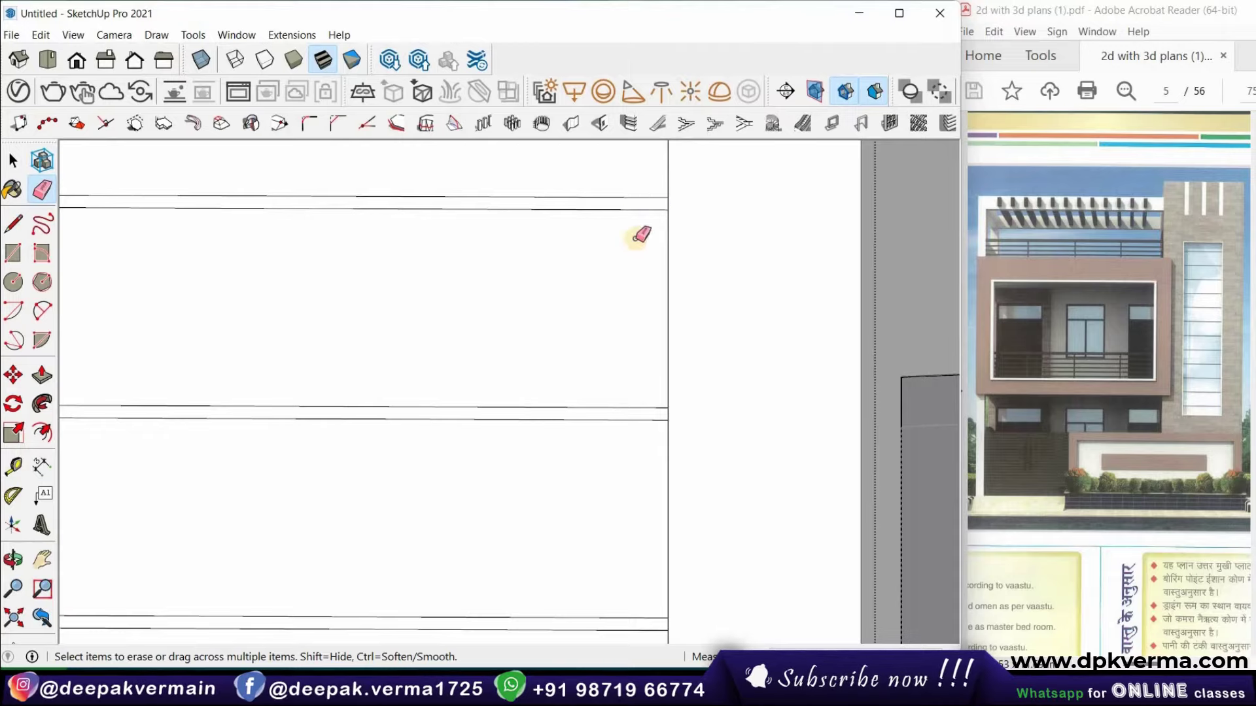
pyautogui.scroll(-3, 630, 196)
pyautogui.scroll(1, 626, 183)
pyautogui.scroll(-1, 621, 216)
pyautogui.scroll(-3, 618, 275)
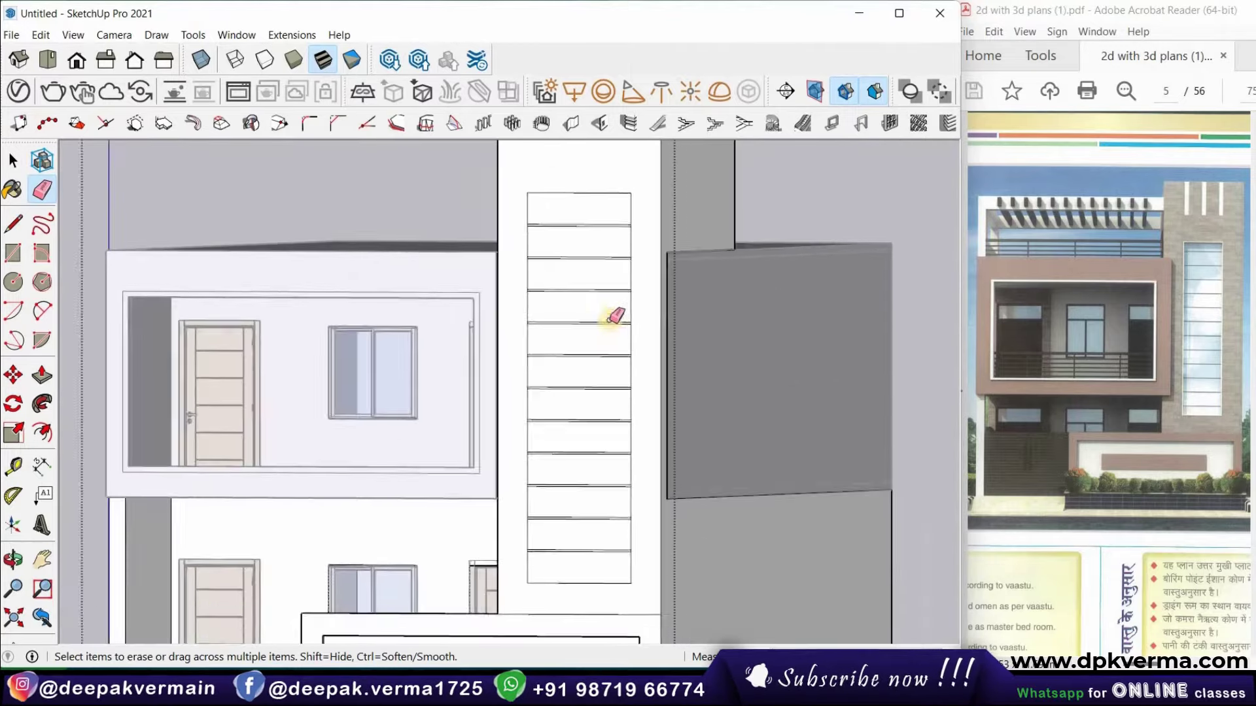
pyautogui.scroll(-2, 569, 345)
pyautogui.moveTo(569, 344); pyautogui.dragTo(826, 359, button='middle')
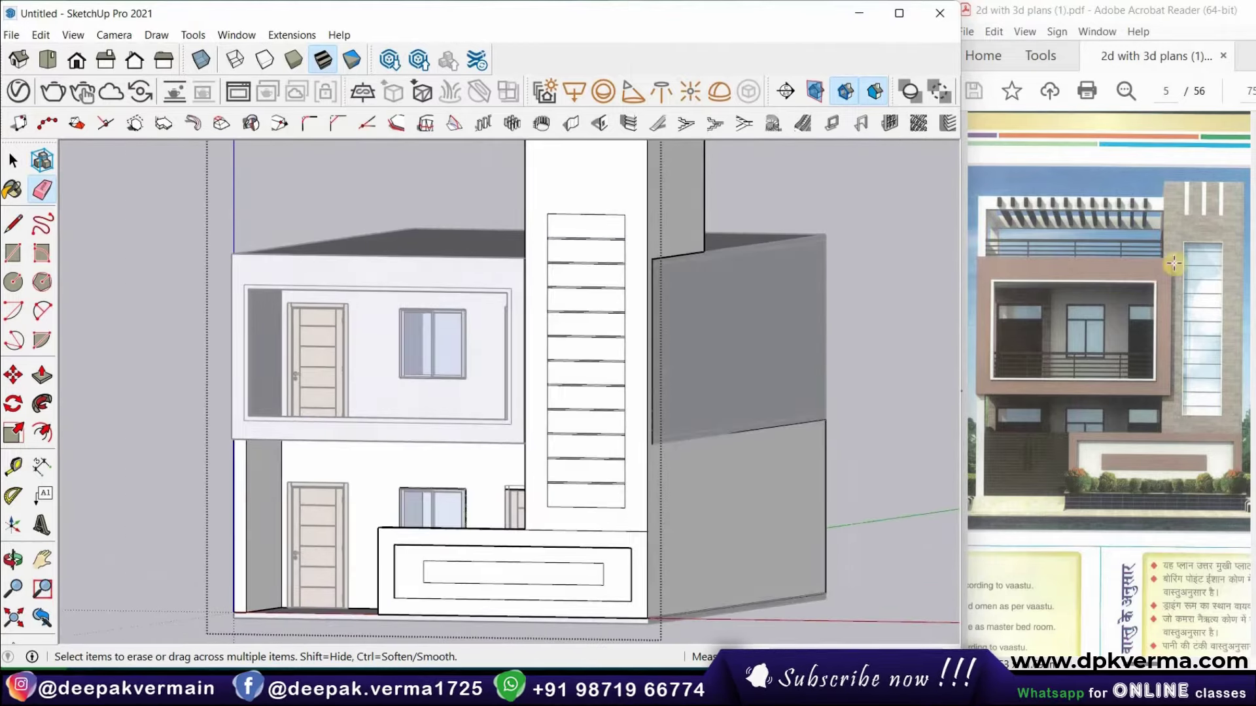
# Offset the tower's front face inward to form a border around the louver panel
pyautogui.scroll(2, 551, 249)
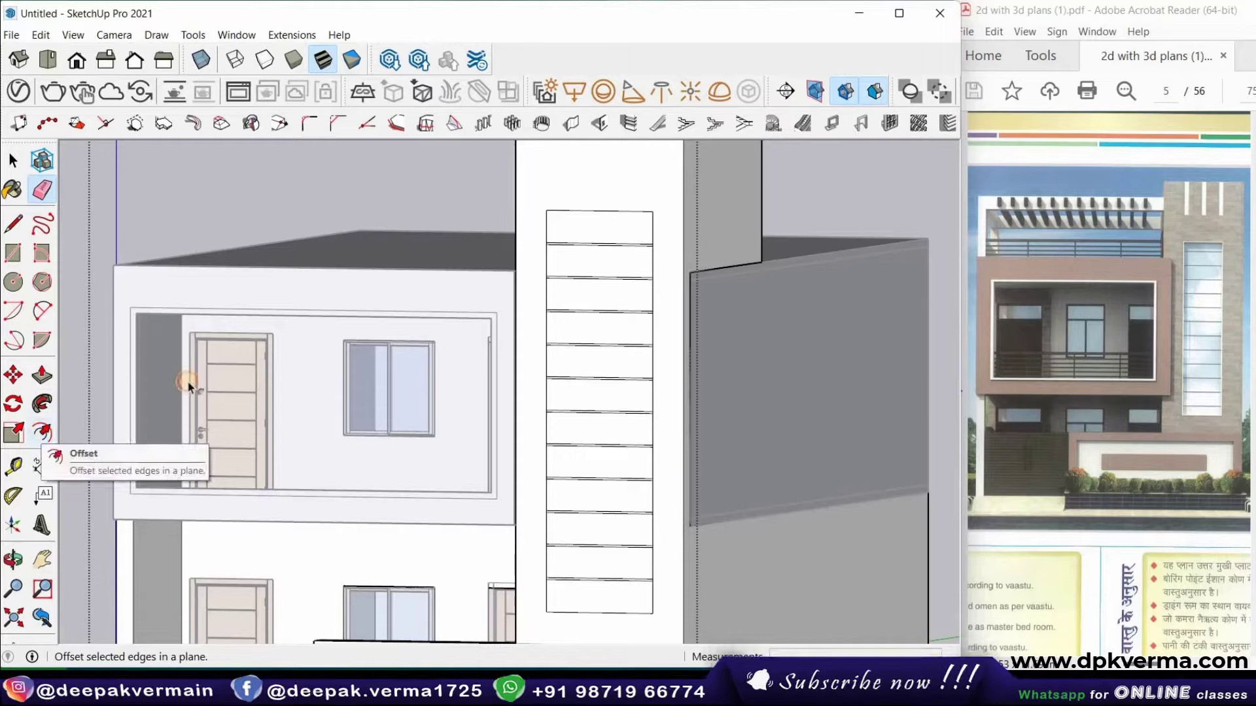
pyautogui.click(43, 434)
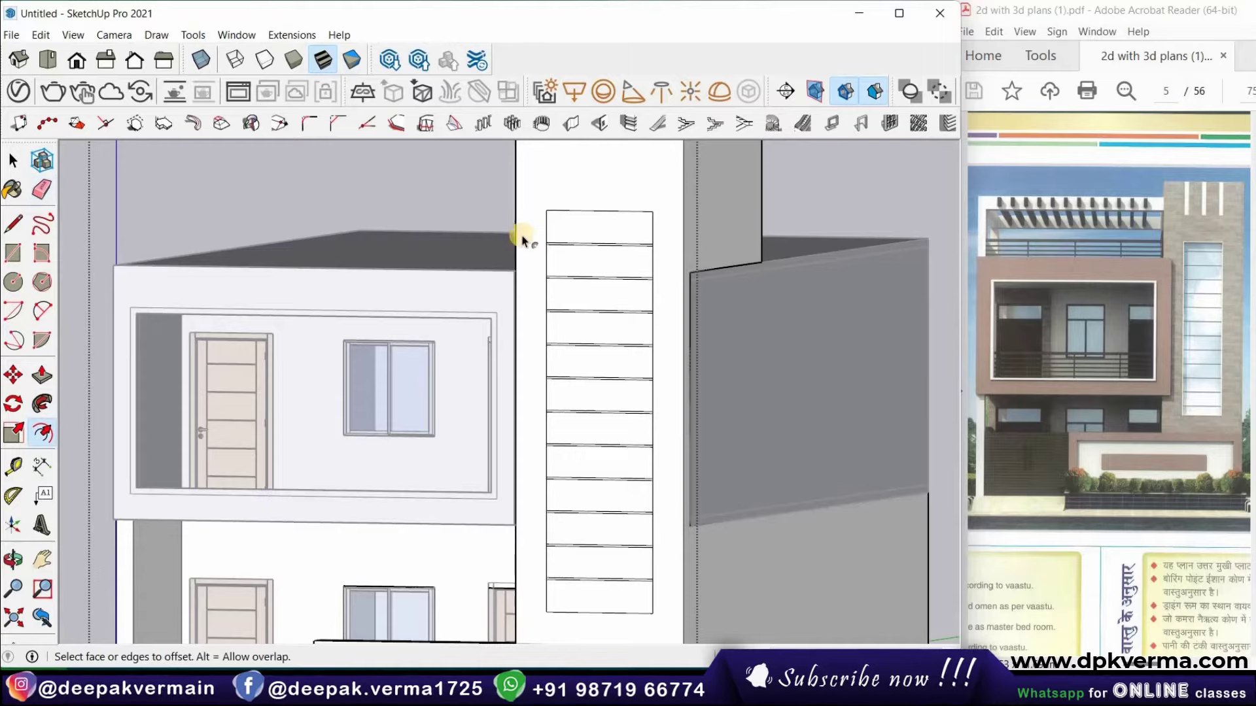
pyautogui.click(633, 201)
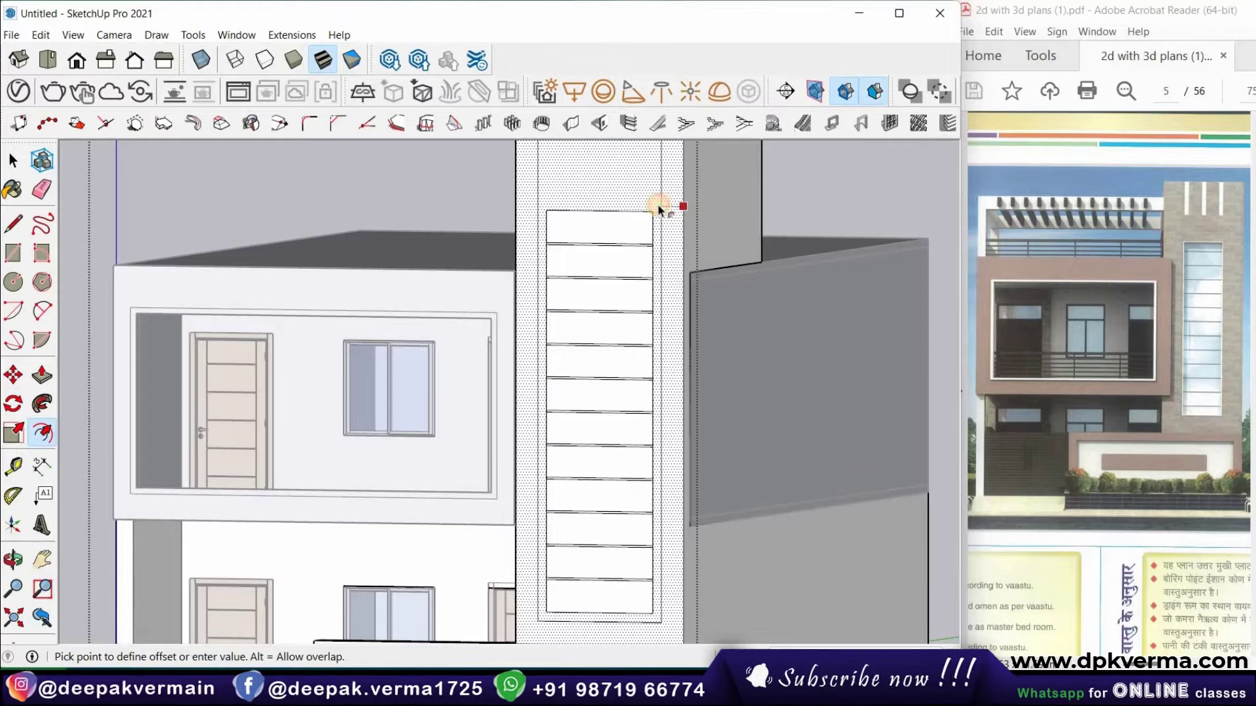
pyautogui.click(660, 207)
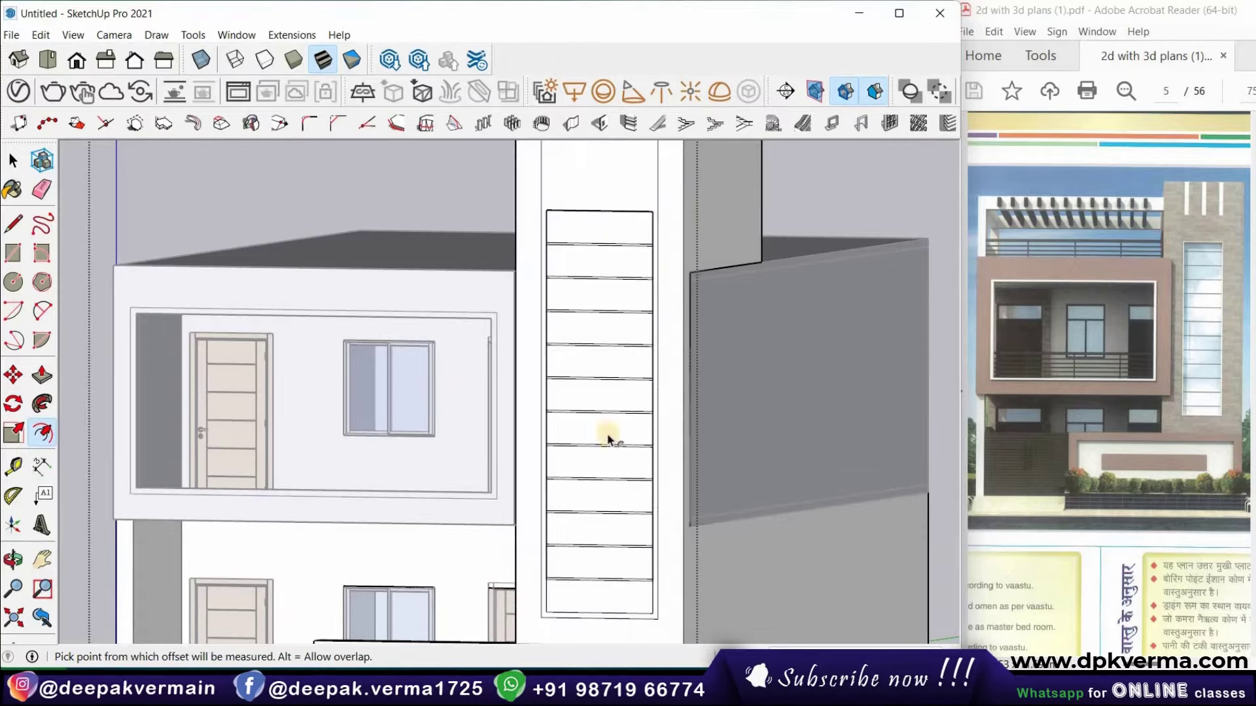
# Start a dimension on the panel's bottom edge, then cancel it
pyautogui.scroll(3, 597, 637)
pyautogui.scroll(2, 239, 511)
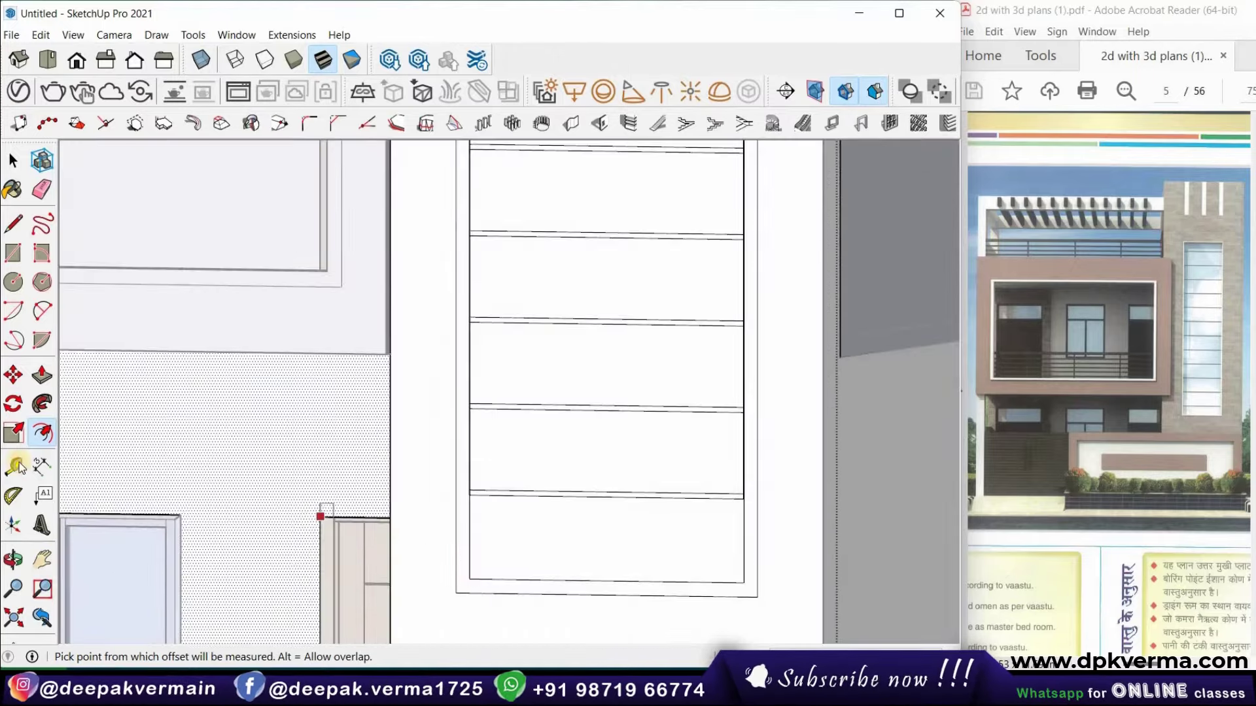
pyautogui.click(14, 465)
pyautogui.click(42, 466)
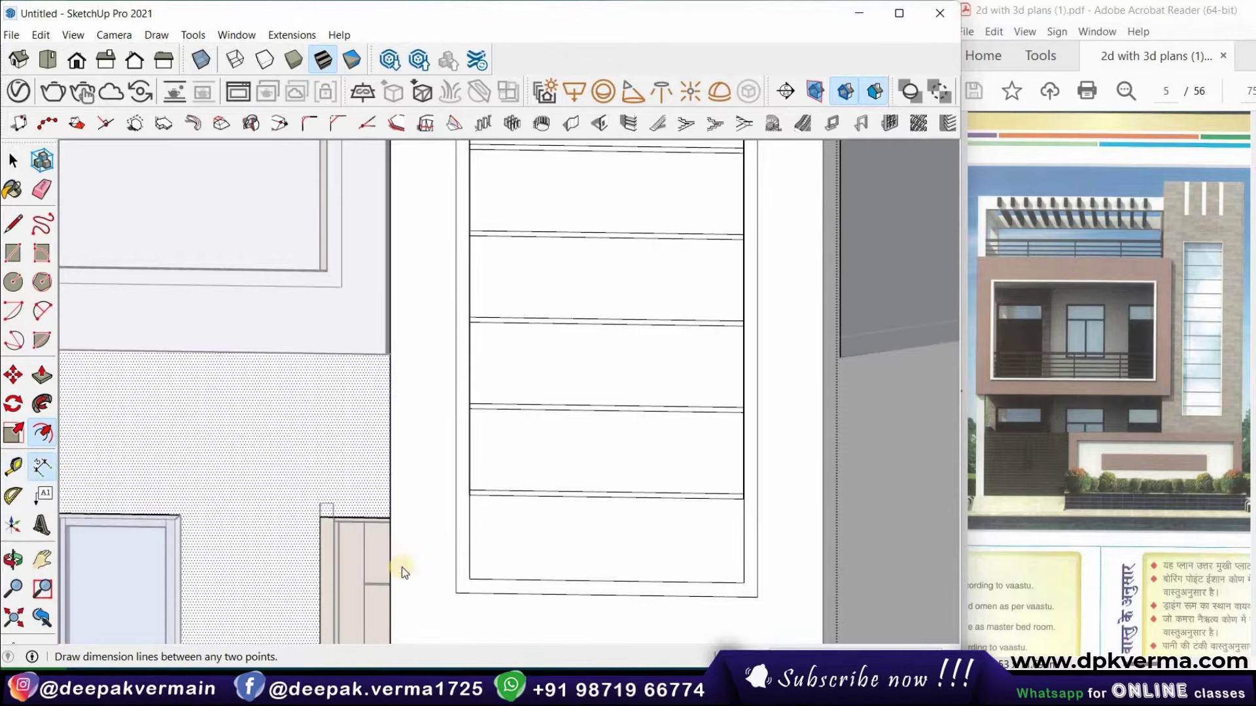
pyautogui.click(511, 578)
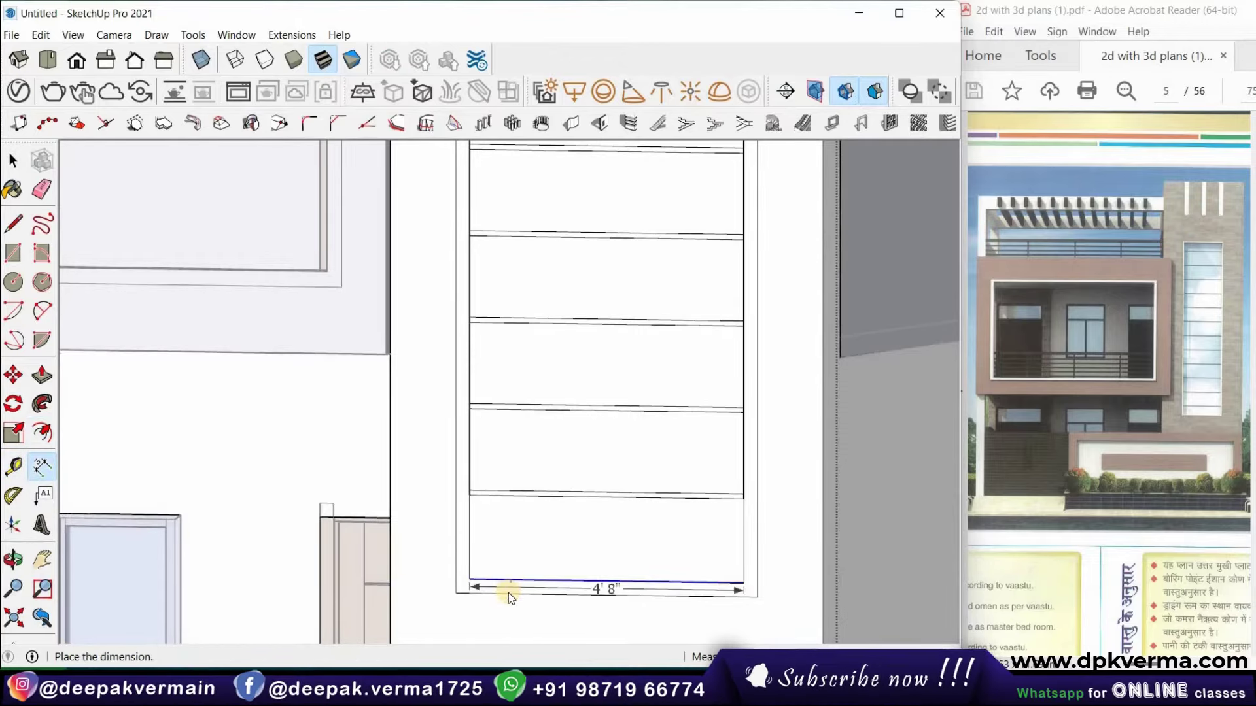
pyautogui.press('Escape')
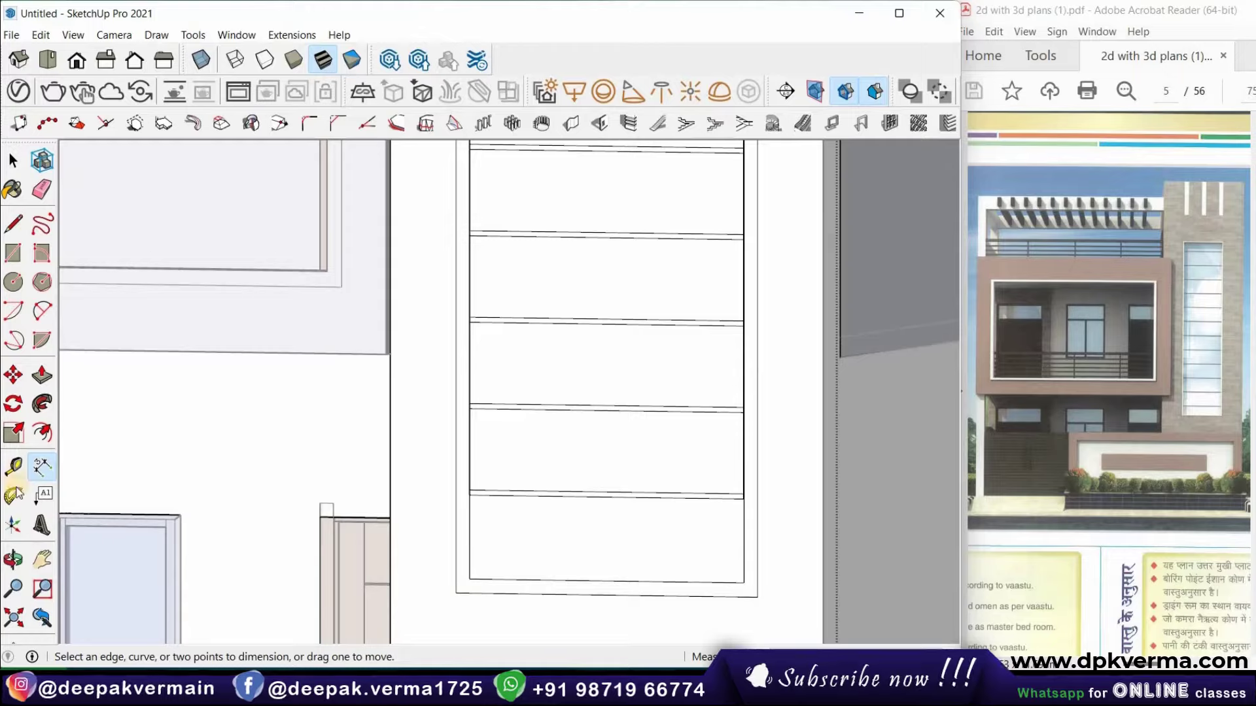
# Place guide lines at the panel's bottom edge and just above its top edge
pyautogui.click(13, 466)
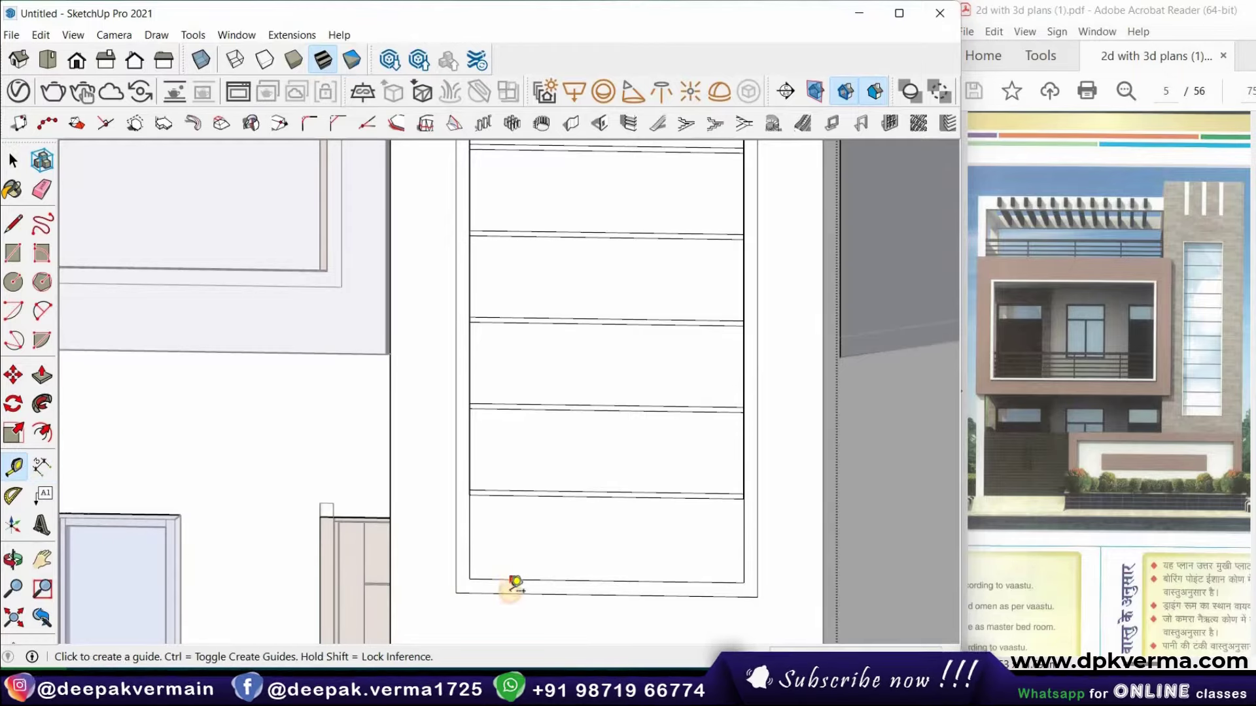
pyautogui.click(514, 581)
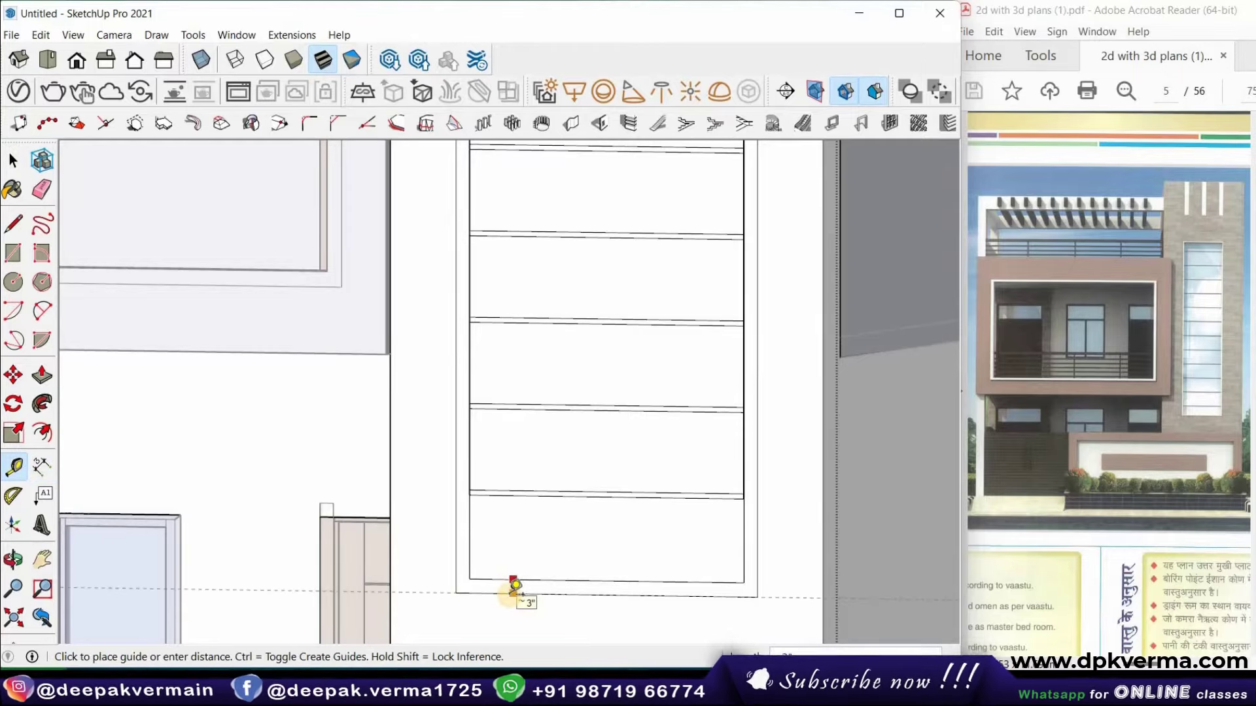
pyautogui.click(515, 582)
pyautogui.scroll(-3, 533, 458)
pyautogui.scroll(-3, 543, 327)
pyautogui.scroll(2, 548, 245)
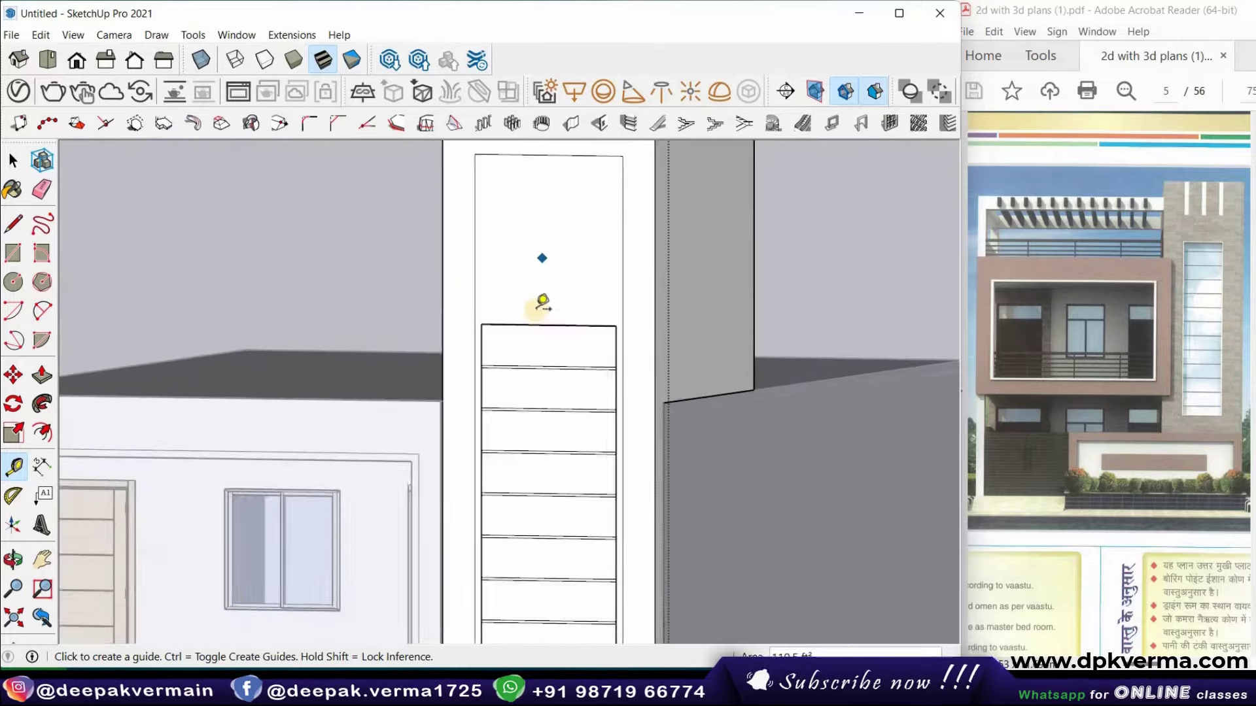
pyautogui.scroll(3, 539, 297)
pyautogui.click(518, 409)
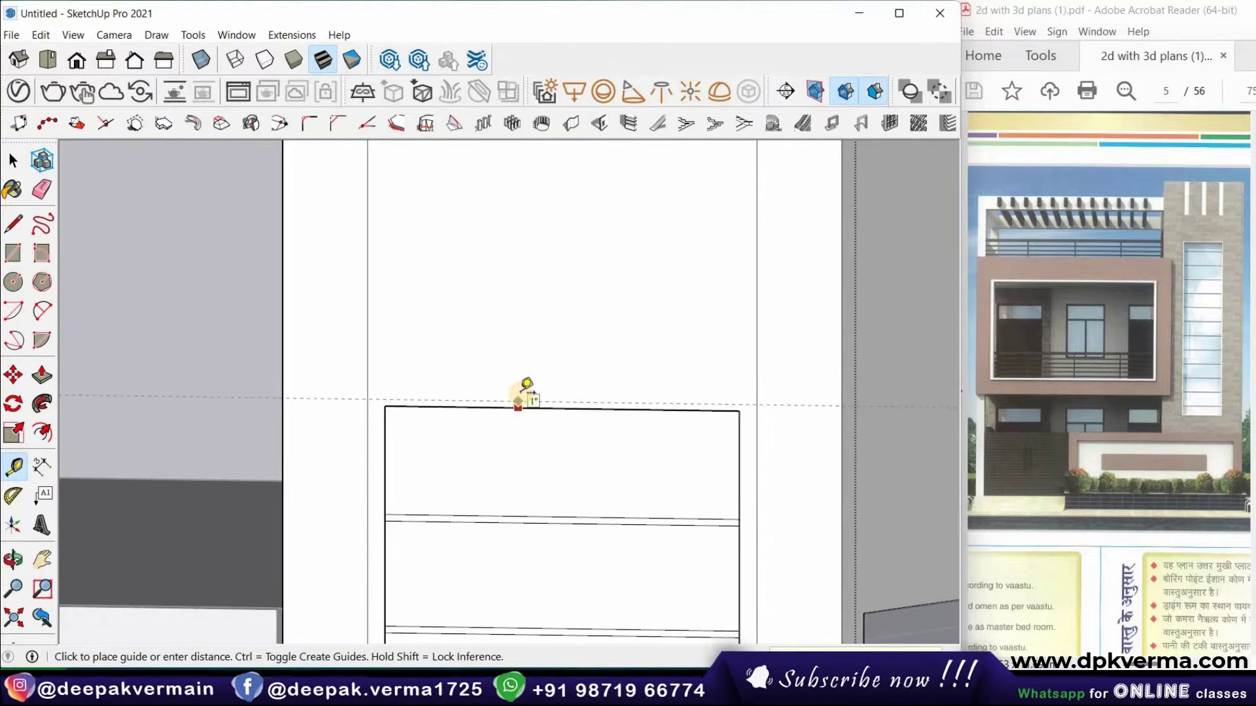
pyautogui.click(525, 385)
# Draw a line along the upper guide across the tower and erase the left vertical edge above it
pyautogui.click(13, 225)
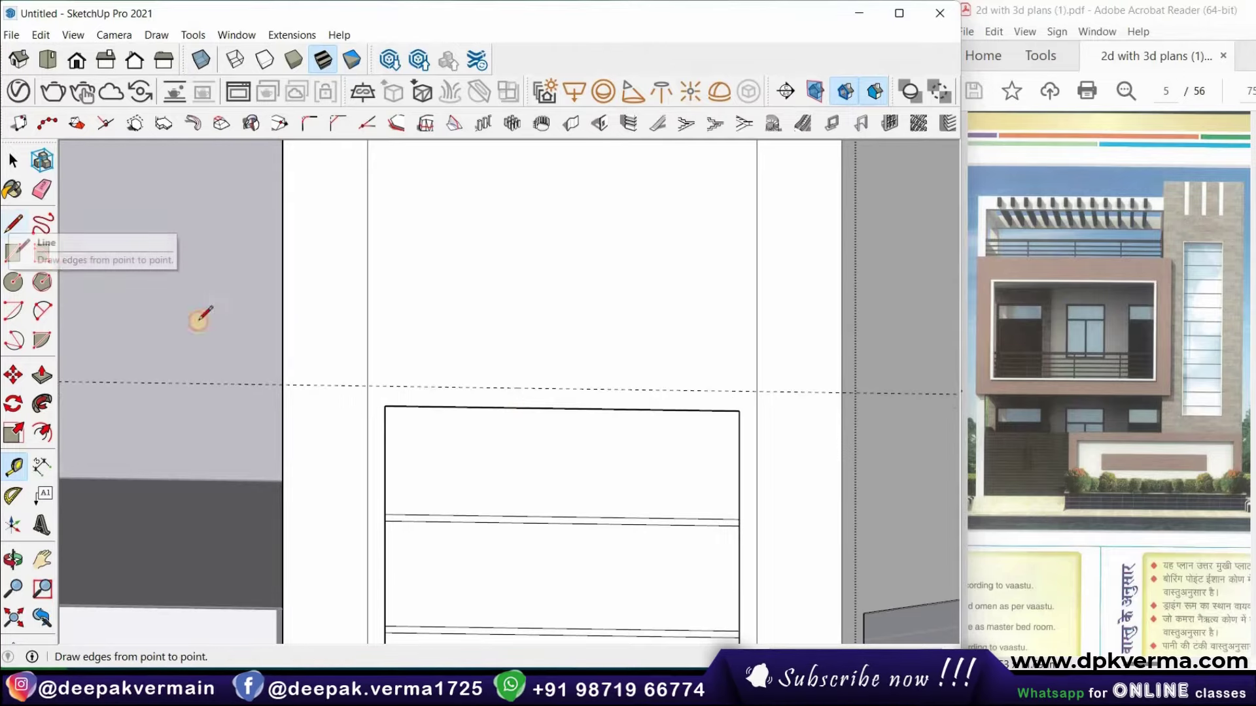
pyautogui.click(368, 384)
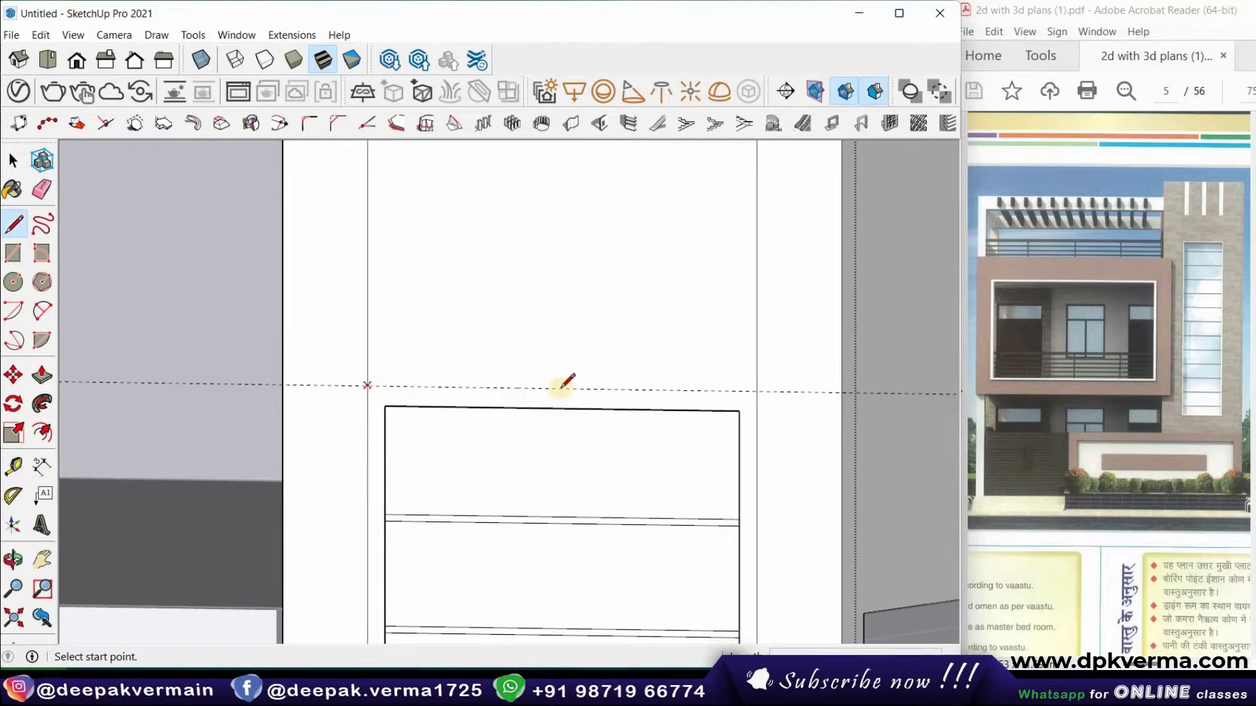
pyautogui.click(757, 392)
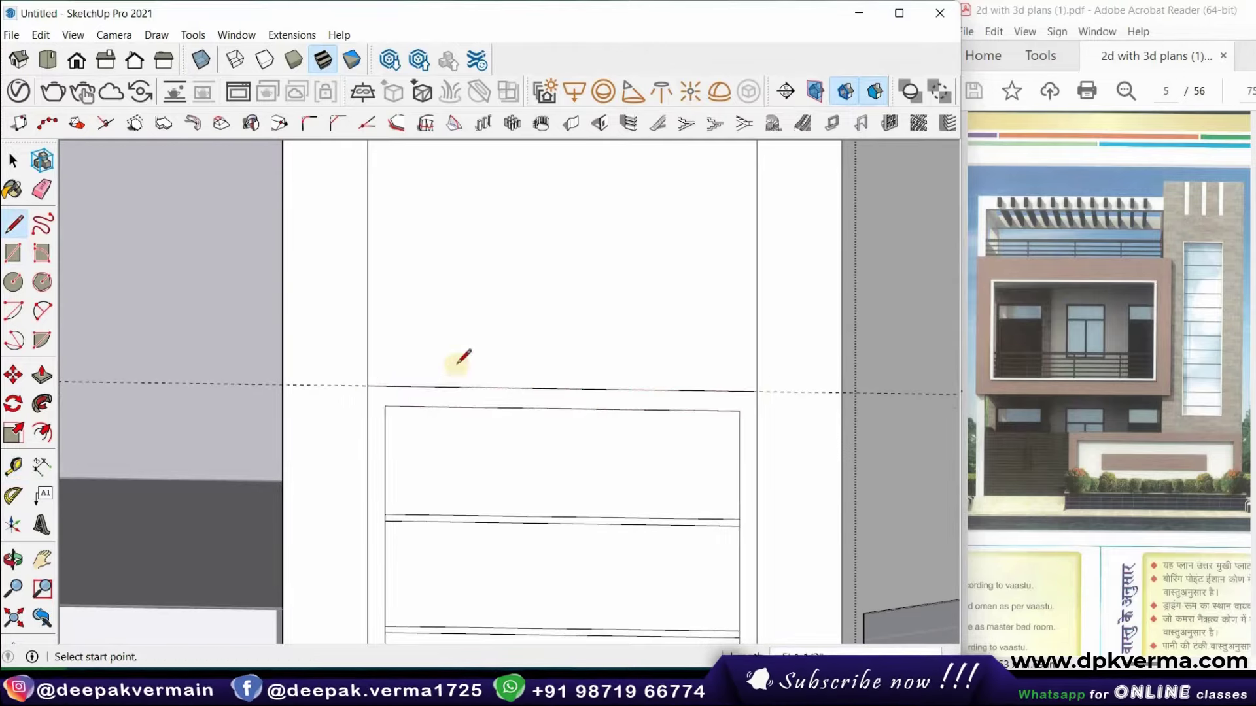
pyautogui.click(42, 193)
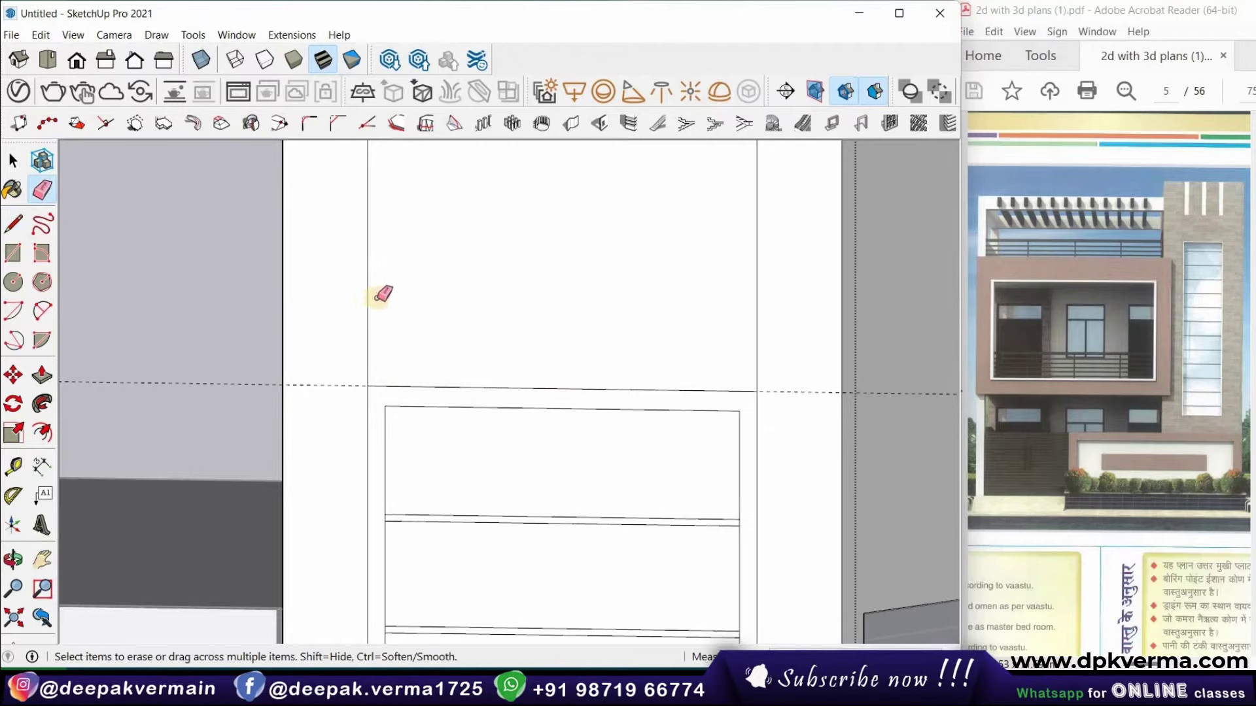
pyautogui.moveTo(366, 298); pyautogui.dragTo(402, 306)
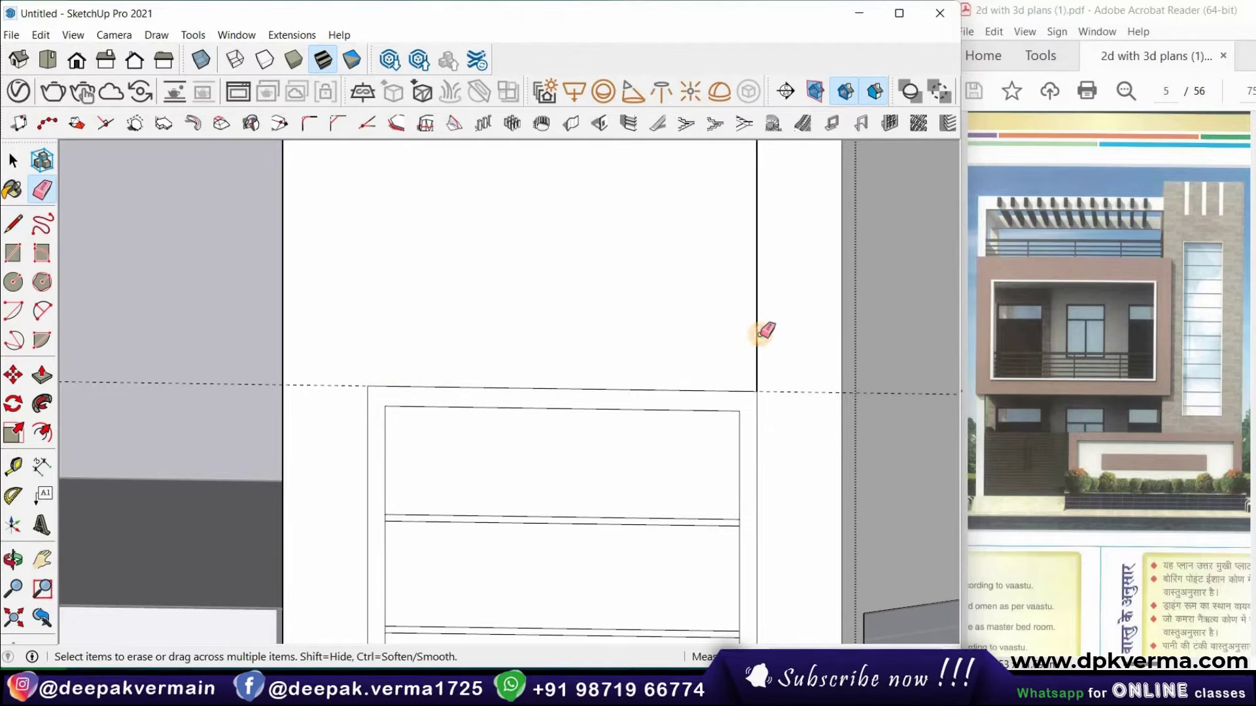
pyautogui.scroll(-5, 742, 333)
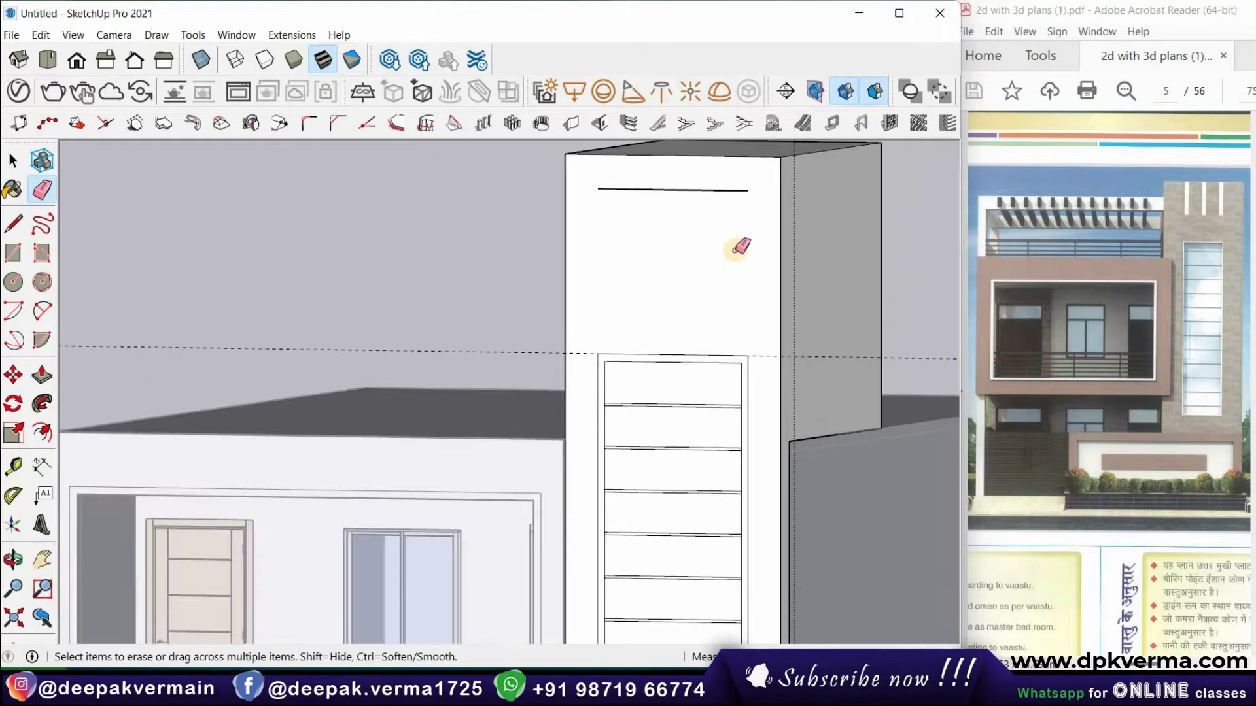
pyautogui.moveTo(813, 258); pyautogui.dragTo(1189, 186, button='middle')
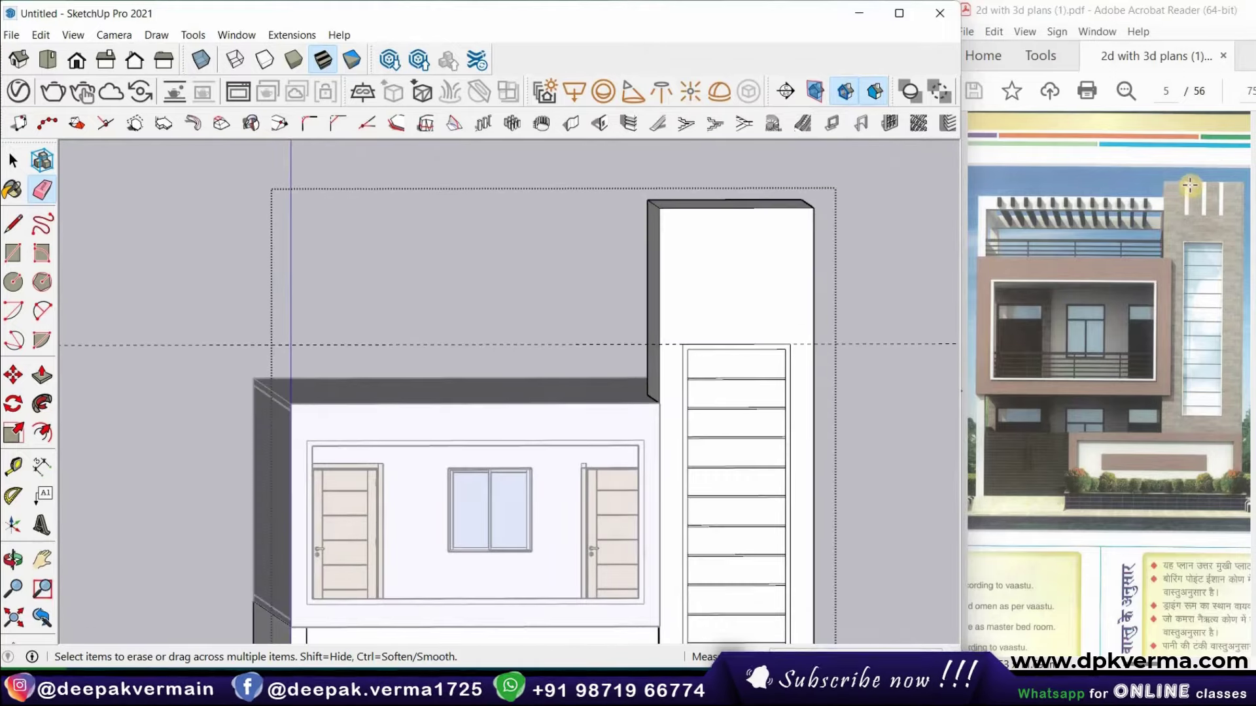
pyautogui.scroll(3, 848, 196)
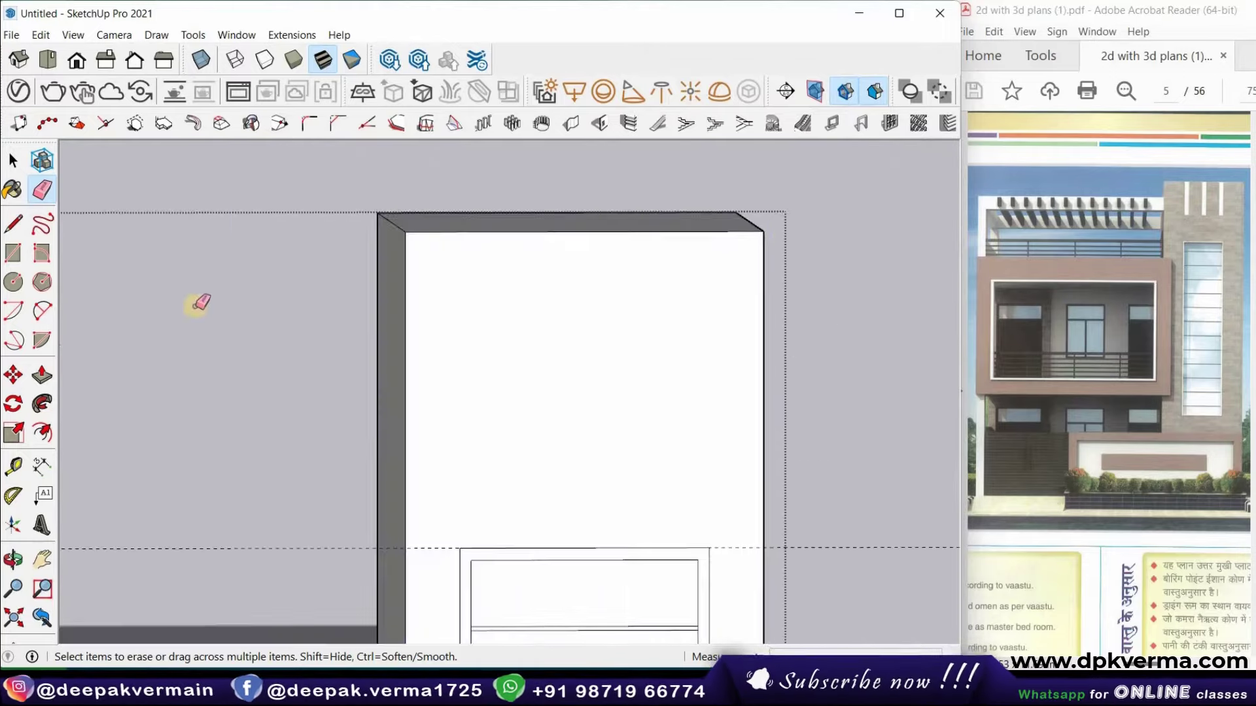
# Place a vertical guide near the tower centre with closely spaced parallel guides on each side
pyautogui.click(13, 466)
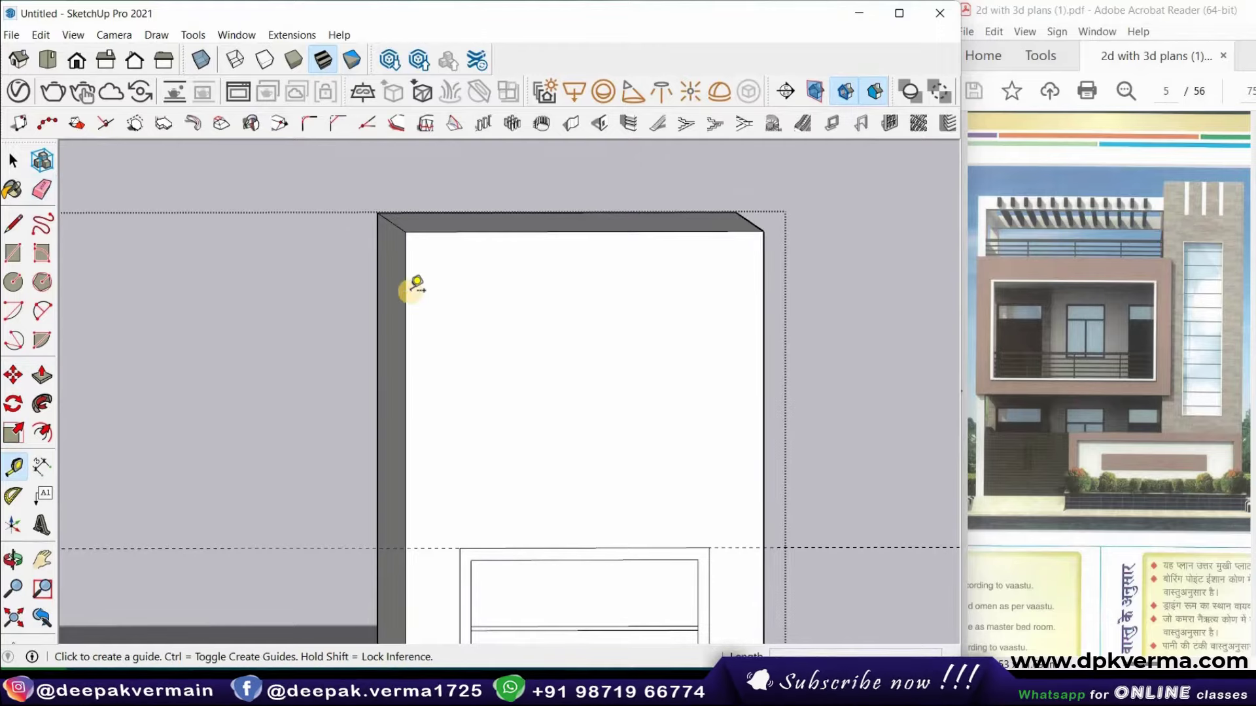
pyautogui.click(405, 291)
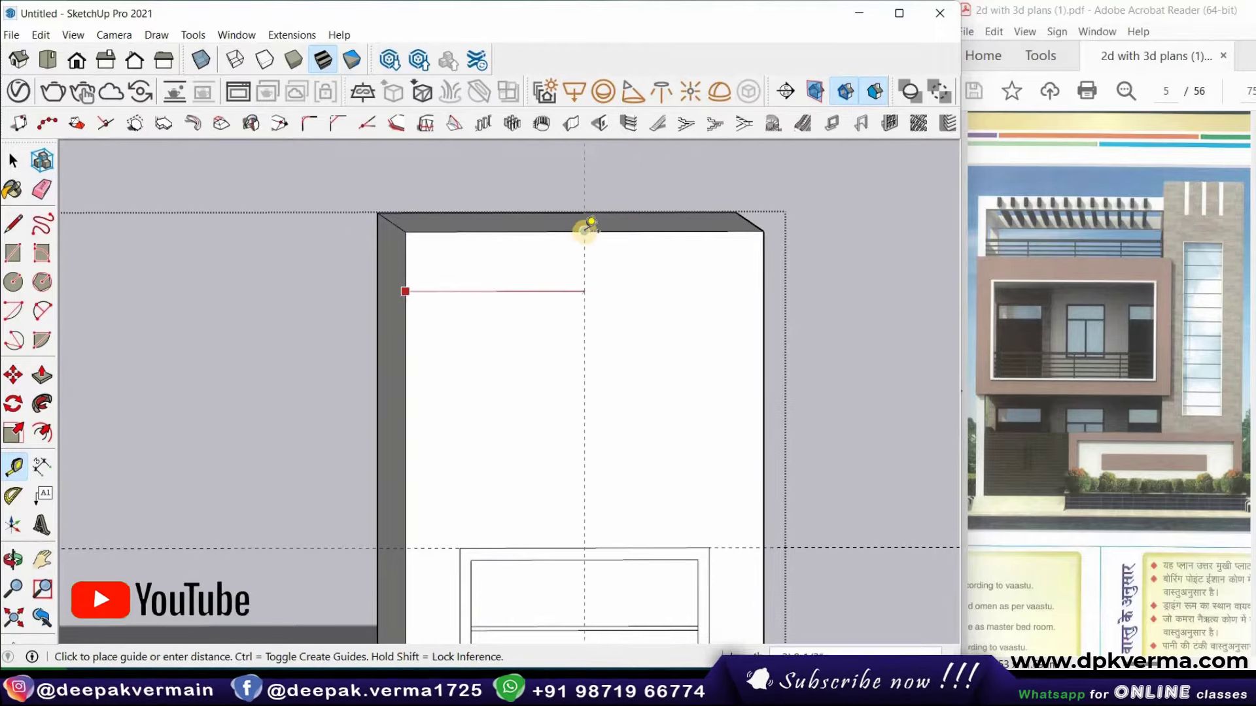
pyautogui.click(620, 257)
pyautogui.scroll(2, 611, 260)
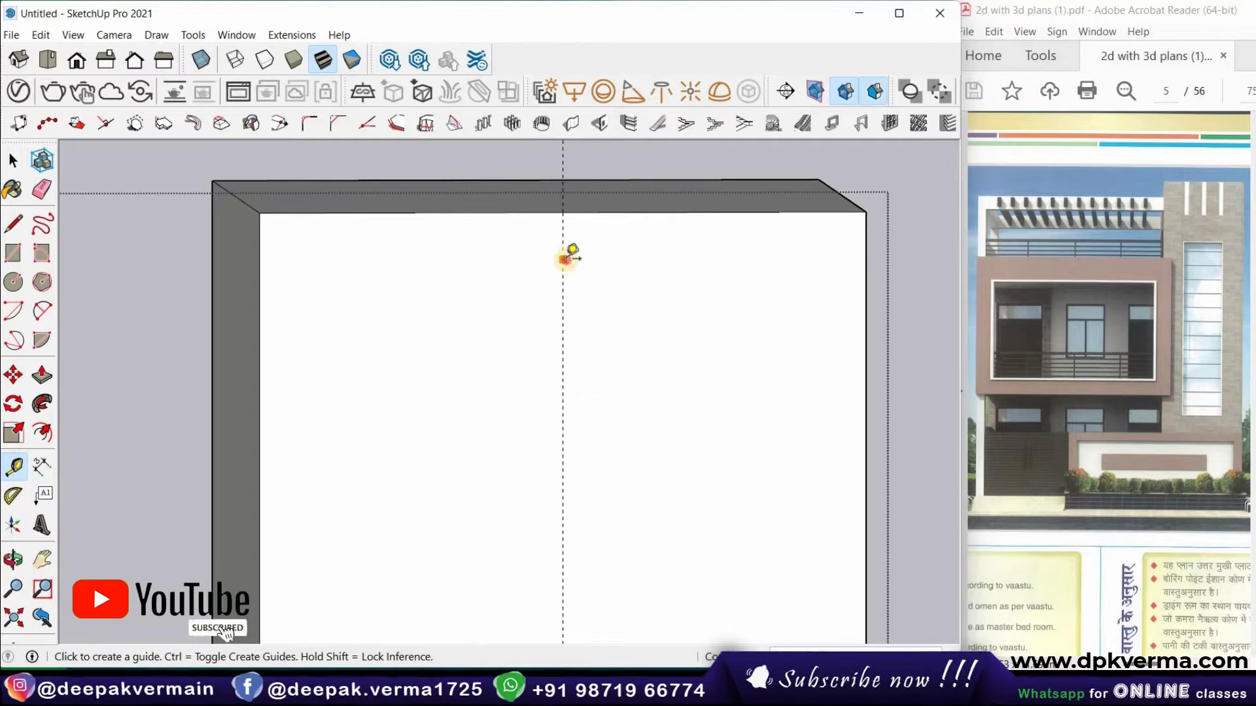
pyautogui.click(564, 259)
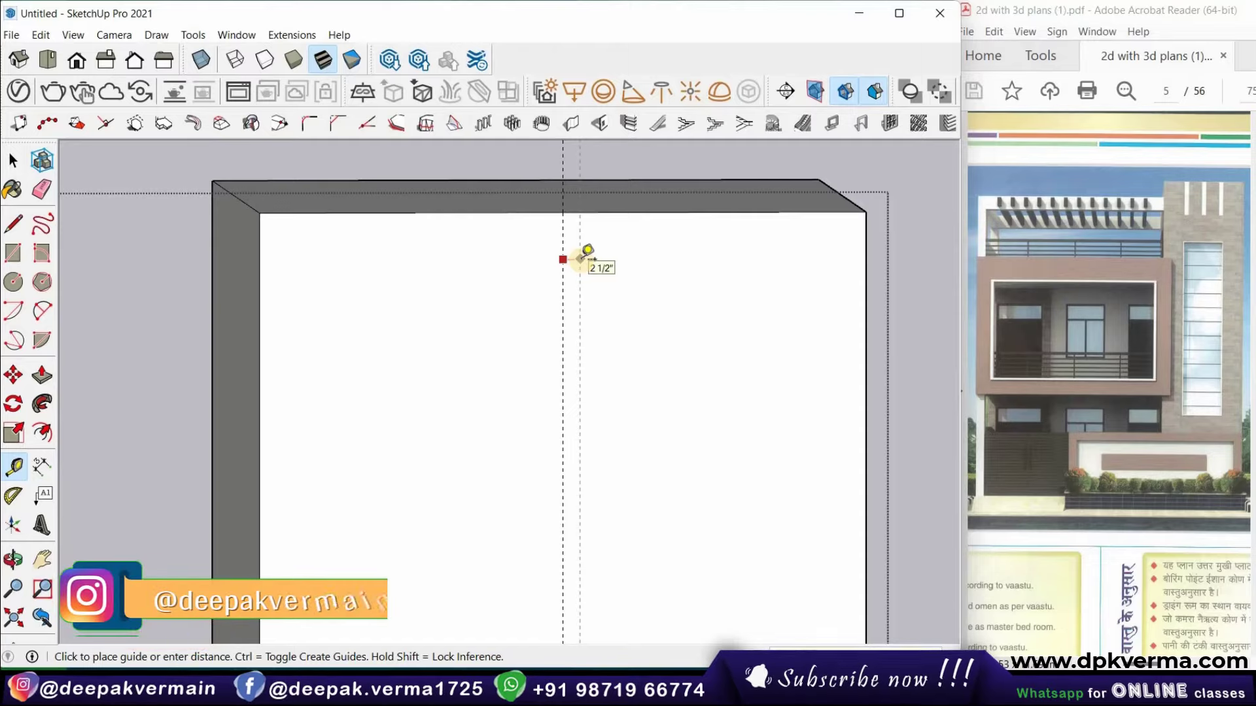
pyautogui.click(576, 255)
pyautogui.click(562, 258)
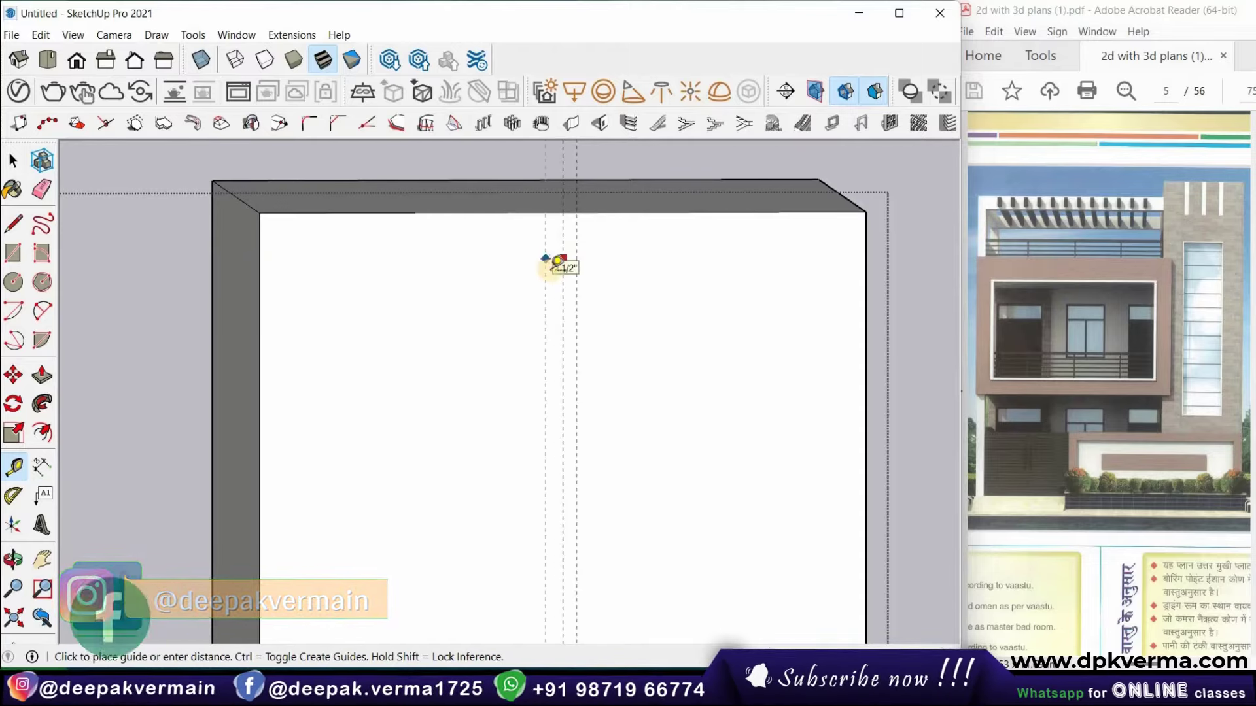
pyautogui.click(549, 268)
# Add a horizontal guide 3' 2 1/2" below the top of the tower wall
pyautogui.moveTo(521, 270); pyautogui.dragTo(607, 210, button='middle')
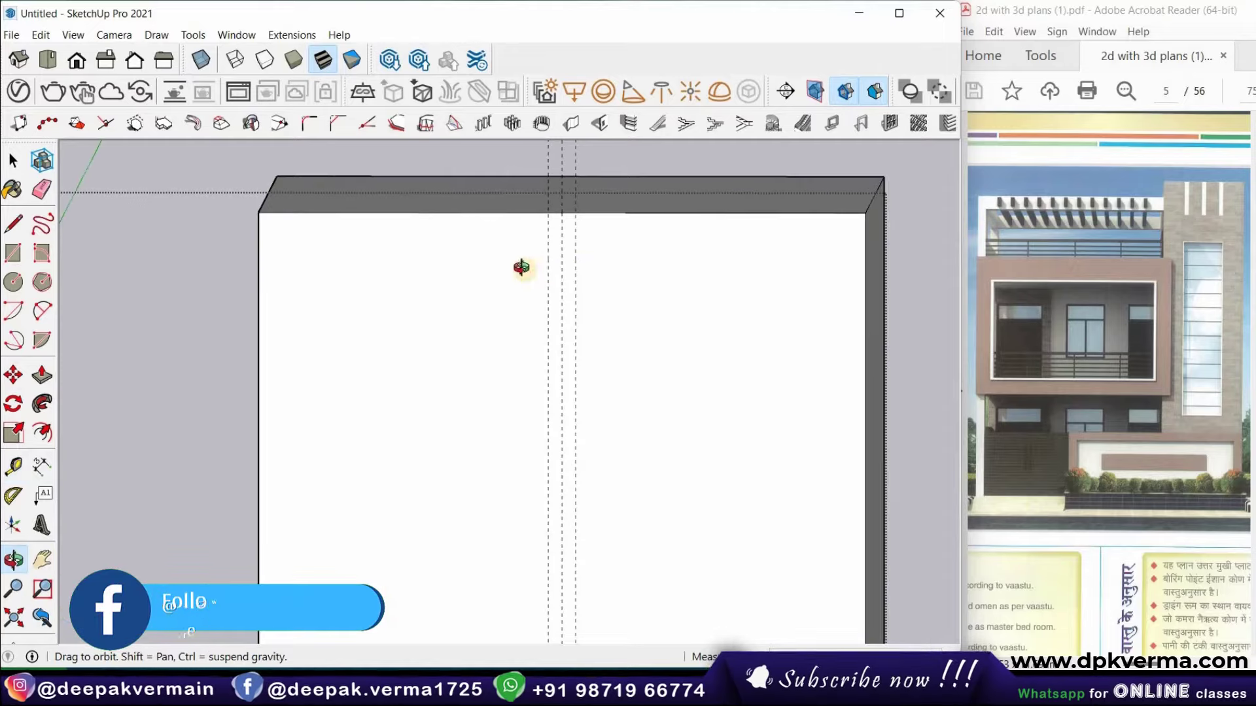
pyautogui.click(605, 212)
pyautogui.scroll(-2, 606, 283)
pyautogui.scroll(-2, 599, 294)
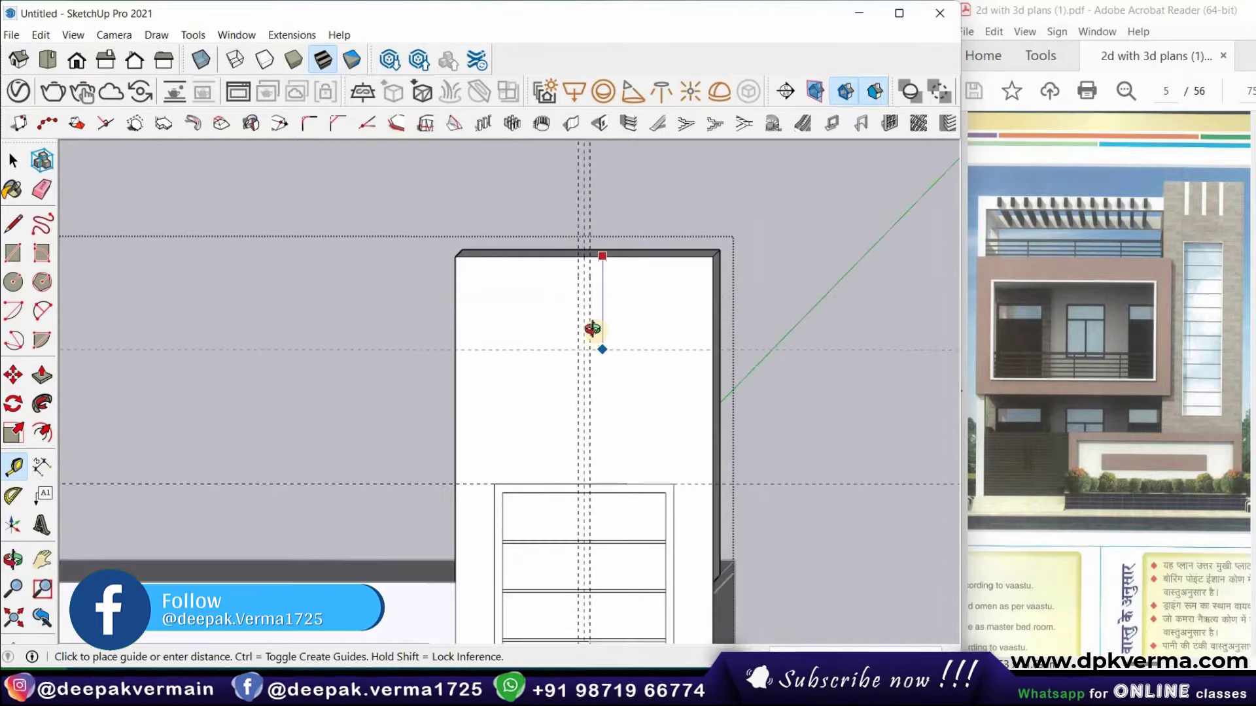
pyautogui.moveTo(593, 329); pyautogui.dragTo(597, 322, button='middle')
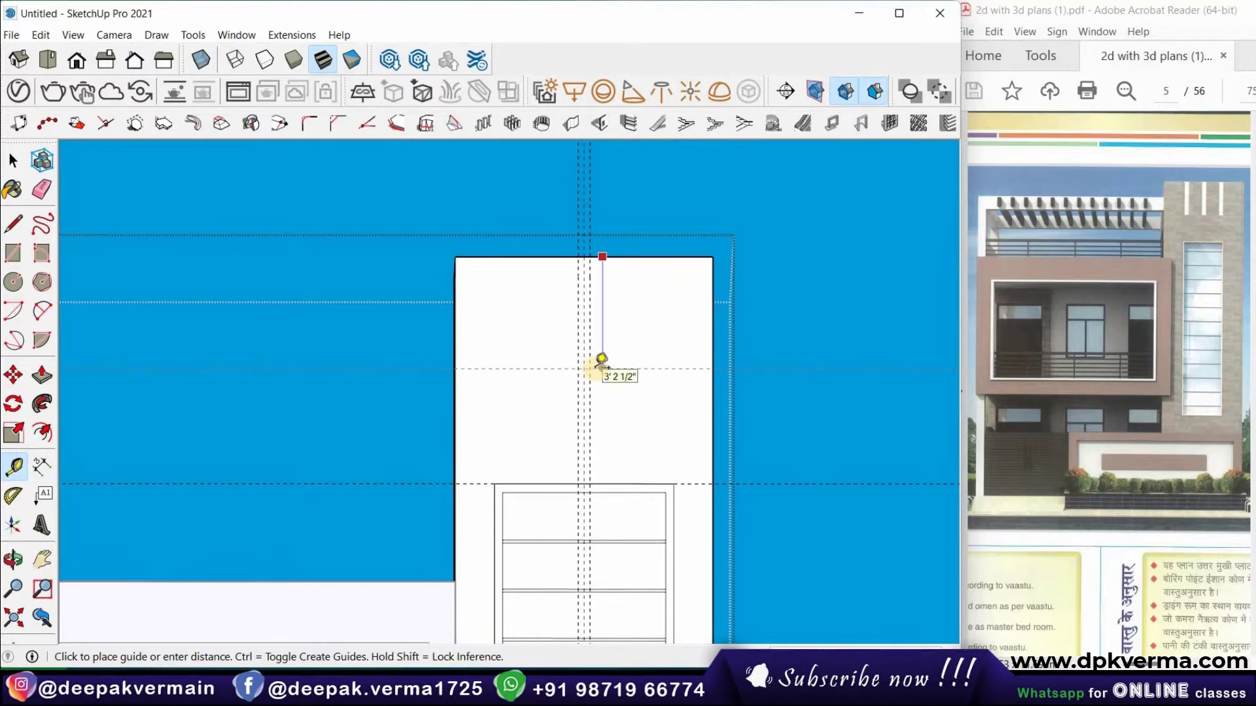
pyautogui.click(601, 359)
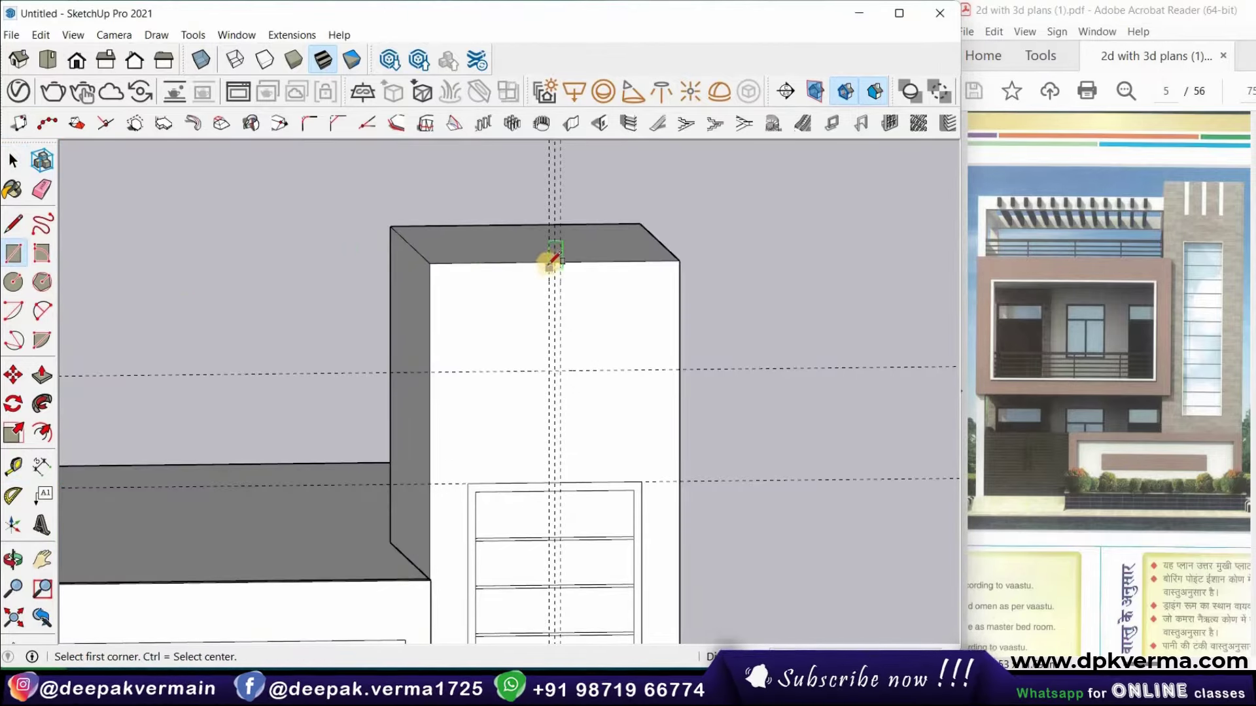
# Draw a narrow rectangle between the guides and push/pull it out into a thin fin
pyautogui.scroll(2, 552, 261)
pyautogui.scroll(2, 548, 261)
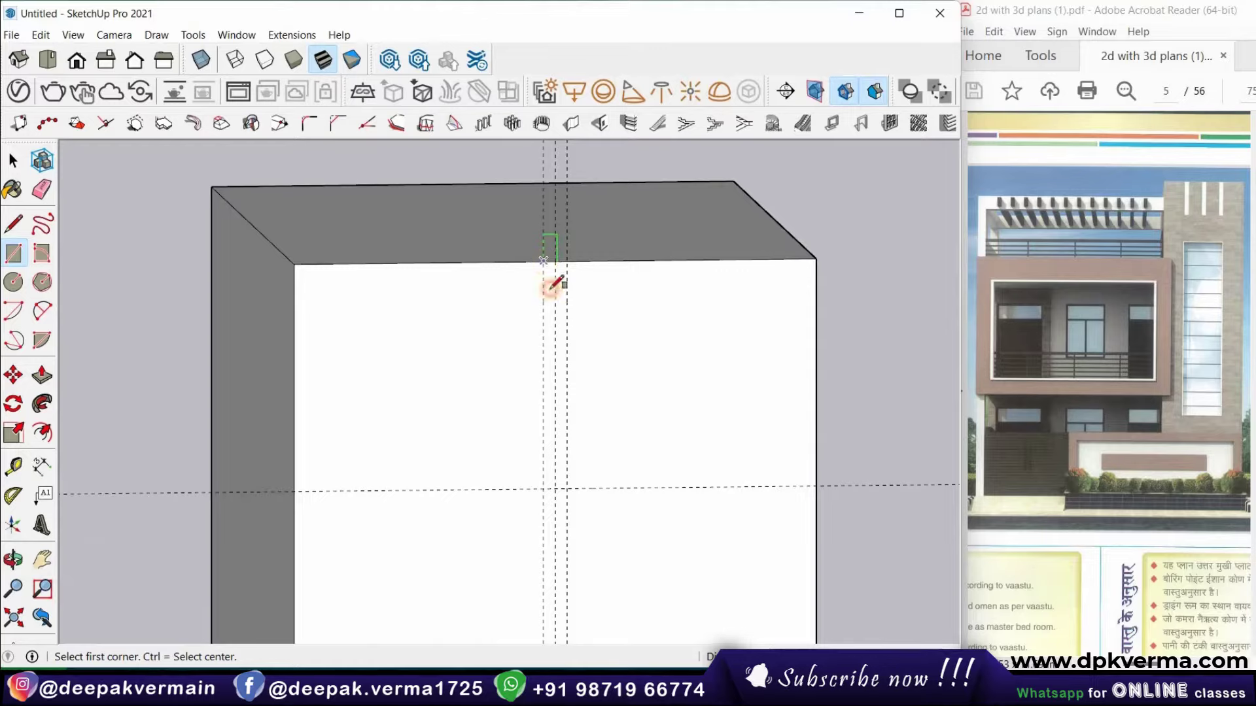
pyautogui.click(548, 283)
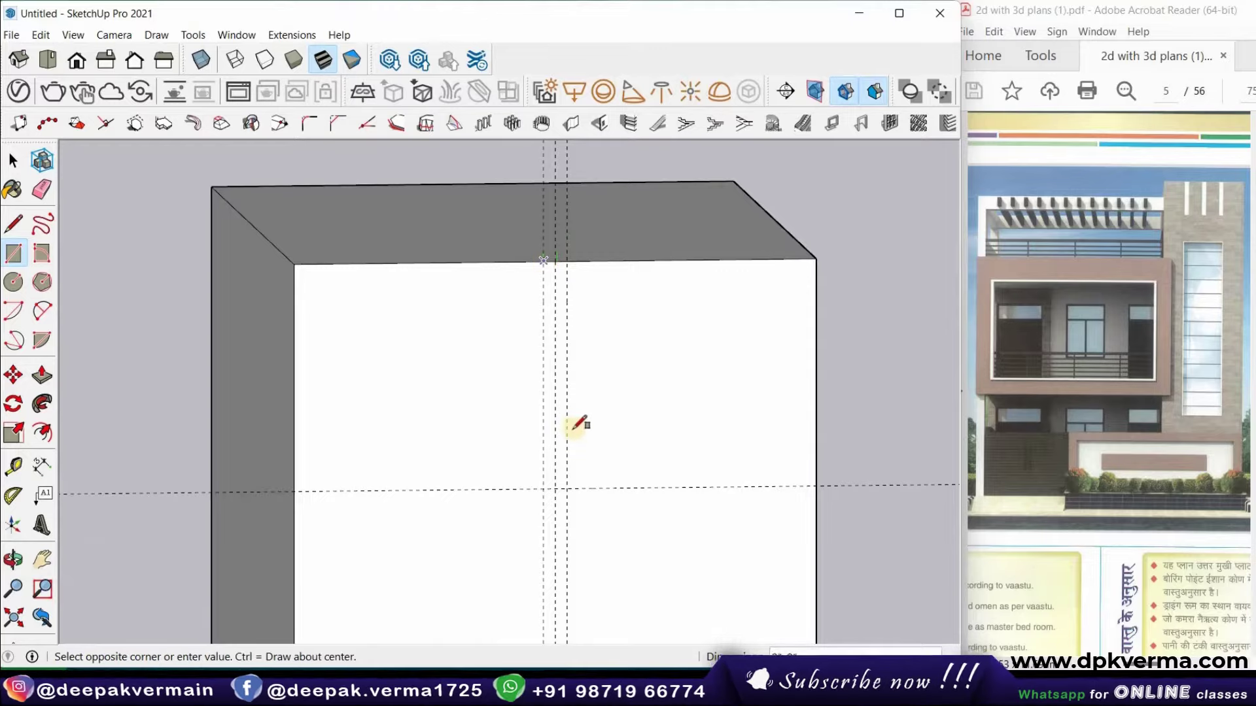
pyautogui.click(536, 435)
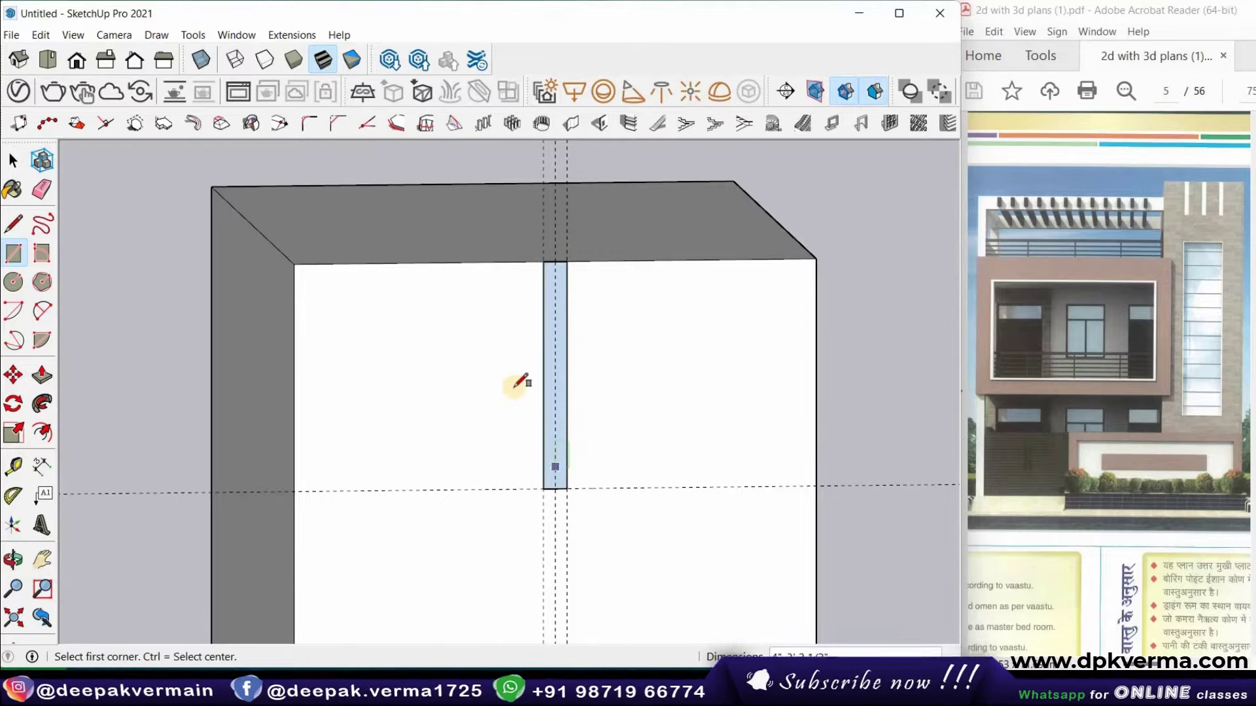
pyautogui.click(42, 378)
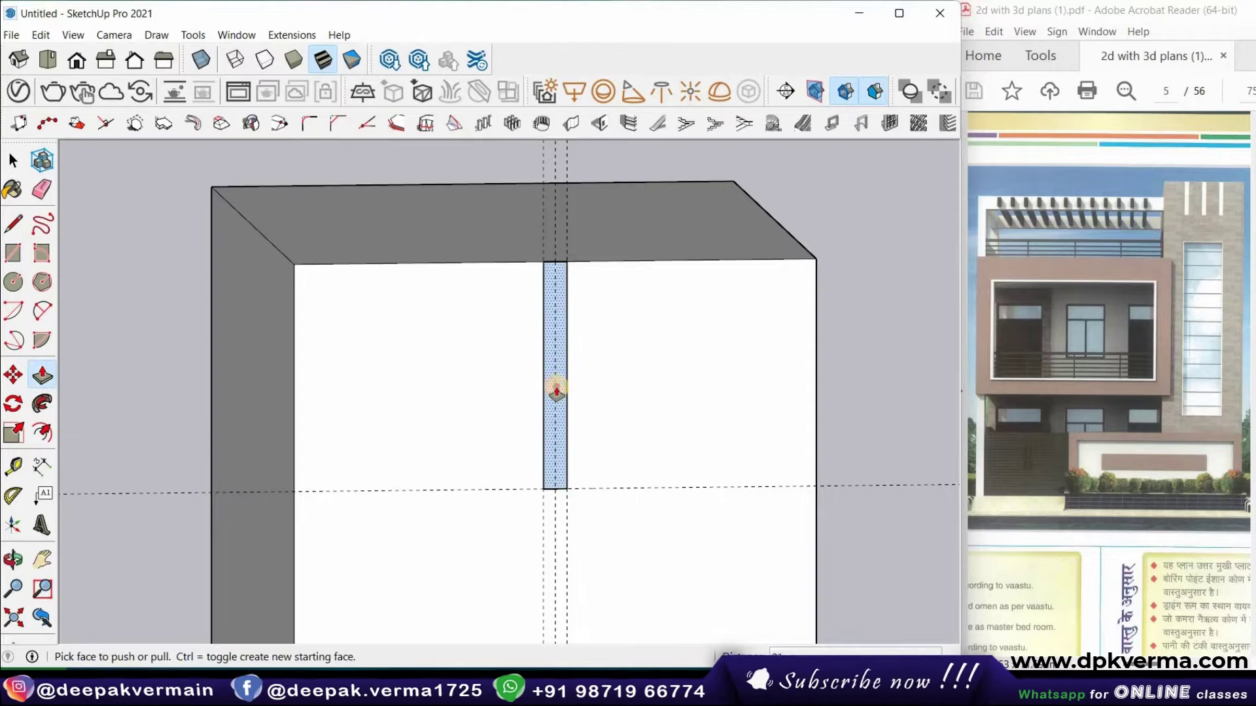
pyautogui.click(556, 389)
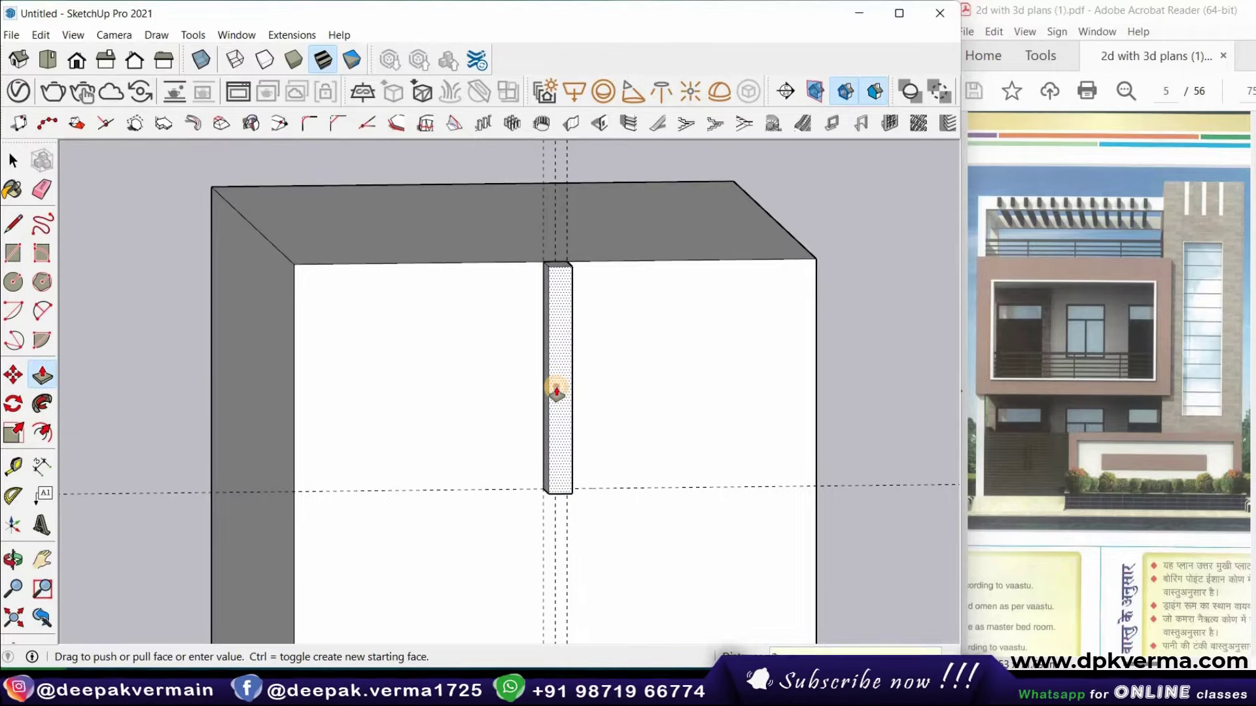
pyautogui.click(557, 392)
pyautogui.moveTo(673, 403)
pyautogui.mouseDown(button='middle')
pyautogui.moveTo(603, 407)
pyautogui.moveTo(576, 374)
pyautogui.moveTo(120, 283)
pyautogui.mouseUp(button='middle')
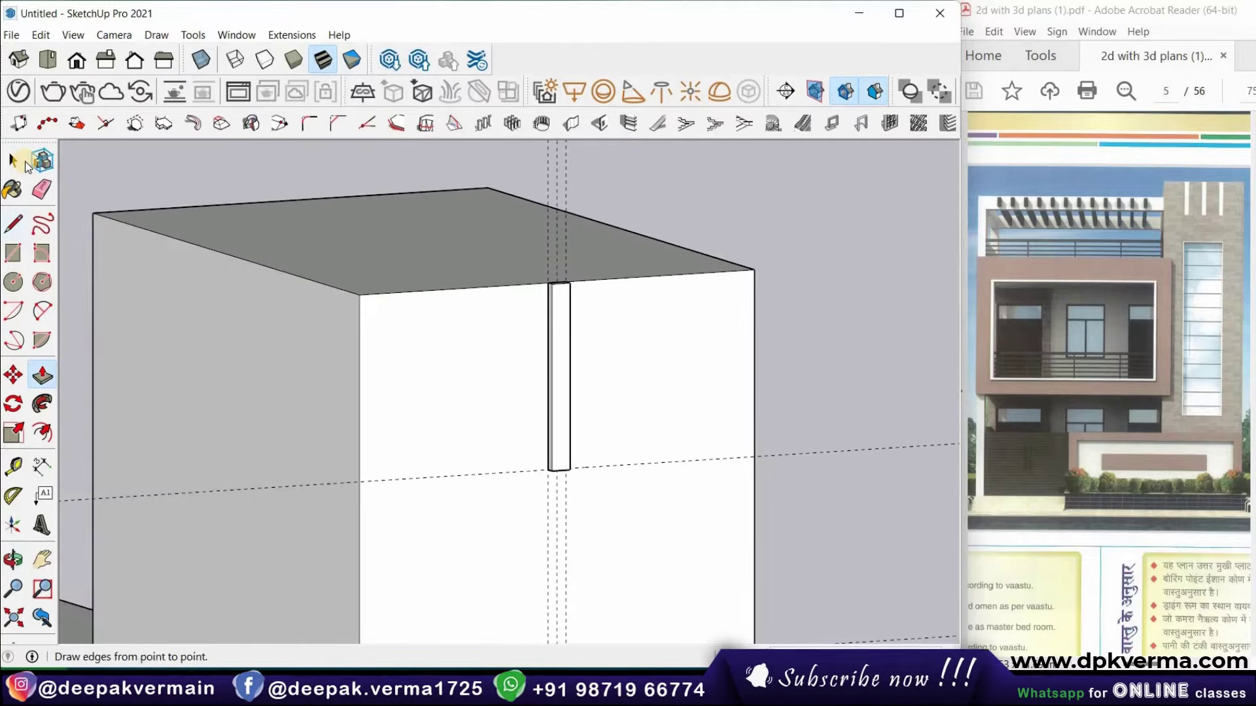
# Select the whole fin and make it a component
pyautogui.click(13, 160)
pyautogui.click(558, 337)
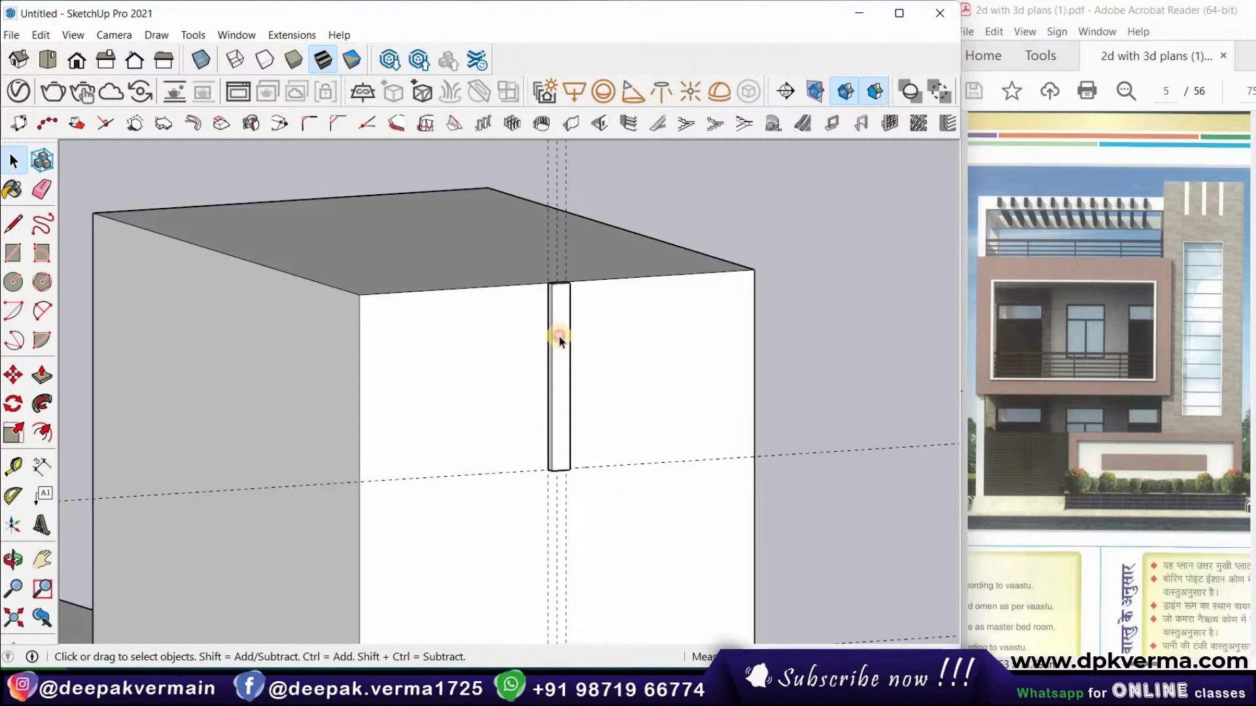
pyautogui.doubleClick(558, 337)
pyautogui.rightClick(559, 338)
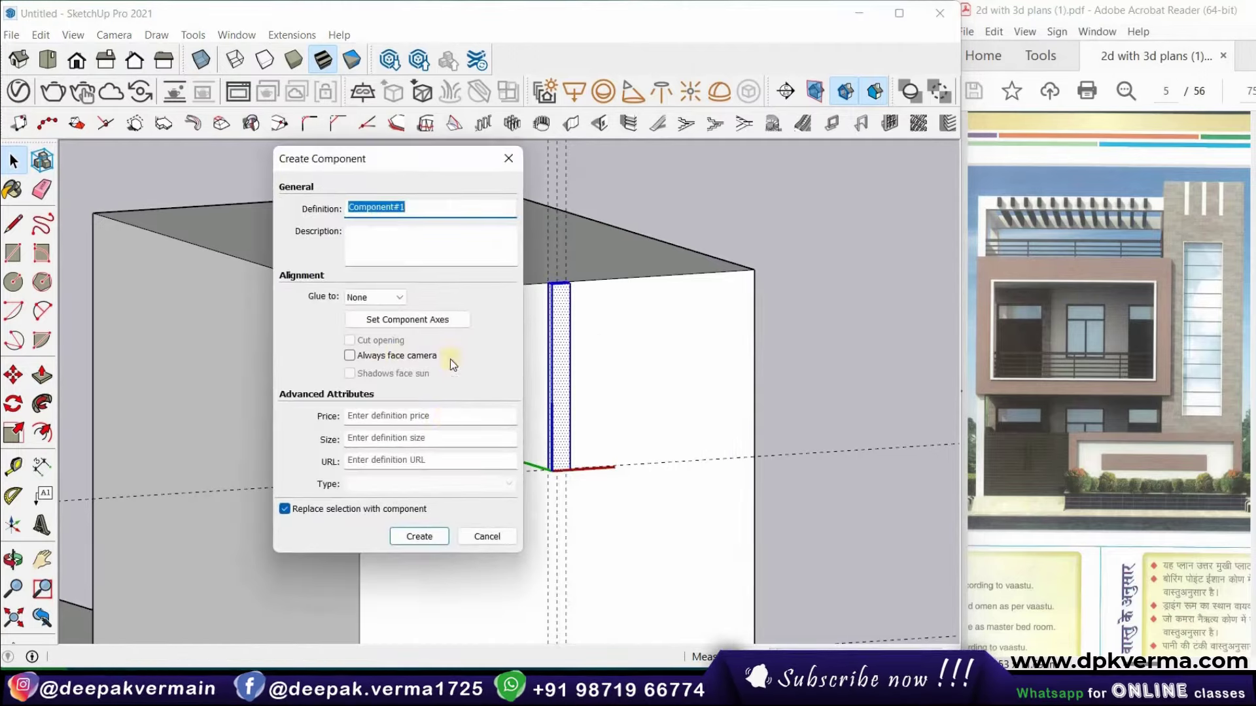
pyautogui.click(413, 534)
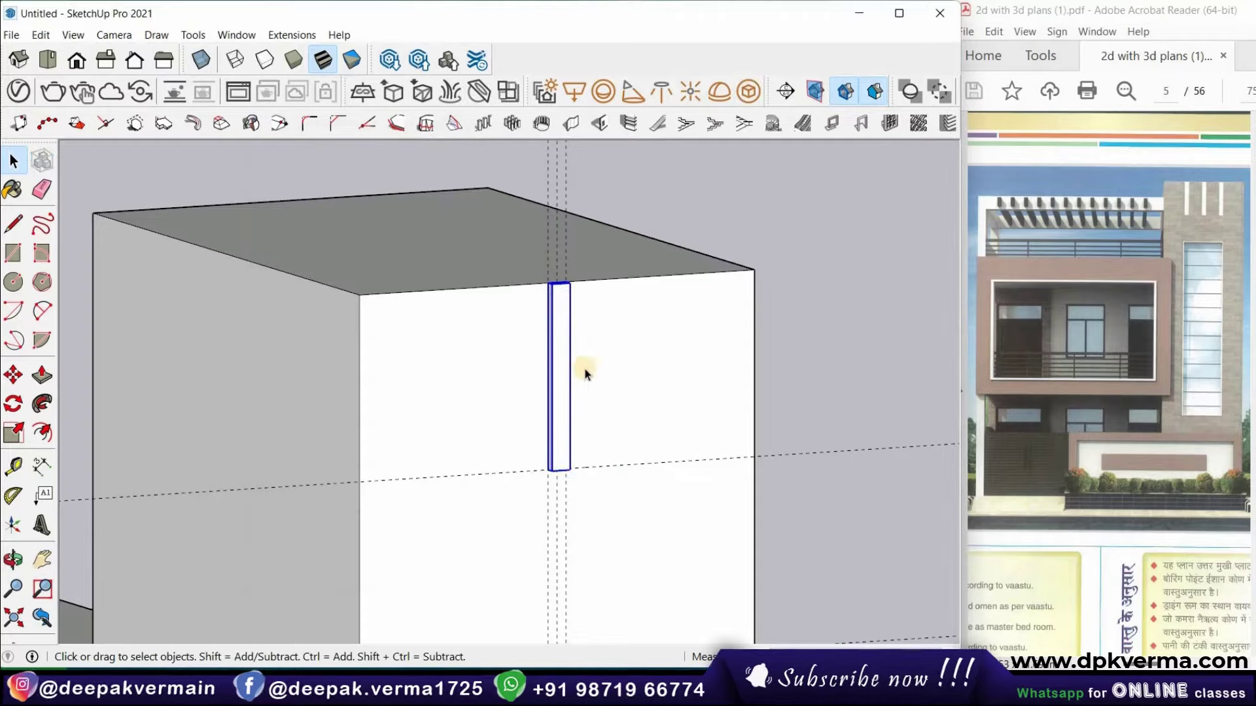
pyautogui.moveTo(496, 344); pyautogui.dragTo(476, 344, button='middle')
# Place vertical guides on the left and right of the fin
pyautogui.scroll(-2, 473, 344)
pyautogui.scroll(-2, 489, 421)
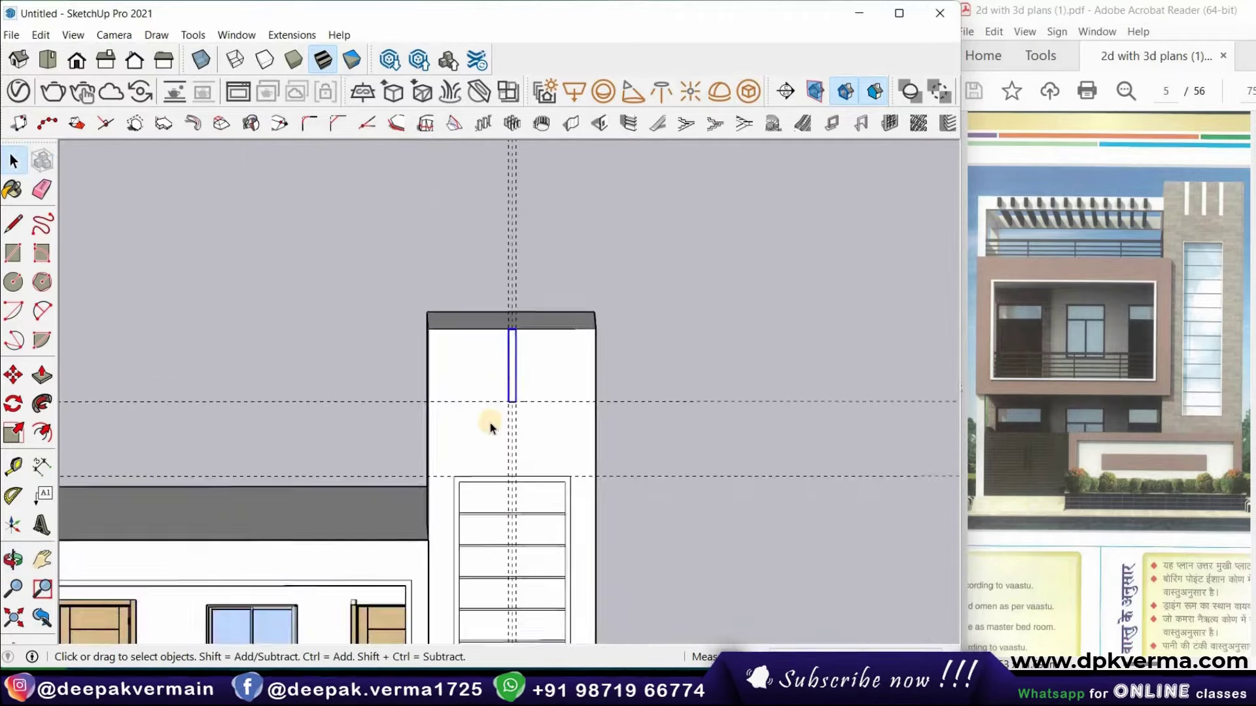
pyautogui.scroll(1, 379, 401)
pyautogui.scroll(1, 482, 438)
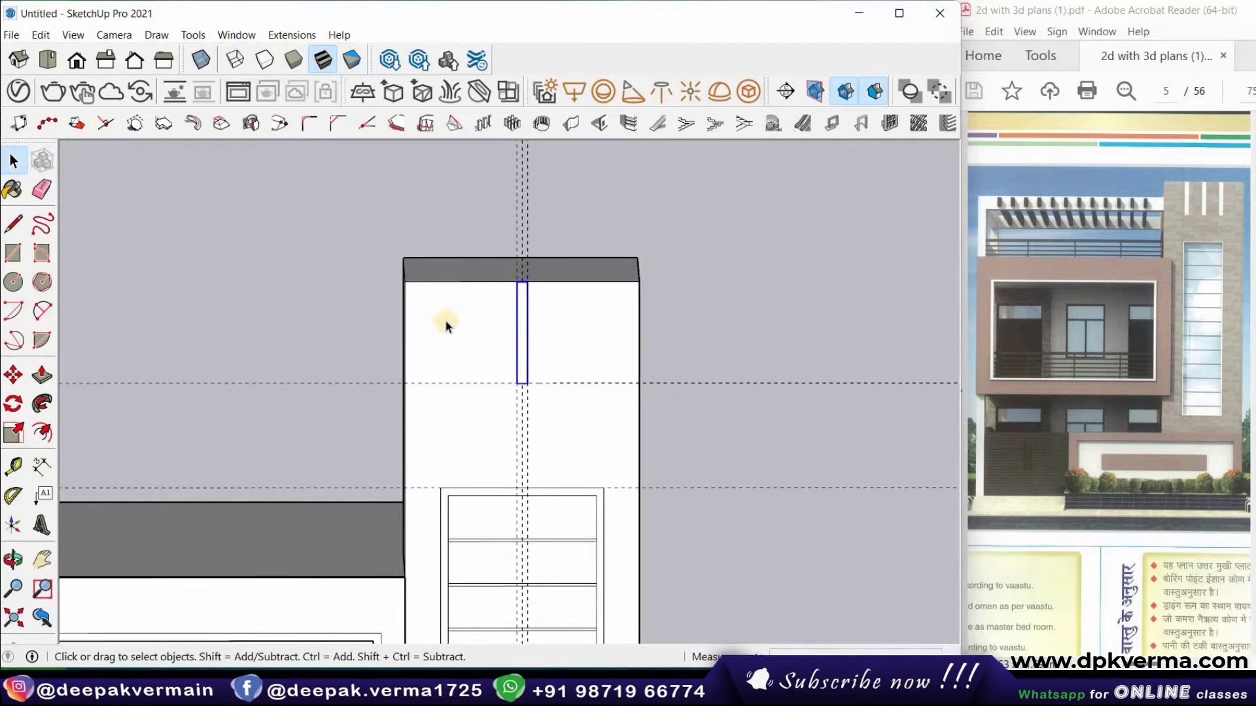
pyautogui.click(13, 466)
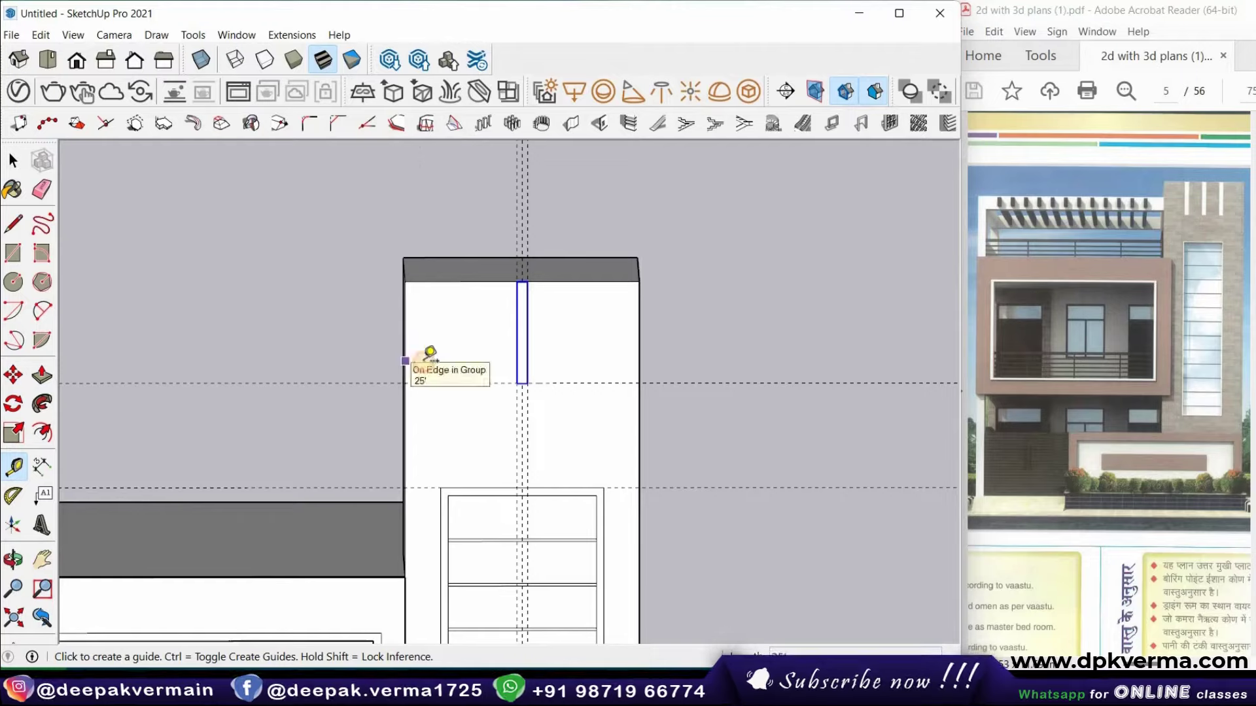
pyautogui.click(405, 361)
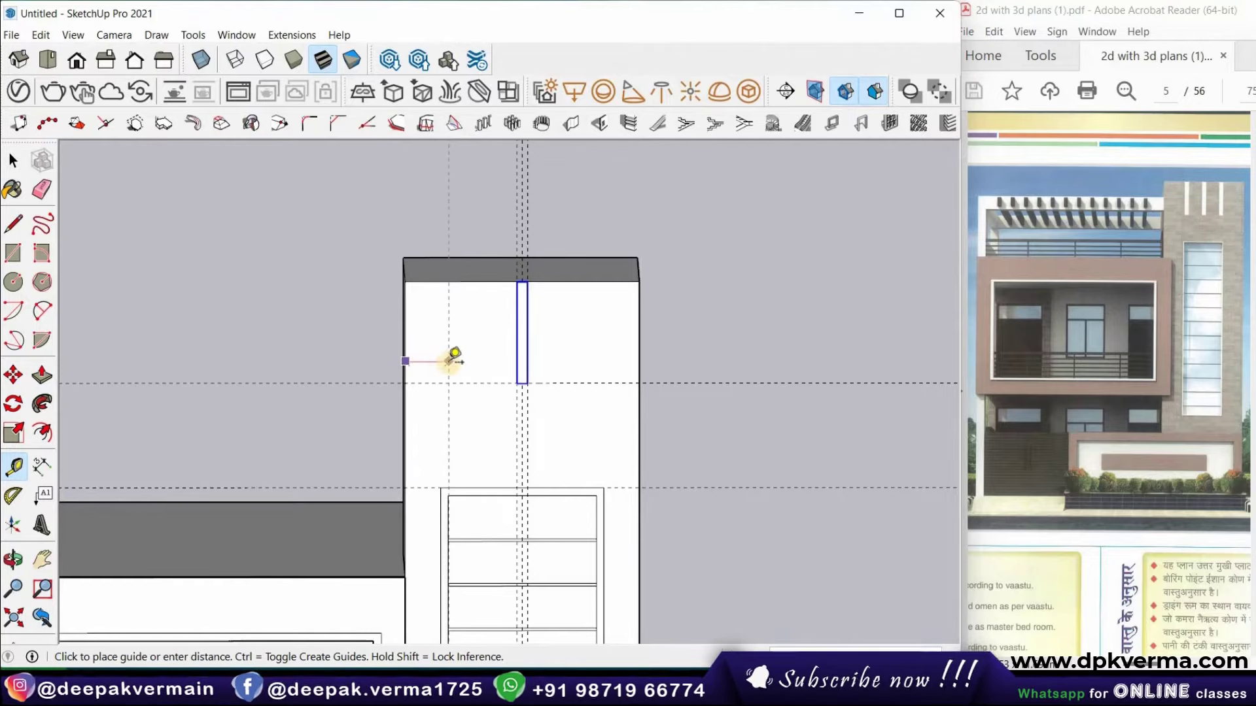
pyautogui.click(581, 371)
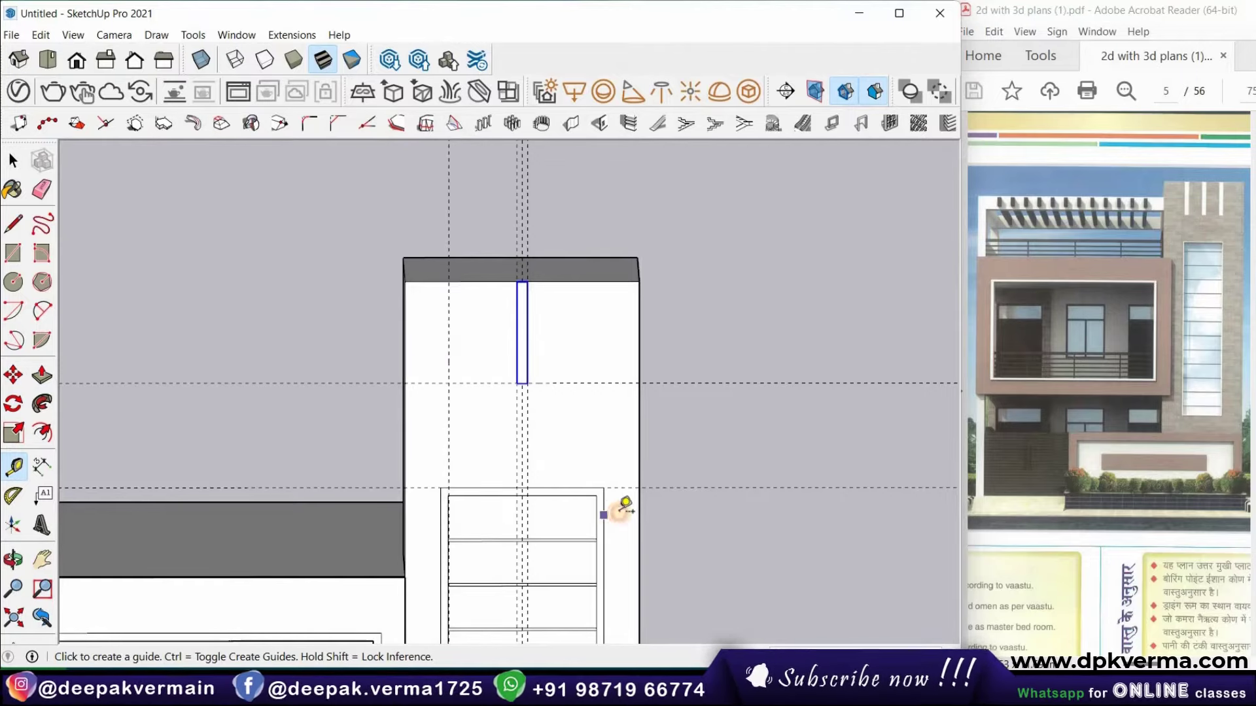
pyautogui.click(604, 514)
pyautogui.click(601, 509)
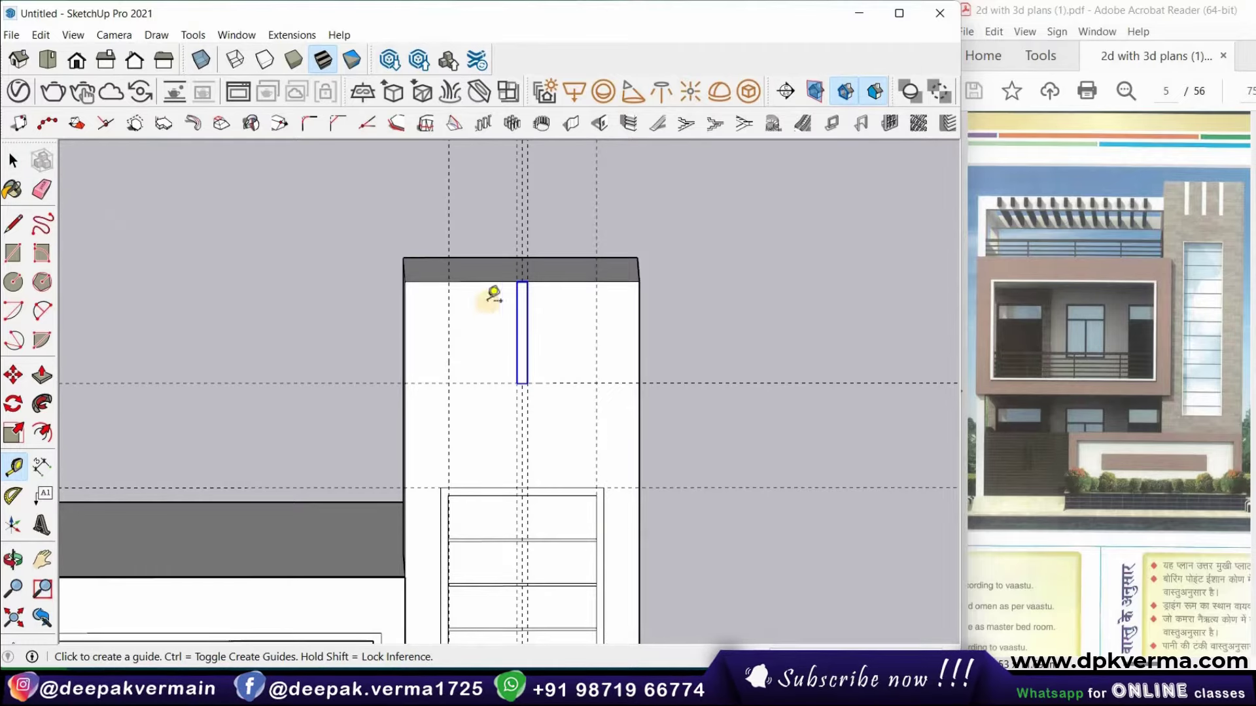
# Copy the fin component with Move and Ctrl onto the guides beside it
pyautogui.click(13, 162)
pyautogui.click(525, 305)
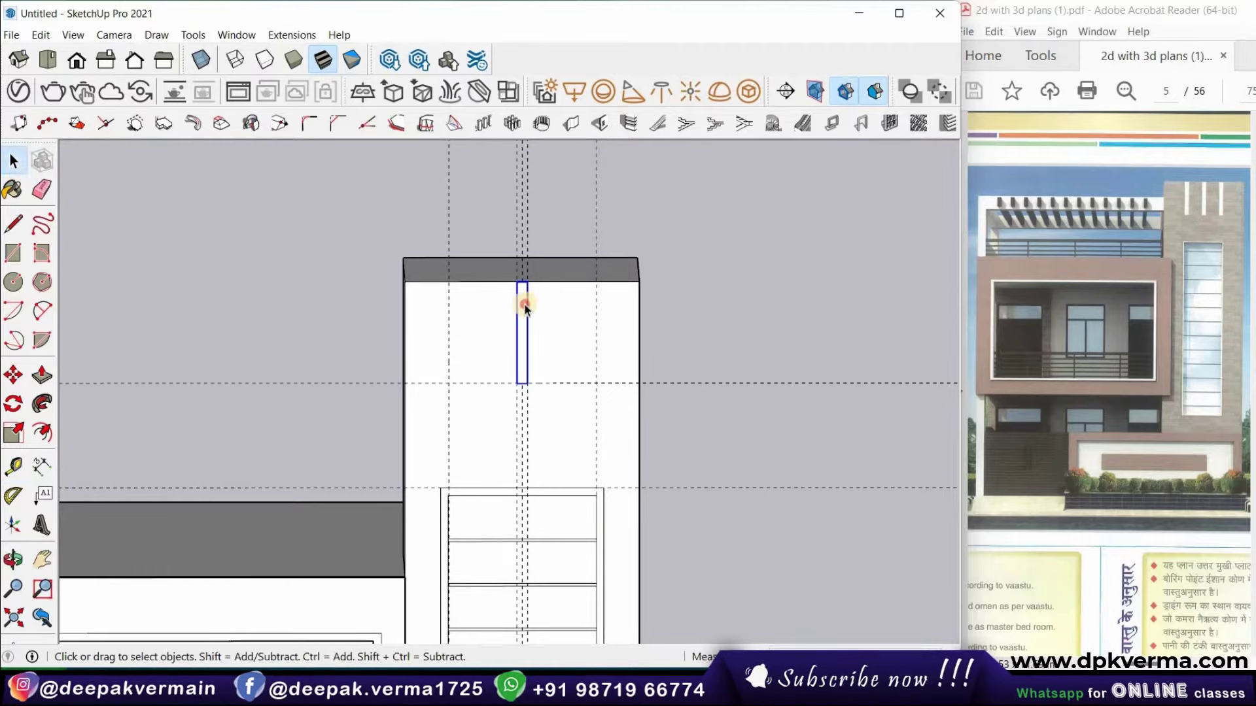
pyautogui.click(15, 377)
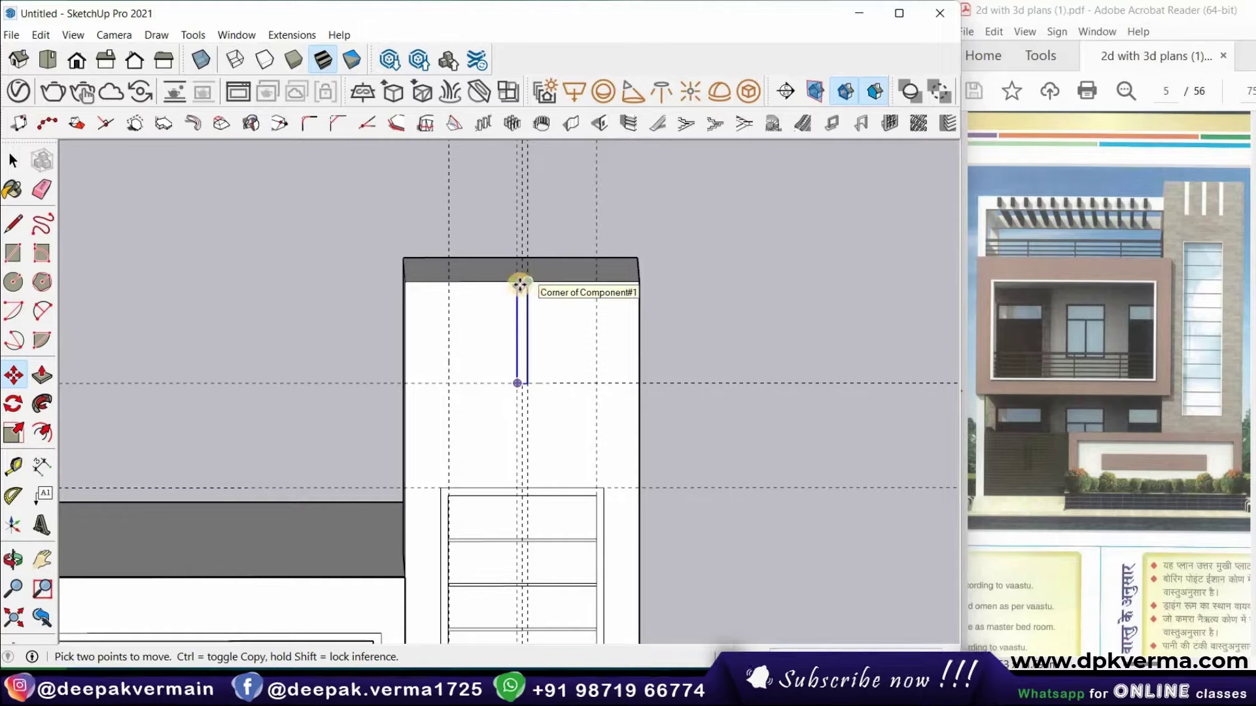
pyautogui.click(520, 285)
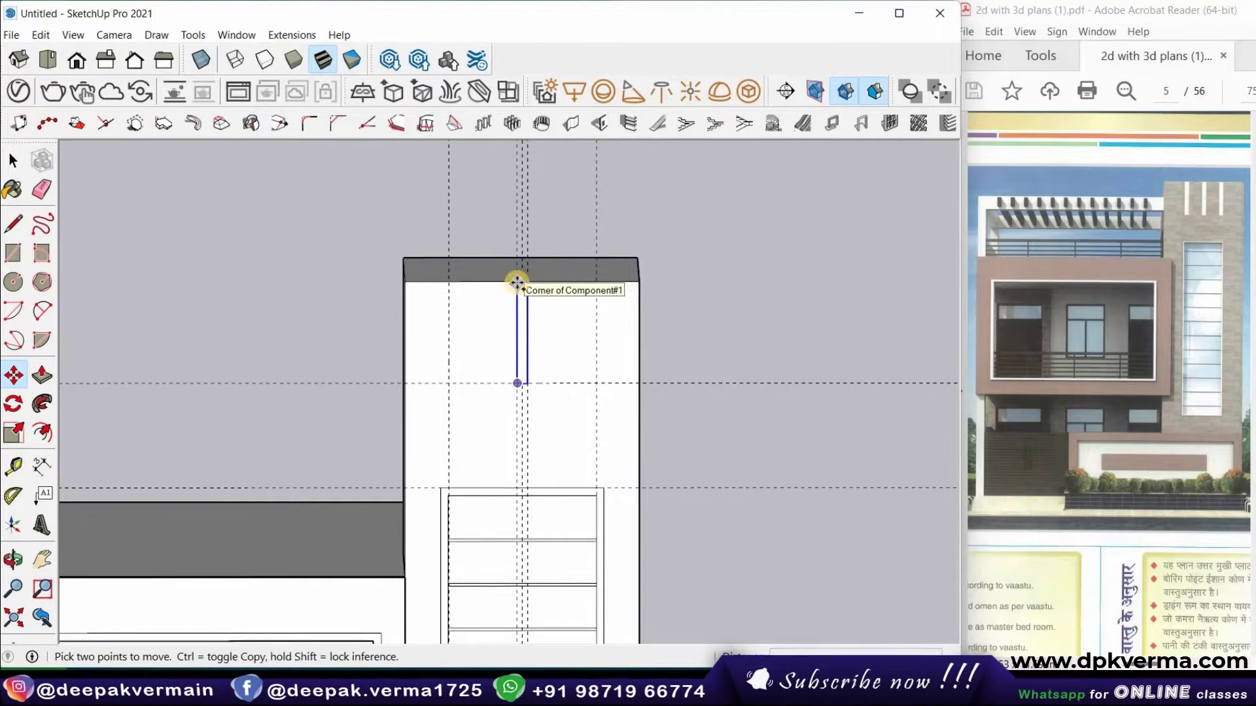
pyautogui.press('ctrl')
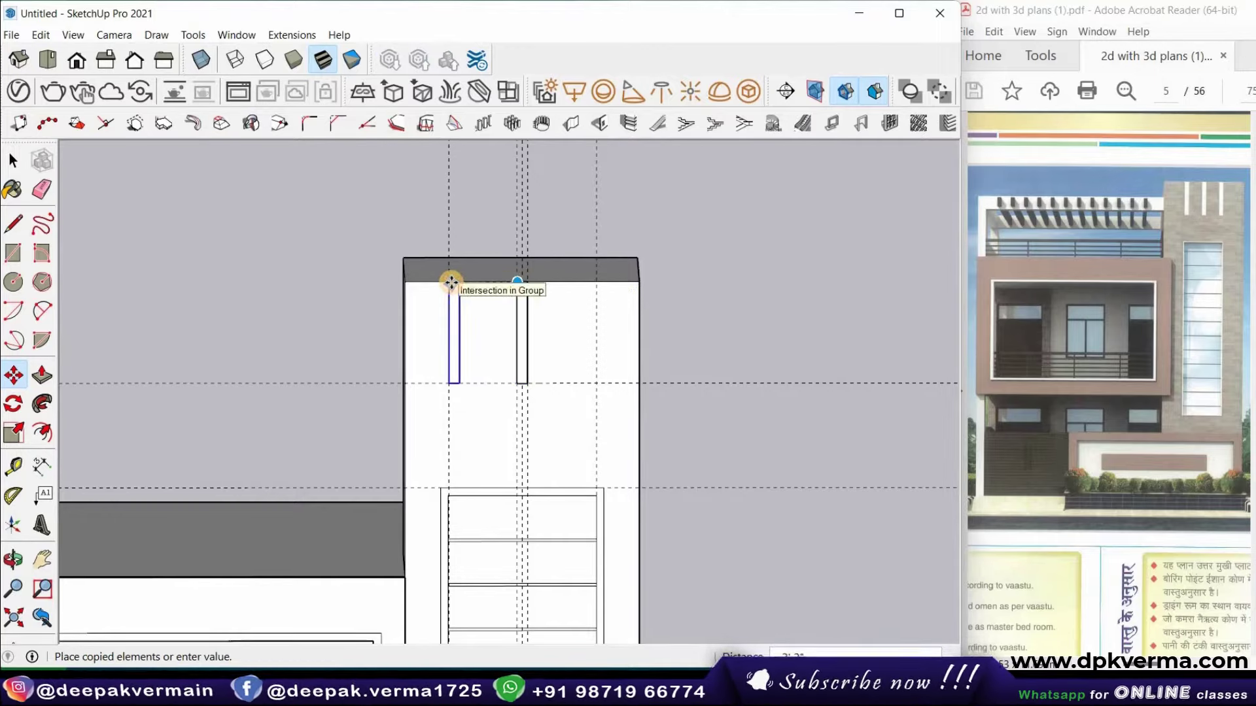
pyautogui.click(450, 282)
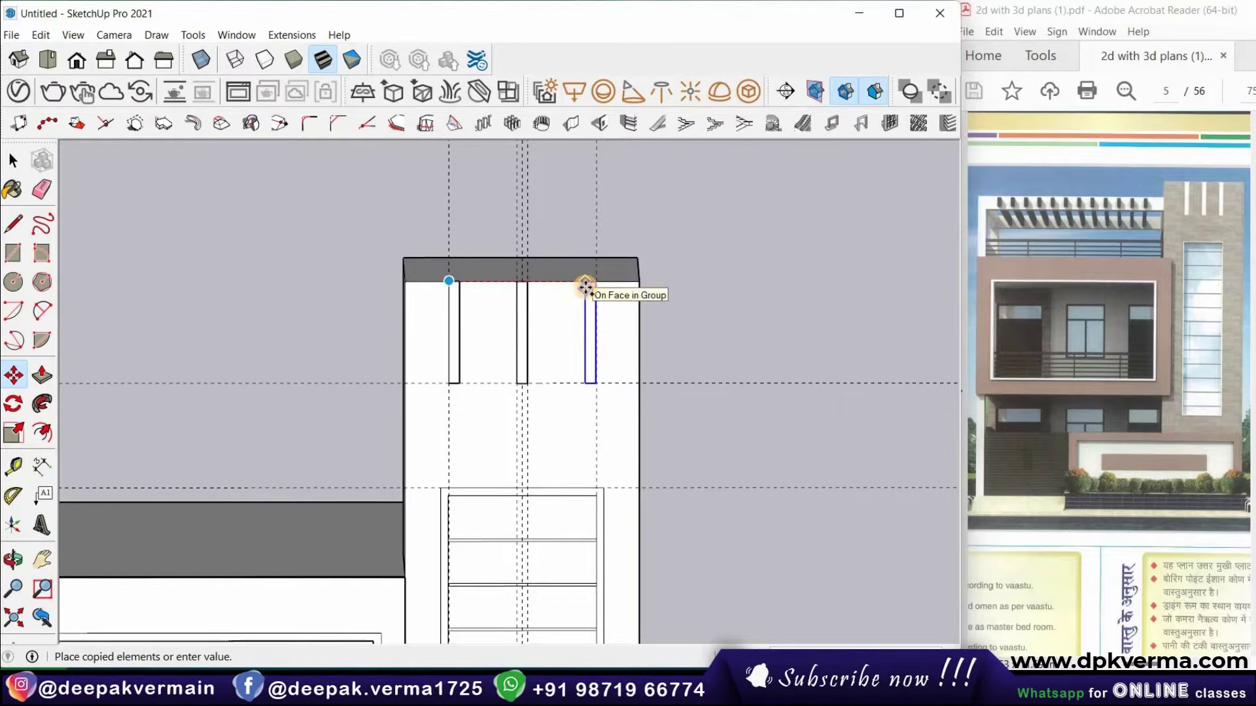
pyautogui.click(562, 308)
pyautogui.moveTo(652, 334); pyautogui.dragTo(533, 328, button='middle')
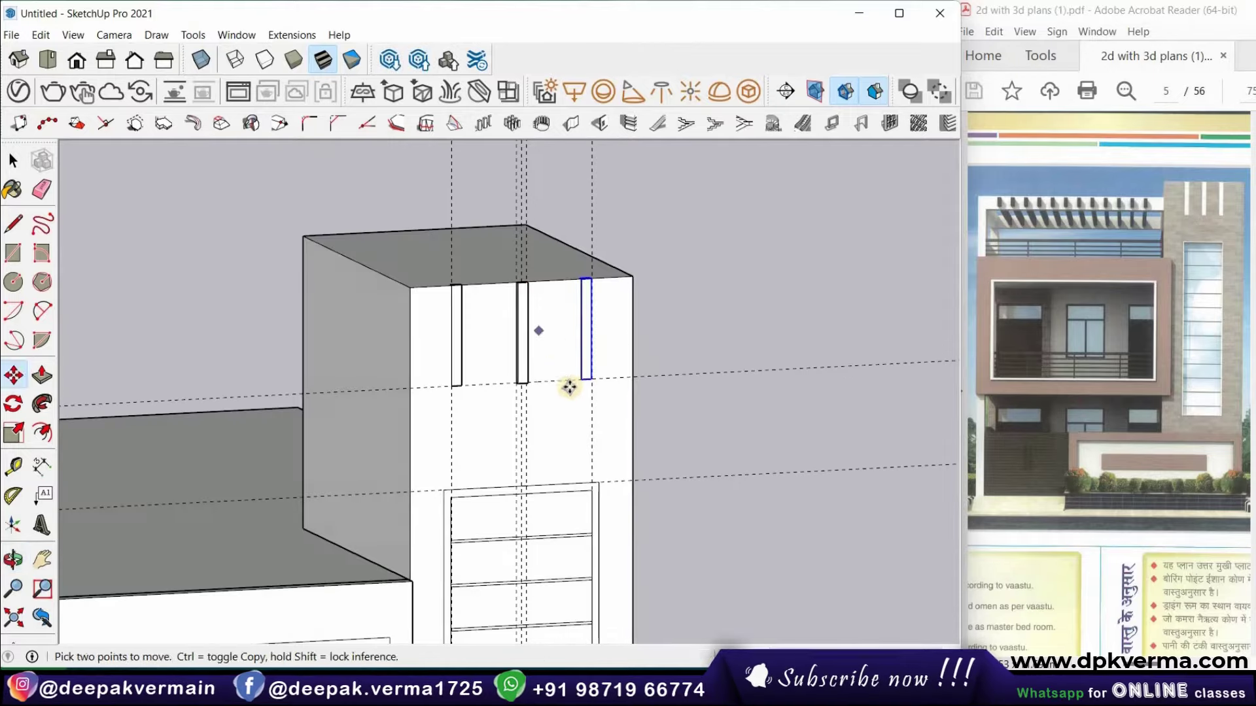
# Undo the extra copied louver bar
pyautogui.moveTo(569, 384); pyautogui.dragTo(512, 339, button='middle')
pyautogui.hotkey('ctrl', 'z')
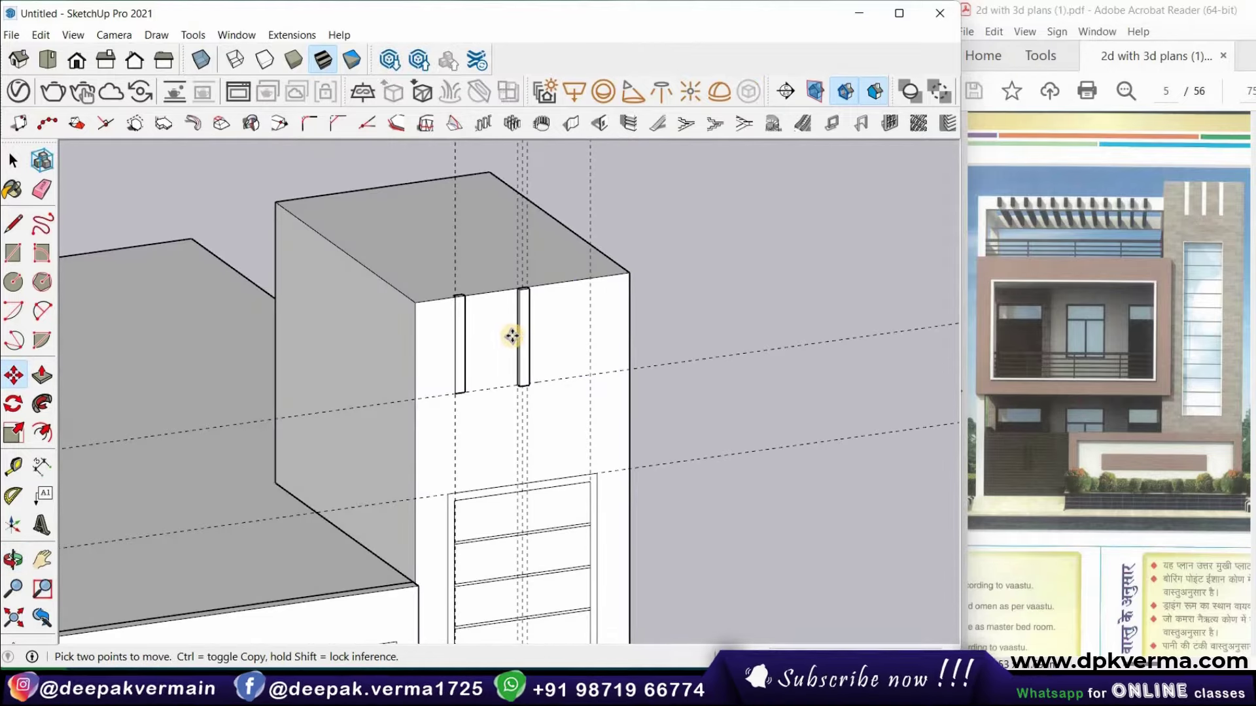
pyautogui.scroll(2, 519, 295)
pyautogui.scroll(2, 529, 278)
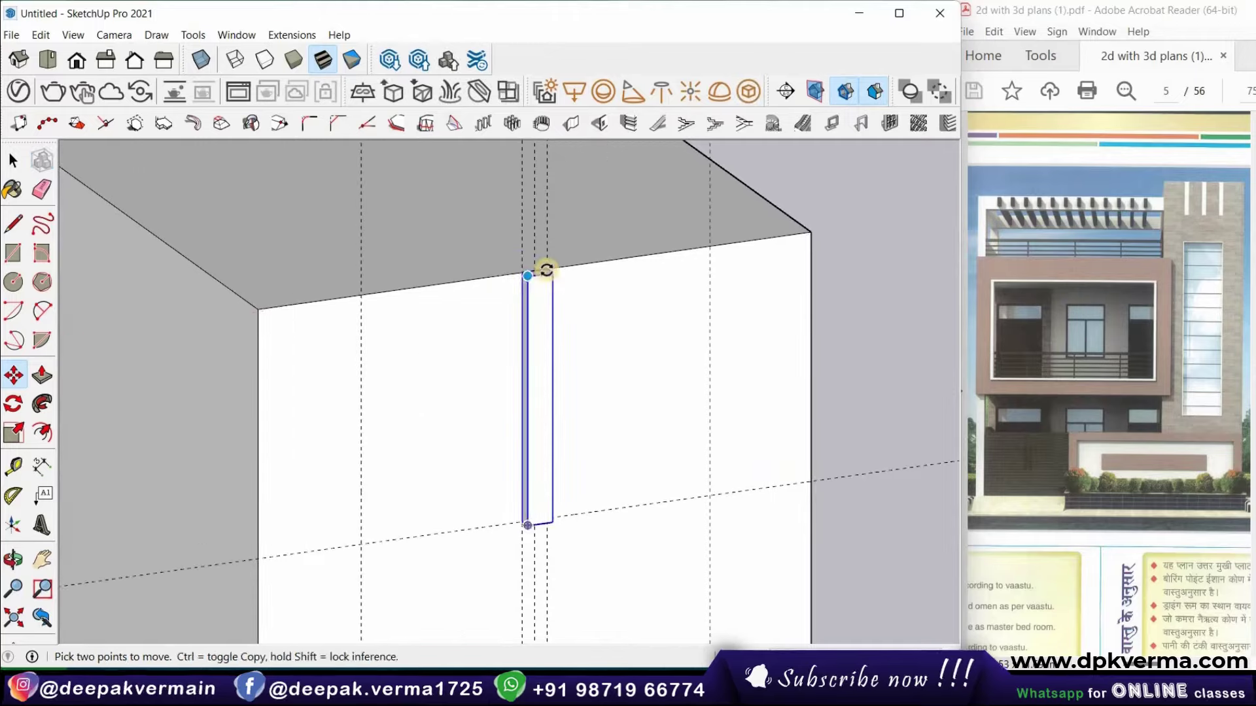
pyautogui.press('m')
pyautogui.press('q')
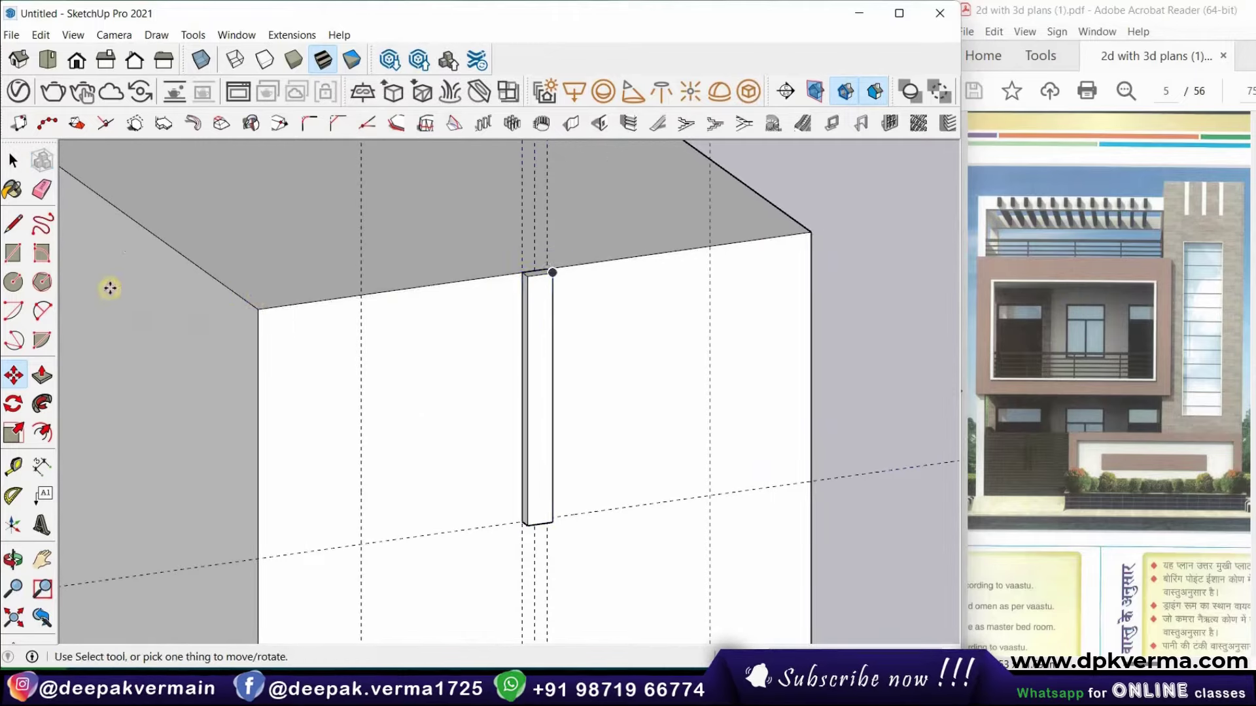
# Copy the middle louver bar to the left and right ends of the tower top
pyautogui.click(14, 376)
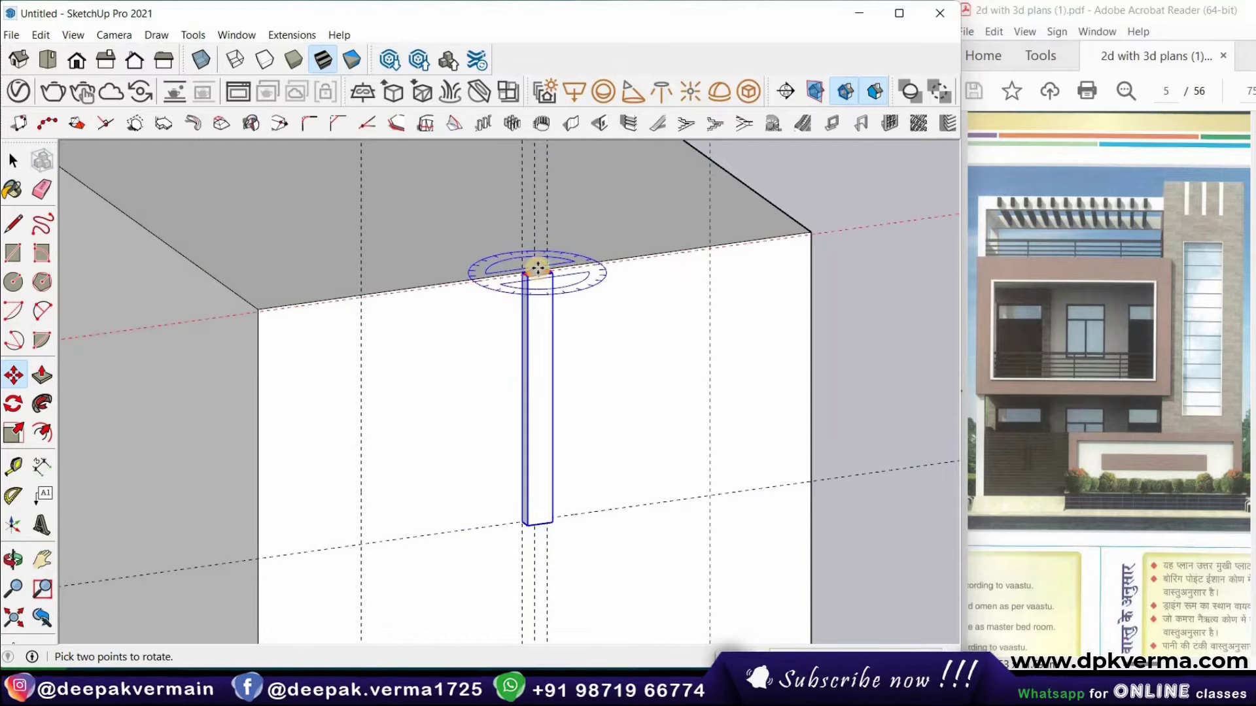
pyautogui.scroll(3, 541, 266)
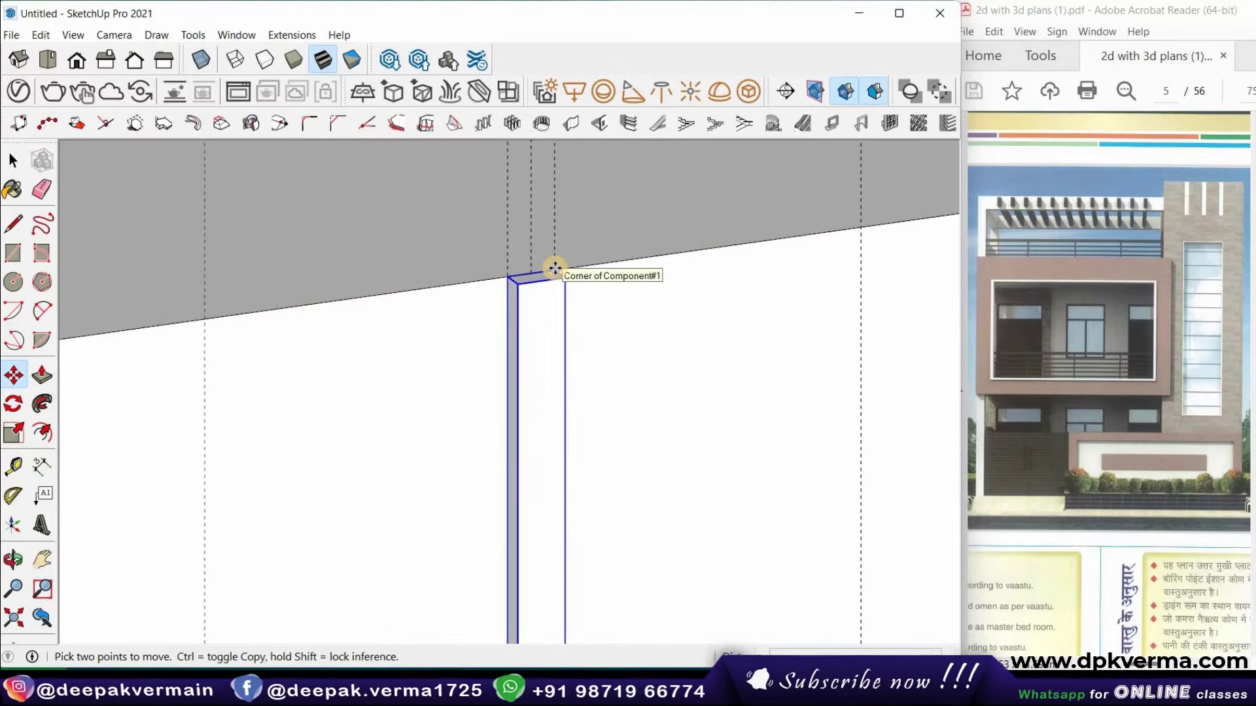
pyautogui.press('ctrl')
pyautogui.click(508, 276)
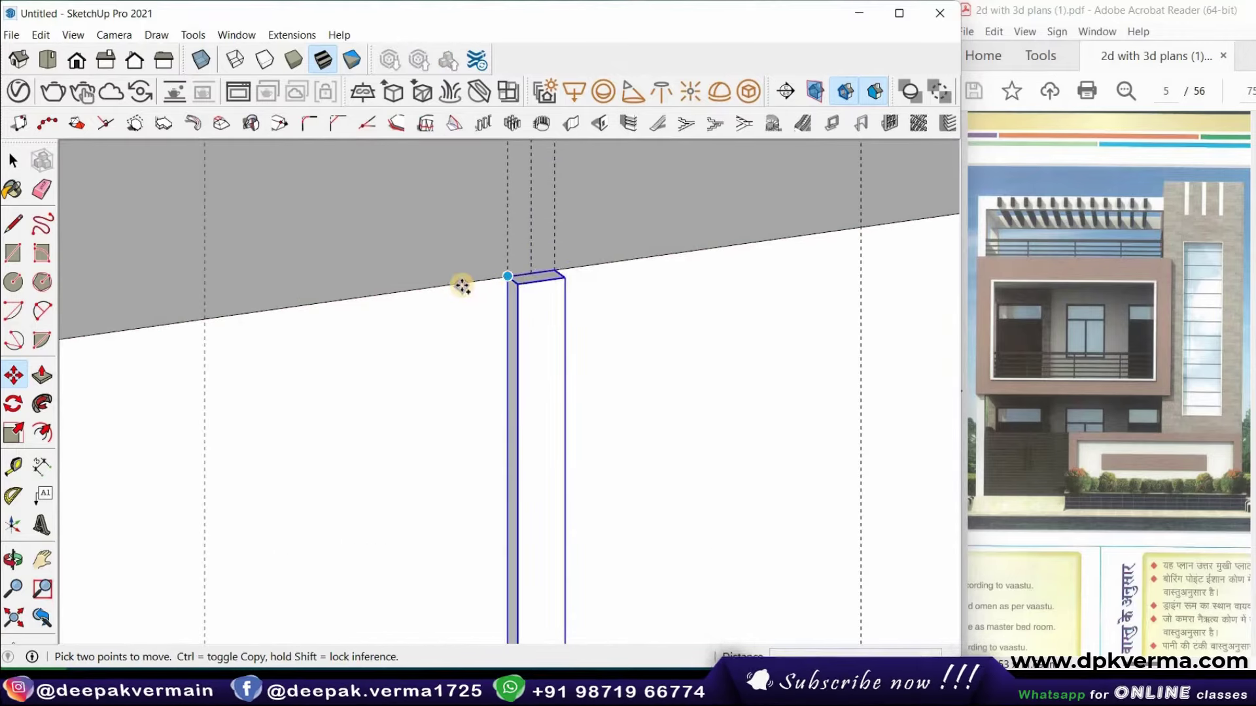
pyautogui.click(205, 325)
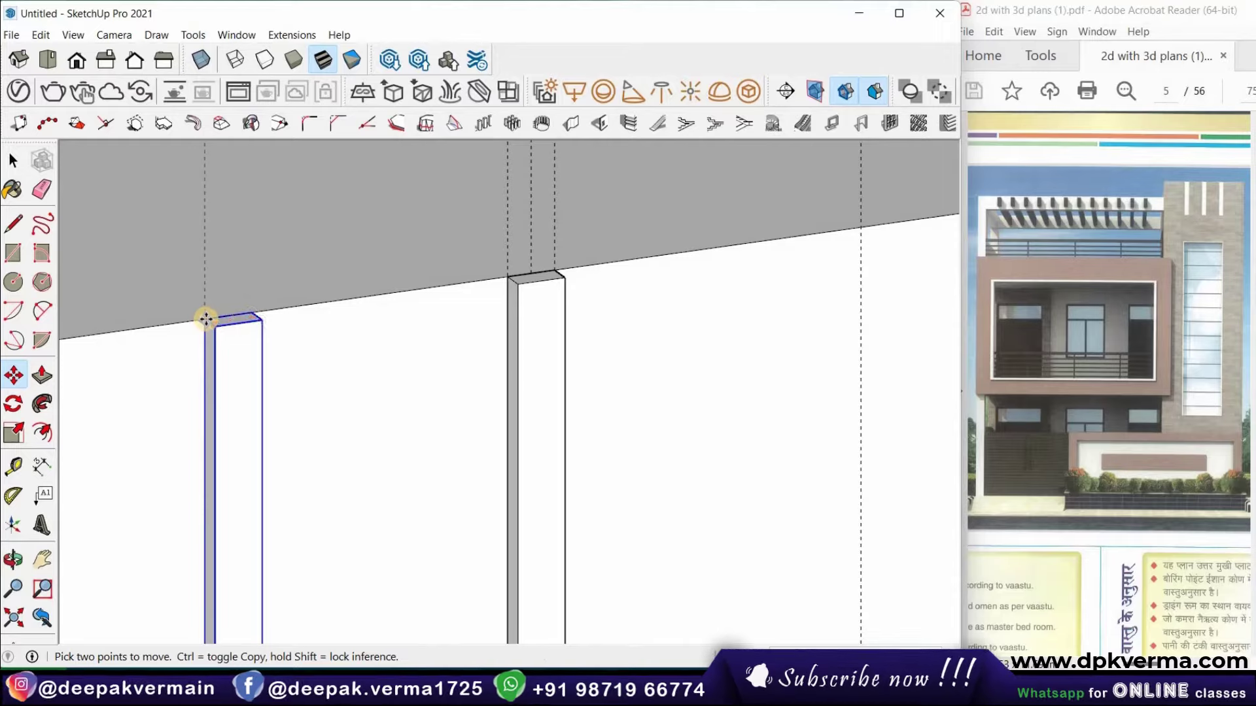
pyautogui.click(206, 319)
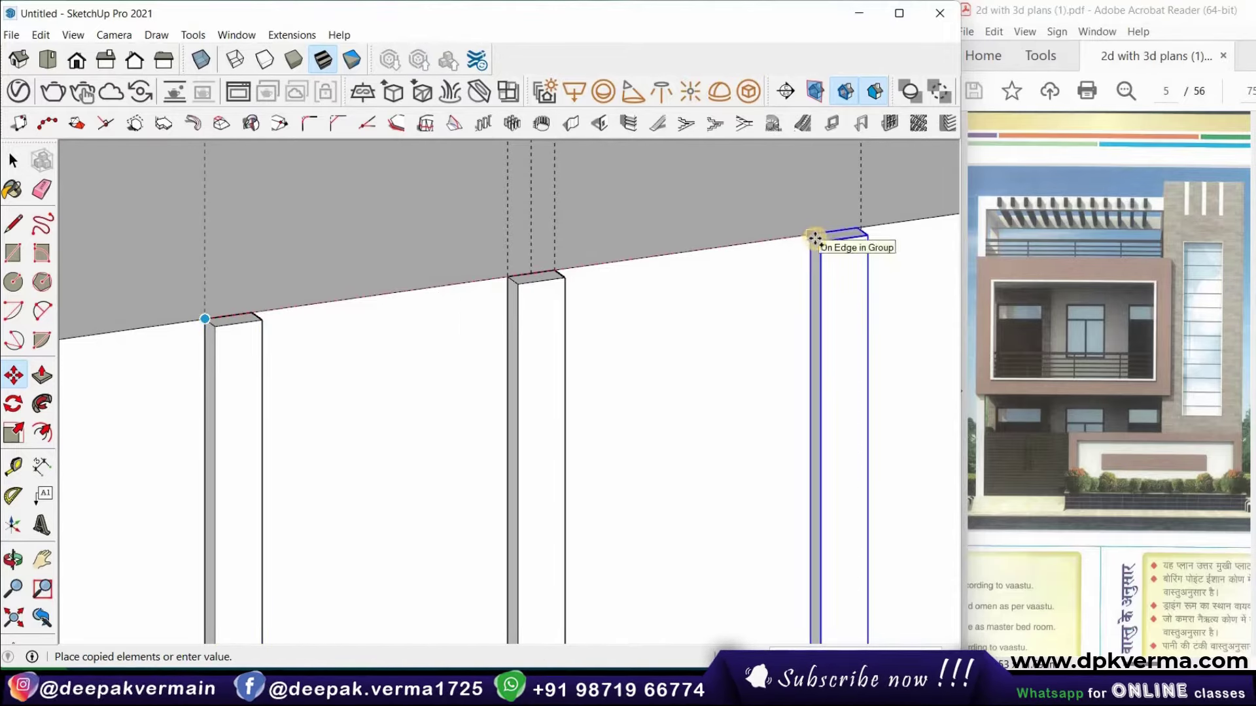
pyautogui.click(811, 240)
pyautogui.scroll(-4, 726, 235)
# Orbit and zoom around the house, including front view, and clear the selection
pyautogui.scroll(-3, 654, 301)
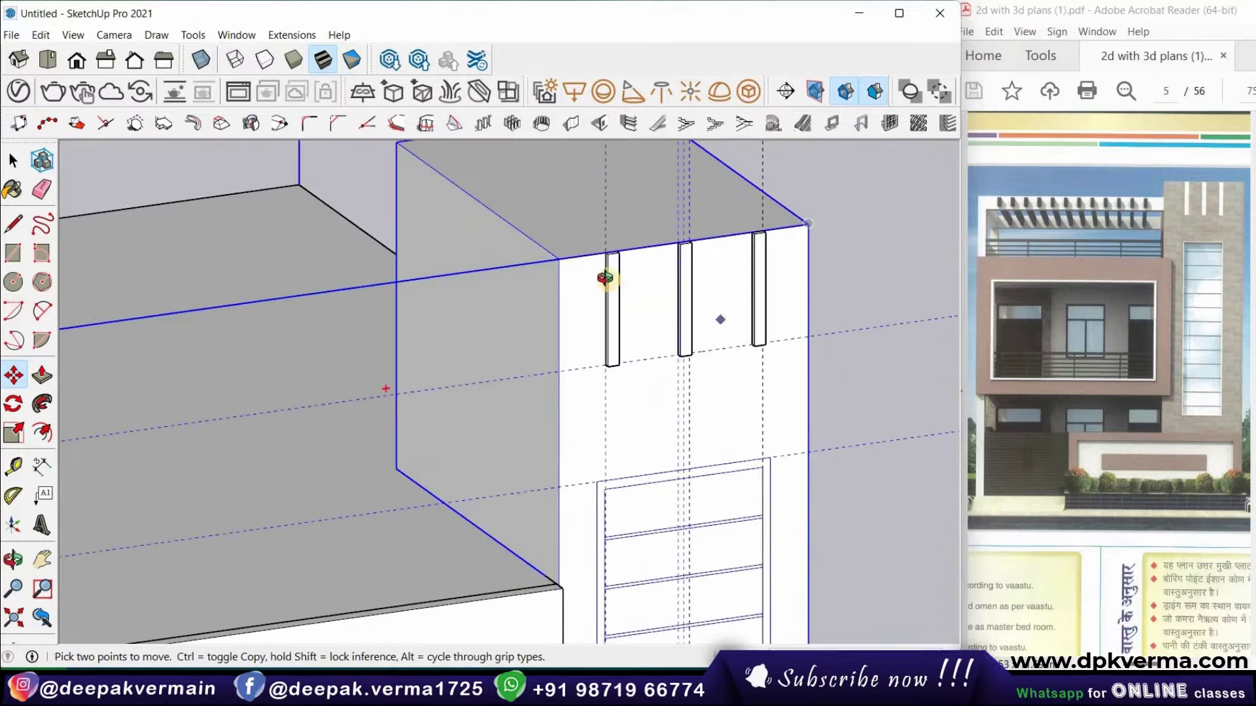
pyautogui.moveTo(608, 274); pyautogui.dragTo(611, 239, button='middle')
pyautogui.scroll(-3, 625, 288)
pyautogui.moveTo(631, 303); pyautogui.dragTo(589, 262, button='middle')
pyautogui.press('f')
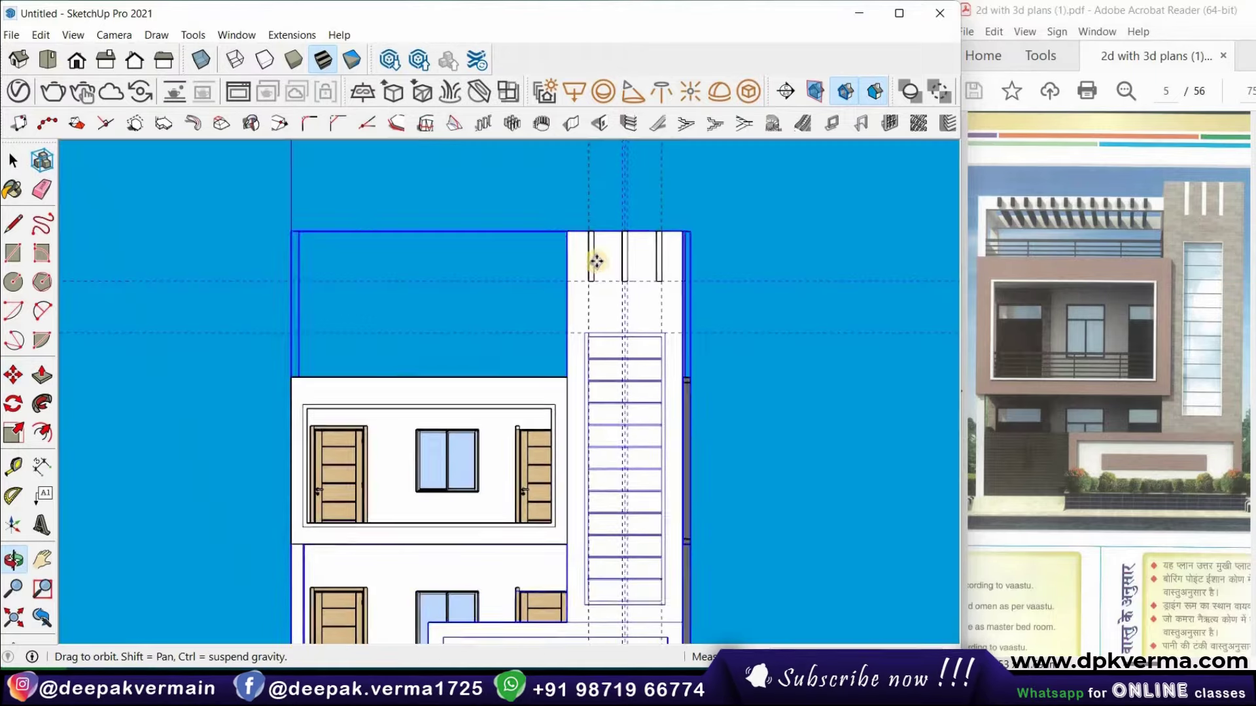
pyautogui.press('m')
pyautogui.scroll(-2, 585, 295)
pyautogui.scroll(1, 569, 343)
pyautogui.scroll(-1, 563, 334)
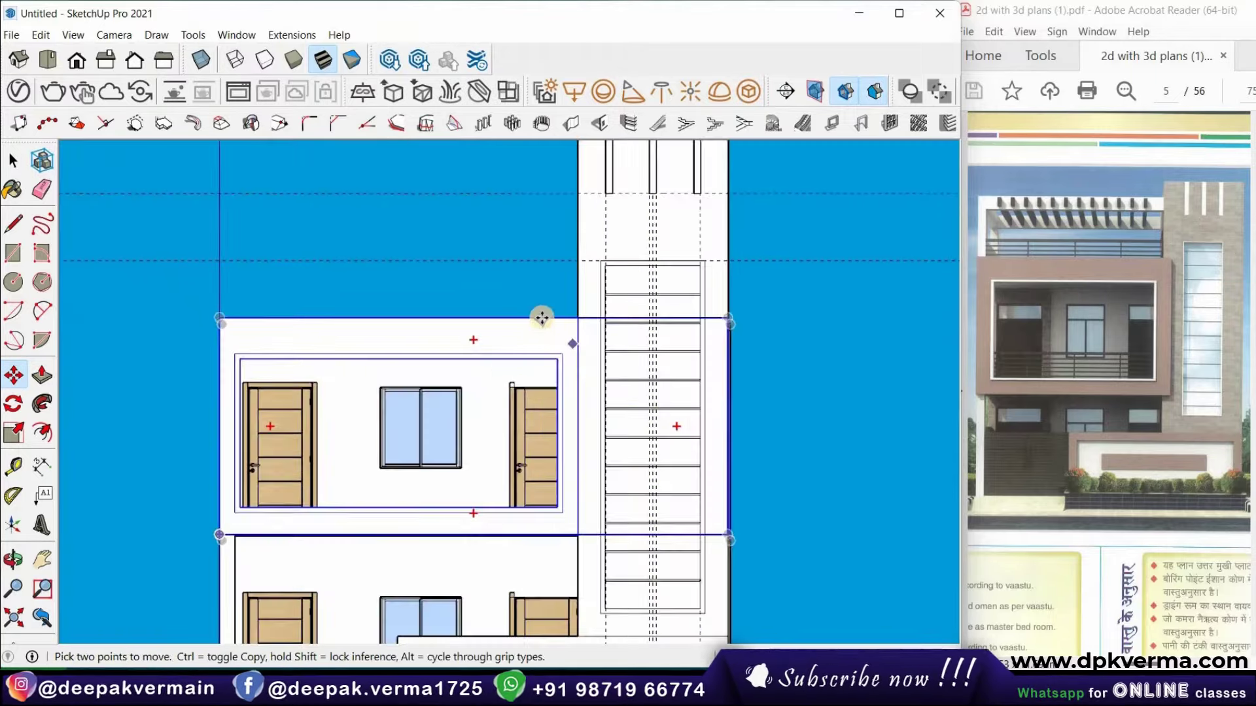
pyautogui.scroll(-2, 541, 317)
pyautogui.moveTo(541, 317); pyautogui.dragTo(644, 336, button='middle')
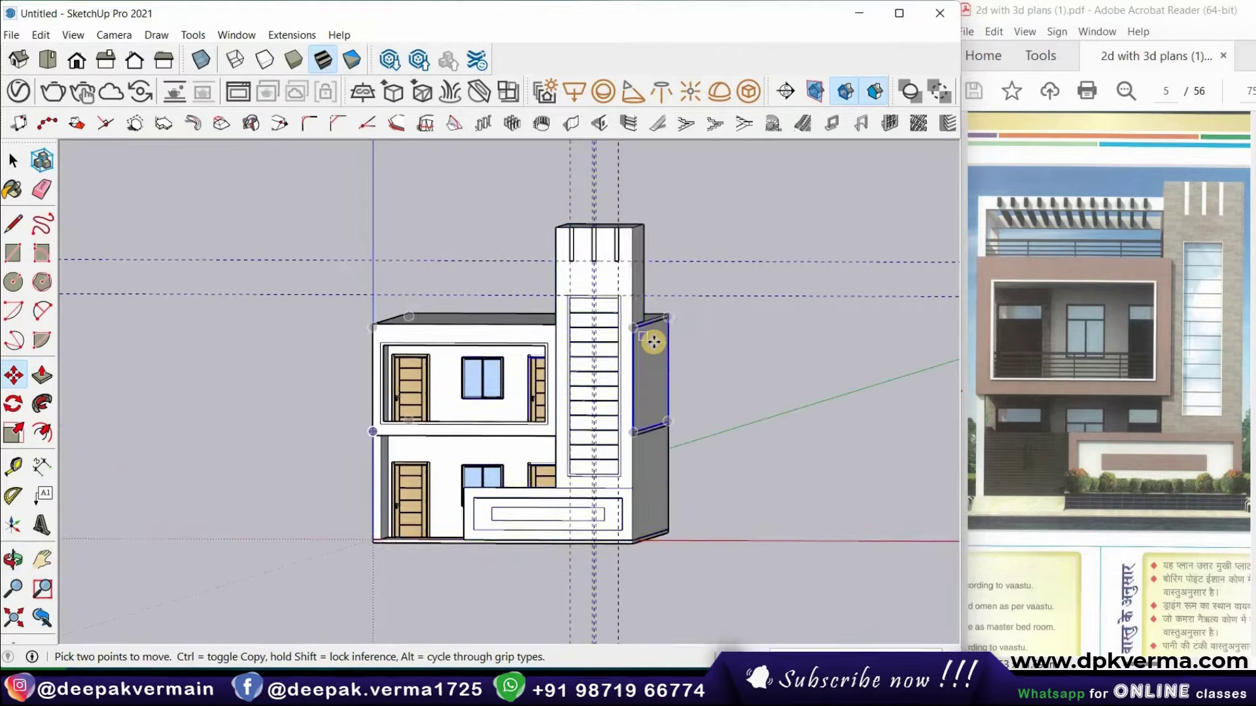
pyautogui.scroll(1, 650, 341)
pyautogui.scroll(2, 611, 330)
pyautogui.moveTo(556, 282)
pyautogui.mouseDown(button='middle')
pyautogui.moveTo(523, 257)
pyautogui.moveTo(247, 257)
pyautogui.moveTo(471, 264)
pyautogui.mouseUp(button='middle')
pyautogui.scroll(-2, 556, 275)
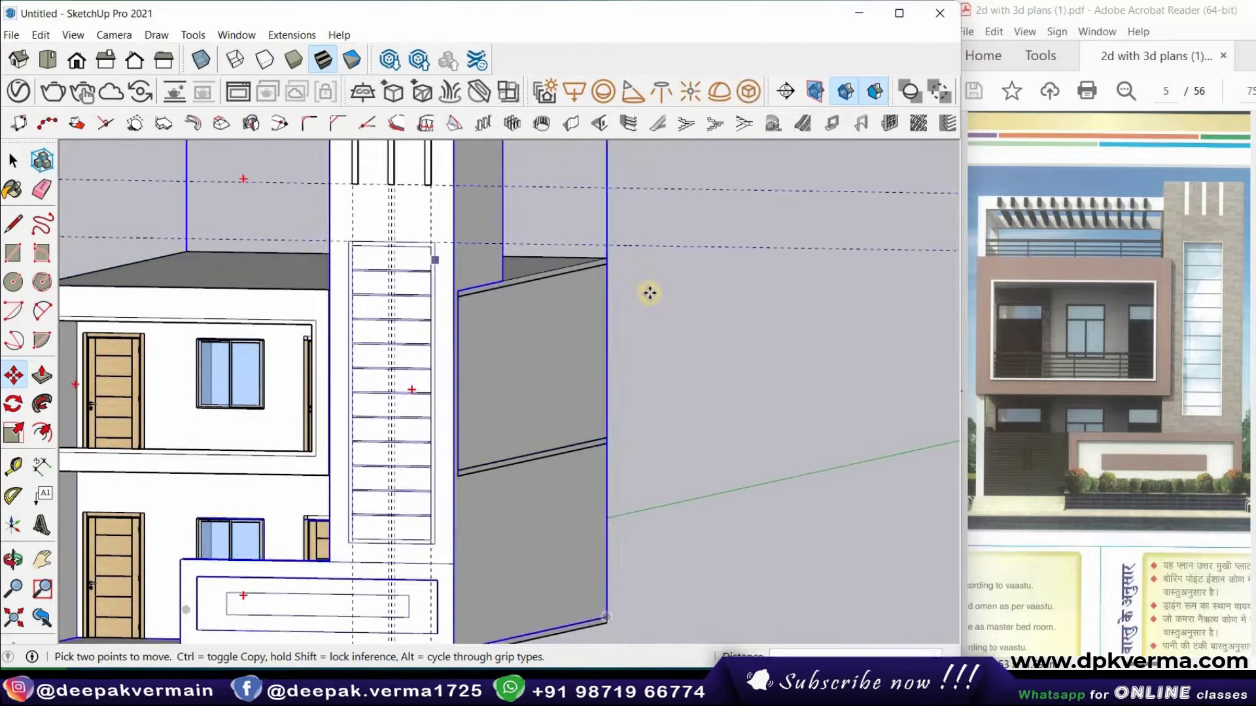
pyautogui.scroll(-2, 523, 255)
pyautogui.scroll(-1, 294, 196)
pyautogui.hotkey('ctrl', 't')
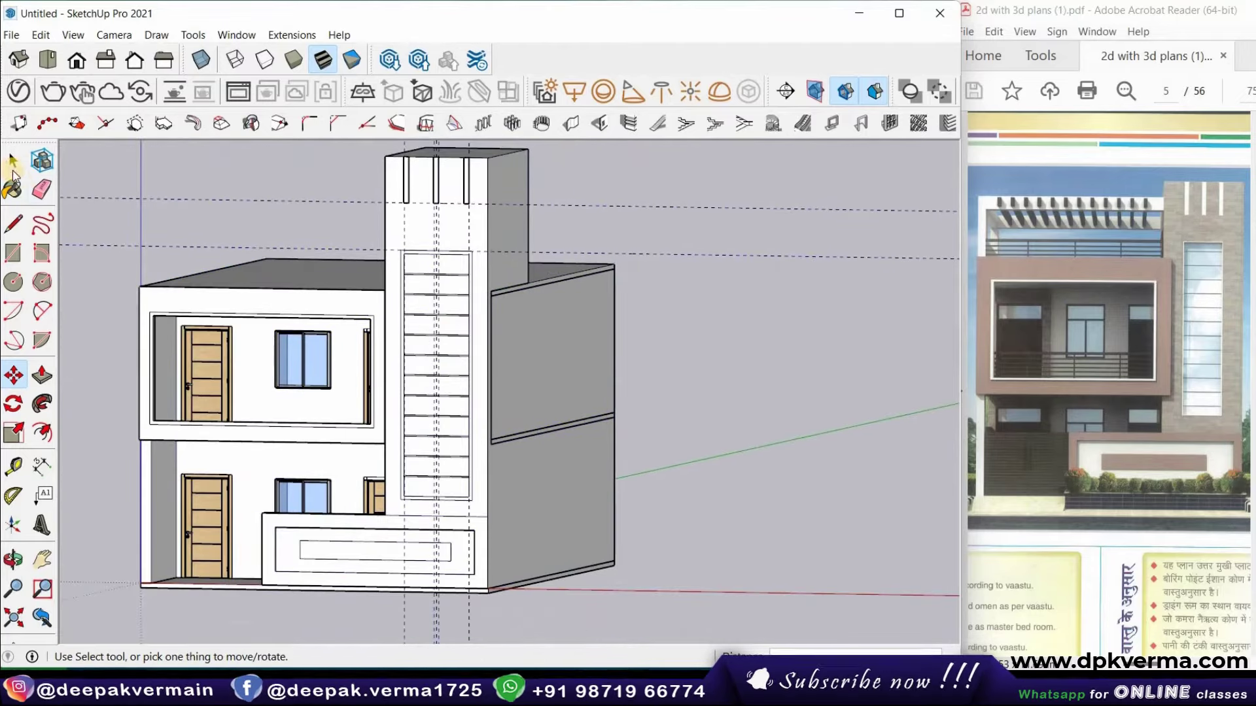
pyautogui.press('space')
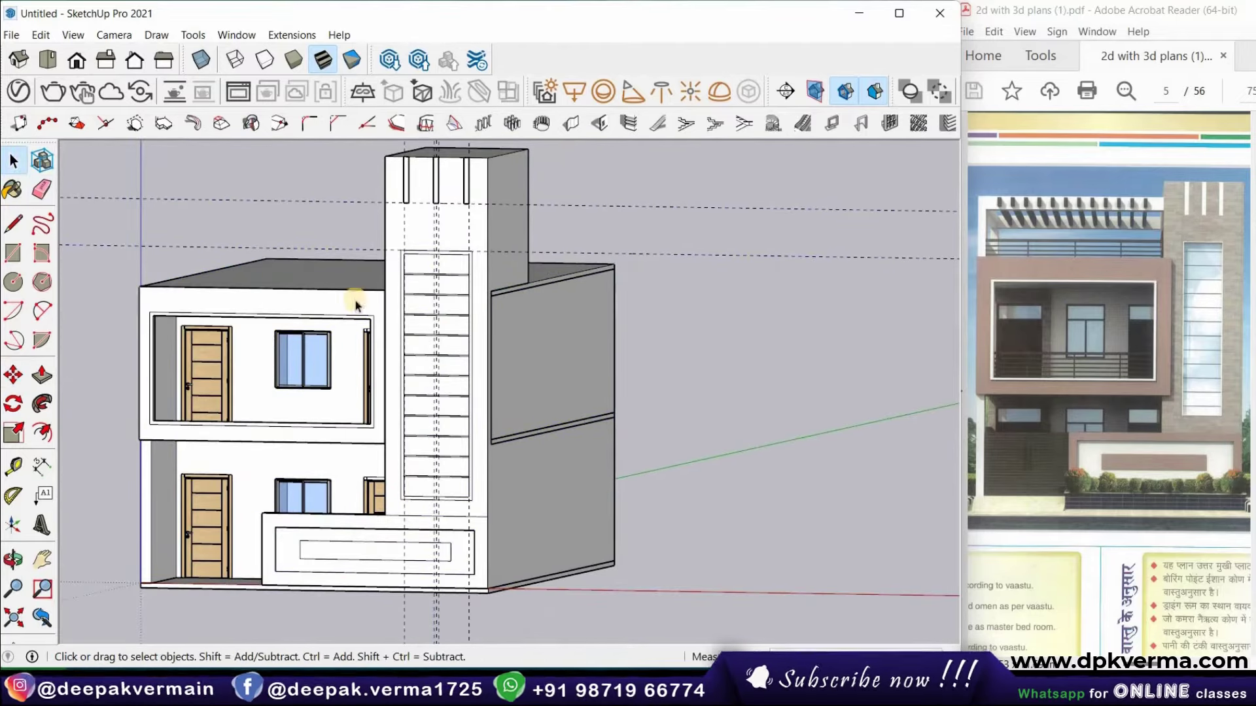
# Delete all guides in the model with Edit > Delete Guides
pyautogui.moveTo(796, 295); pyautogui.dragTo(654, 291, button='middle')
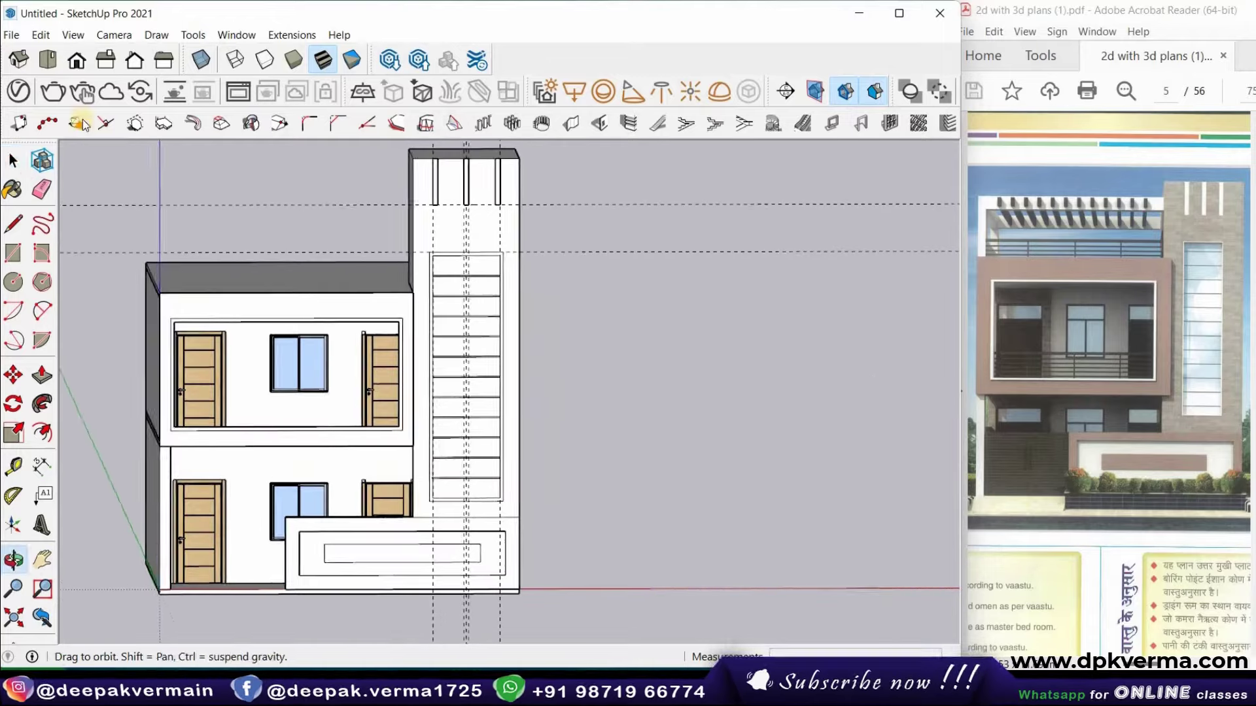
pyautogui.click(40, 35)
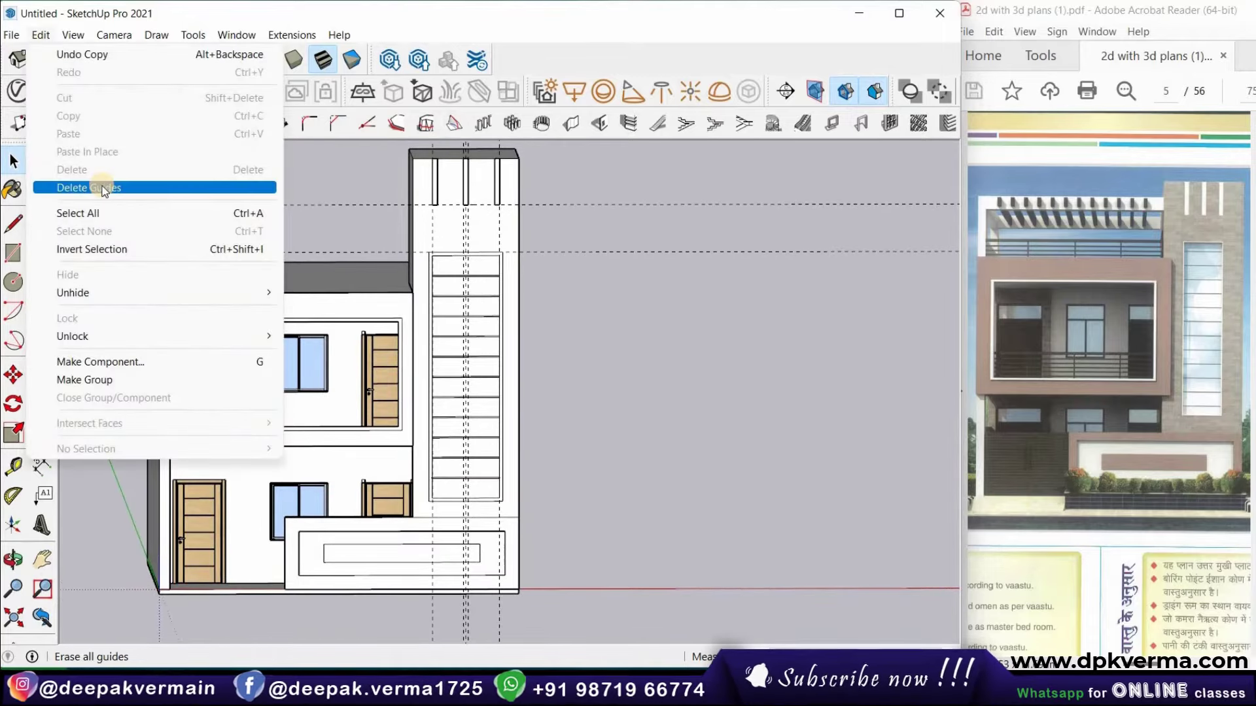
pyautogui.click(100, 188)
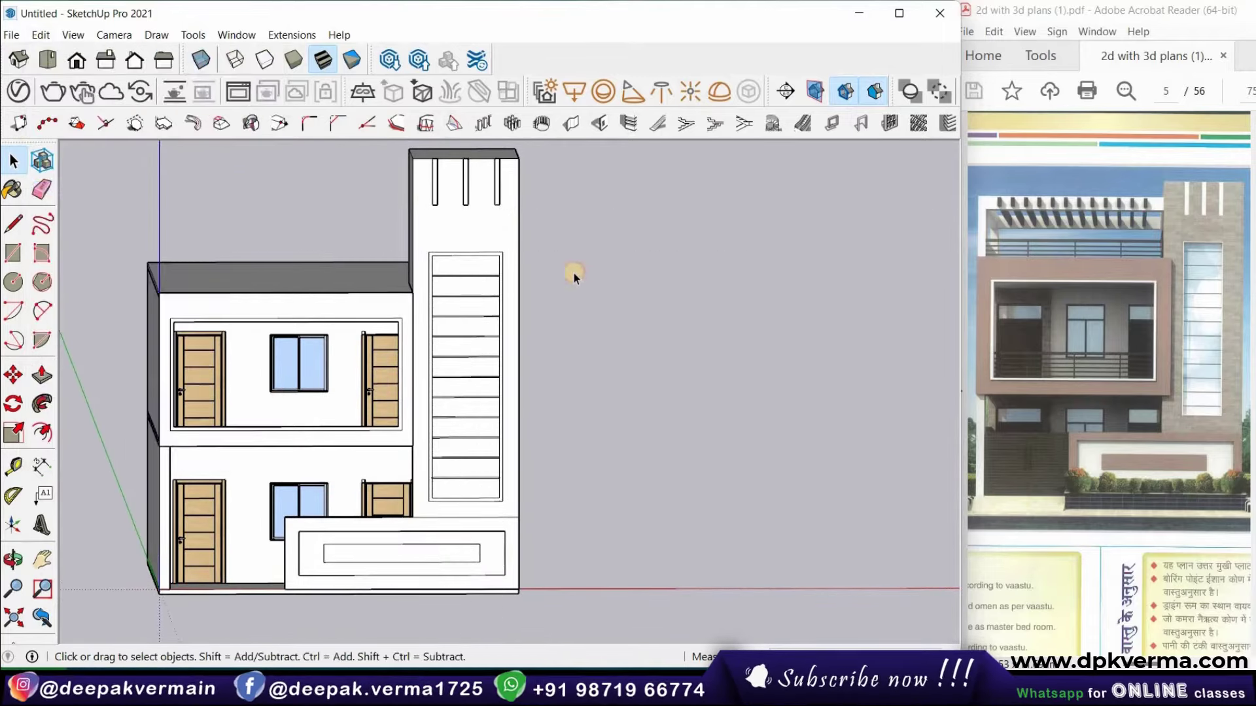
pyautogui.moveTo(531, 243); pyautogui.dragTo(516, 260, button='middle')
pyautogui.scroll(3, 515, 261)
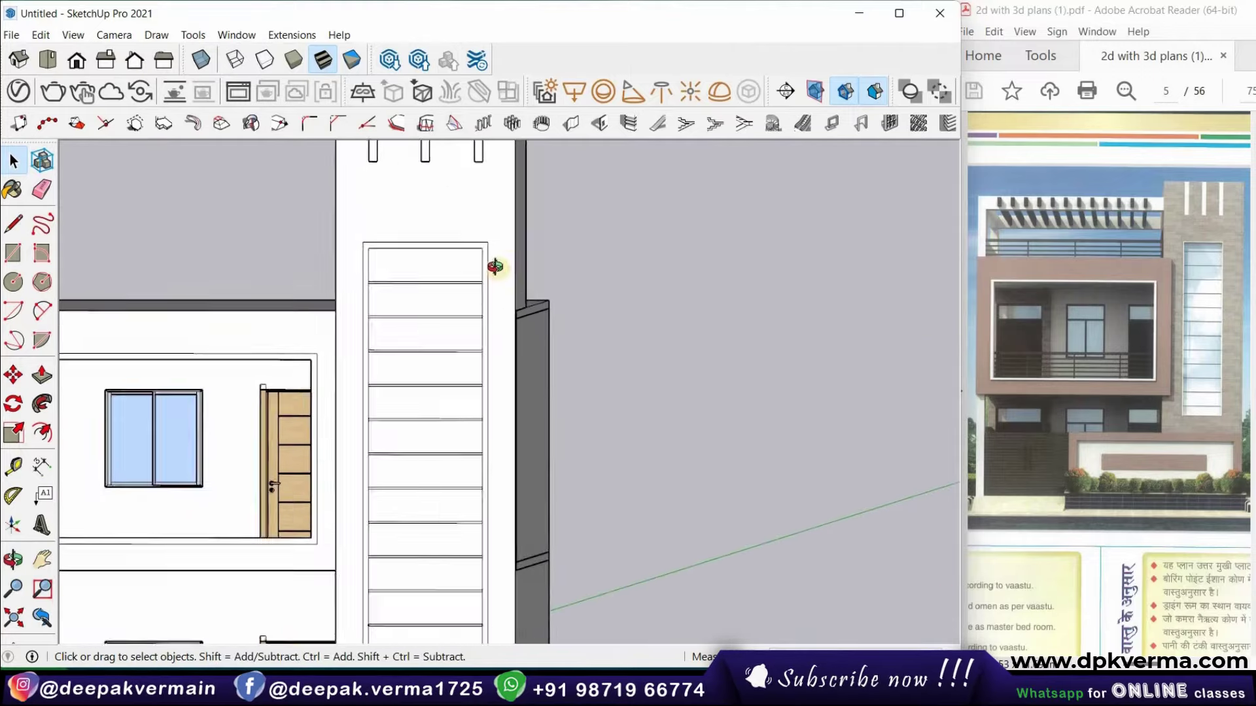
pyautogui.scroll(2, 493, 266)
pyautogui.scroll(2, 426, 300)
pyautogui.scroll(2, 360, 255)
# Inside the opening's group, push/pull the frame face outward into a raised border
pyautogui.scroll(2, 357, 260)
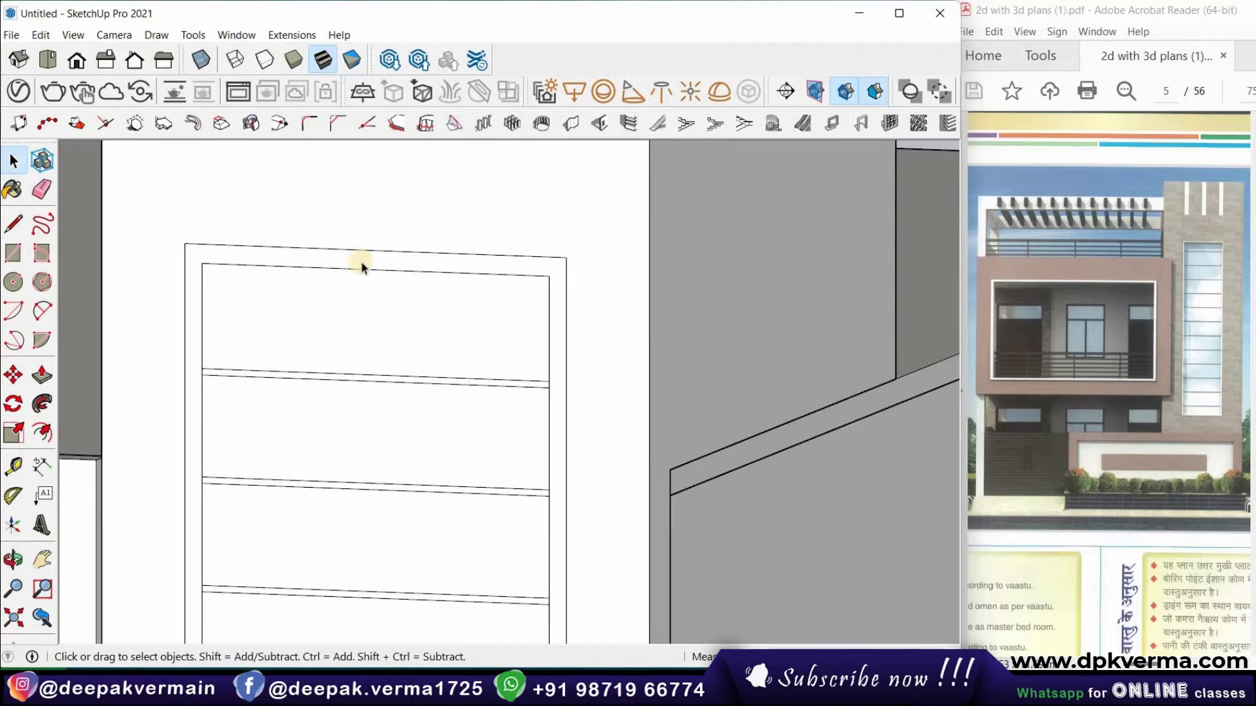
pyautogui.moveTo(308, 280)
pyautogui.mouseDown(button='middle')
pyautogui.moveTo(27, 286)
pyautogui.moveTo(16, 260)
pyautogui.mouseUp(button='middle')
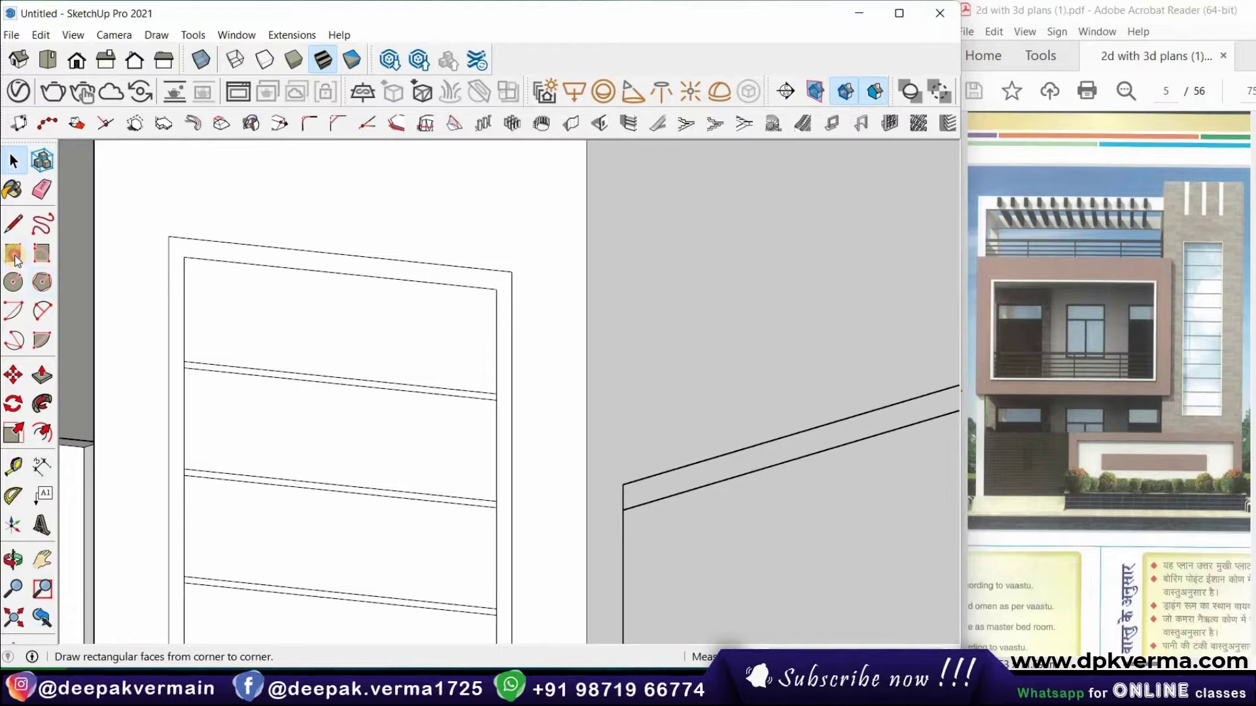
pyautogui.click(42, 375)
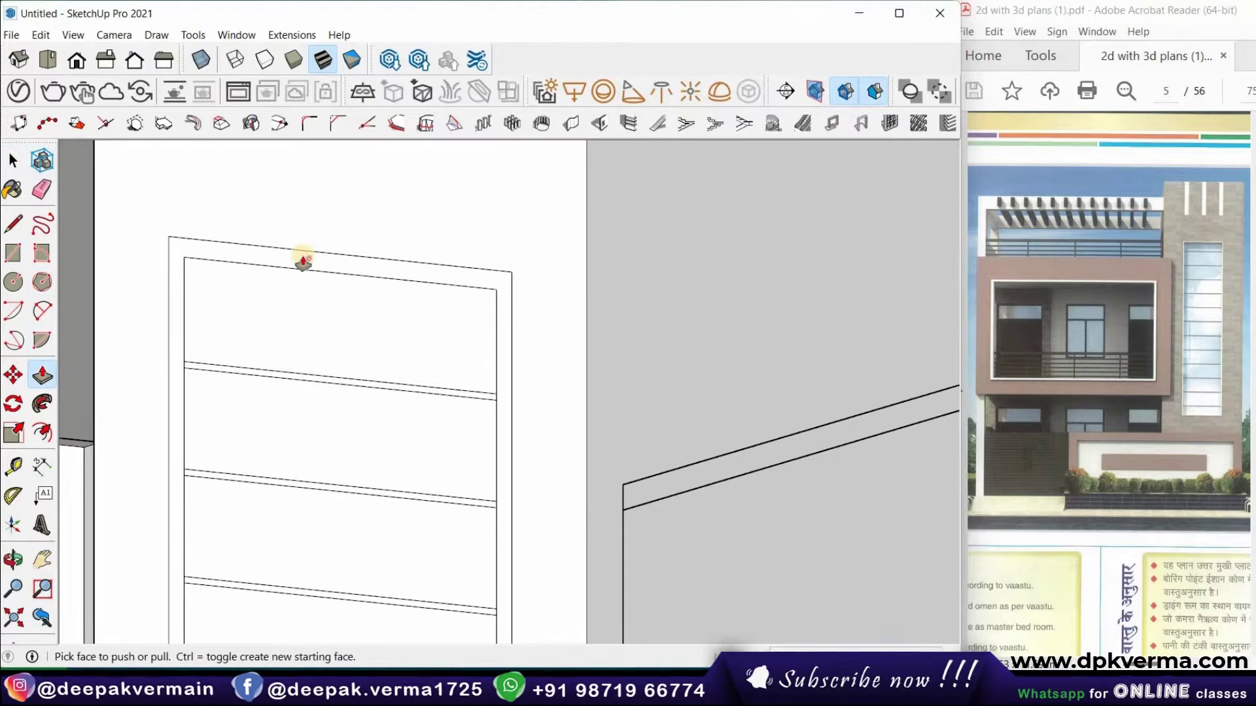
pyautogui.click(13, 160)
pyautogui.doubleClick(208, 236)
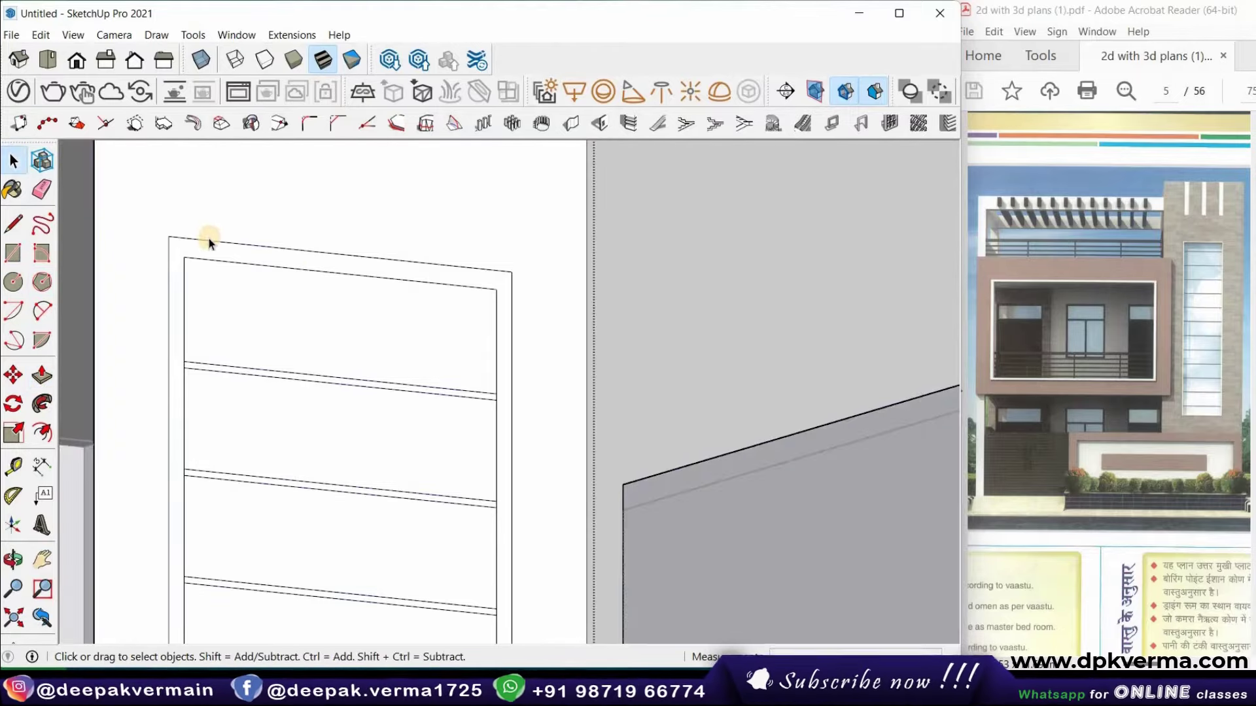
pyautogui.click(175, 275)
pyautogui.click(42, 375)
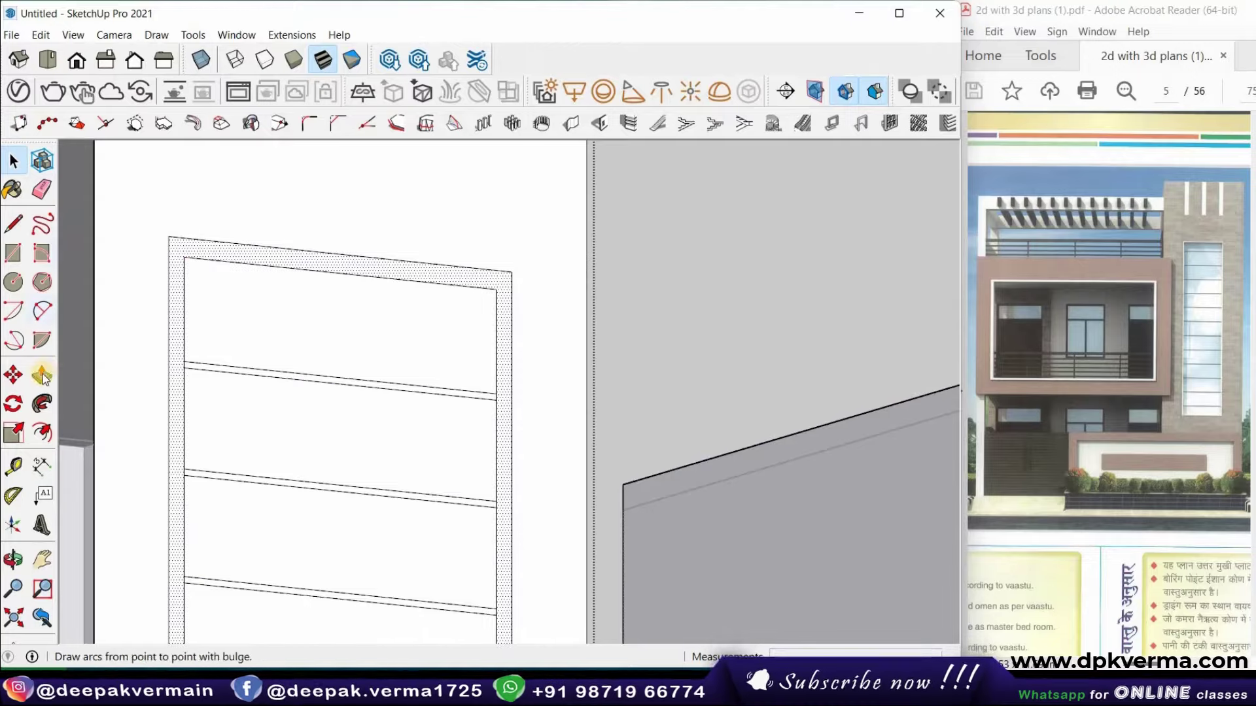
pyautogui.moveTo(303, 262); pyautogui.dragTo(294, 265)
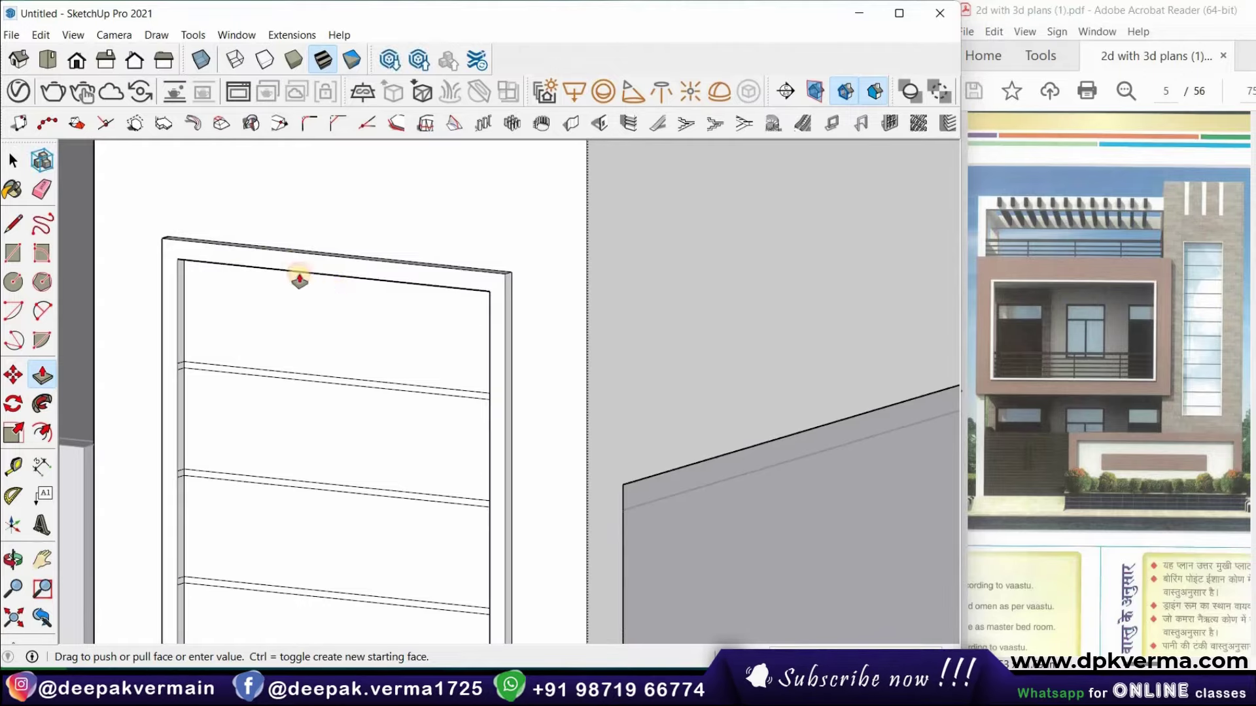
pyautogui.click(308, 278)
pyautogui.scroll(-2, 450, 288)
pyautogui.scroll(-2, 542, 288)
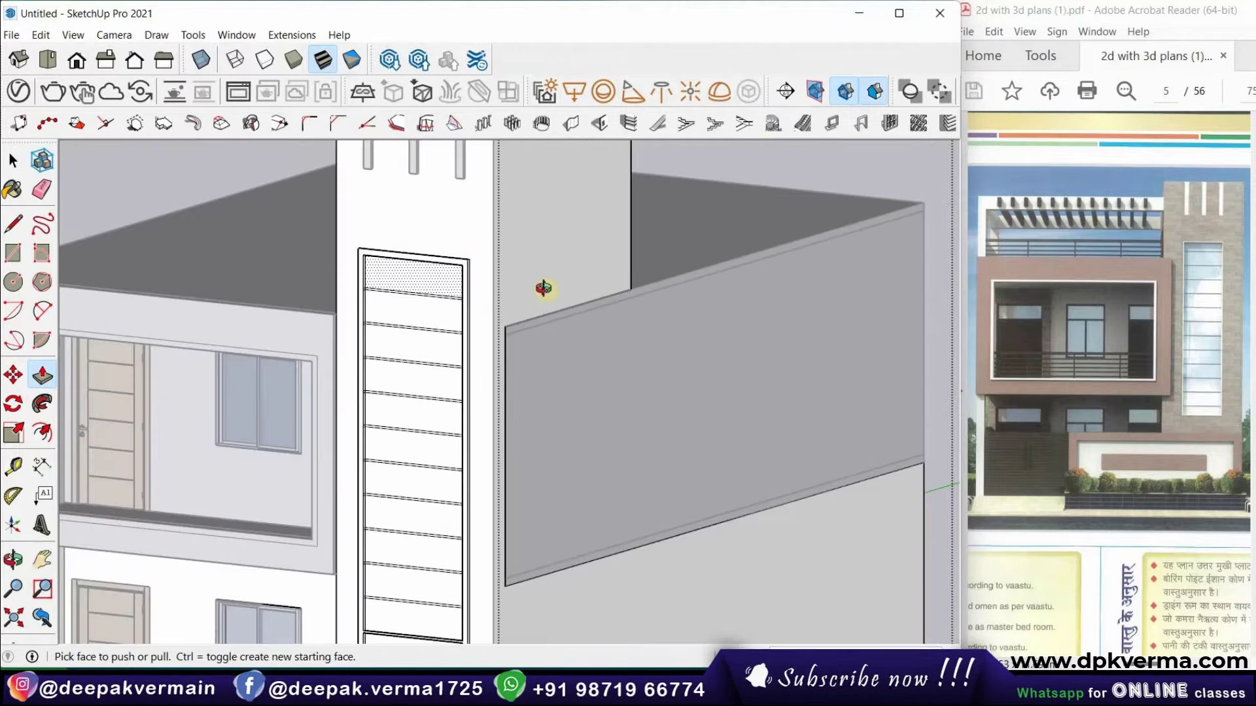
pyautogui.moveTo(541, 287); pyautogui.dragTo(547, 273, button='middle')
pyautogui.scroll(-2, 547, 294)
pyautogui.moveTo(545, 333)
pyautogui.mouseDown(button='middle')
pyautogui.moveTo(552, 280)
pyautogui.moveTo(575, 274)
pyautogui.mouseUp(button='middle')
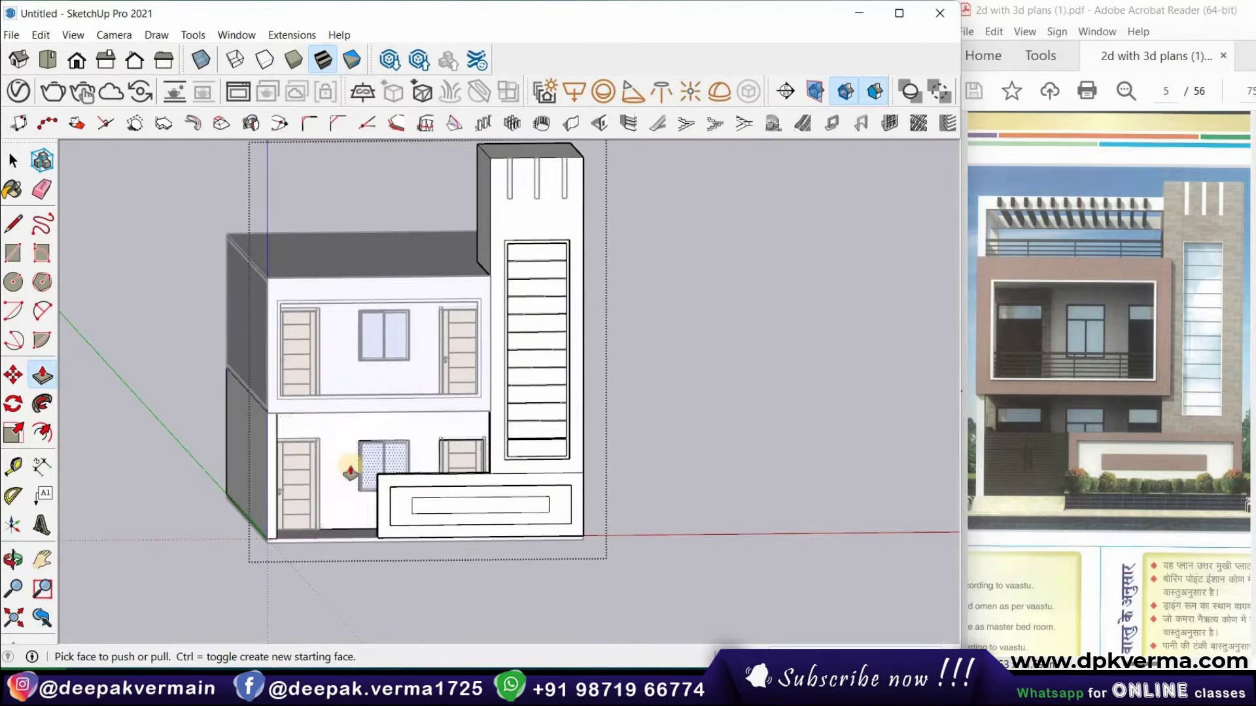
pyautogui.moveTo(224, 519); pyautogui.dragTo(221, 499, button='middle')
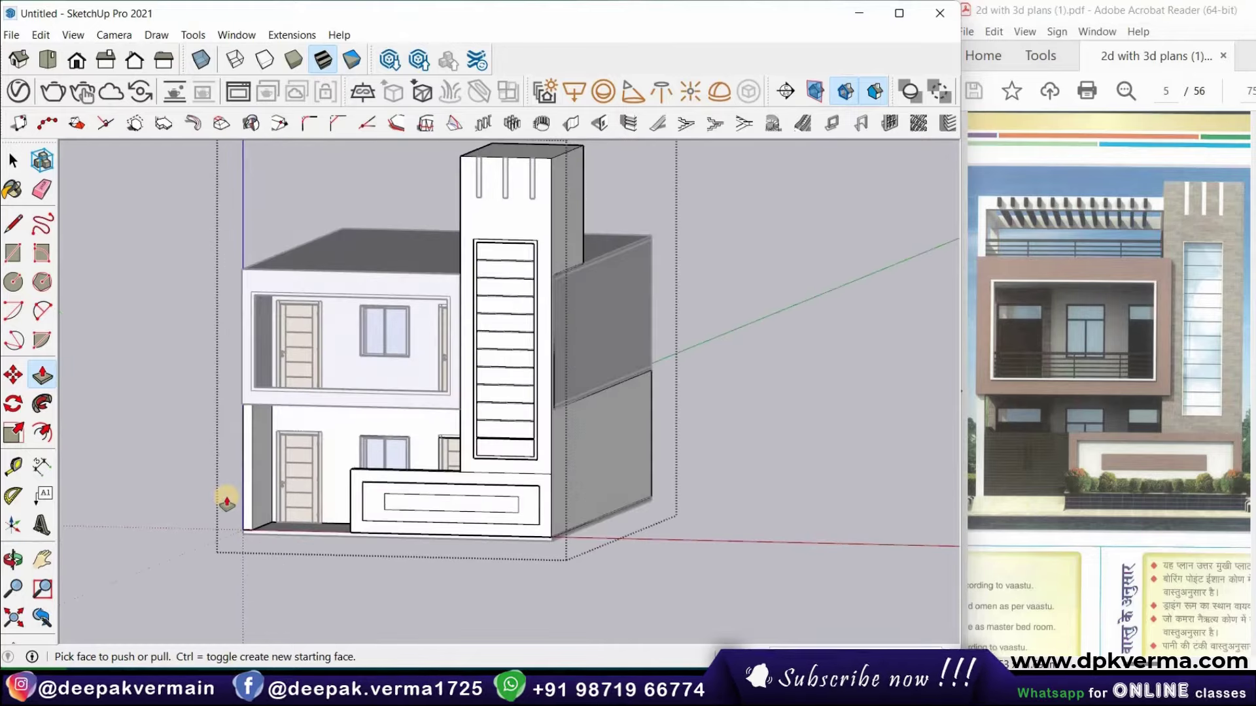
pyautogui.scroll(2, 214, 487)
pyautogui.scroll(2, 208, 477)
pyautogui.moveTo(188, 425); pyautogui.dragTo(193, 383, button='middle')
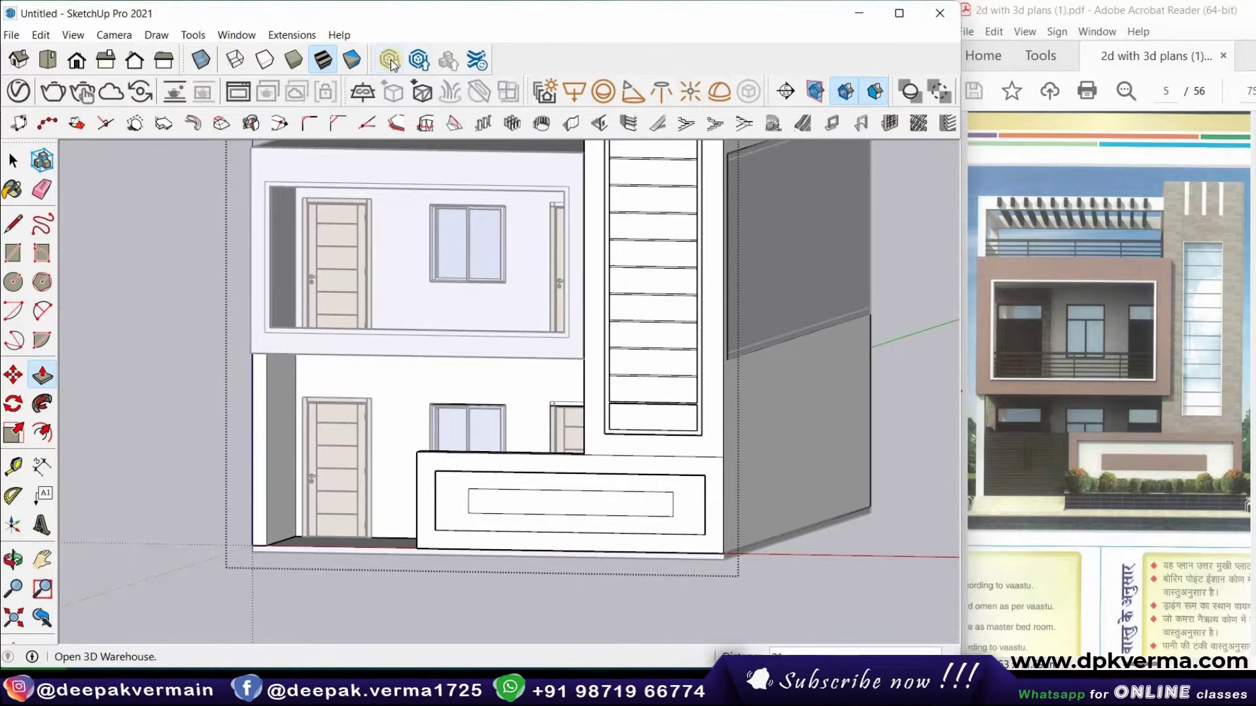
# Search the 3D Warehouse for 'main gate' and show model results
pyautogui.click(391, 61)
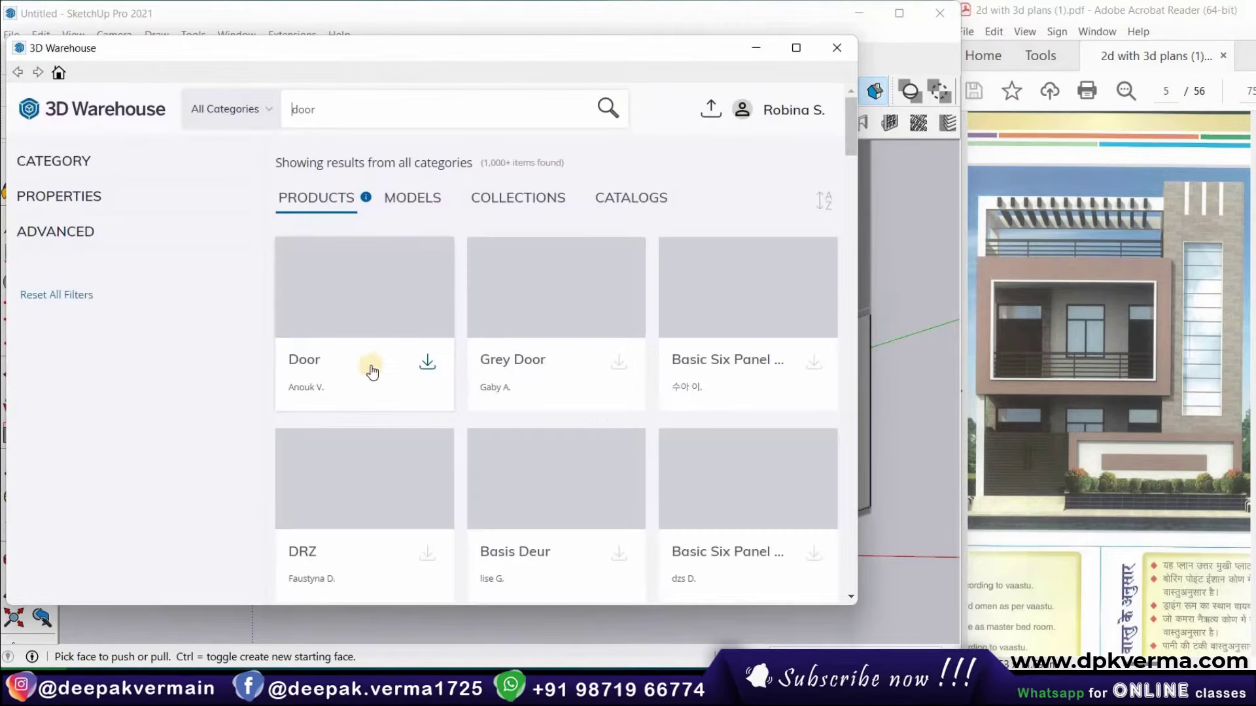
pyautogui.scroll(-1, 366, 275)
pyautogui.click(341, 109)
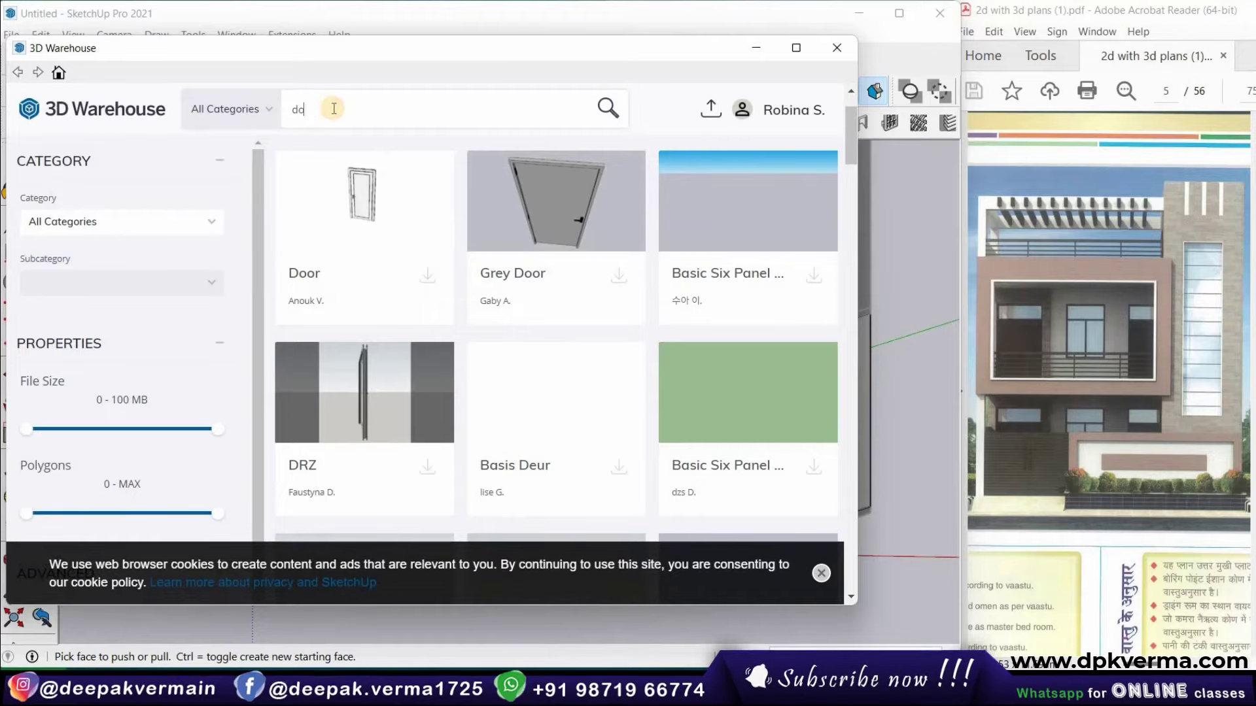
pyautogui.write('a')
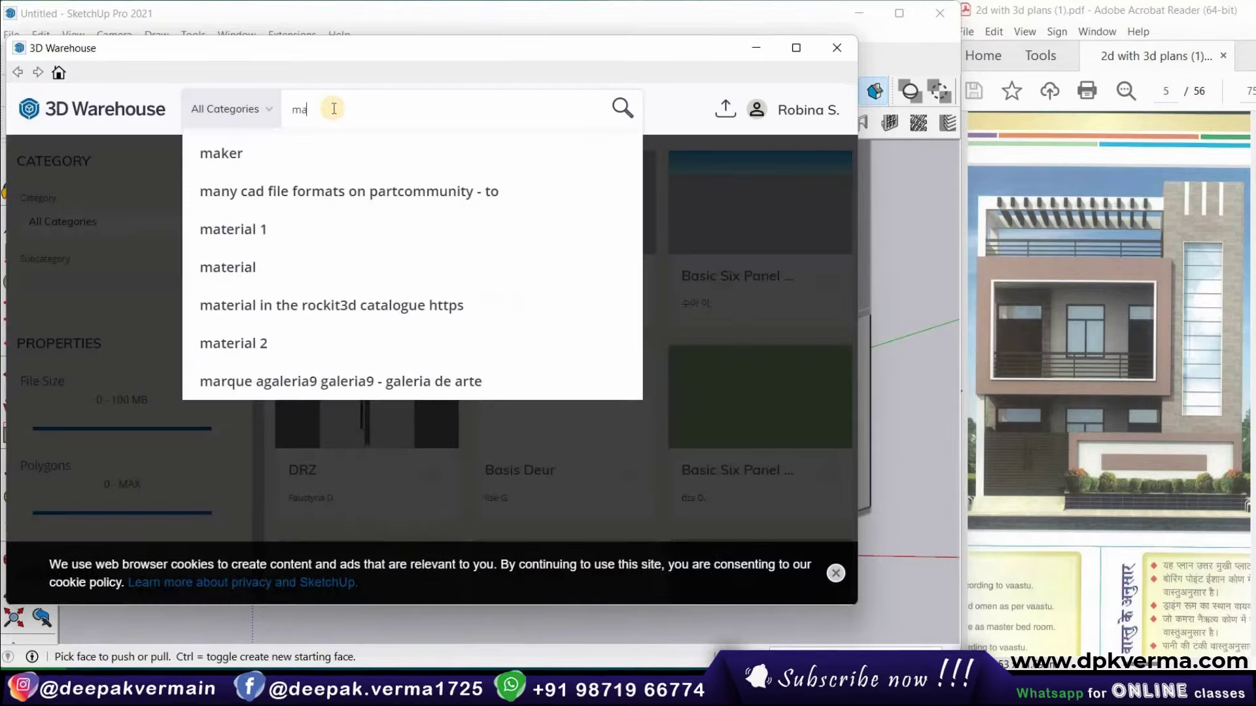
pyautogui.write('in g')
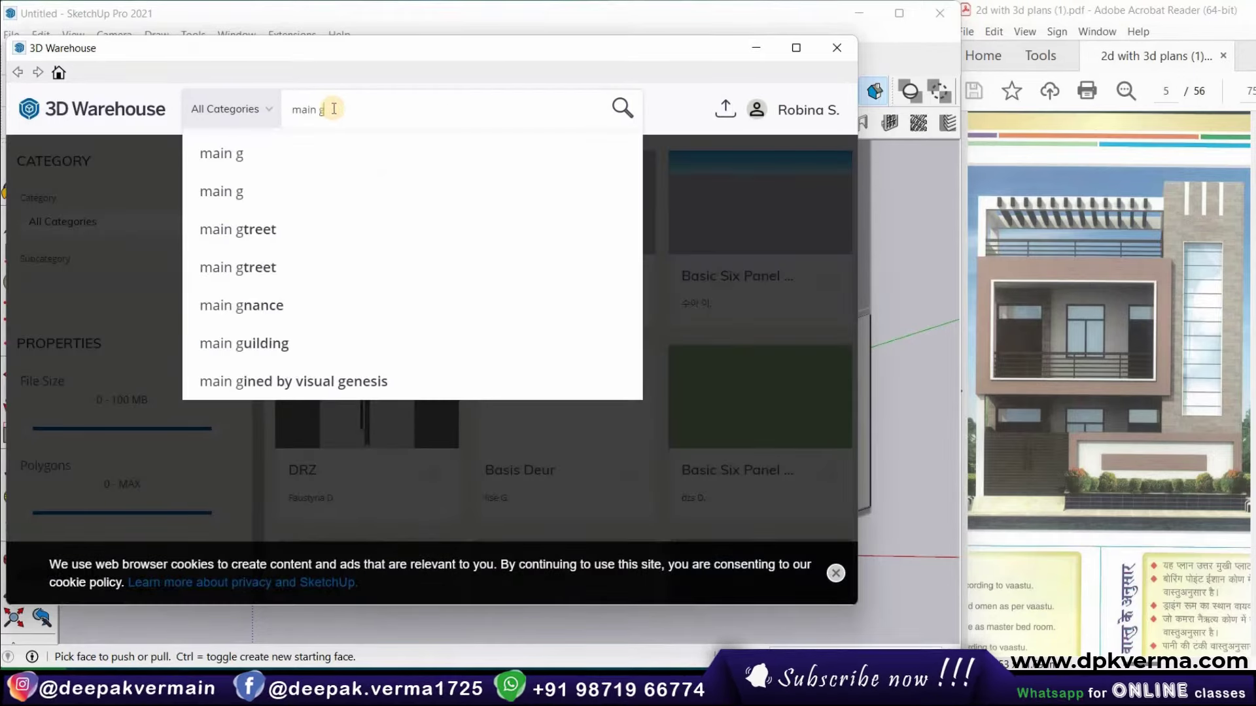
pyautogui.write('ate')
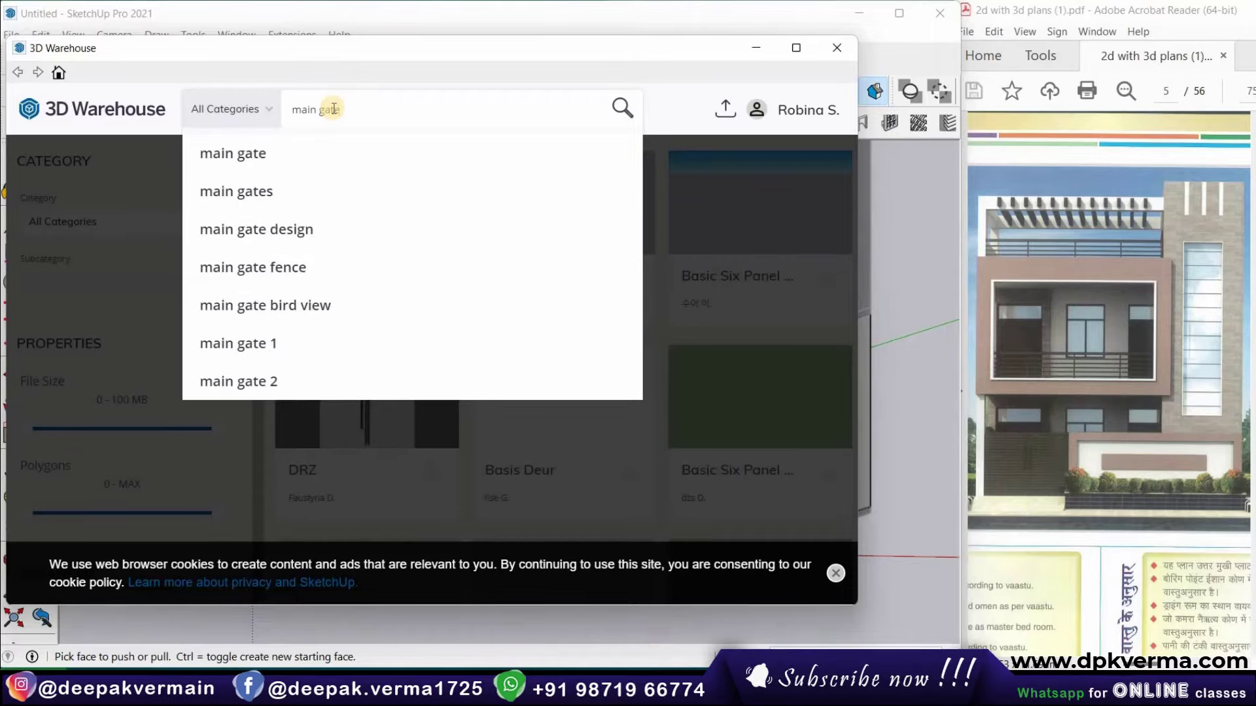
pyautogui.press('Return')
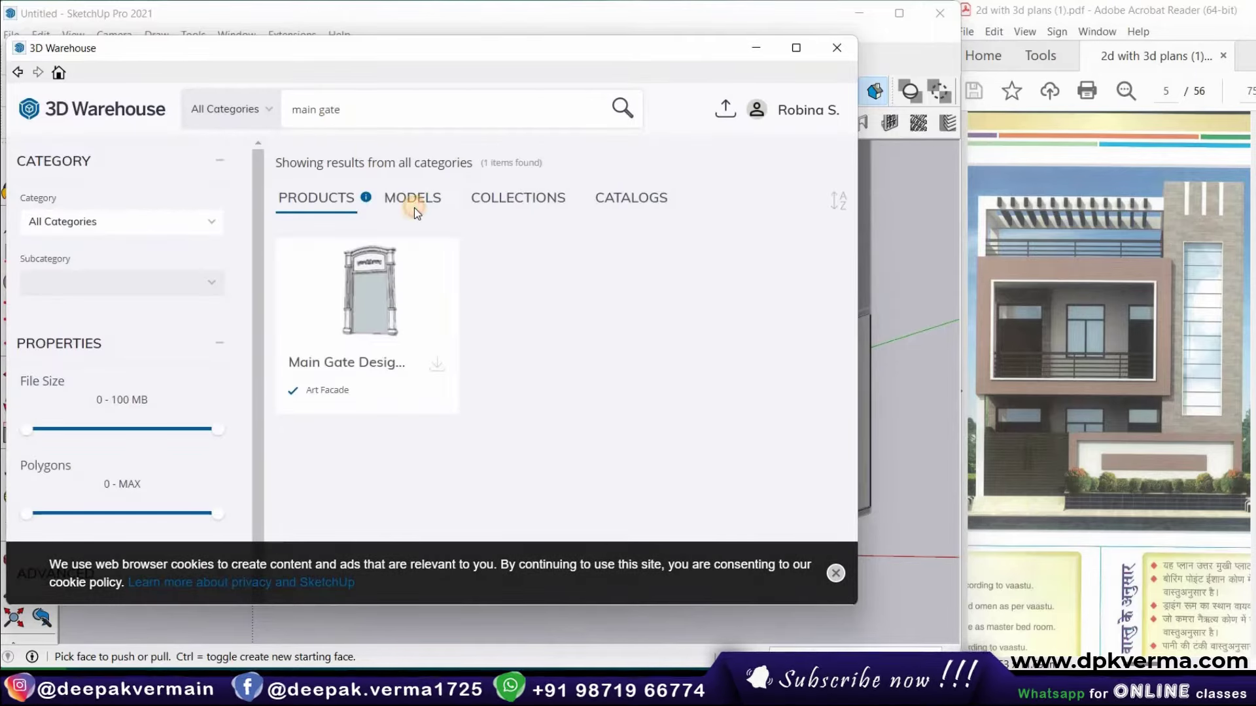
pyautogui.click(414, 208)
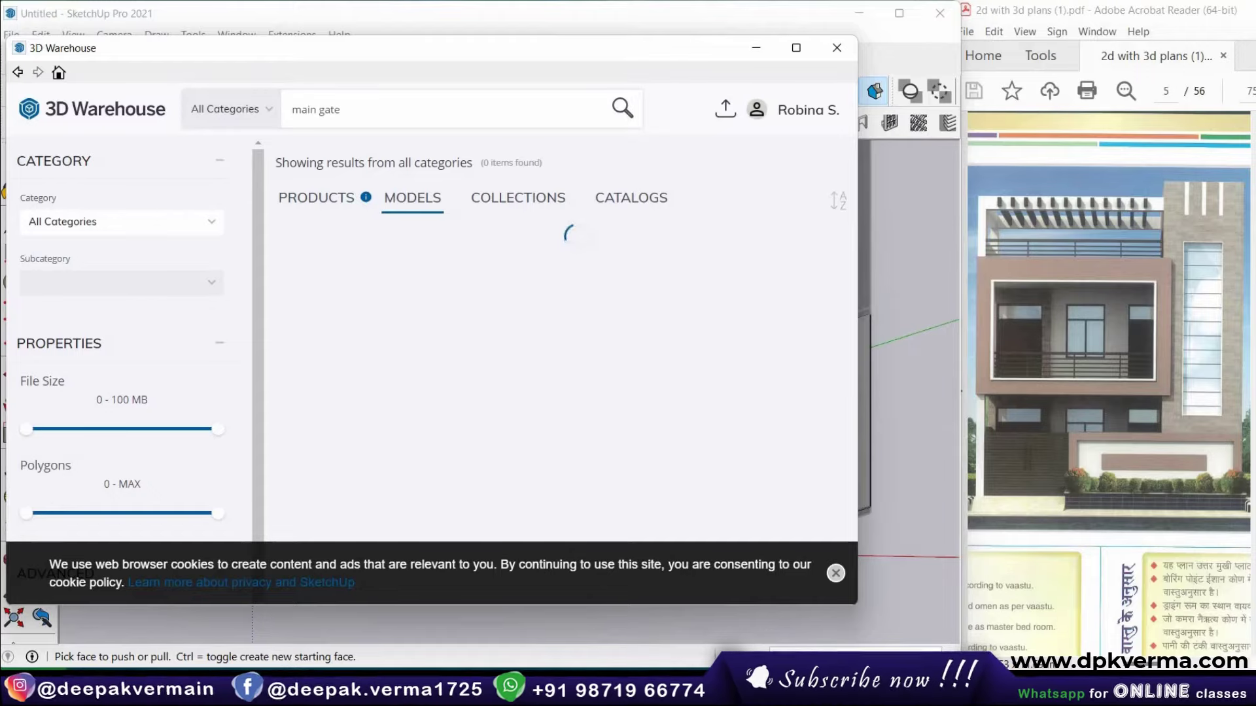
# Download an ornate iron gate model and load it into the house model
pyautogui.scroll(-3, 553, 418)
pyautogui.scroll(-2, 552, 418)
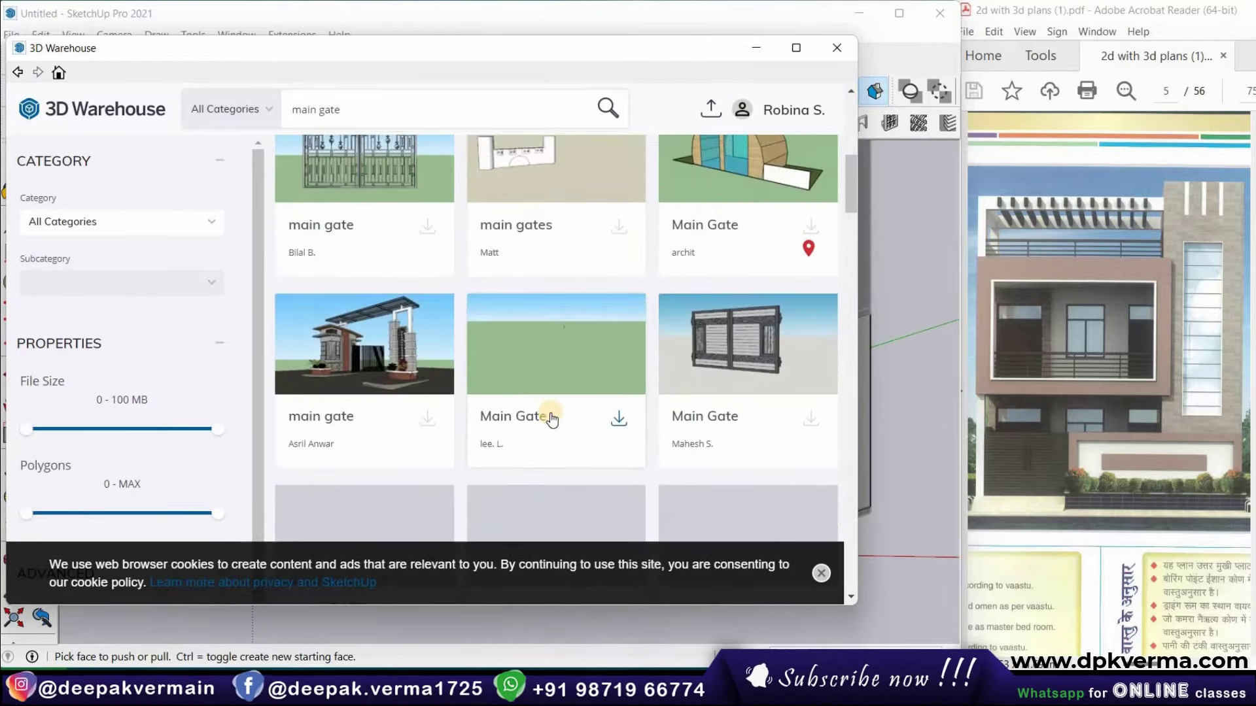
pyautogui.scroll(2, 447, 381)
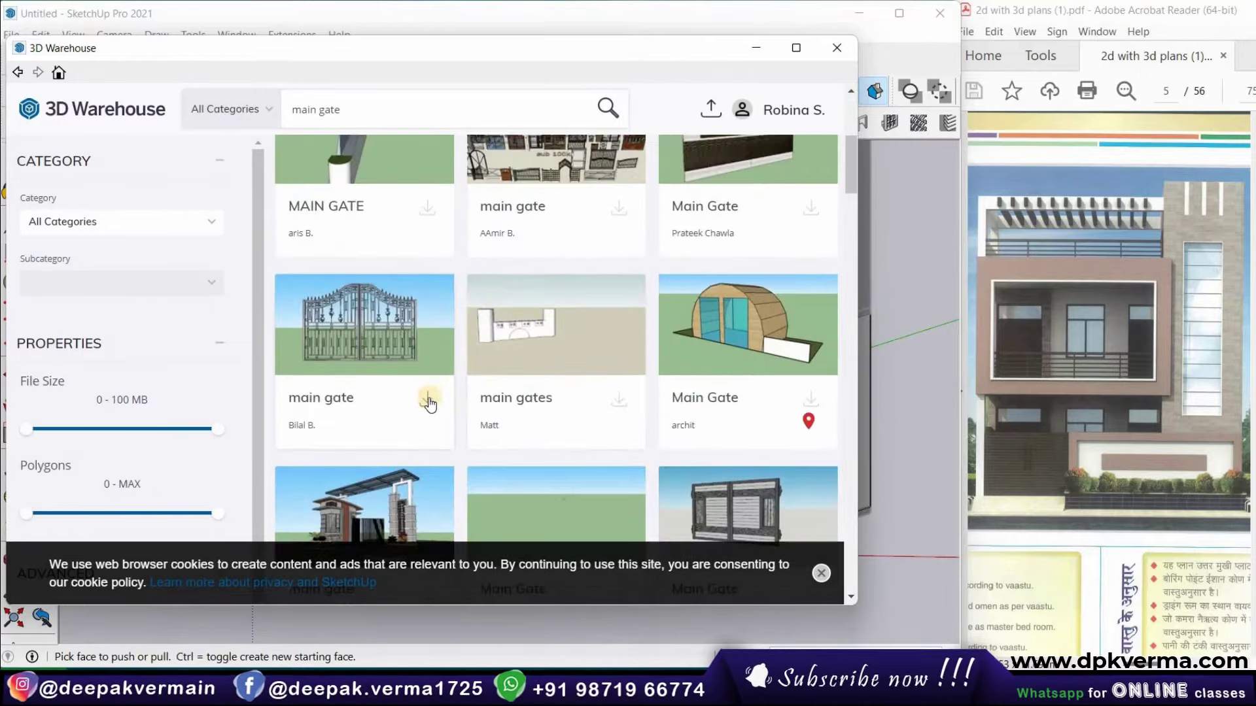
pyautogui.click(428, 401)
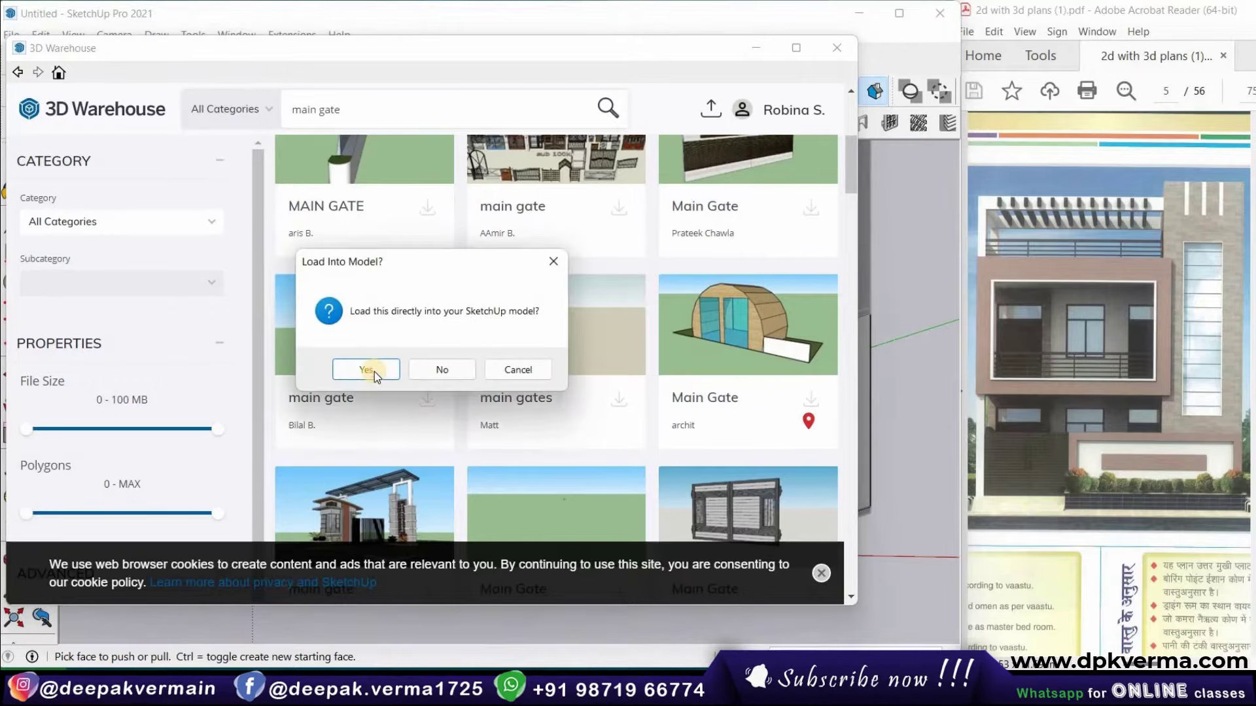
pyautogui.click(374, 371)
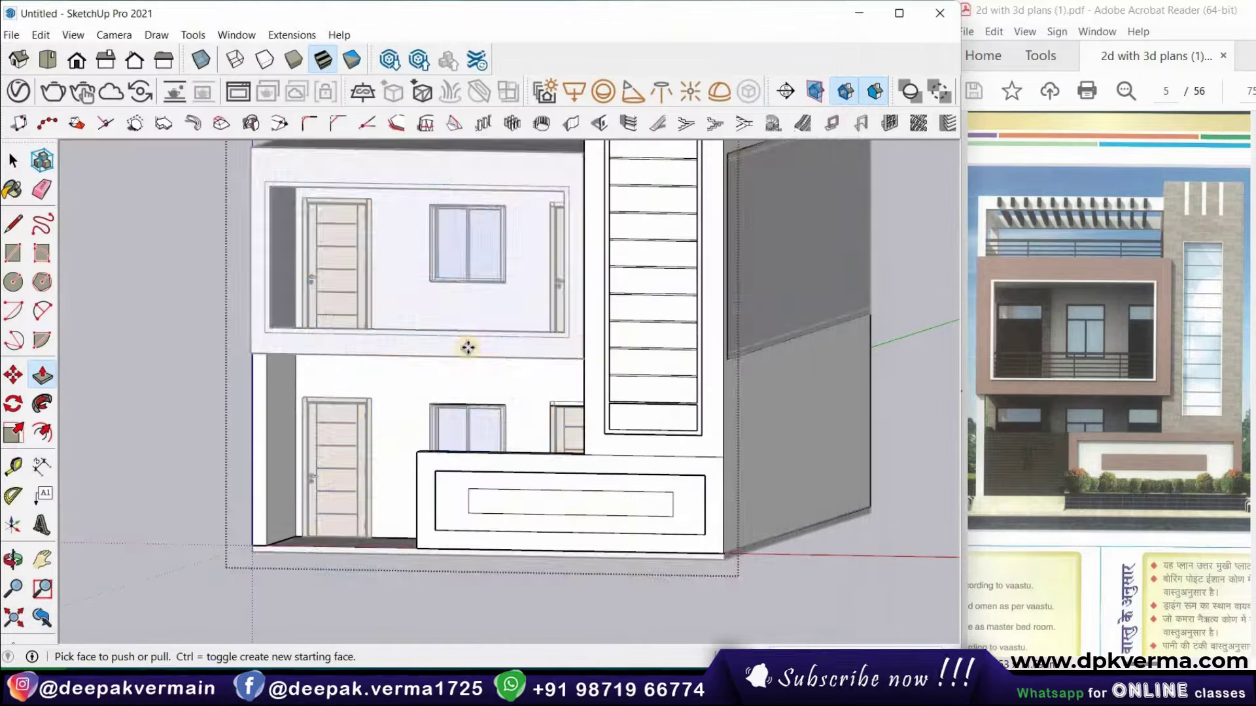
# Place the iron gate at the house's front-left ground corner, left of the boundary wall
pyautogui.scroll(2, 278, 536)
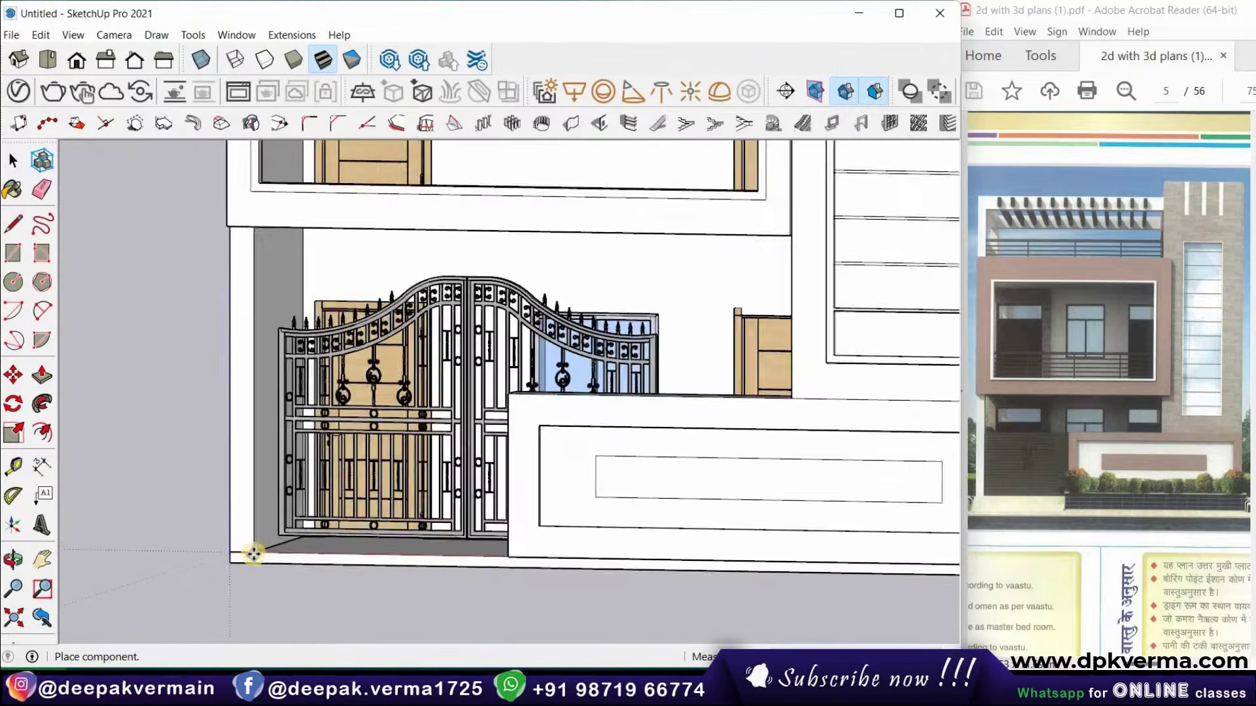
pyautogui.scroll(1, 256, 550)
pyautogui.scroll(2, 255, 549)
pyautogui.scroll(1, 247, 551)
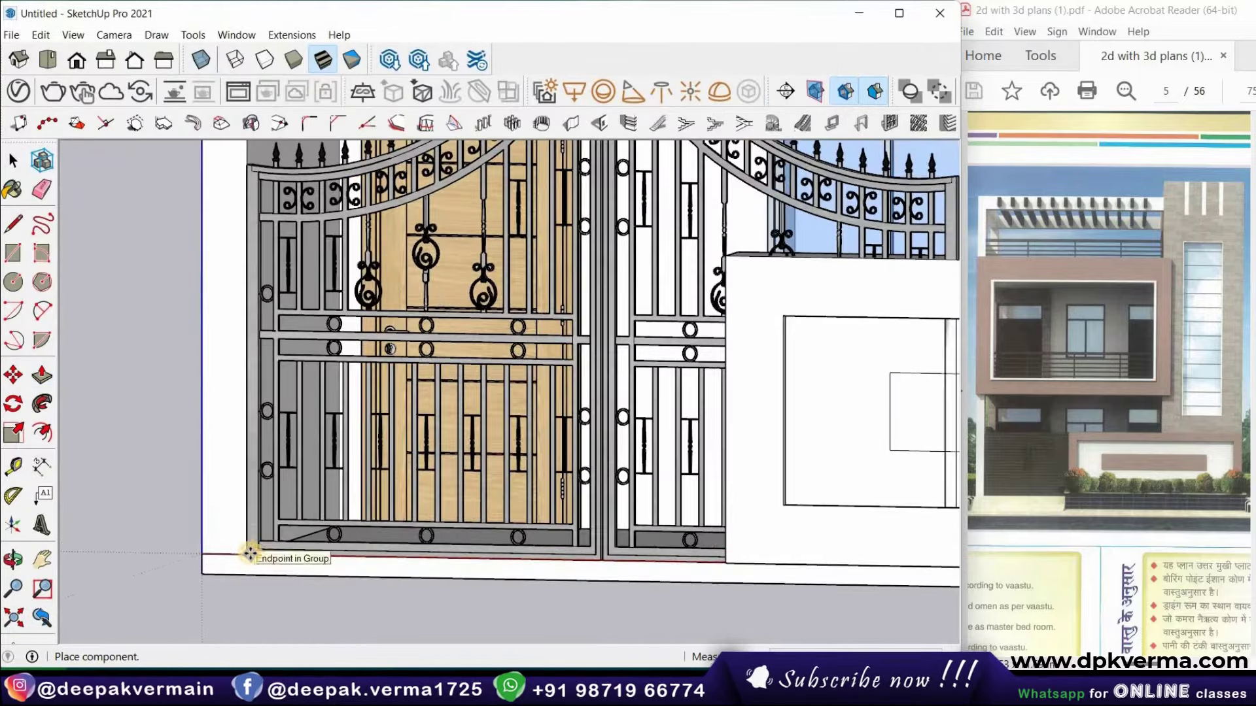
pyautogui.click(252, 551)
pyautogui.scroll(-3, 252, 553)
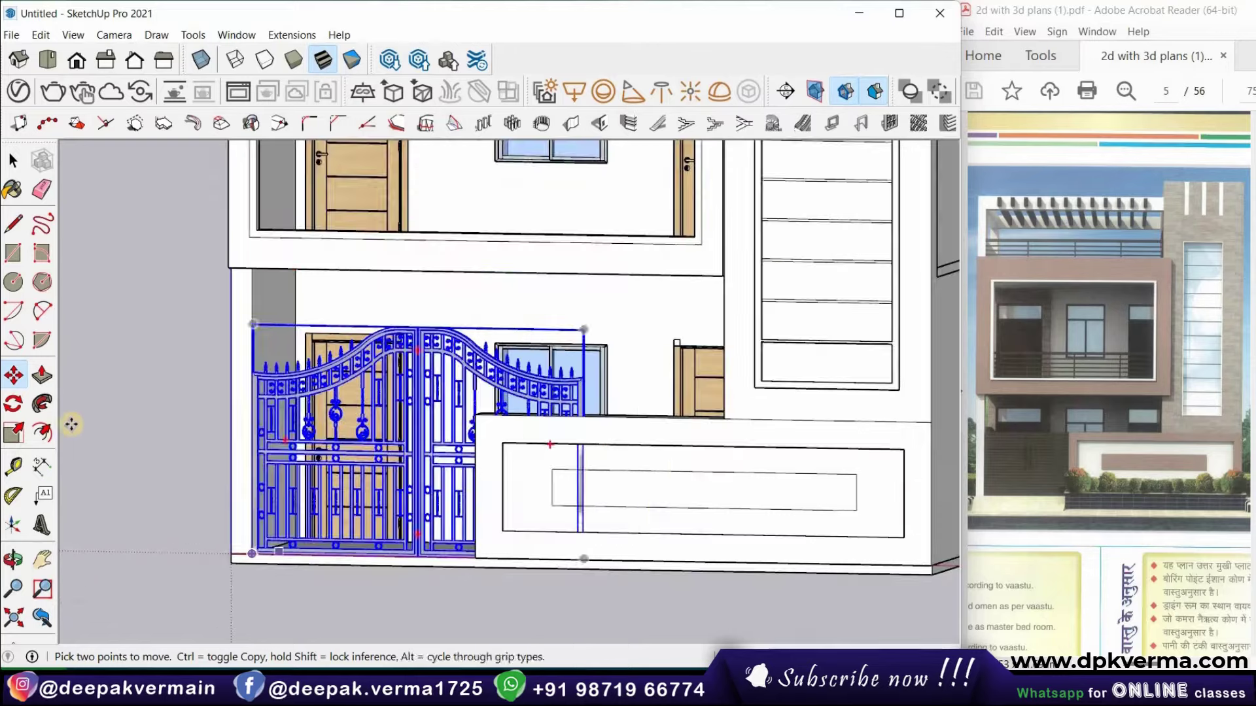
pyautogui.click(14, 432)
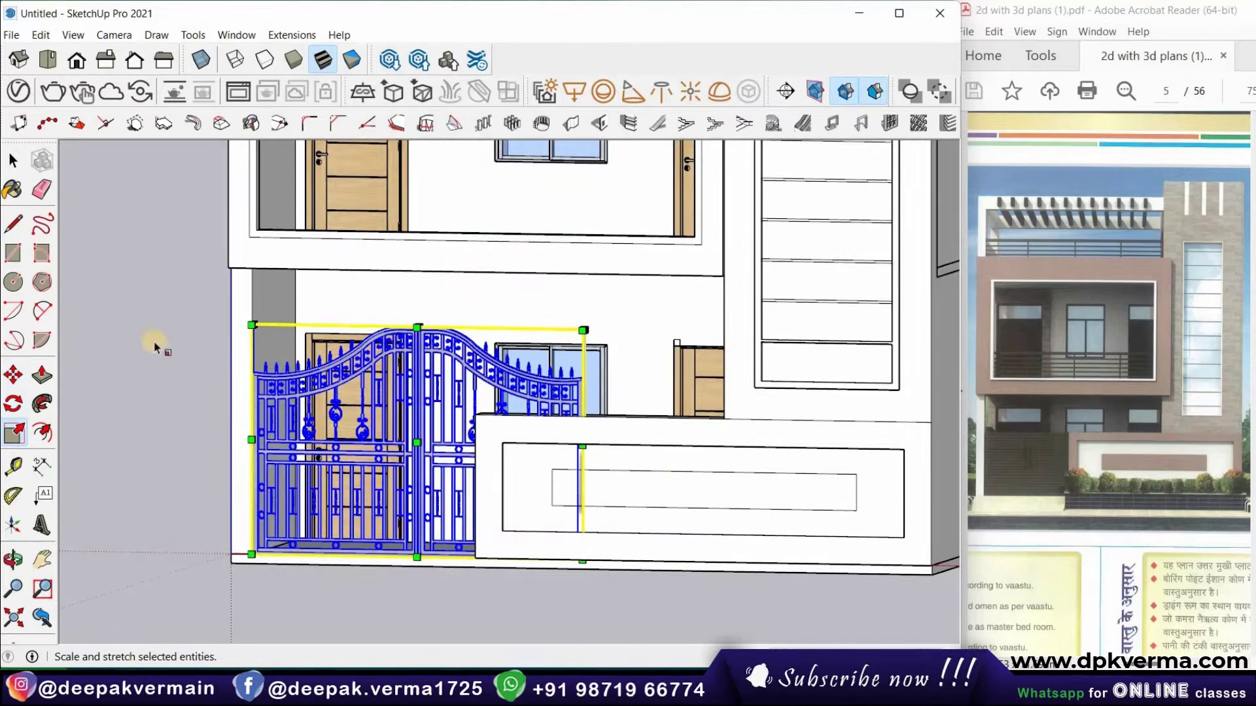
# Turn on X-Ray and narrow the gate so its right edge snaps to the wall corner
pyautogui.click(201, 59)
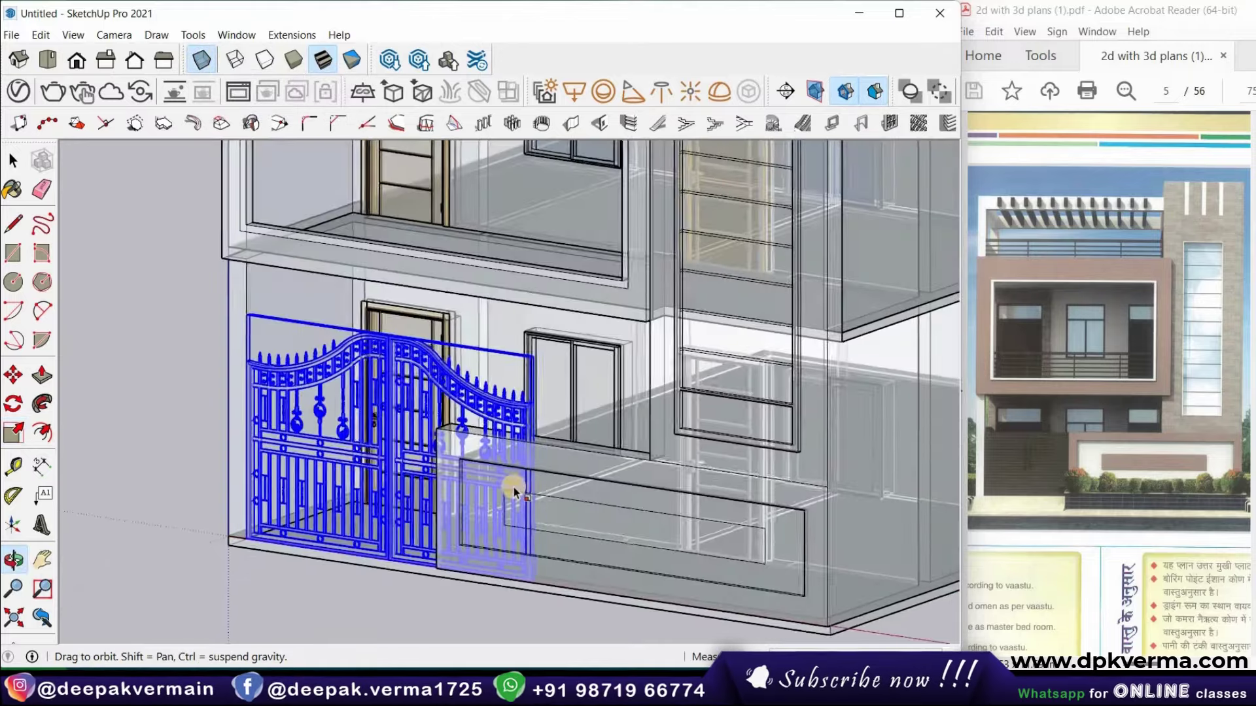
pyautogui.moveTo(336, 485); pyautogui.dragTo(533, 472, button='middle')
pyautogui.scroll(3, 533, 472)
pyautogui.scroll(2, 549, 468)
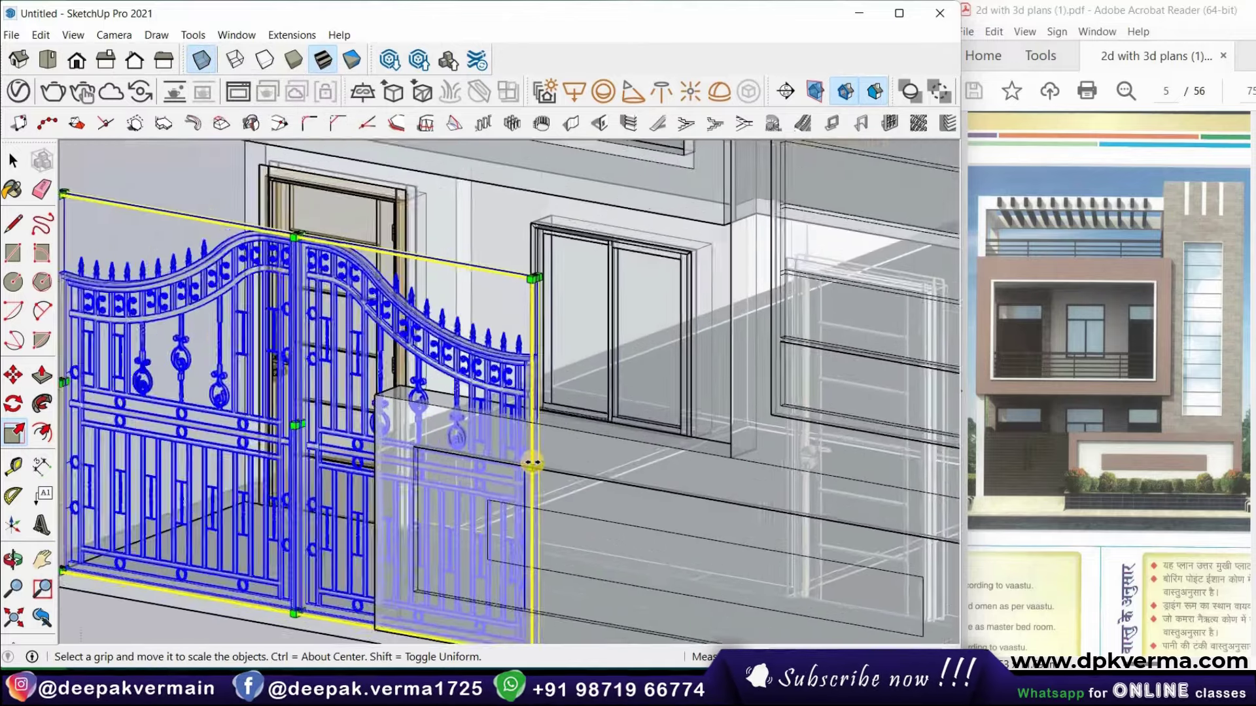
pyautogui.scroll(1, 531, 465)
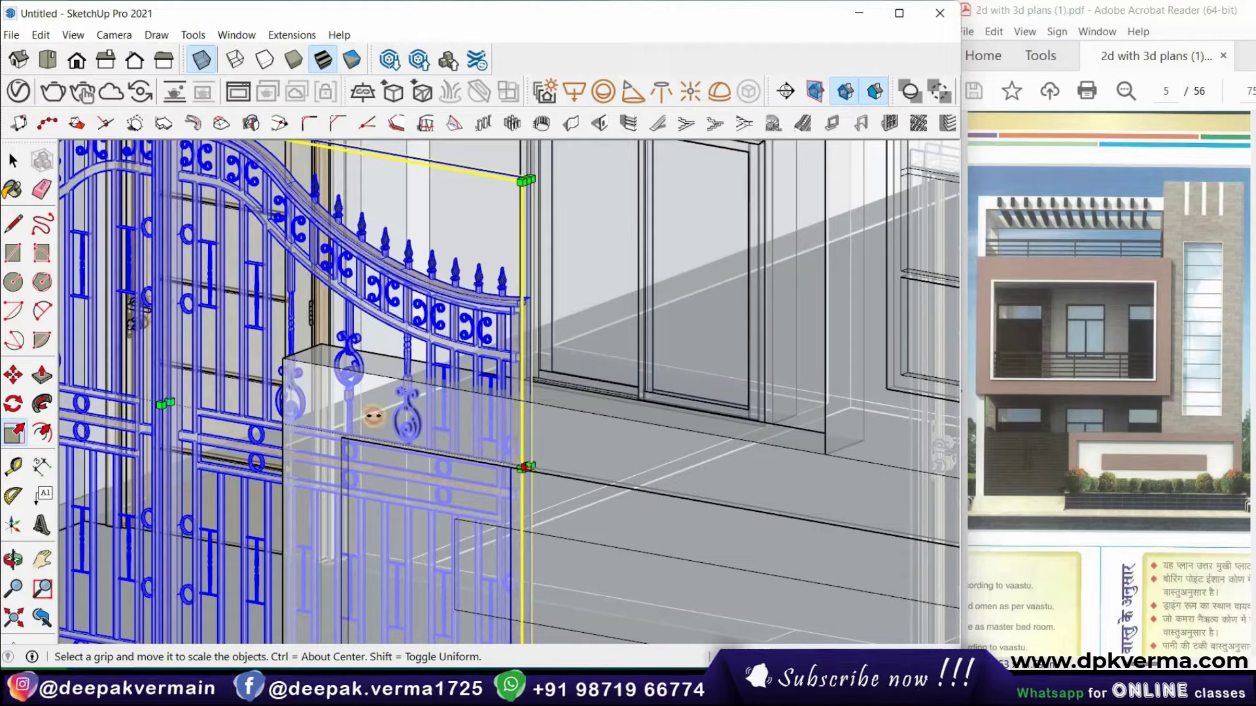
pyautogui.moveTo(528, 464); pyautogui.dragTo(292, 397)
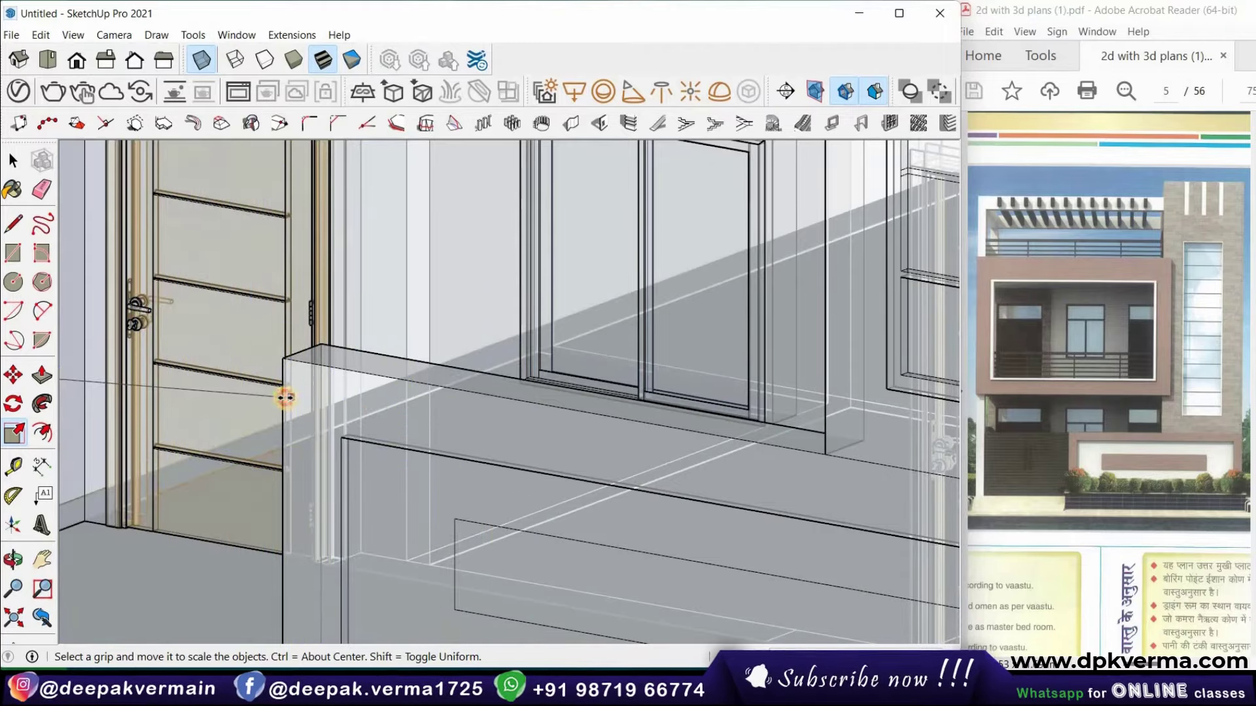
pyautogui.moveTo(285, 397); pyautogui.dragTo(283, 397)
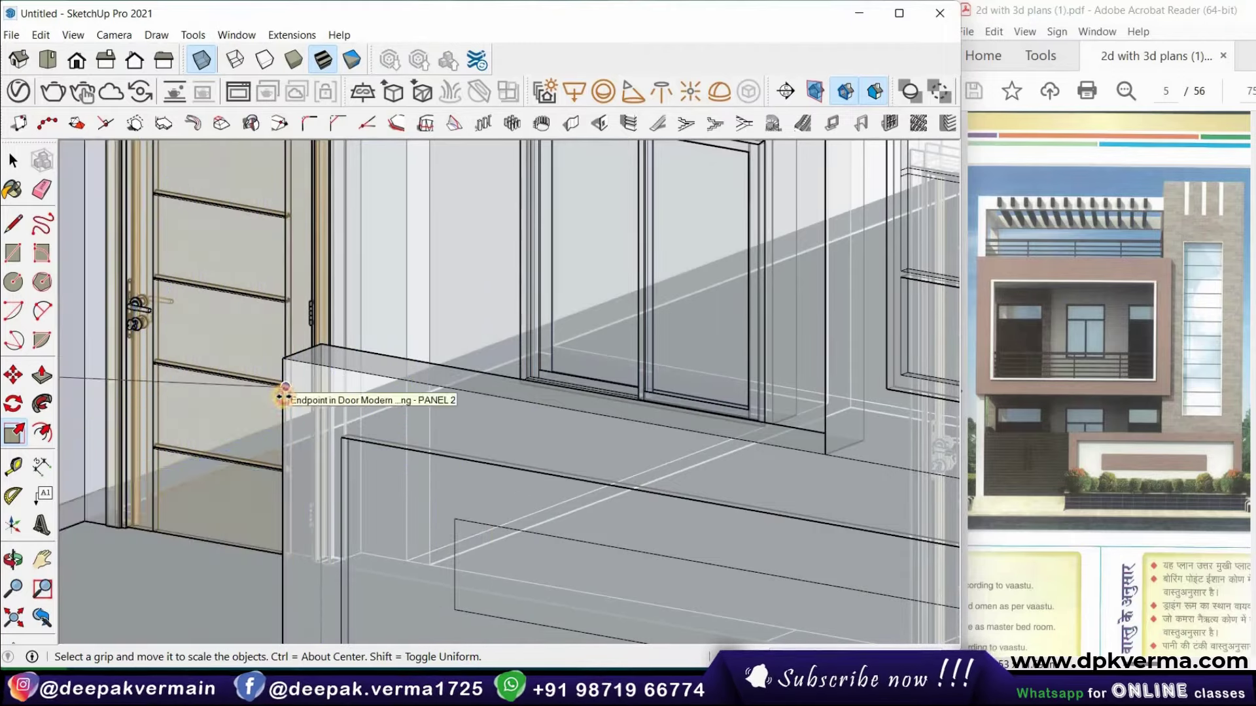
# Lower the gate's height to fit the entrance, then finish scaling and deselect it
pyautogui.scroll(-2, 262, 397)
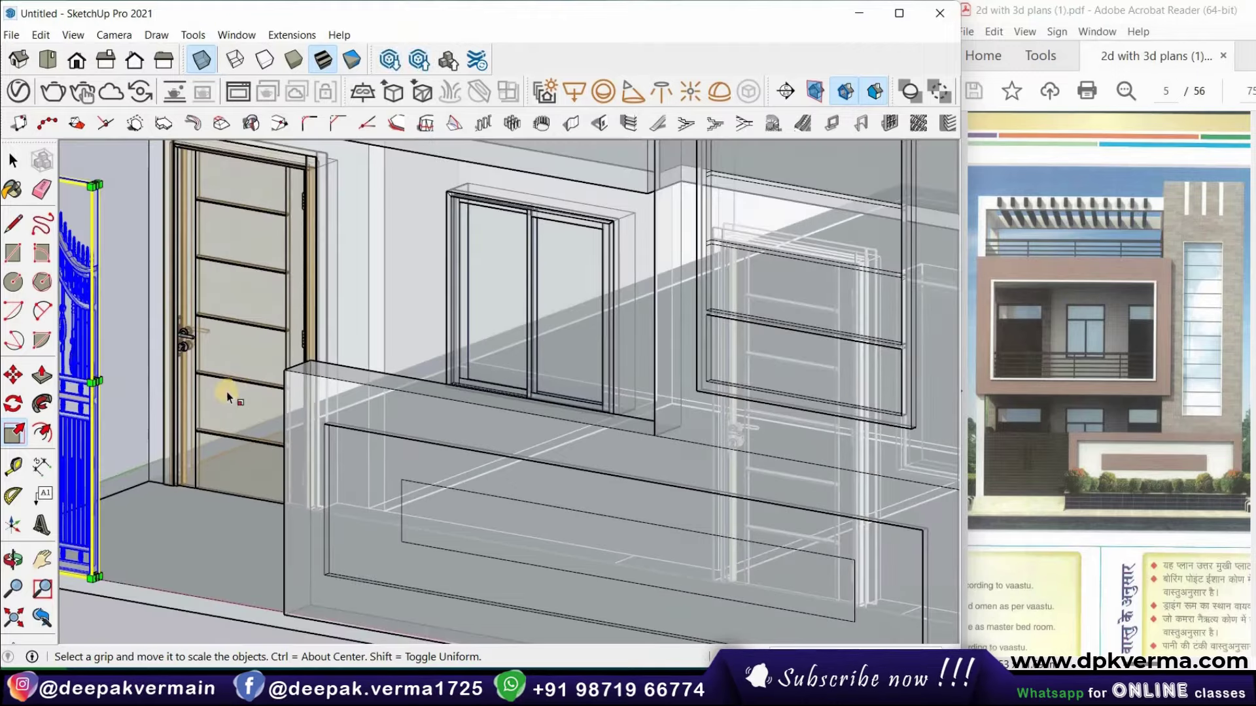
pyautogui.scroll(-2, 227, 397)
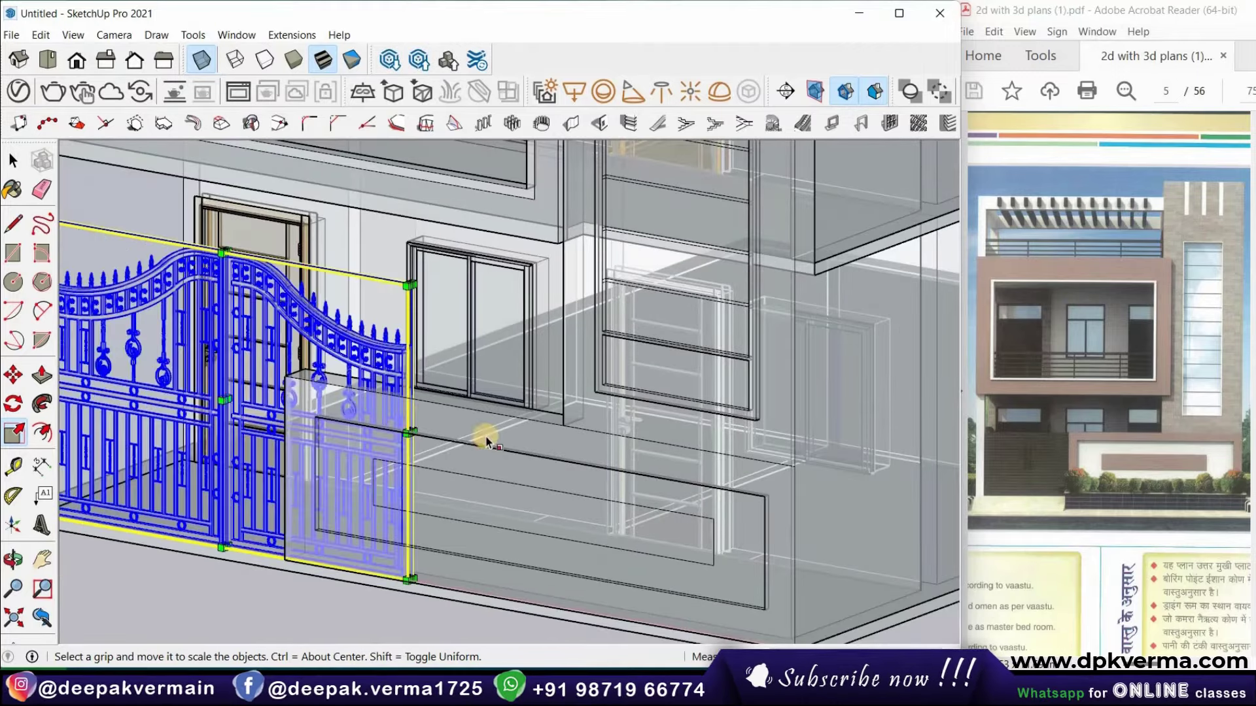
pyautogui.scroll(2, 471, 448)
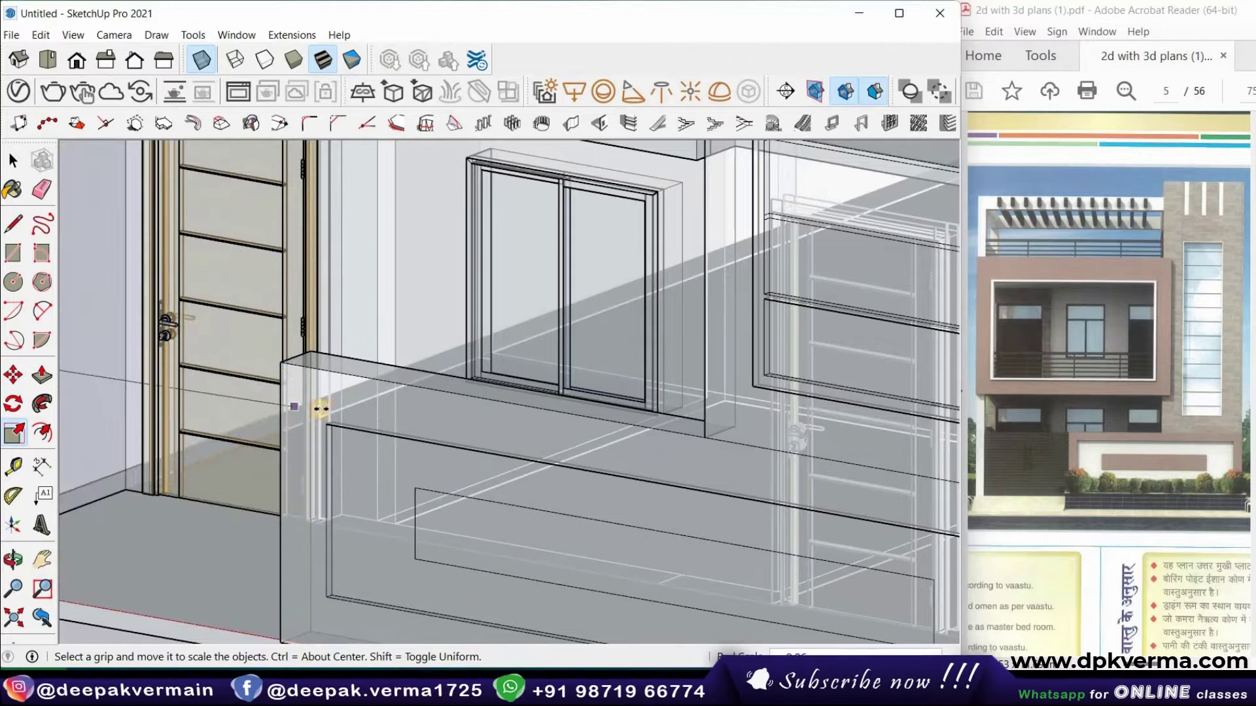
pyautogui.moveTo(365, 407)
pyautogui.mouseDown(button='middle')
pyautogui.moveTo(325, 385)
pyautogui.moveTo(199, 251)
pyautogui.mouseUp(button='middle')
pyautogui.scroll(2, 202, 262)
pyautogui.scroll(2, 206, 278)
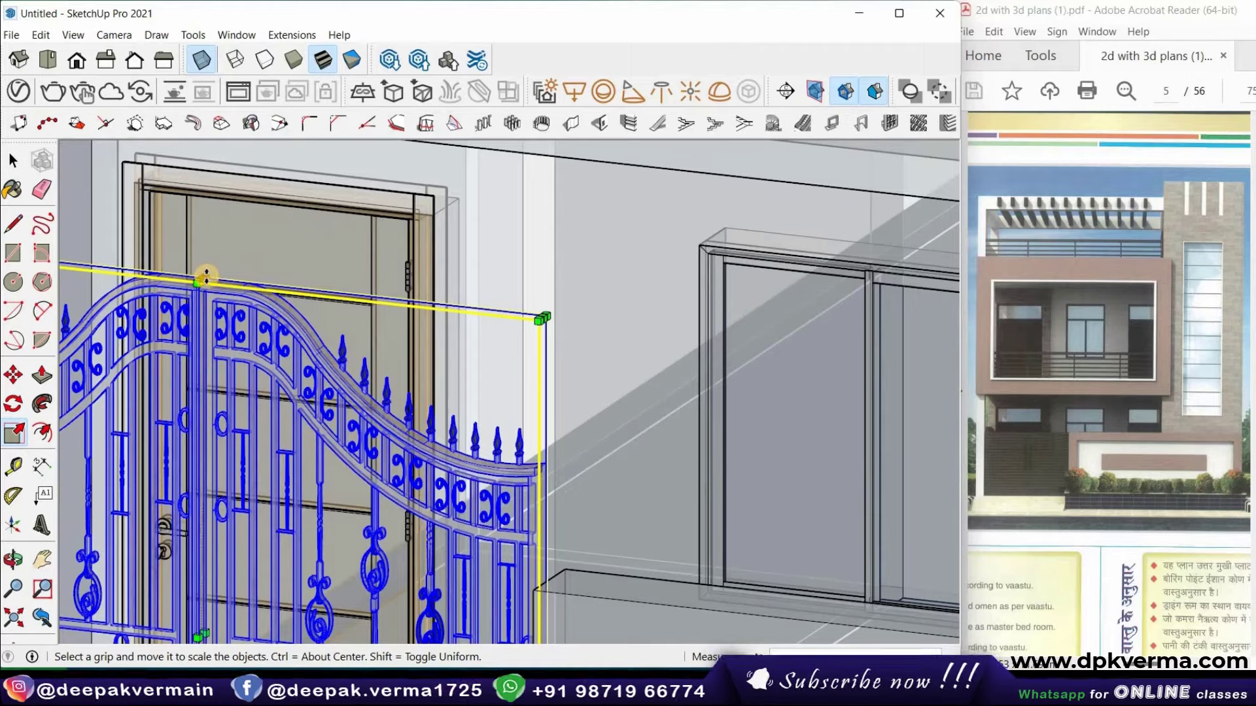
pyautogui.click(200, 282)
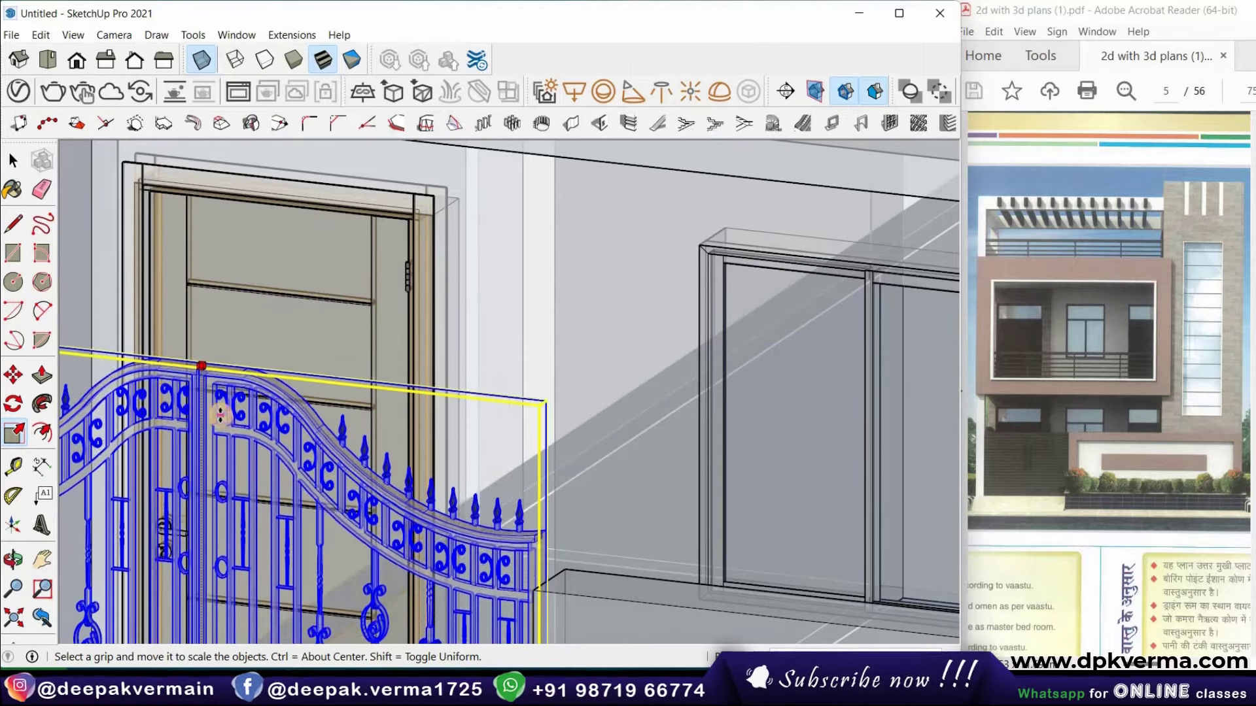
pyautogui.scroll(-3, 269, 353)
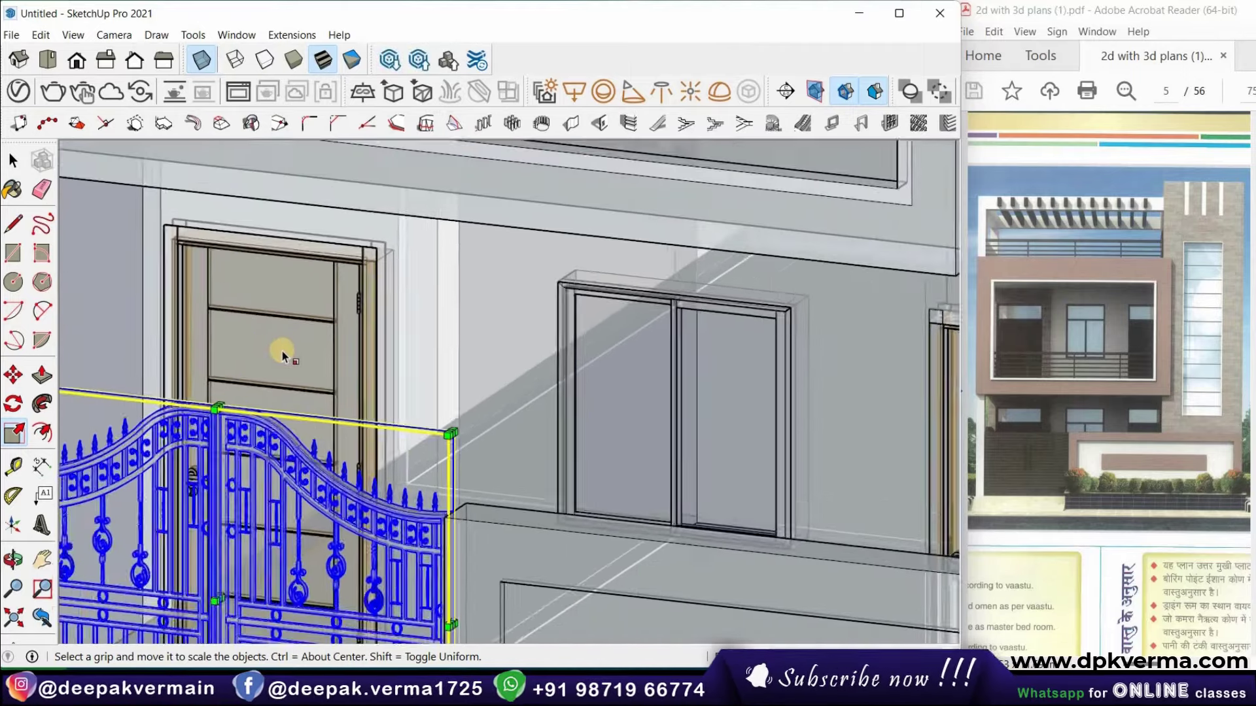
pyautogui.moveTo(280, 353); pyautogui.dragTo(243, 334, button='middle')
pyautogui.scroll(-3, 243, 334)
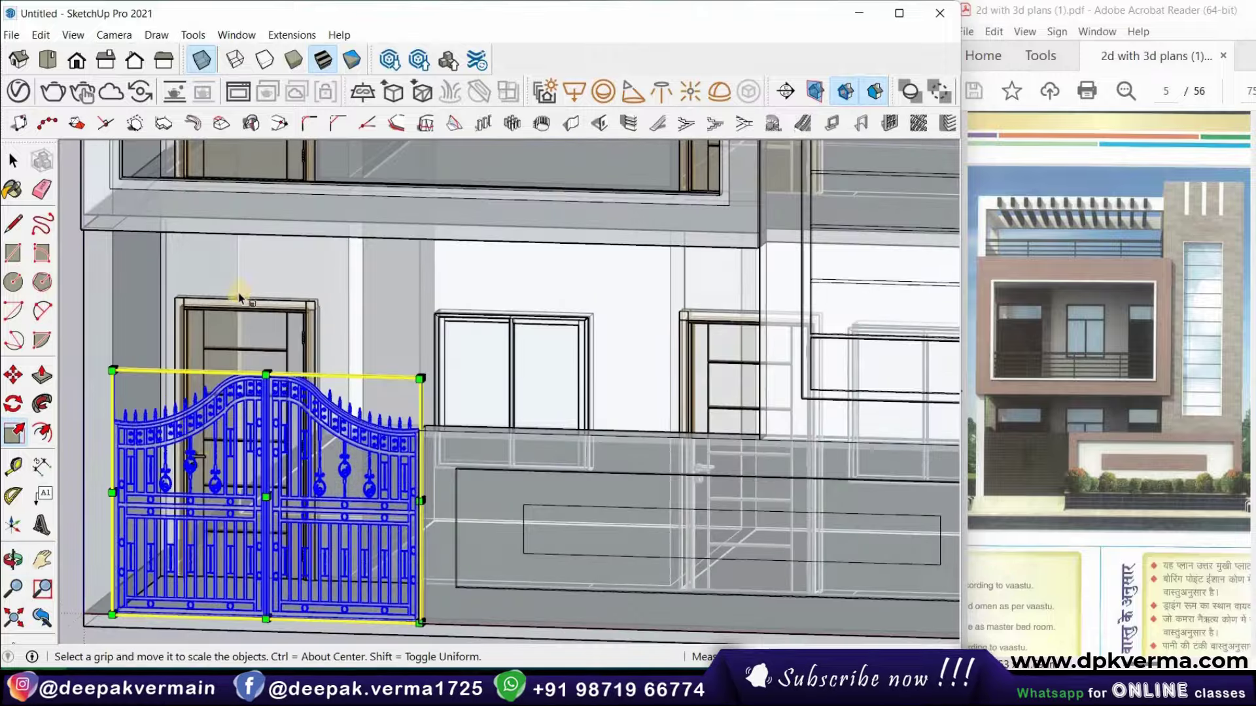
pyautogui.scroll(-3, 196, 294)
pyautogui.press('space')
pyautogui.click(93, 258)
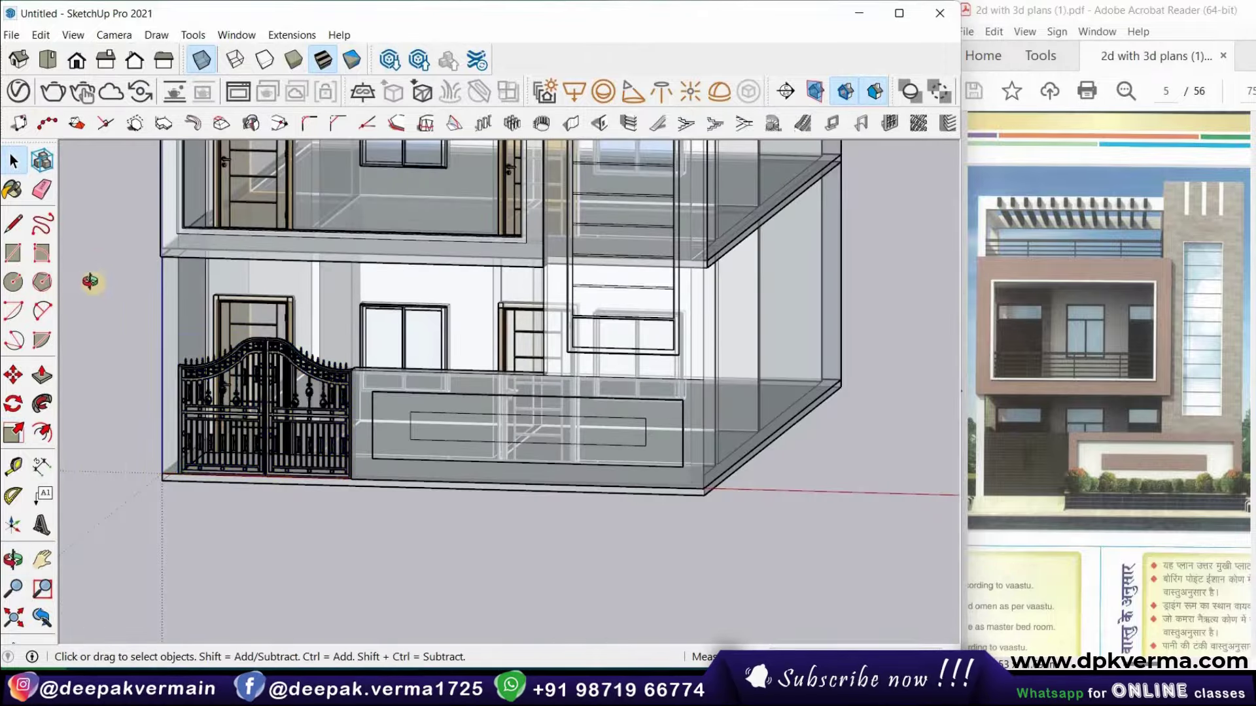
pyautogui.moveTo(112, 296); pyautogui.dragTo(150, 288, button='middle')
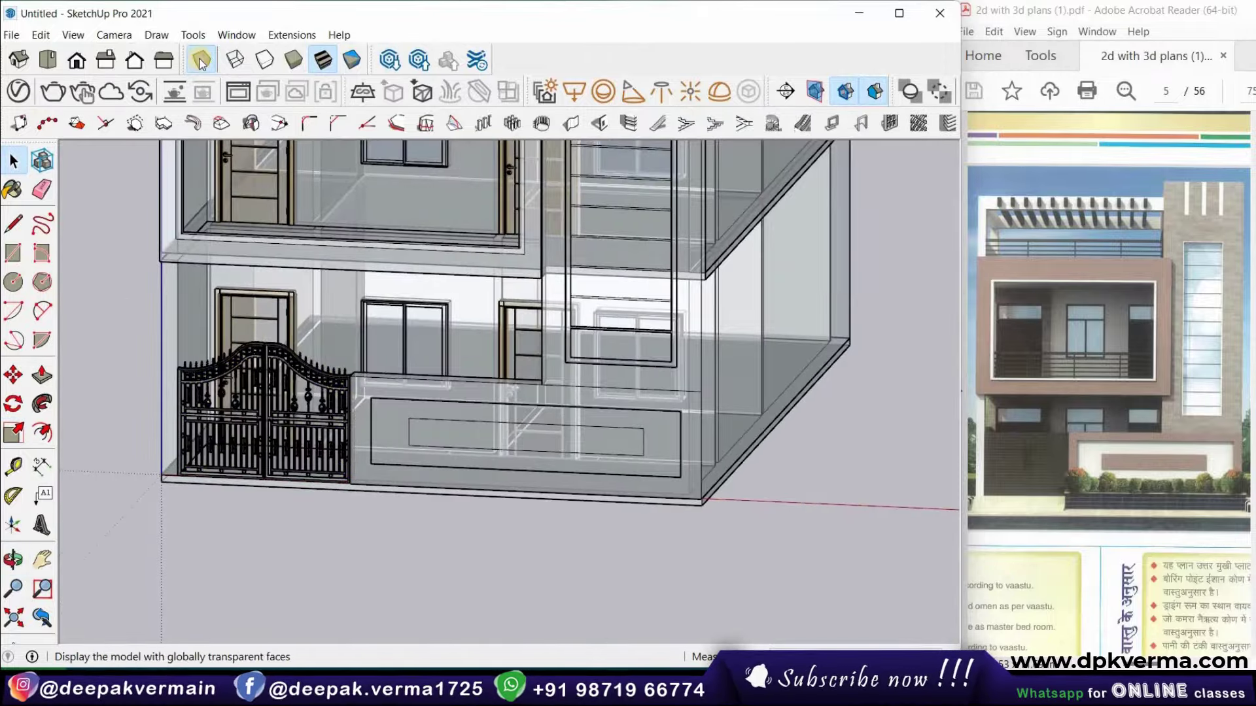
# Switch X-Ray off and orbit to a near-front view of the house
pyautogui.click(202, 59)
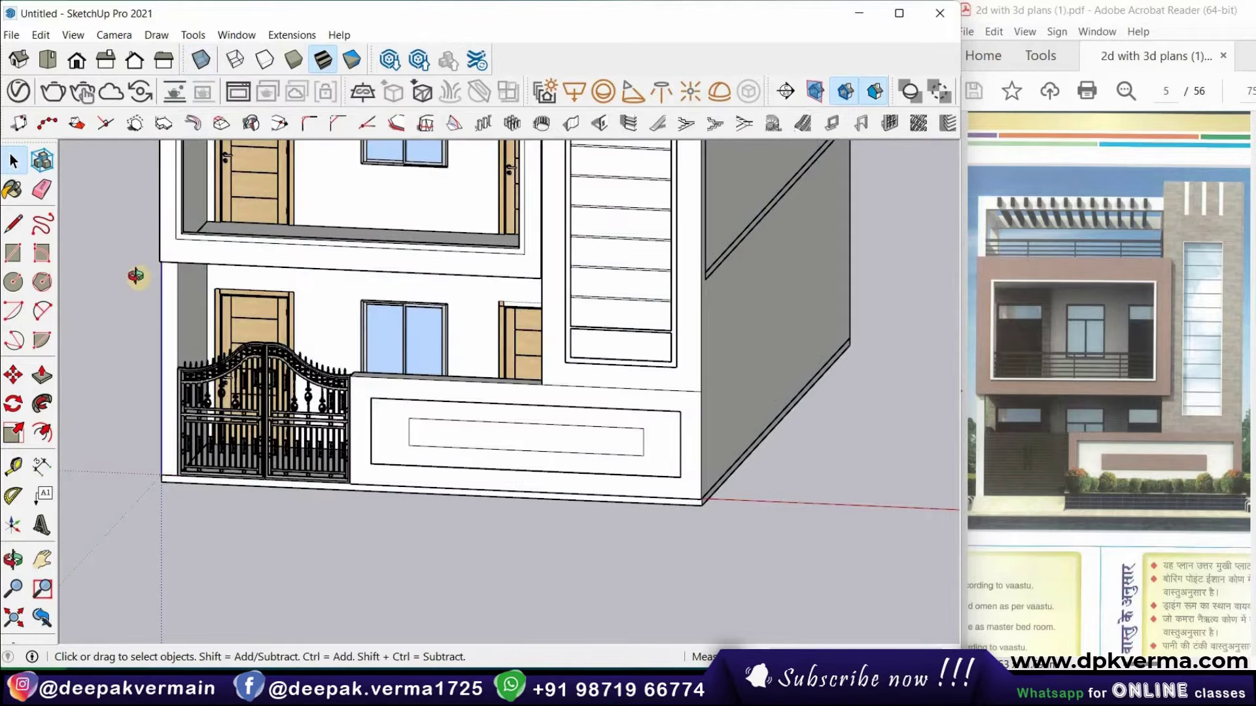
pyautogui.moveTo(135, 272)
pyautogui.mouseDown(button='middle')
pyautogui.moveTo(132, 313)
pyautogui.moveTo(161, 274)
pyautogui.moveTo(265, 281)
pyautogui.moveTo(249, 283)
pyautogui.mouseUp(button='middle')
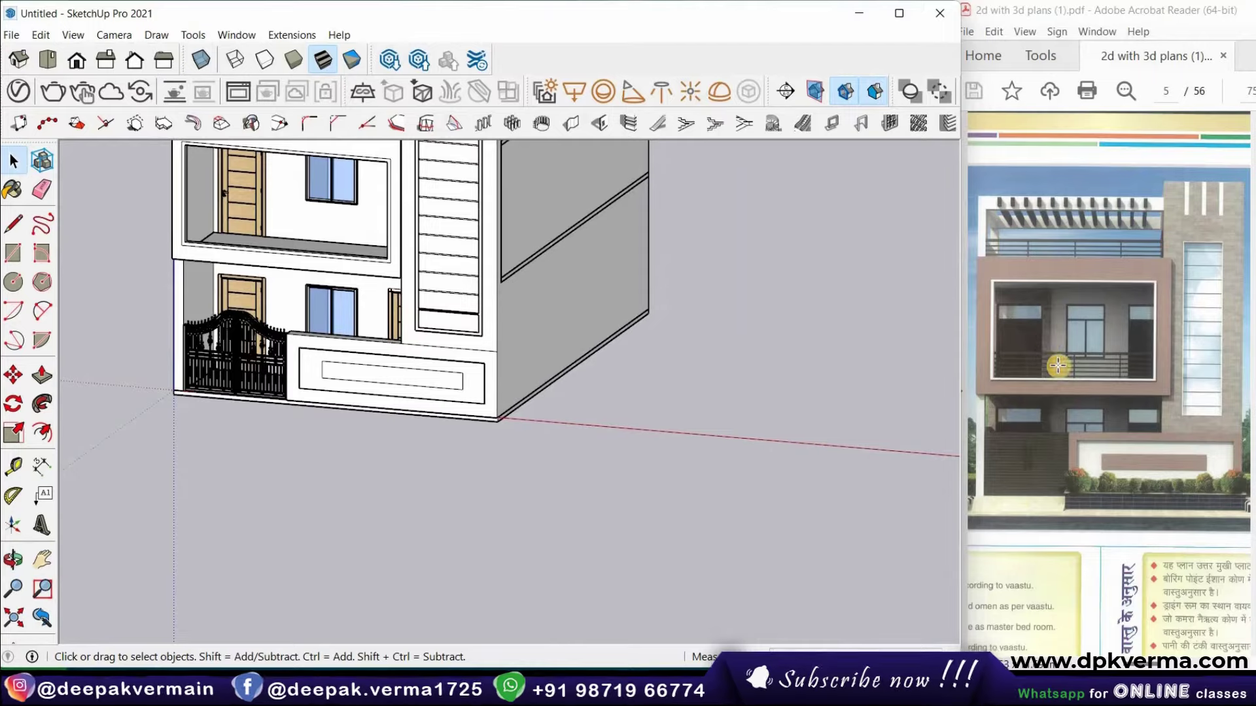
# Search 3D Warehouse for 'rail'
pyautogui.click(391, 61)
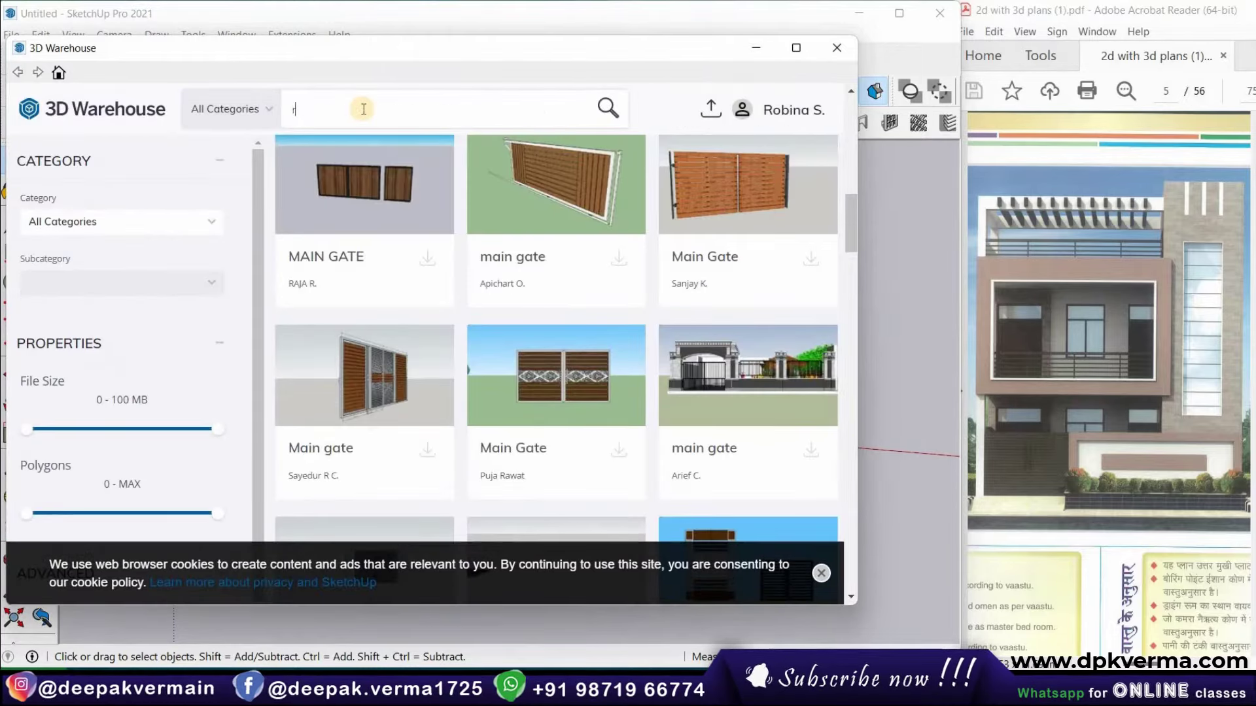
pyautogui.write('rail')
pyautogui.press('Return')
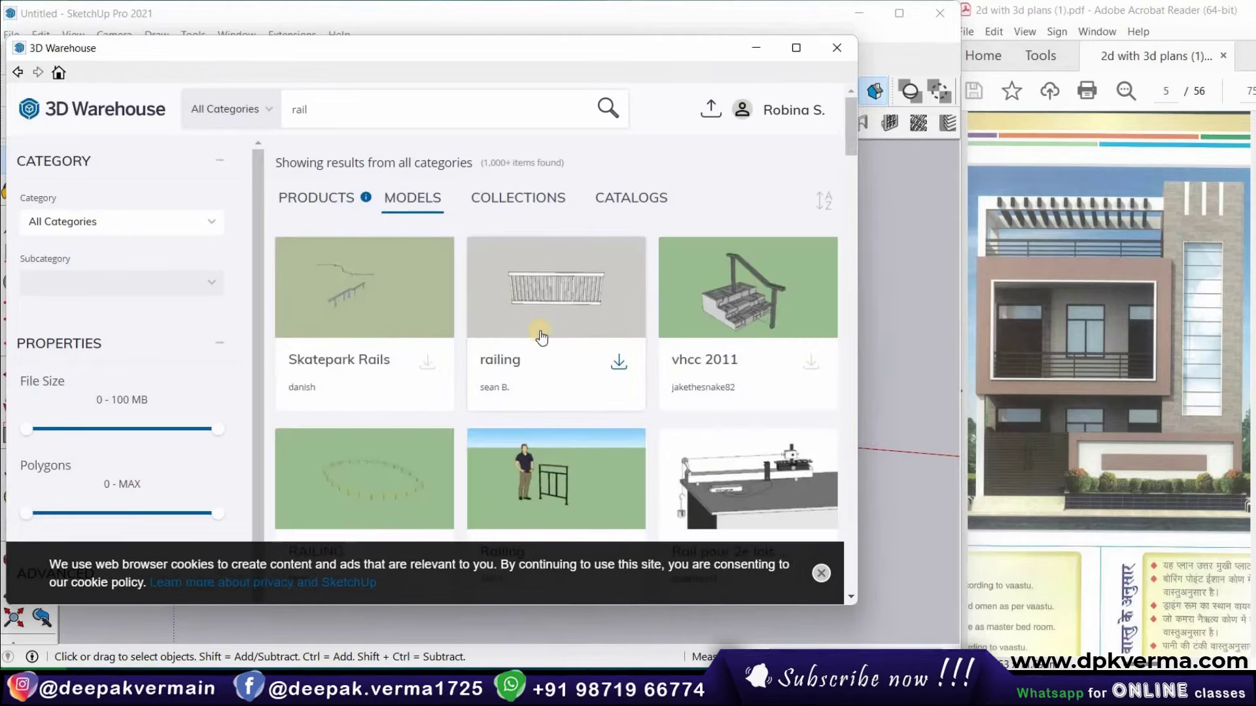
# Download the black two-panel Railing model and load it directly into the house model
pyautogui.scroll(-3, 546, 327)
pyautogui.scroll(-6, 546, 324)
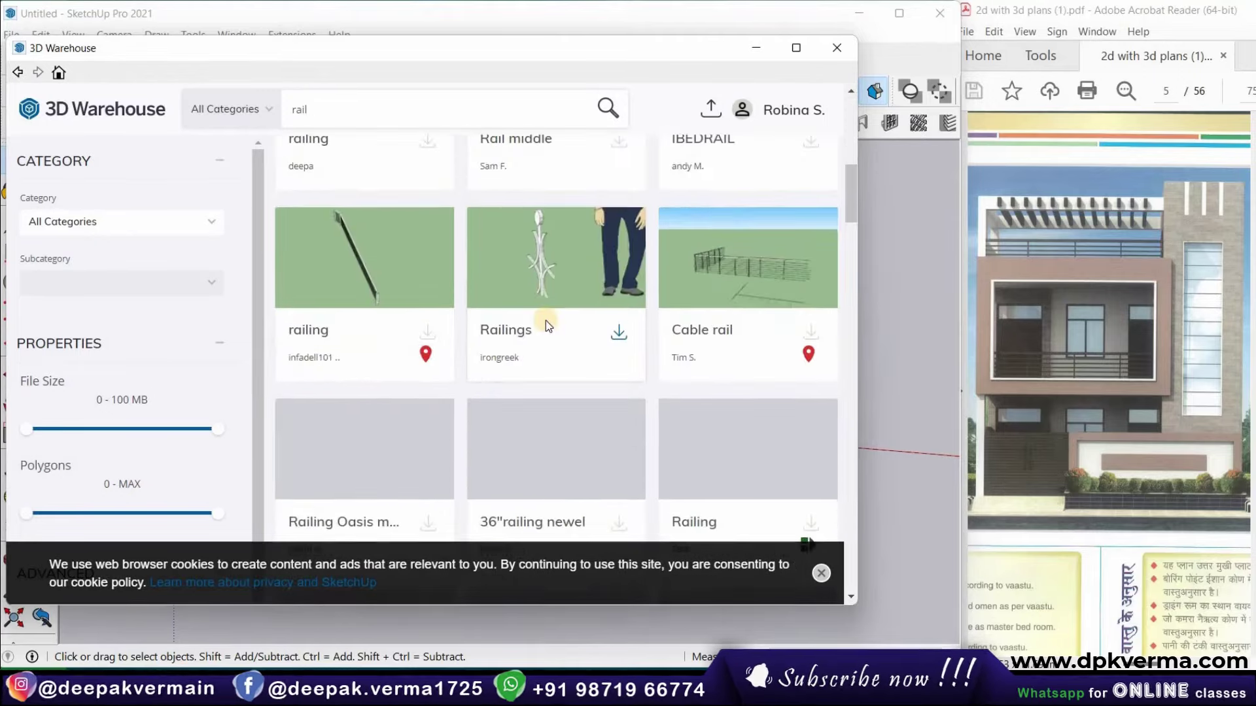
pyautogui.scroll(-4, 546, 320)
pyautogui.scroll(-3, 546, 321)
pyautogui.scroll(-1, 545, 320)
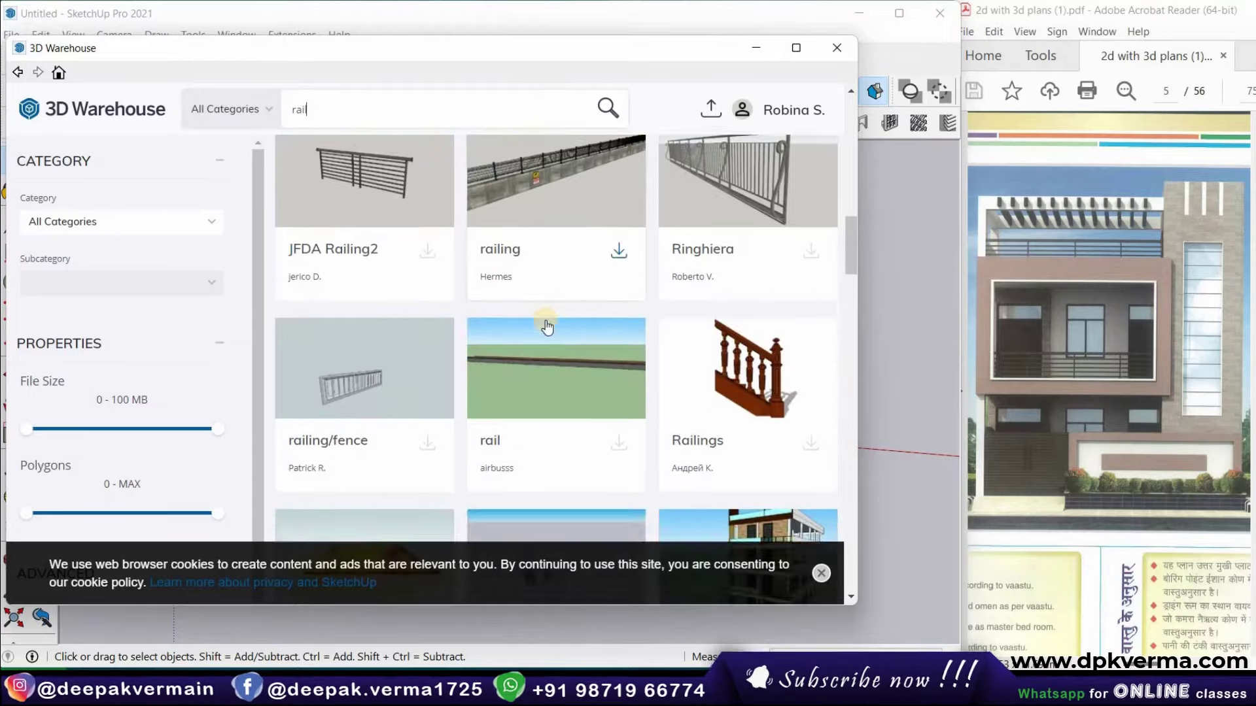
pyautogui.scroll(-5, 545, 320)
pyautogui.scroll(-3, 545, 321)
pyautogui.scroll(-3, 545, 320)
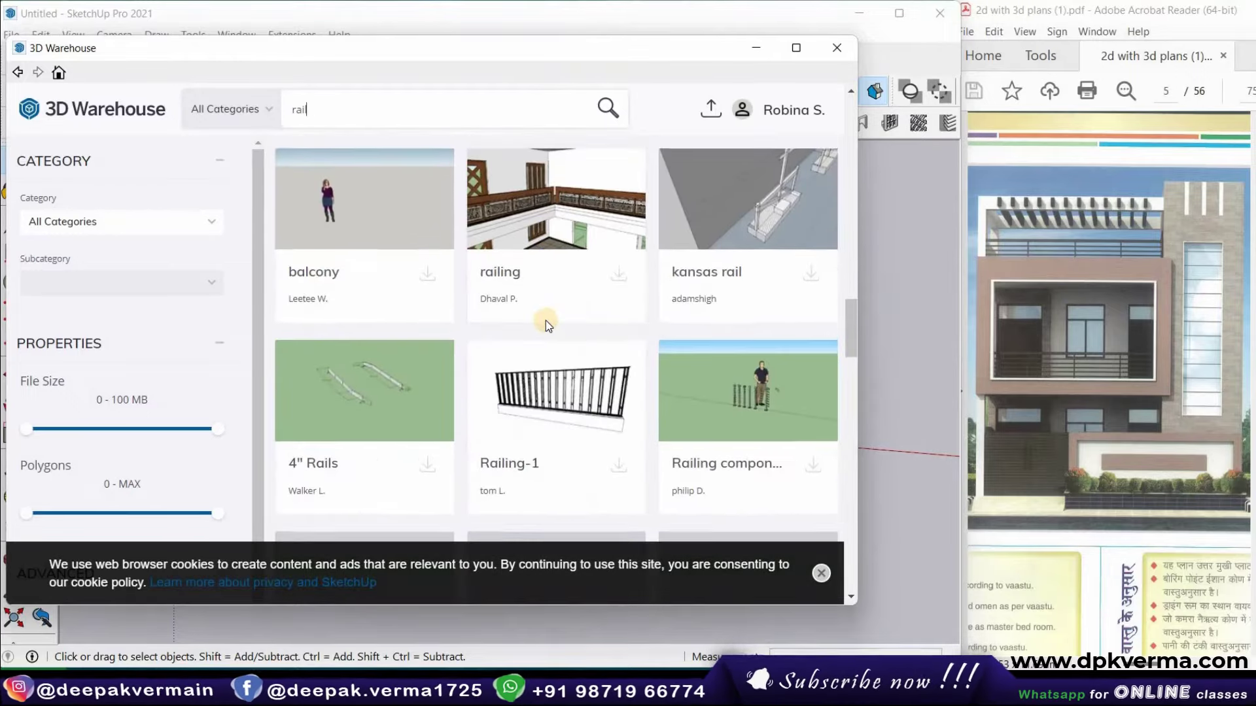
pyautogui.scroll(-2, 545, 321)
pyautogui.scroll(-2, 545, 320)
pyautogui.scroll(-2, 545, 321)
pyautogui.scroll(-4, 545, 321)
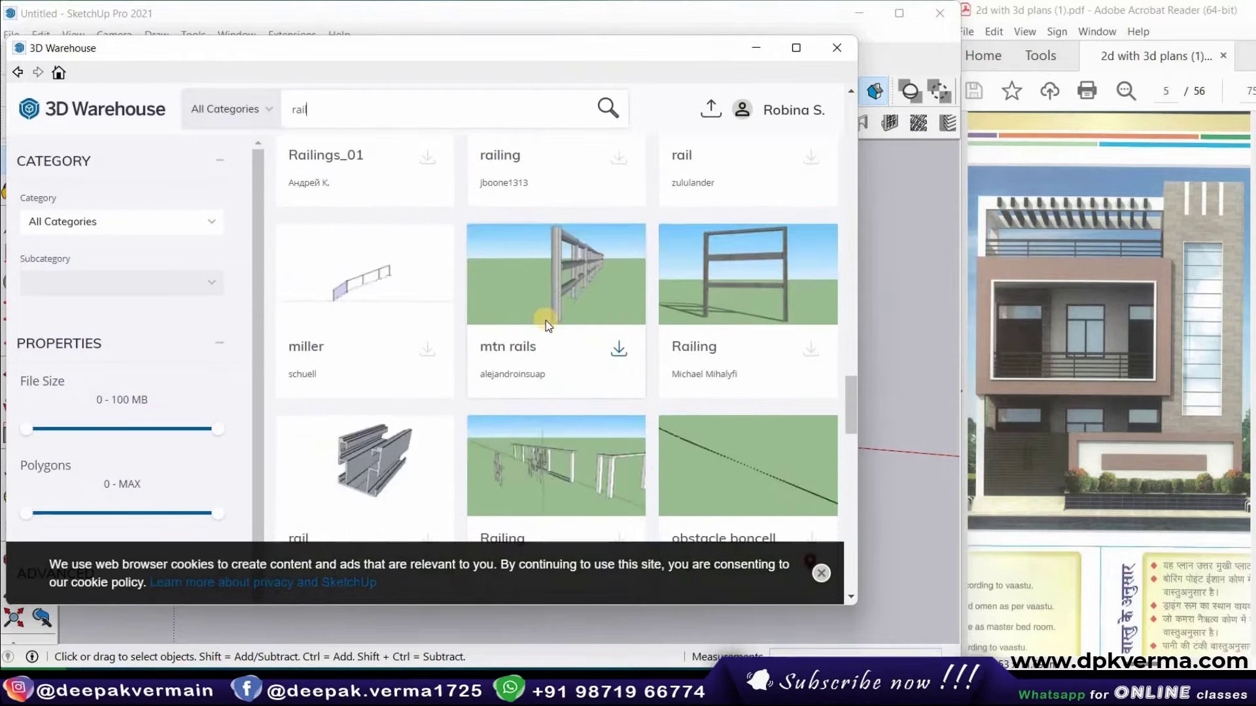
pyautogui.scroll(-3, 545, 321)
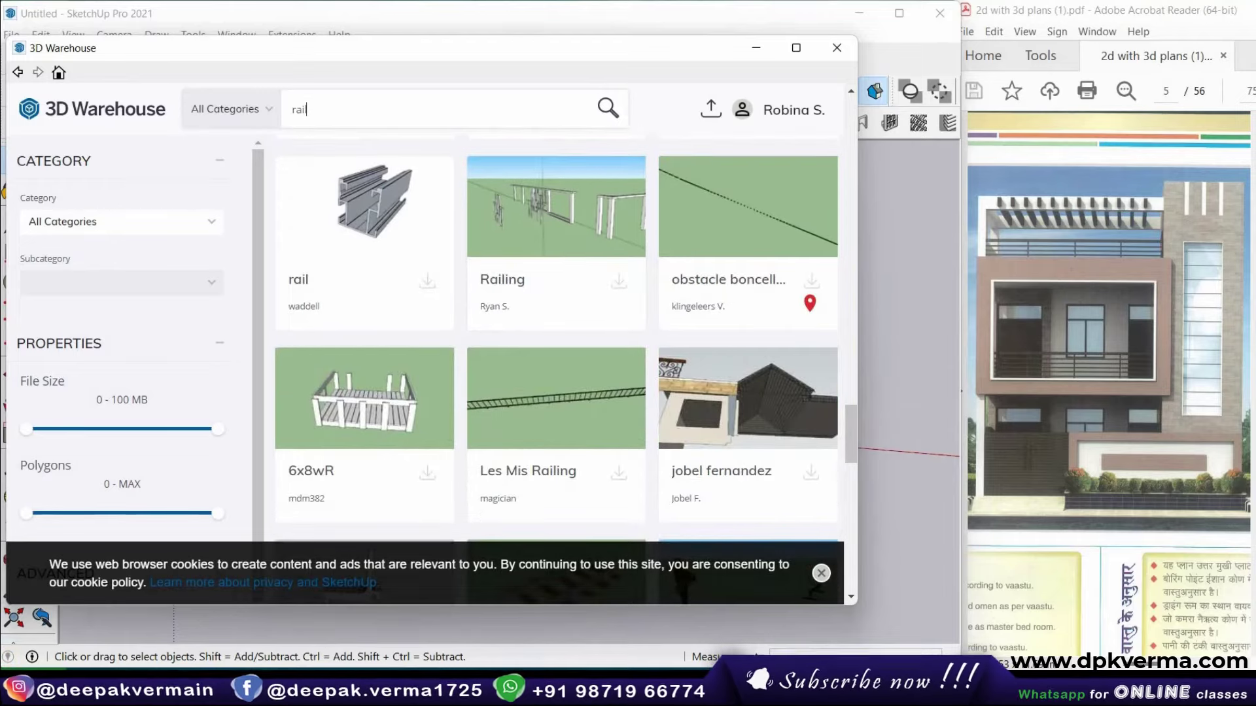
pyautogui.scroll(-6, 514, 511)
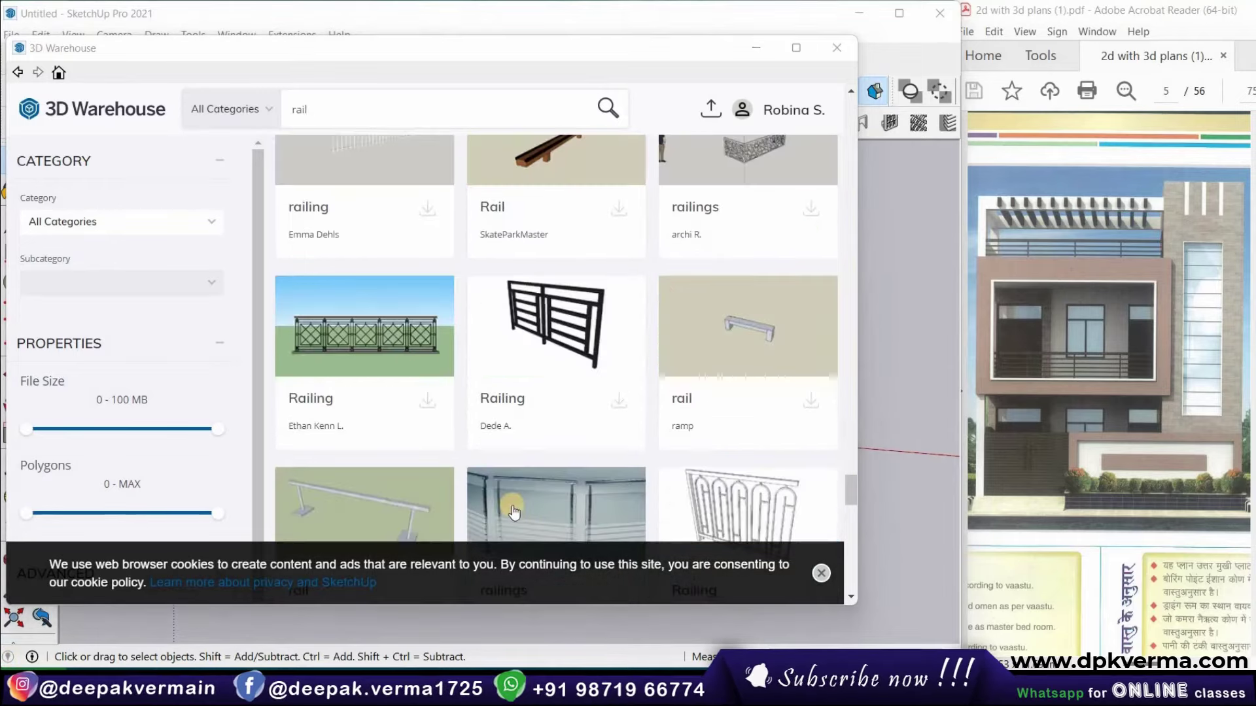
pyautogui.click(617, 400)
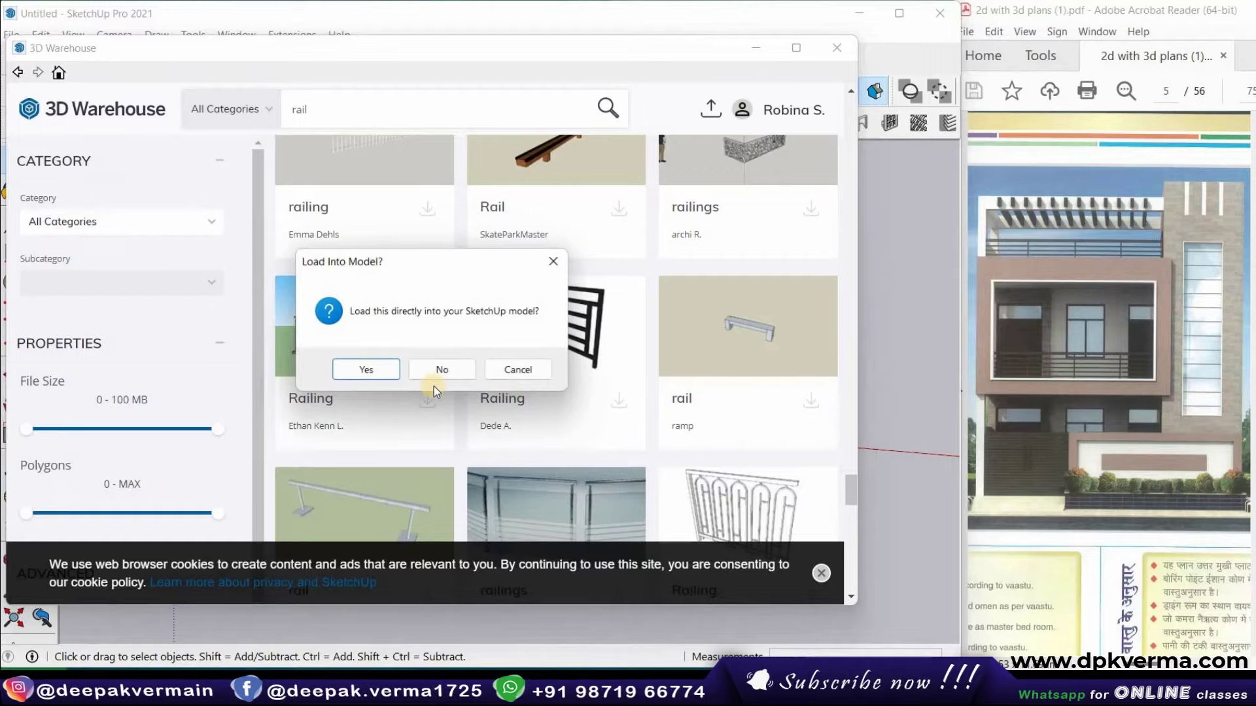
pyautogui.click(369, 371)
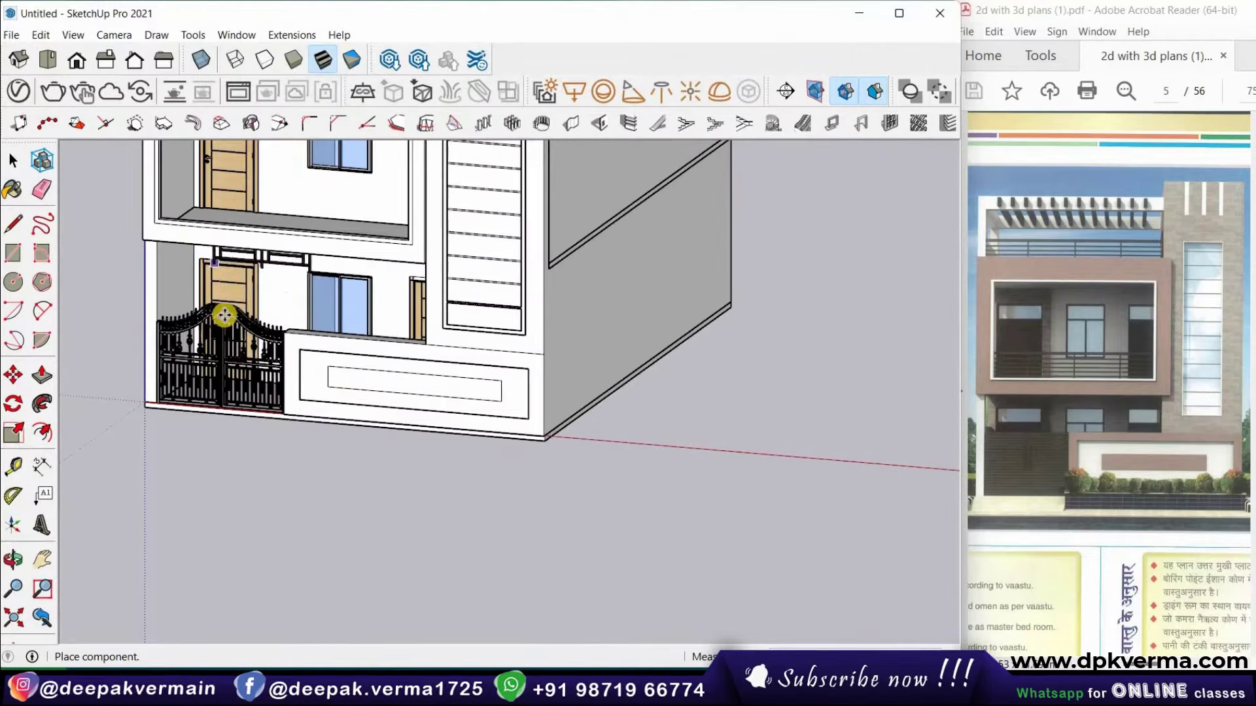
# Place the railing on the first-floor balcony ledge
pyautogui.moveTo(215, 258)
pyautogui.mouseDown(button='middle')
pyautogui.moveTo(242, 417)
pyautogui.moveTo(186, 246)
pyautogui.mouseUp(button='middle')
pyautogui.scroll(3, 186, 247)
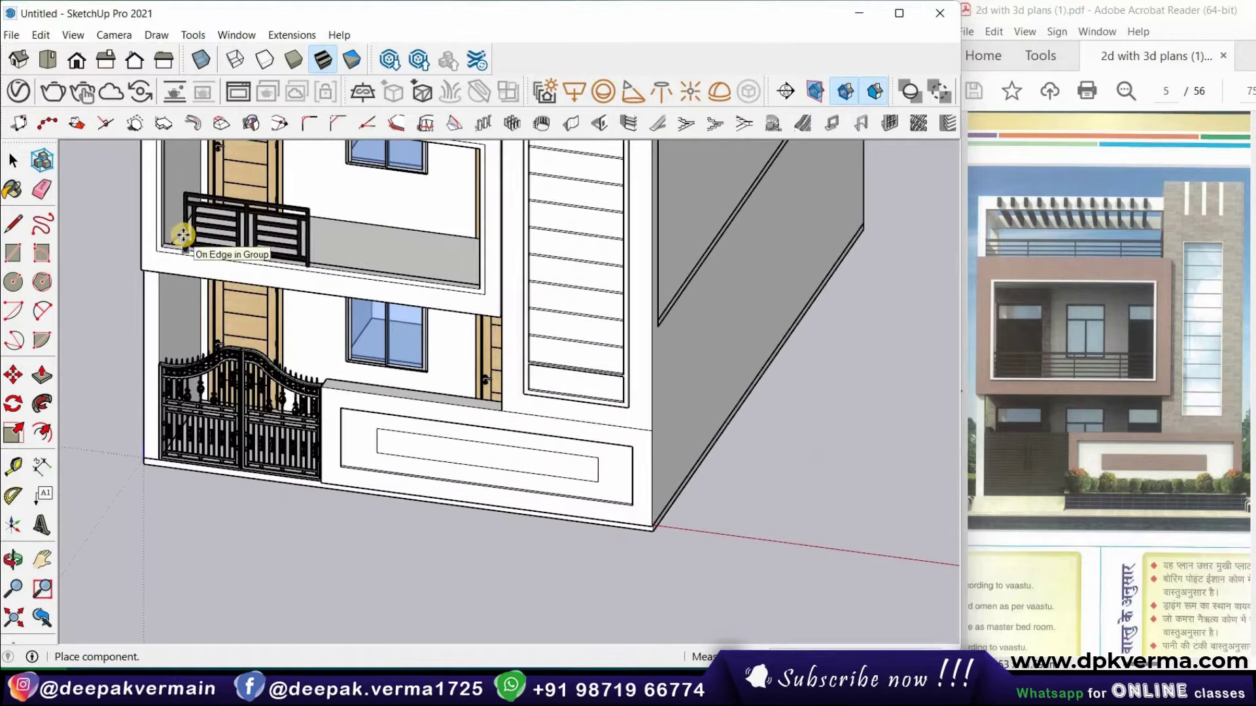
pyautogui.scroll(3, 183, 242)
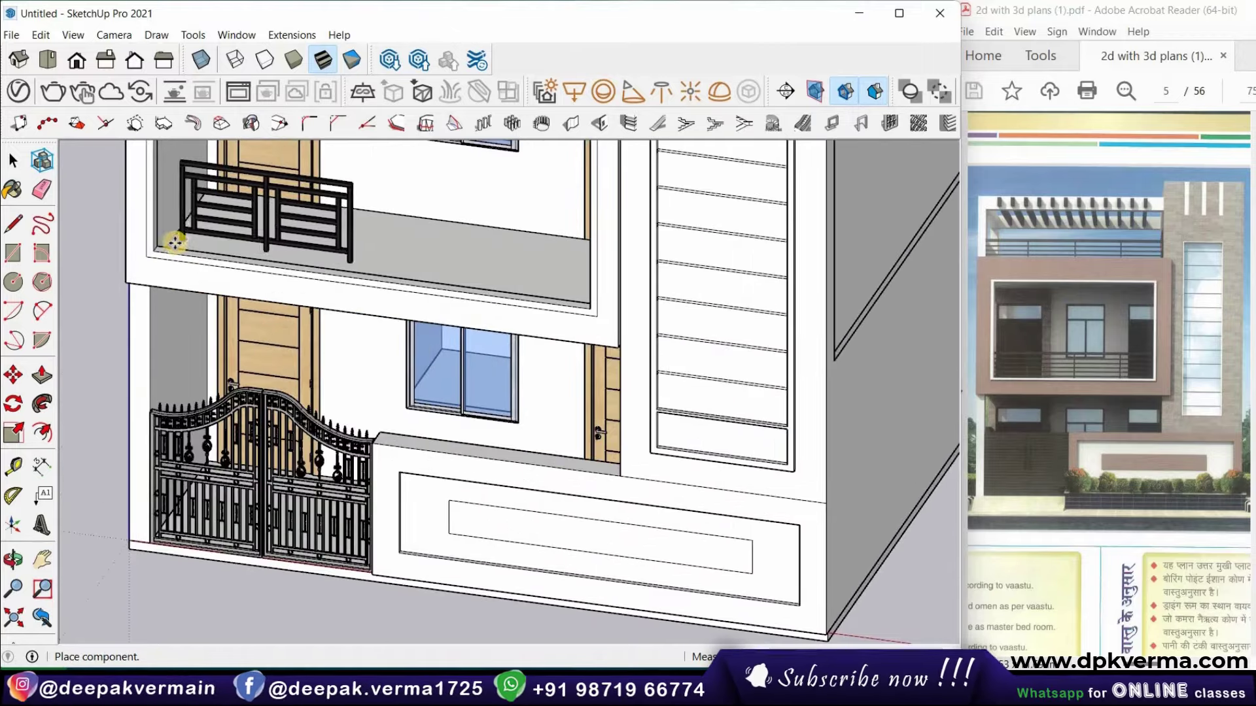
pyautogui.scroll(2, 177, 243)
pyautogui.moveTo(156, 246); pyautogui.dragTo(224, 233, button='middle')
pyautogui.click(225, 234)
pyautogui.scroll(-3, 175, 233)
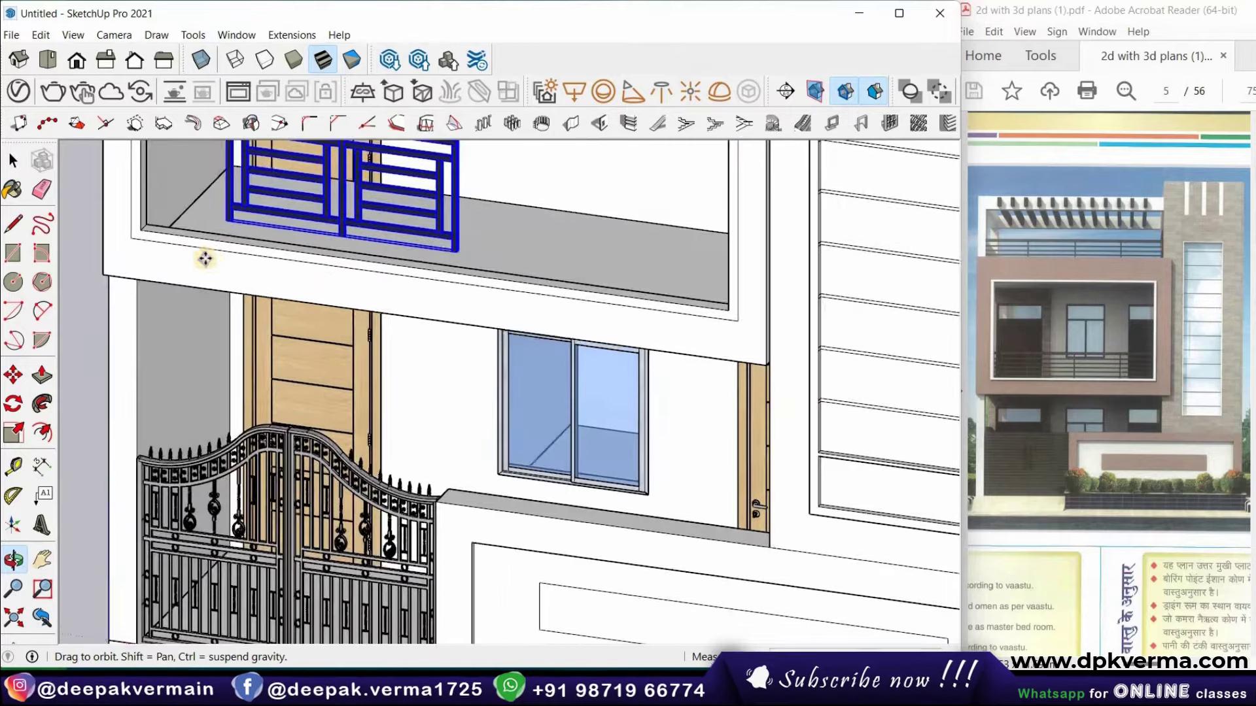
pyautogui.moveTo(179, 280); pyautogui.dragTo(199, 245, button='middle')
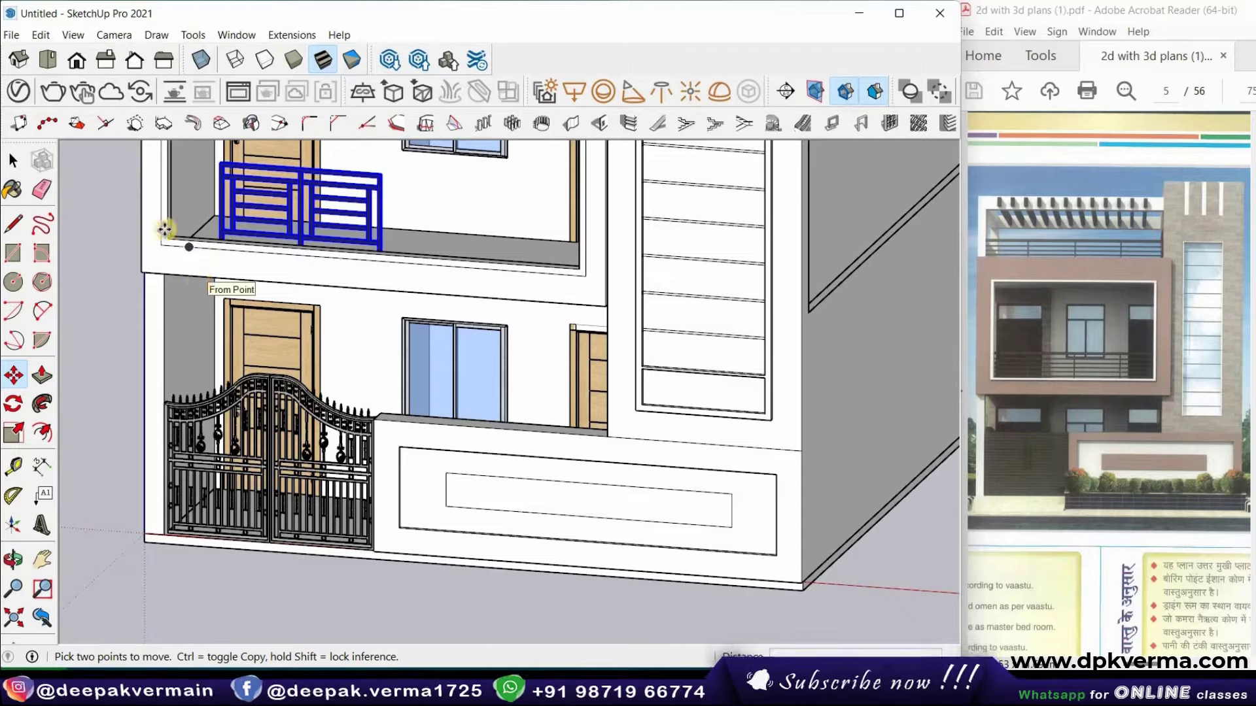
pyautogui.keyDown('shift'); pyautogui.moveTo(180, 255); pyautogui.dragTo(196, 261, button='middle'); pyautogui.keyUp('shift')
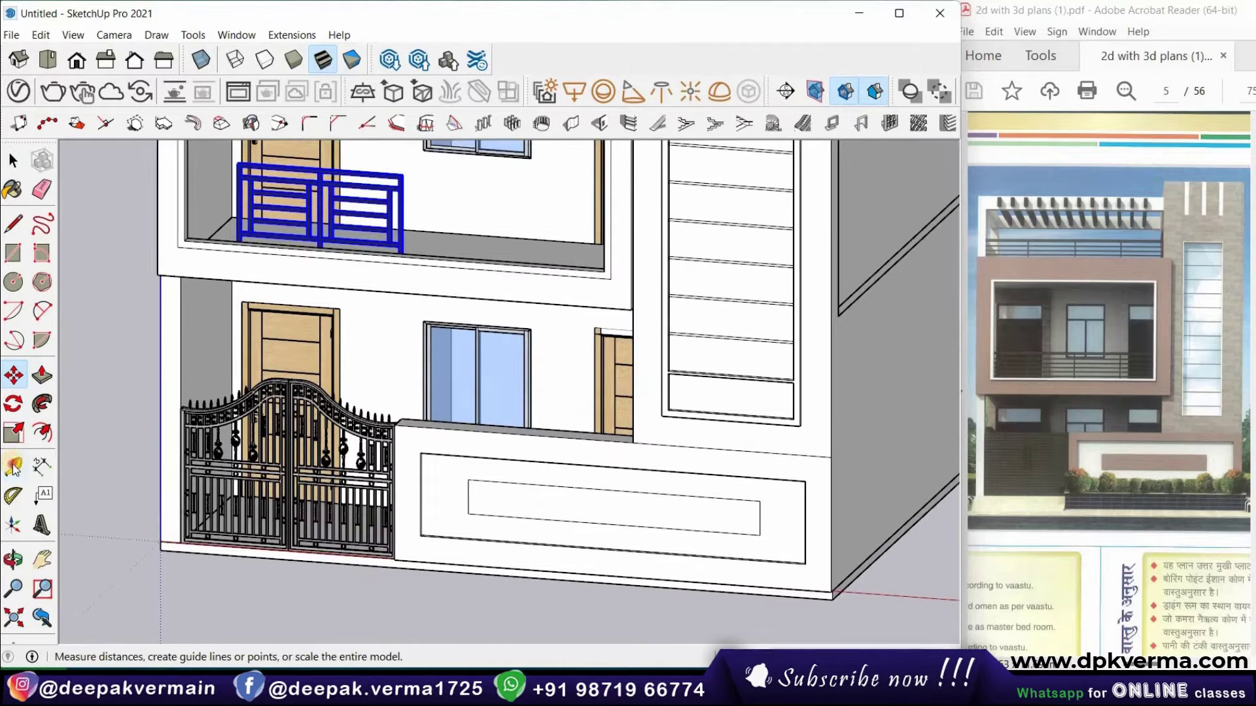
# Draw a Tape Measure guide line from the balcony ledge corner
pyautogui.click(13, 466)
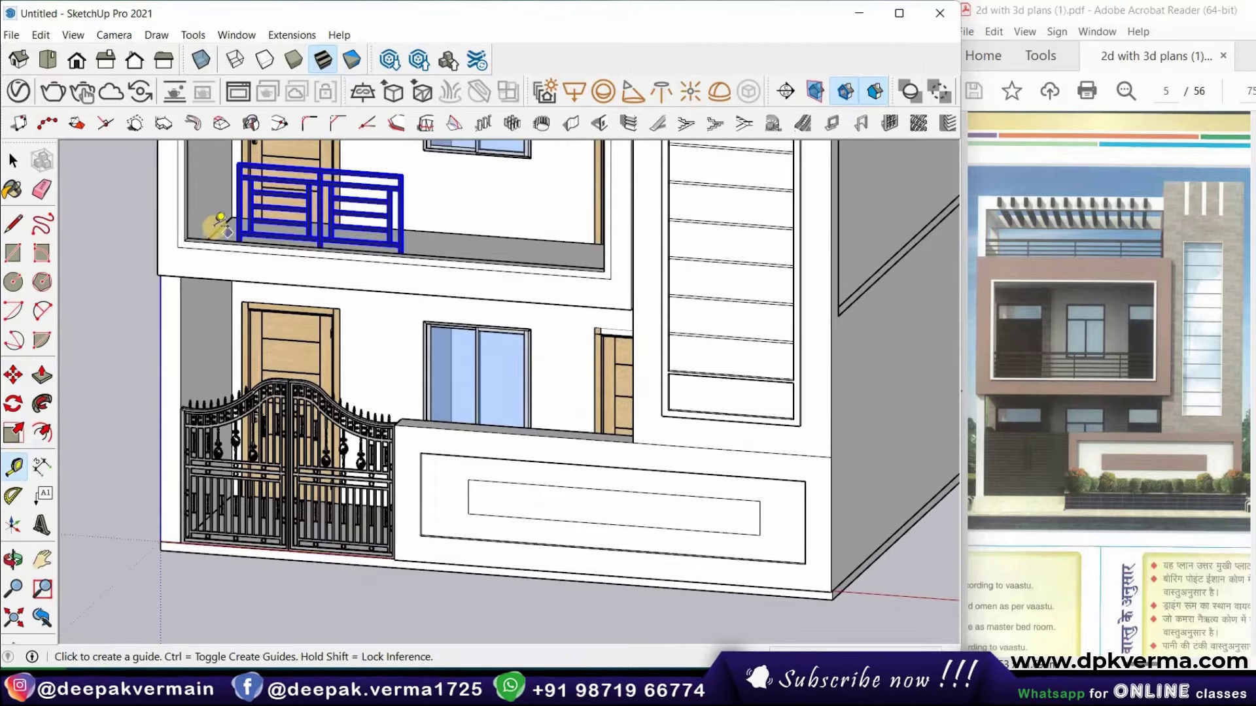
pyautogui.scroll(2, 196, 275)
pyautogui.moveTo(176, 321); pyautogui.dragTo(154, 263, button='middle')
pyautogui.scroll(2, 157, 265)
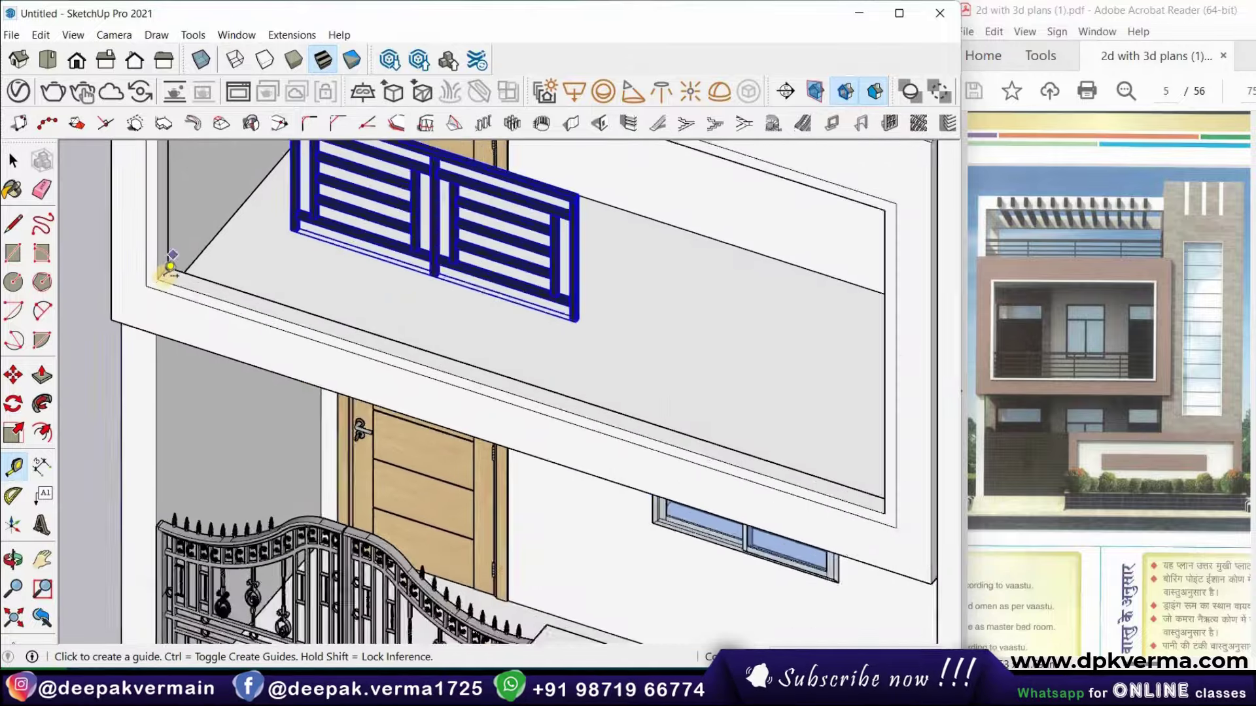
pyautogui.scroll(2, 167, 266)
pyautogui.scroll(3, 169, 262)
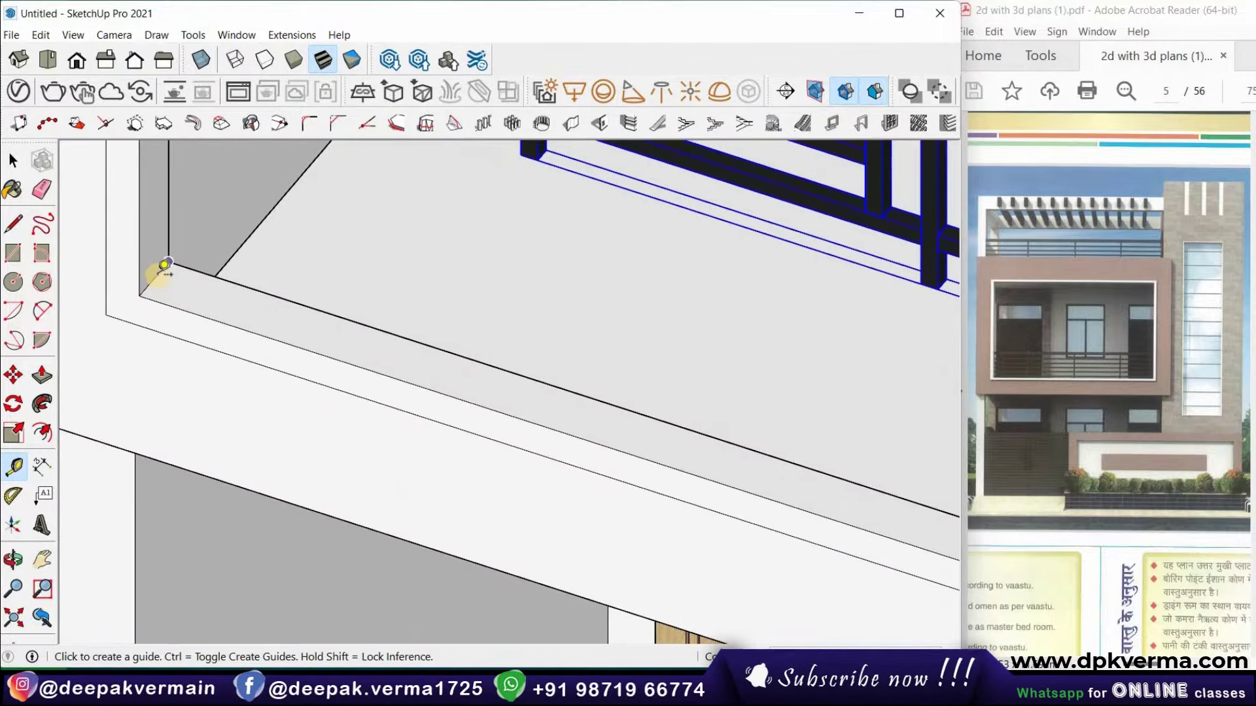
pyautogui.click(153, 278)
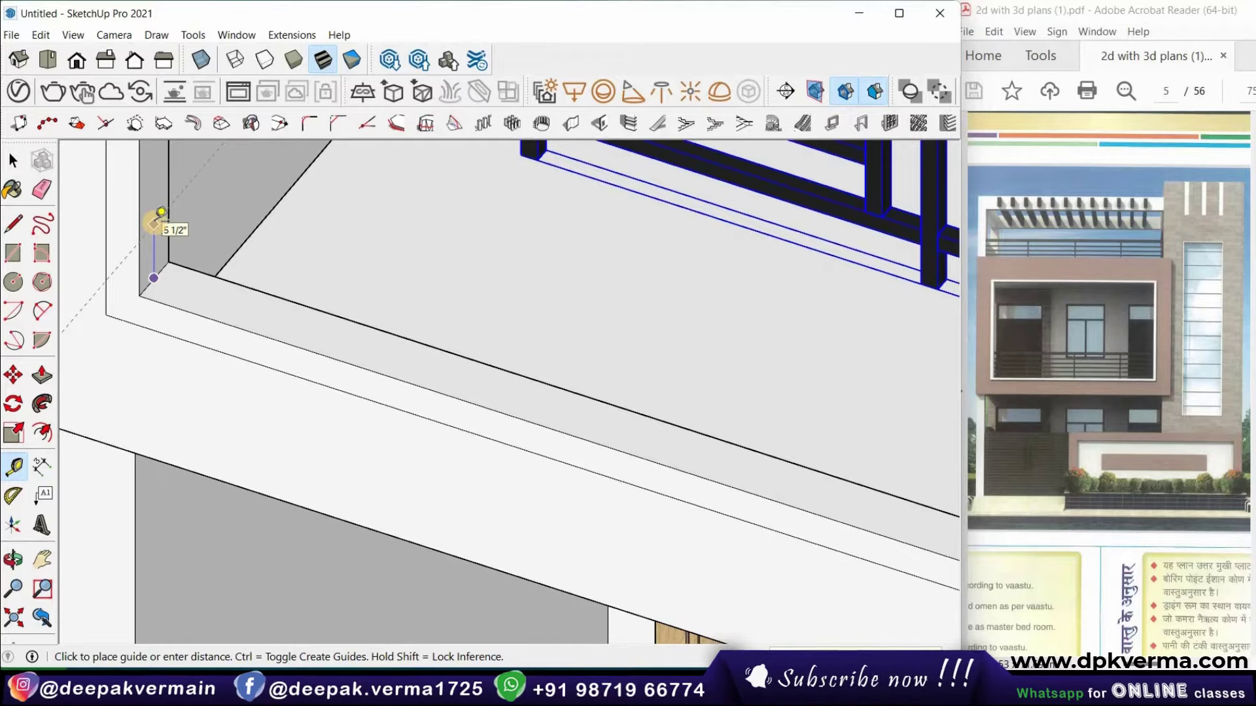
pyautogui.click(161, 212)
pyautogui.scroll(-5, 197, 270)
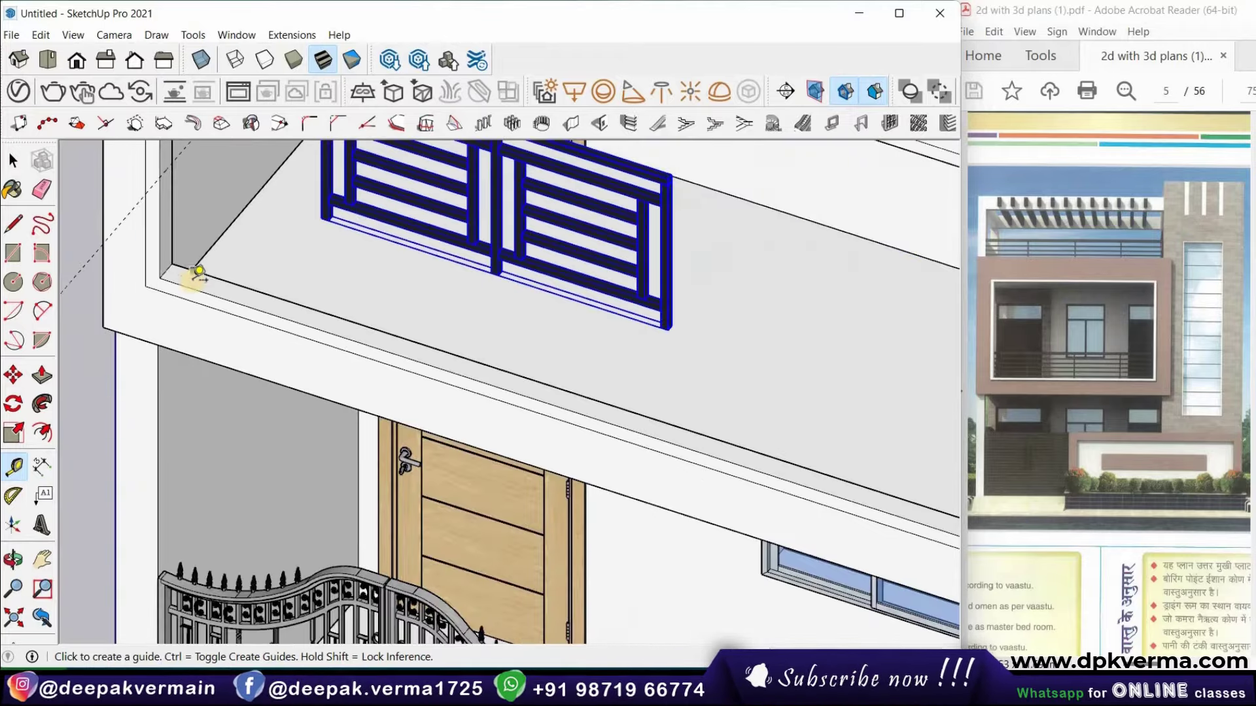
pyautogui.moveTo(188, 268)
pyautogui.mouseDown(button='middle')
pyautogui.moveTo(211, 129)
pyautogui.moveTo(189, 170)
pyautogui.mouseUp(button='middle')
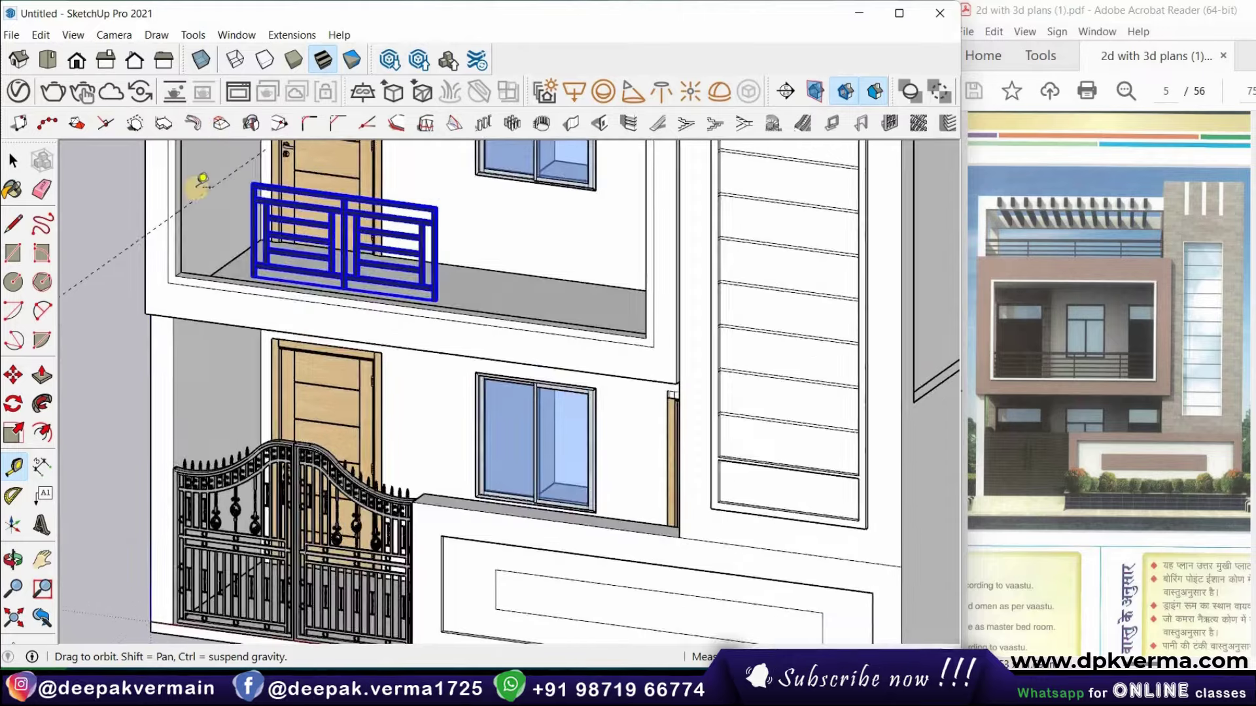
pyautogui.scroll(3, 189, 171)
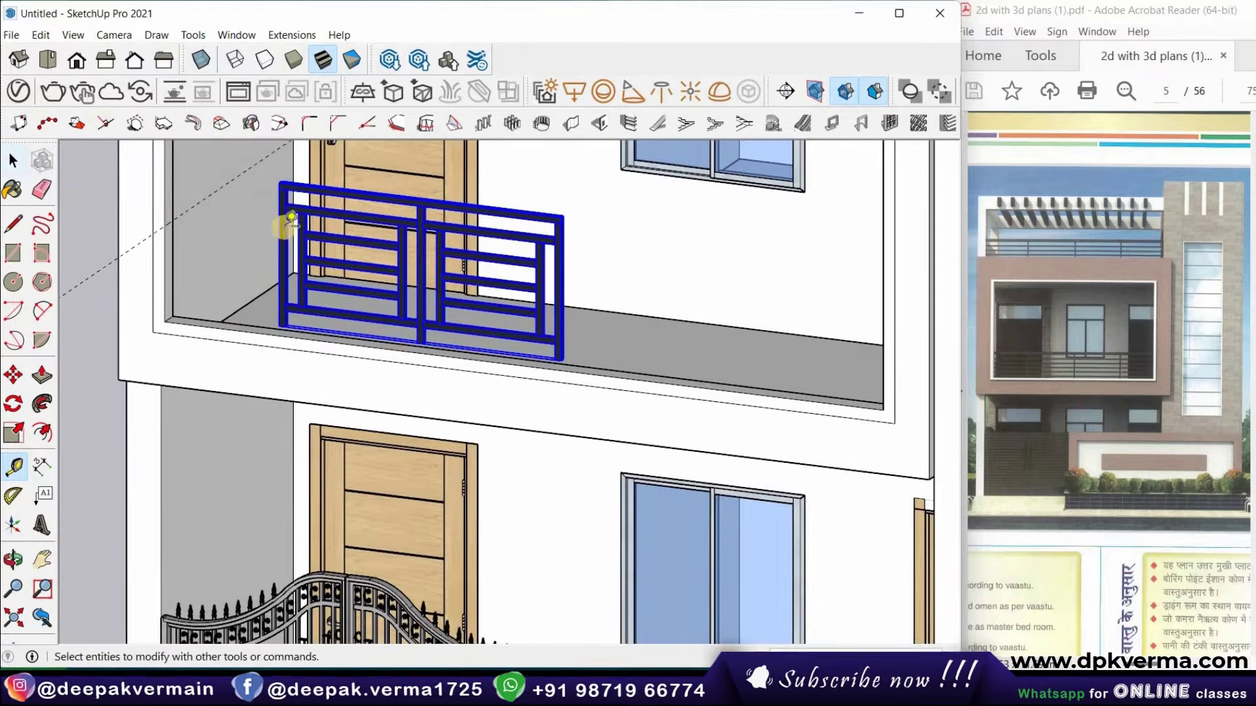
# Select the balcony railing and reposition it by its corner
pyautogui.click(14, 161)
pyautogui.click(299, 246)
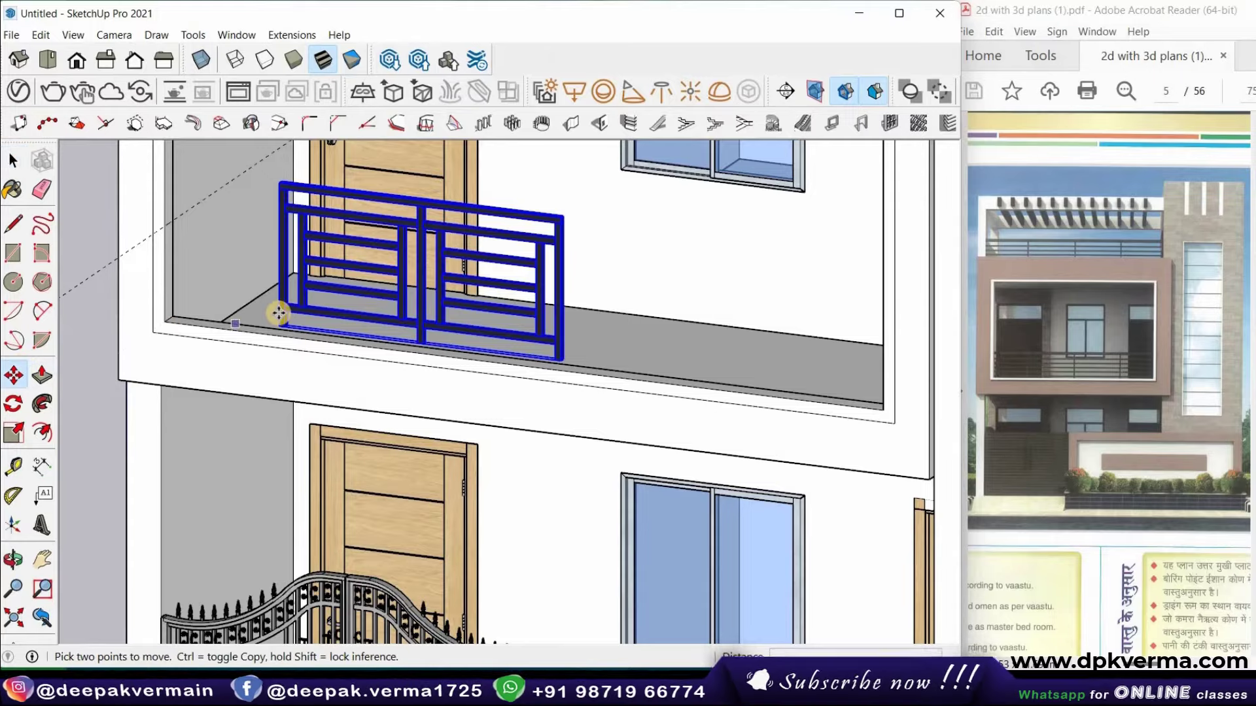
pyautogui.click(282, 184)
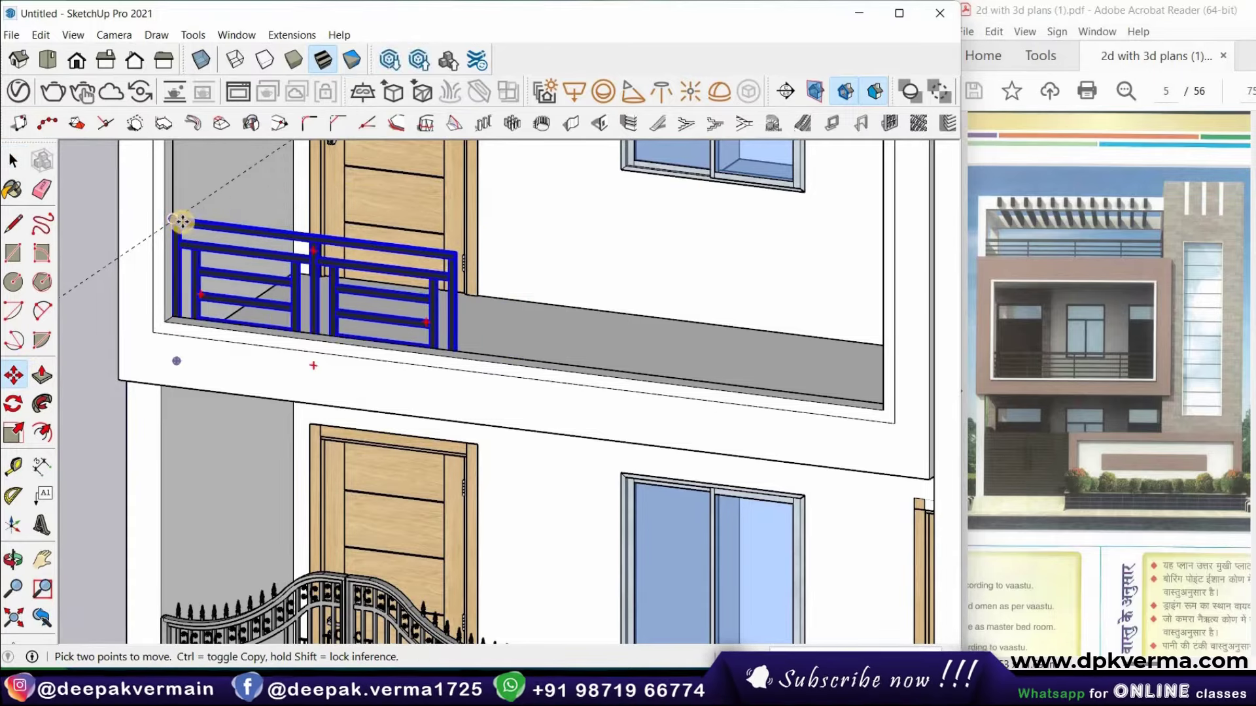
pyautogui.scroll(2, 175, 219)
pyautogui.scroll(2, 177, 217)
pyautogui.scroll(2, 178, 213)
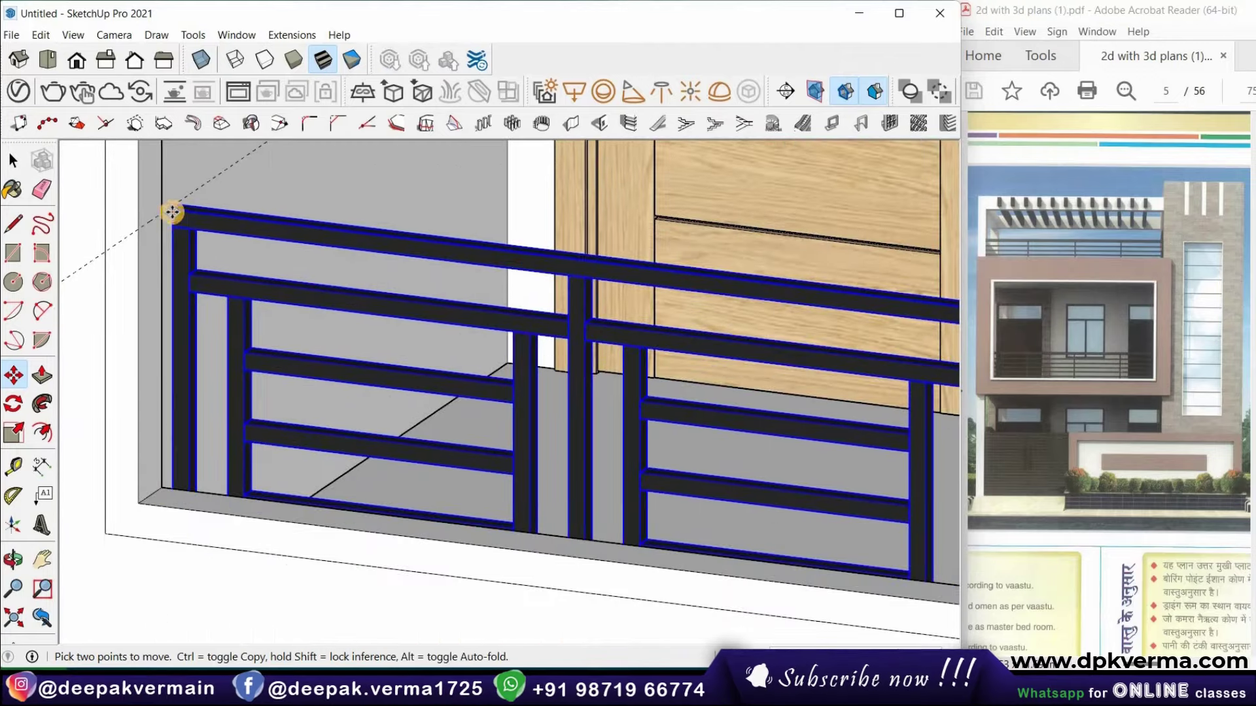
pyautogui.scroll(-3, 178, 211)
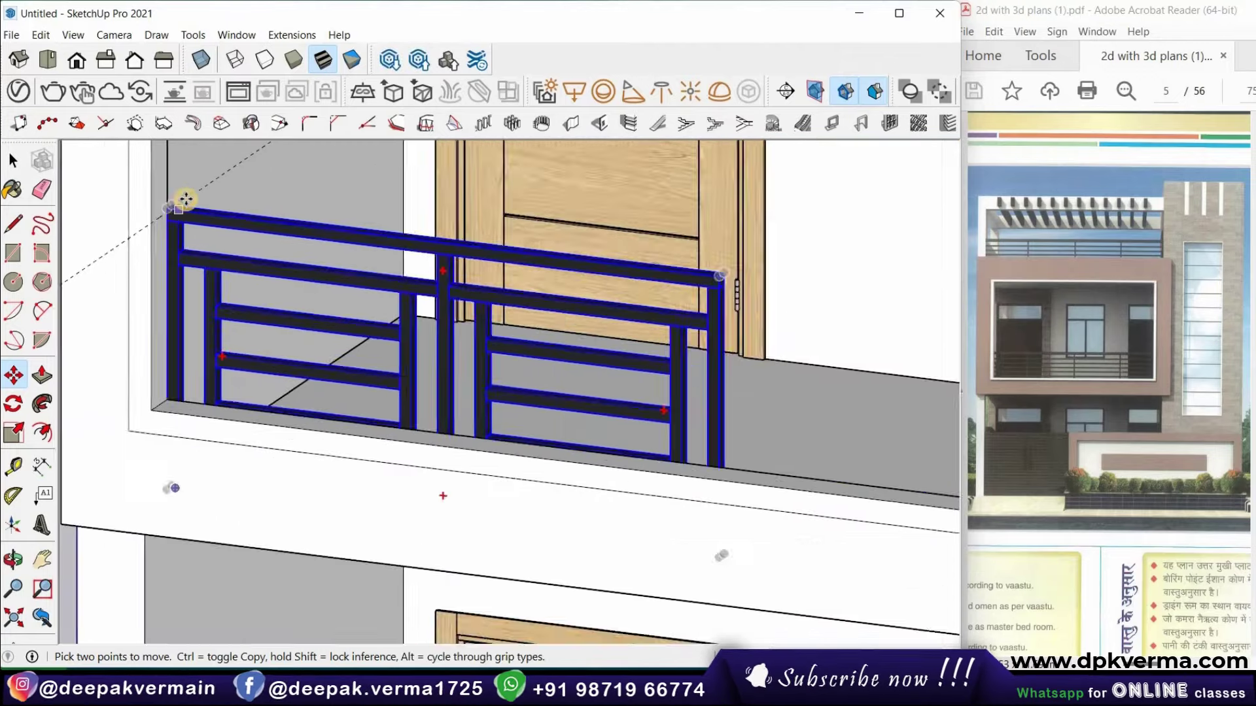
pyautogui.scroll(-3, 216, 242)
pyautogui.scroll(-2, 222, 262)
pyautogui.moveTo(214, 269); pyautogui.dragTo(402, 312, button='middle')
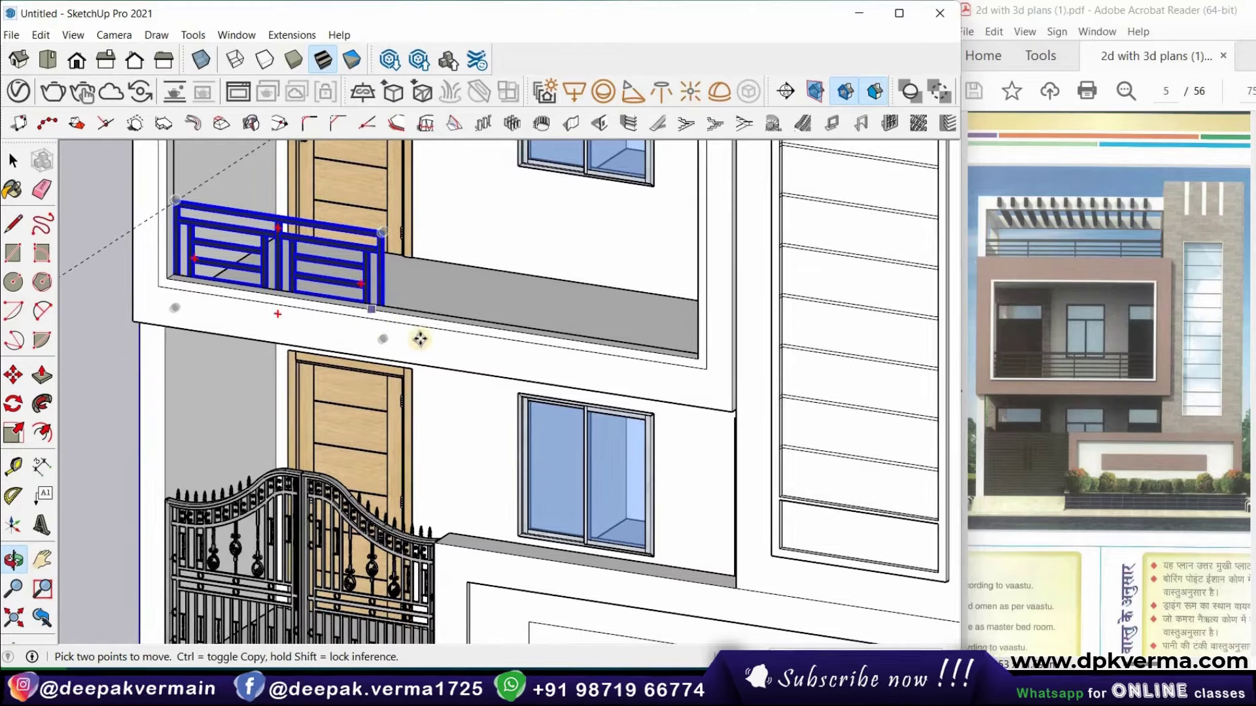
# Measure from the railing's corner along the balcony and fix a guide at that distance
pyautogui.click(13, 466)
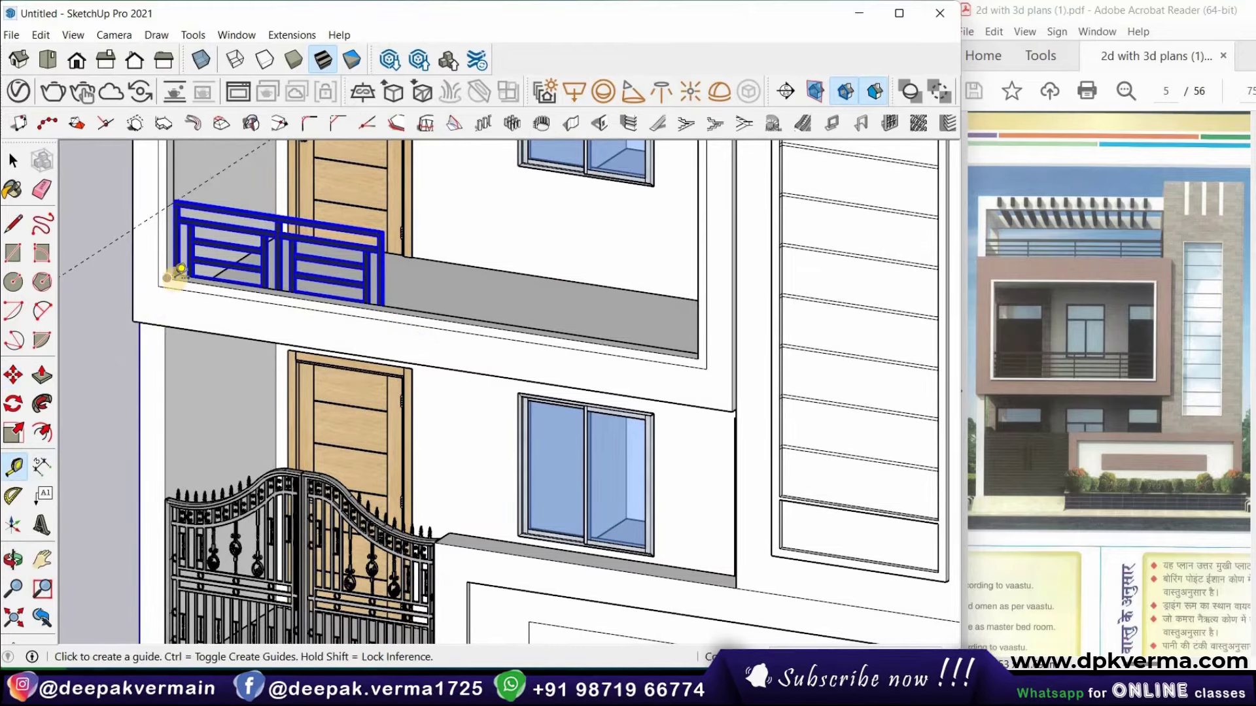
pyautogui.scroll(2, 177, 268)
pyautogui.scroll(2, 168, 266)
pyautogui.scroll(2, 170, 266)
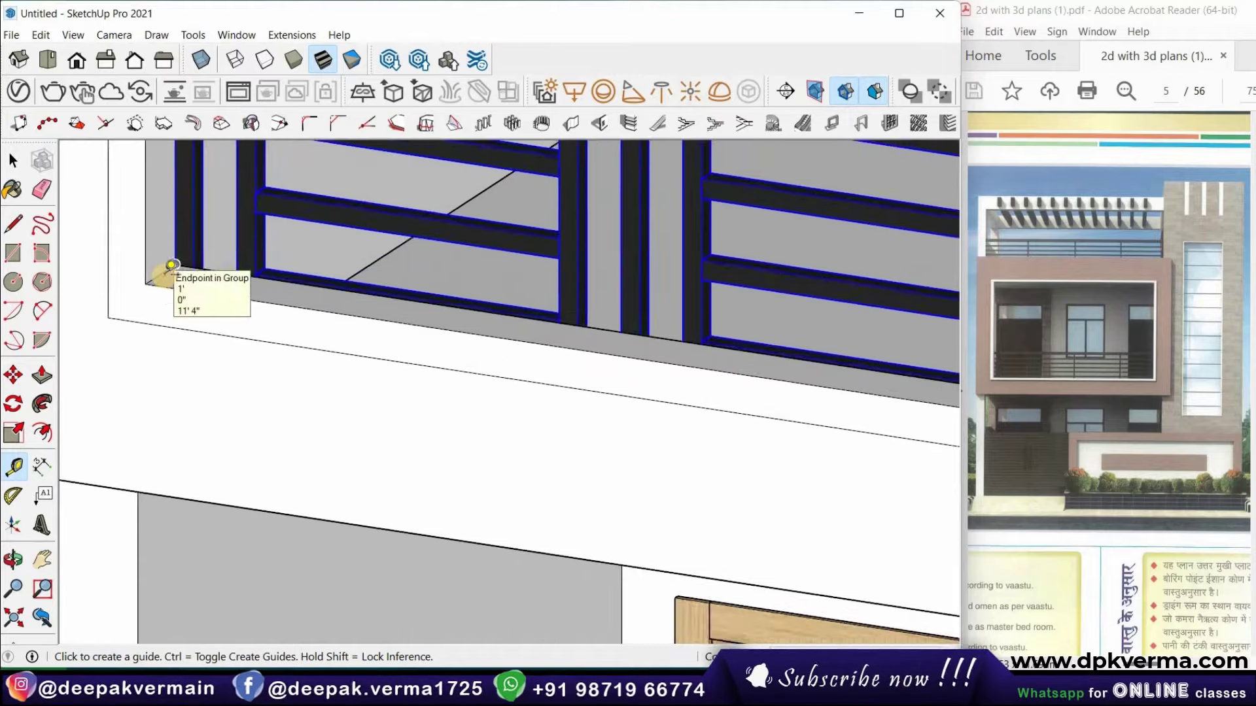
pyautogui.scroll(-1, 165, 271)
pyautogui.click(163, 275)
pyautogui.scroll(-2, 269, 288)
pyautogui.scroll(-2, 311, 297)
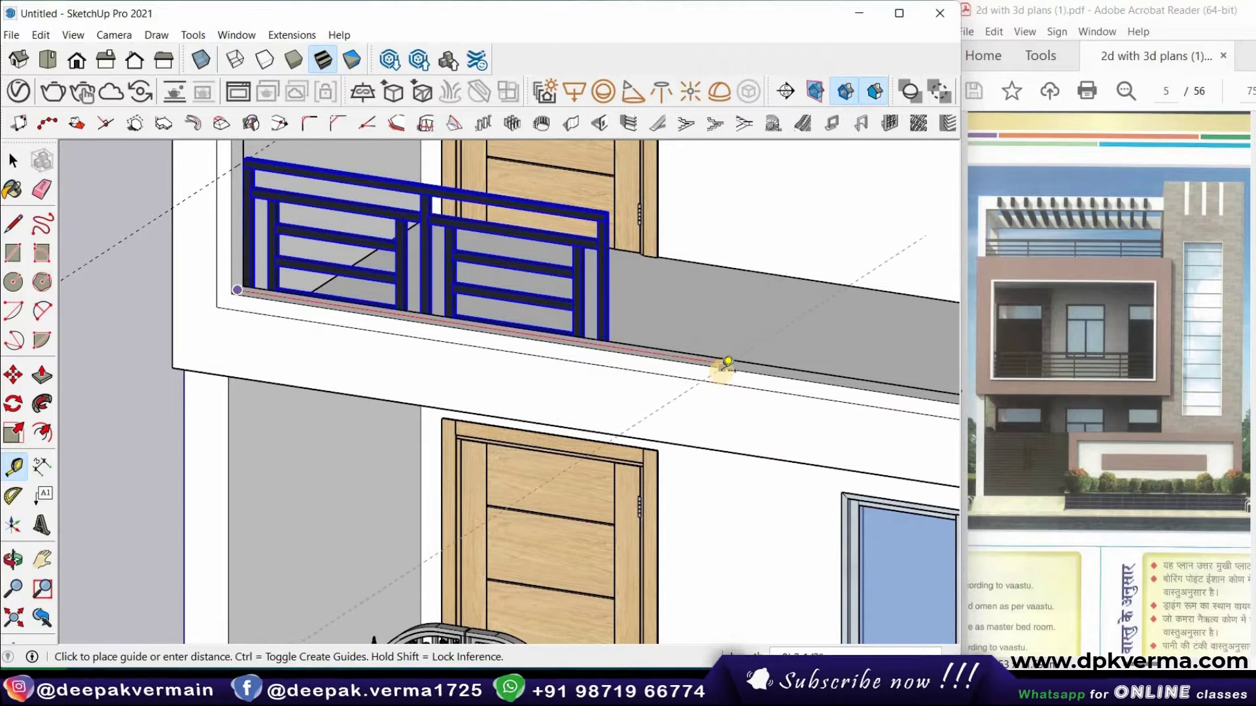
pyautogui.scroll(-3, 725, 364)
pyautogui.scroll(2, 718, 361)
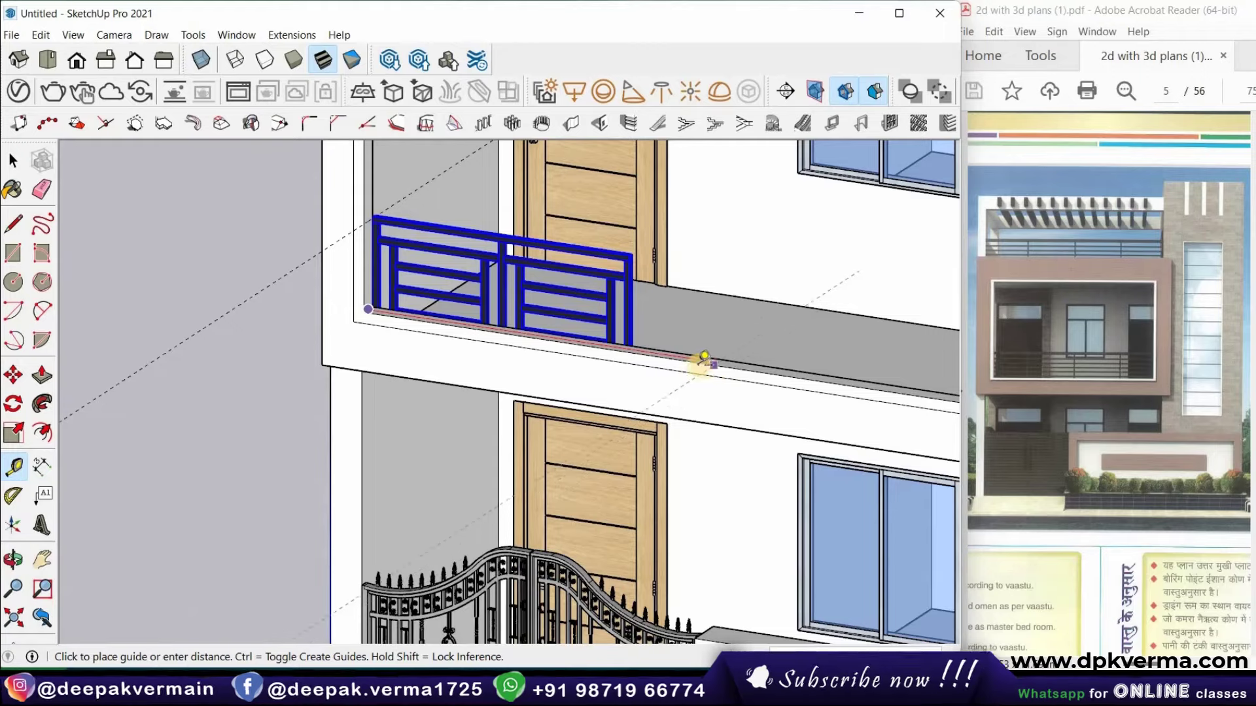
pyautogui.click(696, 357)
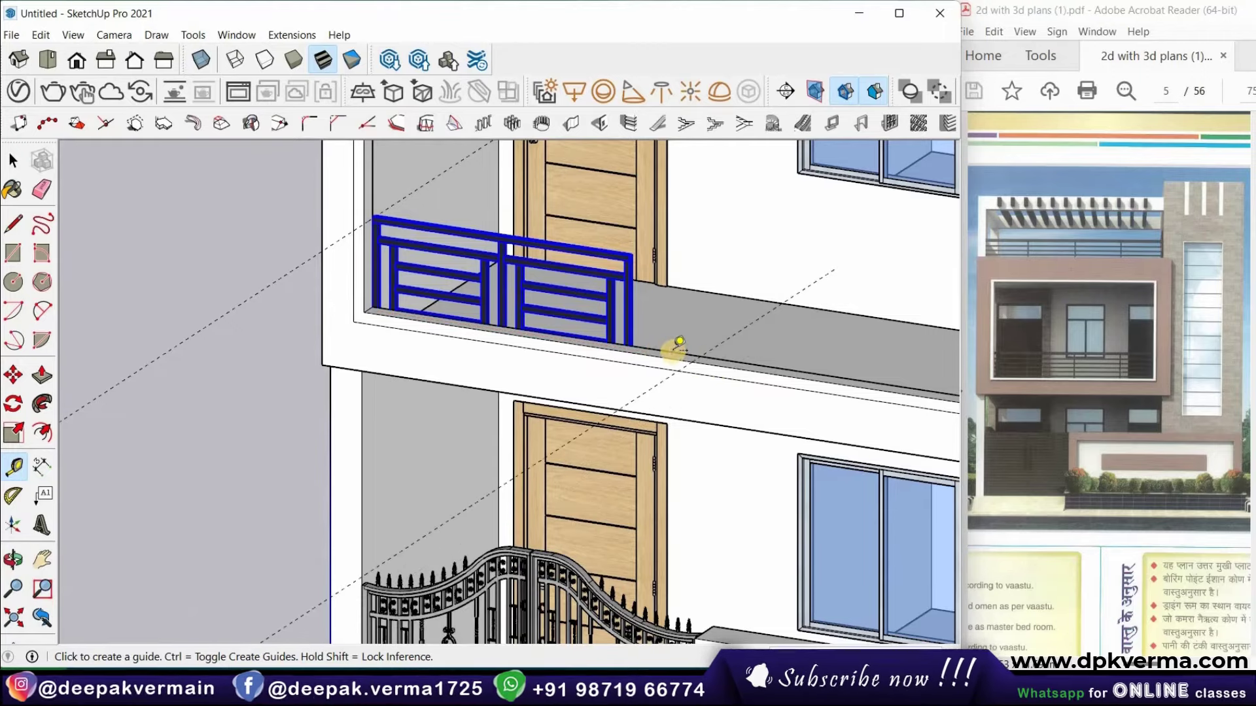
pyautogui.scroll(2, 643, 318)
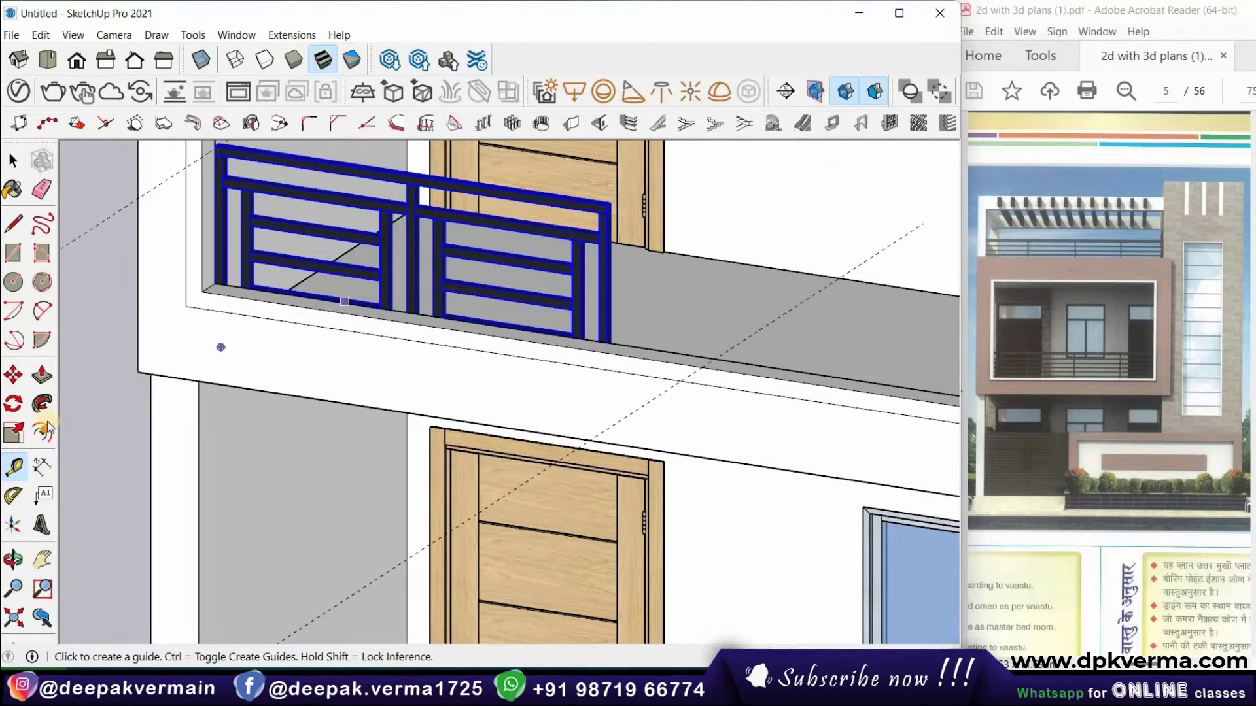
# Stretch the railing sideways with Scale, then pull its right end back to the guide
pyautogui.click(14, 435)
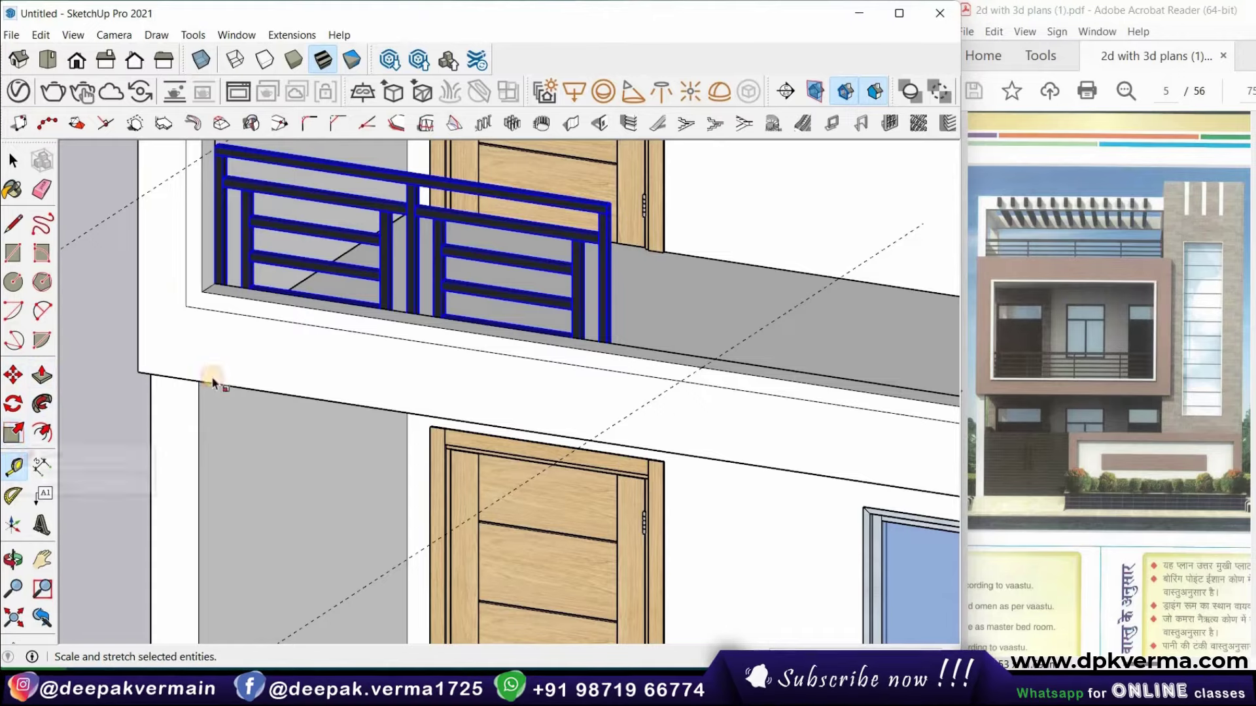
pyautogui.moveTo(584, 319)
pyautogui.mouseDown(button='middle')
pyautogui.moveTo(560, 331)
pyautogui.moveTo(575, 330)
pyautogui.mouseUp(button='middle')
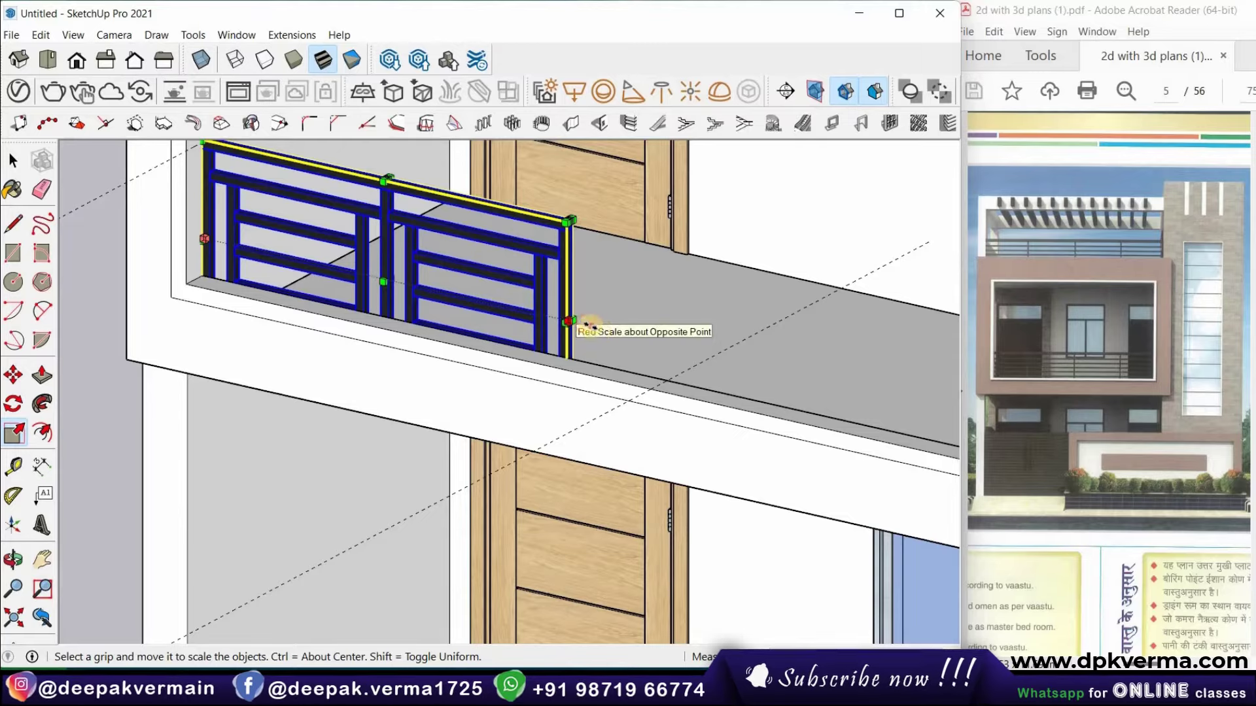
pyautogui.moveTo(570, 319); pyautogui.dragTo(674, 367)
pyautogui.scroll(2, 676, 366)
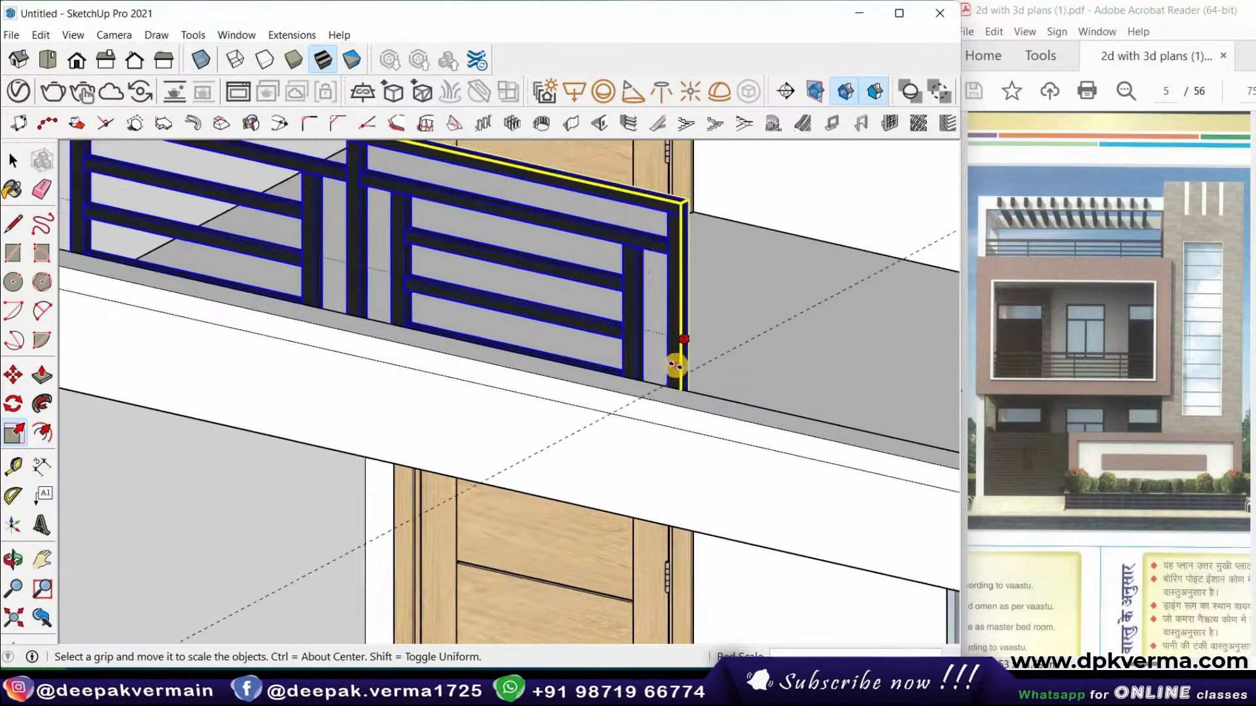
pyautogui.scroll(2, 674, 363)
pyautogui.scroll(2, 667, 364)
pyautogui.moveTo(658, 364); pyautogui.dragTo(641, 362)
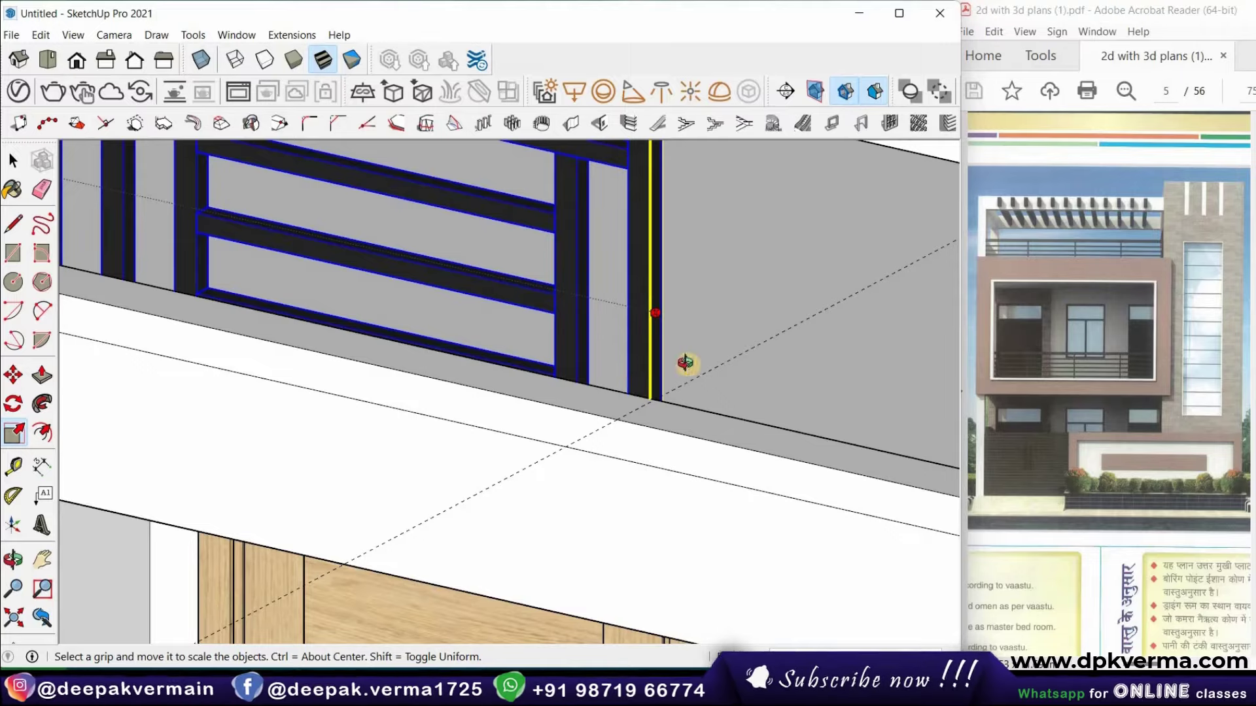
# Check the railing's end, finish scaling, and reselect the railing
pyautogui.moveTo(685, 363)
pyautogui.mouseDown(button='middle')
pyautogui.moveTo(832, 348)
pyautogui.moveTo(850, 307)
pyautogui.mouseUp(button='middle')
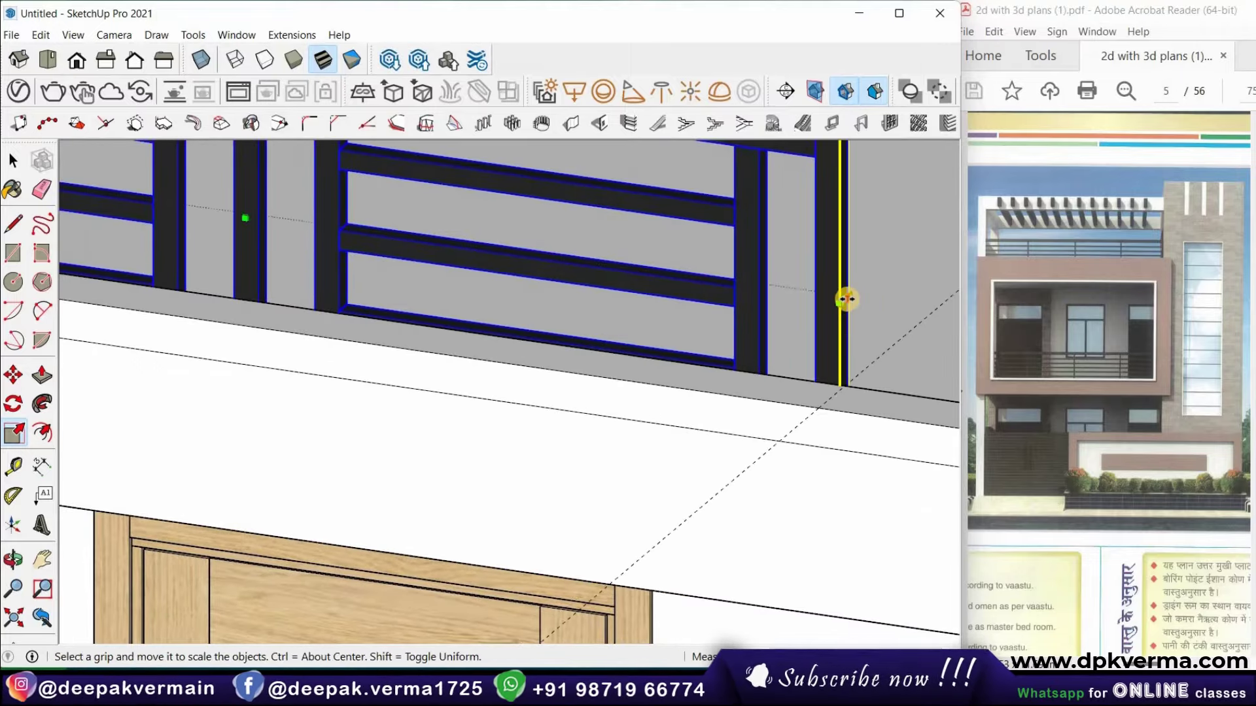
pyautogui.scroll(-2, 768, 314)
pyautogui.scroll(-3, 305, 219)
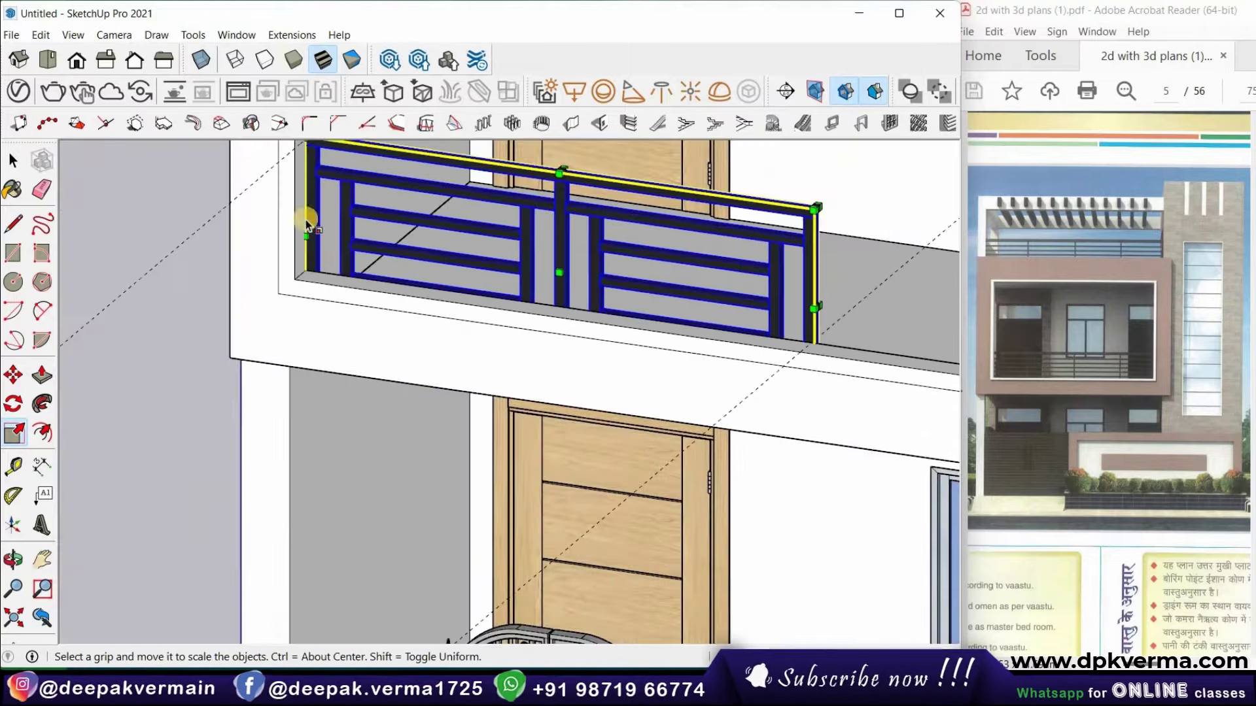
pyautogui.scroll(-1, 305, 220)
pyautogui.click(13, 160)
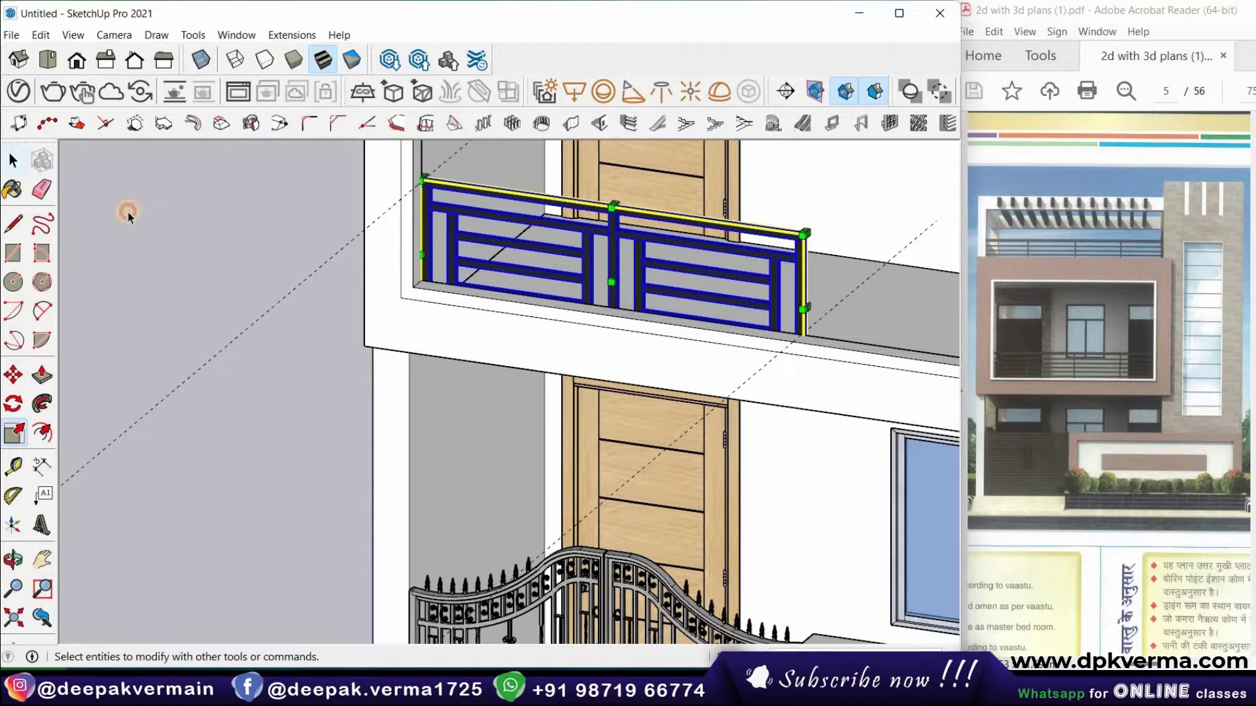
pyautogui.click(358, 249)
pyautogui.scroll(-2, 517, 227)
pyautogui.click(520, 234)
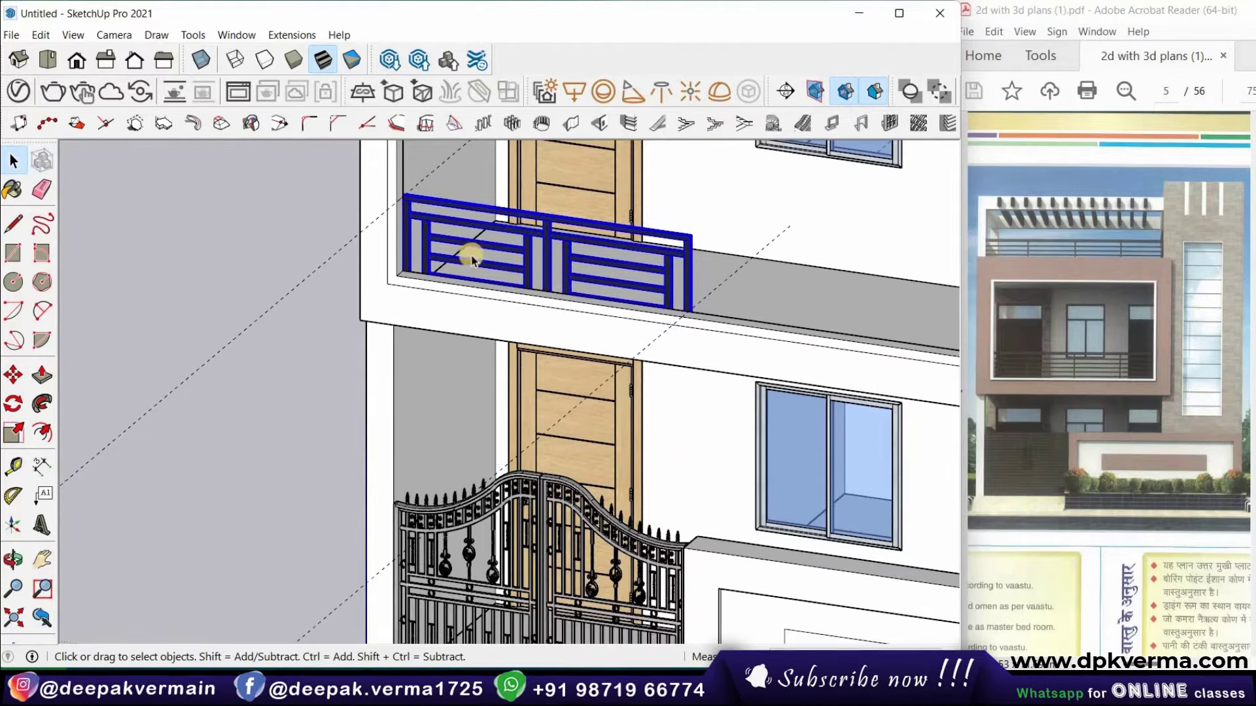
pyautogui.click(43, 398)
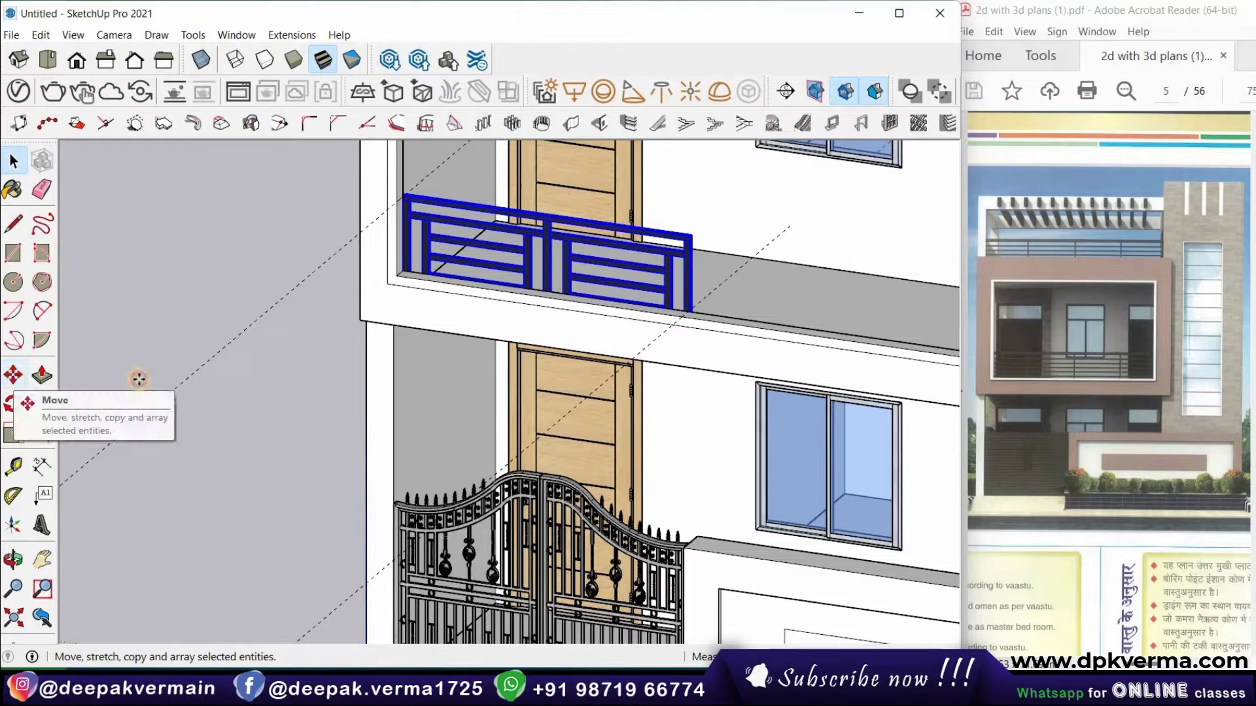
# Copy the railing with Move and Ctrl, placing the copy beside the original
pyautogui.click(14, 375)
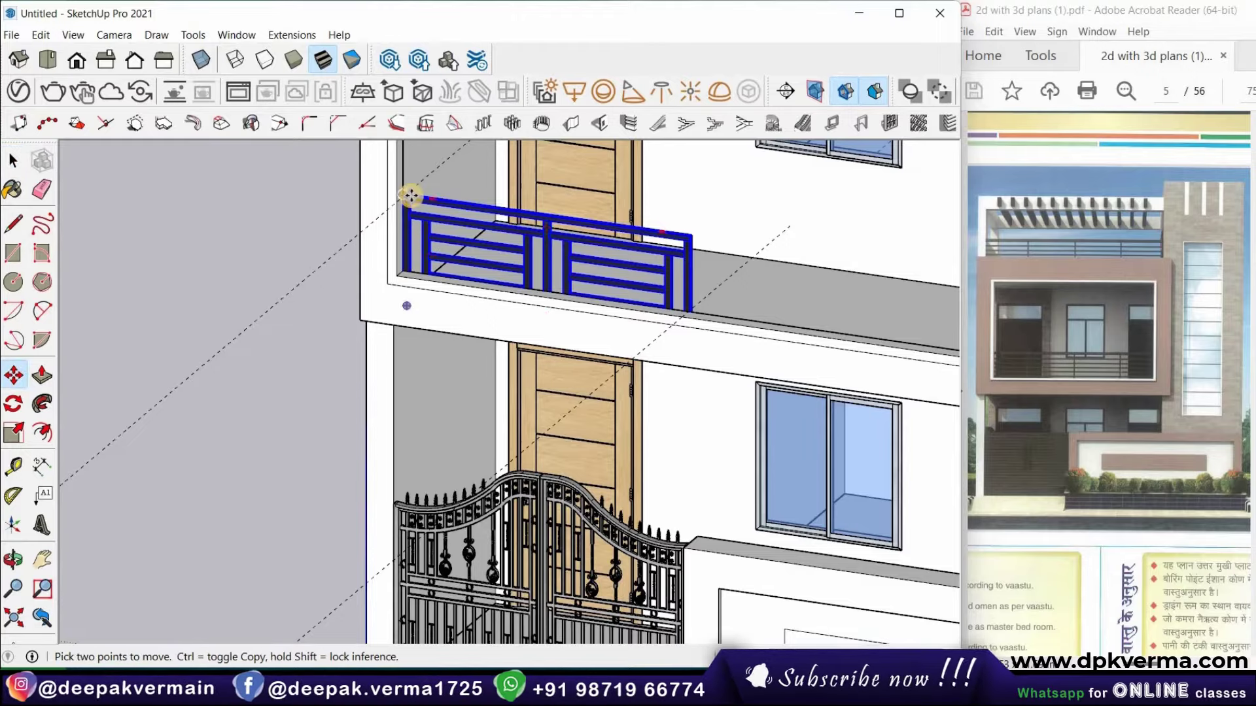
pyautogui.scroll(2, 411, 195)
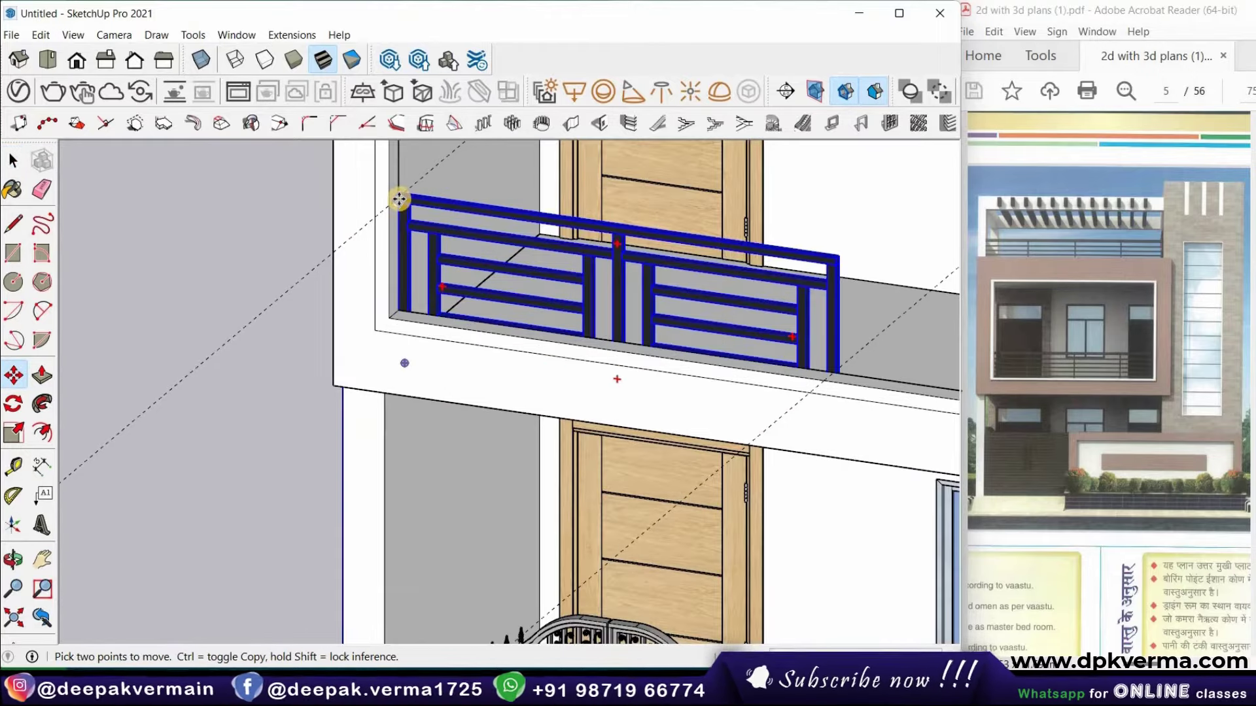
pyautogui.click(399, 199)
pyautogui.press('ctrl')
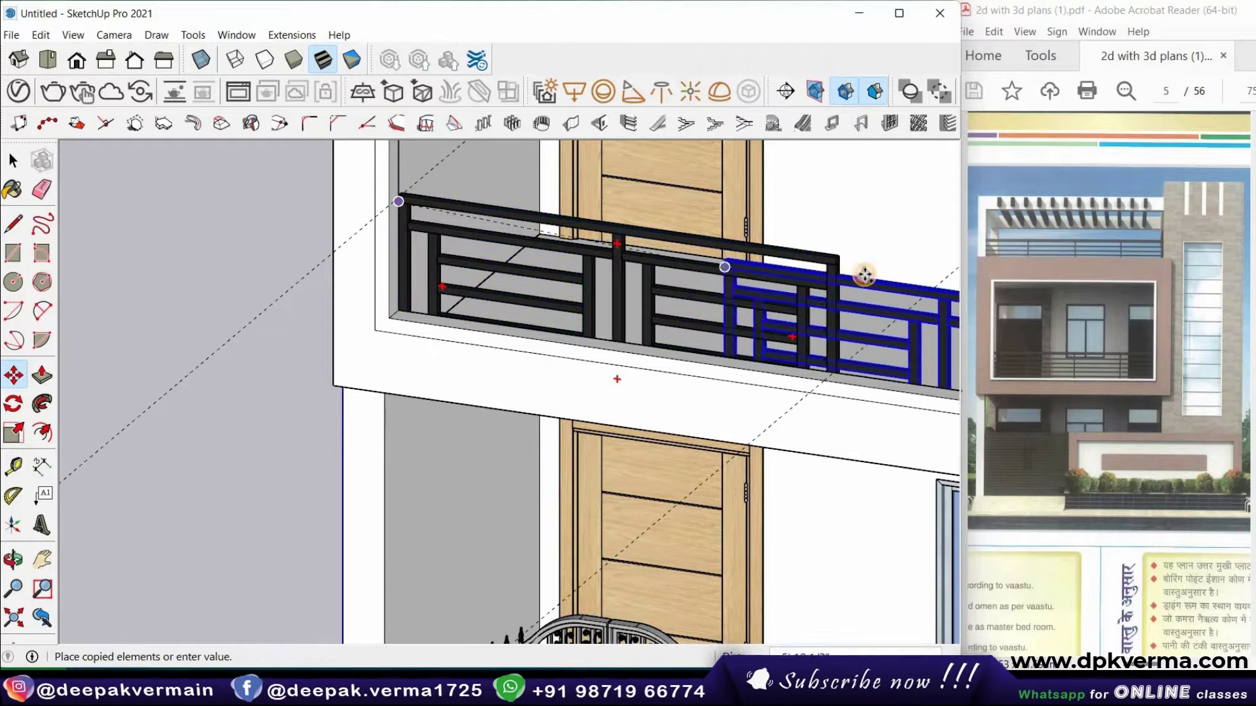
pyautogui.click(837, 265)
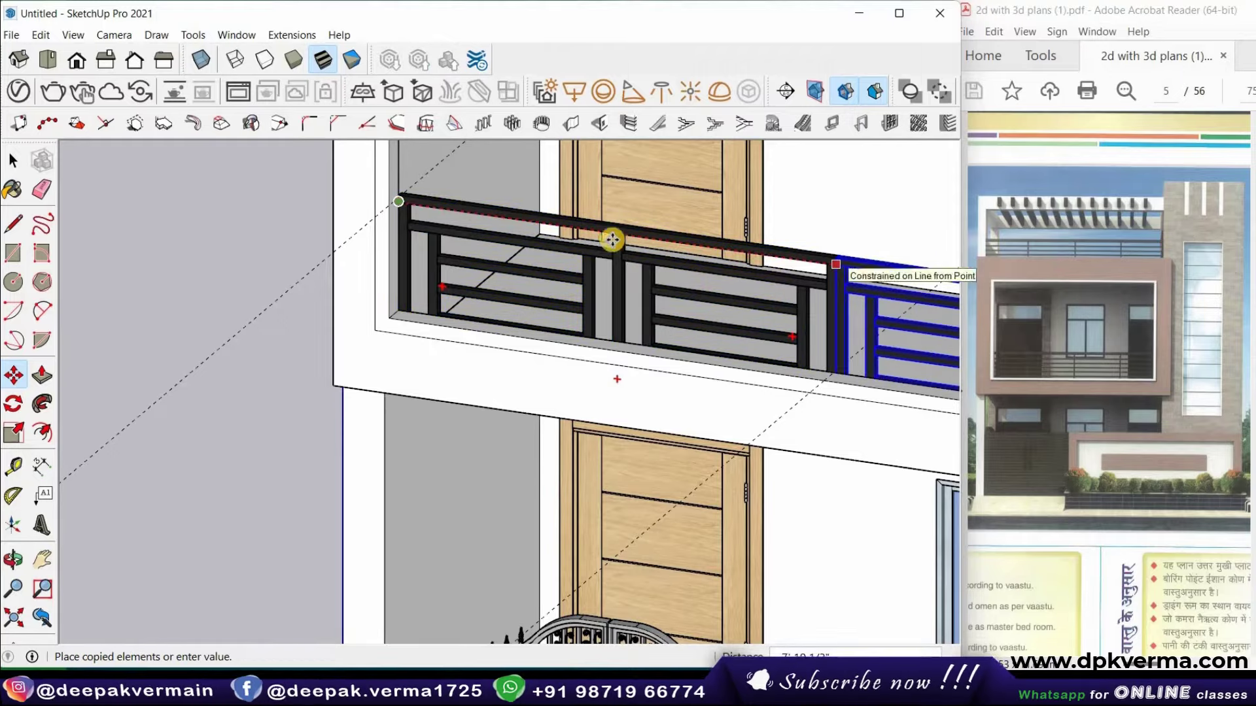
pyautogui.scroll(-1, 671, 266)
pyautogui.scroll(-2, 672, 267)
pyautogui.moveTo(821, 261)
pyautogui.mouseDown(button='middle')
pyautogui.moveTo(811, 233)
pyautogui.moveTo(684, 295)
pyautogui.moveTo(468, 277)
pyautogui.mouseUp(button='middle')
pyautogui.scroll(1, 811, 233)
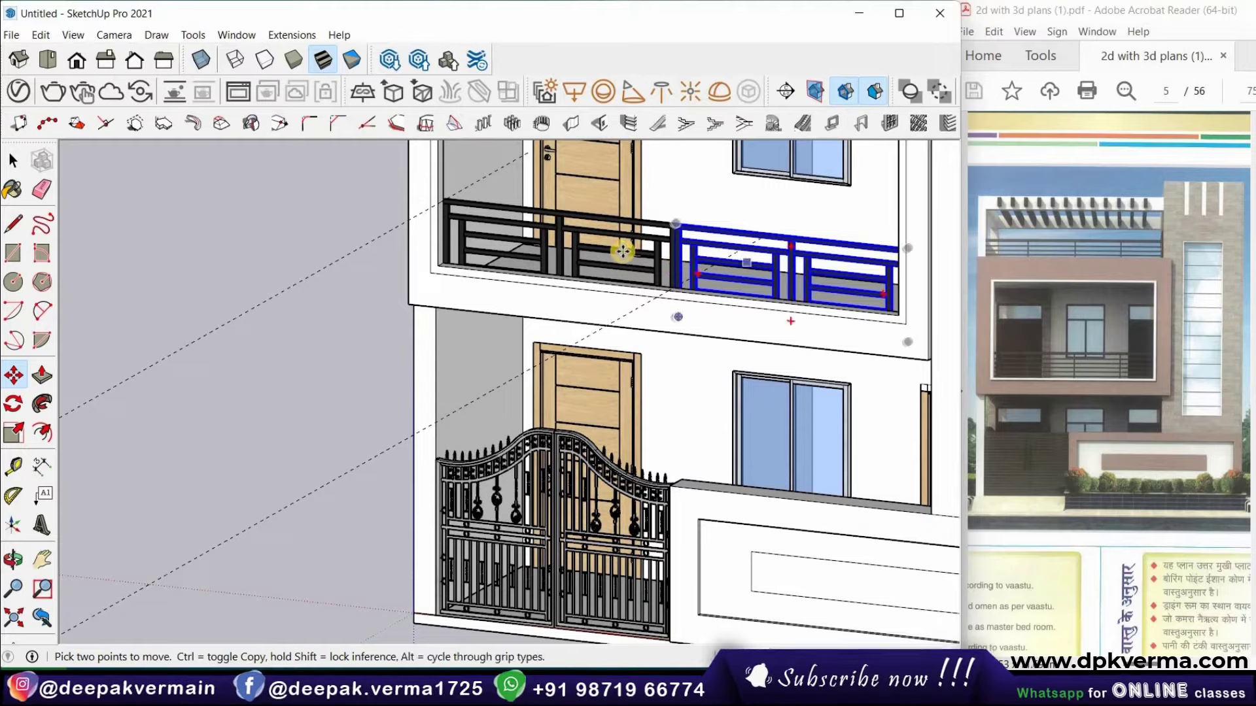
pyautogui.moveTo(614, 252); pyautogui.dragTo(625, 262, button='middle')
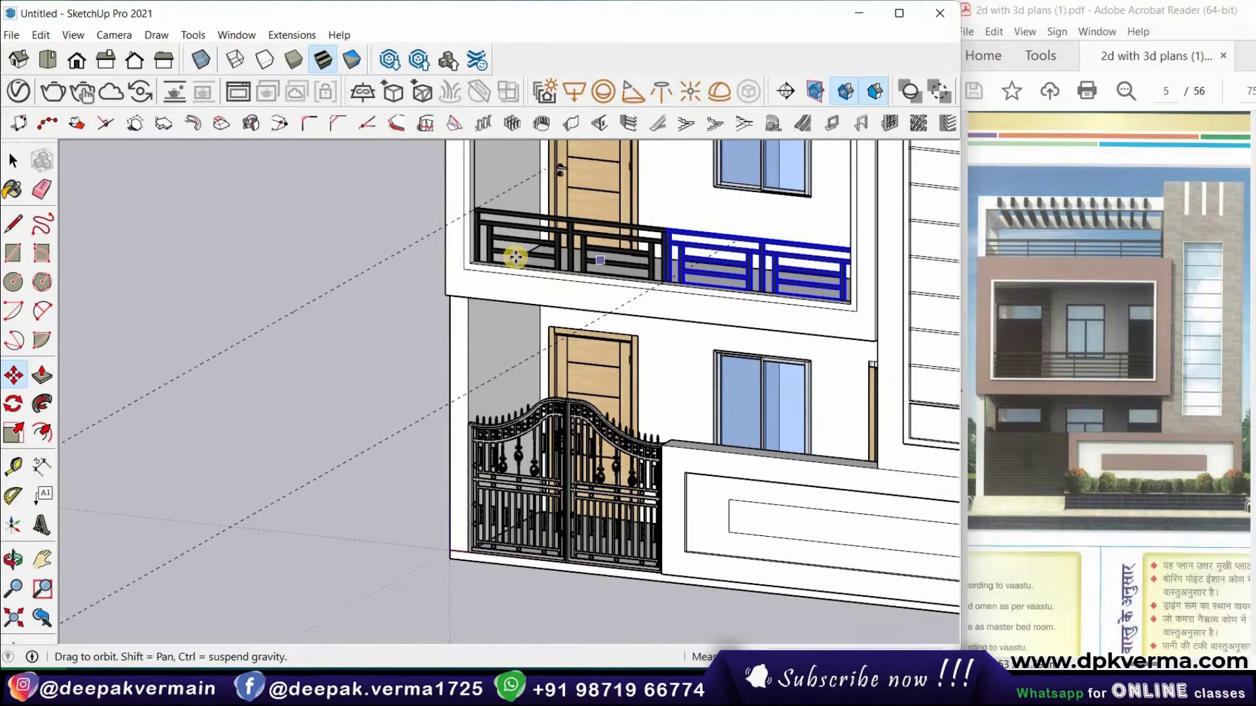
pyautogui.moveTo(513, 247); pyautogui.dragTo(463, 221, button='middle')
# Select both balcony railings and make them into one group
pyautogui.press('space')
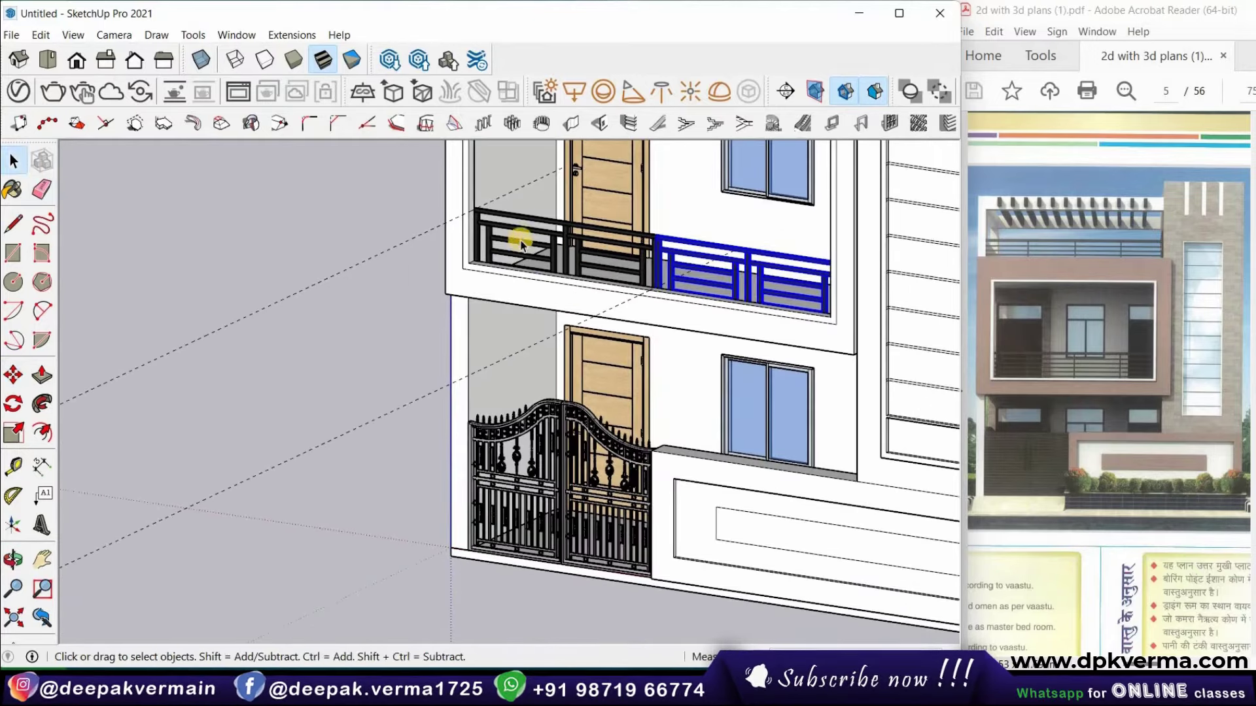
pyautogui.click(612, 254)
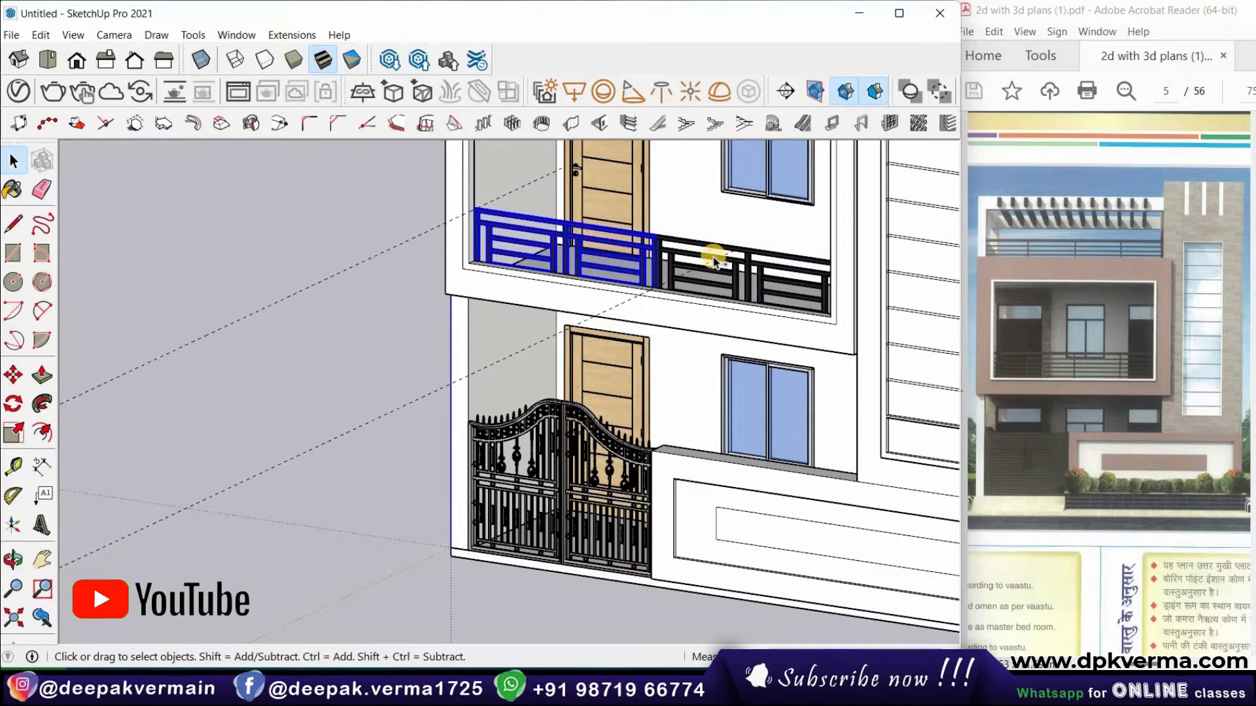
pyautogui.keyDown('shift'); pyautogui.click(714, 260); pyautogui.keyUp('shift')
pyautogui.rightClick(714, 260)
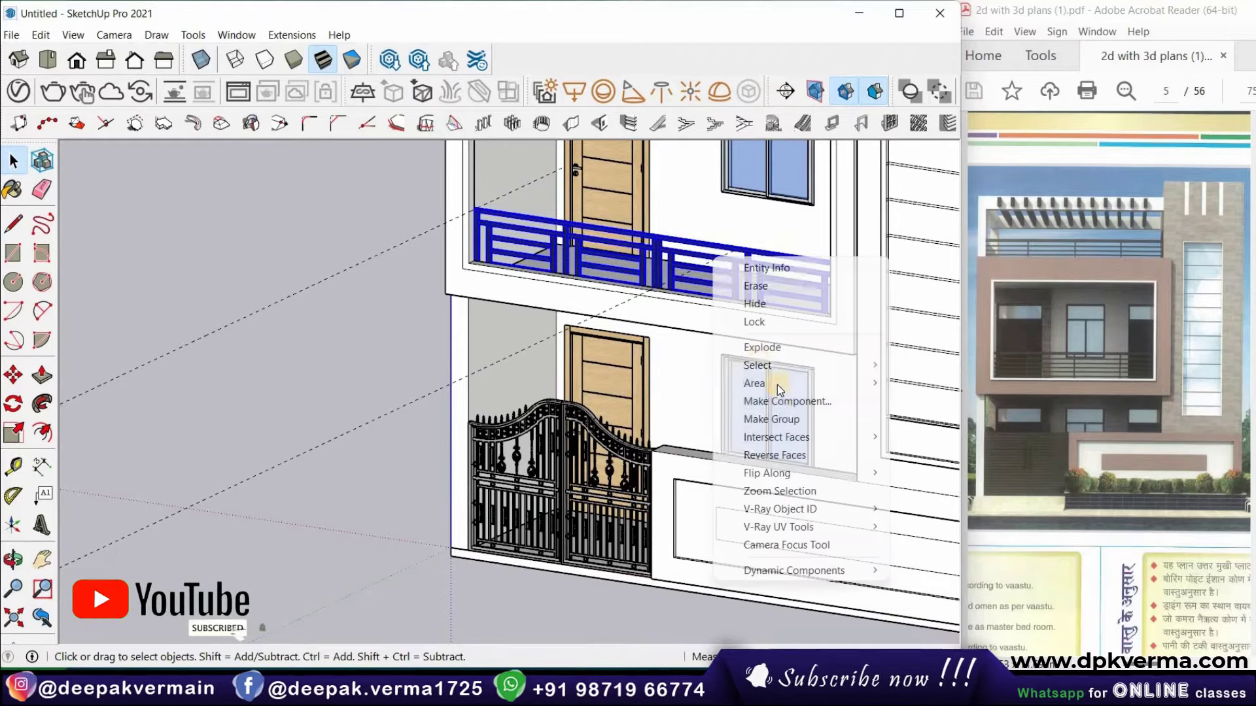
pyautogui.click(782, 415)
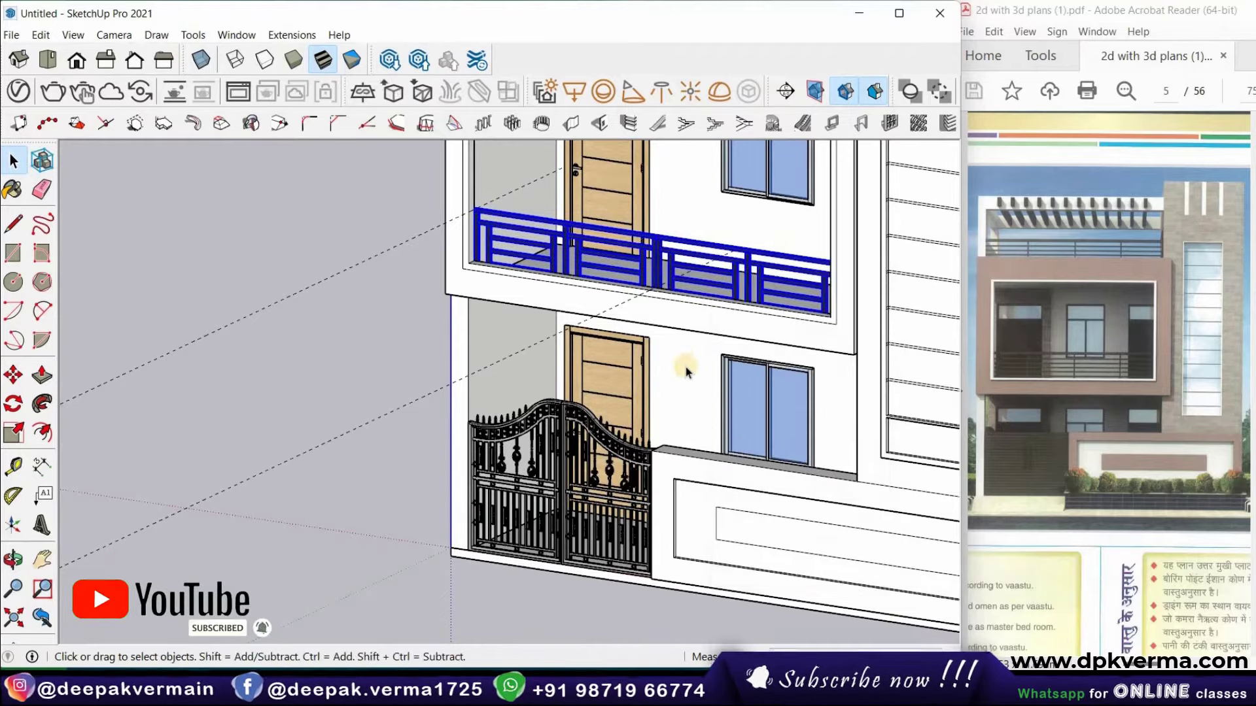
pyautogui.scroll(-3, 681, 363)
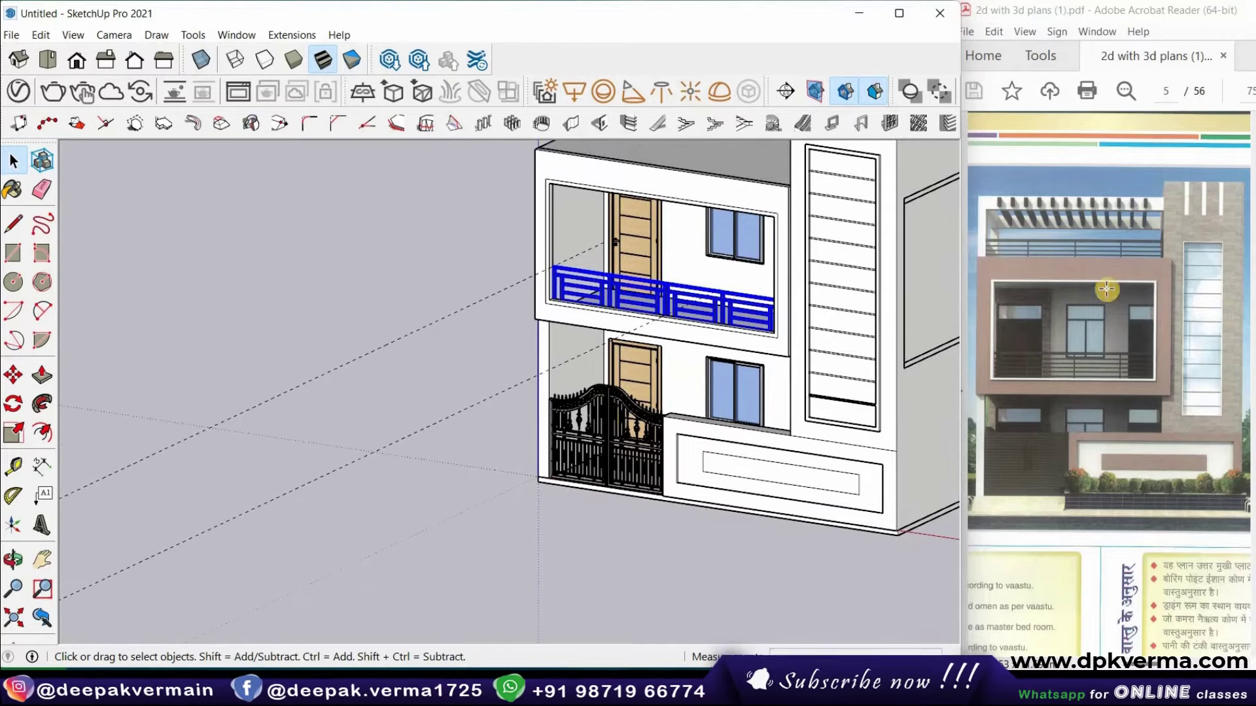
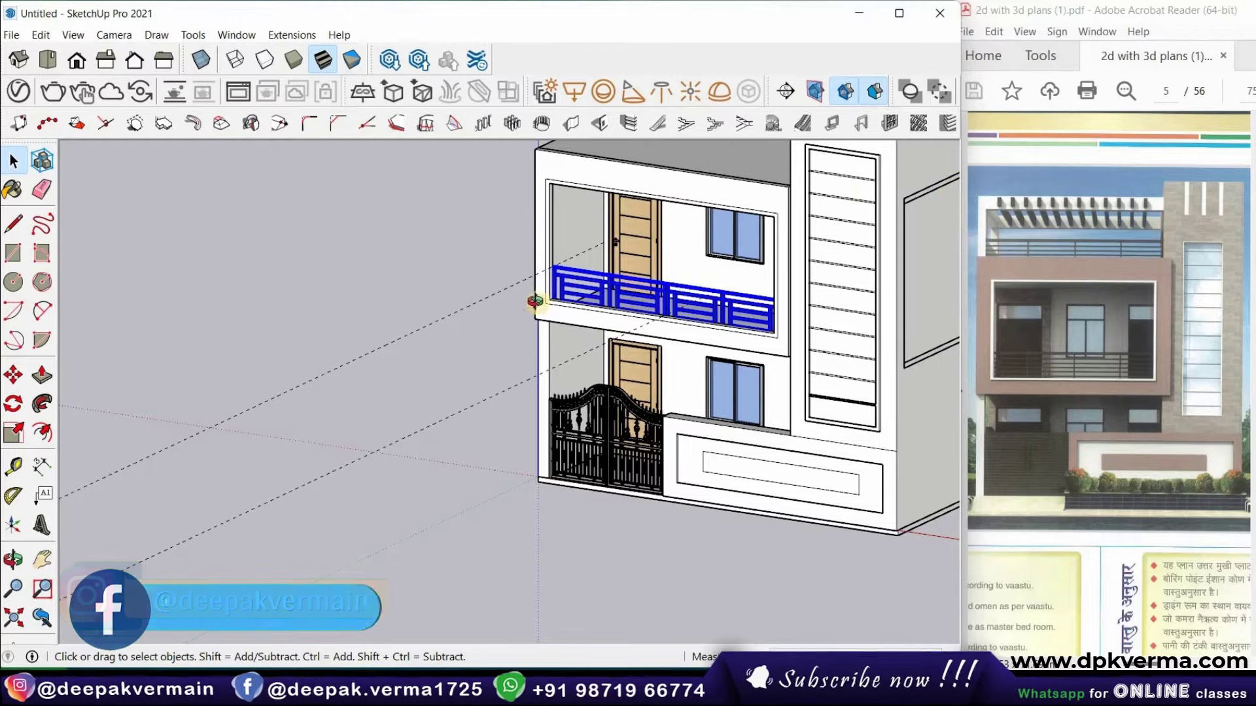
# Place a Tape Measure guide parallel to the roof edge near the front-left corner
pyautogui.moveTo(535, 301)
pyautogui.mouseDown(button='middle')
pyautogui.moveTo(444, 281)
pyautogui.moveTo(476, 323)
pyautogui.moveTo(415, 289)
pyautogui.moveTo(568, 312)
pyautogui.moveTo(589, 331)
pyautogui.mouseUp(button='middle')
pyautogui.scroll(3, 425, 283)
pyautogui.scroll(2, 420, 314)
pyautogui.moveTo(421, 314)
pyautogui.mouseDown(button='middle')
pyautogui.moveTo(464, 384)
pyautogui.moveTo(435, 407)
pyautogui.moveTo(489, 382)
pyautogui.moveTo(528, 322)
pyautogui.mouseUp(button='middle')
pyautogui.scroll(2, 547, 379)
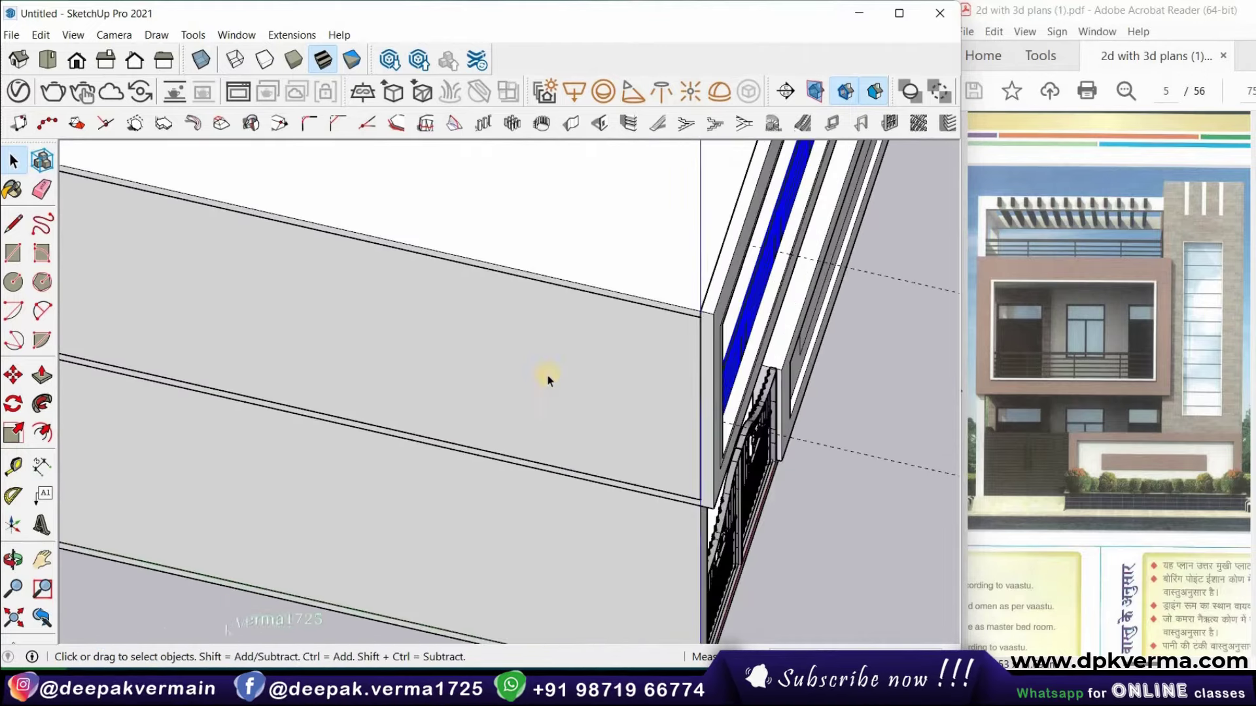
pyautogui.scroll(-2, 549, 353)
pyautogui.scroll(-2, 748, 401)
pyautogui.scroll(-1, 720, 440)
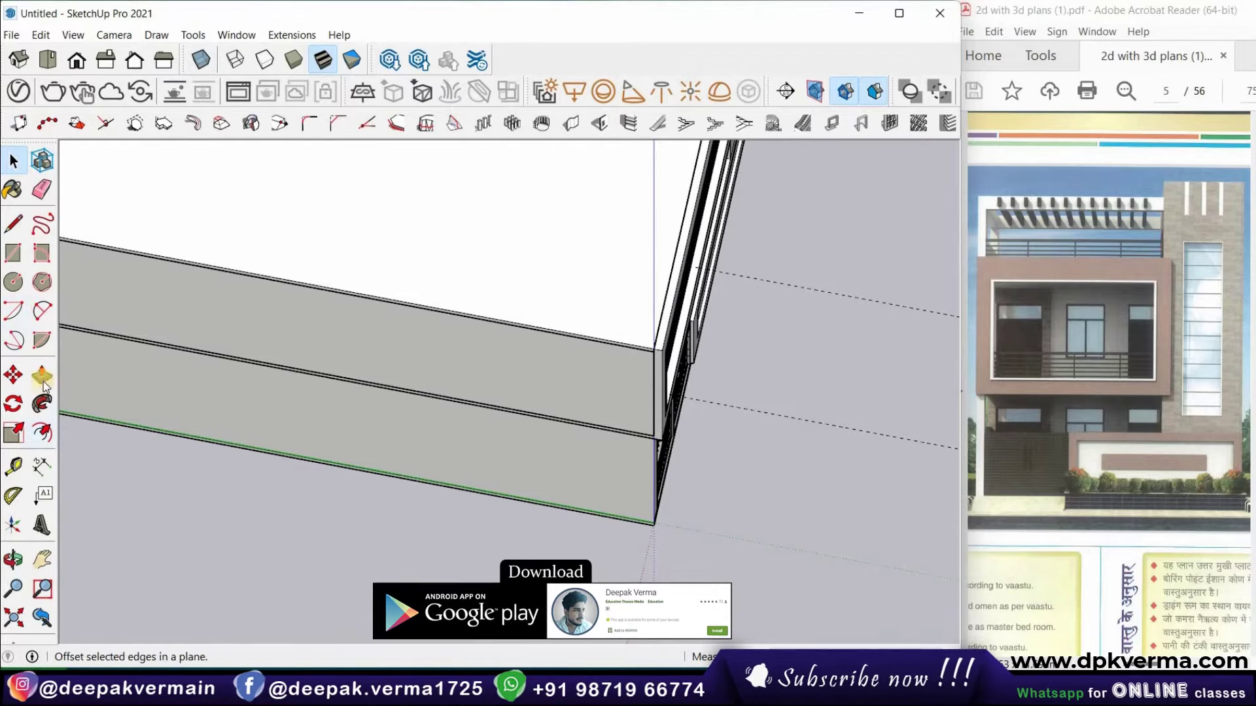
pyautogui.click(13, 467)
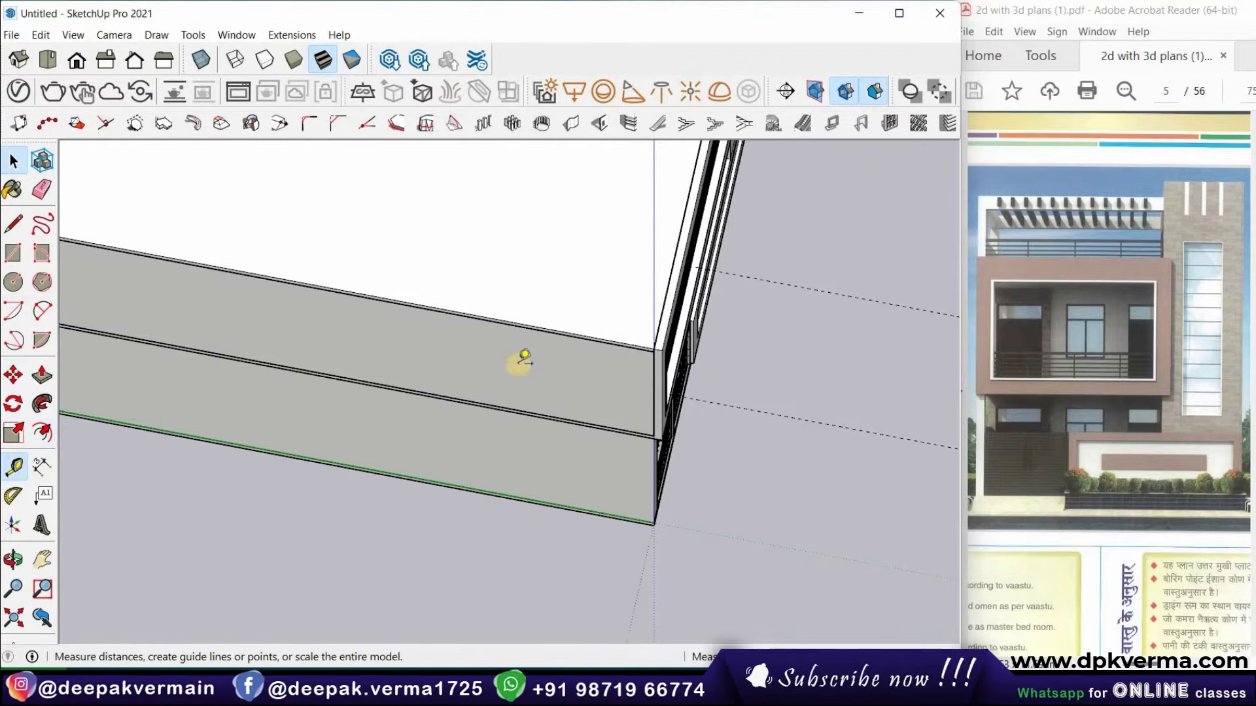
pyautogui.scroll(2, 650, 331)
pyautogui.click(649, 338)
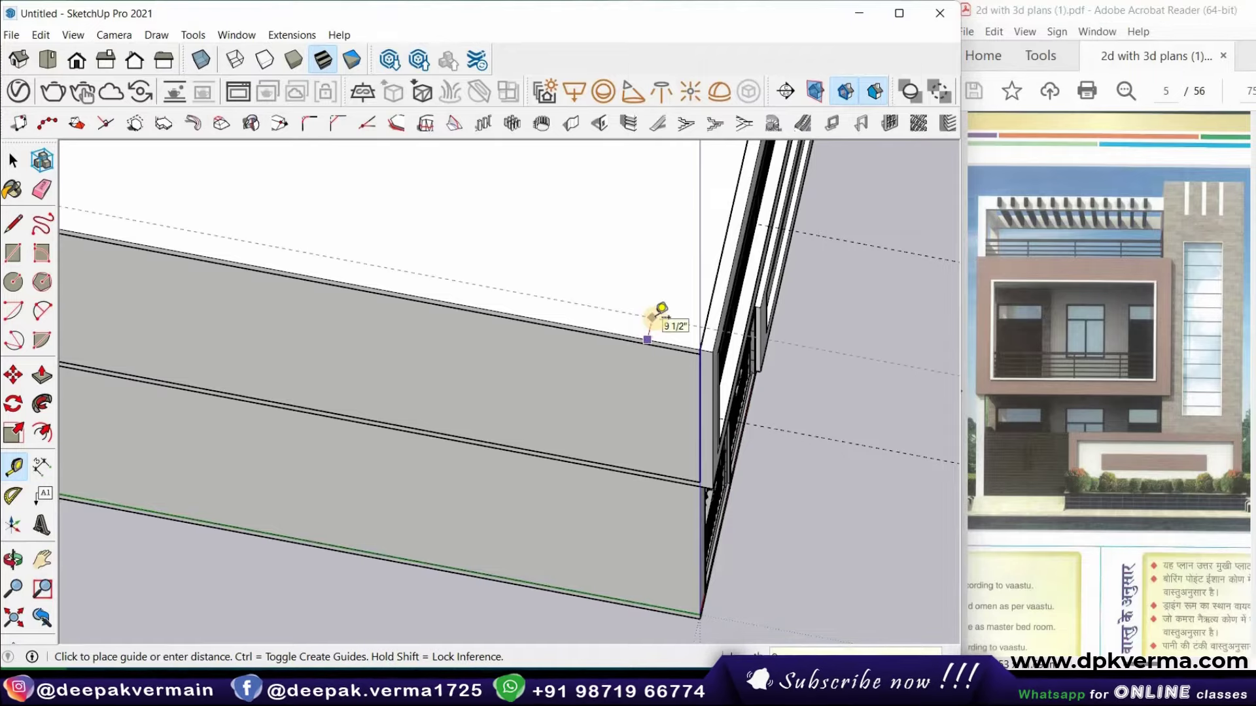
pyautogui.click(661, 309)
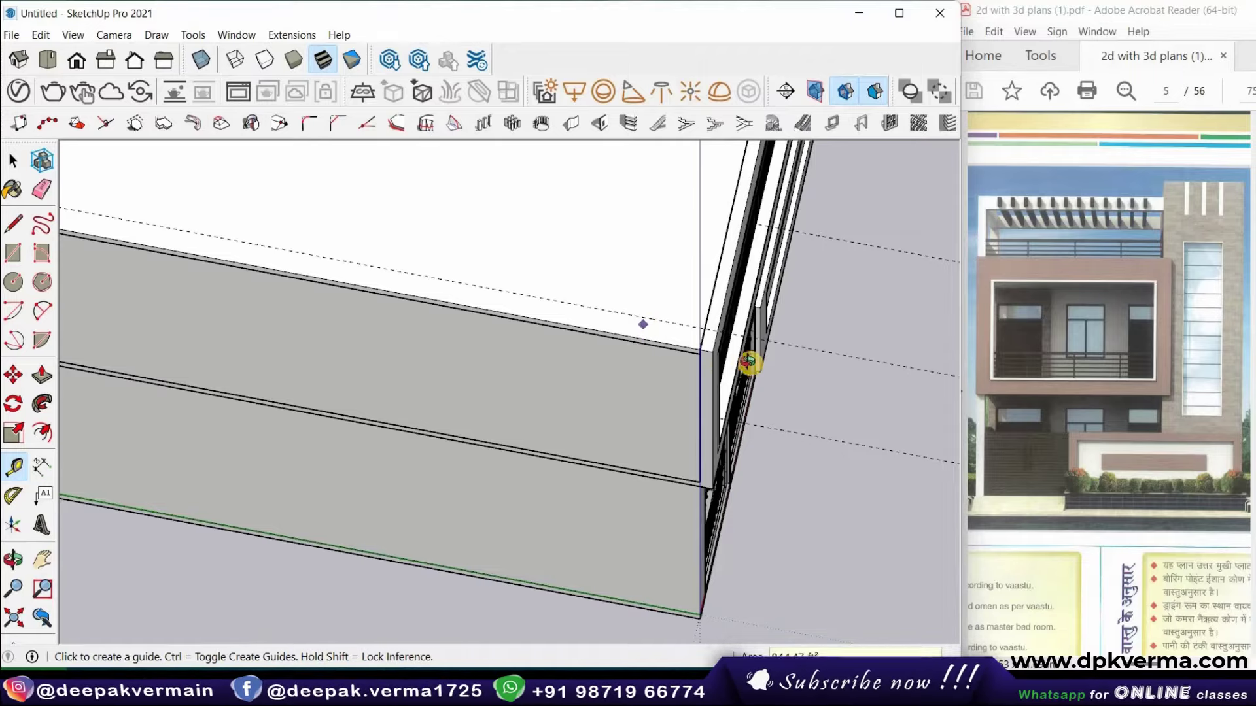
# Add a second guide parallel to the adjacent roof edge at the corner
pyautogui.moveTo(750, 363)
pyautogui.mouseDown(button='middle')
pyautogui.moveTo(734, 282)
pyautogui.moveTo(846, 238)
pyautogui.moveTo(724, 181)
pyautogui.mouseUp(button='middle')
pyautogui.scroll(1, 734, 281)
pyautogui.scroll(1, 736, 283)
pyautogui.scroll(1, 741, 285)
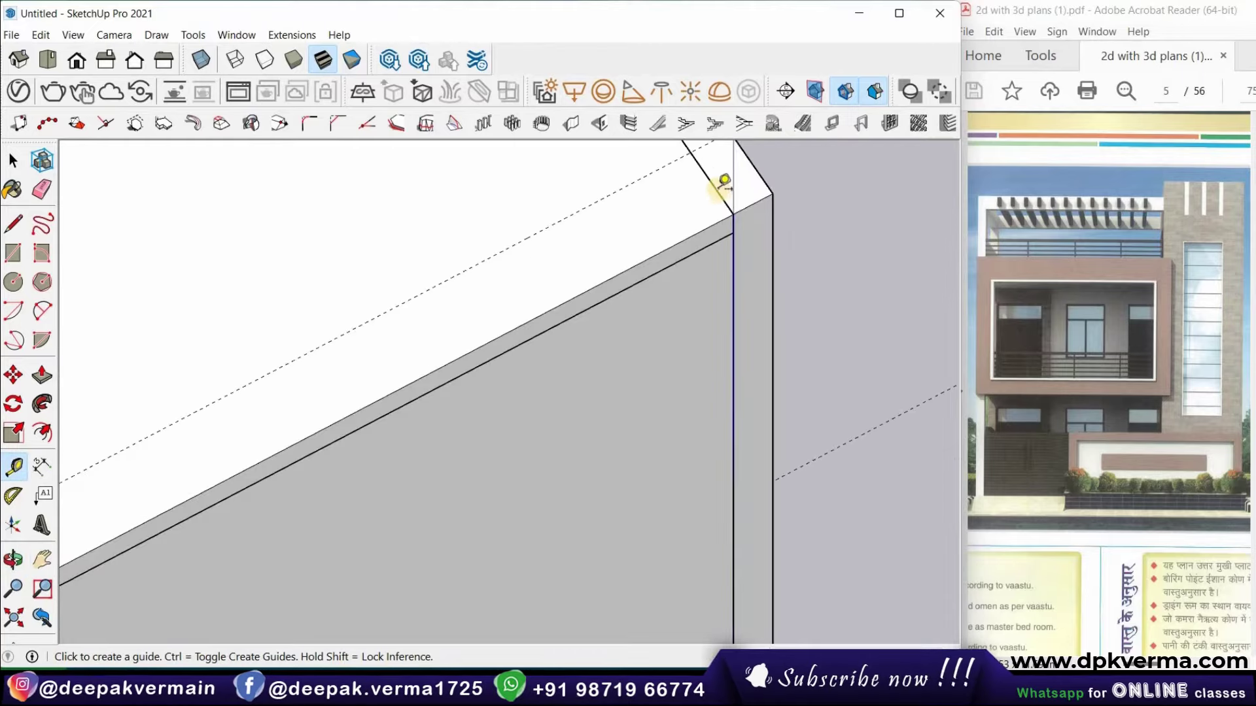
pyautogui.click(680, 190)
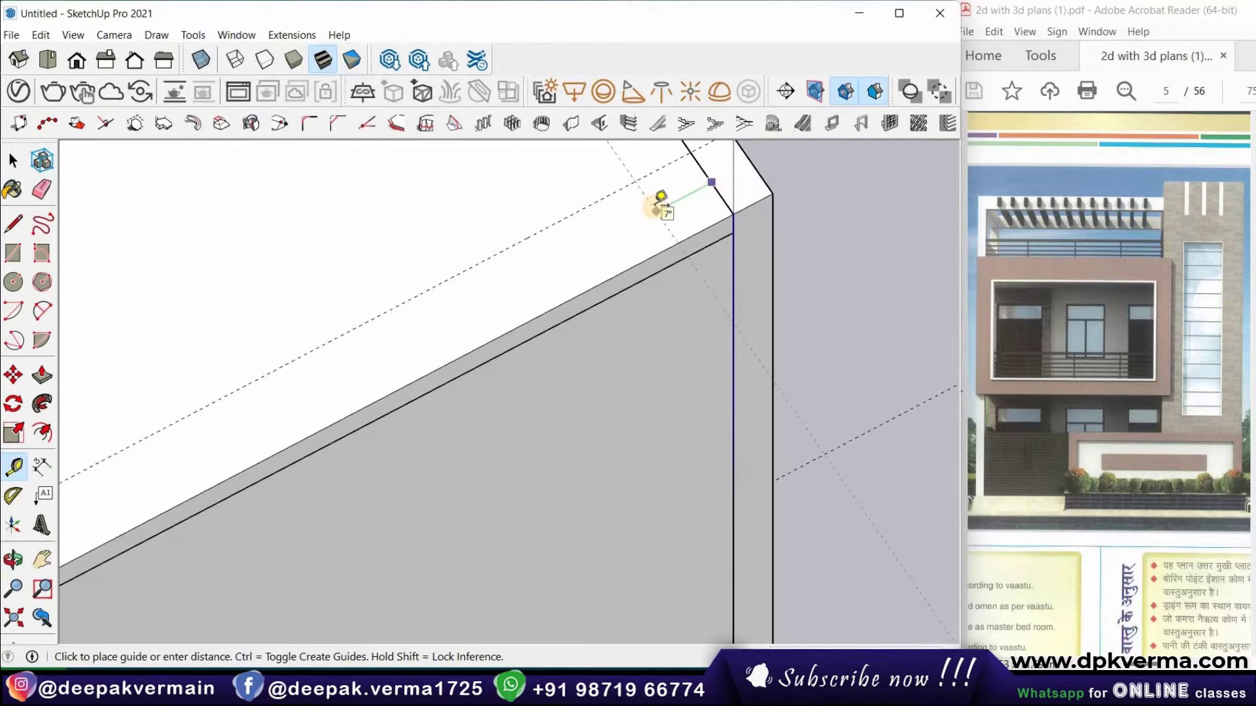
pyautogui.click(662, 193)
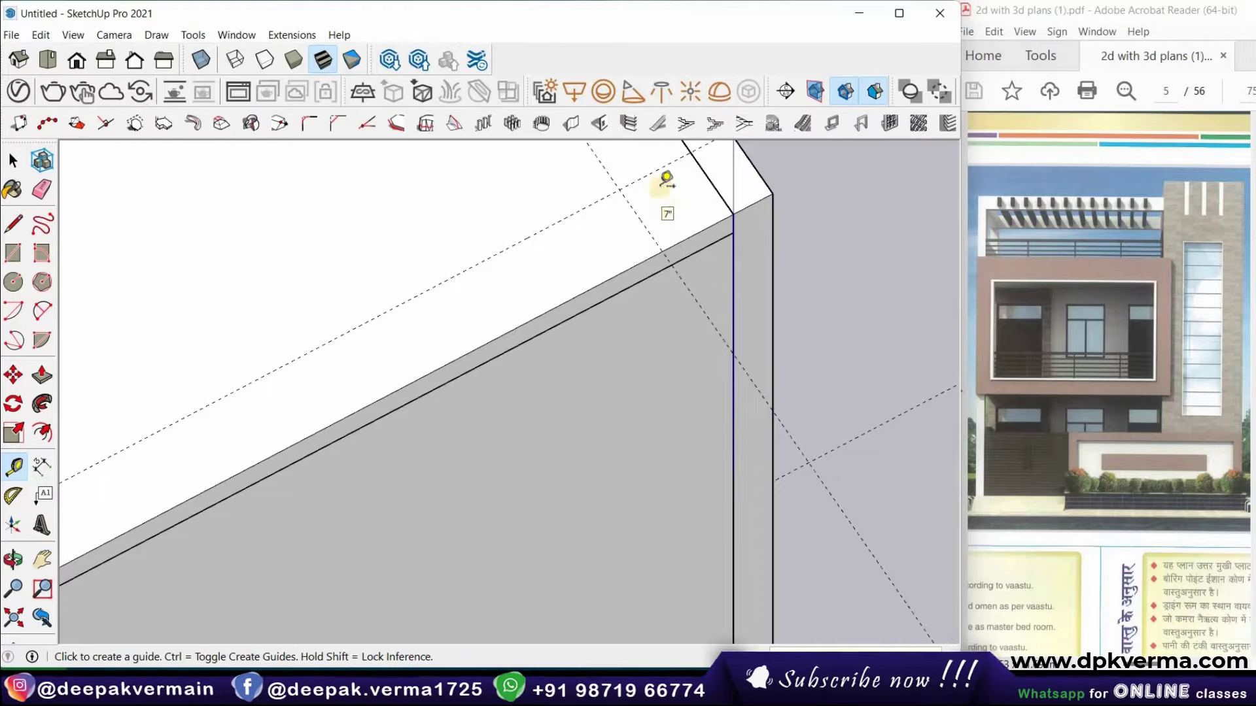
# Draw a small square at the guide intersection on the roof corner
pyautogui.click(12, 261)
pyautogui.click(619, 189)
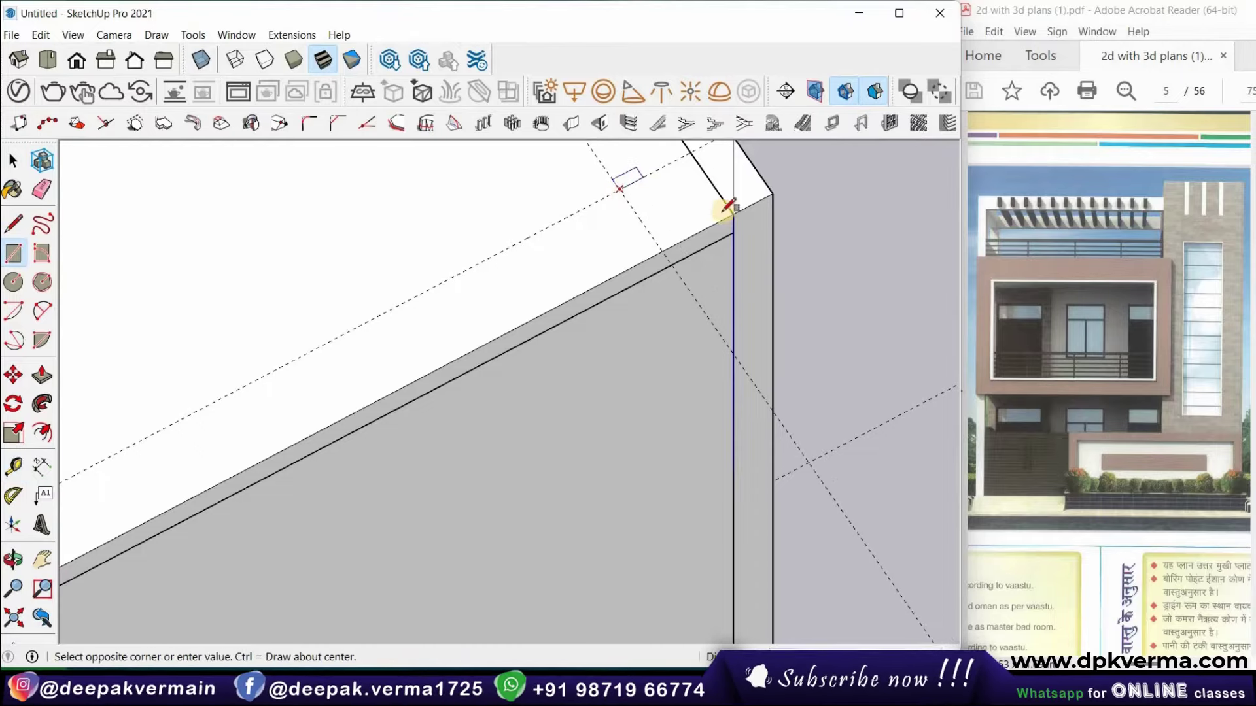
pyautogui.click(731, 213)
pyautogui.scroll(-2, 549, 255)
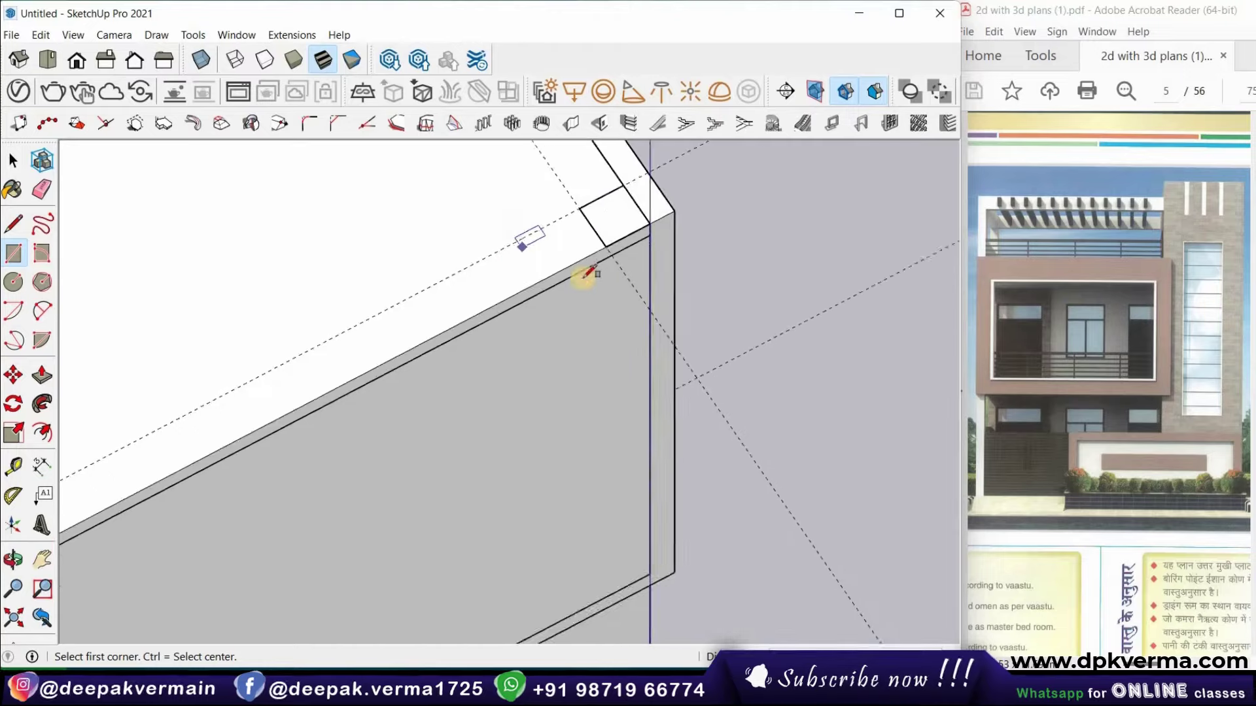
pyautogui.scroll(-2, 578, 273)
pyautogui.moveTo(575, 280)
pyautogui.mouseDown(button='middle')
pyautogui.moveTo(482, 218)
pyautogui.moveTo(98, 317)
pyautogui.moveTo(46, 380)
pyautogui.mouseUp(button='middle')
# Push/Pull the corner square upward into a thin post
pyautogui.click(43, 376)
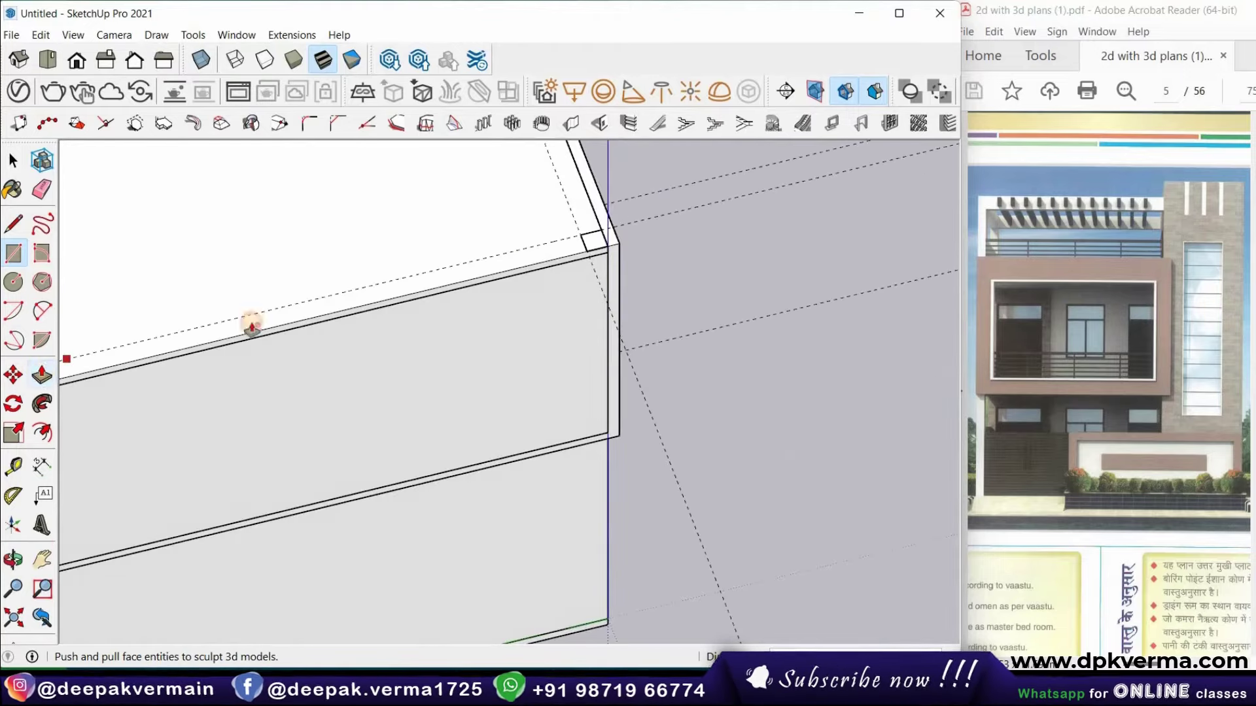
pyautogui.click(597, 234)
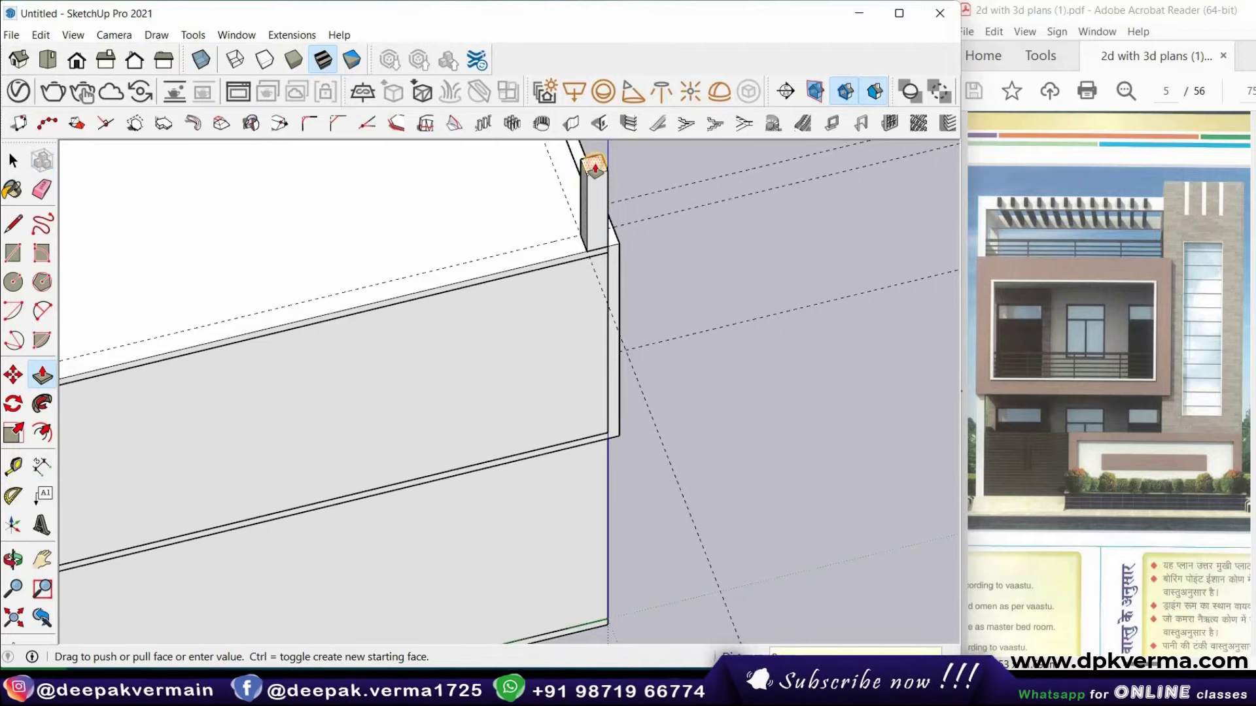
pyautogui.click(569, 187)
pyautogui.moveTo(575, 210)
pyautogui.mouseDown(button='middle')
pyautogui.moveTo(561, 219)
pyautogui.moveTo(583, 196)
pyautogui.moveTo(351, 225)
pyautogui.moveTo(386, 260)
pyautogui.moveTo(597, 289)
pyautogui.moveTo(589, 458)
pyautogui.mouseUp(button='middle')
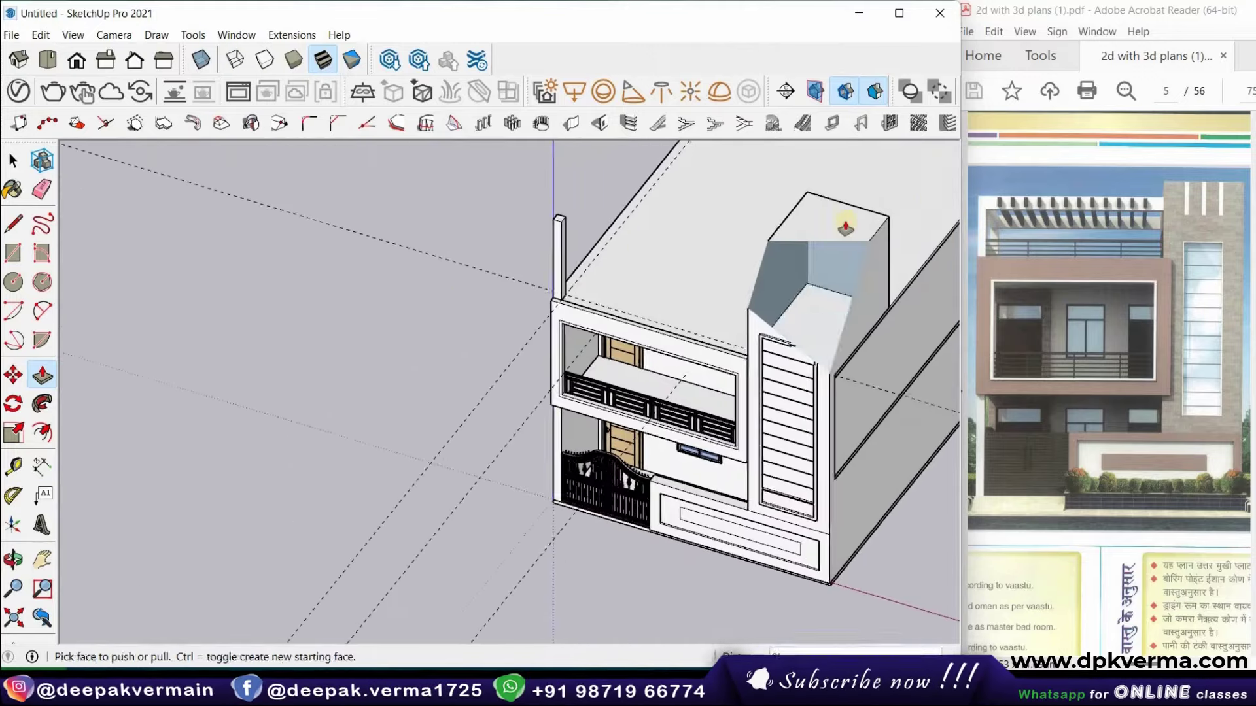
# Place a guide just below the top of the roof post
pyautogui.scroll(2, 560, 193)
pyautogui.scroll(1, 569, 242)
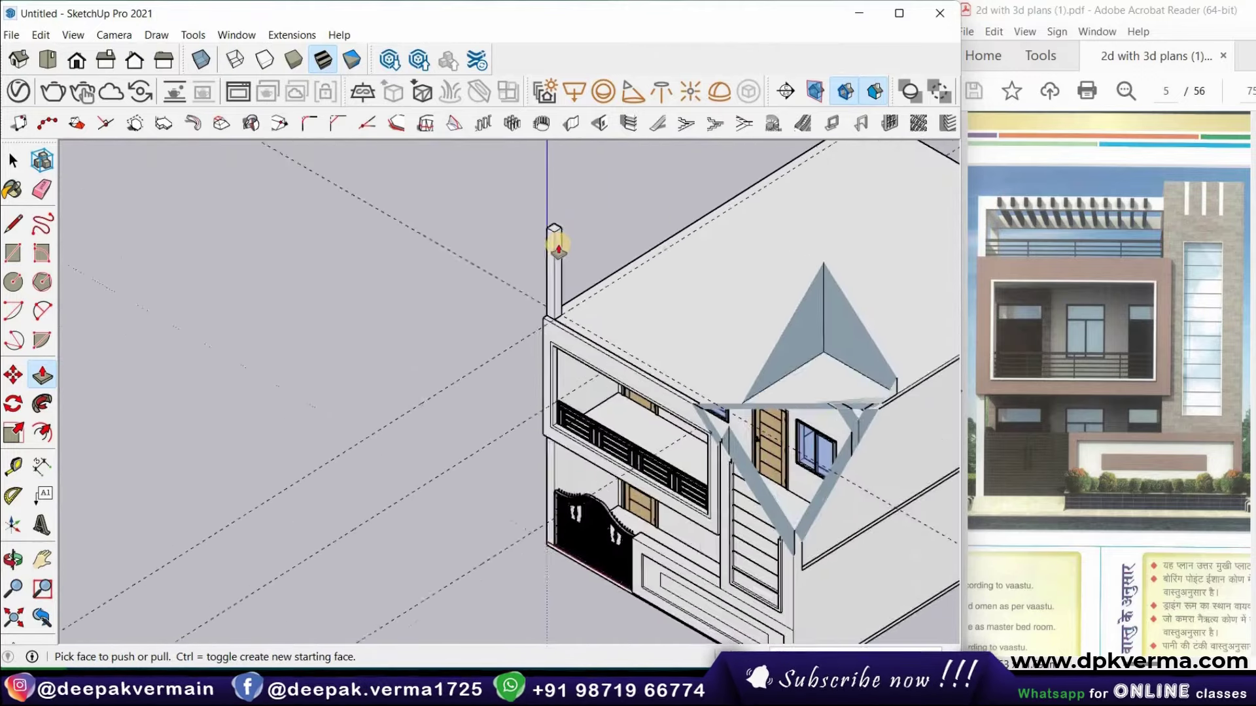
pyautogui.scroll(2, 533, 265)
pyautogui.scroll(1, 514, 294)
pyautogui.scroll(2, 468, 281)
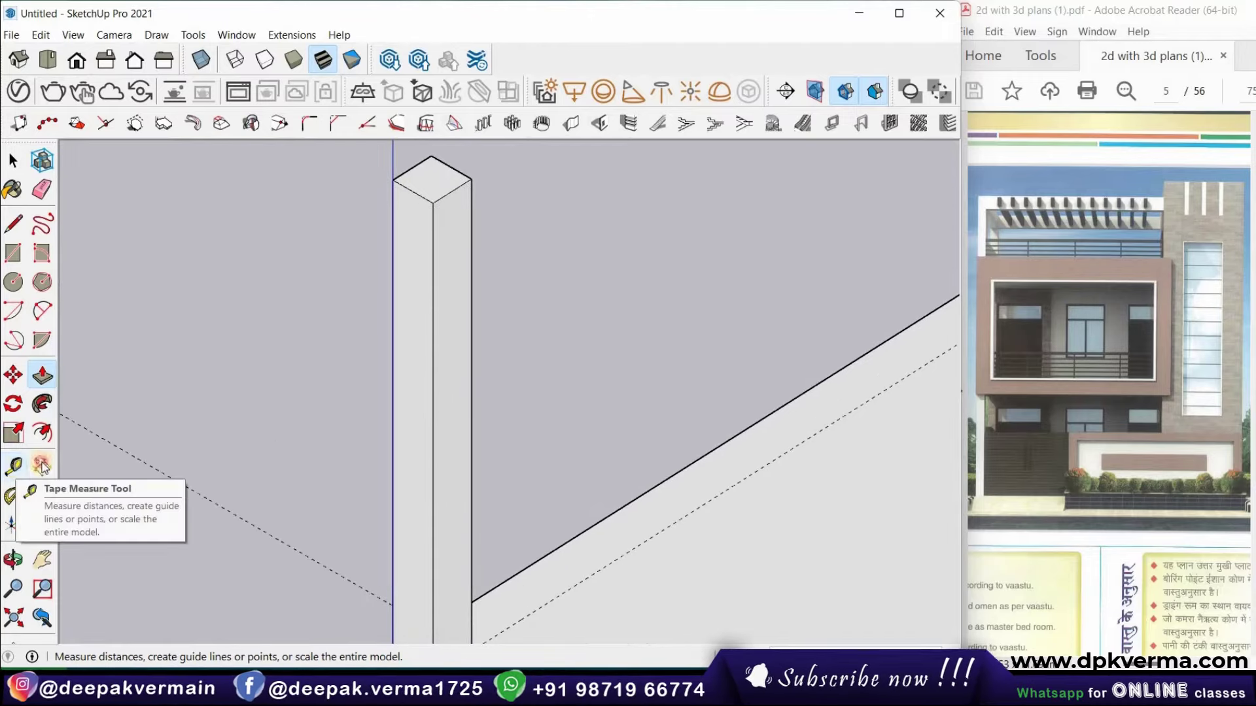
pyautogui.click(15, 467)
pyautogui.click(452, 191)
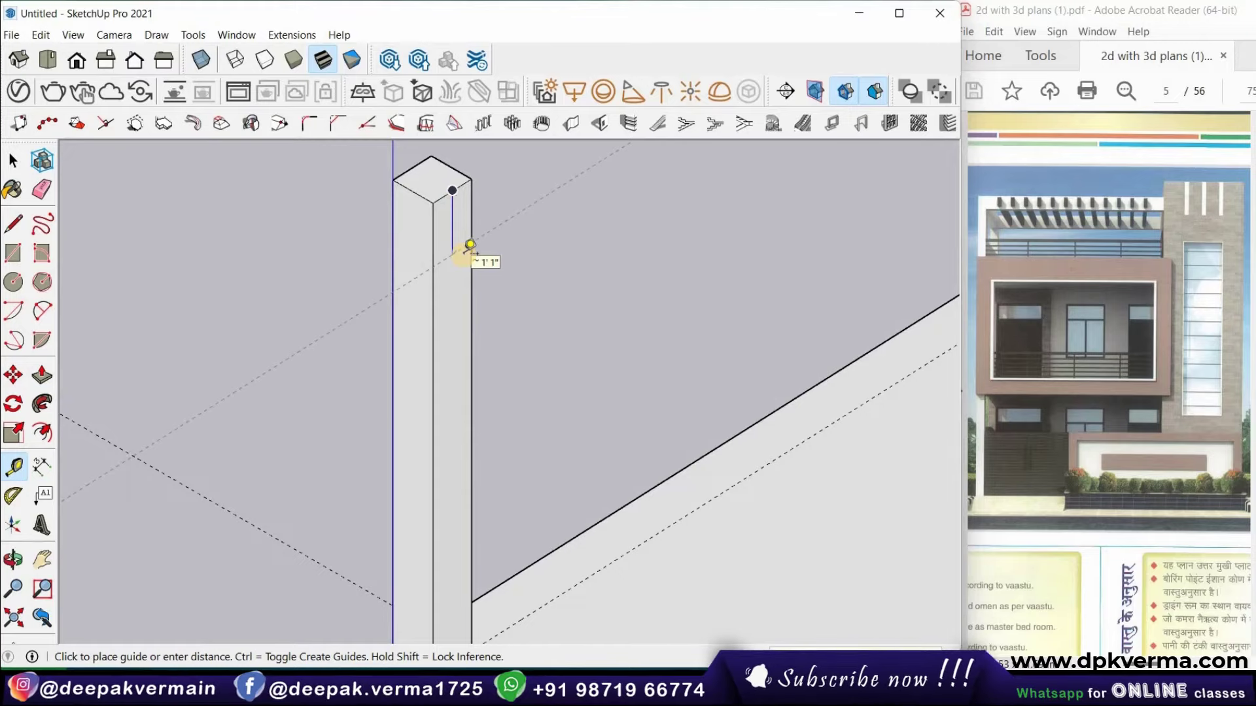
pyautogui.click(470, 244)
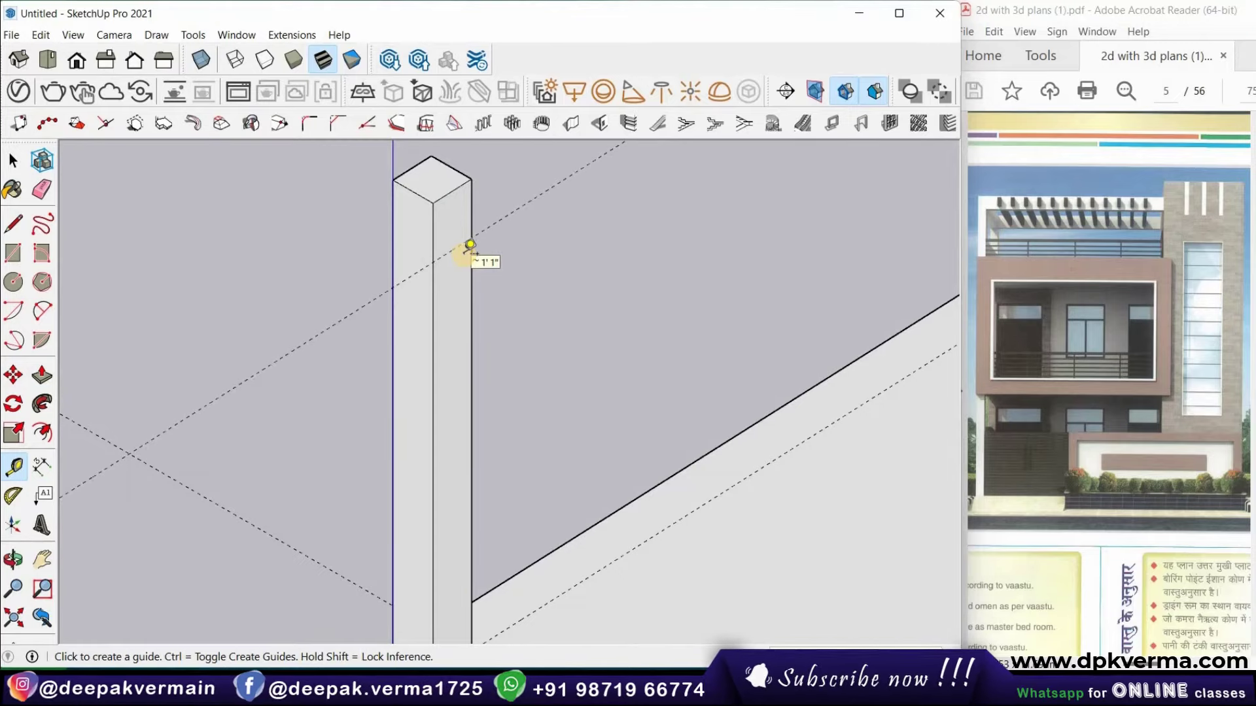
# Split the post's side face at the guide and pull its upper part sideways into an arm
pyautogui.click(13, 253)
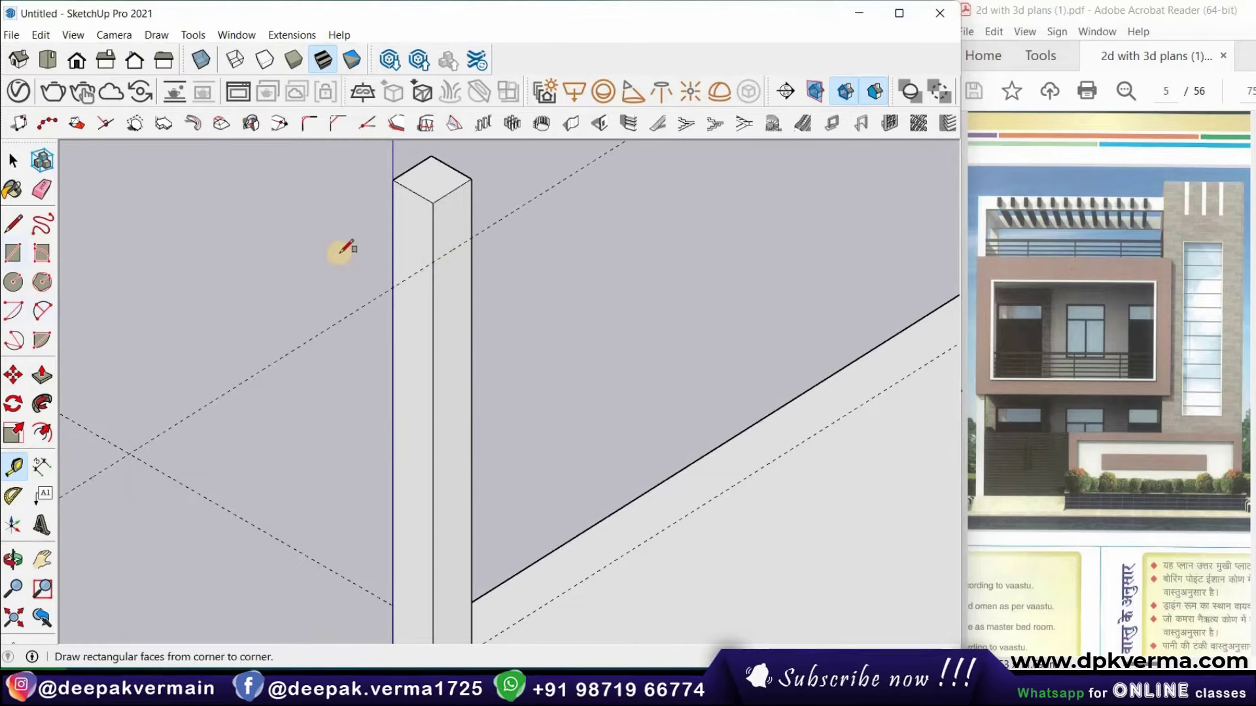
pyautogui.click(471, 238)
pyautogui.click(39, 376)
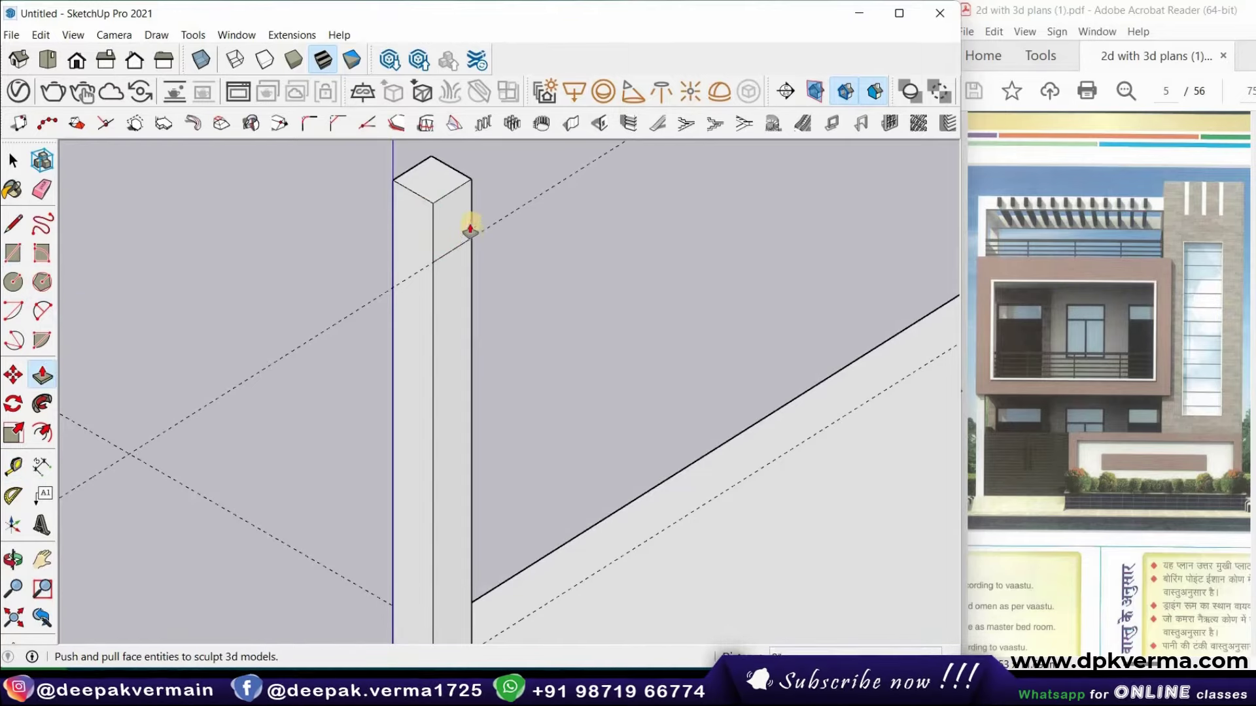
pyautogui.click(458, 219)
pyautogui.scroll(-1, 489, 237)
pyautogui.scroll(-3, 492, 229)
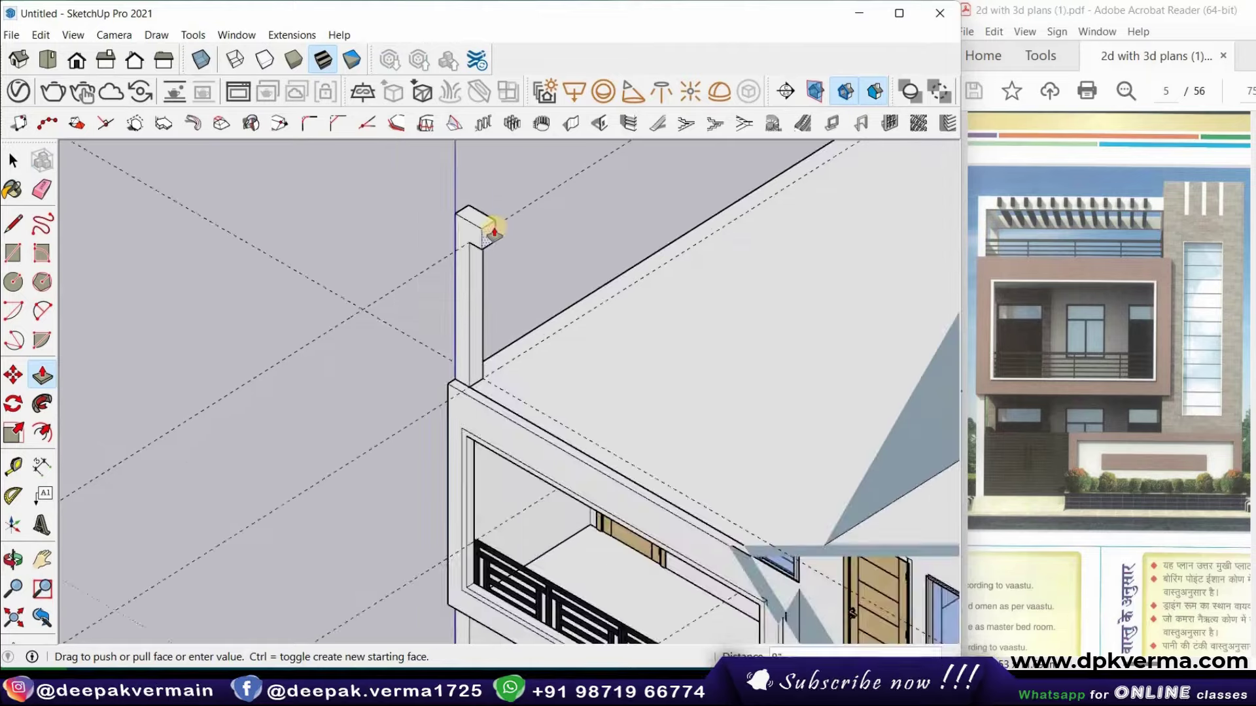
pyautogui.scroll(-2, 493, 220)
pyautogui.scroll(-2, 493, 218)
pyautogui.scroll(-2, 682, 317)
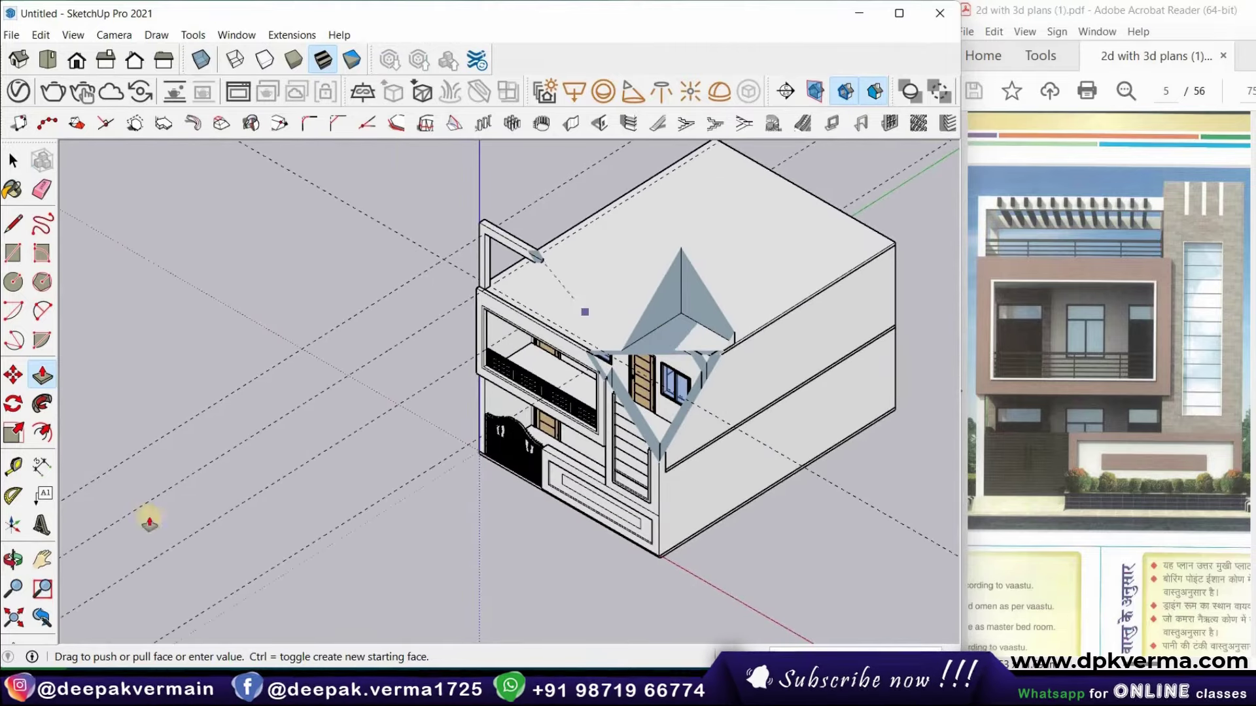
pyautogui.click(13, 618)
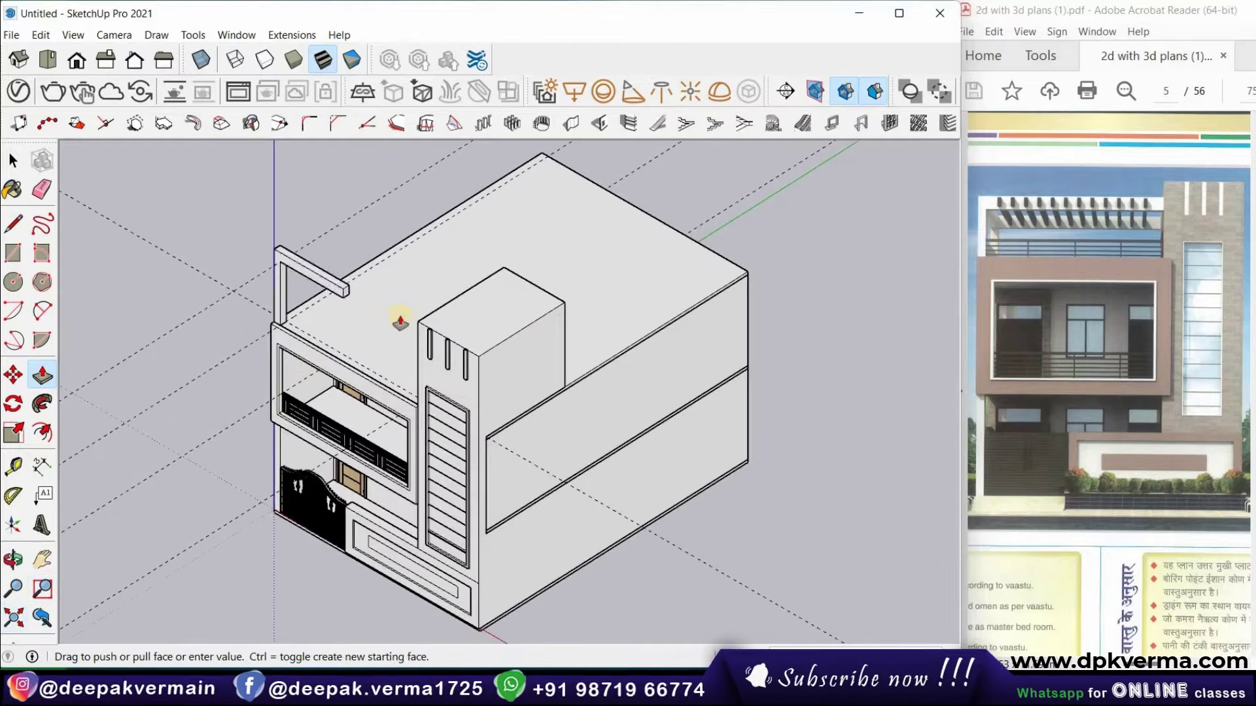
# Draw a rectangle on the beam face at its corner
pyautogui.scroll(3, 406, 316)
pyautogui.scroll(3, 597, 328)
pyautogui.moveTo(597, 327)
pyautogui.mouseDown(button='middle')
pyautogui.moveTo(569, 334)
pyautogui.moveTo(593, 337)
pyautogui.moveTo(592, 320)
pyautogui.mouseUp(button='middle')
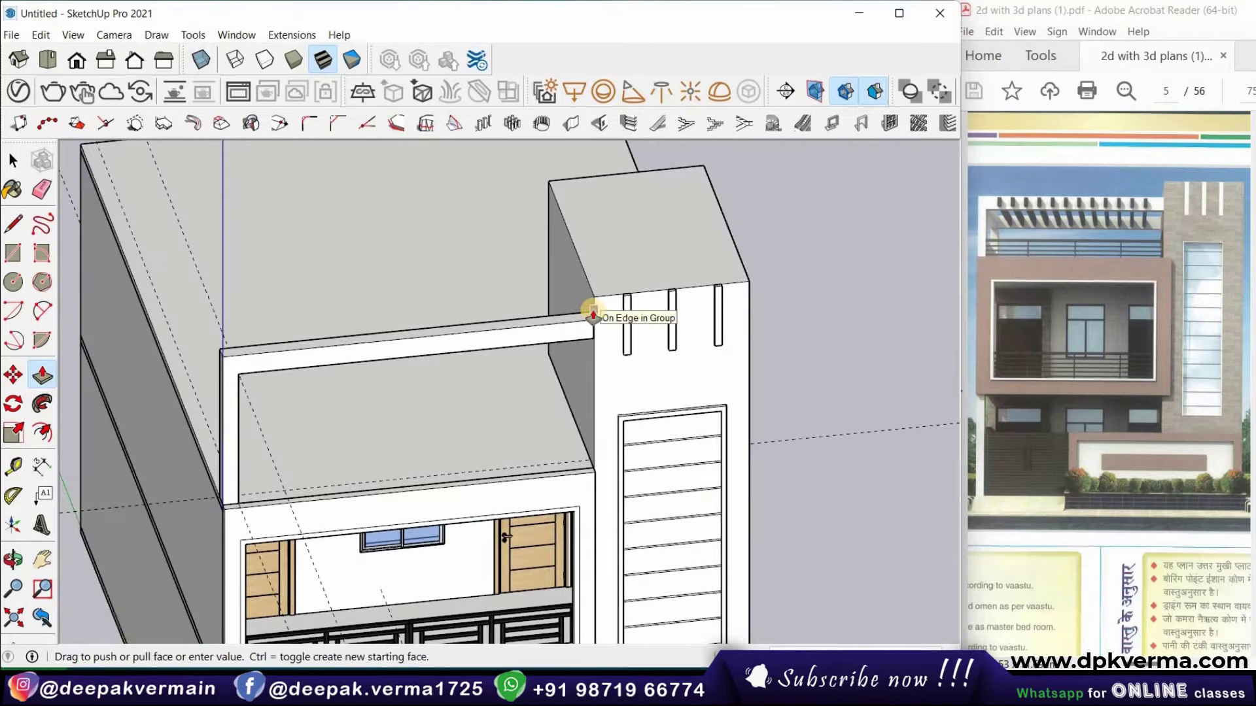
pyautogui.scroll(3, 593, 314)
pyautogui.scroll(-1, 524, 327)
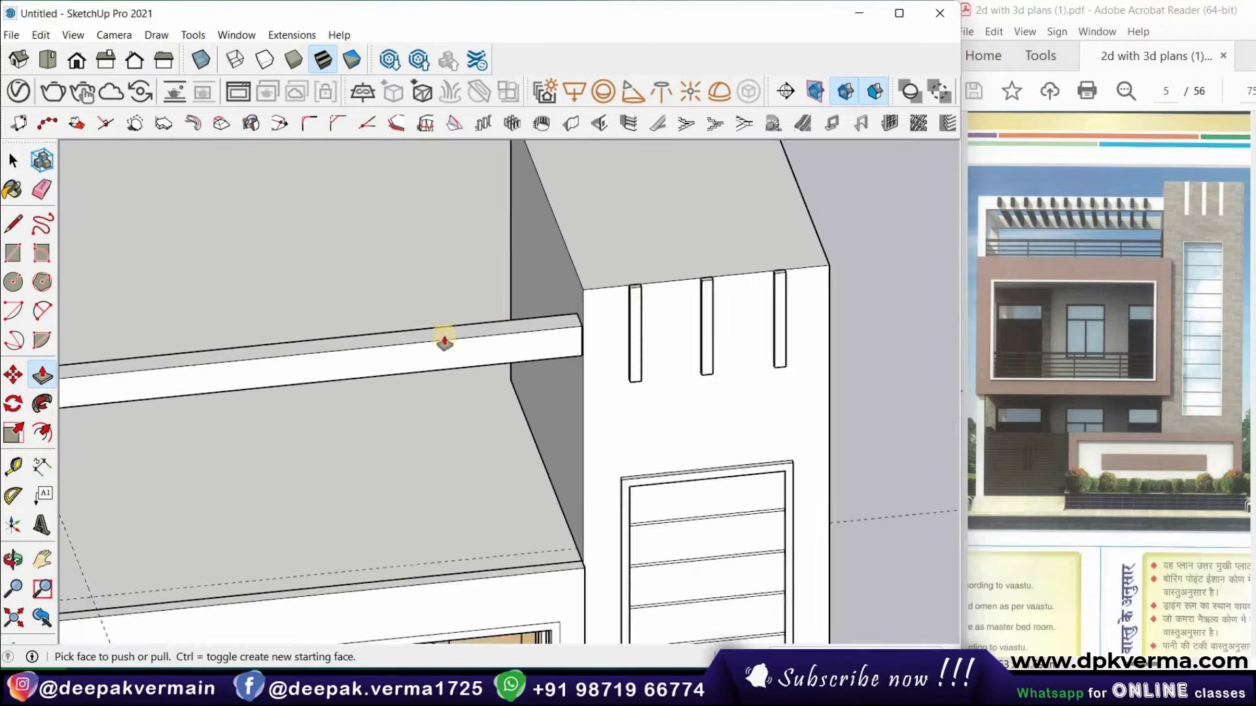
pyautogui.scroll(-3, 583, 323)
pyautogui.moveTo(583, 322)
pyautogui.mouseDown(button='middle')
pyautogui.moveTo(637, 367)
pyautogui.moveTo(617, 393)
pyautogui.moveTo(785, 375)
pyautogui.moveTo(735, 359)
pyautogui.mouseUp(button='middle')
pyautogui.scroll(2, 785, 374)
pyautogui.scroll(3, 735, 359)
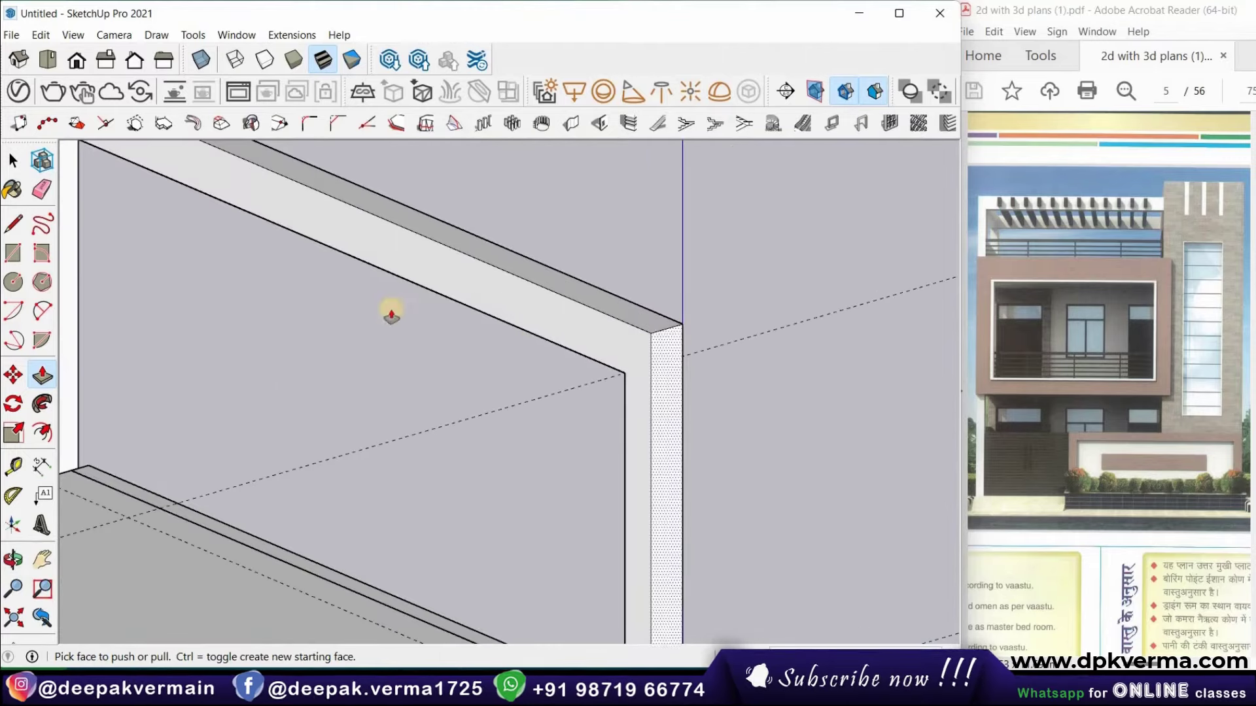
pyautogui.click(15, 254)
pyautogui.scroll(1, 668, 334)
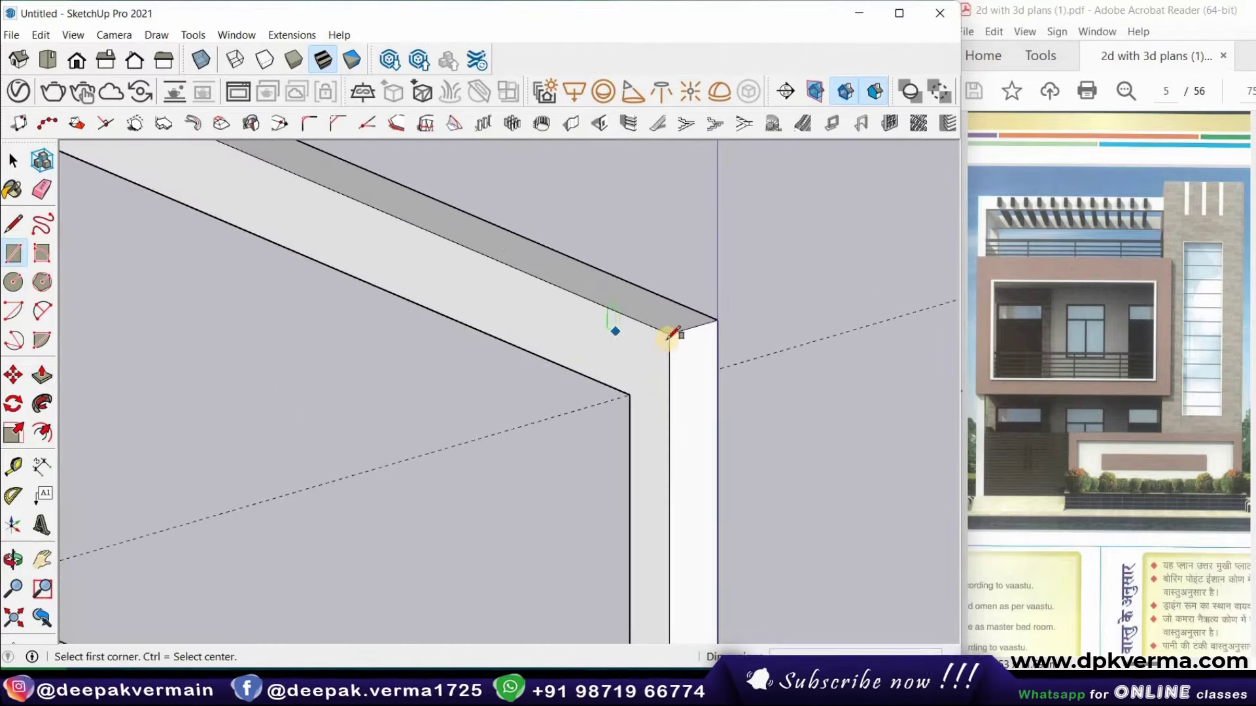
pyautogui.click(669, 334)
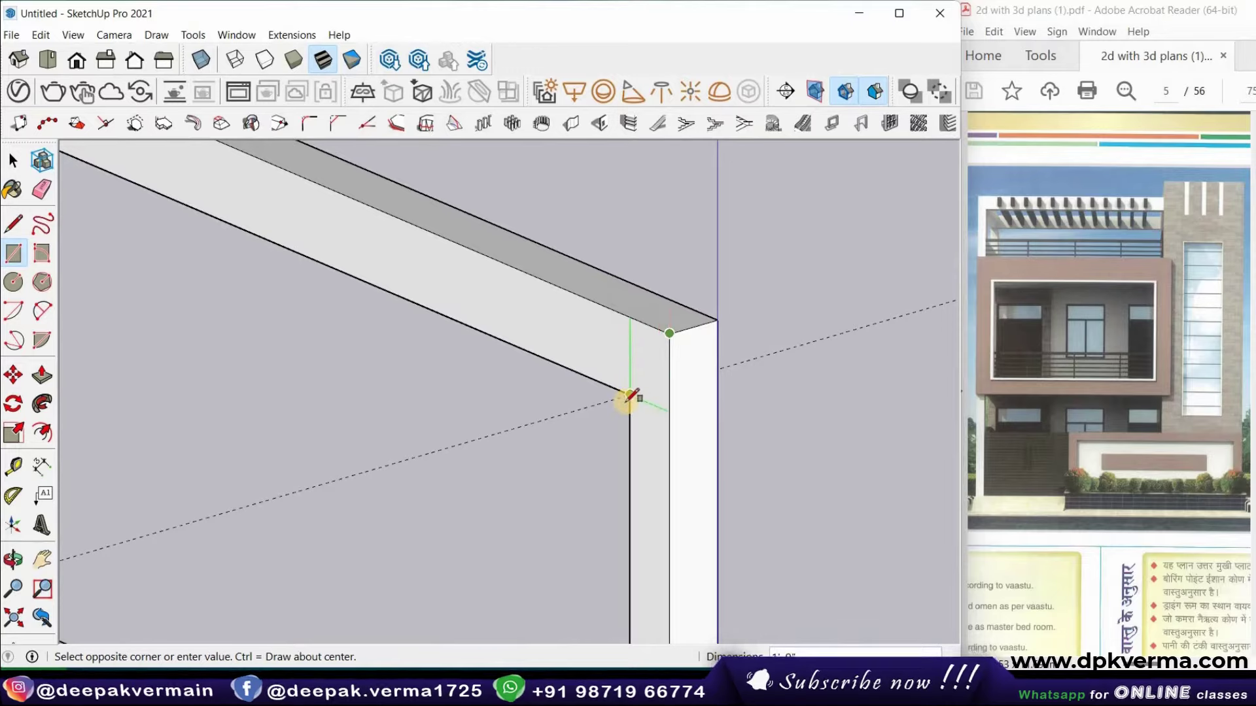
pyautogui.click(629, 396)
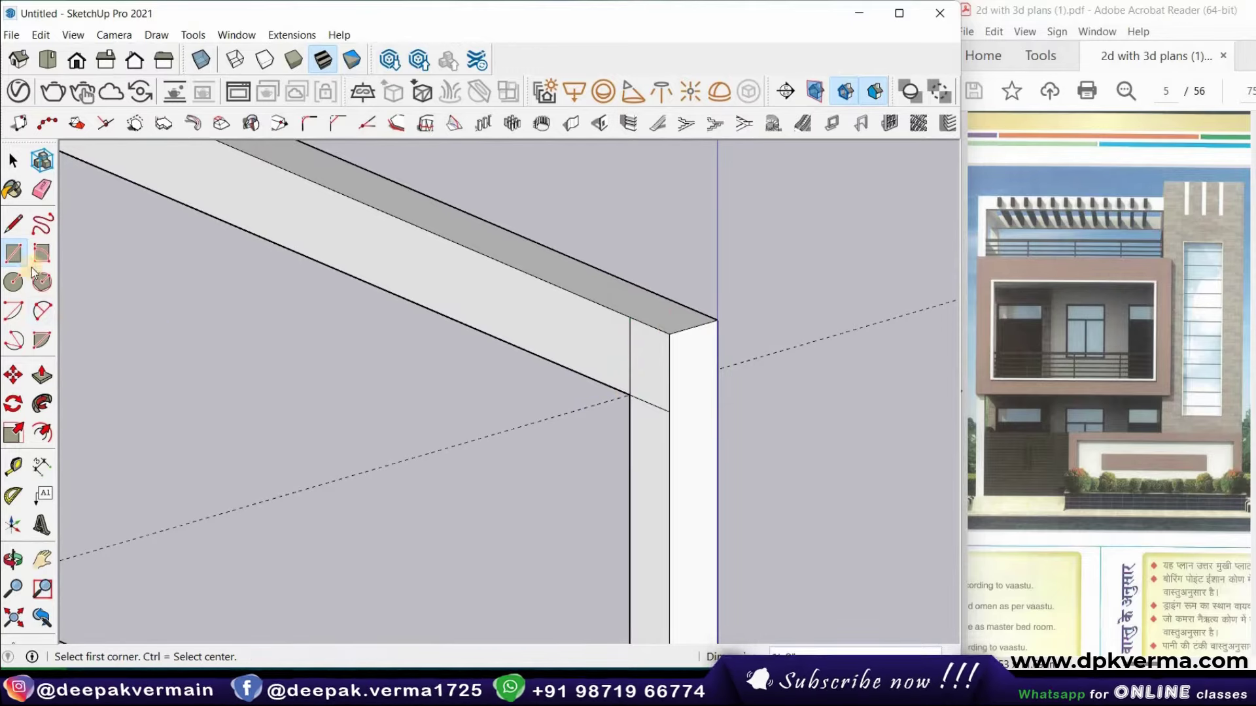
# Push/Pull the new rectangle outward past the corner column
pyautogui.click(42, 374)
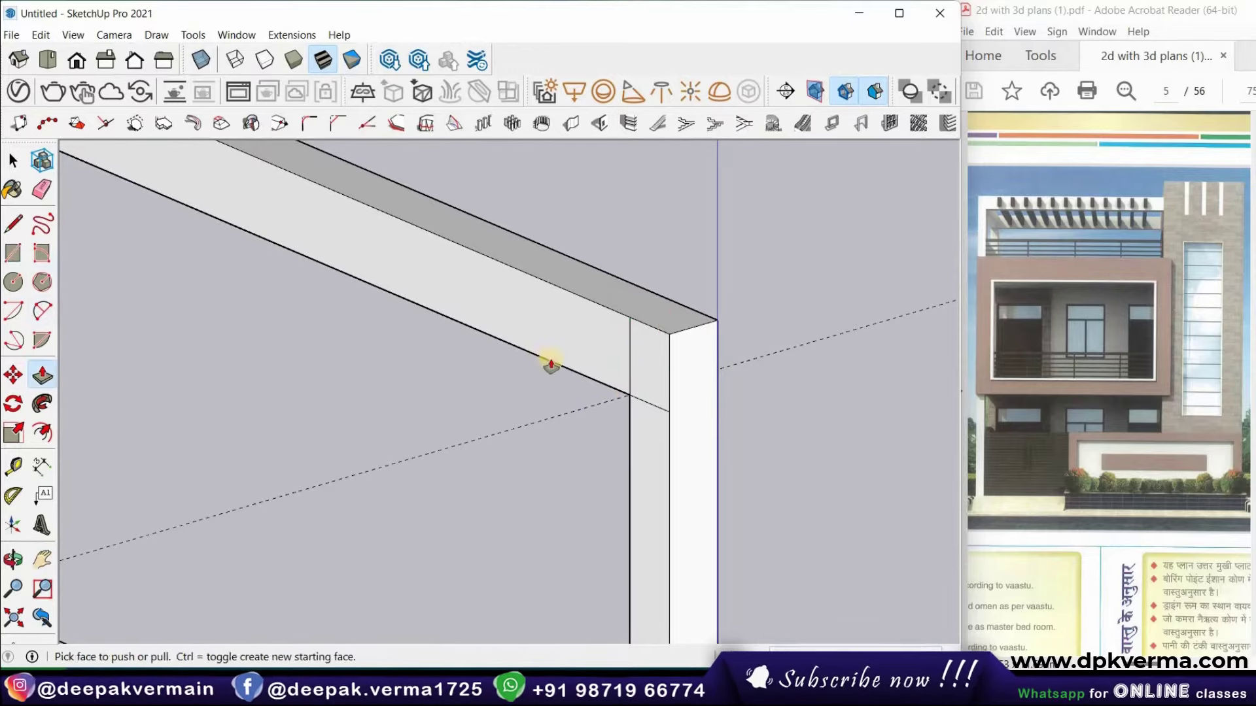
pyautogui.scroll(-1, 608, 364)
pyautogui.moveTo(610, 371); pyautogui.dragTo(445, 378)
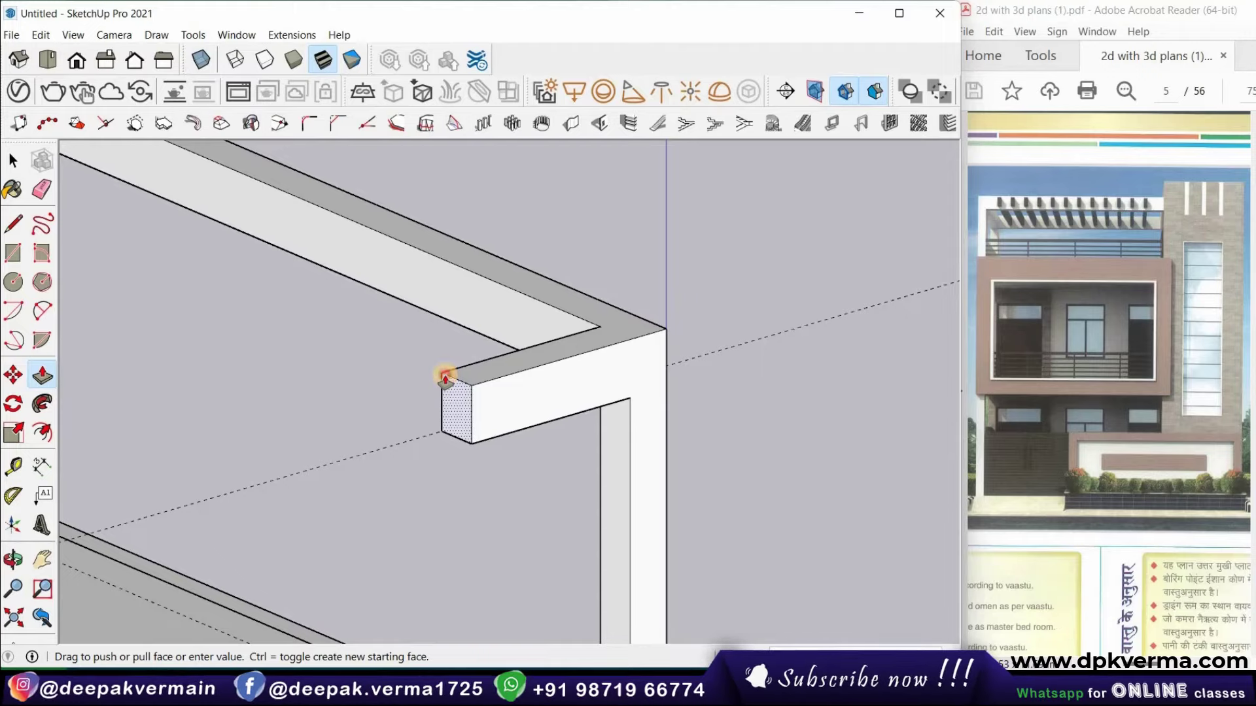
pyautogui.click(407, 401)
# Place a guide 10 1/2 in. from the beam's end
pyautogui.moveTo(407, 401)
pyautogui.mouseDown(button='middle')
pyautogui.moveTo(763, 420)
pyautogui.moveTo(826, 377)
pyautogui.mouseUp(button='middle')
pyautogui.scroll(2, 827, 377)
pyautogui.scroll(3, 787, 367)
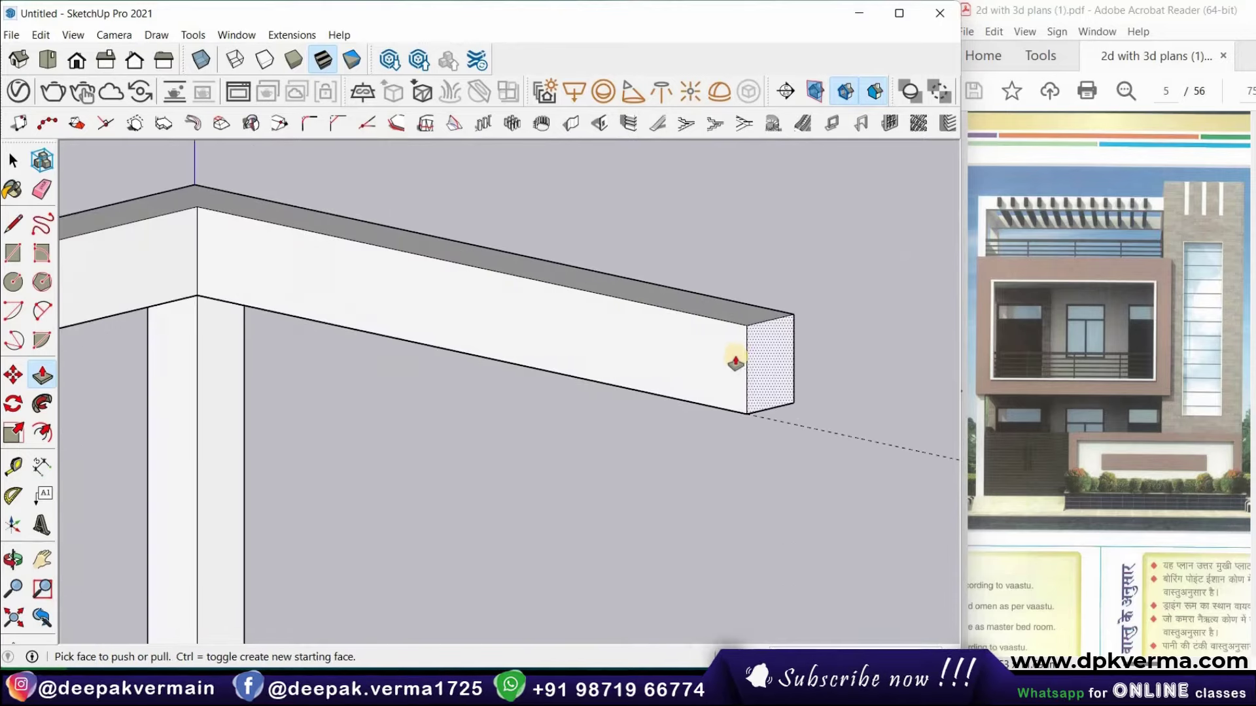
pyautogui.click(14, 252)
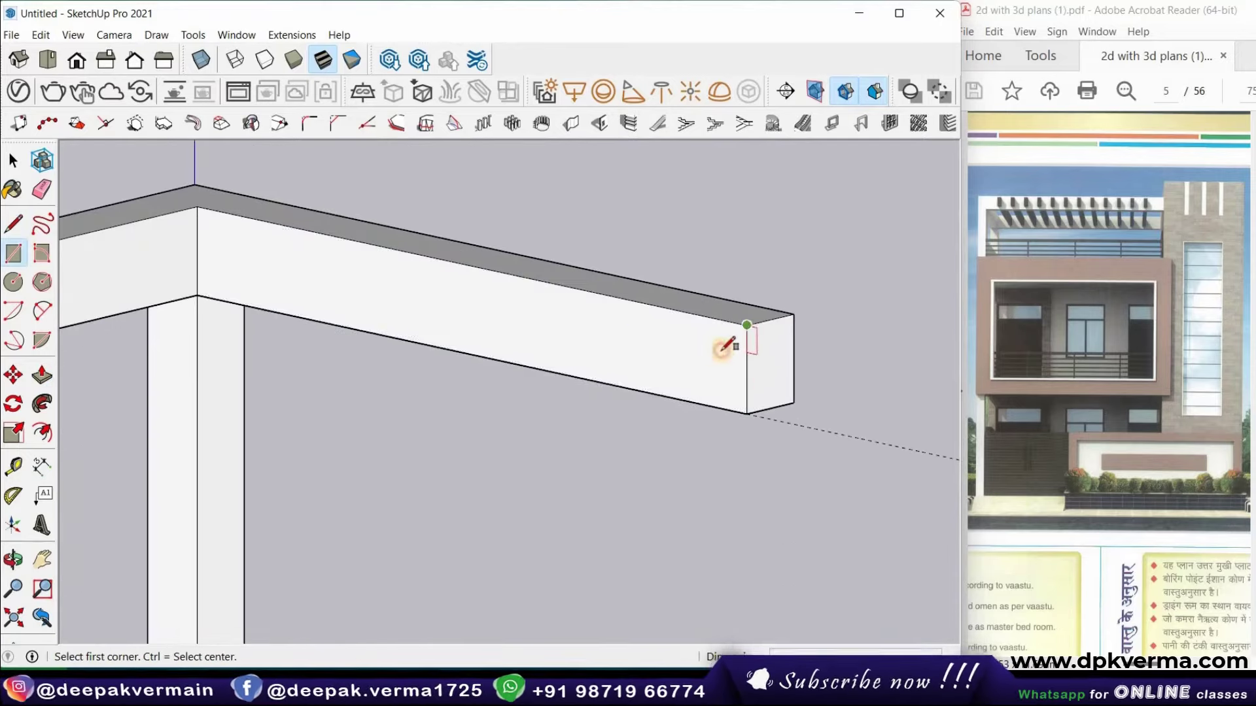
pyautogui.click(747, 325)
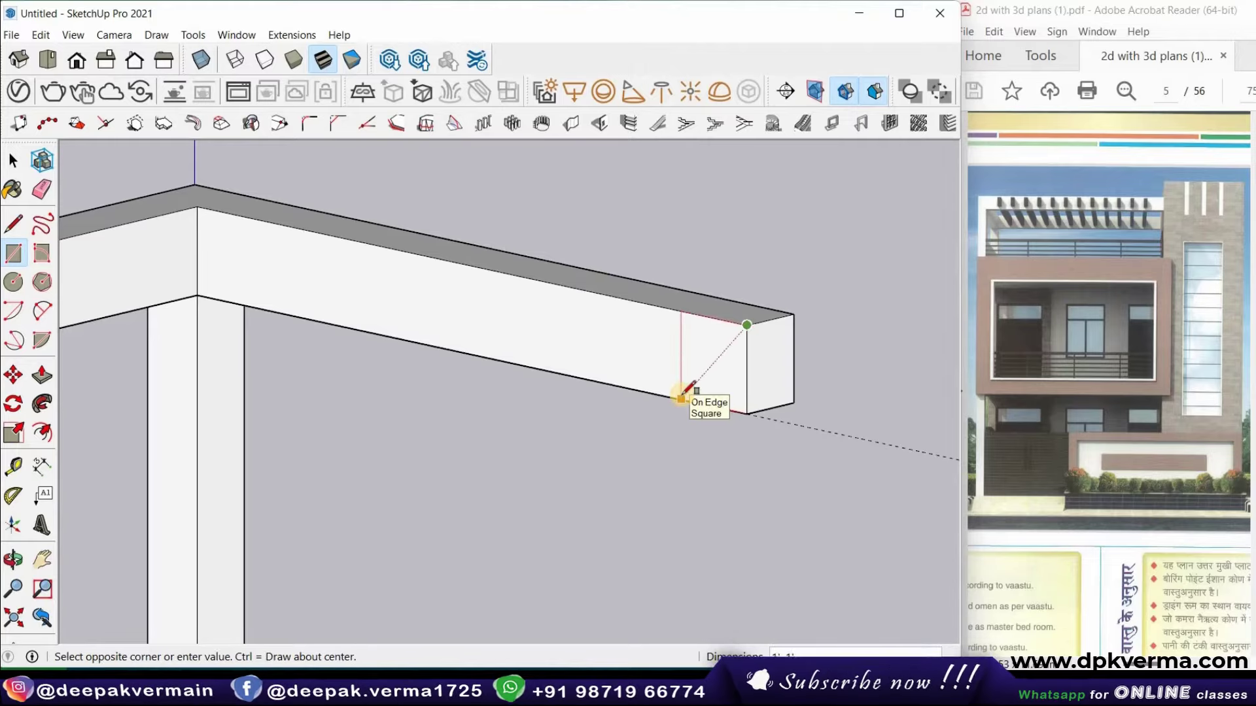
pyautogui.press('Escape')
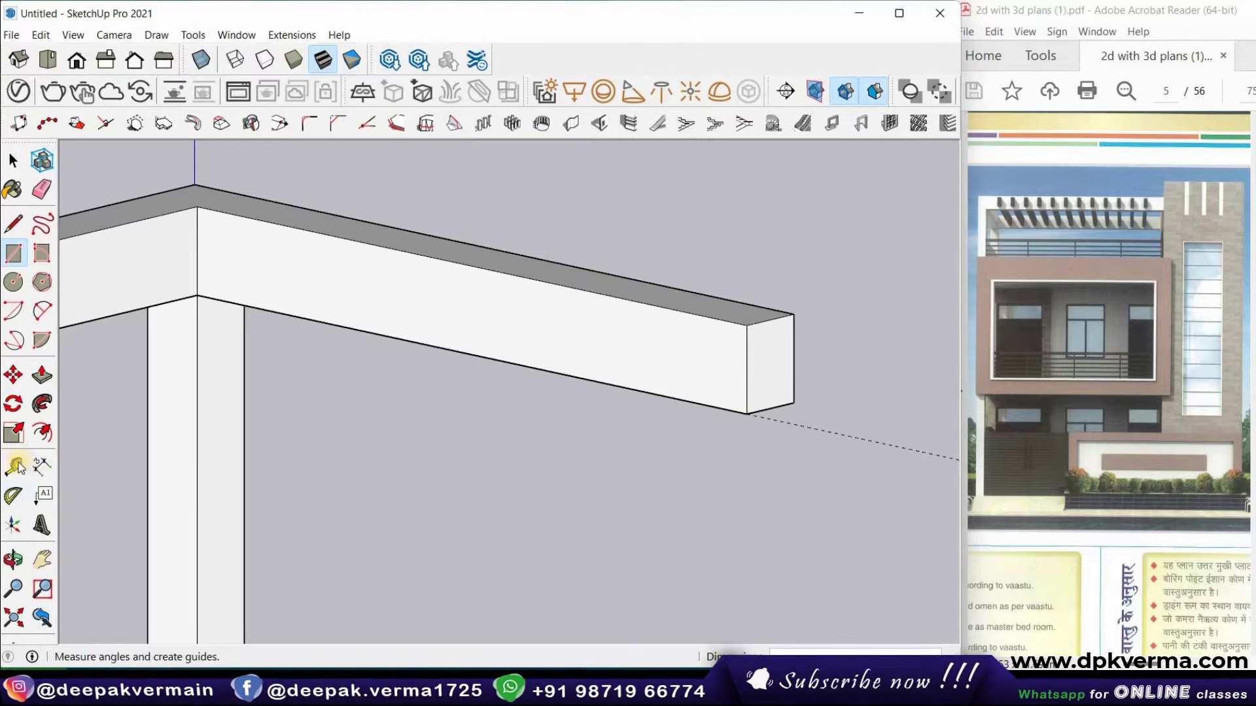
pyautogui.click(13, 465)
pyautogui.click(747, 369)
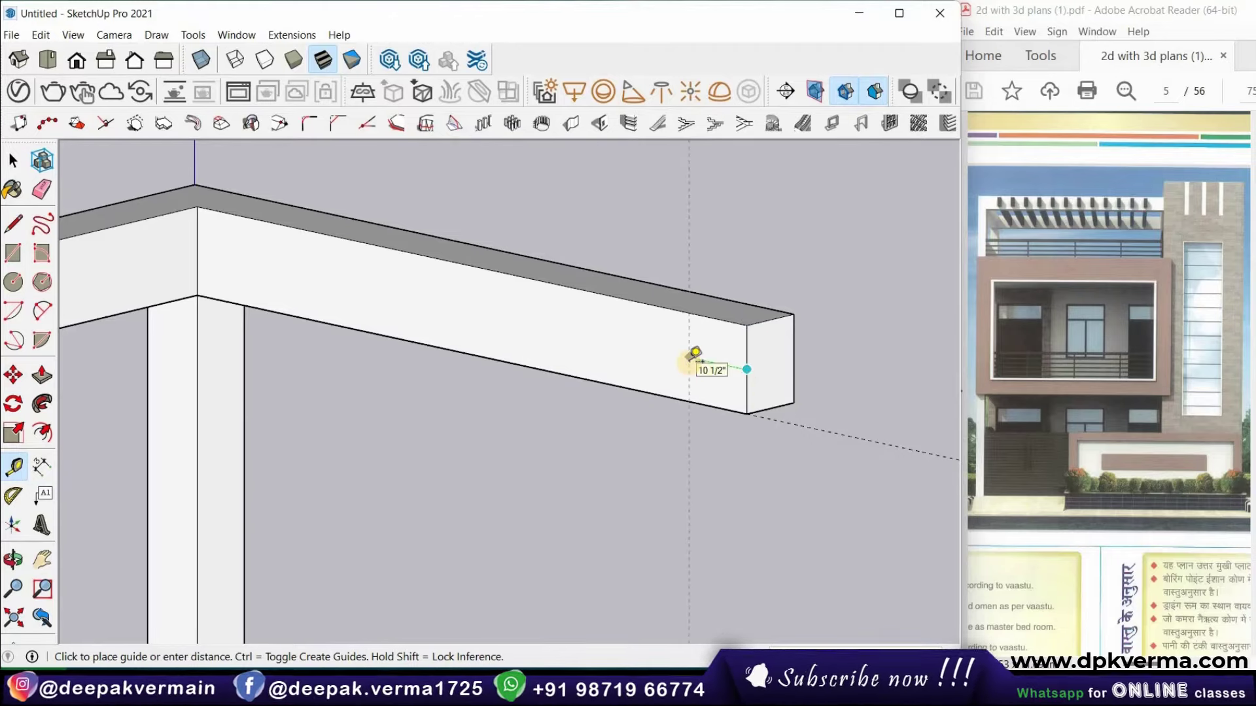
pyautogui.click(694, 354)
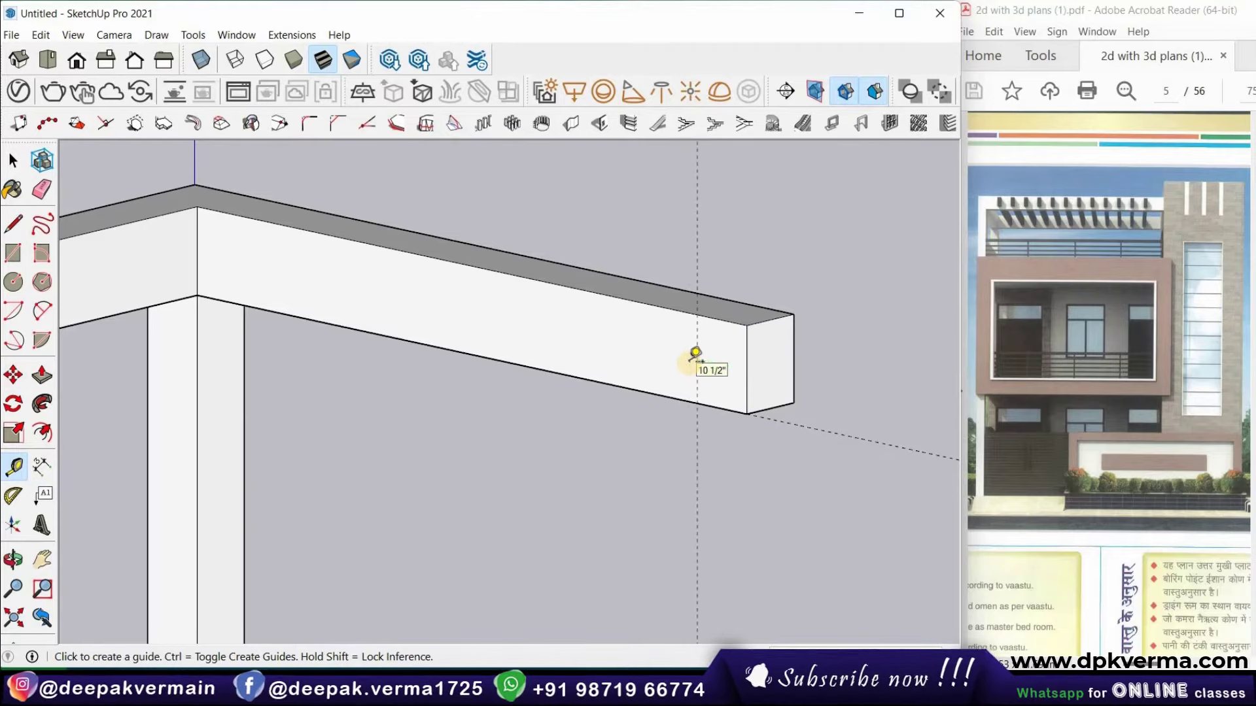
# Draw a rectangle from the guide to the beam end and start pulling it toward the tower
pyautogui.click(13, 254)
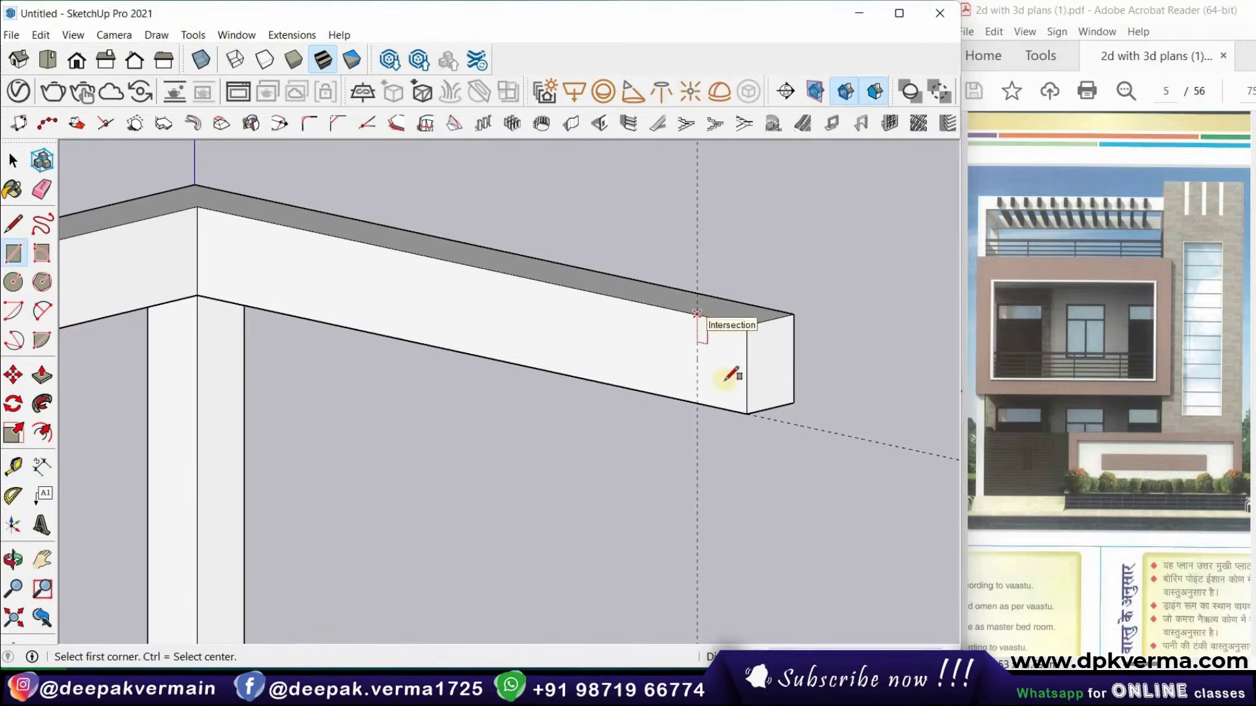
pyautogui.click(697, 314)
pyautogui.click(747, 413)
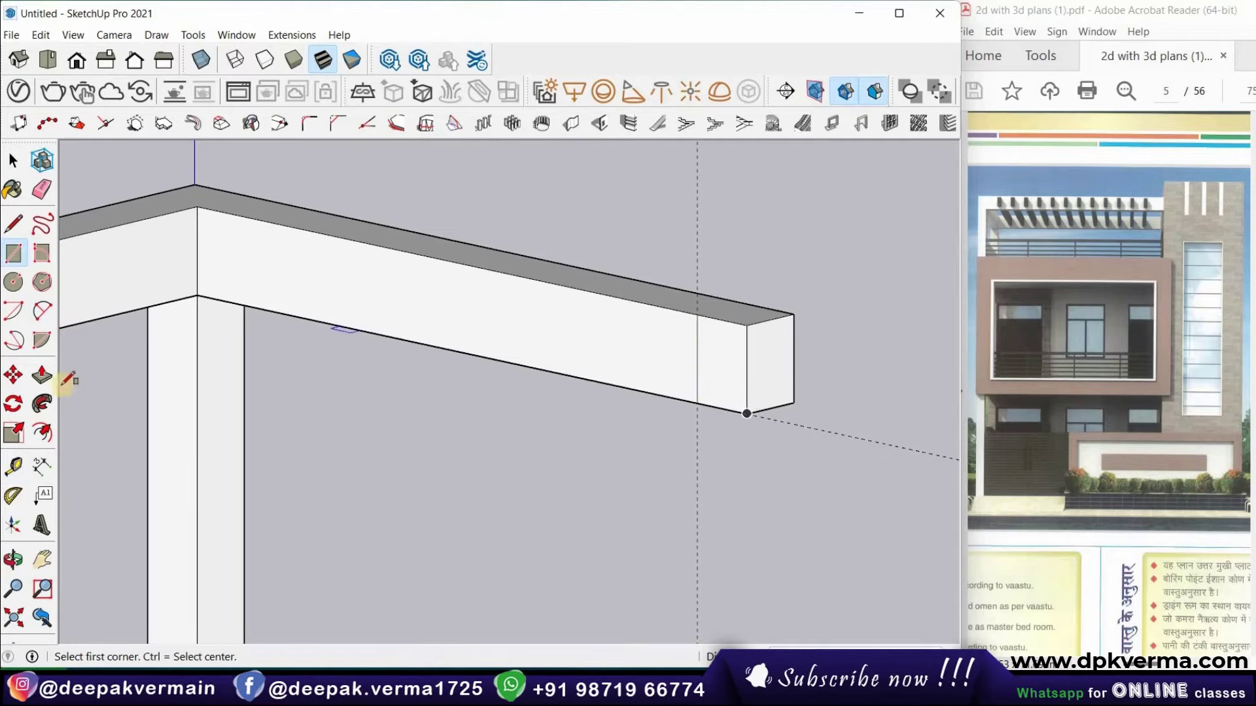
pyautogui.click(42, 375)
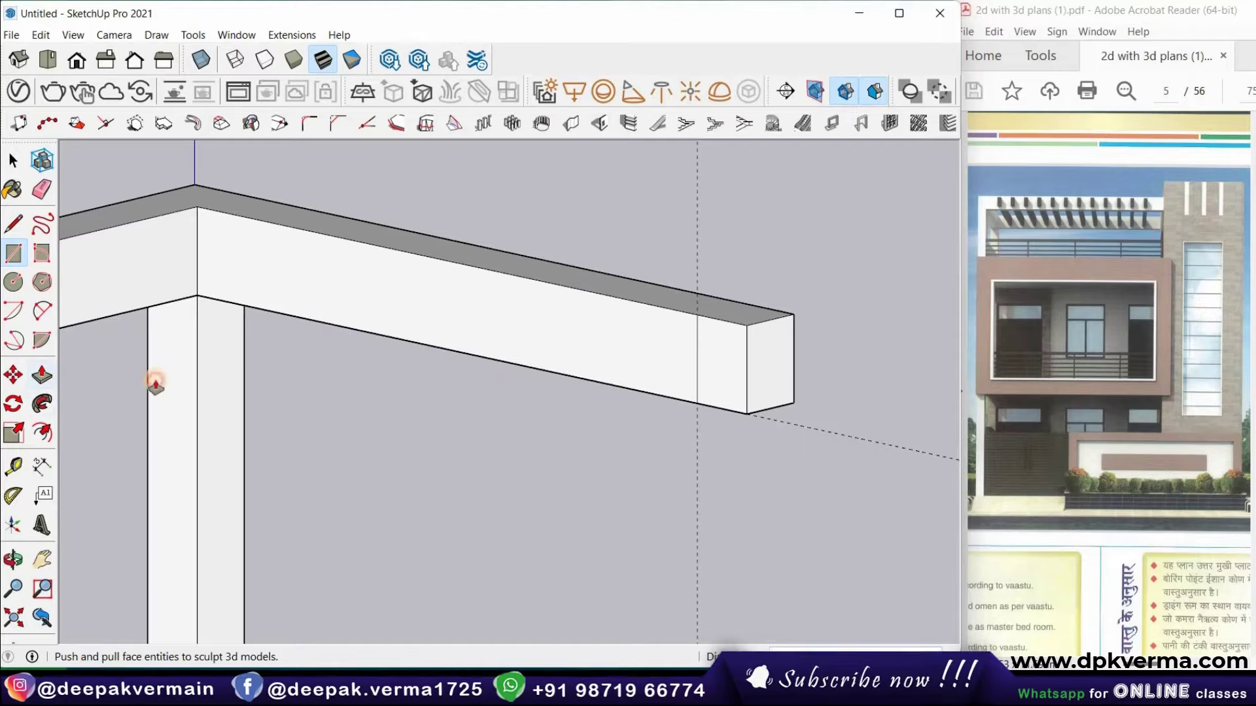
pyautogui.click(727, 357)
pyautogui.scroll(-5, 684, 367)
pyautogui.moveTo(684, 367); pyautogui.dragTo(457, 415, button='middle')
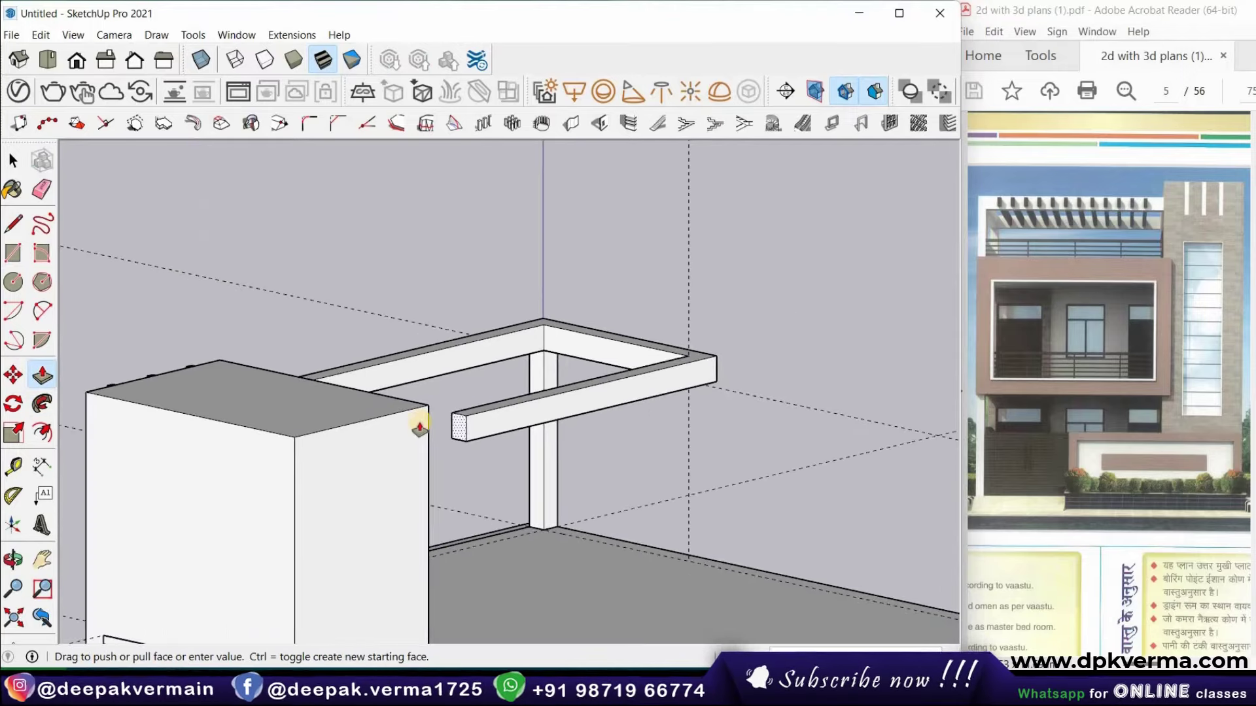
# Extend the beam section until it meets the tower block's face
pyautogui.moveTo(288, 440)
pyautogui.mouseDown(button='middle')
pyautogui.moveTo(247, 412)
pyautogui.moveTo(275, 370)
pyautogui.mouseUp(button='middle')
pyautogui.scroll(3, 257, 409)
pyautogui.scroll(3, 252, 409)
pyautogui.click(247, 414)
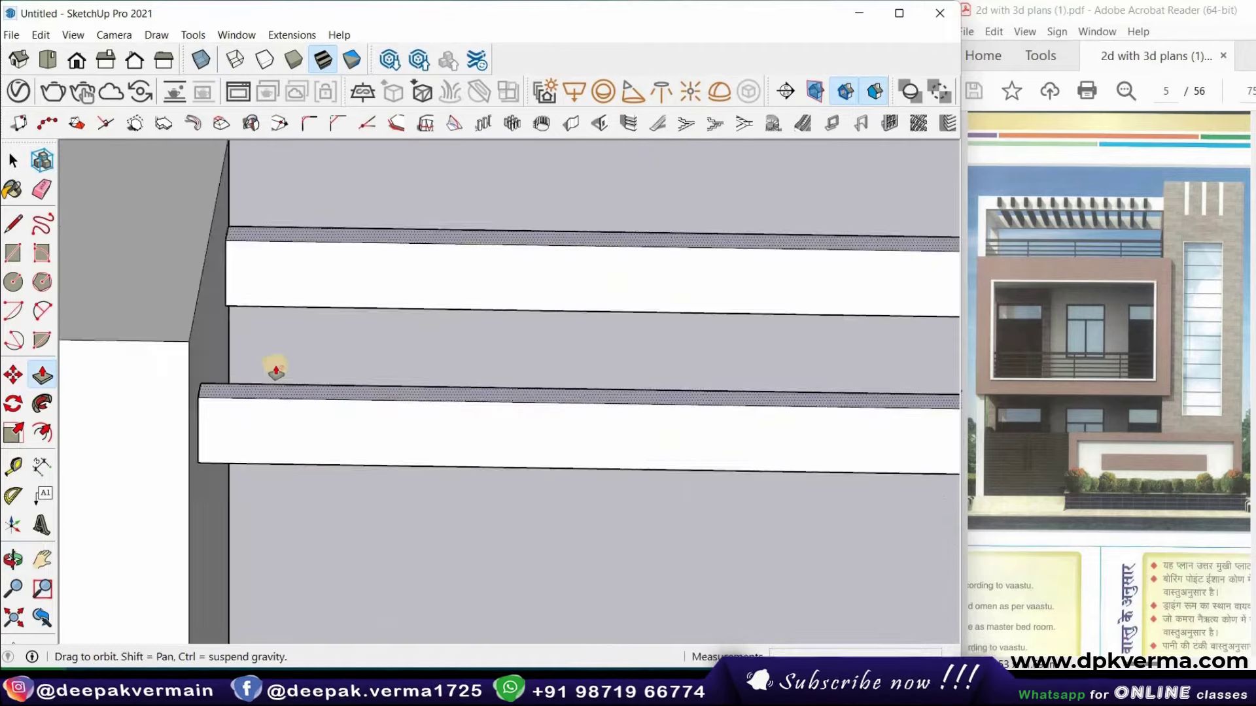
pyautogui.scroll(-5, 351, 373)
pyautogui.moveTo(351, 372)
pyautogui.mouseDown(button='middle')
pyautogui.moveTo(256, 280)
pyautogui.moveTo(512, 272)
pyautogui.moveTo(583, 245)
pyautogui.moveTo(575, 300)
pyautogui.mouseUp(button='middle')
pyautogui.scroll(3, 556, 275)
pyautogui.scroll(2, 530, 222)
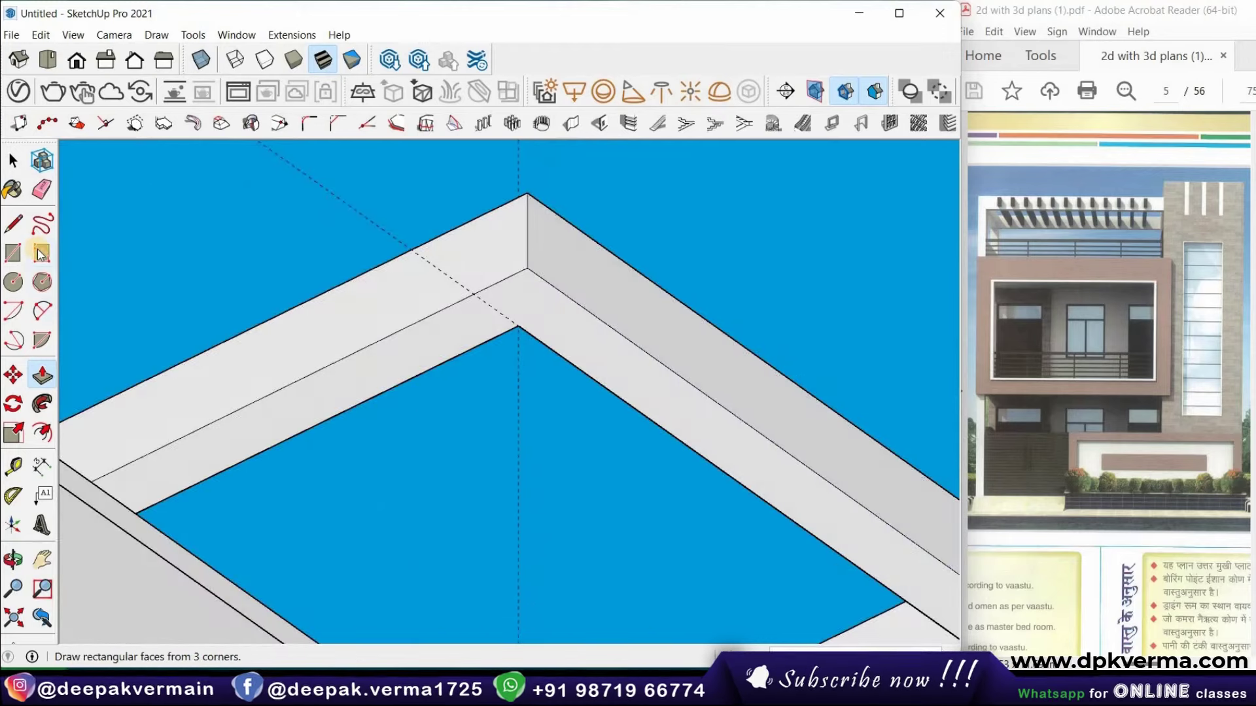
# Draw a rectangle at the inner frame corner and pull it to close the joint
pyautogui.click(13, 253)
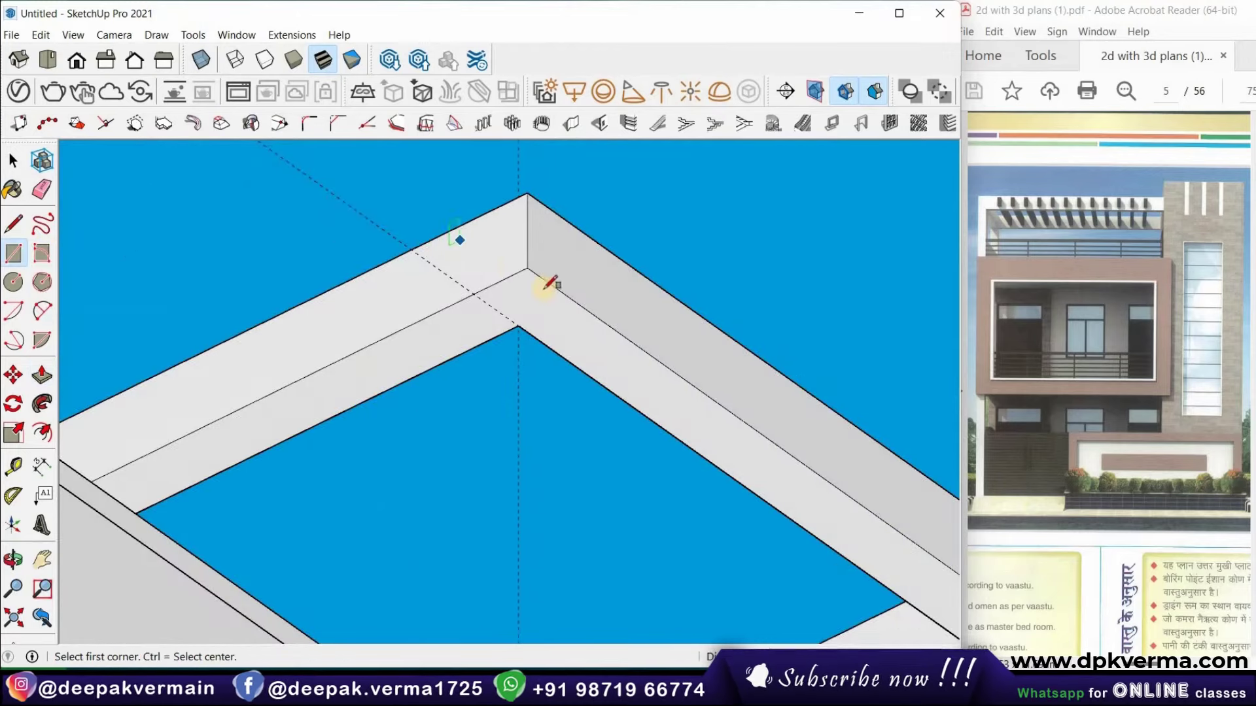
pyautogui.scroll(2, 549, 283)
pyautogui.click(564, 292)
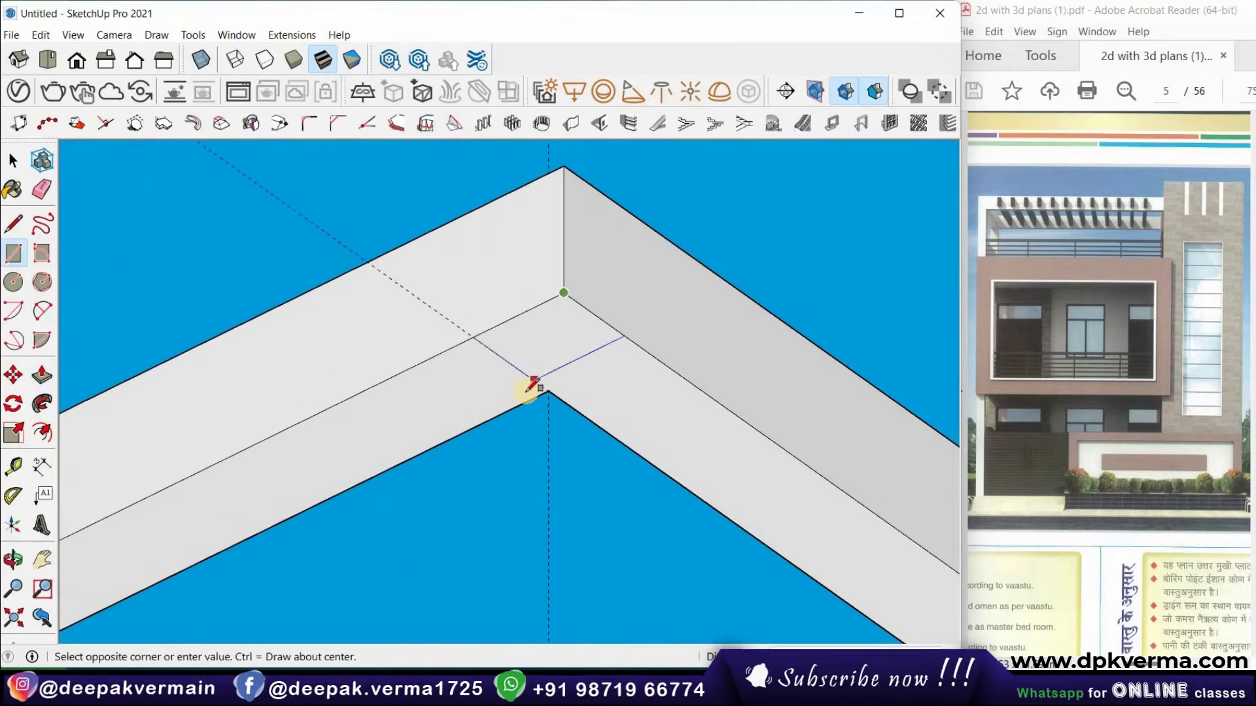
pyautogui.click(548, 391)
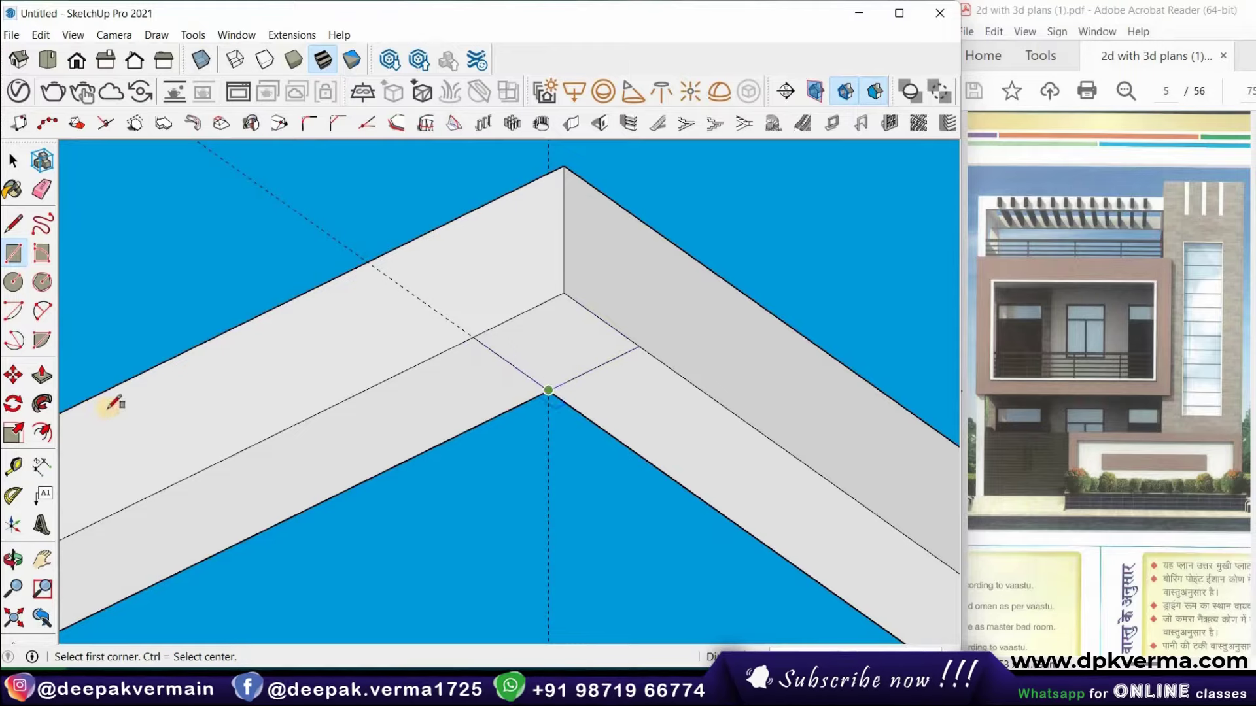
pyautogui.click(43, 375)
pyautogui.click(572, 325)
pyautogui.scroll(-2, 573, 322)
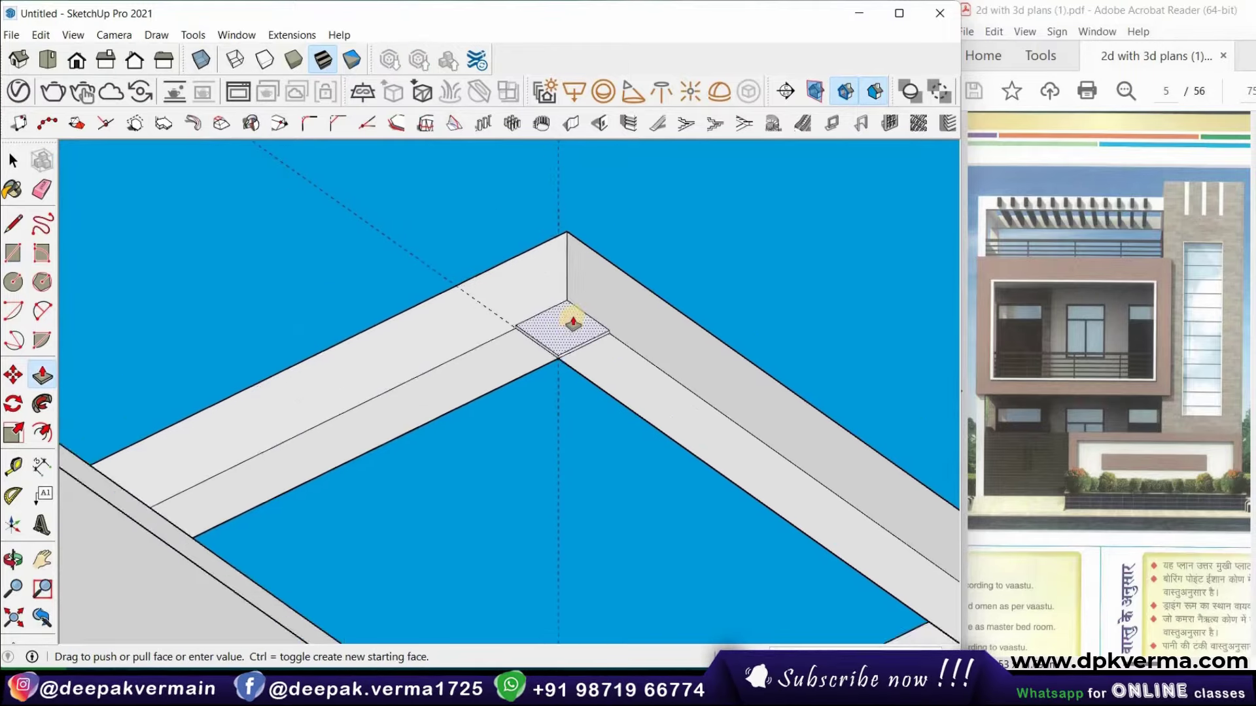
pyautogui.scroll(-3, 573, 323)
# Orbit low around the frame to inspect the beam-and-column joint
pyautogui.moveTo(553, 449)
pyautogui.mouseDown(button='middle')
pyautogui.moveTo(521, 572)
pyautogui.moveTo(549, 549)
pyautogui.moveTo(555, 583)
pyautogui.moveTo(540, 562)
pyautogui.moveTo(510, 650)
pyautogui.moveTo(505, 608)
pyautogui.mouseUp(button='middle')
pyautogui.scroll(3, 540, 562)
pyautogui.scroll(2, 558, 561)
pyautogui.scroll(-2, 510, 602)
pyautogui.scroll(2, 505, 608)
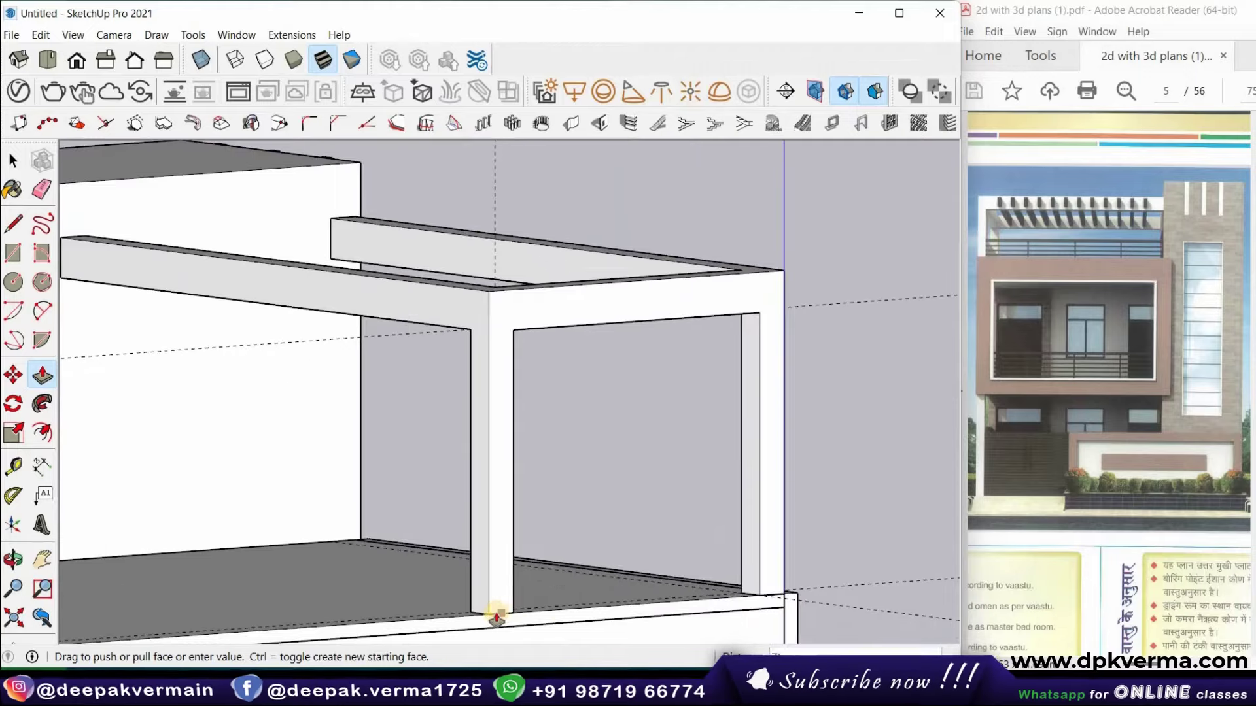
pyautogui.moveTo(471, 597)
pyautogui.mouseDown(button='middle')
pyautogui.moveTo(426, 569)
pyautogui.moveTo(504, 513)
pyautogui.moveTo(451, 507)
pyautogui.mouseUp(button='middle')
pyautogui.scroll(-3, 401, 549)
pyautogui.scroll(-3, 504, 512)
pyautogui.scroll(-2, 451, 508)
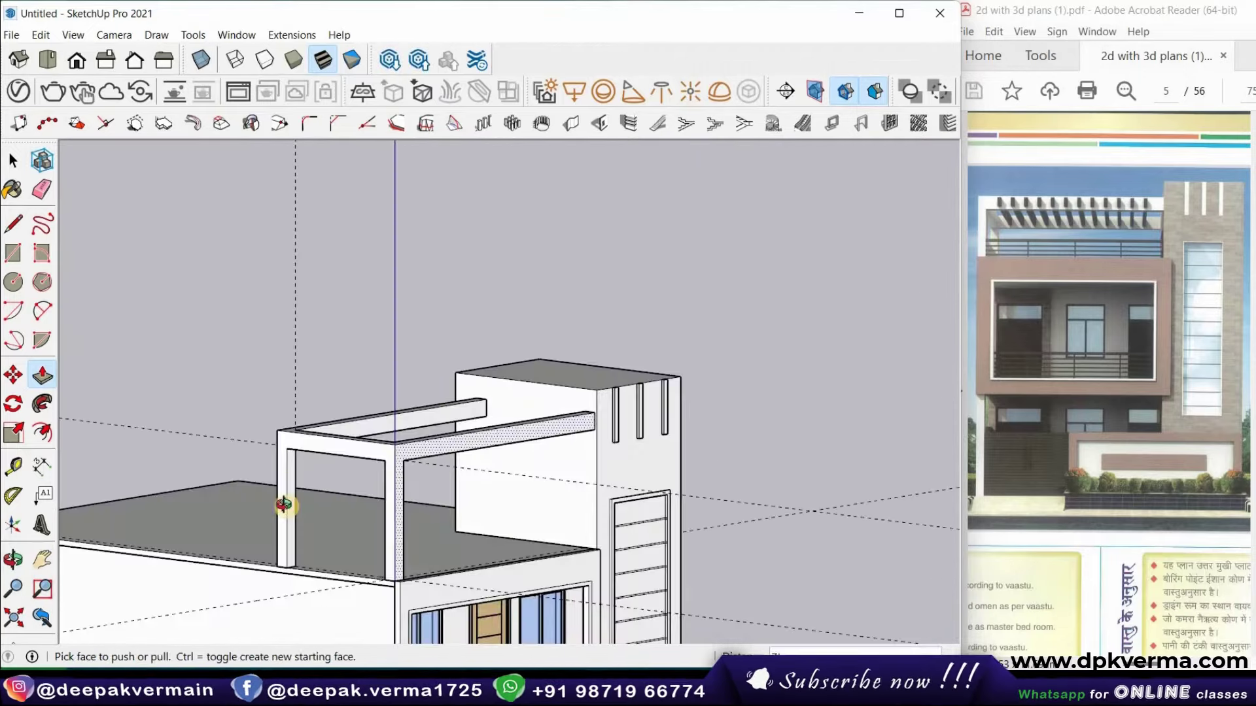
# Orbit out to an elevated corner view of the whole house front
pyautogui.moveTo(283, 508)
pyautogui.mouseDown(button='middle')
pyautogui.moveTo(440, 426)
pyautogui.moveTo(414, 364)
pyautogui.moveTo(297, 476)
pyautogui.moveTo(381, 476)
pyautogui.moveTo(429, 384)
pyautogui.moveTo(669, 395)
pyautogui.moveTo(693, 278)
pyautogui.mouseUp(button='middle')
pyautogui.scroll(3, 403, 414)
pyautogui.press('p')
pyautogui.scroll(2, 457, 391)
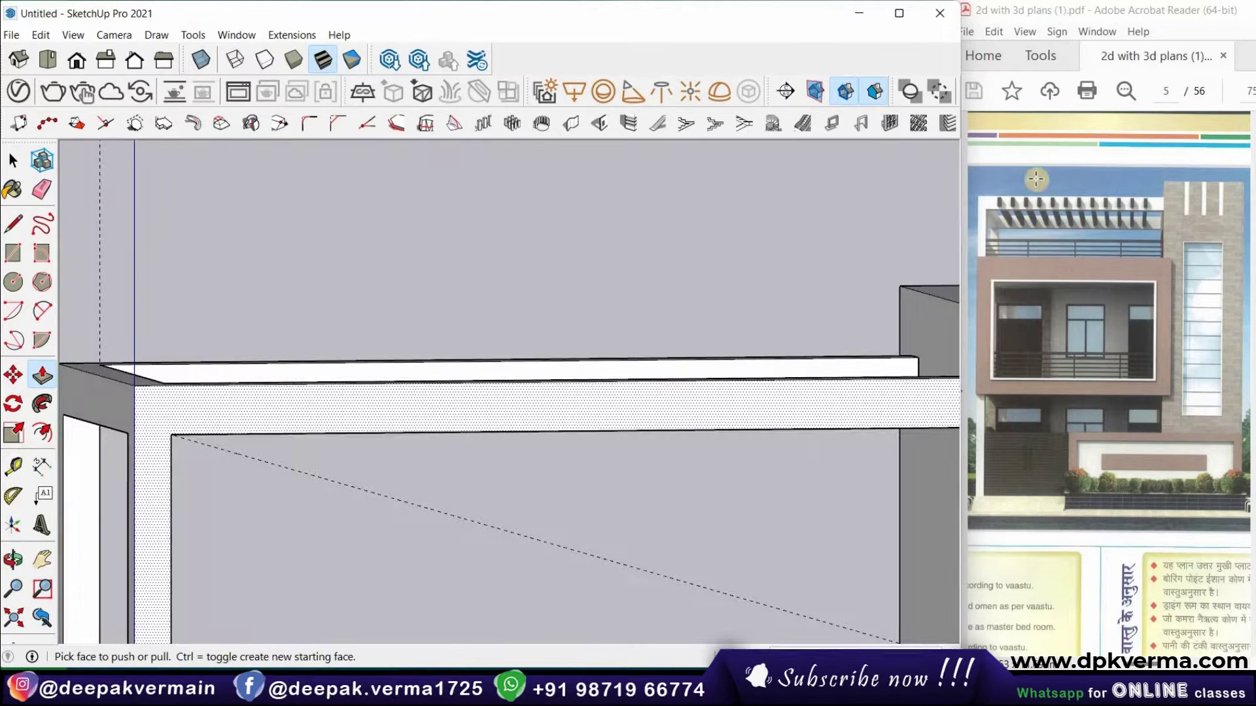
pyautogui.scroll(-5, 687, 292)
pyautogui.moveTo(622, 356)
pyautogui.mouseDown(button='middle')
pyautogui.moveTo(676, 415)
pyautogui.moveTo(522, 334)
pyautogui.mouseUp(button='middle')
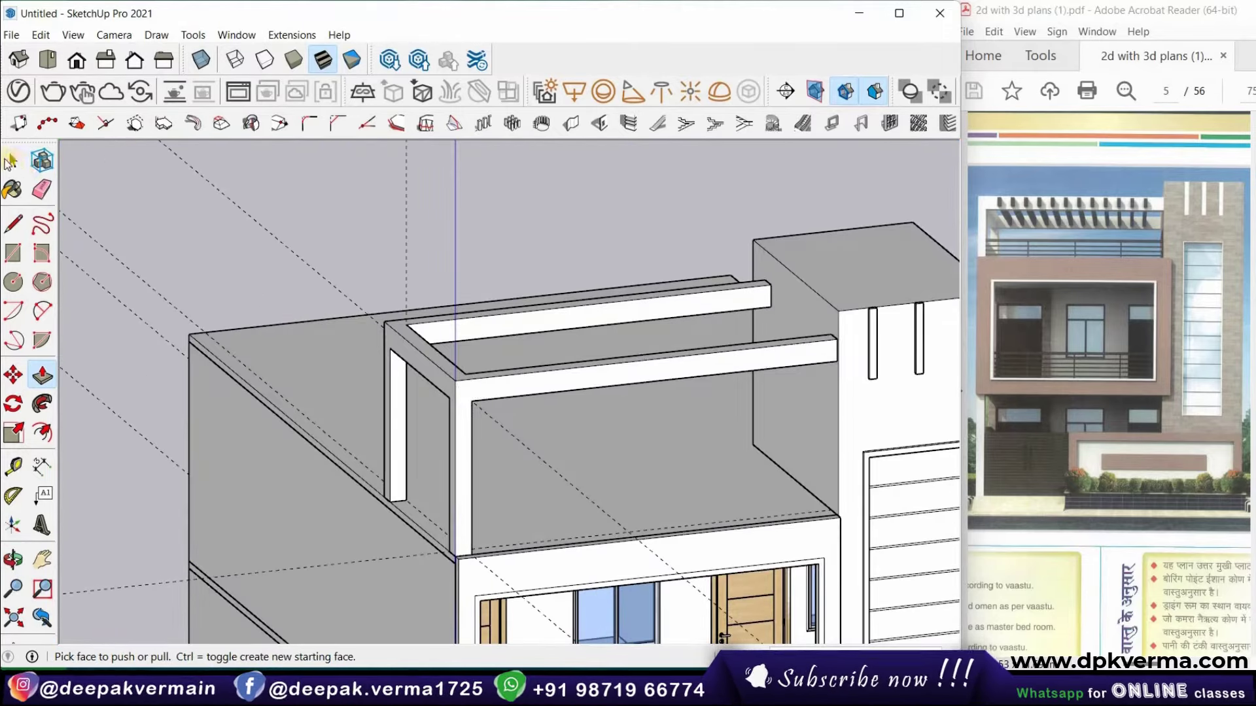
pyautogui.click(11, 160)
# Select the whole beam-and-column frame and make it a group
pyautogui.tripleClick(530, 386)
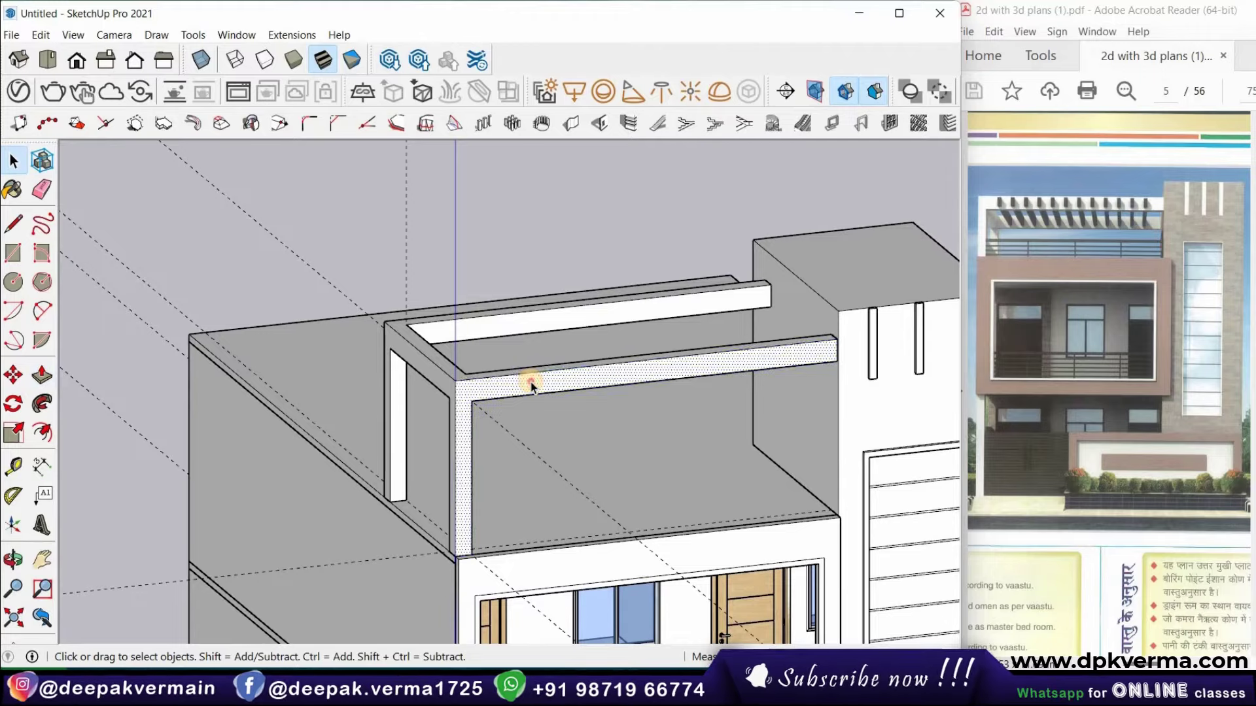
pyautogui.rightClick(530, 386)
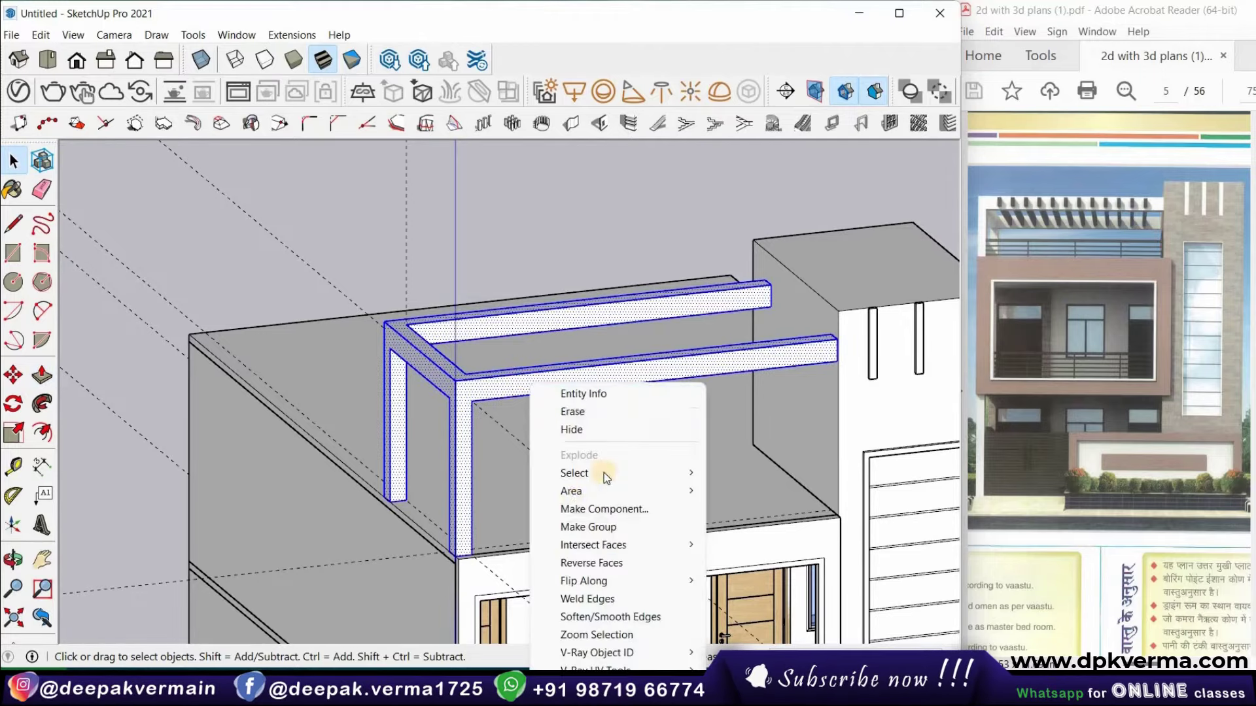
pyautogui.click(575, 526)
pyautogui.moveTo(484, 361); pyautogui.dragTo(473, 291, button='middle')
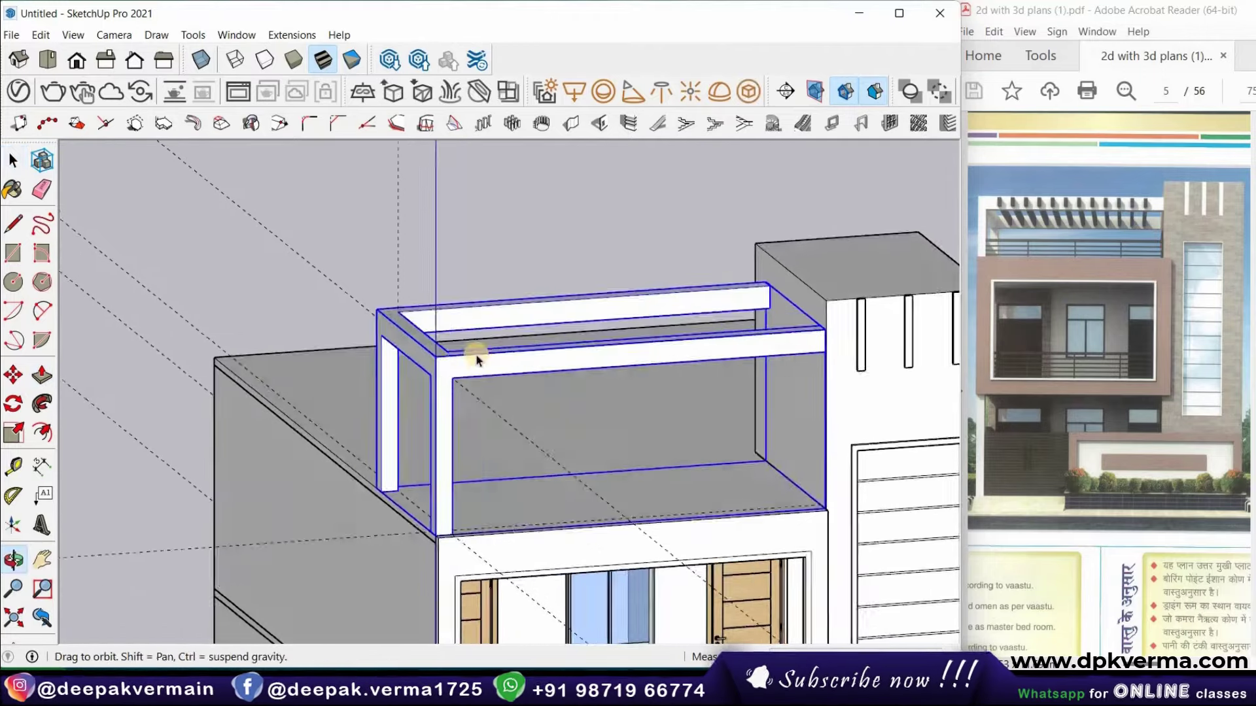
# Switch to Front view and delete all guides via Edit > Delete Guides
pyautogui.press('F2')
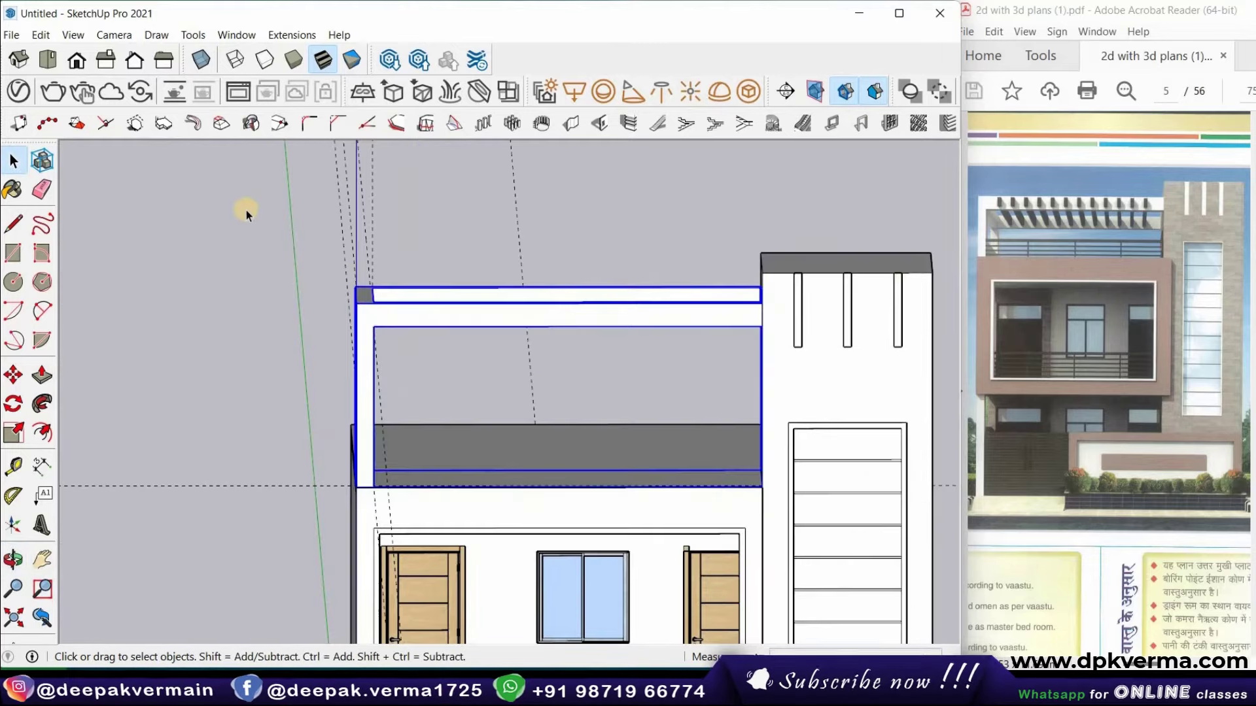
pyautogui.click(162, 224)
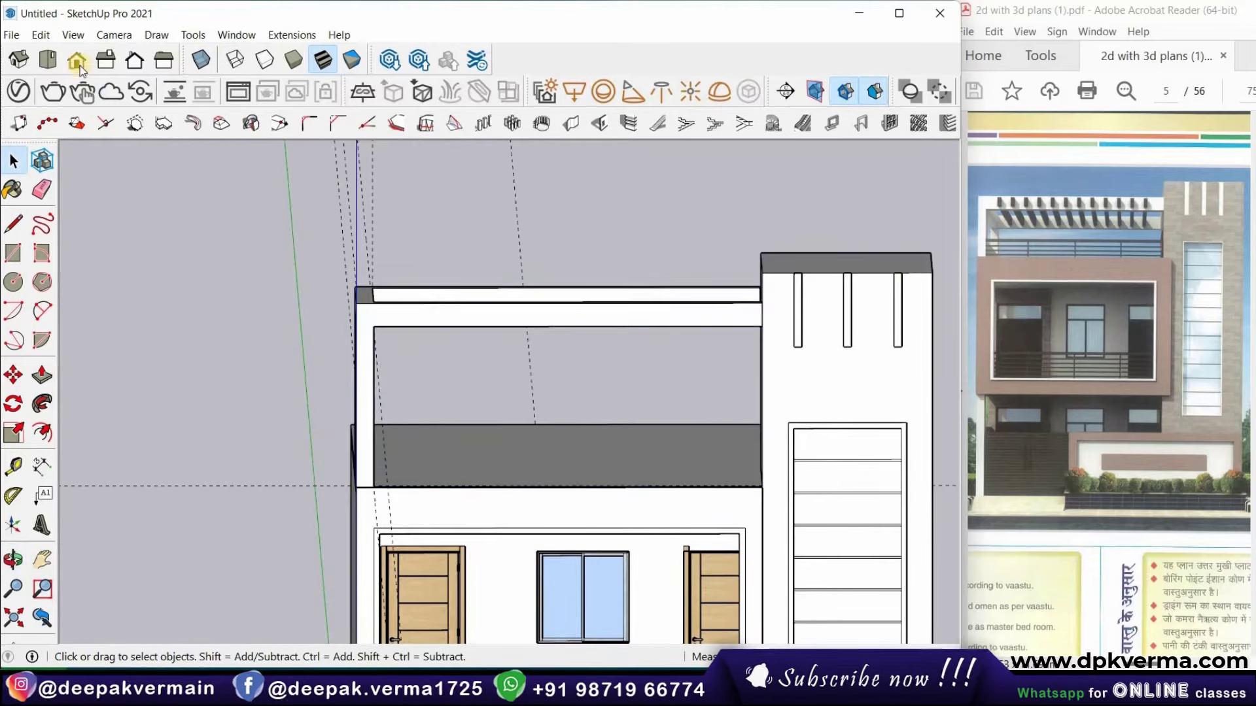
pyautogui.click(40, 35)
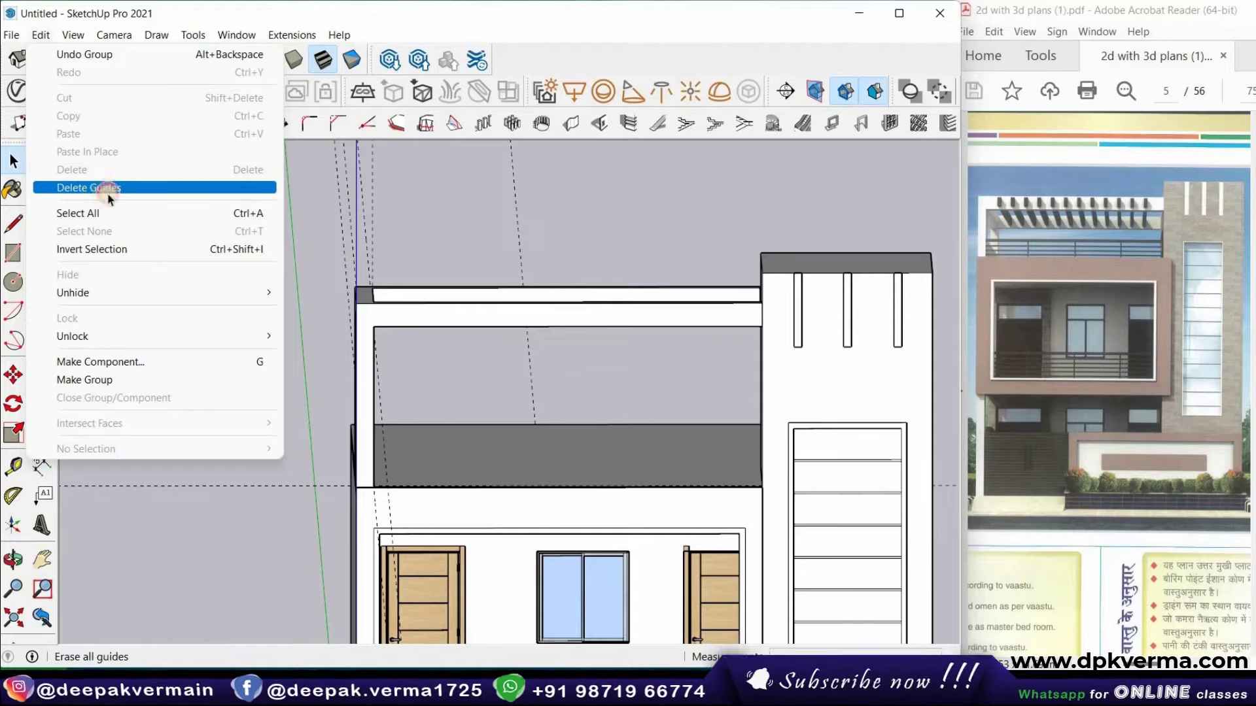
pyautogui.click(109, 199)
pyautogui.scroll(-2, 206, 257)
pyautogui.scroll(2, 267, 314)
pyautogui.scroll(2, 456, 320)
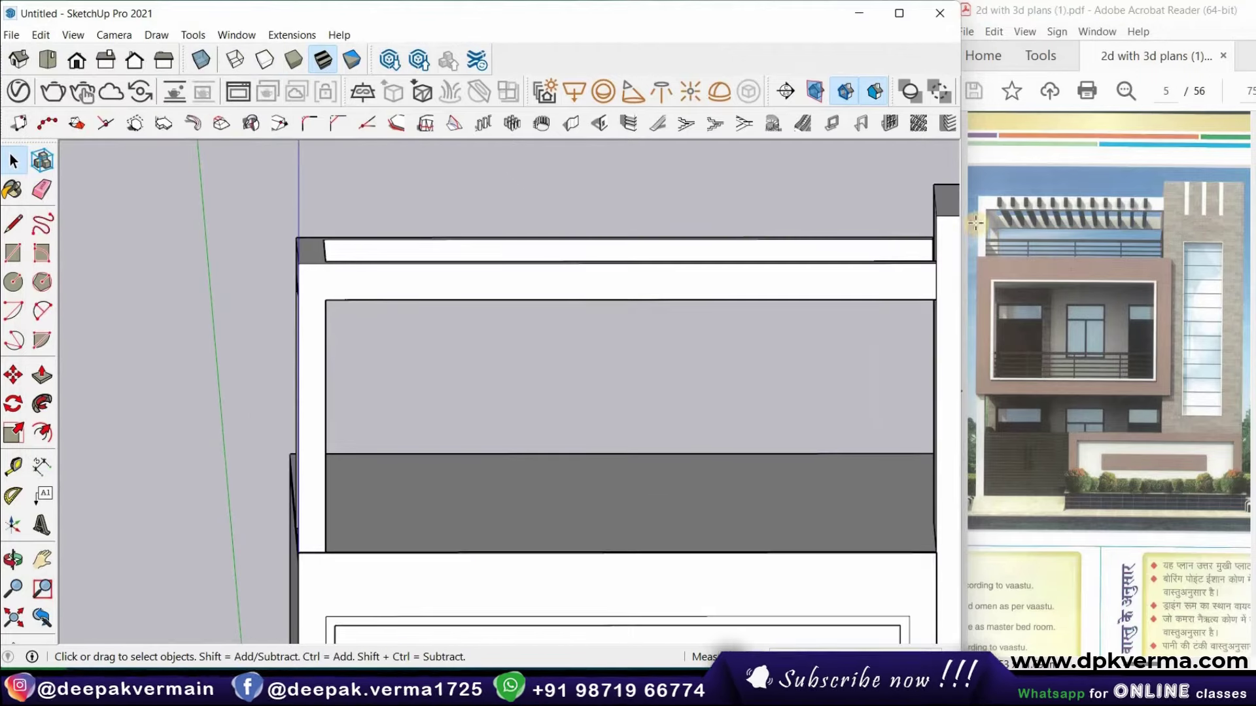
pyautogui.click(13, 467)
# Place a vertical guide offset from the left edge of the white wall band
pyautogui.moveTo(325, 267); pyautogui.dragTo(300, 232, button='middle')
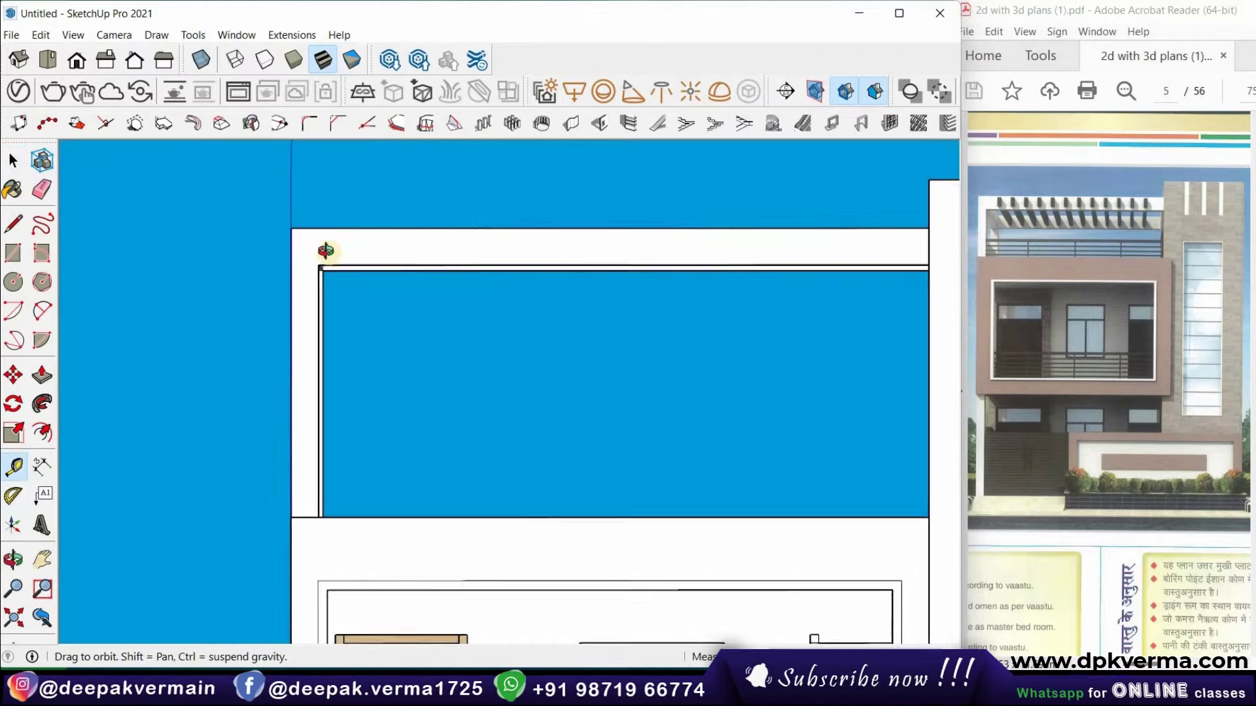
pyautogui.click(293, 240)
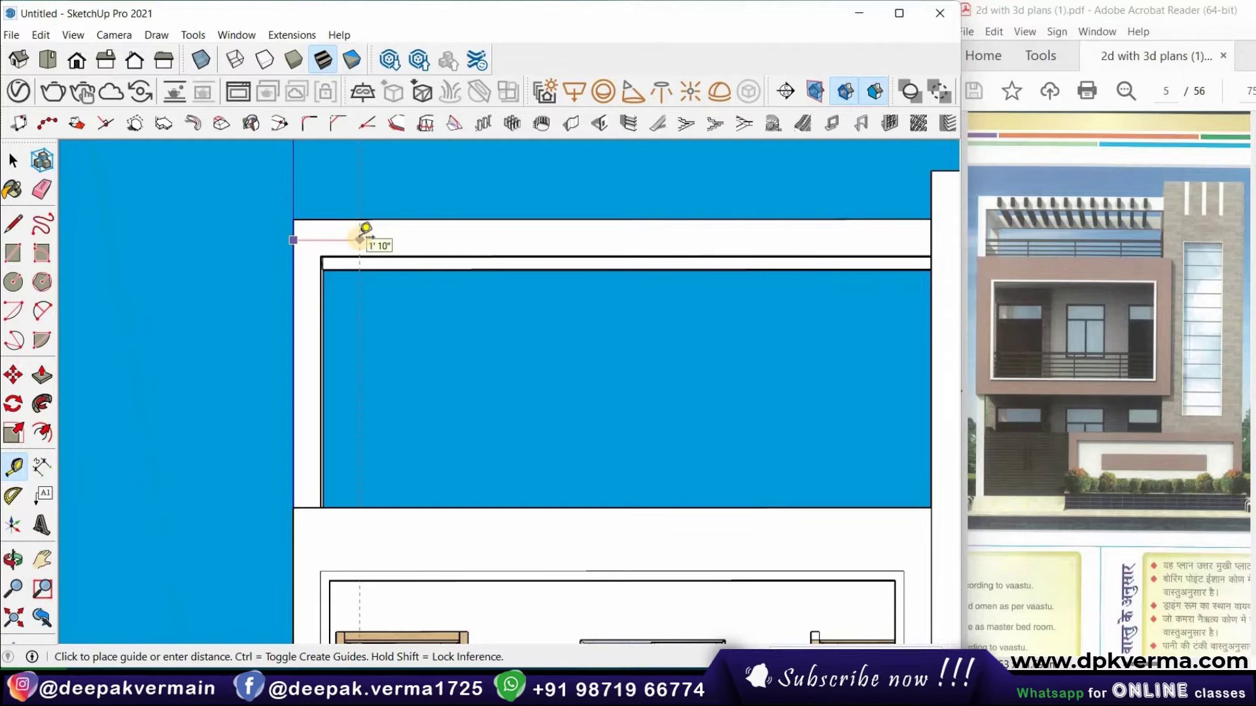
pyautogui.click(330, 249)
pyautogui.click(323, 267)
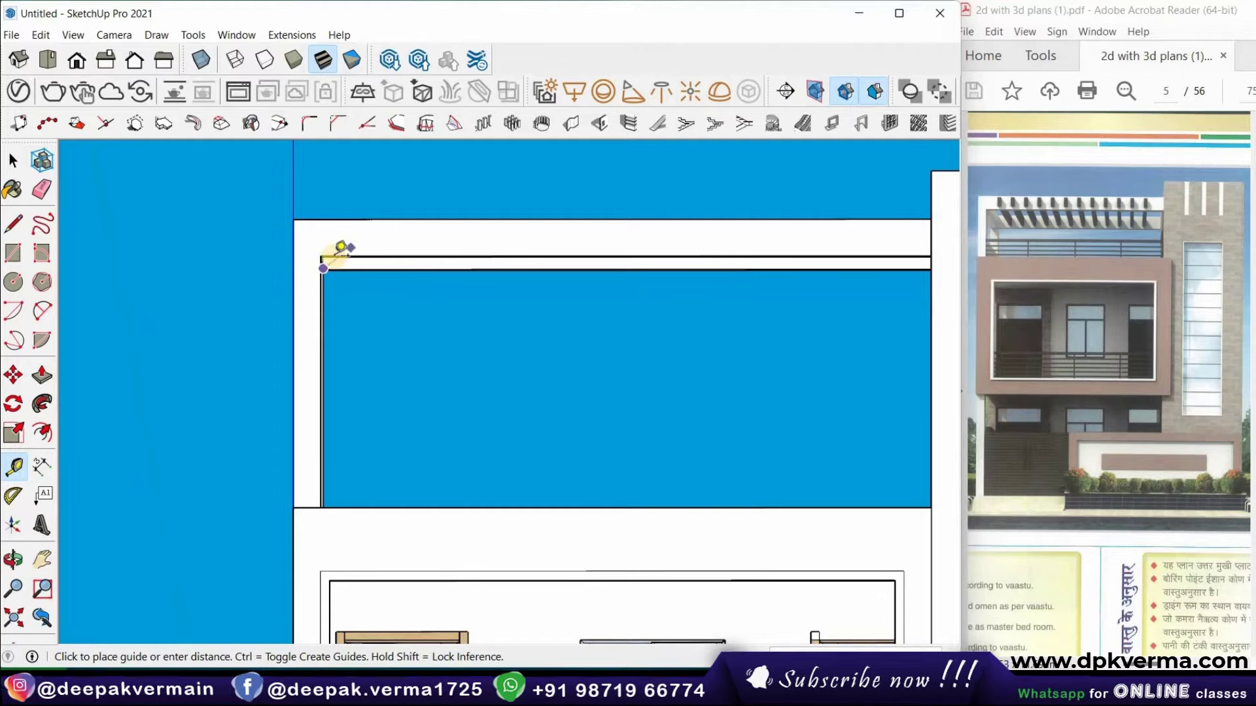
pyautogui.click(350, 249)
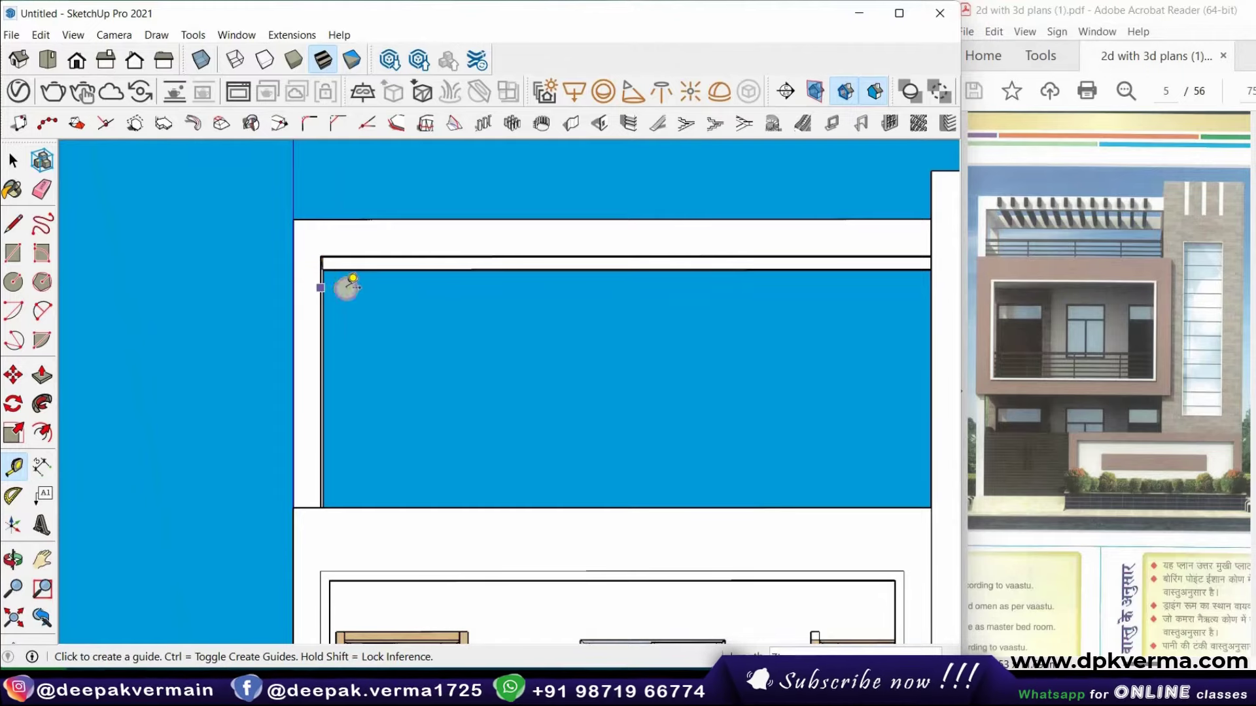
pyautogui.click(323, 285)
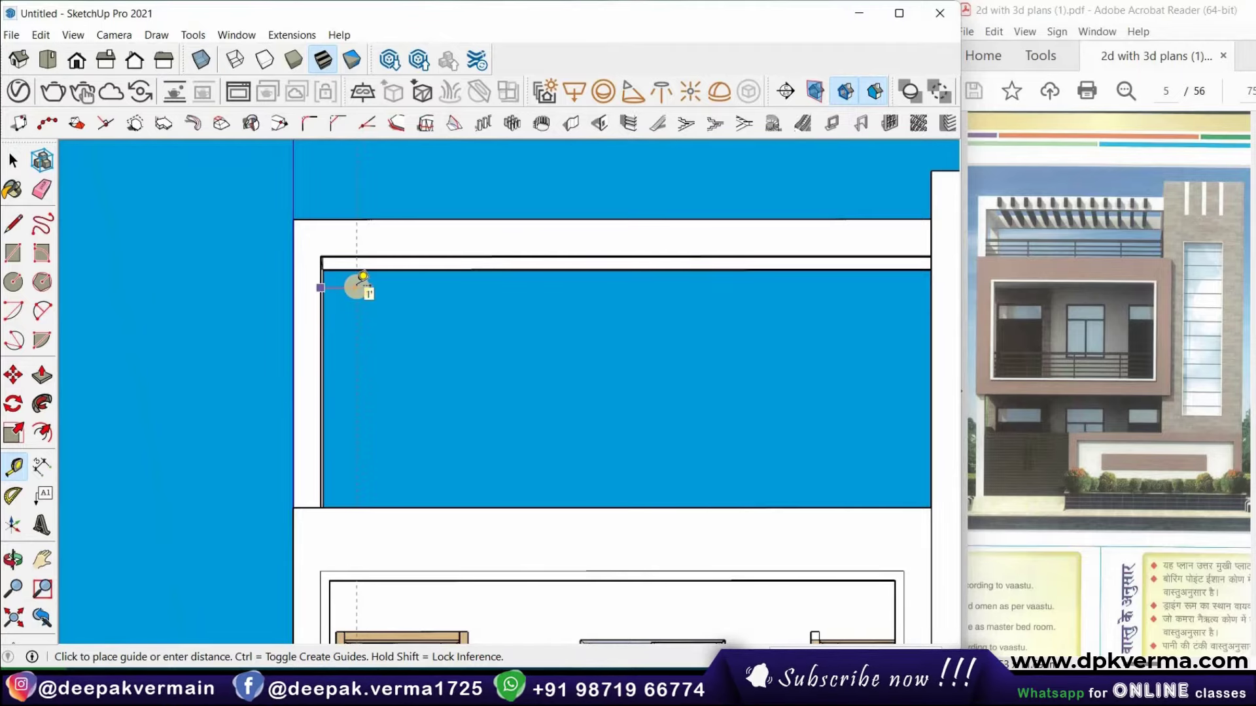
pyautogui.click(356, 286)
pyautogui.scroll(-1, 516, 278)
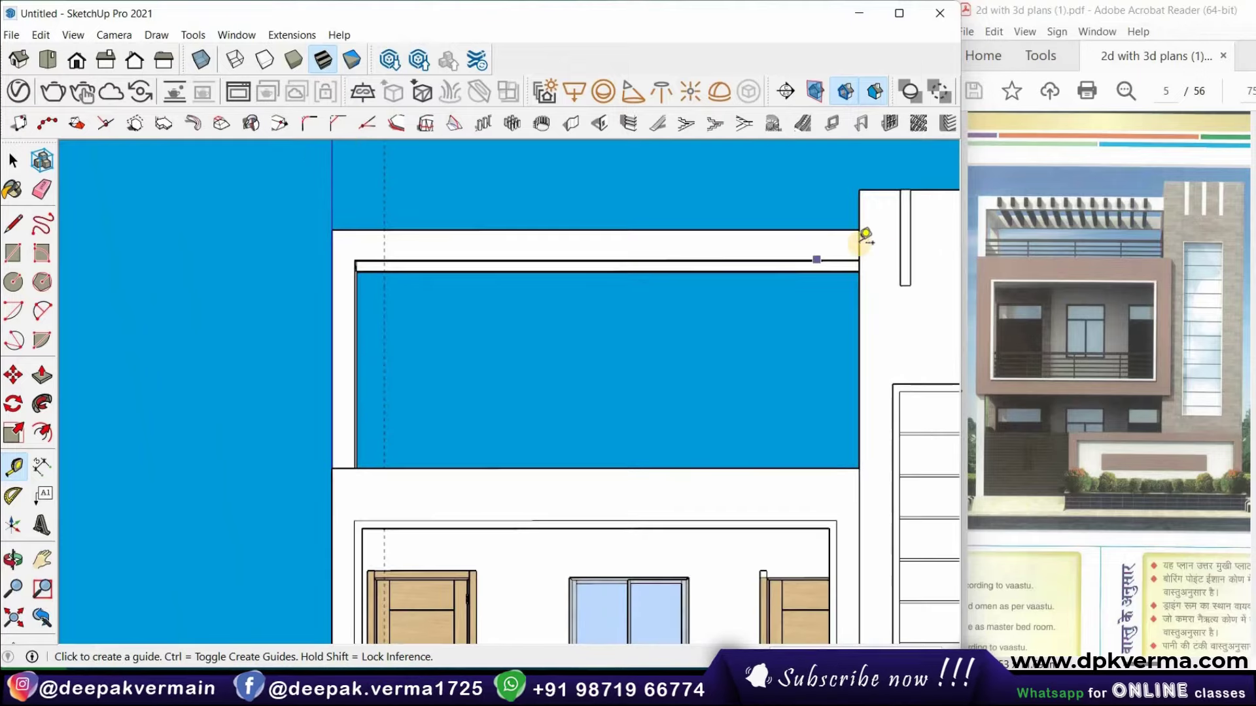
# Add a vertical guide near the beam's right end and another 4 1/2" from the first
pyautogui.click(859, 242)
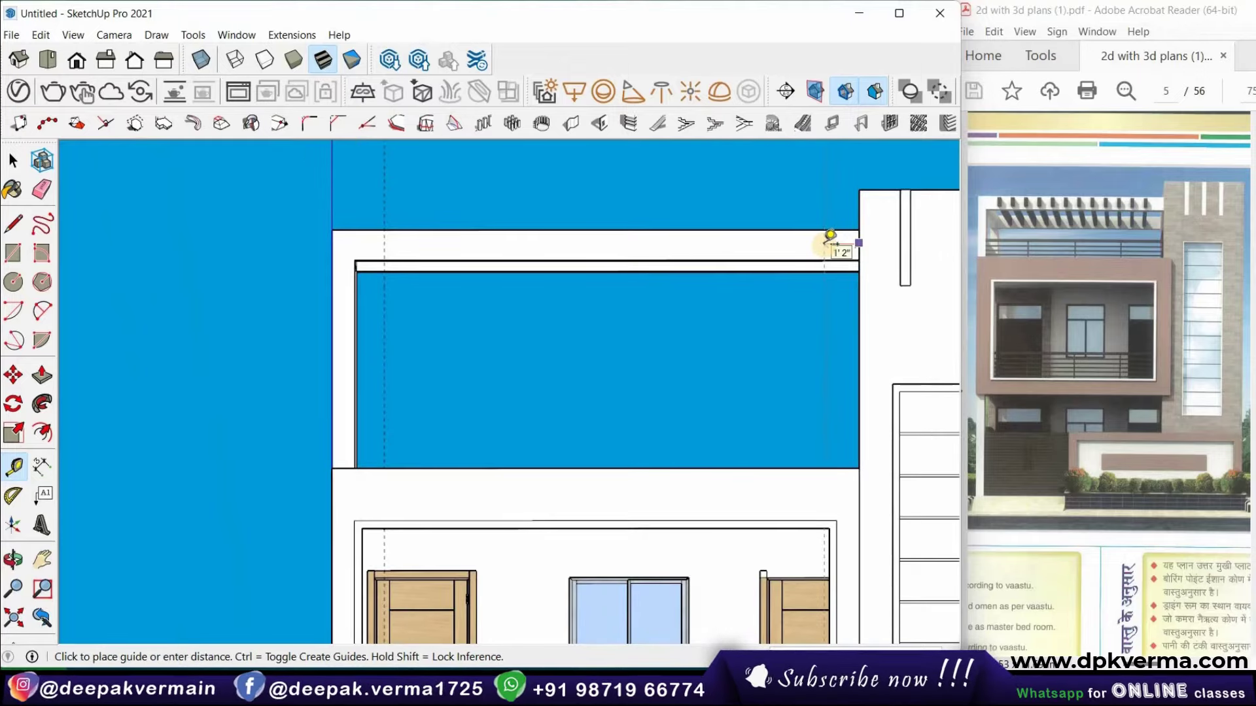
pyautogui.click(829, 236)
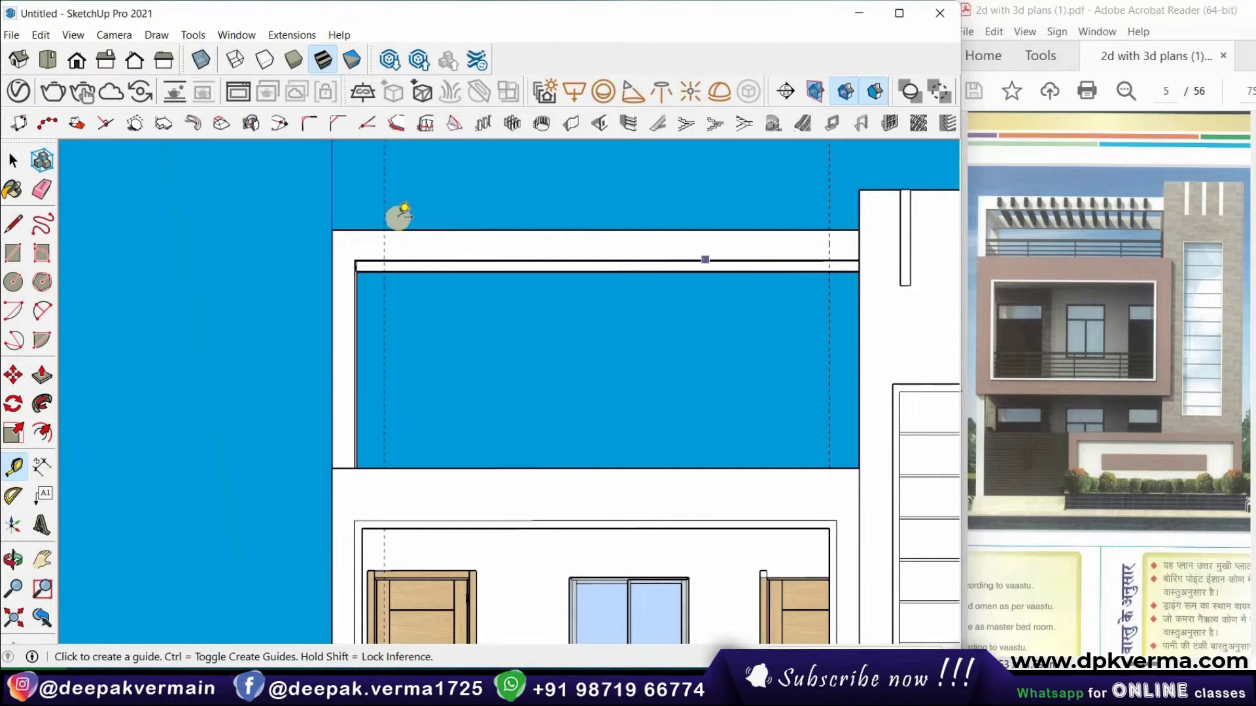
pyautogui.scroll(1, 392, 226)
pyautogui.scroll(1, 378, 261)
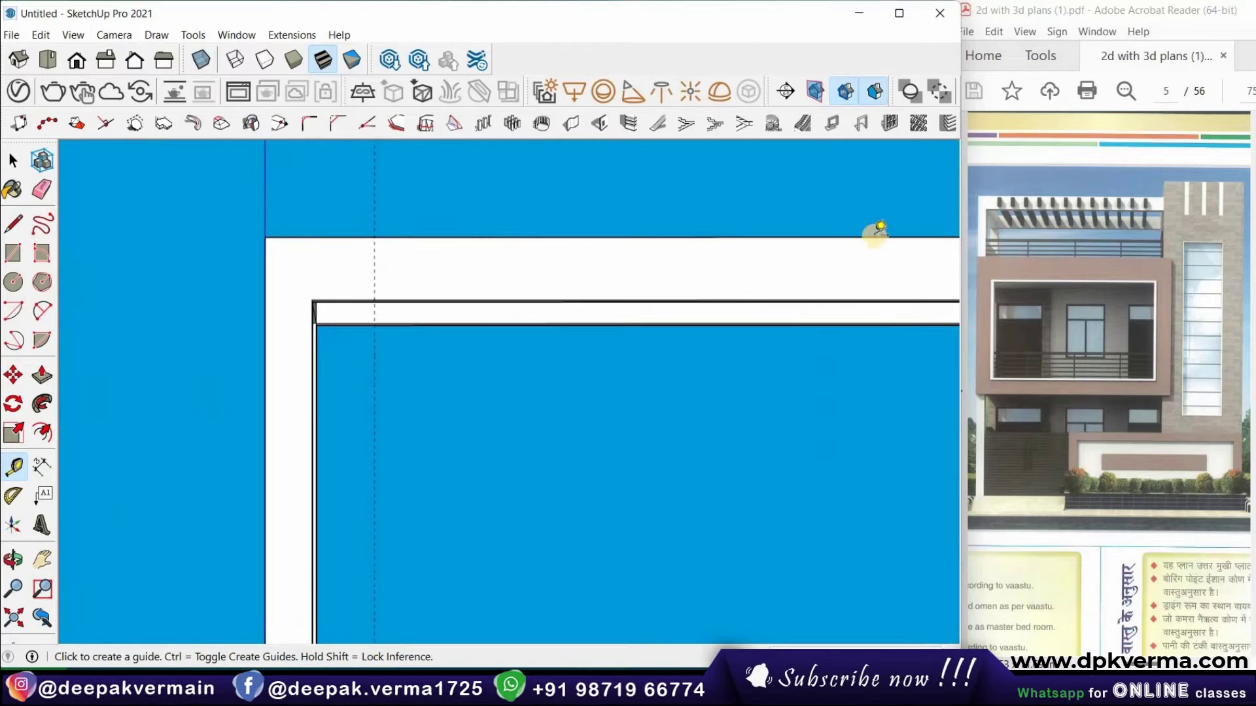
pyautogui.click(375, 275)
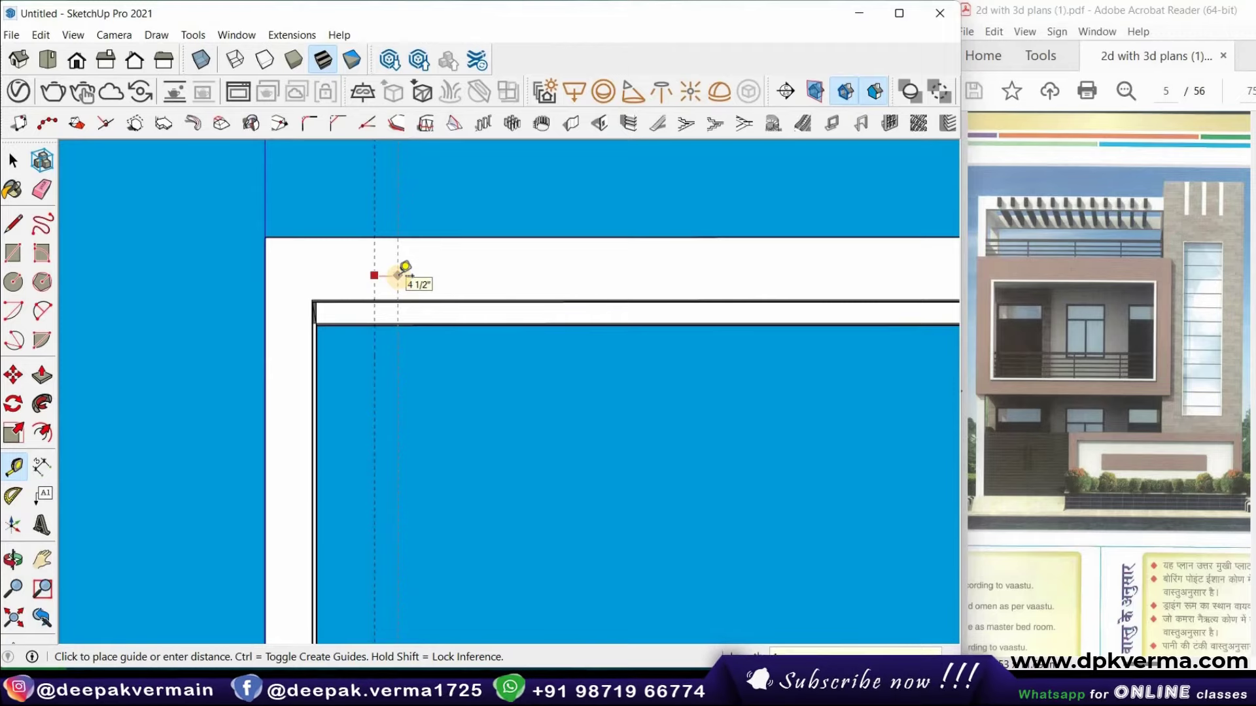
pyautogui.press('Return')
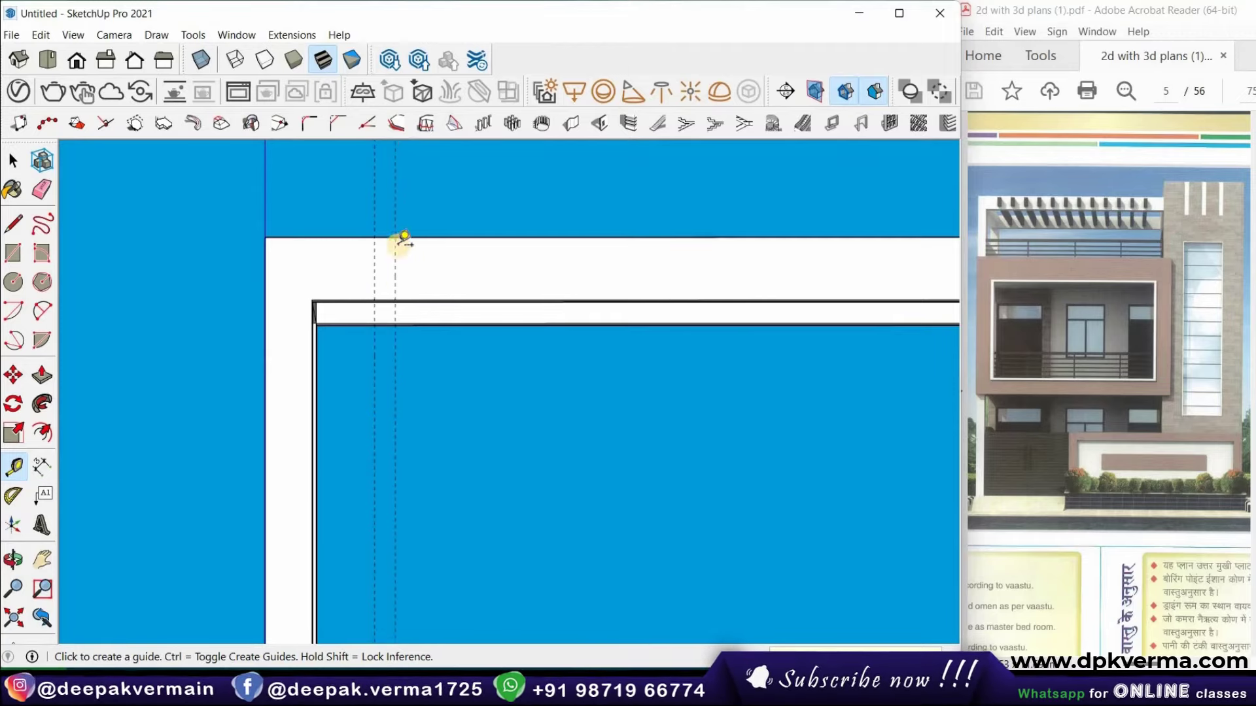
# Add horizontal guides 1" below the band's top edge and 2 from its lower edge
pyautogui.click(421, 237)
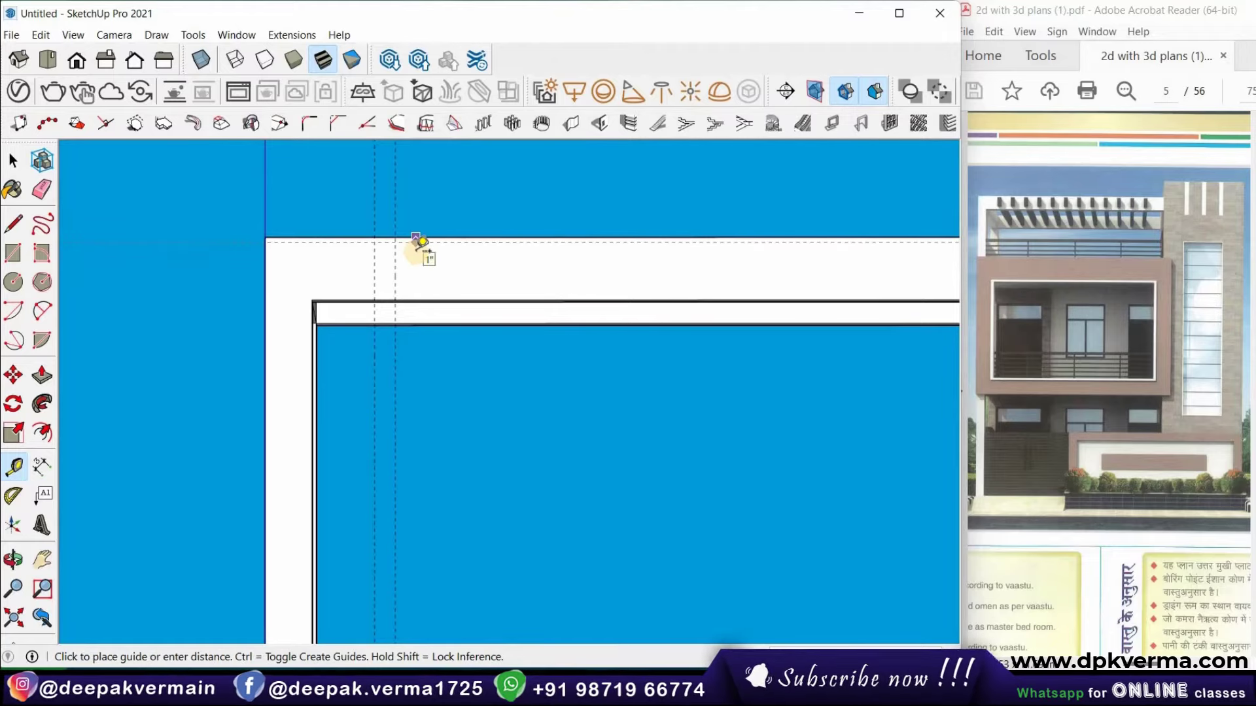
pyautogui.press('Return')
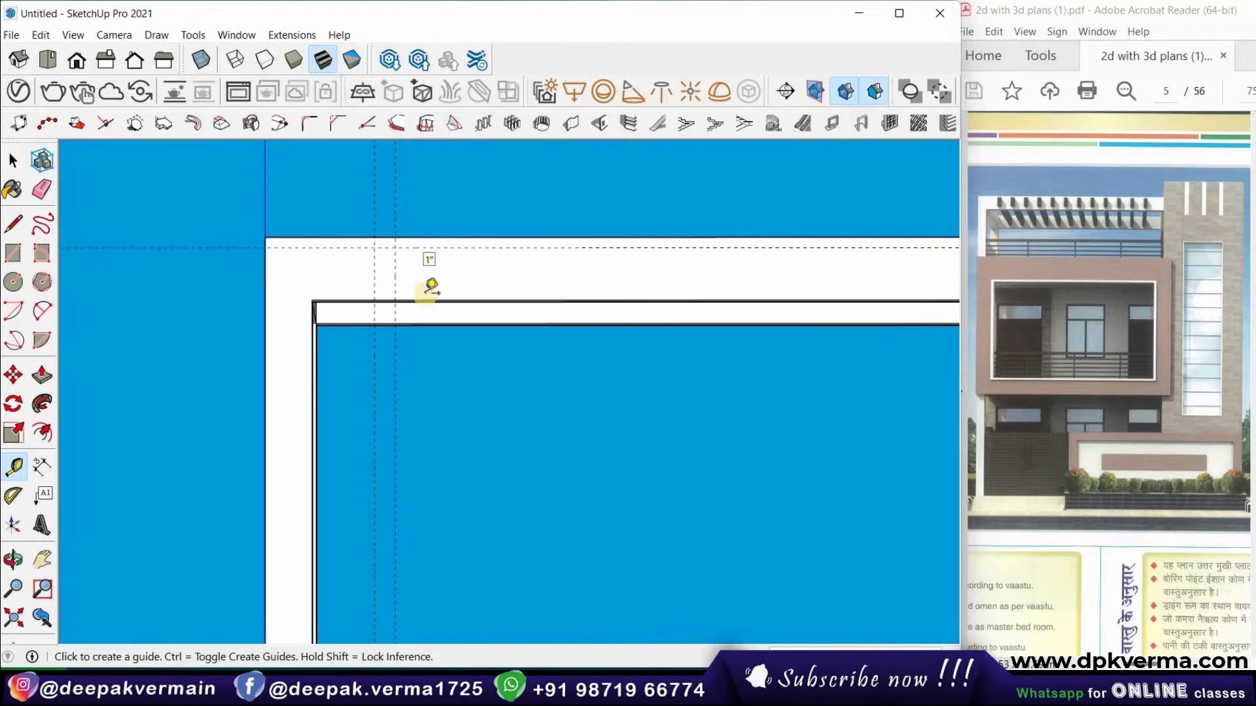
pyautogui.click(413, 302)
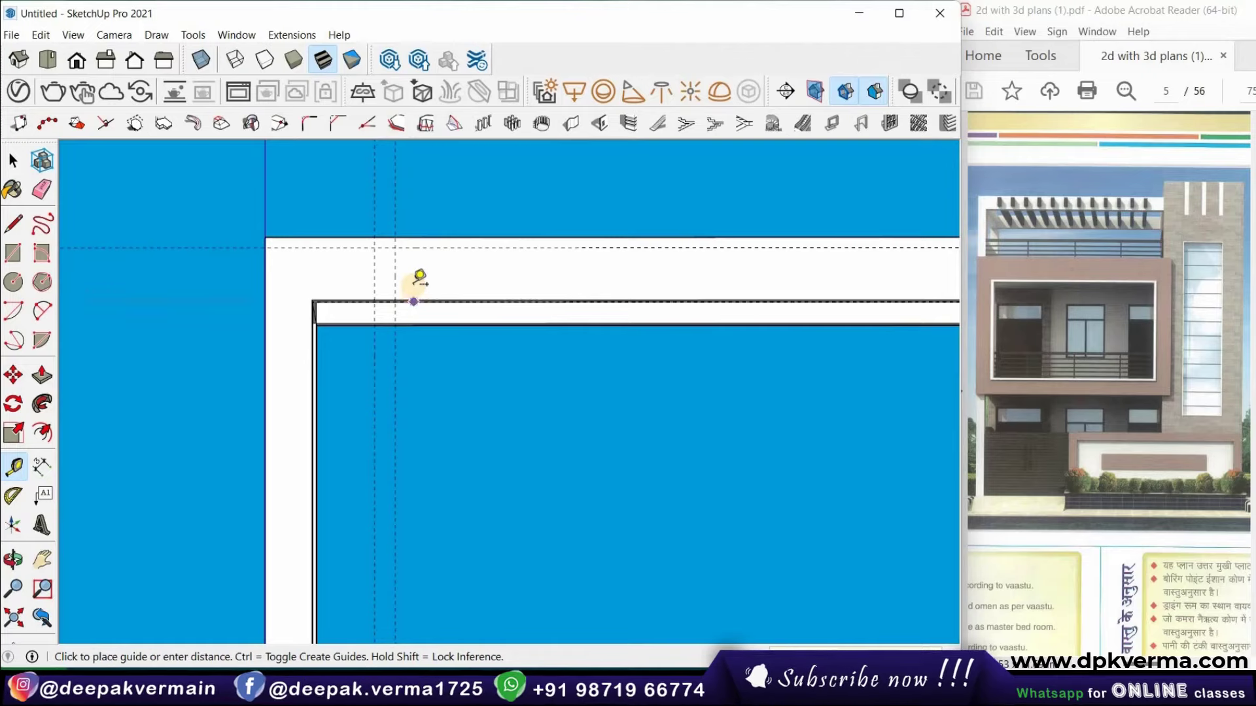
pyautogui.click(413, 299)
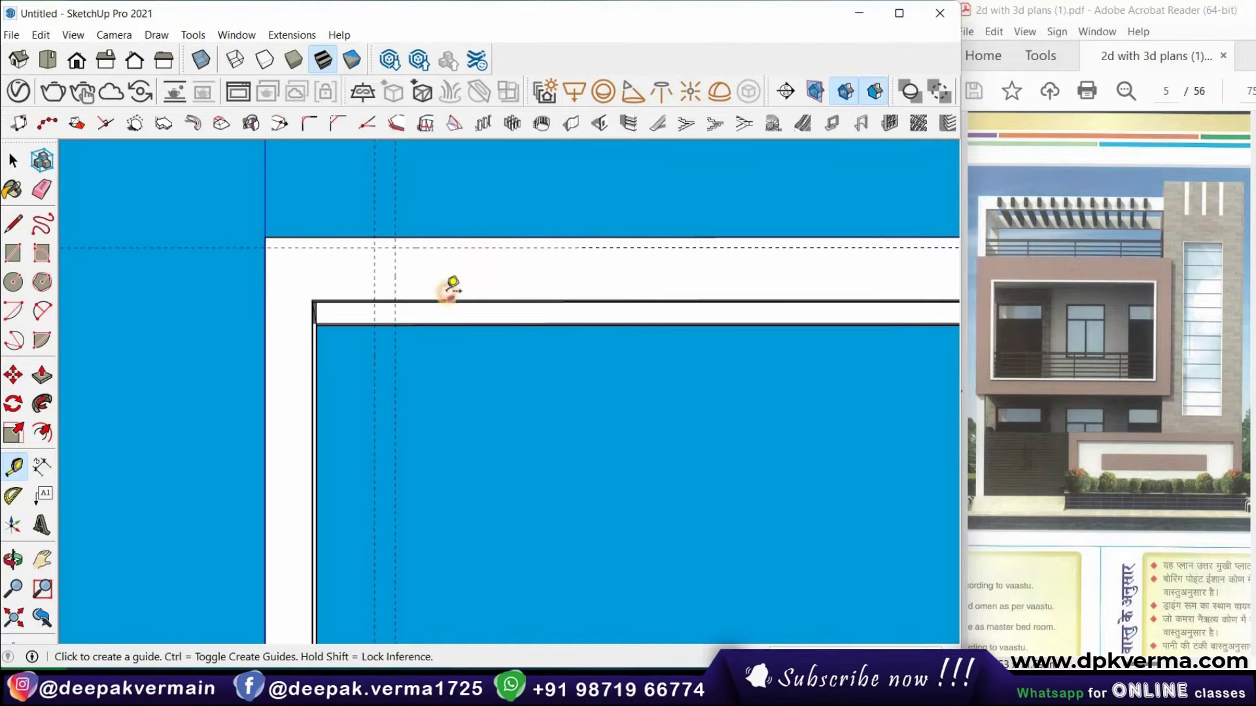
pyautogui.click(448, 300)
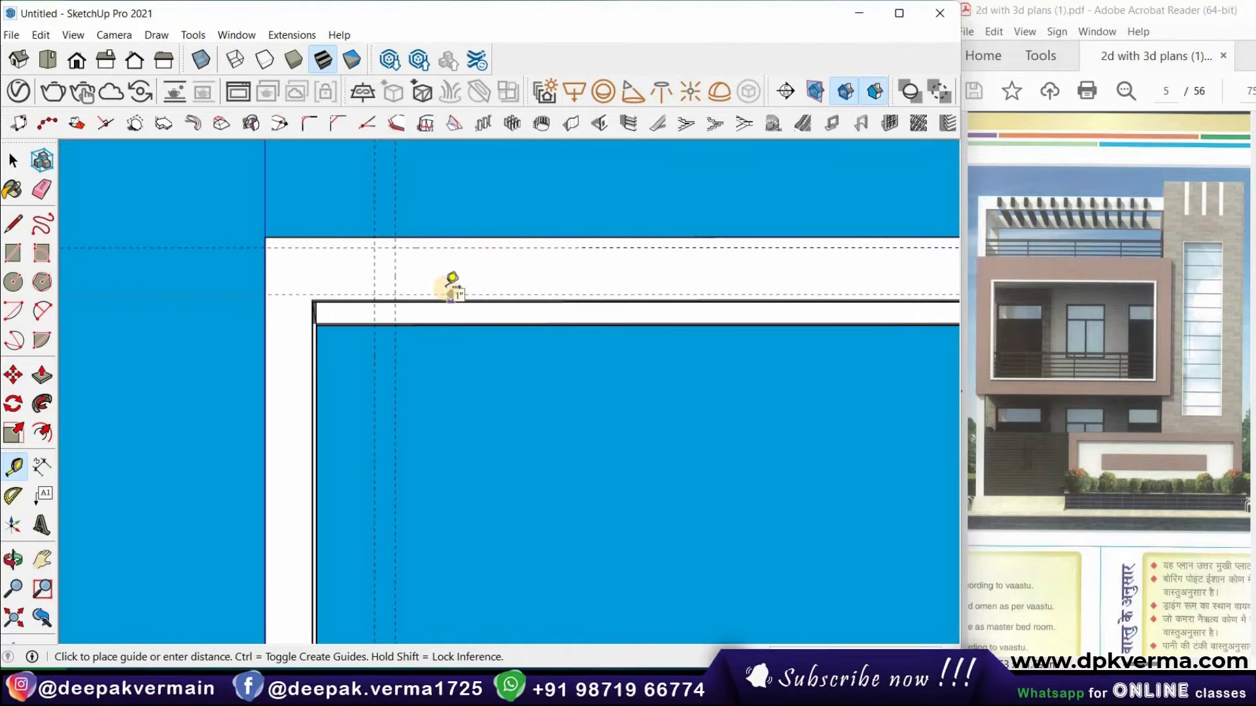
pyautogui.press('Return')
pyautogui.hotkey('ctrl', 'z')
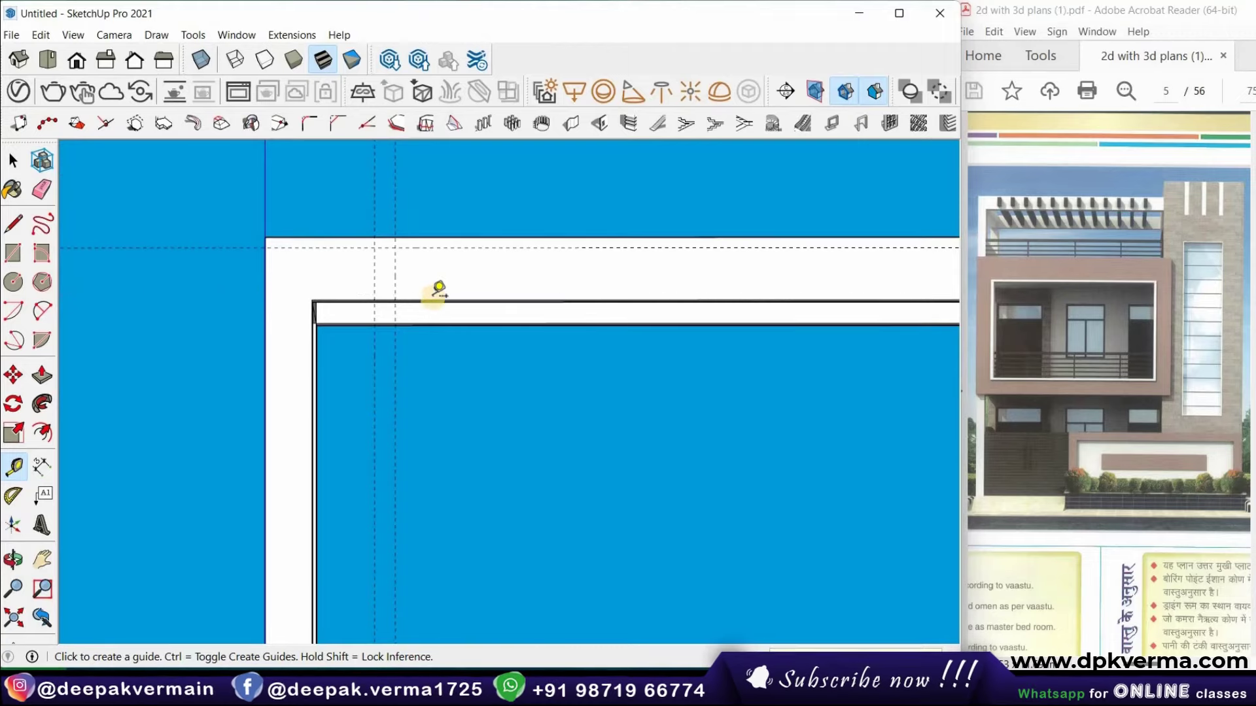
pyautogui.click(426, 299)
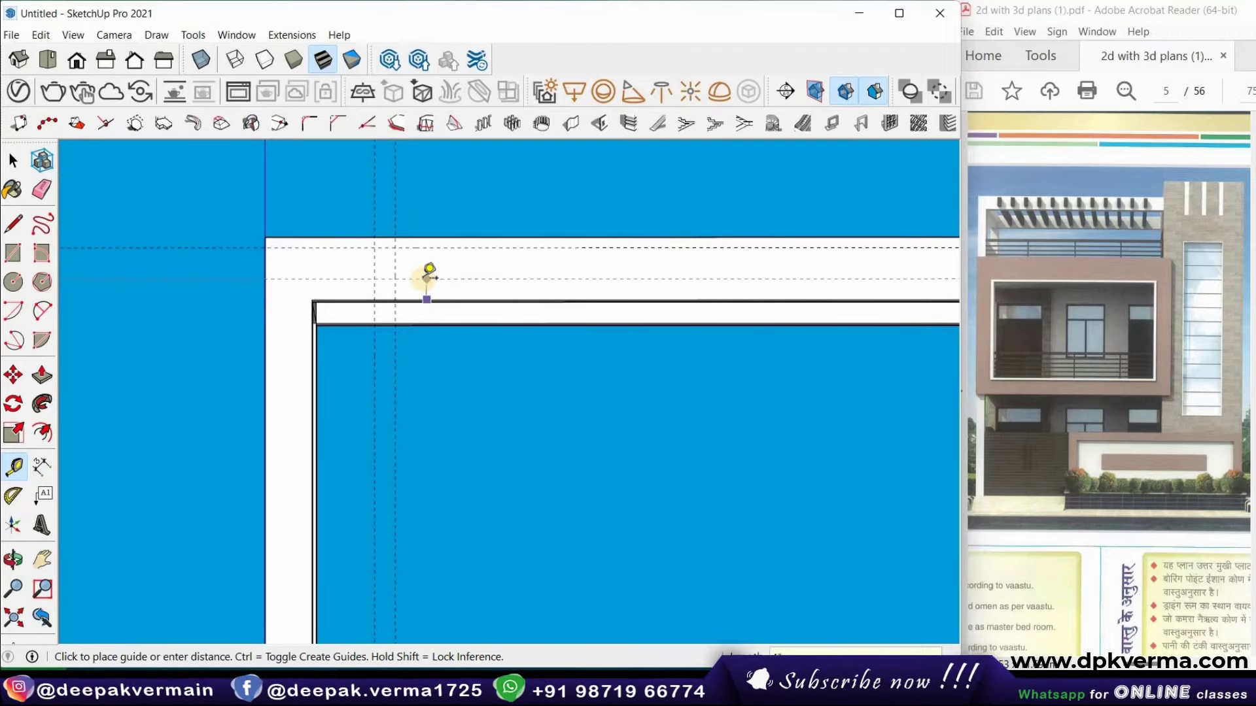
pyautogui.write('2')
pyautogui.press('Return')
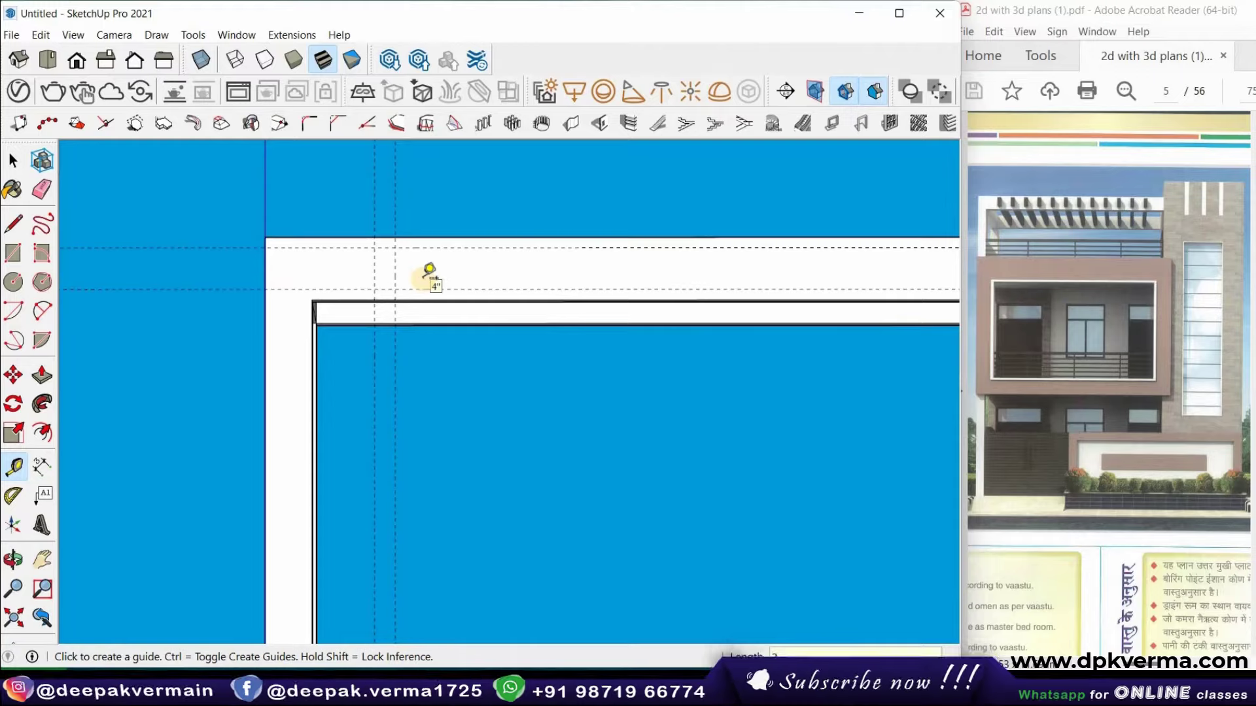
pyautogui.moveTo(448, 336); pyautogui.dragTo(435, 319, button='middle')
pyautogui.scroll(2, 436, 321)
# Draw a rectangle between the guide intersections and push/pull it into a small box
pyautogui.click(13, 253)
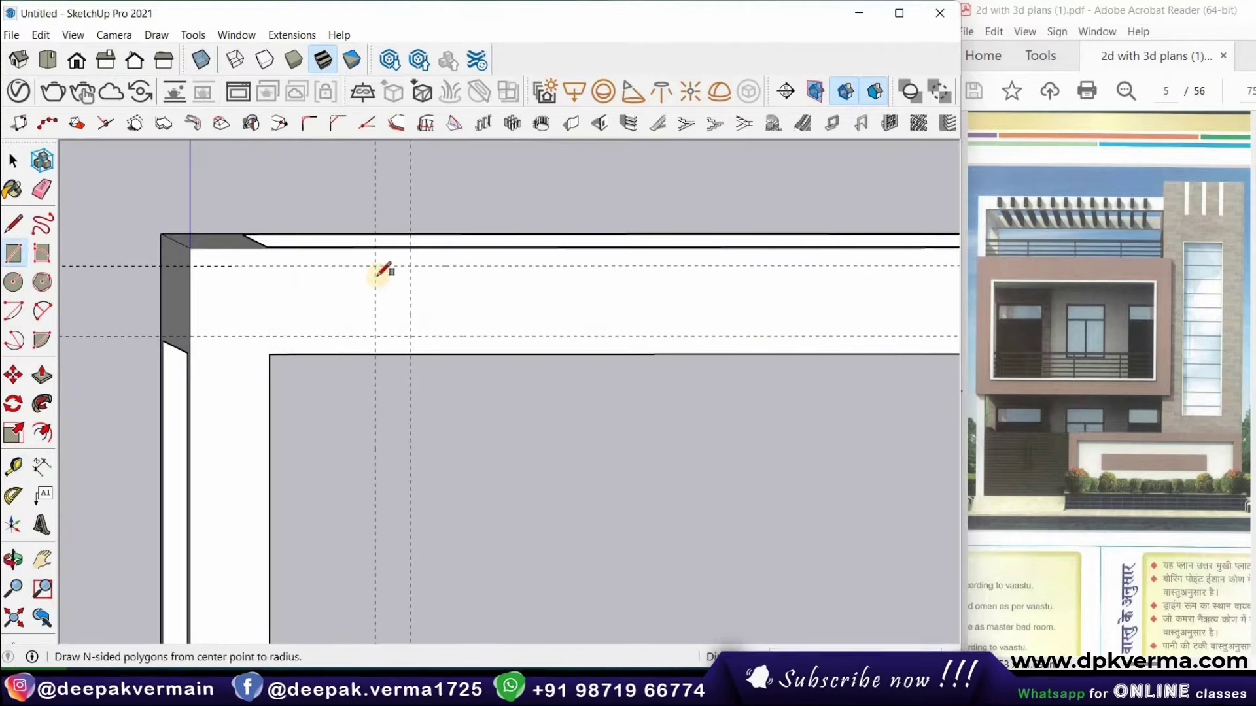
pyautogui.click(375, 266)
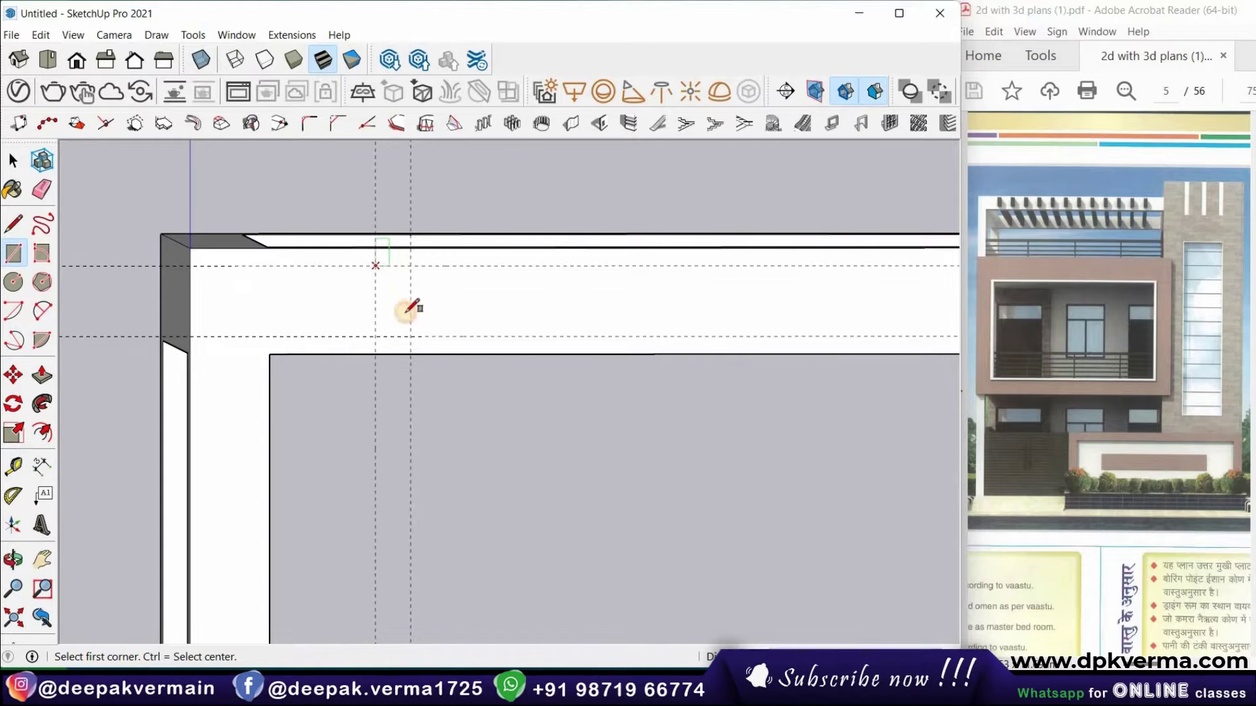
pyautogui.click(411, 337)
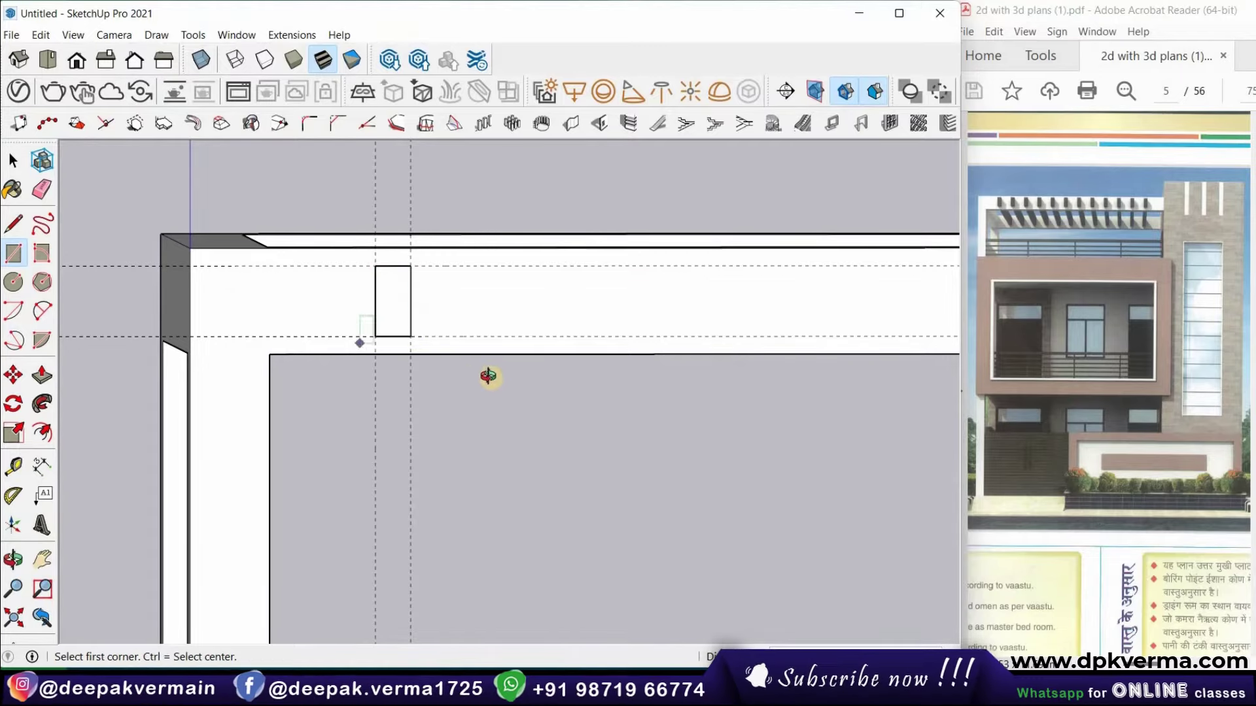
pyautogui.moveTo(485, 373); pyautogui.dragTo(458, 353, button='middle')
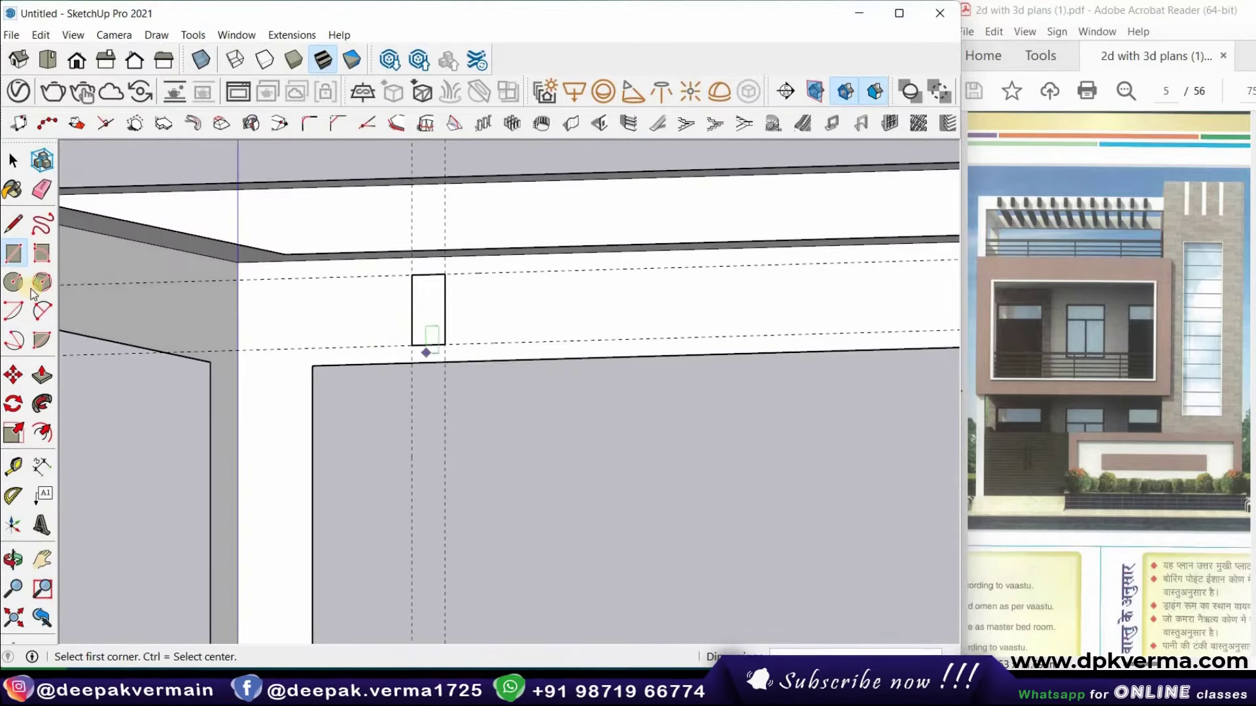
pyautogui.click(40, 376)
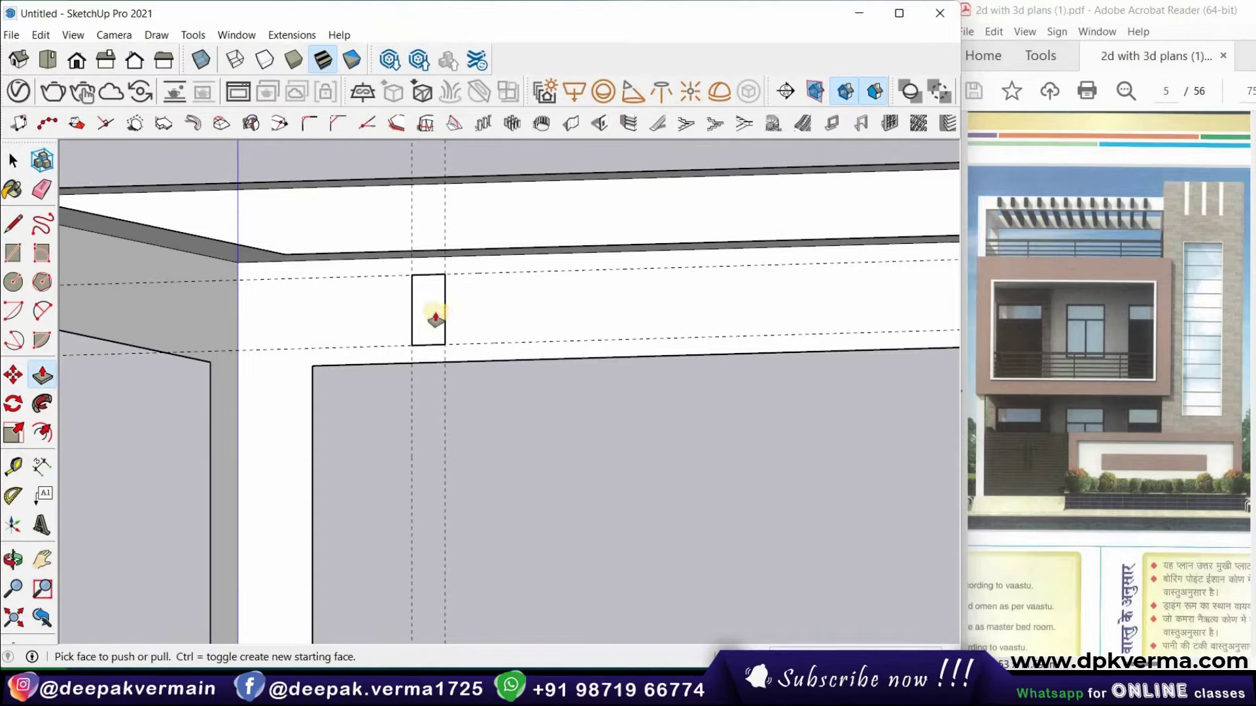
pyautogui.click(435, 314)
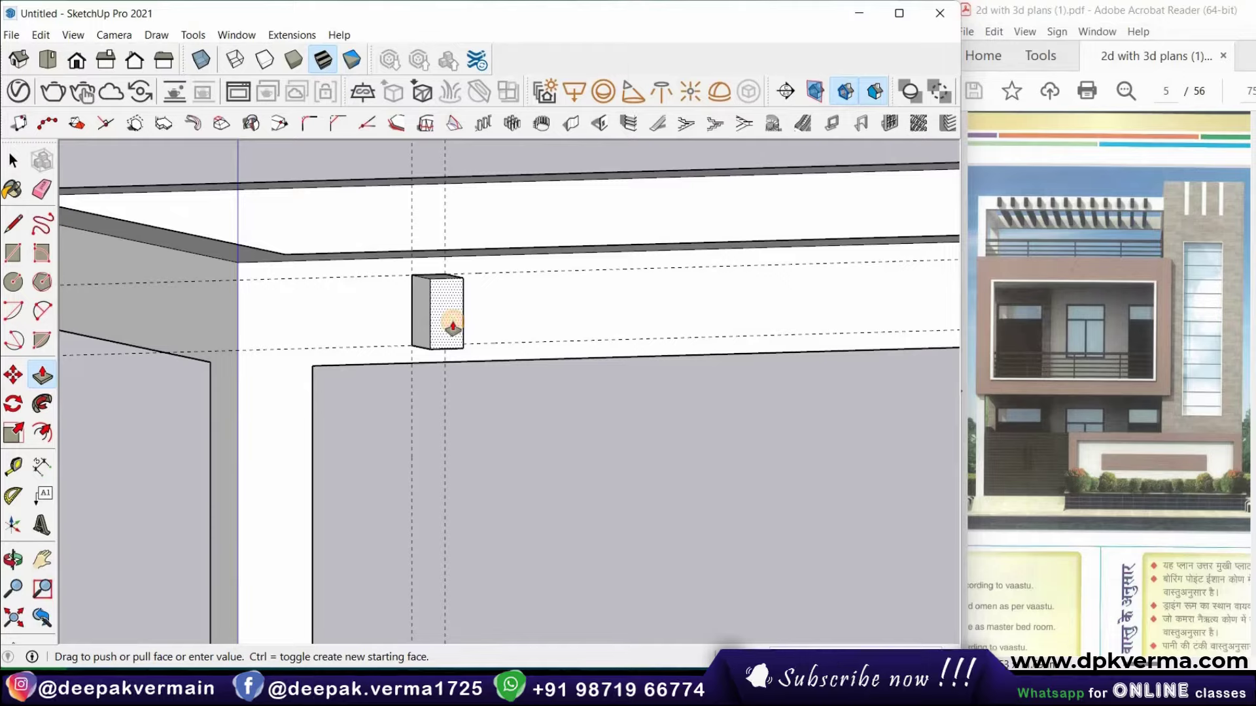
pyautogui.click(424, 331)
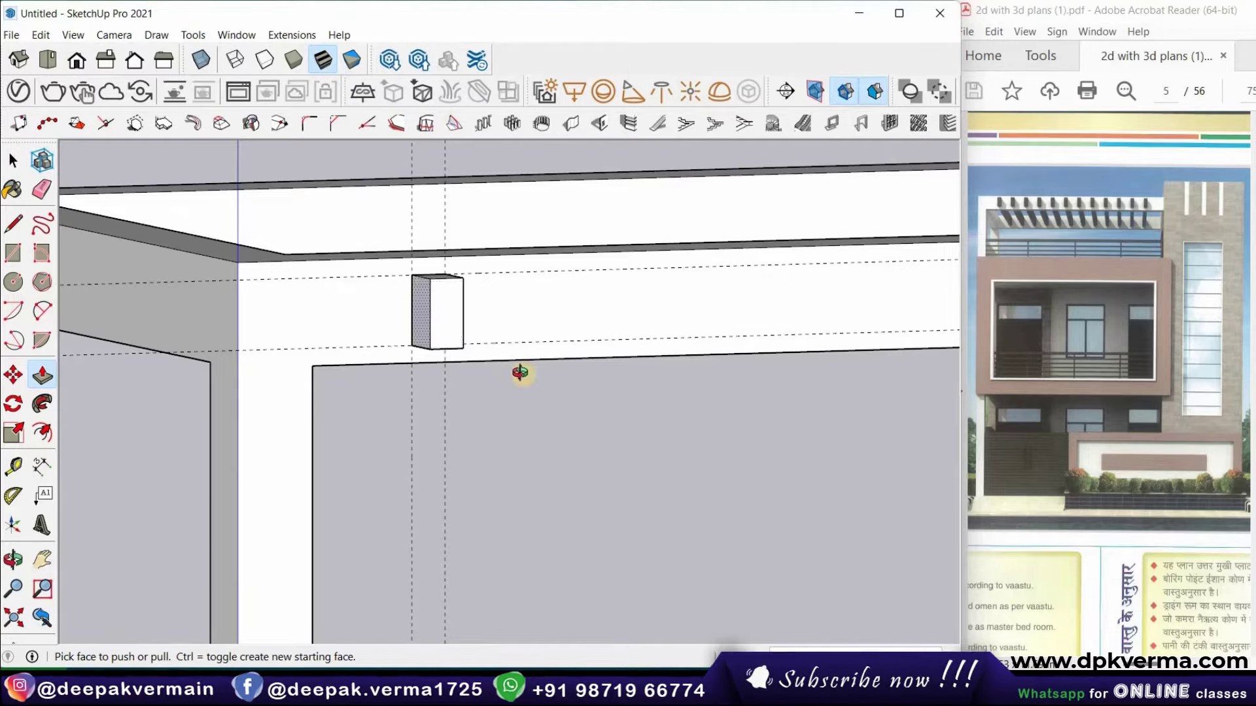
pyautogui.moveTo(519, 370); pyautogui.dragTo(196, 255, button='middle')
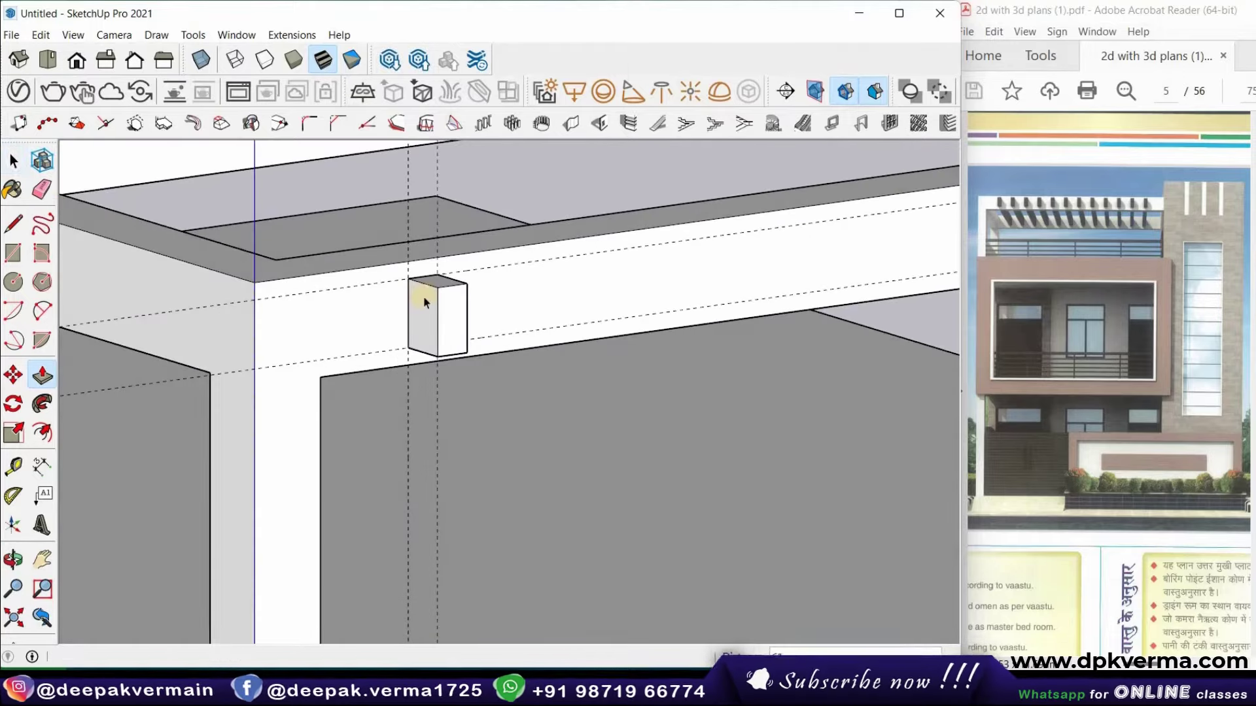
# Select the whole box and make it a component
pyautogui.press('space')
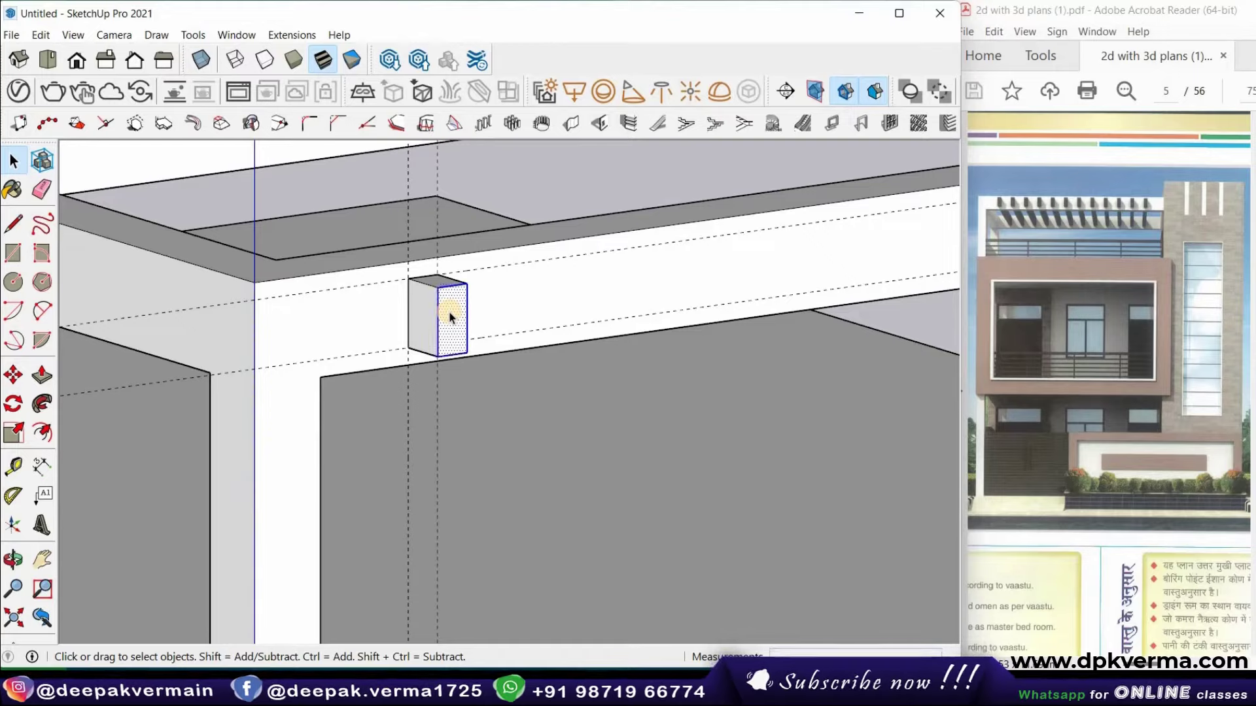
pyautogui.tripleClick(449, 316)
pyautogui.rightClick(449, 314)
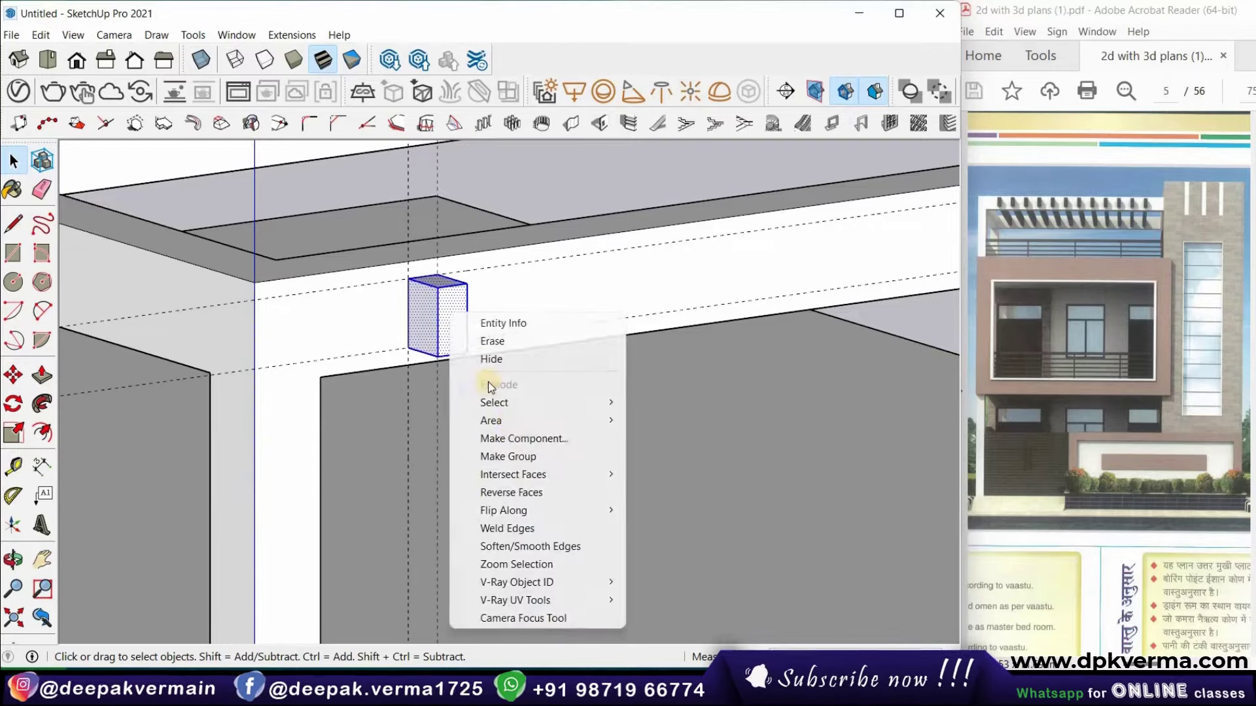
pyautogui.click(516, 445)
pyautogui.click(429, 537)
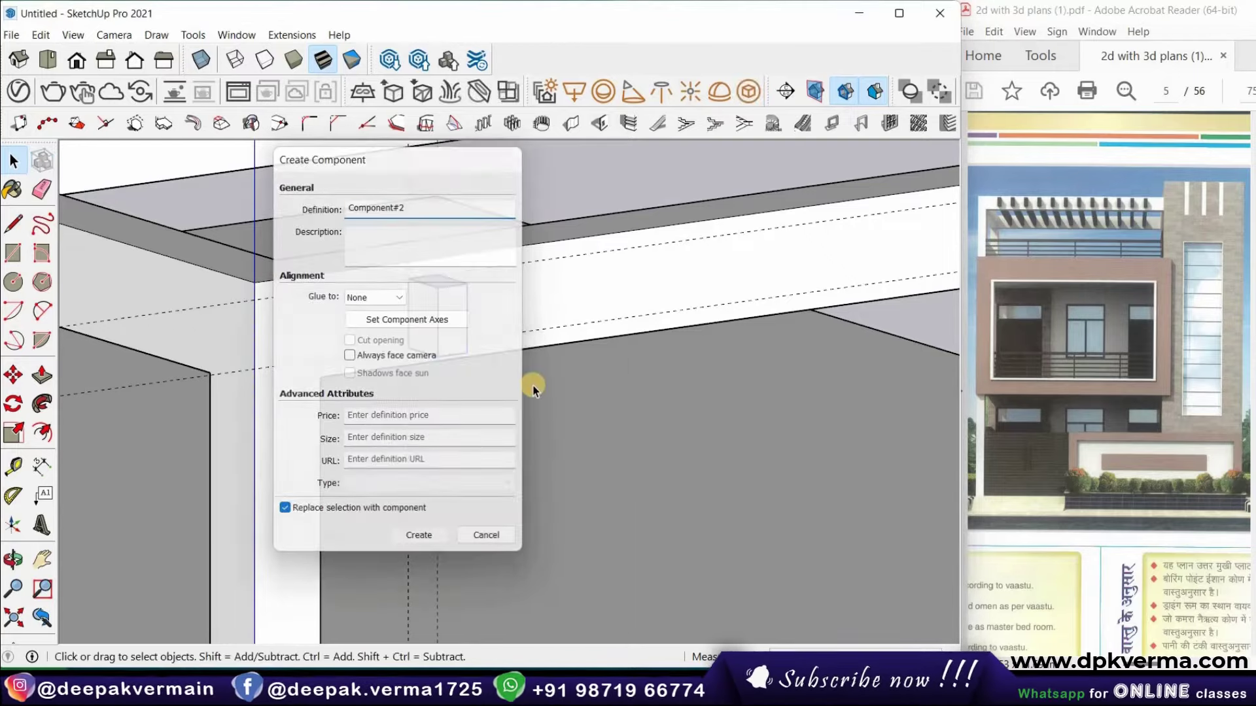
pyautogui.moveTo(386, 386); pyautogui.dragTo(536, 356, button='middle')
pyautogui.scroll(-5, 537, 356)
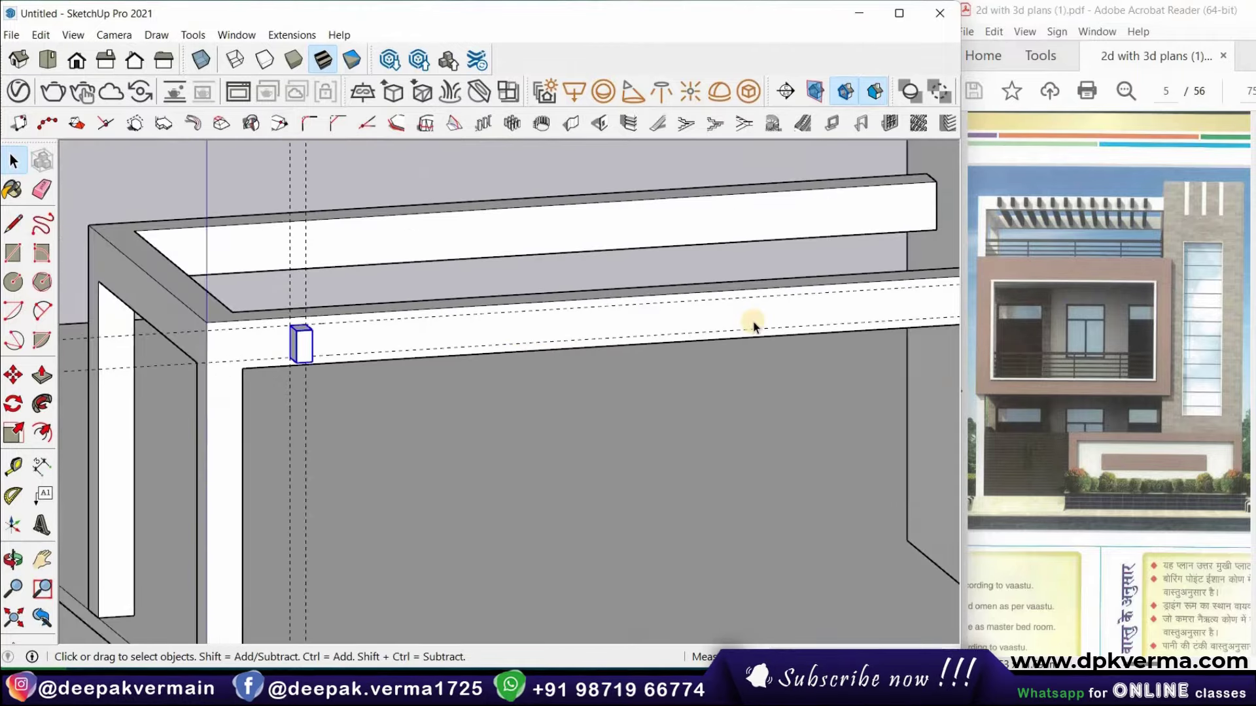
pyautogui.moveTo(751, 323); pyautogui.dragTo(477, 381, button='middle')
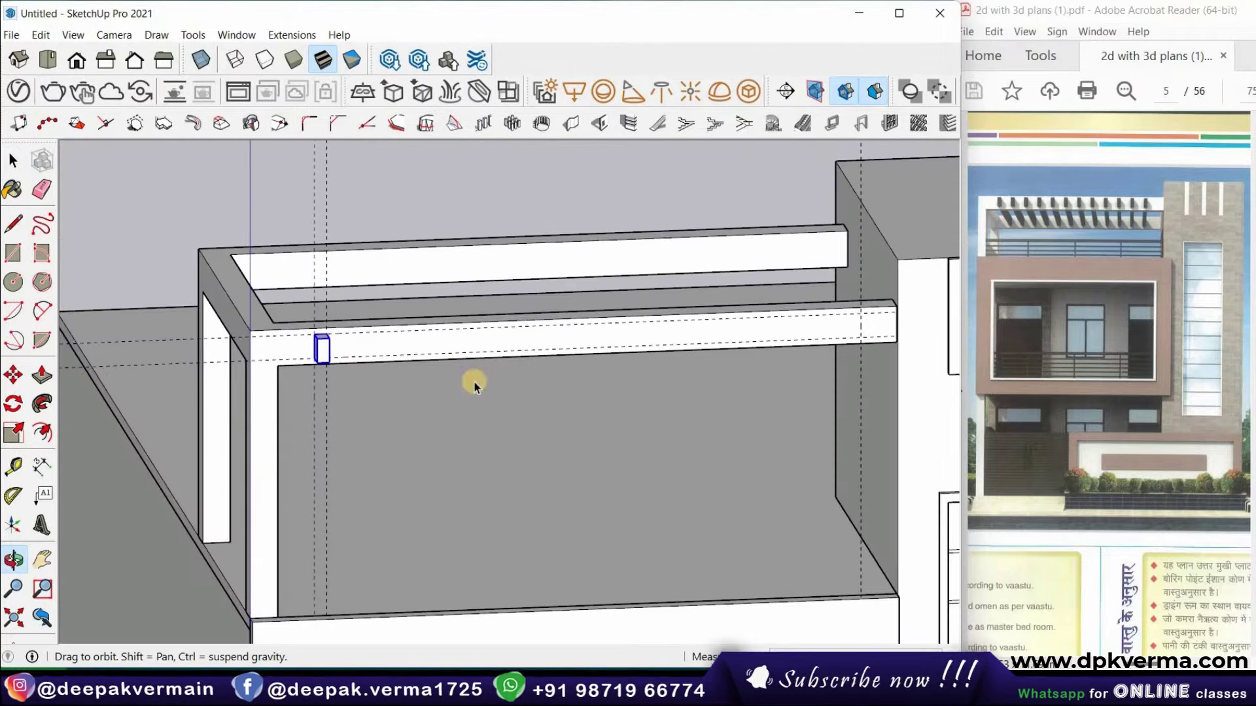
pyautogui.click(12, 375)
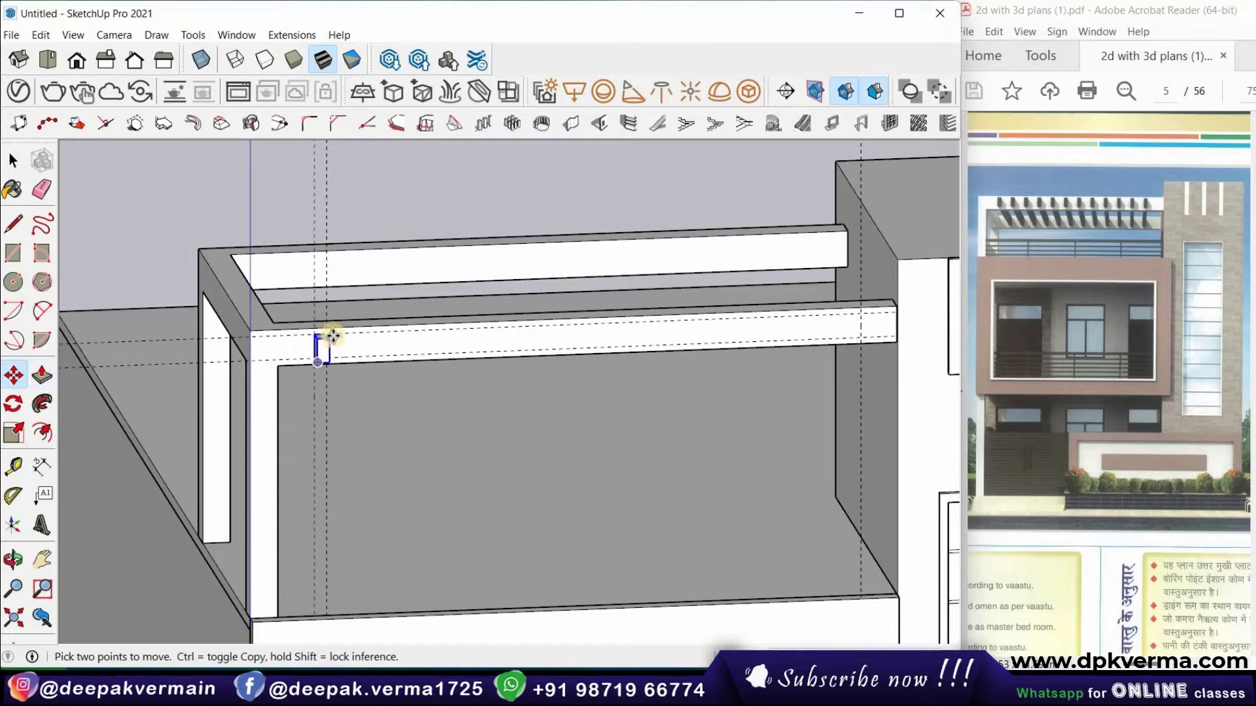
# Copy the block to the beam's far end and array it with /15 into 16 evenly spaced blocks
pyautogui.scroll(2, 334, 337)
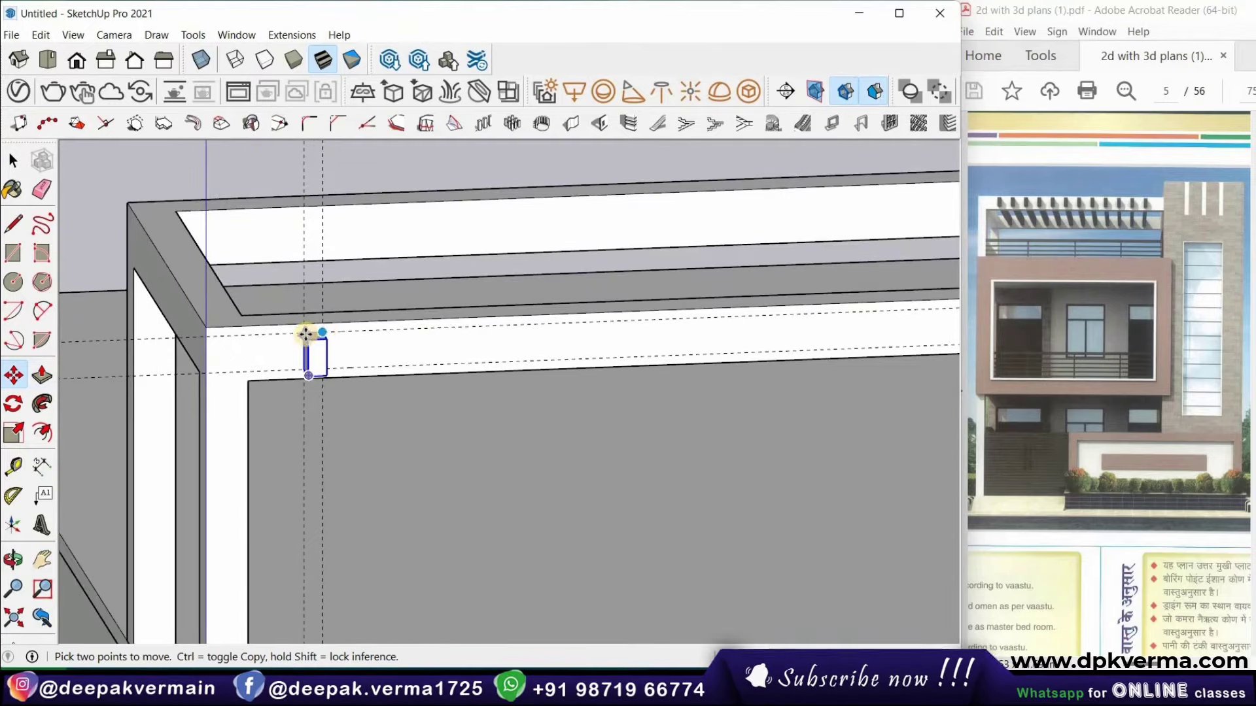
pyautogui.press('ctrl')
pyautogui.click(306, 334)
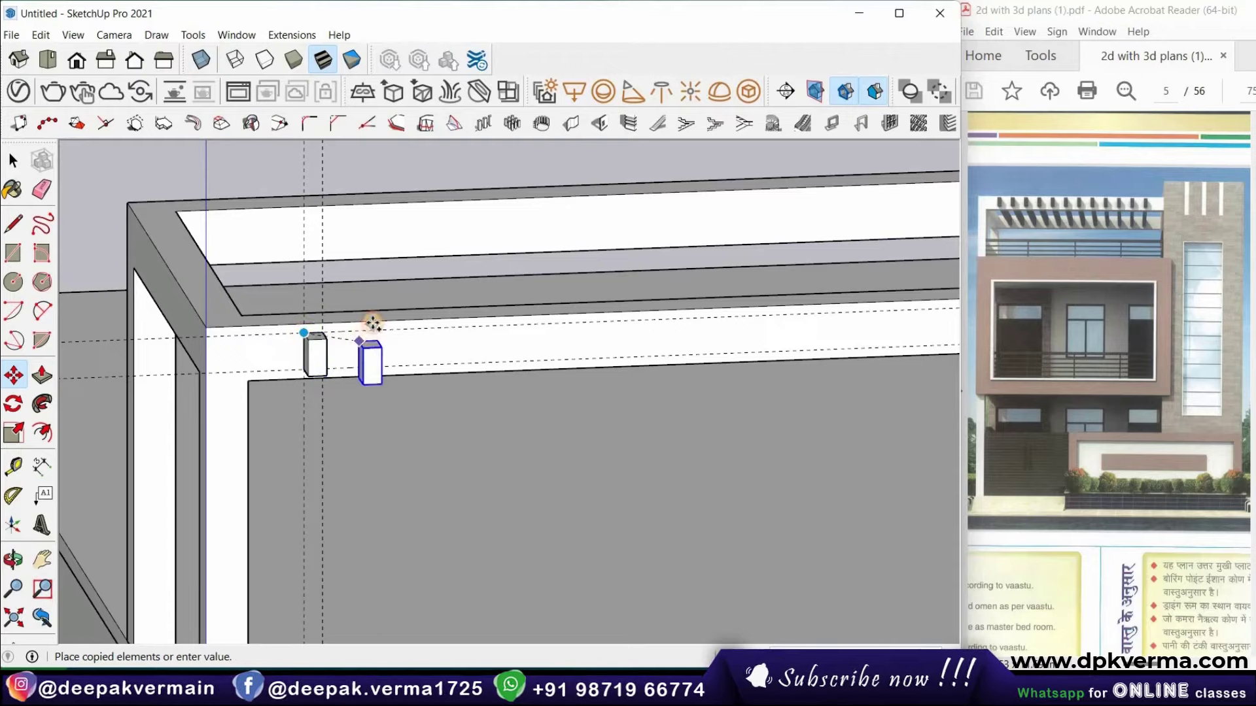
pyautogui.scroll(-2, 419, 327)
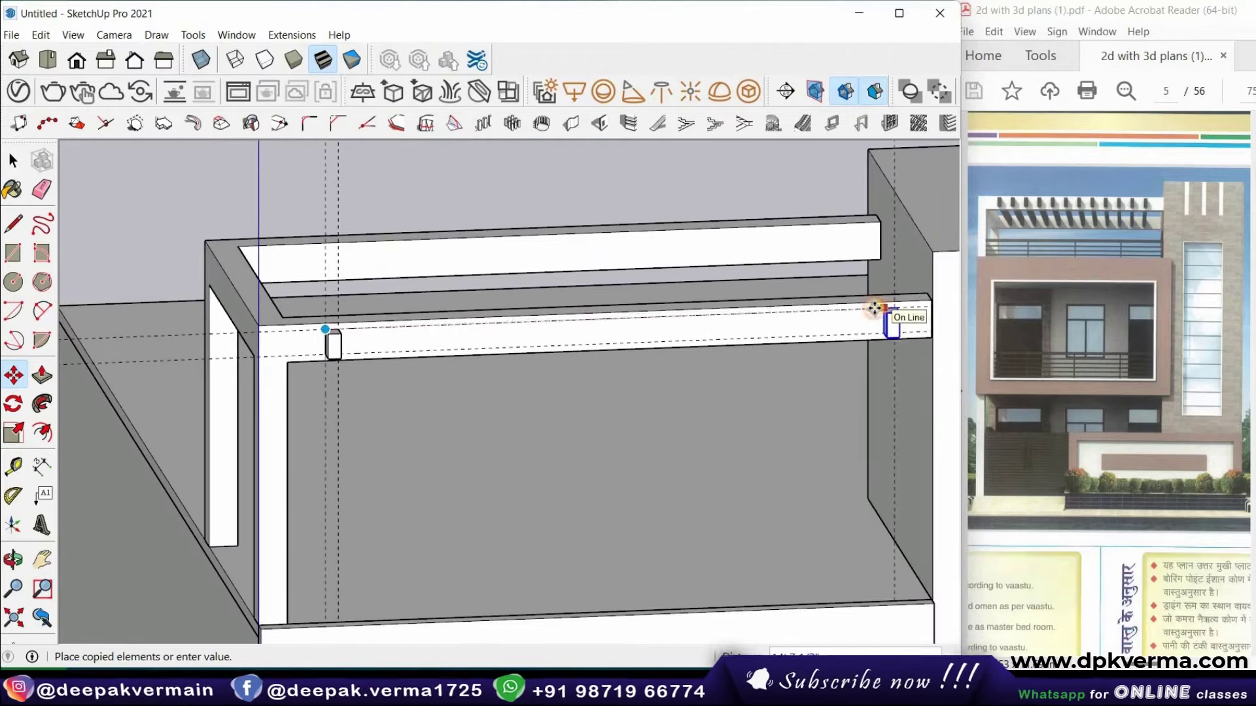
pyautogui.click(875, 307)
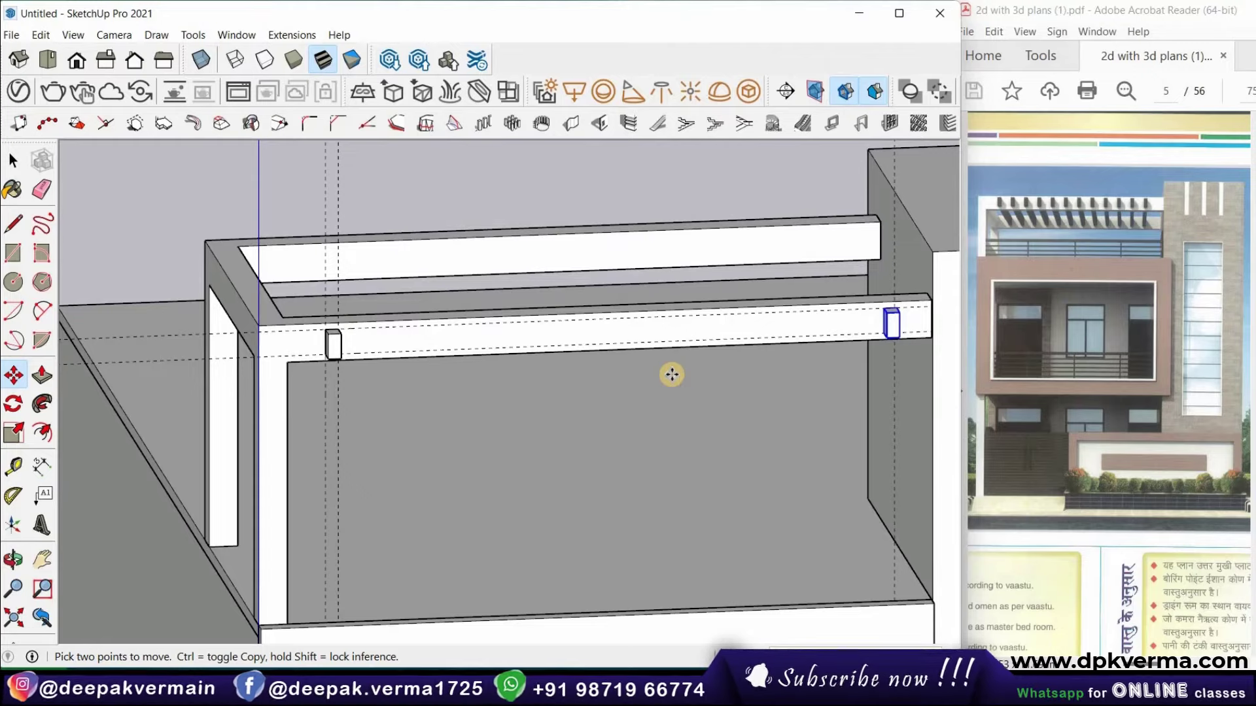
pyautogui.write('/15')
pyautogui.press('Return')
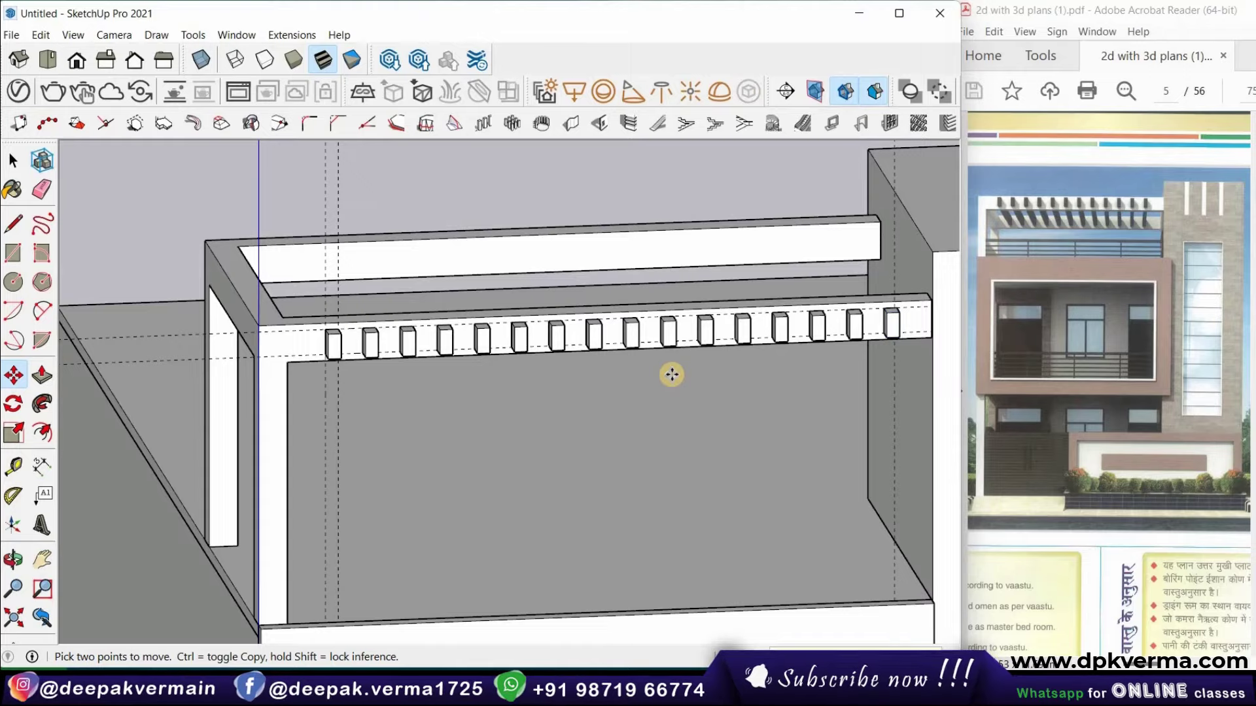
pyautogui.moveTo(431, 344); pyautogui.dragTo(458, 346, button='middle')
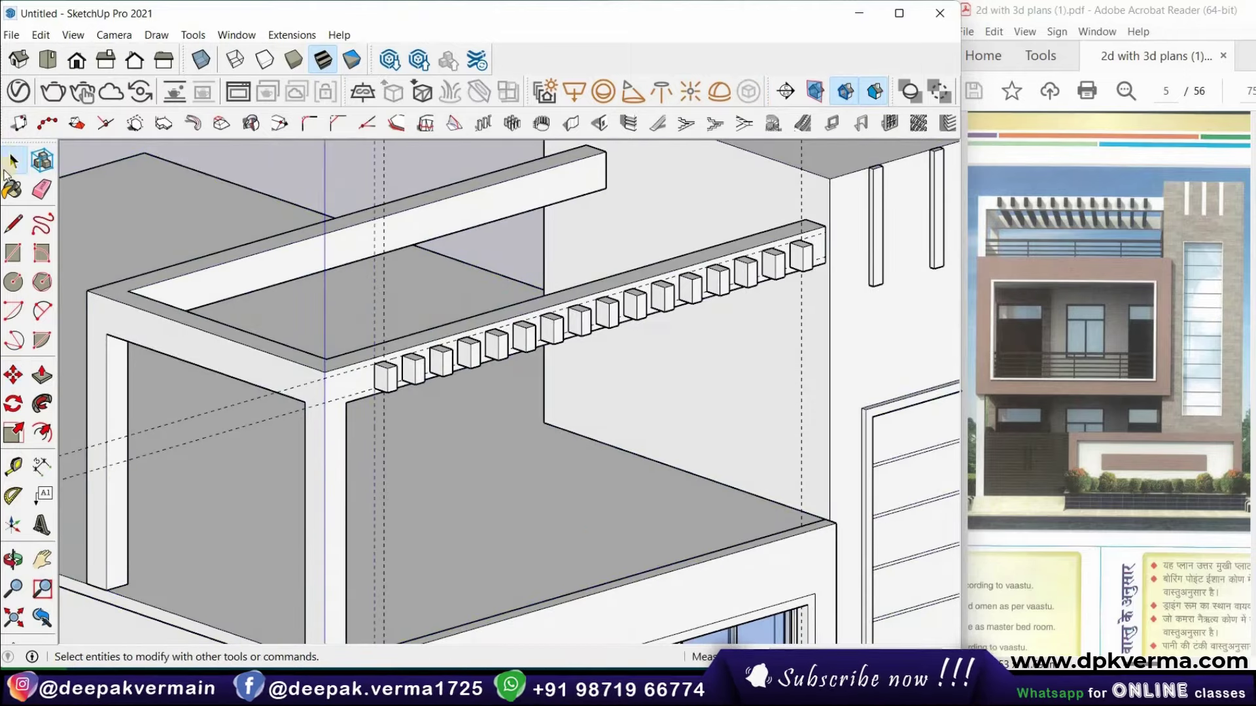
# Hide the roof frame and wall group
pyautogui.click(237, 346)
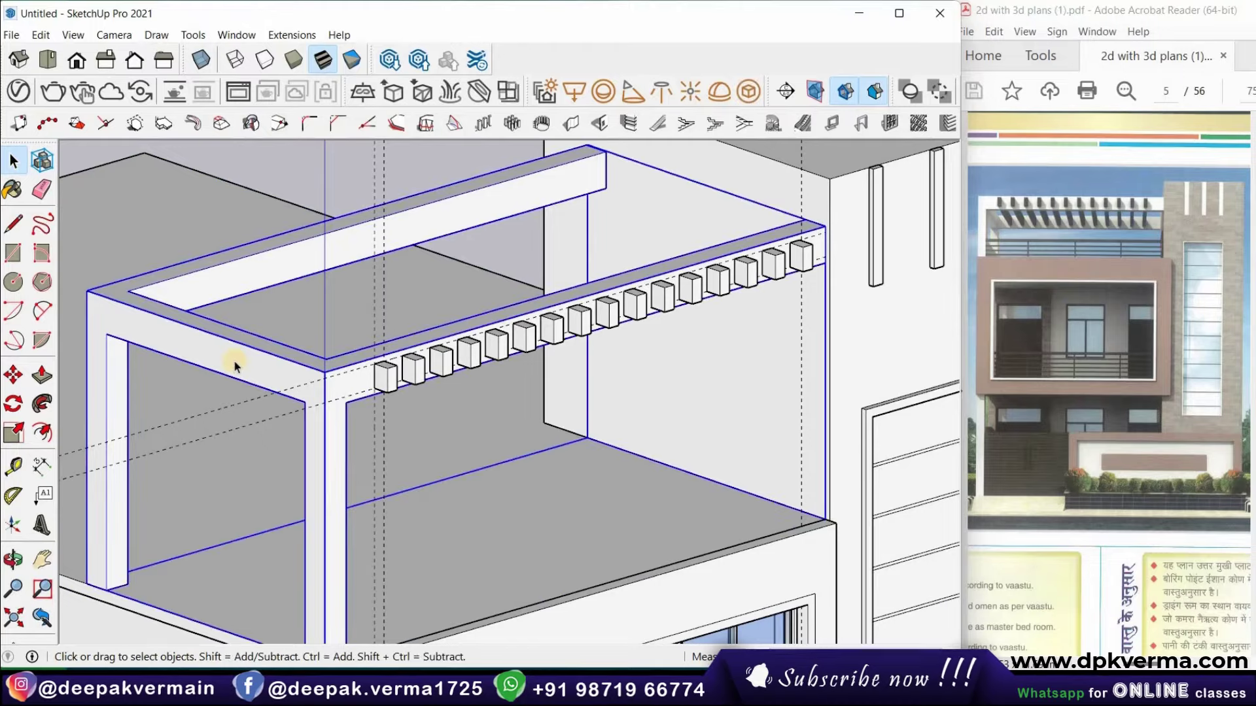
pyautogui.rightClick(234, 363)
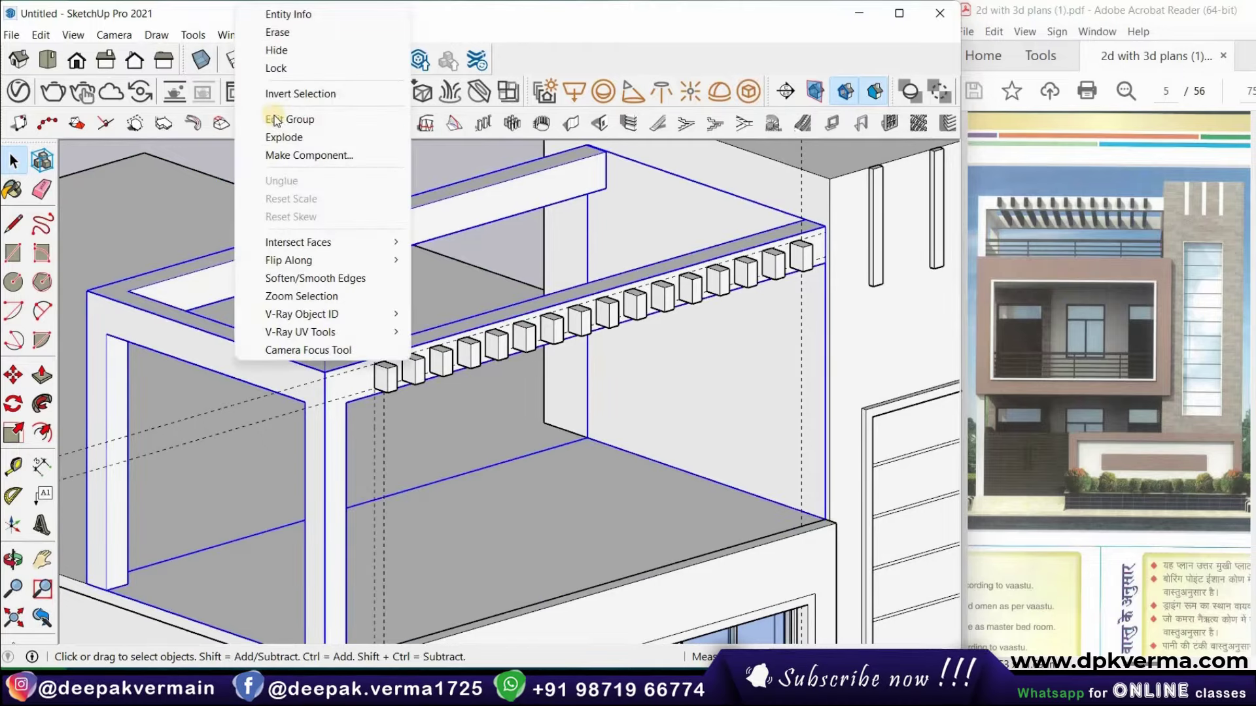
pyautogui.click(278, 49)
pyautogui.moveTo(453, 433)
pyautogui.mouseDown(button='middle')
pyautogui.moveTo(614, 426)
pyautogui.moveTo(723, 381)
pyautogui.moveTo(740, 355)
pyautogui.mouseUp(button='middle')
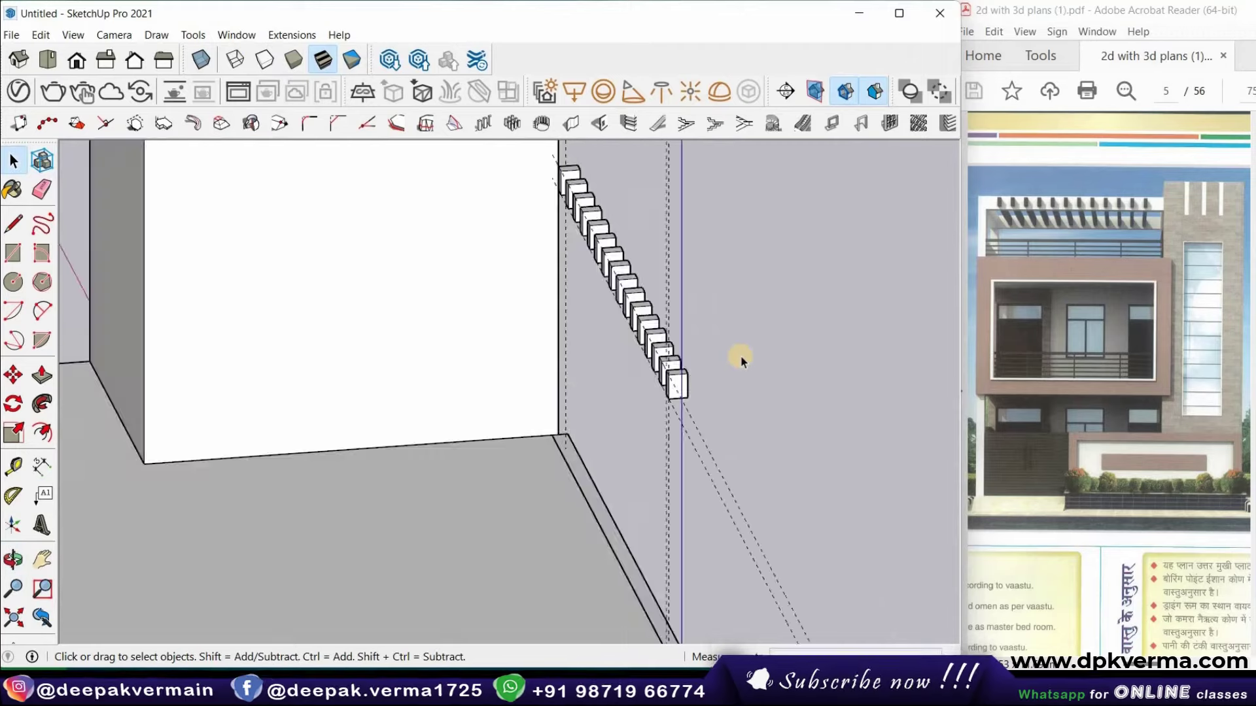
pyautogui.scroll(3, 765, 353)
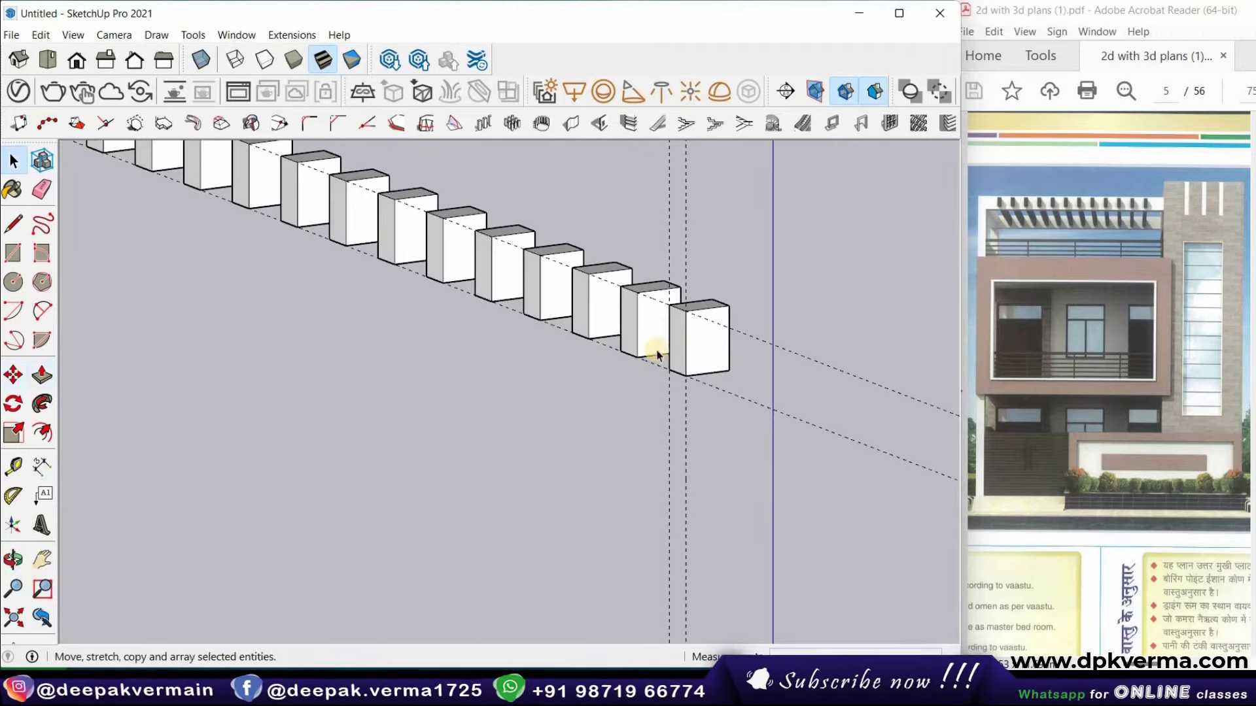
# Push/pull the end block out 11 so every copy stretches into a long slat
pyautogui.click(680, 343)
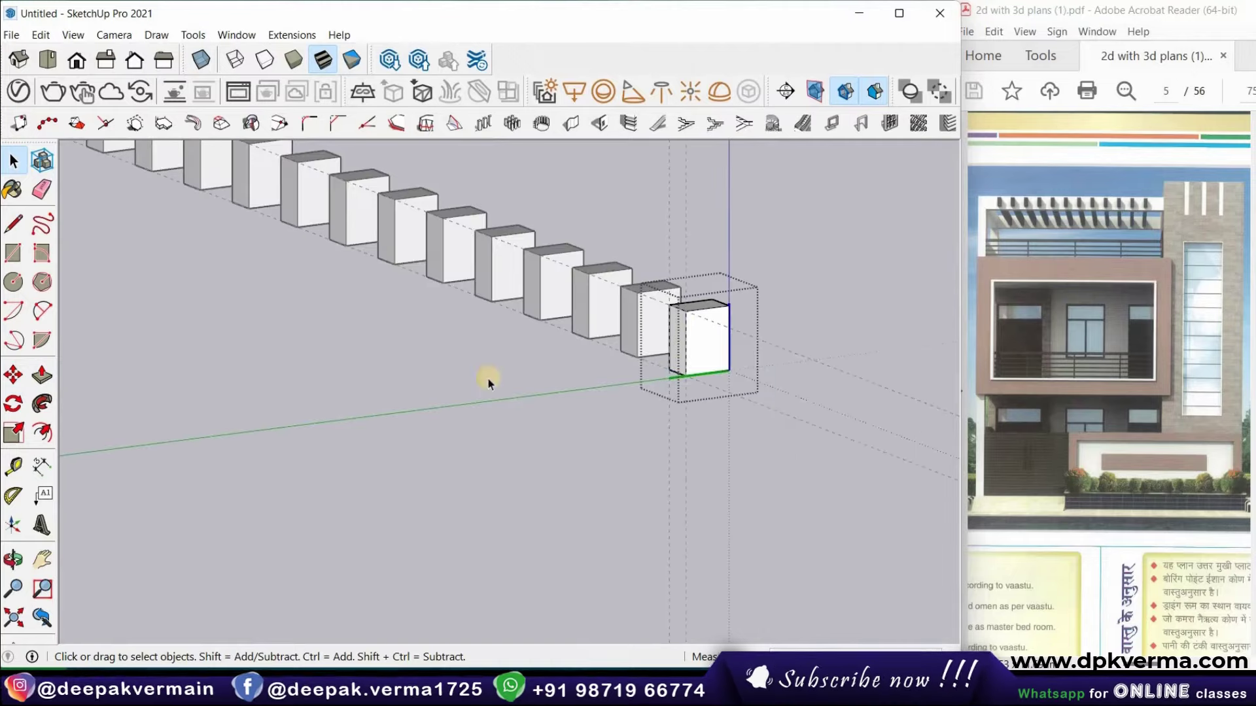
pyautogui.click(41, 377)
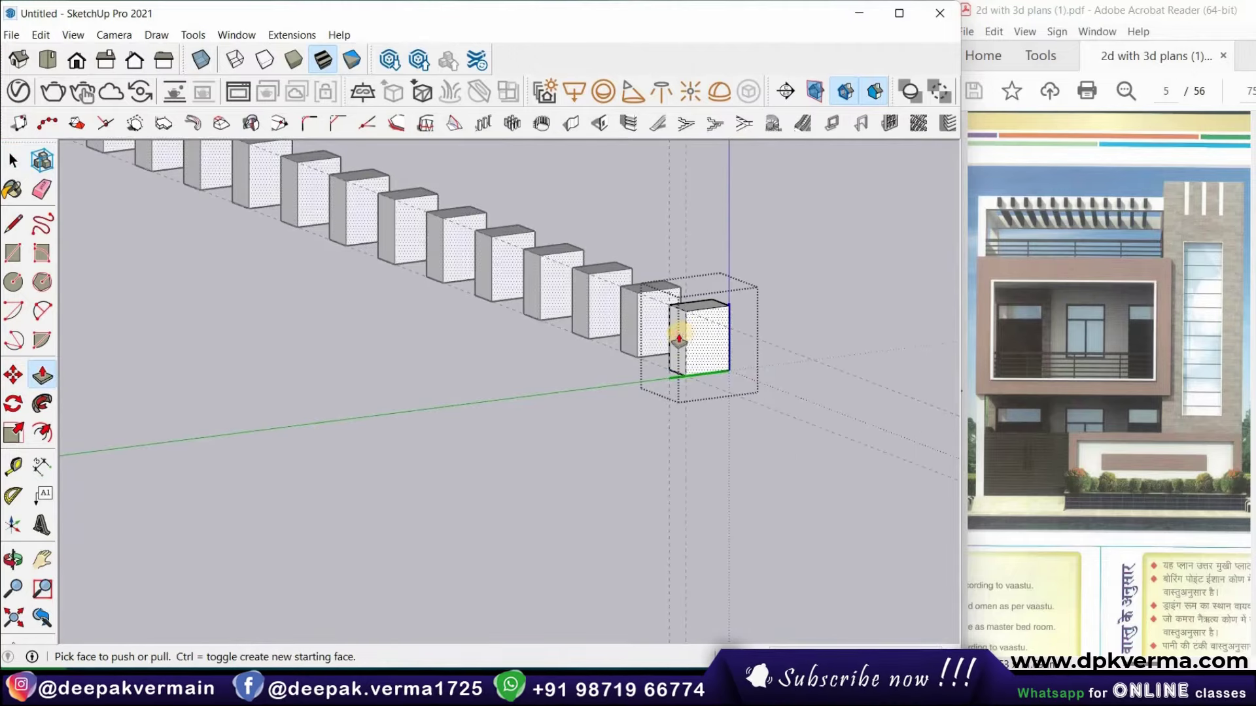
pyautogui.moveTo(543, 376); pyautogui.dragTo(466, 393)
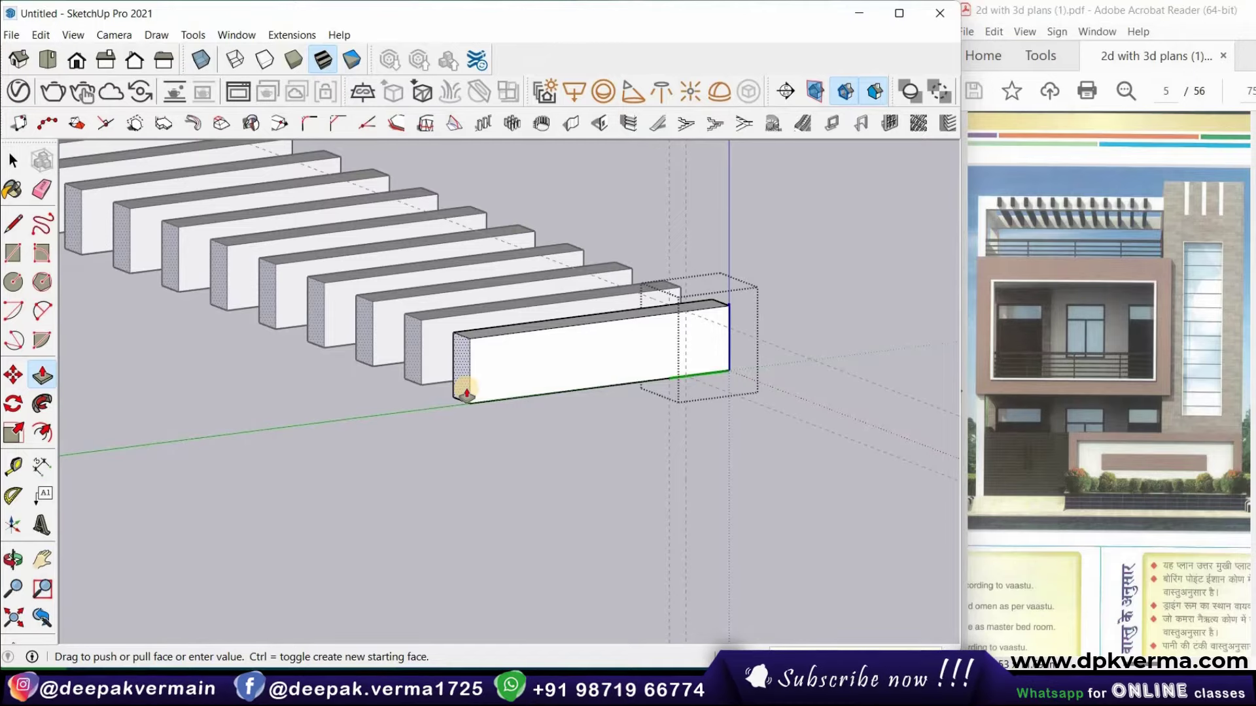
pyautogui.press('Escape')
pyautogui.click(540, 386)
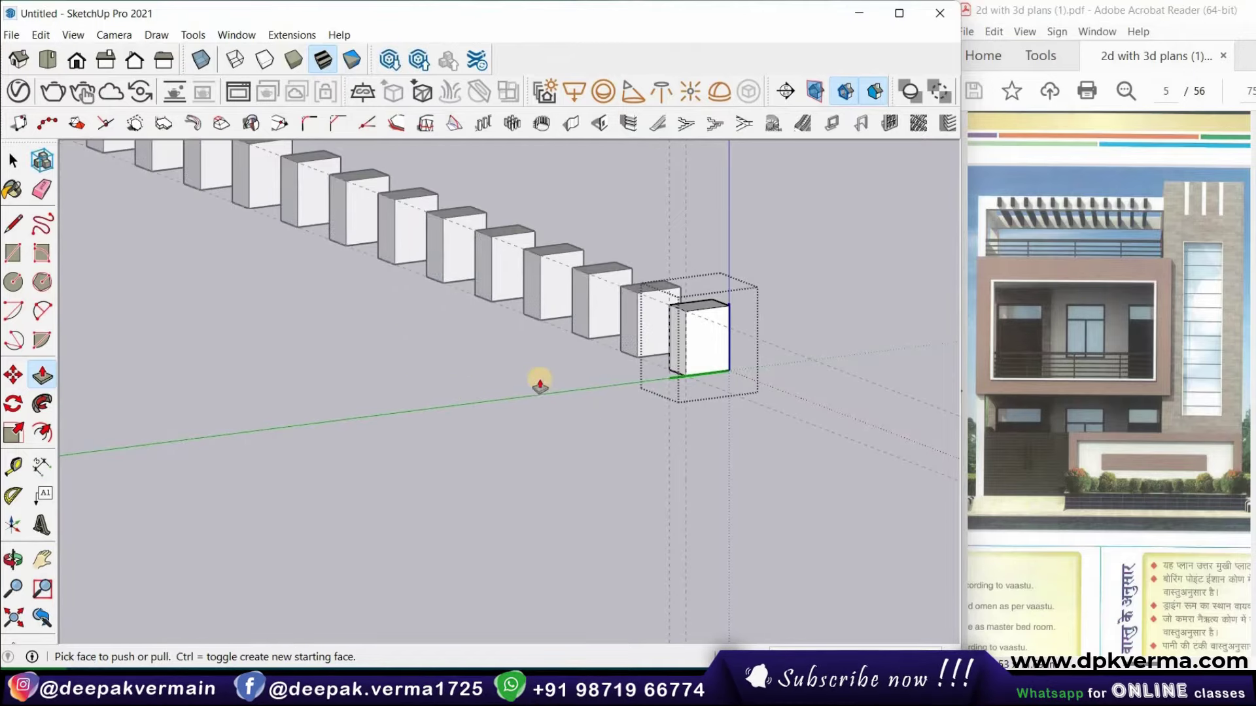
pyautogui.moveTo(673, 340); pyautogui.dragTo(461, 395)
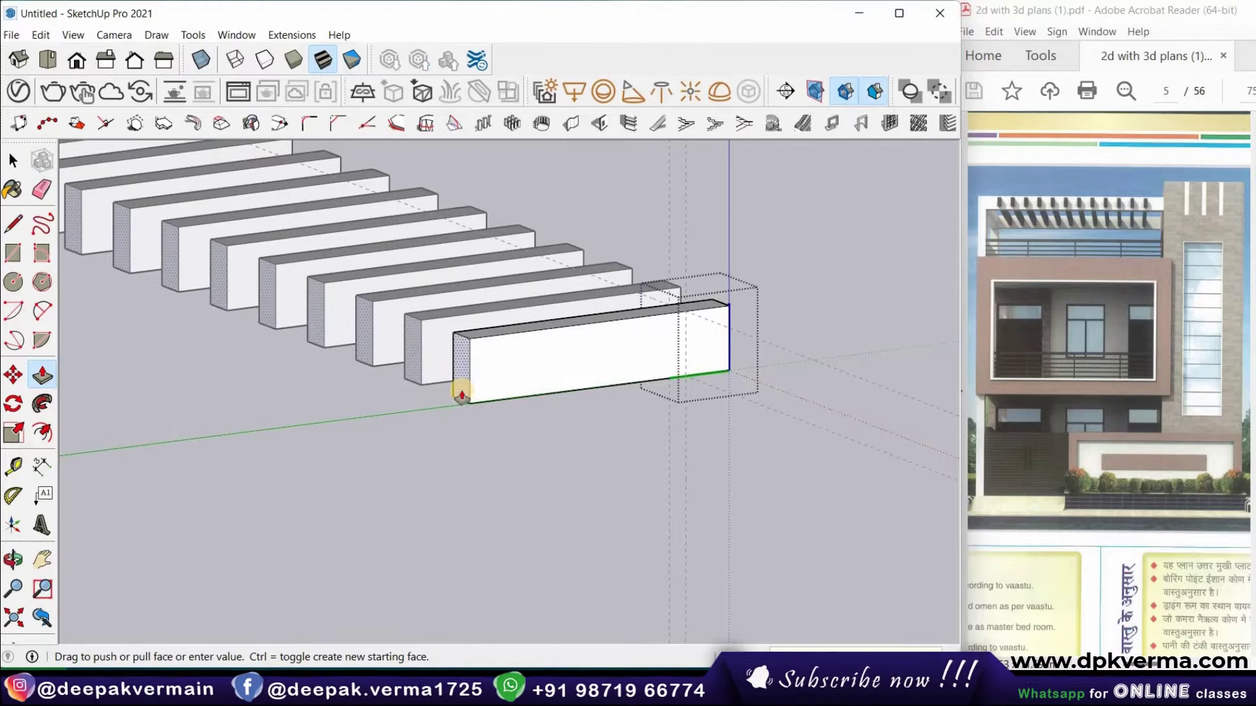
pyautogui.write('11')
pyautogui.press('Return')
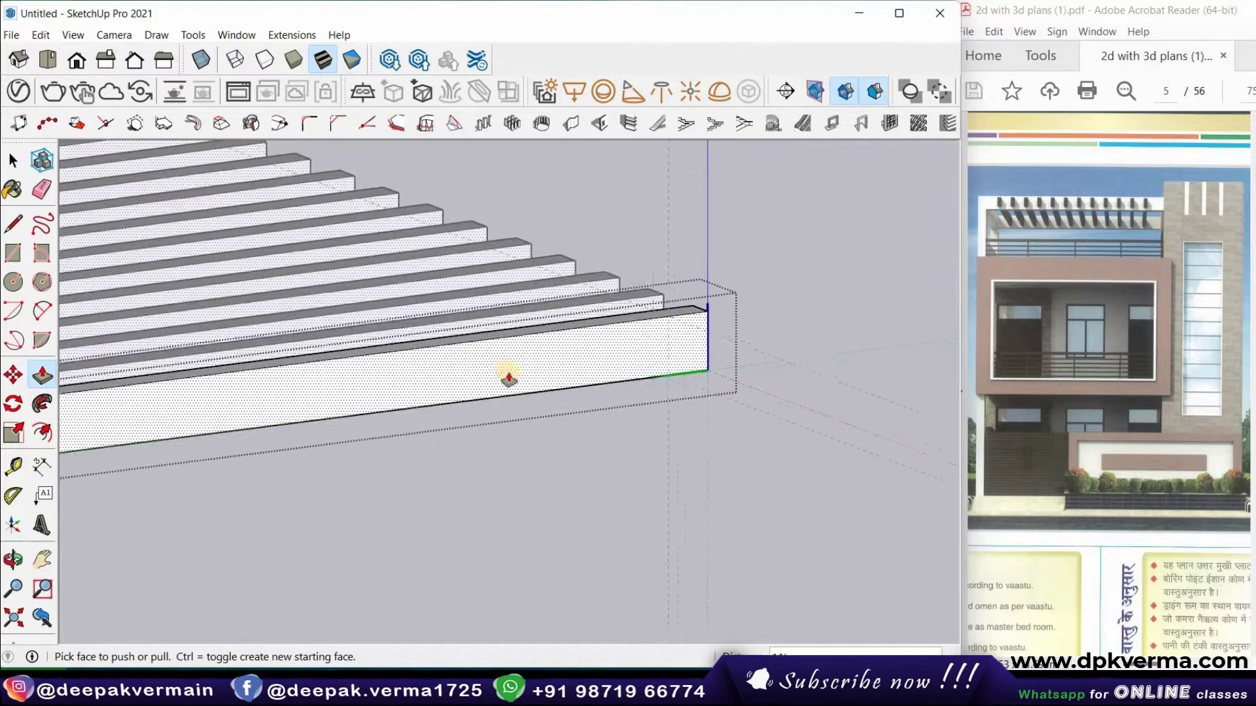
pyautogui.moveTo(491, 376); pyautogui.dragTo(262, 393, button='middle')
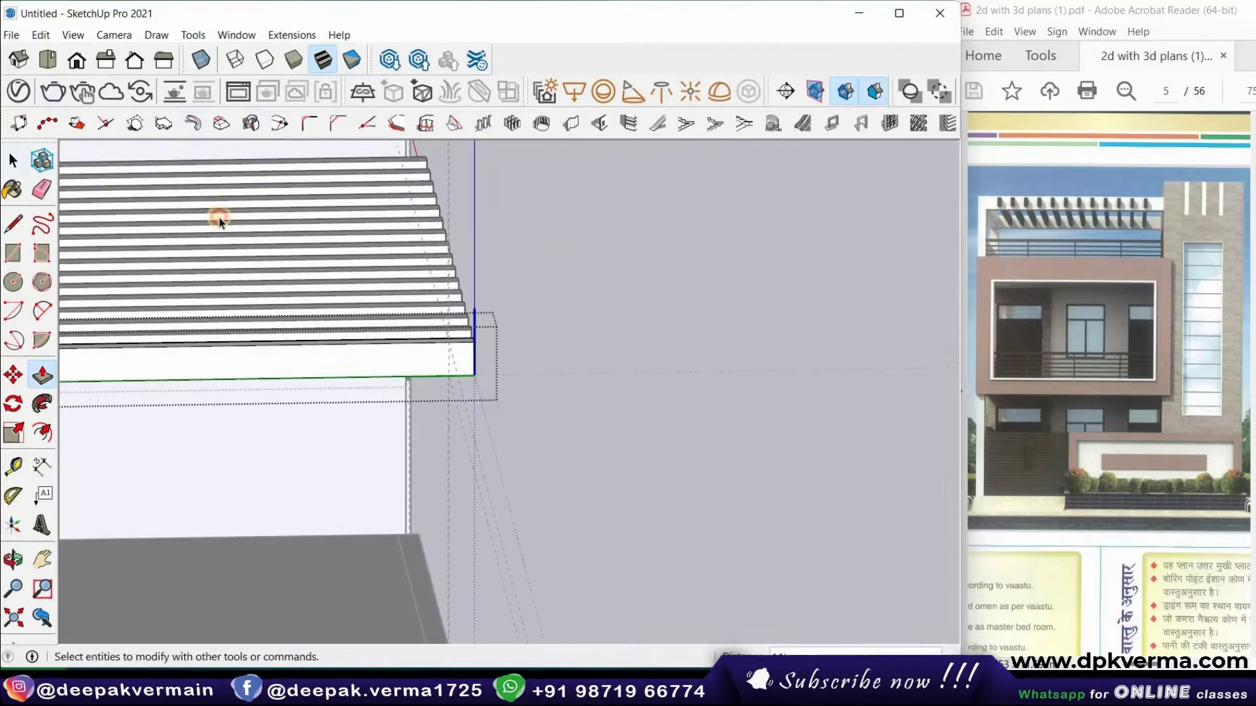
pyautogui.press('space')
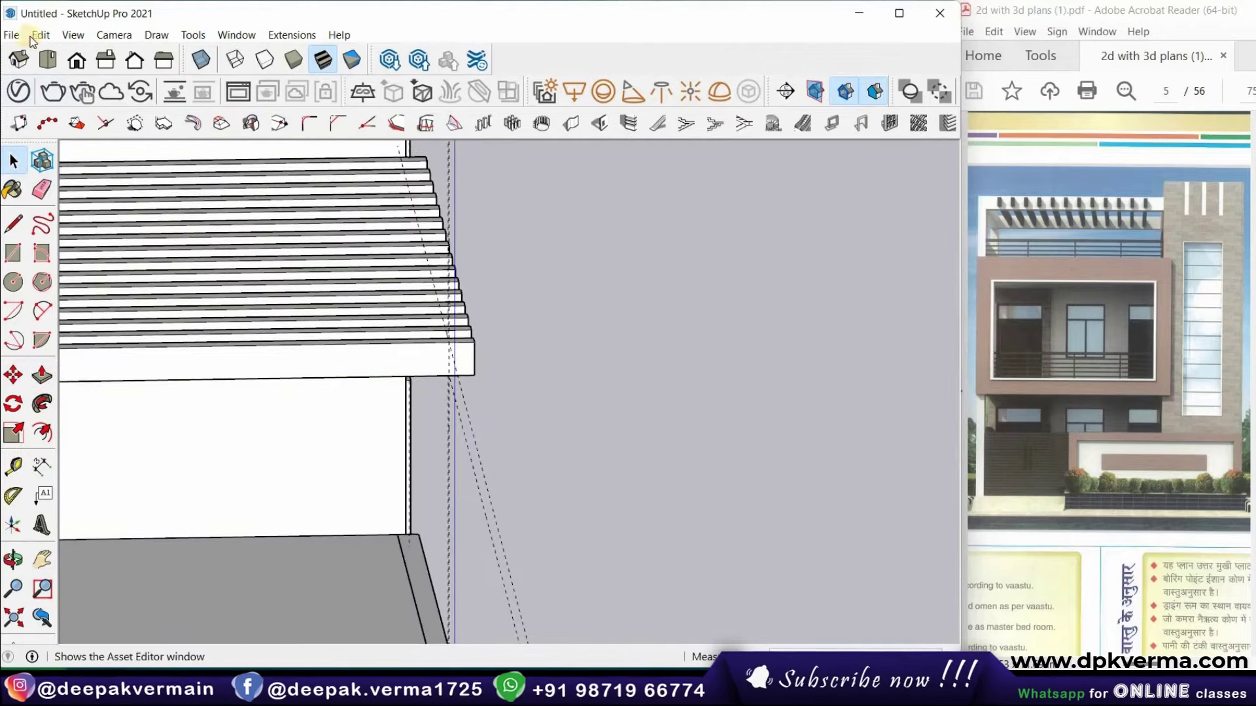
# Unhide all hidden geometry to bring the roof frame back
pyautogui.click(11, 36)
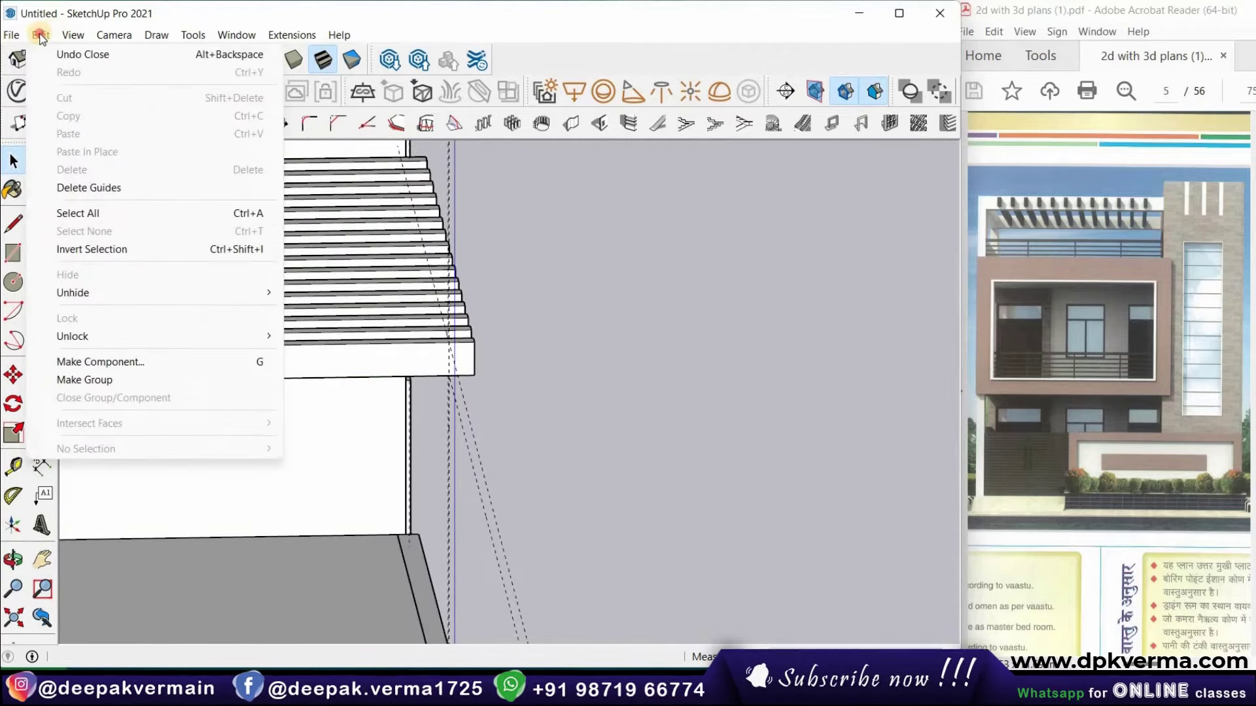
pyautogui.click(43, 32)
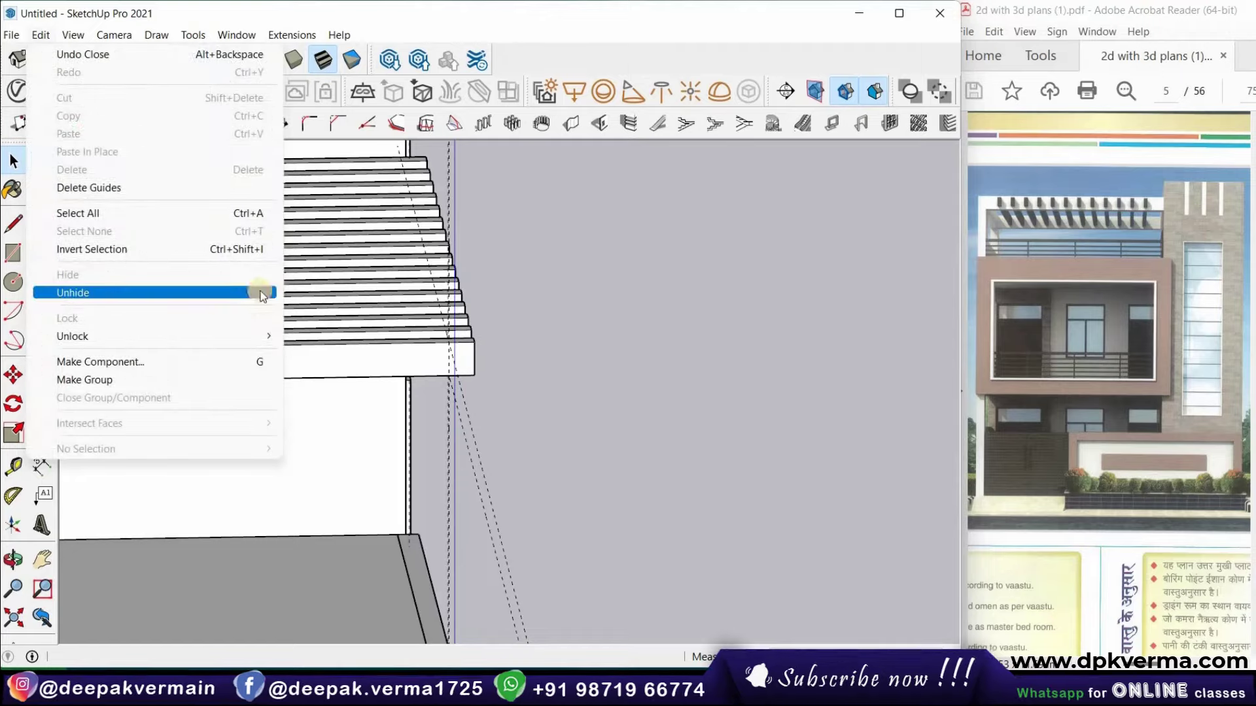
pyautogui.moveTo(152, 293)
pyautogui.click(319, 327)
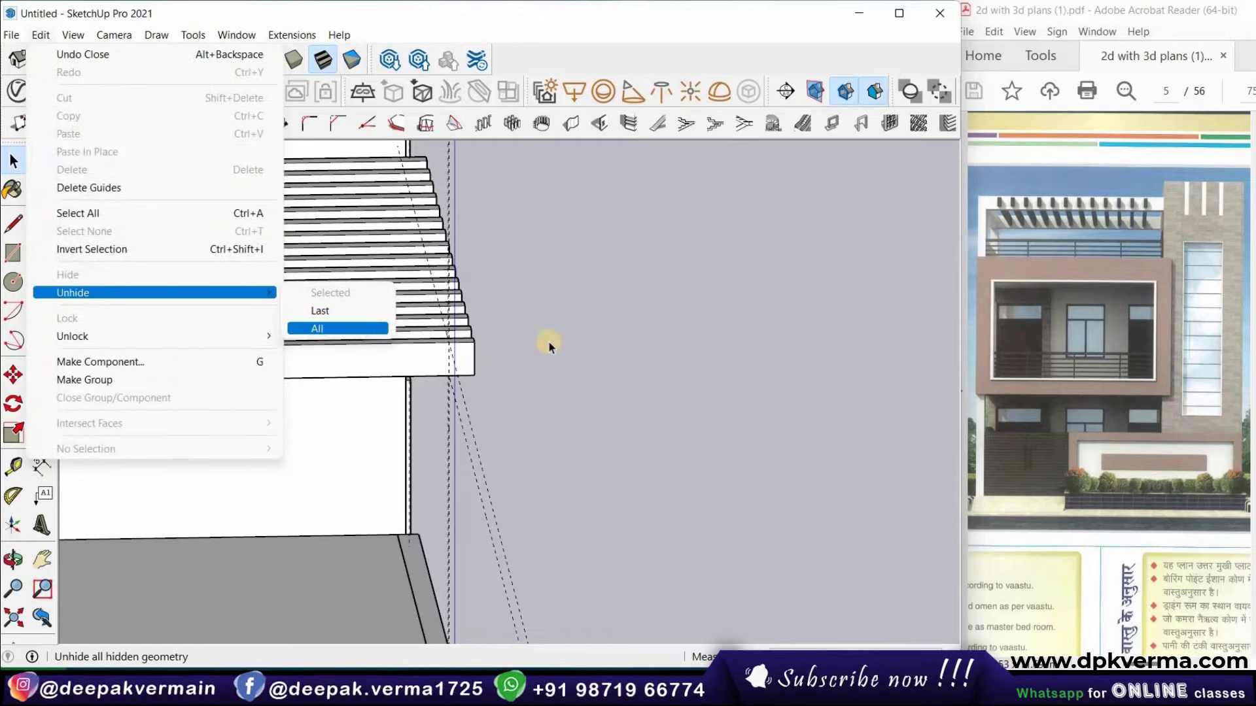
pyautogui.scroll(-4, 577, 336)
pyautogui.moveTo(462, 342)
pyautogui.mouseDown(button='middle')
pyautogui.moveTo(367, 308)
pyautogui.moveTo(633, 342)
pyautogui.moveTo(366, 361)
pyautogui.mouseUp(button='middle')
pyautogui.scroll(2, 347, 373)
pyautogui.scroll(2, 330, 402)
pyautogui.scroll(2, 308, 412)
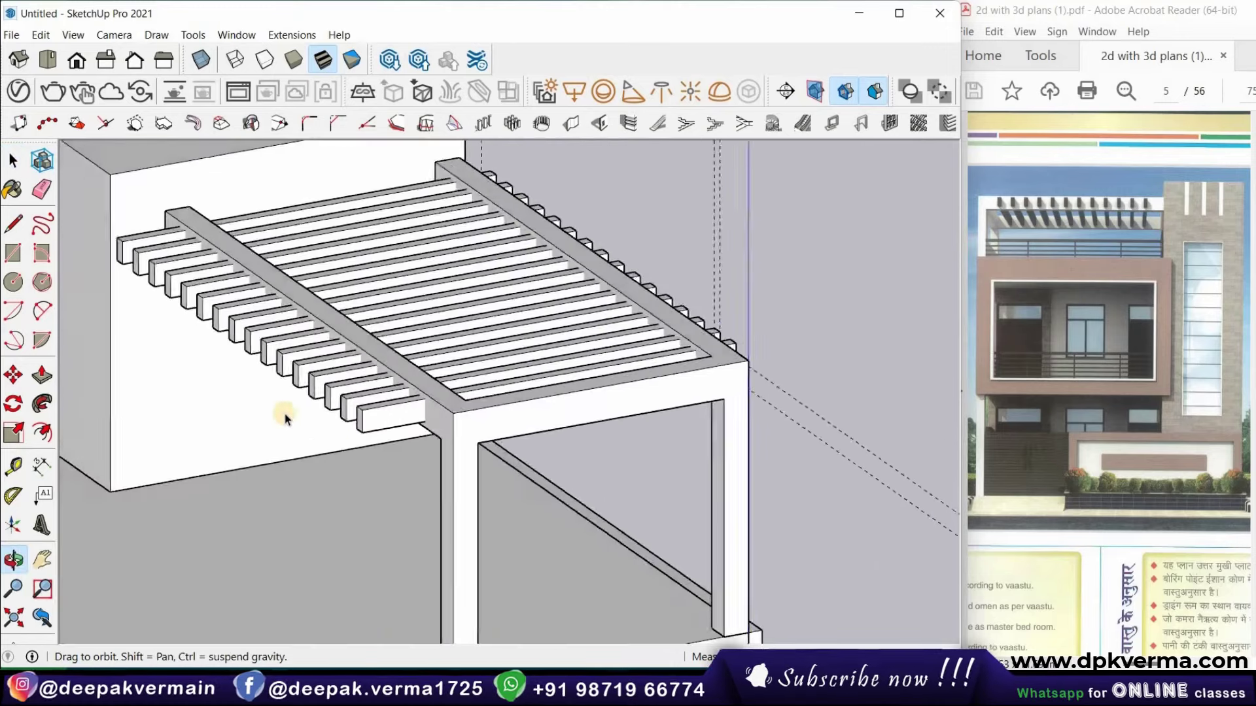
pyautogui.scroll(2, 283, 418)
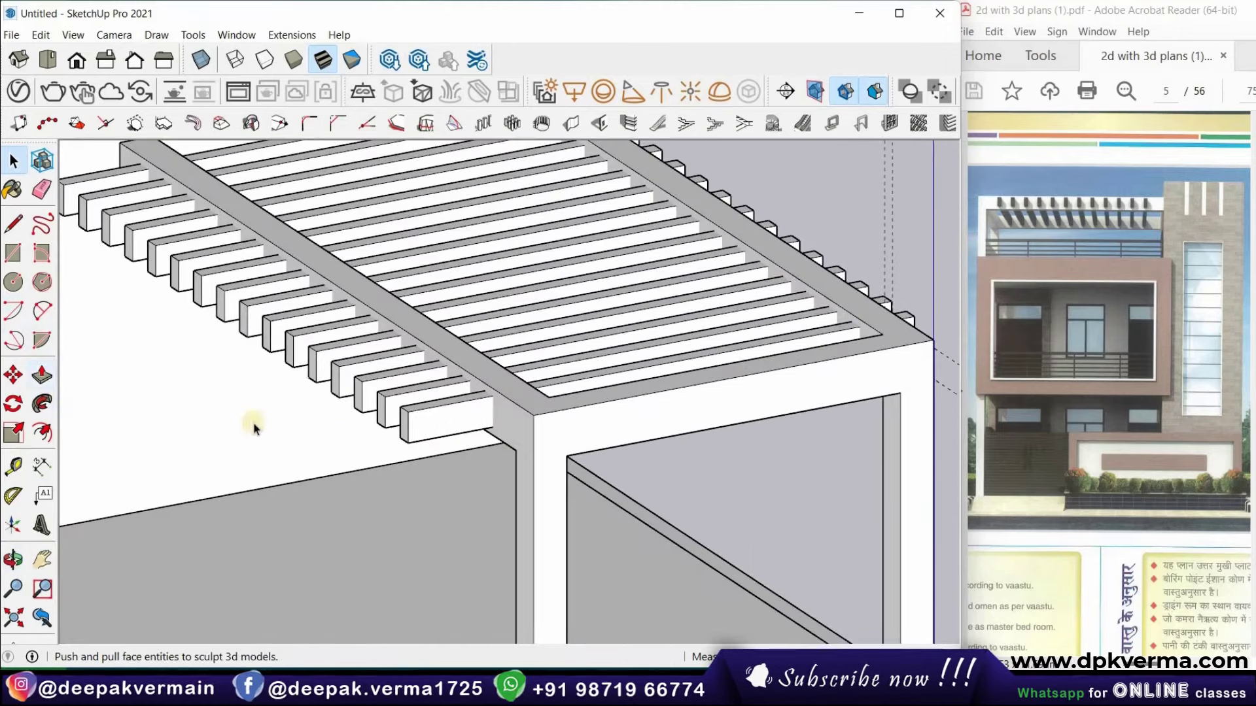
# Push the slat ends back shorter, then view the whole pergola and building
pyautogui.click(413, 431)
pyautogui.click(41, 376)
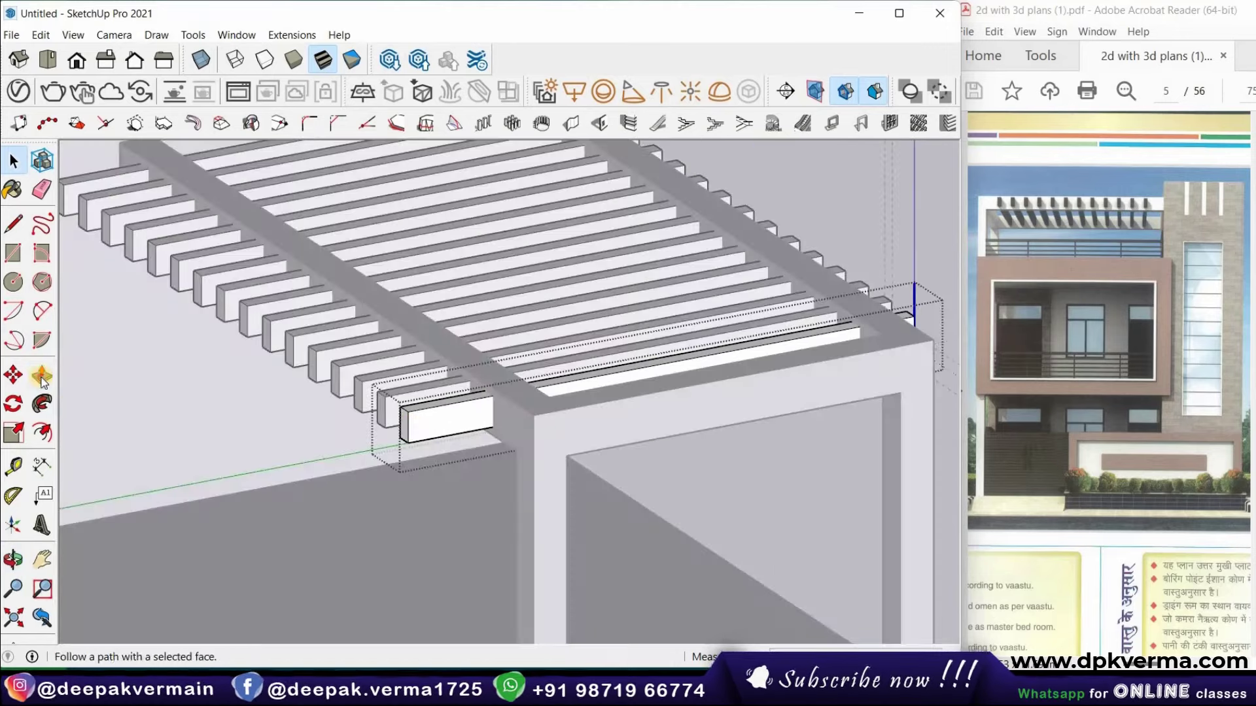
pyautogui.moveTo(401, 428); pyautogui.dragTo(456, 411)
pyautogui.moveTo(444, 439); pyautogui.dragTo(475, 366, button='middle')
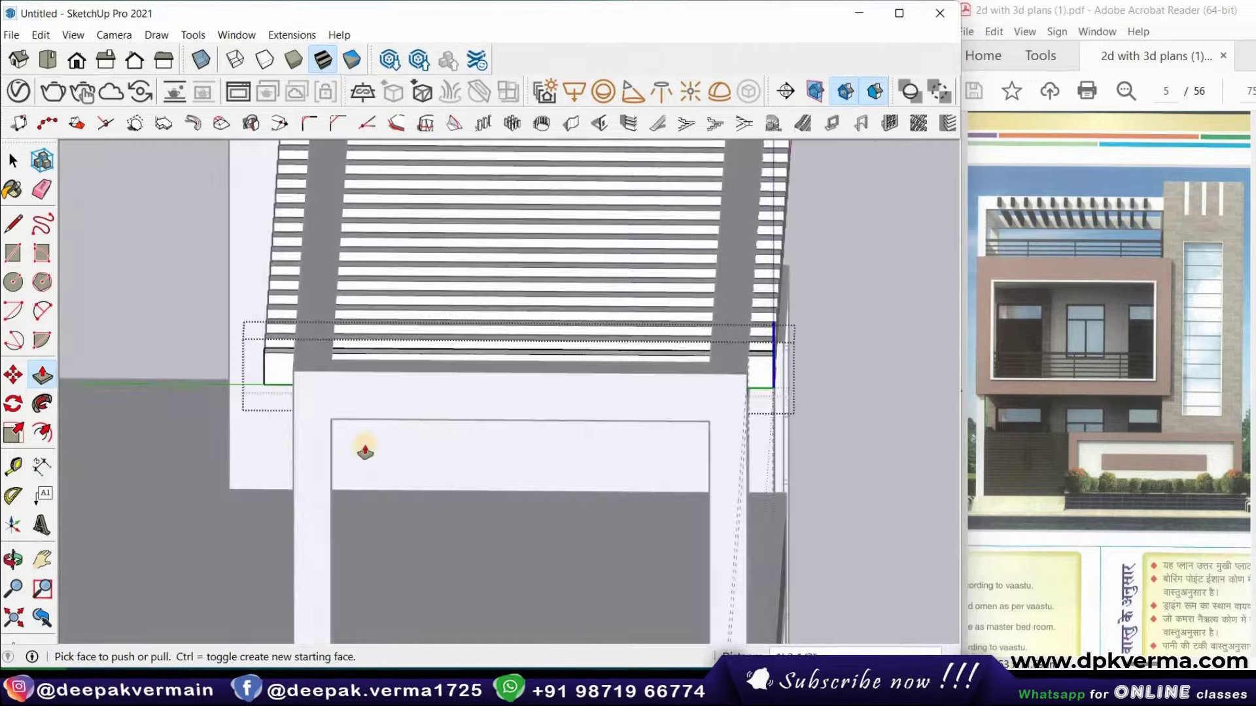
pyautogui.press('space')
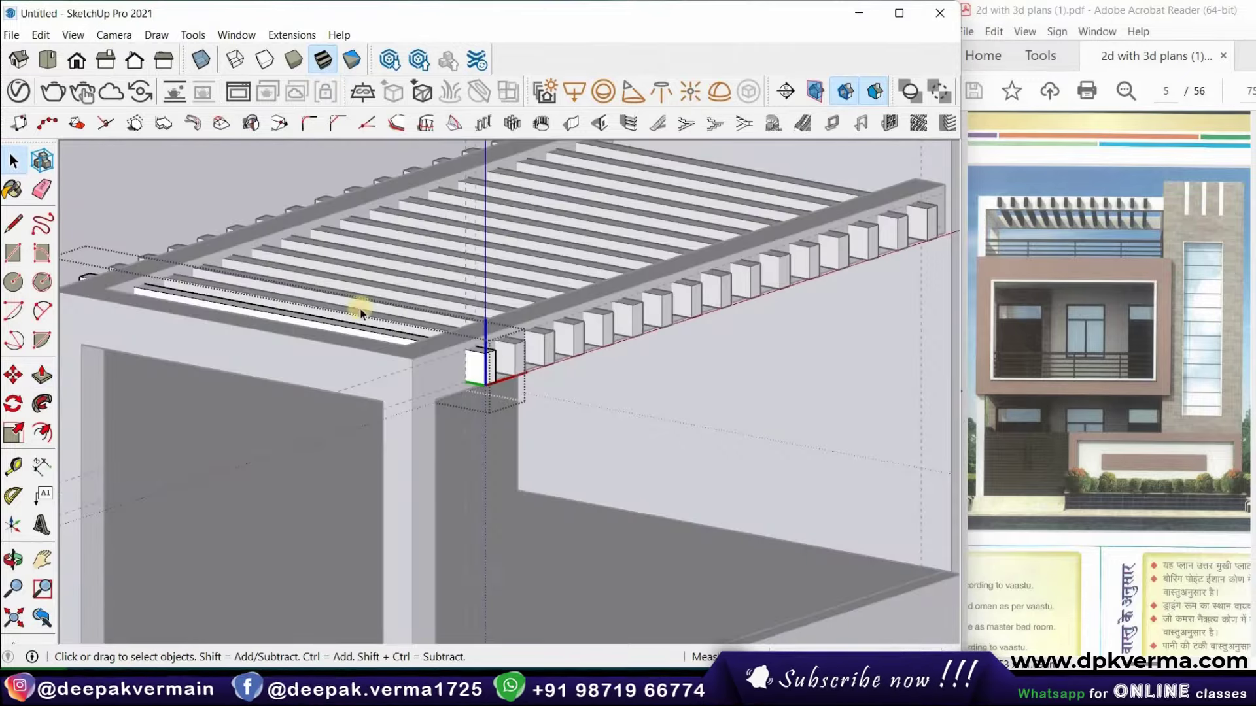
pyautogui.scroll(-5, 360, 309)
pyautogui.moveTo(735, 308)
pyautogui.mouseDown(button='middle')
pyautogui.moveTo(667, 314)
pyautogui.moveTo(757, 378)
pyautogui.moveTo(713, 340)
pyautogui.moveTo(478, 358)
pyautogui.moveTo(281, 351)
pyautogui.moveTo(518, 384)
pyautogui.moveTo(511, 391)
pyautogui.moveTo(556, 386)
pyautogui.moveTo(331, 373)
pyautogui.moveTo(569, 393)
pyautogui.moveTo(396, 399)
pyautogui.moveTo(393, 410)
pyautogui.mouseUp(button='middle')
pyautogui.scroll(-3, 667, 314)
pyautogui.scroll(-3, 674, 329)
pyautogui.scroll(2, 393, 410)
pyautogui.scroll(1, 452, 386)
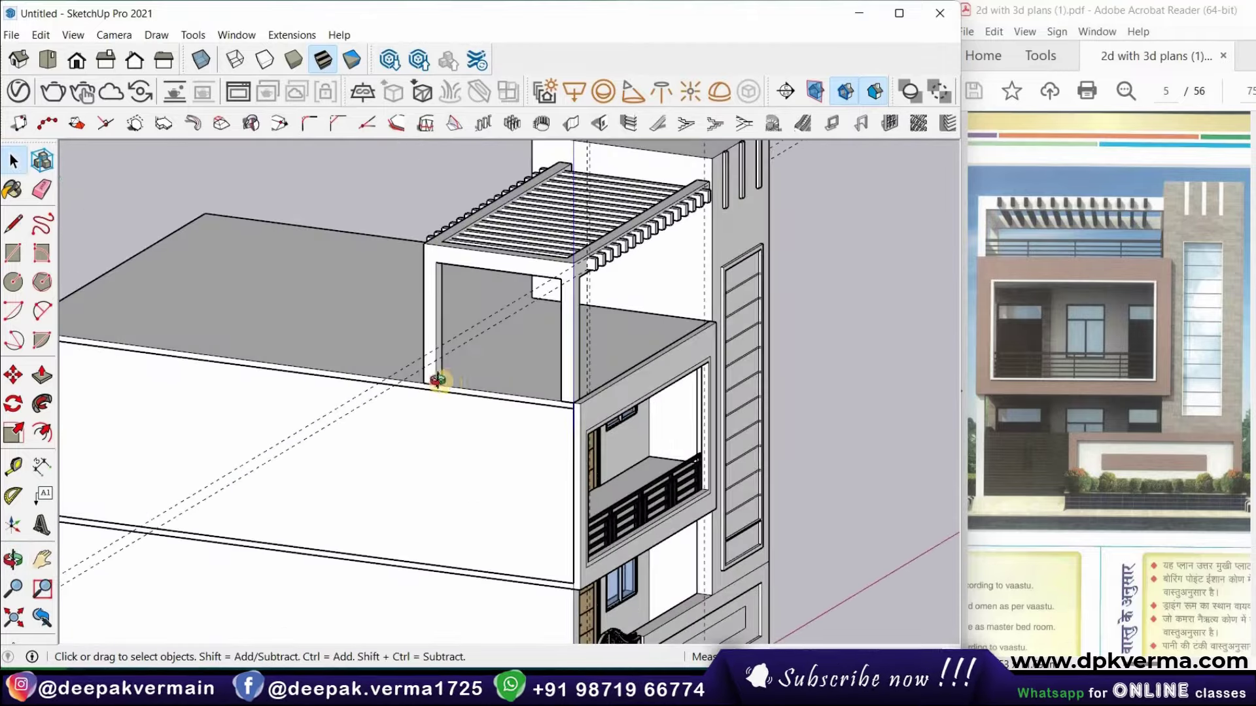
pyautogui.scroll(2, 451, 387)
pyautogui.scroll(2, 425, 366)
pyautogui.scroll(3, 412, 353)
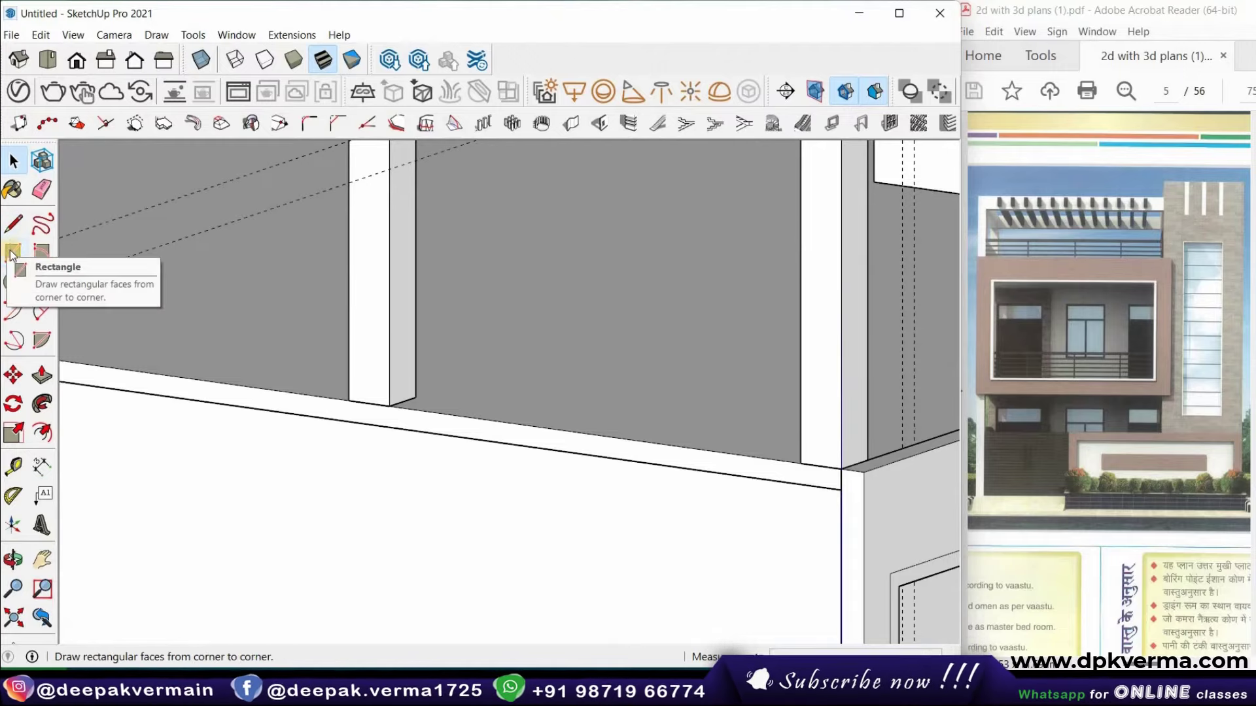
# Place a guide 2' up from the column's bottom corner
pyautogui.click(376, 257)
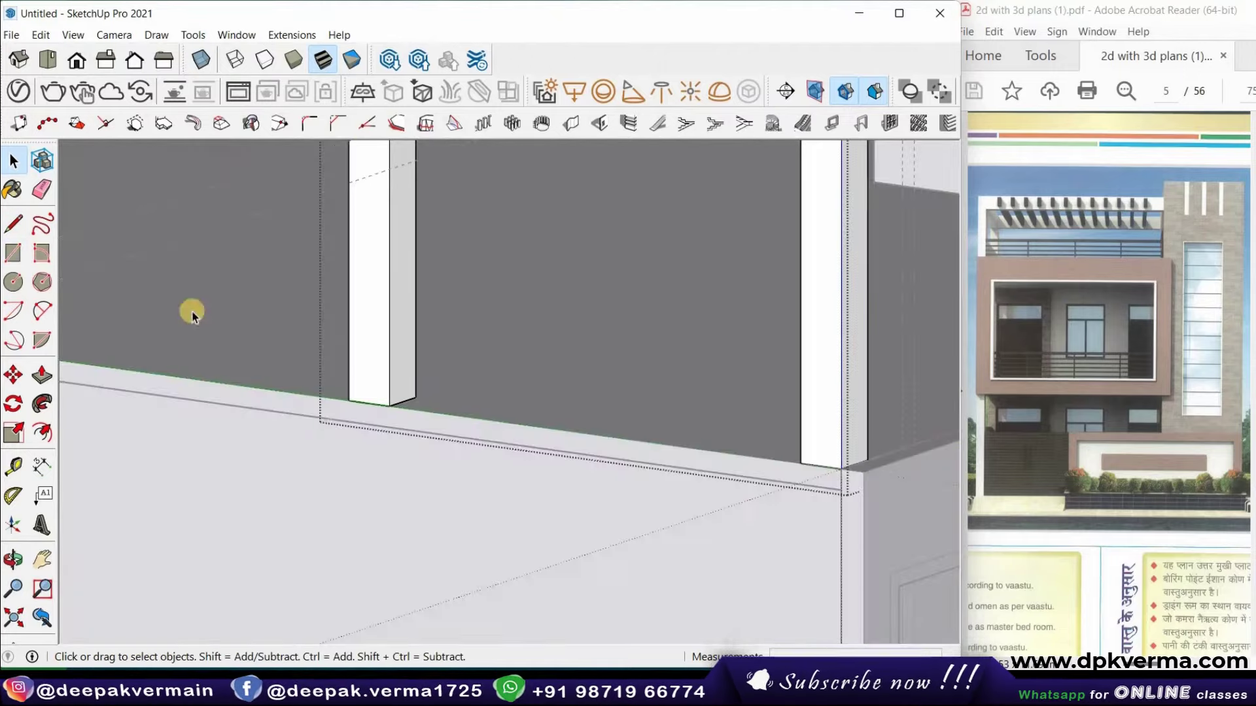
pyautogui.click(159, 394)
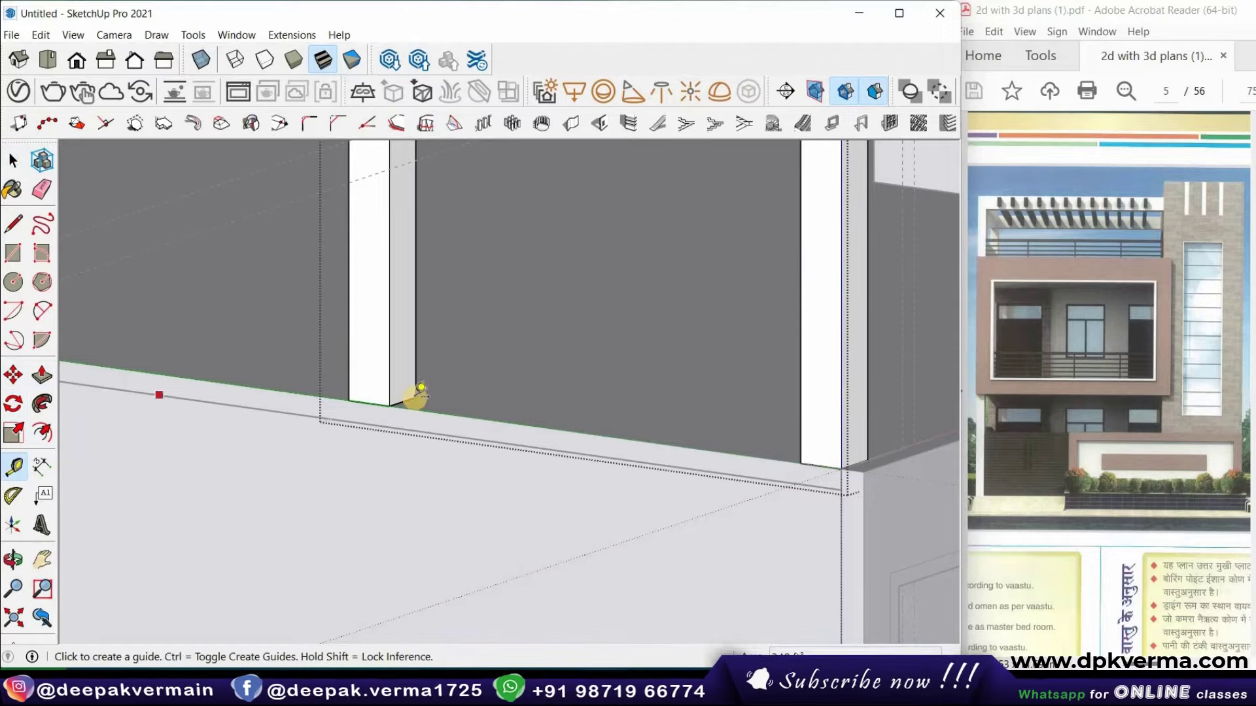
pyautogui.click(403, 401)
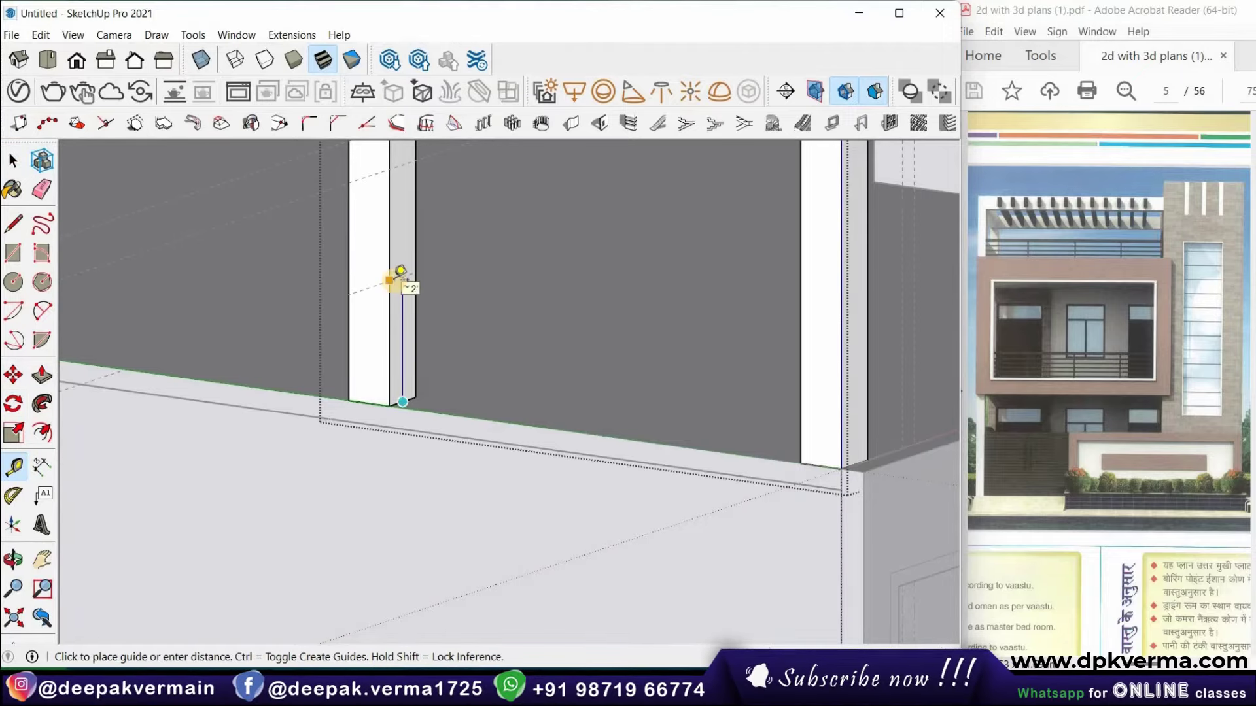
pyautogui.click(400, 271)
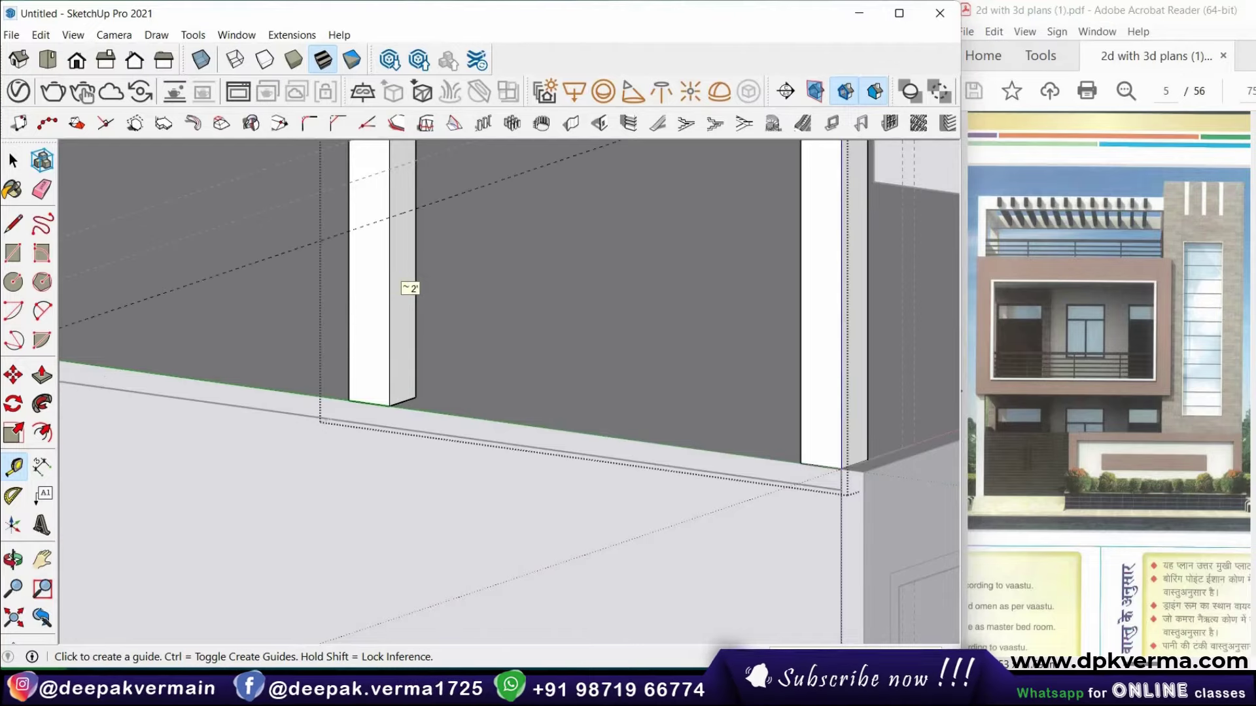
# Push/pull the column's lower side face across until it meets the far column
pyautogui.click(13, 224)
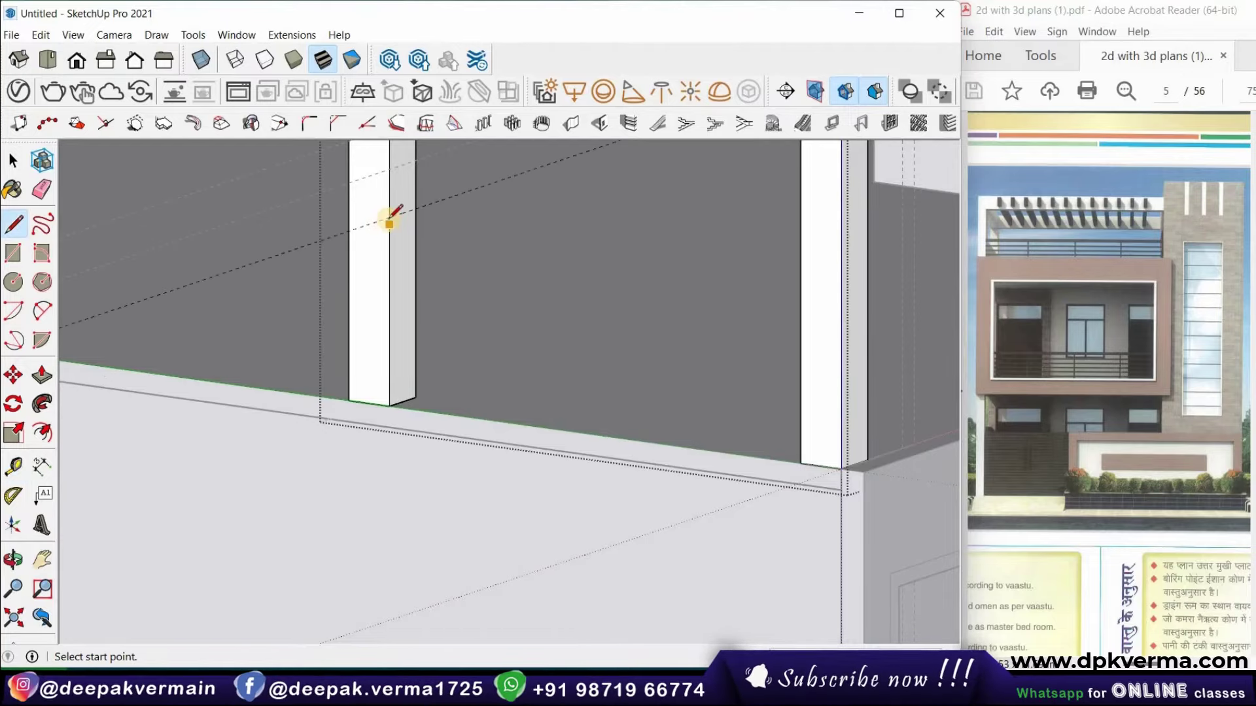
pyautogui.press('Escape')
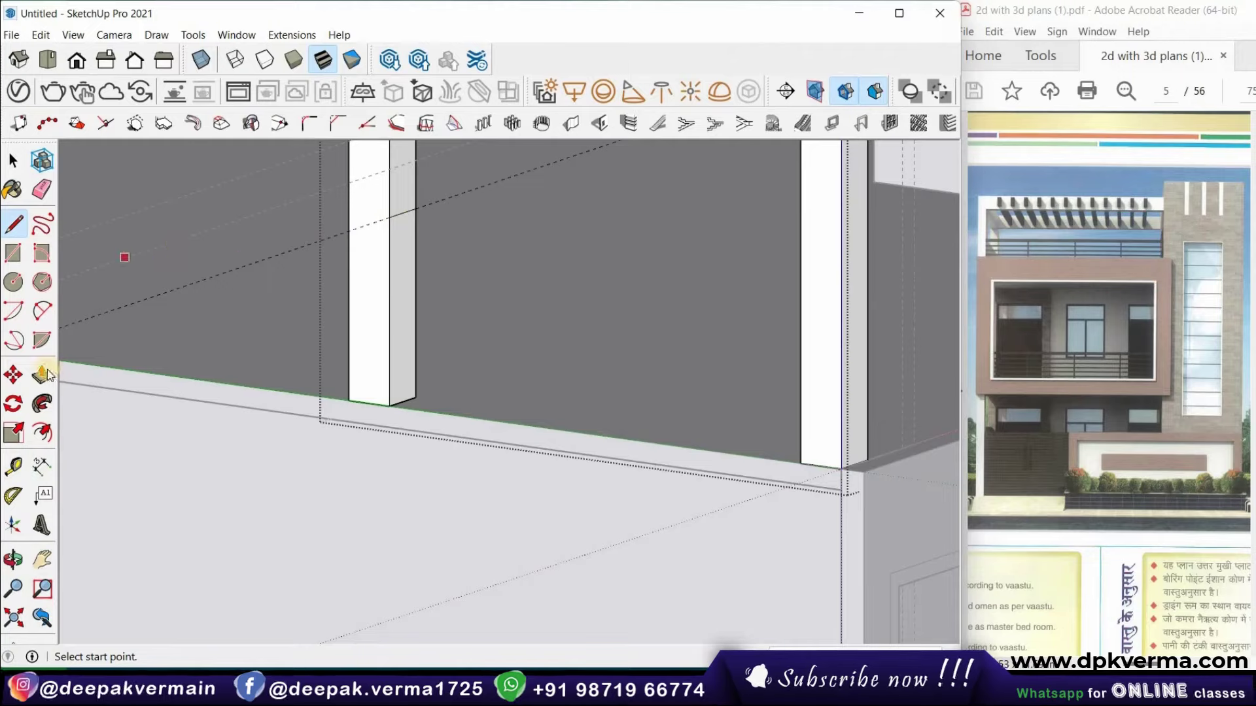
pyautogui.click(43, 375)
pyautogui.click(411, 275)
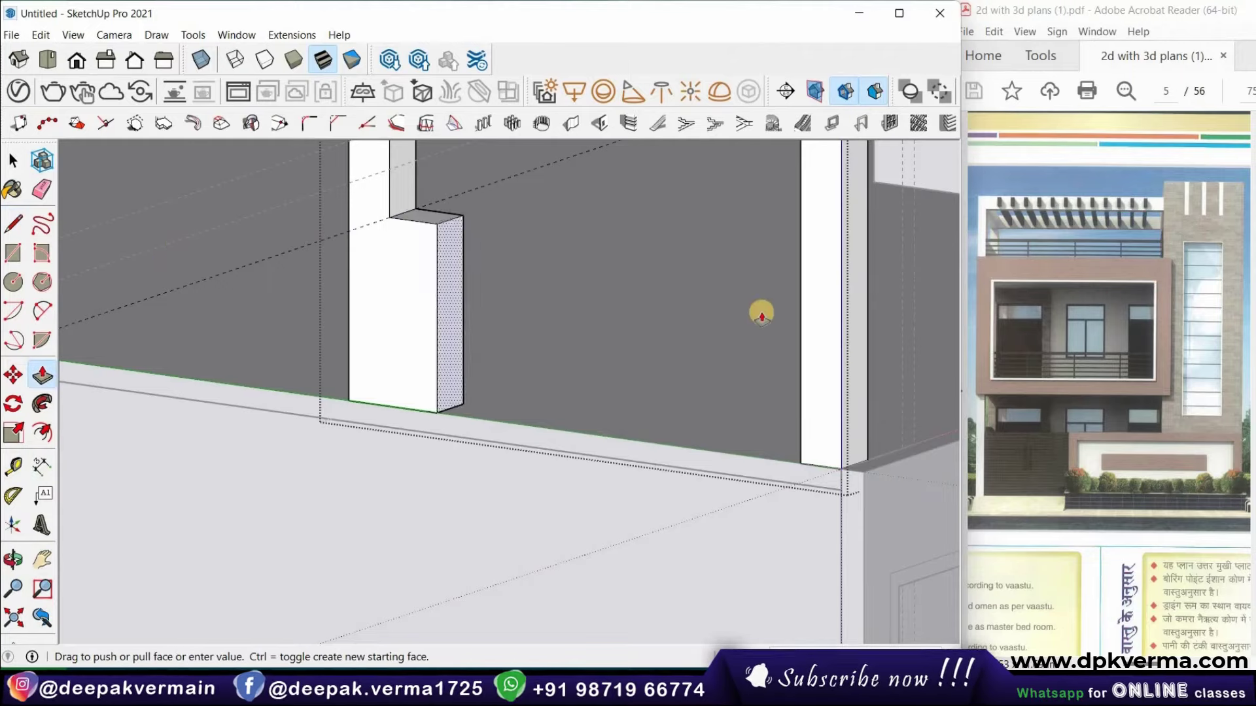
pyautogui.click(803, 298)
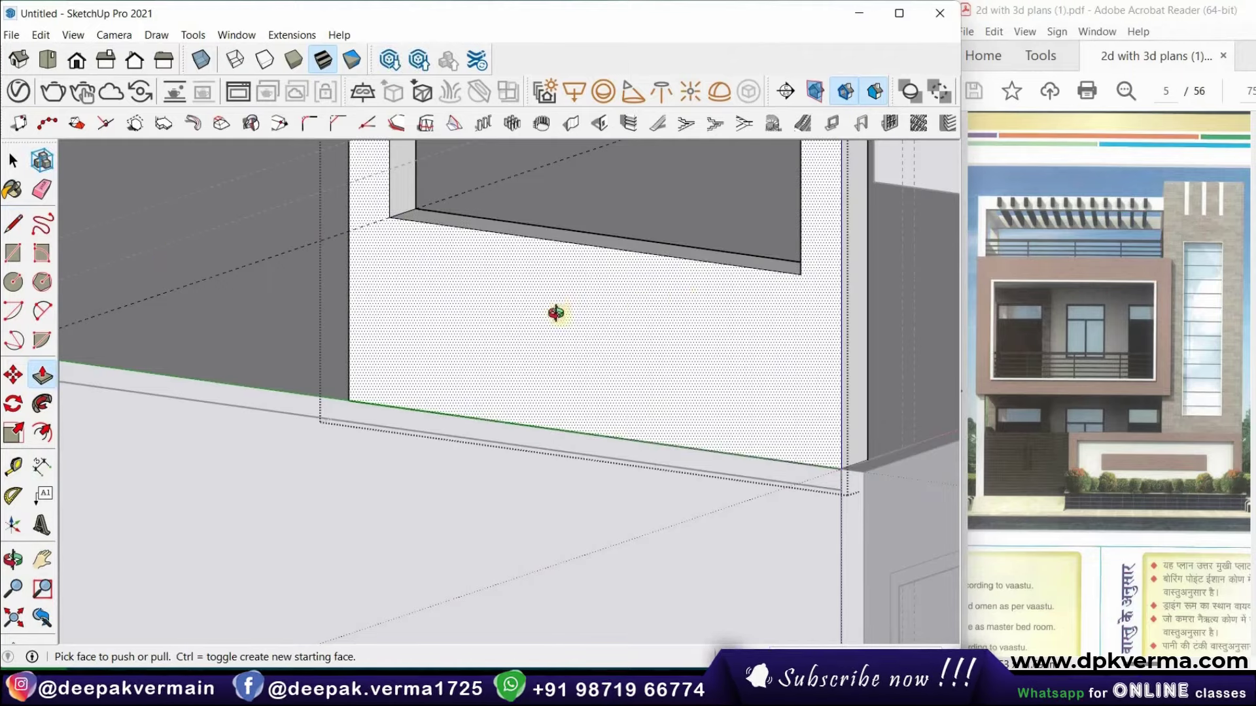
pyautogui.moveTo(556, 313)
pyautogui.mouseDown(button='middle')
pyautogui.moveTo(833, 325)
pyautogui.moveTo(794, 322)
pyautogui.moveTo(830, 314)
pyautogui.moveTo(504, 300)
pyautogui.mouseUp(button='middle')
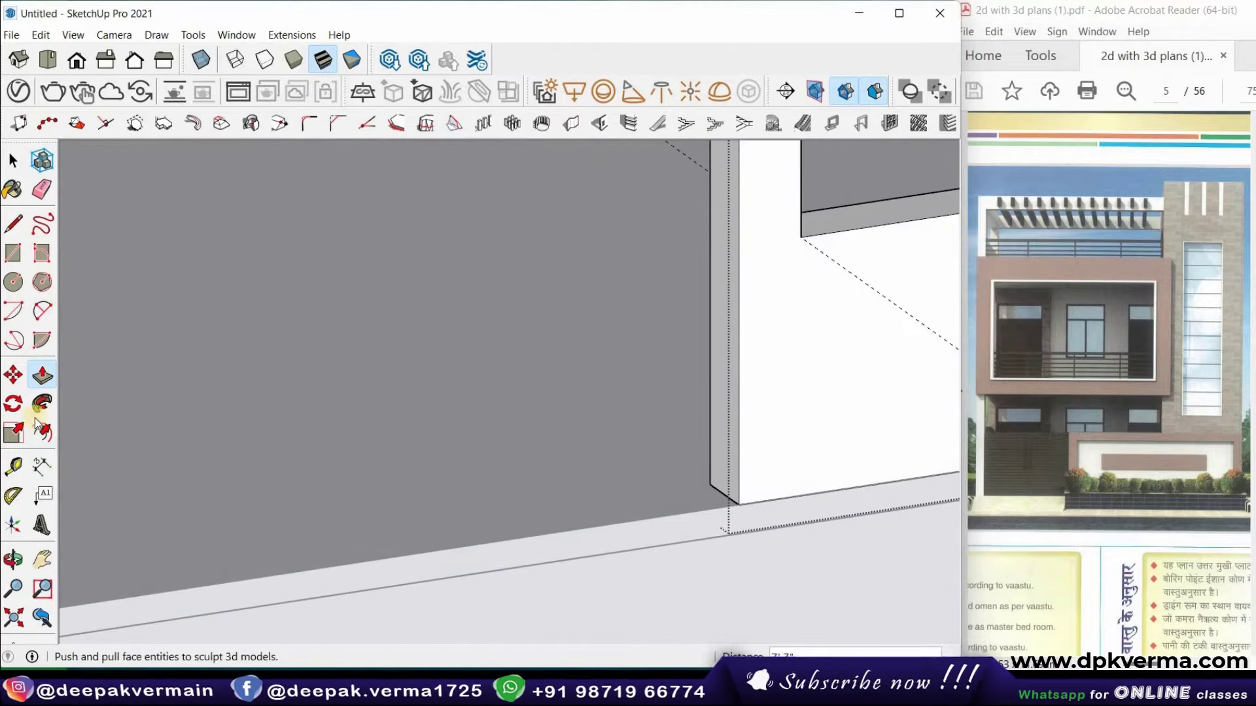
# Place a guide 1'1 1/2" up the low wall's end
pyautogui.click(11, 225)
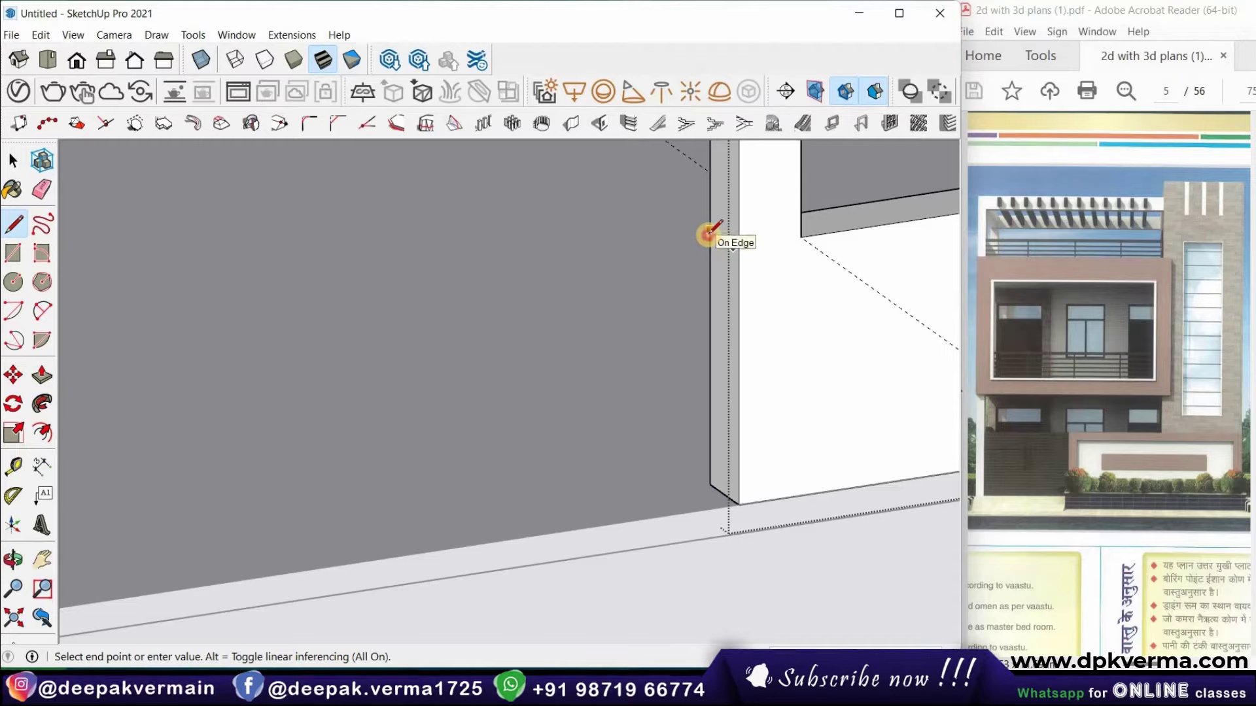
pyautogui.click(733, 247)
pyautogui.moveTo(733, 247); pyautogui.dragTo(309, 359, button='middle')
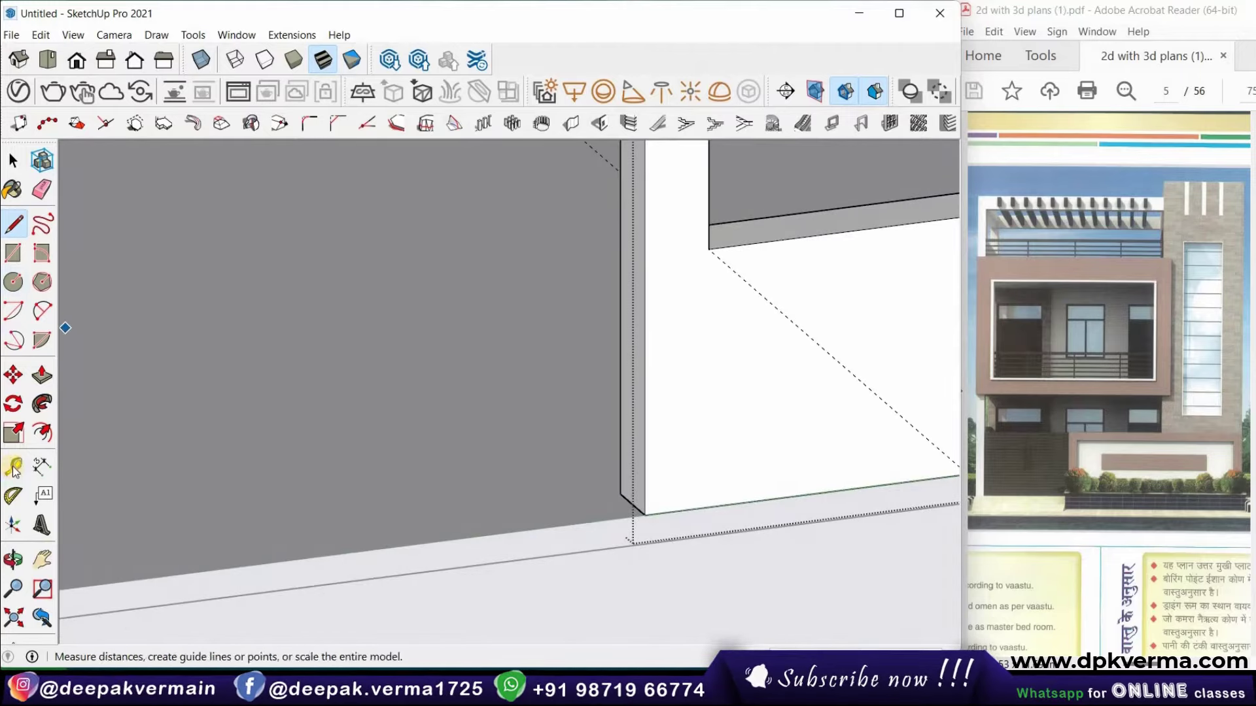
pyautogui.moveTo(724, 508); pyautogui.dragTo(722, 511, button='middle')
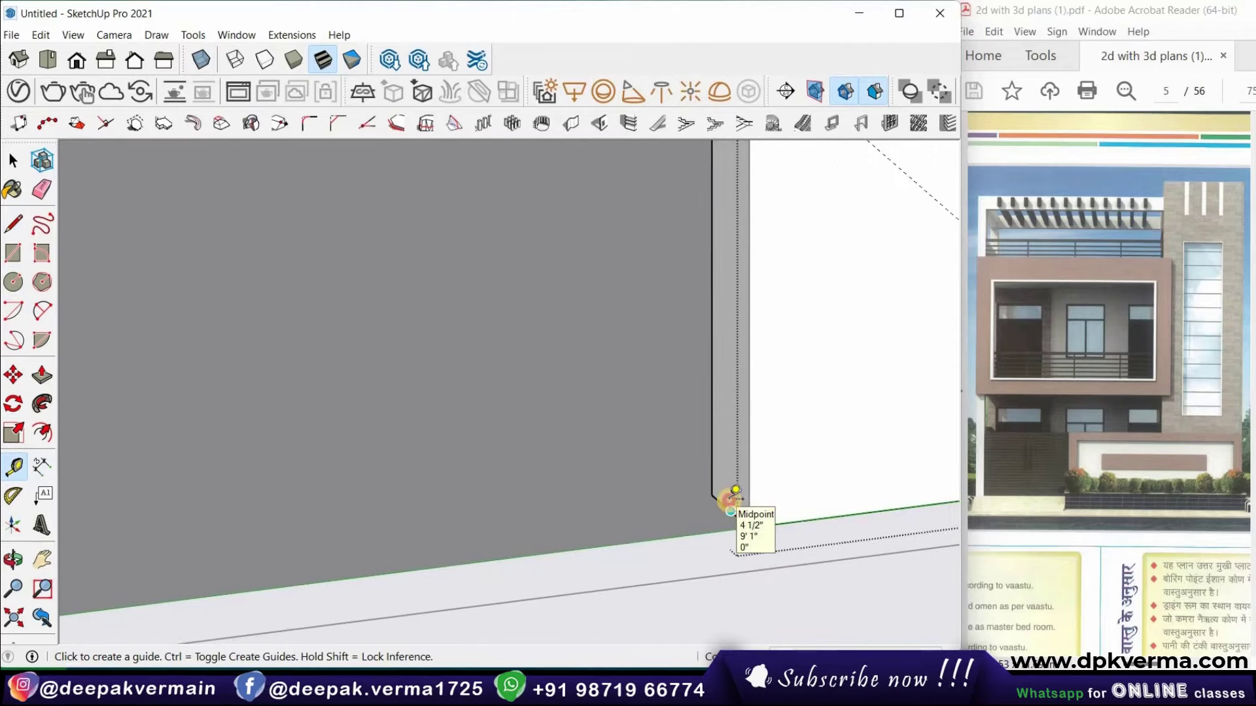
pyautogui.click(731, 511)
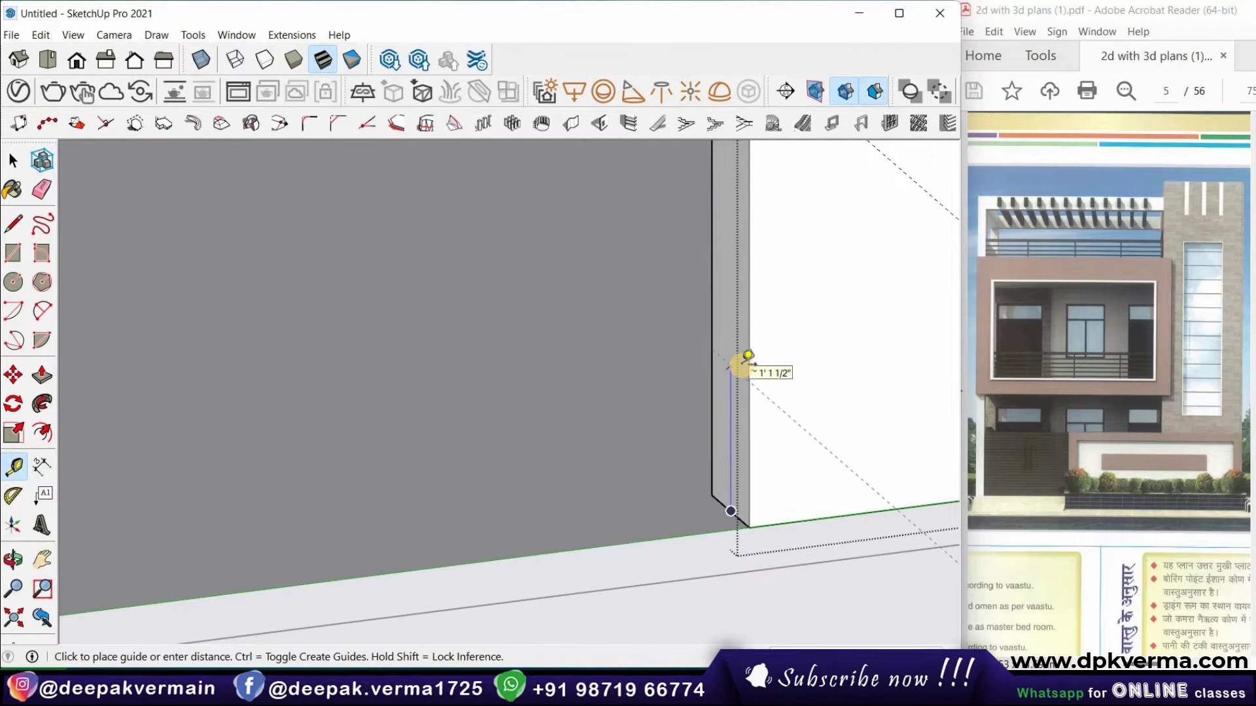
pyautogui.click(747, 355)
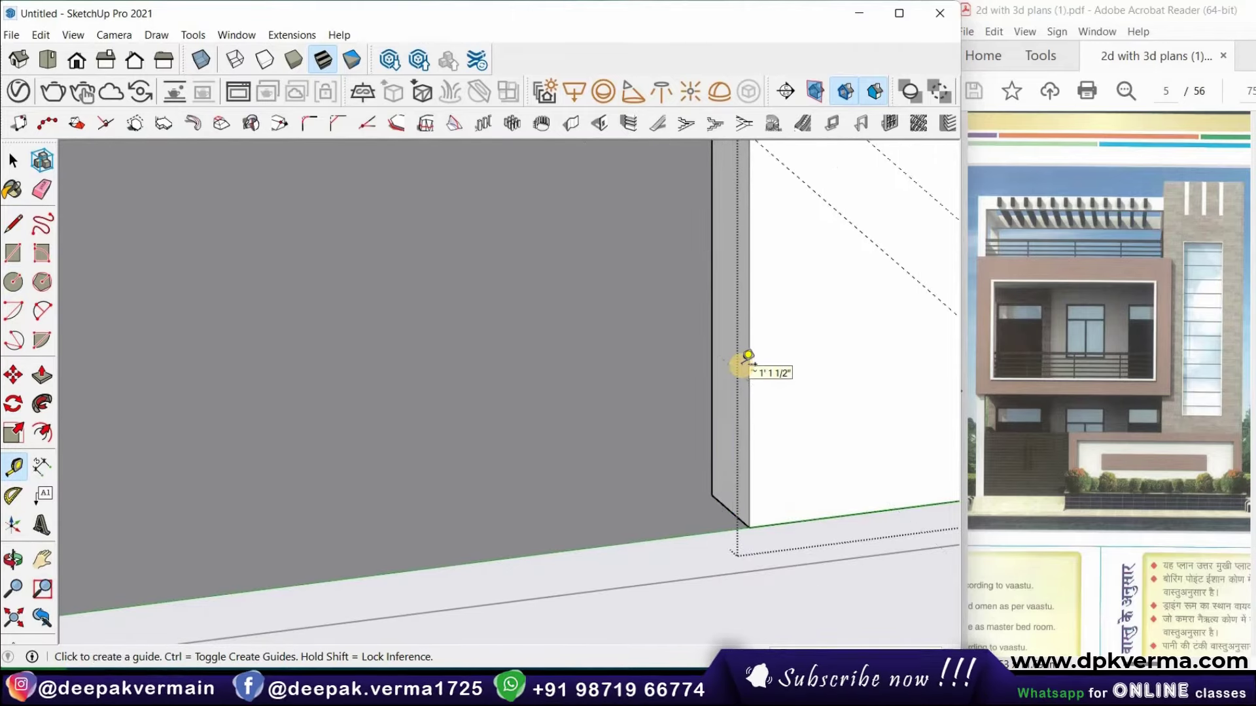
# Draw an edge across the wall's end face along that guide
pyautogui.moveTo(732, 354)
pyautogui.mouseDown(button='middle')
pyautogui.moveTo(395, 327)
pyautogui.moveTo(734, 261)
pyautogui.moveTo(777, 226)
pyautogui.mouseUp(button='middle')
pyautogui.scroll(2, 777, 229)
pyautogui.scroll(1, 777, 238)
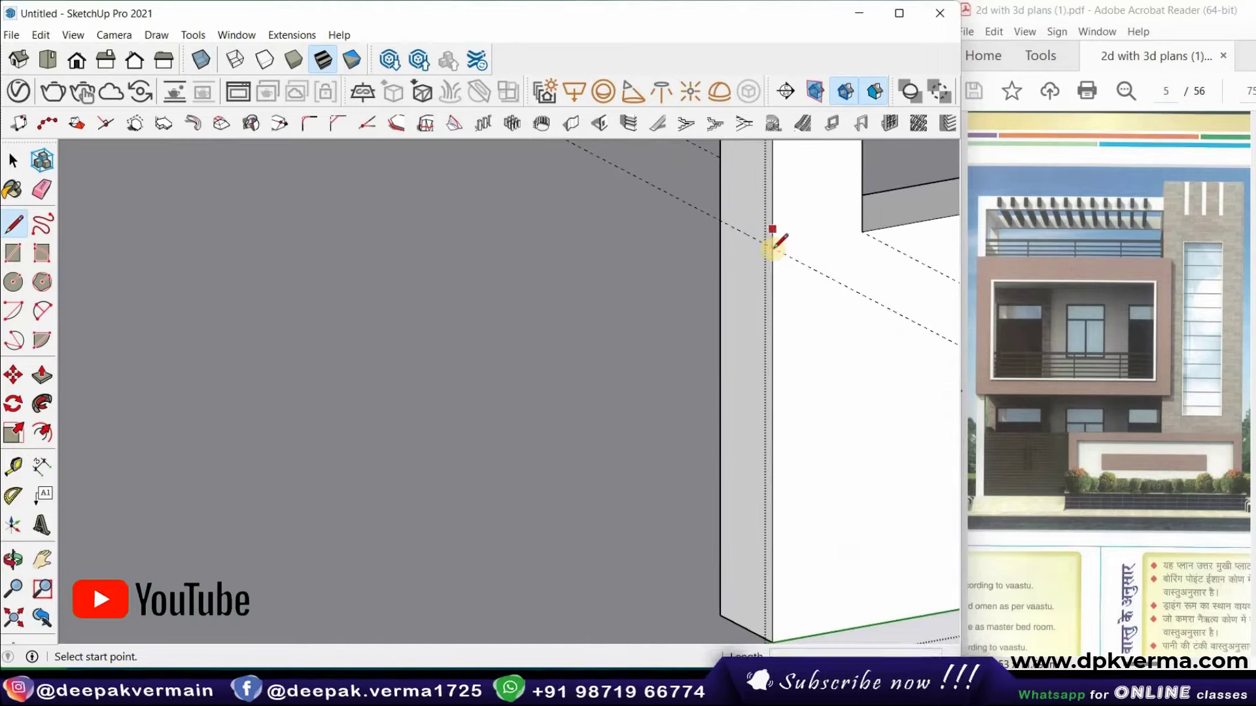
pyautogui.click(773, 248)
pyautogui.click(719, 220)
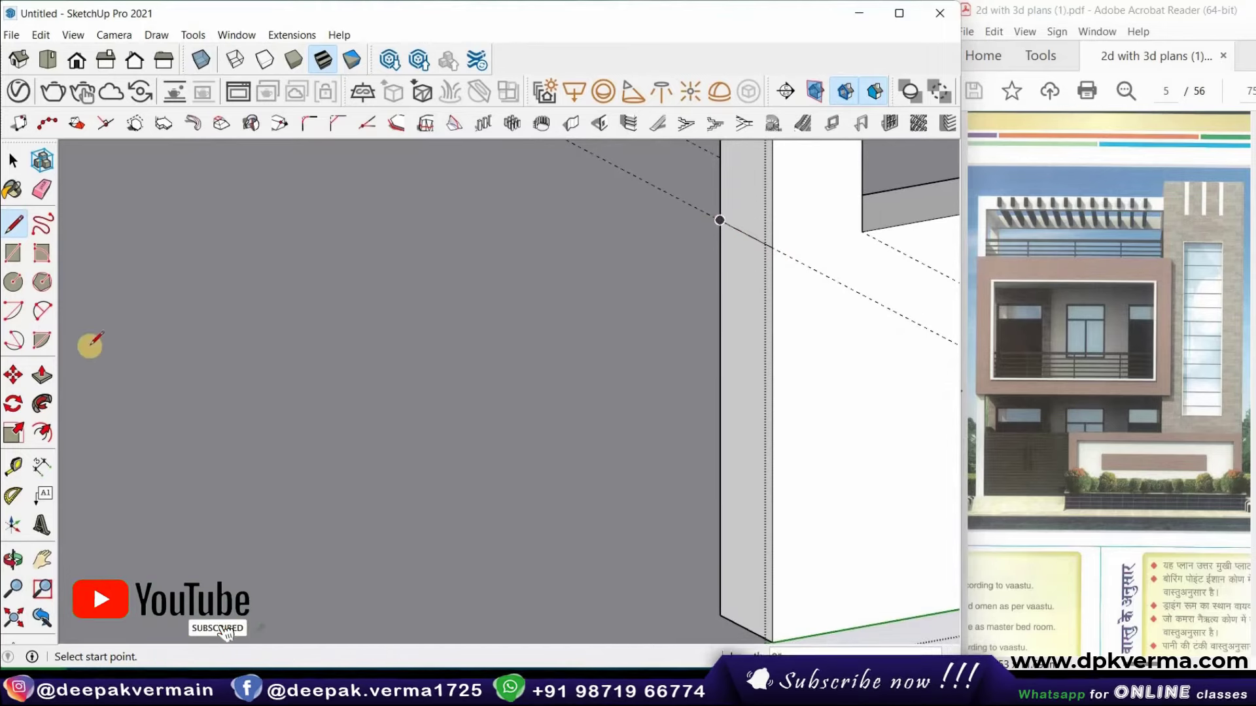
pyautogui.click(14, 255)
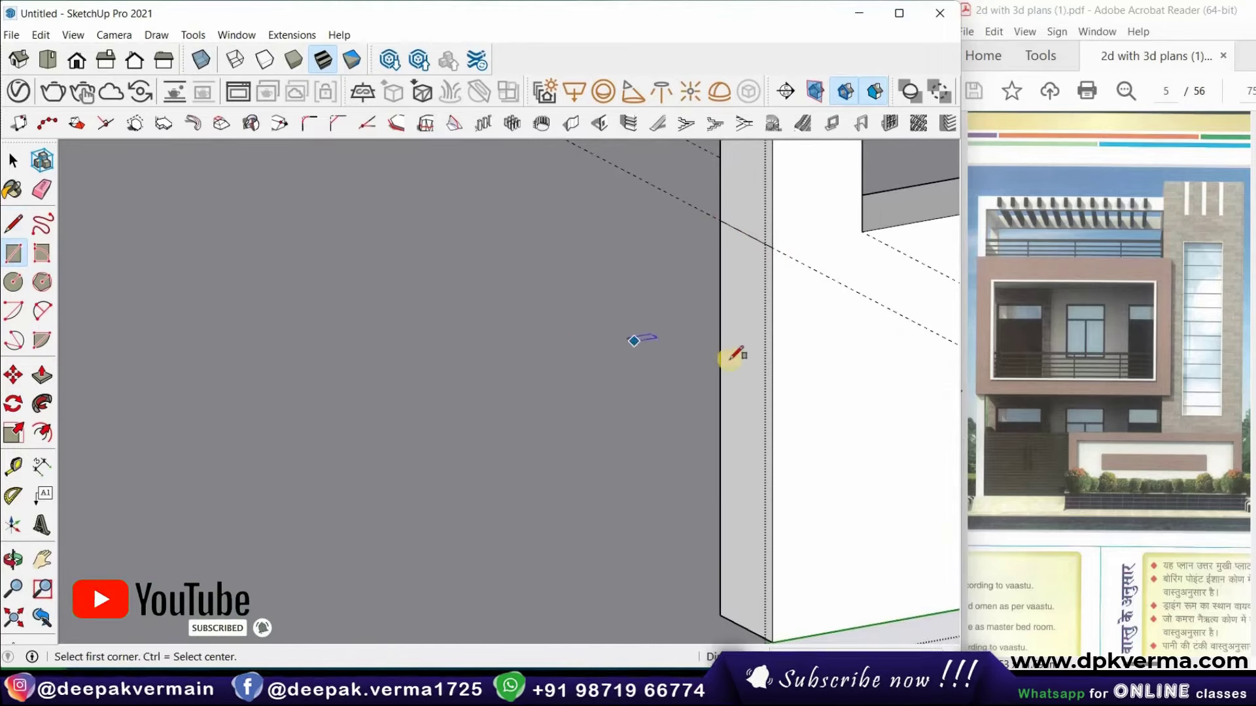
# Push/pull the low wall's end face out along the slab edge
pyautogui.click(42, 375)
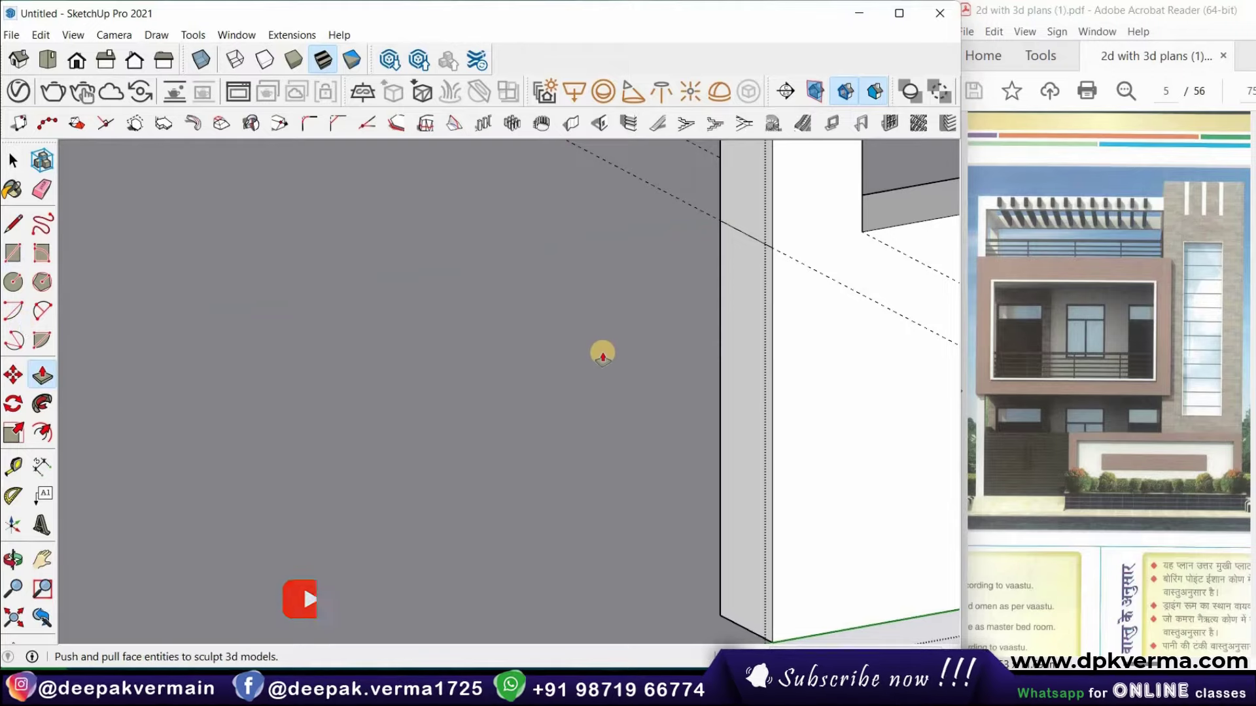
pyautogui.scroll(-2, 686, 339)
pyautogui.scroll(-3, 687, 339)
pyautogui.click(560, 359)
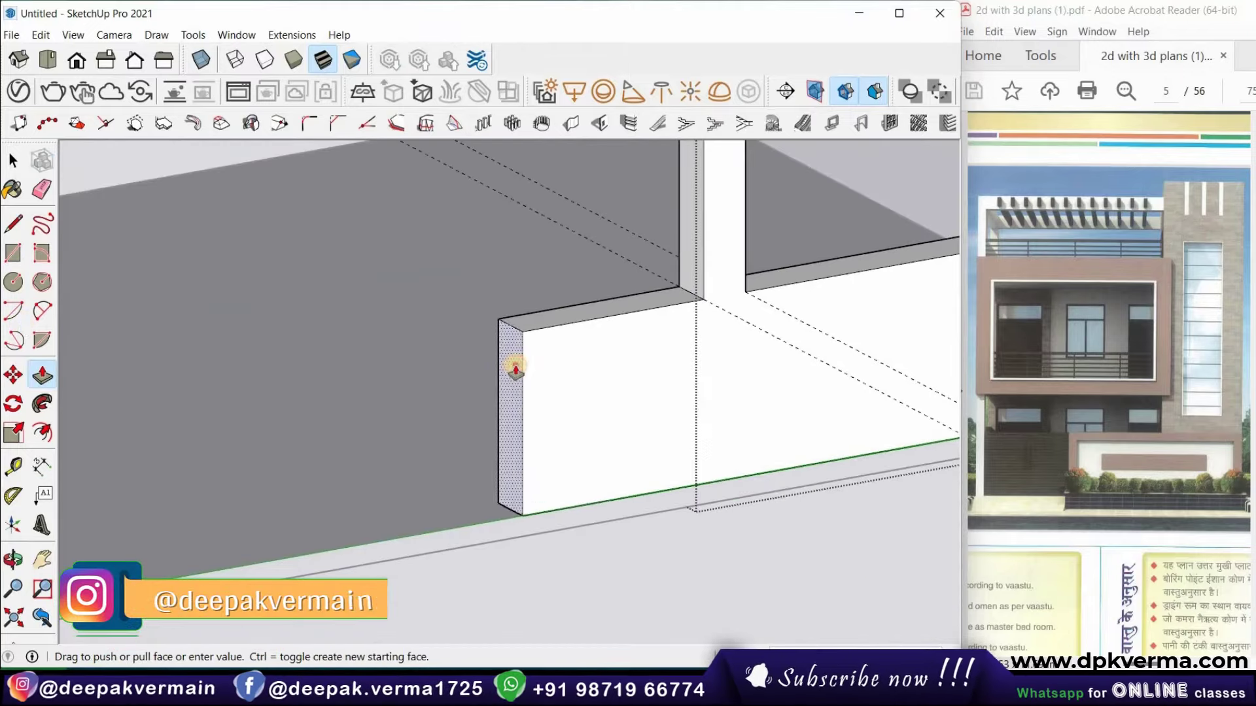
pyautogui.scroll(-2, 362, 407)
pyautogui.moveTo(359, 400); pyautogui.dragTo(448, 469, button='middle')
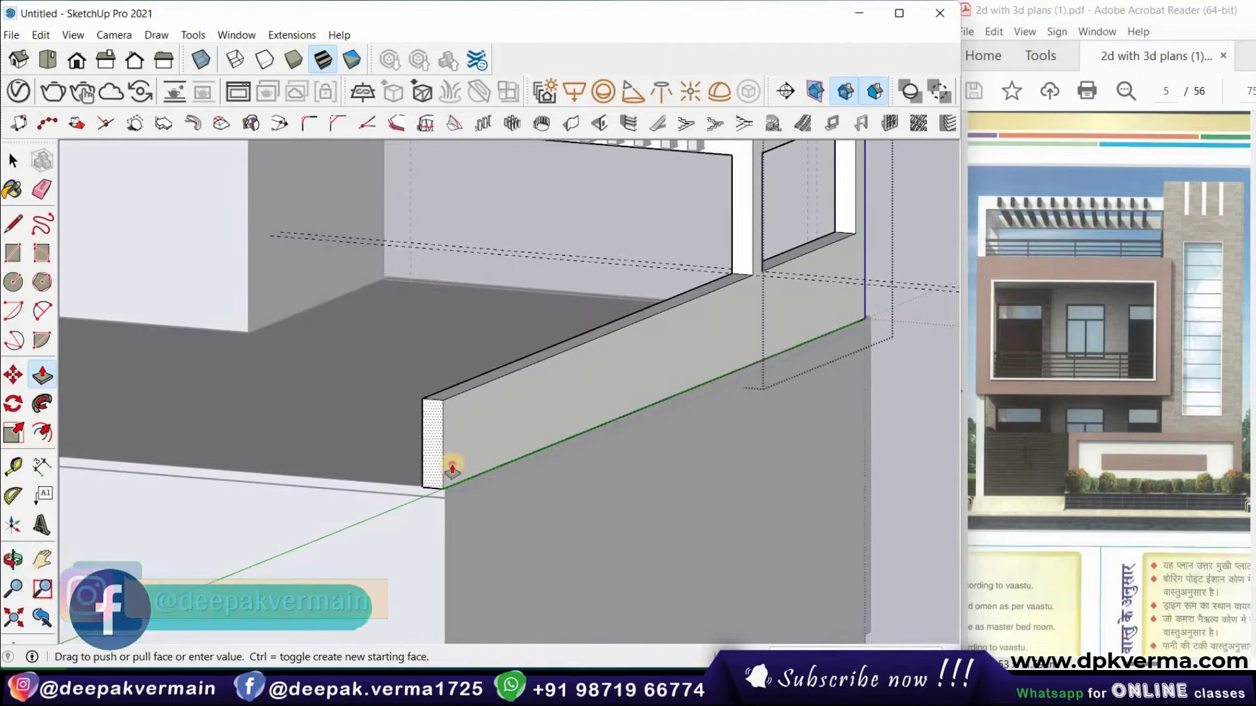
pyautogui.click(455, 466)
pyautogui.scroll(2, 438, 491)
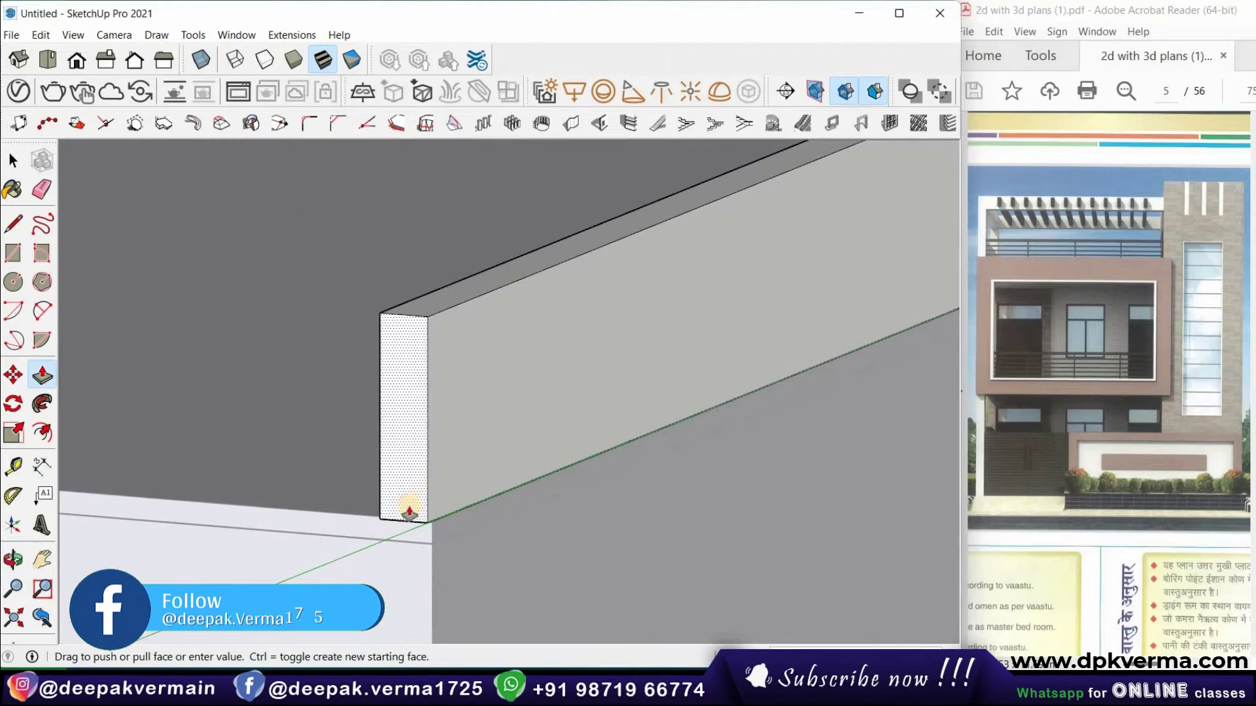
pyautogui.scroll(2, 408, 507)
pyautogui.scroll(2, 438, 513)
pyautogui.scroll(1, 460, 516)
pyautogui.scroll(-2, 467, 471)
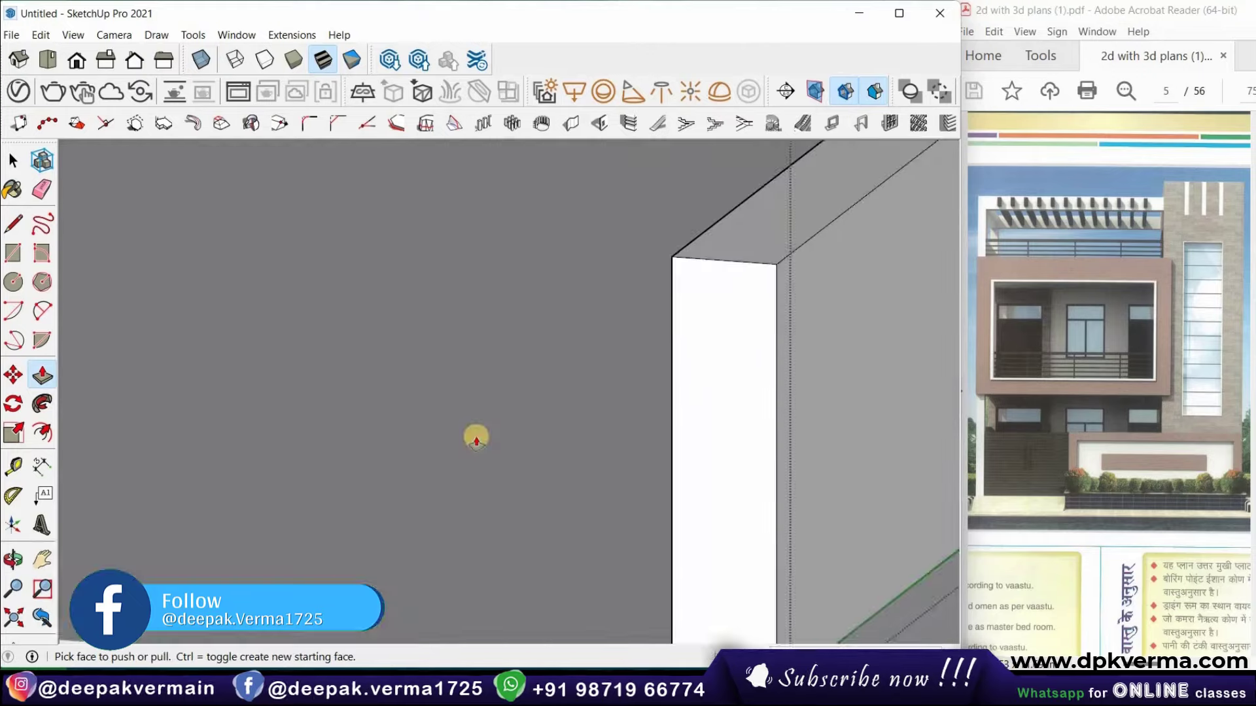
pyautogui.scroll(-1, 491, 510)
pyautogui.moveTo(501, 567); pyautogui.dragTo(653, 598, button='middle')
pyautogui.scroll(3, 572, 512)
pyautogui.scroll(-3, 701, 594)
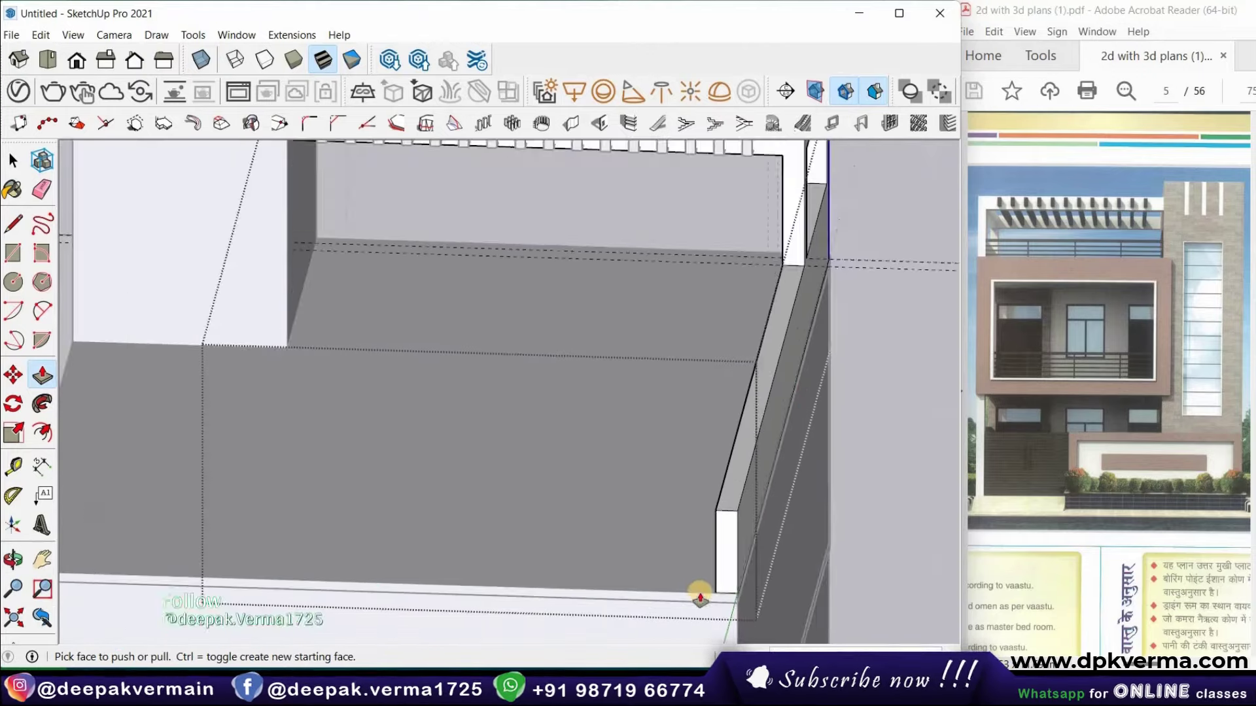
pyautogui.scroll(2, 742, 558)
pyautogui.scroll(2, 742, 559)
pyautogui.scroll(1, 693, 560)
# Push the wall's end face further and check the extended strip from several angles
pyautogui.click(689, 565)
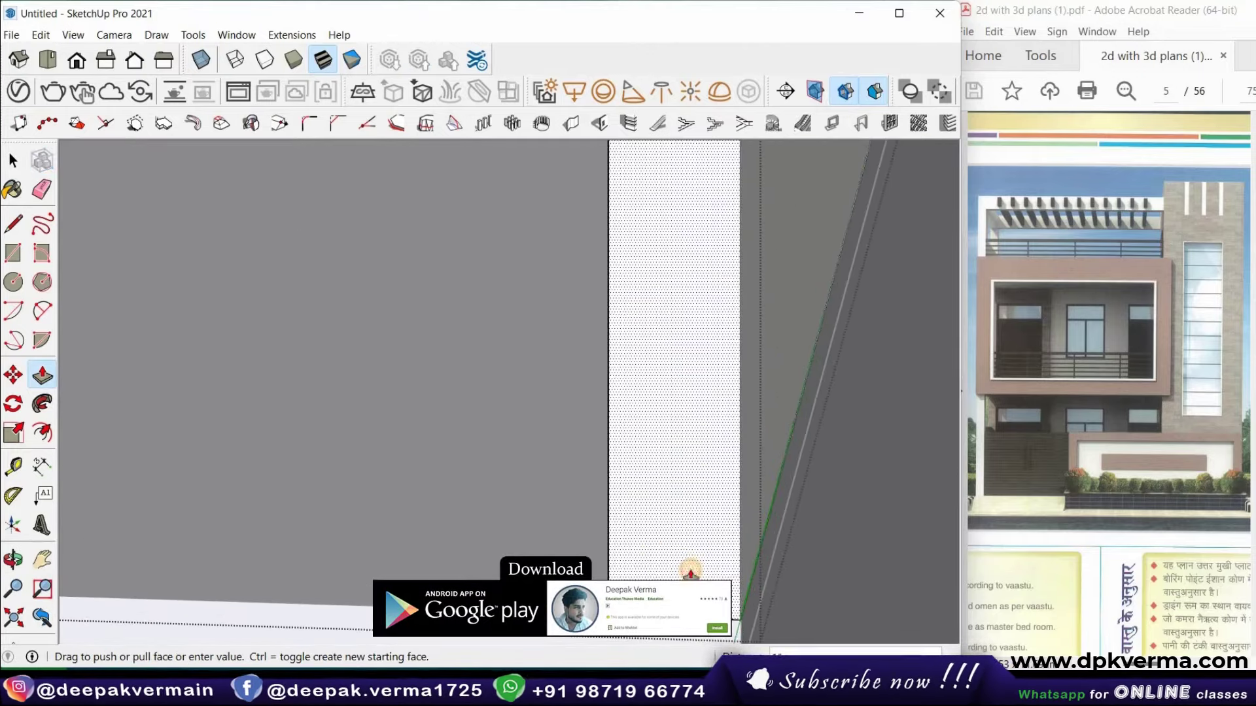
pyautogui.moveTo(469, 541); pyautogui.dragTo(403, 504, button='middle')
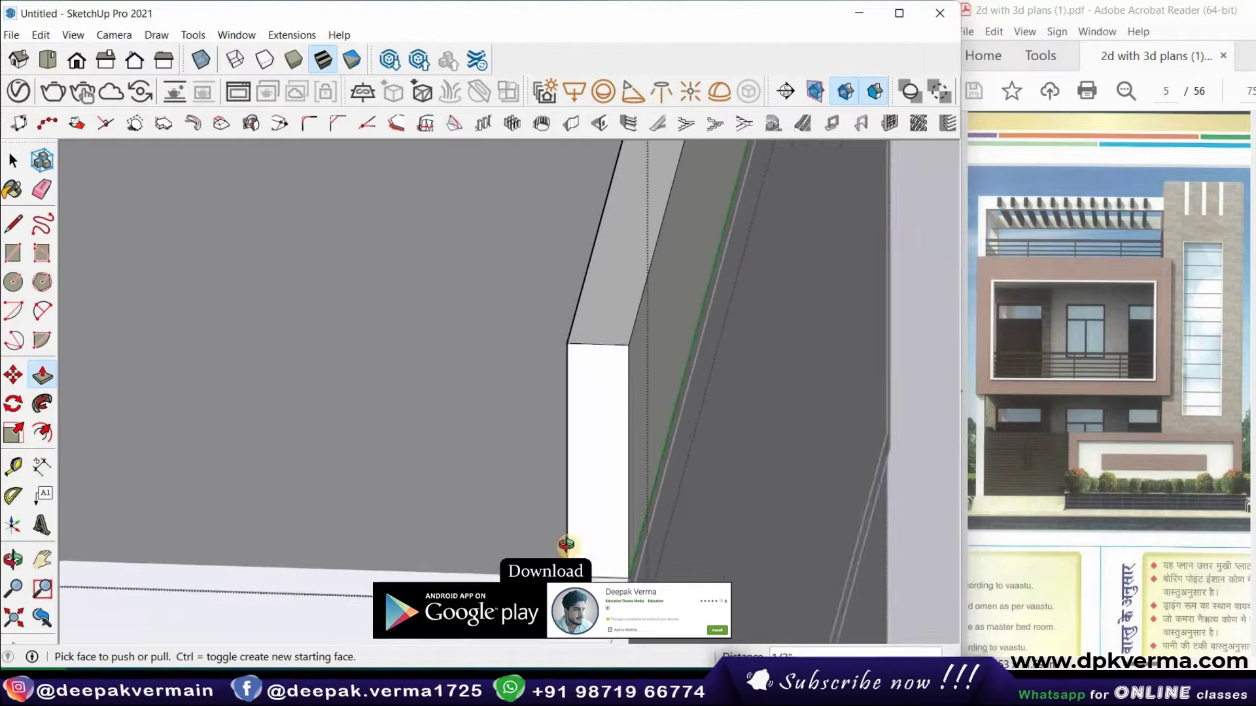
pyautogui.scroll(-3, 395, 482)
pyautogui.scroll(-2, 379, 512)
pyautogui.scroll(-2, 386, 532)
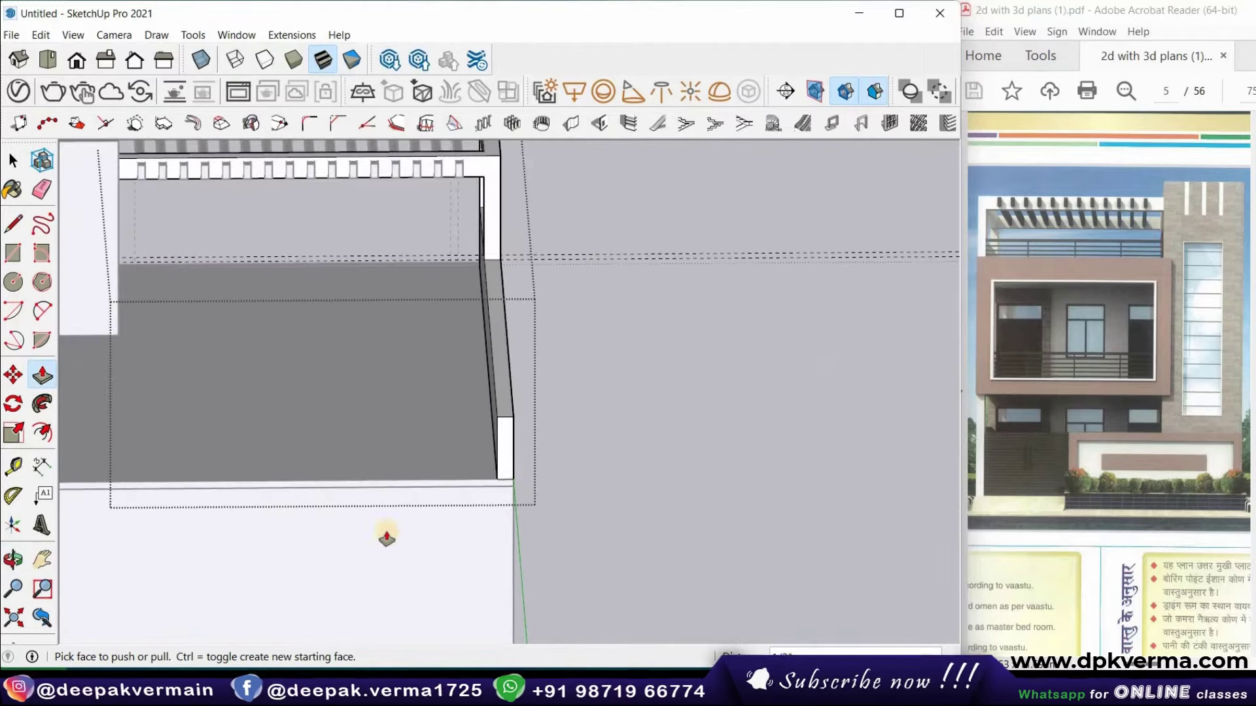
pyautogui.moveTo(536, 535); pyautogui.dragTo(563, 504, button='middle')
pyautogui.scroll(2, 687, 401)
pyautogui.scroll(2, 692, 372)
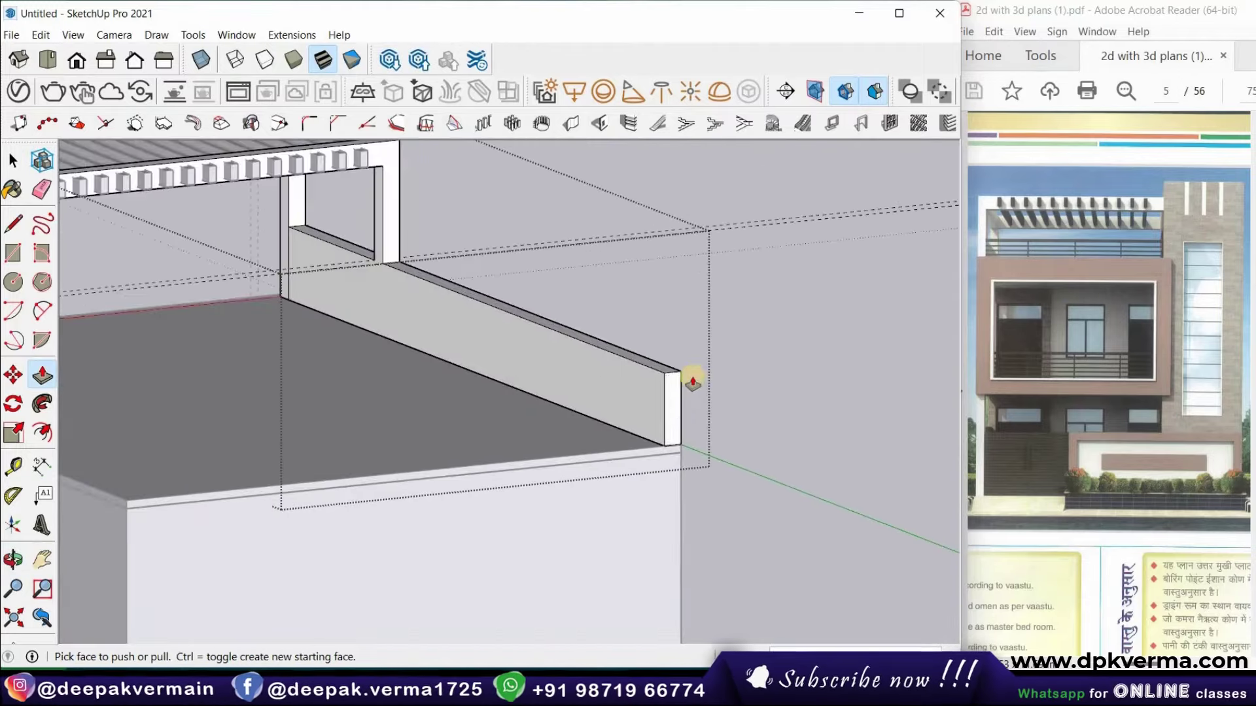
pyautogui.scroll(2, 692, 372)
# Place a guide 1'3" in from the wall end and draw a rectangle on the end face
pyautogui.click(13, 466)
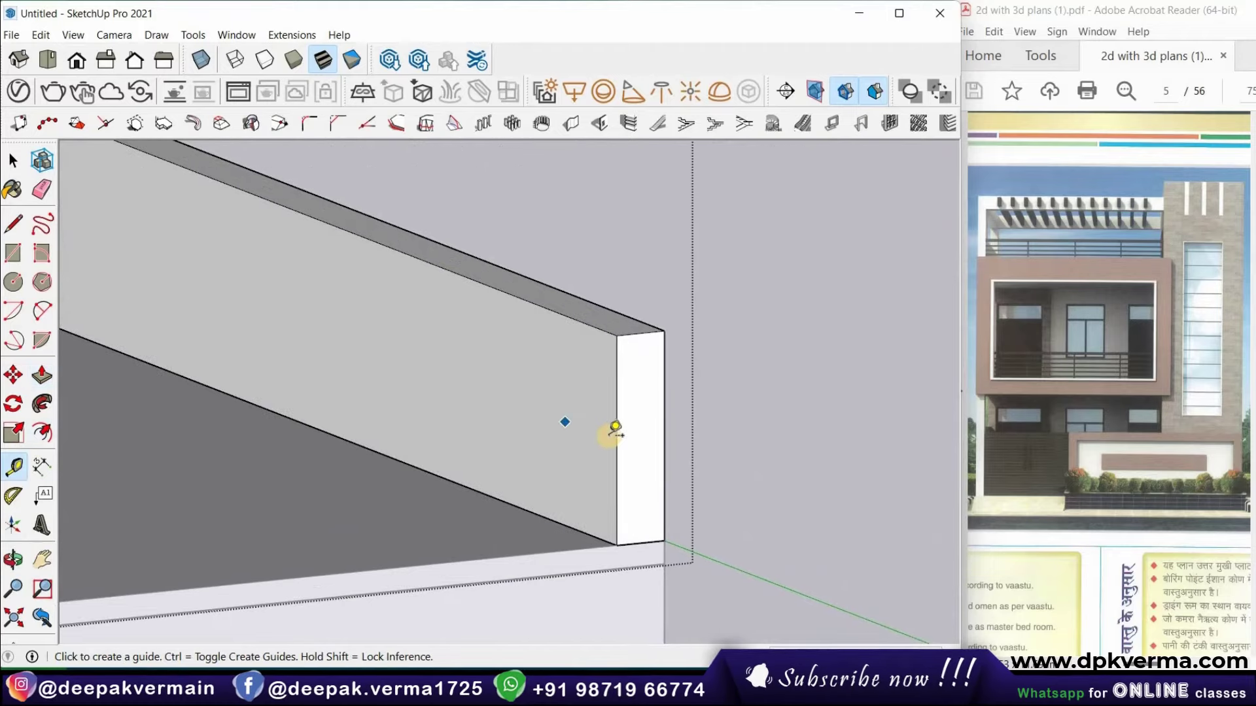
pyautogui.click(590, 419)
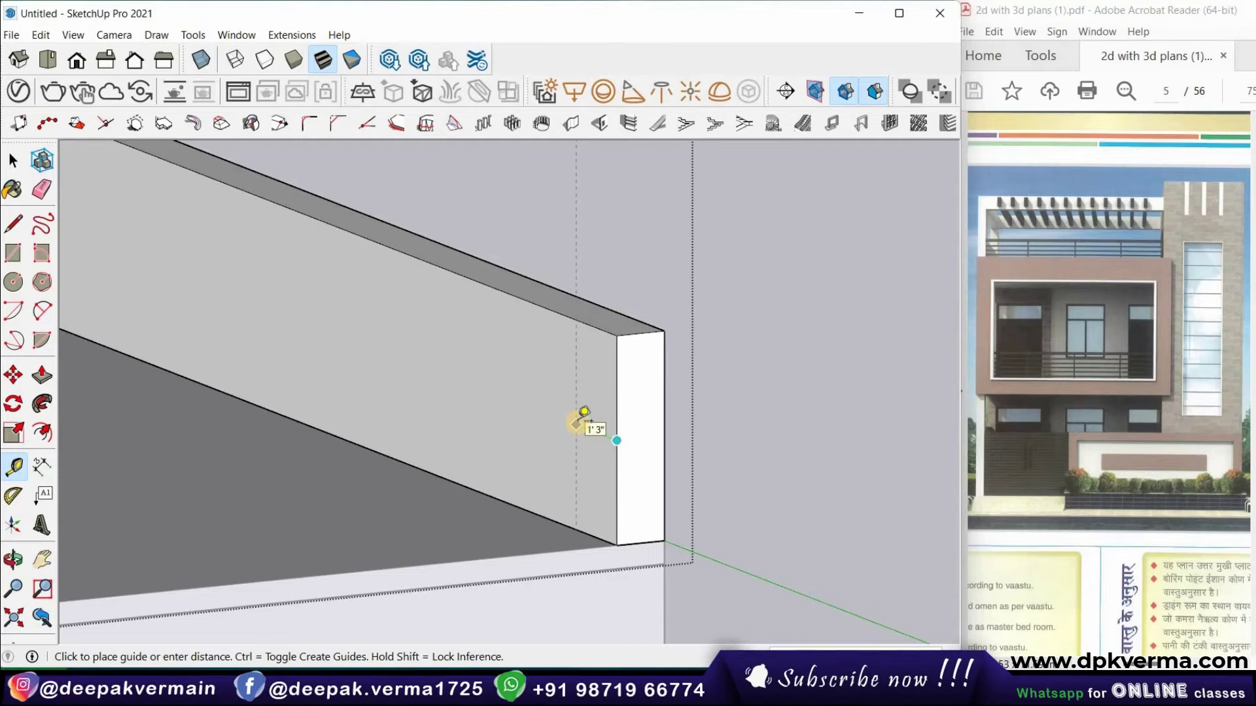
pyautogui.click(577, 422)
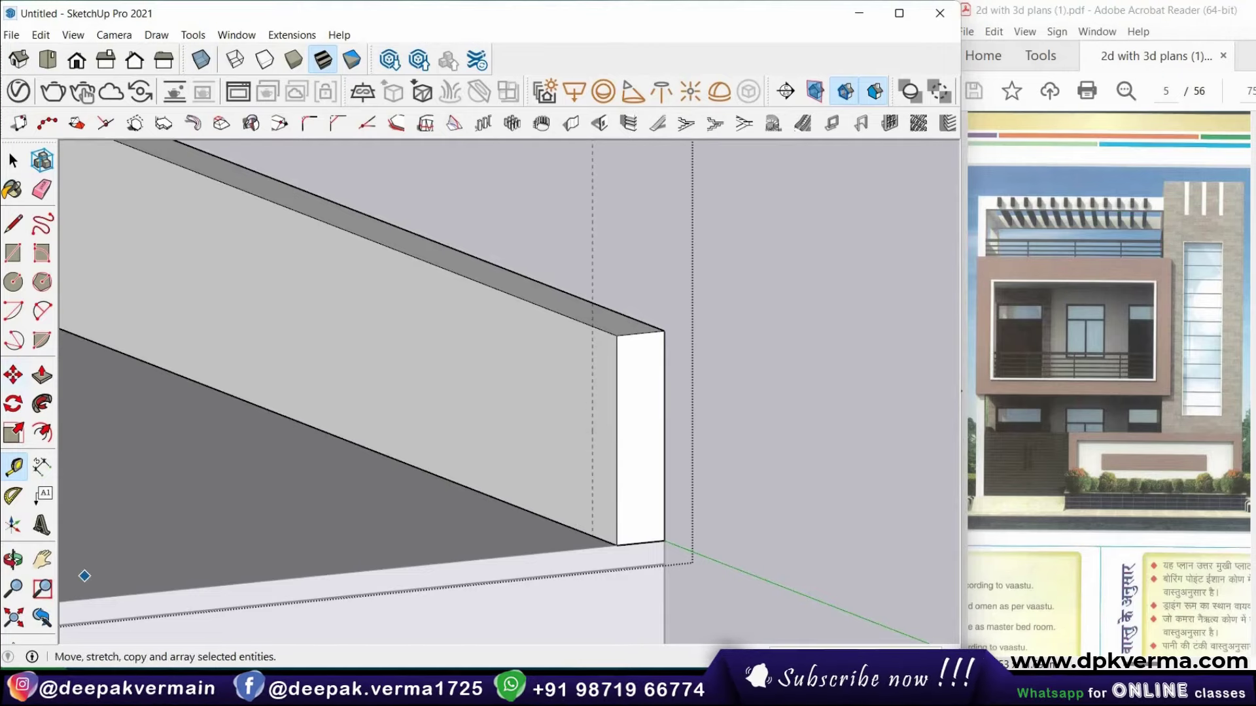
pyautogui.press('r')
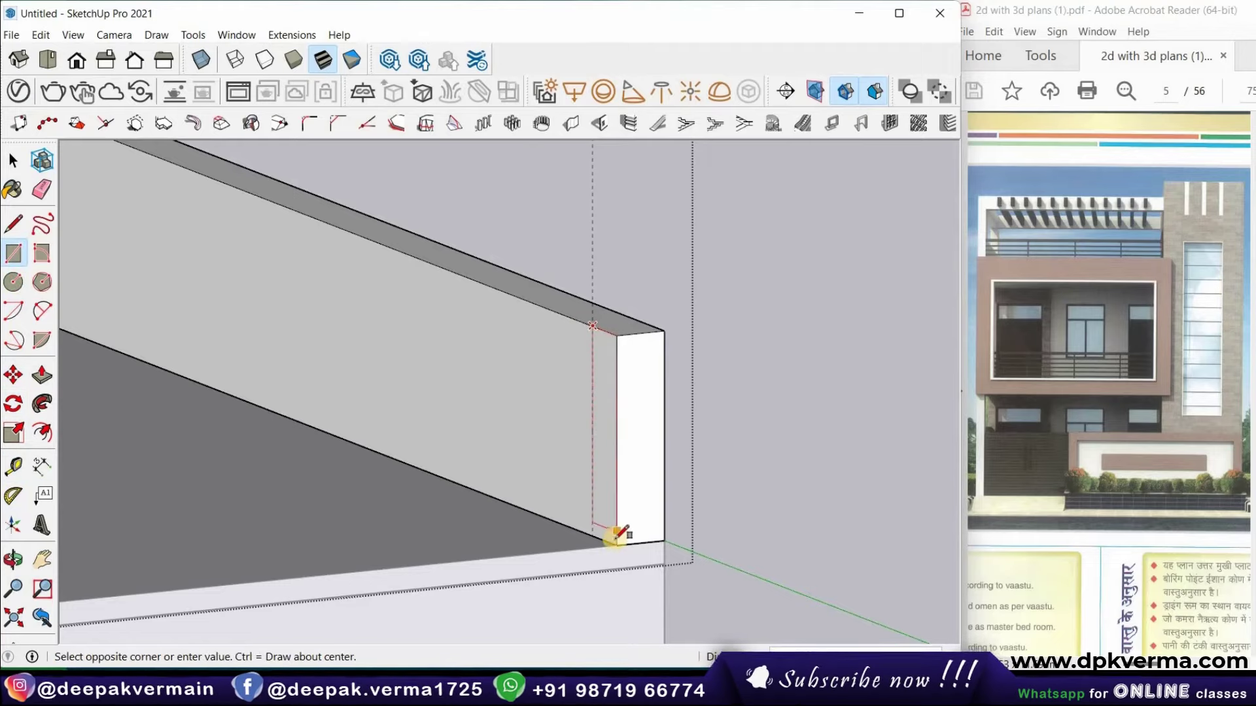
pyautogui.click(192, 475)
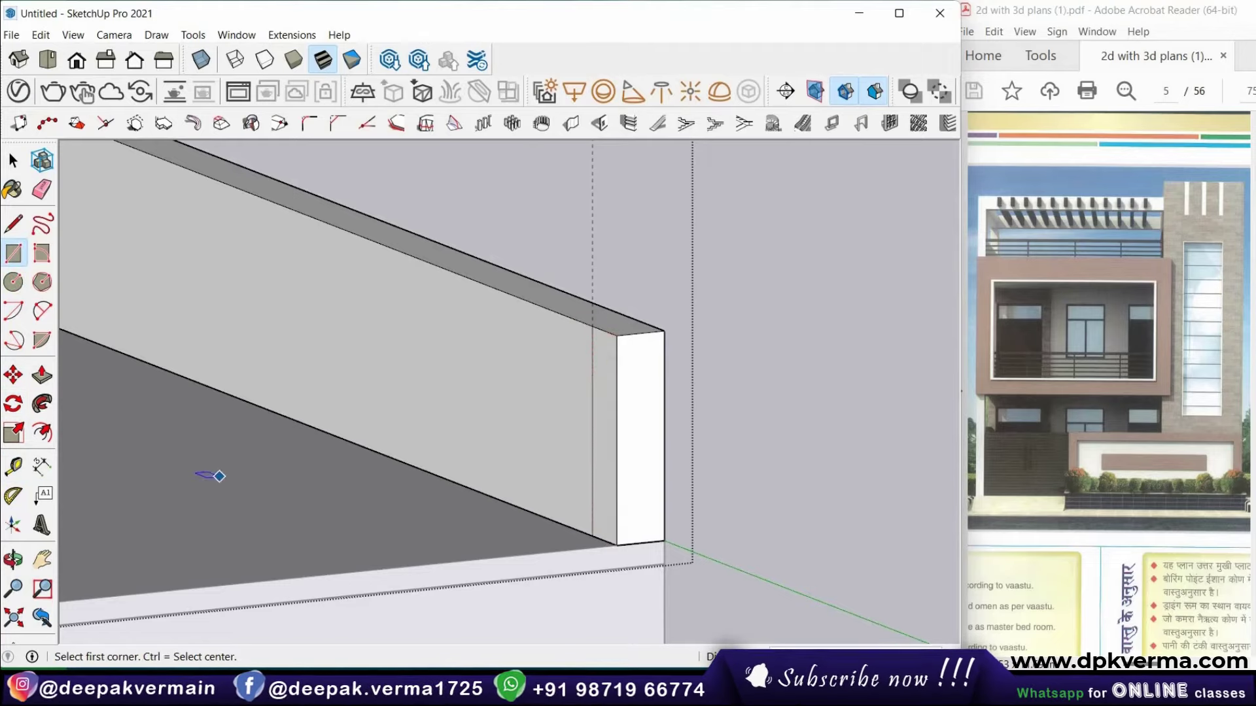
# Push/Pull the wall's end face slightly outward to extend the wall
pyautogui.click(43, 376)
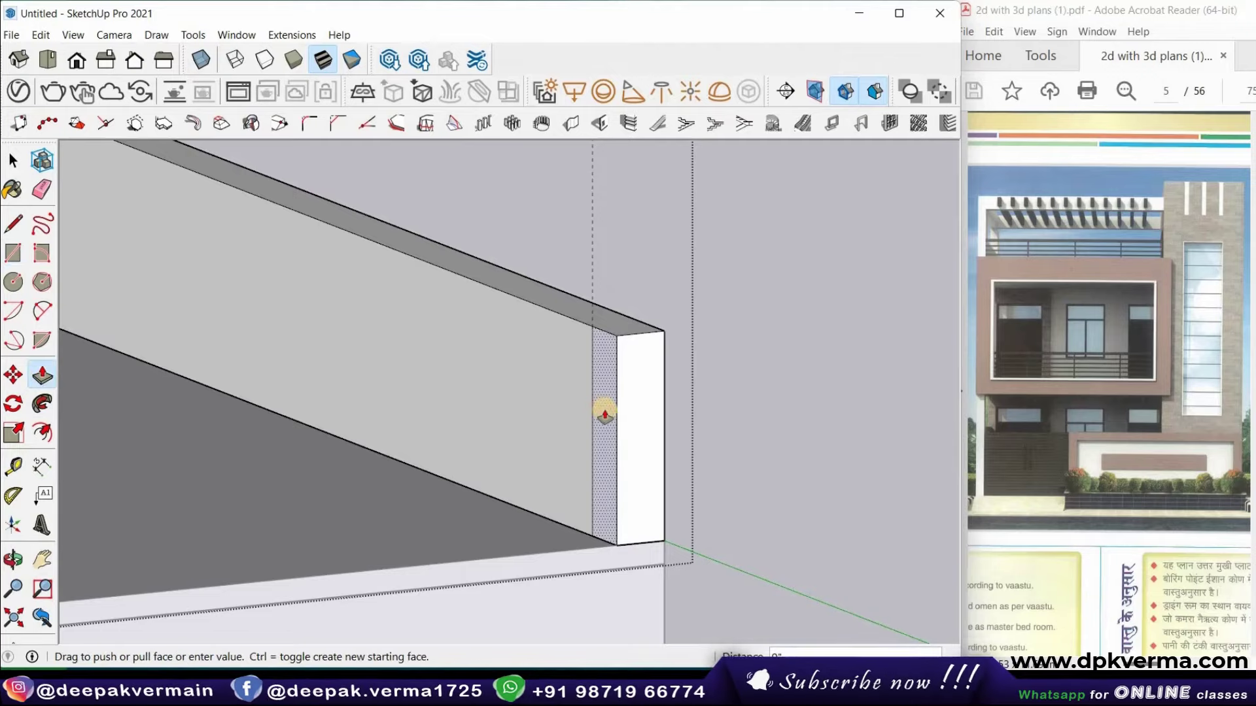
pyautogui.scroll(-3, 465, 427)
pyautogui.scroll(-3, 466, 420)
pyautogui.scroll(-3, 505, 440)
pyautogui.moveTo(504, 441)
pyautogui.mouseDown(button='middle')
pyautogui.moveTo(499, 488)
pyautogui.moveTo(454, 485)
pyautogui.mouseUp(button='middle')
pyautogui.scroll(3, 482, 477)
pyautogui.scroll(3, 496, 477)
pyautogui.scroll(3, 524, 572)
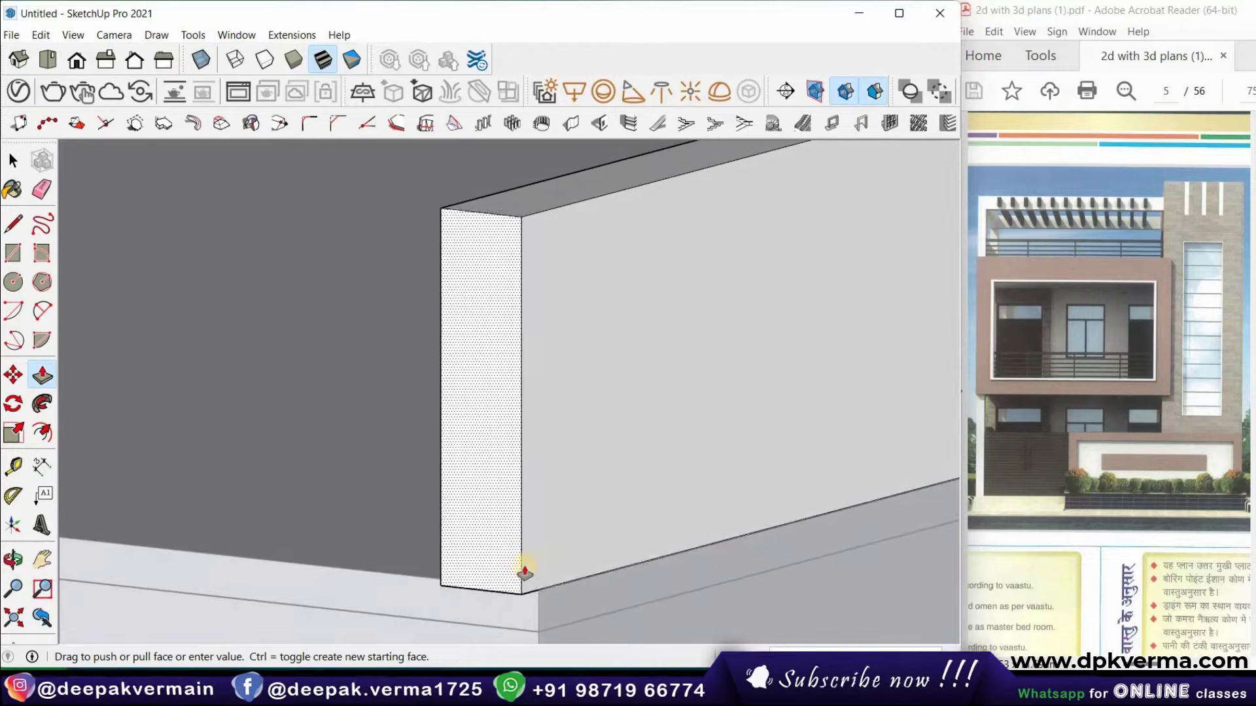
pyautogui.click(508, 575)
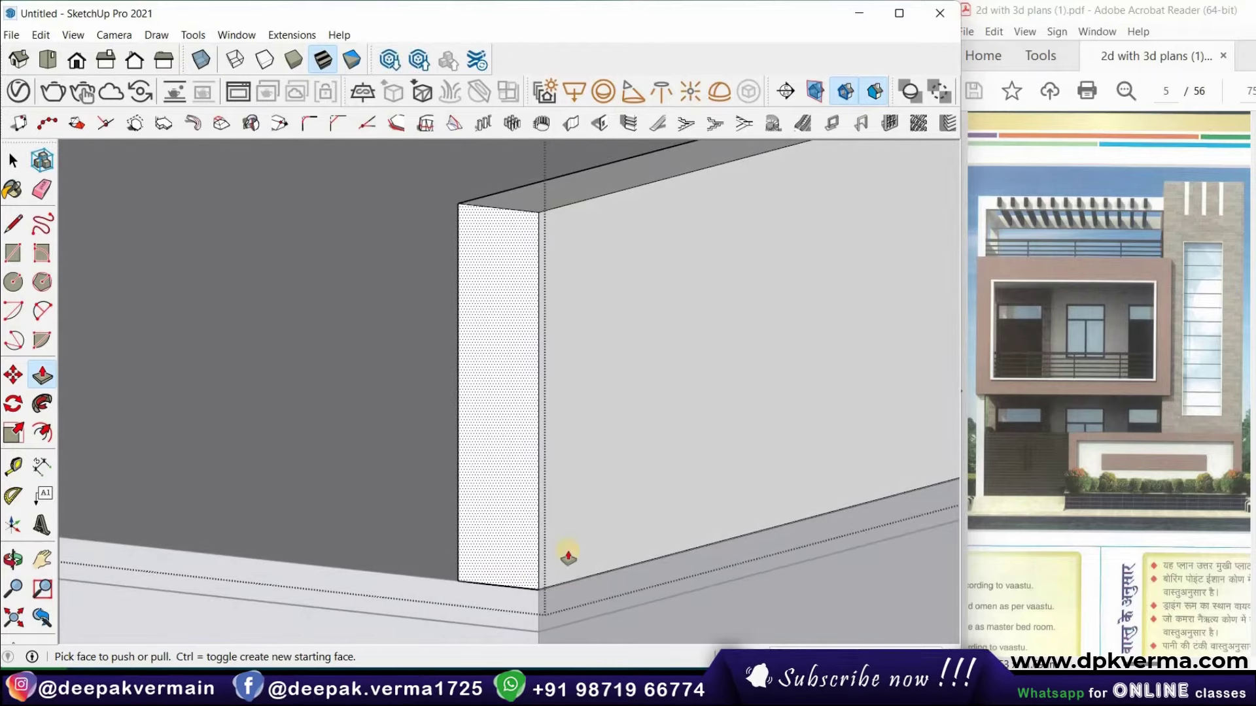
pyautogui.scroll(-3, 568, 556)
pyautogui.scroll(-3, 566, 519)
pyautogui.moveTo(723, 507)
pyautogui.mouseDown(button='middle')
pyautogui.moveTo(771, 493)
pyautogui.moveTo(589, 450)
pyautogui.moveTo(855, 398)
pyautogui.mouseUp(button='middle')
pyautogui.scroll(3, 843, 392)
pyautogui.scroll(3, 833, 384)
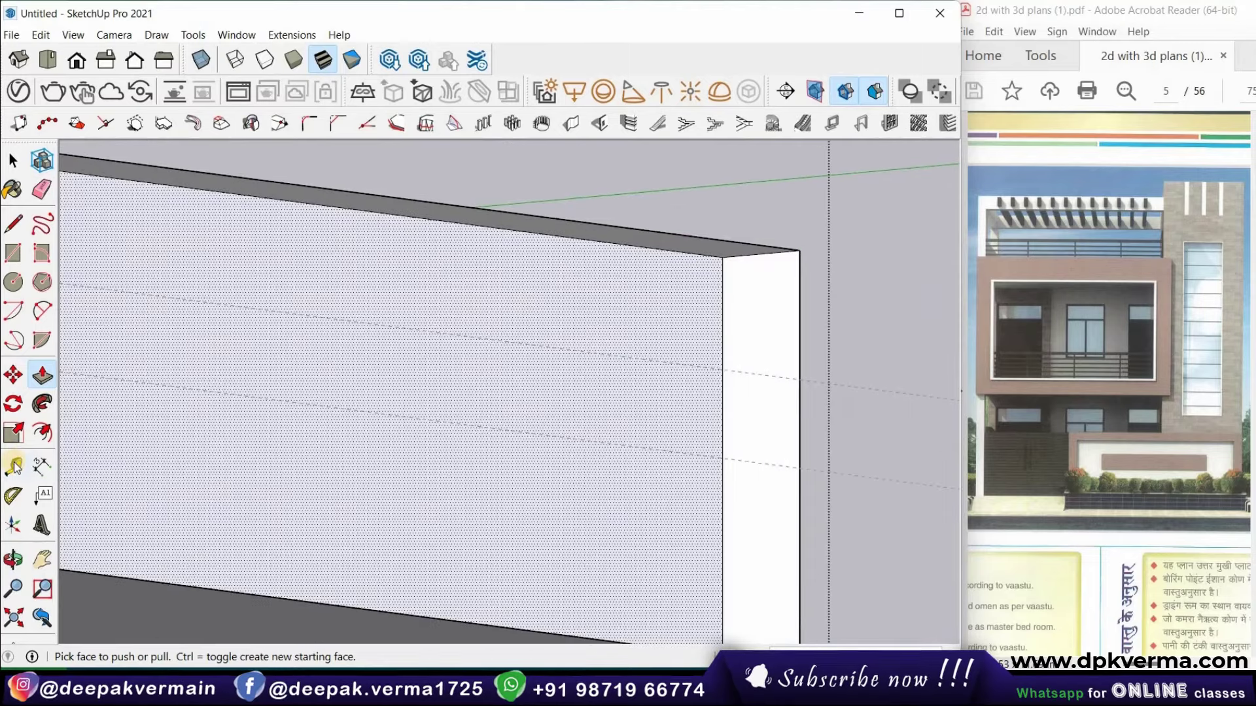
# Add a vertical guide near the wall end and draw a thin rectangle along it
pyautogui.click(15, 467)
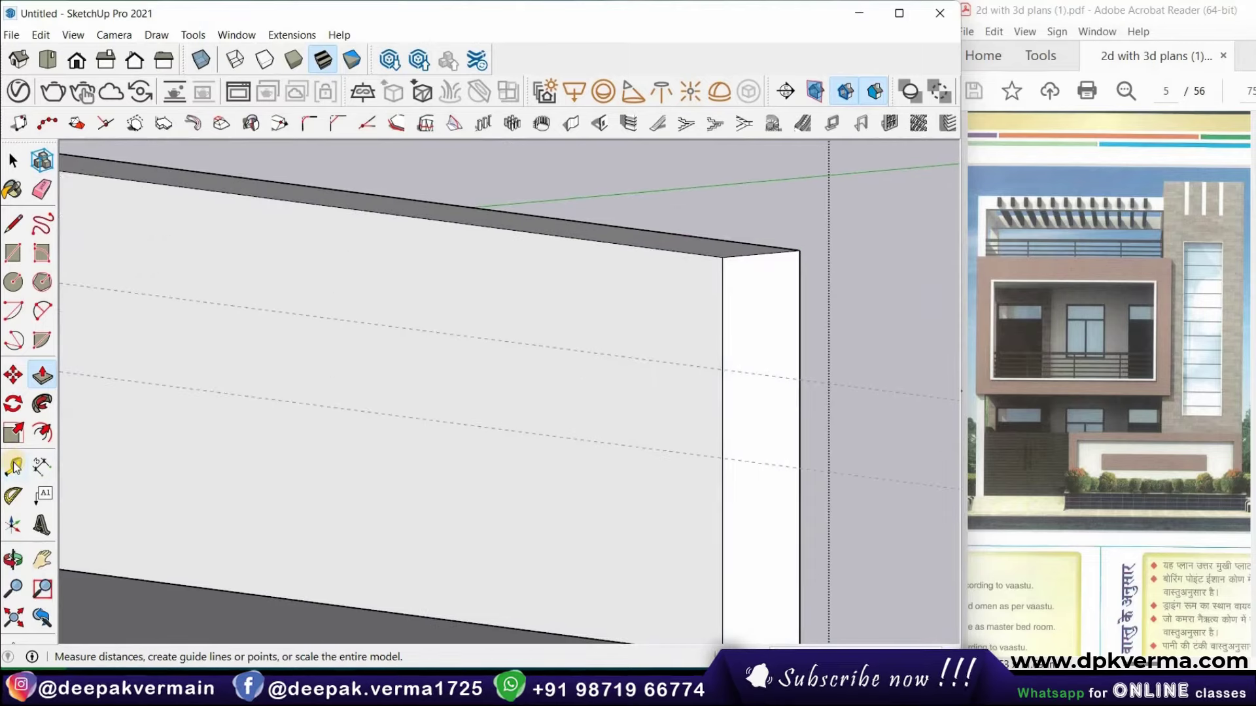
pyautogui.click(722, 347)
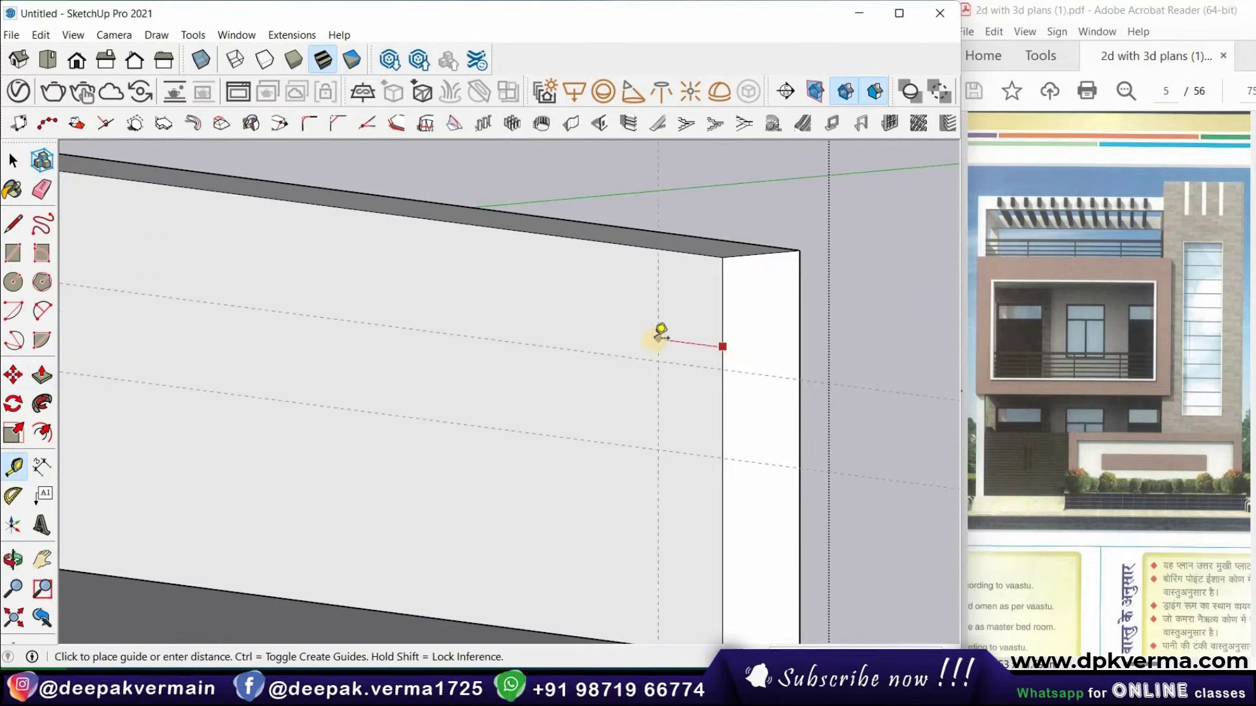
pyautogui.click(657, 335)
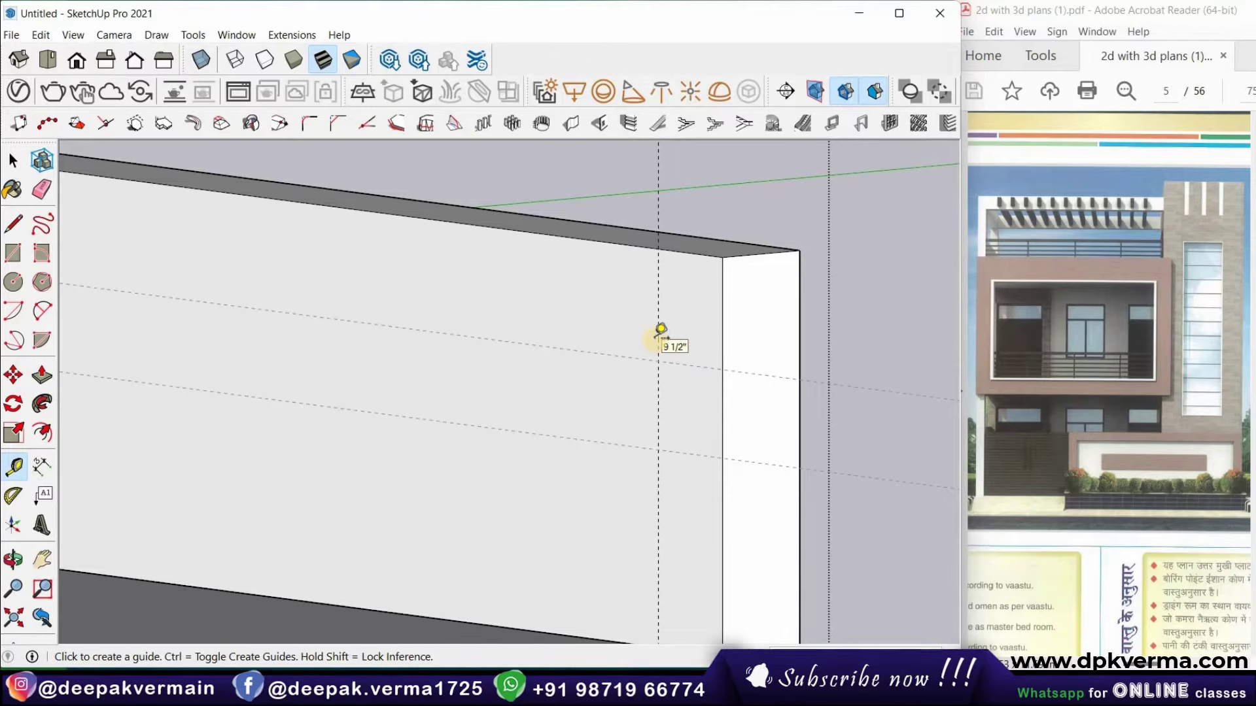
pyautogui.click(12, 255)
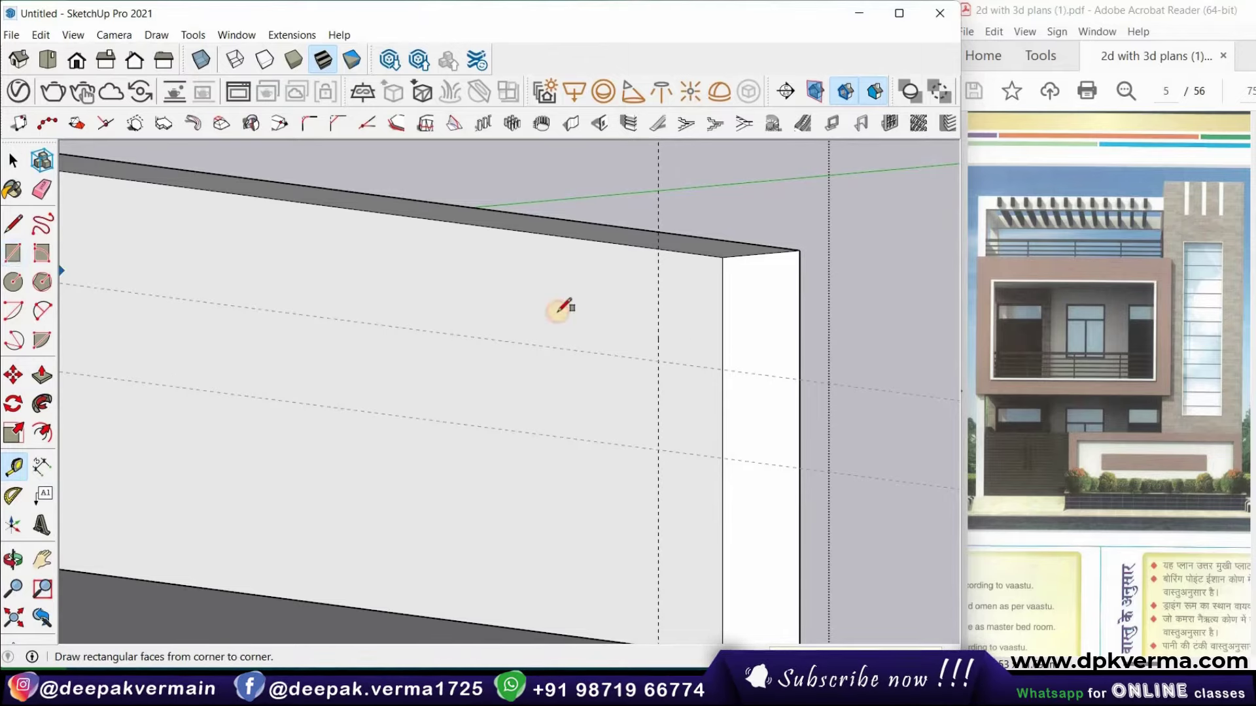
pyautogui.click(658, 247)
pyautogui.scroll(-2, 713, 468)
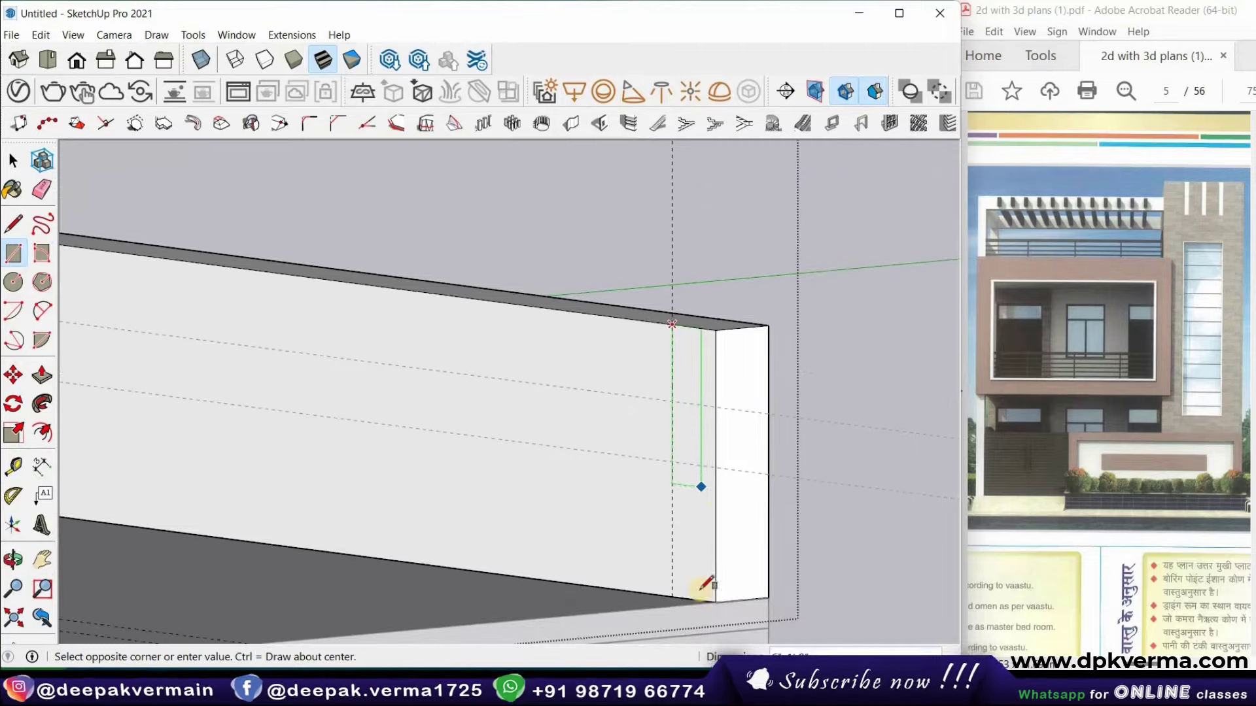
# Pull the thin rectangle outward to form a projecting vertical strip
pyautogui.click(41, 376)
pyautogui.click(690, 422)
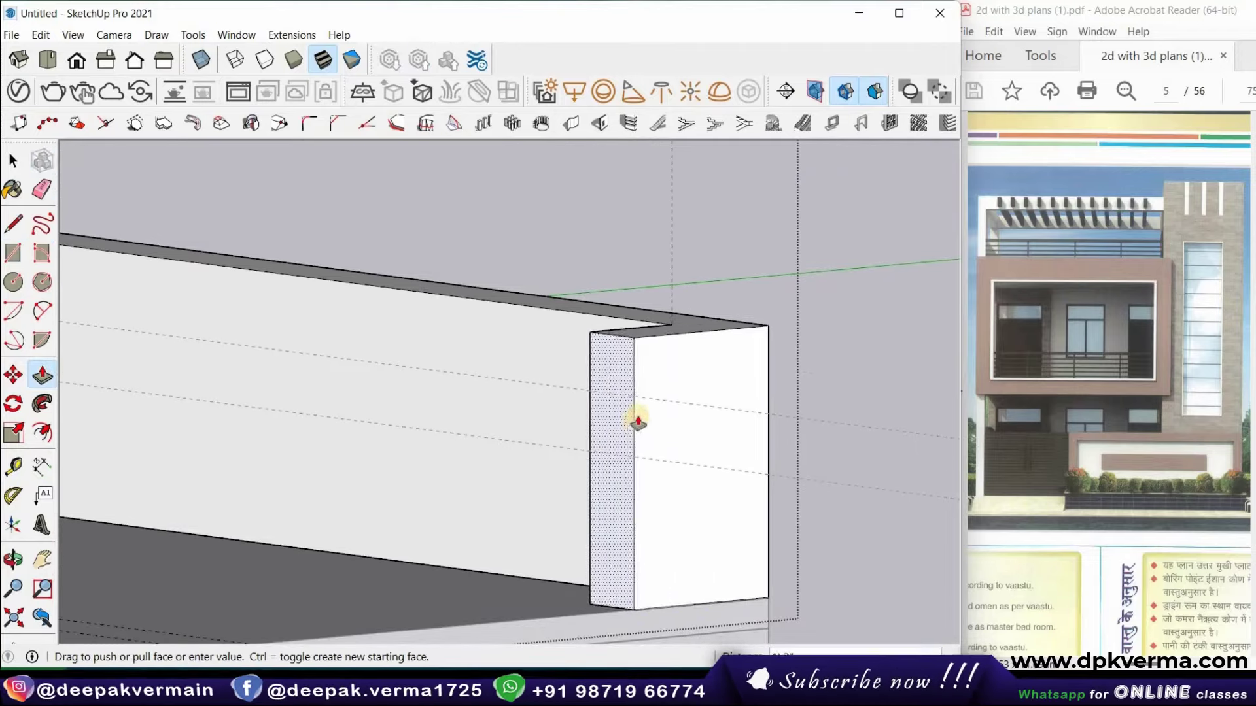
pyautogui.scroll(-3, 362, 456)
pyautogui.scroll(-2, 353, 449)
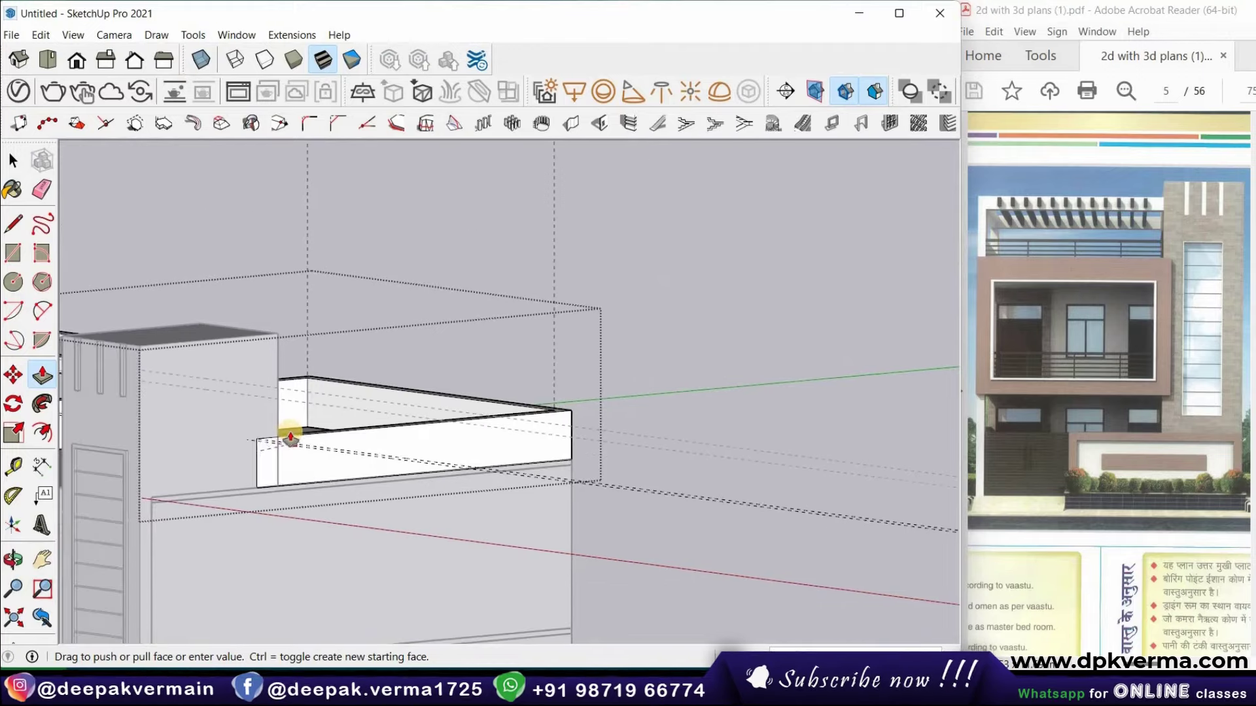
pyautogui.scroll(2, 290, 437)
pyautogui.scroll(2, 284, 435)
pyautogui.scroll(2, 257, 457)
pyautogui.click(307, 450)
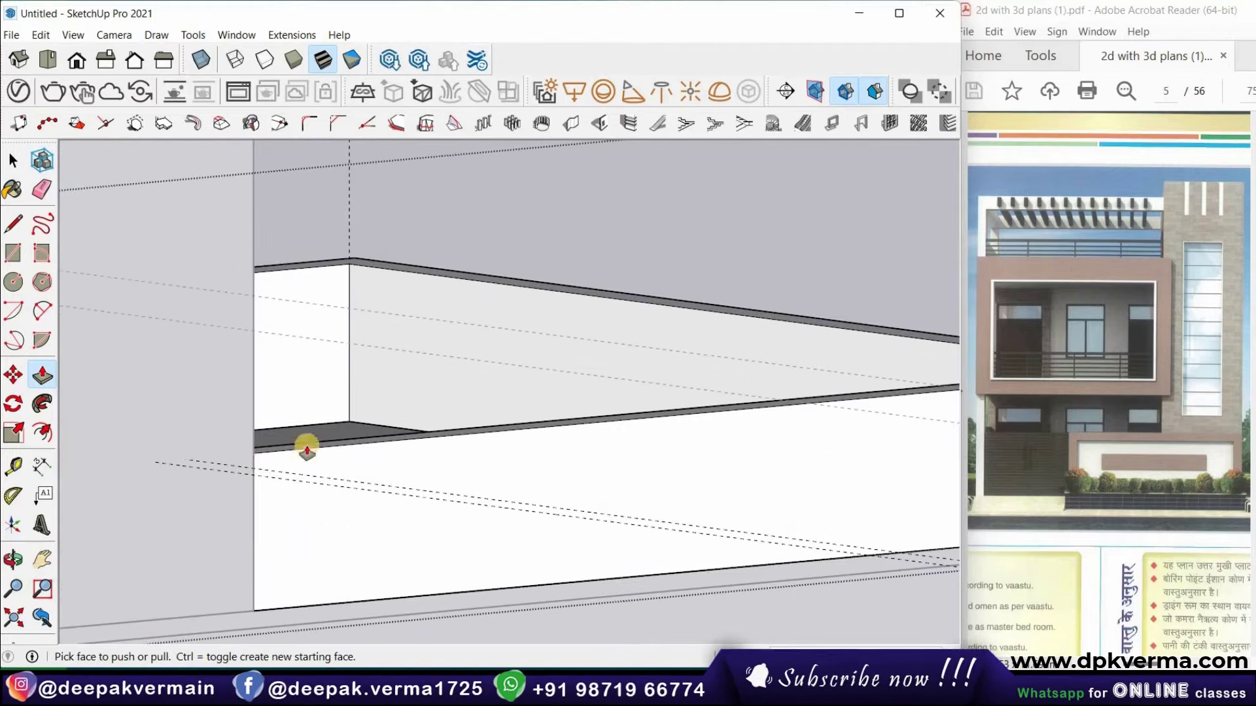
pyautogui.scroll(-2, 327, 468)
pyautogui.scroll(-2, 373, 482)
pyautogui.scroll(-2, 471, 478)
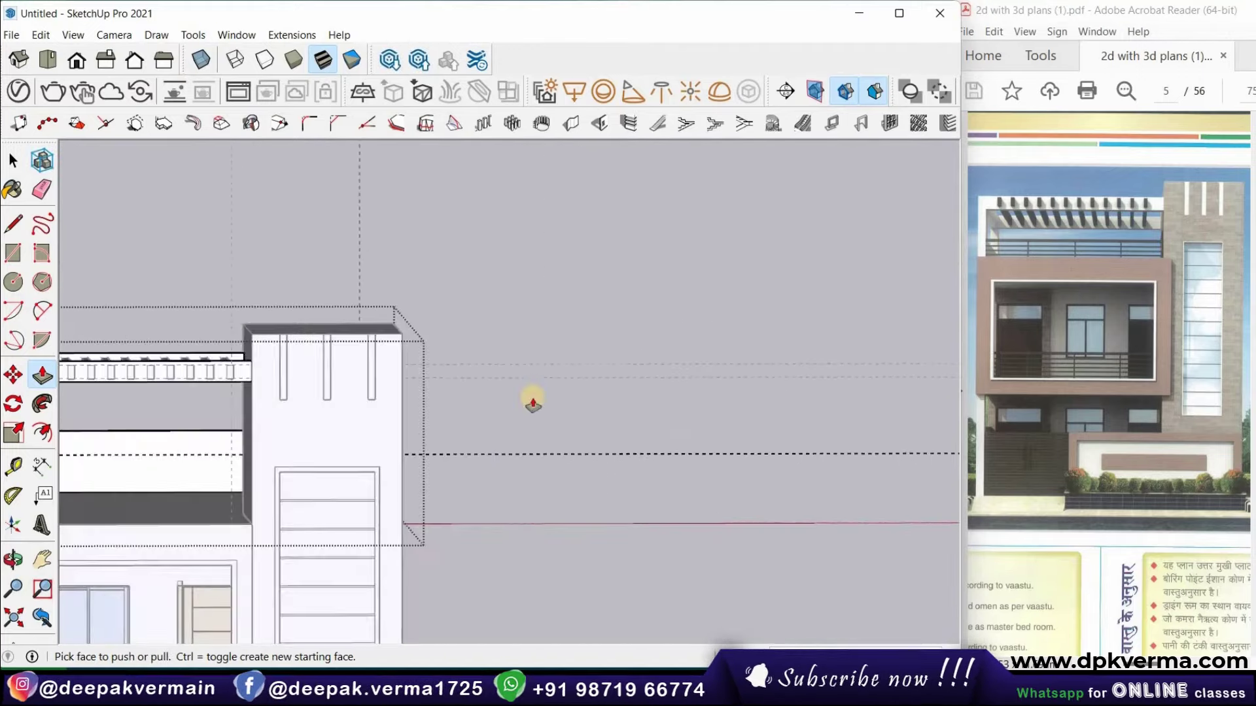
pyautogui.scroll(-3, 484, 389)
pyautogui.scroll(-1, 249, 272)
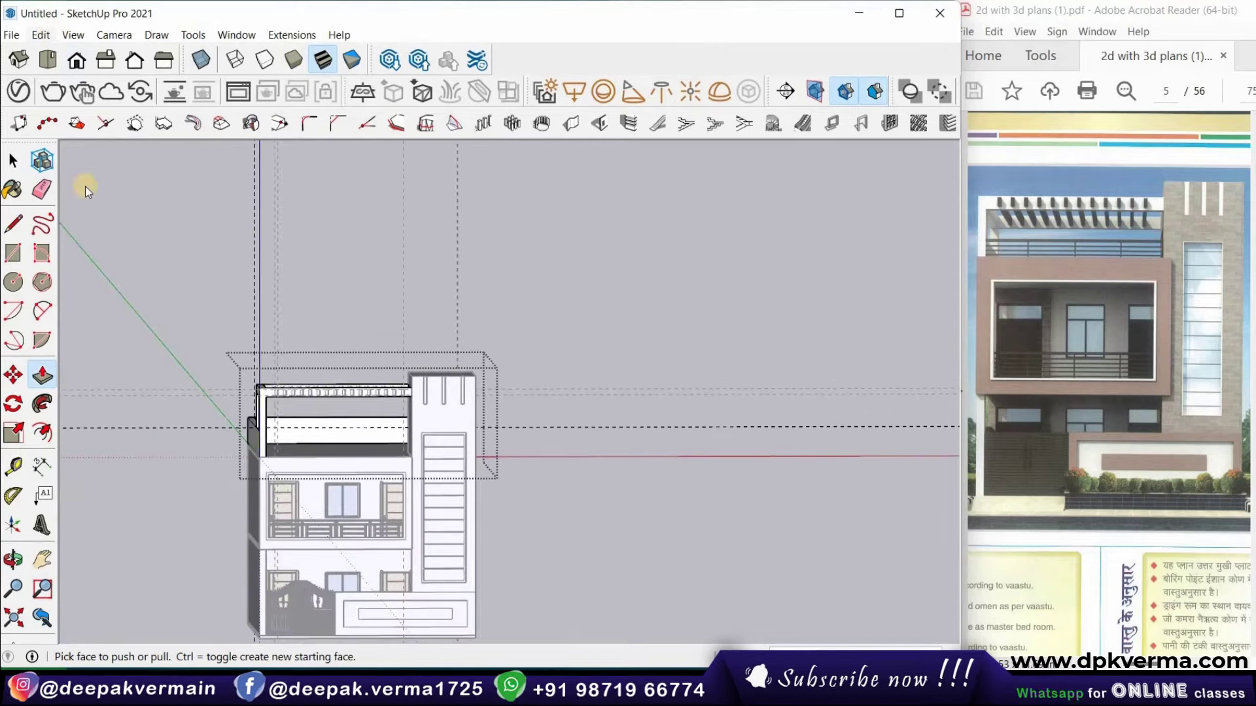
# Delete the model's guide lines with Edit > Delete Guides
pyautogui.hotkey('alt', 'e')
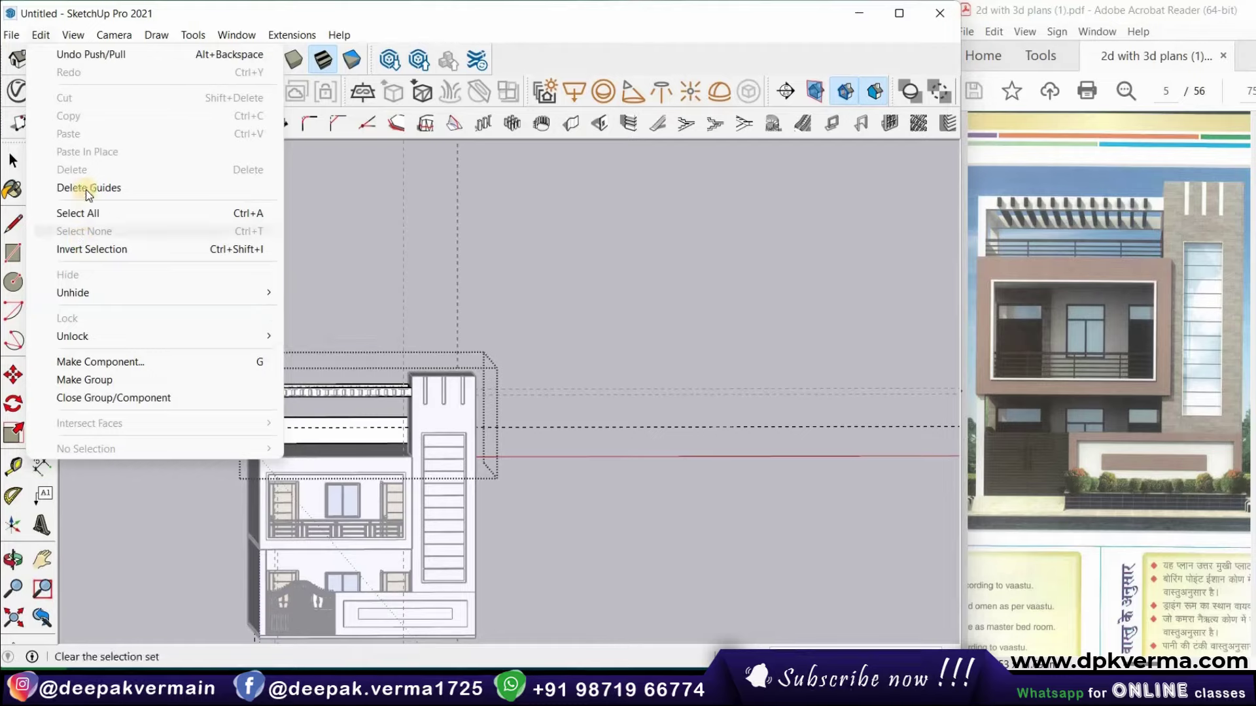
pyautogui.click(85, 187)
pyautogui.moveTo(245, 294); pyautogui.dragTo(275, 288, button='middle')
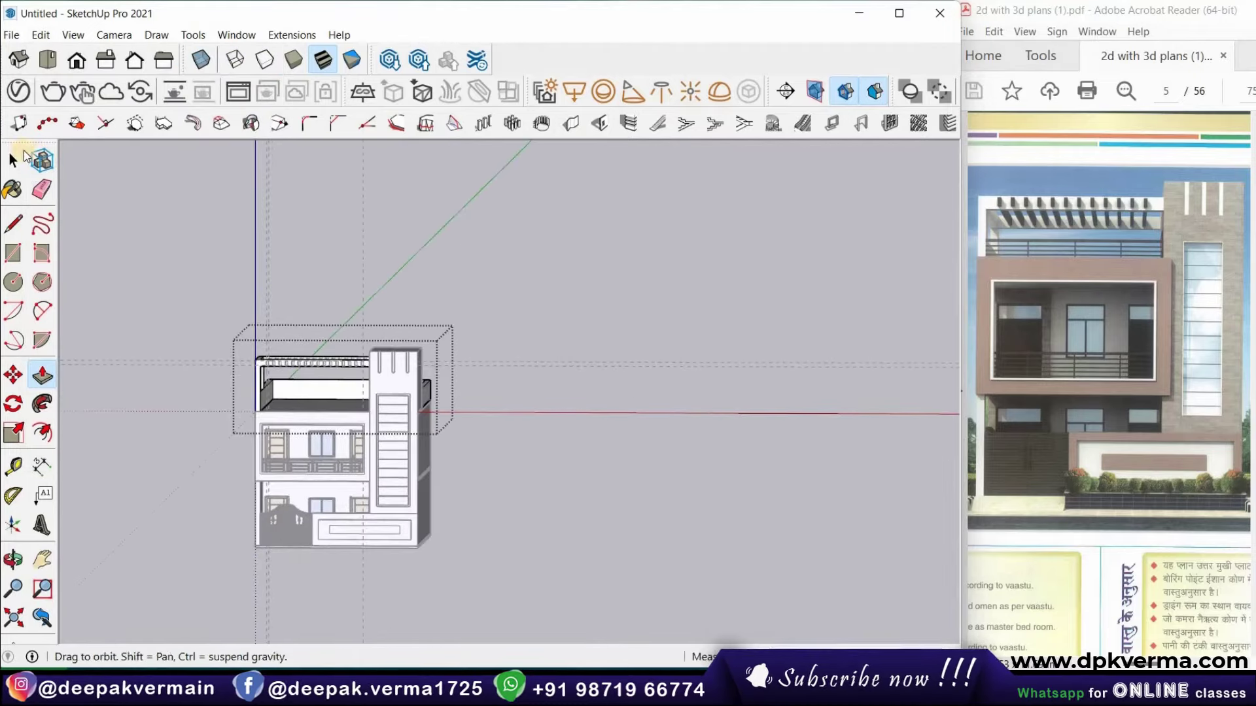
pyautogui.click(13, 161)
# Switch to Front view, delete the remaining guides, and zoom and orbit onto the house
pyautogui.click(76, 60)
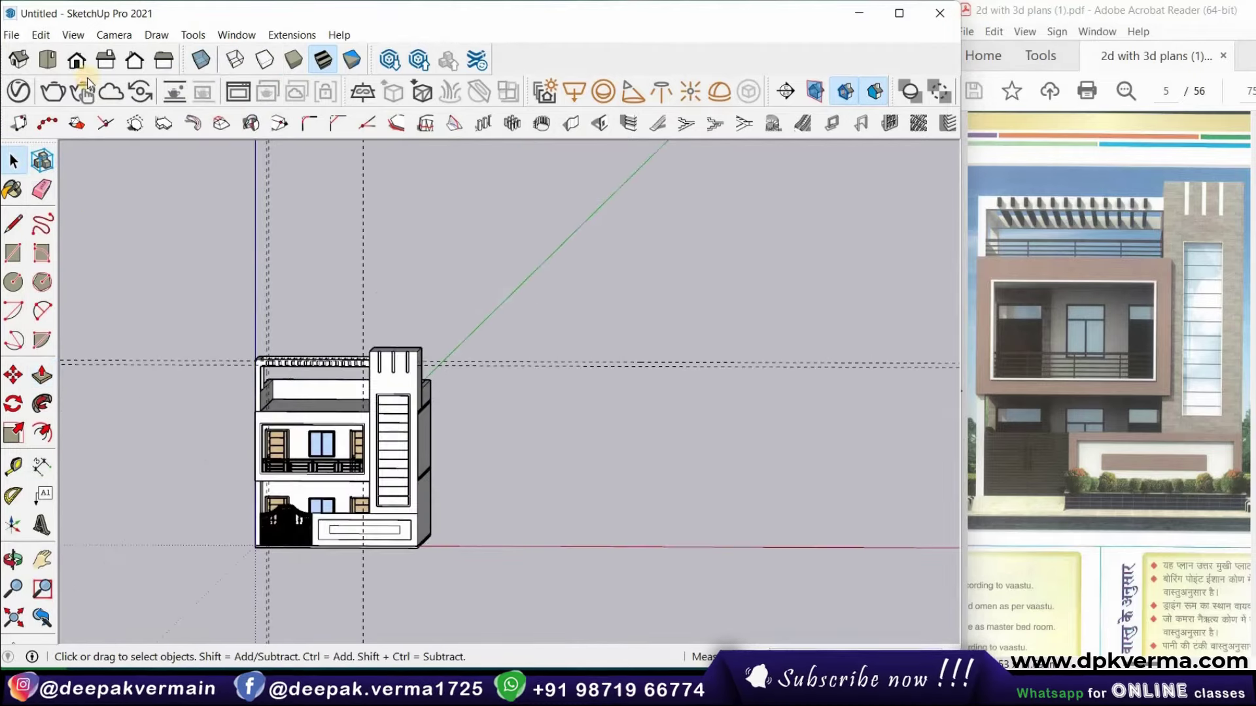
pyautogui.click(40, 35)
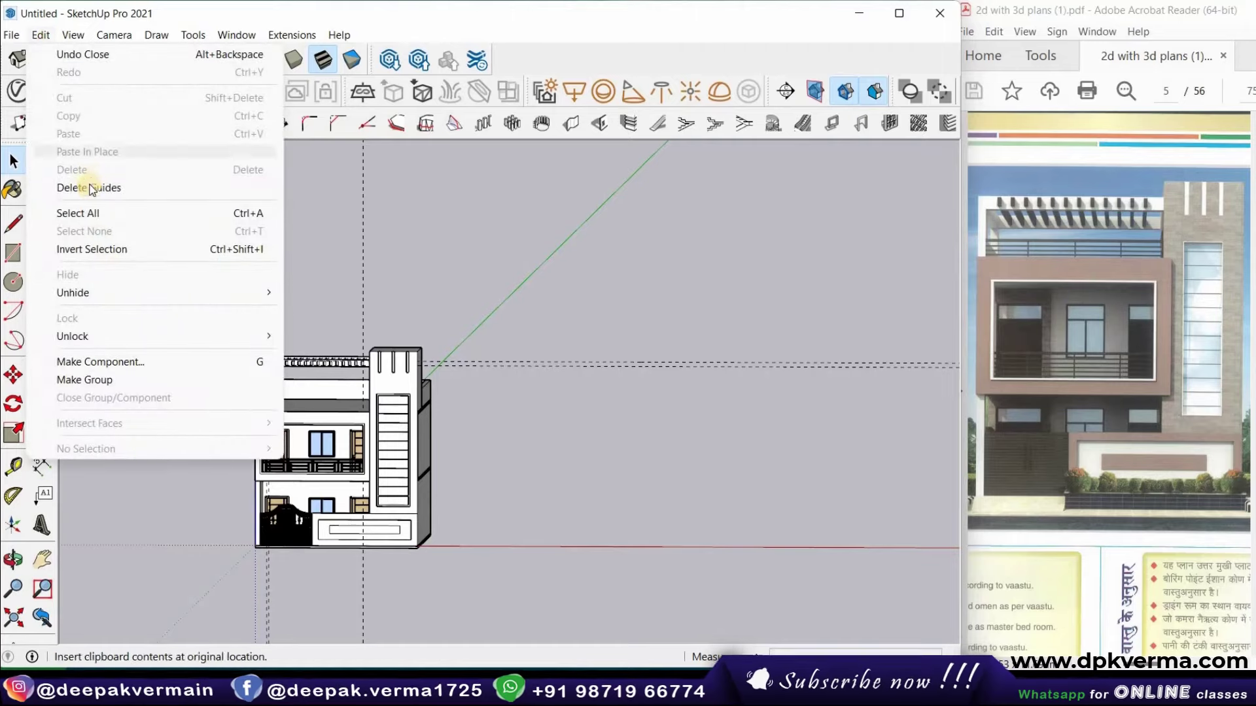
pyautogui.click(89, 188)
pyautogui.scroll(2, 368, 437)
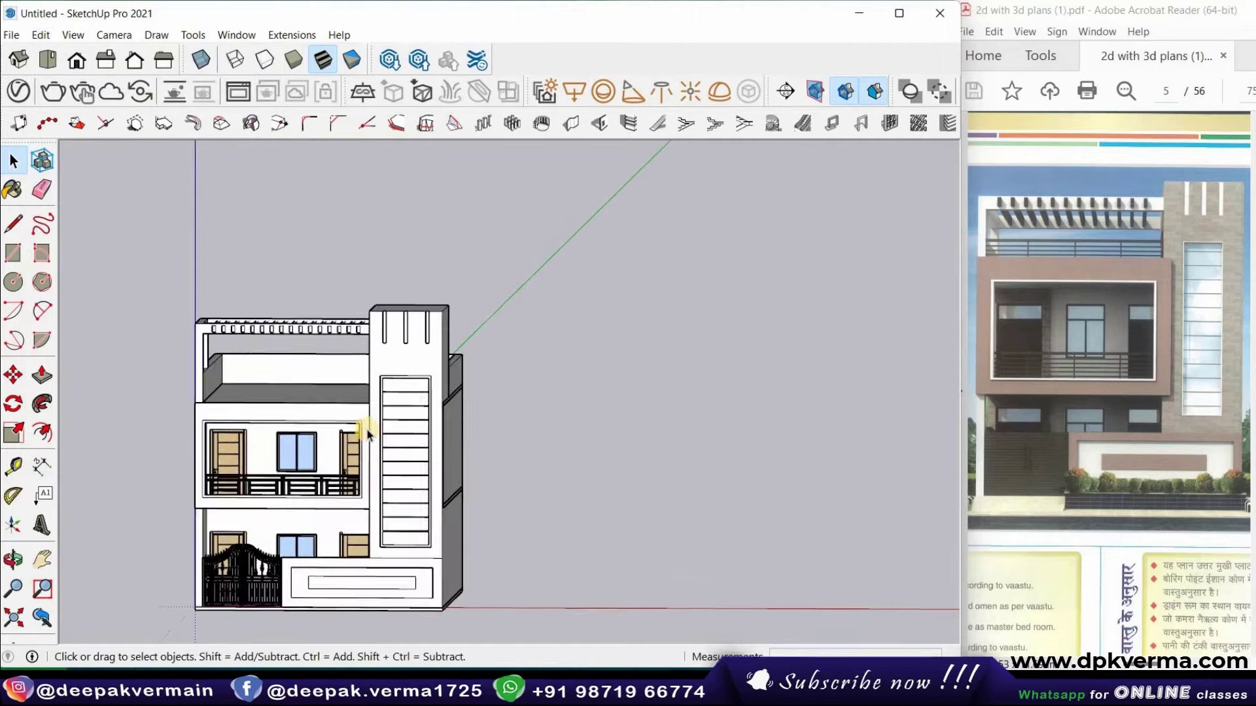
pyautogui.scroll(2, 247, 398)
pyautogui.scroll(-2, 238, 505)
pyautogui.scroll(2, 233, 504)
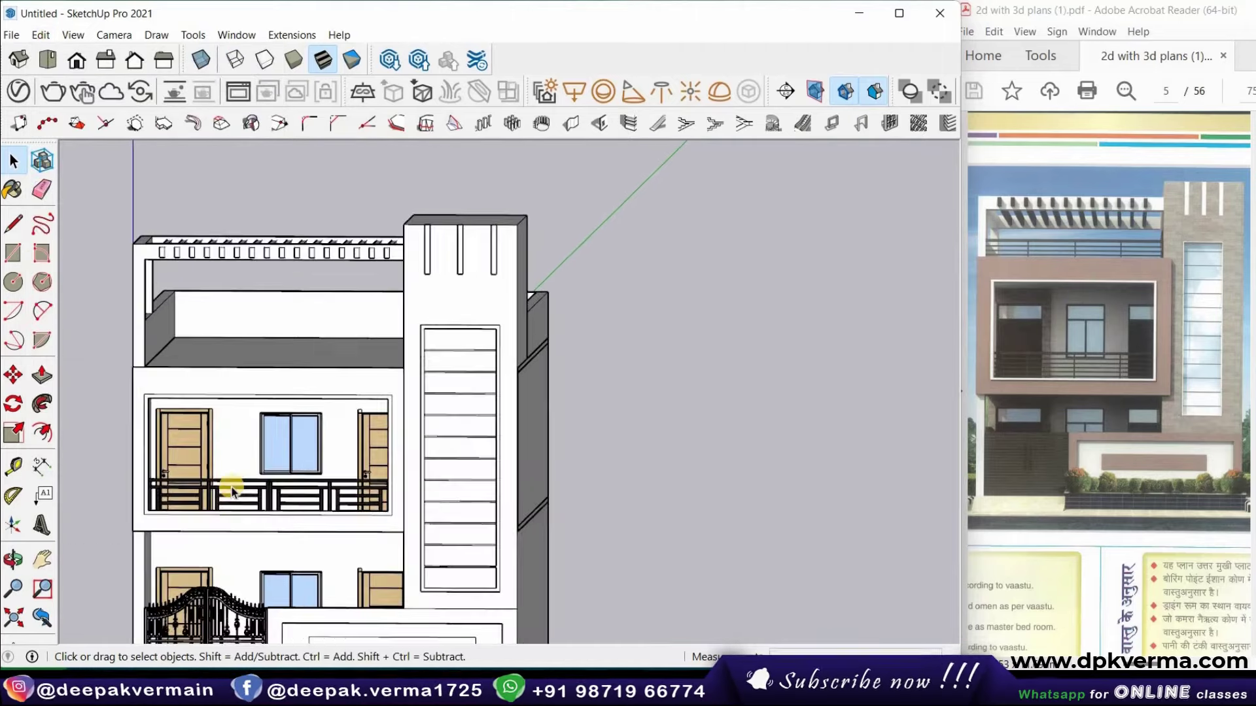
pyautogui.moveTo(200, 492); pyautogui.dragTo(211, 497, button='middle')
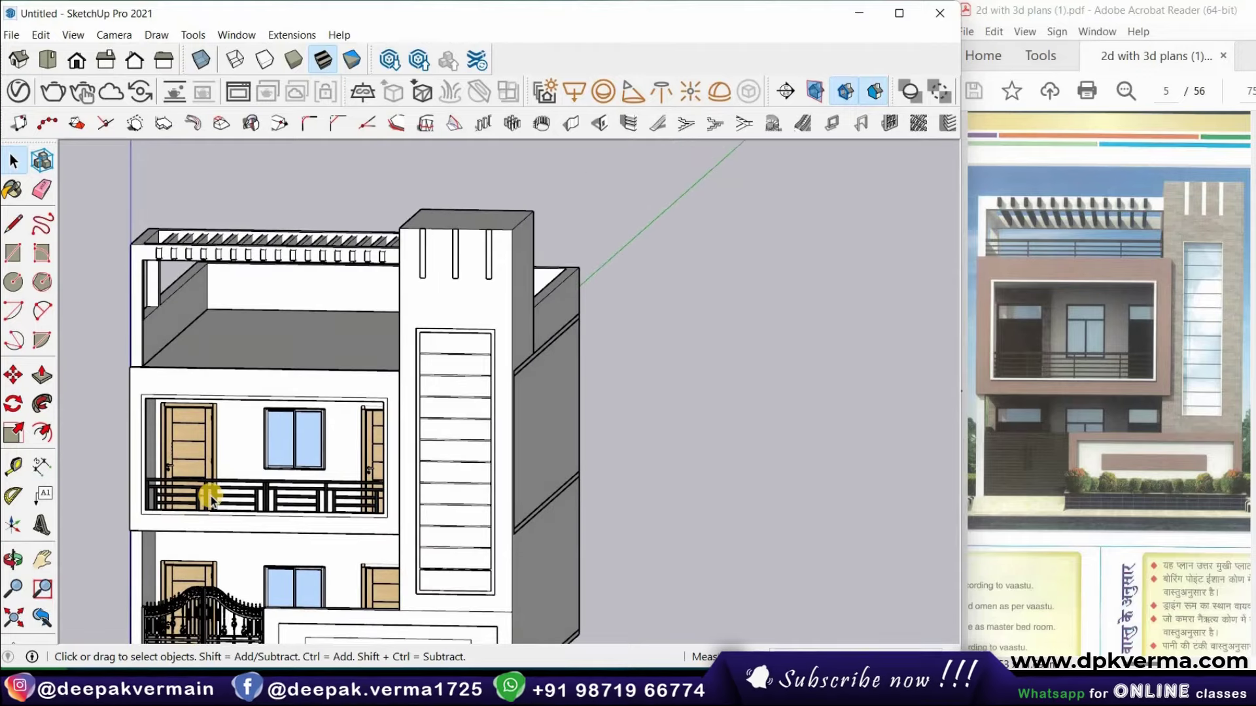
# Copy the first-floor balcony railing up onto the upper terrace
pyautogui.scroll(1, 171, 487)
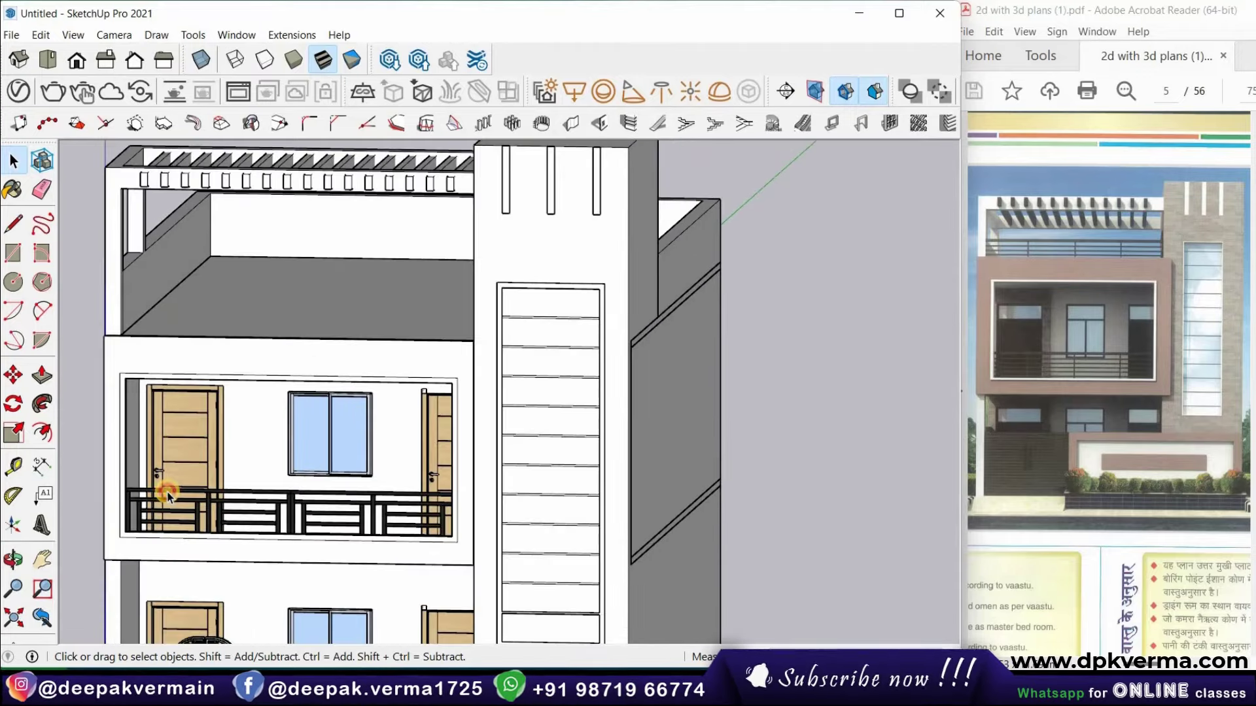
pyautogui.click(168, 495)
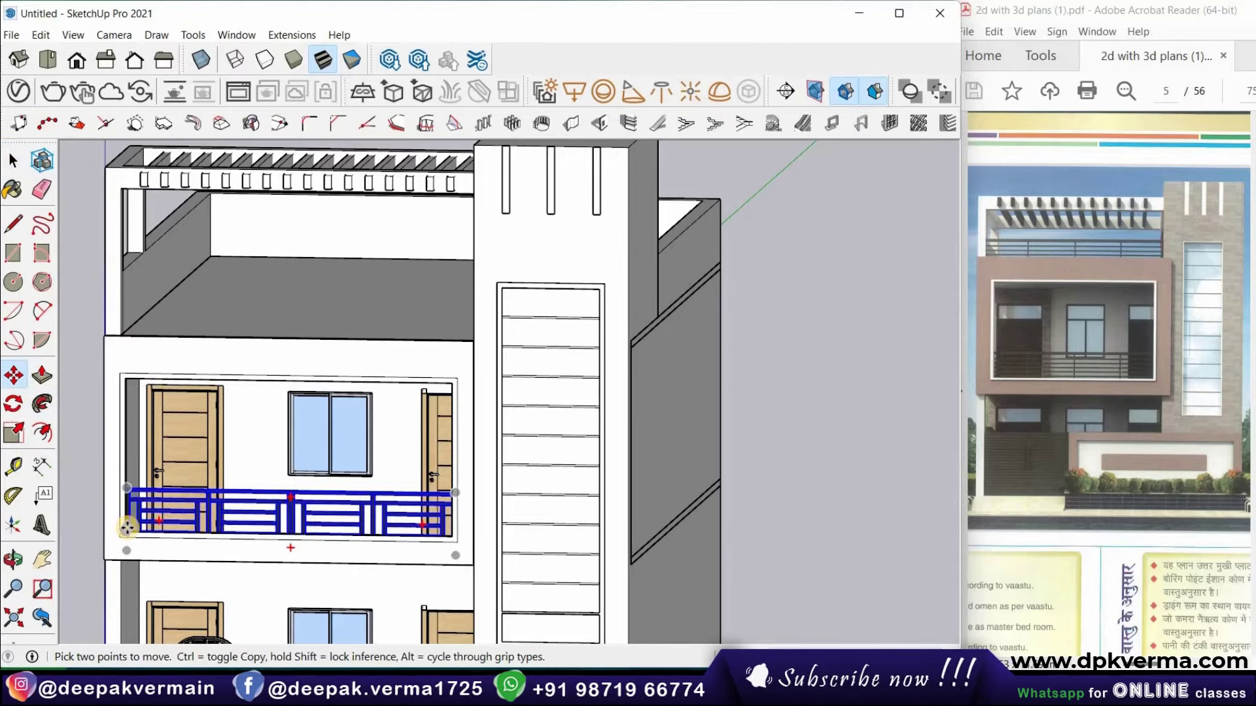
pyautogui.click(125, 547)
pyautogui.press('ctrl')
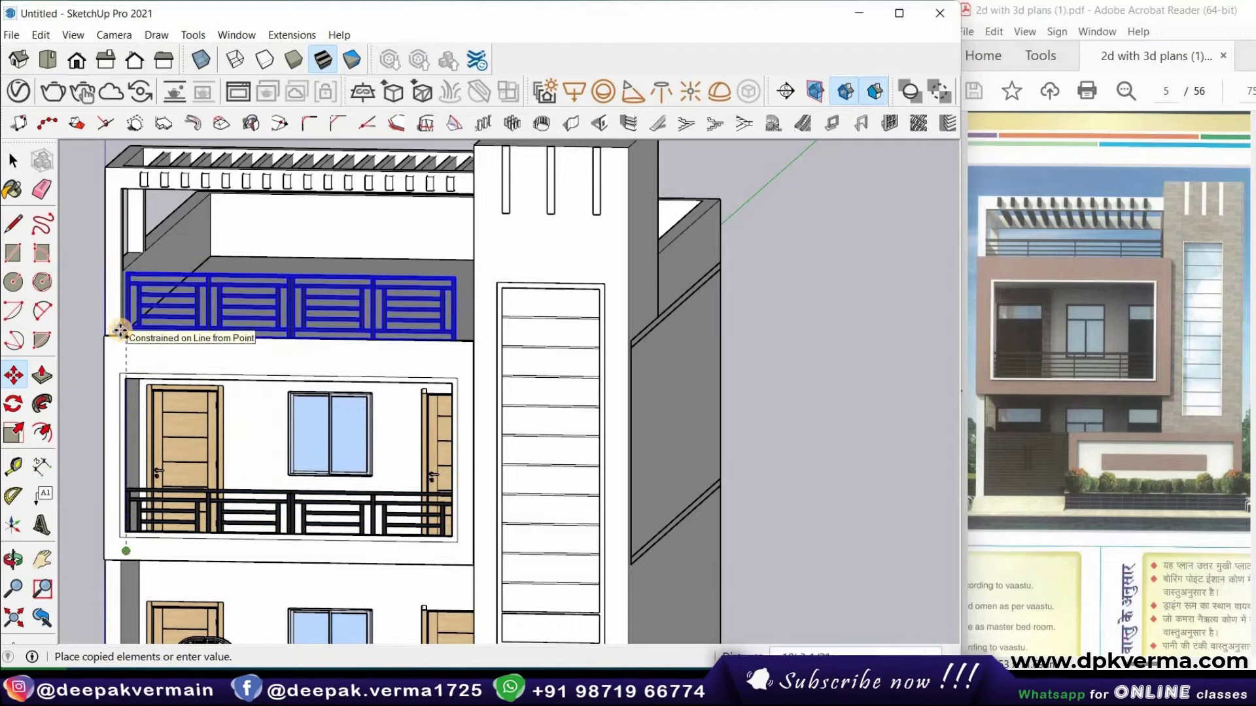
pyautogui.scroll(2, 123, 330)
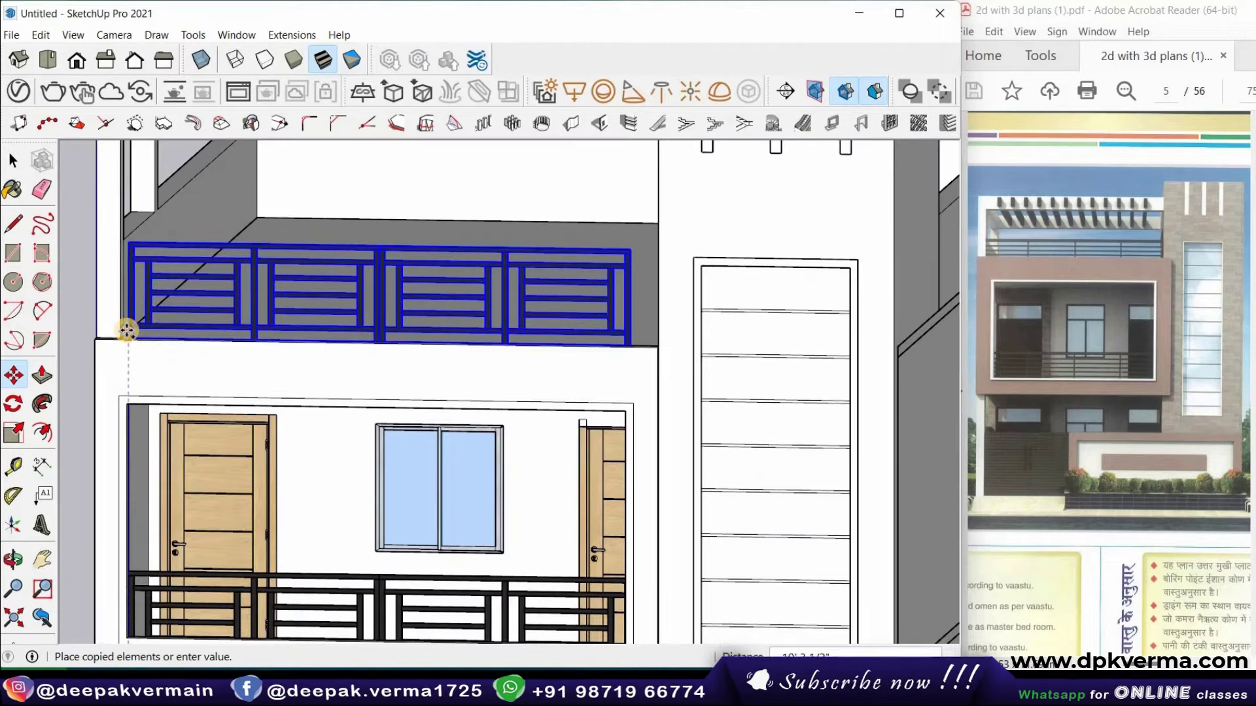
pyautogui.scroll(3, 125, 331)
pyautogui.scroll(1, 126, 332)
pyautogui.scroll(1, 123, 334)
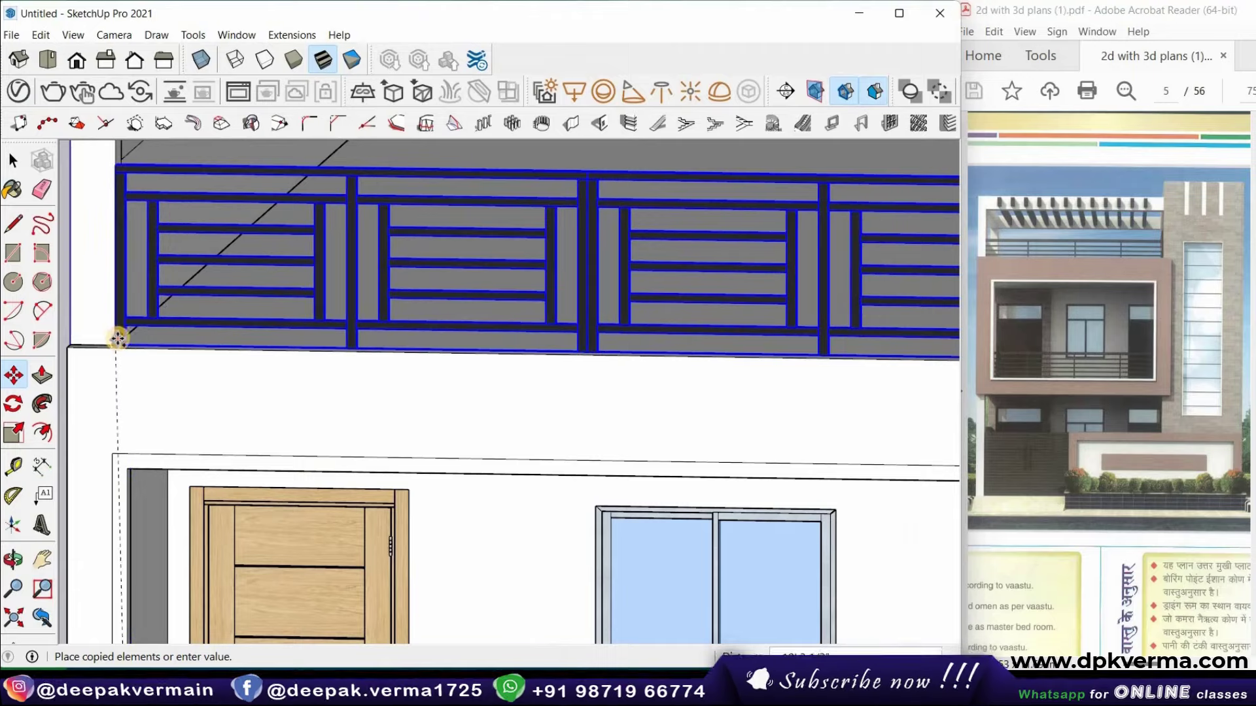
pyautogui.click(114, 339)
pyautogui.scroll(-3, 131, 347)
pyautogui.scroll(-2, 269, 387)
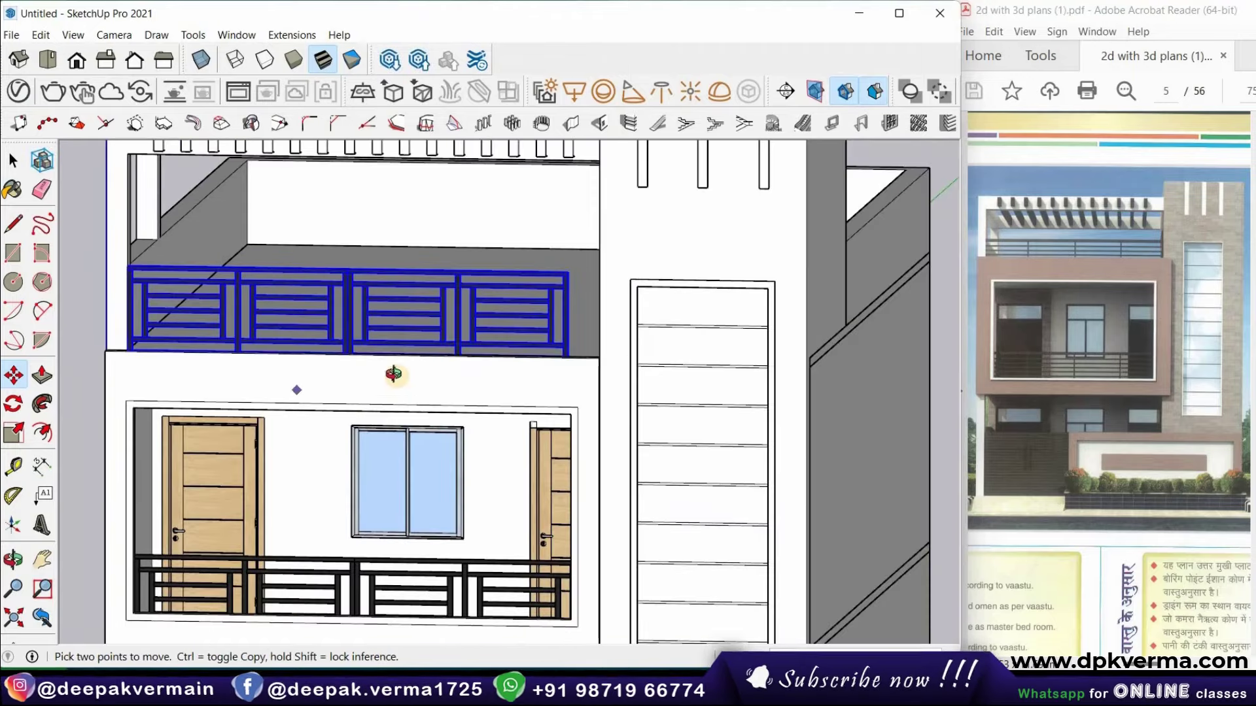
pyautogui.moveTo(269, 386); pyautogui.dragTo(347, 339, button='middle')
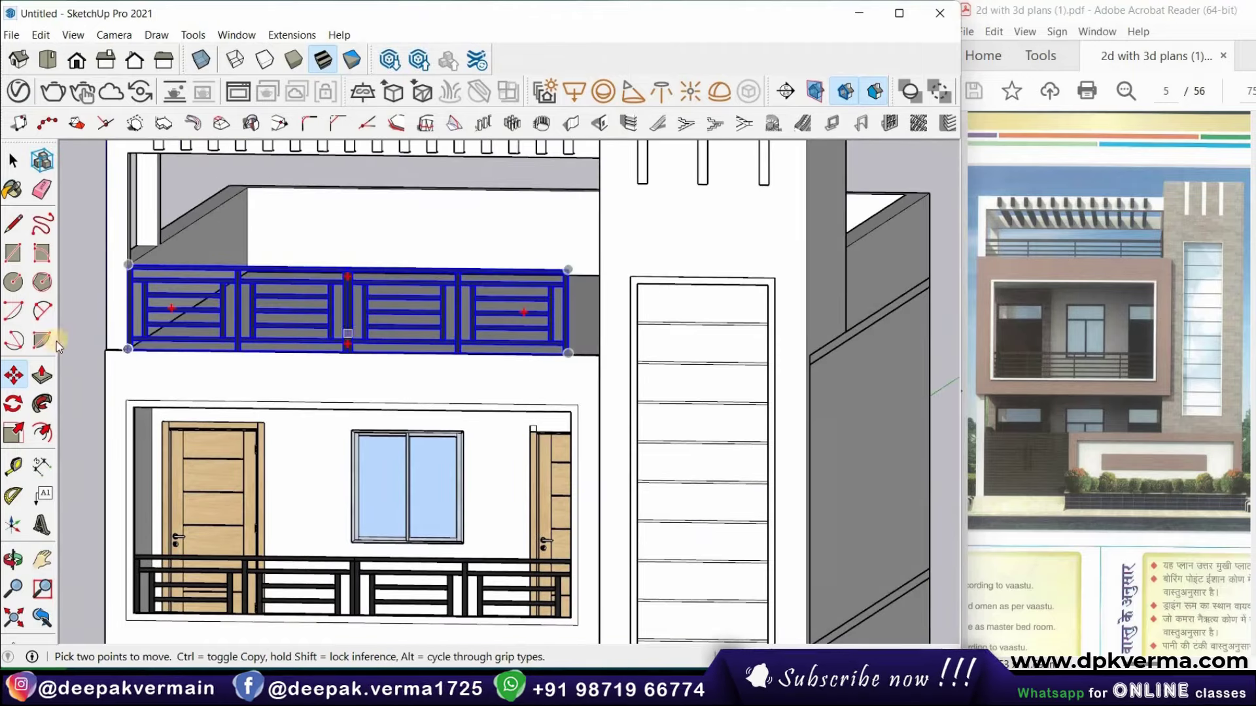
# Scale the railing copy along the red axis to span the parapet, then deselect it
pyautogui.click(15, 434)
pyautogui.scroll(2, 557, 327)
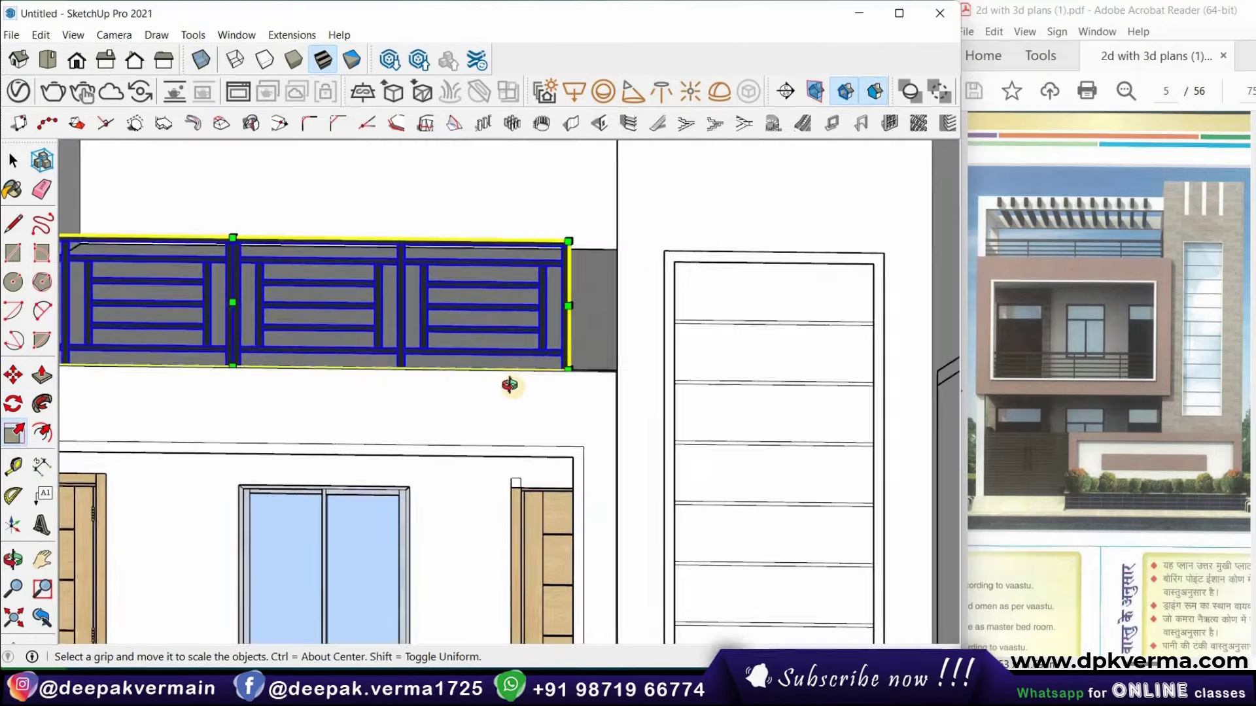
pyautogui.moveTo(508, 384); pyautogui.dragTo(517, 395, button='middle')
pyautogui.scroll(2, 530, 351)
pyautogui.scroll(2, 525, 334)
pyautogui.scroll(2, 521, 328)
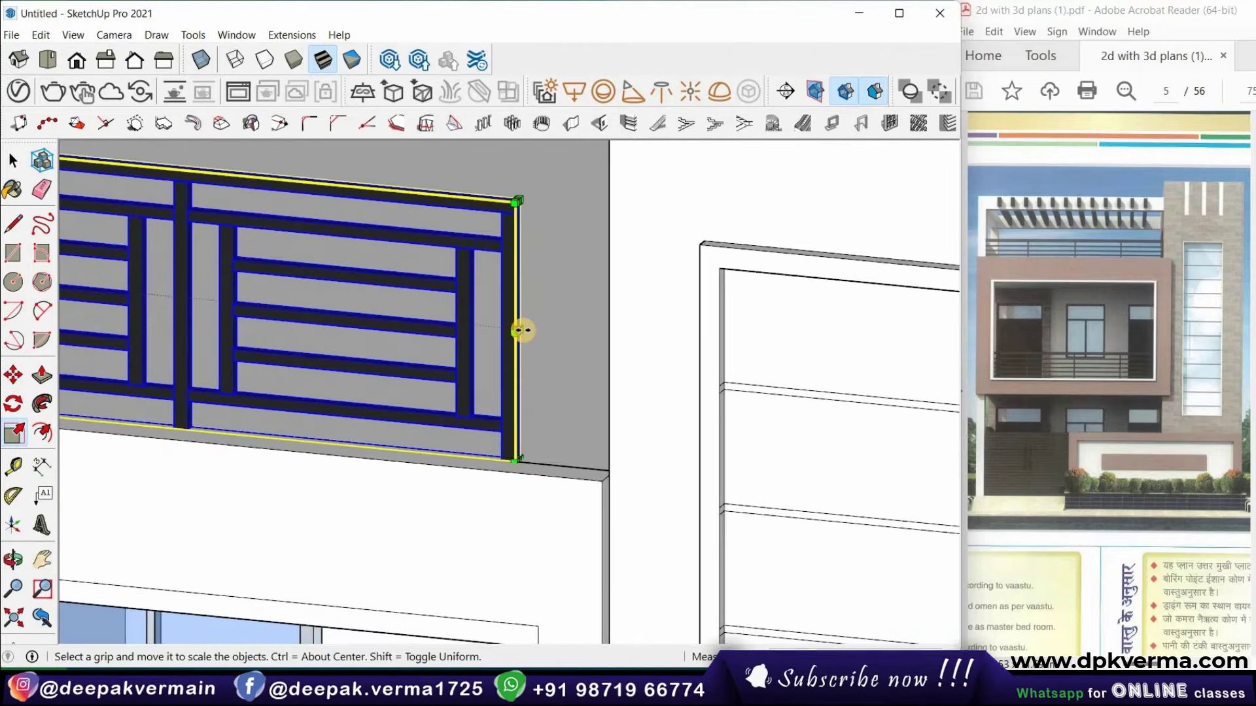
pyautogui.moveTo(516, 332); pyautogui.dragTo(611, 348)
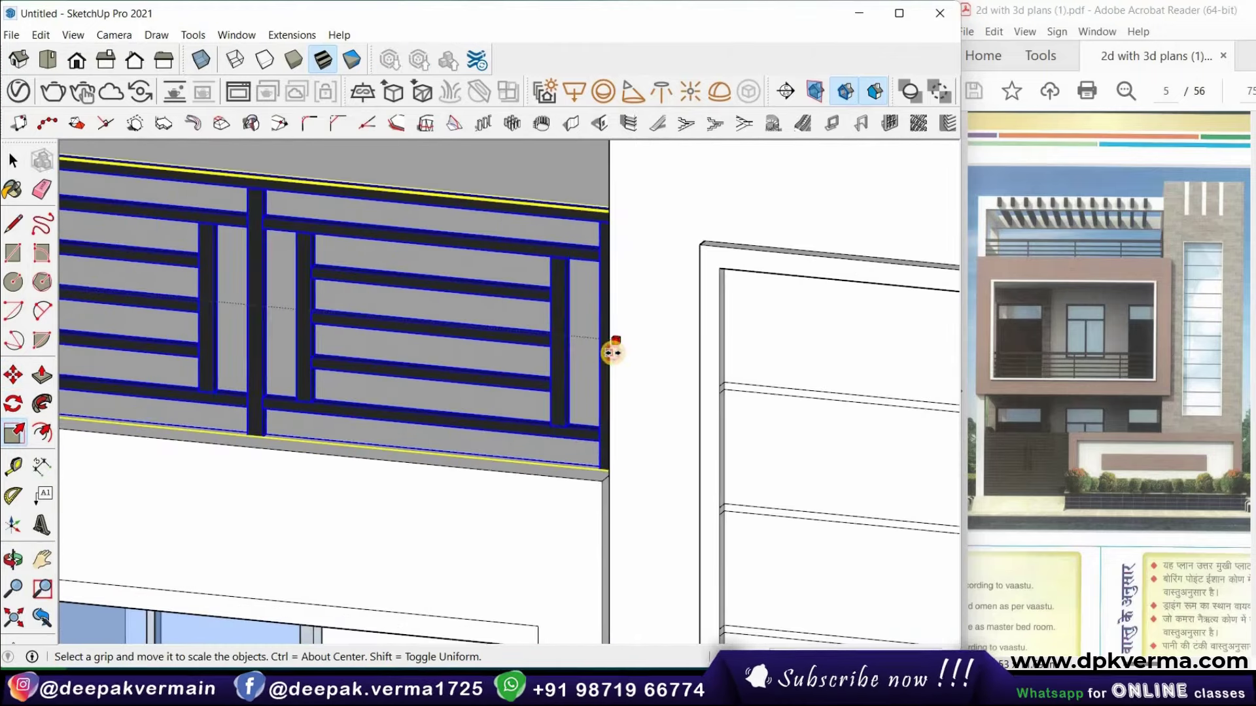
pyautogui.scroll(-3, 588, 347)
pyautogui.moveTo(597, 342); pyautogui.dragTo(681, 323, button='middle')
pyautogui.scroll(1, 680, 318)
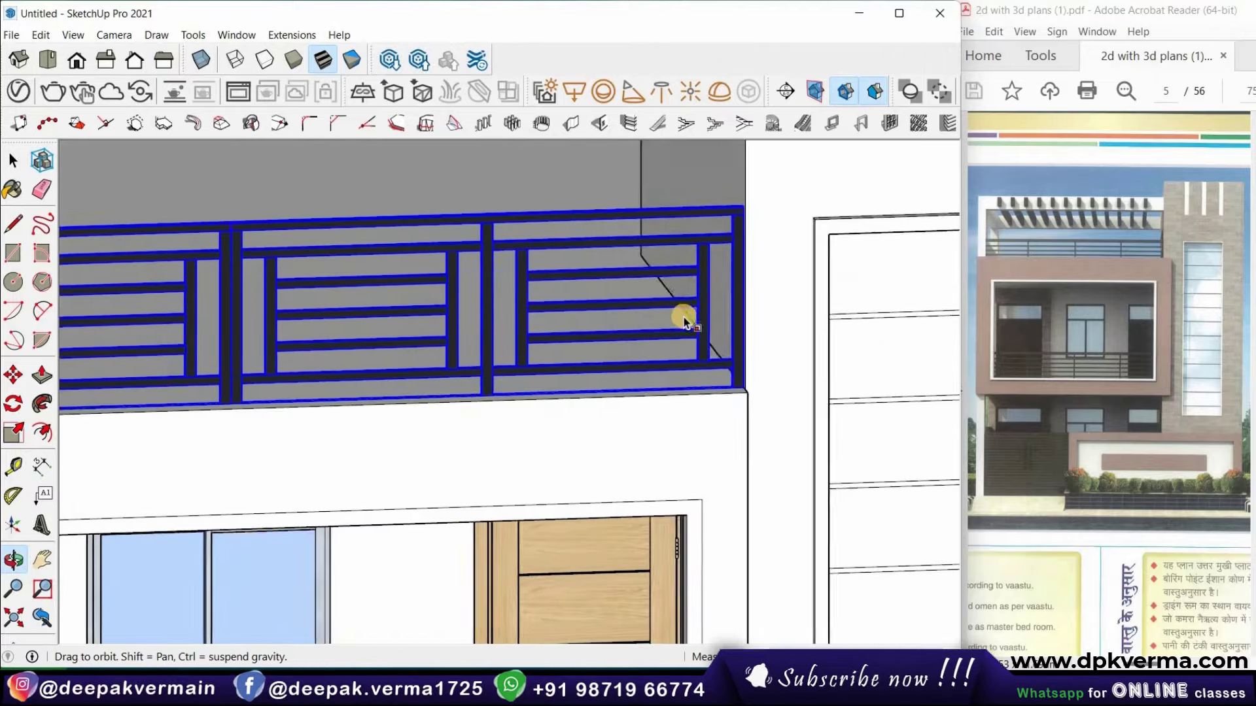
pyautogui.scroll(1, 682, 317)
pyautogui.scroll(-3, 681, 317)
pyautogui.moveTo(505, 292)
pyautogui.mouseDown(button='middle')
pyautogui.moveTo(449, 286)
pyautogui.moveTo(436, 334)
pyautogui.moveTo(464, 353)
pyautogui.moveTo(331, 341)
pyautogui.mouseUp(button='middle')
pyautogui.scroll(-2, 436, 334)
pyautogui.scroll(2, 141, 243)
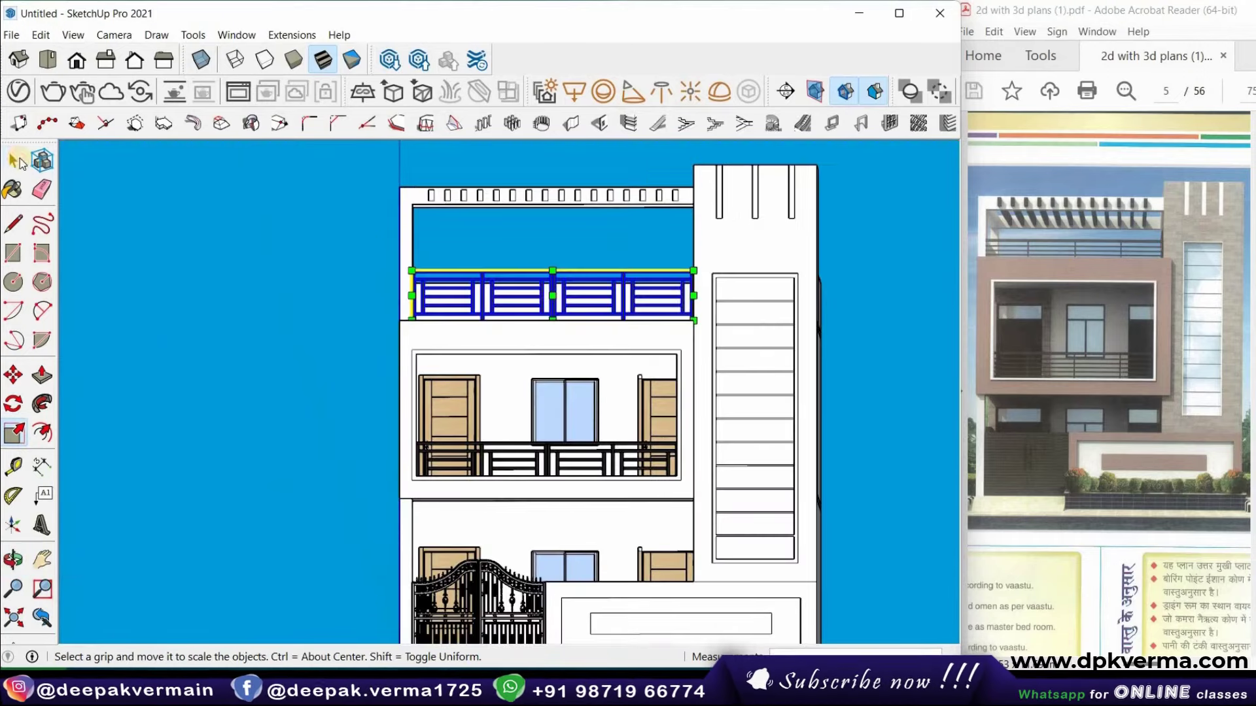
pyautogui.press('space')
pyautogui.press('space')
pyautogui.click(275, 306)
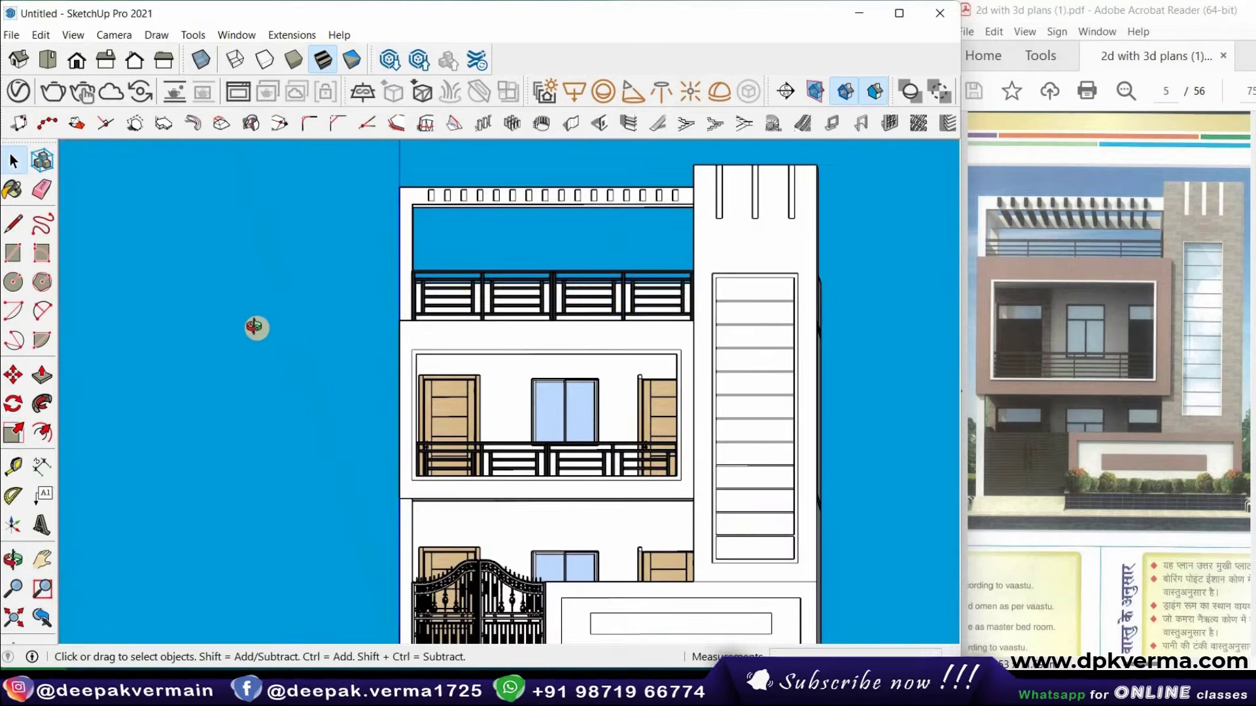
# Review the house from several angles, then open the Window > Default Tray options
pyautogui.moveTo(256, 327)
pyautogui.mouseDown(button='middle')
pyautogui.moveTo(275, 345)
pyautogui.moveTo(280, 331)
pyautogui.moveTo(284, 348)
pyautogui.moveTo(427, 333)
pyautogui.mouseUp(button='middle')
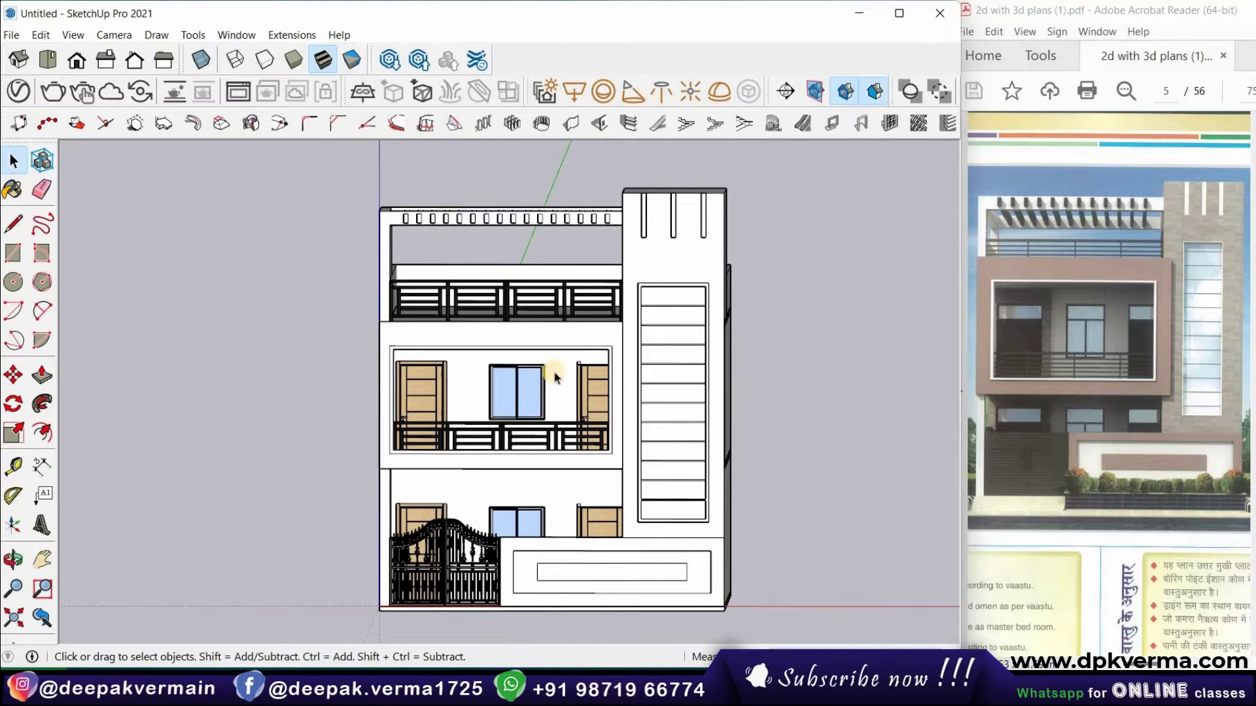
pyautogui.moveTo(783, 378)
pyautogui.mouseDown(button='middle')
pyautogui.moveTo(771, 404)
pyautogui.moveTo(722, 371)
pyautogui.mouseUp(button='middle')
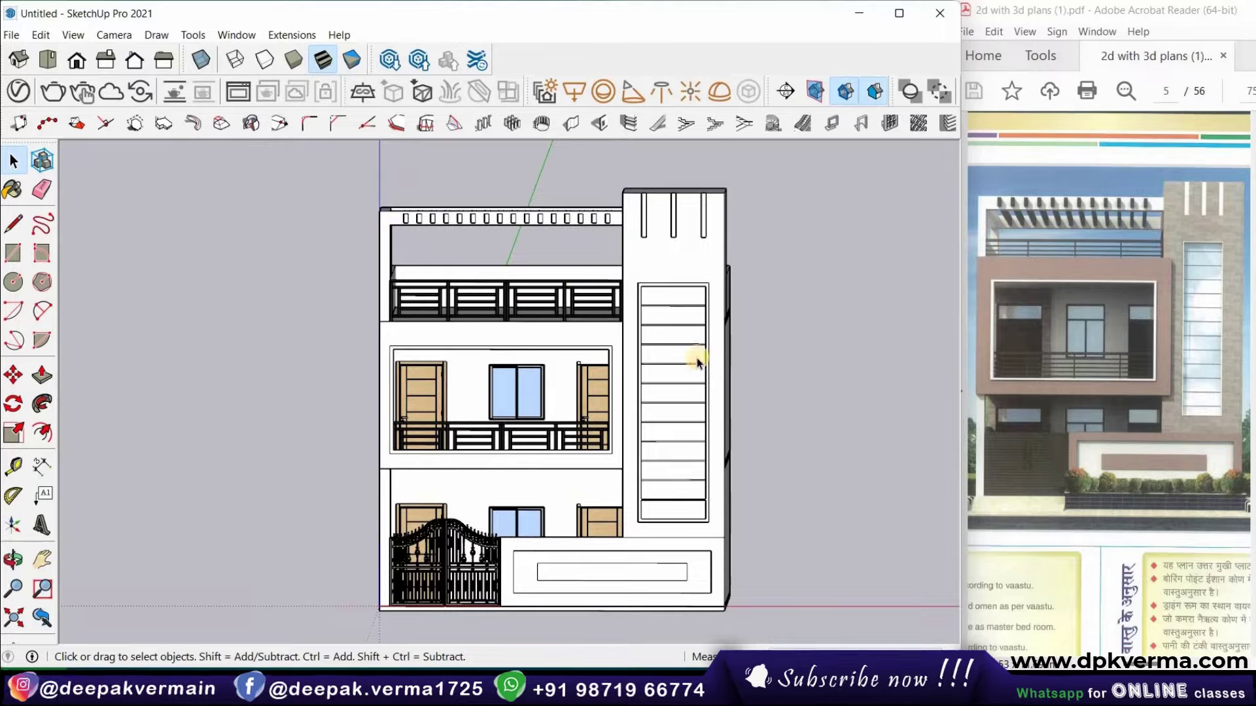
pyautogui.moveTo(672, 331)
pyautogui.mouseDown(button='middle')
pyautogui.moveTo(756, 340)
pyautogui.moveTo(687, 345)
pyautogui.moveTo(546, 386)
pyautogui.moveTo(611, 331)
pyautogui.moveTo(729, 308)
pyautogui.moveTo(715, 337)
pyautogui.mouseUp(button='middle')
pyautogui.scroll(3, 569, 406)
pyautogui.scroll(2, 648, 361)
pyautogui.scroll(-3, 728, 309)
pyautogui.scroll(-3, 715, 339)
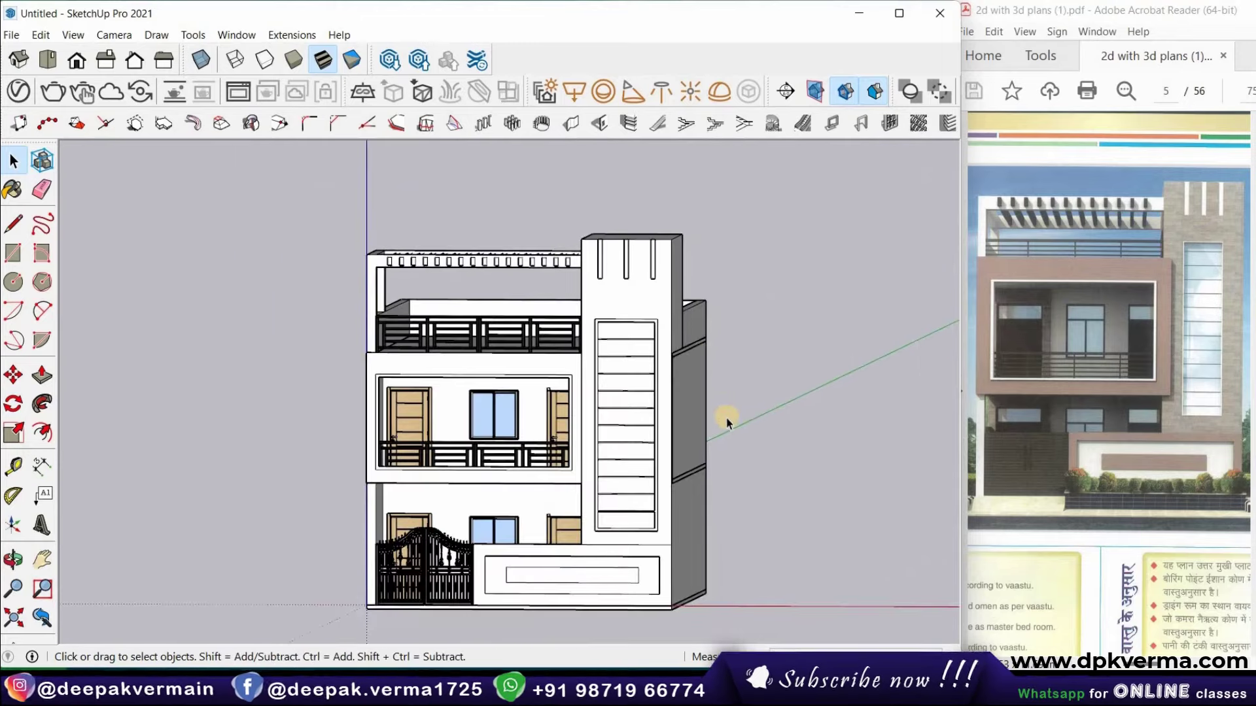
pyautogui.moveTo(787, 416)
pyautogui.mouseDown(button='middle')
pyautogui.moveTo(717, 410)
pyautogui.moveTo(572, 322)
pyautogui.mouseUp(button='middle')
pyautogui.scroll(-2, 694, 433)
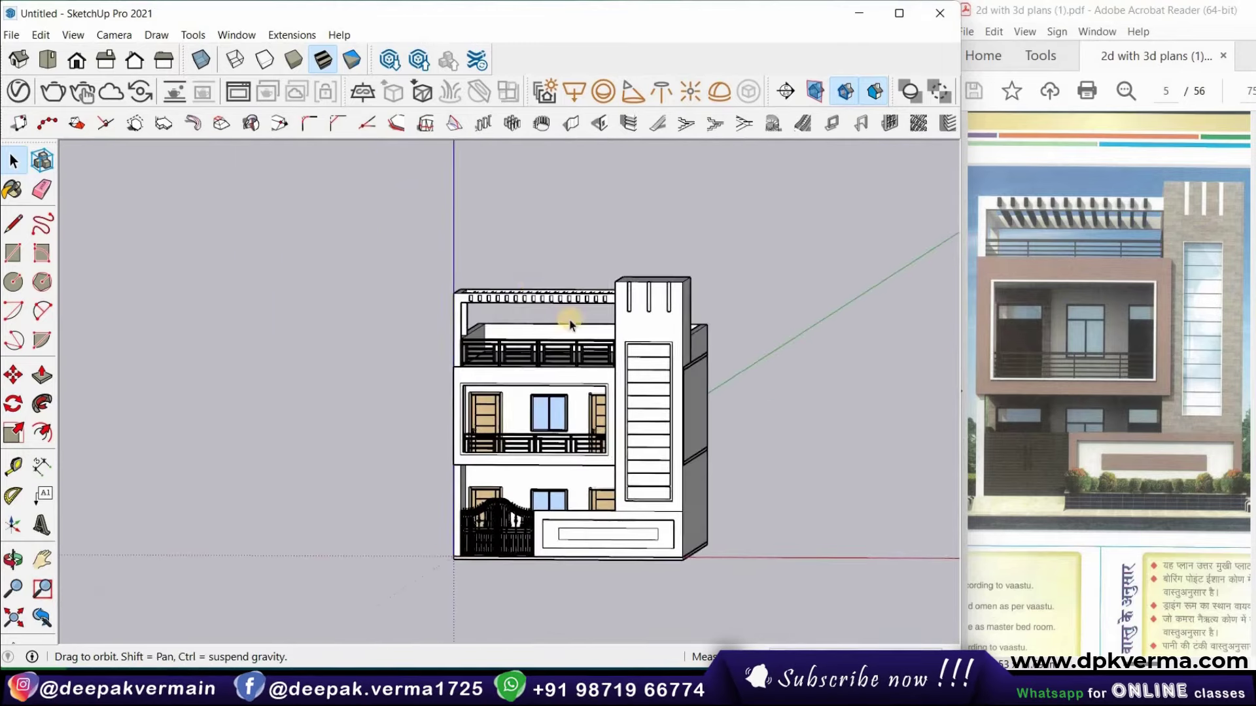
pyautogui.click(244, 37)
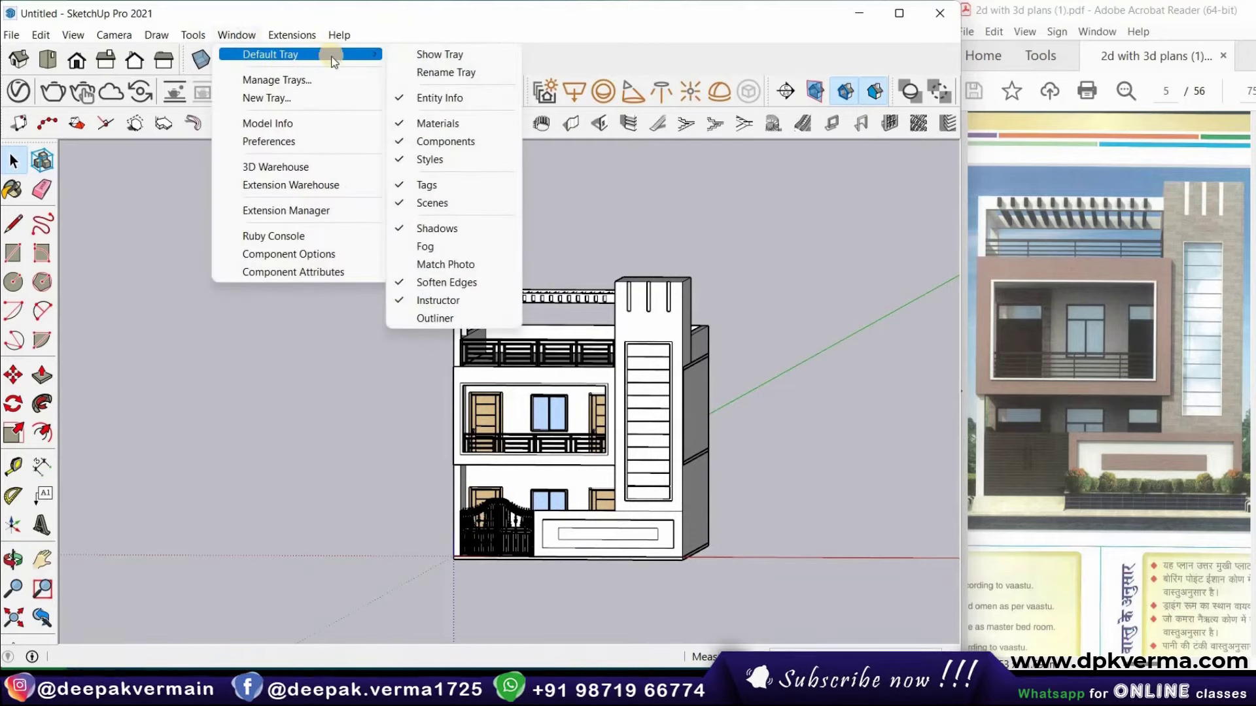
pyautogui.moveTo(297, 54)
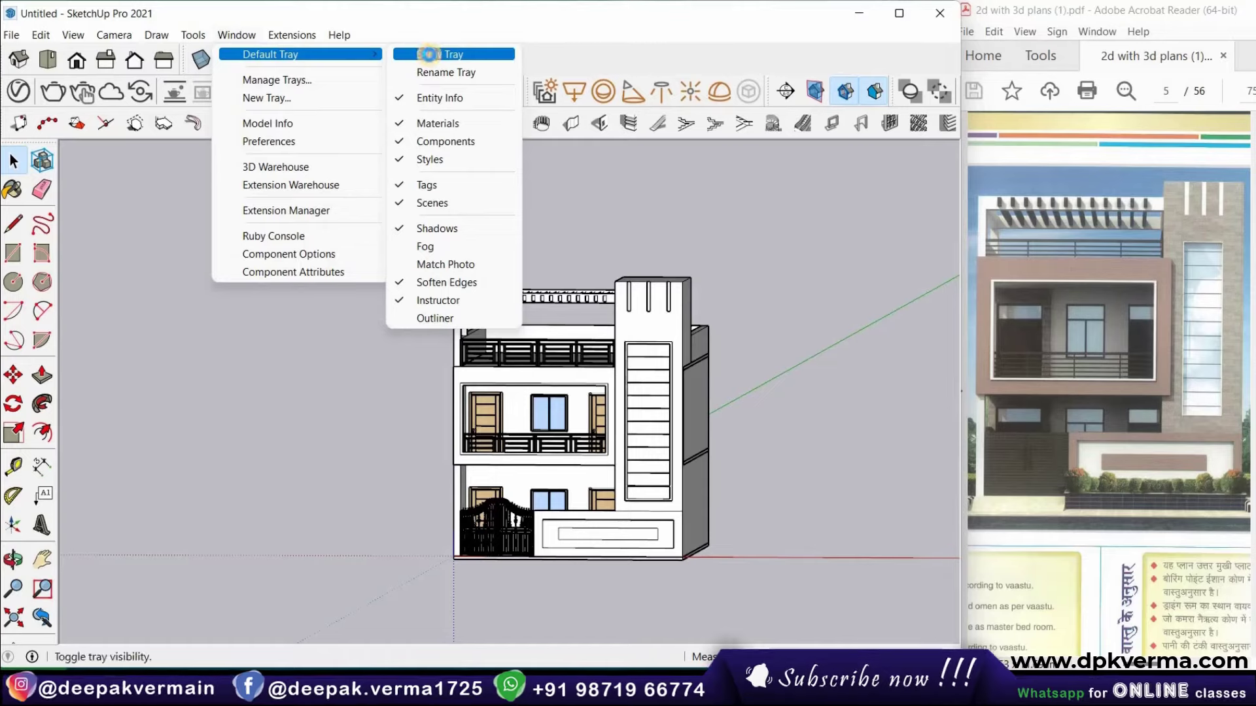
# Show the default tray and expand the Materials panel
pyautogui.click(422, 53)
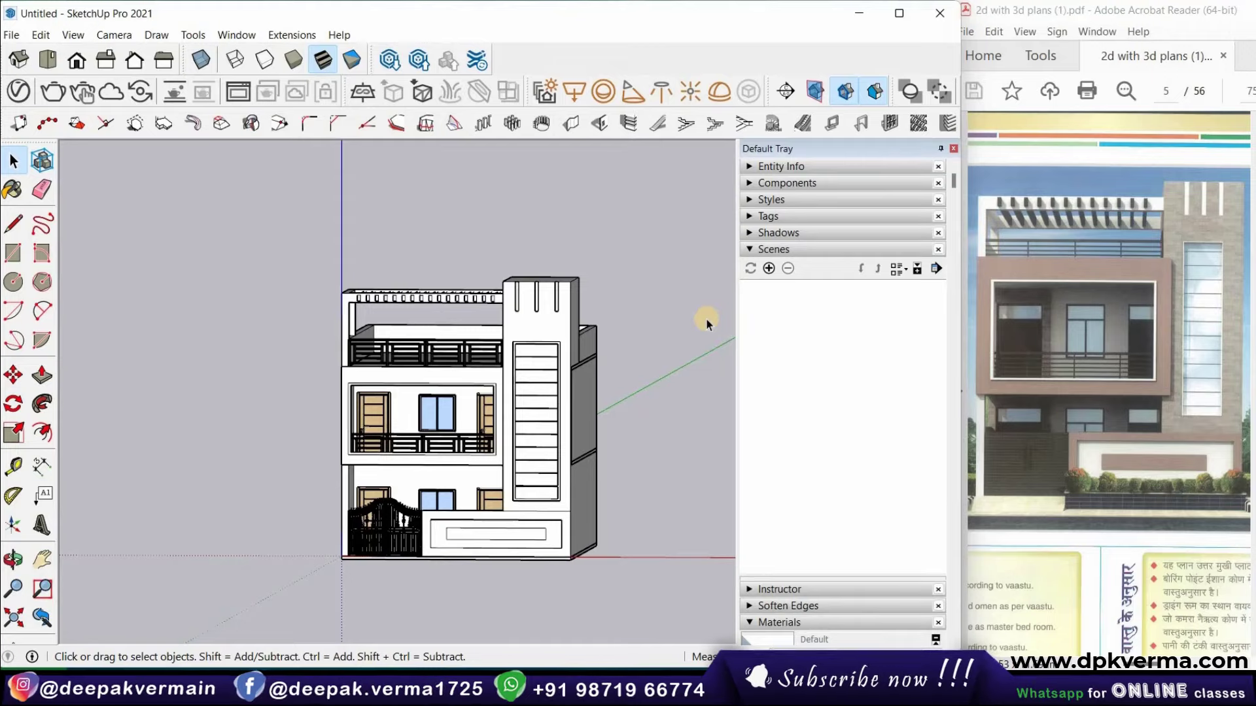
pyautogui.scroll(-2, 665, 415)
pyautogui.scroll(2, 624, 421)
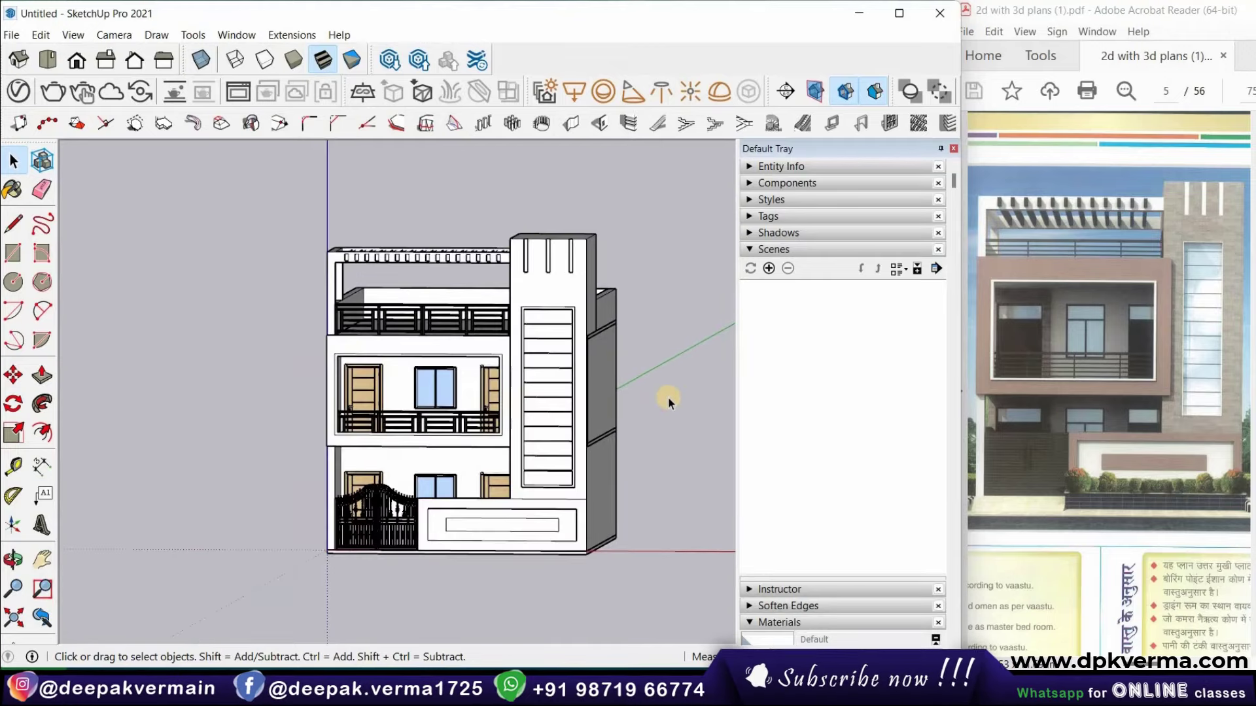
pyautogui.scroll(3, 667, 401)
pyautogui.scroll(-1, 726, 409)
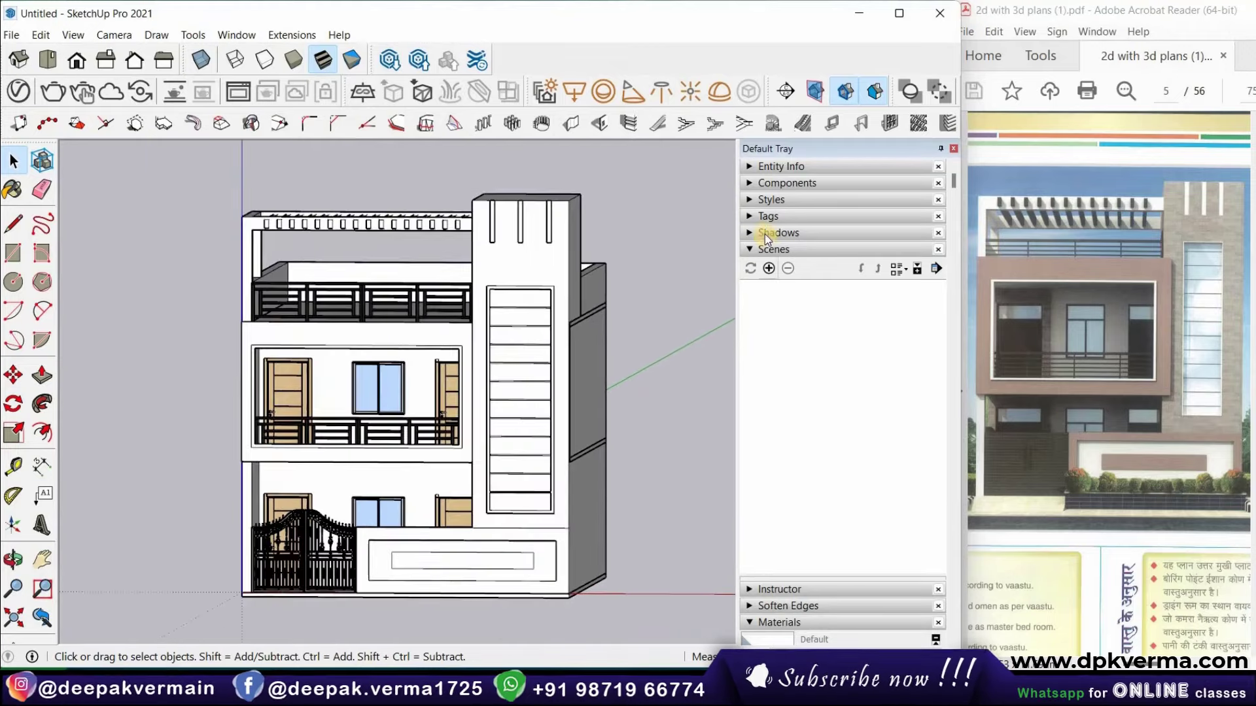
pyautogui.click(747, 622)
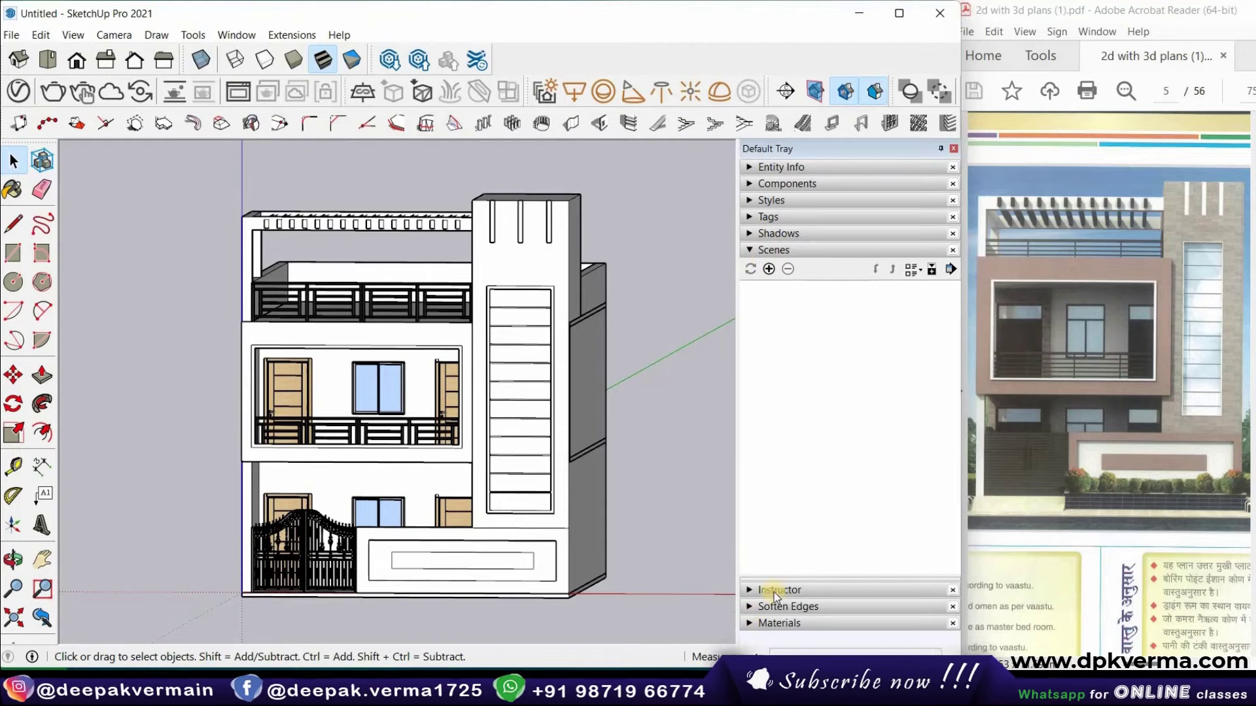
pyautogui.click(745, 622)
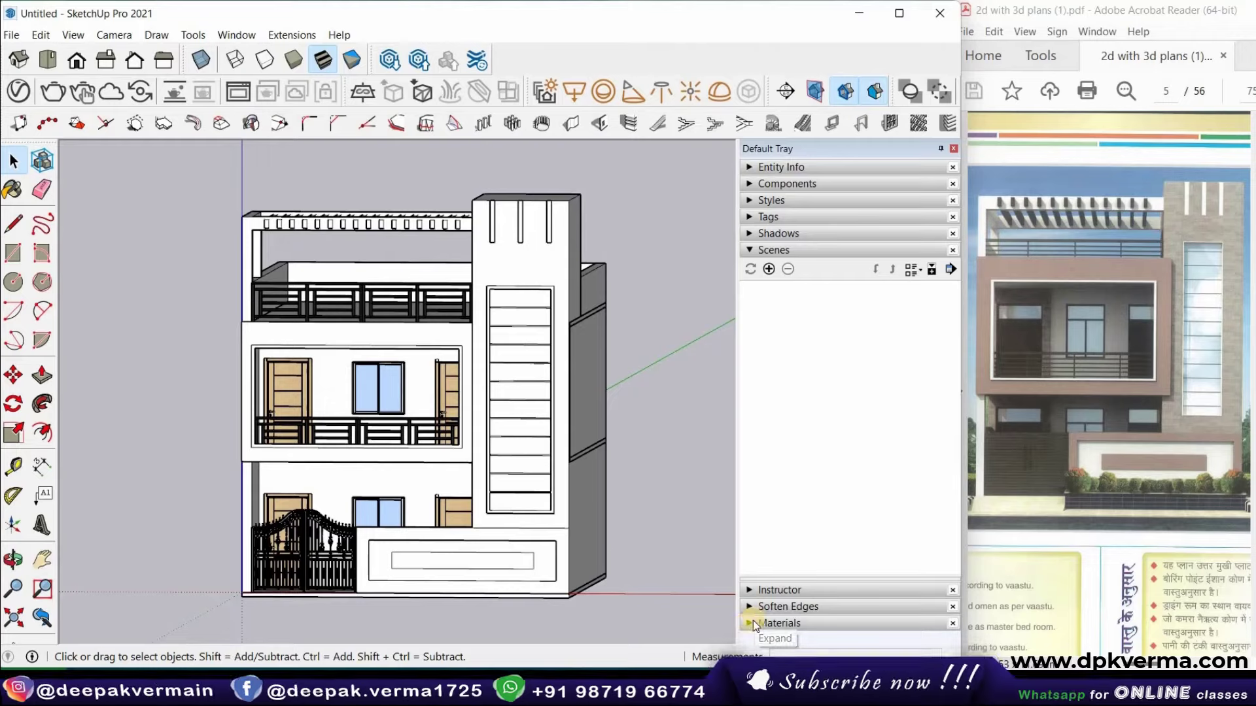
# Choose the Tile category and pick the Field Rectangle Tile material
pyautogui.scroll(-5, 823, 442)
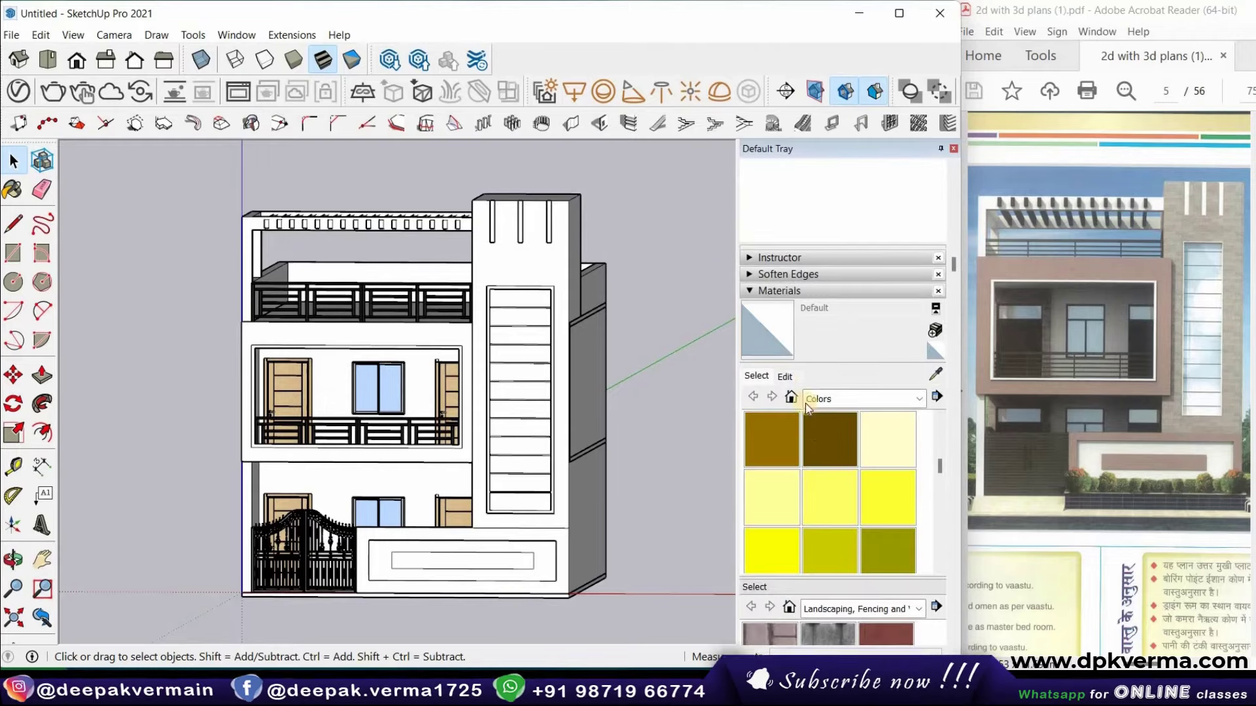
pyautogui.scroll(-3, 790, 374)
pyautogui.scroll(-2, 815, 418)
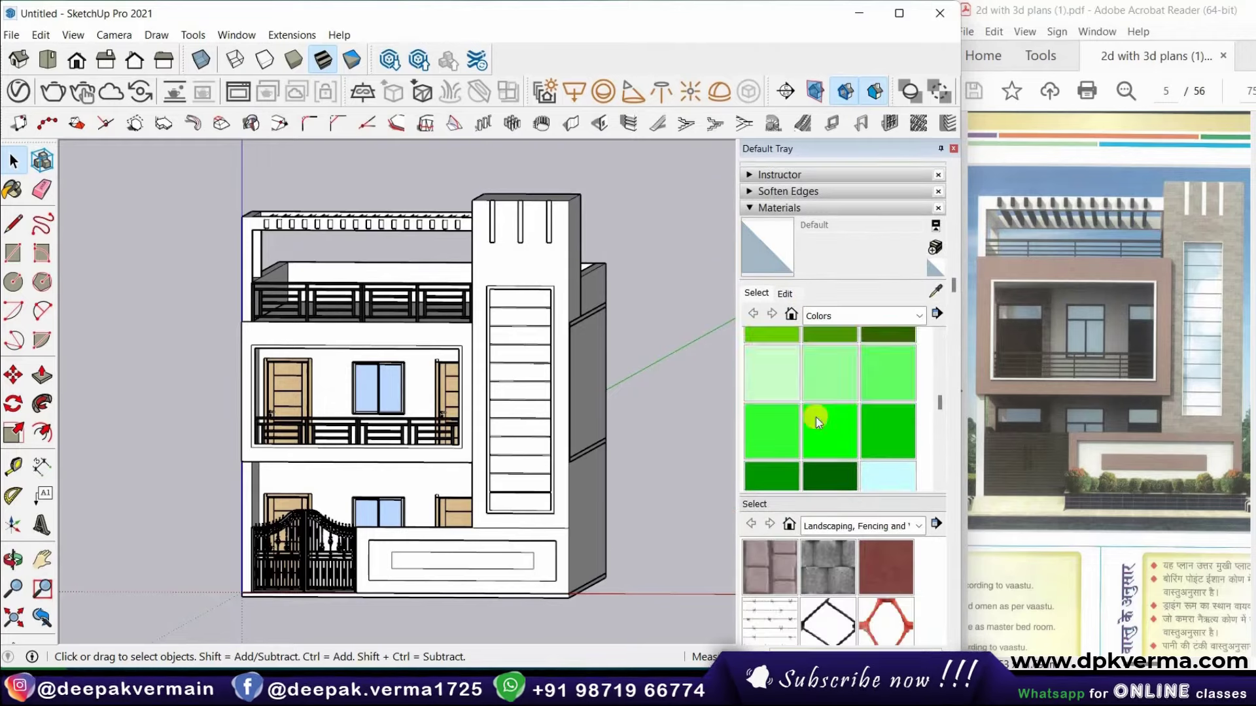
pyautogui.scroll(-3, 815, 417)
pyautogui.scroll(-2, 815, 417)
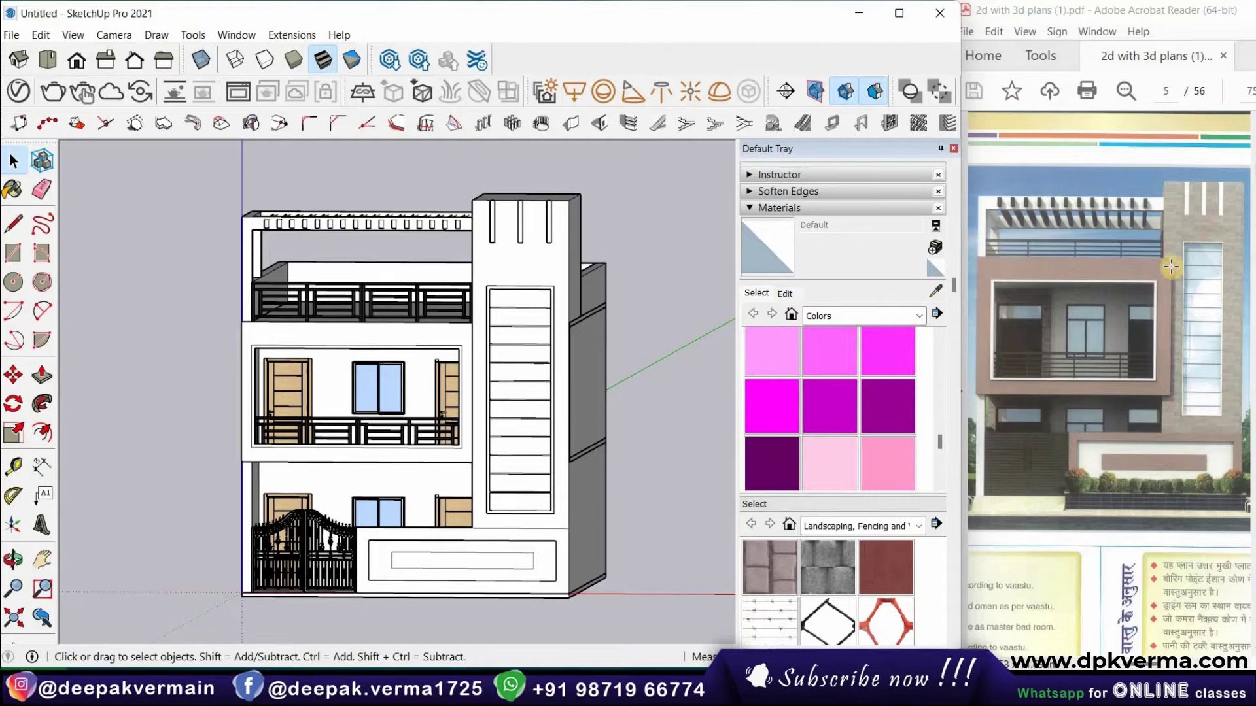
pyautogui.click(922, 316)
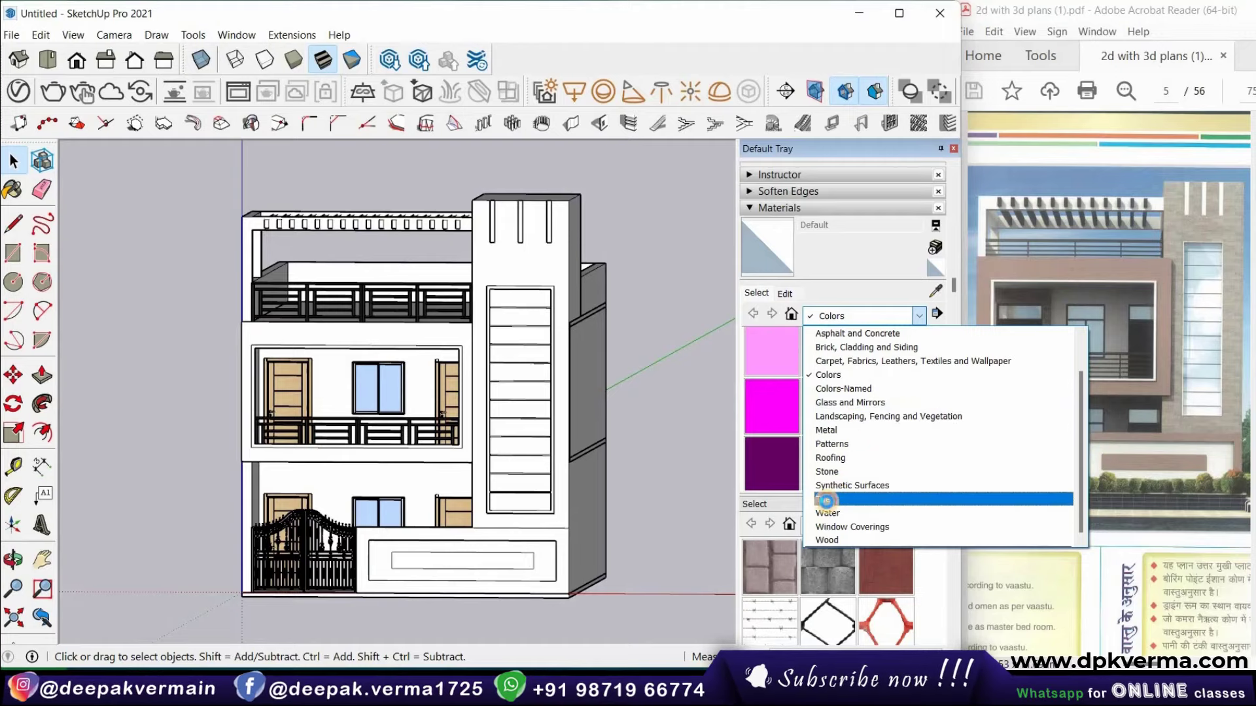
pyautogui.click(827, 500)
pyautogui.click(877, 426)
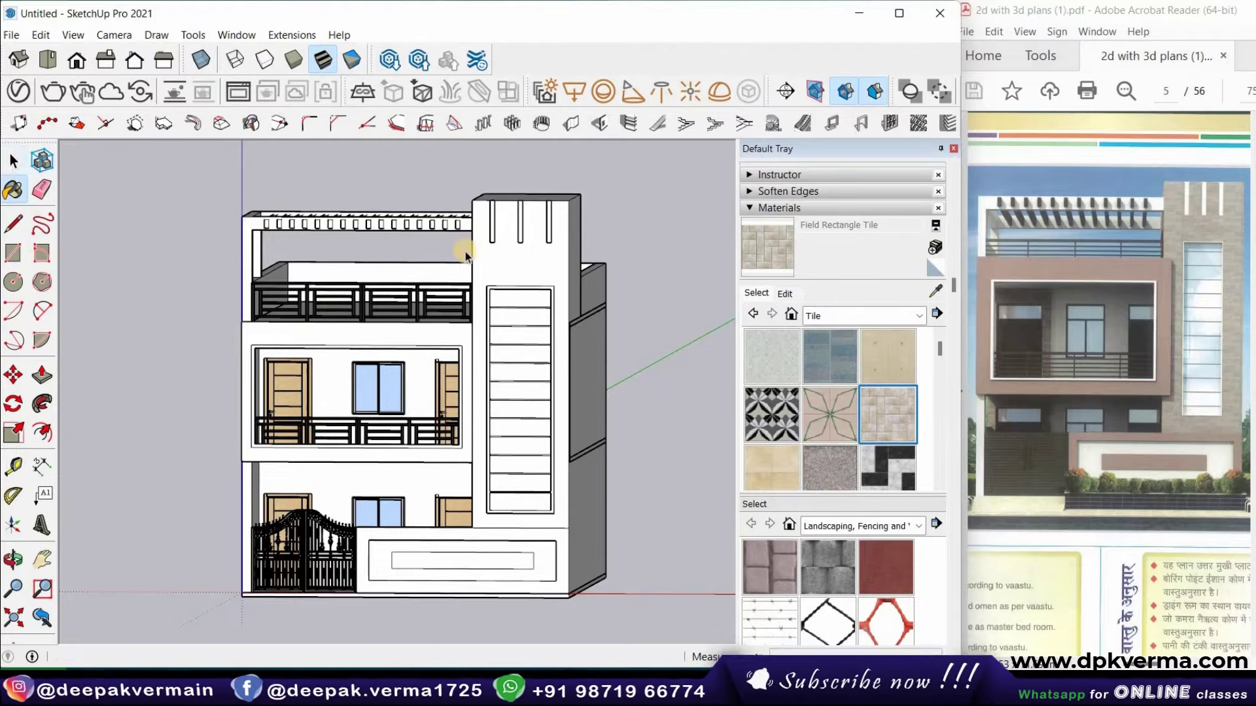
# Enter the building group and paint the tower's front face with Field Rectangle Tile
pyautogui.press('space')
pyautogui.doubleClick(535, 265)
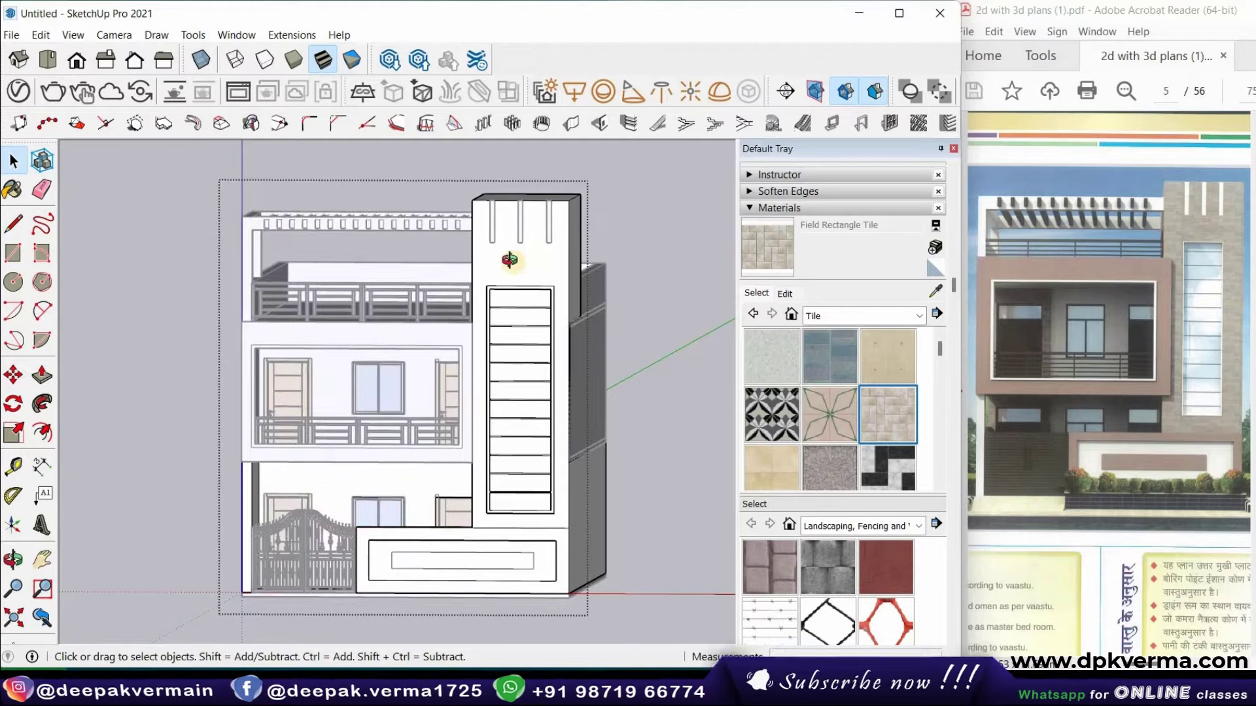
pyautogui.moveTo(509, 259); pyautogui.dragTo(527, 268, button='middle')
pyautogui.click(527, 269)
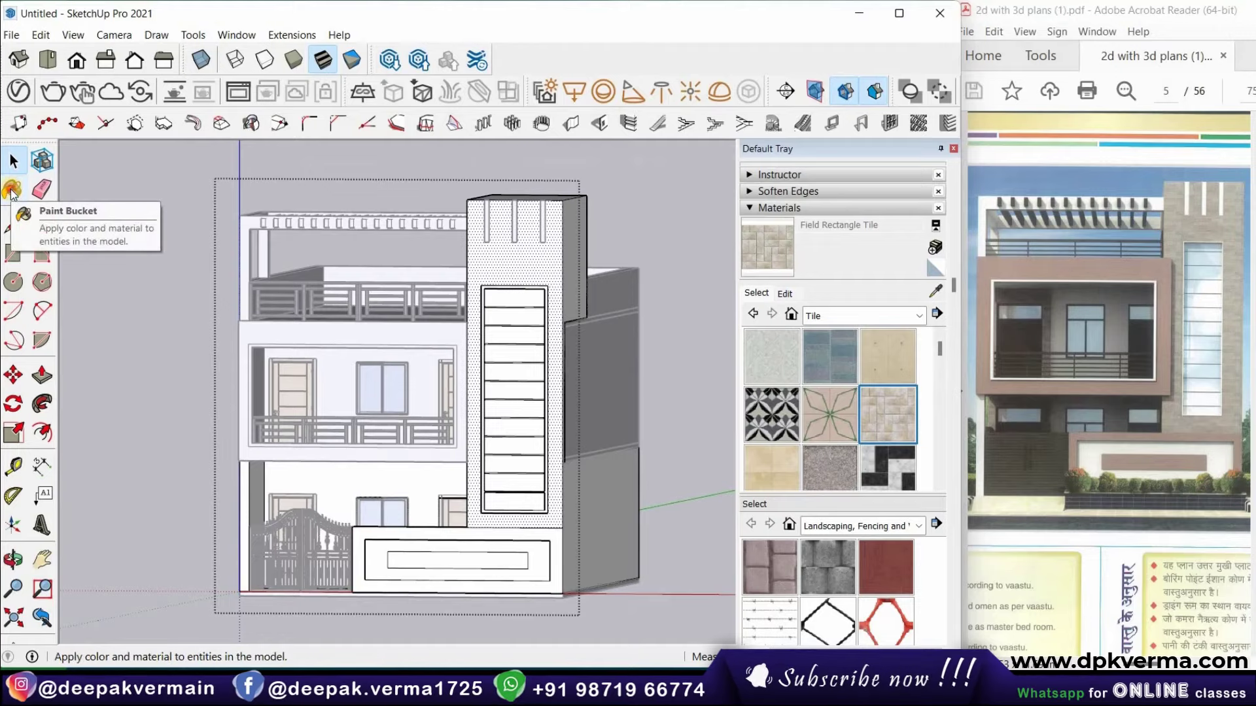
pyautogui.click(11, 191)
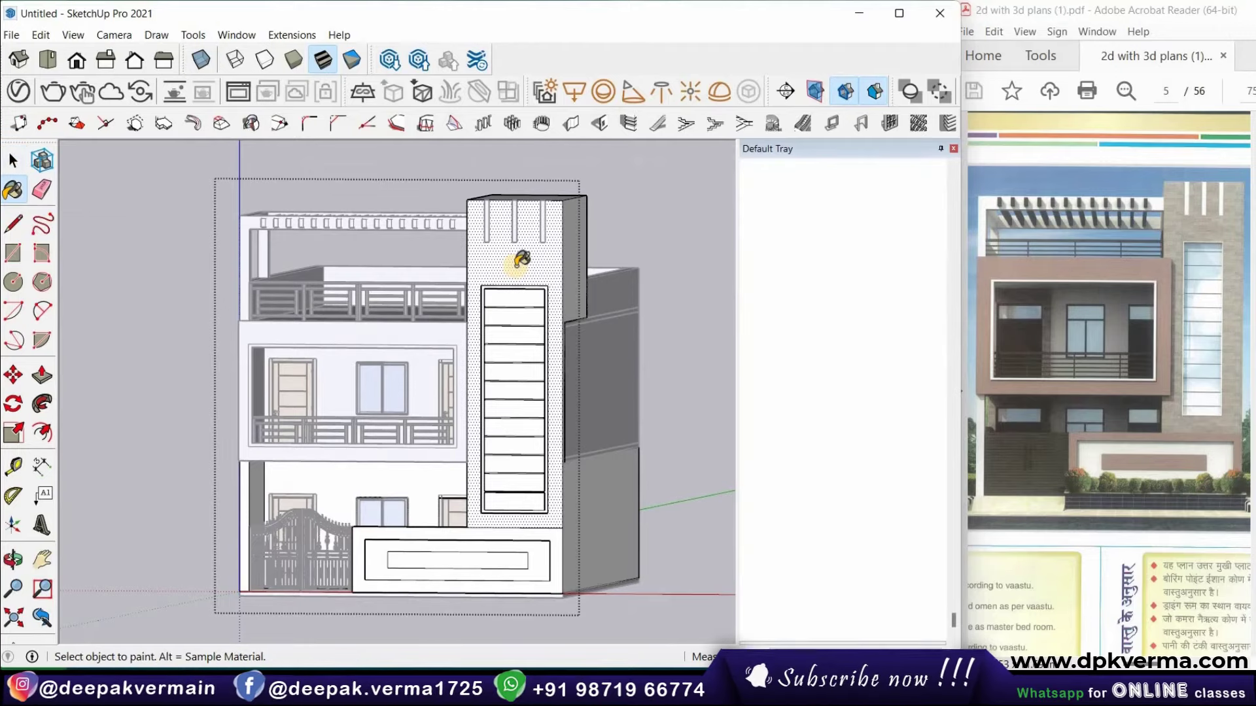
pyautogui.click(521, 259)
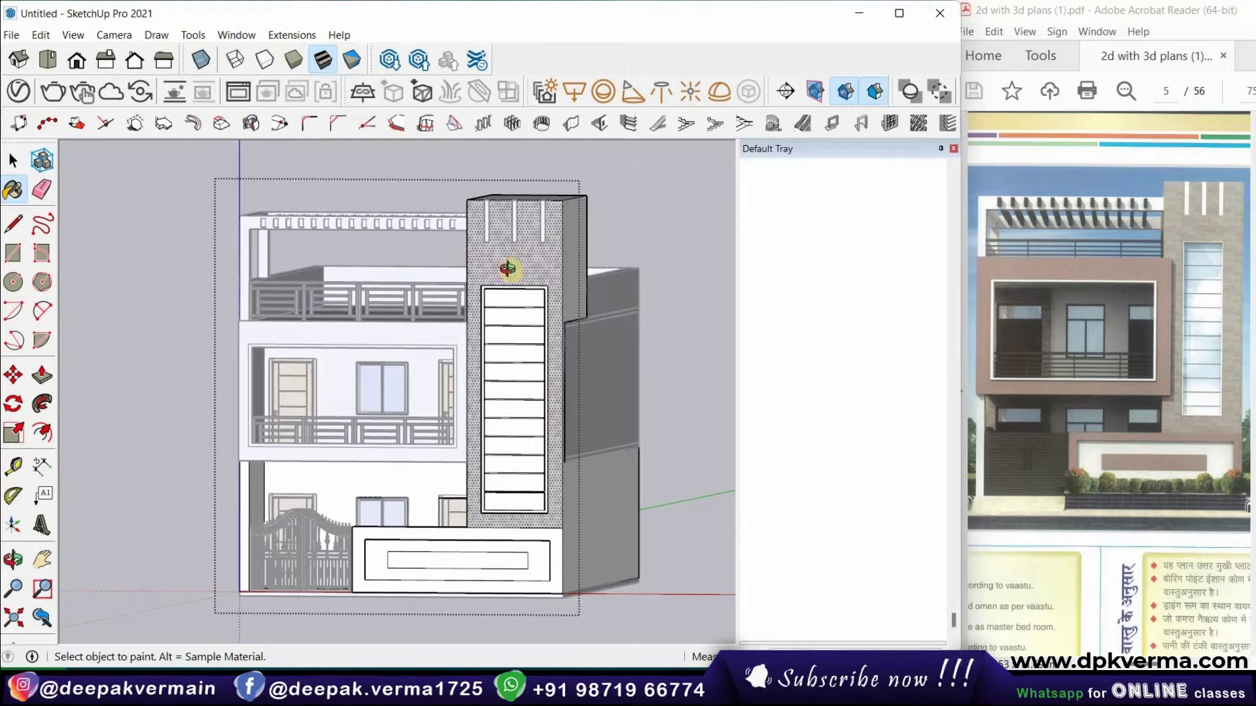
pyautogui.moveTo(497, 274); pyautogui.dragTo(571, 259, button='middle')
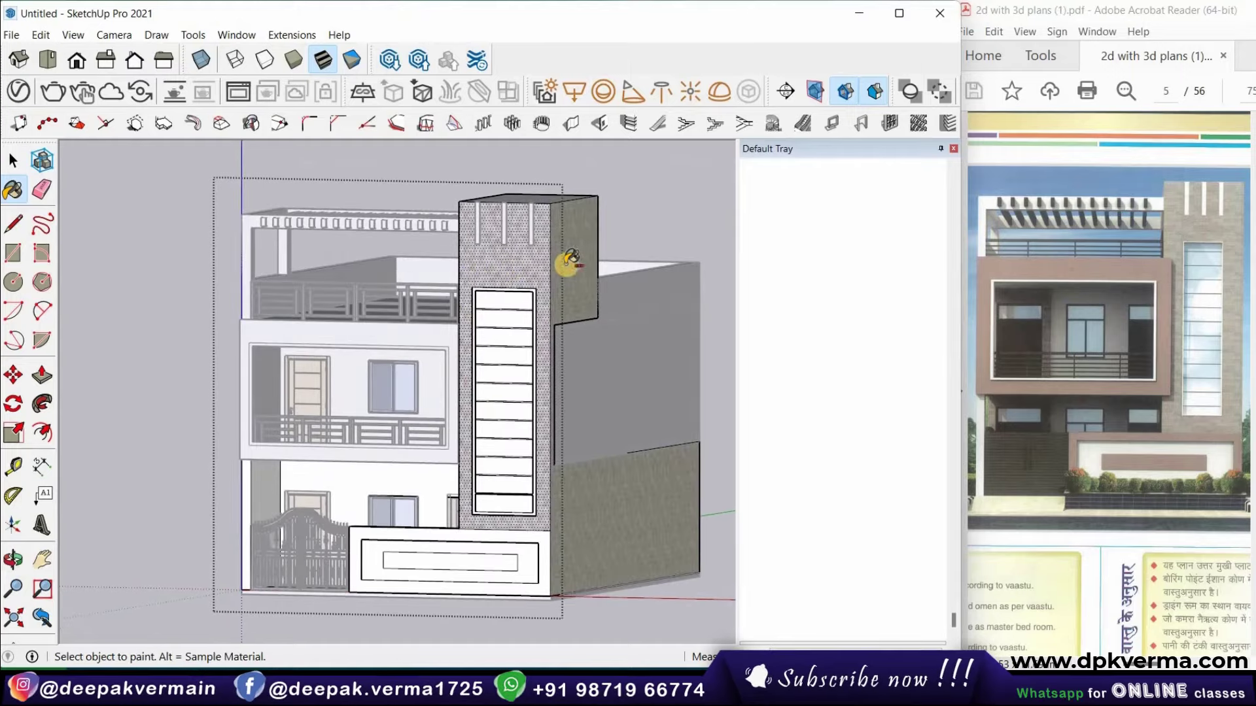
pyautogui.scroll(5, 576, 291)
pyautogui.scroll(3, 525, 385)
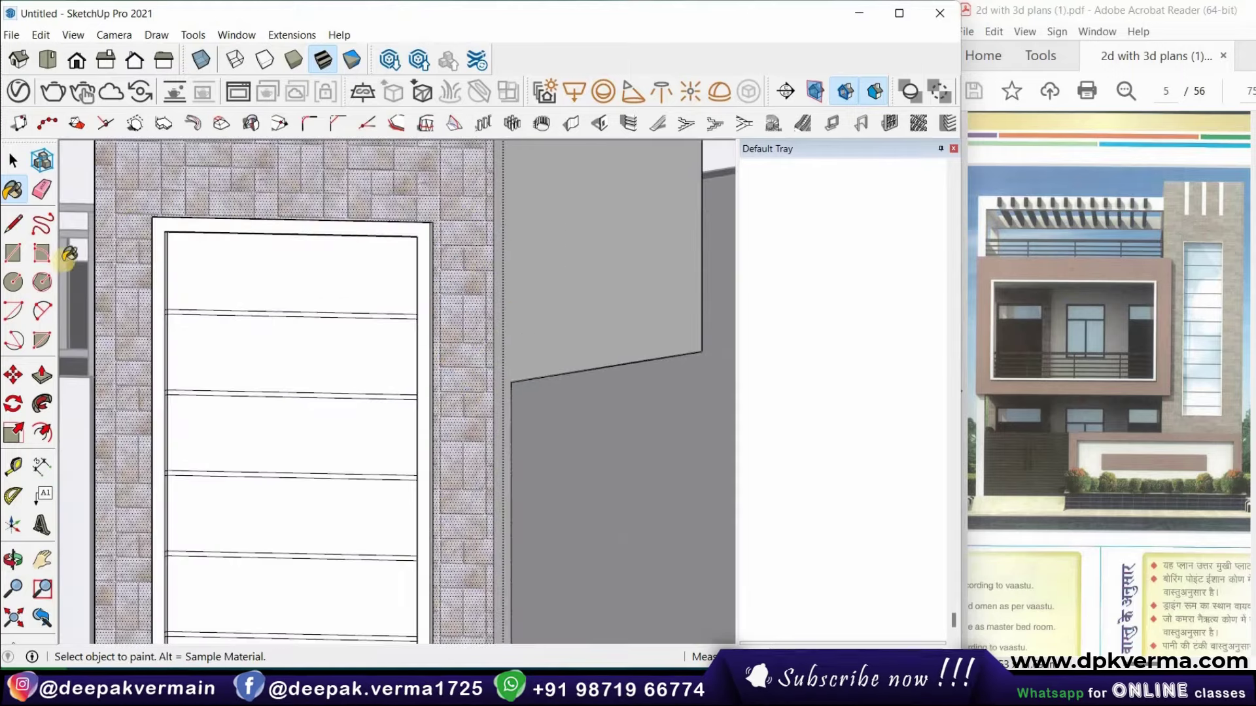
# Draw a vertical edge dividing the tower's side wall, with Field Rectangle Tile ready to paint
pyautogui.press('l')
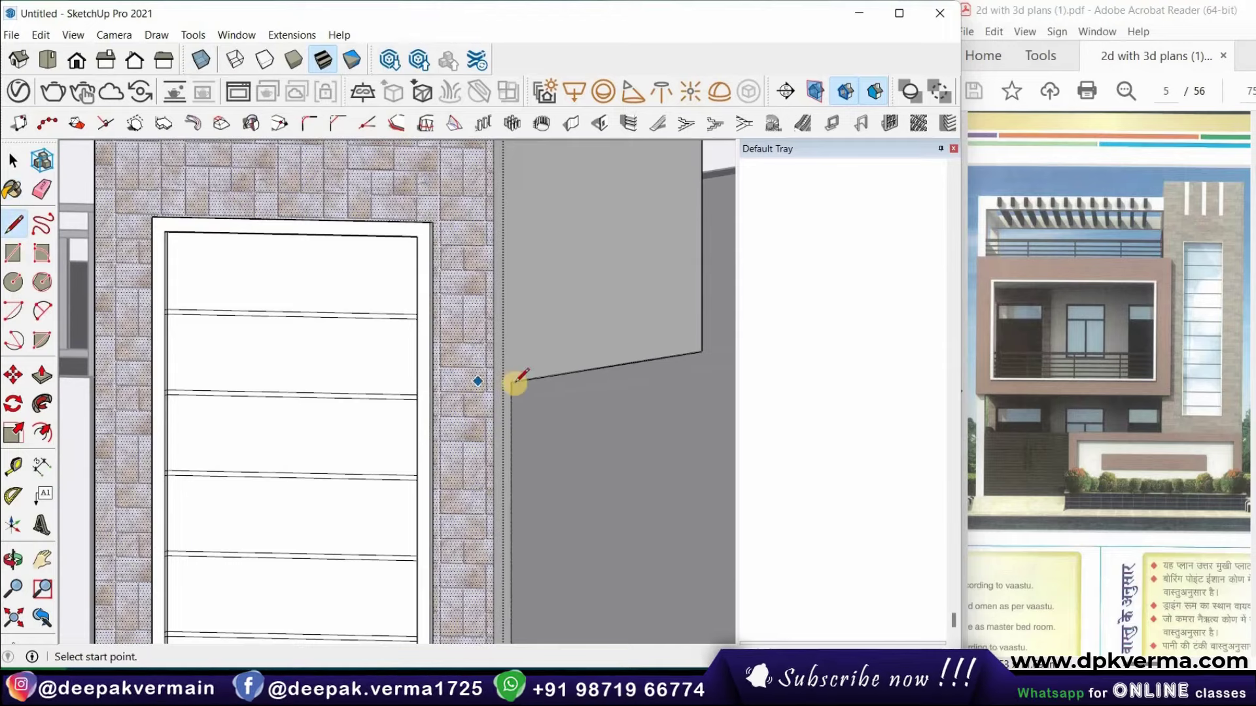
pyautogui.scroll(1, 513, 378)
pyautogui.scroll(1, 507, 378)
pyautogui.click(509, 381)
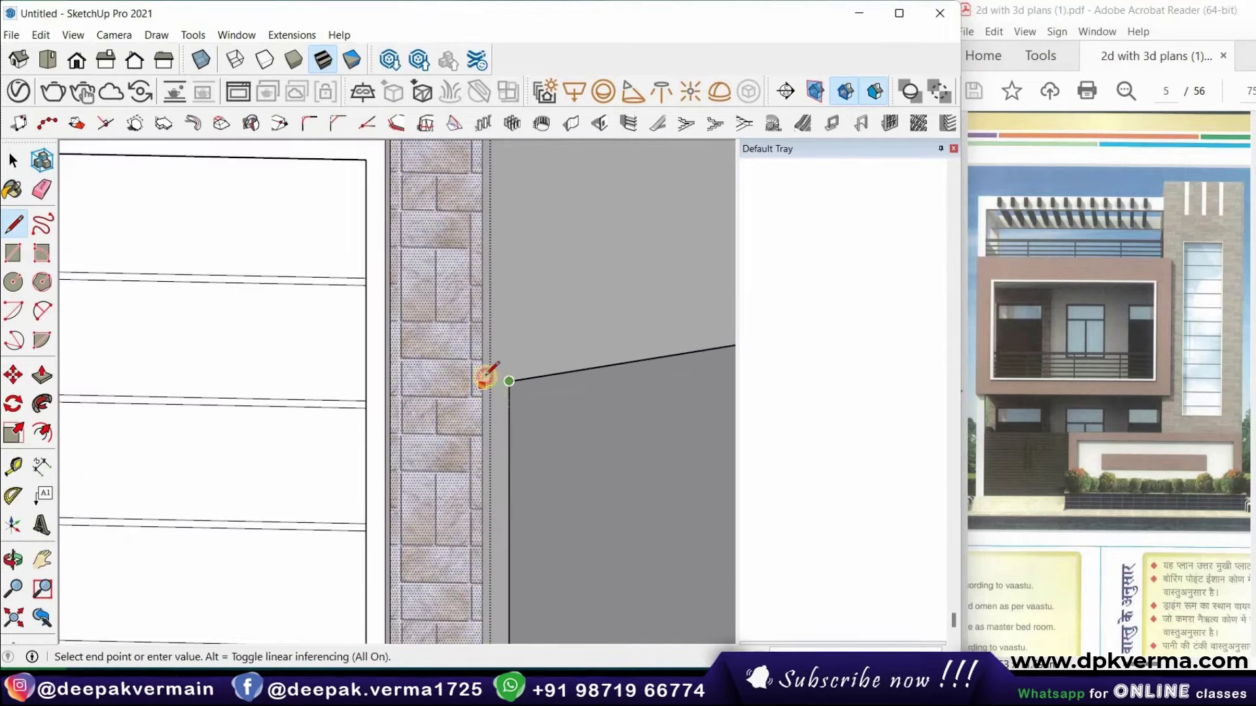
pyautogui.click(503, 294)
pyautogui.scroll(-2, 503, 288)
pyautogui.scroll(-2, 506, 418)
pyautogui.scroll(-2, 503, 489)
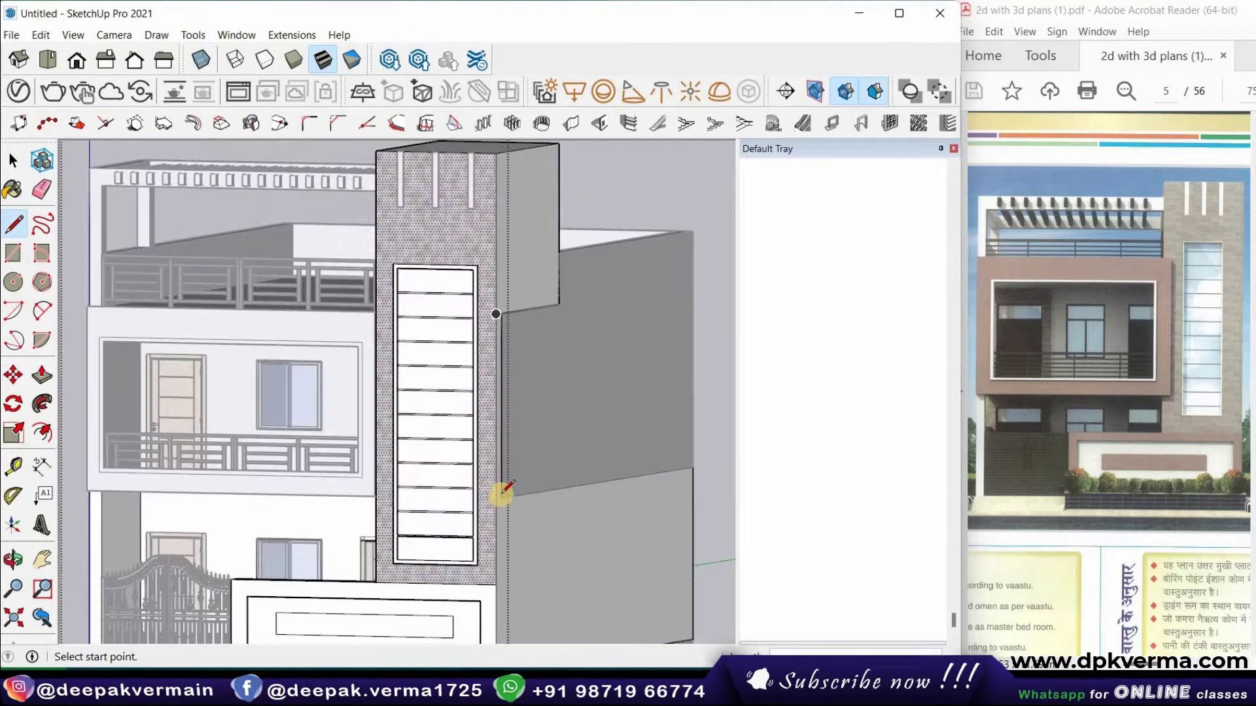
pyautogui.scroll(2, 504, 490)
pyautogui.scroll(2, 498, 464)
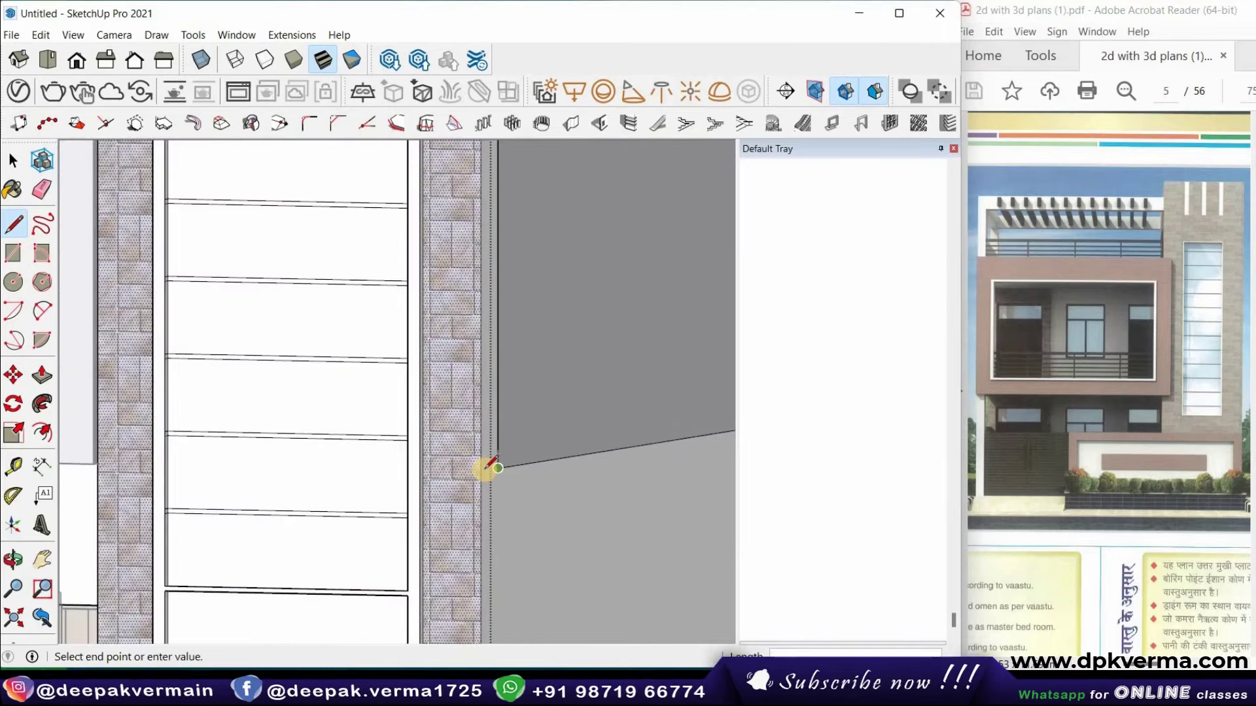
pyautogui.click(488, 465)
pyautogui.scroll(-2, 490, 444)
pyautogui.scroll(-2, 491, 457)
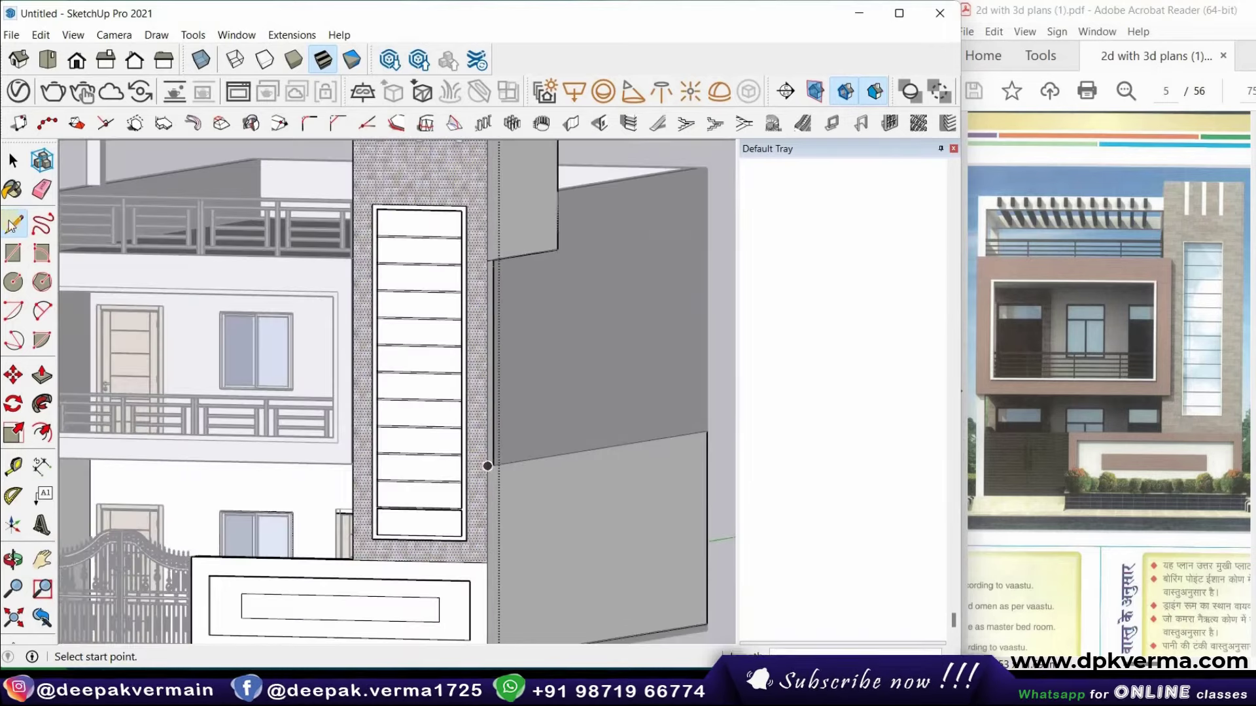
pyautogui.click(14, 191)
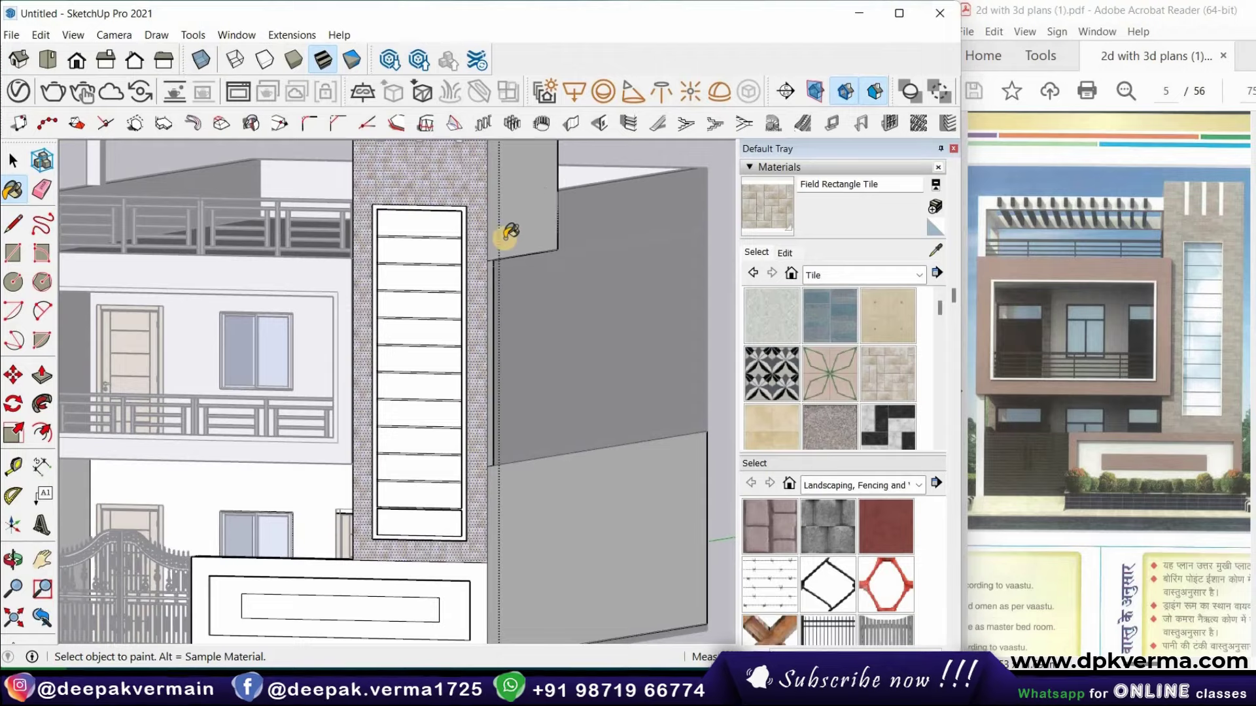
# Paint the tower's upper grey wall and side faces with Field Rectangle Tile, then review the model
pyautogui.click(505, 237)
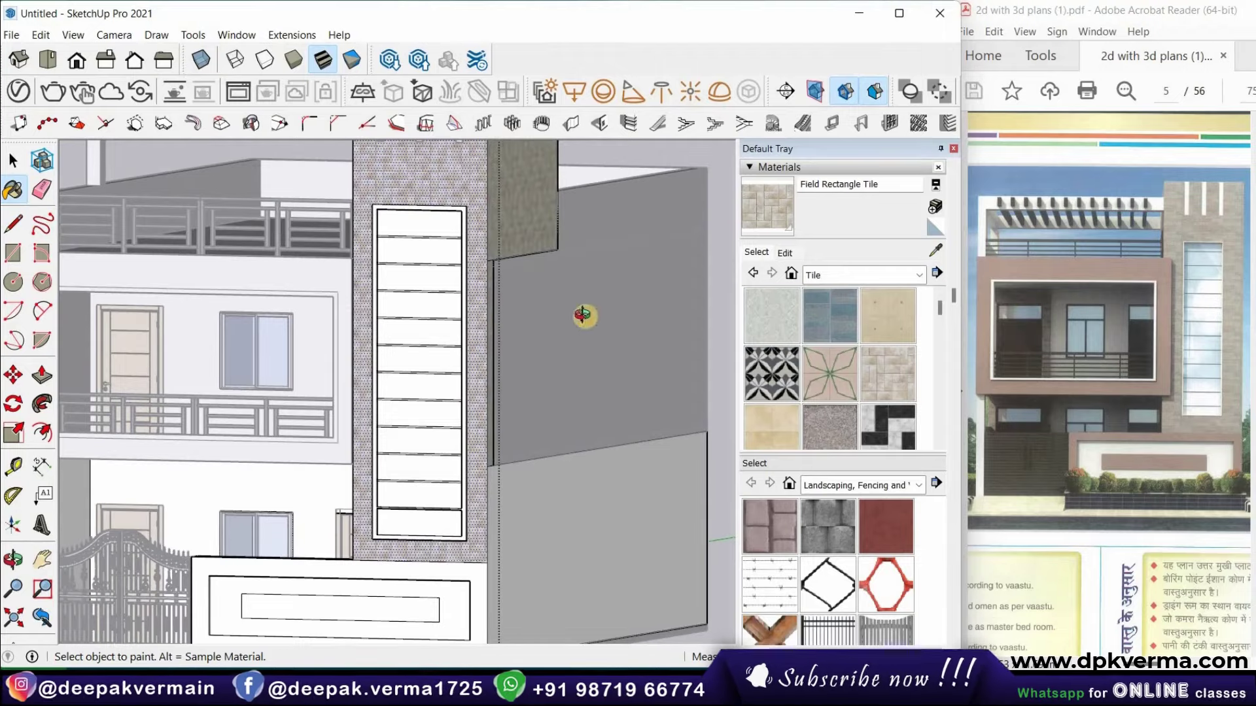
pyautogui.moveTo(583, 314)
pyautogui.mouseDown(button='middle')
pyautogui.moveTo(499, 301)
pyautogui.moveTo(407, 207)
pyautogui.moveTo(414, 242)
pyautogui.mouseUp(button='middle')
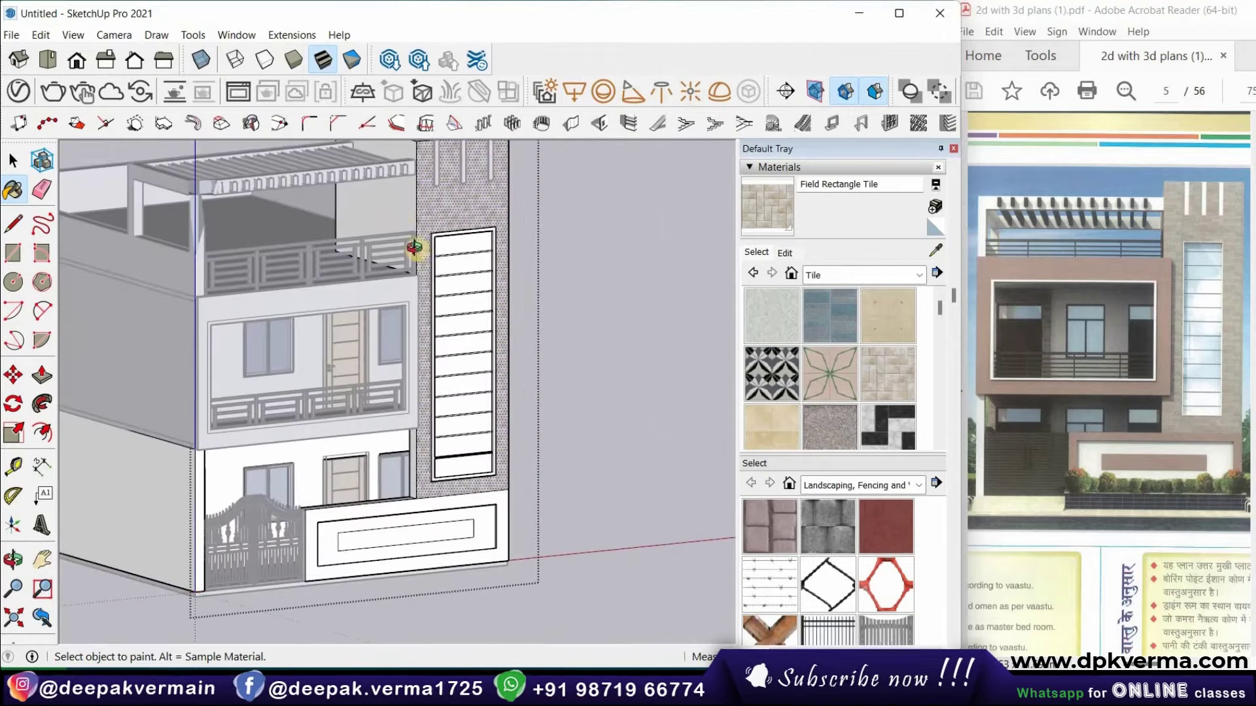
pyautogui.click(409, 232)
pyautogui.moveTo(465, 275)
pyautogui.mouseDown(button='middle')
pyautogui.moveTo(421, 247)
pyautogui.moveTo(396, 177)
pyautogui.mouseUp(button='middle')
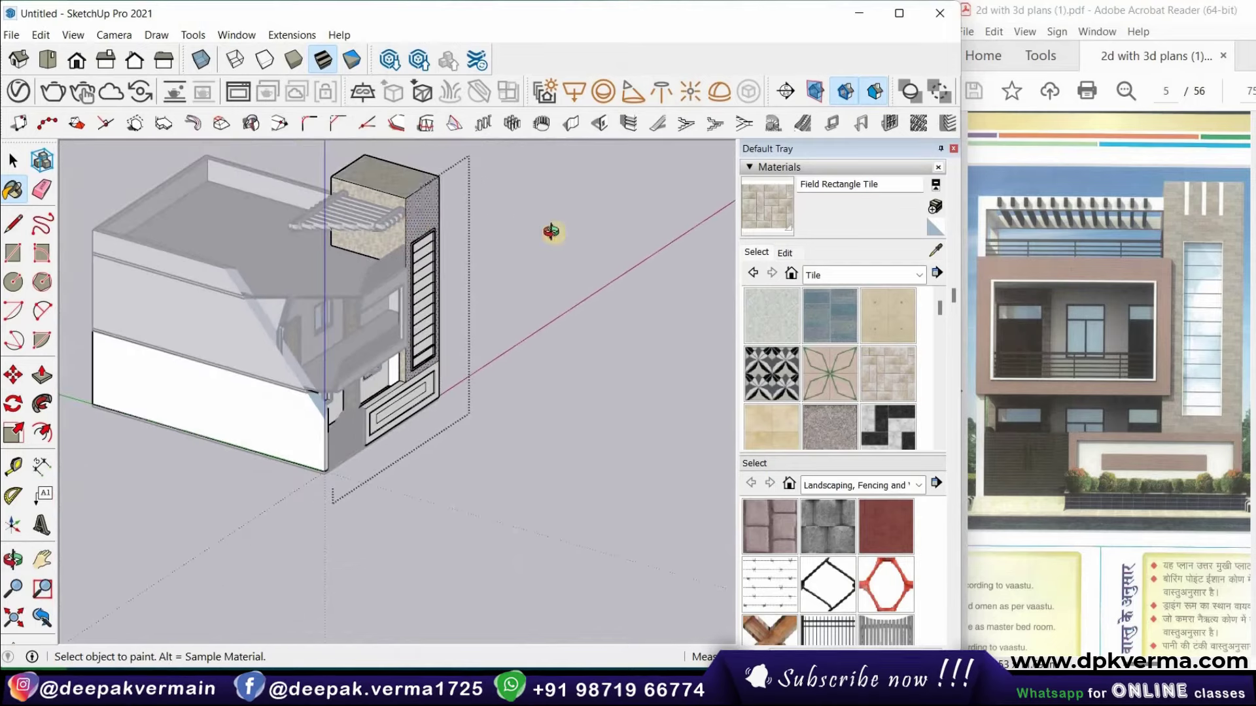
pyautogui.moveTo(549, 230)
pyautogui.mouseDown(button='middle')
pyautogui.moveTo(252, 191)
pyautogui.moveTo(321, 224)
pyautogui.mouseUp(button='middle')
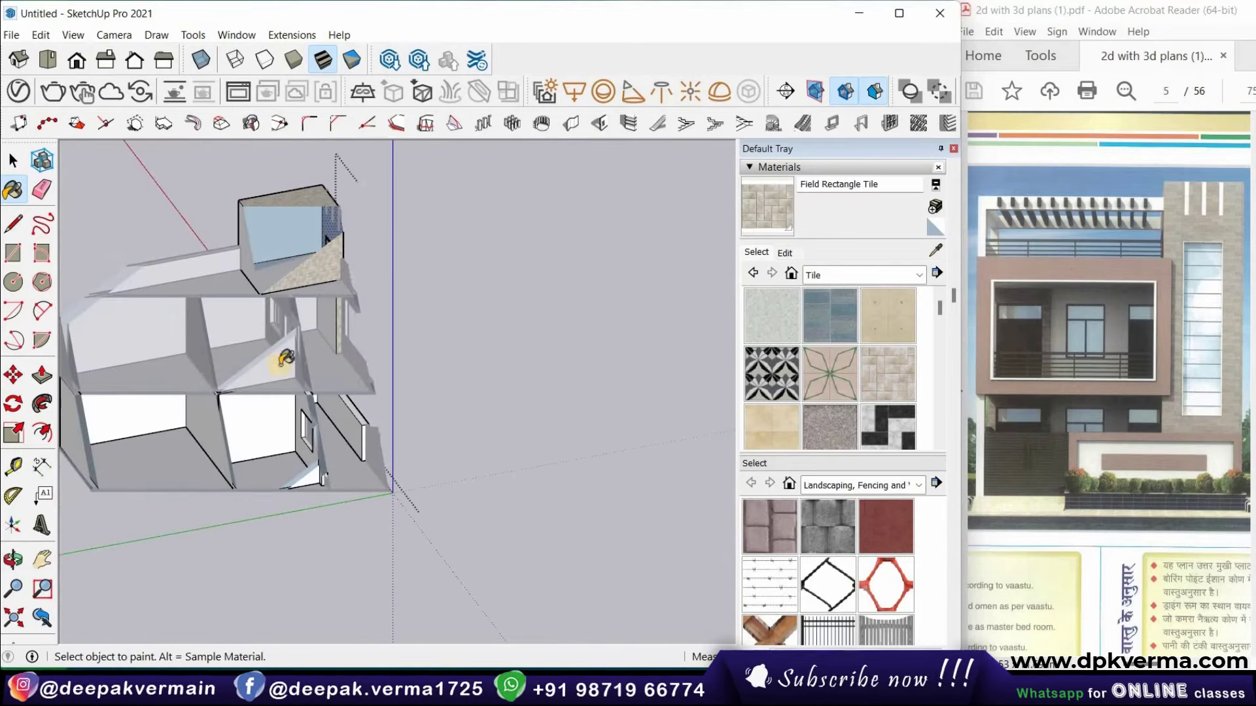
pyautogui.click(12, 618)
pyautogui.moveTo(366, 370); pyautogui.dragTo(415, 246, button='middle')
pyautogui.moveTo(291, 272)
pyautogui.mouseDown(button='middle')
pyautogui.moveTo(226, 276)
pyautogui.moveTo(331, 294)
pyautogui.moveTo(260, 272)
pyautogui.moveTo(593, 401)
pyautogui.mouseUp(button='middle')
pyautogui.scroll(3, 594, 401)
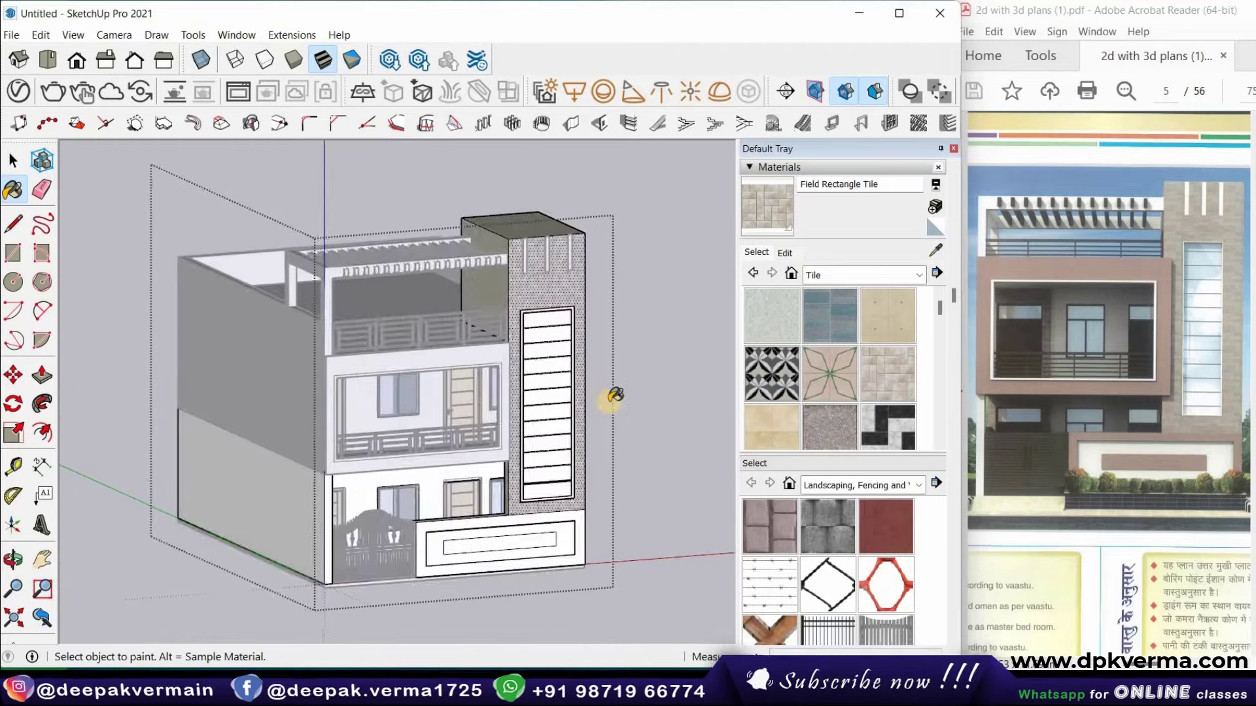
pyautogui.scroll(3, 610, 395)
pyautogui.scroll(2, 471, 300)
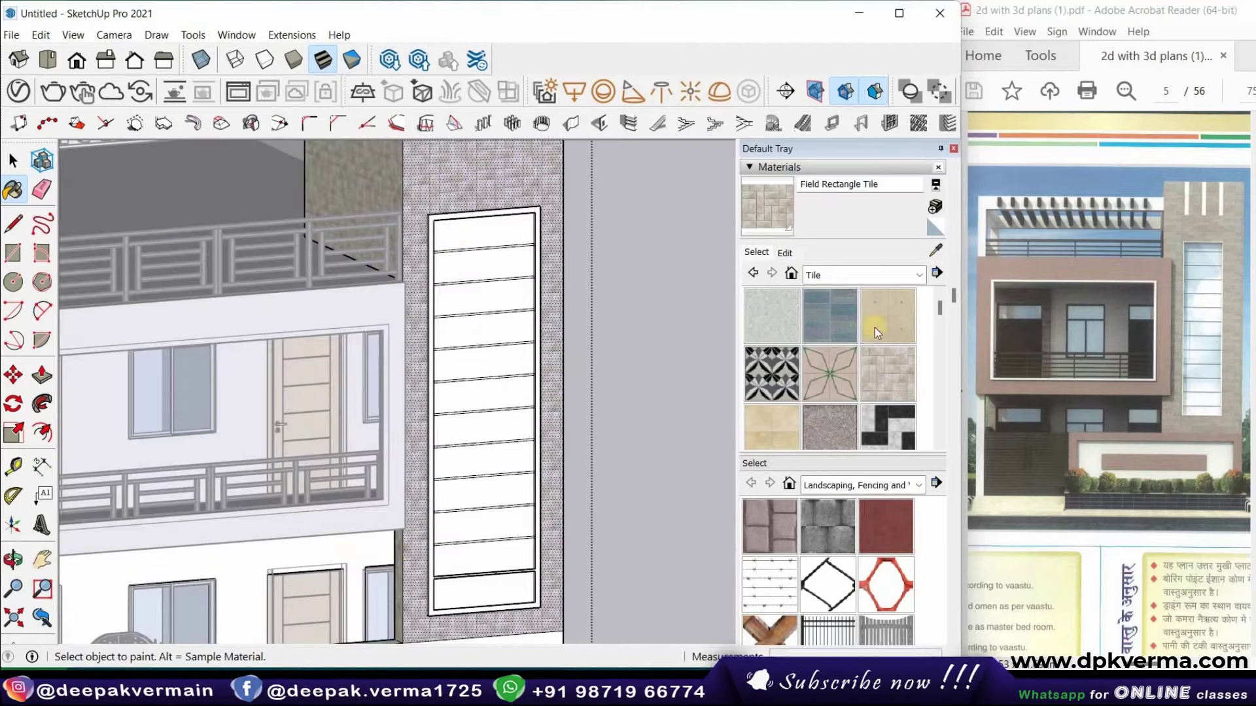
# Load Translucent Glass Blue from the Glass and Mirrors materials
pyautogui.click(913, 272)
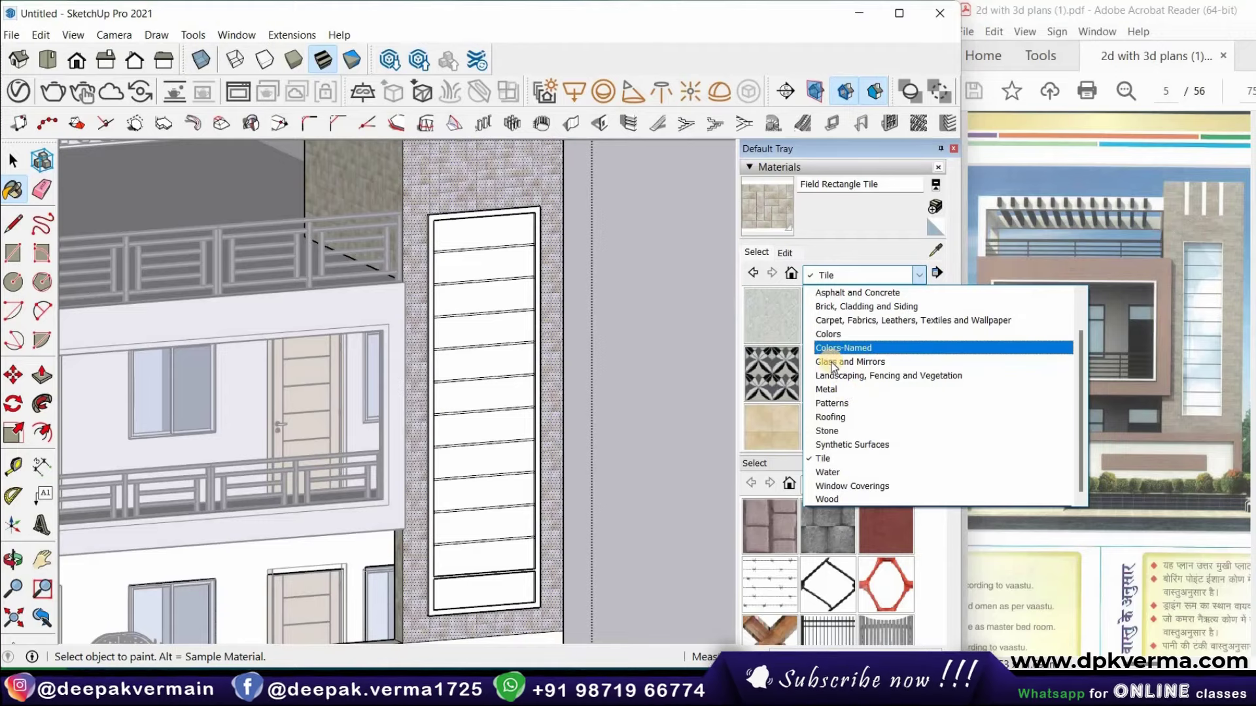
pyautogui.click(833, 363)
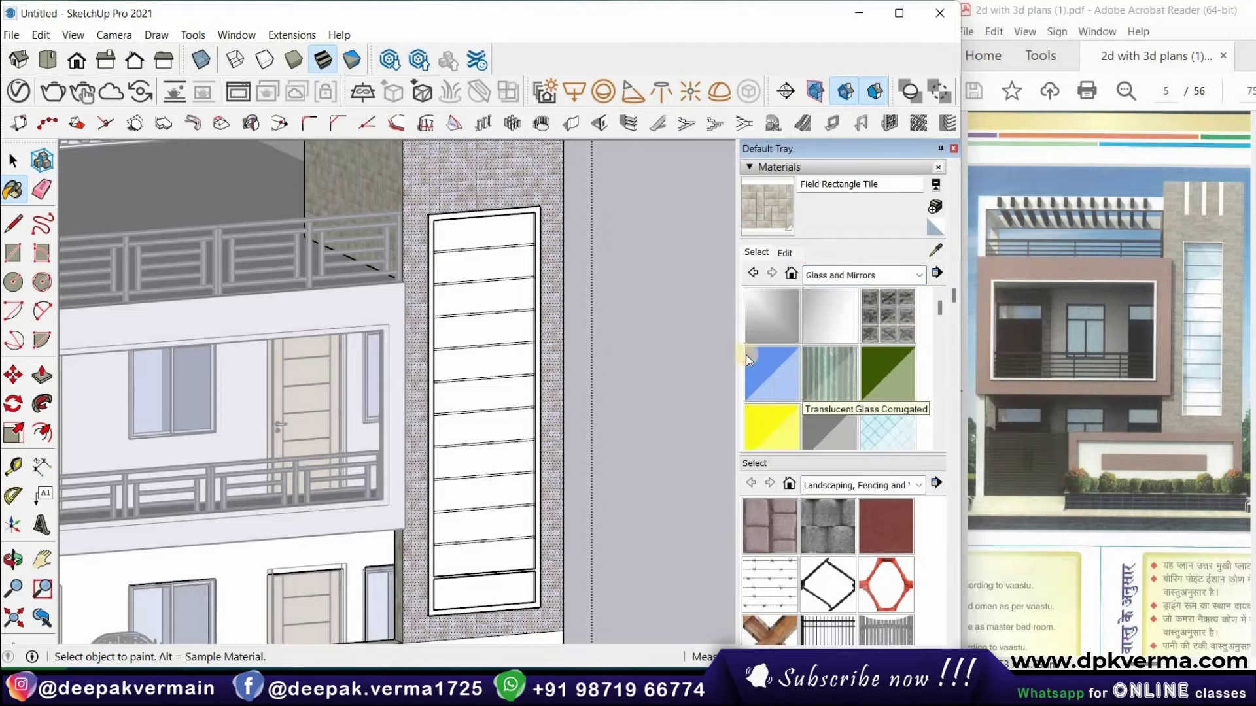
pyautogui.click(775, 375)
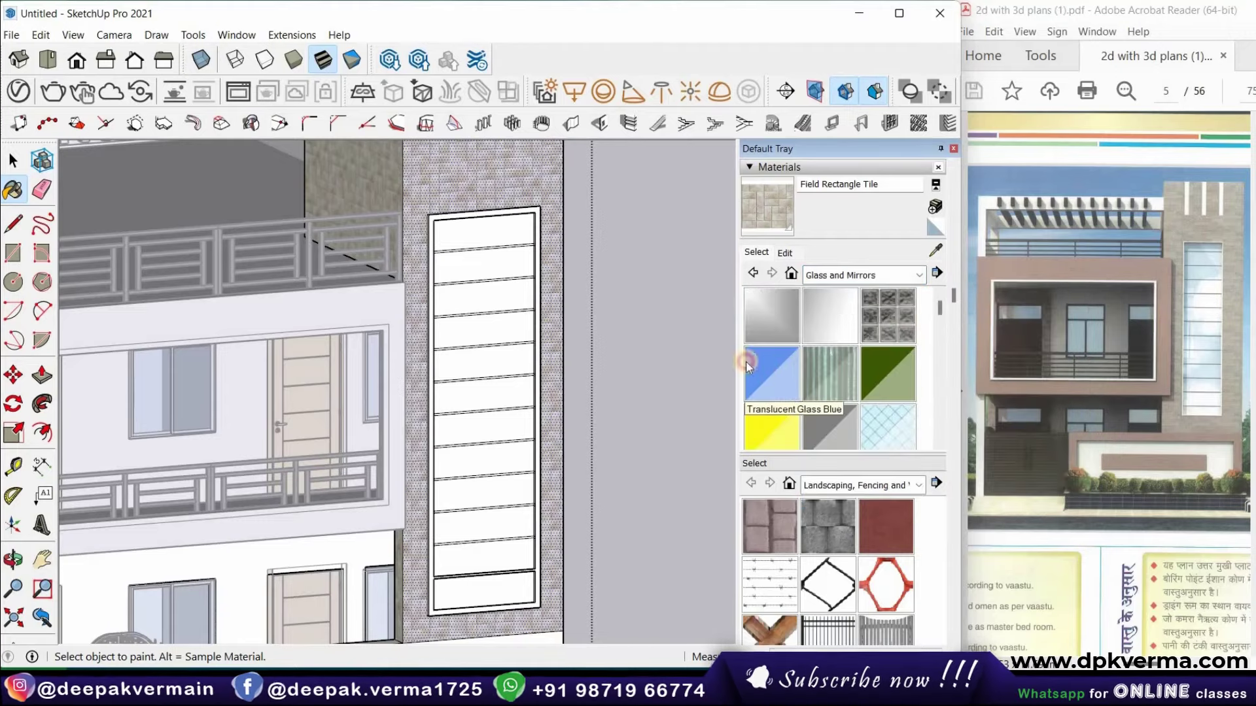
# Fill the top five staircase window panels with Translucent Glass Blue
pyautogui.click(486, 242)
pyautogui.click(488, 299)
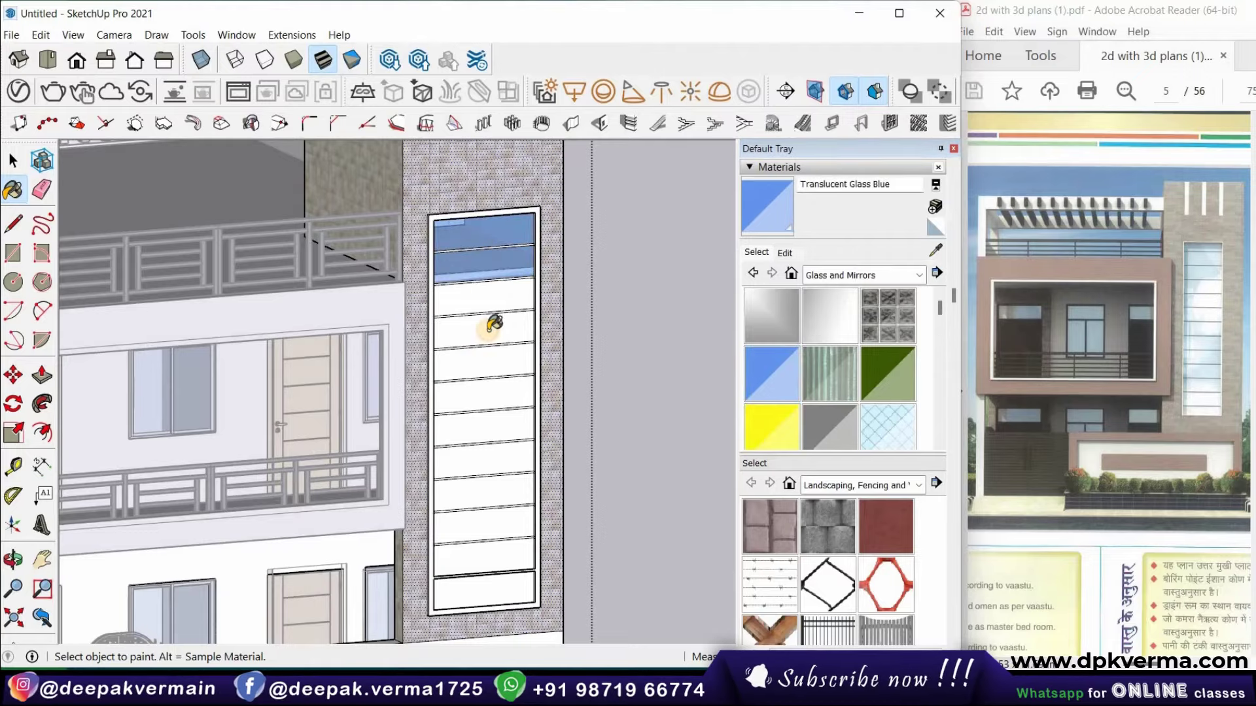
pyautogui.click(492, 330)
pyautogui.click(496, 363)
pyautogui.click(497, 396)
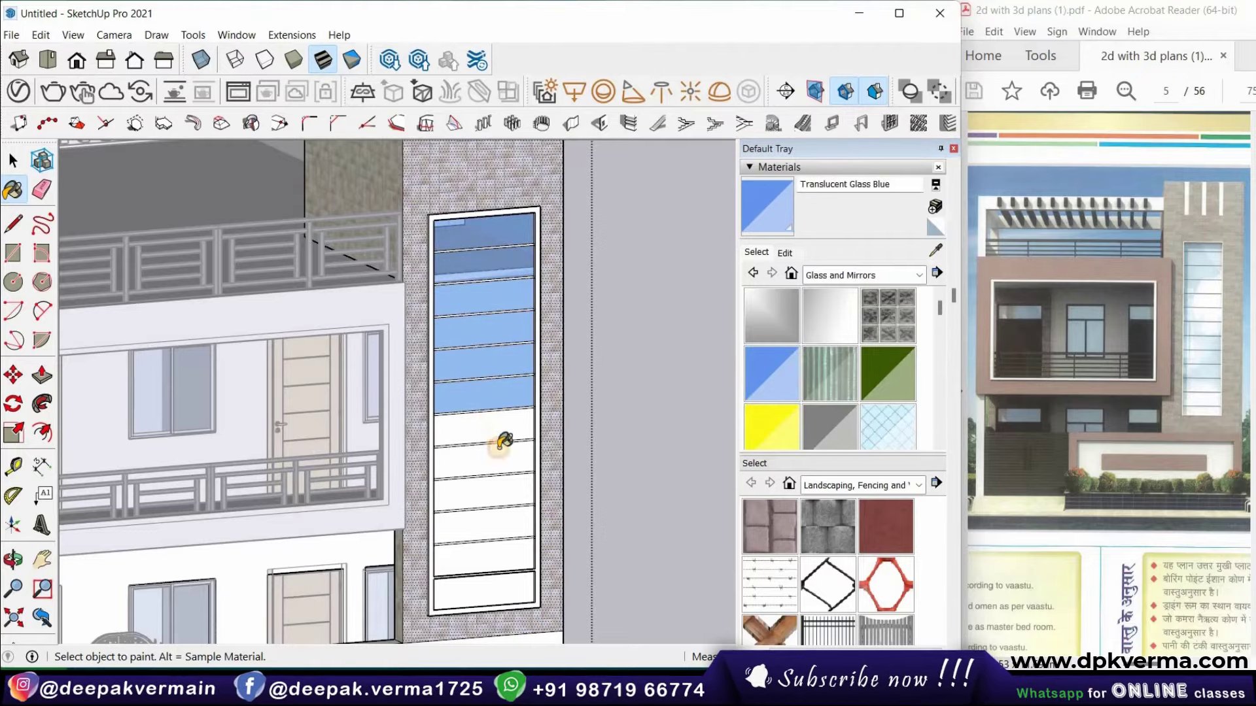
# Fill the remaining lower window panels with blue glass and zoom to check them
pyautogui.click(502, 442)
pyautogui.click(497, 488)
pyautogui.click(496, 518)
pyautogui.click(497, 553)
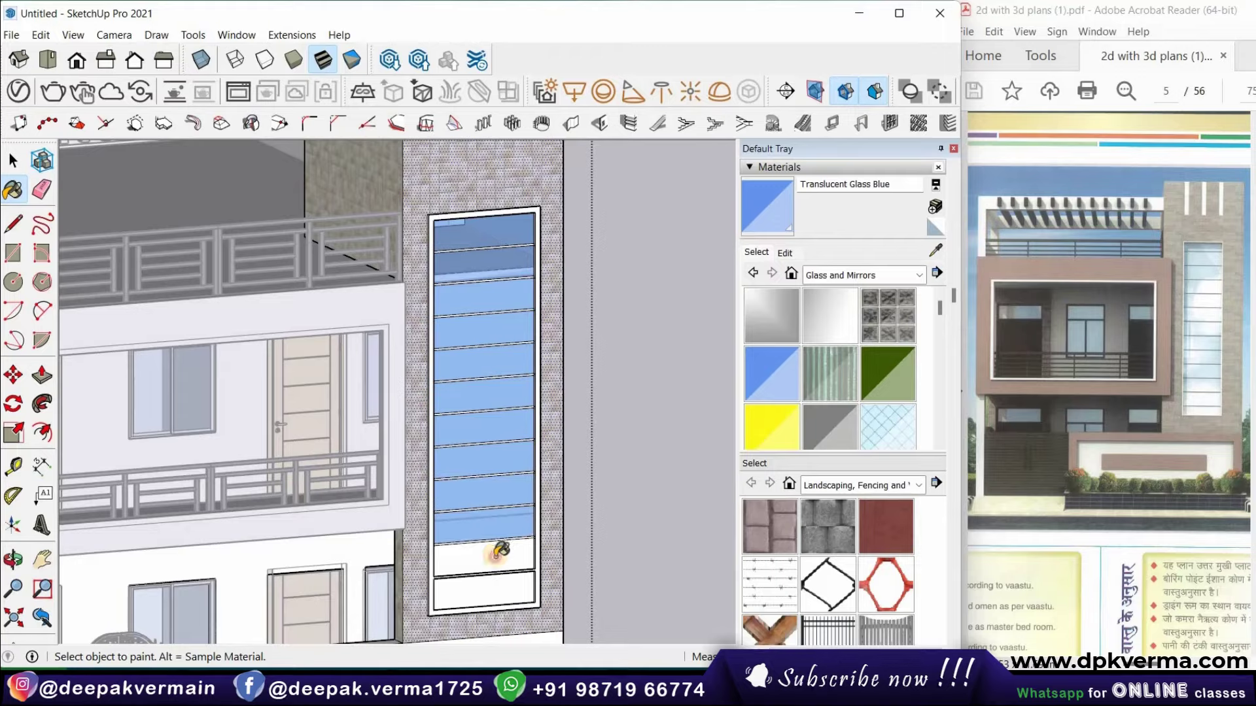
pyautogui.click(489, 598)
pyautogui.scroll(2, 490, 597)
pyautogui.scroll(2, 490, 588)
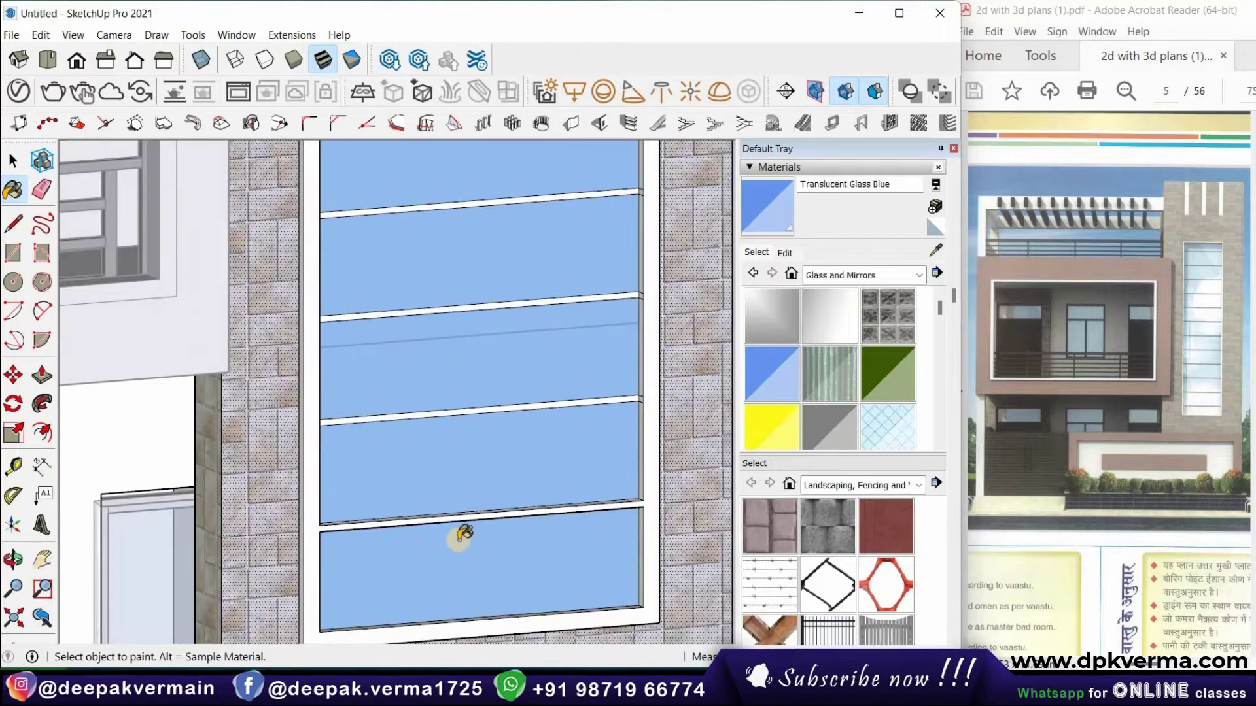
pyautogui.scroll(2, 457, 527)
pyautogui.scroll(2, 401, 513)
pyautogui.scroll(-2, 395, 502)
pyautogui.scroll(-3, 390, 499)
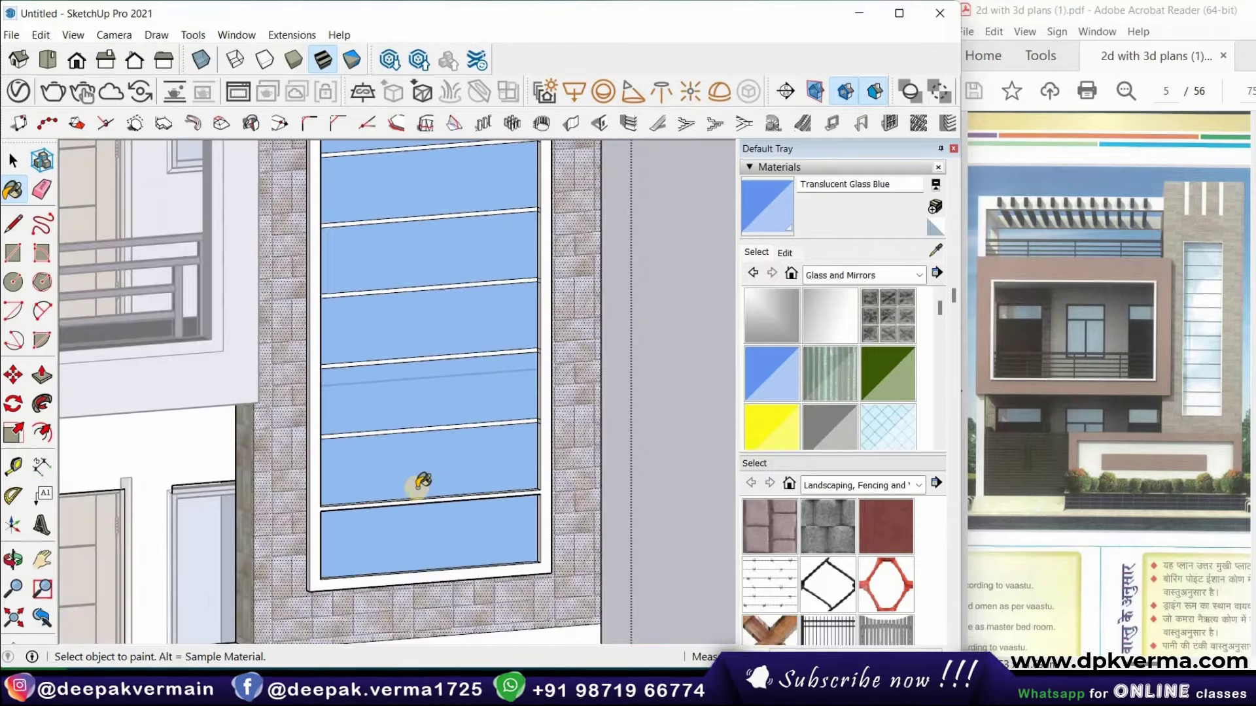
pyautogui.scroll(-3, 438, 424)
pyautogui.scroll(-1, 434, 303)
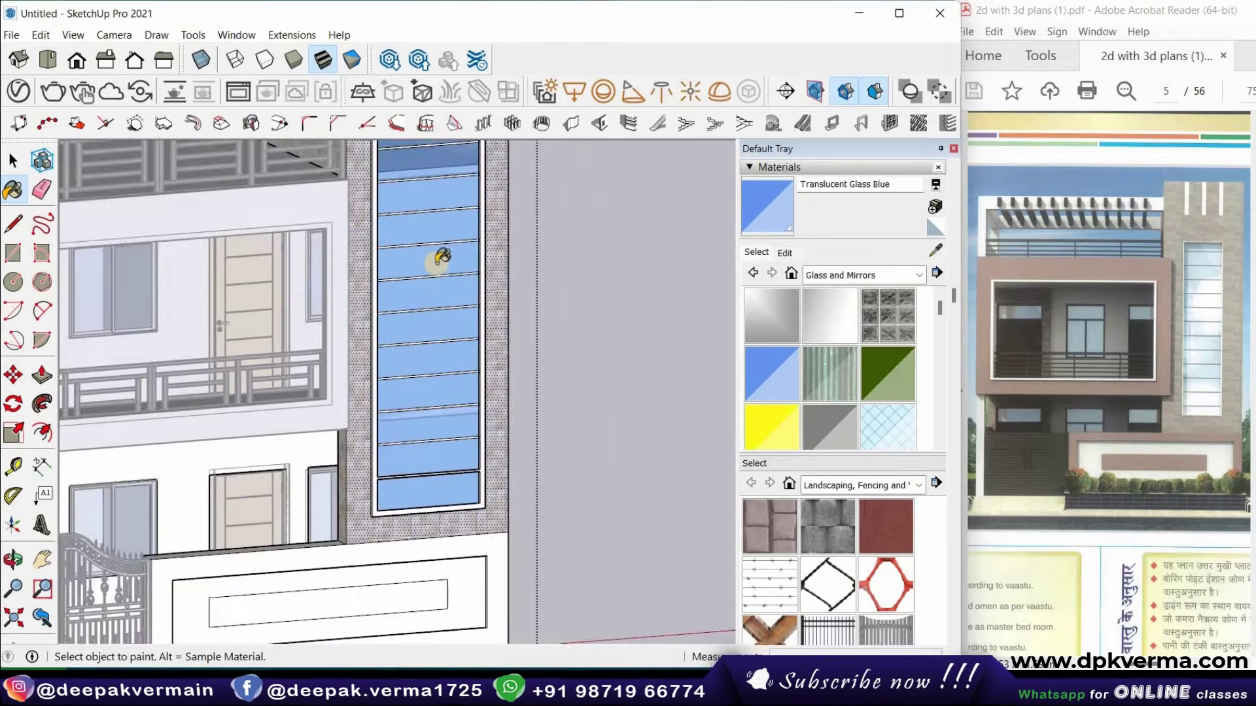
pyautogui.scroll(-2, 440, 222)
pyautogui.scroll(3, 497, 235)
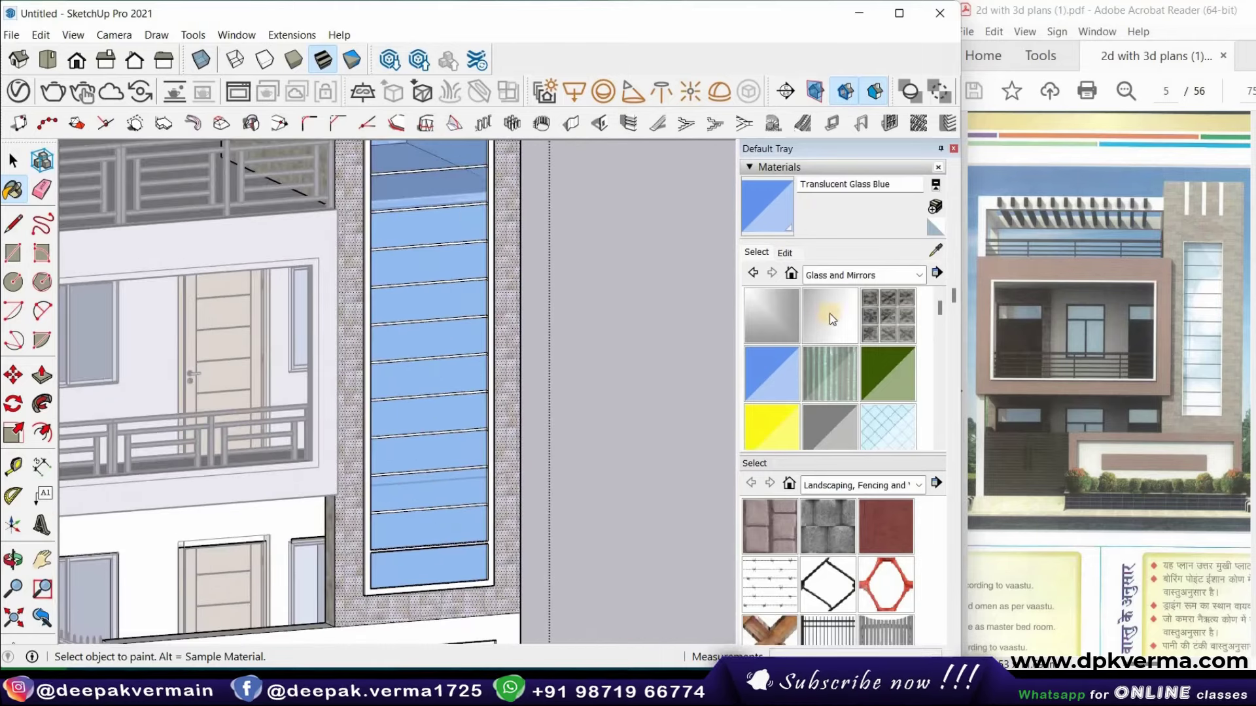
pyautogui.click(923, 276)
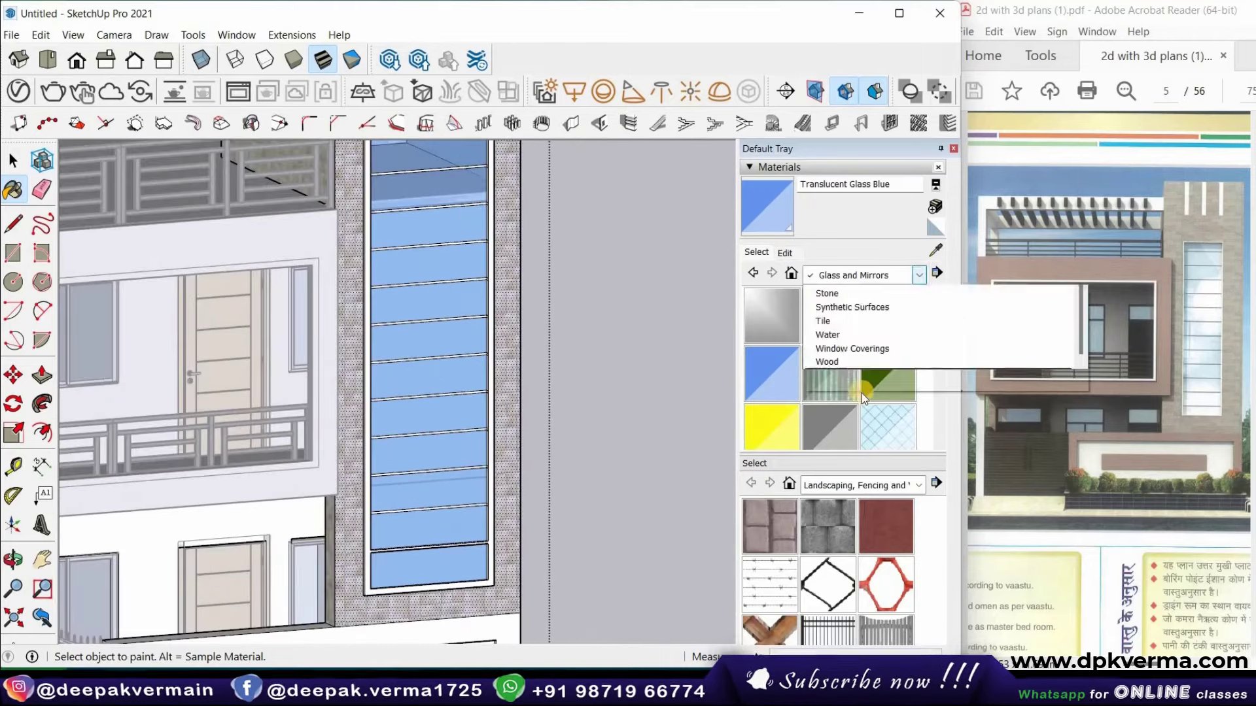
pyautogui.click(828, 391)
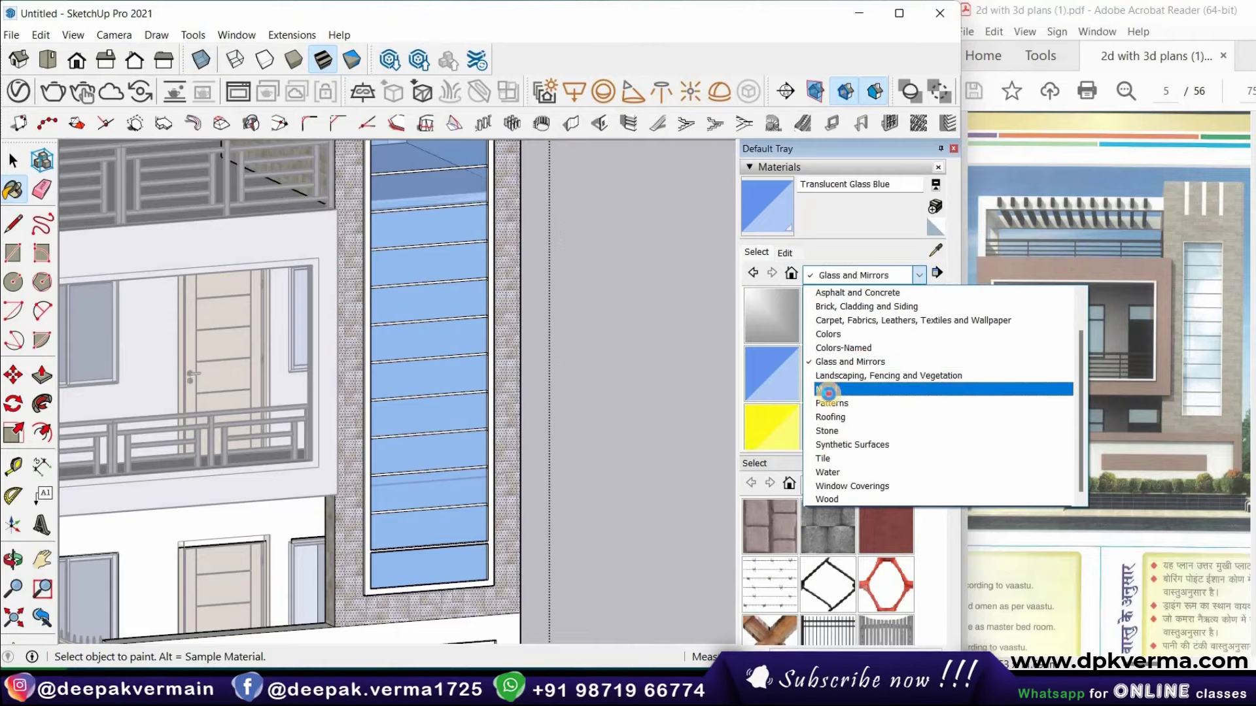
pyautogui.click(773, 426)
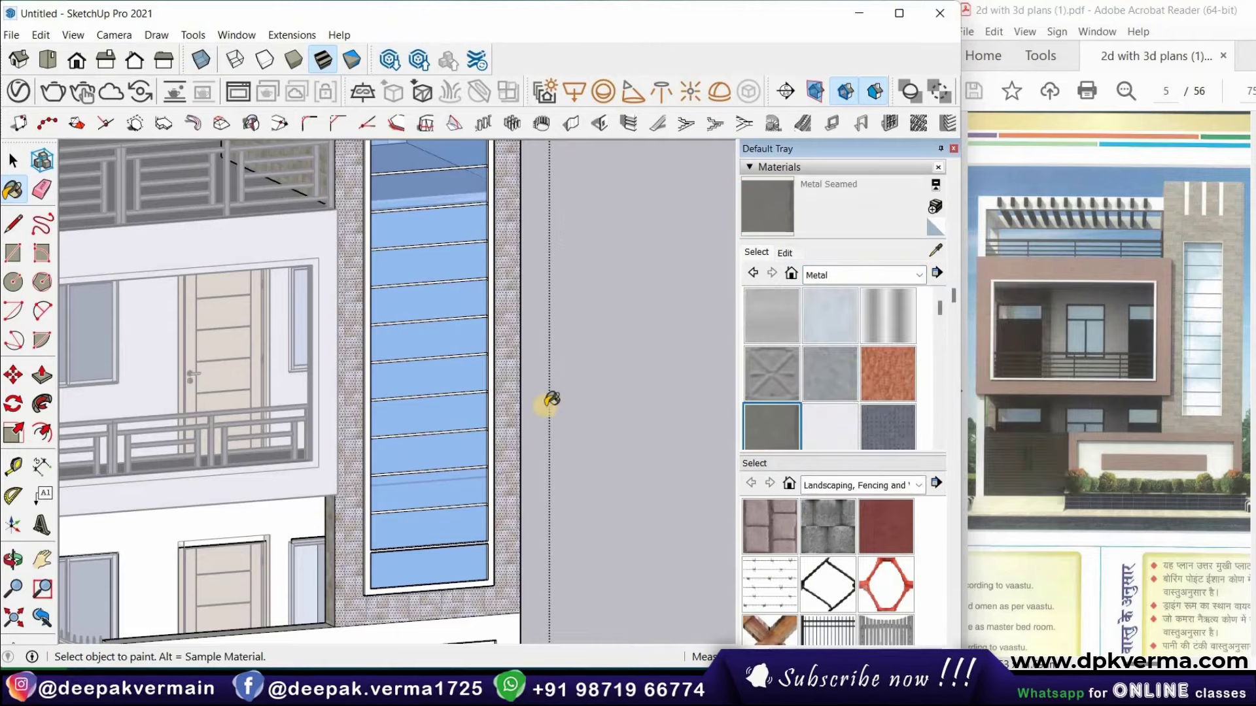
pyautogui.scroll(-3, 549, 400)
pyautogui.scroll(2, 471, 247)
pyautogui.scroll(2, 461, 260)
pyautogui.scroll(2, 462, 259)
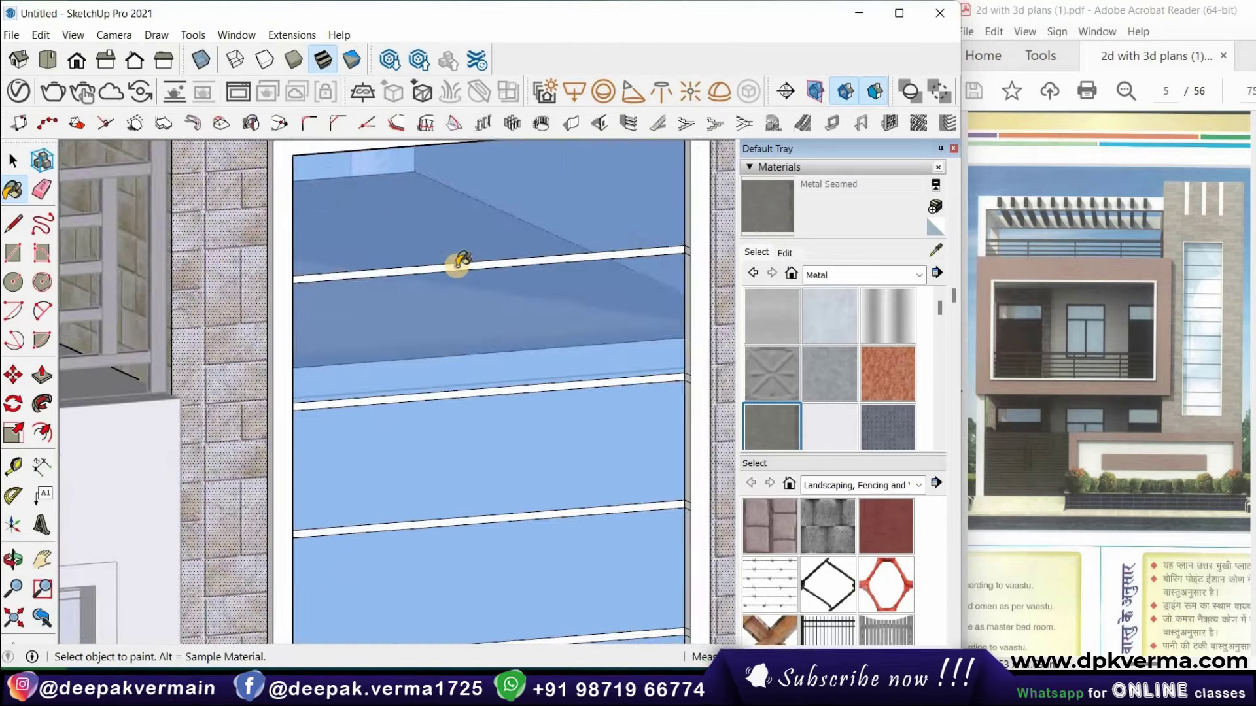
pyautogui.click(461, 259)
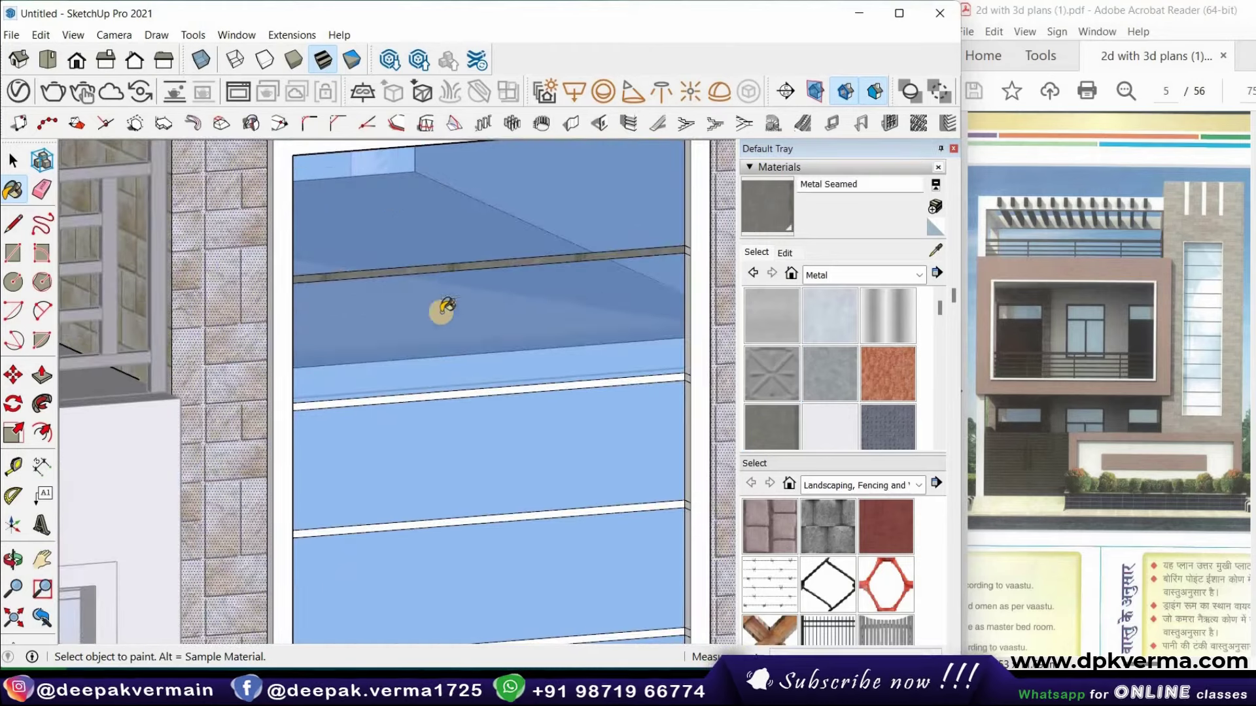
pyautogui.click(439, 396)
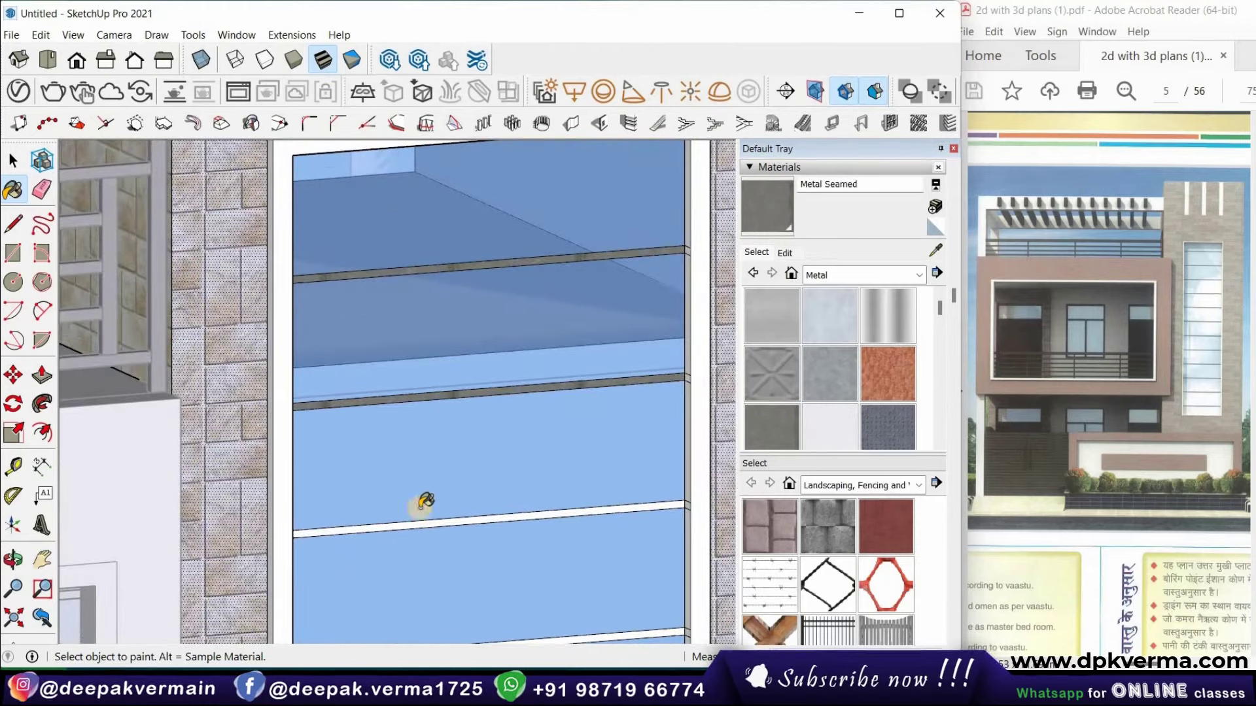
pyautogui.click(421, 505)
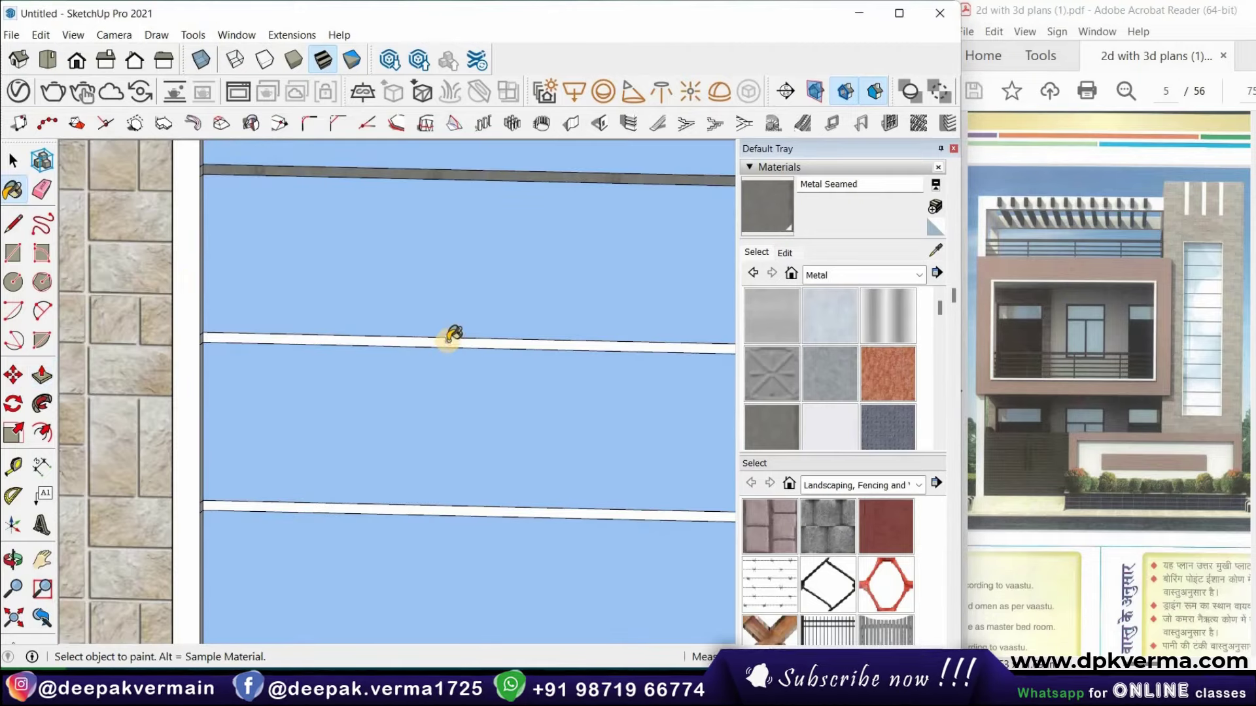
pyautogui.click(429, 342)
pyautogui.click(428, 507)
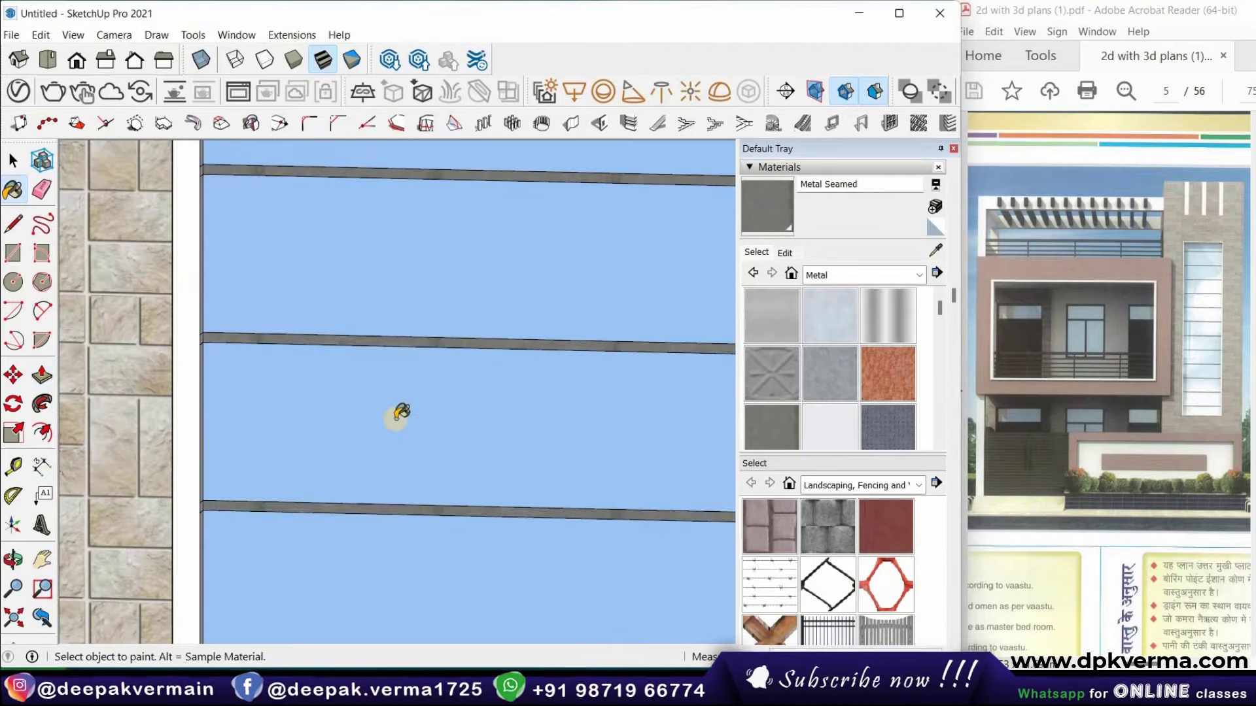
pyautogui.scroll(-3, 379, 471)
pyautogui.scroll(1, 396, 560)
pyautogui.scroll(2, 399, 569)
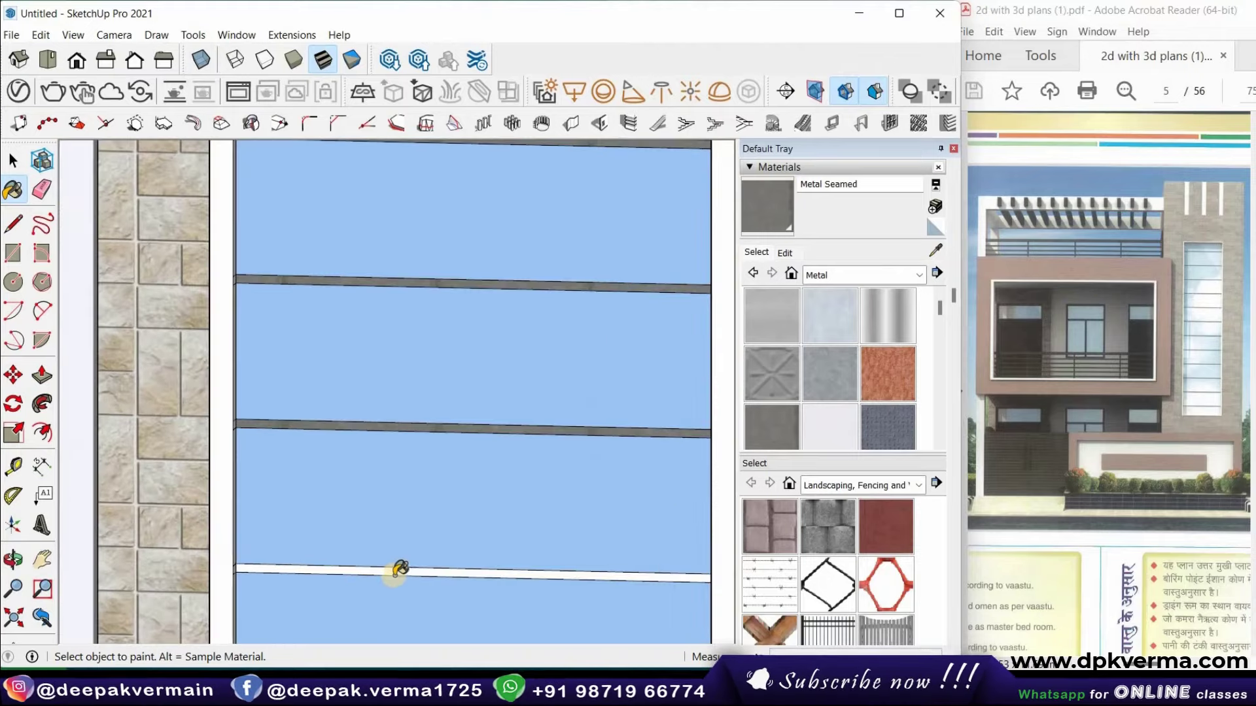
pyautogui.scroll(-1, 386, 518)
pyautogui.scroll(-3, 373, 533)
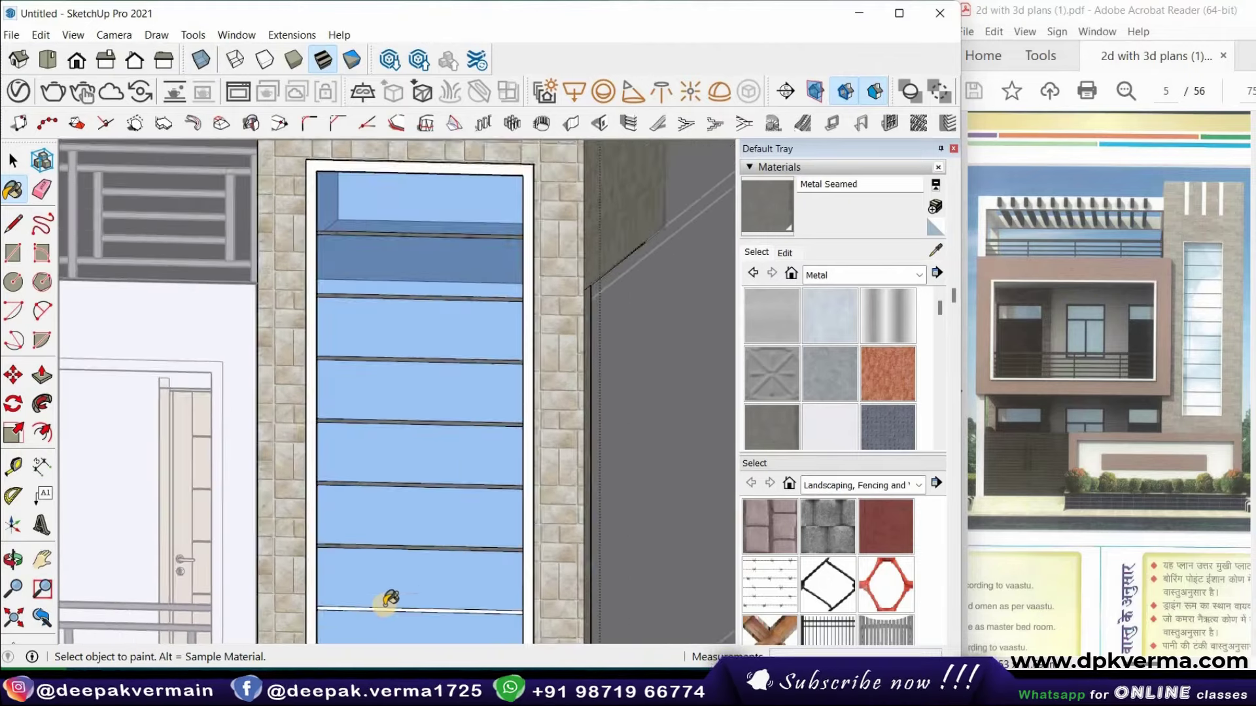
pyautogui.scroll(2, 390, 591)
pyautogui.scroll(-1, 373, 471)
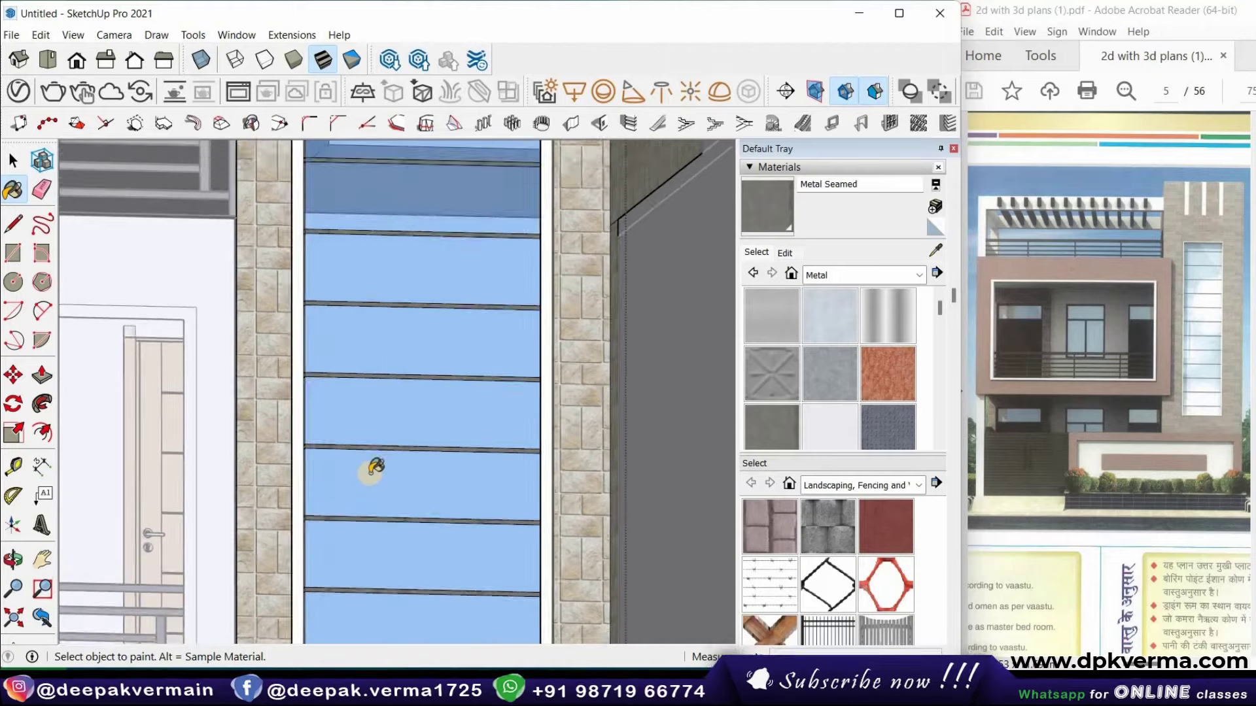
pyautogui.scroll(-2, 381, 584)
pyautogui.scroll(2, 398, 558)
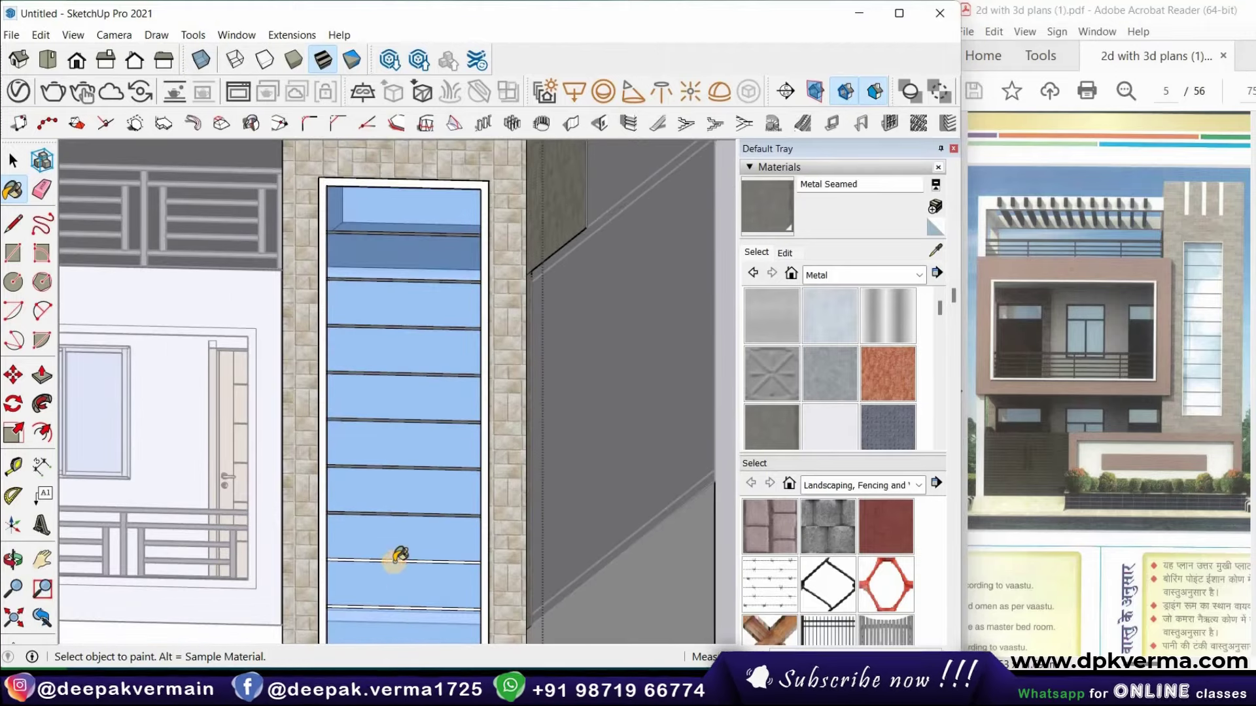
pyautogui.scroll(2, 396, 569)
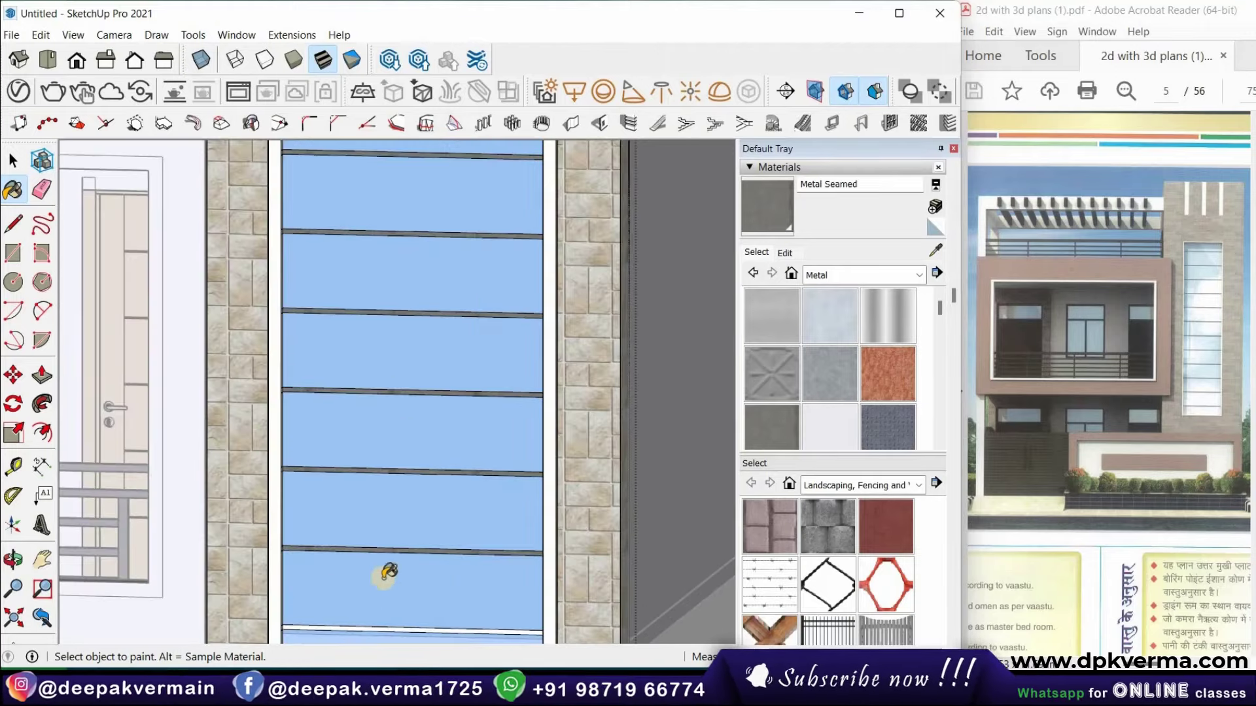
pyautogui.scroll(-1, 386, 608)
pyautogui.scroll(2, 387, 604)
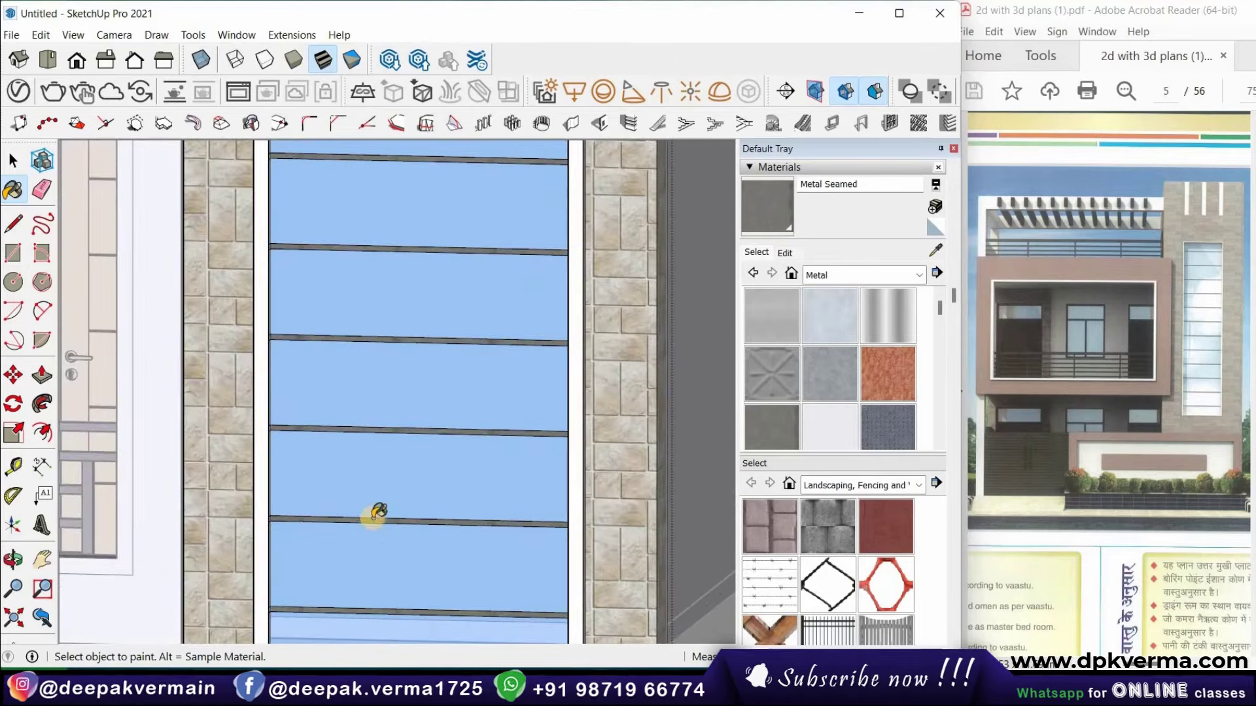
pyautogui.scroll(-2, 386, 588)
pyautogui.scroll(-1, 394, 616)
pyautogui.scroll(1, 394, 611)
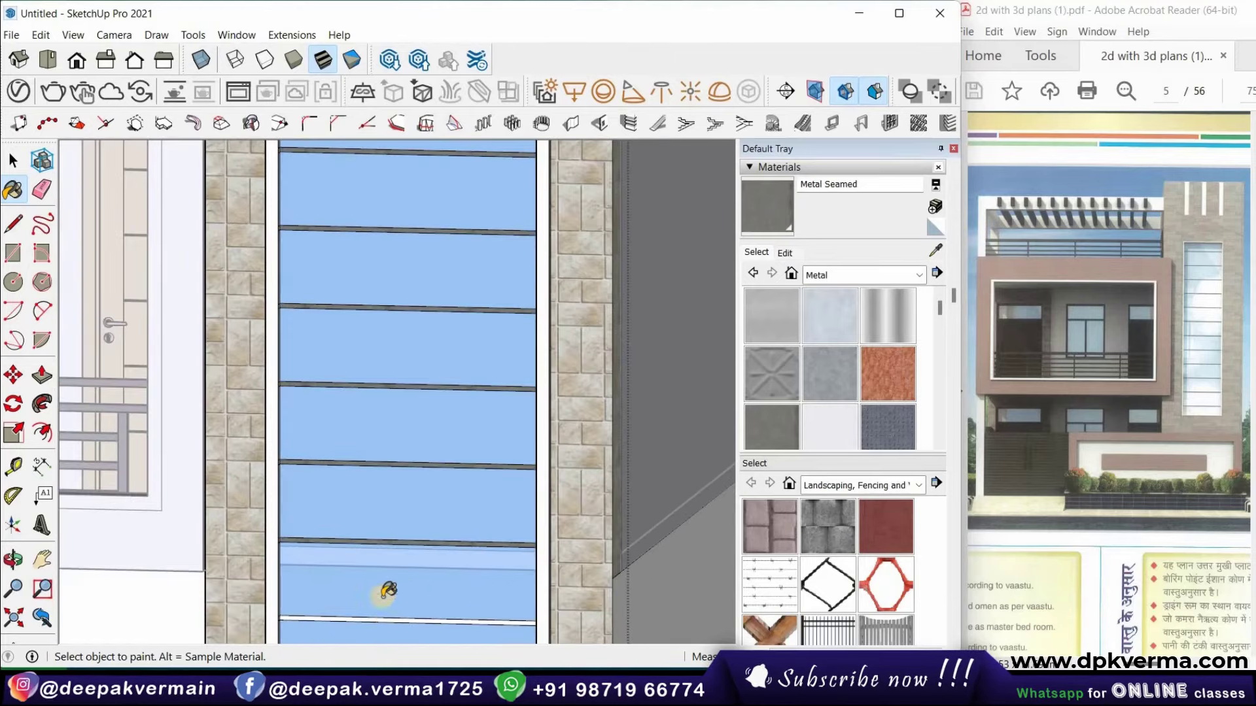
pyautogui.scroll(-2, 394, 602)
pyautogui.scroll(1, 393, 563)
pyautogui.scroll(1, 394, 546)
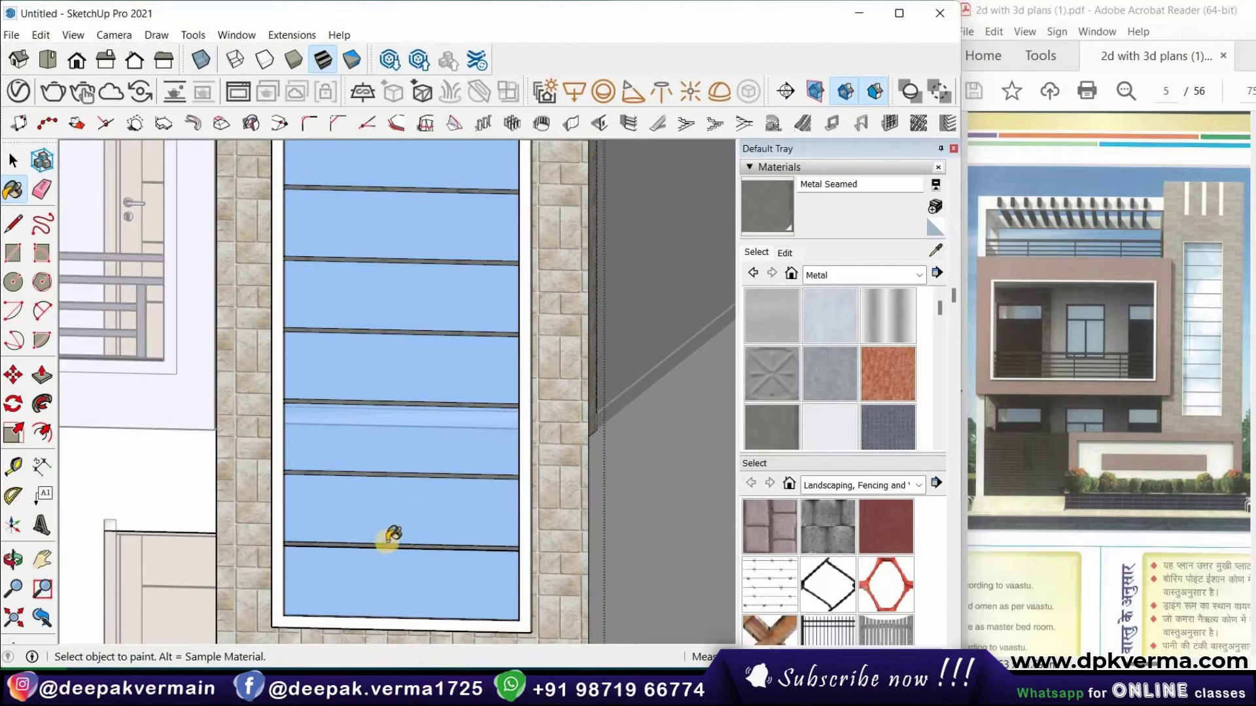
pyautogui.scroll(-3, 390, 531)
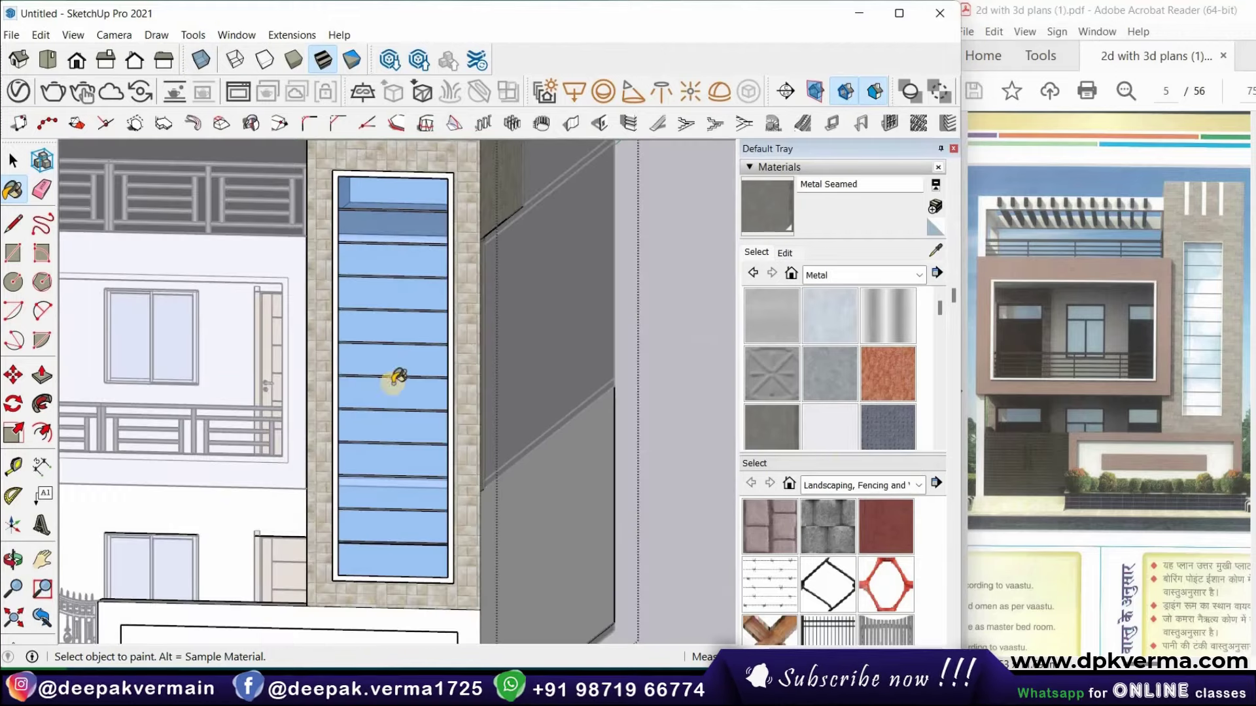
# Load Metal Silver from the Metal materials and zoom toward the window
pyautogui.click(828, 426)
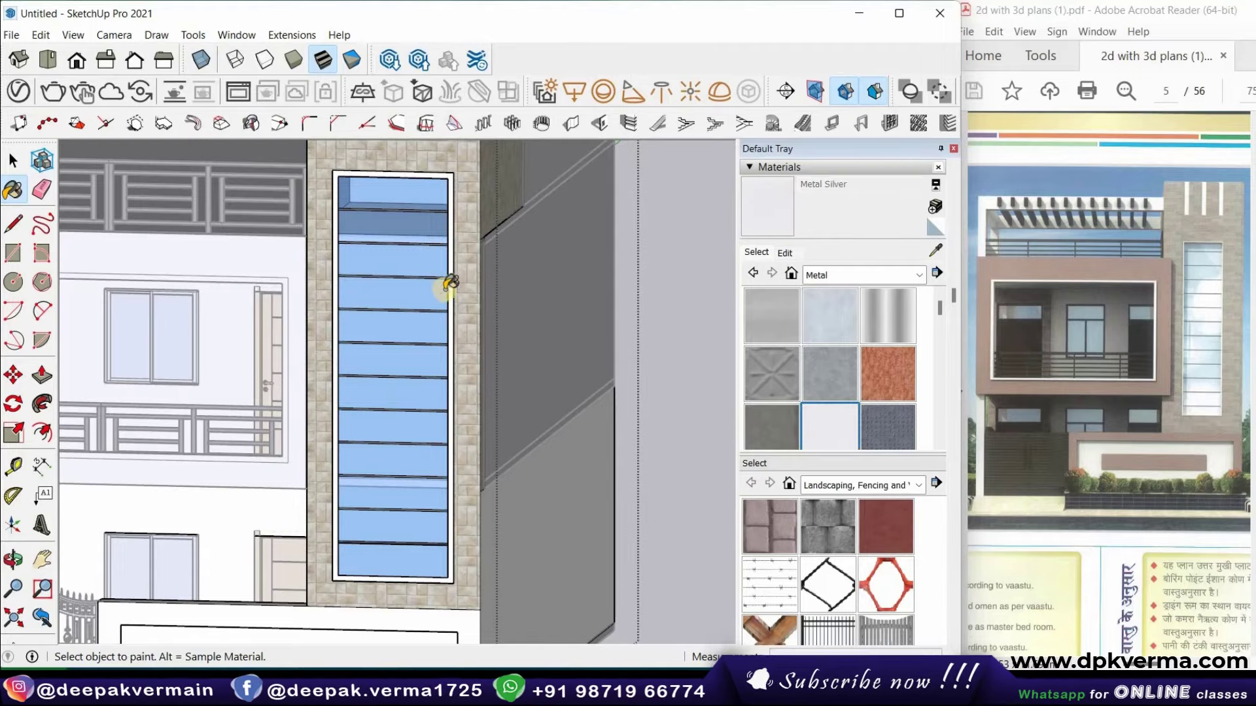
pyautogui.scroll(2, 449, 282)
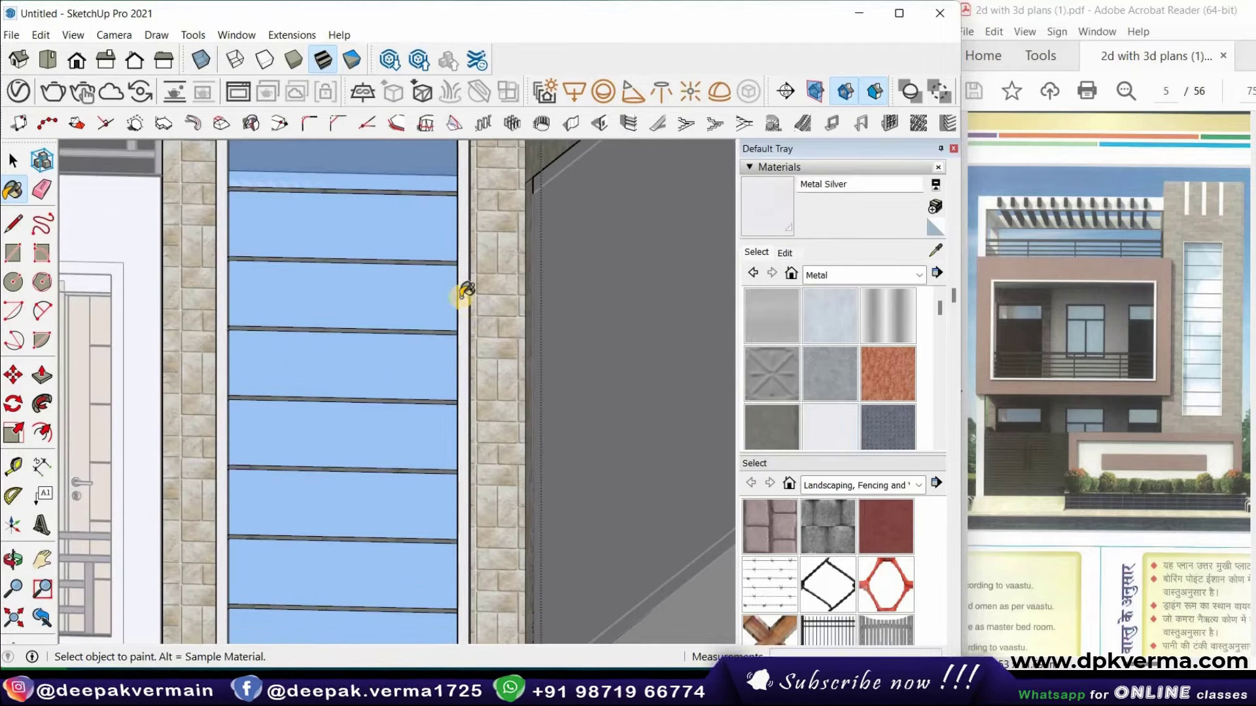
pyautogui.scroll(-3, 463, 283)
pyautogui.scroll(-2, 465, 249)
pyautogui.scroll(3, 457, 203)
pyautogui.scroll(2, 436, 229)
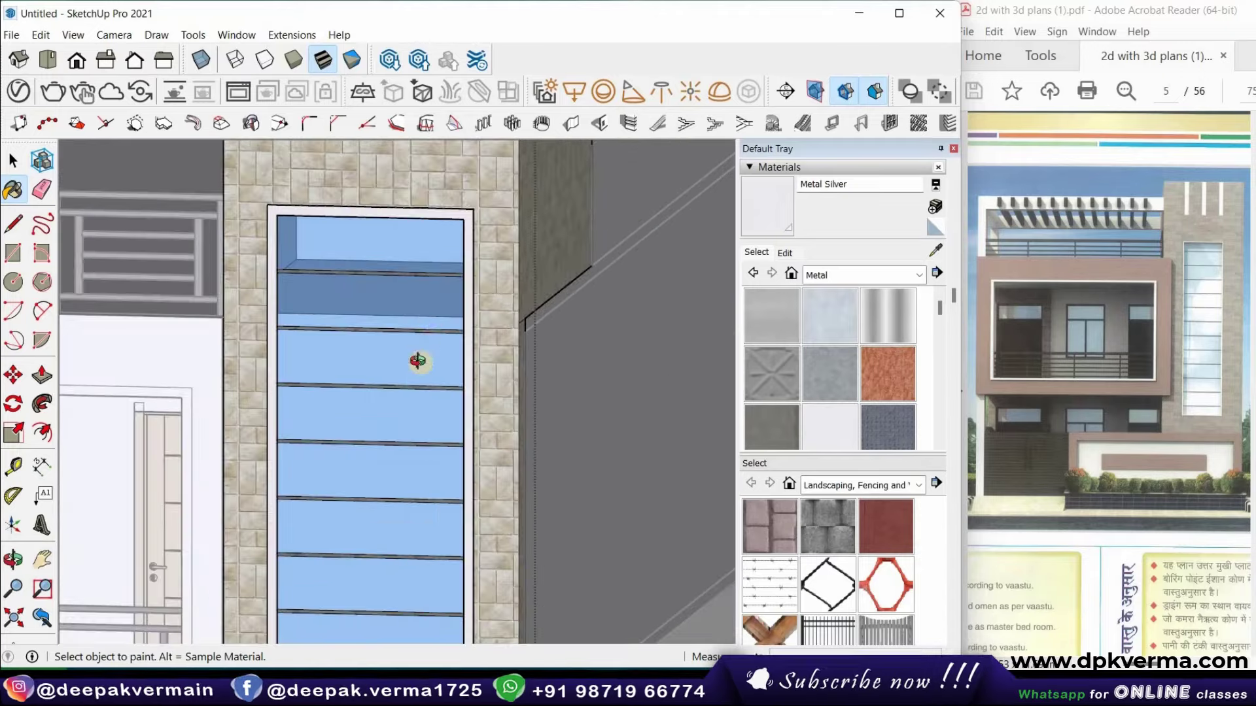
pyautogui.scroll(2, 412, 300)
pyautogui.scroll(1, 398, 325)
pyautogui.scroll(2, 418, 317)
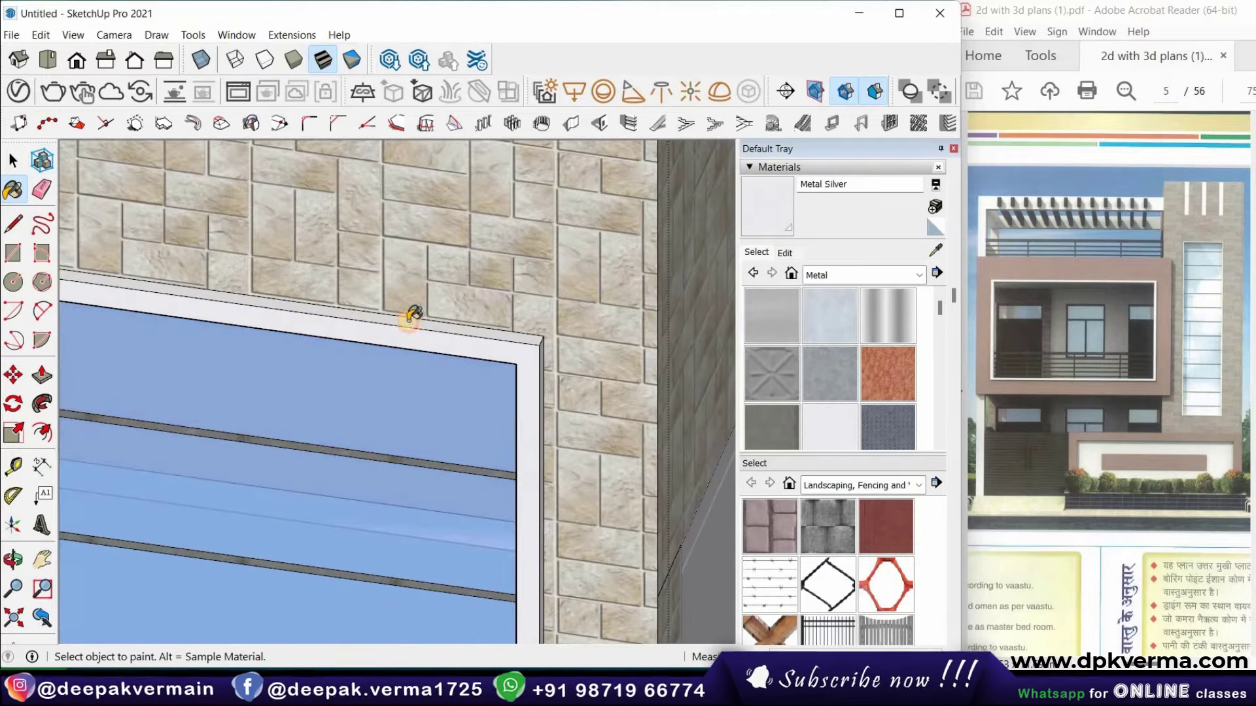
# Orbit around the tall window and paint its frame Metal Silver
pyautogui.moveTo(482, 266)
pyautogui.mouseDown(button='middle')
pyautogui.moveTo(345, 293)
pyautogui.moveTo(410, 289)
pyautogui.moveTo(379, 351)
pyautogui.moveTo(556, 357)
pyautogui.moveTo(541, 224)
pyautogui.mouseUp(button='middle')
pyautogui.scroll(-2, 327, 301)
pyautogui.scroll(2, 561, 215)
pyautogui.scroll(2, 556, 224)
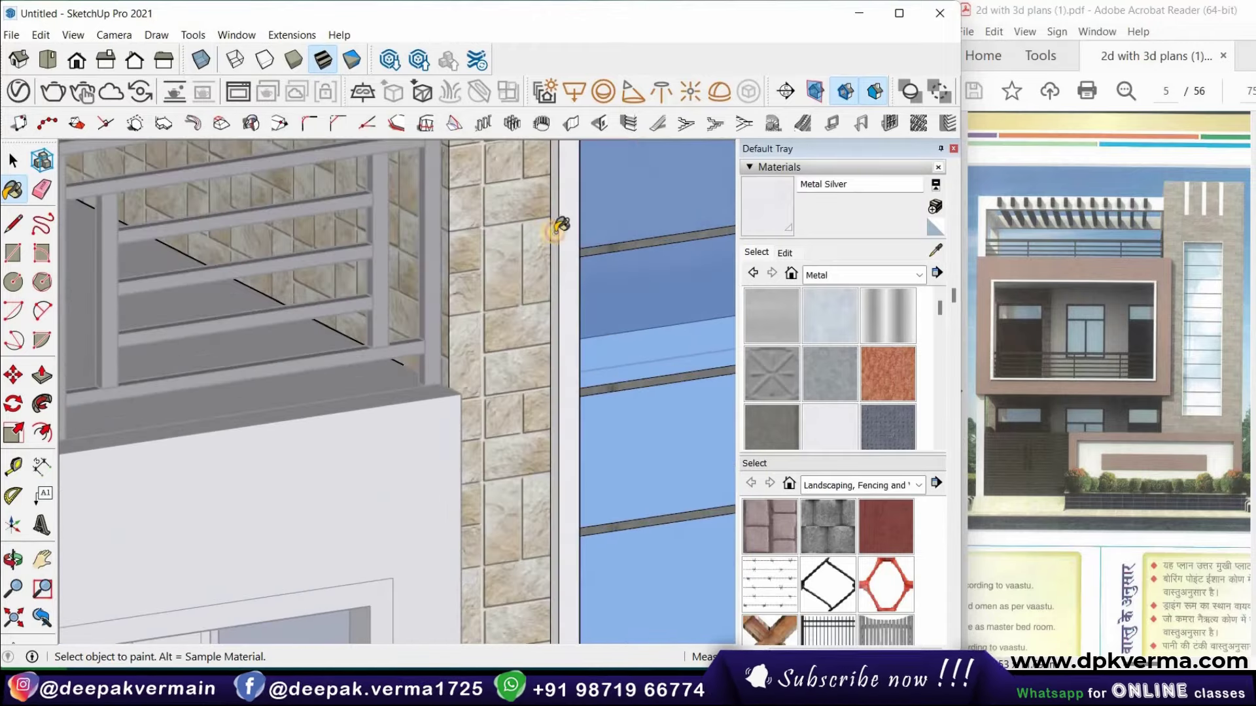
pyautogui.scroll(-2, 552, 210)
pyautogui.scroll(-3, 552, 210)
pyautogui.moveTo(551, 448)
pyautogui.mouseDown(button='middle')
pyautogui.moveTo(519, 301)
pyautogui.moveTo(611, 440)
pyautogui.moveTo(594, 398)
pyautogui.mouseUp(button='middle')
pyautogui.scroll(2, 574, 457)
pyautogui.scroll(2, 556, 431)
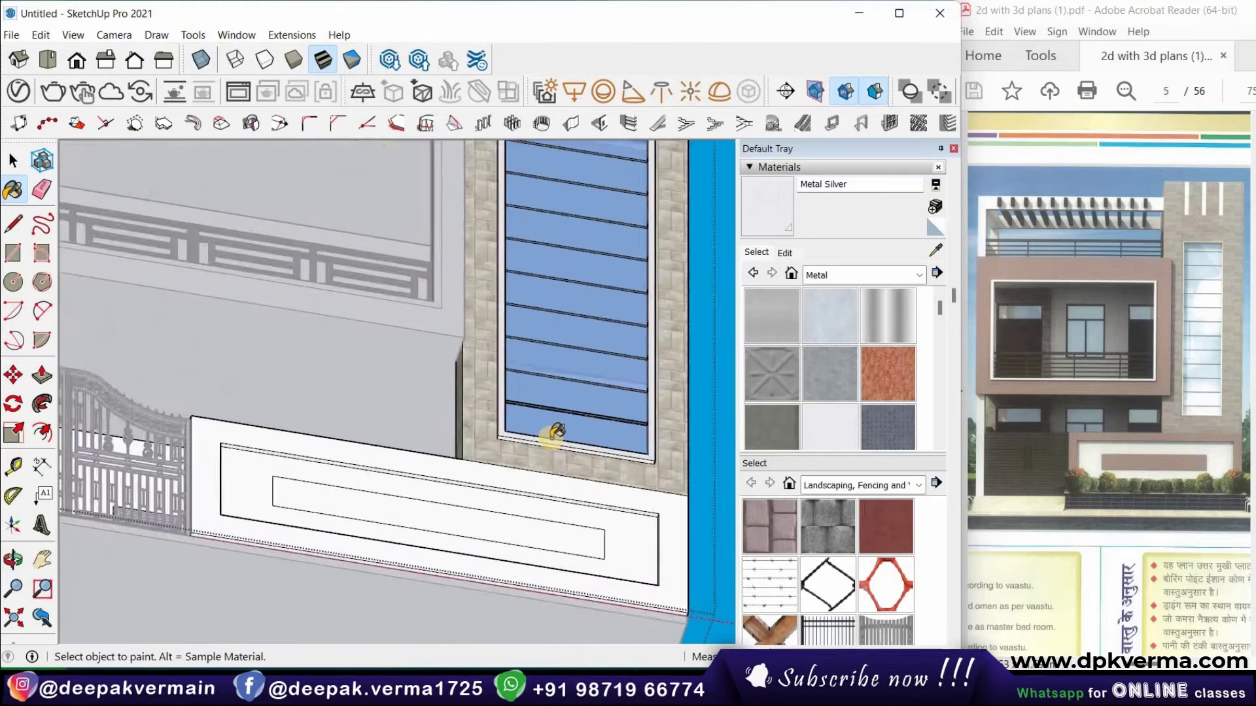
pyautogui.scroll(2, 556, 432)
pyautogui.scroll(2, 539, 426)
pyautogui.click(517, 424)
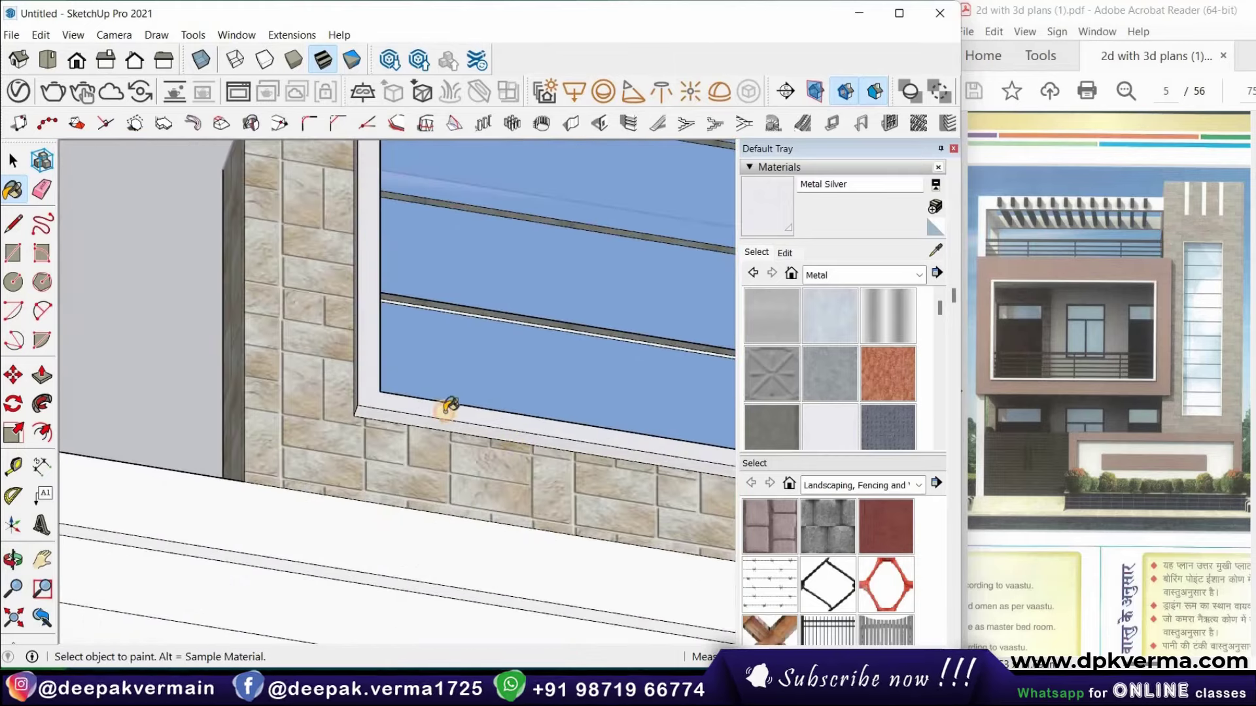
# Tilt and zoom the view to inspect the silver window frame
pyautogui.scroll(-3, 354, 360)
pyautogui.scroll(-3, 348, 356)
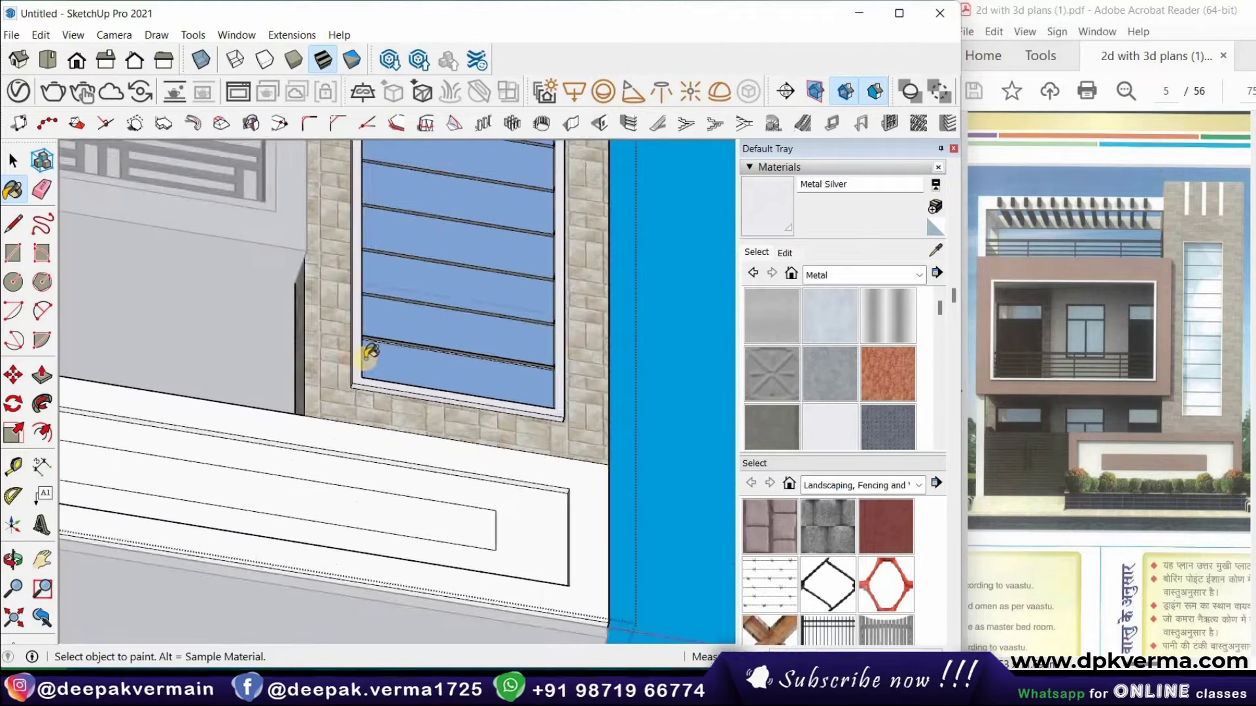
pyautogui.scroll(-3, 364, 356)
pyautogui.moveTo(289, 429)
pyautogui.mouseDown(button='middle')
pyautogui.moveTo(280, 475)
pyautogui.moveTo(314, 435)
pyautogui.mouseUp(button='middle')
pyautogui.scroll(-2, 336, 397)
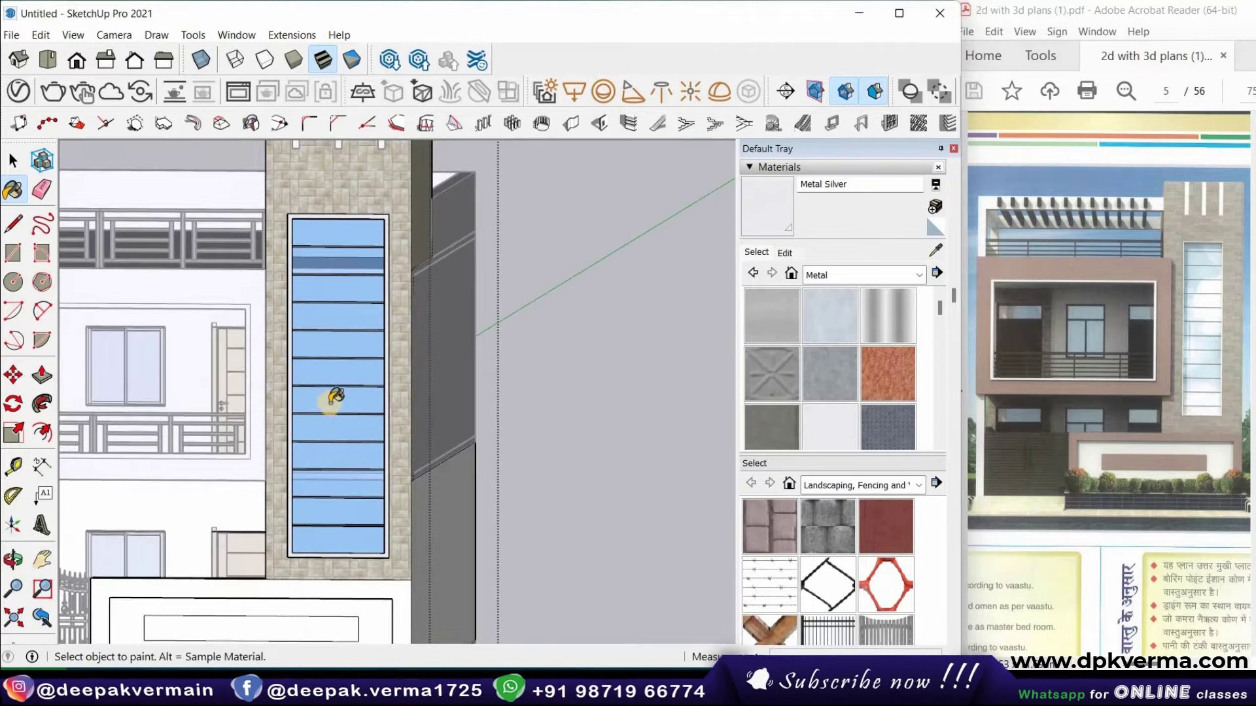
pyautogui.scroll(-2, 323, 275)
pyautogui.scroll(-2, 298, 241)
pyautogui.scroll(2, 298, 240)
pyautogui.scroll(2, 367, 246)
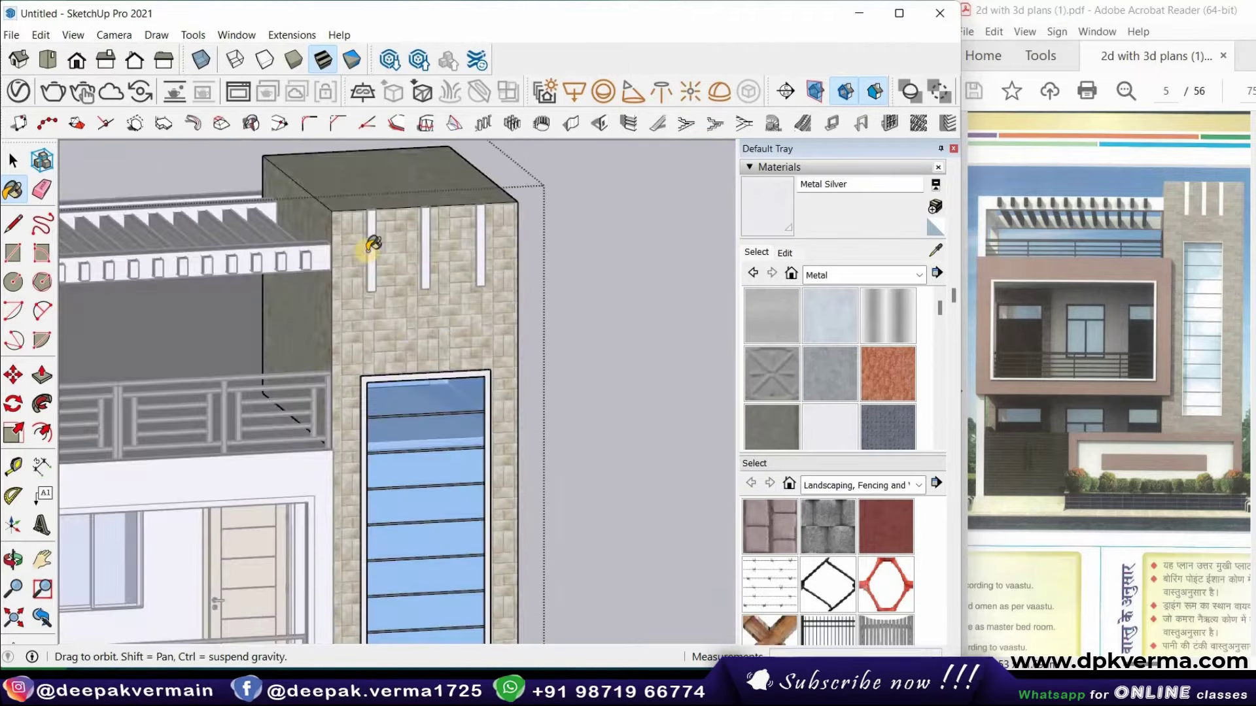
pyautogui.scroll(2, 384, 261)
pyautogui.scroll(2, 384, 261)
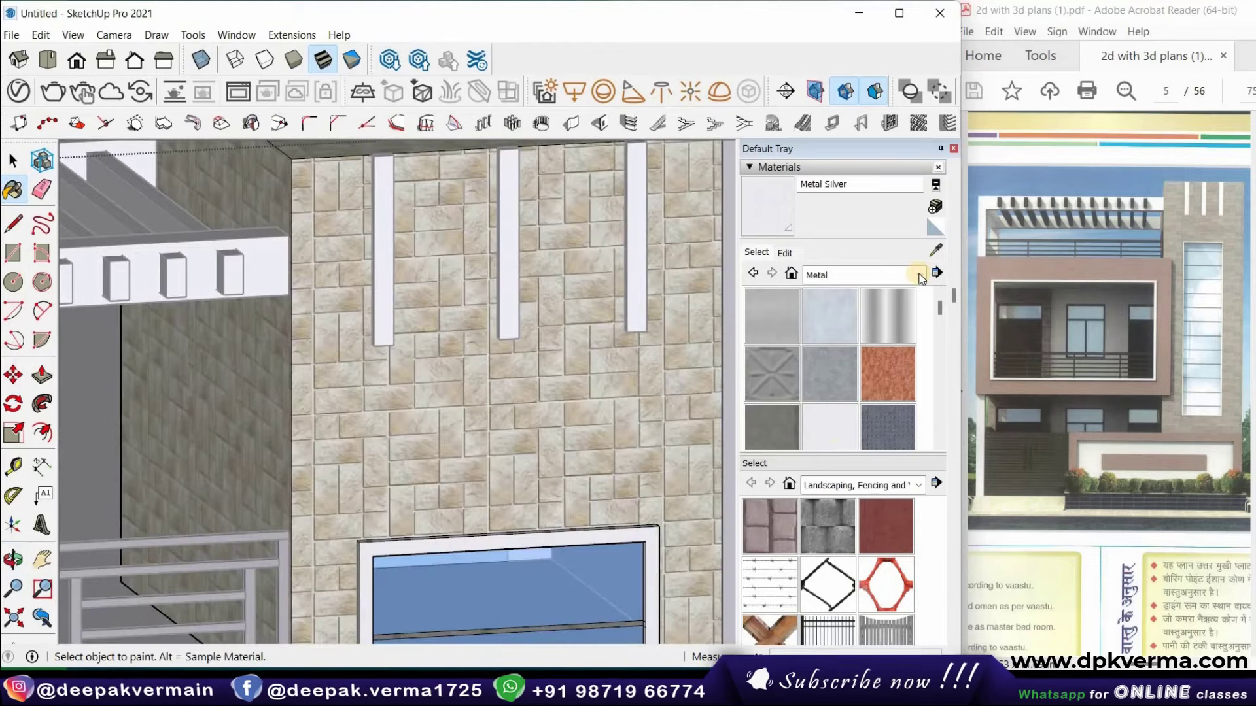
# Switch the materials to Colors and load white Color M00
pyautogui.click(860, 275)
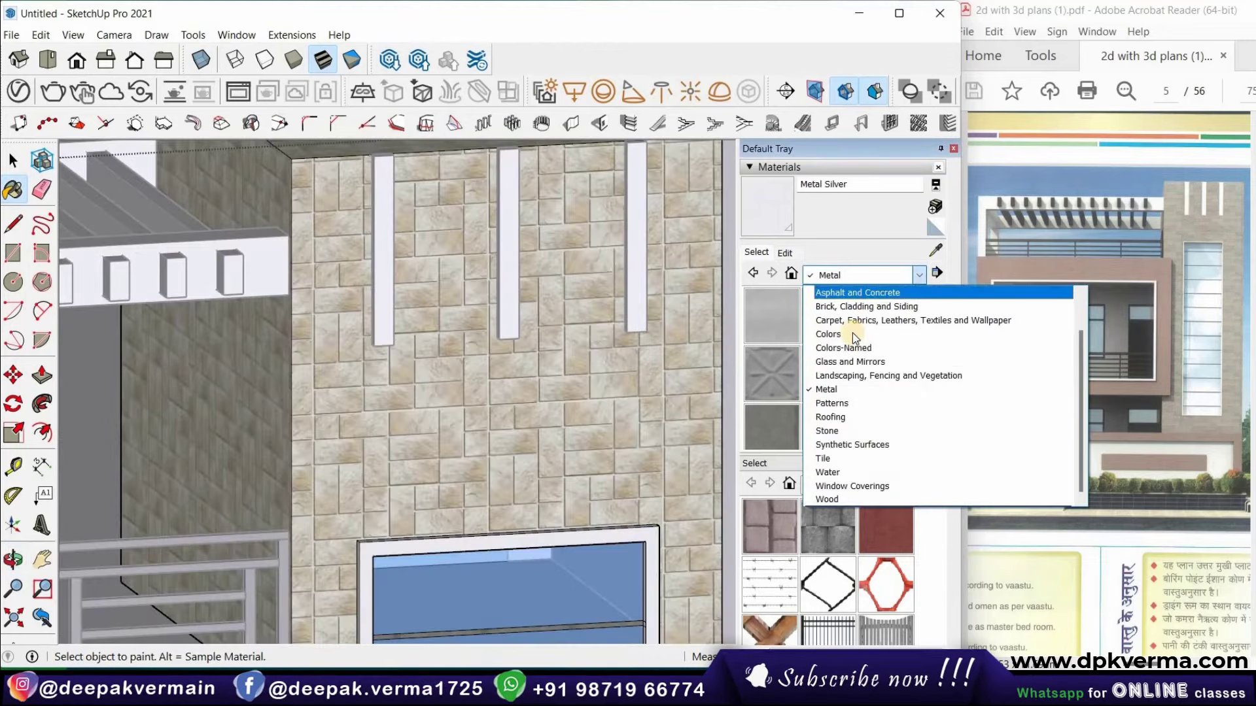
pyautogui.click(824, 354)
pyautogui.scroll(-3, 826, 355)
pyautogui.scroll(-3, 826, 355)
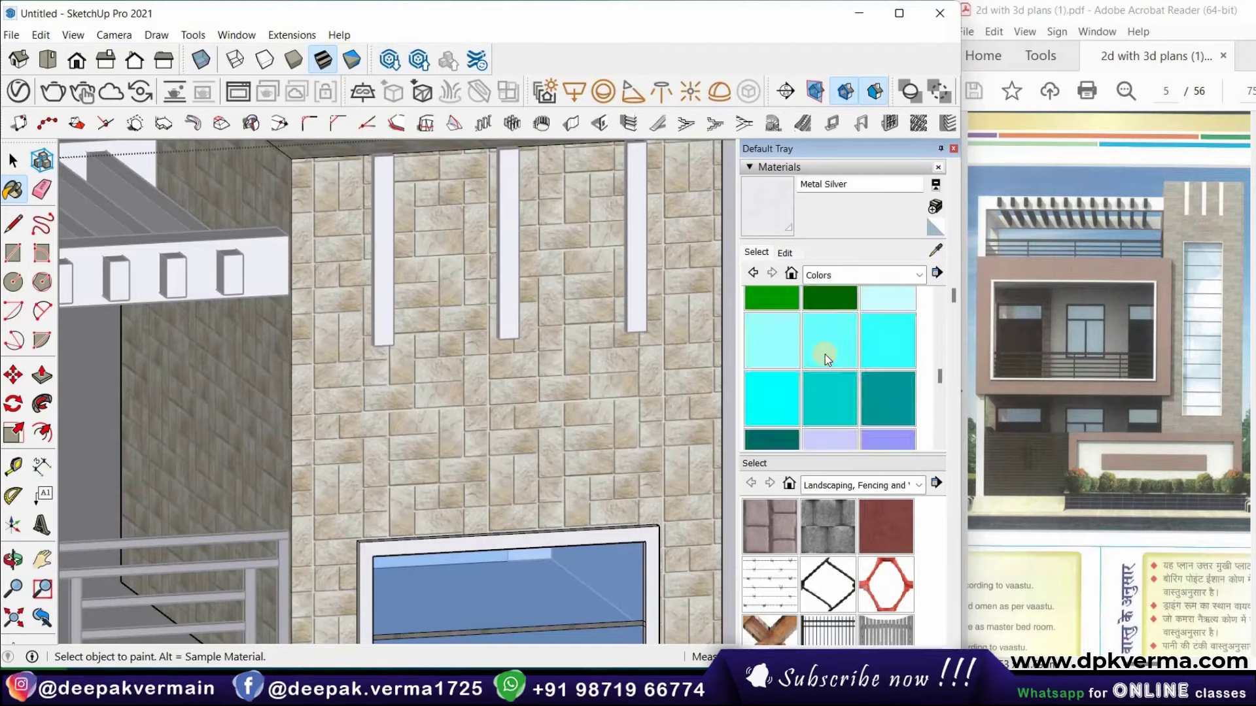
pyautogui.scroll(-3, 826, 355)
pyautogui.scroll(-2, 826, 358)
pyautogui.scroll(-2, 824, 356)
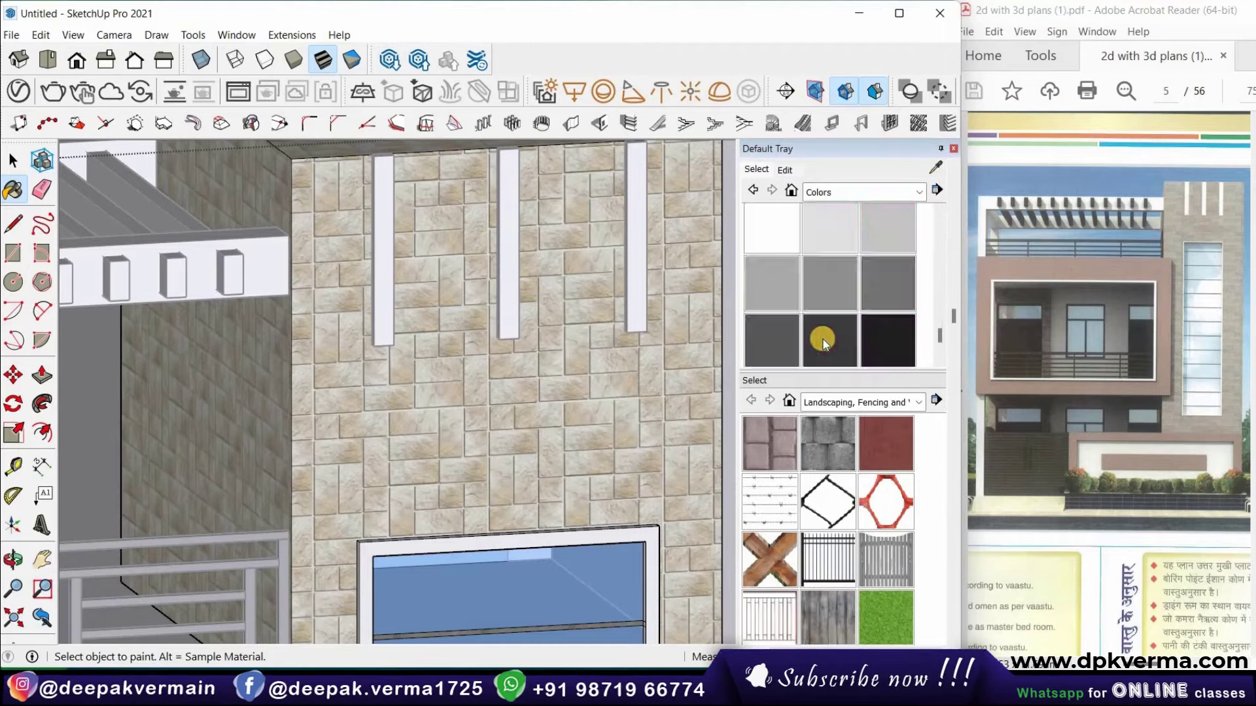
pyautogui.scroll(1, 823, 341)
pyautogui.click(773, 309)
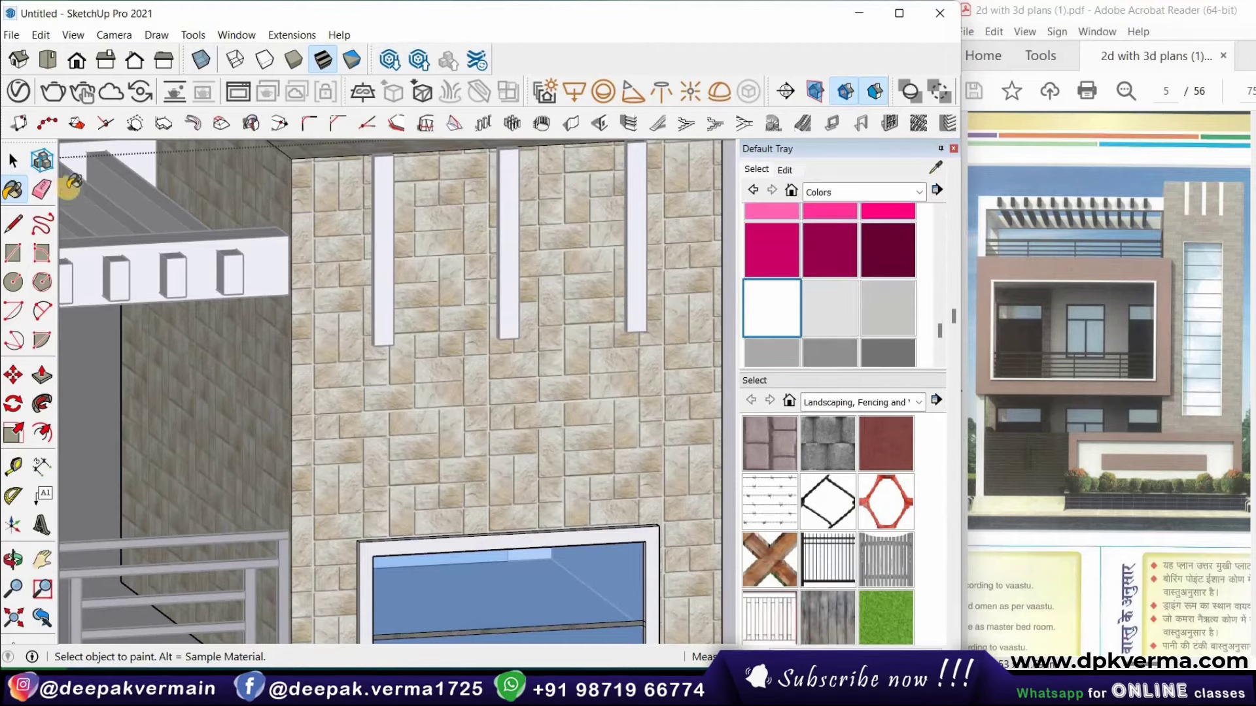
pyautogui.scroll(-3, 188, 224)
# Exit the group, select the rightmost tower strip, and ready the white Paint Bucket
pyautogui.click(13, 160)
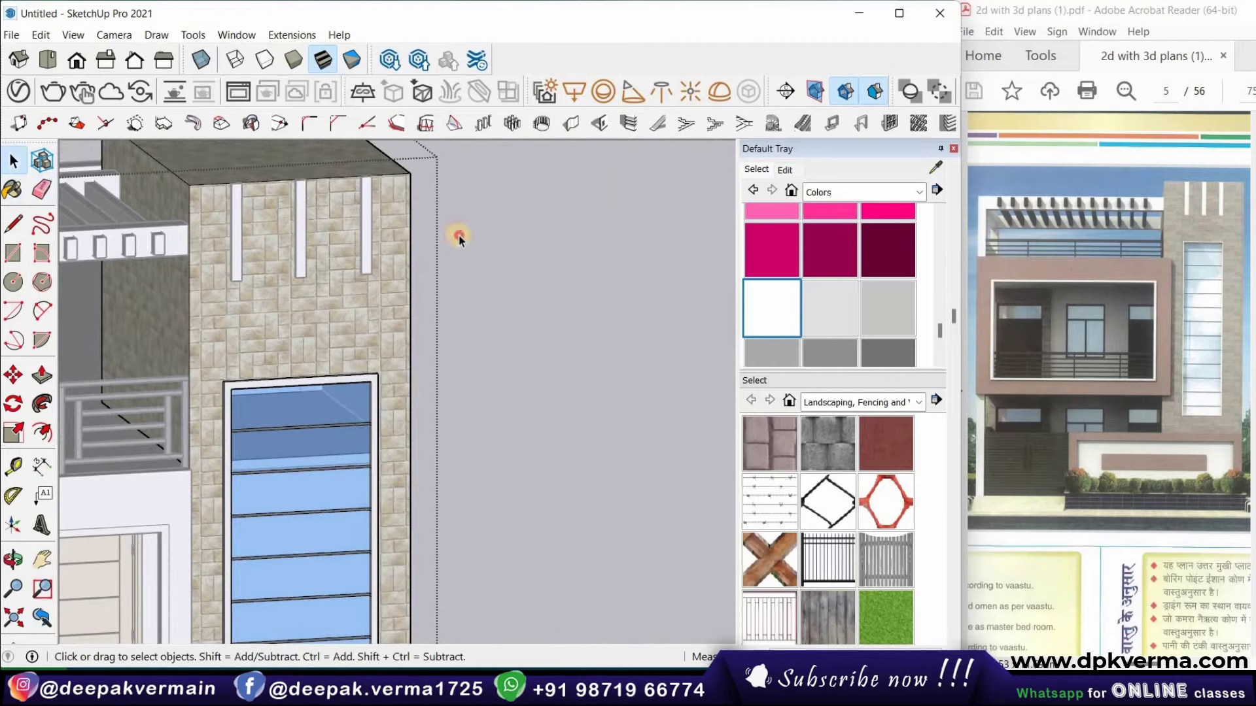
pyautogui.click(459, 239)
pyautogui.click(366, 221)
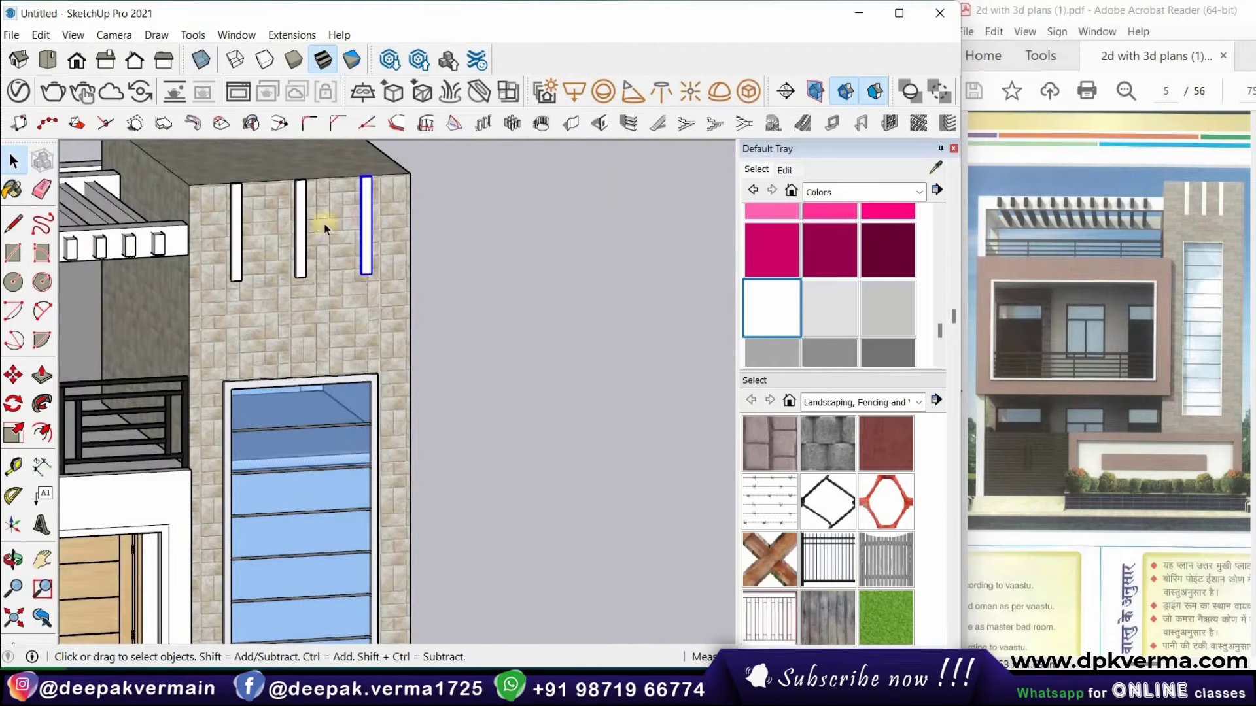
pyautogui.click(8, 193)
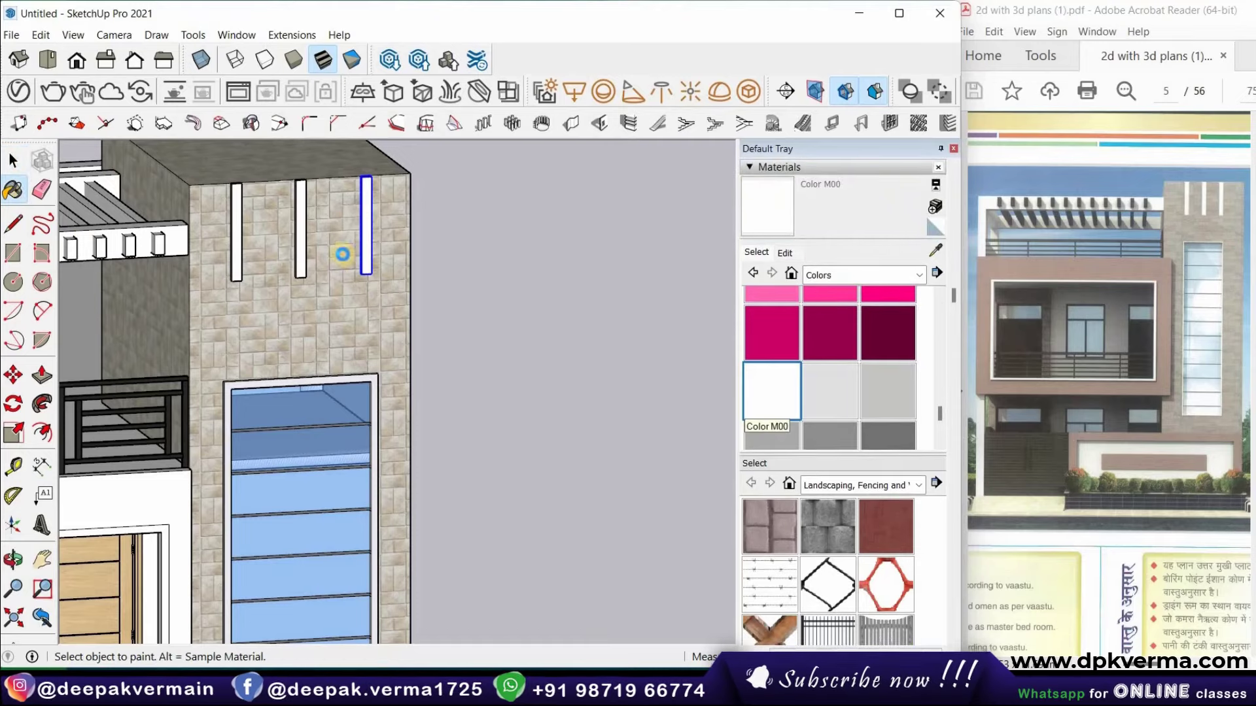
pyautogui.scroll(3, 381, 234)
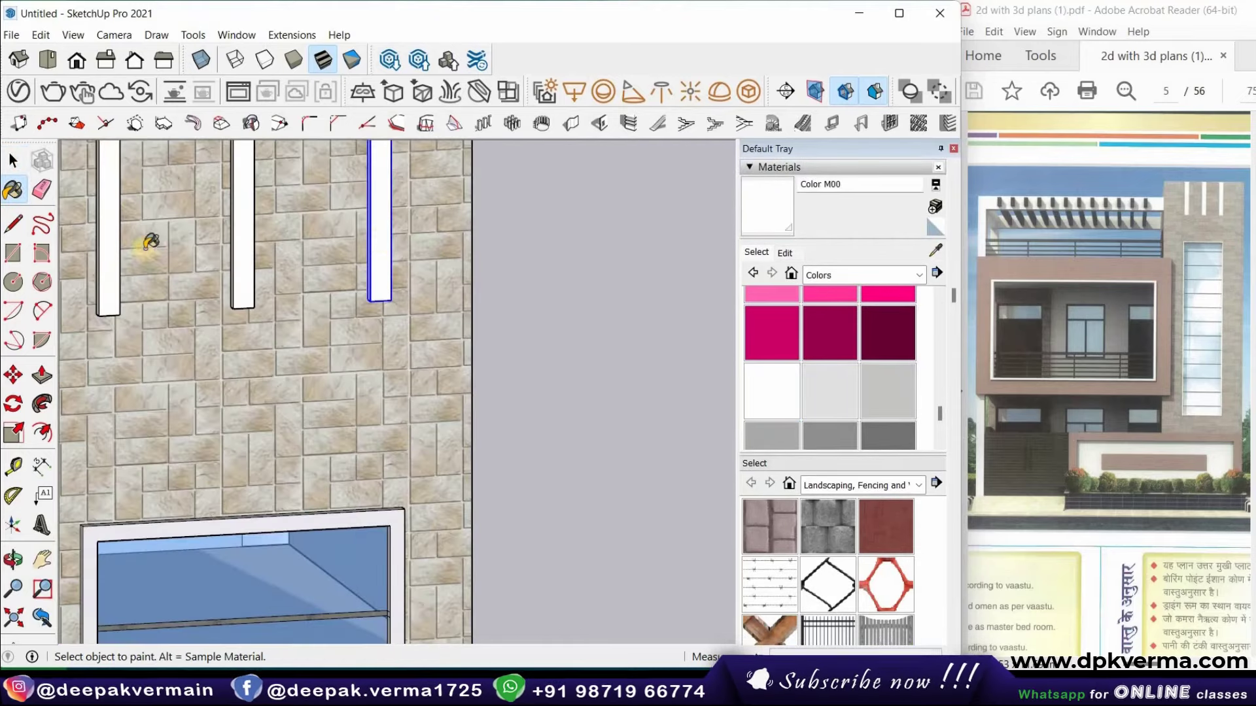
pyautogui.moveTo(143, 263); pyautogui.dragTo(121, 246, button='middle')
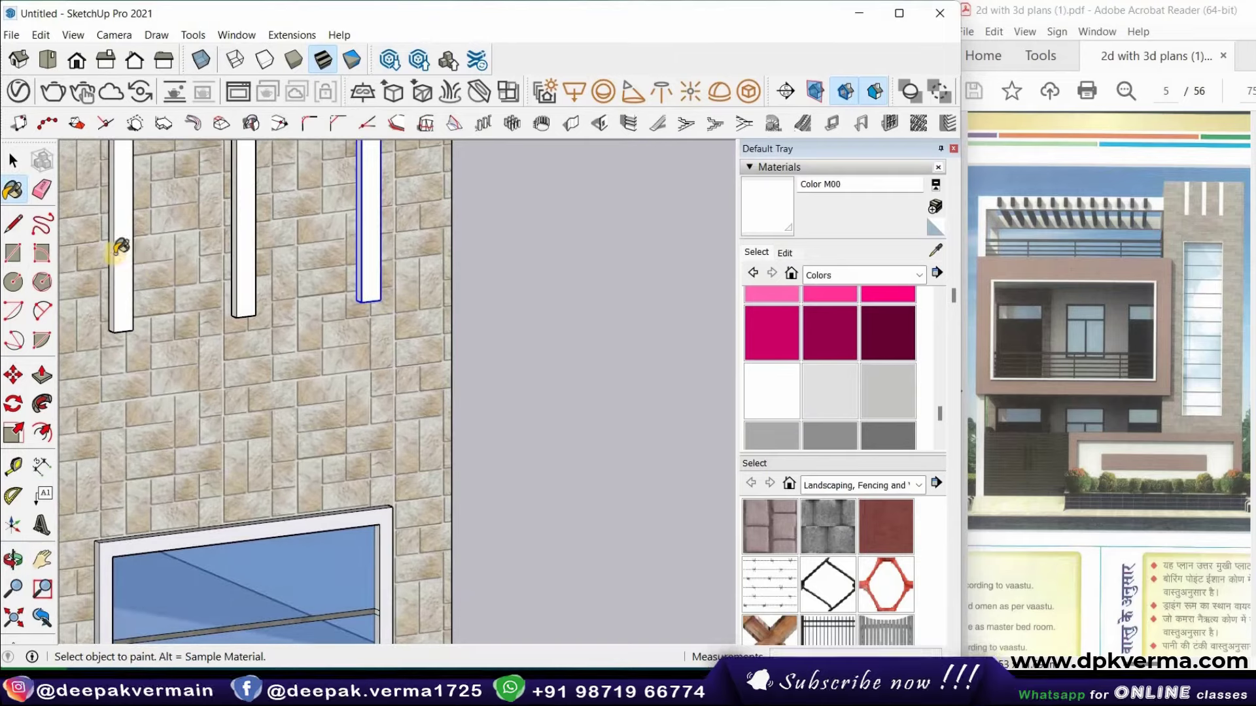
# Select the rooftop pergola for painting with white Color M00
pyautogui.click(13, 160)
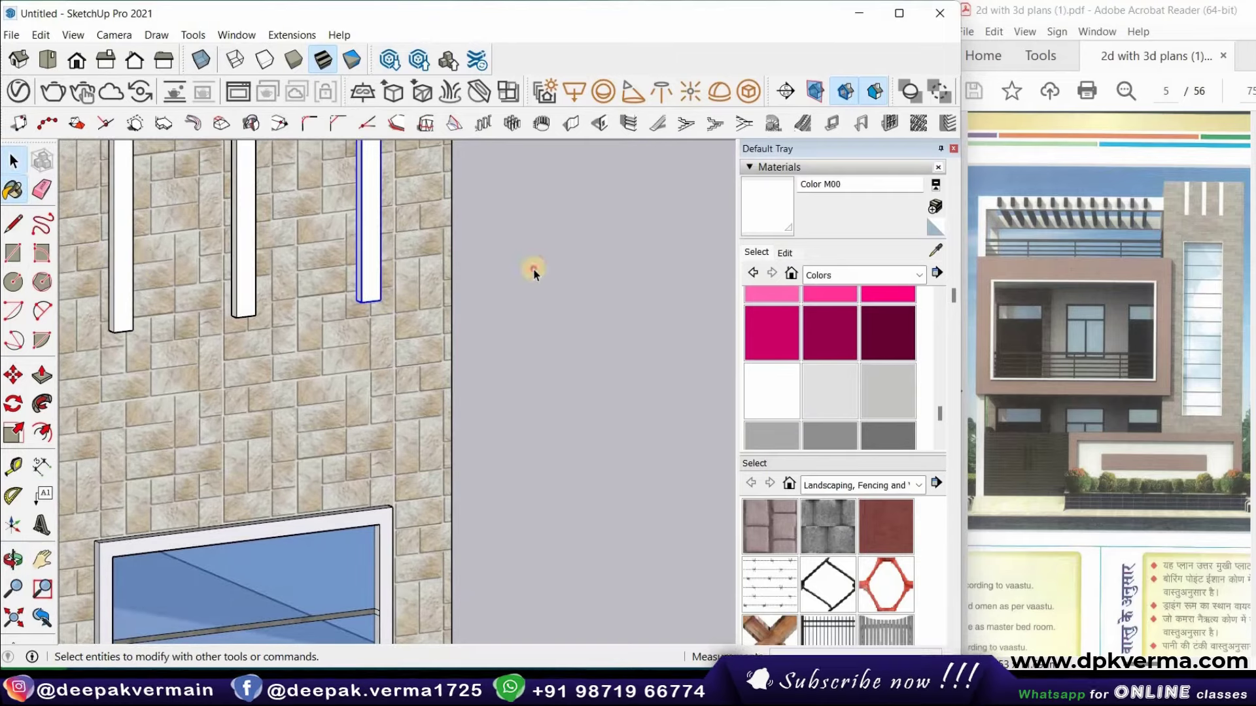
pyautogui.scroll(-2, 556, 262)
pyautogui.scroll(-2, 415, 261)
pyautogui.scroll(-1, 414, 260)
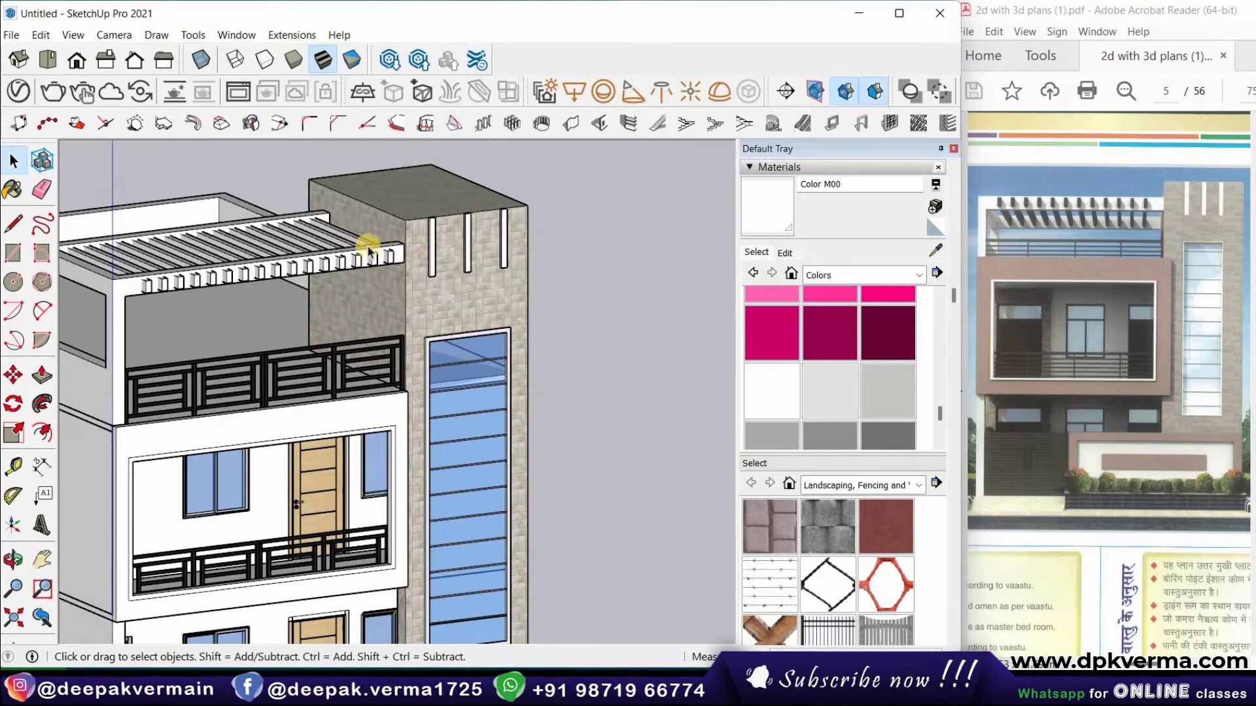
pyautogui.scroll(2, 364, 258)
pyautogui.scroll(1, 376, 257)
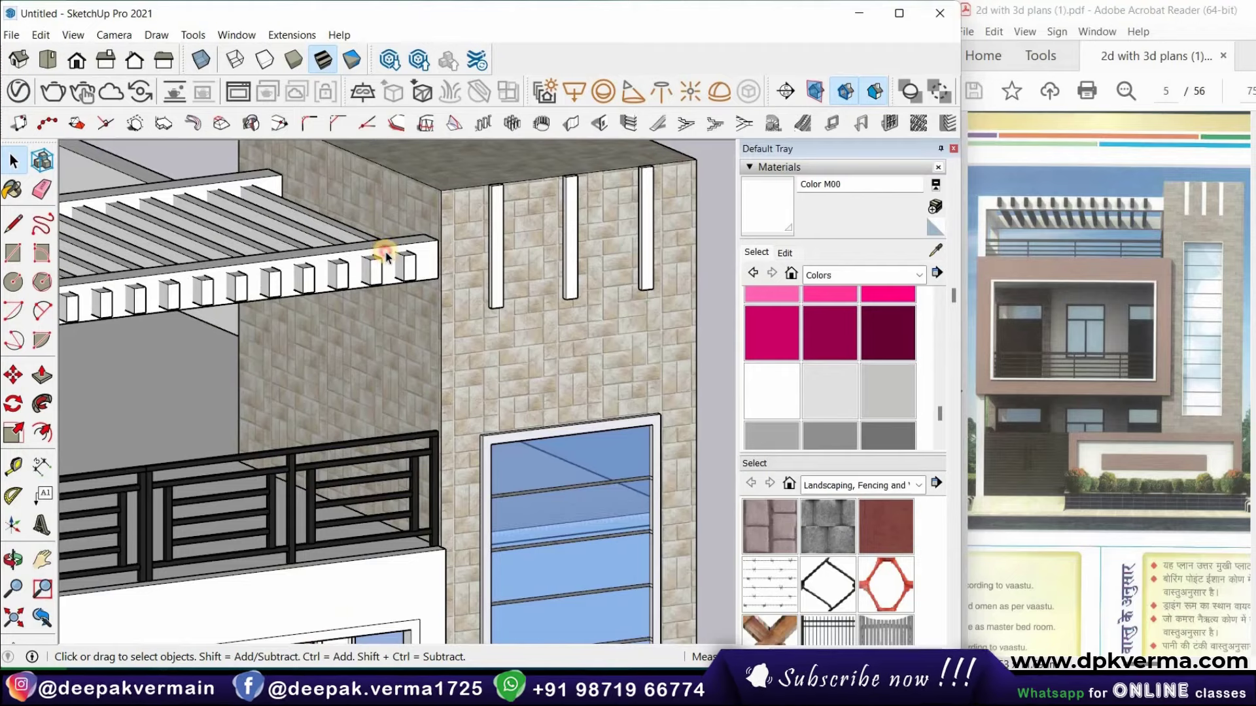
pyautogui.click(386, 256)
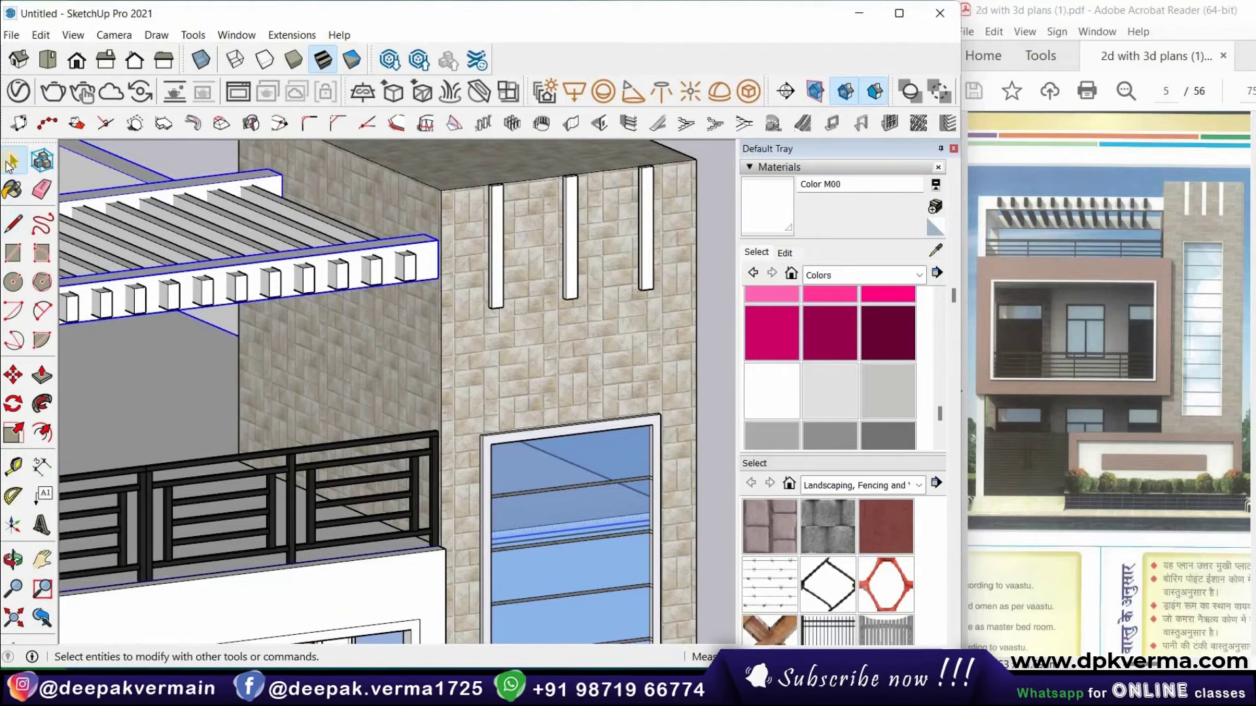
pyautogui.click(12, 189)
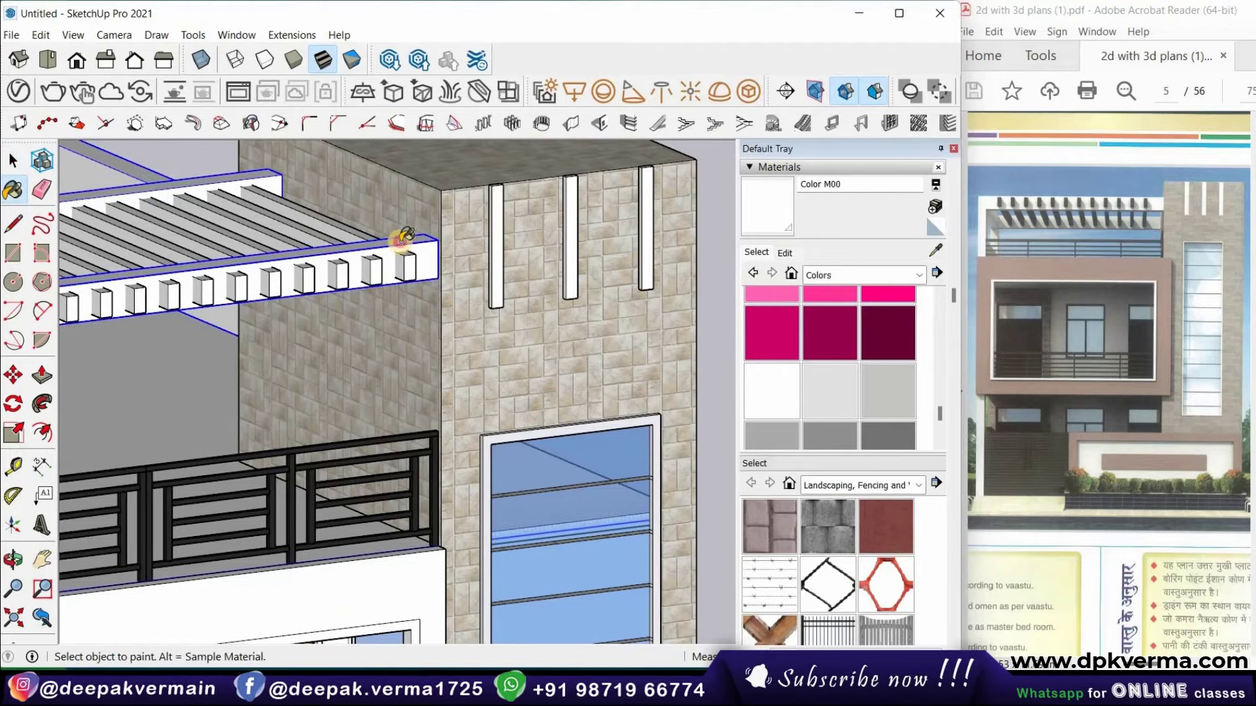
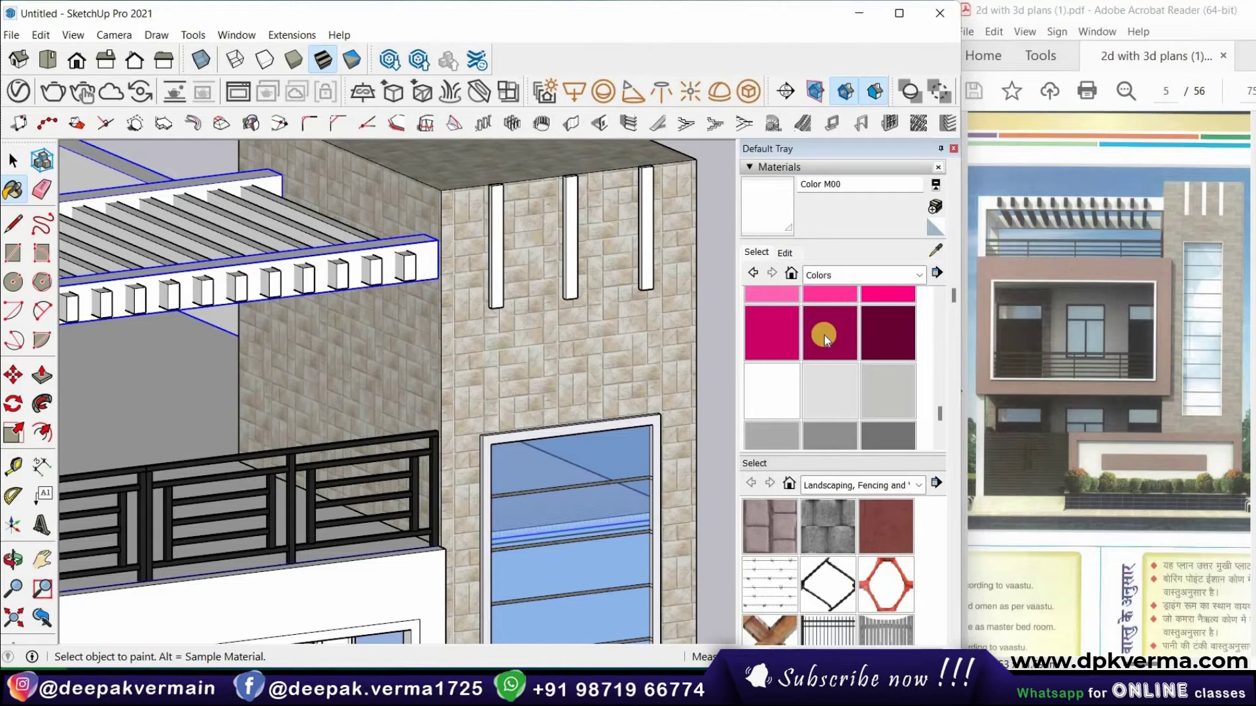
# Choose Wood Veneer 01 from the Wood materials collection
pyautogui.scroll(1, 824, 337)
pyautogui.scroll(-1, 881, 385)
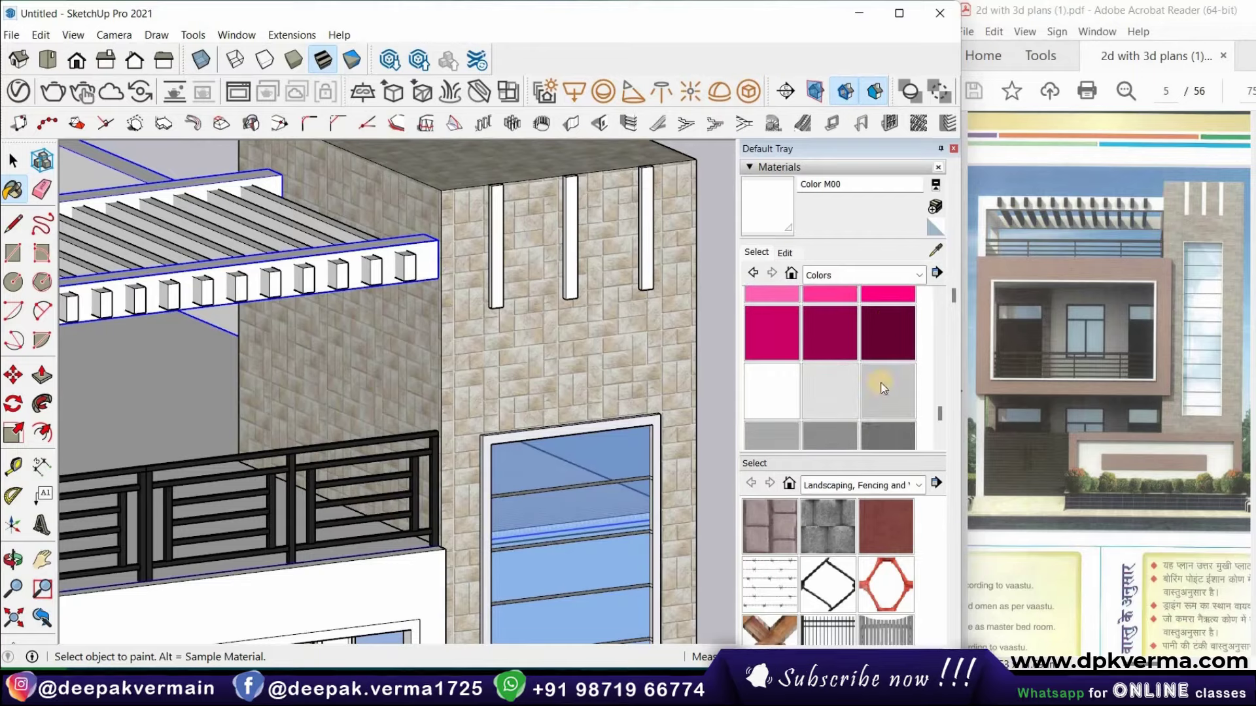
pyautogui.click(857, 275)
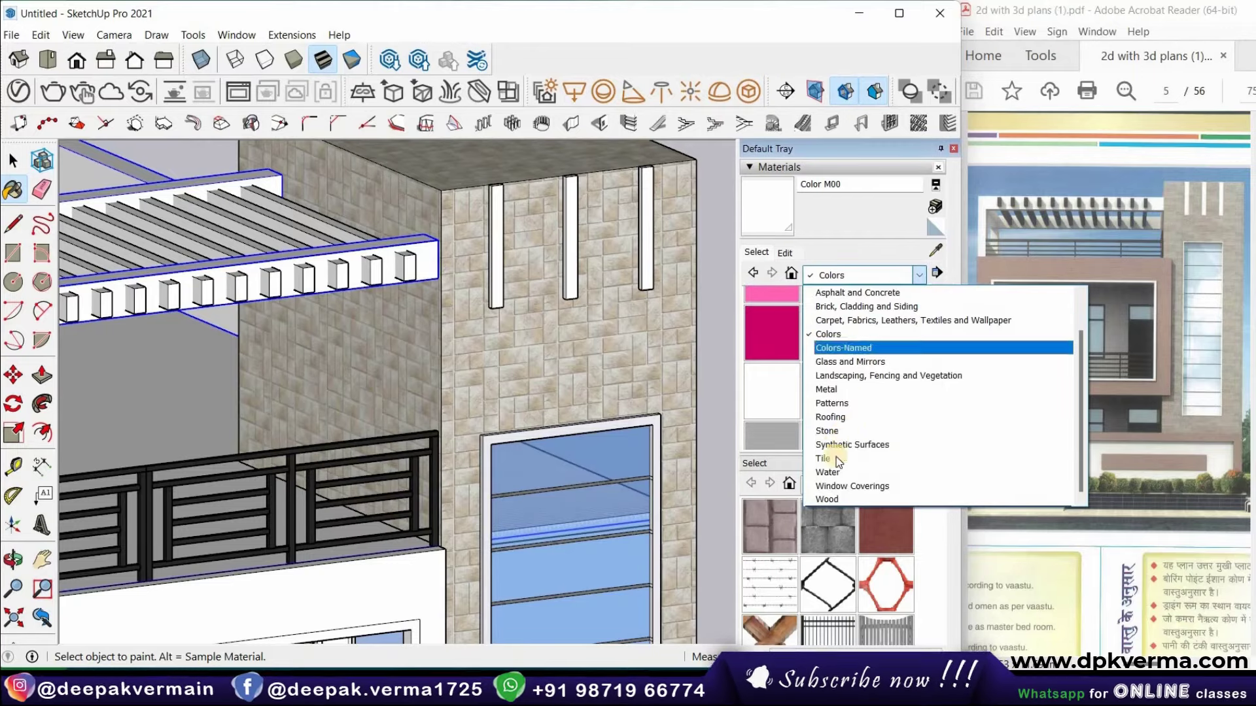
pyautogui.click(829, 500)
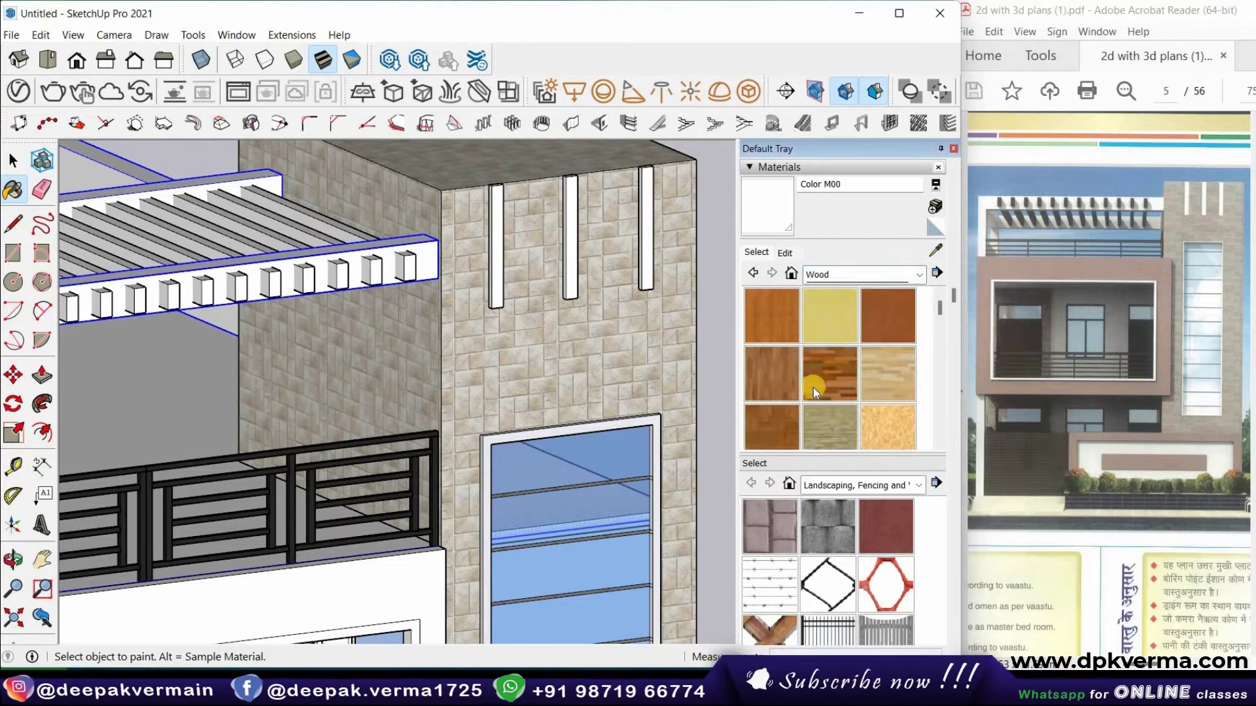
pyautogui.click(829, 399)
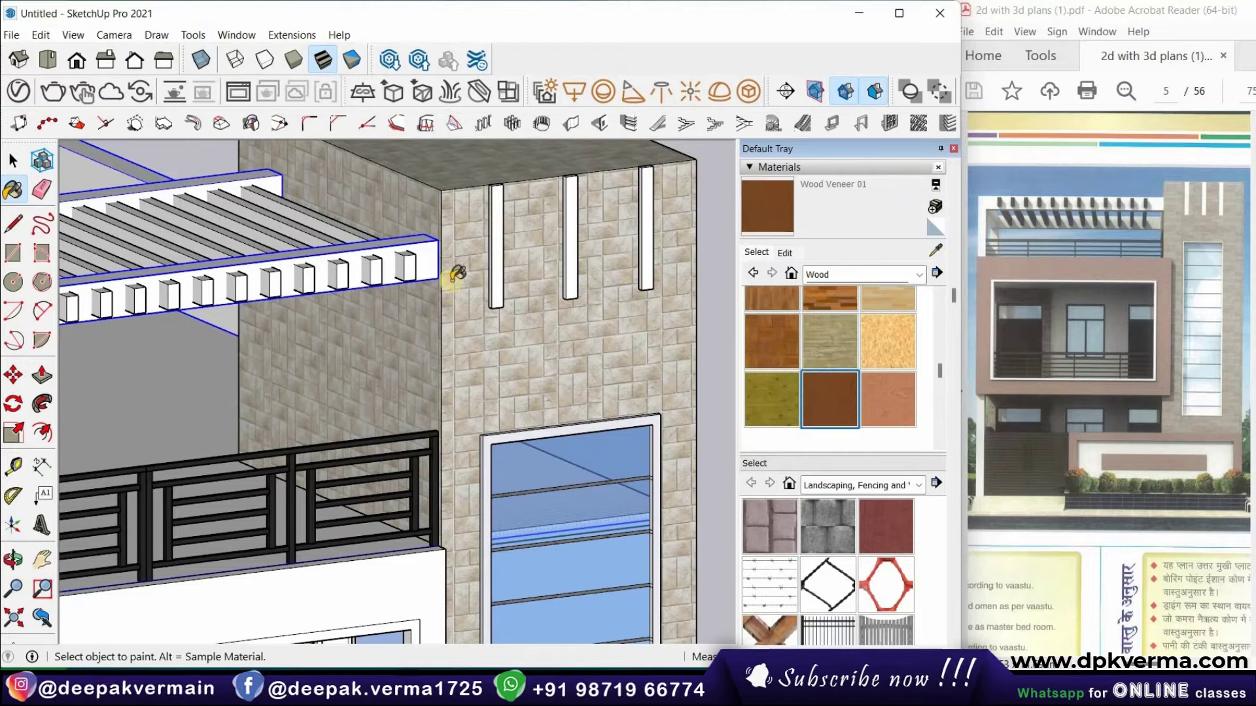
# Paint the end pergola beam block and the nearby rafters with Wood Veneer 01
pyautogui.click(404, 263)
pyautogui.click(344, 262)
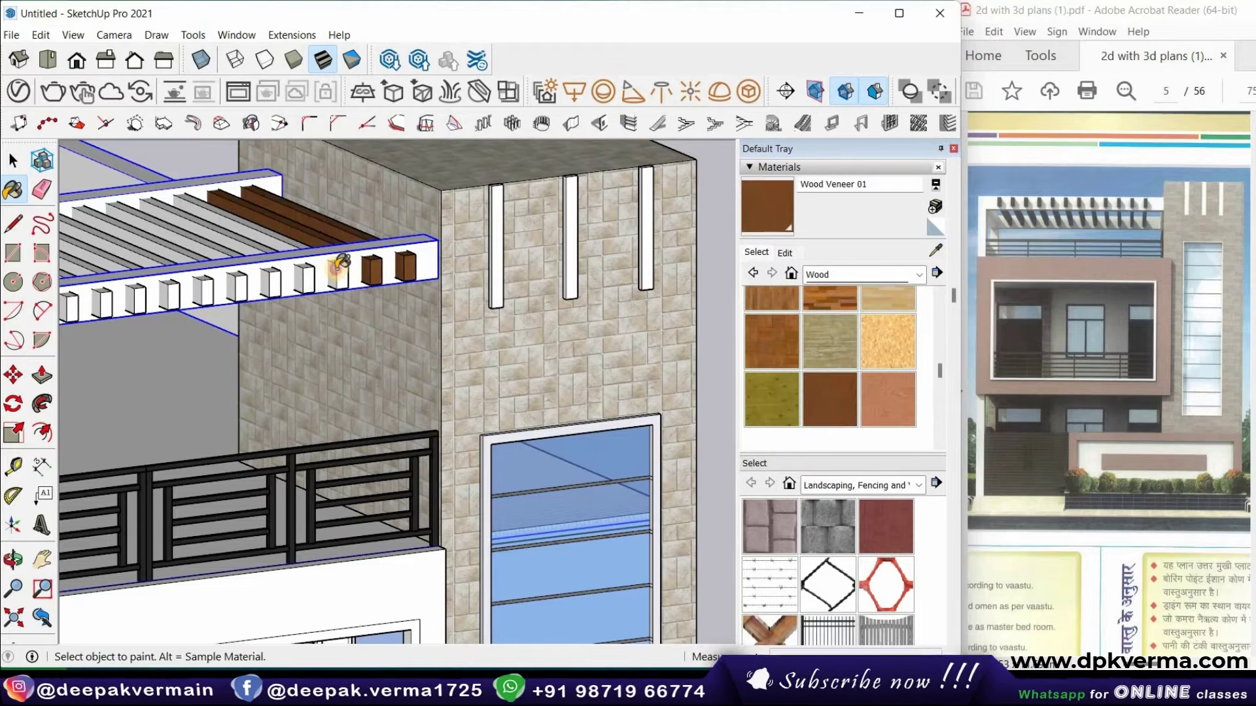
pyautogui.click(275, 274)
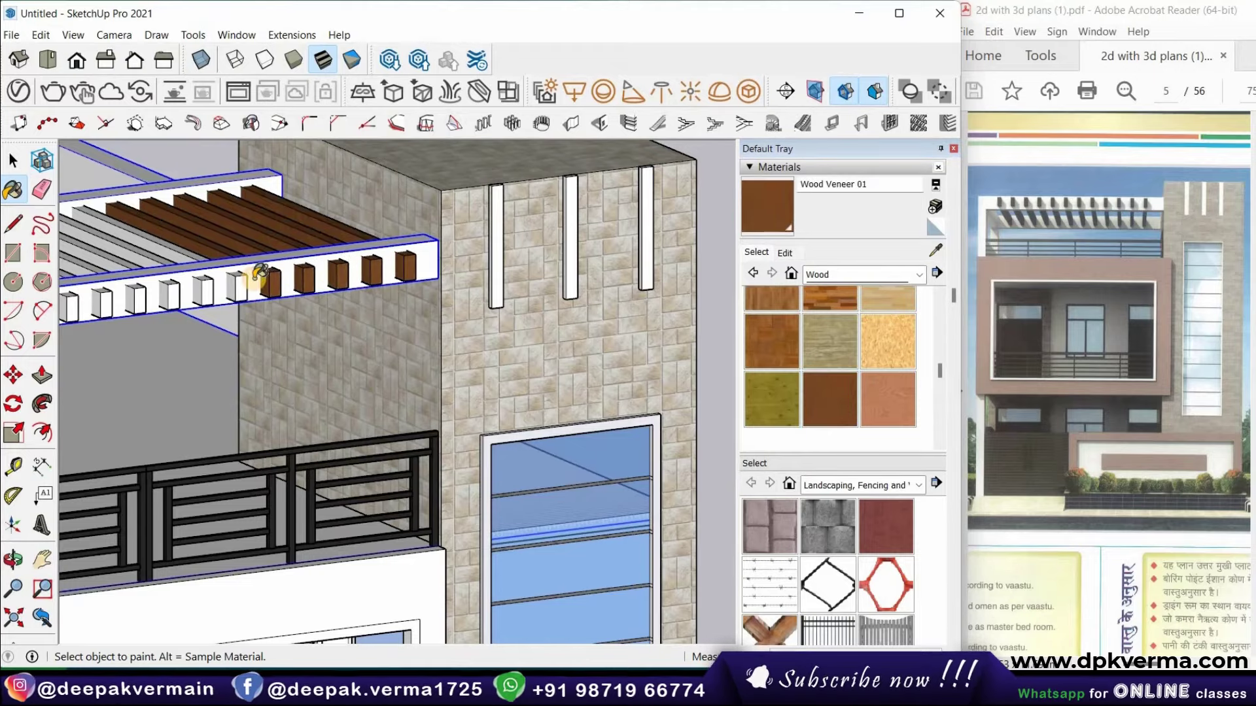
pyautogui.click(235, 281)
pyautogui.scroll(-2, 233, 281)
pyautogui.scroll(-2, 228, 282)
pyautogui.click(226, 285)
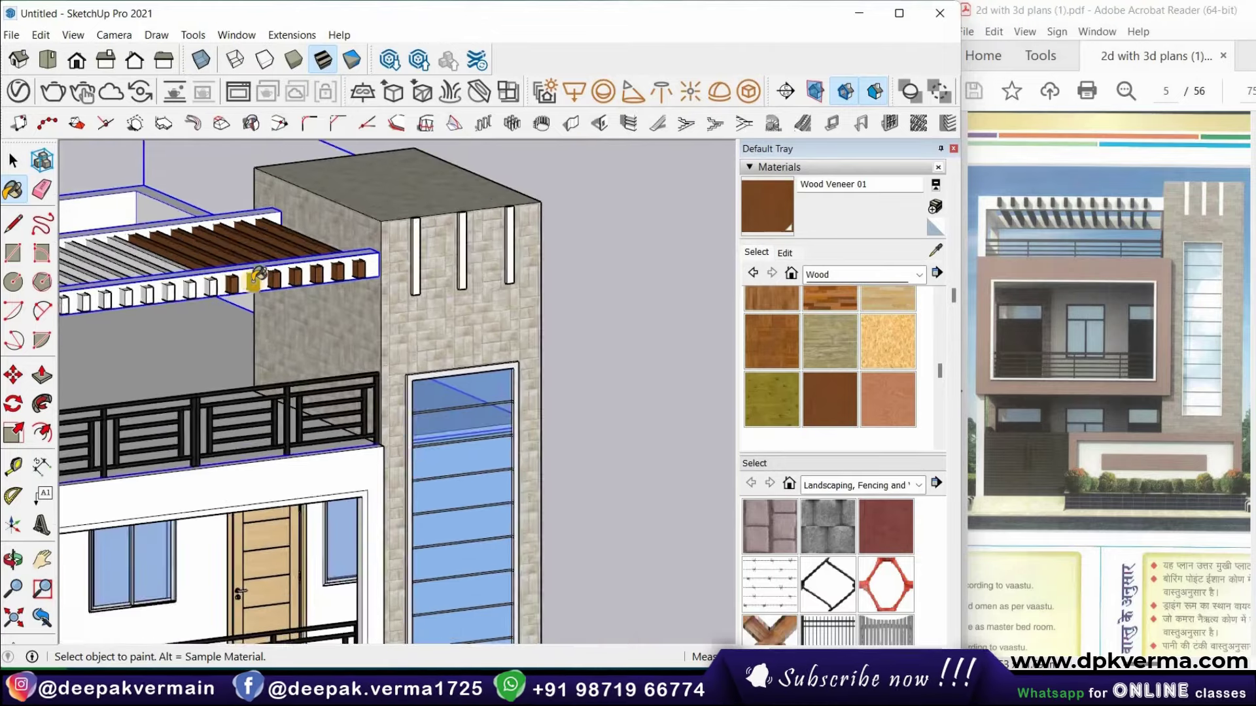
pyautogui.scroll(4, 196, 285)
pyautogui.click(213, 278)
# Paint the remaining white beam blocks wood, then orbit to a near-front facade view
pyautogui.scroll(-3, 209, 278)
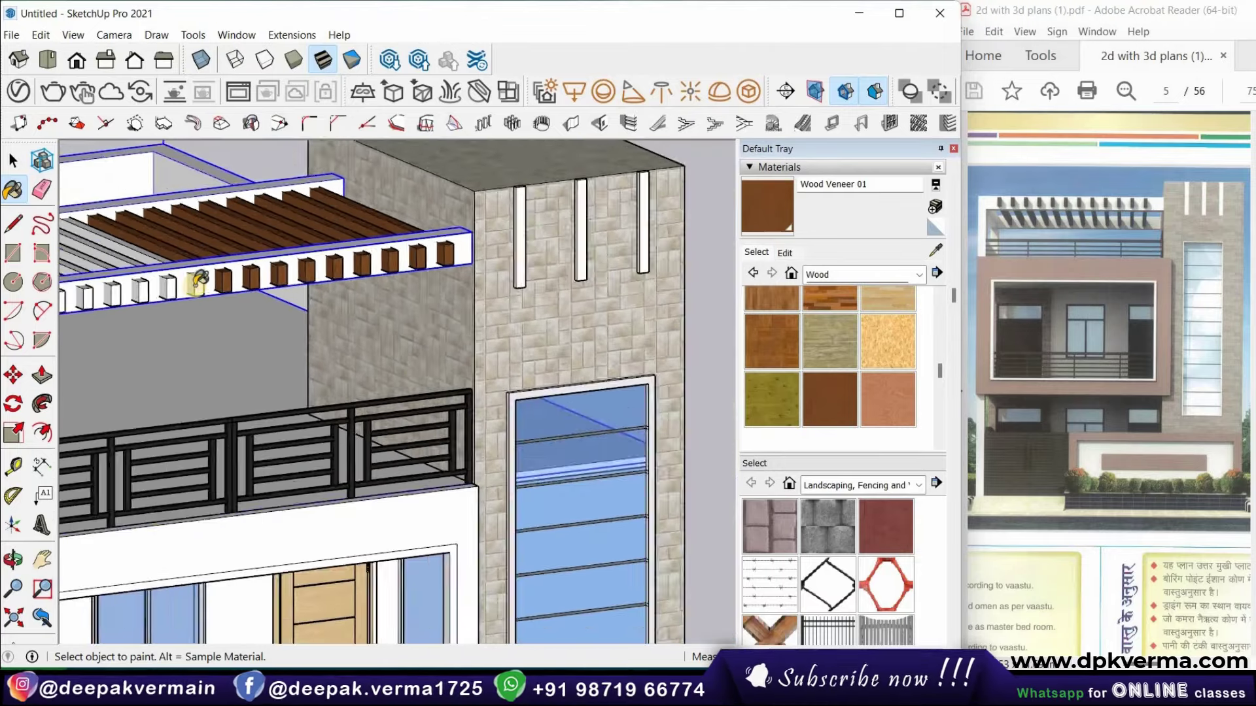
pyautogui.scroll(1, 196, 276)
pyautogui.scroll(2, 190, 275)
pyautogui.click(204, 278)
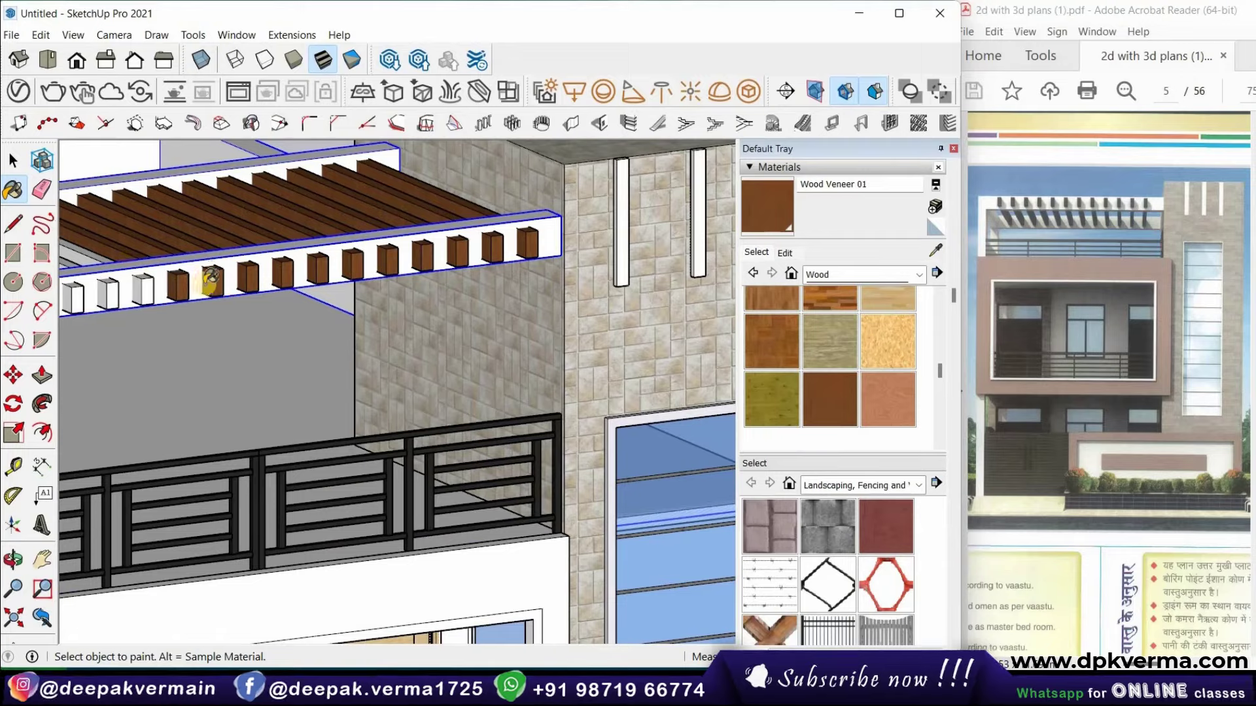
pyautogui.scroll(-3, 180, 280)
pyautogui.scroll(2, 157, 278)
pyautogui.click(152, 277)
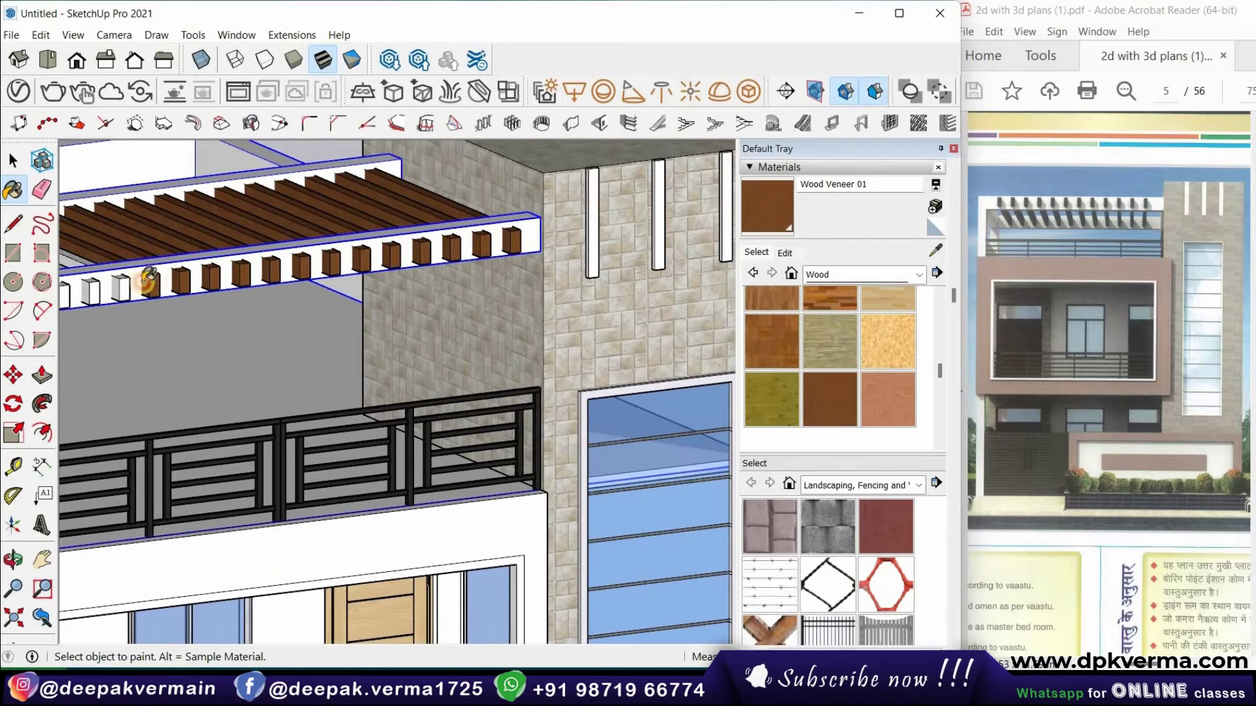
pyautogui.scroll(-4, 134, 282)
pyautogui.scroll(2, 134, 283)
pyautogui.scroll(1, 157, 275)
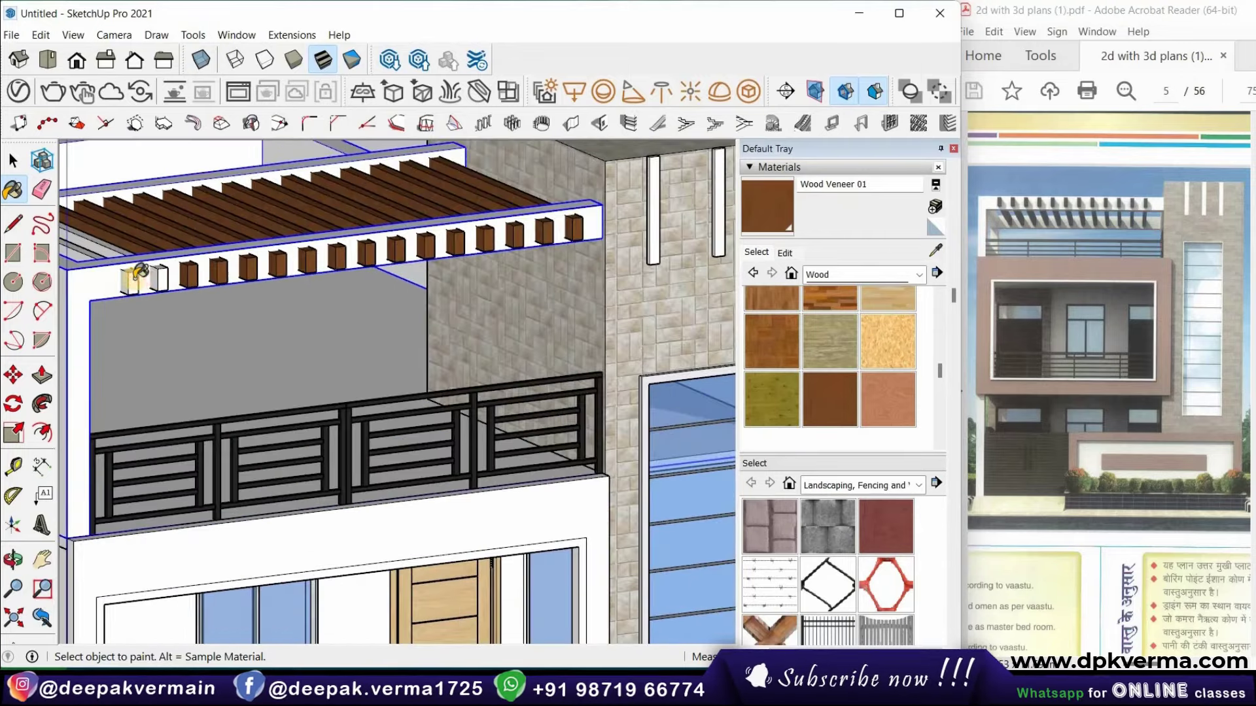
pyautogui.scroll(-1, 177, 294)
pyautogui.scroll(-2, 180, 295)
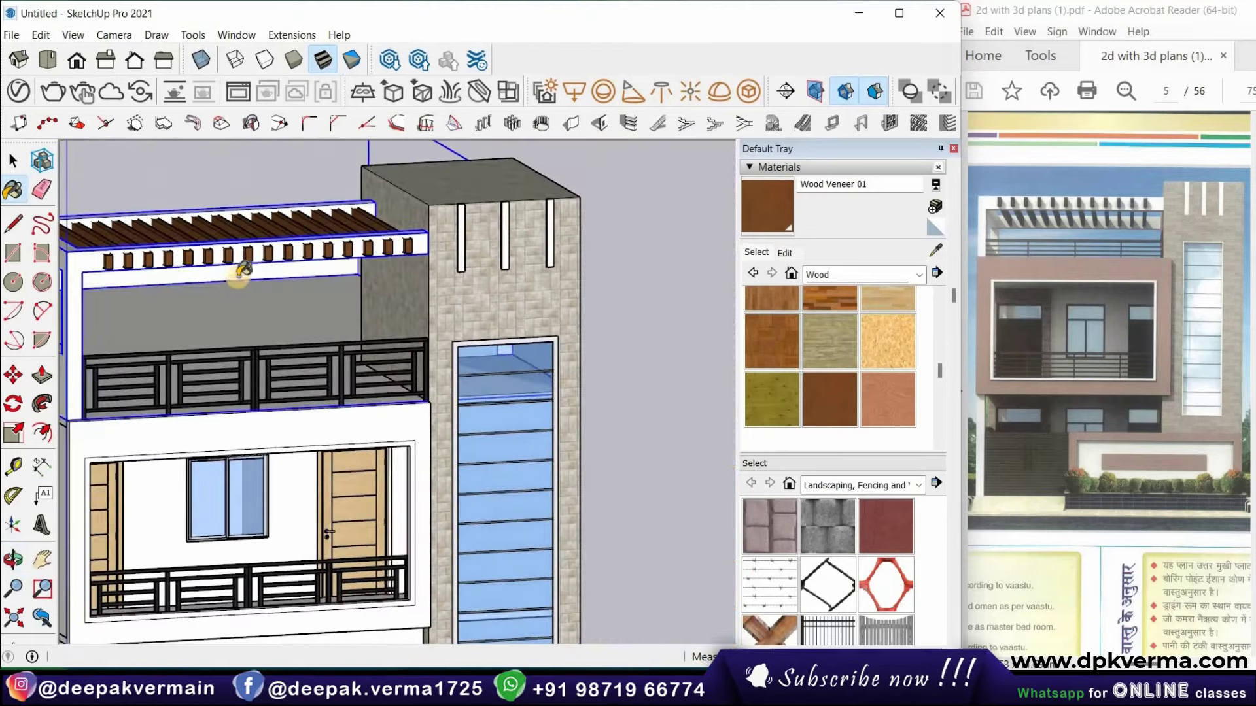
pyautogui.scroll(-2, 216, 278)
pyautogui.moveTo(154, 251)
pyautogui.mouseDown(button='middle')
pyautogui.moveTo(224, 261)
pyautogui.moveTo(261, 321)
pyautogui.mouseUp(button='middle')
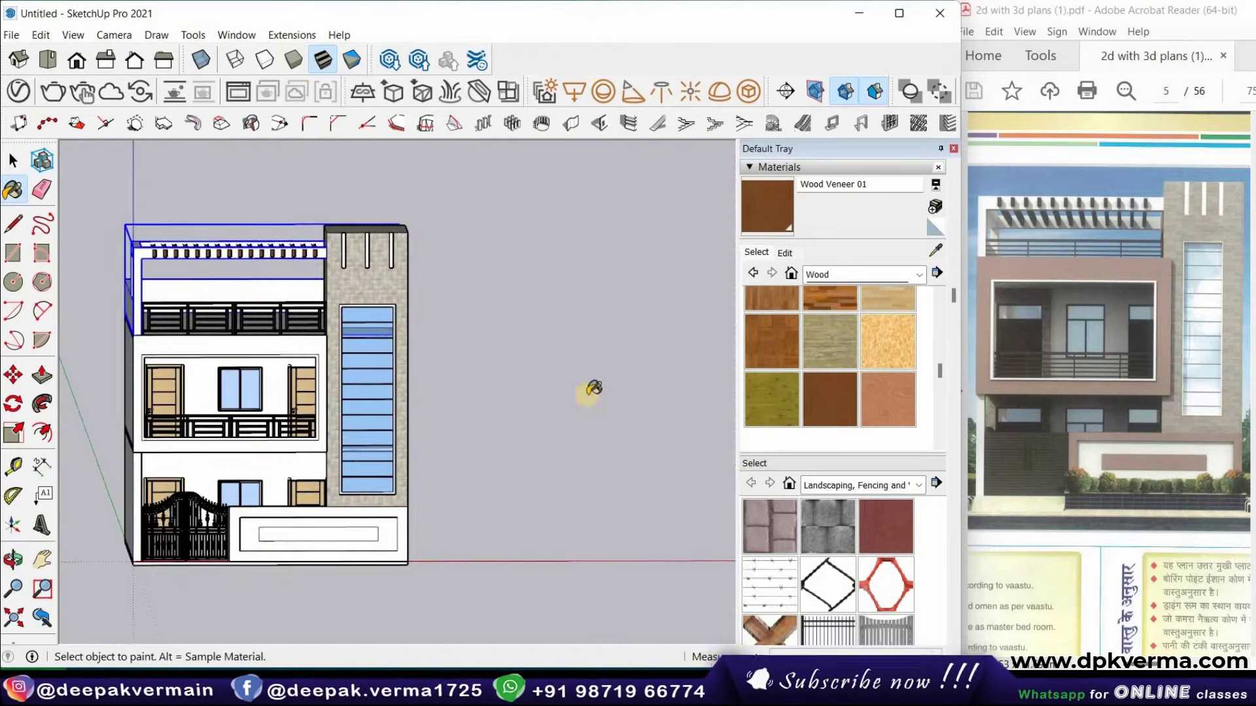
pyautogui.scroll(2, 183, 318)
# Orbit to the upper floors and try Metal Seamed from the Metal collection
pyautogui.scroll(2, 257, 330)
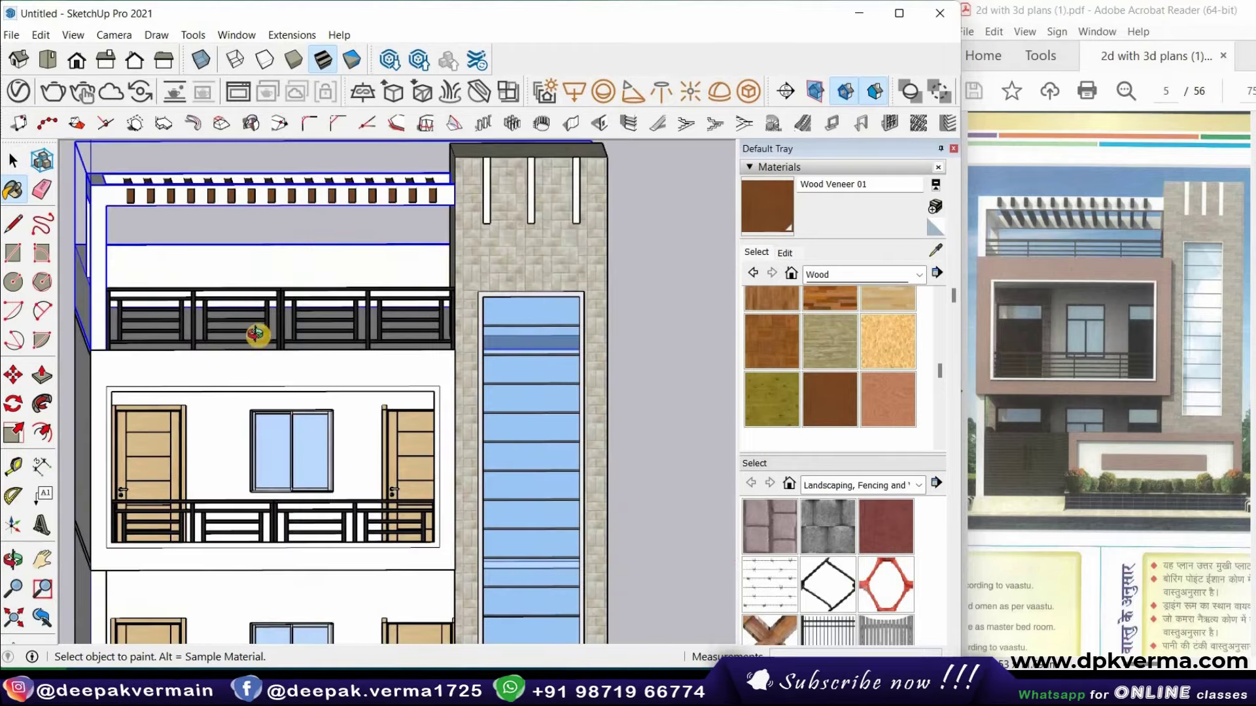
pyautogui.moveTo(258, 331); pyautogui.dragTo(513, 337, button='middle')
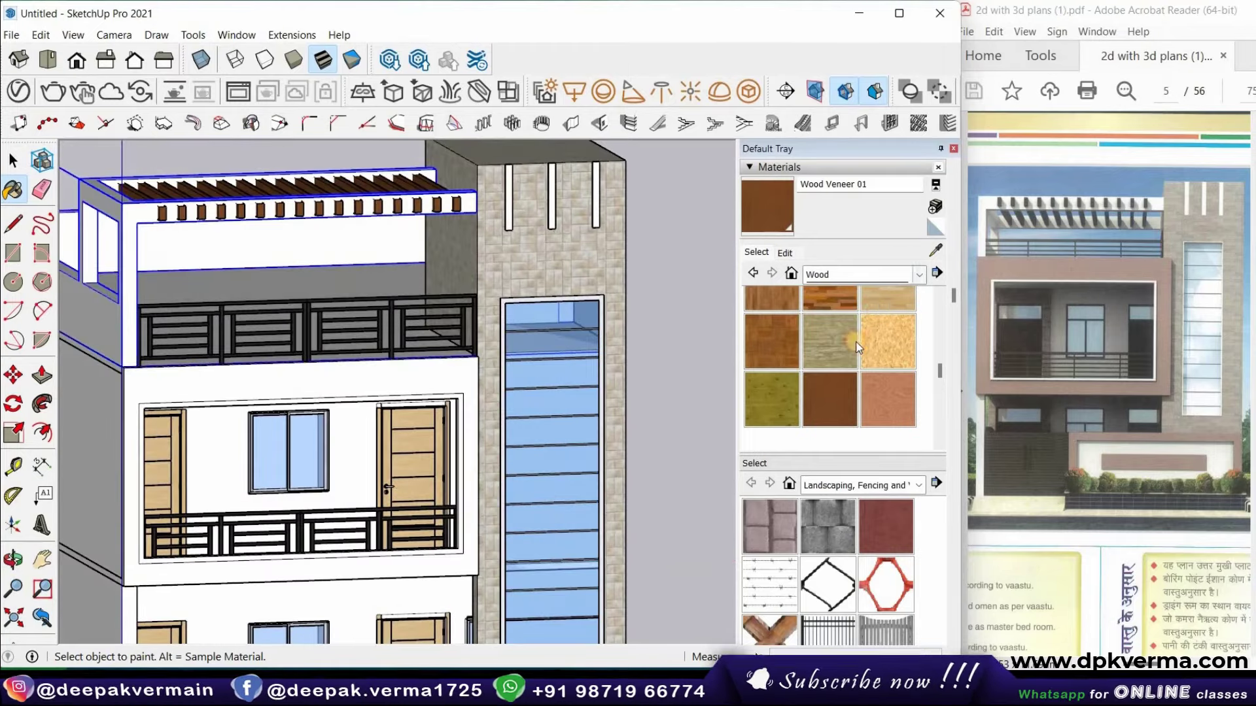
pyautogui.click(919, 274)
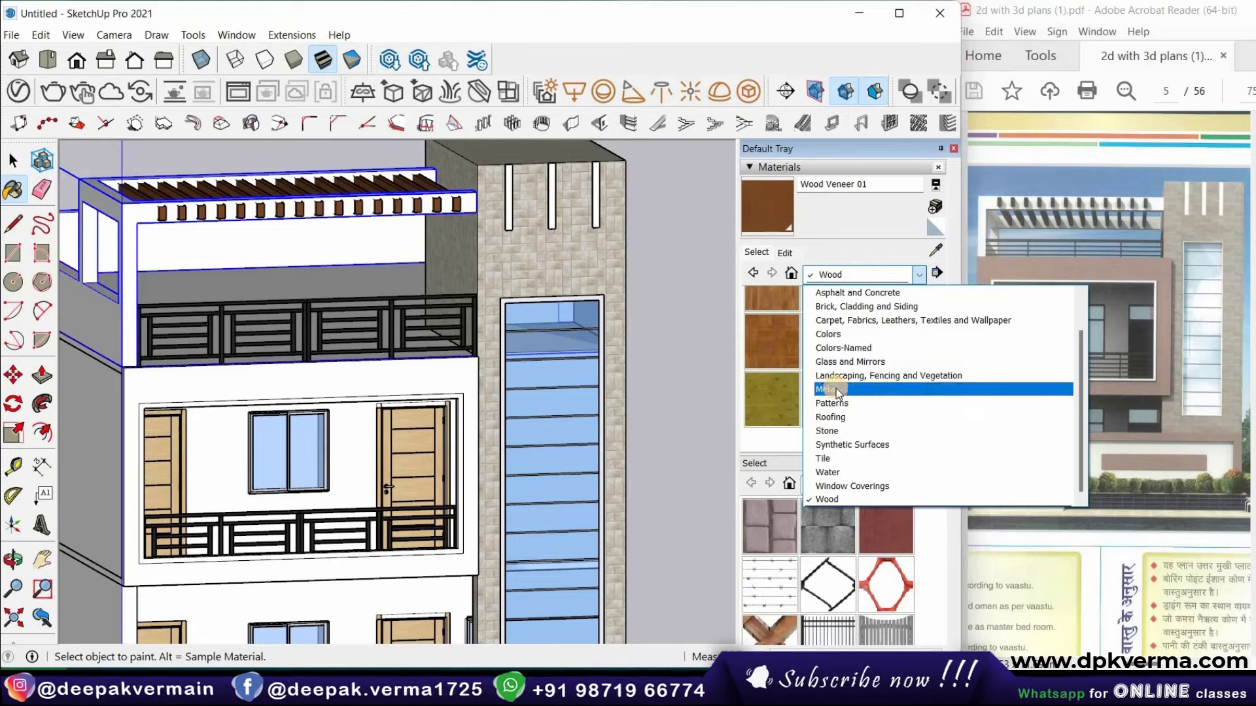
pyautogui.click(836, 389)
pyautogui.click(772, 427)
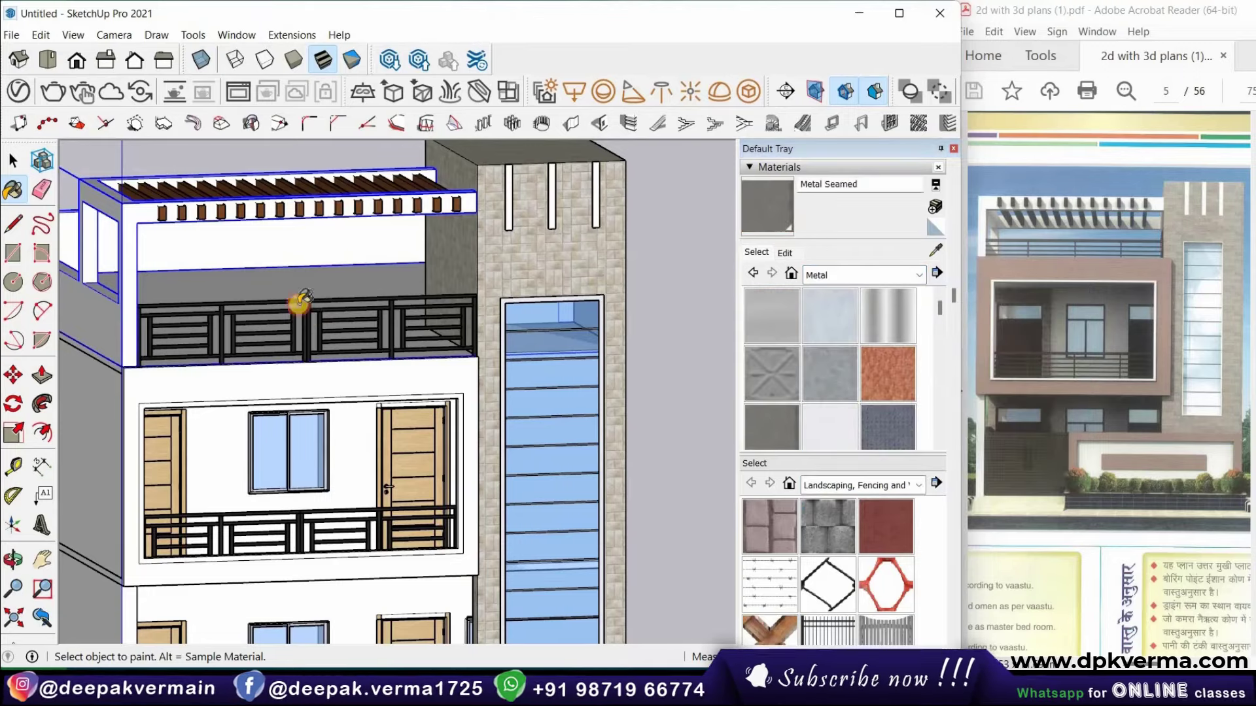
# Switch to the Colors collection and load pink Color A02 as the paint material
pyautogui.scroll(1, 286, 422)
pyautogui.scroll(2, 303, 462)
pyautogui.scroll(2, 303, 457)
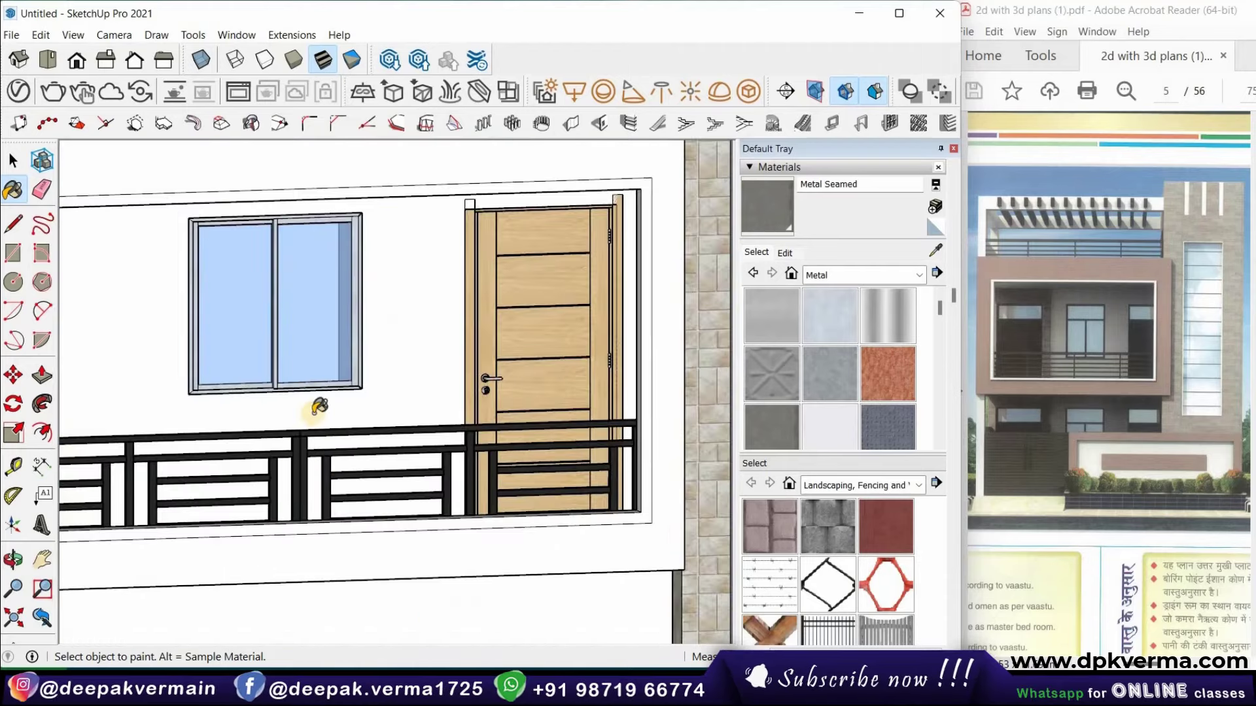
pyautogui.scroll(-3, 318, 407)
pyautogui.scroll(-1, 327, 399)
pyautogui.scroll(1, 327, 399)
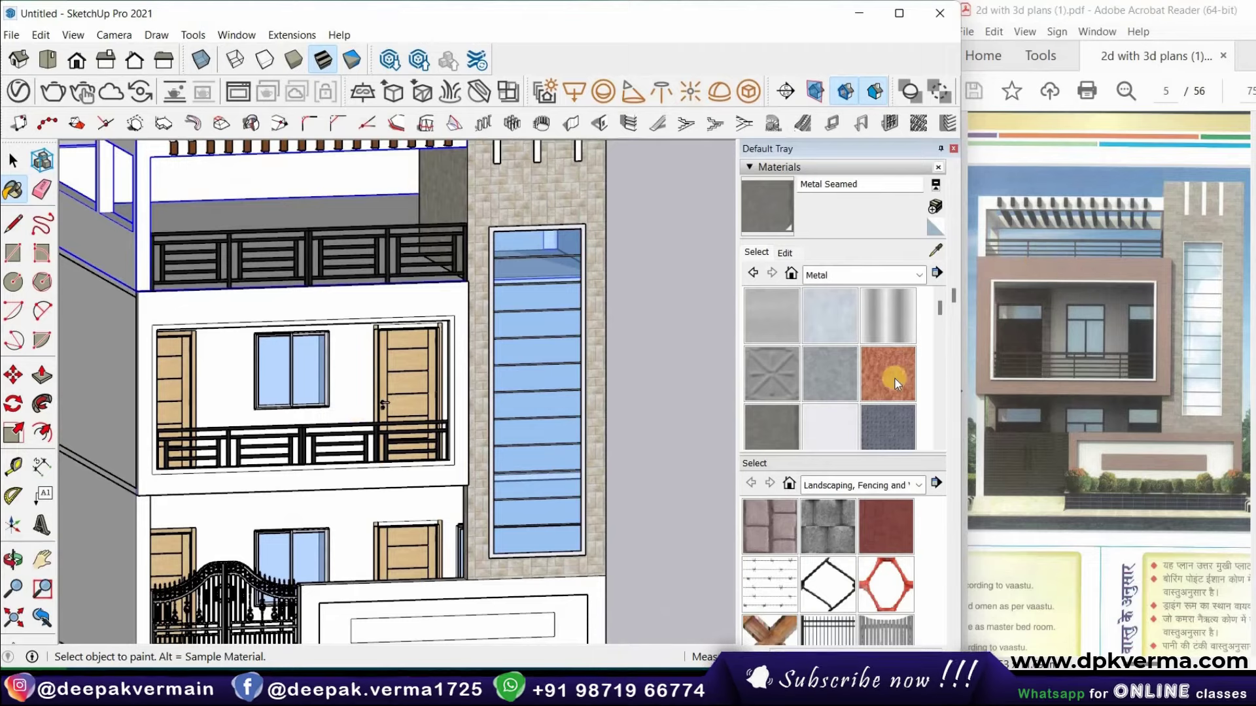
pyautogui.click(918, 277)
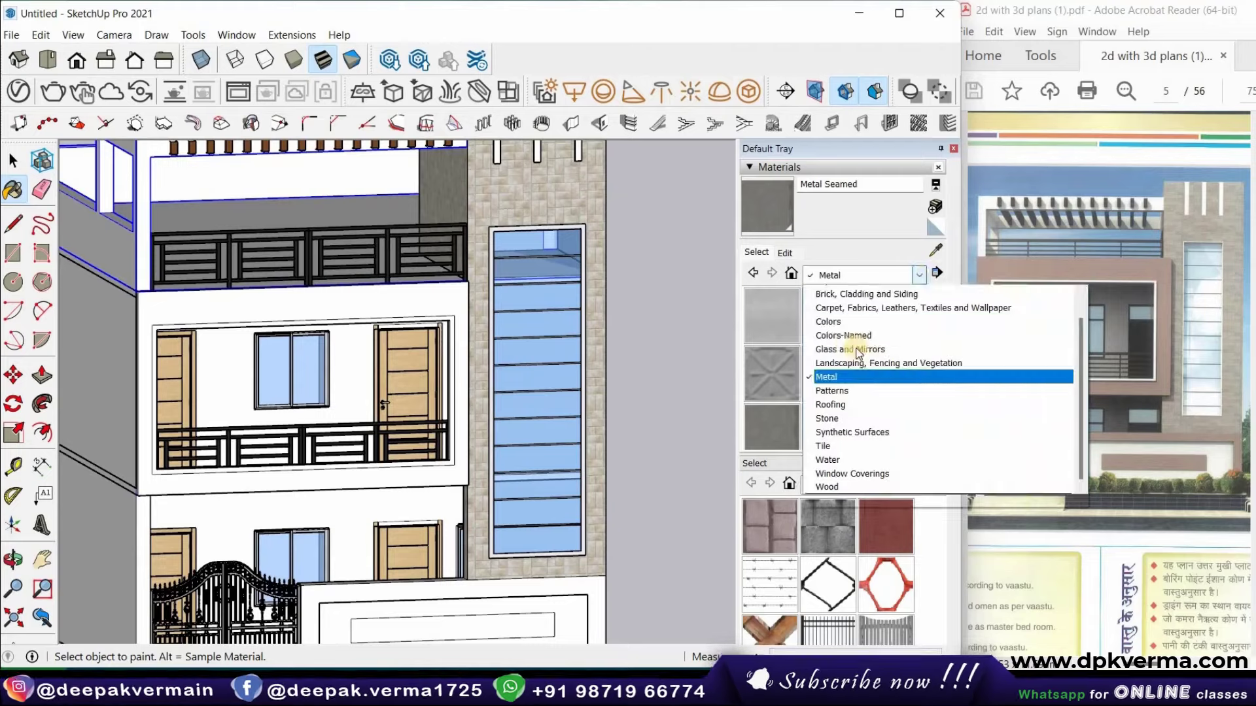
pyautogui.click(841, 335)
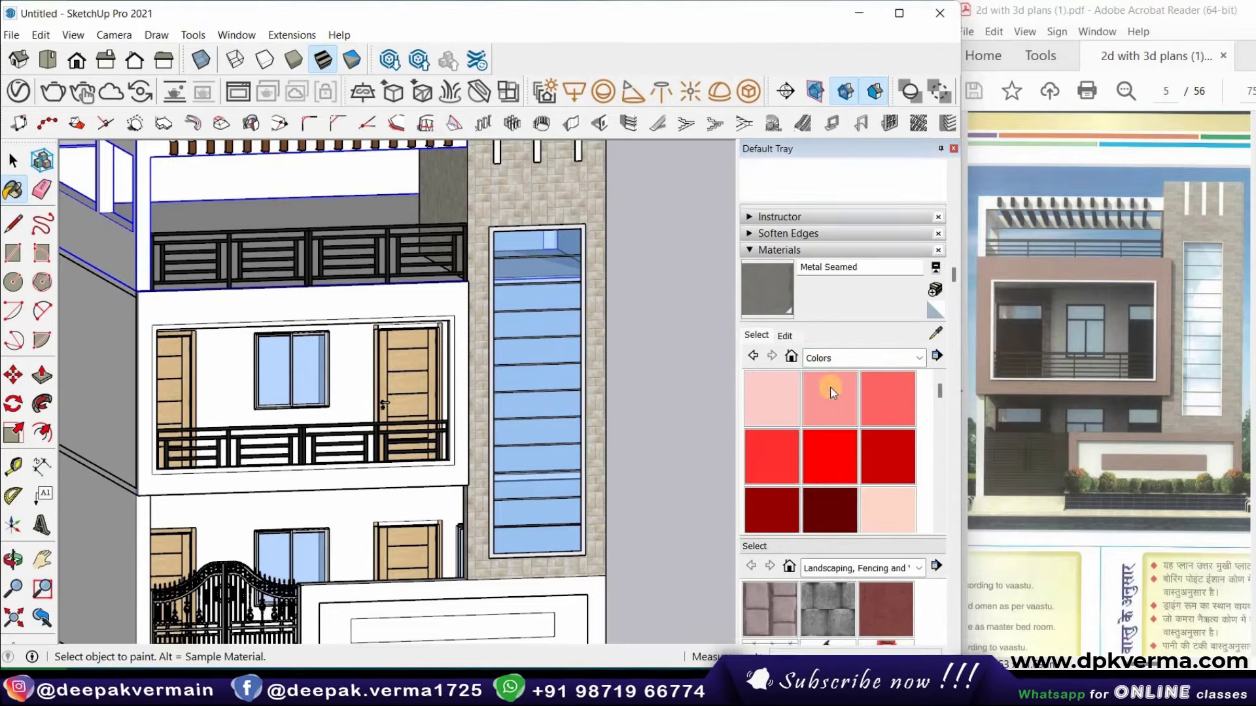
pyautogui.click(830, 387)
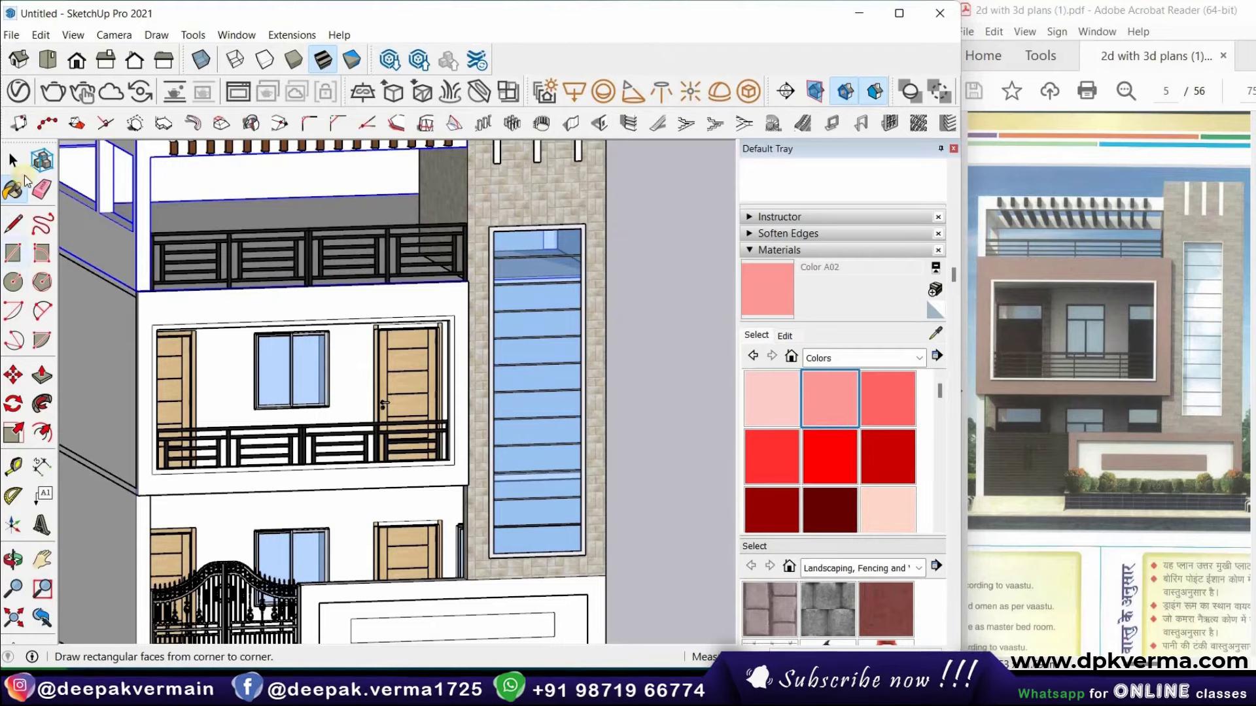
# Enter the balcony group for editing and orbit around its frame
pyautogui.click(13, 160)
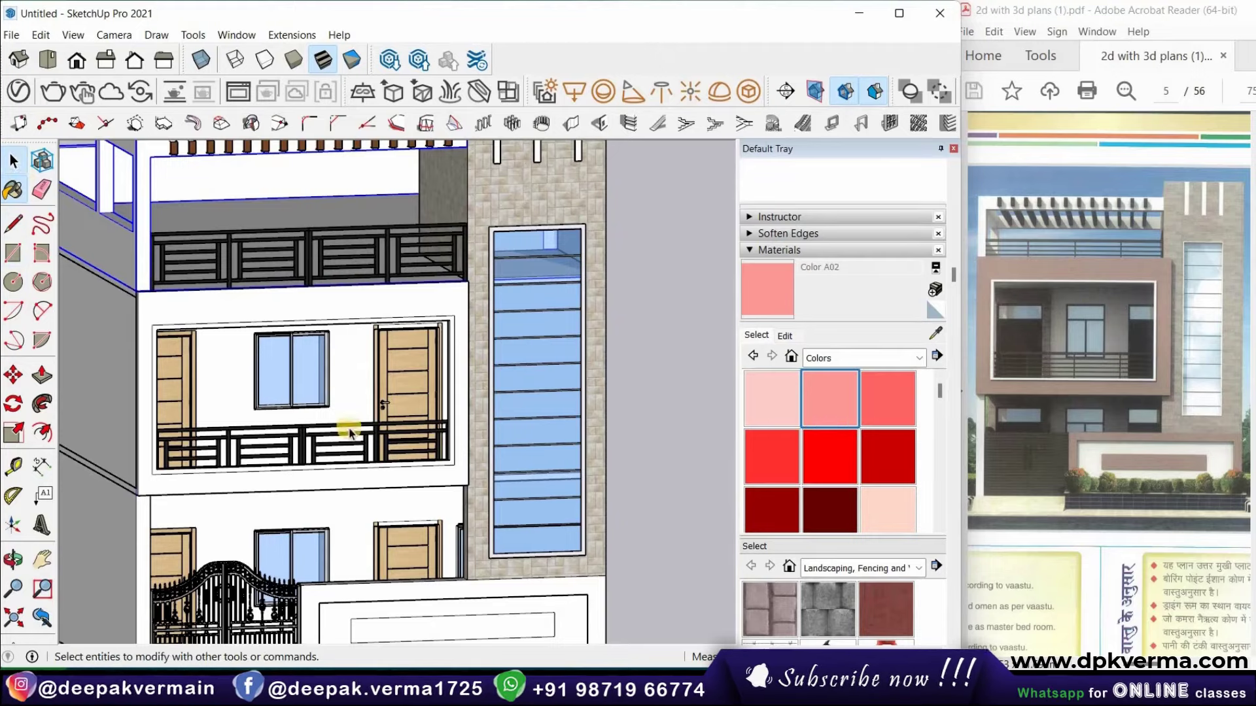
pyautogui.doubleClick(417, 475)
pyautogui.moveTo(470, 485); pyautogui.dragTo(402, 427, button='middle')
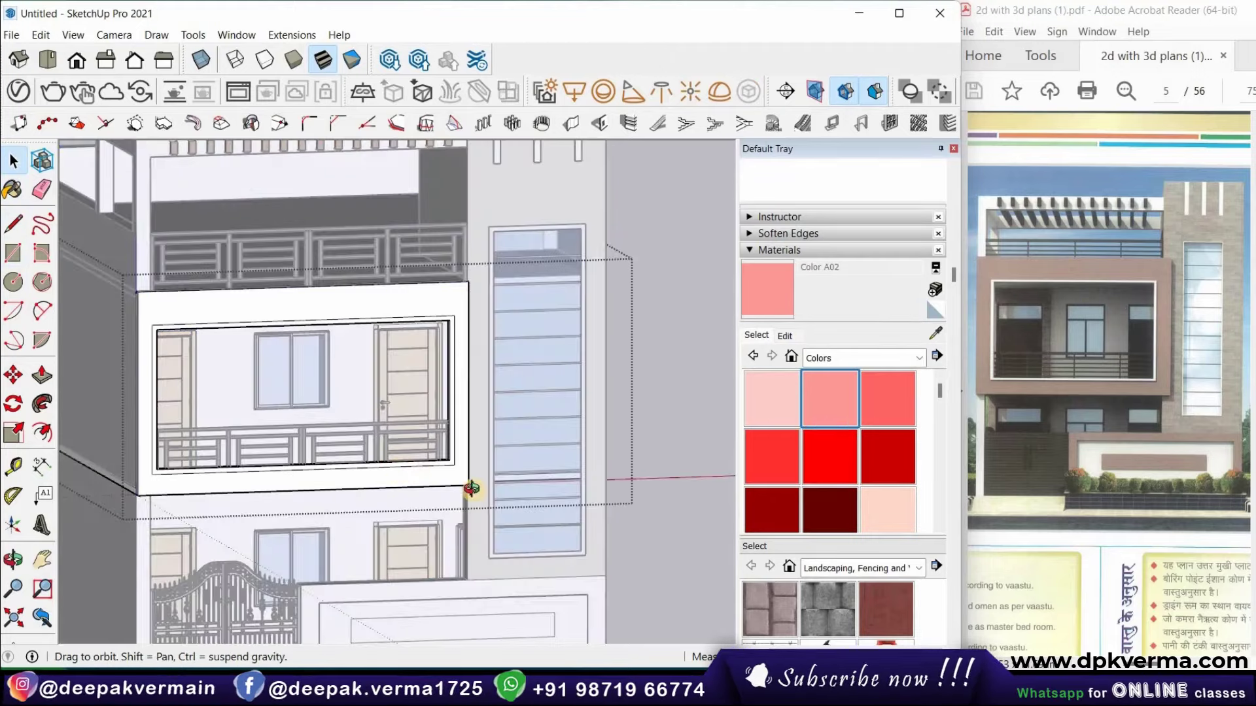
pyautogui.scroll(3, 402, 427)
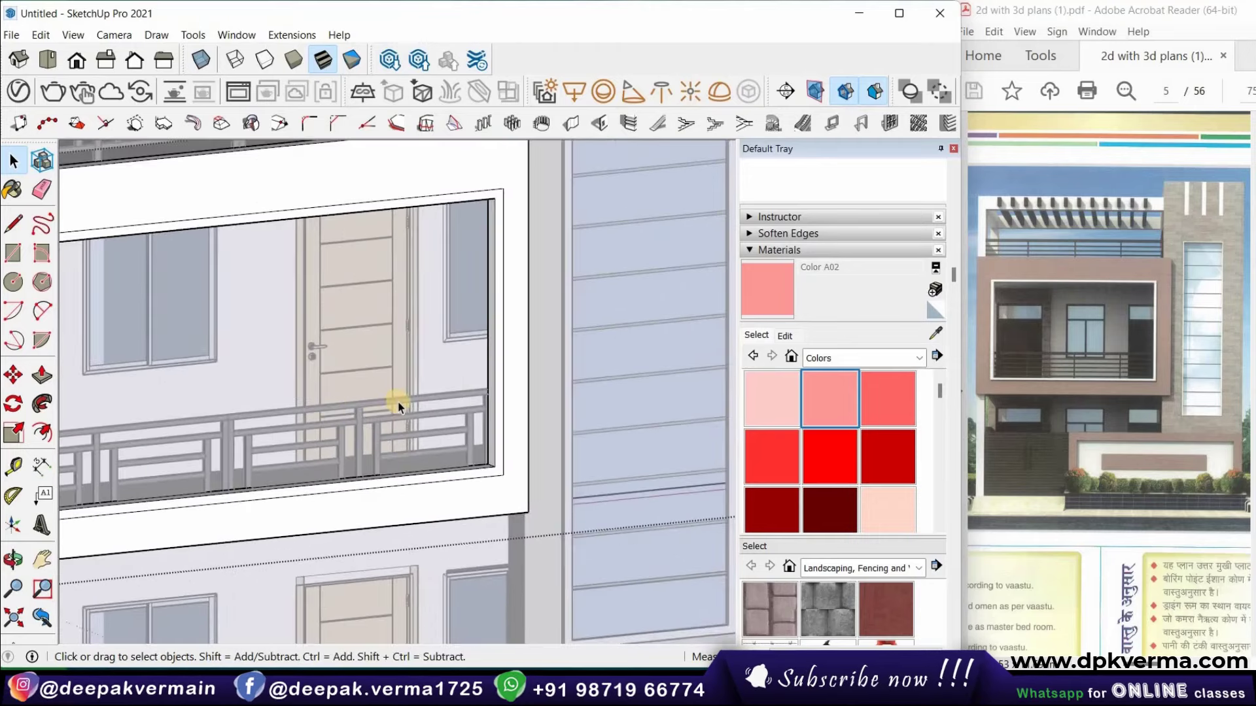
pyautogui.scroll(-3, 401, 406)
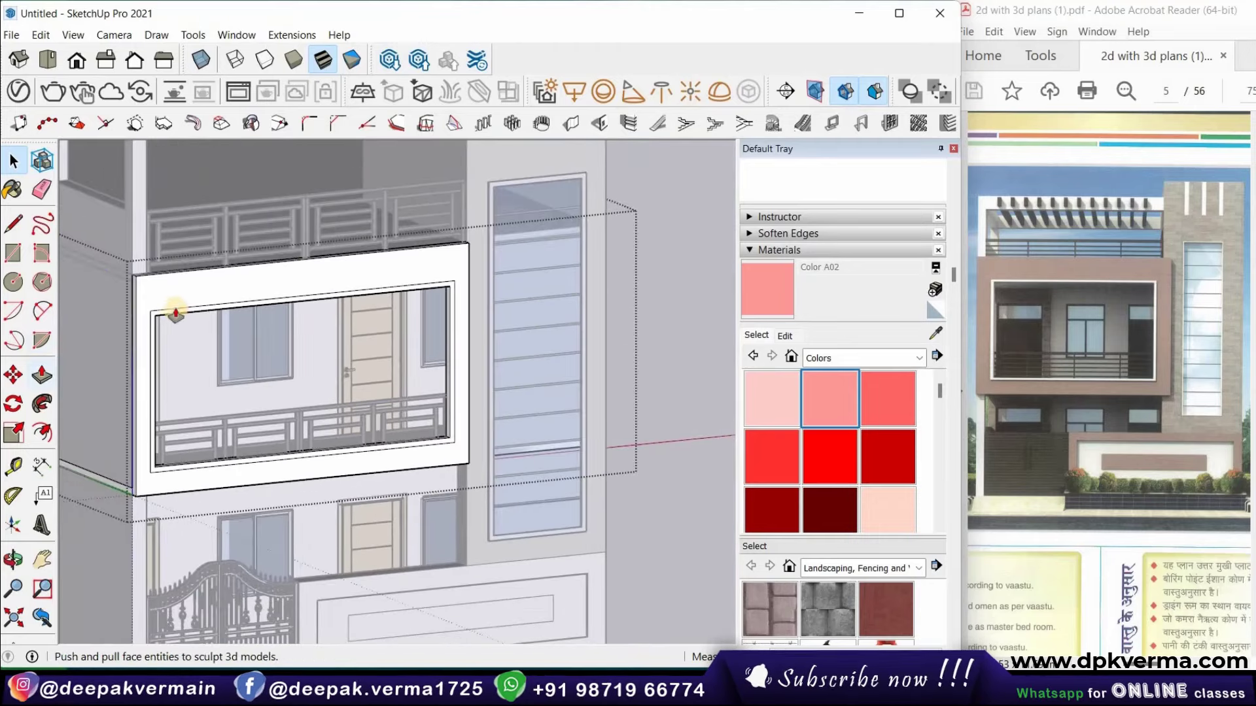
# Push/pull the balcony frame face
pyautogui.press('p')
pyautogui.scroll(5, 196, 315)
pyautogui.scroll(2, 201, 317)
pyautogui.click(202, 317)
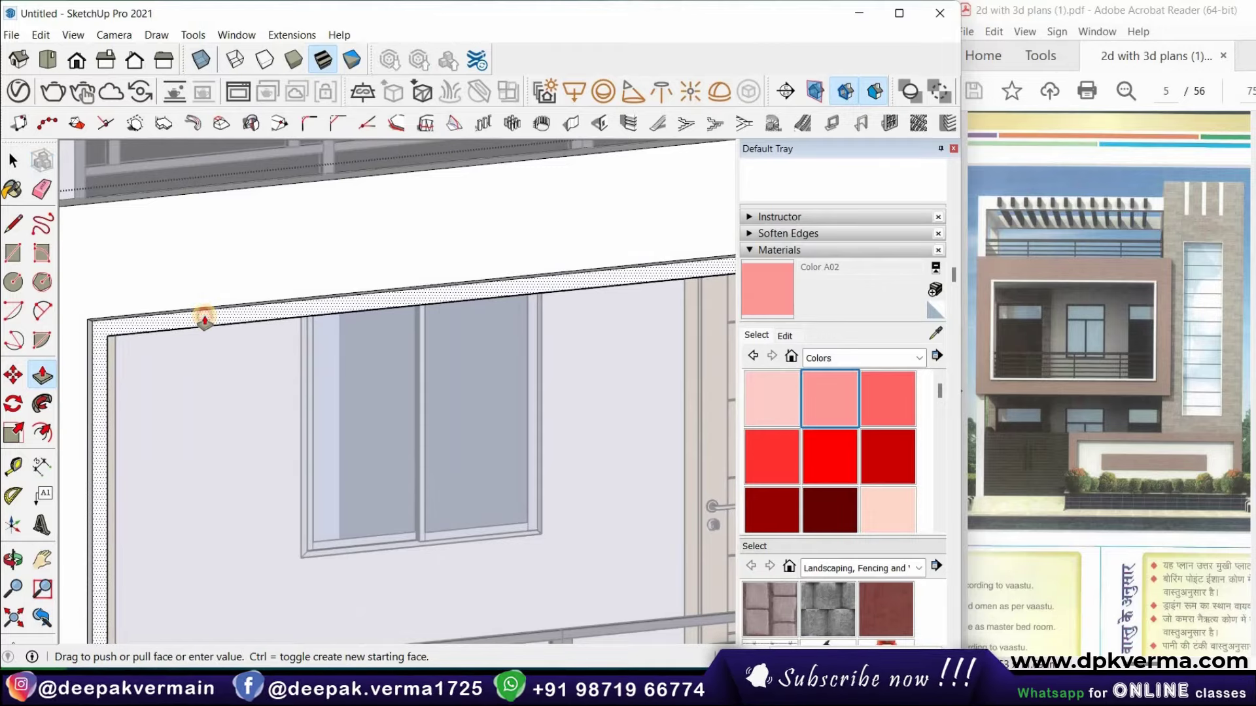
pyautogui.click(200, 311)
pyautogui.scroll(-2, 199, 288)
pyautogui.scroll(-2, 200, 285)
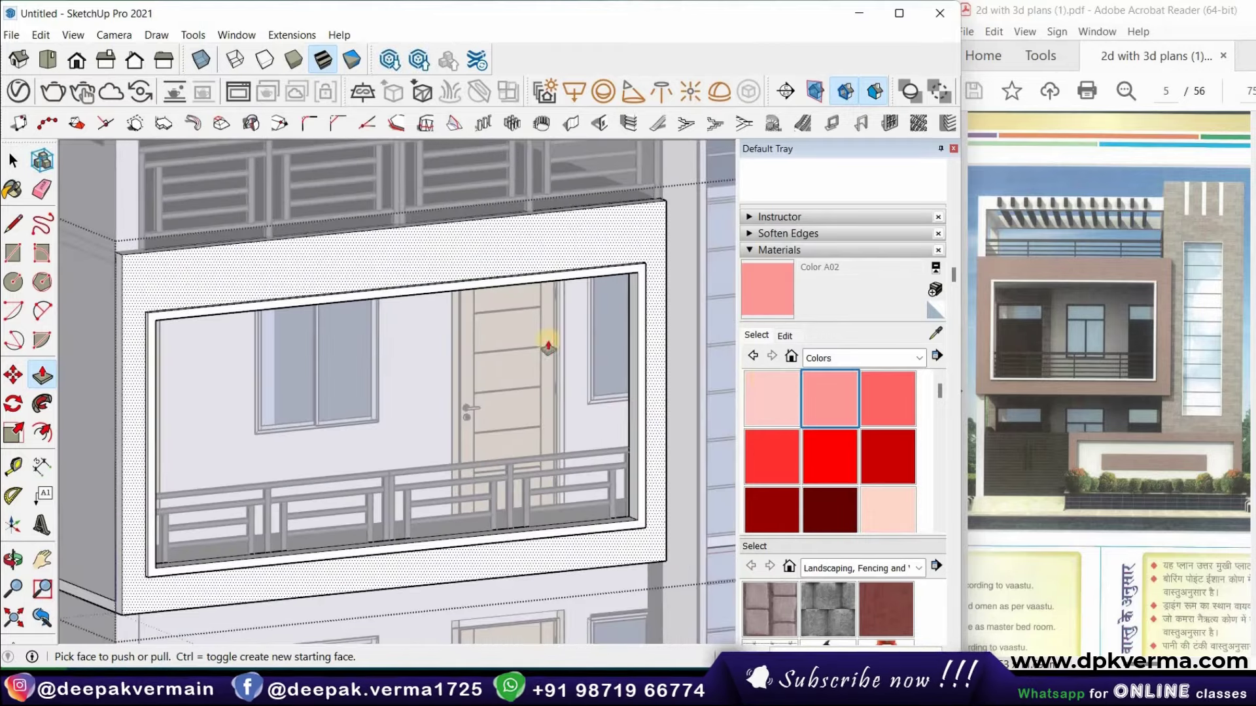
# Paint the balcony's white frame with pink Color A02
pyautogui.click(832, 404)
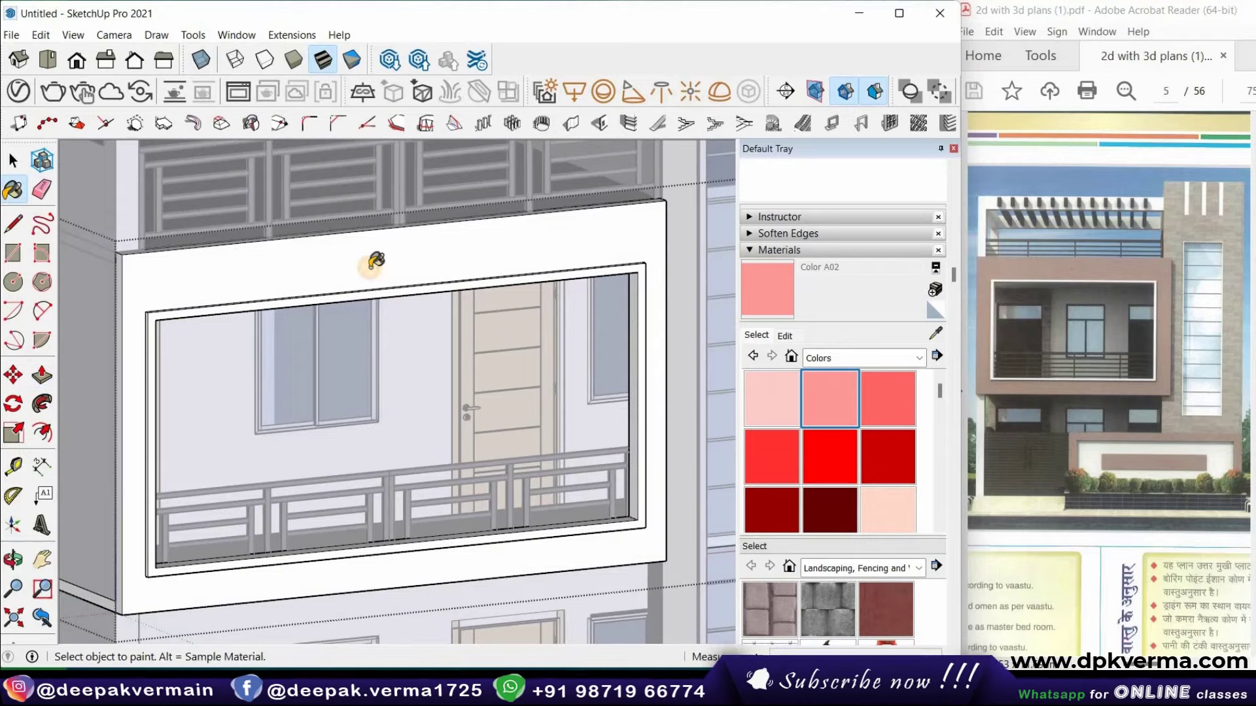
pyautogui.click(377, 263)
pyautogui.scroll(-1, 287, 307)
pyautogui.scroll(3, 283, 305)
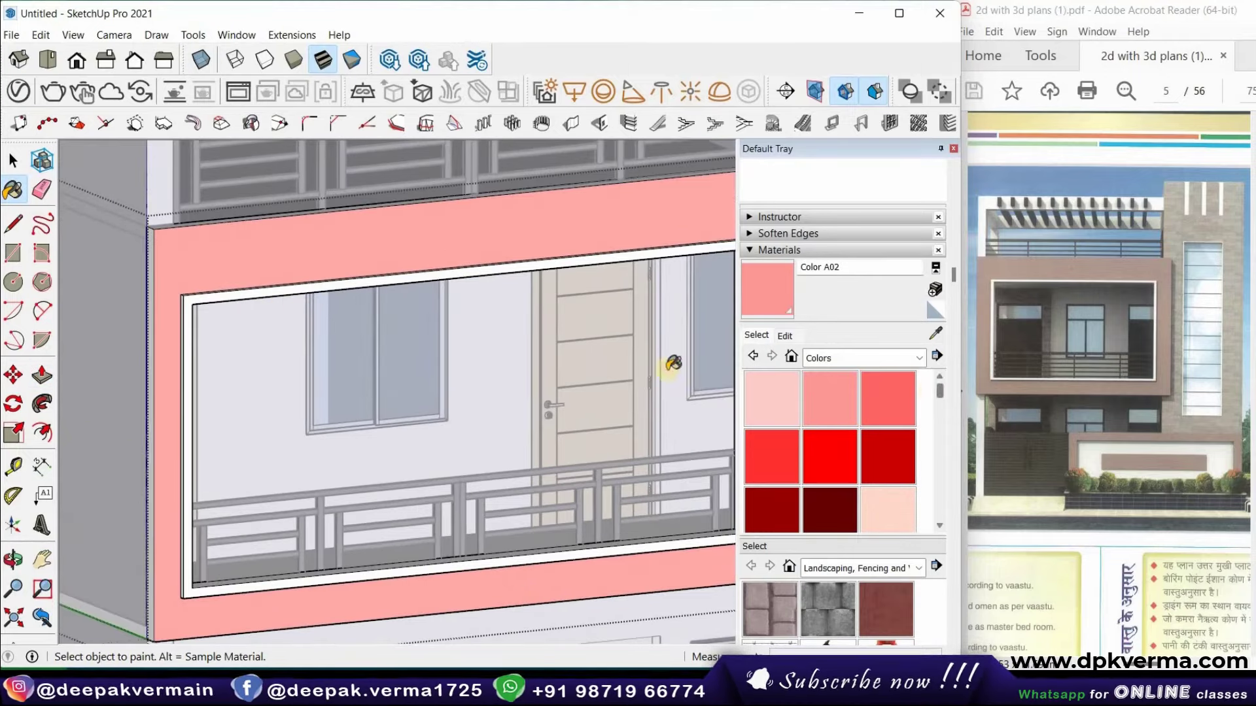
pyautogui.scroll(-2, 528, 306)
pyautogui.scroll(2, 582, 331)
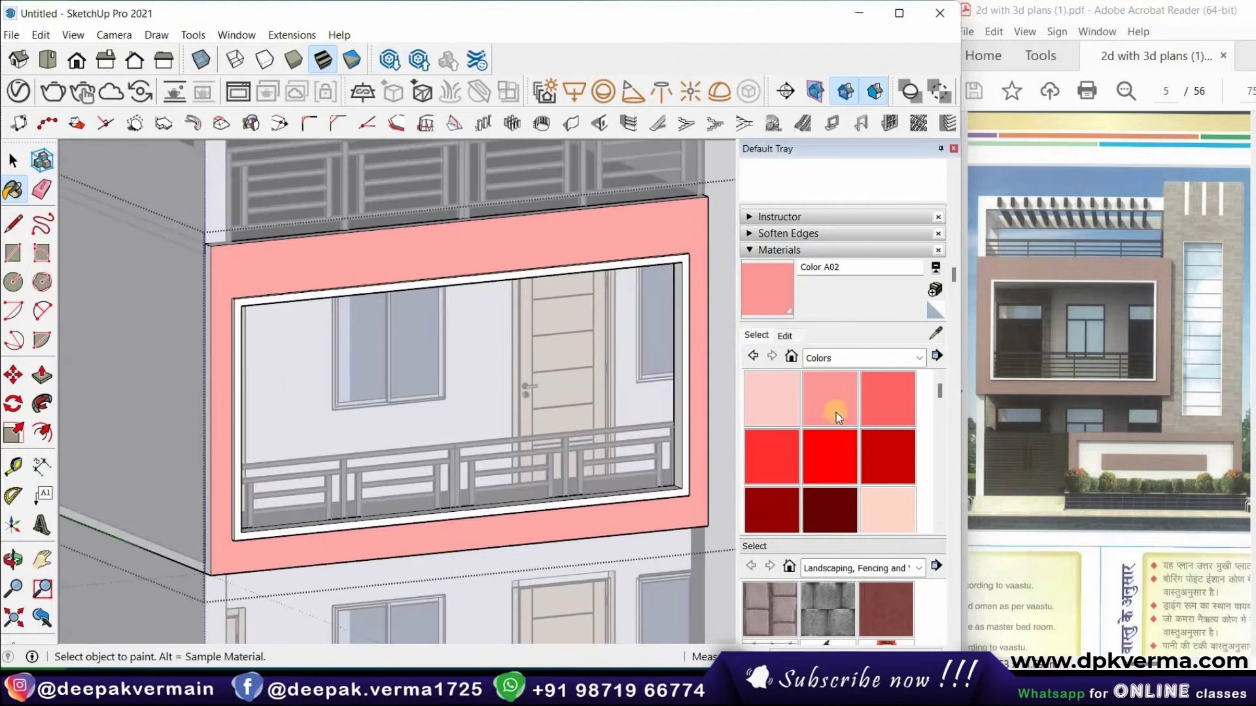
pyautogui.scroll(-2, 841, 416)
pyautogui.scroll(-2, 841, 418)
pyautogui.scroll(-2, 817, 427)
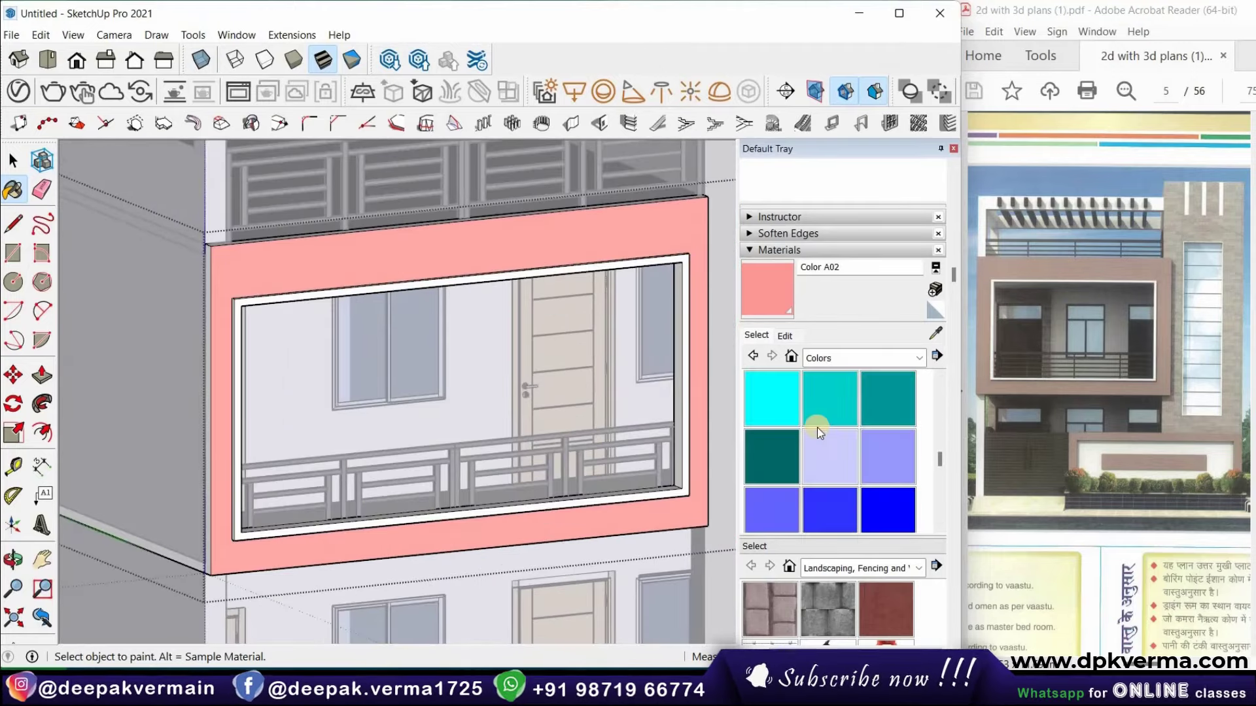
pyautogui.scroll(-2, 811, 438)
pyautogui.scroll(-2, 802, 450)
# Load white Color M00, then switch back to the Select tool
pyautogui.click(775, 441)
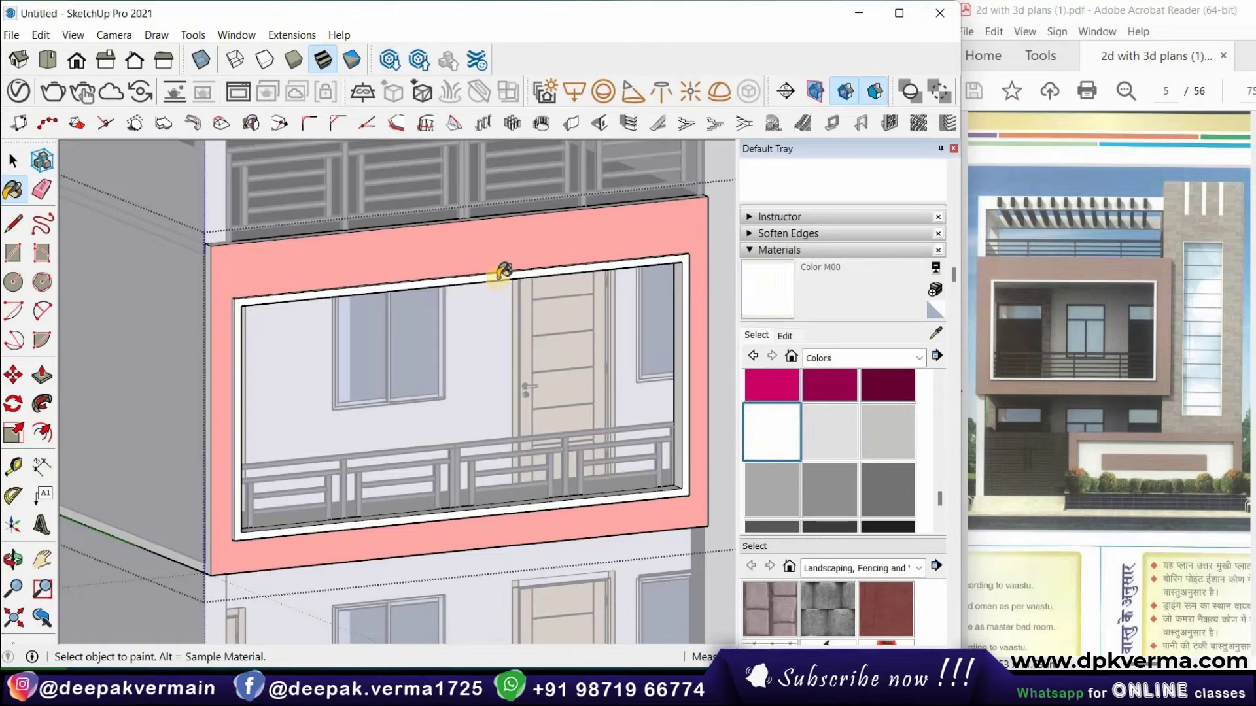
pyautogui.scroll(-1, 511, 307)
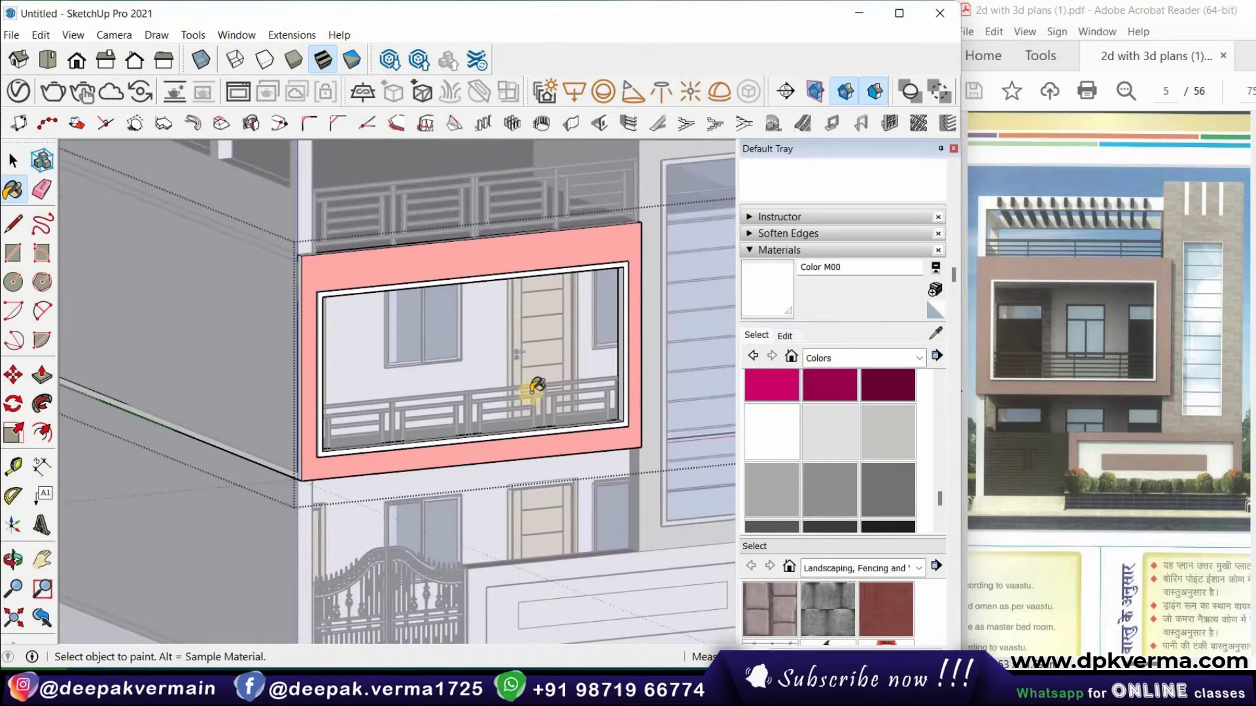
pyautogui.scroll(-1, 538, 392)
pyautogui.scroll(-1, 547, 477)
pyautogui.scroll(-2, 569, 550)
pyautogui.scroll(2, 576, 560)
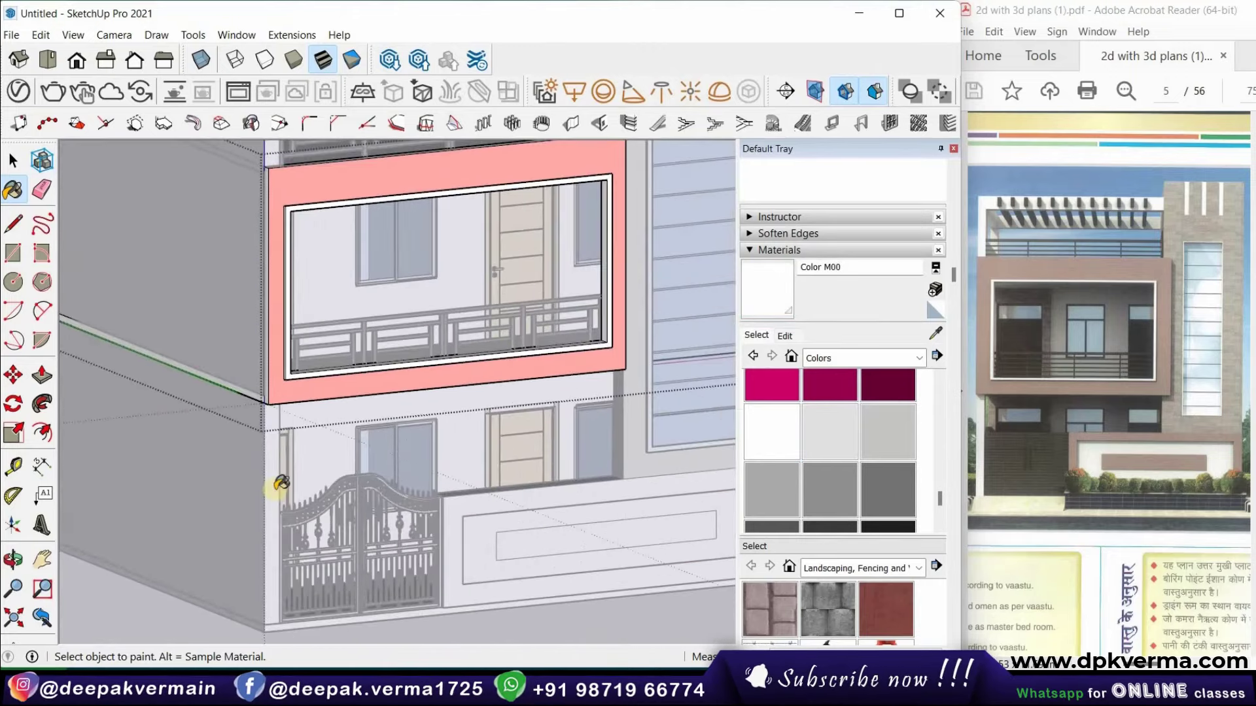
pyautogui.press('space')
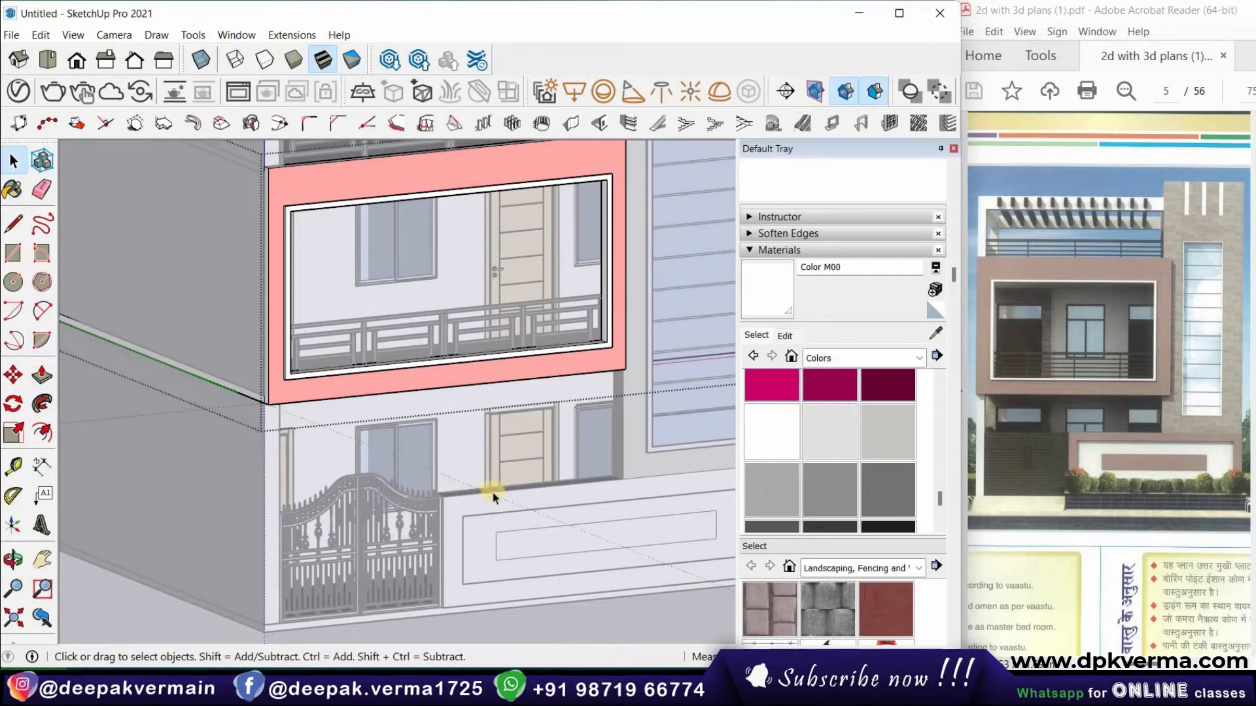
pyautogui.scroll(2, 510, 497)
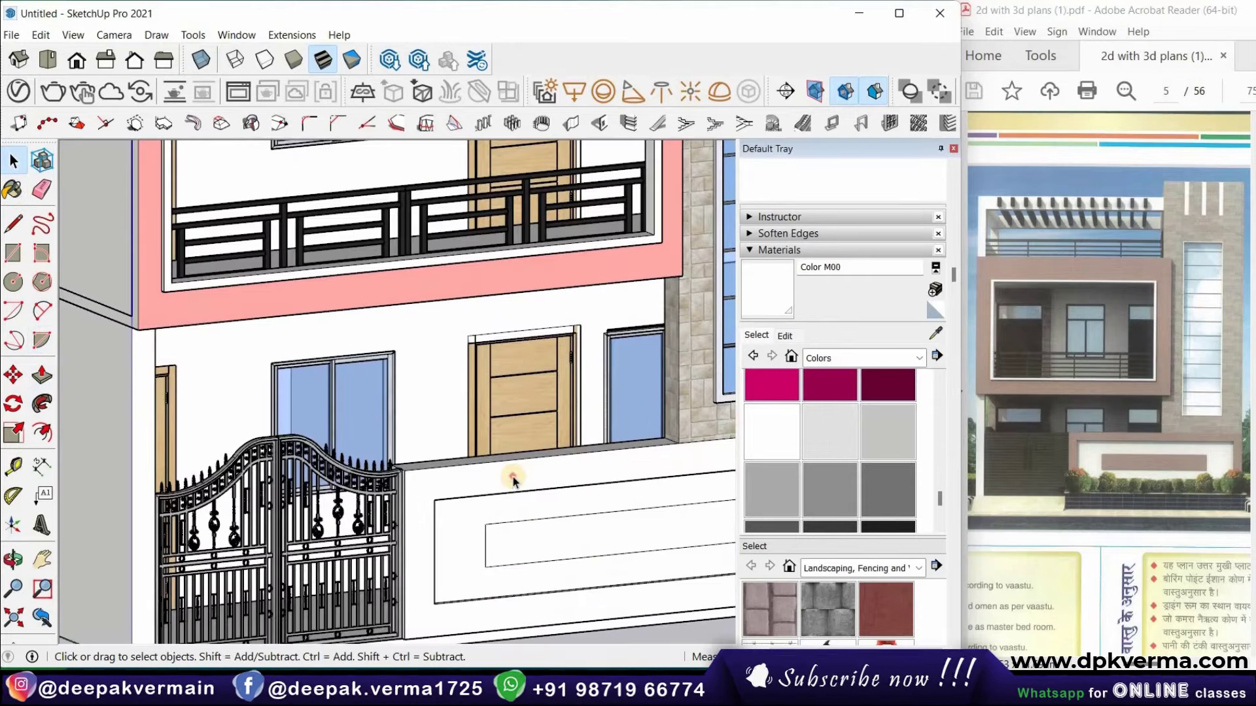
# Enter the boundary wall group and paint its front face and inner panel pink
pyautogui.doubleClick(513, 480)
pyautogui.scroll(3, 864, 432)
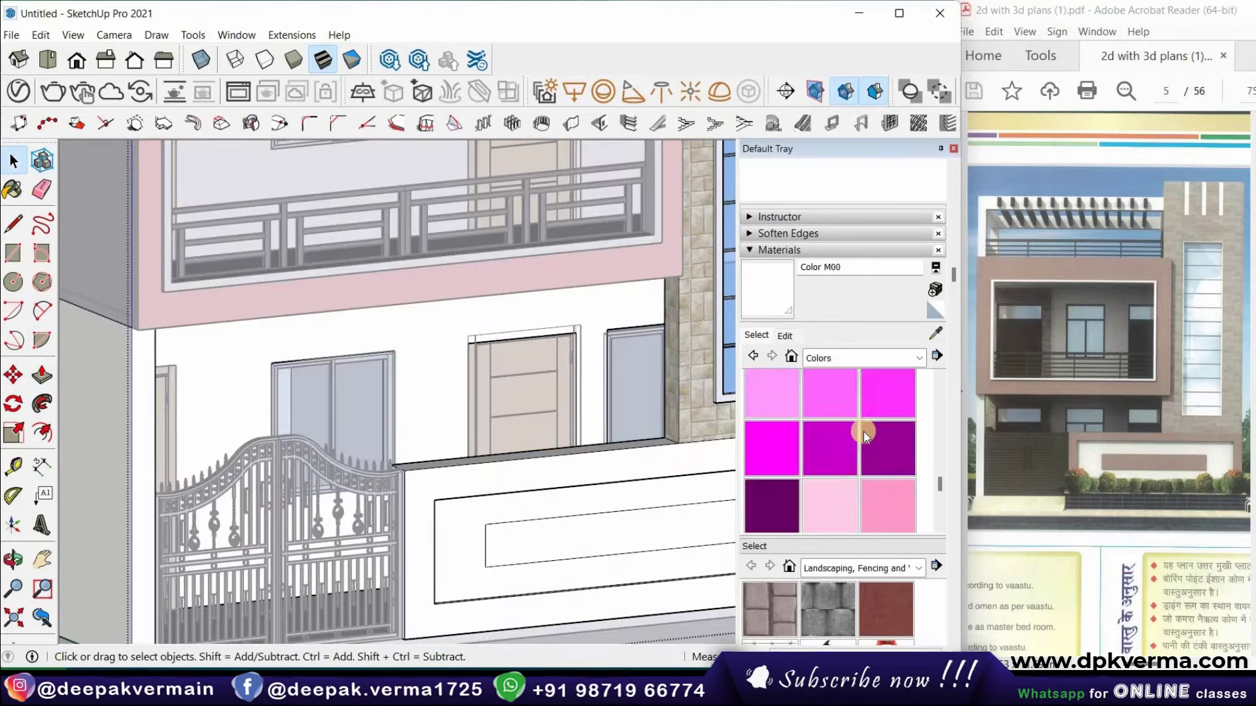
pyautogui.scroll(3, 864, 432)
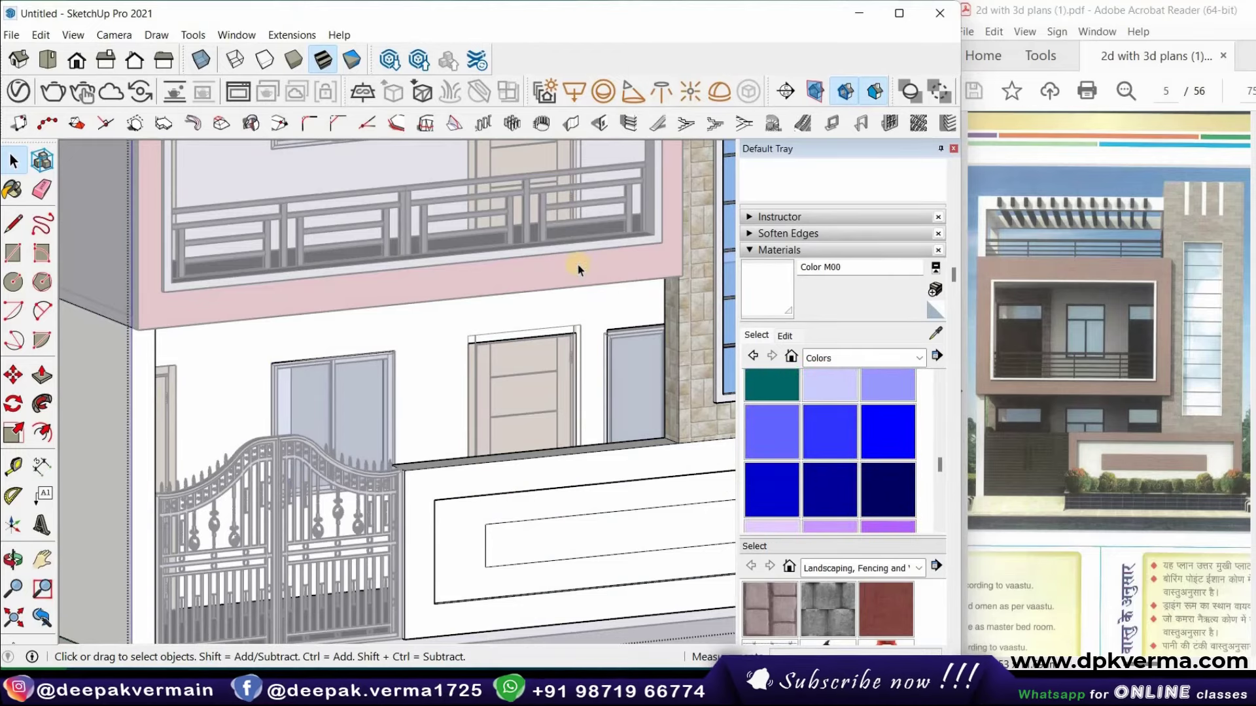
pyautogui.click(11, 190)
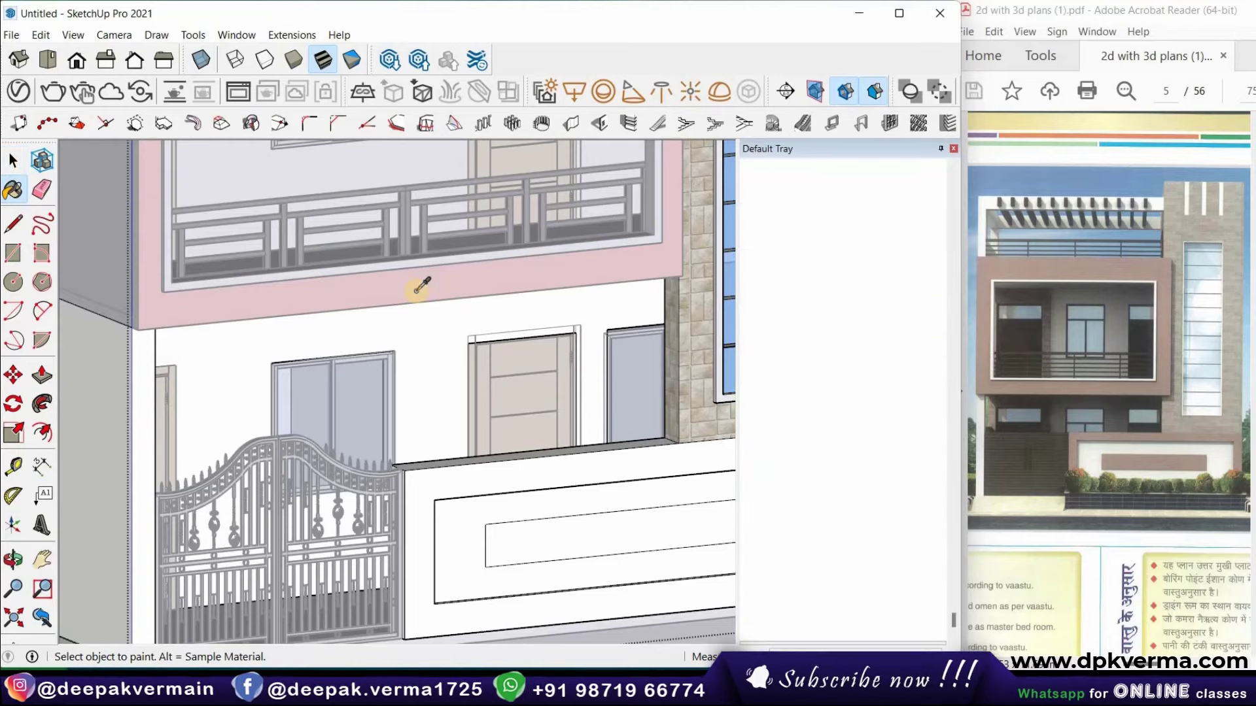
pyautogui.click(463, 469)
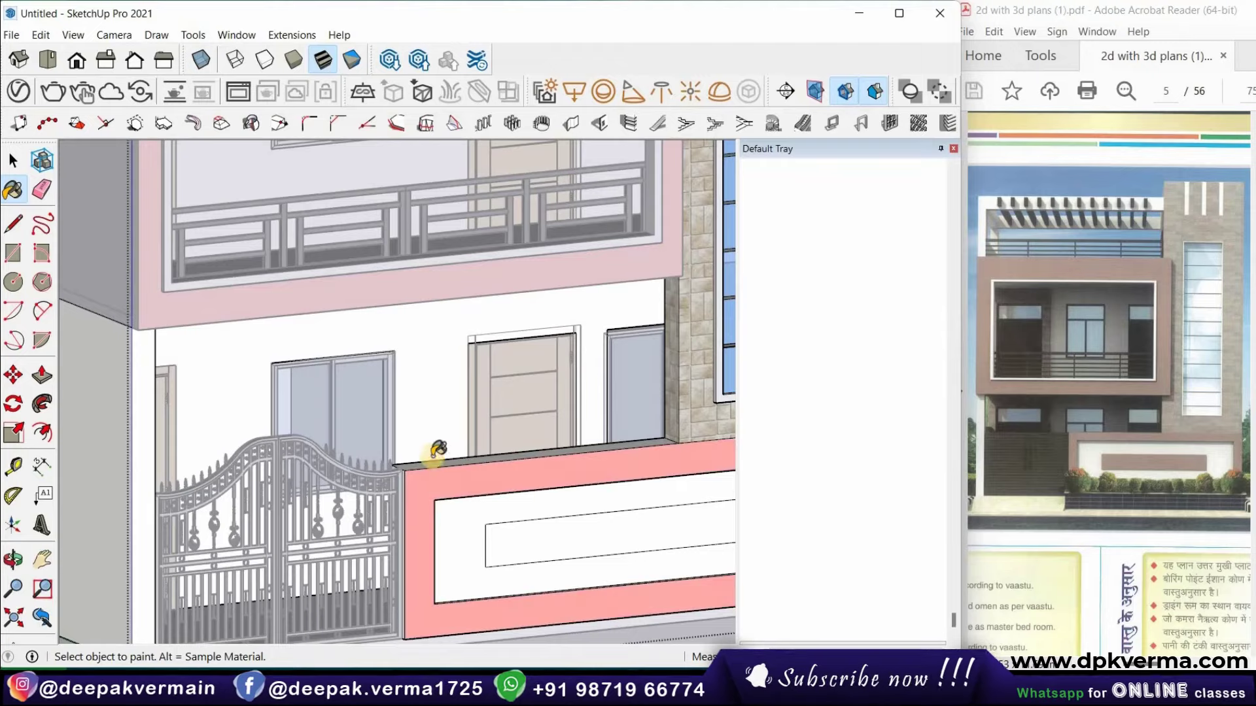
pyautogui.scroll(-2, 458, 471)
pyautogui.click(510, 507)
pyautogui.scroll(-3, 470, 503)
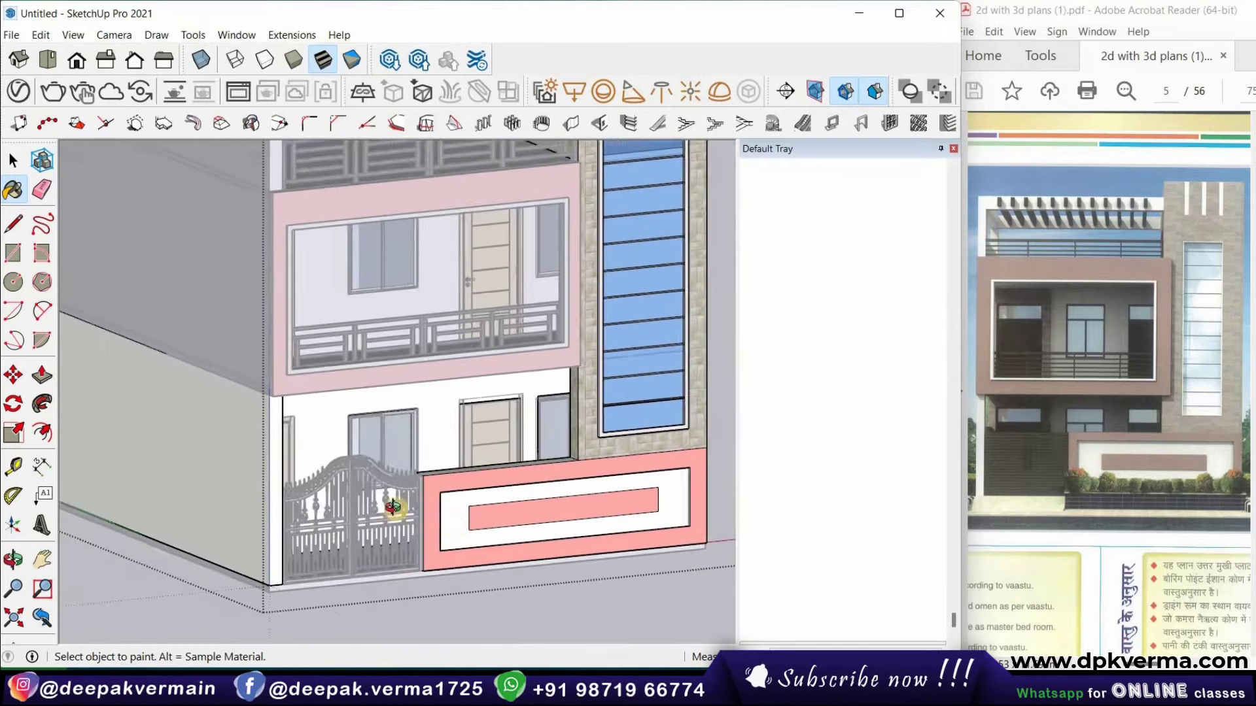
# Orbit around the house's front and left side to check the pink wall
pyautogui.moveTo(458, 510); pyautogui.dragTo(345, 475, button='middle')
pyautogui.scroll(-2, 350, 490)
pyautogui.scroll(-1, 392, 510)
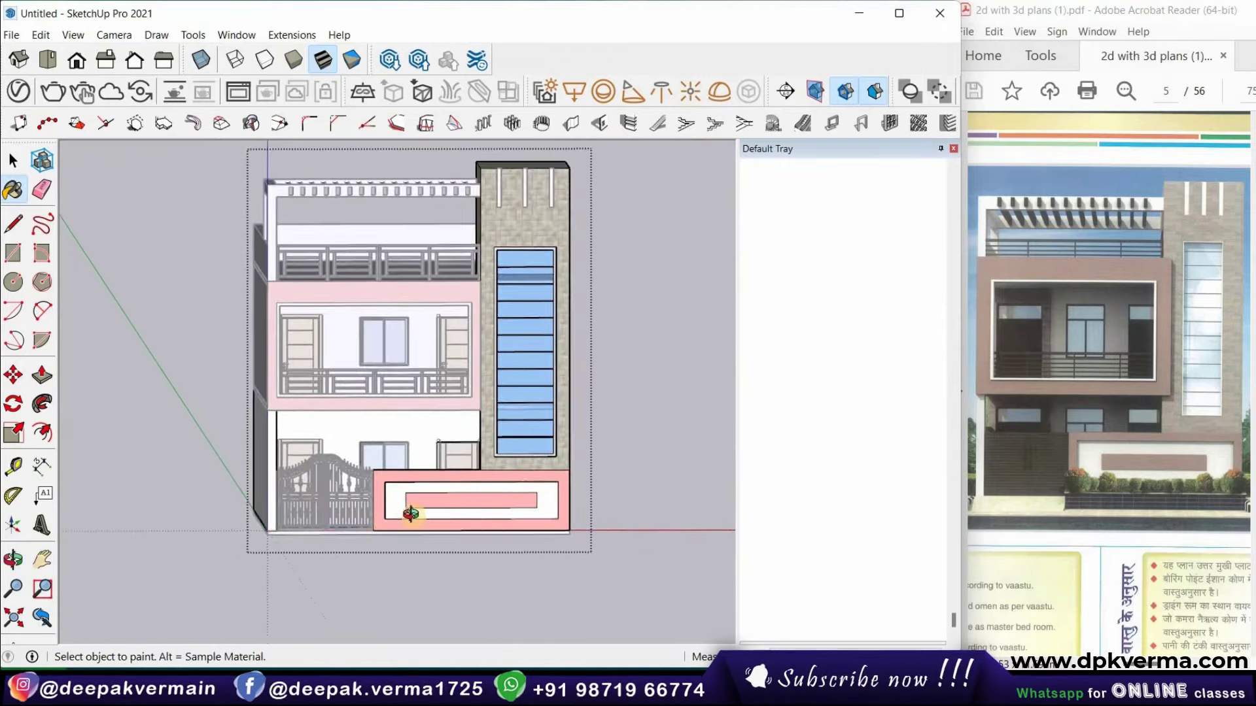
pyautogui.moveTo(406, 513)
pyautogui.mouseDown(button='middle')
pyautogui.moveTo(334, 492)
pyautogui.moveTo(262, 520)
pyautogui.mouseUp(button='middle')
pyautogui.press('b')
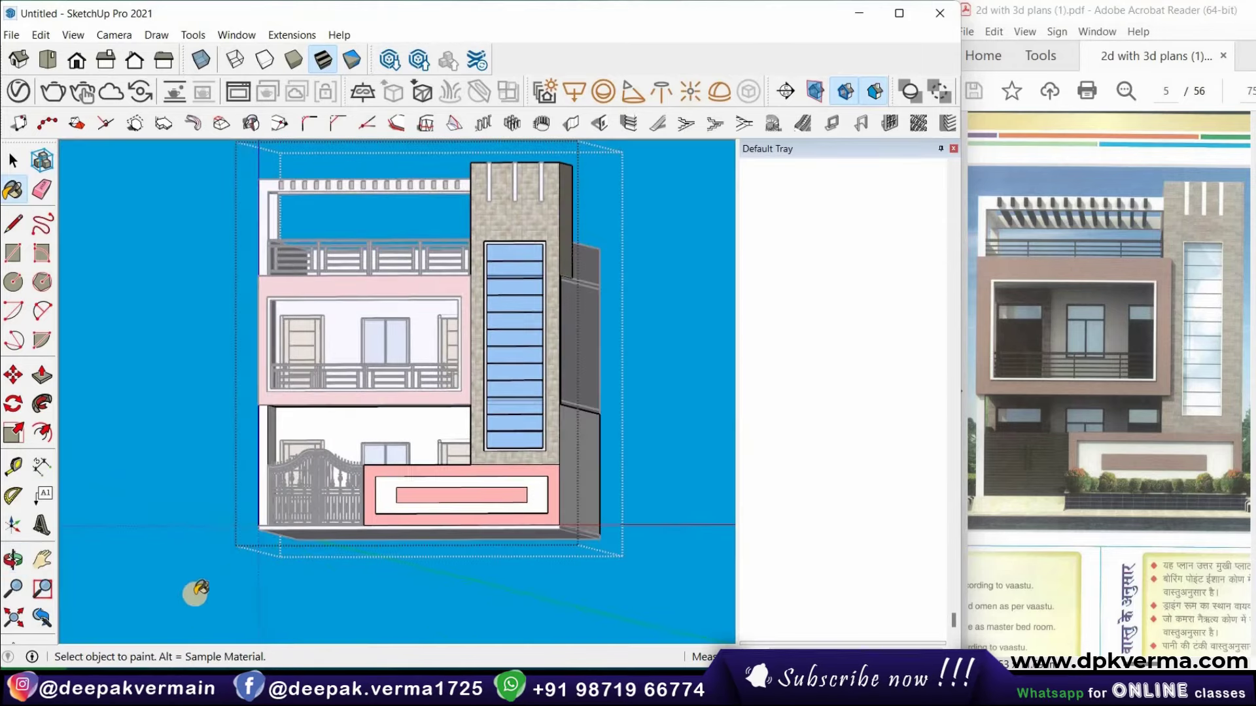
pyautogui.scroll(3, 392, 510)
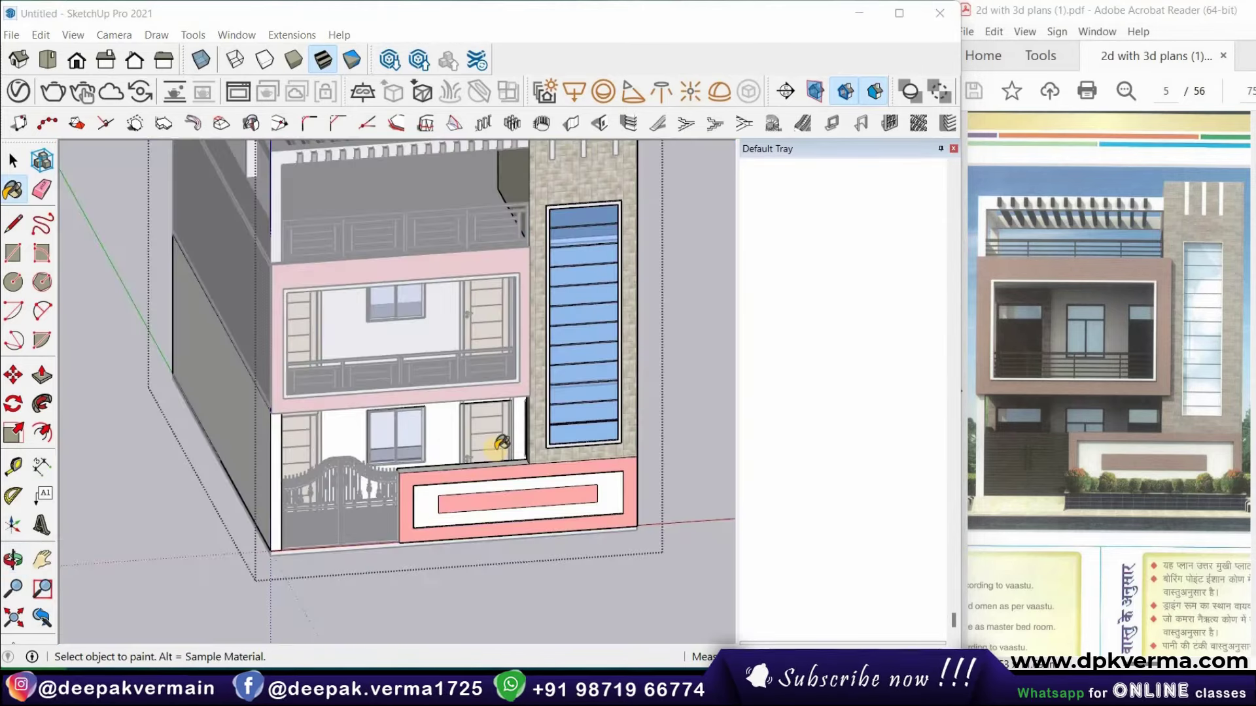
pyautogui.scroll(2, 477, 458)
pyautogui.scroll(2, 479, 457)
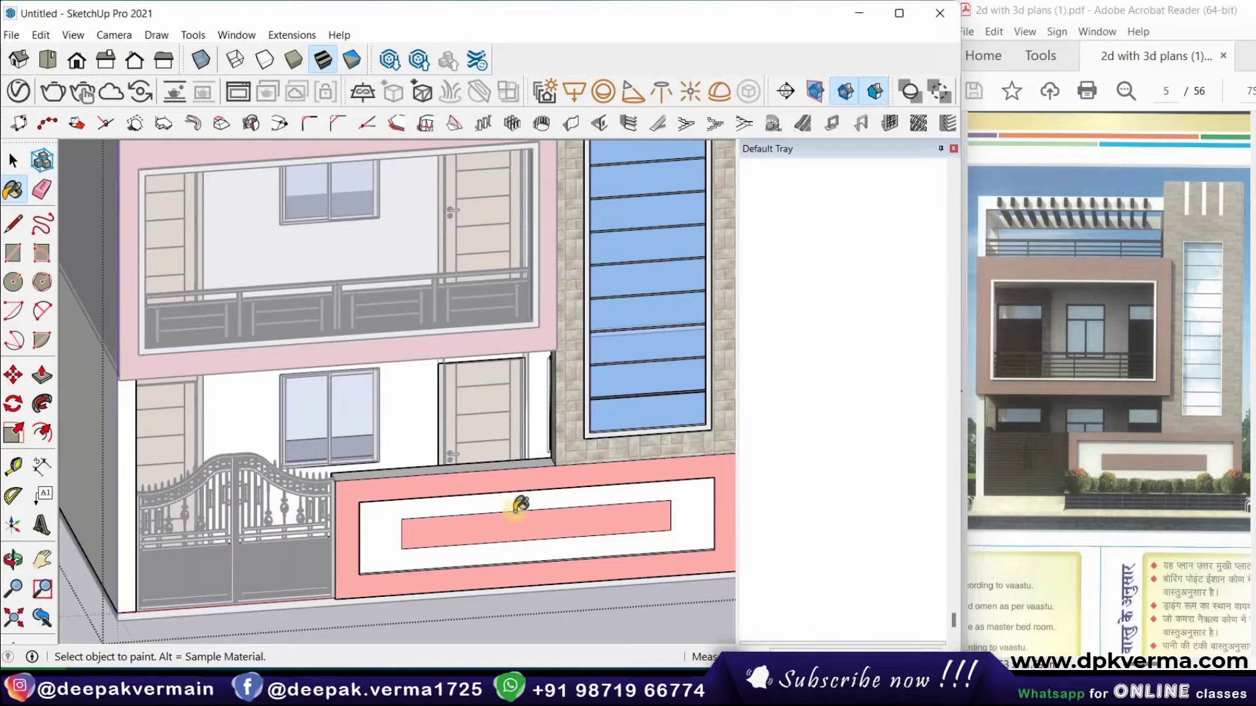
pyautogui.scroll(2, 520, 504)
pyautogui.scroll(-2, 443, 476)
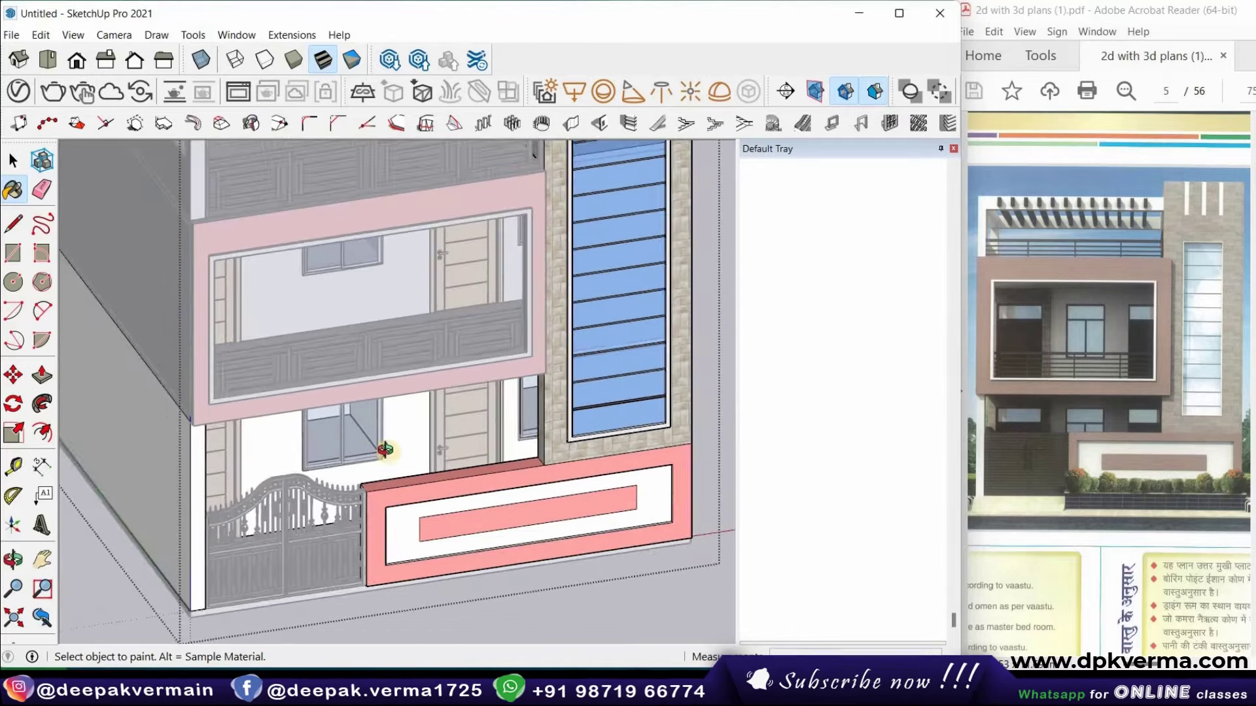
# Orbit to a near-frontal facade view to compare with the reference elevation
pyautogui.moveTo(384, 442)
pyautogui.mouseDown(button='middle')
pyautogui.moveTo(373, 505)
pyautogui.moveTo(386, 502)
pyautogui.mouseUp(button='middle')
pyautogui.scroll(3, 385, 501)
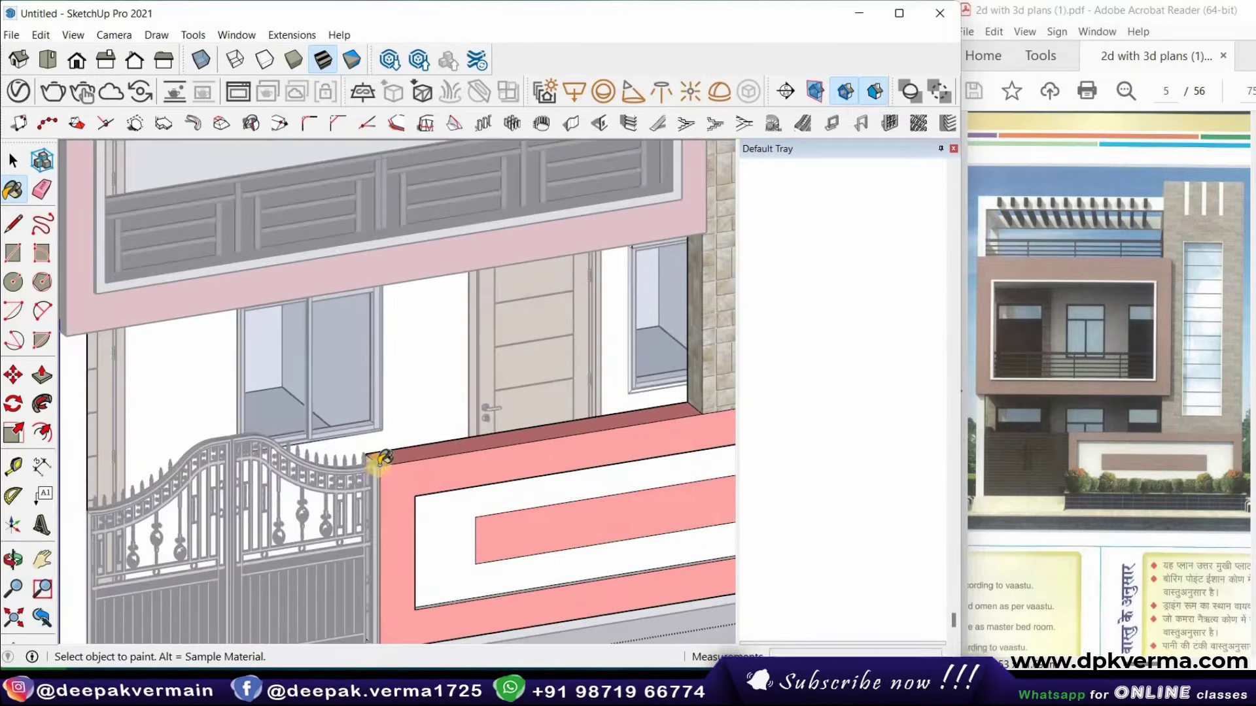
pyautogui.scroll(2, 382, 457)
pyautogui.scroll(2, 364, 449)
pyautogui.scroll(-2, 370, 451)
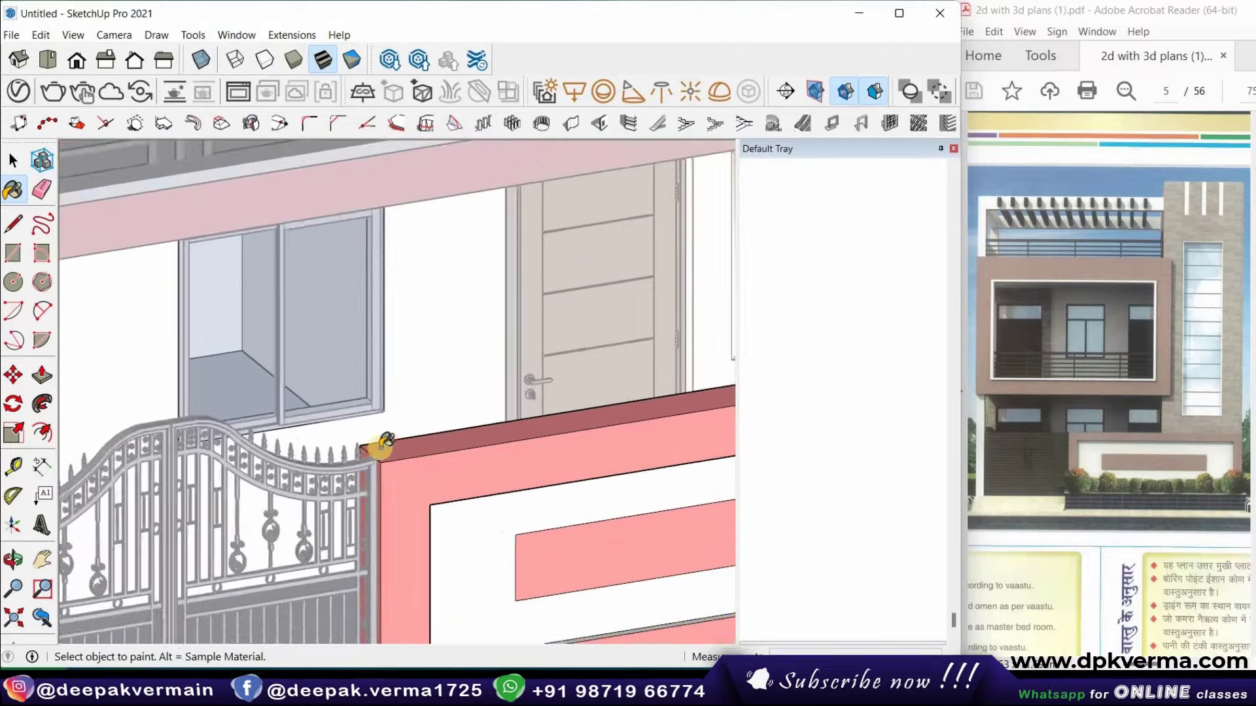
pyautogui.scroll(-2, 379, 442)
pyautogui.moveTo(401, 488)
pyautogui.mouseDown(button='middle')
pyautogui.moveTo(488, 487)
pyautogui.moveTo(301, 476)
pyautogui.moveTo(409, 482)
pyautogui.moveTo(353, 558)
pyautogui.moveTo(515, 555)
pyautogui.mouseUp(button='middle')
pyautogui.scroll(-2, 514, 555)
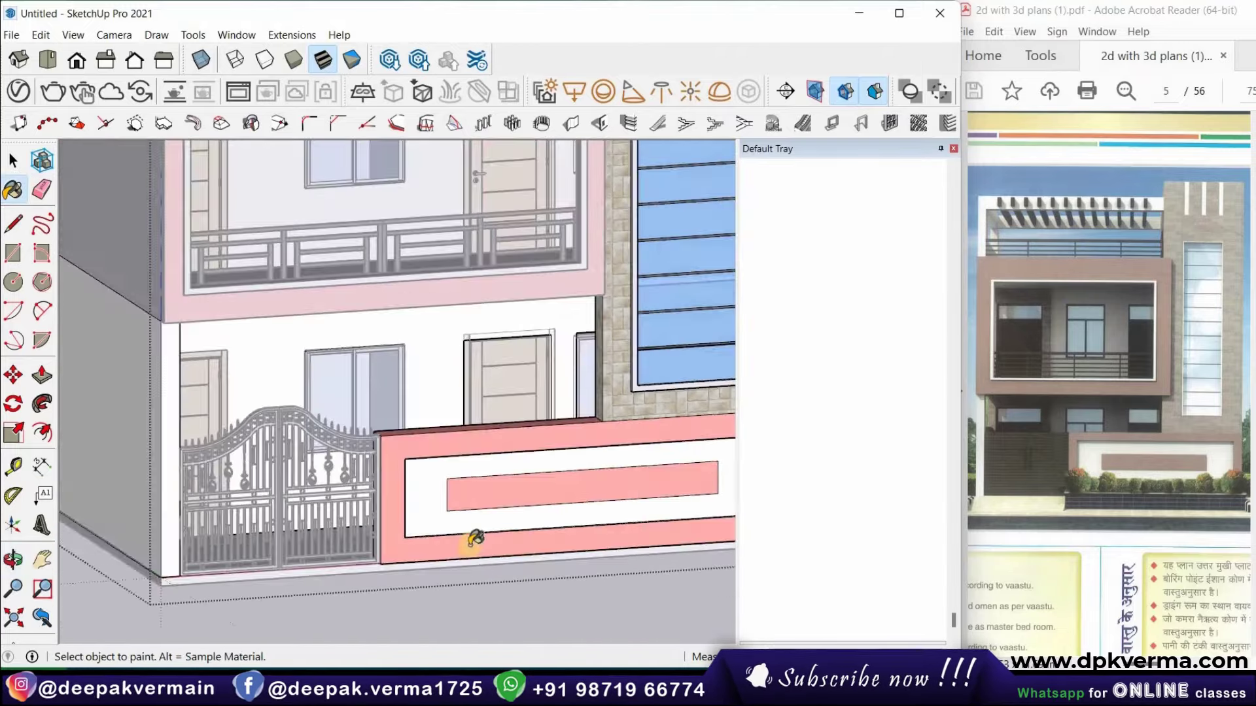
pyautogui.scroll(-2, 471, 542)
pyautogui.scroll(-1, 471, 542)
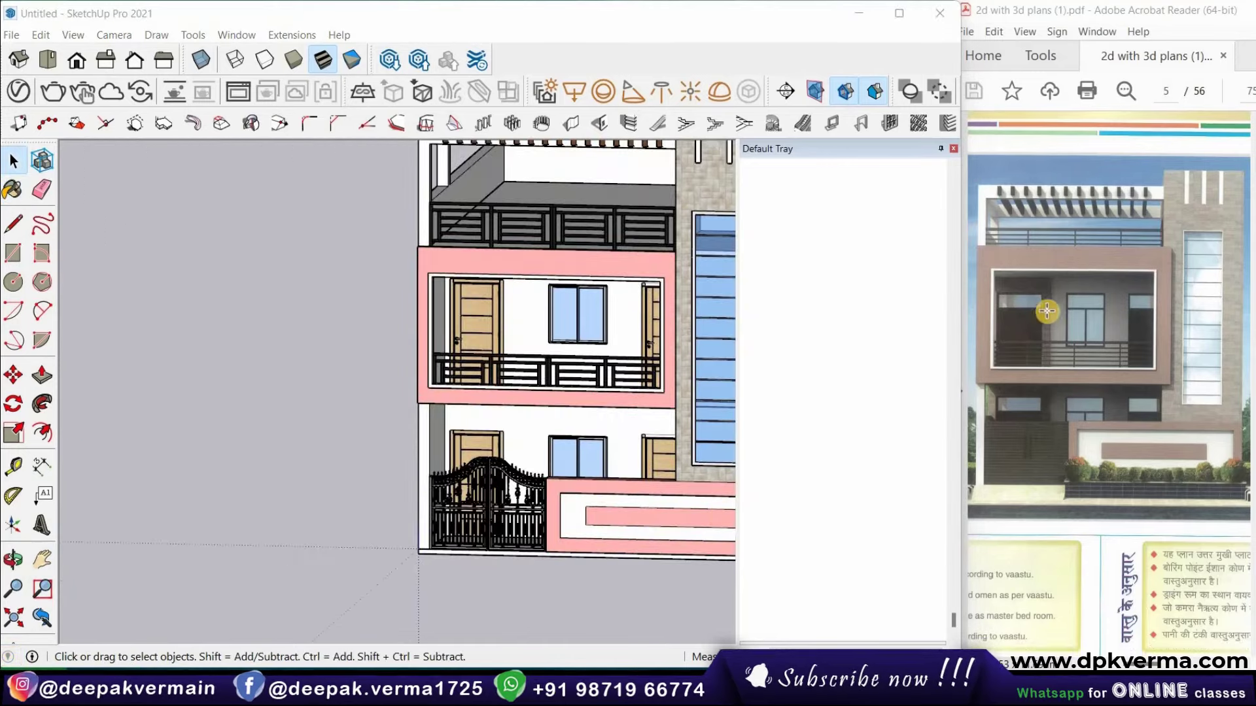
pyautogui.scroll(5, 1048, 307)
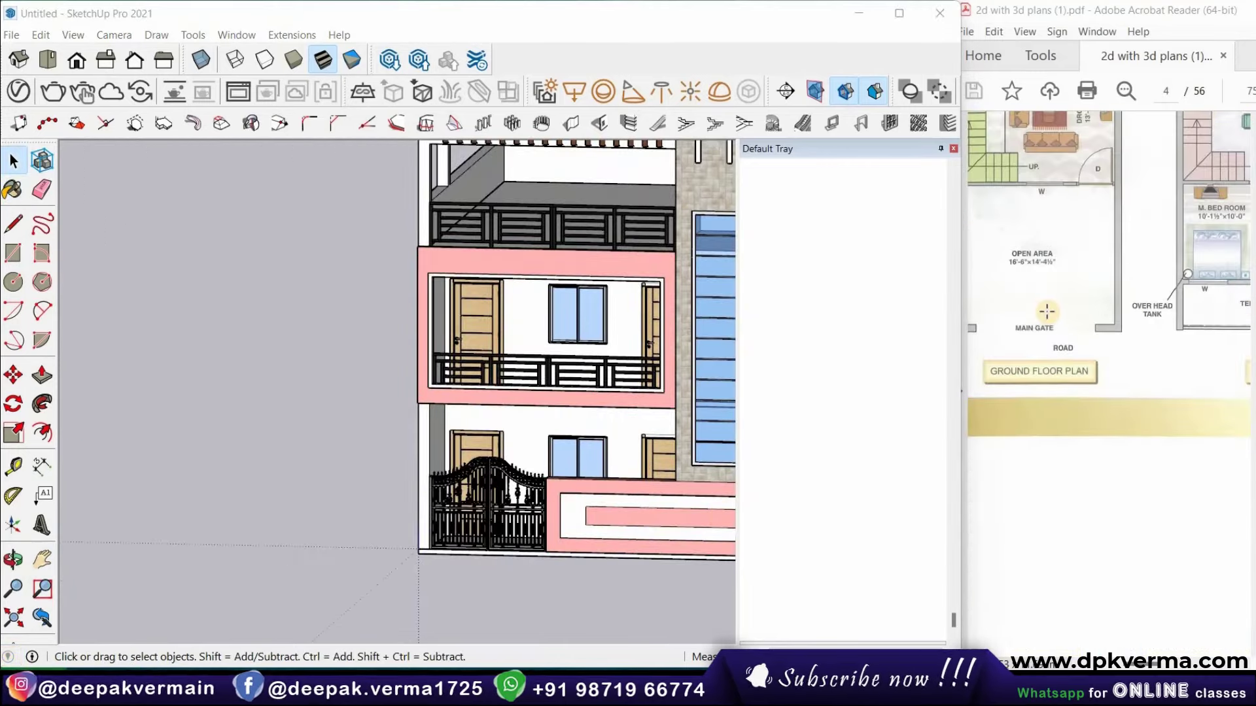
pyautogui.scroll(-5, 1047, 311)
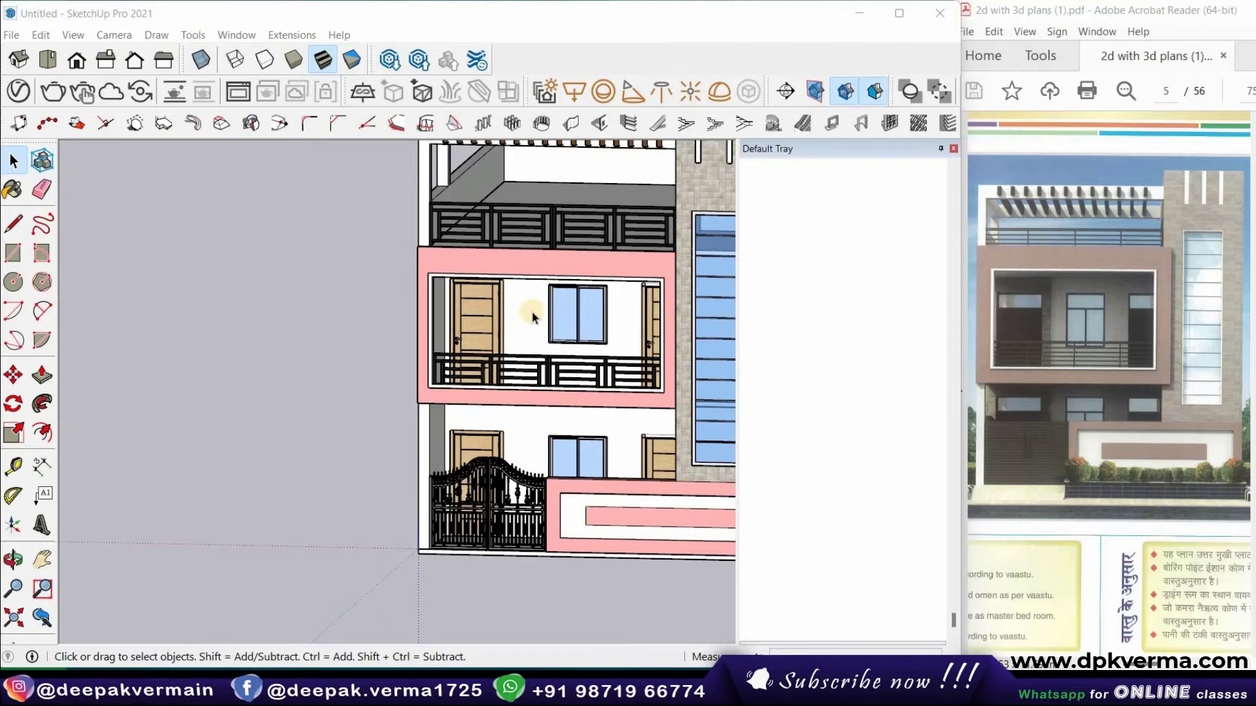
pyautogui.scroll(1, 532, 317)
pyautogui.scroll(2, 508, 314)
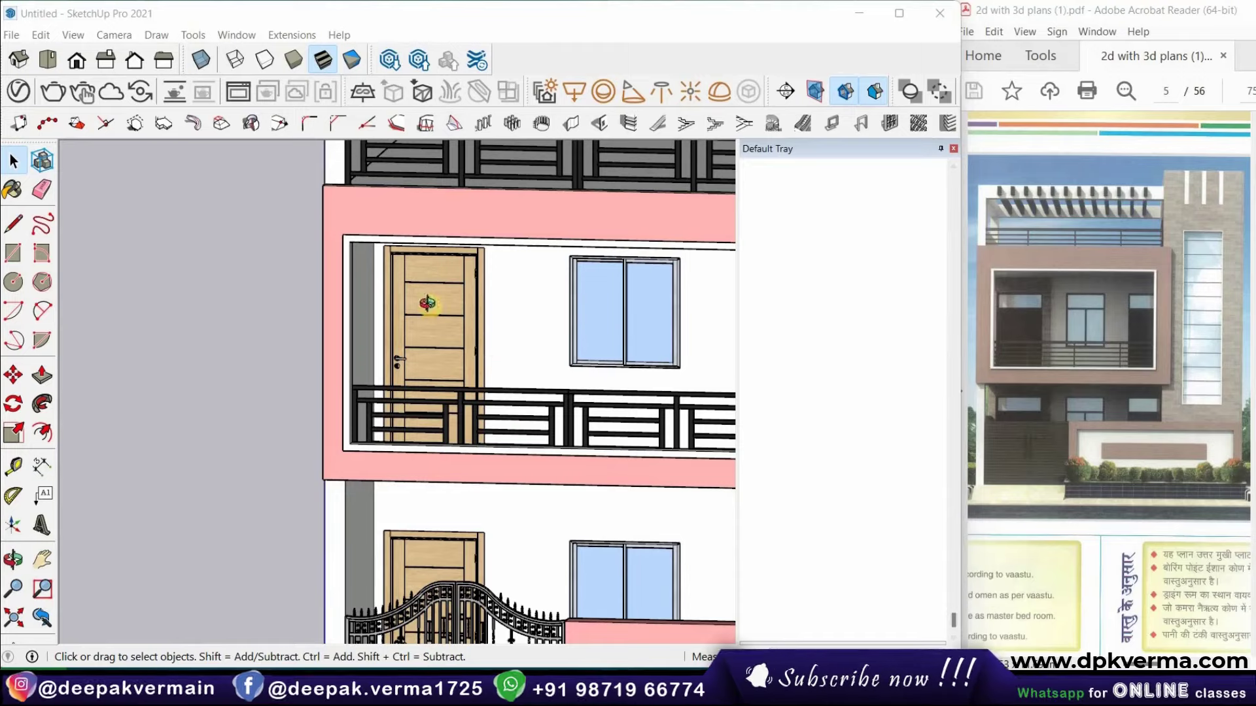
# Enter the upper facade group and select the vertical edge beside the balcony door
pyautogui.moveTo(427, 303); pyautogui.dragTo(516, 295, button='middle')
pyautogui.doubleClick(514, 295)
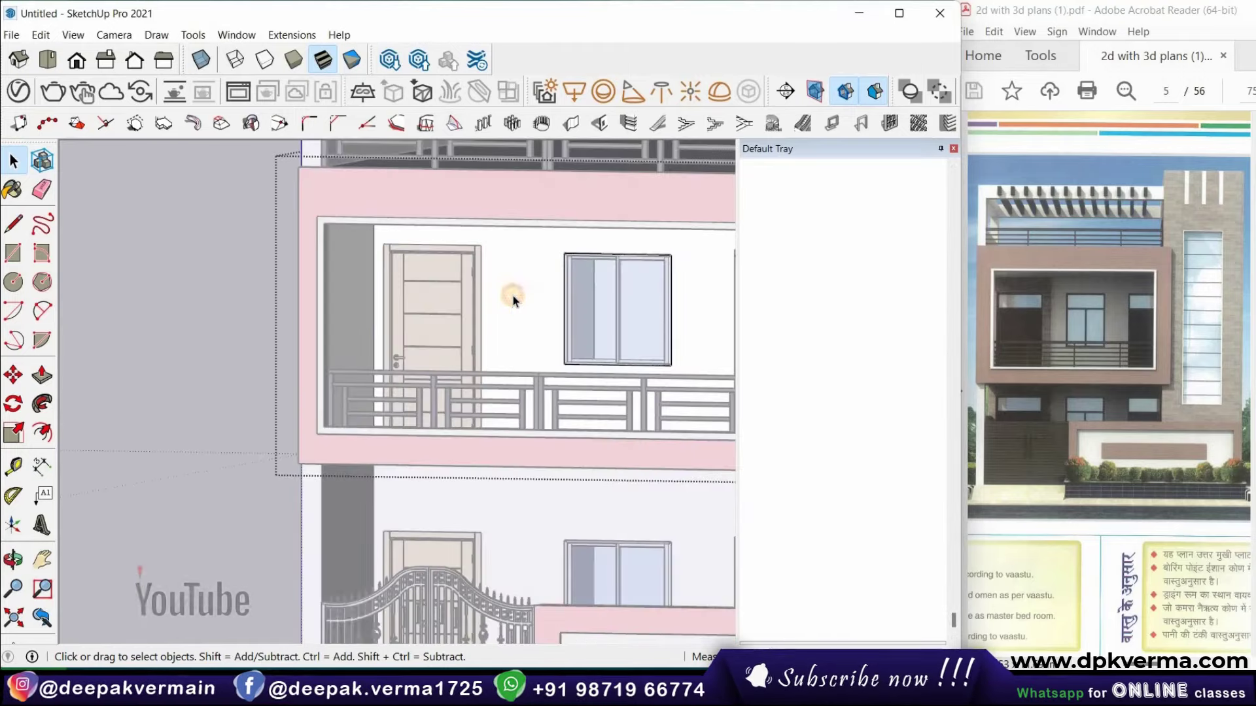
pyautogui.scroll(2, 507, 294)
pyautogui.click(315, 276)
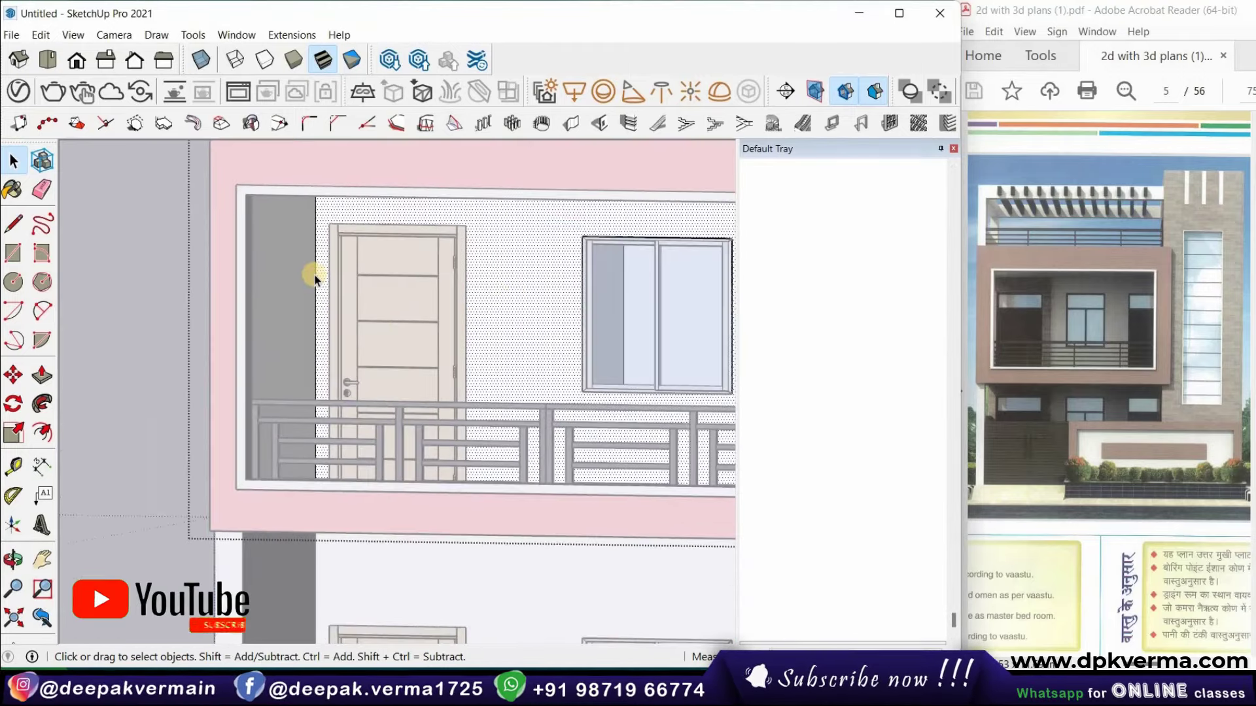
pyautogui.click(316, 275)
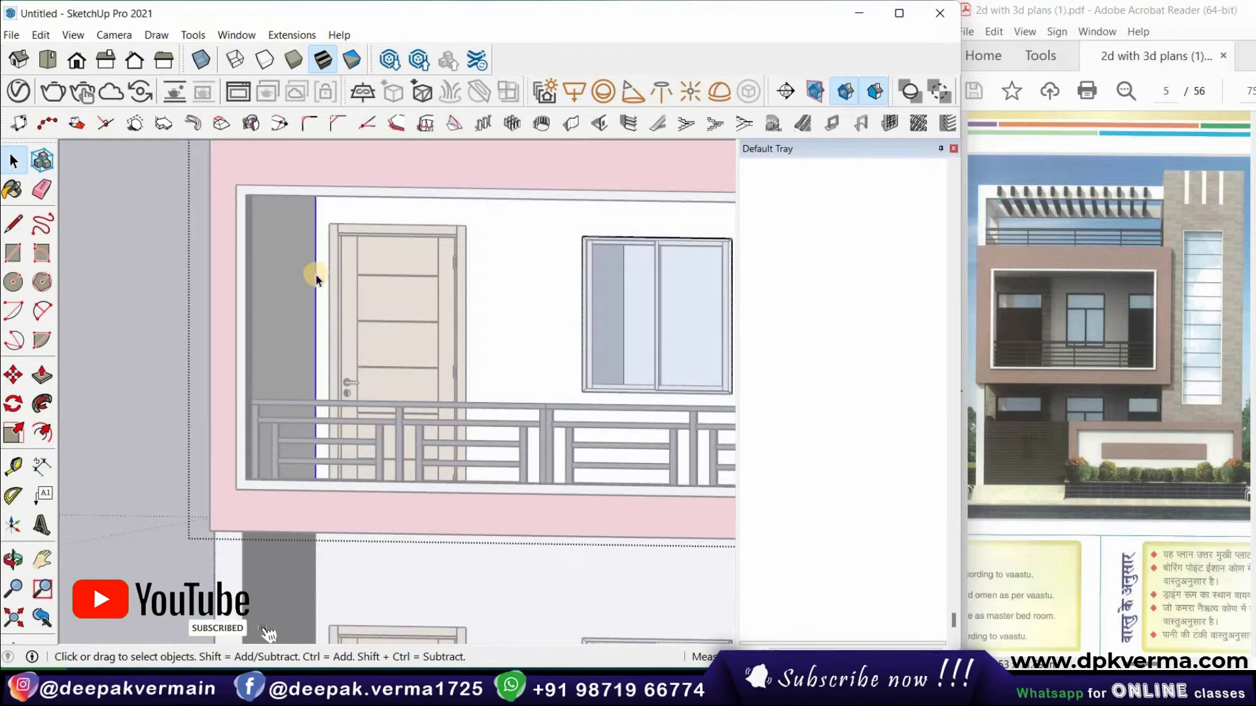
# Copy the edge with Move along the balcony ceiling to split the back wall
pyautogui.moveTo(320, 249)
pyautogui.mouseDown(button='middle')
pyautogui.moveTo(302, 177)
pyautogui.moveTo(343, 233)
pyautogui.mouseUp(button='middle')
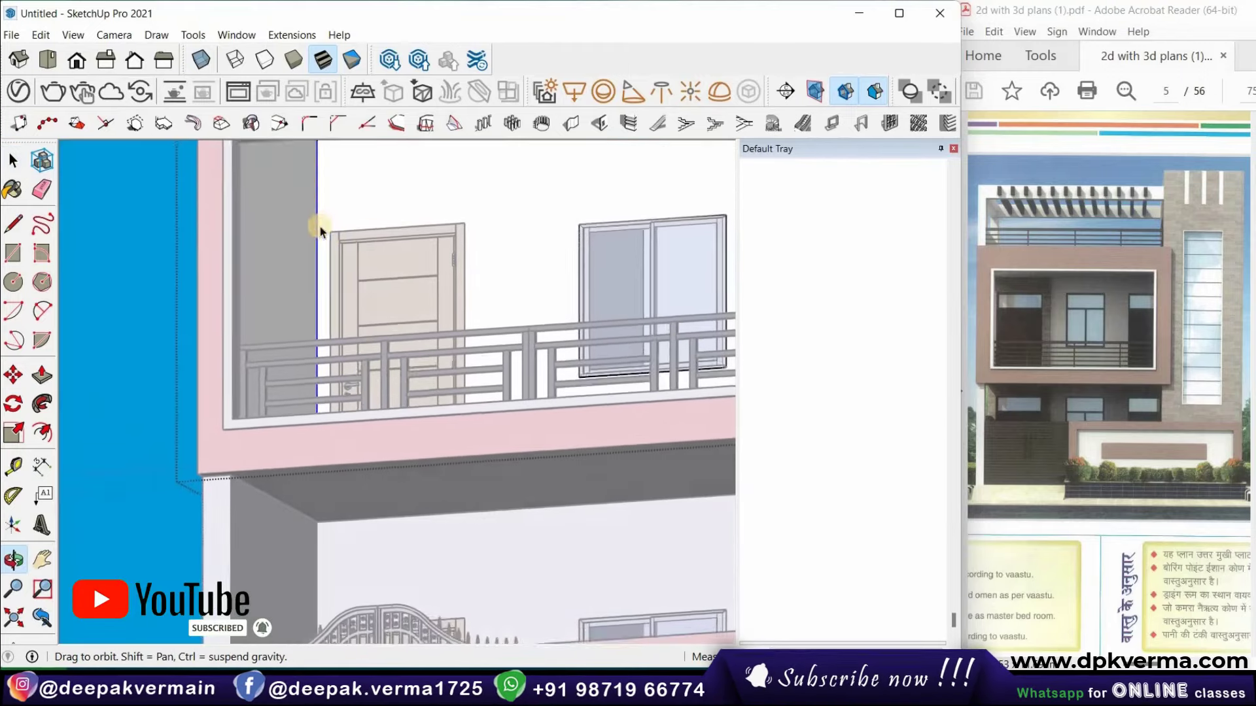
pyautogui.scroll(-2, 342, 234)
pyautogui.scroll(2, 319, 179)
pyautogui.scroll(2, 319, 178)
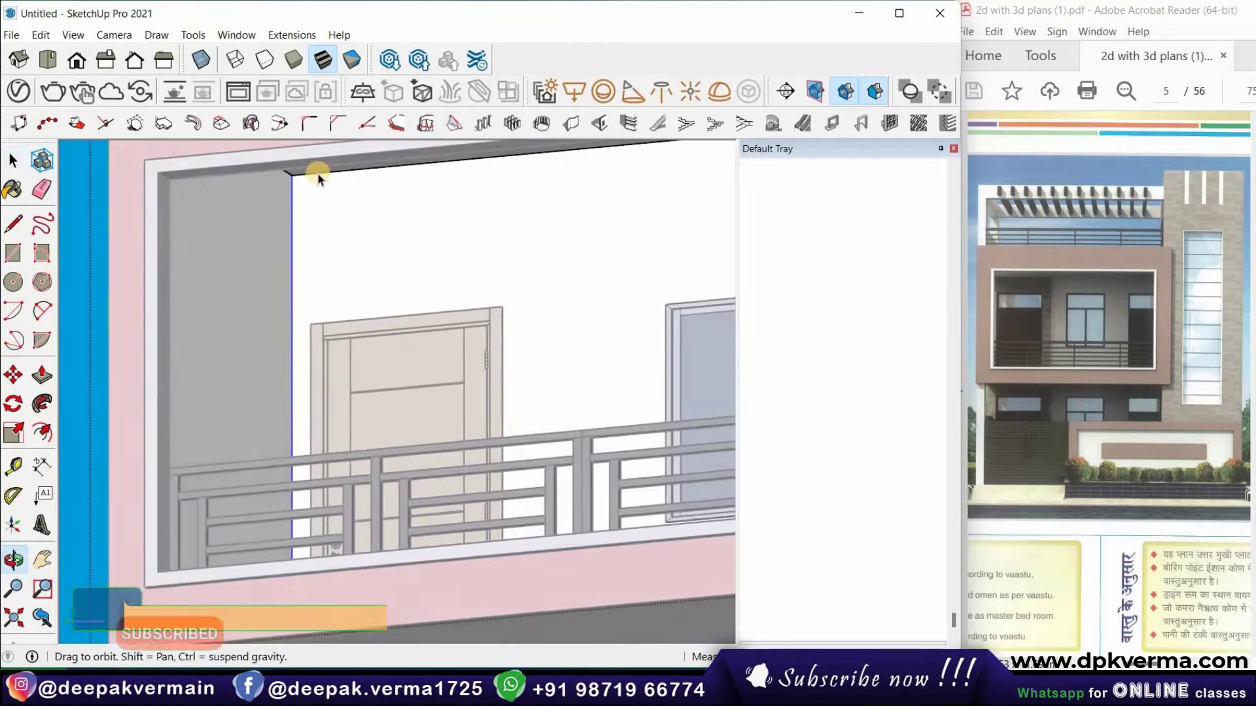
pyautogui.click(9, 380)
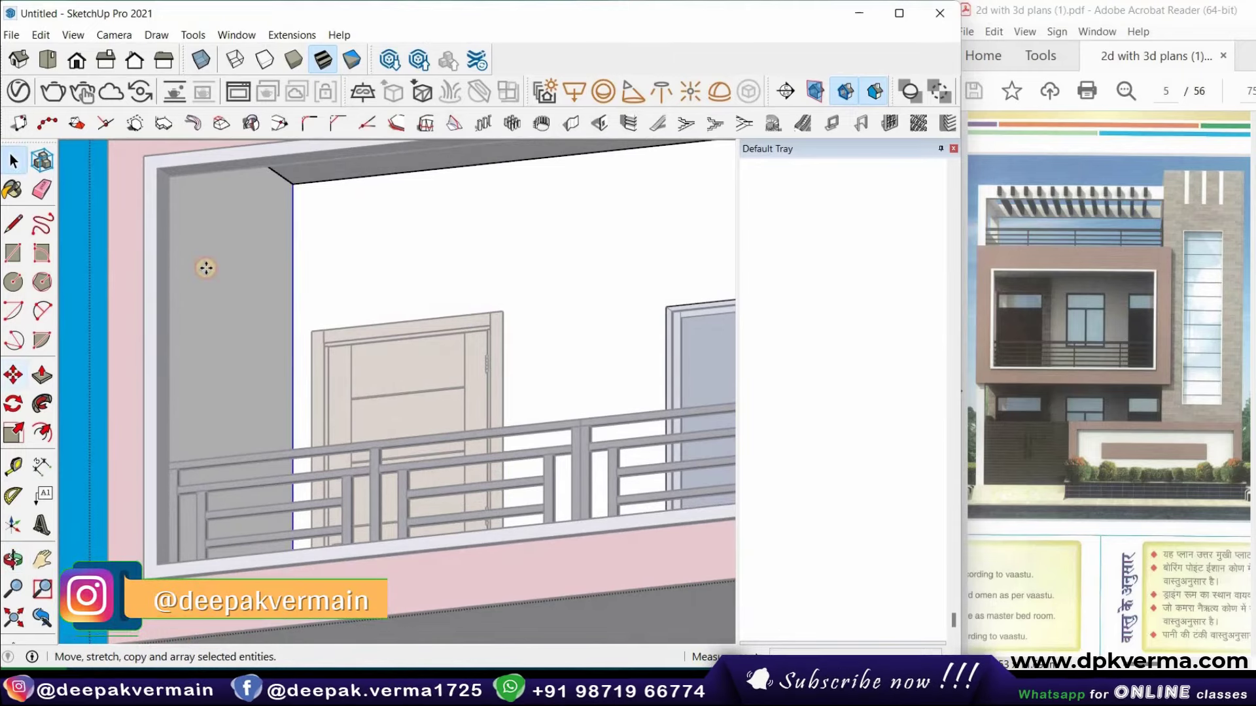
pyautogui.press('ctrl')
pyautogui.click(293, 183)
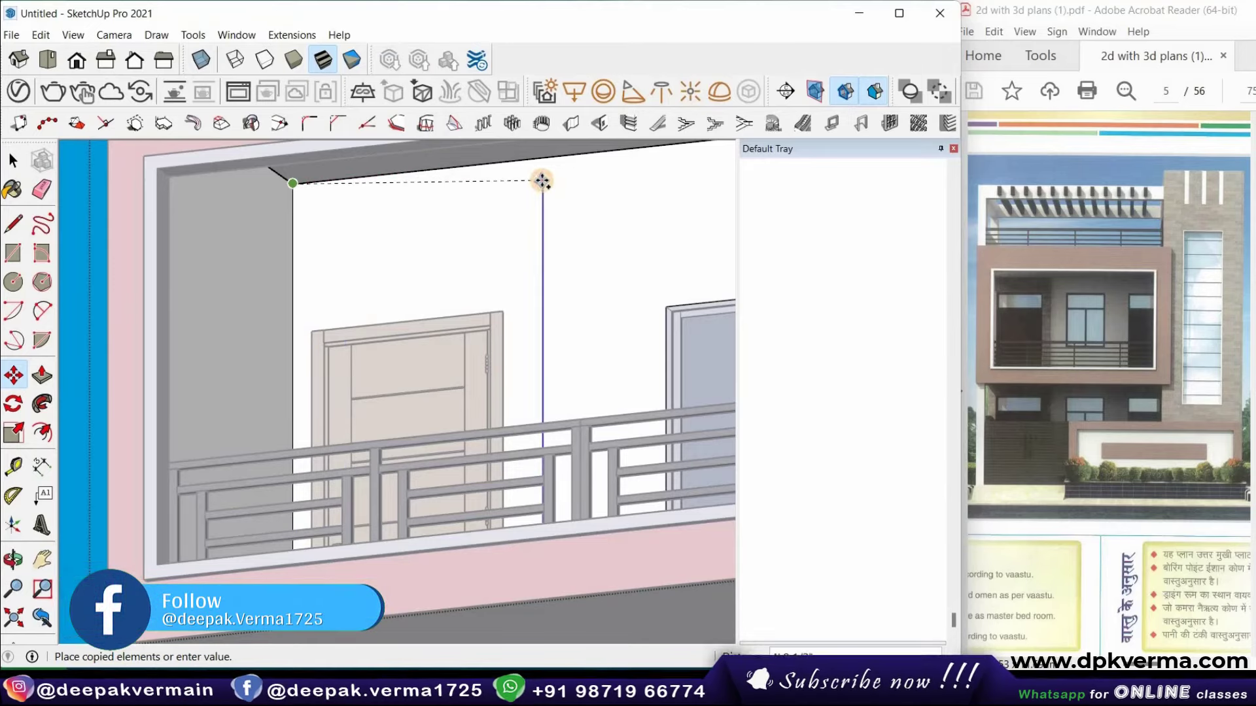
pyautogui.click(541, 161)
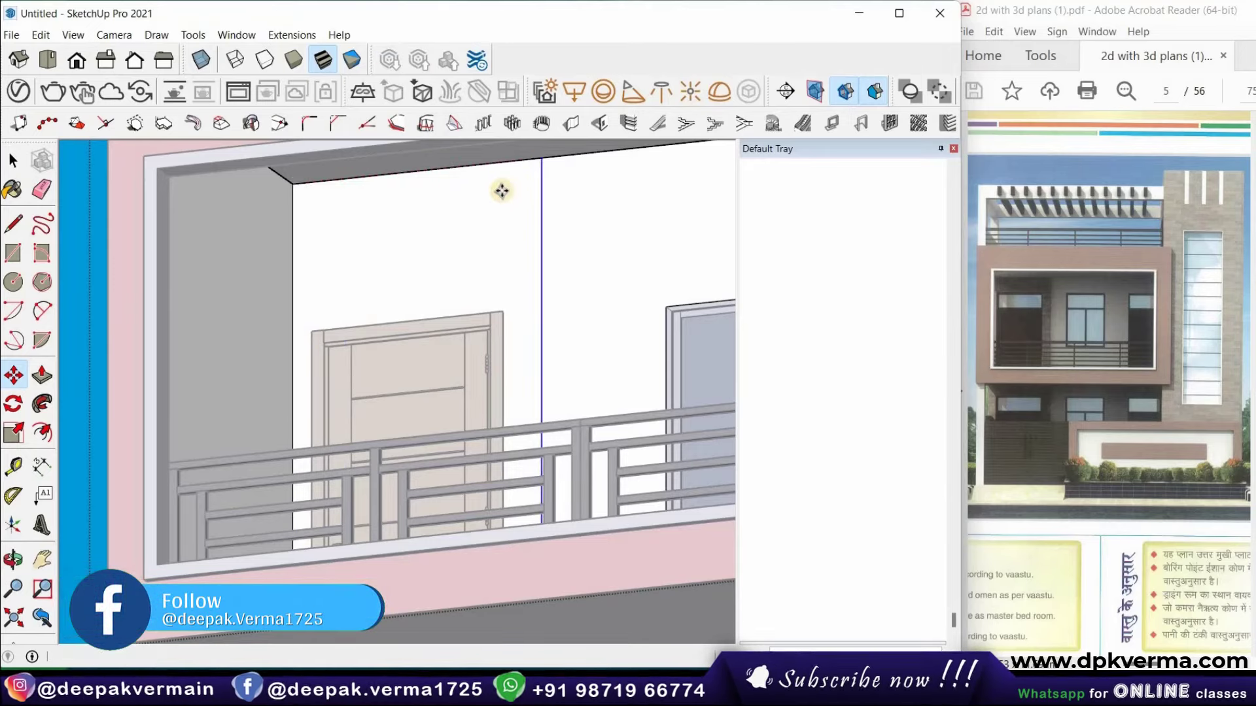
# Orbit slightly around the facade and close the house group
pyautogui.scroll(-2, 391, 216)
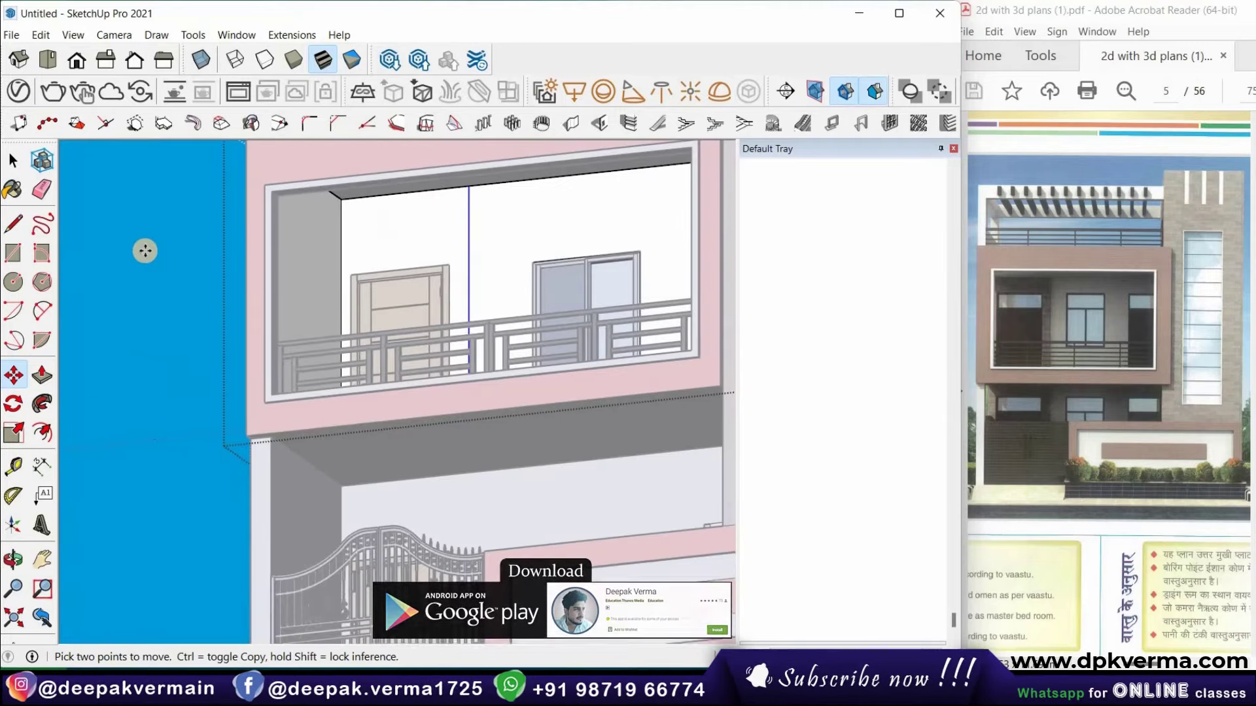
pyautogui.press('space')
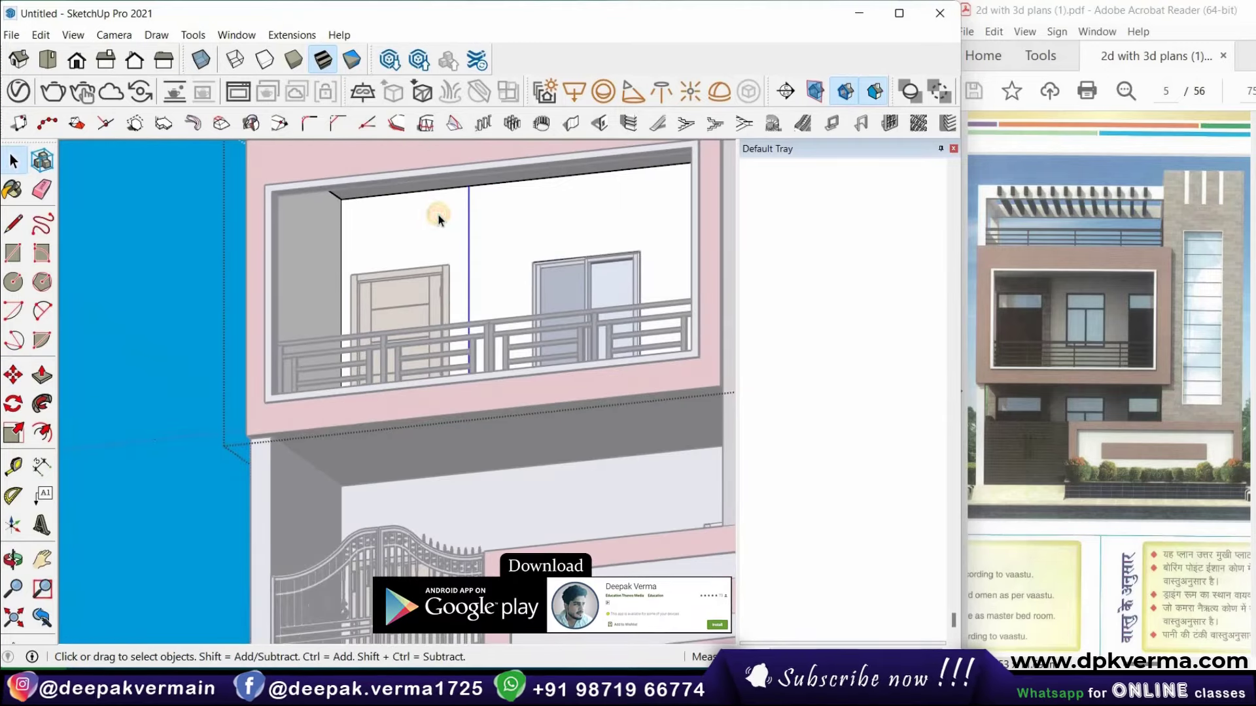
pyautogui.click(434, 280)
pyautogui.moveTo(435, 278); pyautogui.dragTo(568, 298, button='middle')
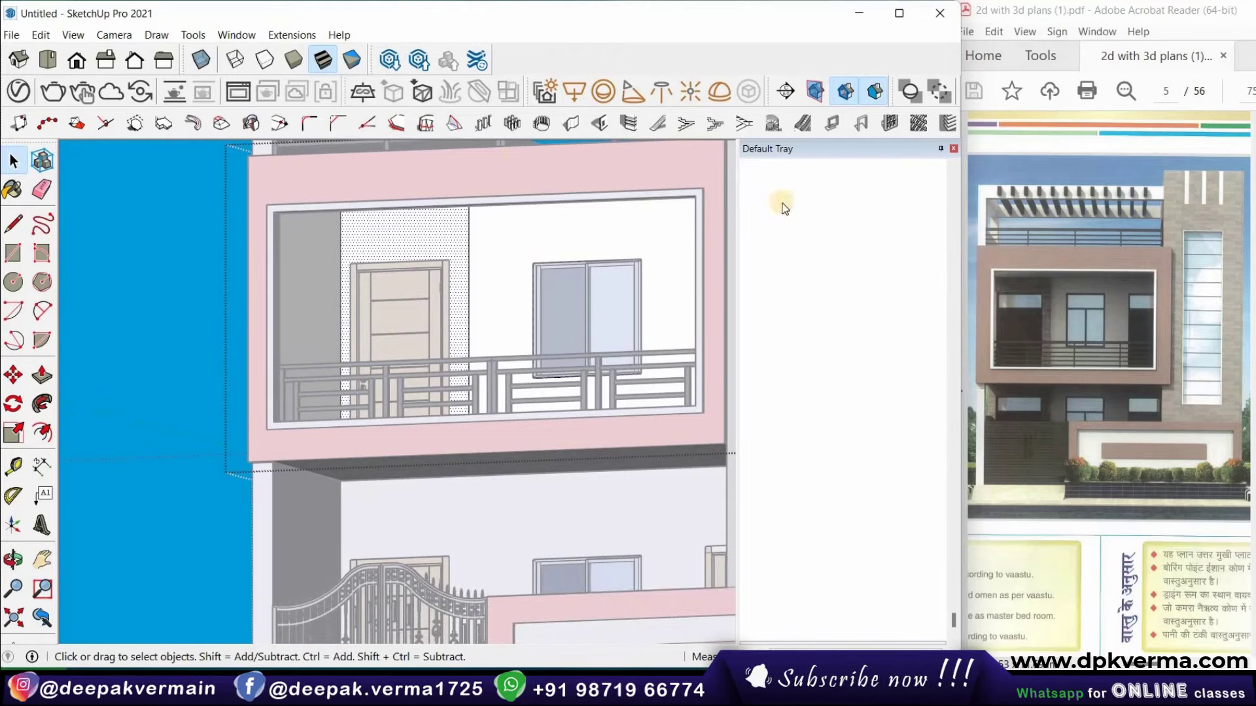
pyautogui.click(78, 203)
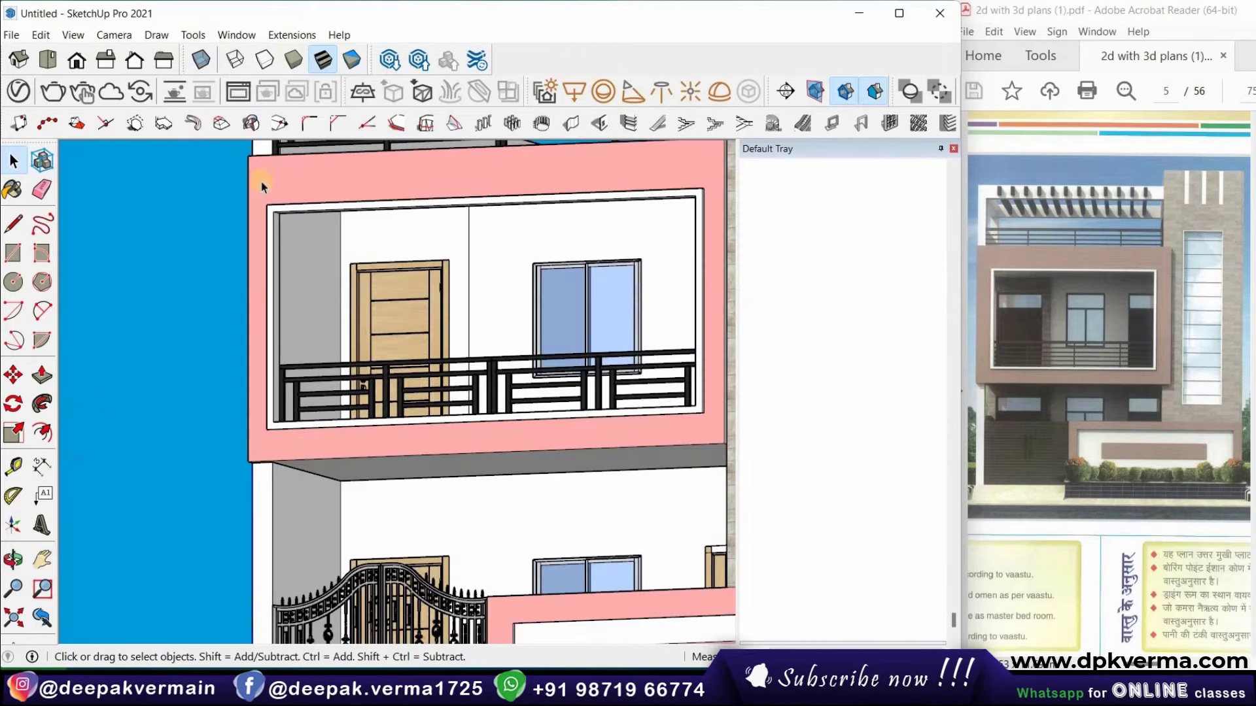
# Try Crushed Rock on the balcony back wall, then undo it
pyautogui.click(12, 190)
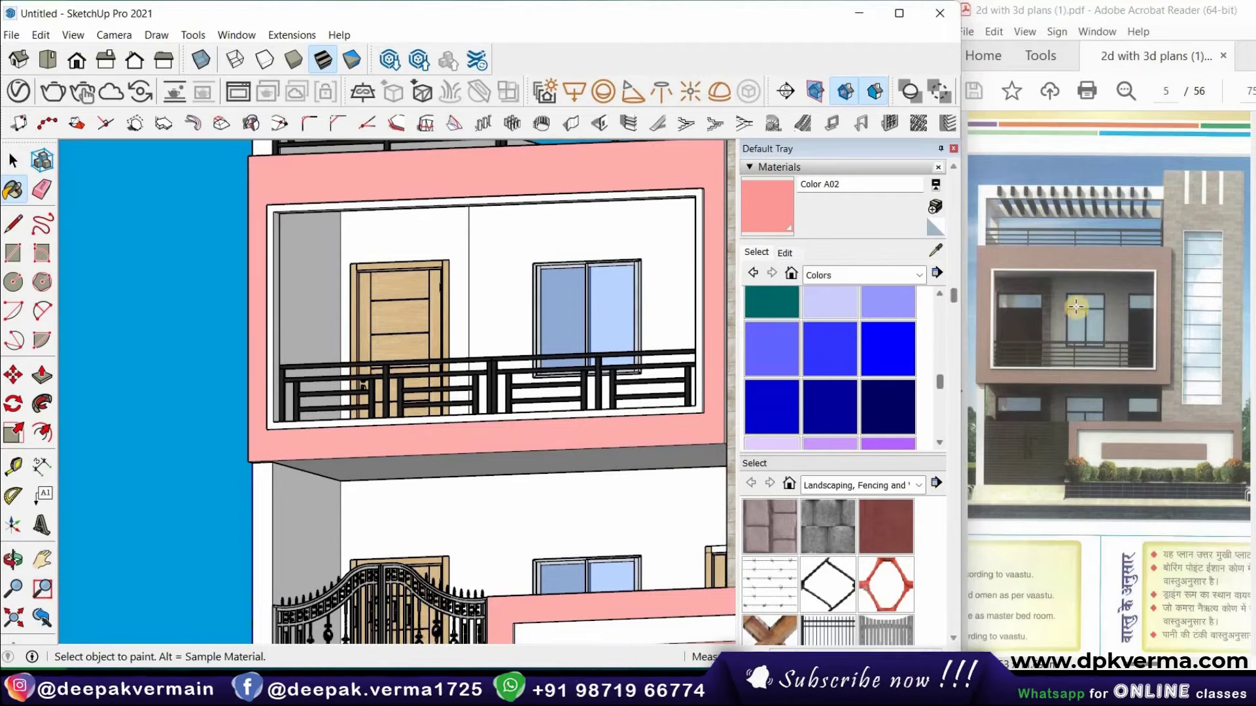
pyautogui.scroll(-5, 828, 445)
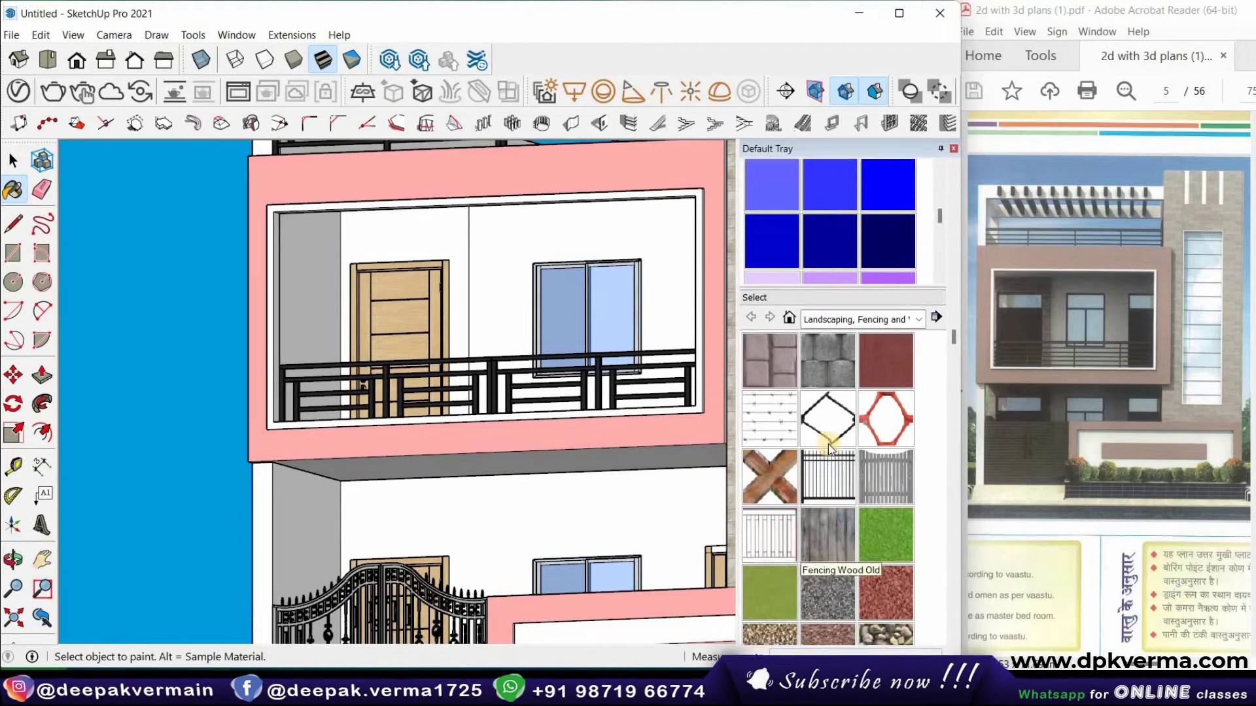
pyautogui.scroll(-1, 828, 445)
pyautogui.scroll(-4, 850, 432)
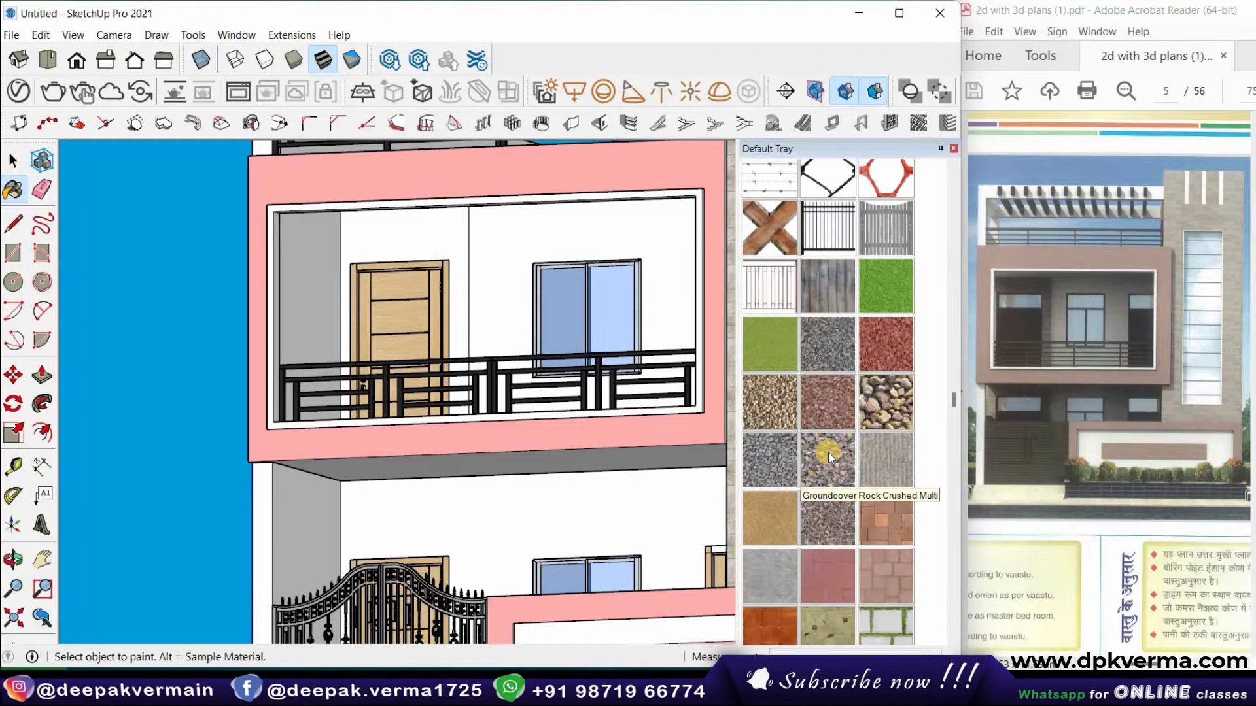
pyautogui.scroll(3, 828, 453)
pyautogui.scroll(-1, 828, 452)
pyautogui.scroll(-2, 828, 453)
pyautogui.scroll(-1, 826, 426)
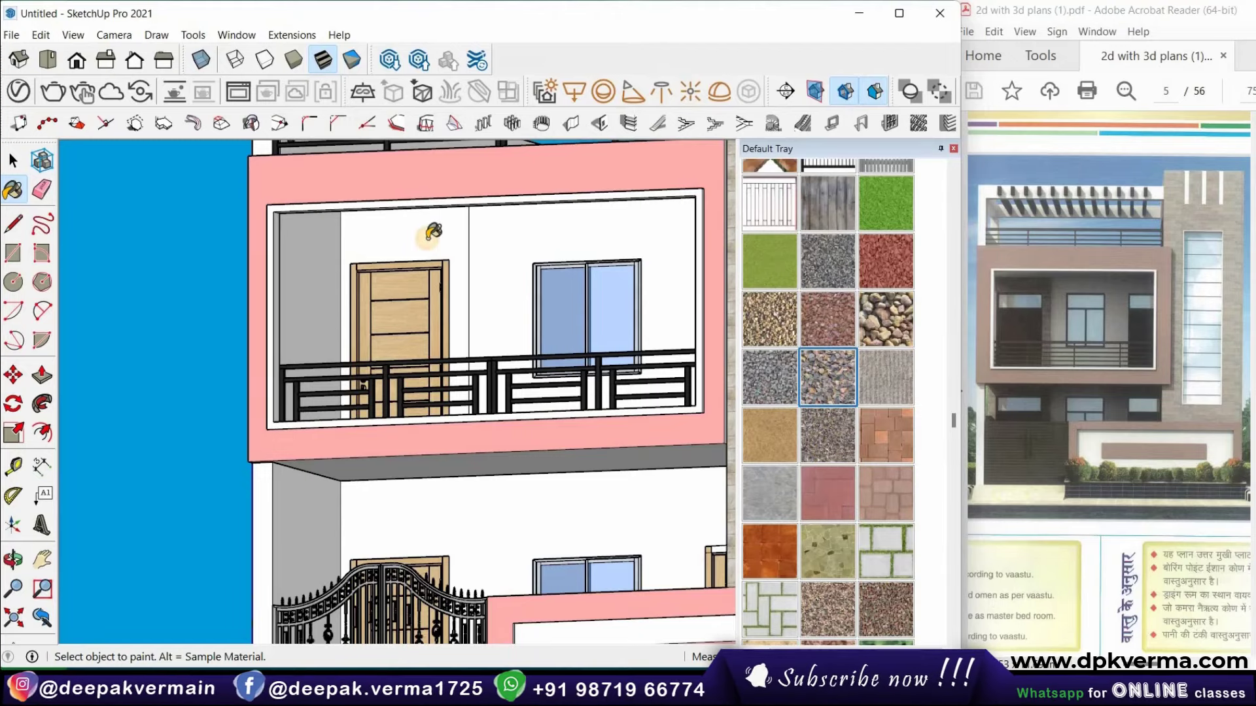
pyautogui.click(428, 233)
pyautogui.hotkey('ctrl', 'z')
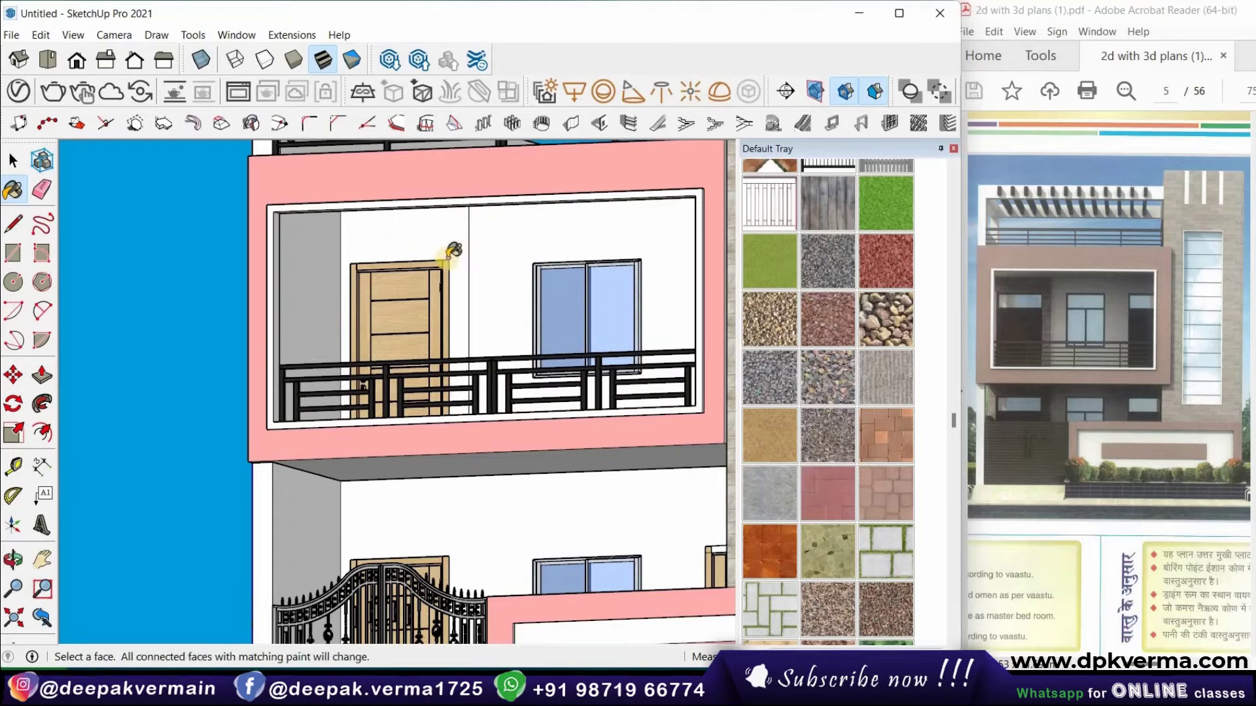
# Inside the house group, paint the wall behind the upper balcony door with Pea Gravel
pyautogui.click(827, 605)
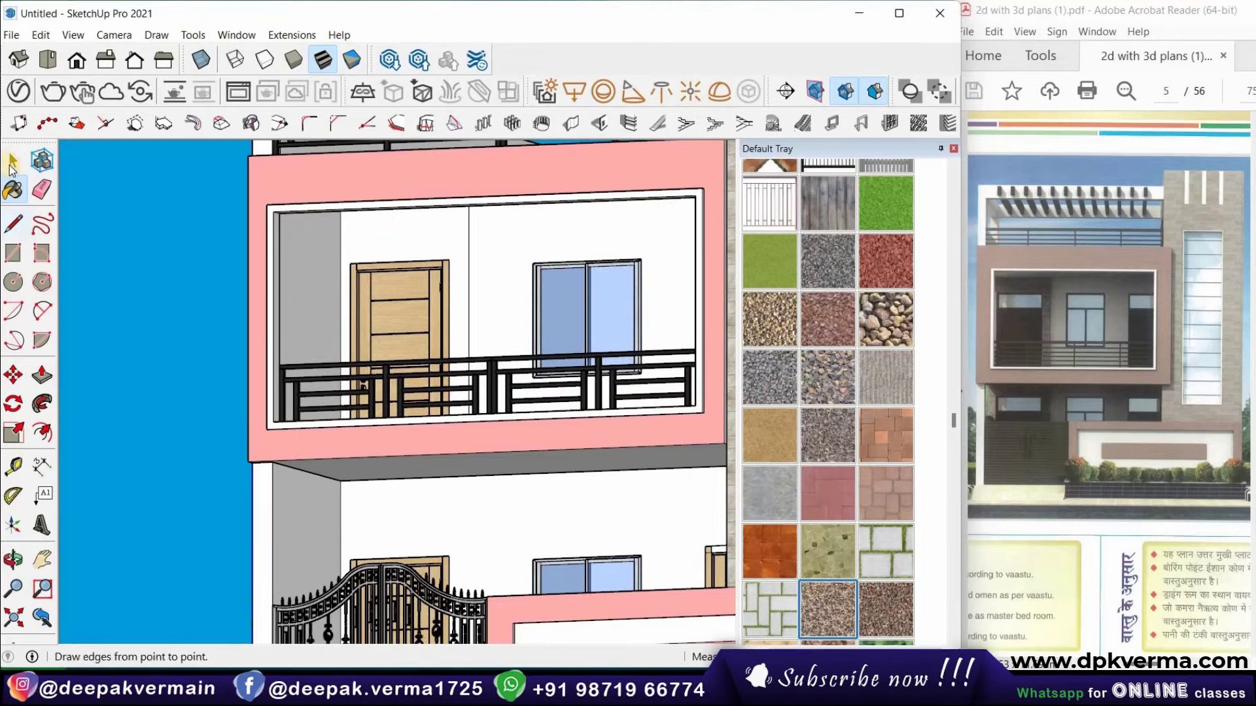
pyautogui.click(13, 160)
pyautogui.doubleClick(407, 230)
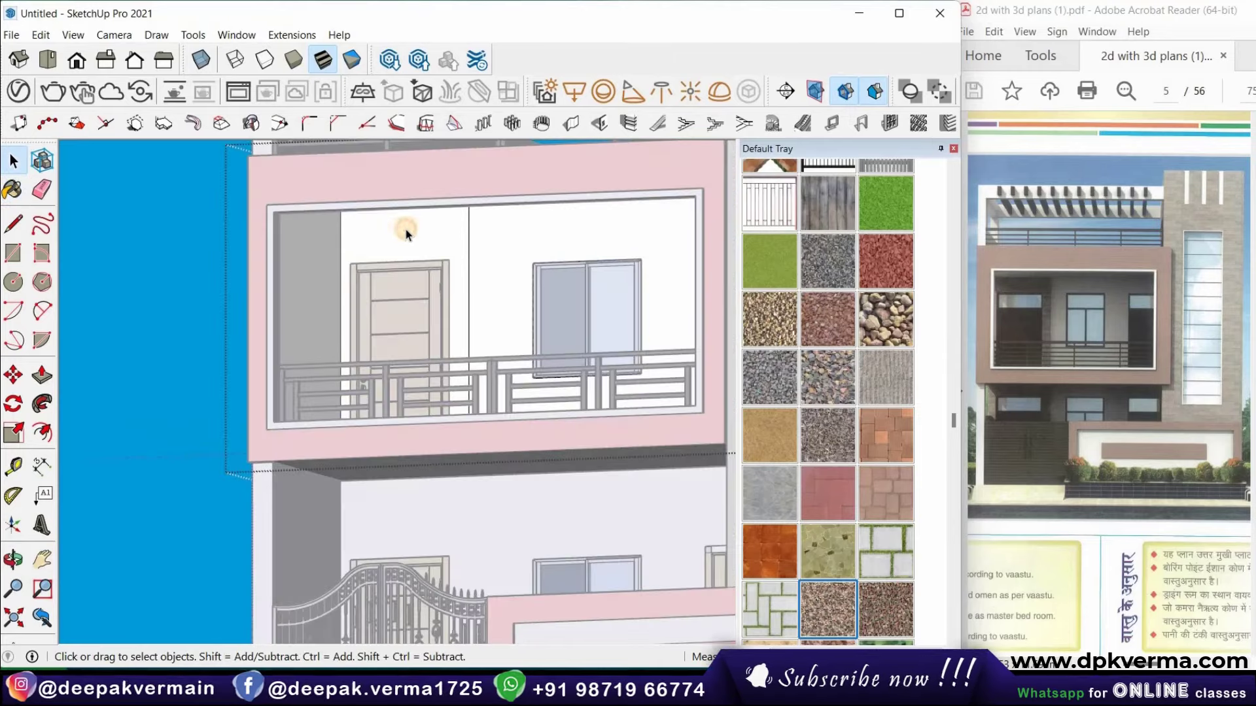
pyautogui.click(407, 230)
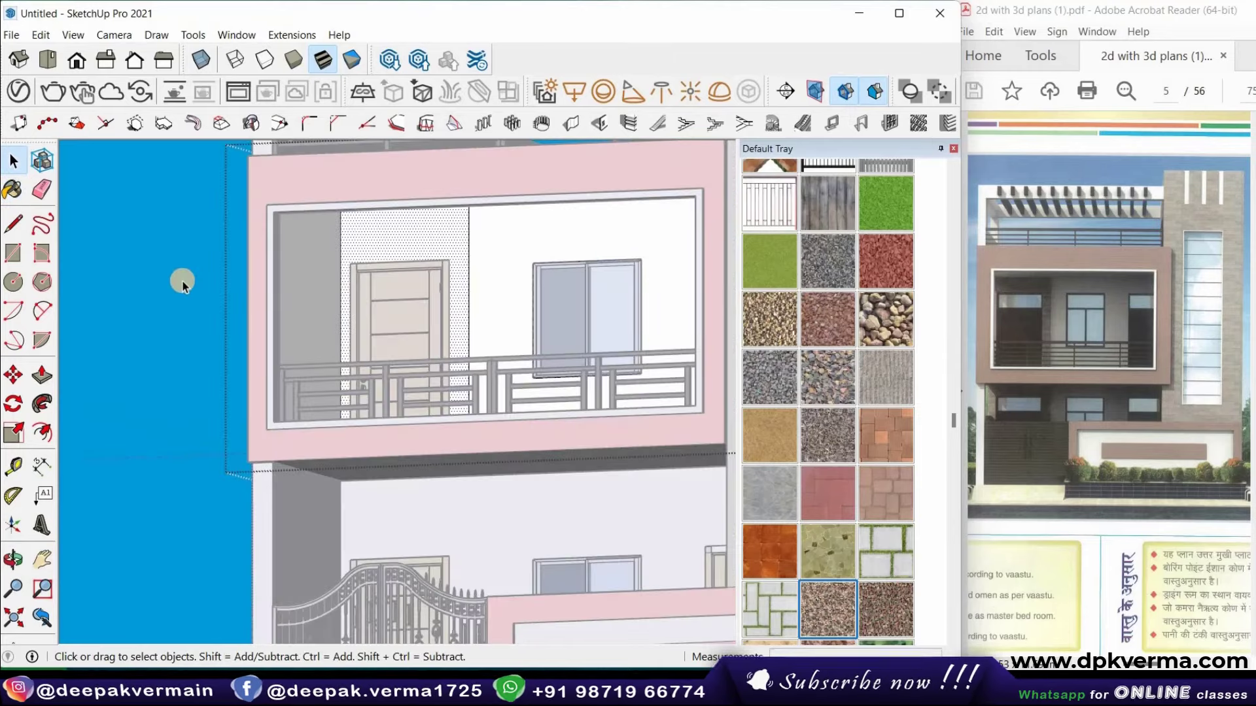
pyautogui.click(13, 188)
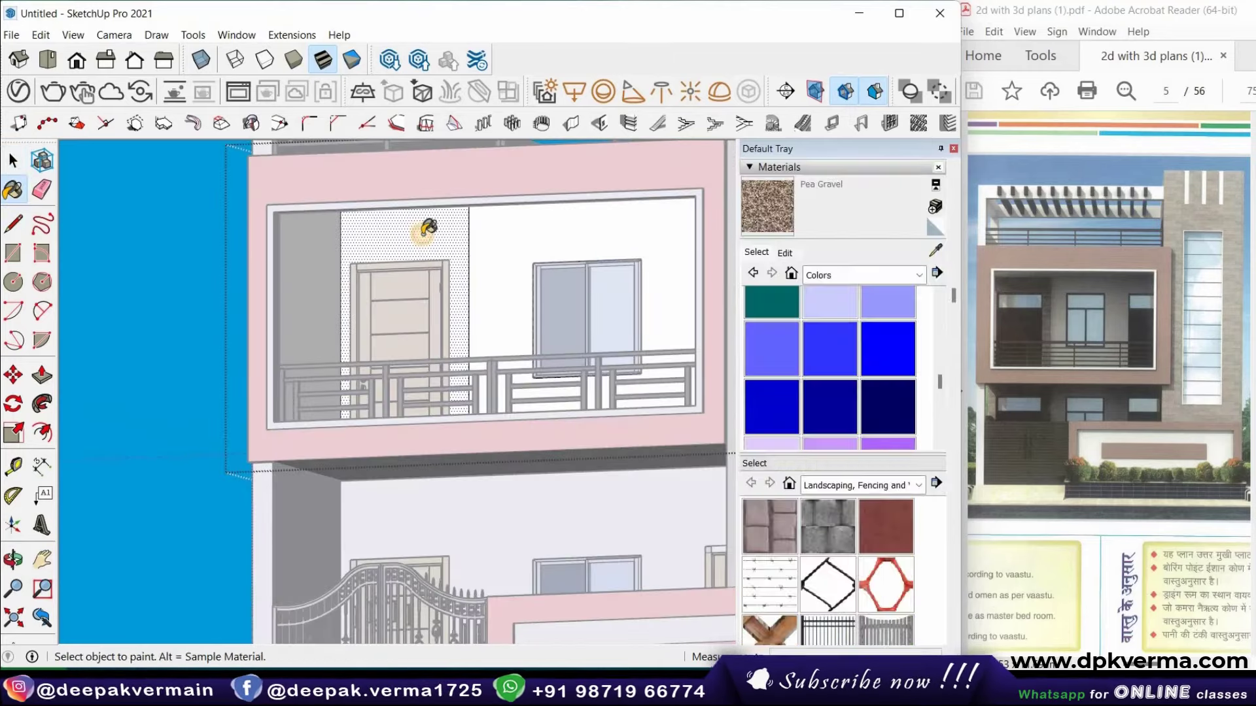
pyautogui.click(418, 242)
pyautogui.scroll(1, 427, 308)
pyautogui.scroll(2, 269, 266)
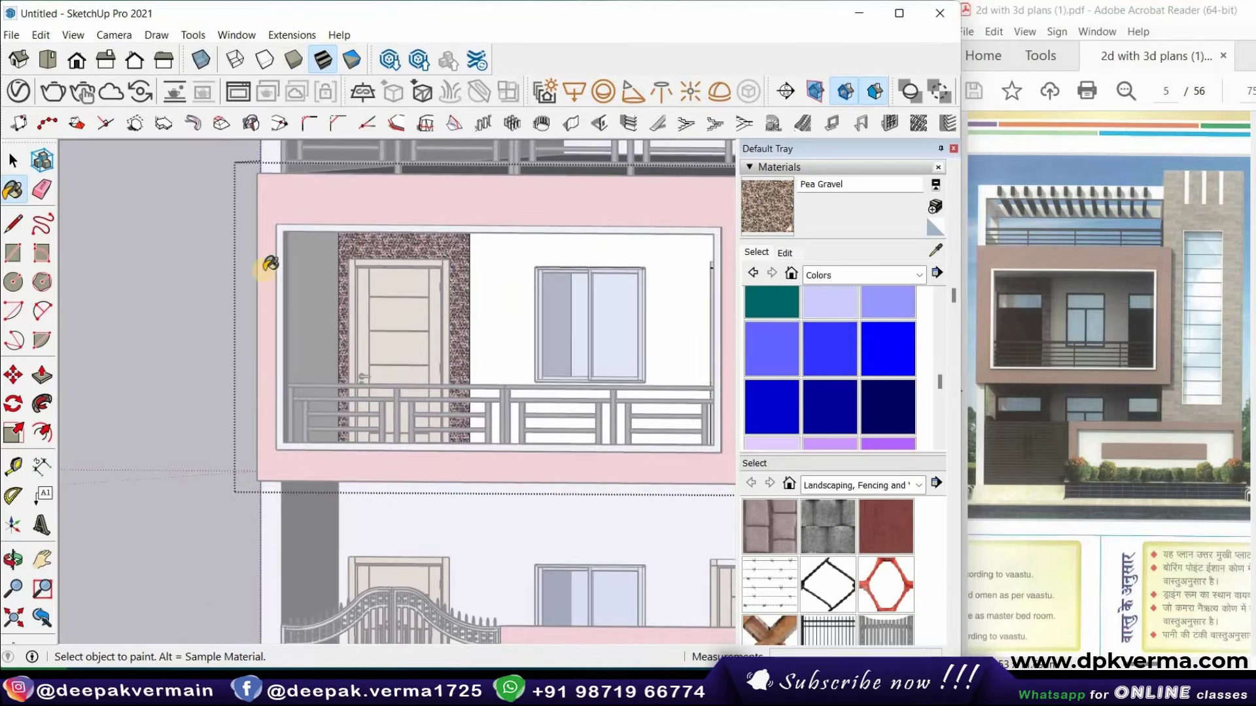
pyautogui.scroll(2, 260, 269)
pyautogui.scroll(3, 222, 262)
pyautogui.scroll(1, 222, 260)
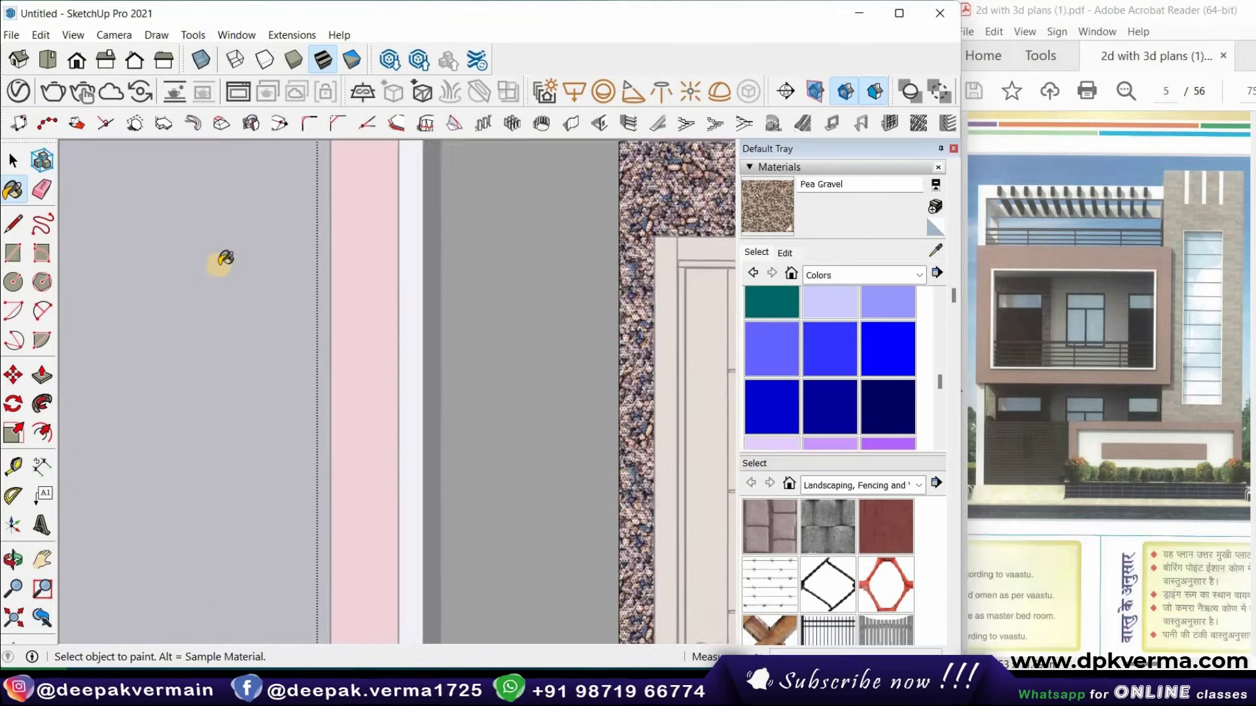
pyautogui.scroll(-2, 225, 260)
pyautogui.scroll(-1, 214, 261)
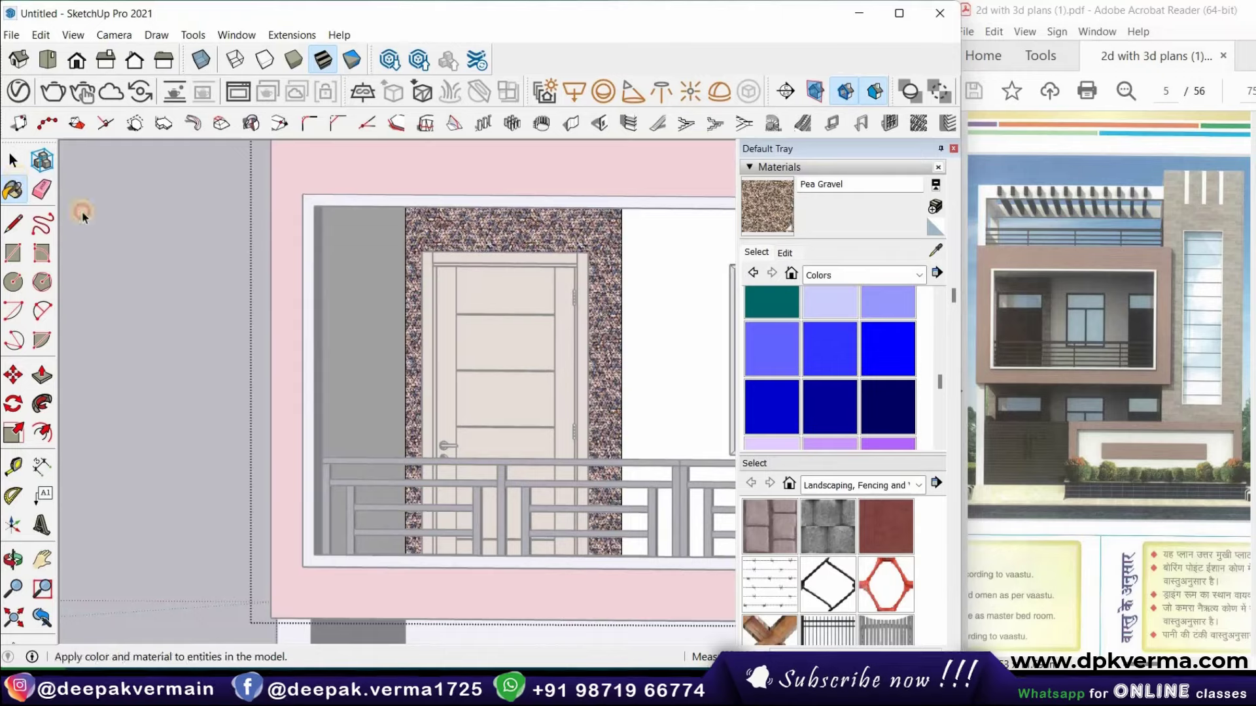
# Leave the group and orbit to face the upper-floor facade squarely
pyautogui.press('space')
pyautogui.click(188, 255)
pyautogui.moveTo(166, 266); pyautogui.dragTo(249, 264, button='middle')
pyautogui.scroll(-1, 261, 249)
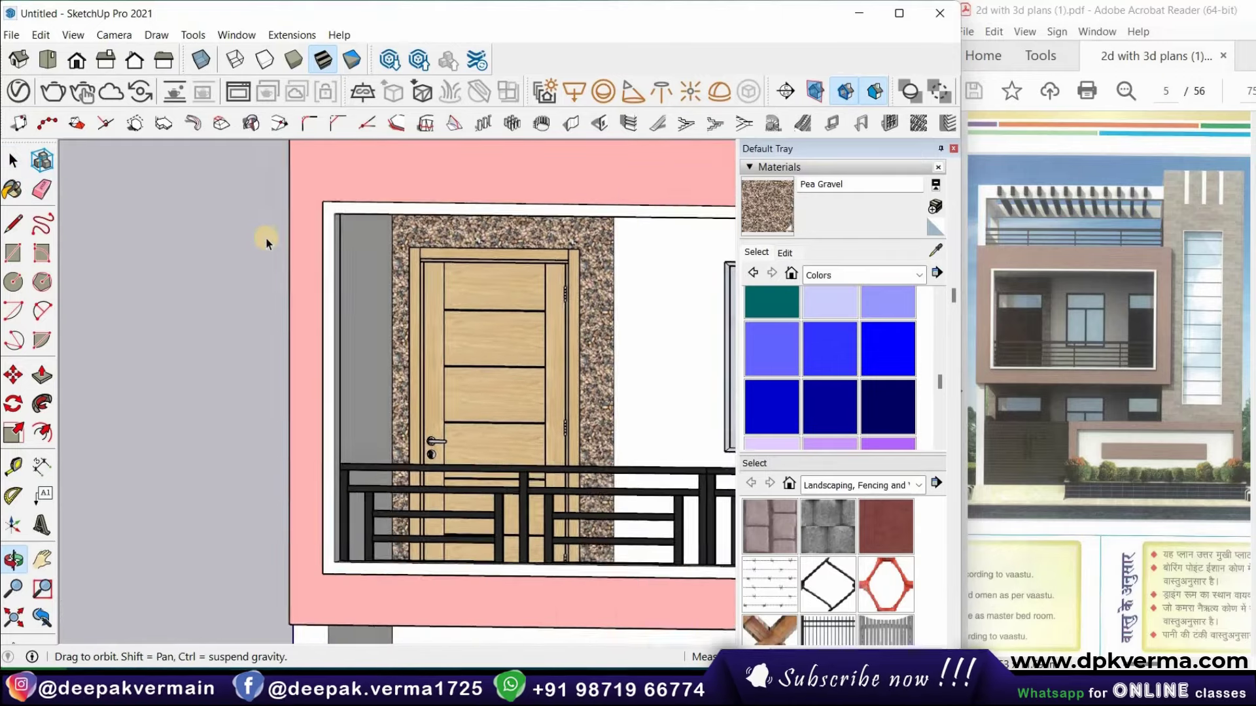
pyautogui.scroll(-2, 425, 271)
pyautogui.scroll(-1, 434, 272)
pyautogui.moveTo(435, 272); pyautogui.dragTo(415, 280, button='middle')
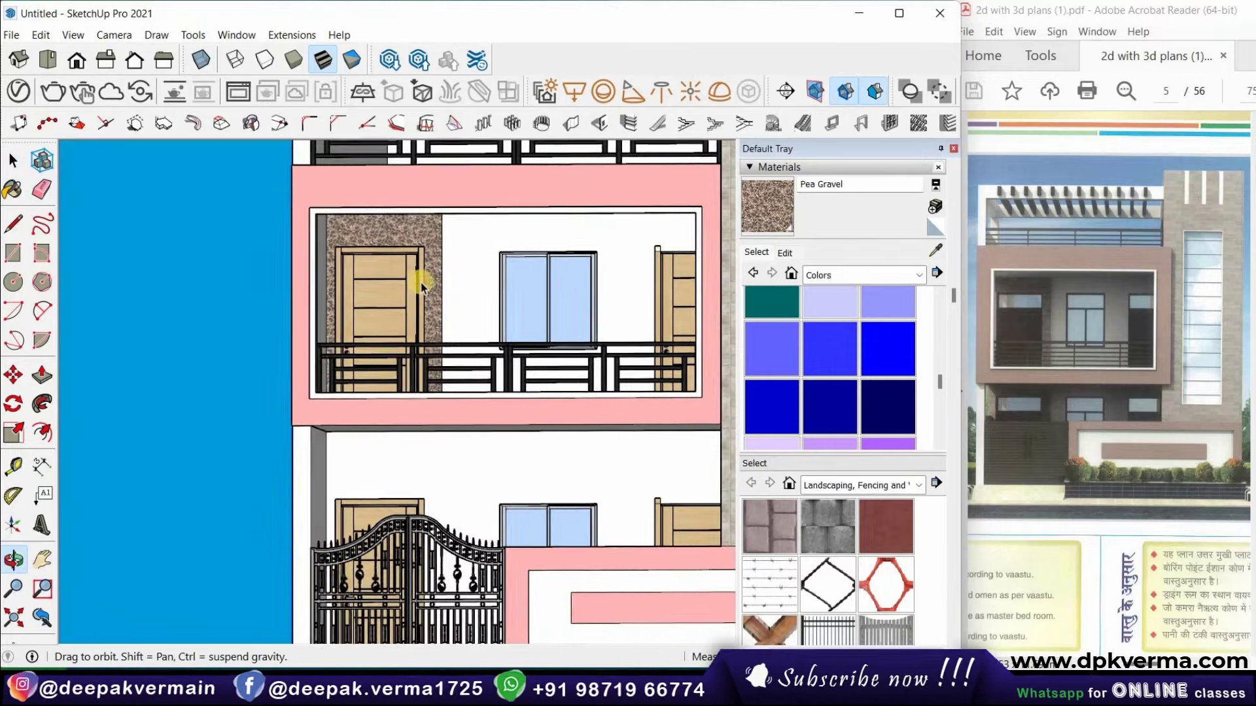
pyautogui.press('space')
pyautogui.scroll(2, 415, 260)
pyautogui.scroll(2, 425, 275)
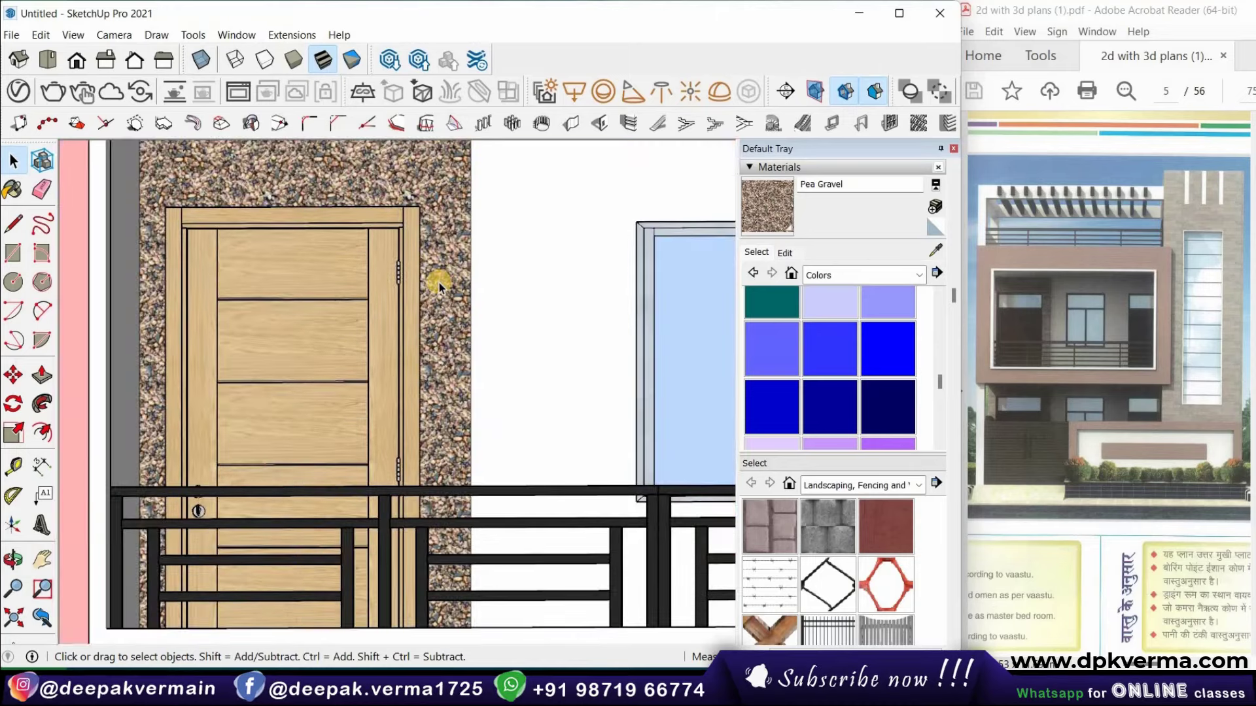
pyautogui.scroll(1, 439, 281)
pyautogui.scroll(-2, 441, 268)
pyautogui.scroll(-3, 457, 275)
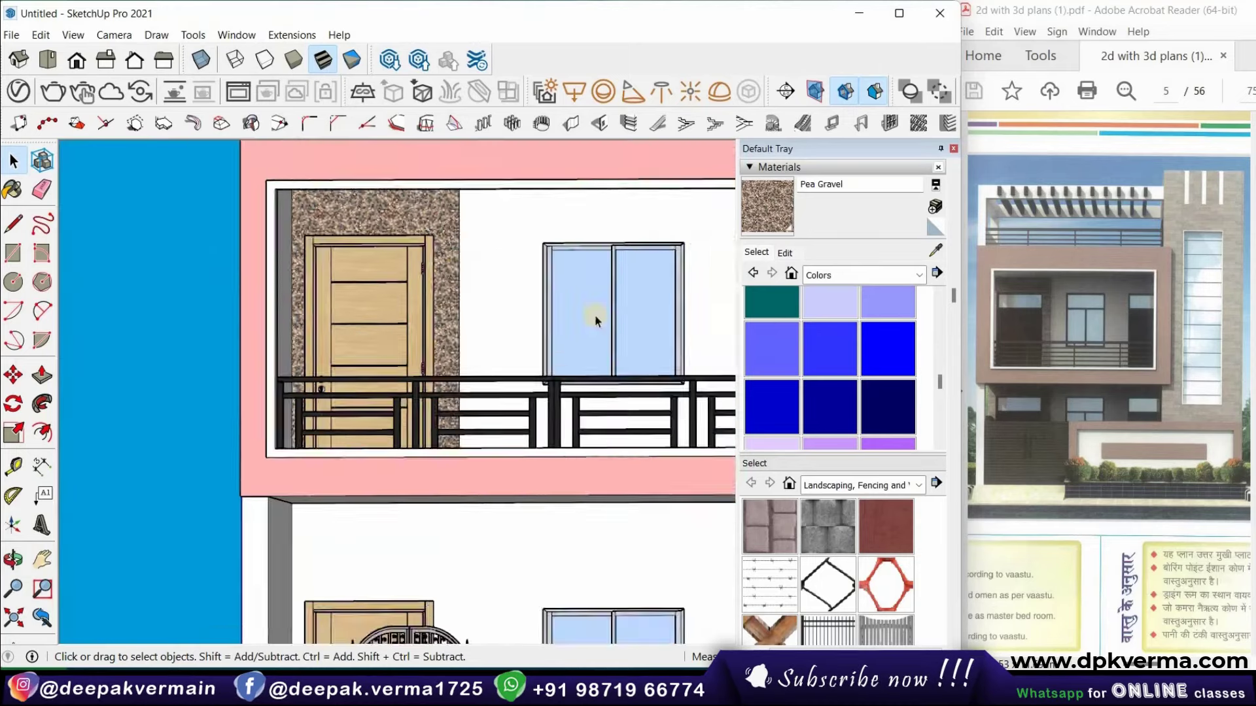
pyautogui.scroll(-2, 596, 321)
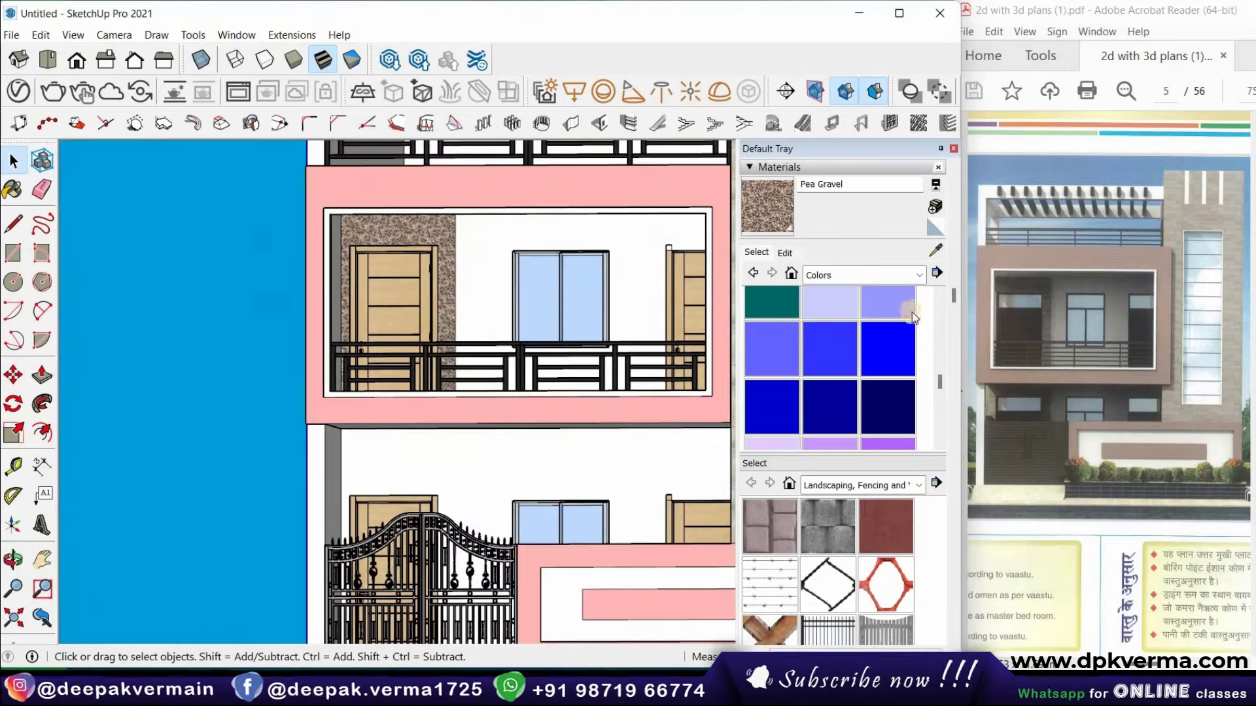
# Paint the wall around the upper door with Tile Mosaic Multi from the Tile collection
pyautogui.click(919, 275)
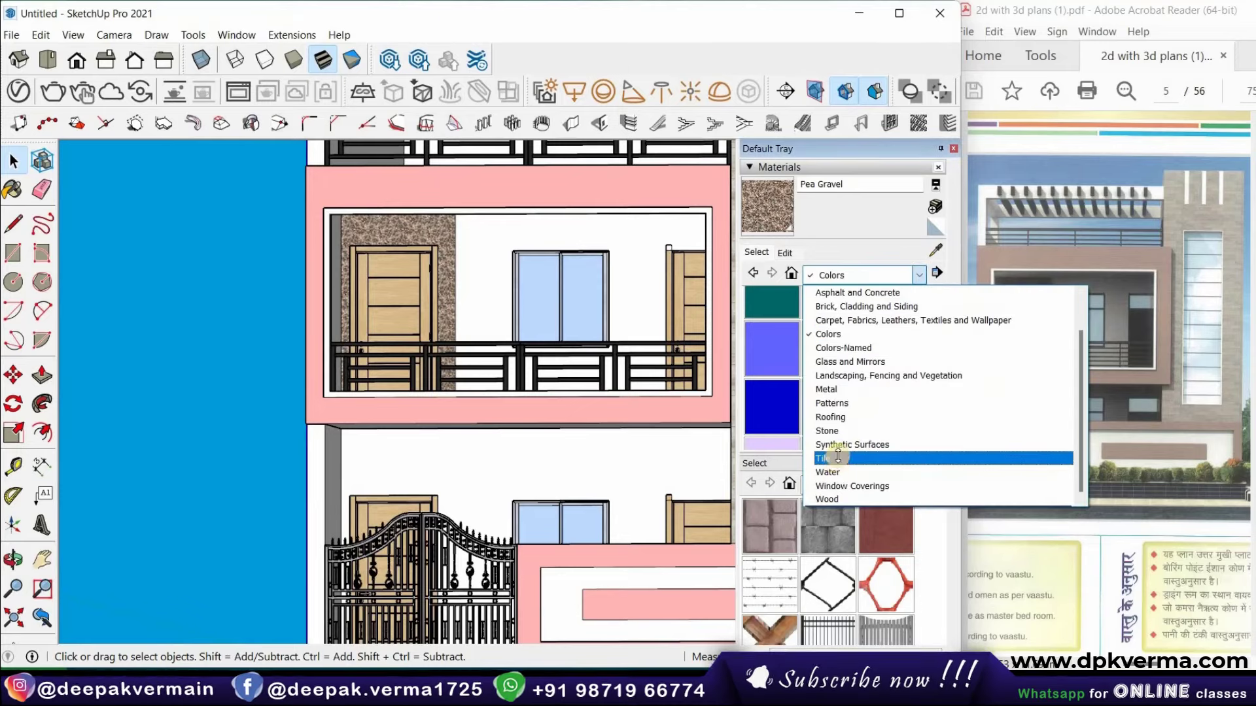
pyautogui.click(837, 461)
pyautogui.scroll(-2, 834, 400)
pyautogui.scroll(-2, 834, 400)
pyautogui.scroll(-2, 834, 399)
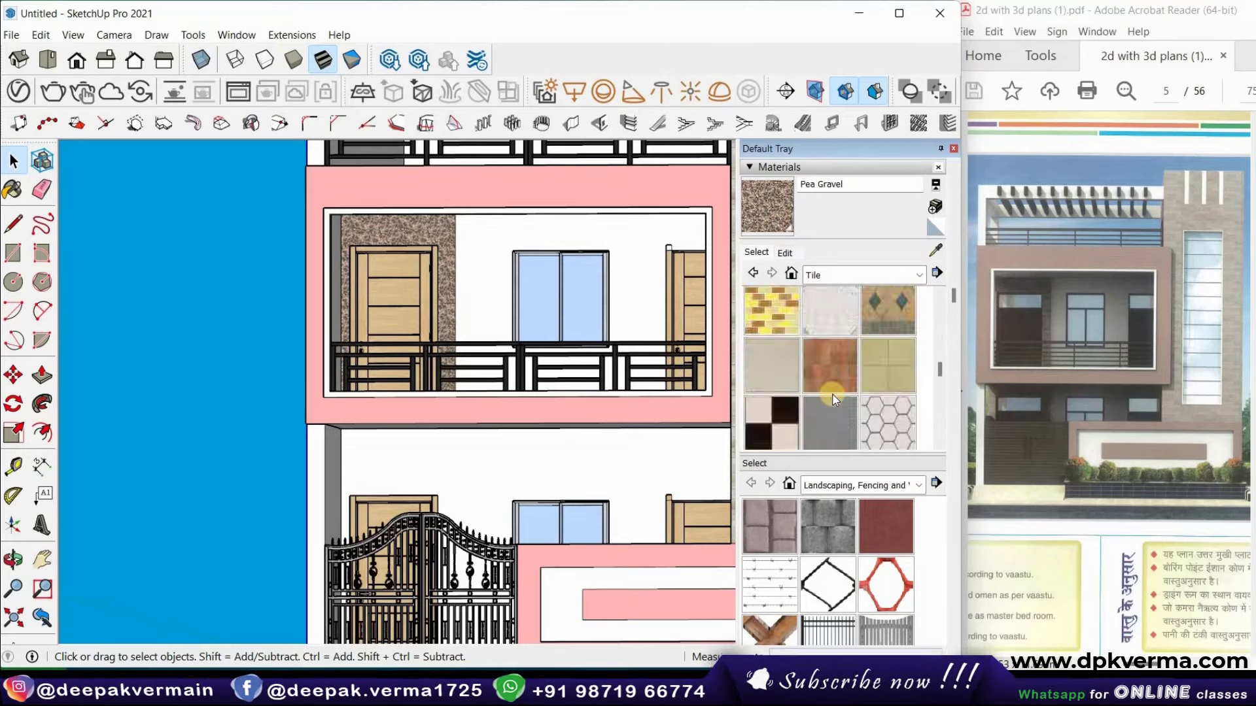
pyautogui.scroll(-2, 834, 397)
pyautogui.scroll(-2, 835, 392)
pyautogui.scroll(-2, 831, 398)
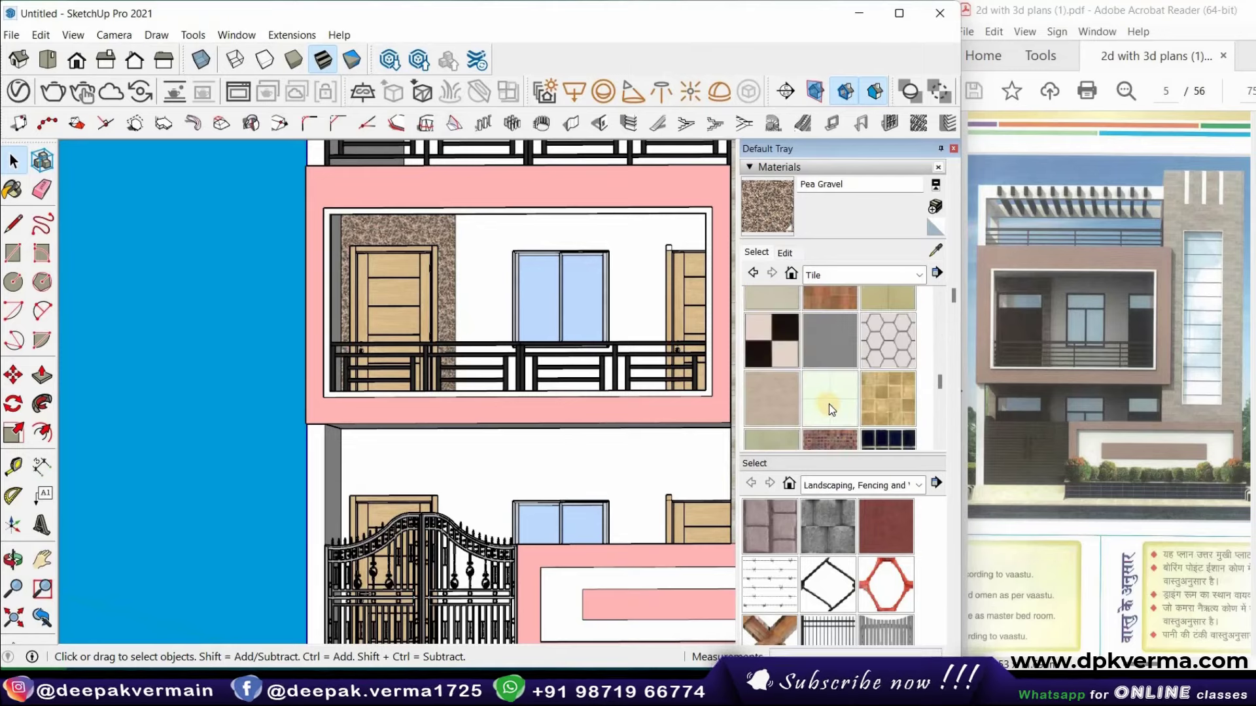
pyautogui.scroll(2, 831, 366)
pyautogui.click(830, 306)
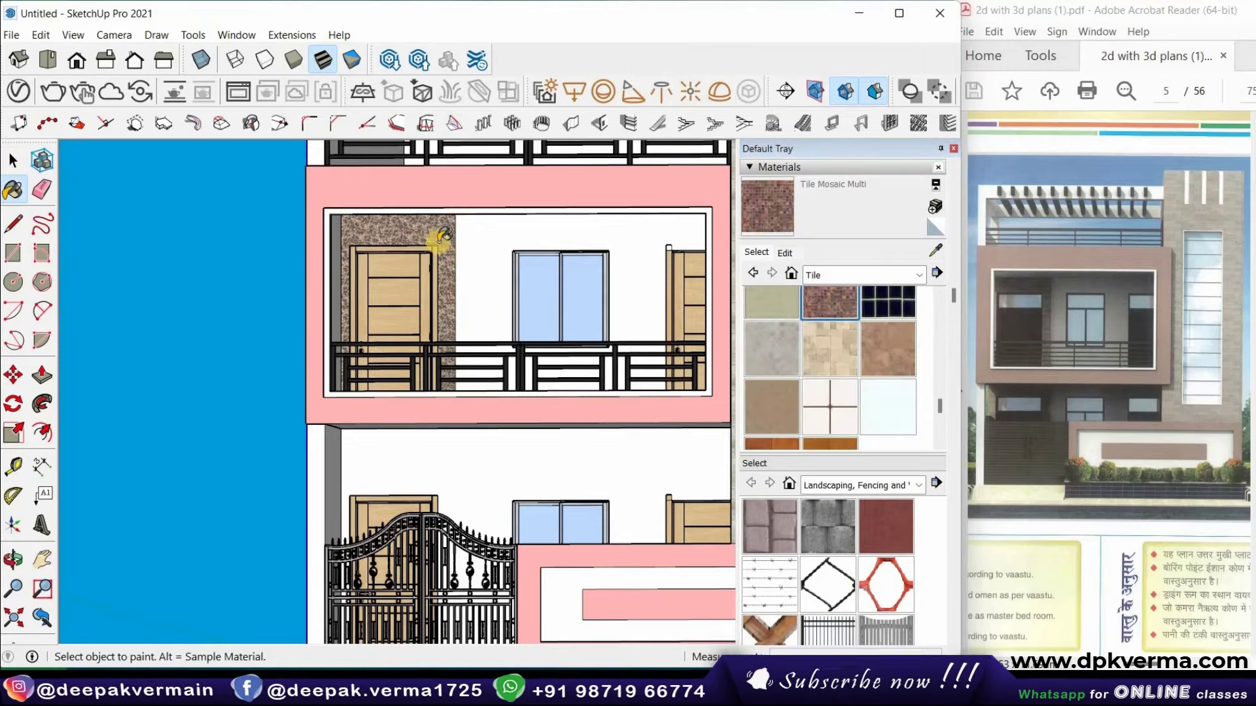
pyautogui.click(13, 161)
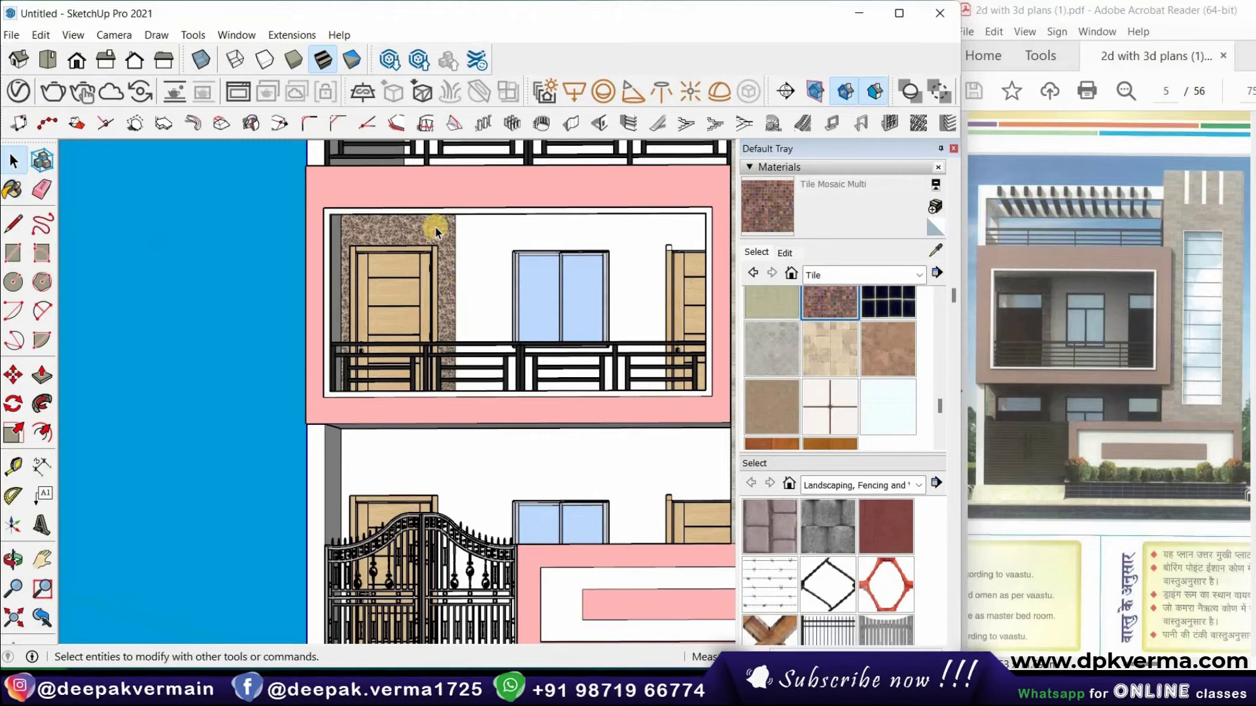
pyautogui.click(421, 232)
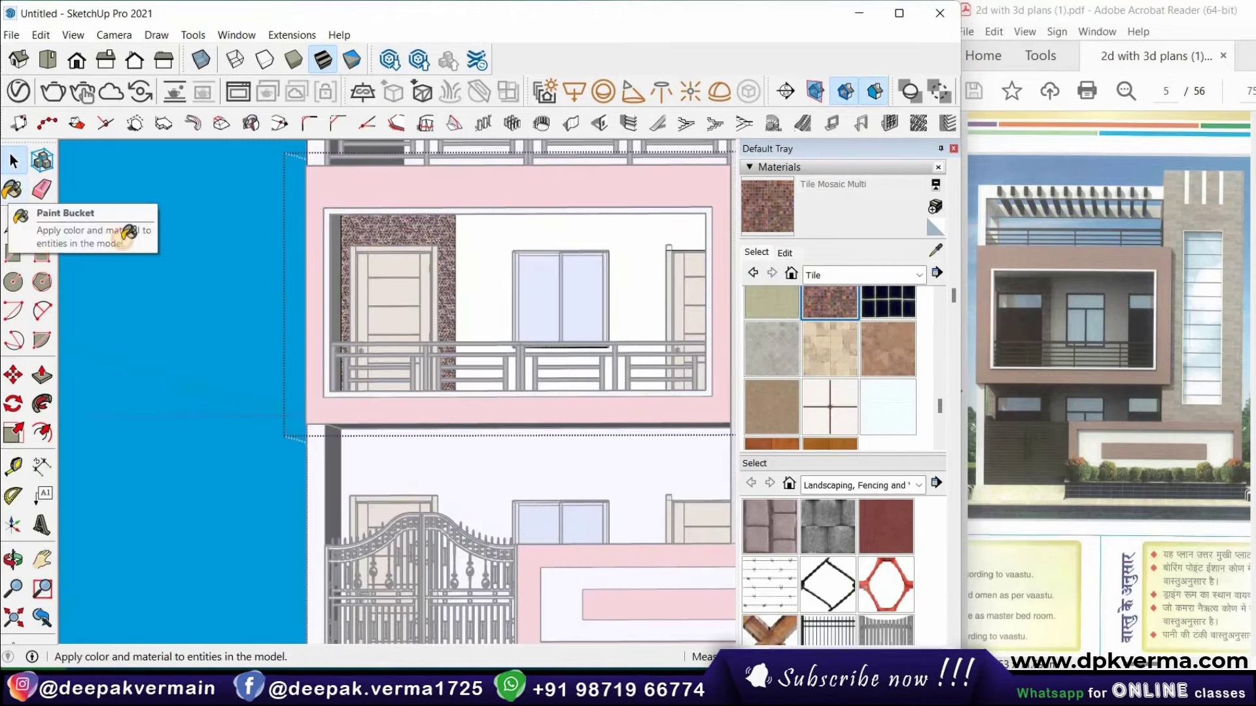
pyautogui.click(392, 232)
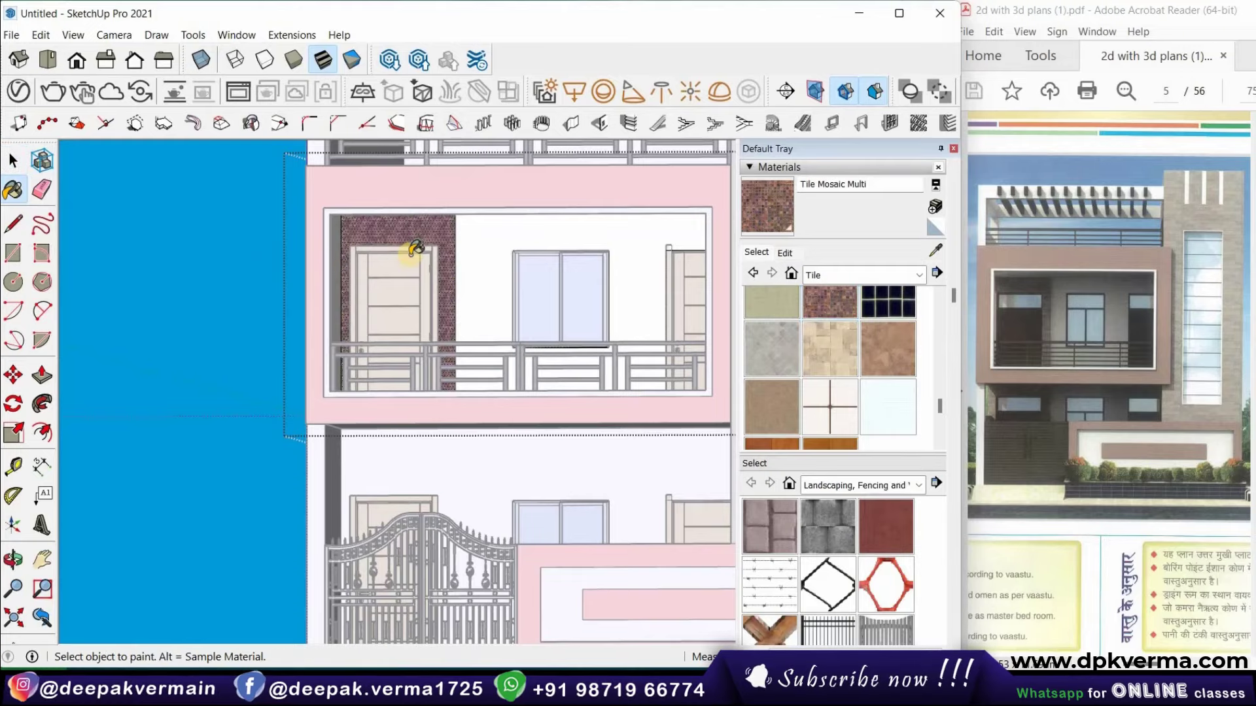
# Rescale the Tile Mosaic Multi texture to 2' × 2' in the Edit tab
pyautogui.scroll(2, 414, 251)
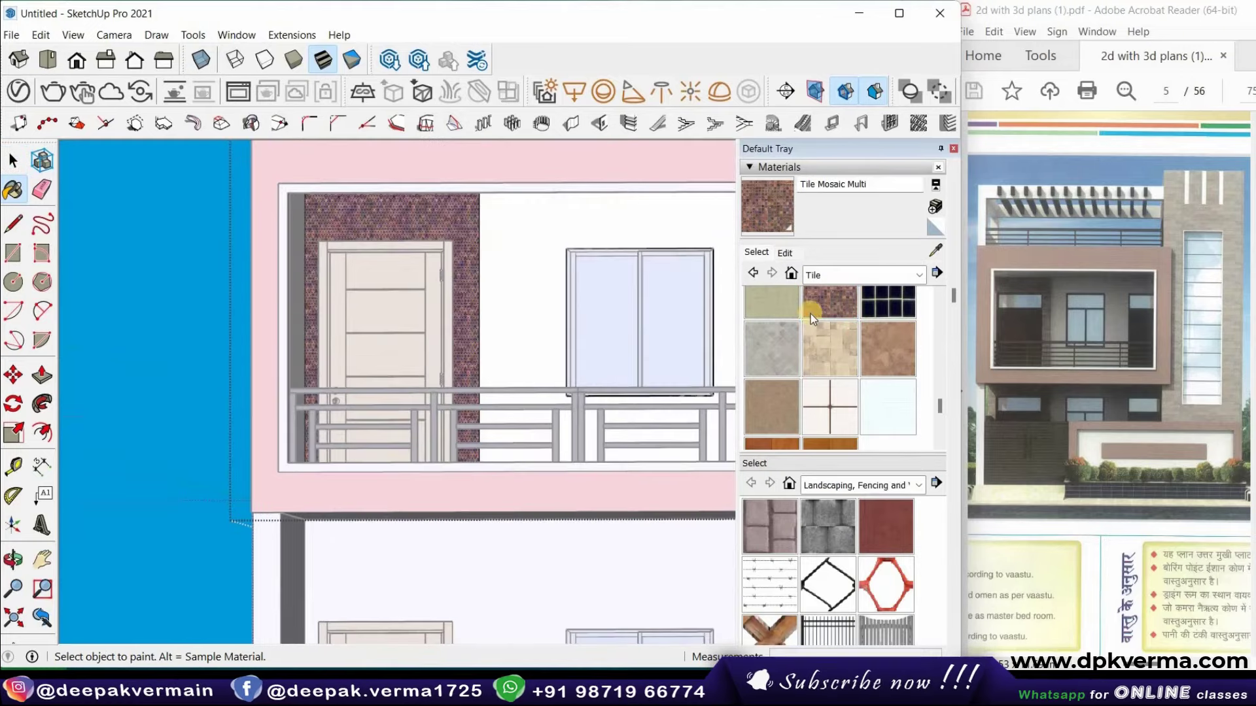
pyautogui.click(784, 253)
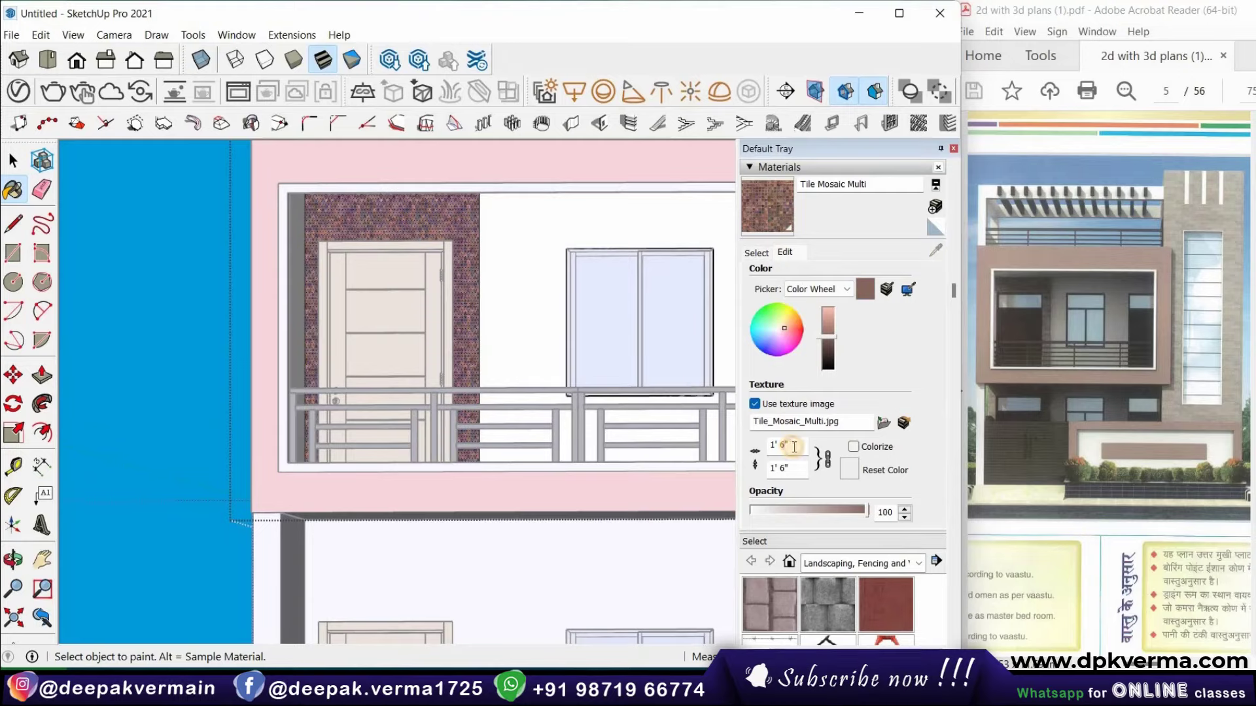
pyautogui.click(794, 446)
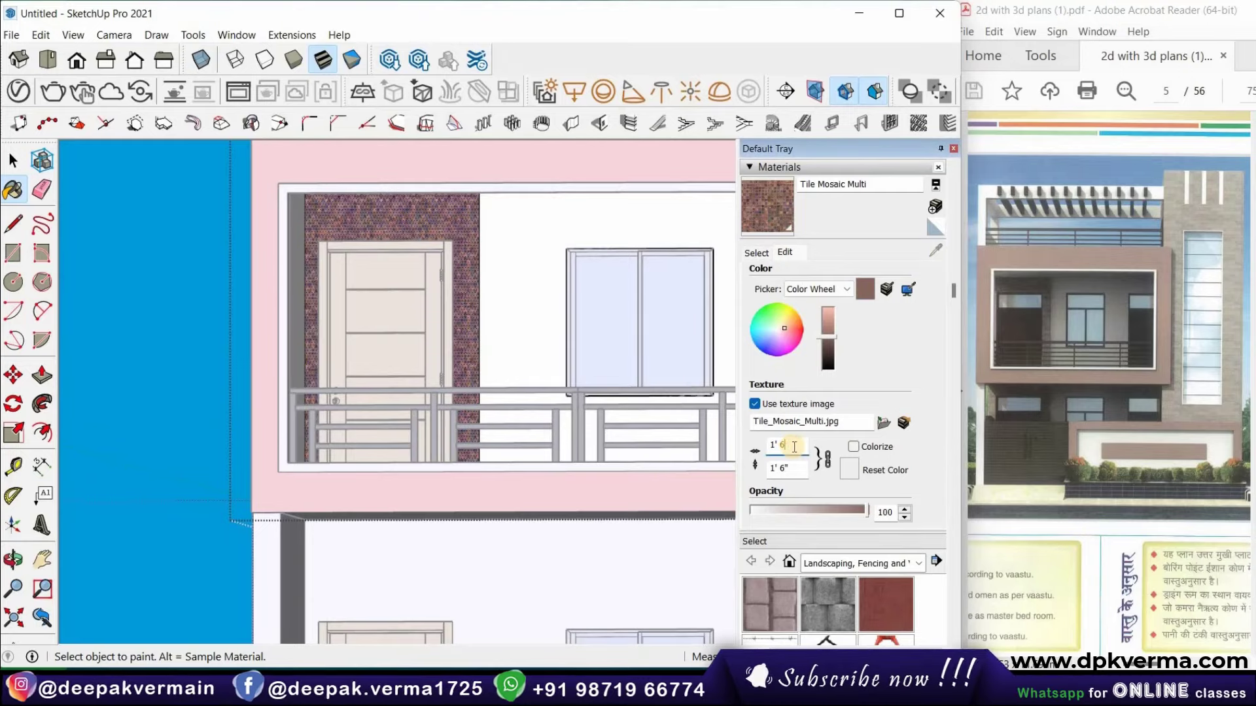
pyautogui.write('1')
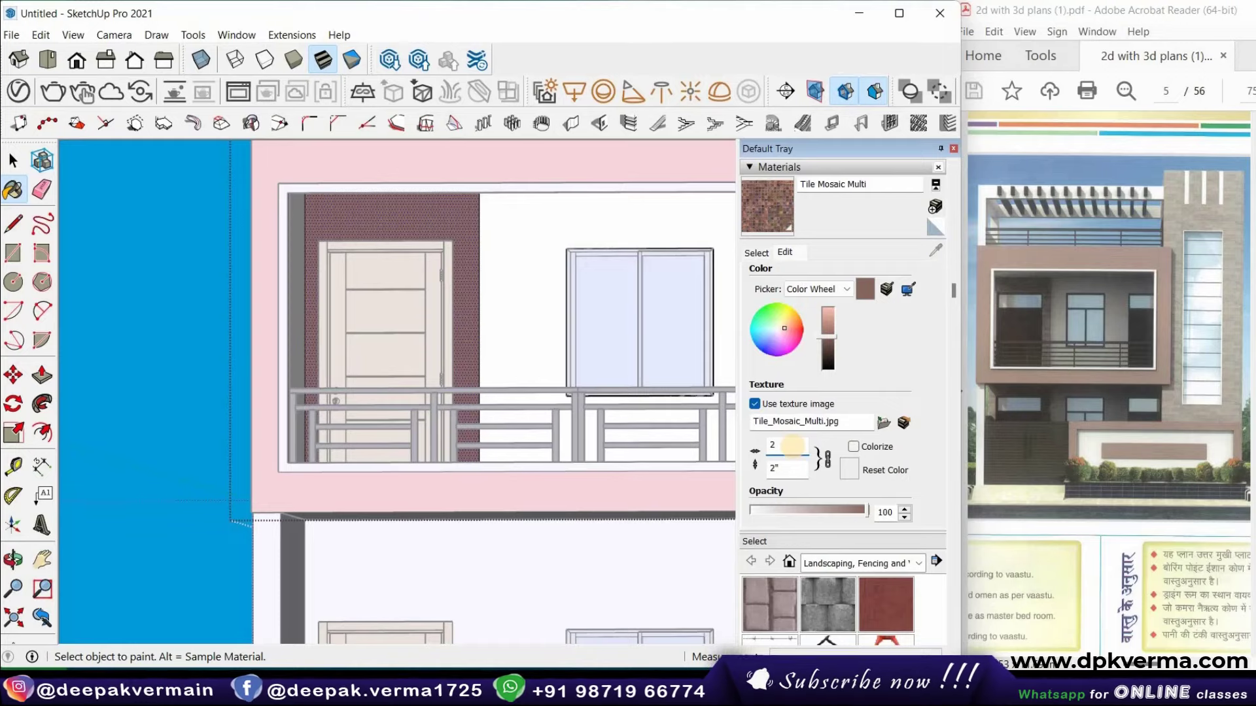
pyautogui.write("'")
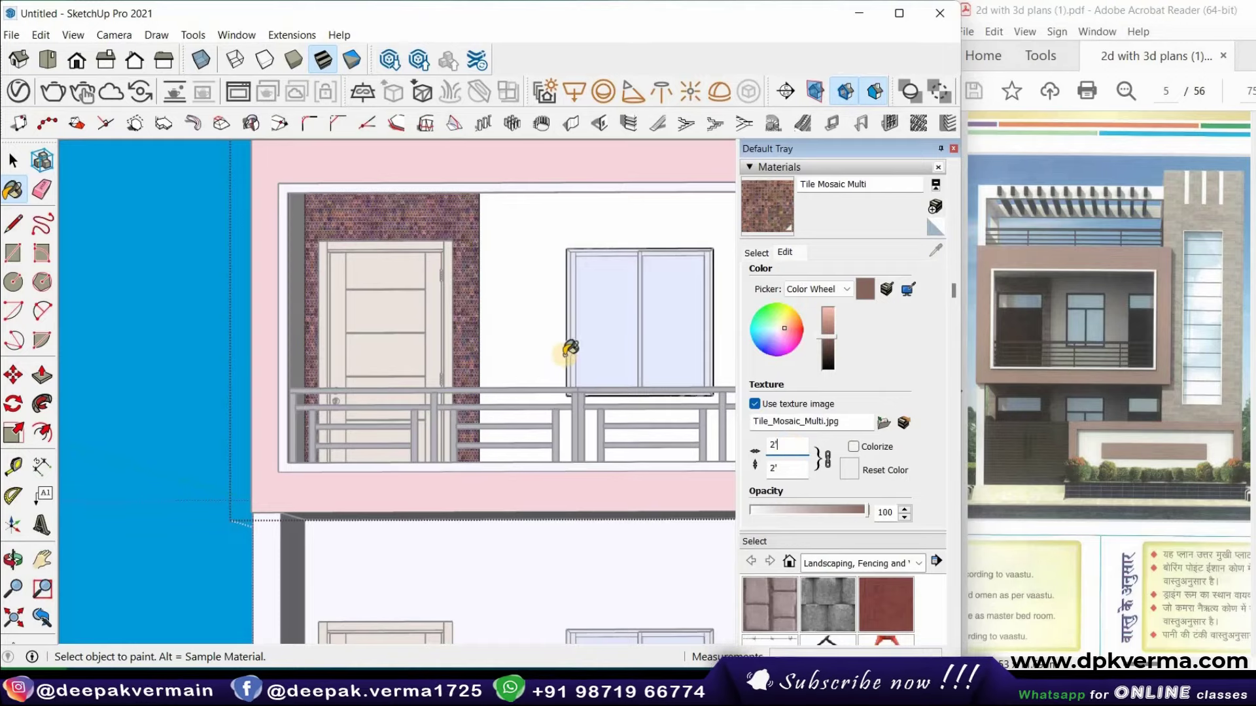
pyautogui.scroll(-3, 570, 348)
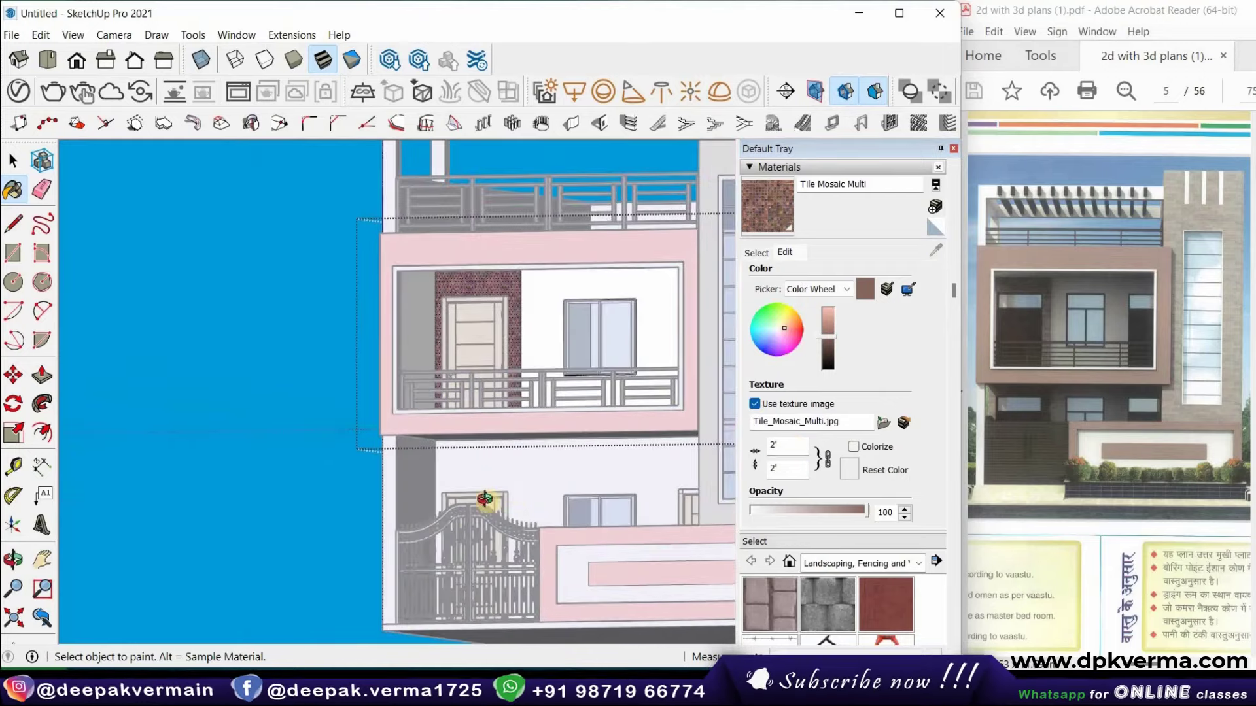
# Inside the wall group, copy a vertical edge across the ground-floor wall beside the door
pyautogui.moveTo(484, 499)
pyautogui.mouseDown(button='middle')
pyautogui.moveTo(488, 482)
pyautogui.moveTo(163, 541)
pyautogui.mouseUp(button='middle')
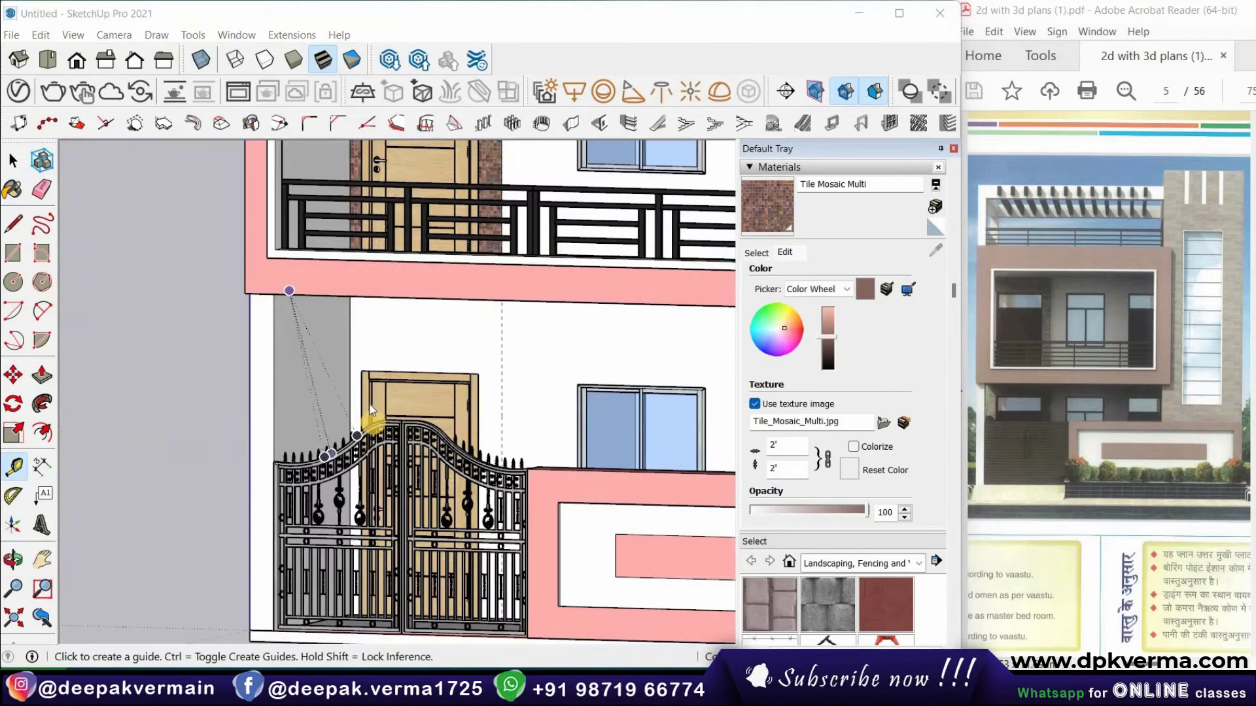
pyautogui.scroll(2, 370, 410)
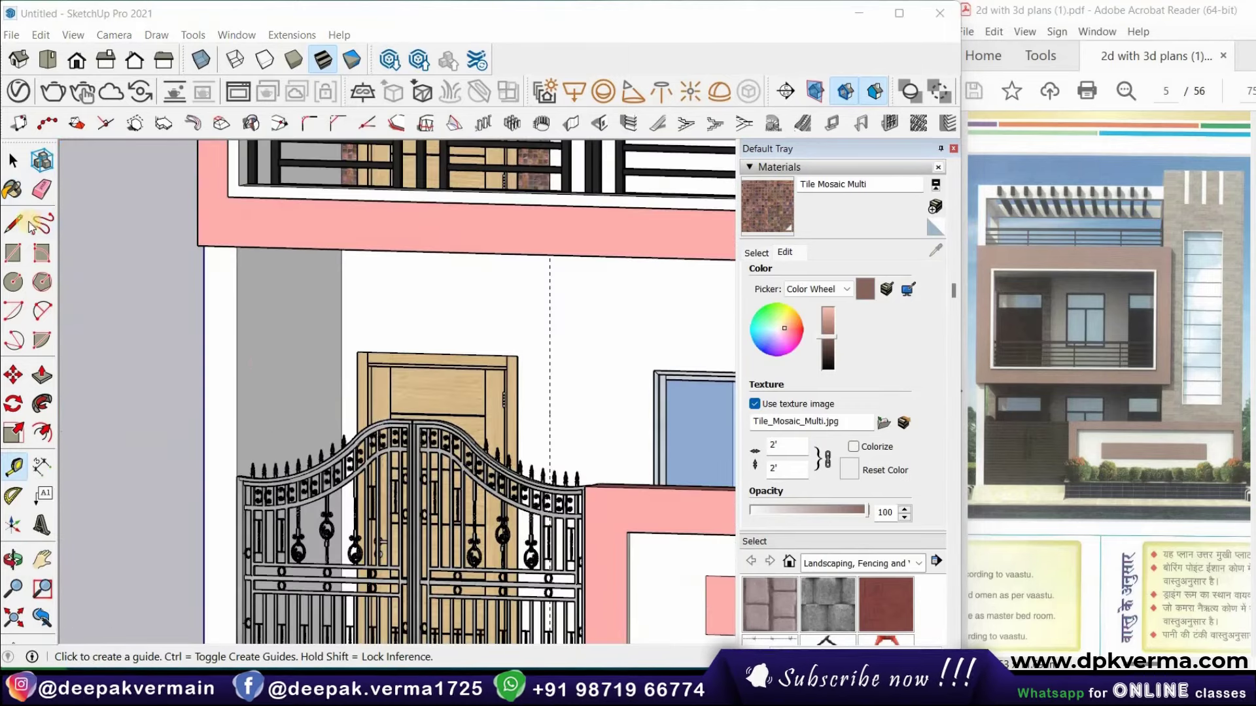
pyautogui.click(13, 162)
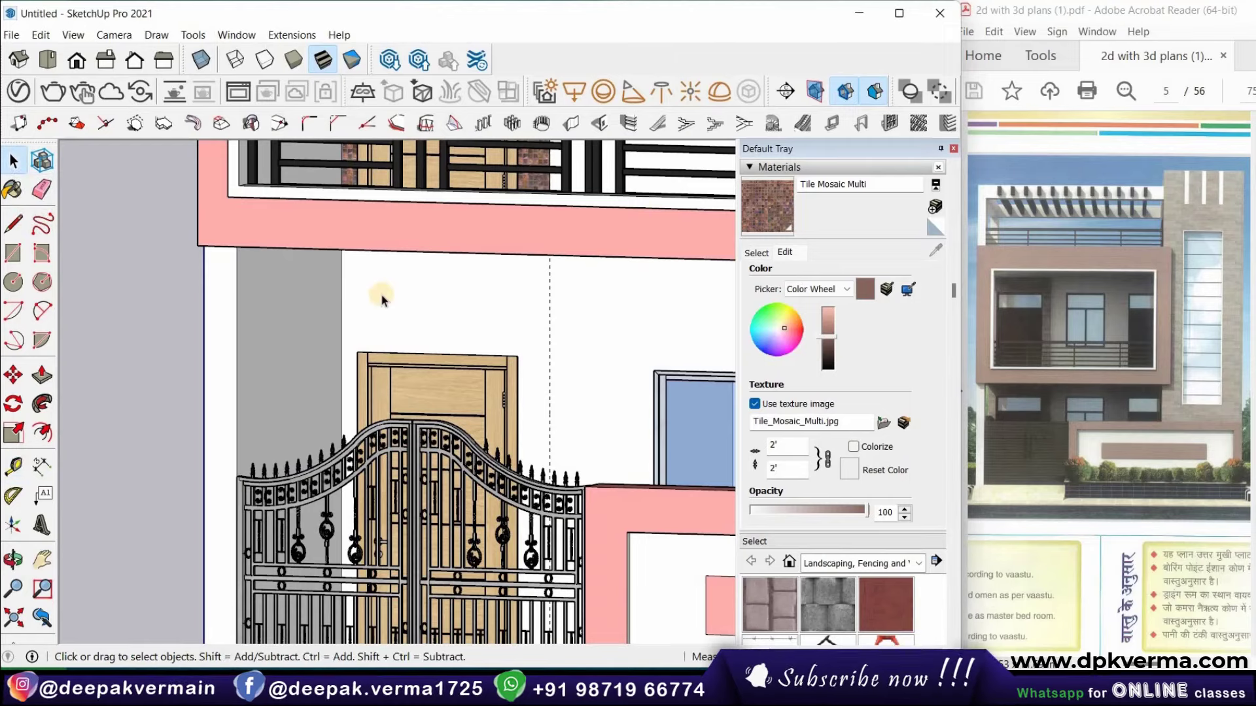
pyautogui.moveTo(383, 249); pyautogui.dragTo(346, 276, button='middle')
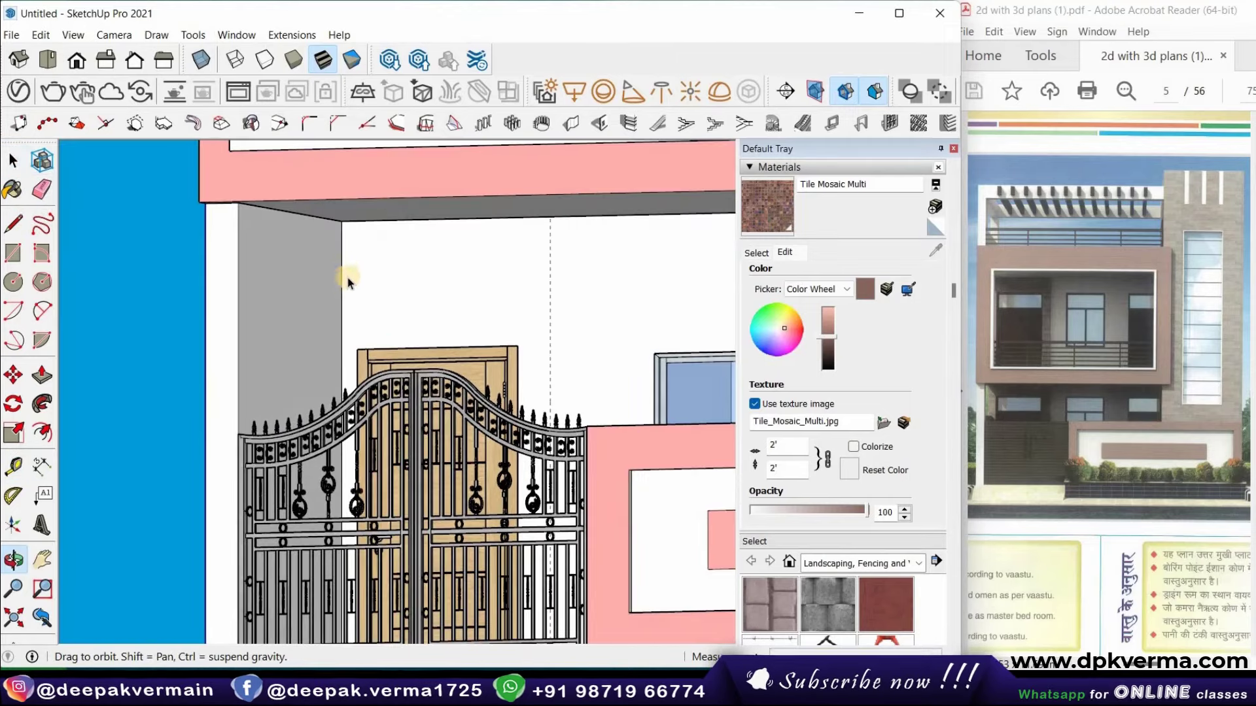
pyautogui.doubleClick(387, 288)
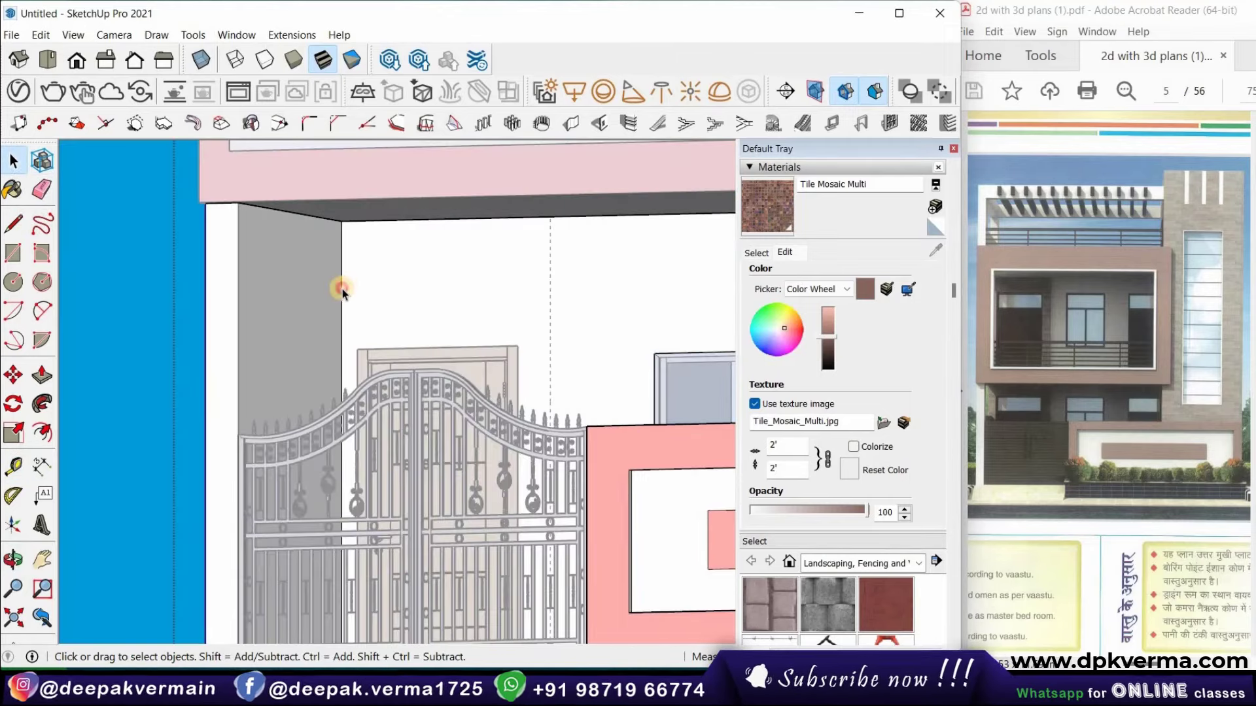
pyautogui.click(15, 375)
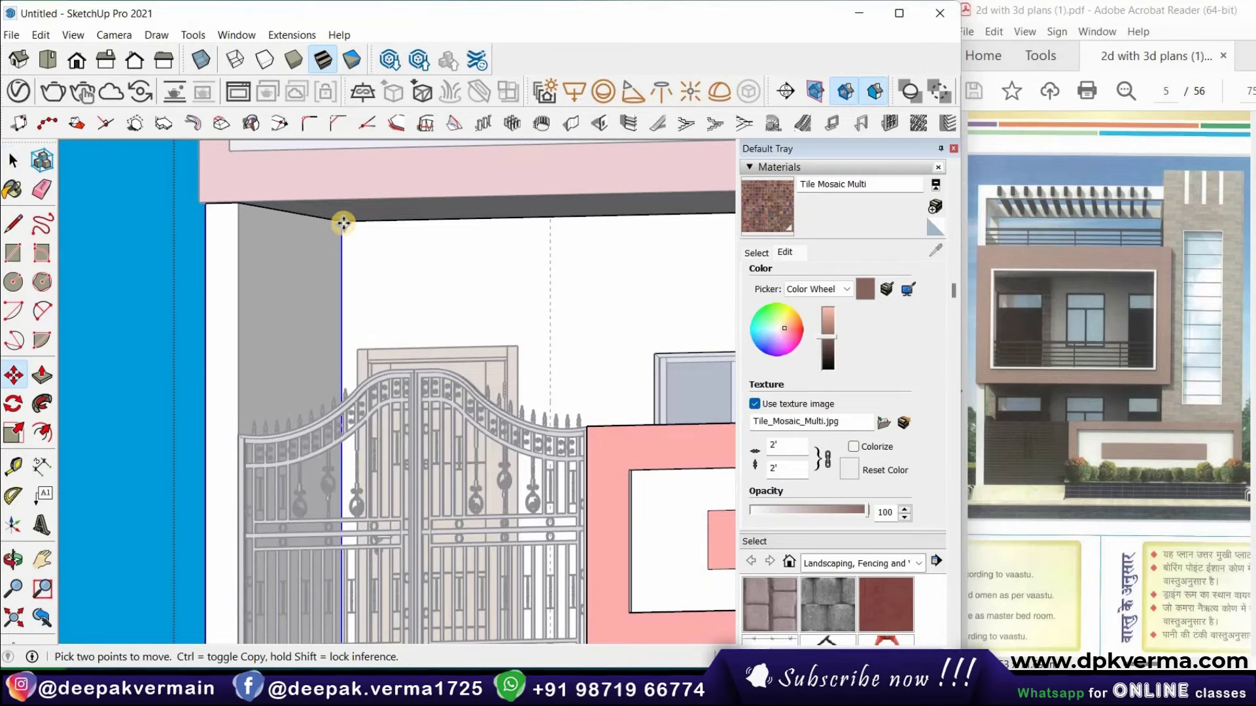
pyautogui.click(357, 226)
pyautogui.press('ctrl')
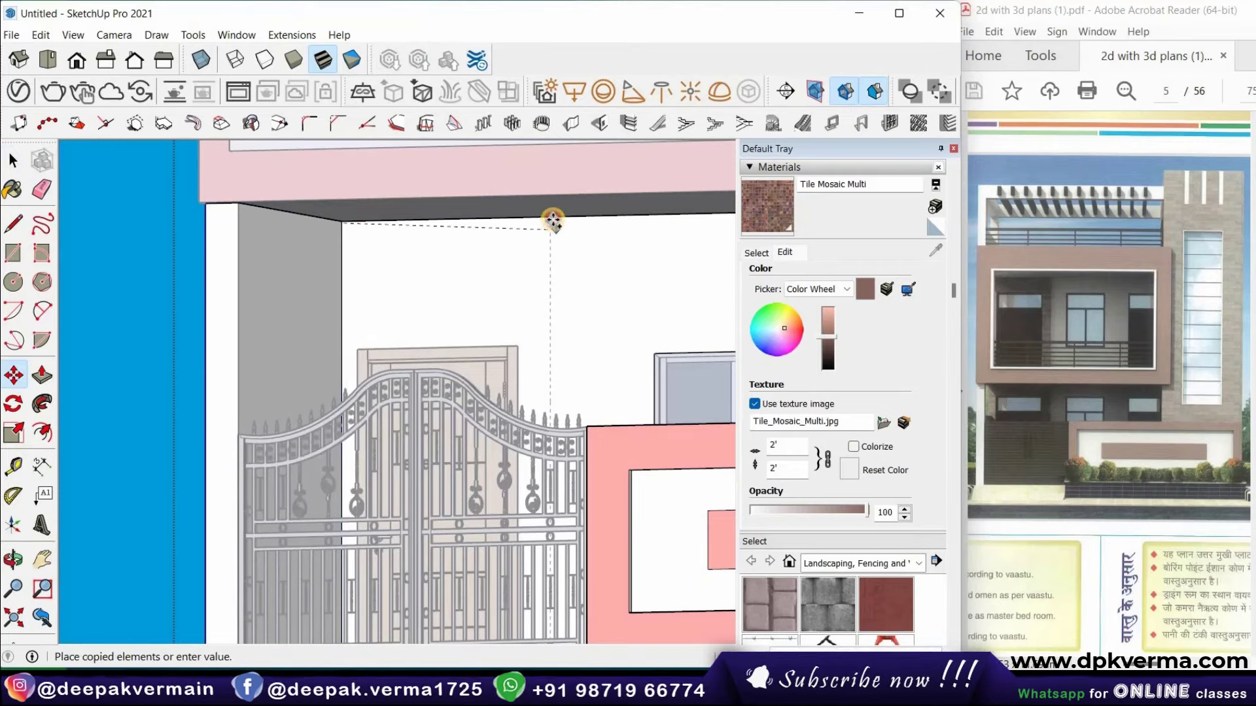
pyautogui.click(549, 231)
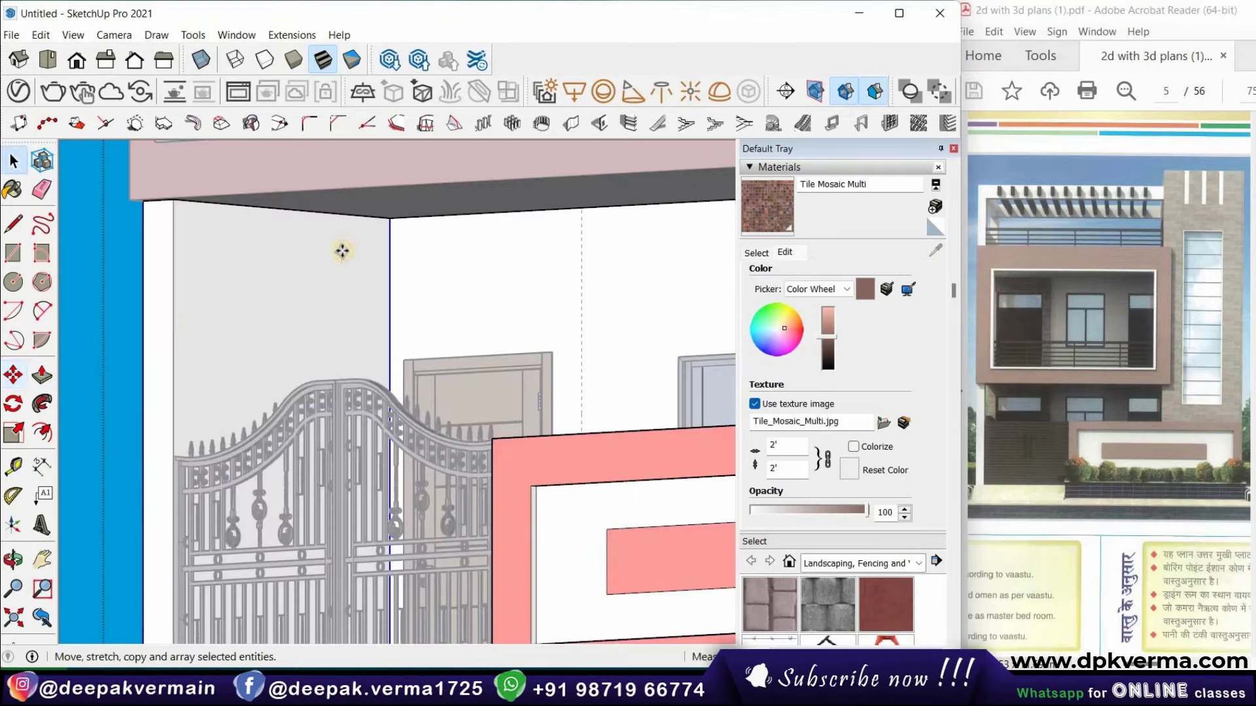
pyautogui.click(389, 223)
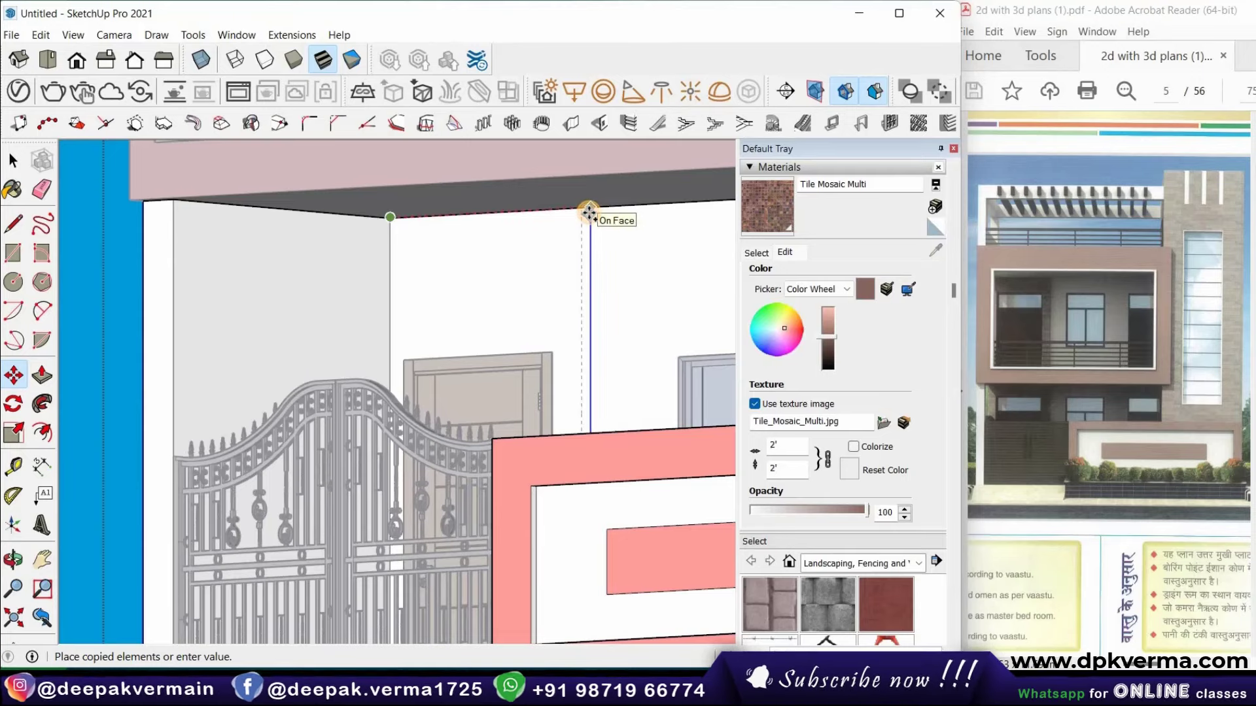
pyautogui.click(589, 213)
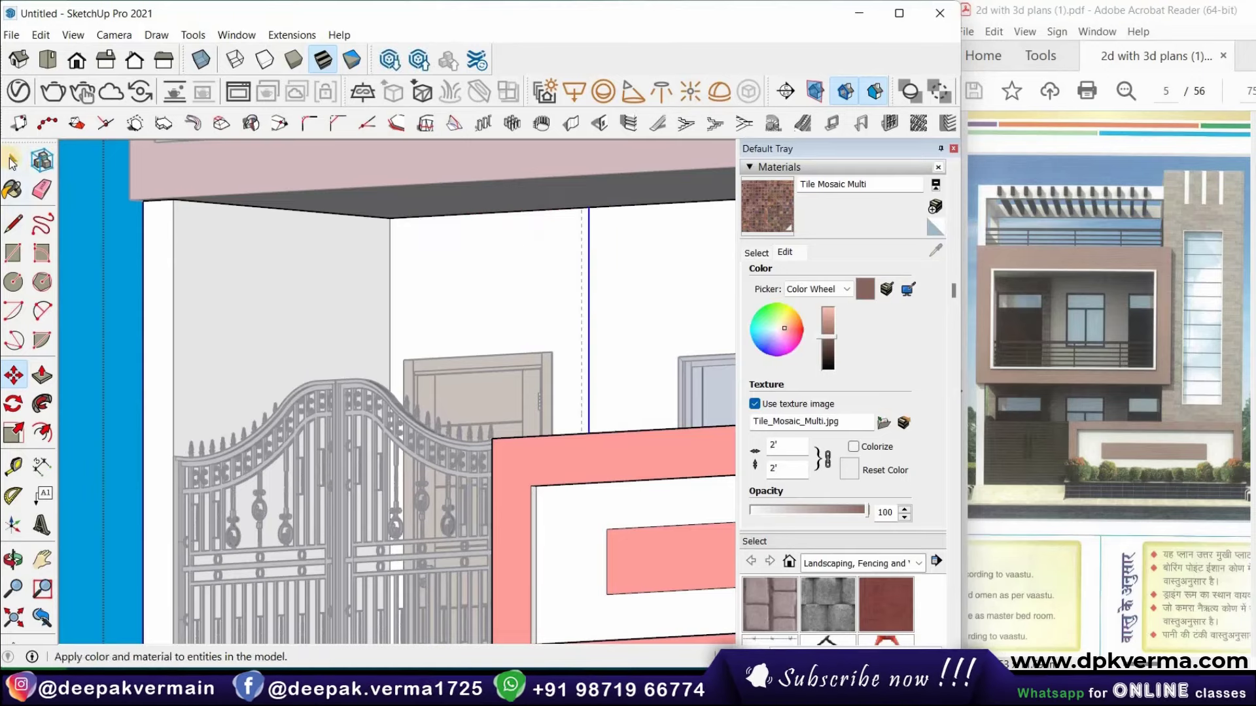
# Paint the new wall strip beside the door with Tile Mosaic Multi
pyautogui.click(13, 160)
pyautogui.click(472, 250)
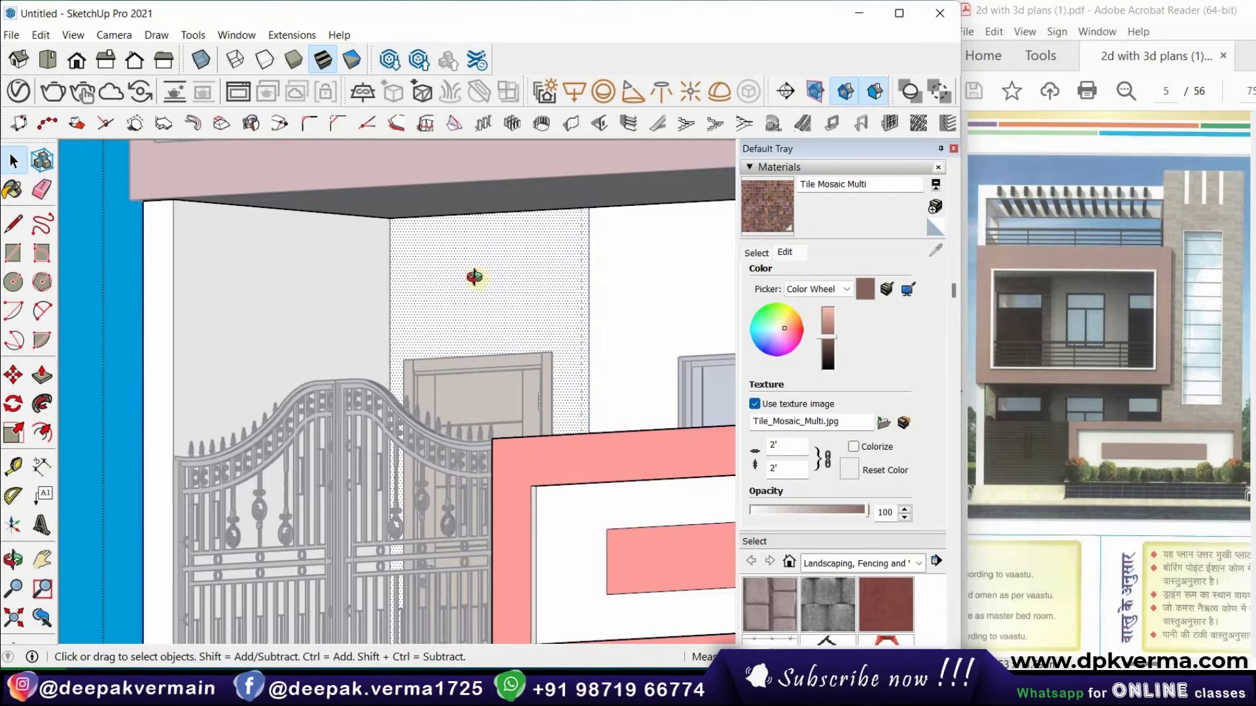
pyautogui.moveTo(475, 277); pyautogui.dragTo(487, 268, button='middle')
pyautogui.press('b')
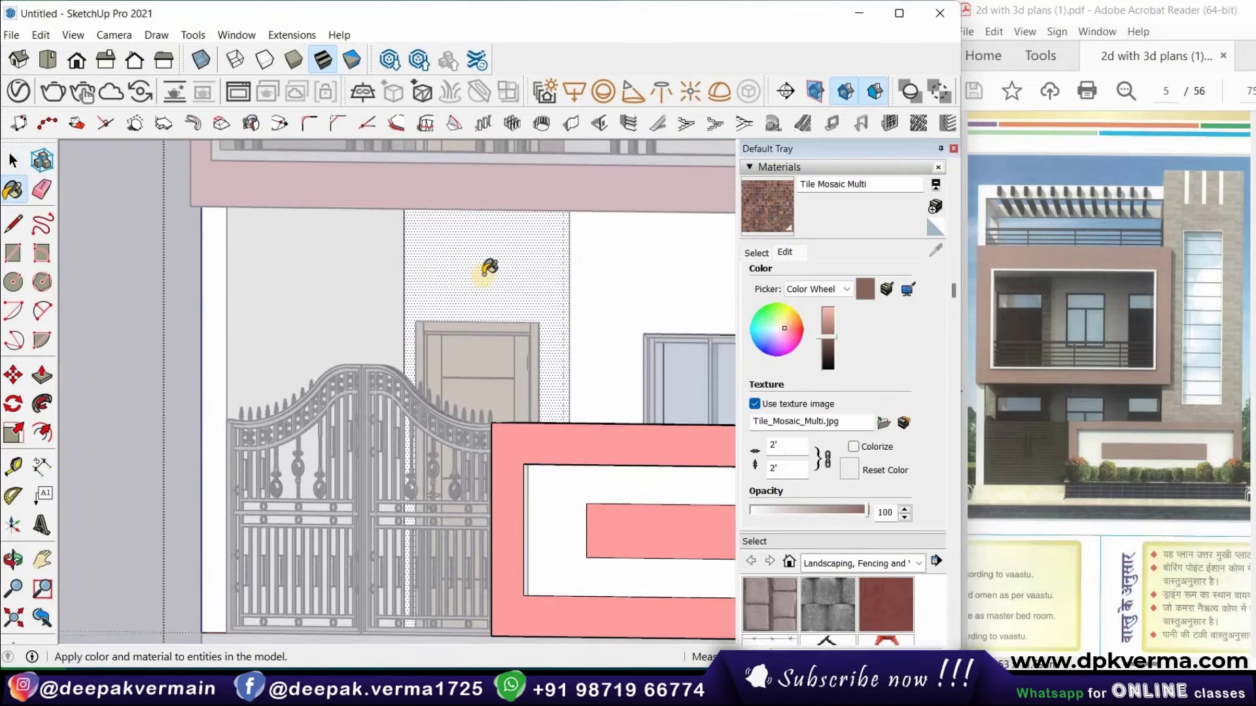
pyautogui.click(487, 265)
pyautogui.moveTo(490, 257)
pyautogui.mouseDown(button='middle')
pyautogui.moveTo(574, 289)
pyautogui.moveTo(523, 273)
pyautogui.moveTo(504, 379)
pyautogui.moveTo(174, 253)
pyautogui.moveTo(540, 221)
pyautogui.moveTo(419, 216)
pyautogui.mouseUp(button='middle')
# Exit the wall group's edit mode
pyautogui.click(13, 161)
pyautogui.click(244, 266)
pyautogui.scroll(-2, 386, 238)
pyautogui.scroll(-3, 399, 245)
pyautogui.scroll(-1, 410, 246)
pyautogui.scroll(3, 411, 200)
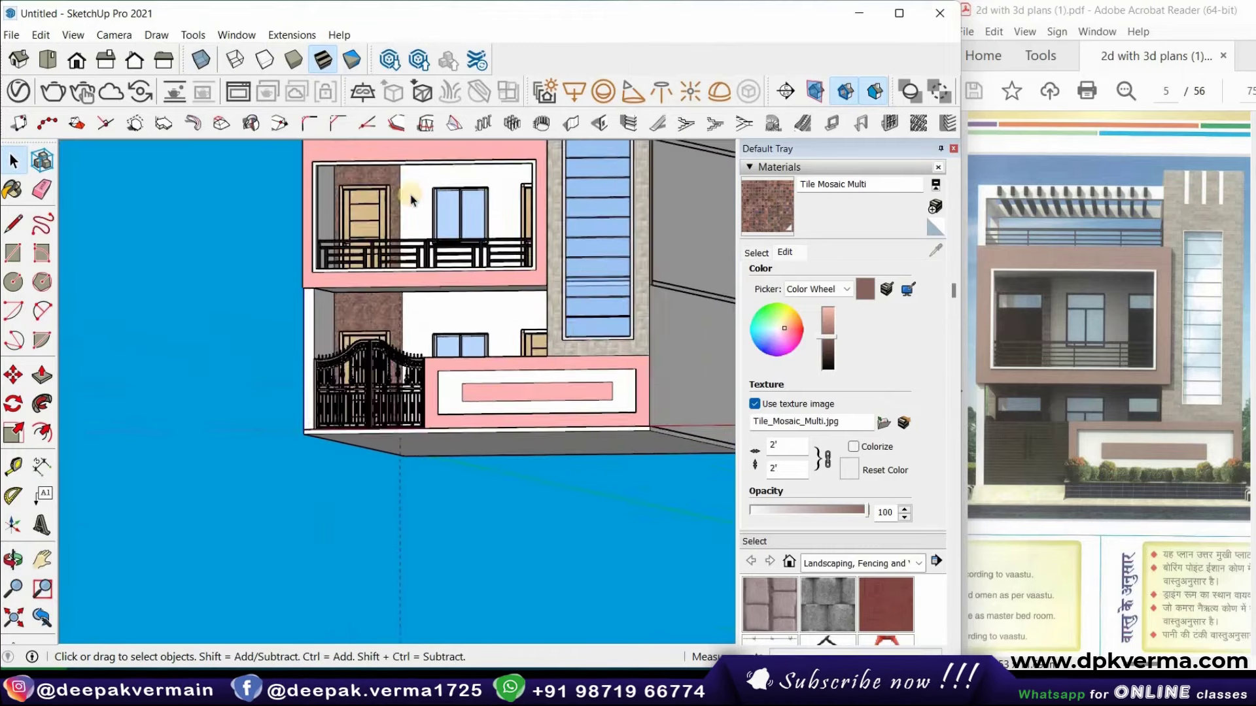
pyautogui.scroll(2, 410, 200)
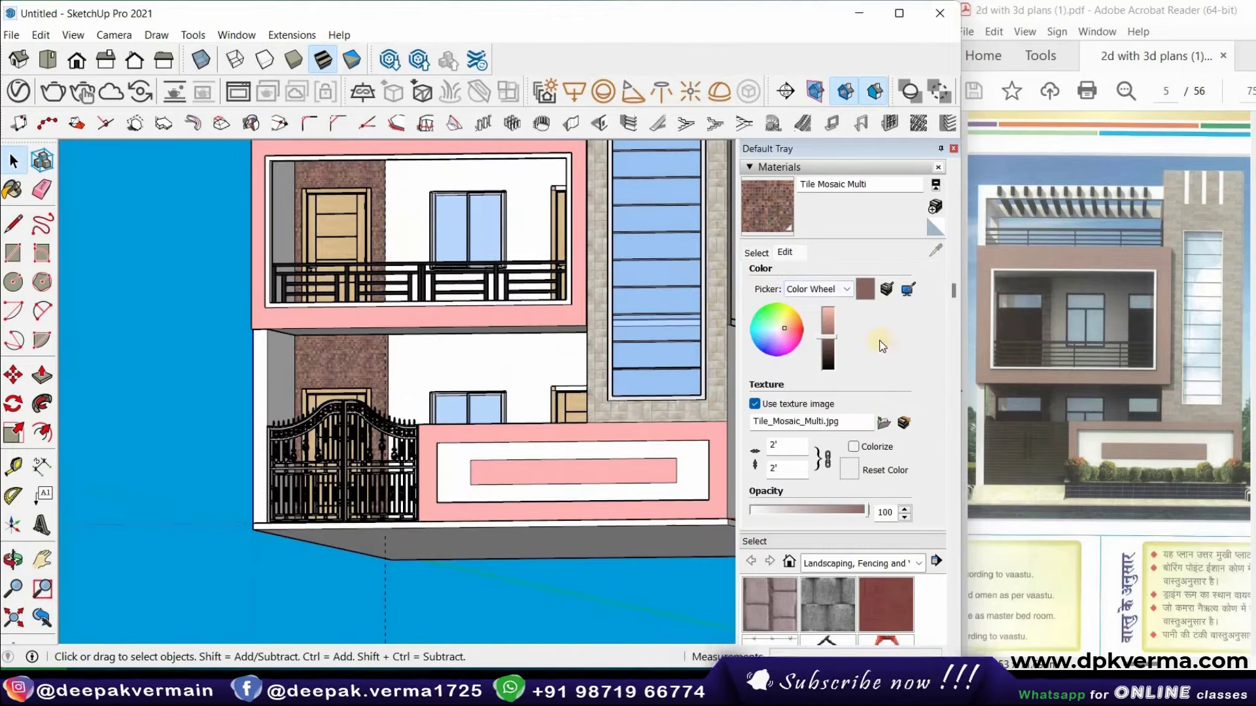
pyautogui.scroll(3, 912, 377)
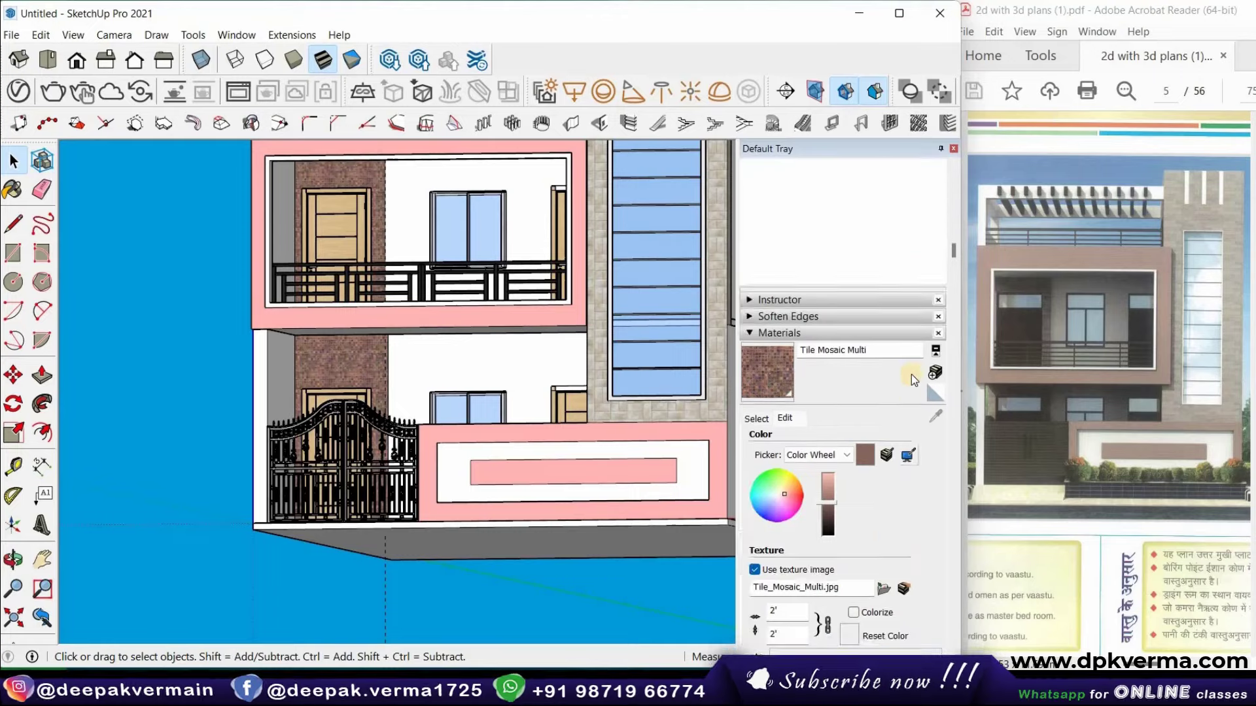
pyautogui.scroll(2, 910, 375)
pyautogui.scroll(-3, 911, 375)
pyautogui.scroll(-5, 910, 367)
pyautogui.scroll(-3, 908, 349)
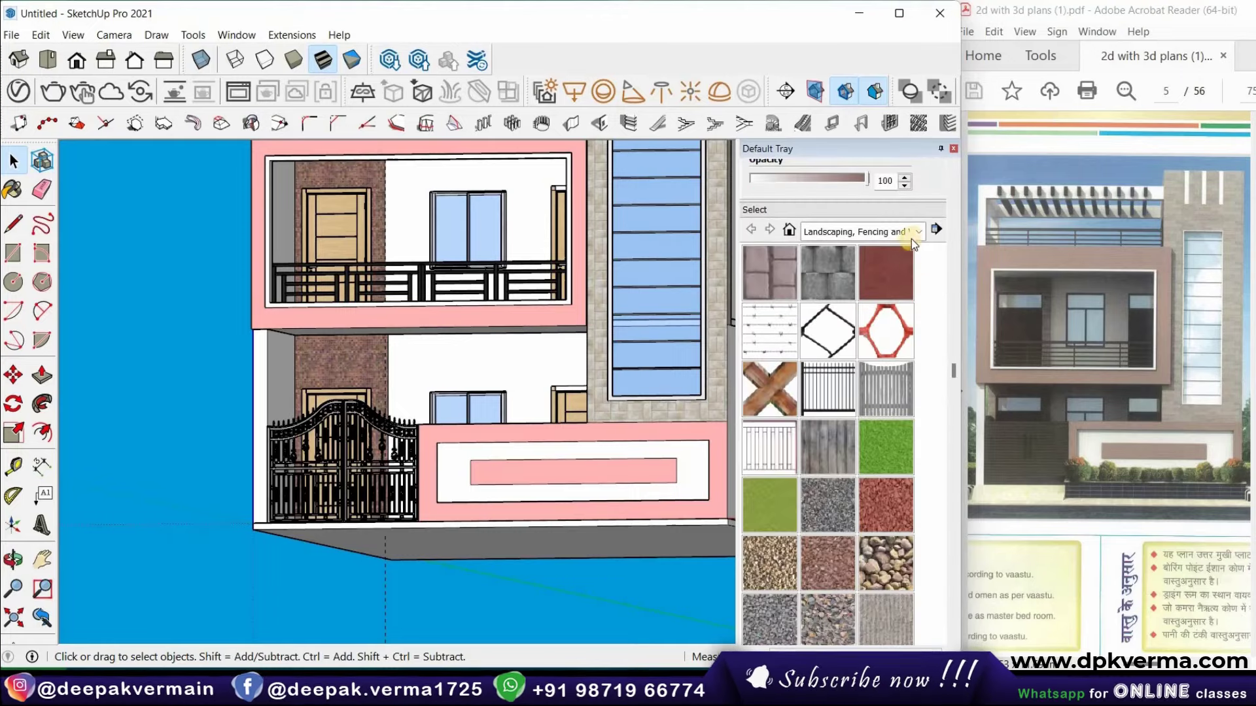
# Make pale Color C01 from the Colors collection the current paint
pyautogui.click(919, 233)
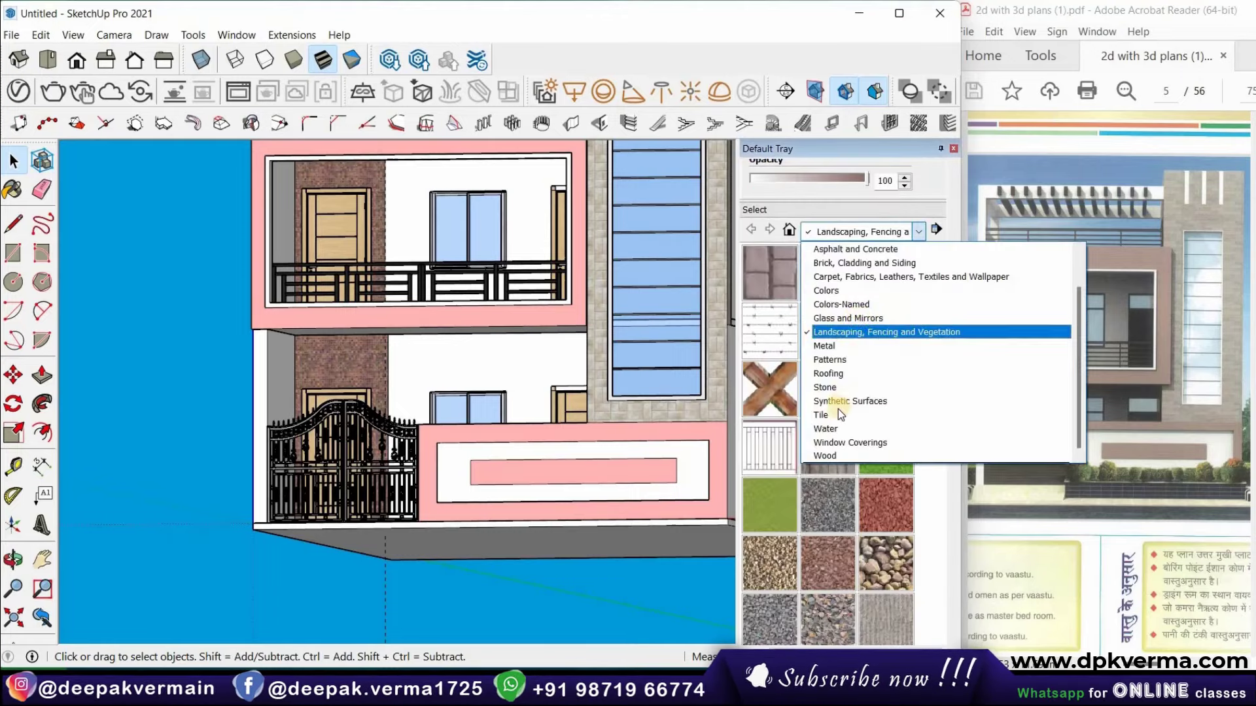
pyautogui.click(822, 290)
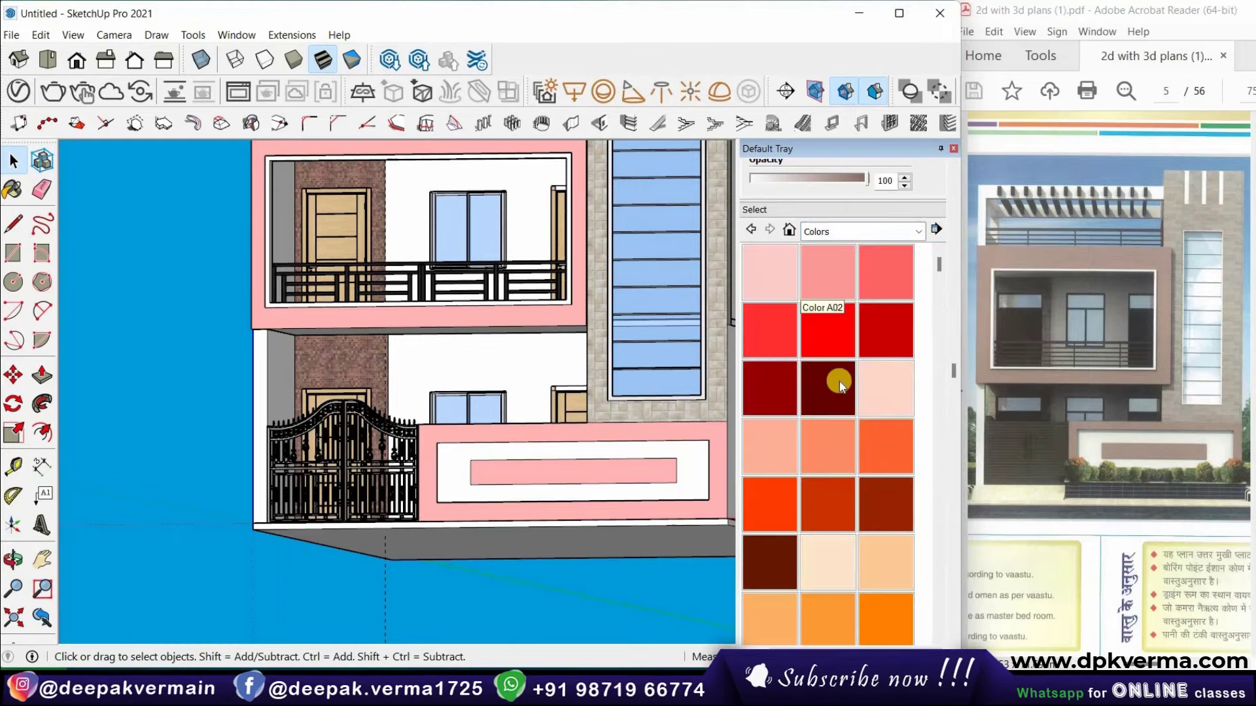
pyautogui.scroll(-3, 824, 366)
pyautogui.scroll(-6, 825, 346)
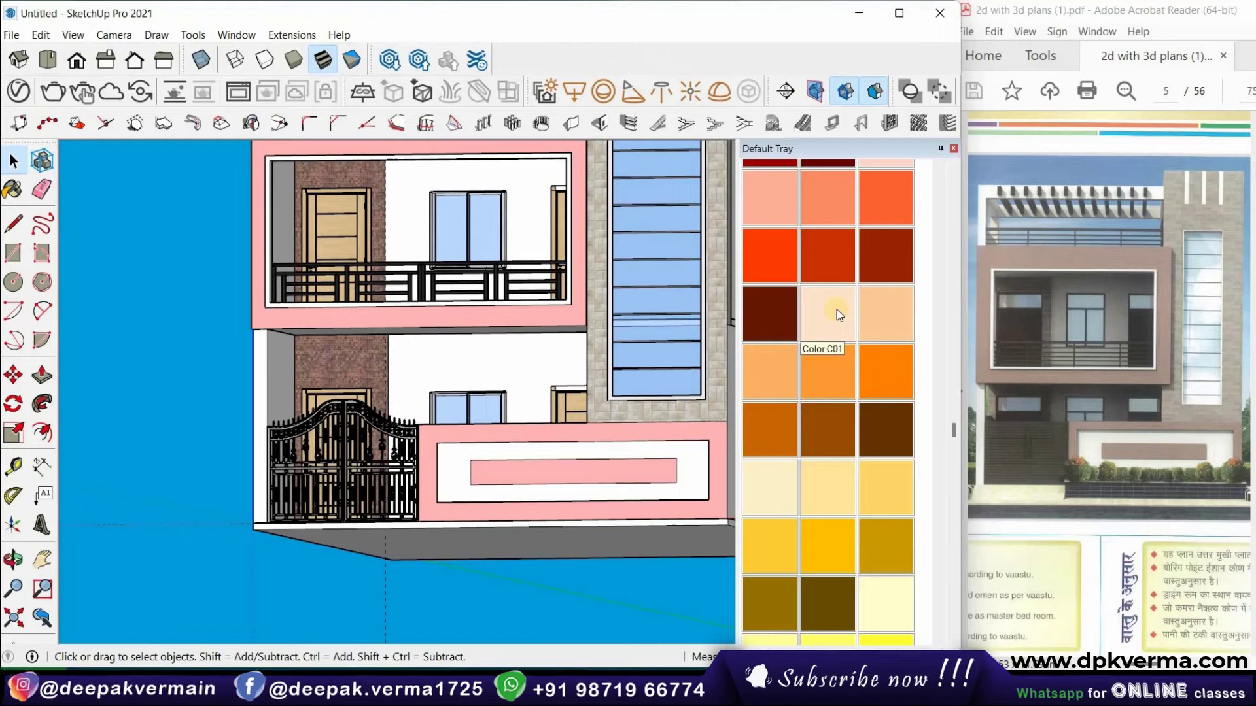
pyautogui.click(837, 308)
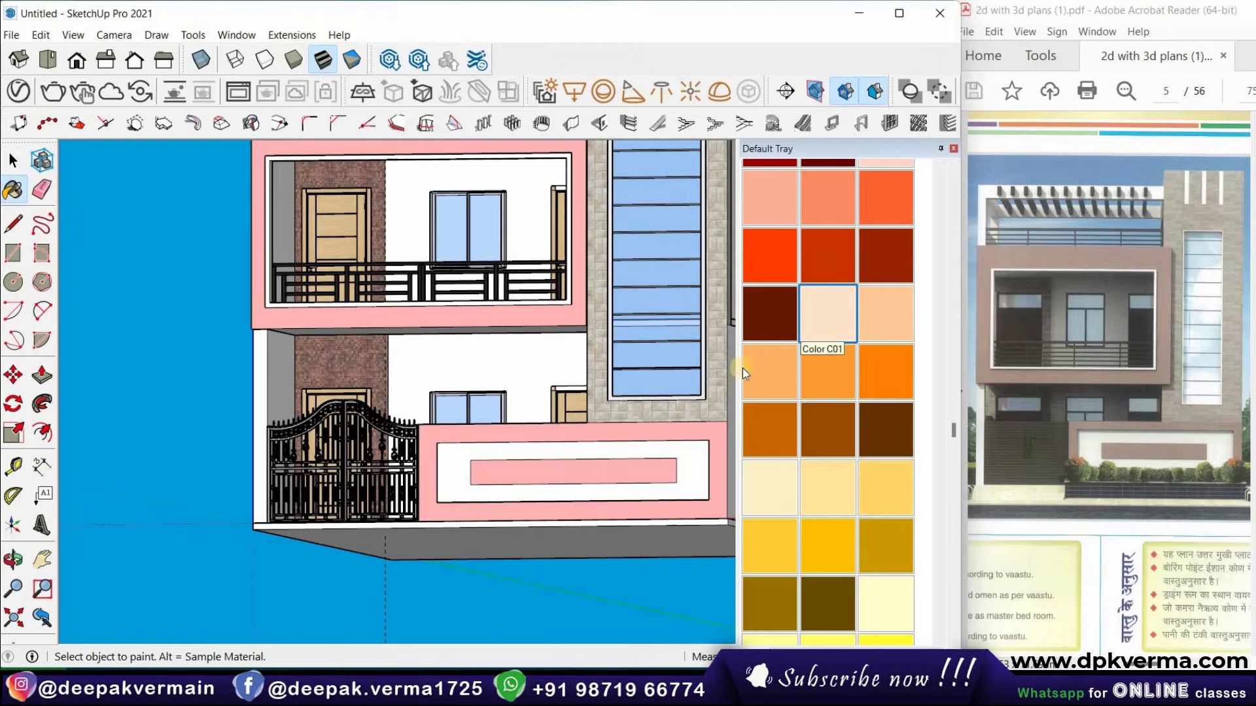
# Bring up the Materials collection list again
pyautogui.scroll(-3, 752, 370)
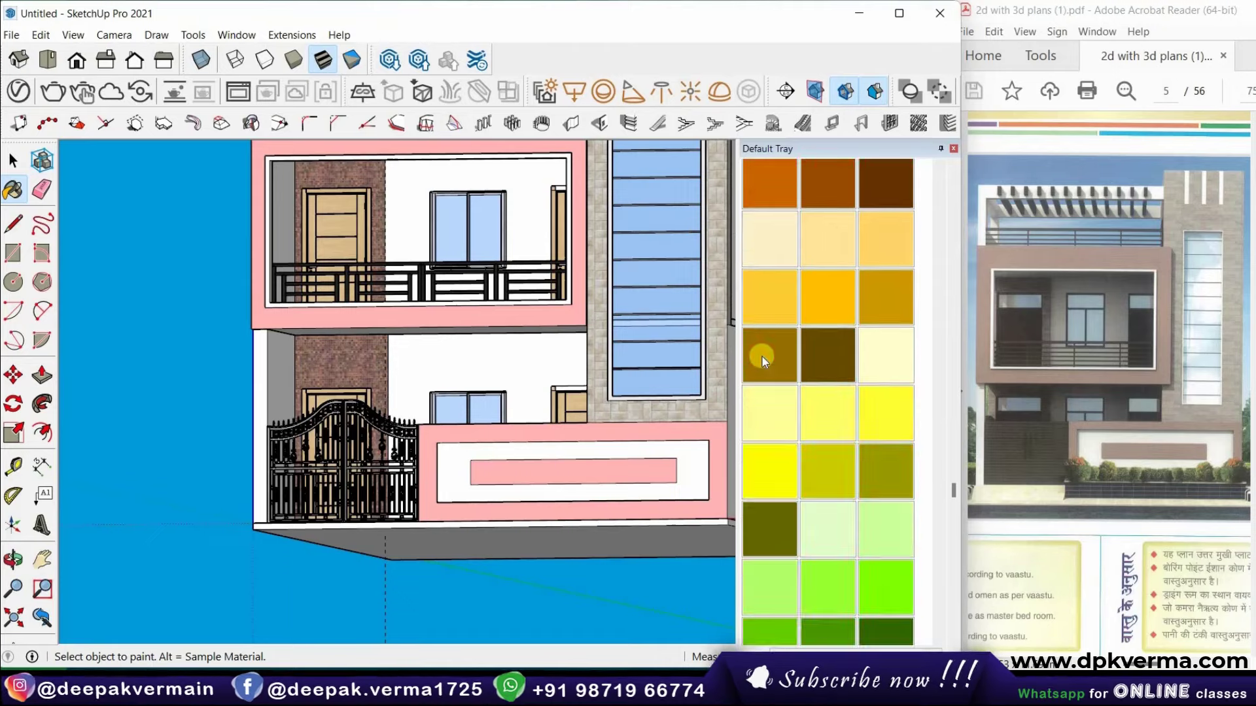
pyautogui.scroll(10, 762, 355)
pyautogui.scroll(5, 826, 364)
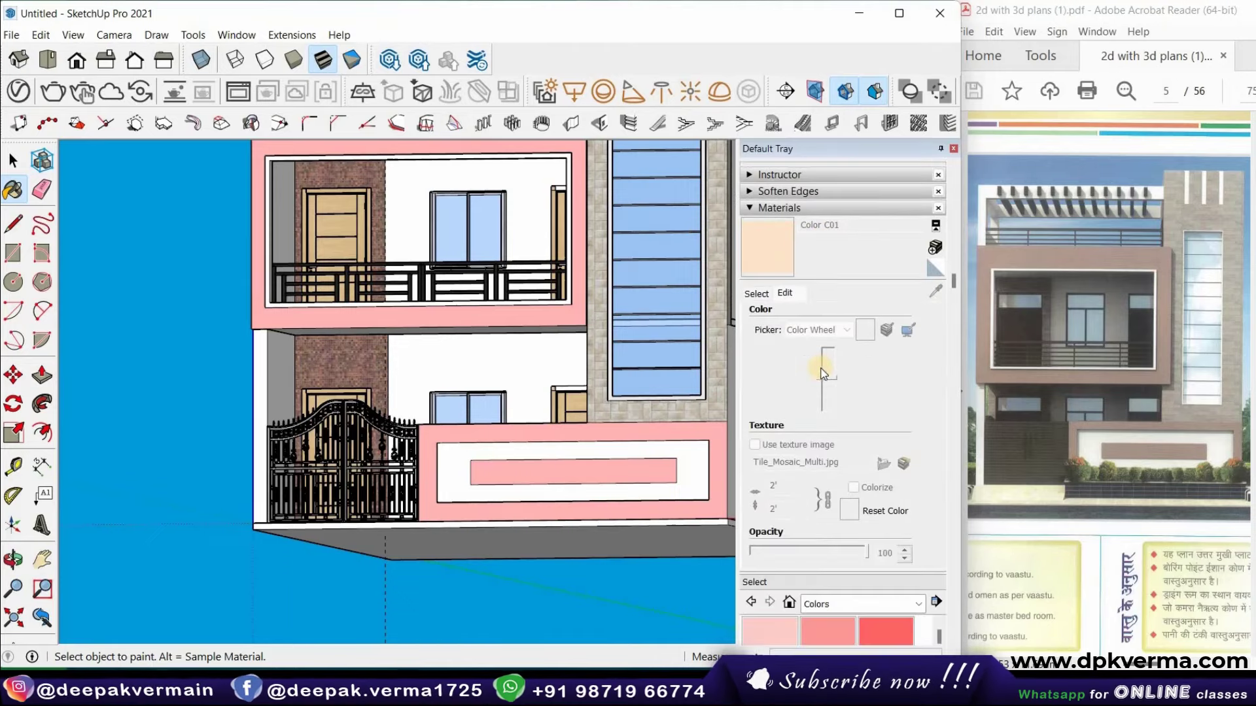
pyautogui.scroll(-5, 819, 365)
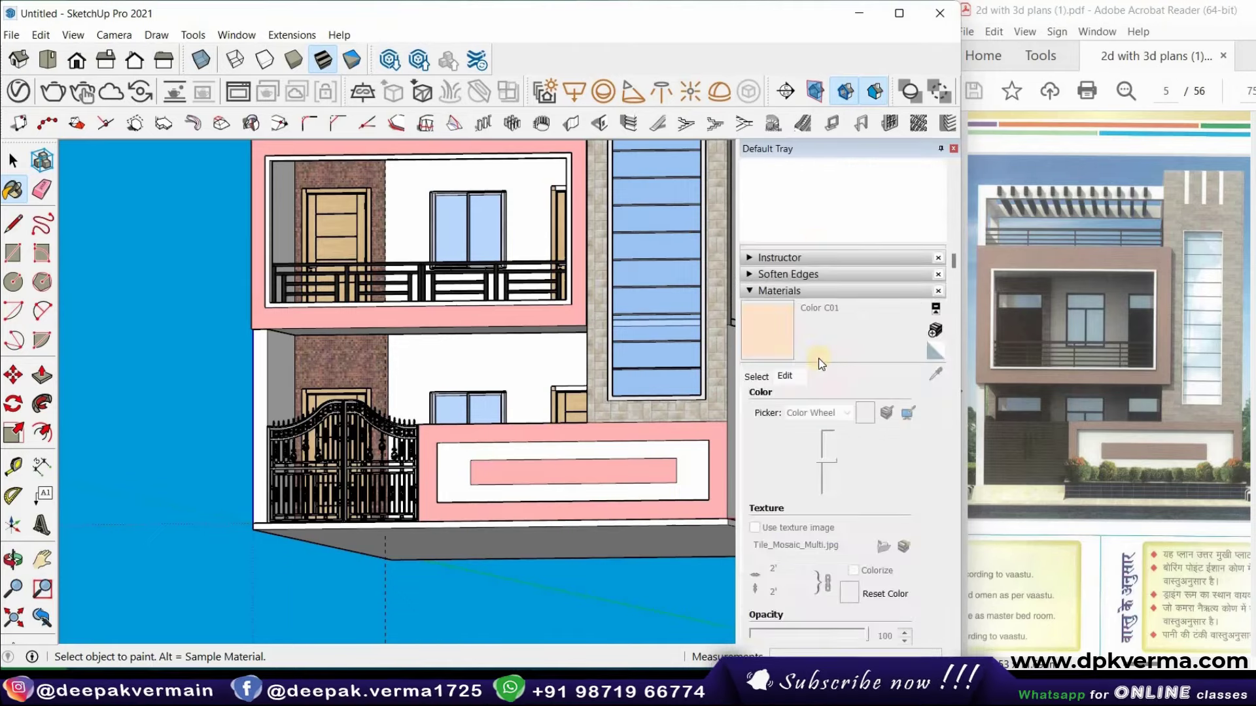
pyautogui.scroll(-5, 819, 365)
pyautogui.scroll(-2, 819, 365)
pyautogui.scroll(-5, 820, 365)
pyautogui.scroll(-3, 818, 362)
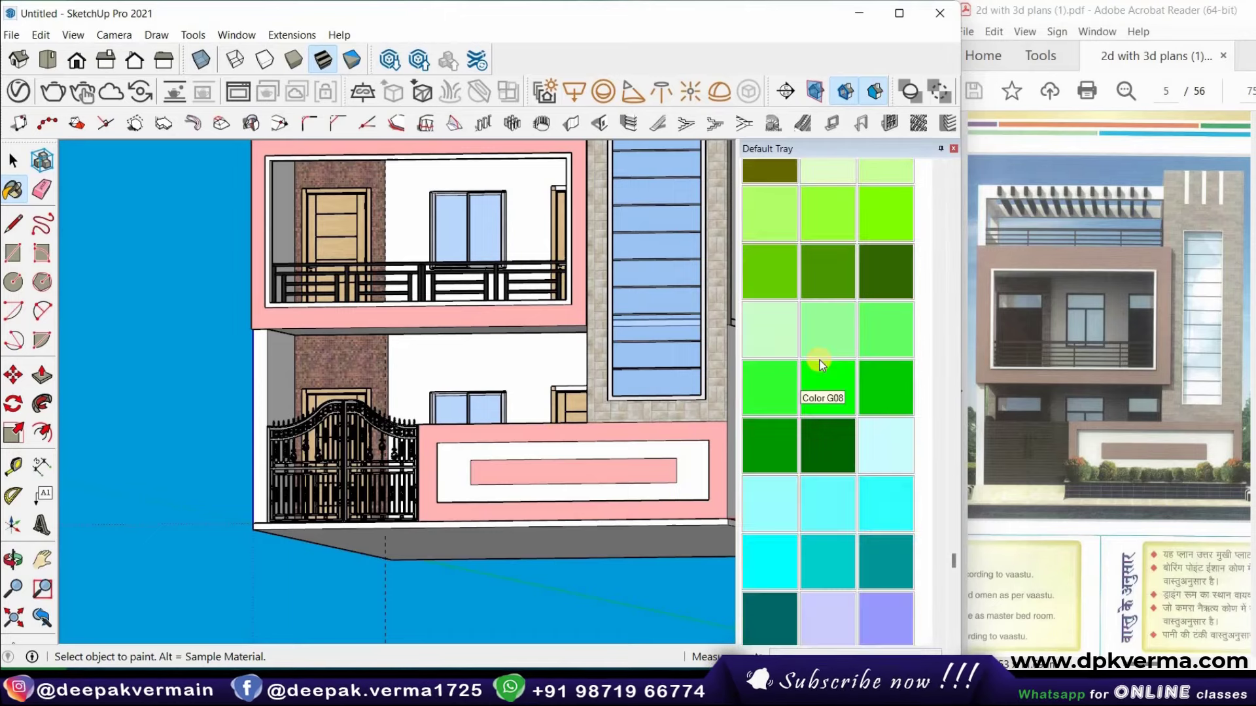
pyautogui.scroll(5, 818, 359)
pyautogui.scroll(5, 824, 366)
pyautogui.scroll(5, 832, 374)
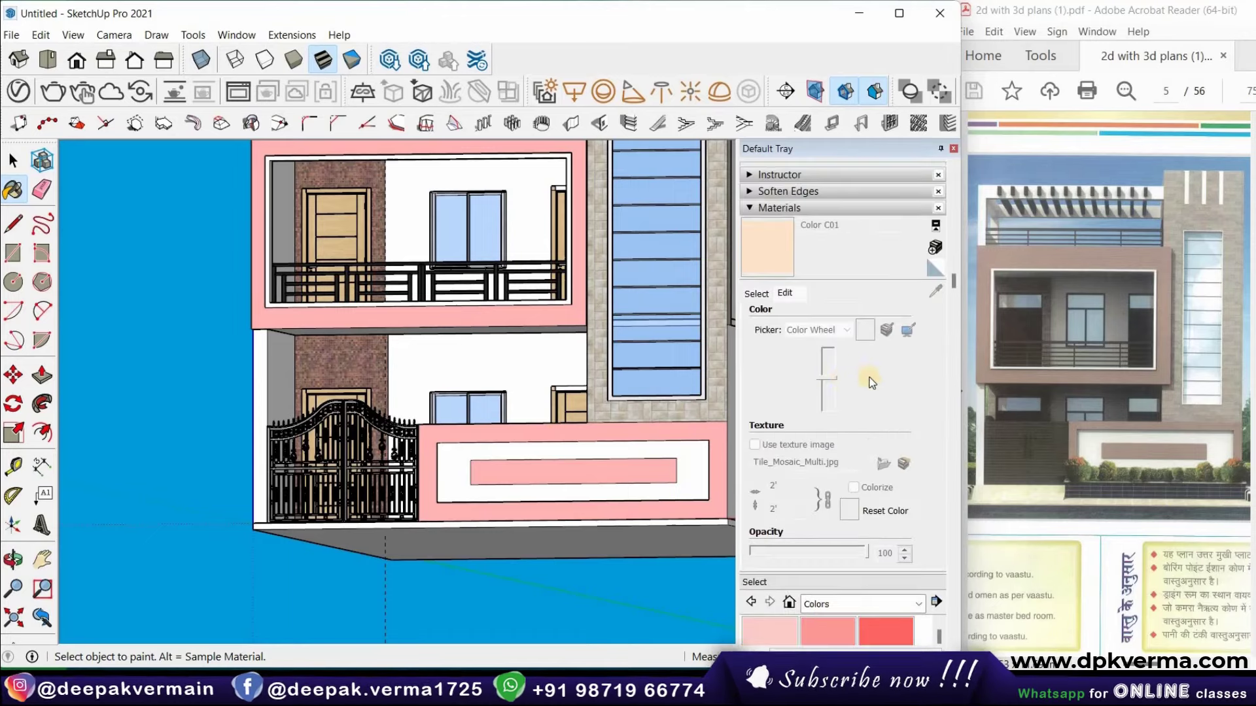
pyautogui.scroll(-5, 872, 373)
pyautogui.click(856, 355)
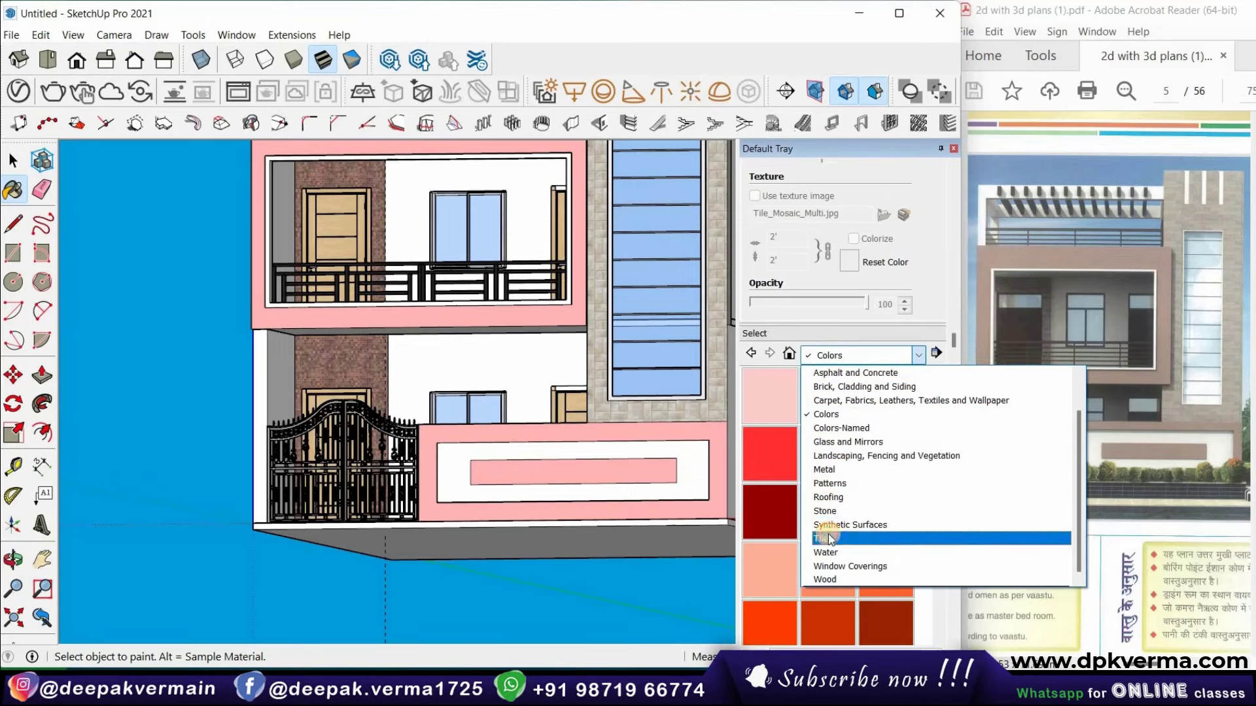
# Paint the upper wall beside the window with Marble Carrara Gold Floor Tile, then exit the group
pyautogui.click(820, 539)
pyautogui.scroll(-1, 805, 486)
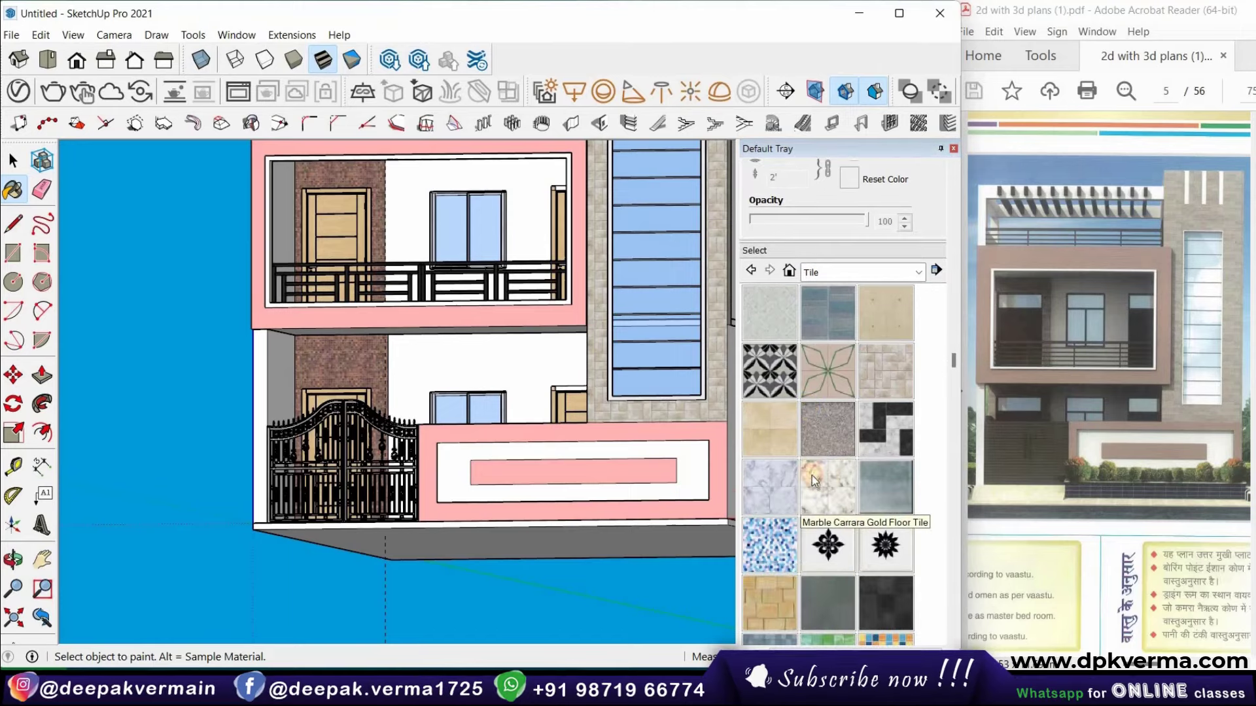
pyautogui.click(814, 479)
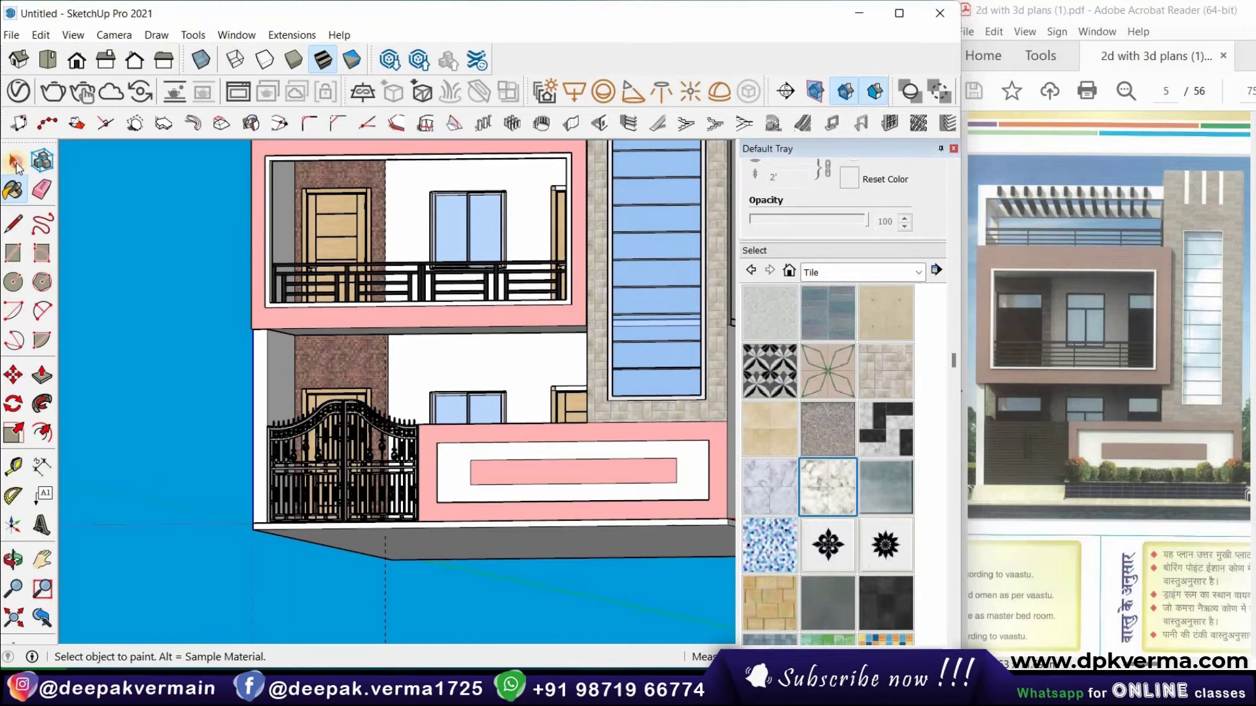
pyautogui.doubleClick(475, 177)
pyautogui.click(377, 194)
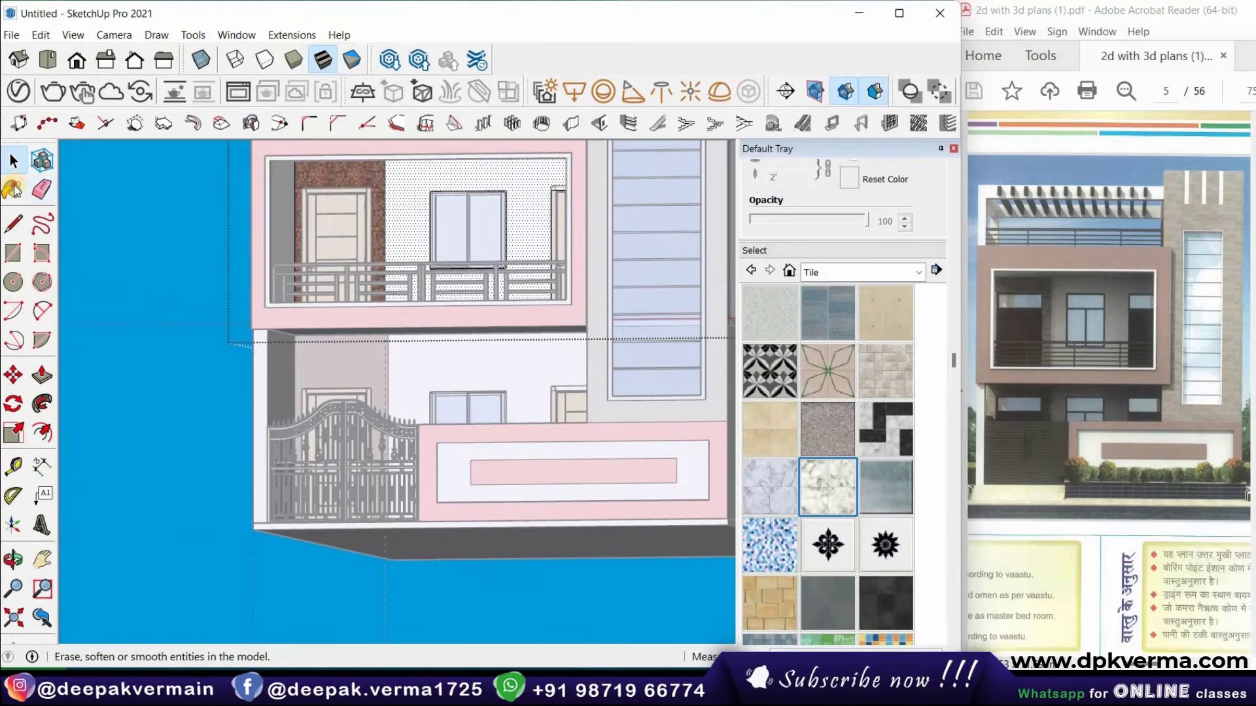
pyautogui.press('b')
pyautogui.click(412, 178)
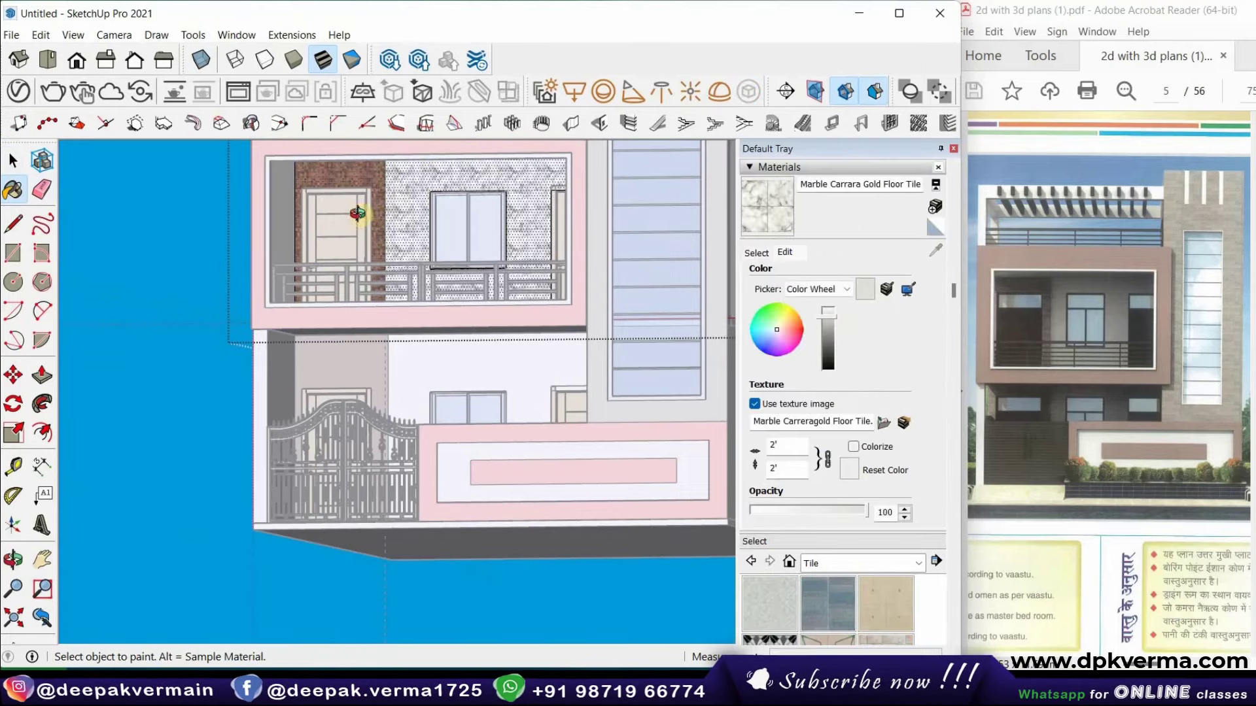
pyautogui.moveTo(359, 210)
pyautogui.mouseDown(button='middle')
pyautogui.moveTo(696, 202)
pyautogui.moveTo(308, 230)
pyautogui.moveTo(288, 209)
pyautogui.moveTo(297, 188)
pyautogui.moveTo(316, 208)
pyautogui.mouseUp(button='middle')
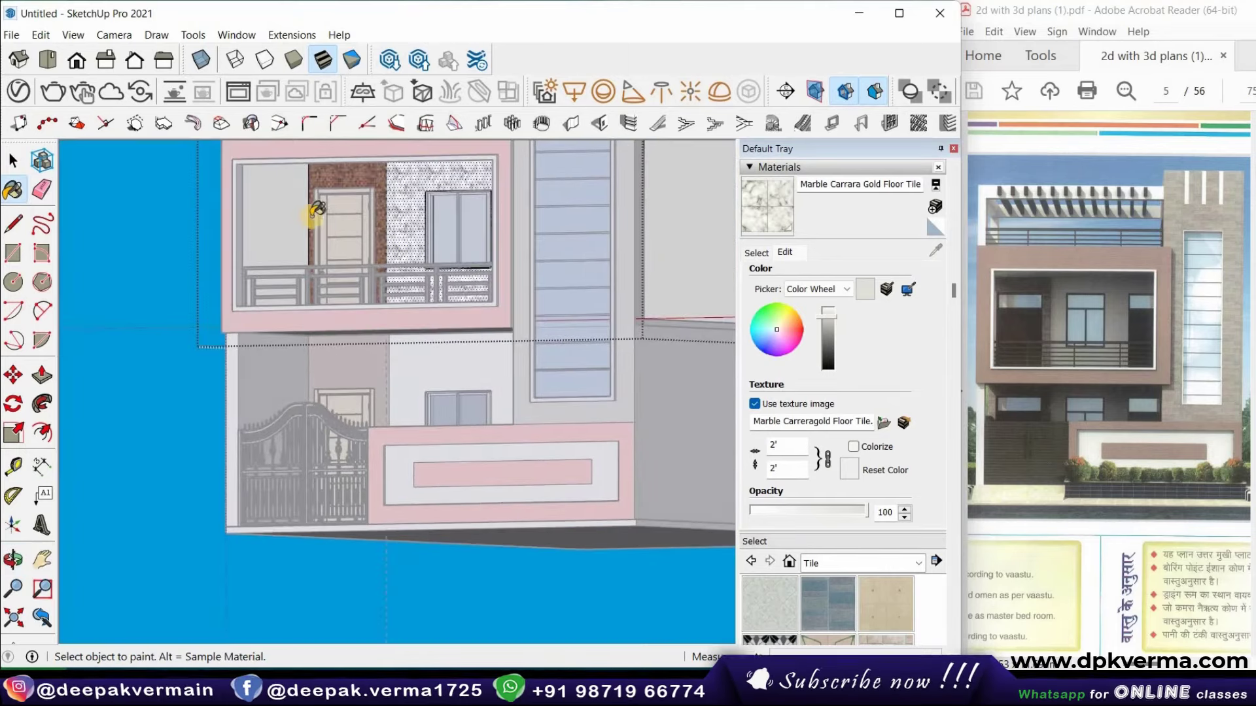
pyautogui.scroll(-2, 313, 214)
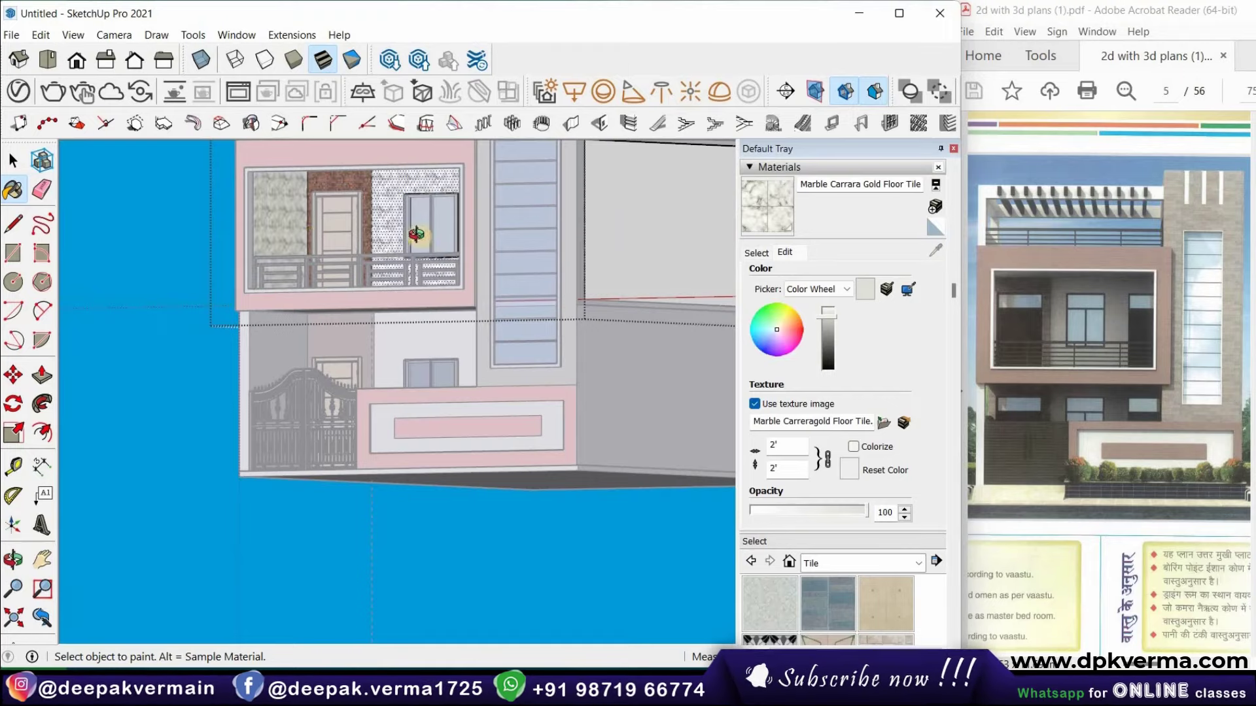
pyautogui.moveTo(269, 199)
pyautogui.mouseDown(button='middle')
pyautogui.moveTo(693, 228)
pyautogui.moveTo(518, 213)
pyautogui.moveTo(533, 209)
pyautogui.moveTo(190, 258)
pyautogui.moveTo(146, 233)
pyautogui.moveTo(20, 272)
pyautogui.mouseUp(button='middle')
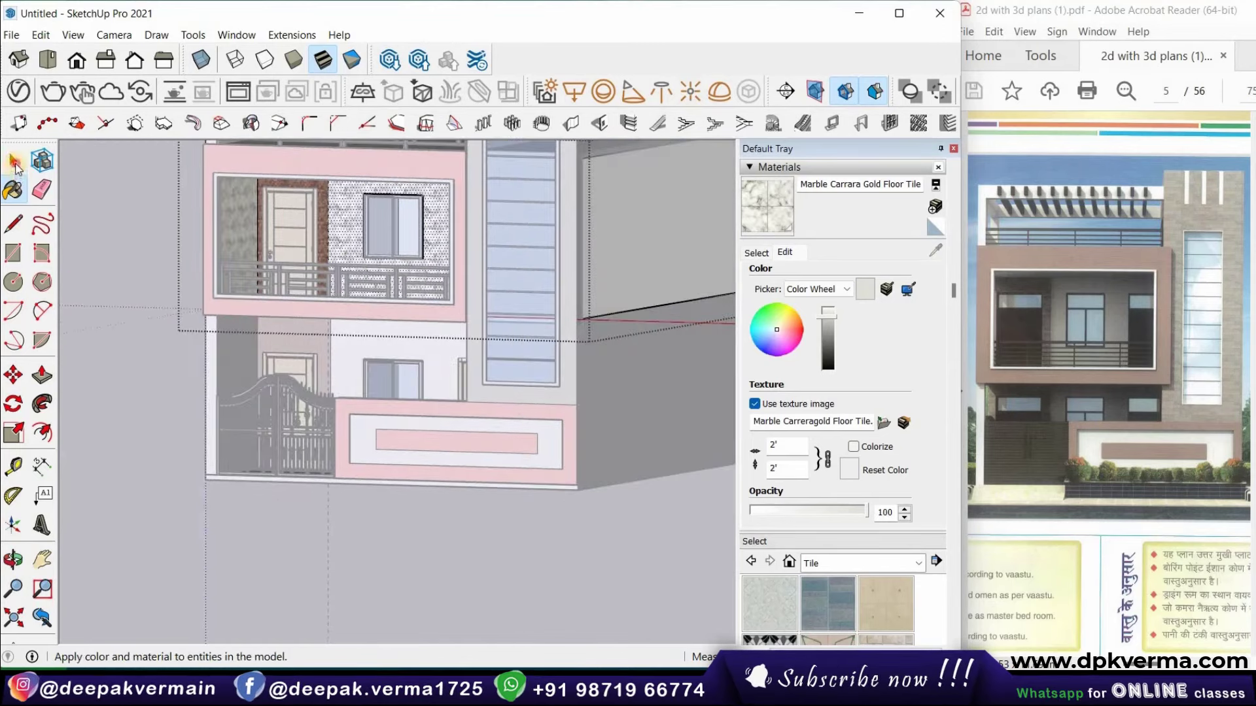
pyautogui.click(390, 347)
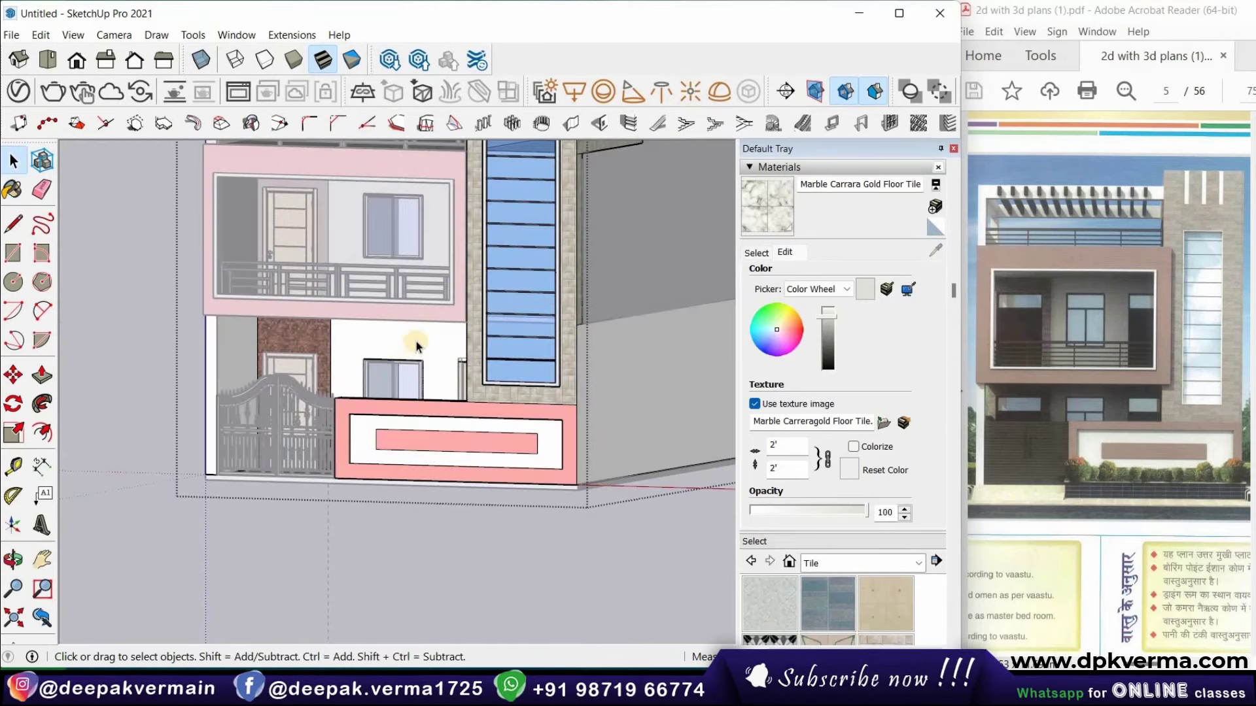
# Paint the two ground-floor white wall panels with Marble Carrara Gold Floor Tile
pyautogui.scroll(1, 405, 344)
pyautogui.scroll(1, 395, 345)
pyautogui.click(322, 335)
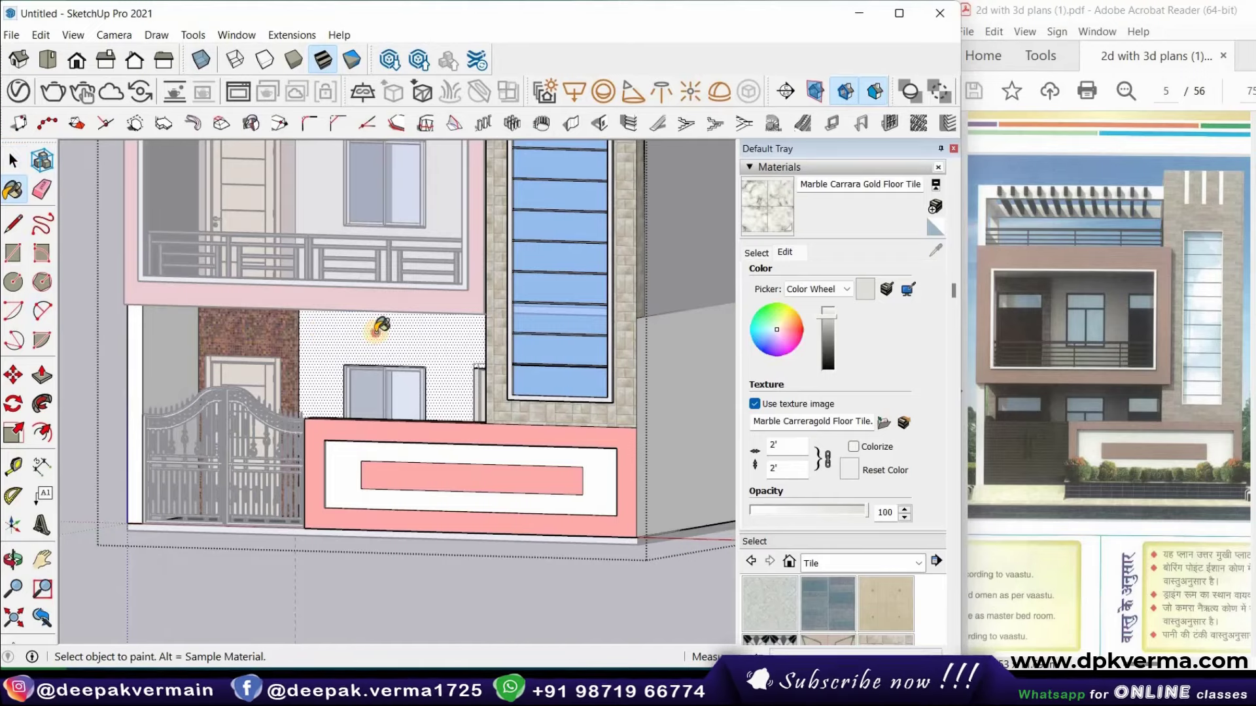
pyautogui.click(355, 334)
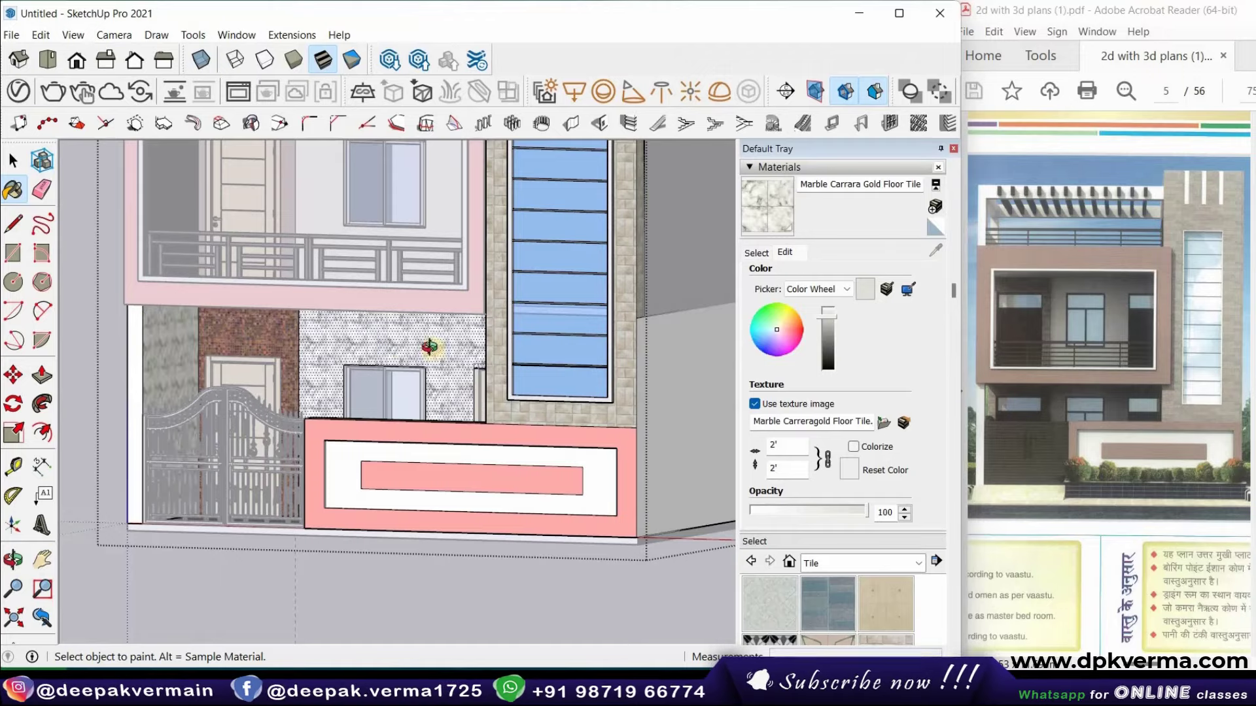
pyautogui.moveTo(425, 346)
pyautogui.mouseDown(button='middle')
pyautogui.moveTo(622, 331)
pyautogui.moveTo(575, 325)
pyautogui.moveTo(577, 314)
pyautogui.mouseUp(button='middle')
pyautogui.click(577, 314)
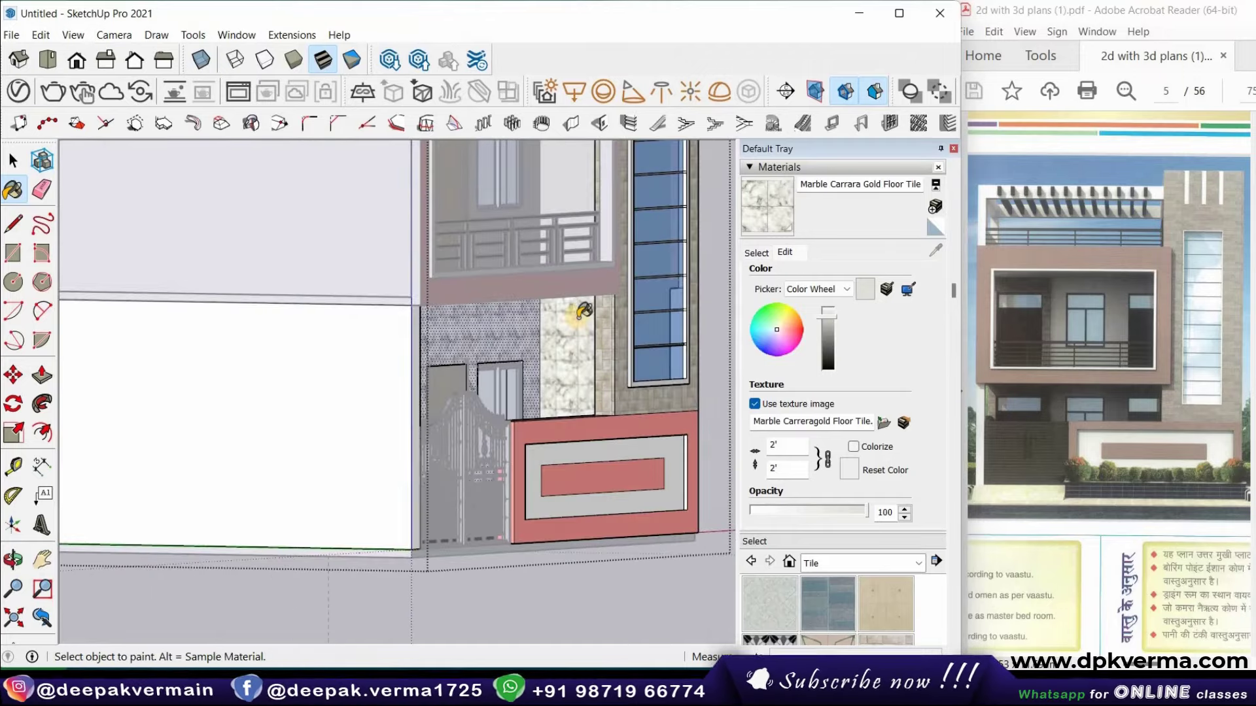
pyautogui.scroll(-2, 373, 375)
# Stop painting and orbit out to a corner view of the house
pyautogui.moveTo(373, 375); pyautogui.dragTo(196, 340, button='middle')
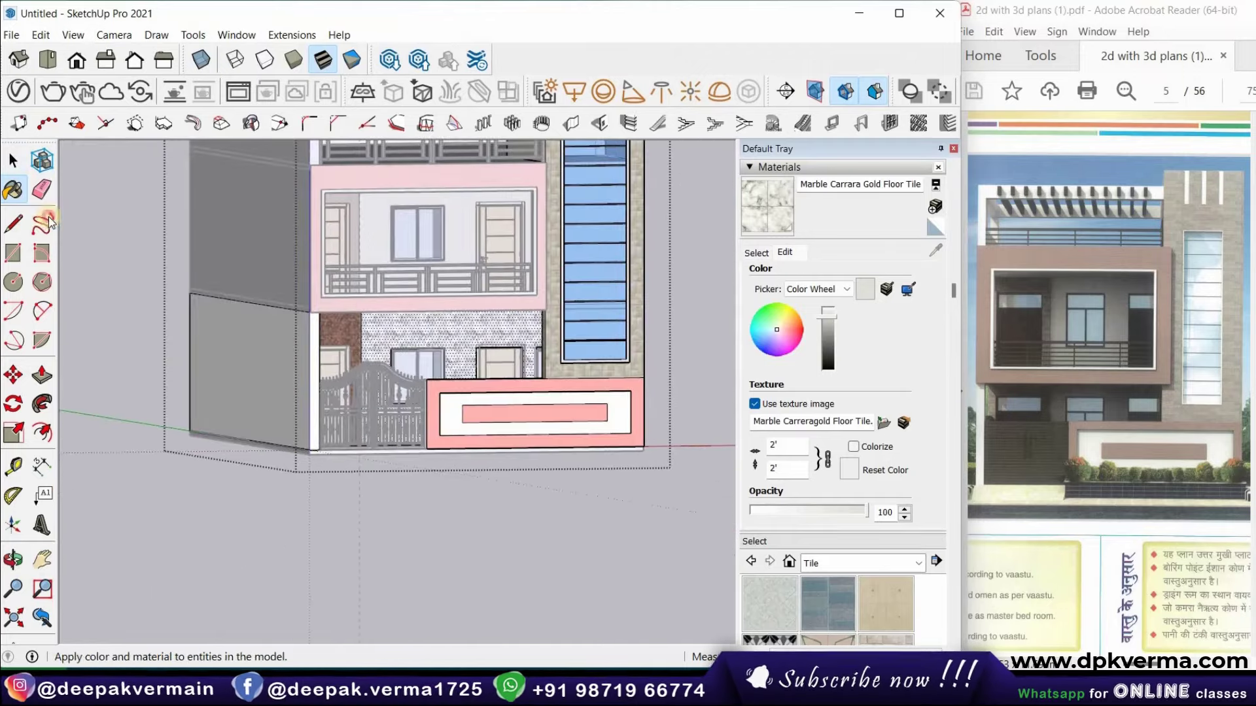
pyautogui.press('space')
pyautogui.scroll(-3, 301, 514)
pyautogui.moveTo(163, 482)
pyautogui.mouseDown(button='middle')
pyautogui.moveTo(168, 510)
pyautogui.moveTo(210, 476)
pyautogui.moveTo(175, 361)
pyautogui.moveTo(191, 331)
pyautogui.moveTo(241, 368)
pyautogui.moveTo(225, 397)
pyautogui.mouseUp(button='middle')
pyautogui.scroll(3, 175, 361)
pyautogui.scroll(-2, 225, 398)
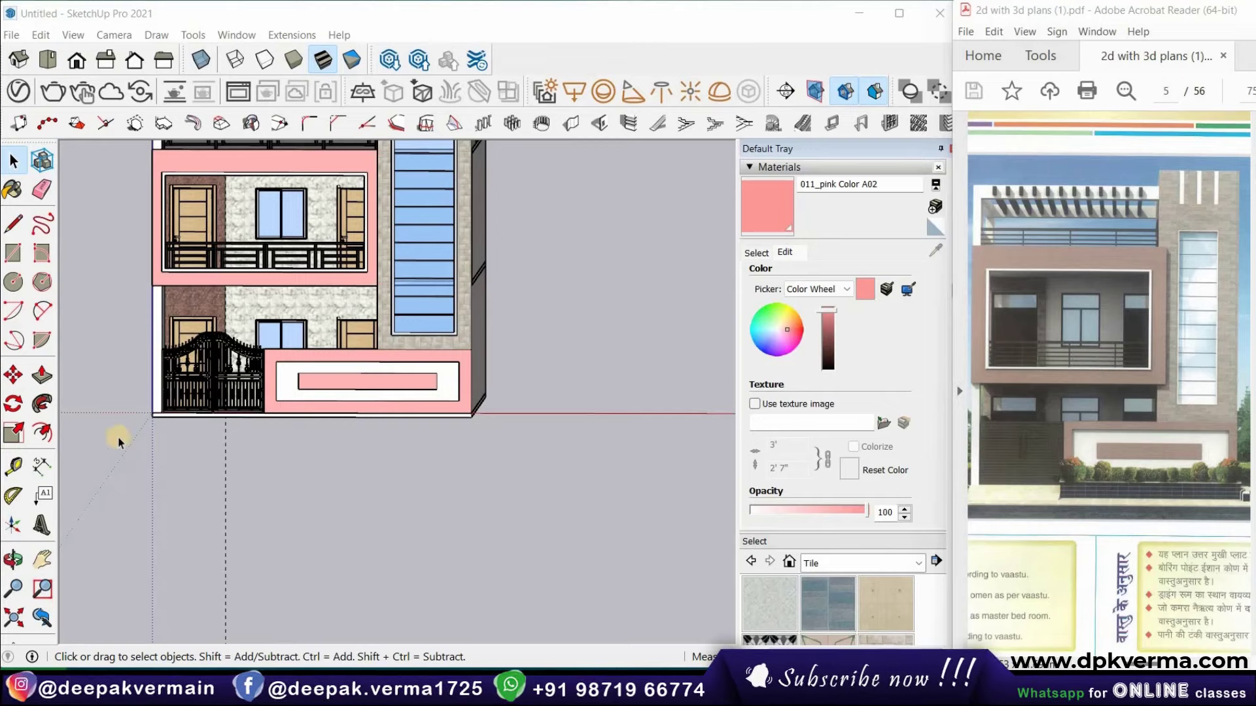
# Push/Pull the wall base face up into a plinth
pyautogui.scroll(2, 111, 412)
pyautogui.scroll(2, 166, 462)
pyautogui.scroll(2, 218, 387)
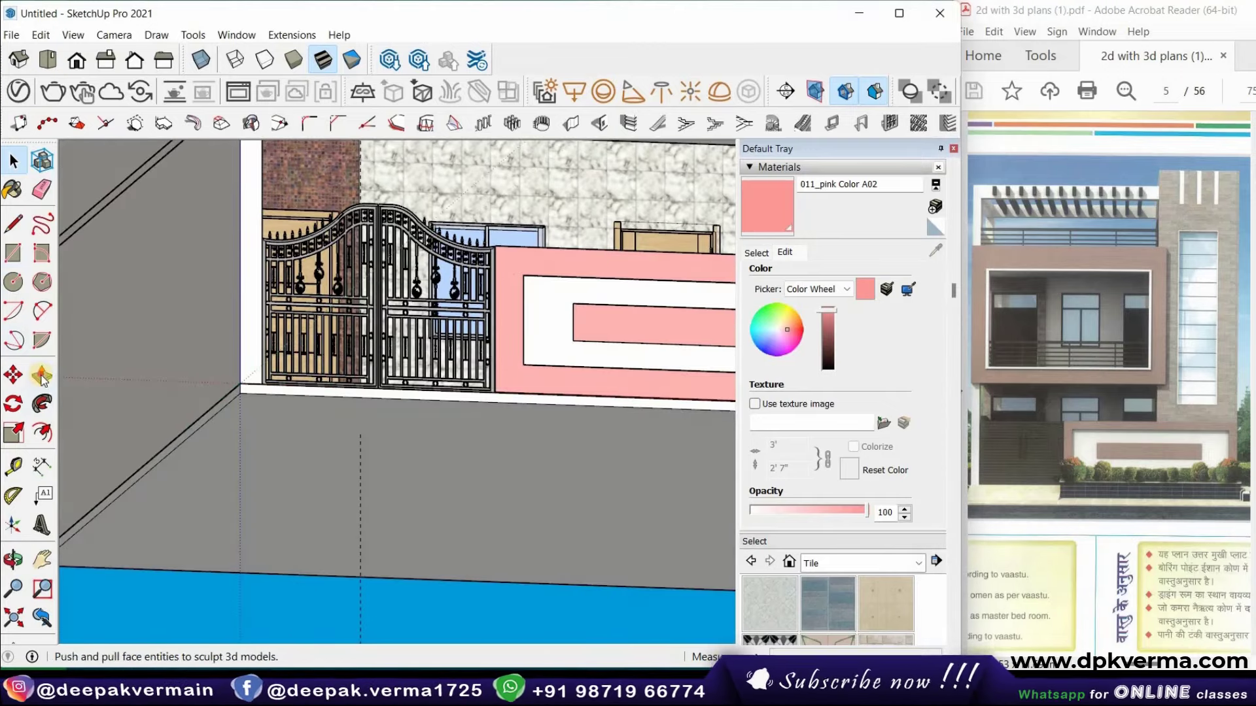
pyautogui.click(146, 378)
pyautogui.click(281, 533)
pyautogui.press('space')
pyautogui.scroll(3, 89, 438)
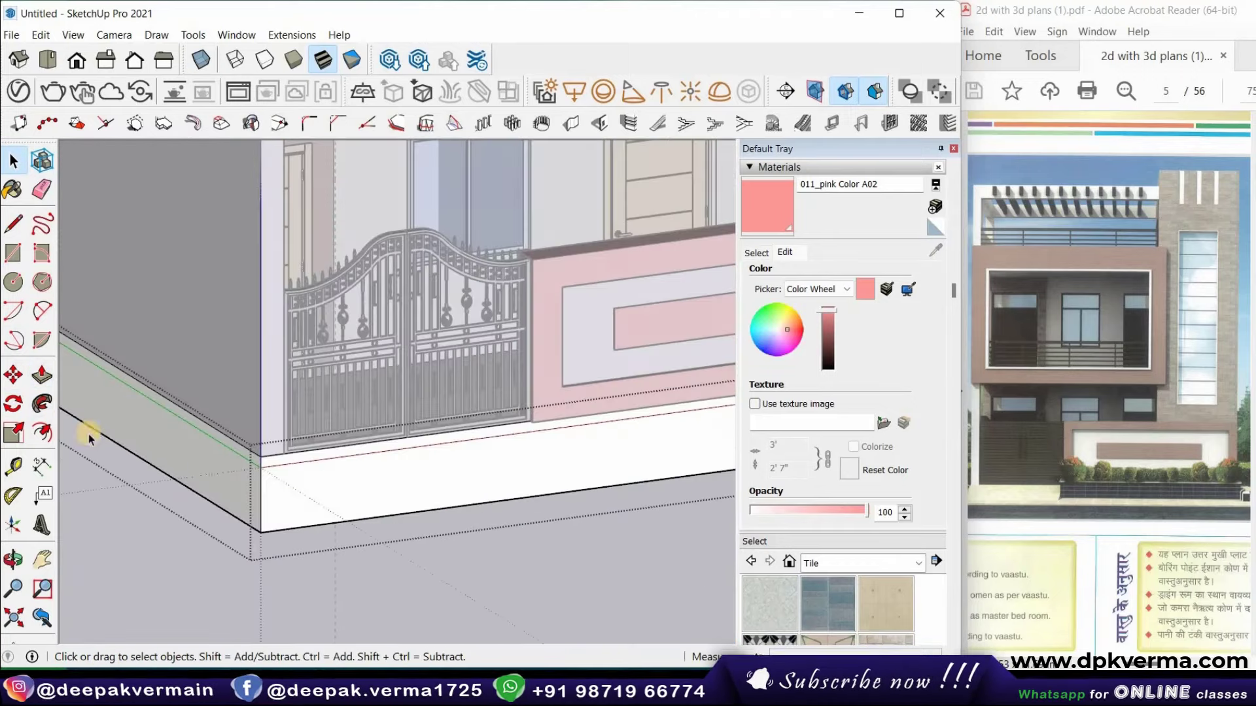
# Draw a rectangle in front of the gate and extrude it into a block
pyautogui.press('r')
pyautogui.scroll(2, 535, 494)
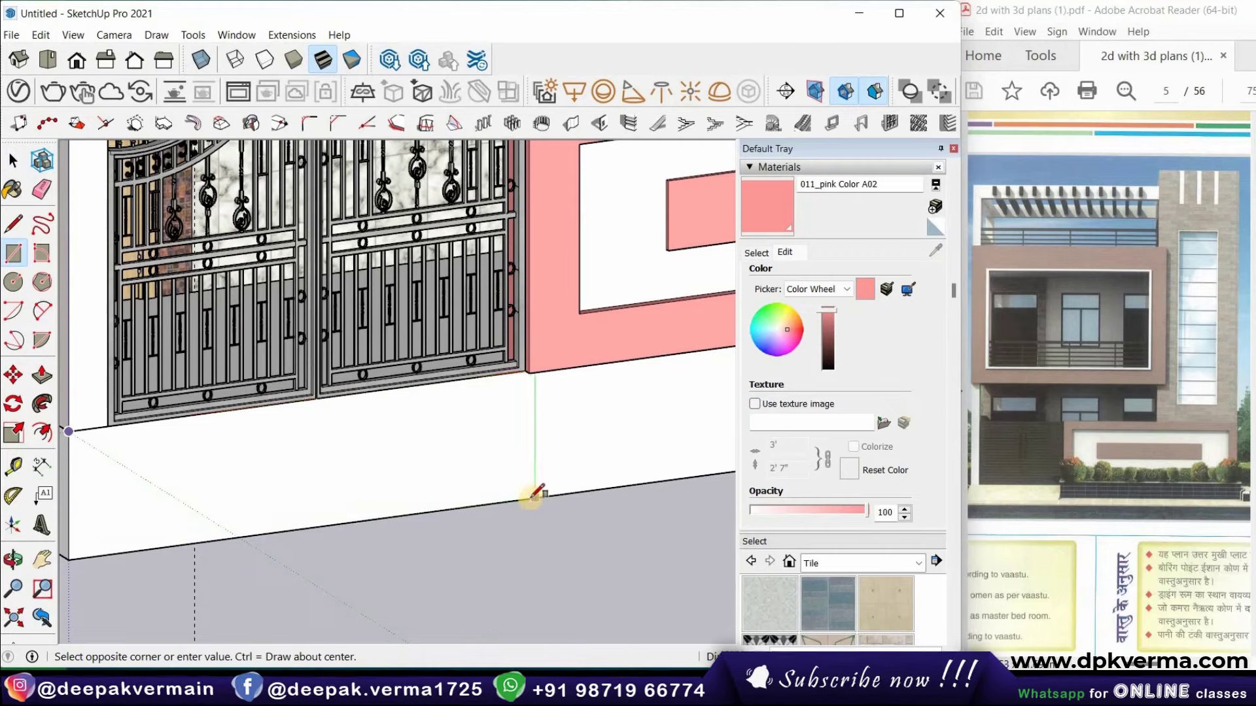
pyautogui.click(535, 495)
pyautogui.press('p')
pyautogui.click(261, 504)
pyautogui.click(116, 468)
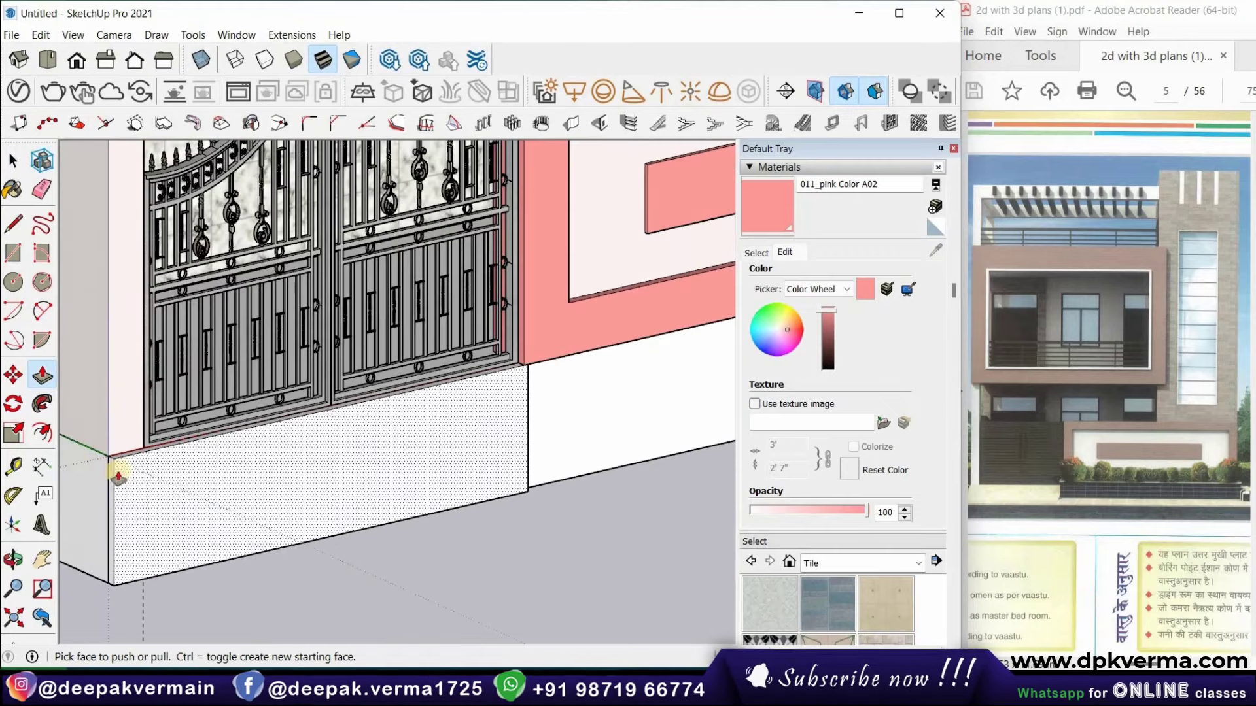
# Move the block's top edge down to slope it into an entrance ramp, then group it
pyautogui.press('t')
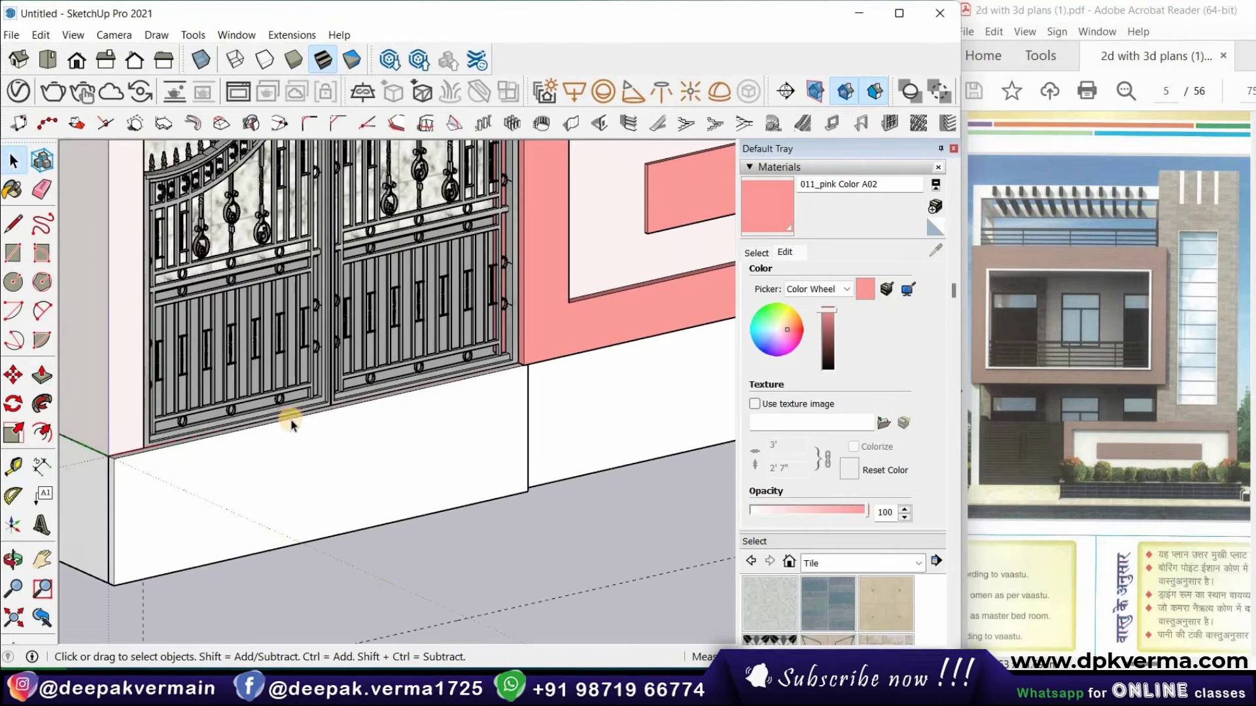
pyautogui.click(306, 432)
pyautogui.keyDown('shift'); pyautogui.moveTo(429, 598); pyautogui.dragTo(299, 511, button='middle'); pyautogui.keyUp('shift')
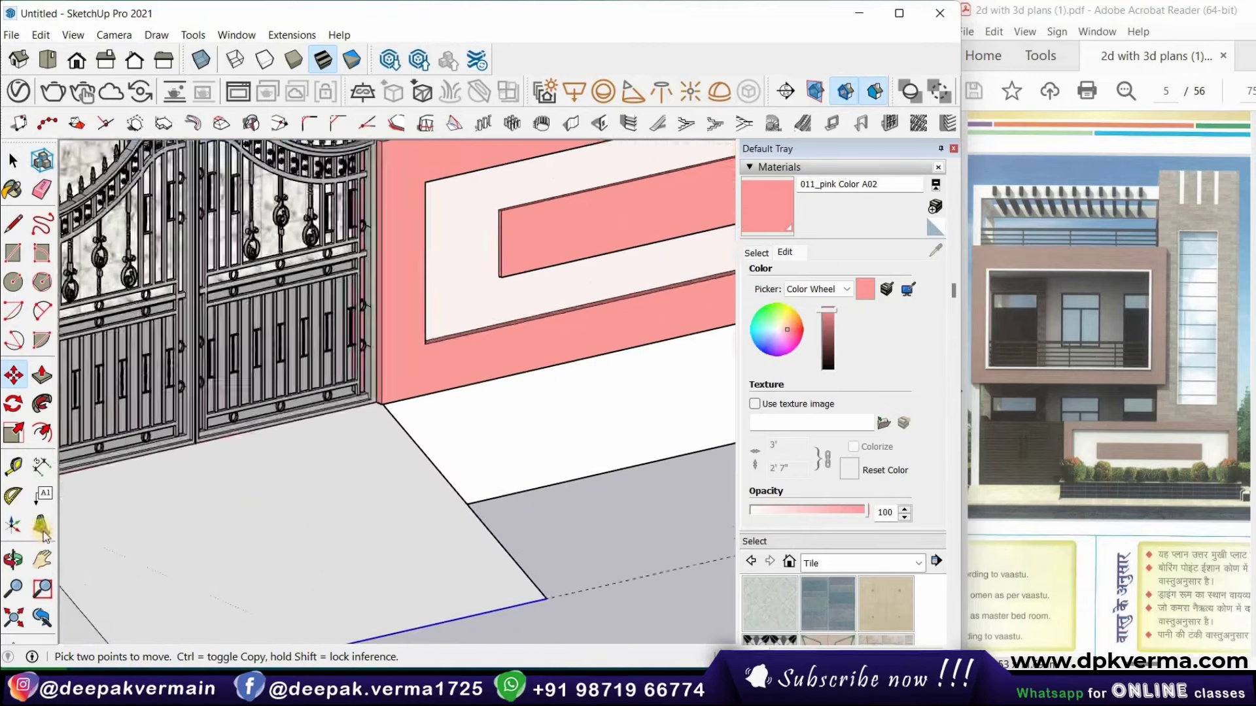
pyautogui.press('space')
pyautogui.tripleClick(163, 497)
pyautogui.rightClick(163, 193)
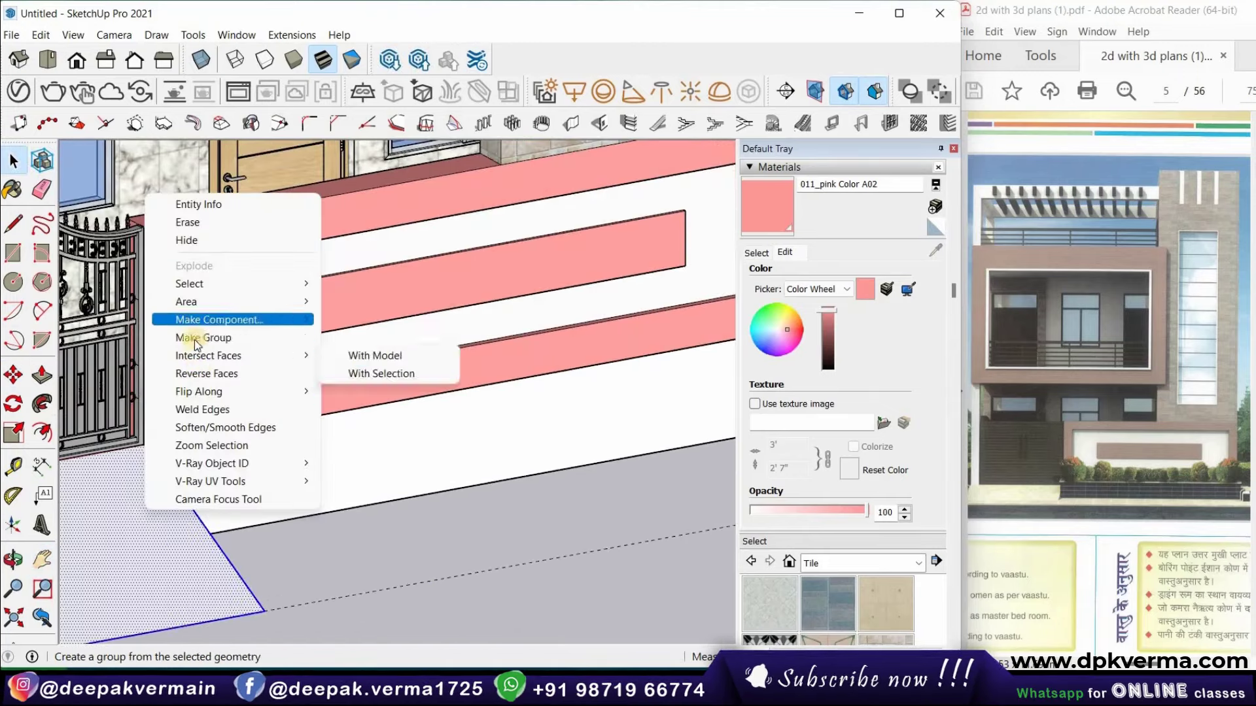
pyautogui.click(190, 336)
# Paint the ramp with Tile Hexagon White at a 2' texture width
pyautogui.scroll(-5, 829, 535)
pyautogui.click(886, 381)
pyautogui.click(135, 512)
pyautogui.click(792, 422)
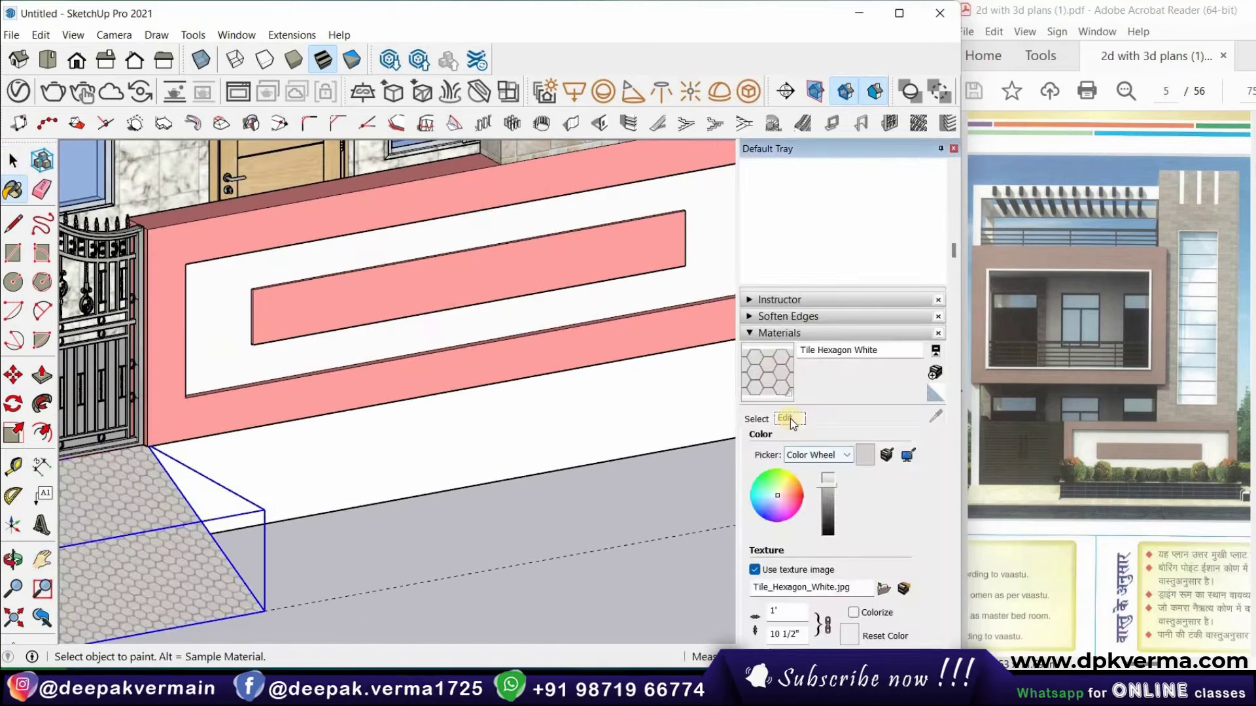
pyautogui.press('Return')
pyautogui.write("'")
pyautogui.press('Return')
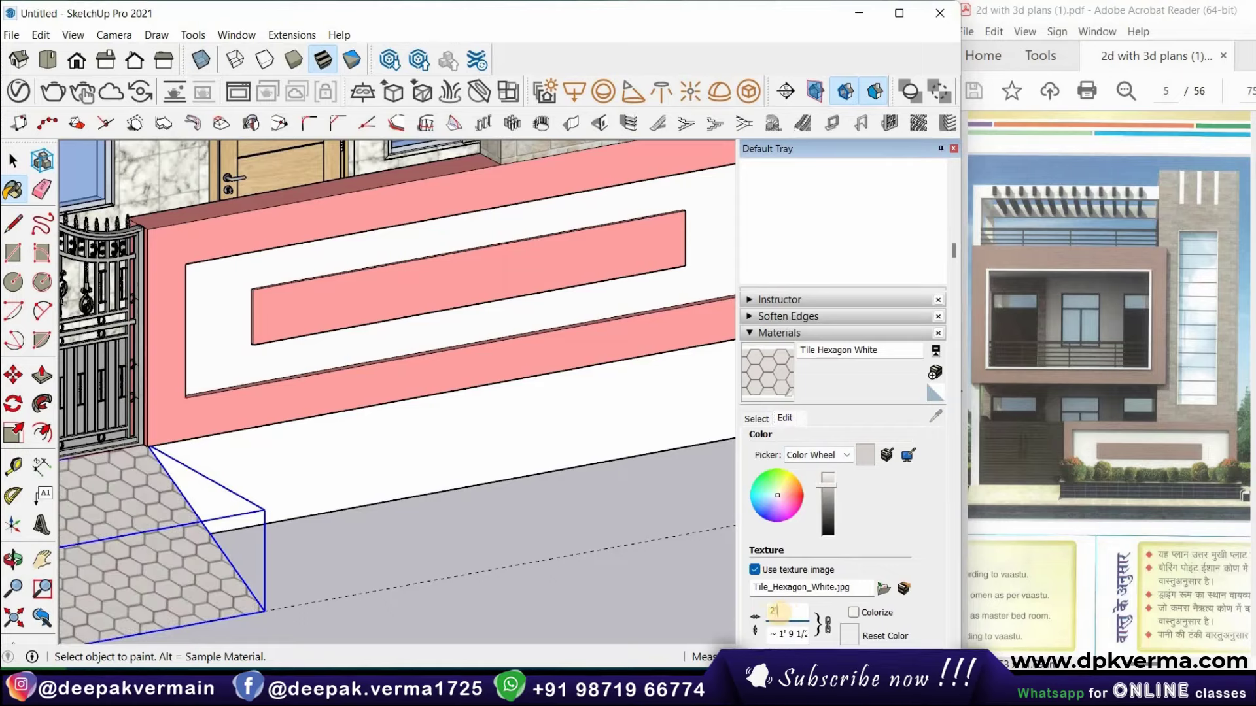
pyautogui.scroll(-3, 446, 499)
pyautogui.press('space')
# Offset the step top inward and sink the inner face to form a recessed planter
pyautogui.press('r')
pyautogui.scroll(2, 272, 482)
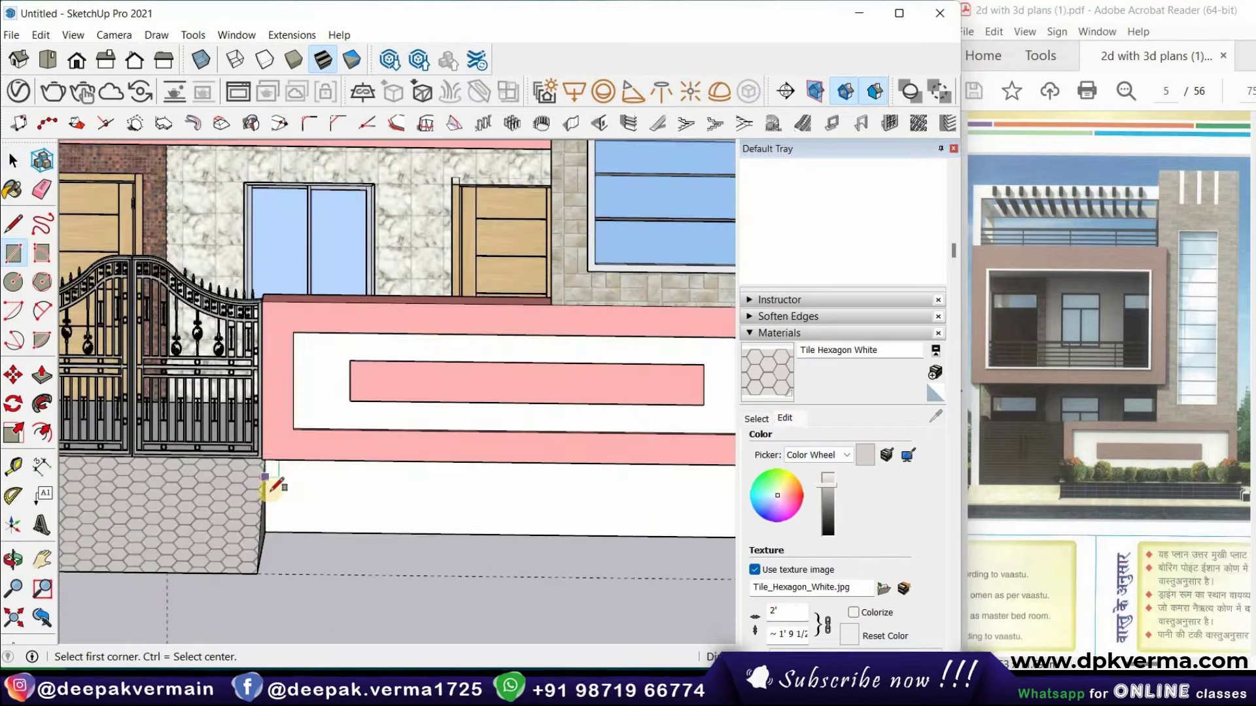
pyautogui.scroll(3, 589, 560)
pyautogui.scroll(4, 658, 398)
pyautogui.scroll(-5, 573, 456)
pyautogui.press('p')
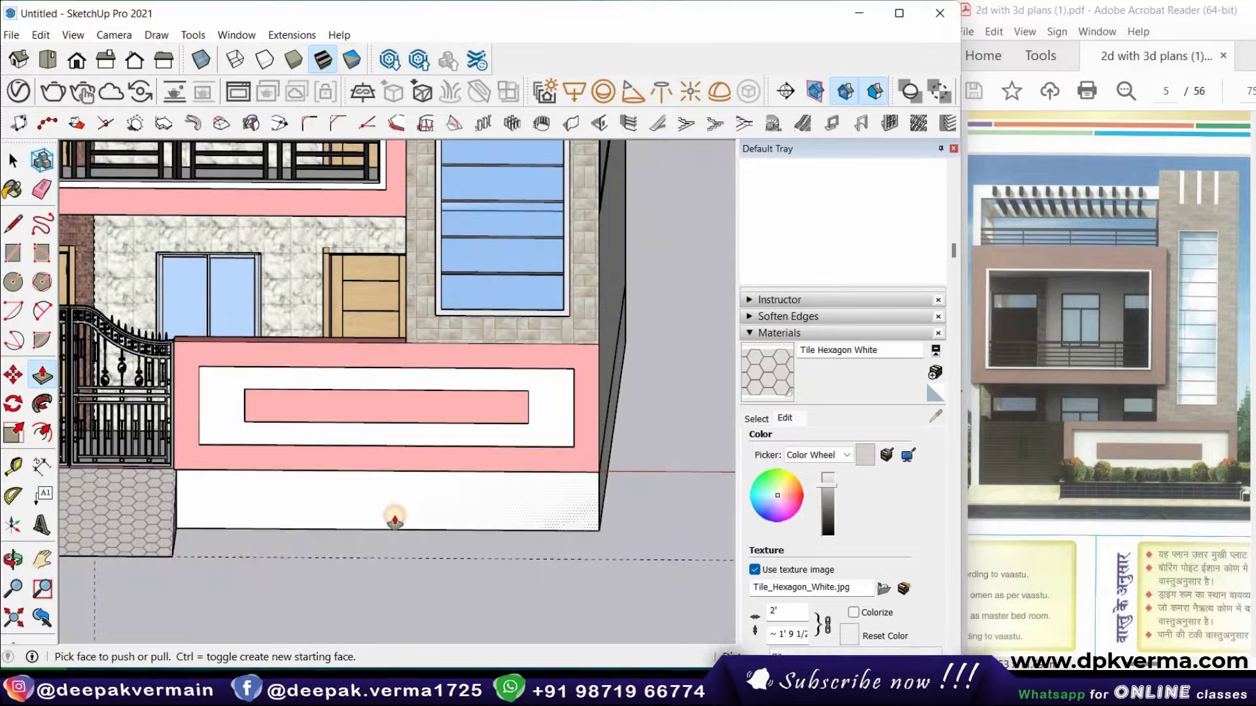
pyautogui.moveTo(392, 528)
pyautogui.mouseDown(button='middle')
pyautogui.moveTo(230, 465)
pyautogui.moveTo(164, 457)
pyautogui.mouseUp(button='middle')
pyautogui.click(44, 432)
pyautogui.click(271, 498)
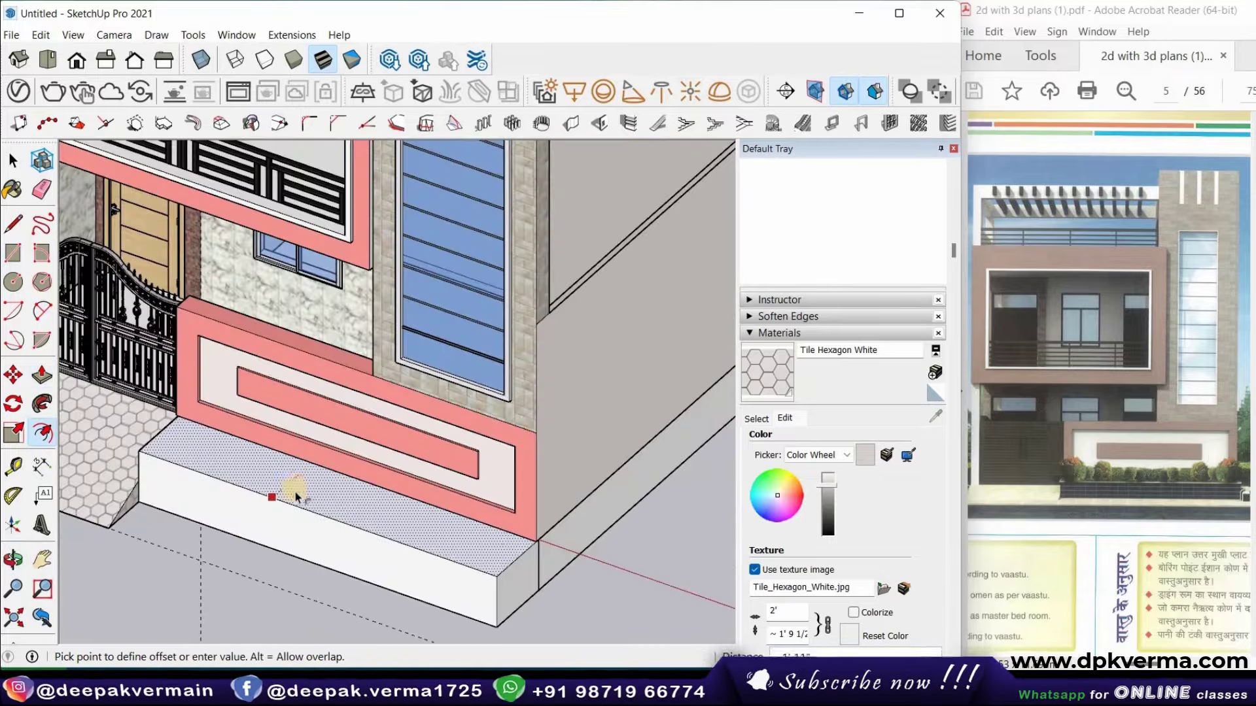
pyautogui.click(300, 505)
pyautogui.press('p')
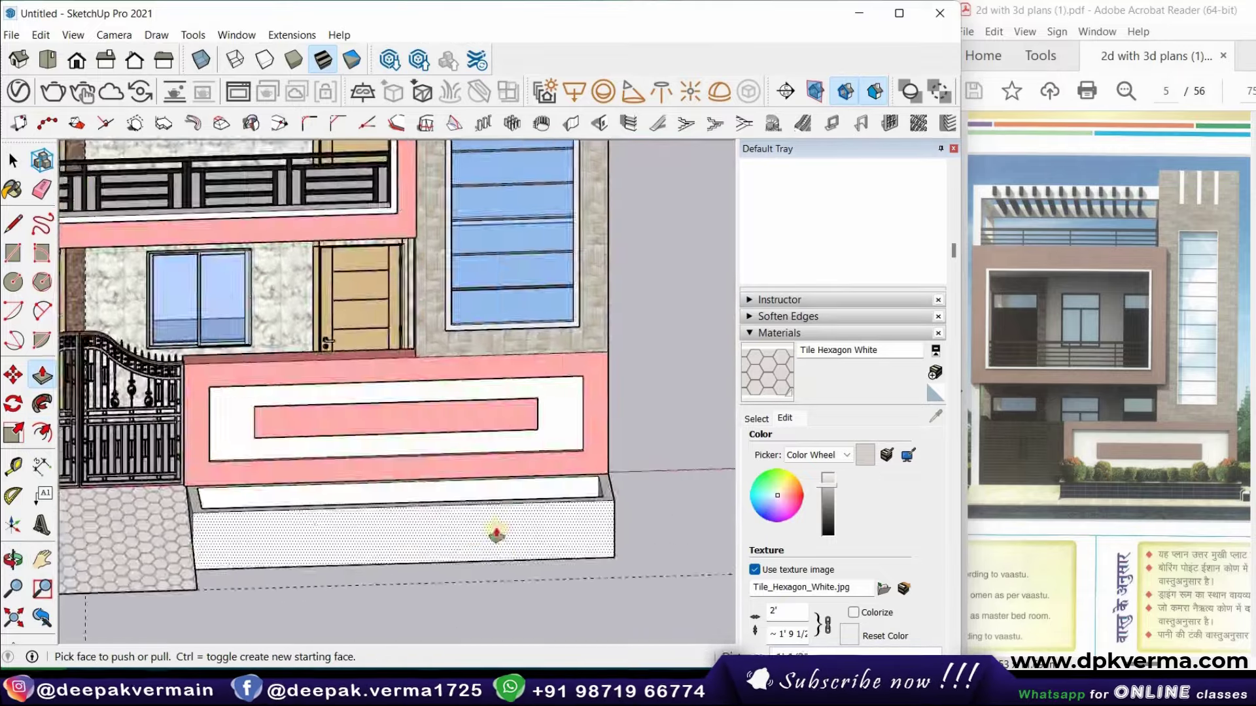
pyautogui.moveTo(288, 501); pyautogui.dragTo(531, 556, button='middle')
# Browse the material collections, moving from Brick, Cladding and Siding to Landscaping
pyautogui.scroll(-5, 531, 556)
pyautogui.scroll(-5, 890, 489)
pyautogui.scroll(-3, 880, 504)
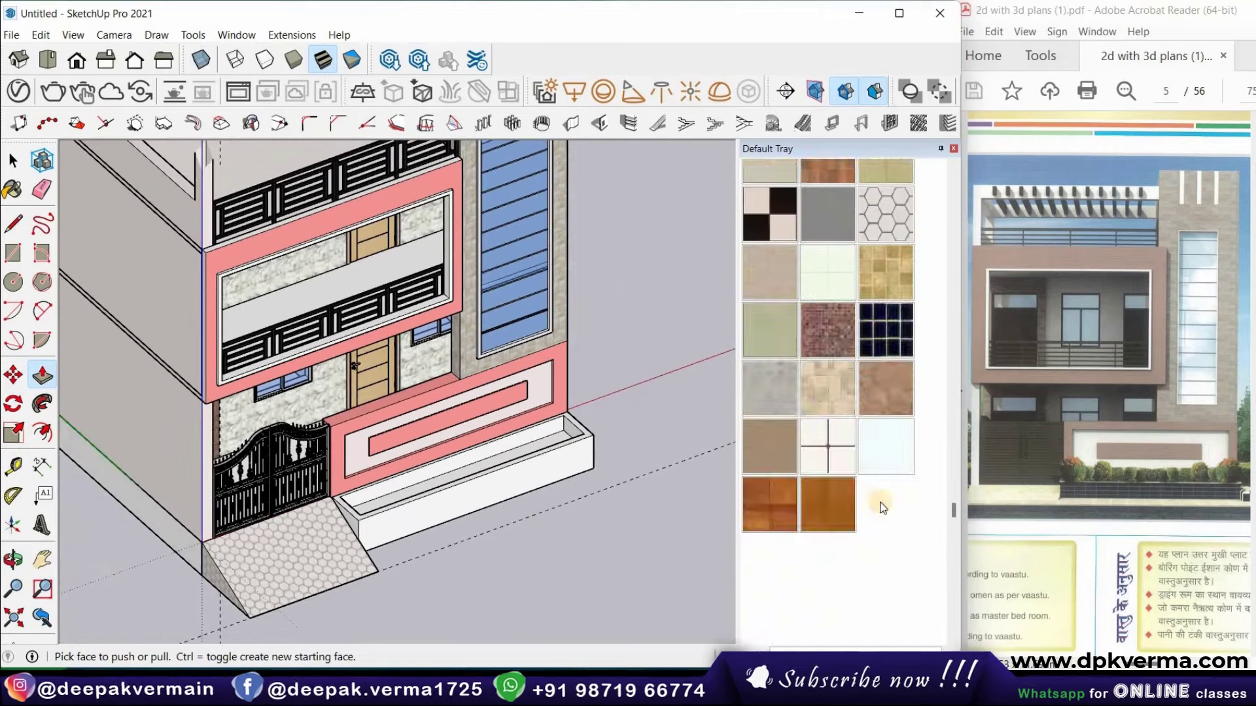
pyautogui.scroll(3, 913, 476)
pyautogui.click(913, 476)
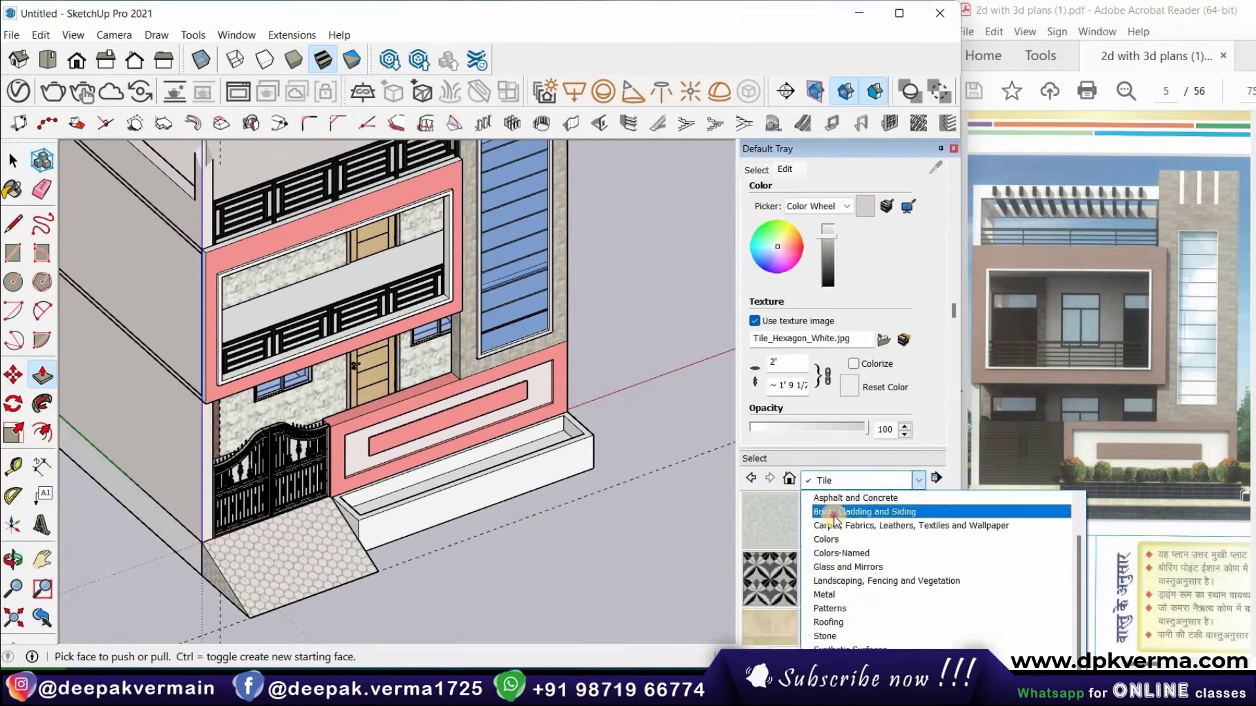
pyautogui.click(841, 510)
pyautogui.scroll(-5, 837, 545)
pyautogui.scroll(5, 838, 546)
pyautogui.click(919, 480)
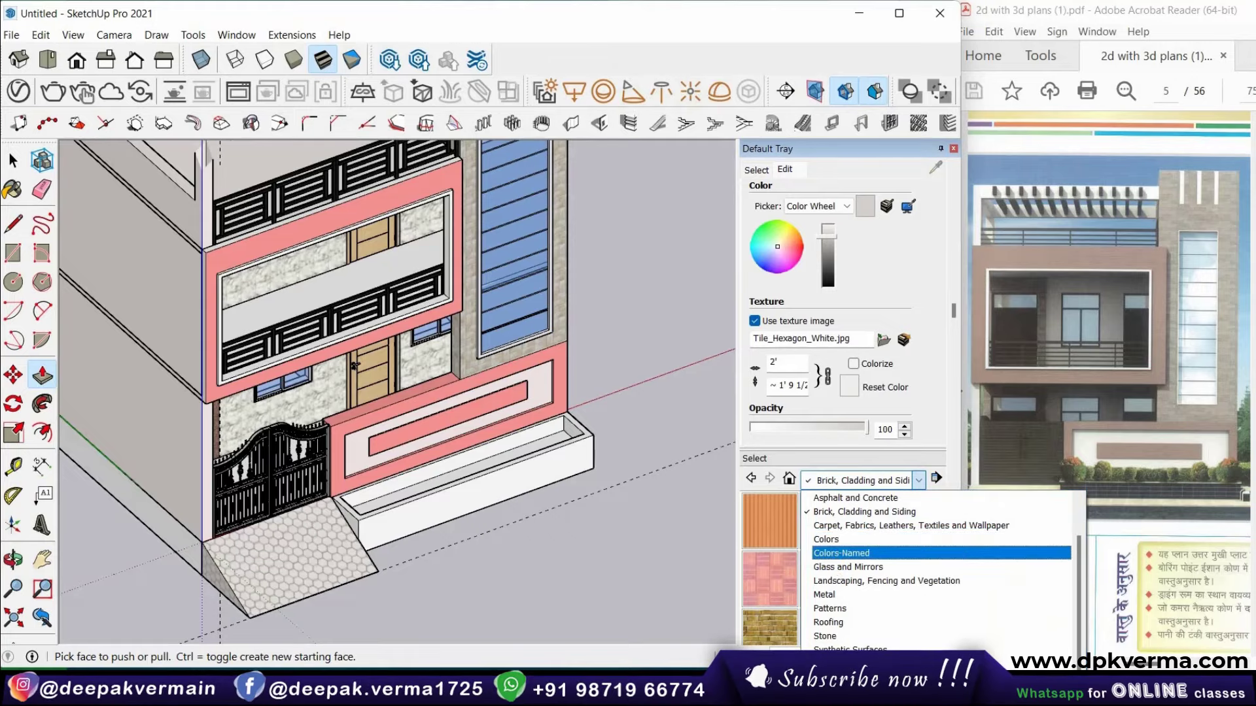
pyautogui.click(850, 581)
# Clad the planter face with the Landscaping stone-block texture and view the corner
pyautogui.click(560, 488)
pyautogui.moveTo(561, 488); pyautogui.dragTo(216, 421, button='middle')
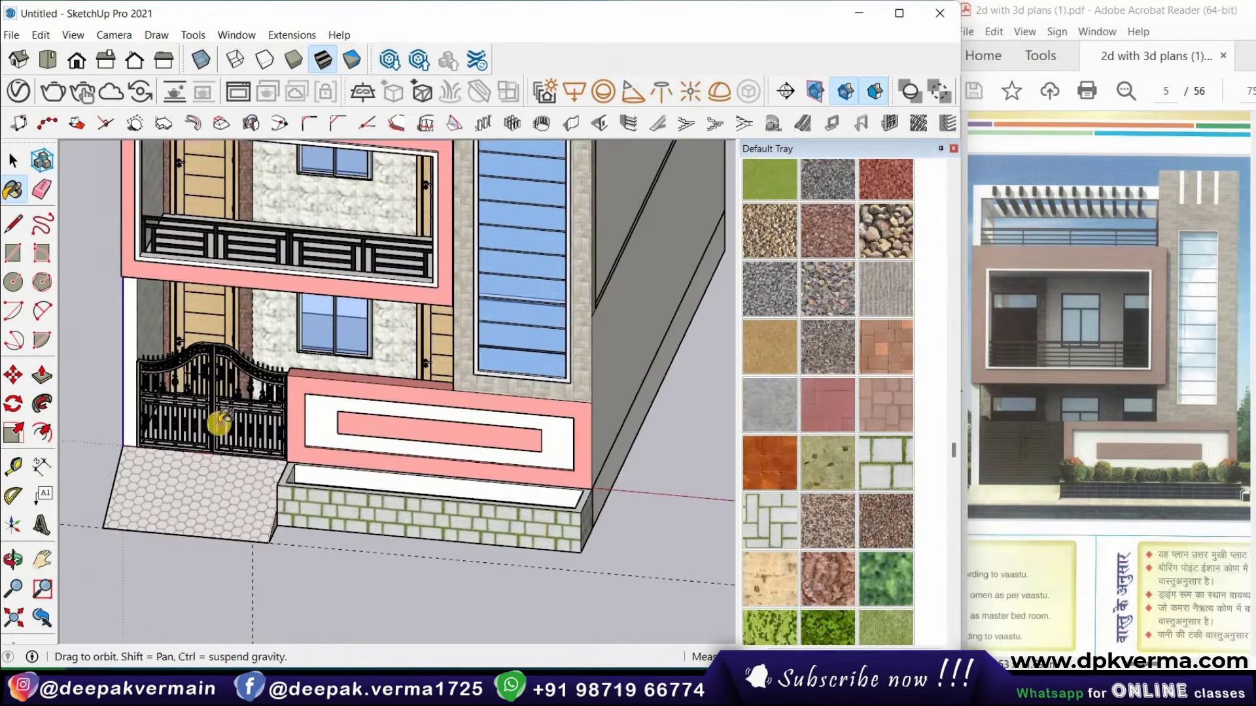
pyautogui.press('space')
pyautogui.moveTo(261, 575); pyautogui.dragTo(373, 574, button='middle')
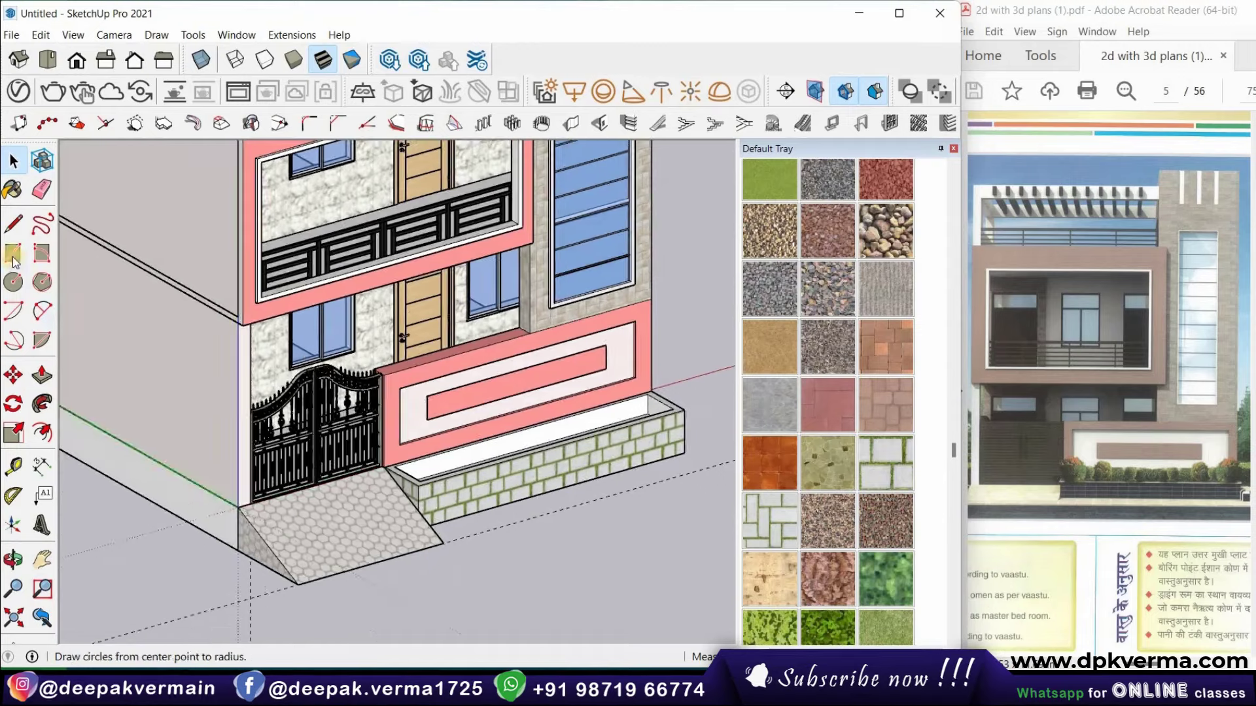
pyautogui.press('r')
pyautogui.scroll(5, 384, 406)
# Draw a footpath rectangle from the planter corner and raise it into a thin slab
pyautogui.click(372, 417)
pyautogui.click(667, 492)
pyautogui.scroll(-3, 627, 533)
pyautogui.scroll(3, 118, 483)
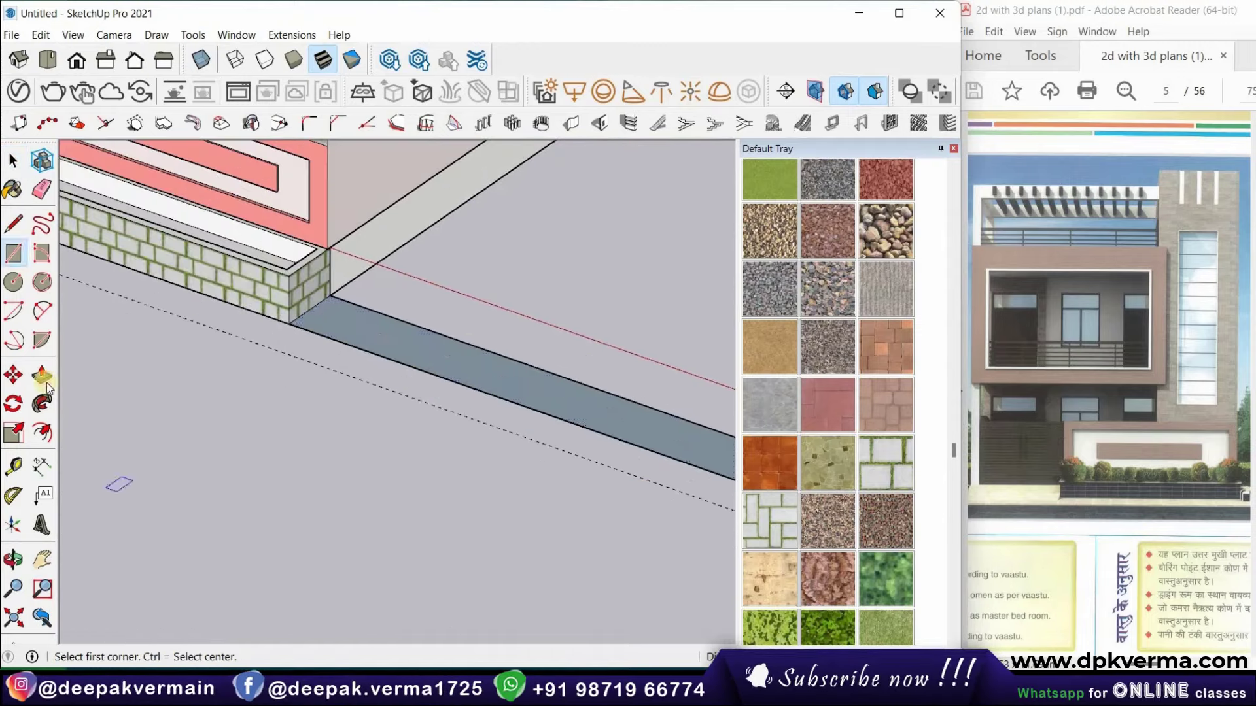
pyautogui.press('p')
pyautogui.click(468, 348)
# Offset an inner border outline on the footpath top
pyautogui.click(52, 425)
pyautogui.click(482, 373)
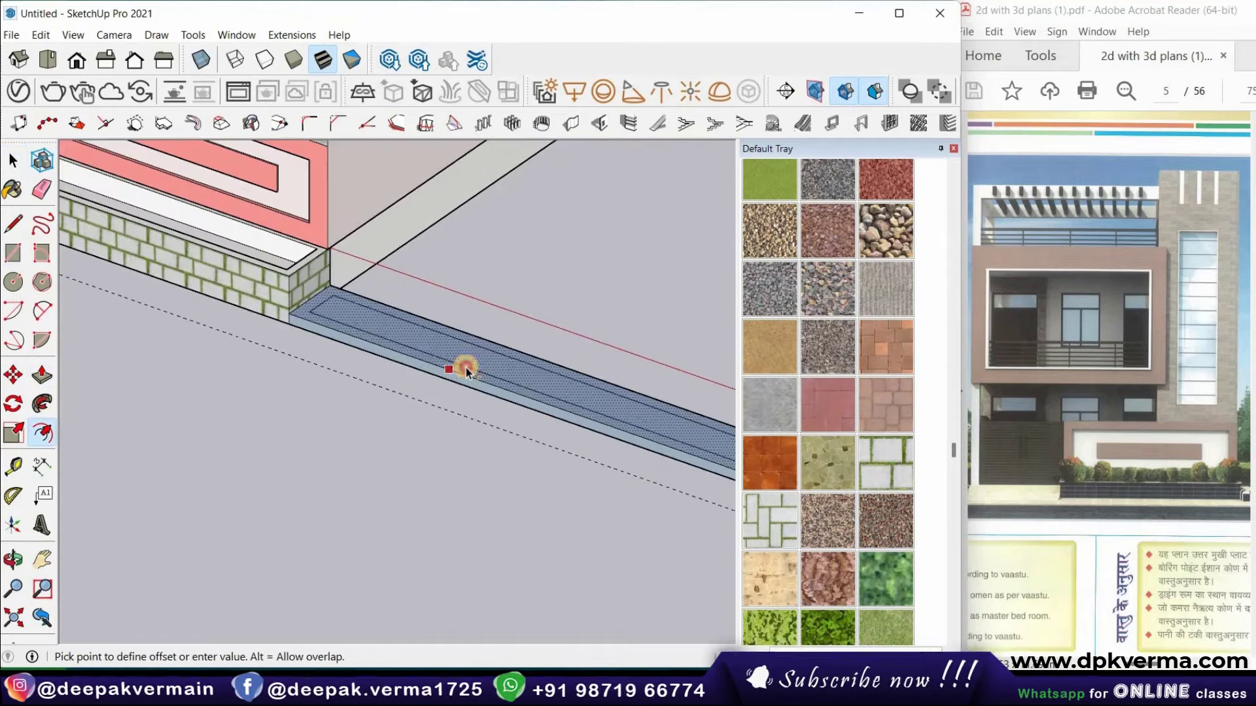
pyautogui.click(482, 378)
pyautogui.scroll(3, 850, 294)
# Paint the footpath with the black-and-white checker tile from the Tile collection
pyautogui.click(856, 315)
pyautogui.click(844, 498)
pyautogui.click(858, 214)
pyautogui.click(628, 434)
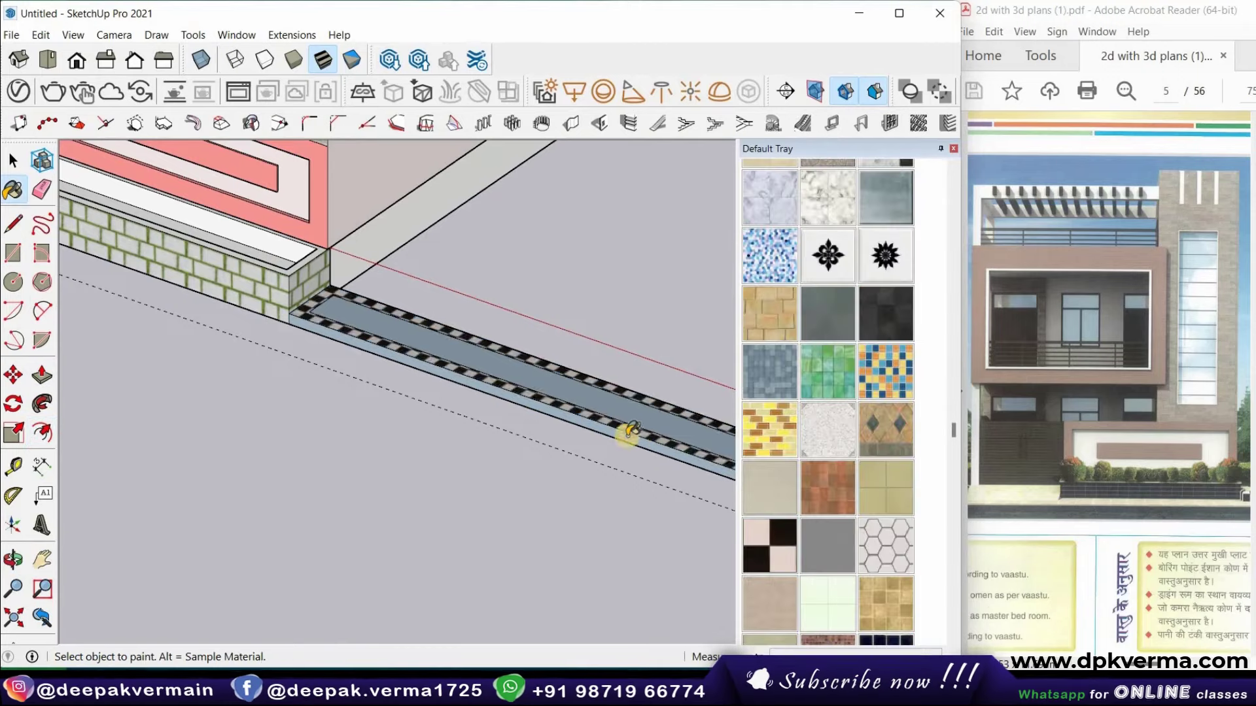
pyautogui.scroll(2, 628, 426)
pyautogui.scroll(-2, 491, 401)
pyautogui.keyDown('alt'); pyautogui.click(713, 451); pyautogui.keyUp('alt')
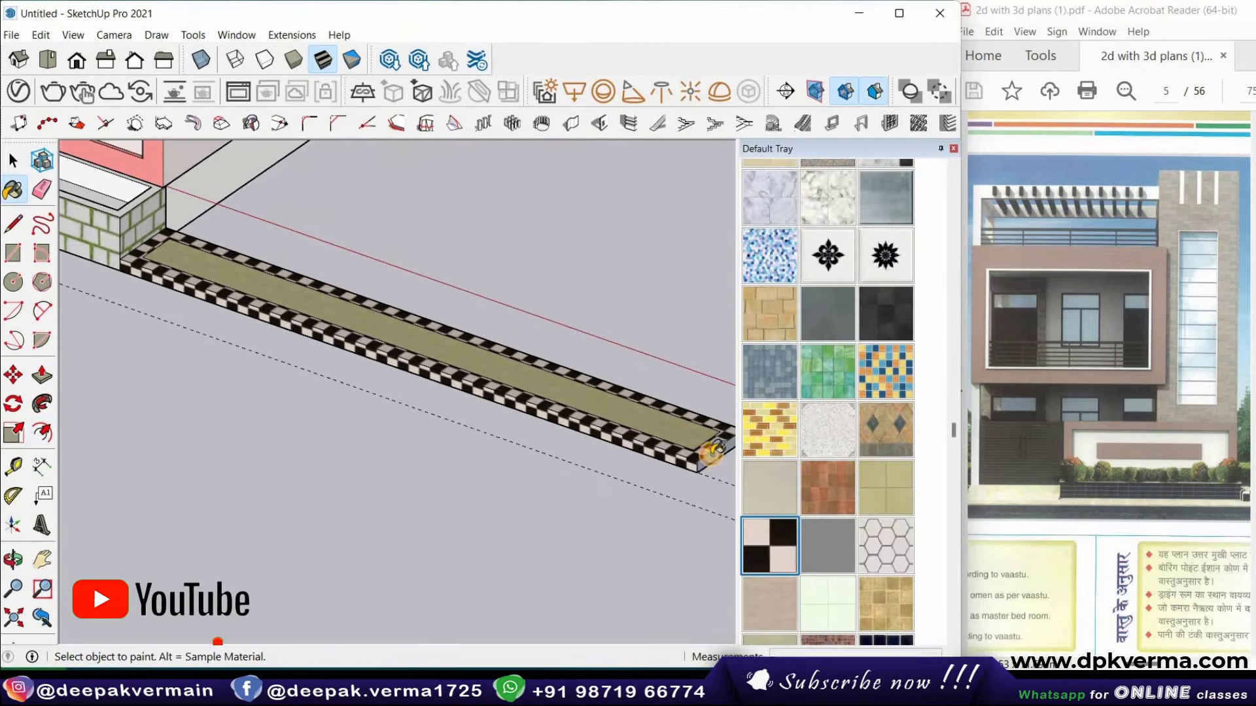
pyautogui.click(269, 314)
# Group the footpath into one object and Ctrl-copy the strip
pyautogui.tripleClick(292, 302)
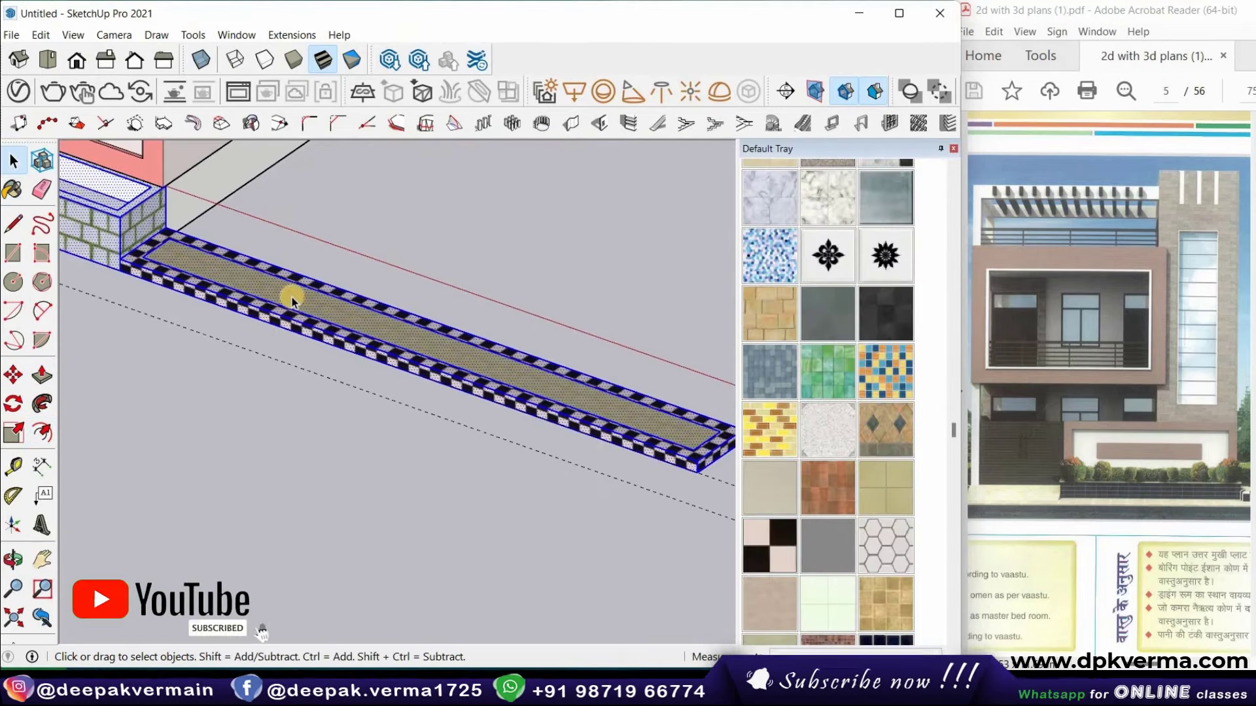
pyautogui.scroll(-2, 327, 314)
pyautogui.rightClick(334, 282)
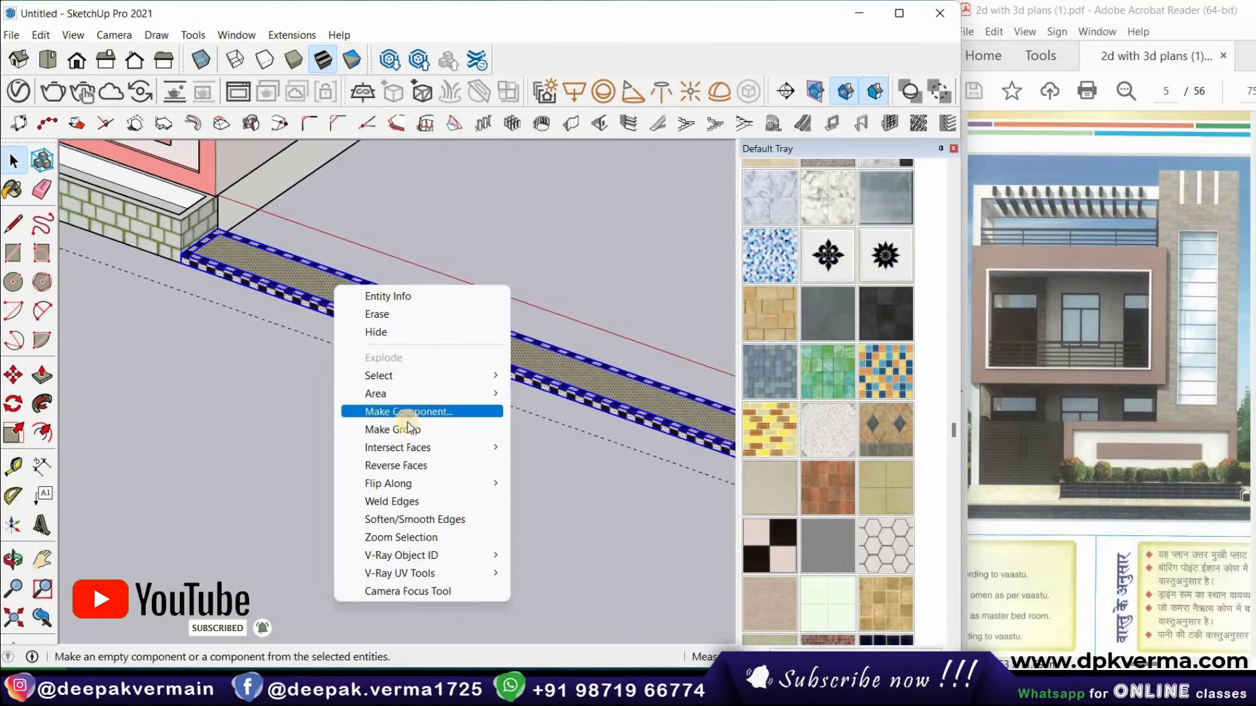
pyautogui.click(366, 428)
pyautogui.scroll(-3, 305, 343)
pyautogui.press('ctrl')
pyautogui.click(573, 416)
pyautogui.scroll(-2, 574, 420)
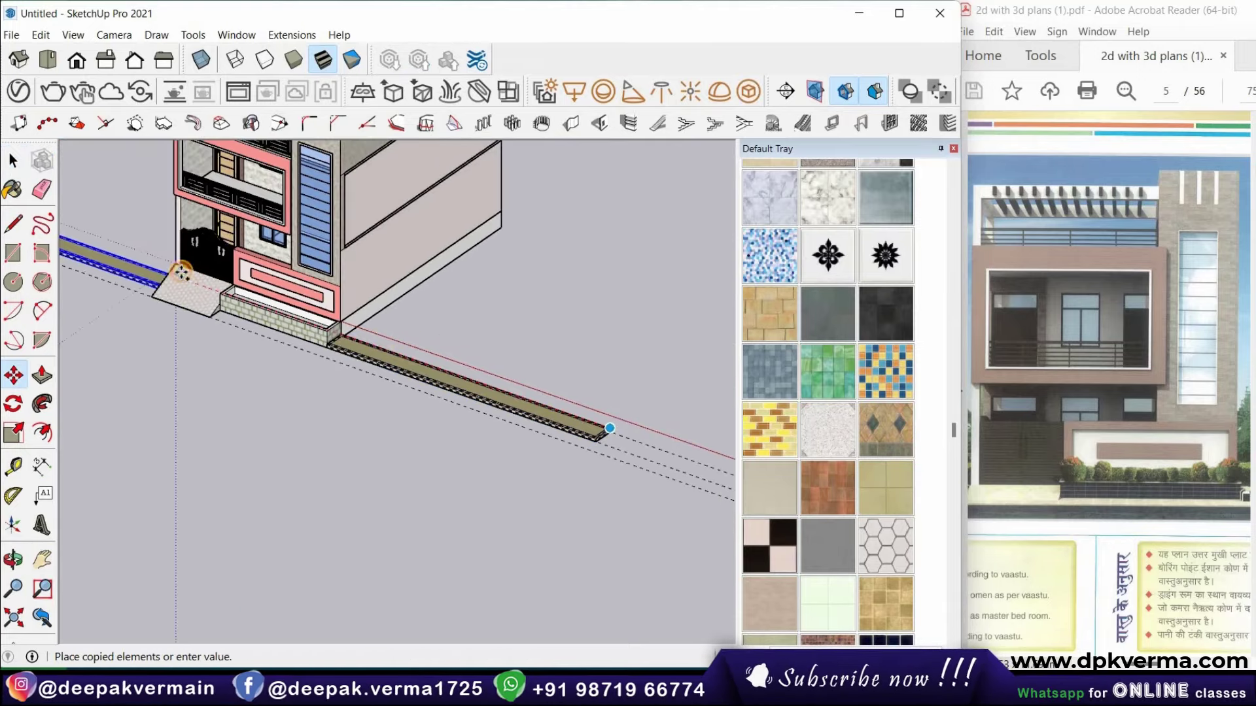
pyautogui.moveTo(575, 420); pyautogui.dragTo(471, 345, button='middle')
pyautogui.scroll(2, 131, 471)
# Draw the lot rectangle at the strip's end and copy the face below the strip
pyautogui.press('r')
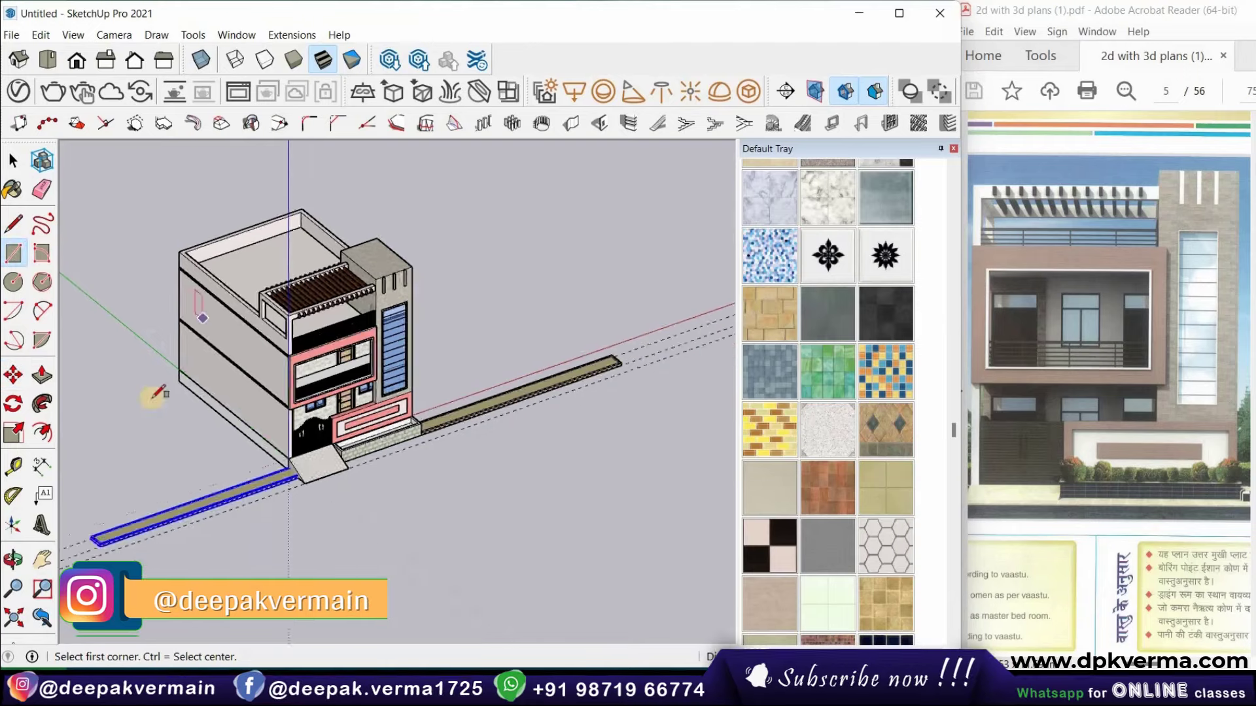
pyautogui.scroll(3, 128, 494)
pyautogui.scroll(2, 121, 488)
pyautogui.click(119, 484)
pyautogui.scroll(-3, 178, 393)
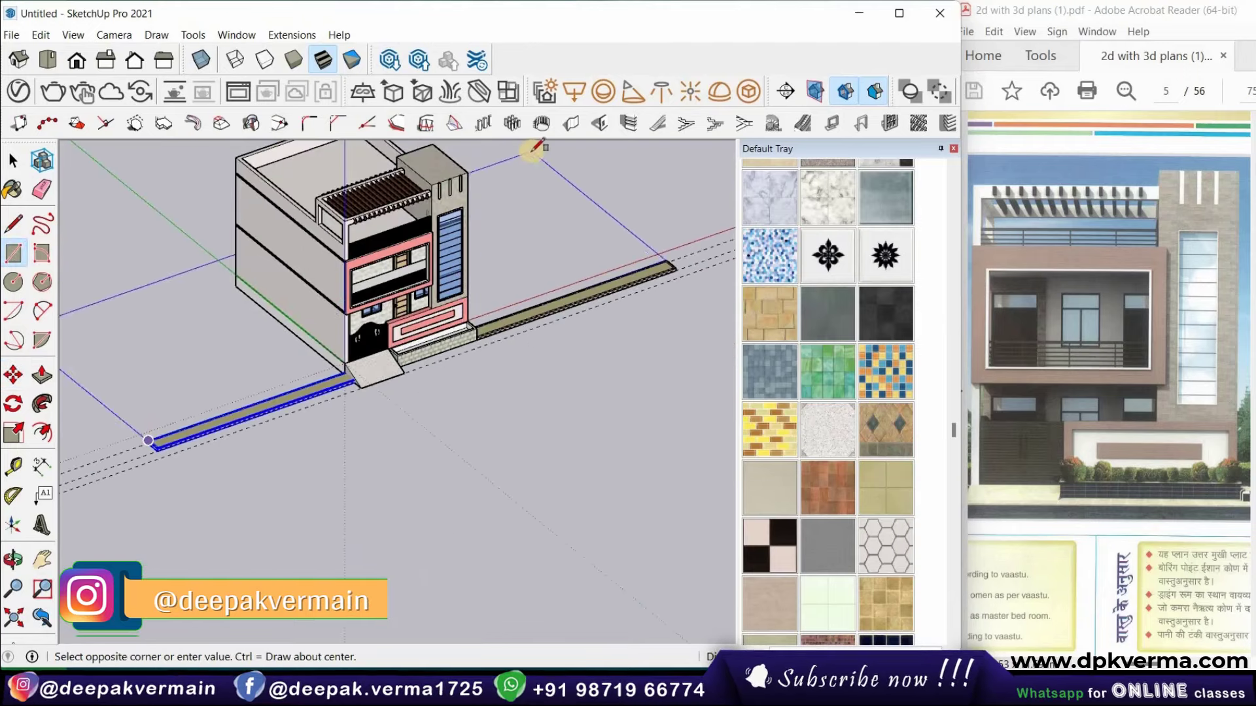
pyautogui.moveTo(532, 146)
pyautogui.mouseDown(button='middle')
pyautogui.moveTo(84, 416)
pyautogui.moveTo(218, 384)
pyautogui.mouseUp(button='middle')
pyautogui.press('space')
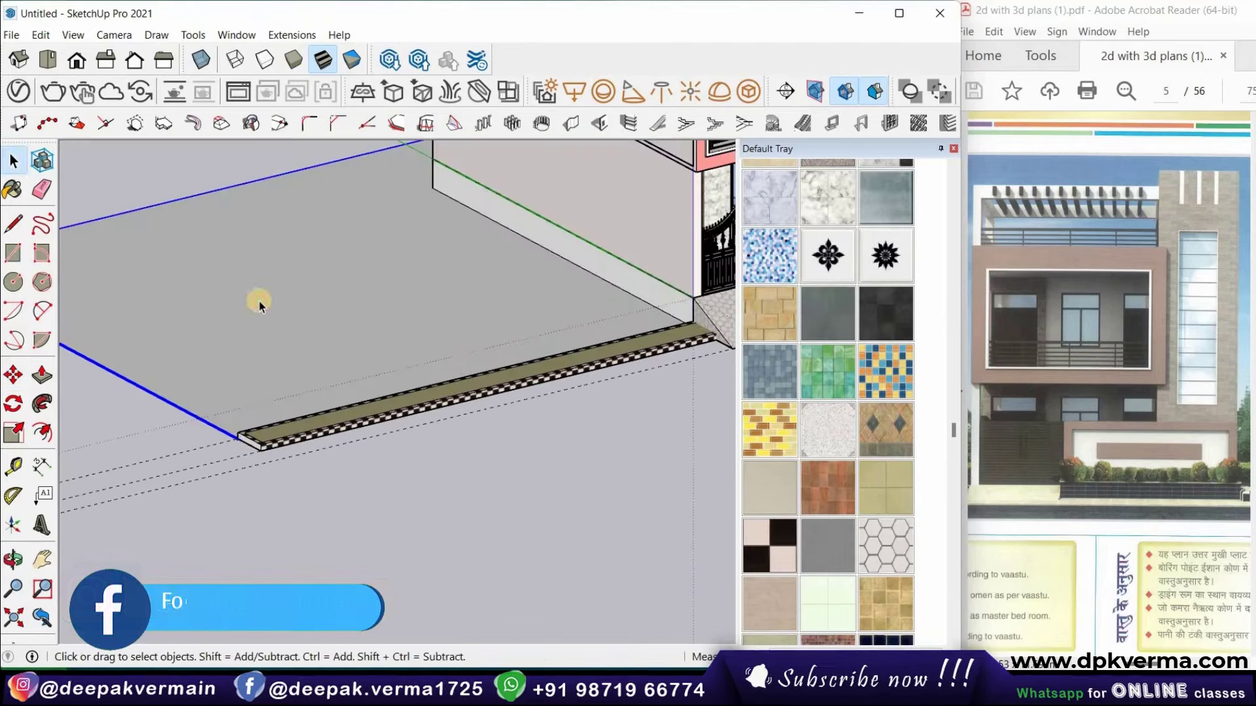
pyautogui.press('m')
pyautogui.click(240, 379)
pyautogui.press('ctrl')
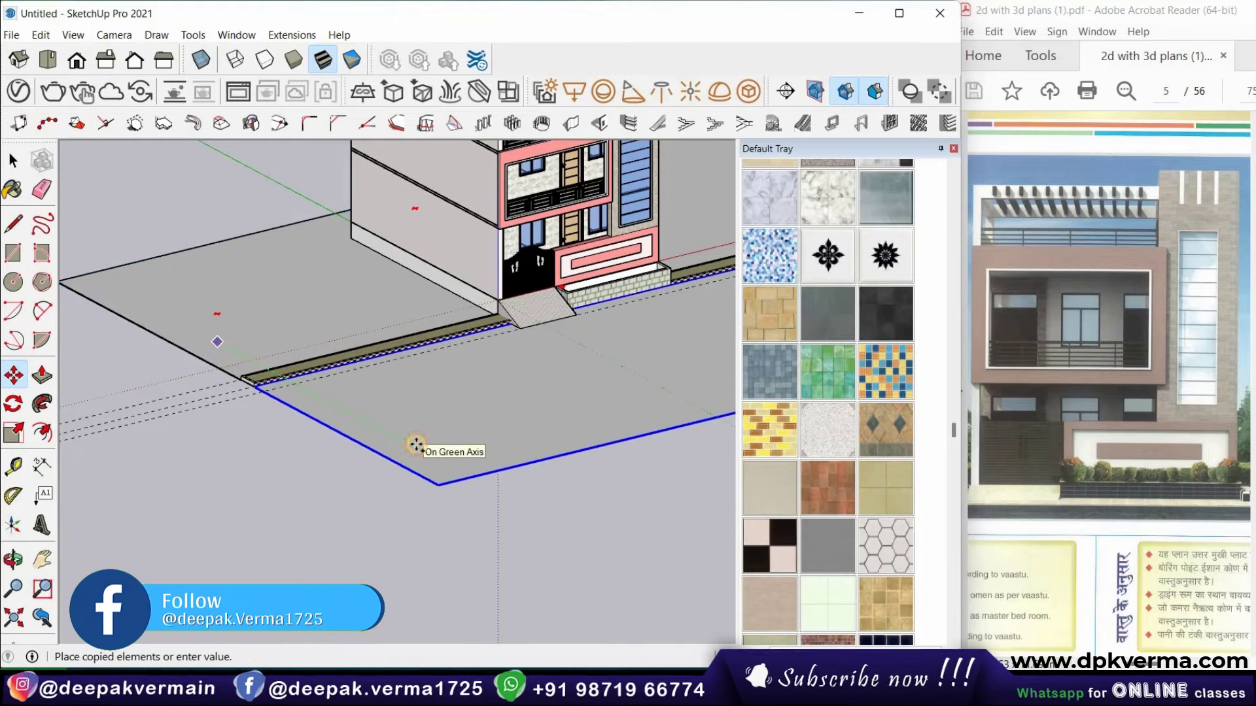
pyautogui.click(415, 443)
pyautogui.moveTo(414, 442); pyautogui.dragTo(544, 438, button='middle')
# Paint the lot beside the house with Landscaping green grass
pyautogui.scroll(5, 886, 374)
pyautogui.click(919, 397)
pyautogui.click(850, 481)
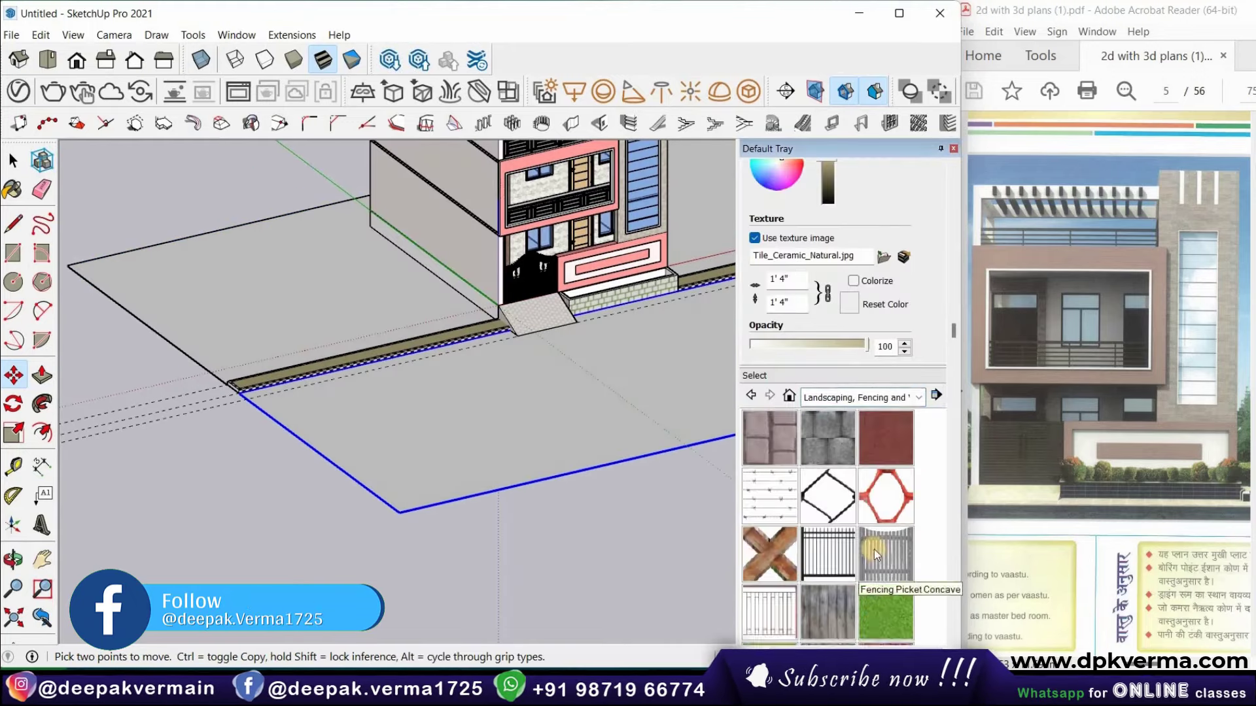
pyautogui.scroll(-3, 873, 549)
pyautogui.click(885, 447)
pyautogui.click(700, 229)
# Paint the front road with Brick Pavers Modular at a 3' texture size
pyautogui.scroll(-5, 819, 300)
pyautogui.click(888, 480)
pyautogui.click(457, 425)
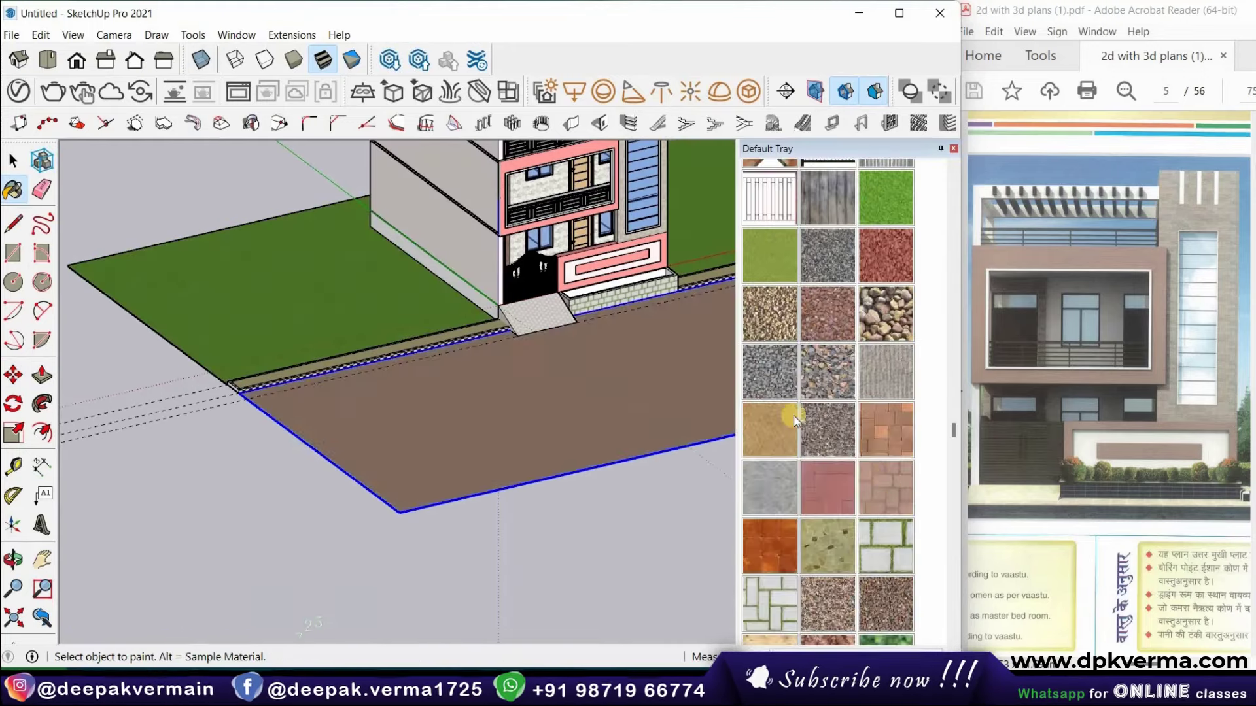
pyautogui.scroll(3, 794, 415)
pyautogui.write("3'")
pyautogui.press('Return')
# Orbit to face the house front and open the 3D Warehouse library
pyautogui.moveTo(663, 367); pyautogui.dragTo(485, 440, button='middle')
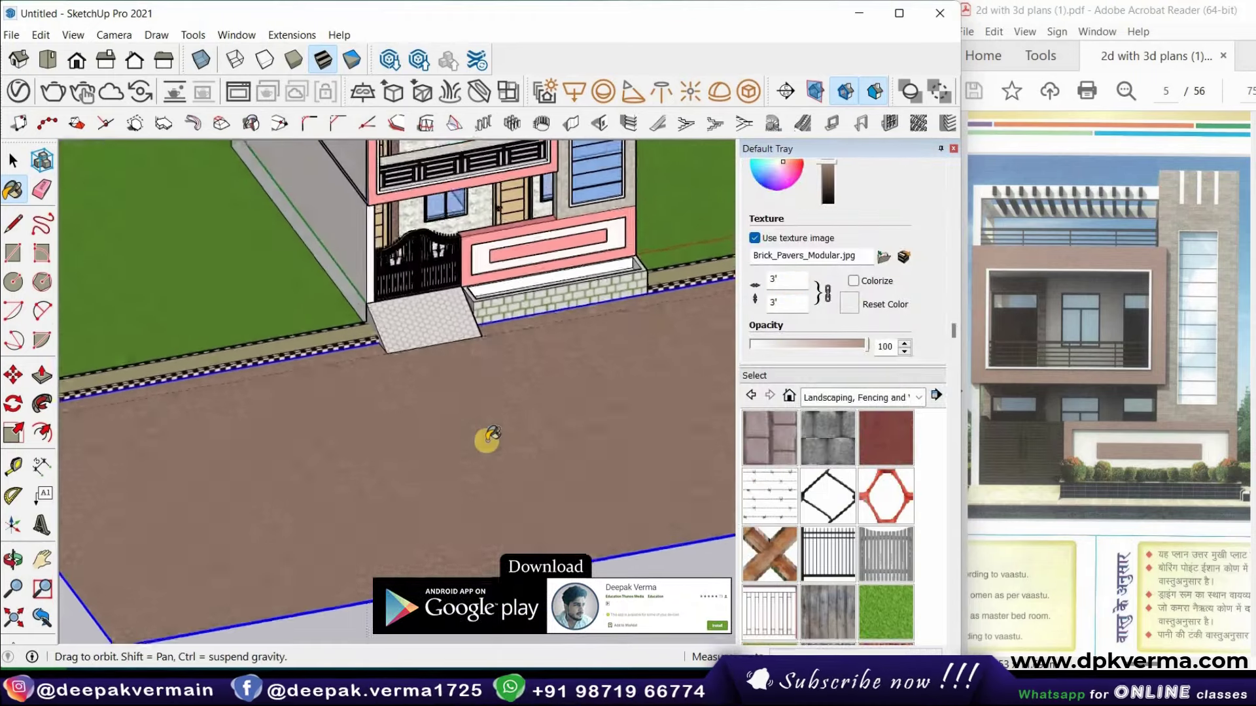
pyautogui.scroll(3, 458, 327)
pyautogui.click(390, 91)
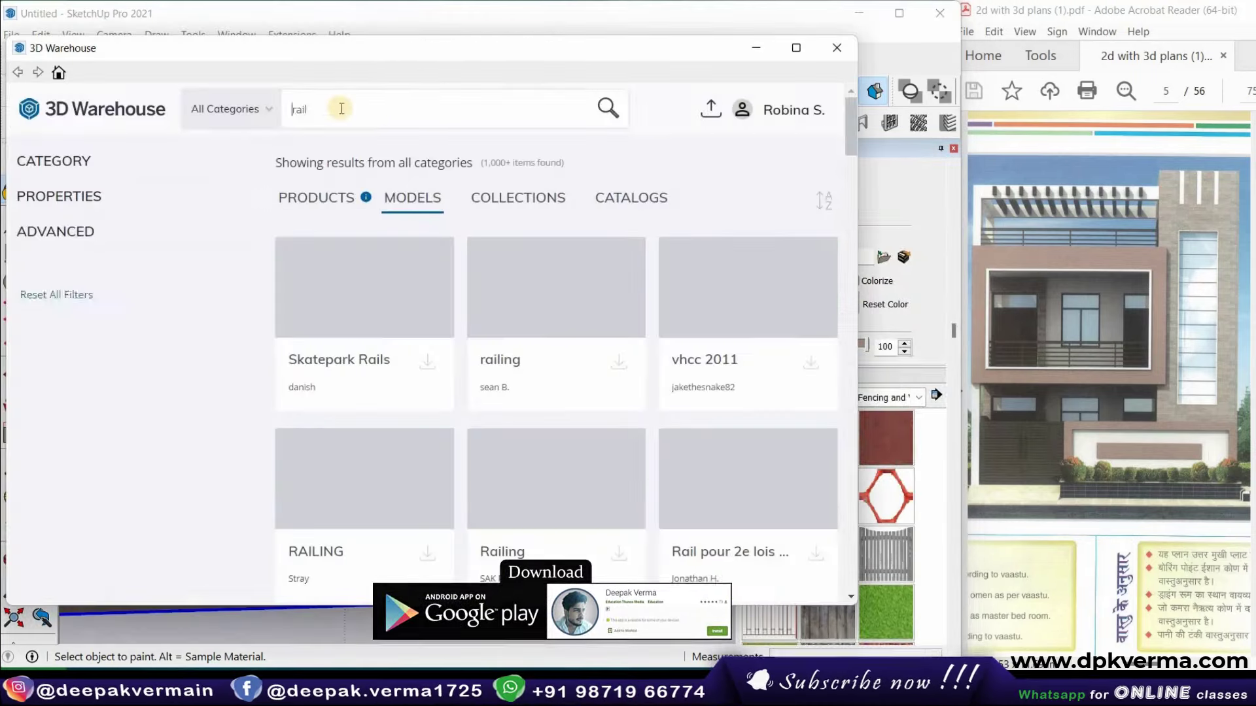
# Load a tree-and-lawn background model from a 3D Warehouse 'back' search into the scene
pyautogui.click(341, 109)
pyautogui.write('back')
pyautogui.click(308, 153)
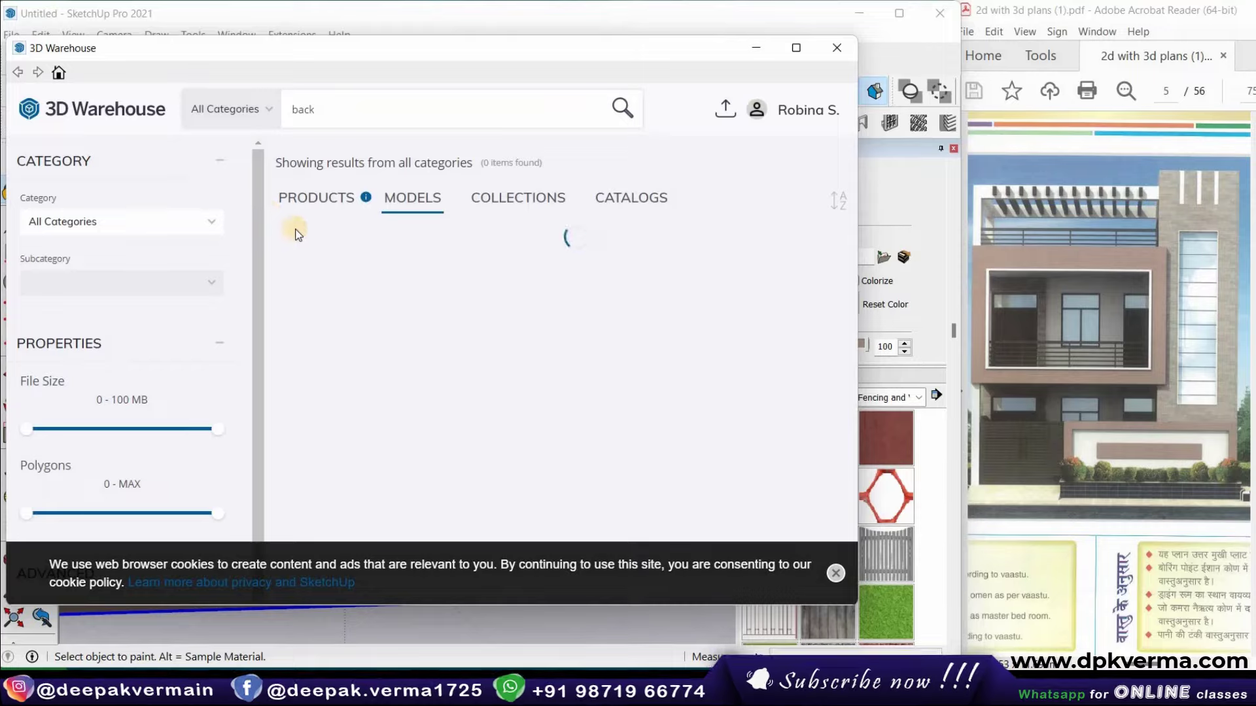
pyautogui.scroll(-2, 441, 316)
pyautogui.click(426, 372)
pyautogui.click(382, 380)
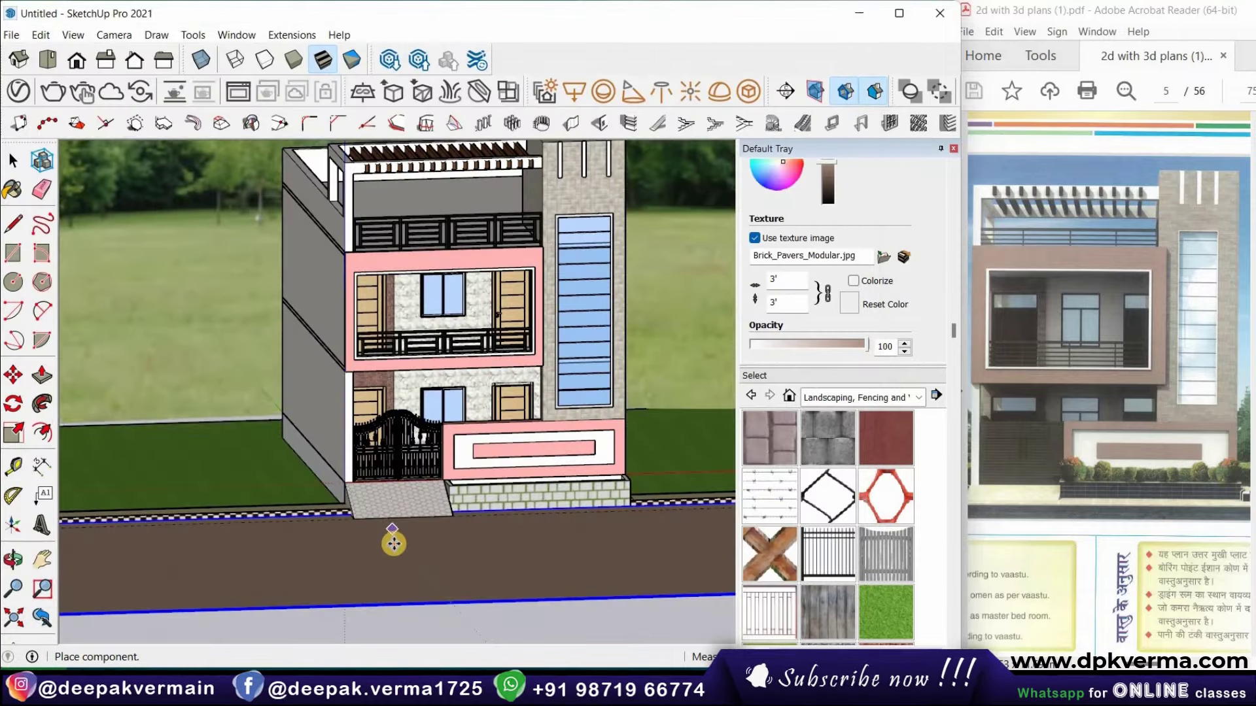
pyautogui.moveTo(393, 533); pyautogui.dragTo(203, 421, button='middle')
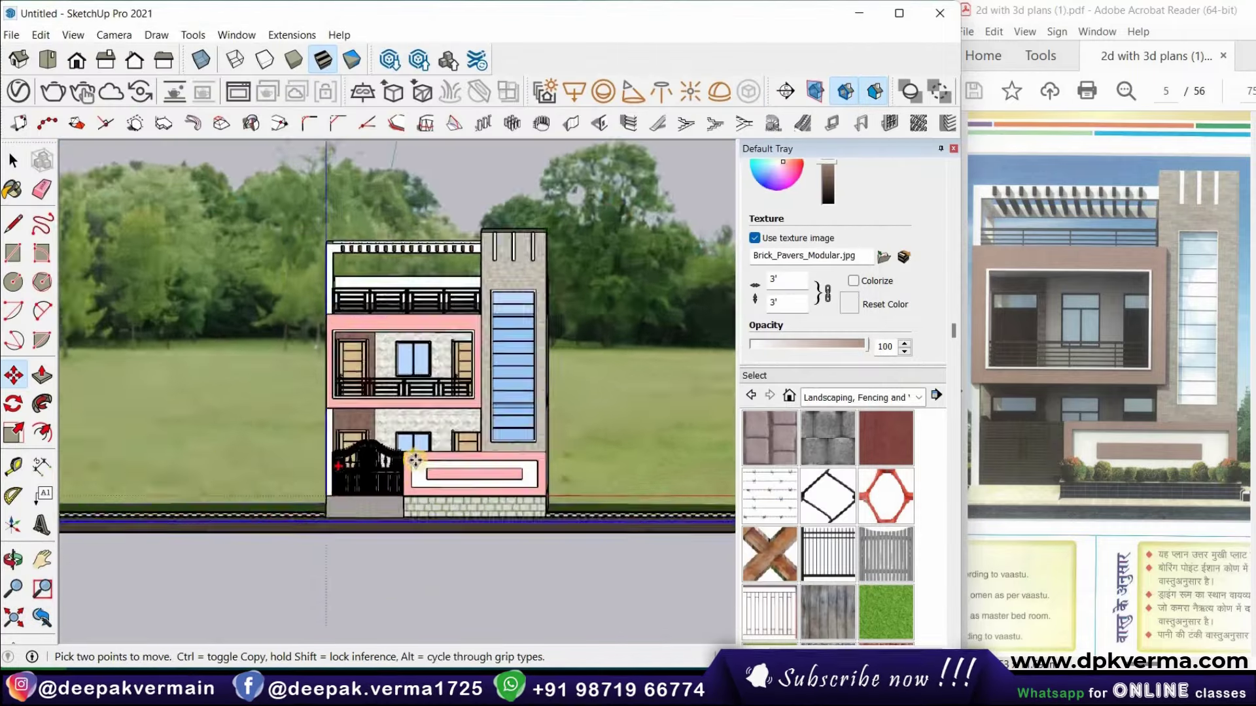
pyautogui.scroll(3, 490, 224)
# Download a red tulip plants model from a 3D Warehouse 'plant' search
pyautogui.click(390, 59)
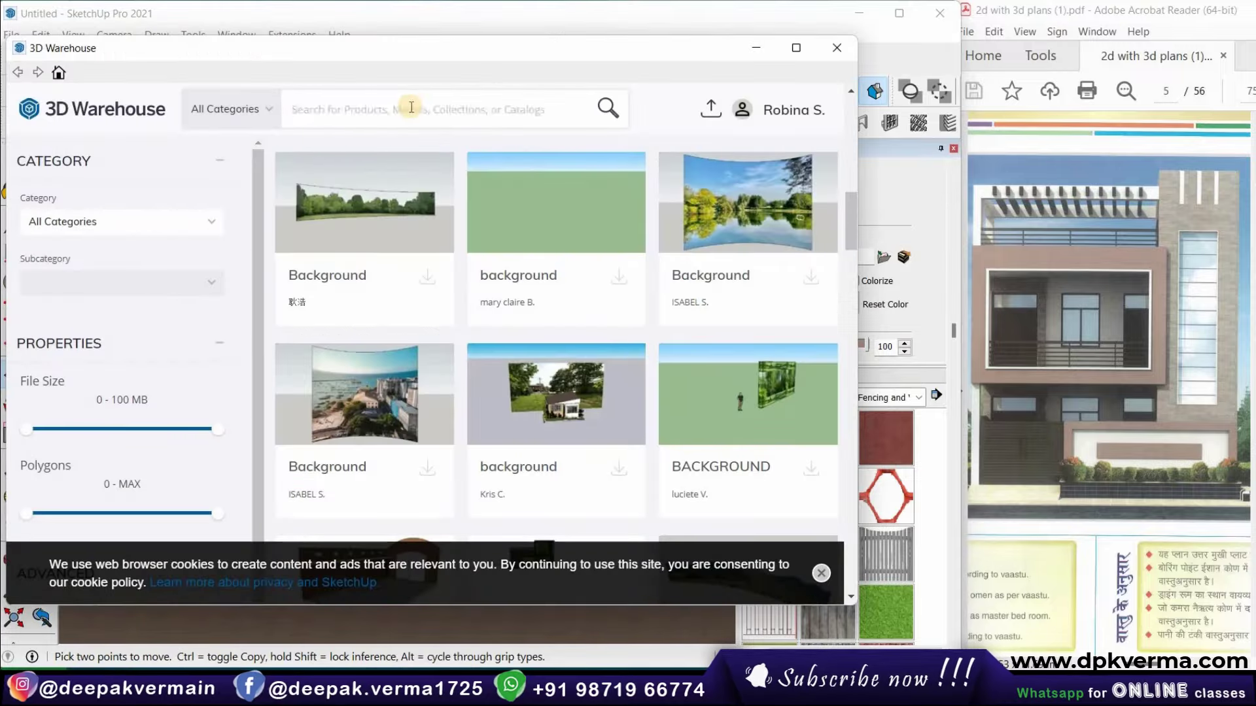
pyautogui.click(411, 107)
pyautogui.write('plant')
pyautogui.press('Return')
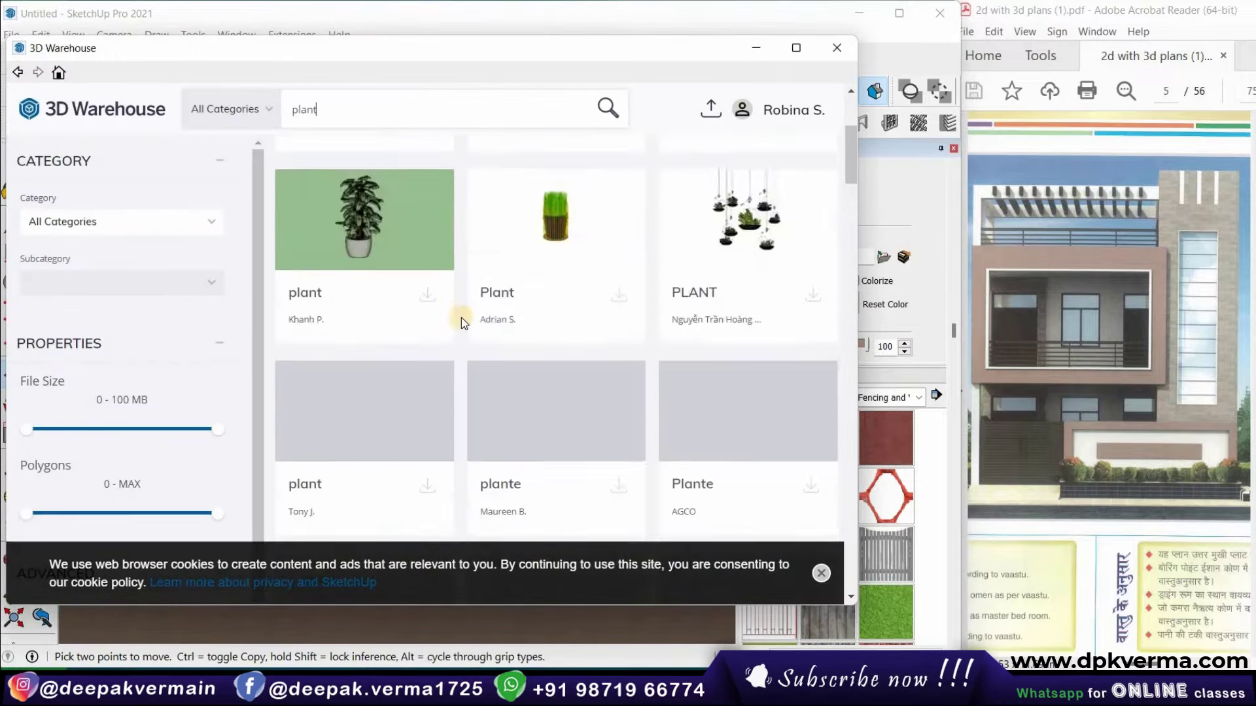
pyautogui.scroll(-5, 461, 317)
pyautogui.scroll(-3, 461, 316)
pyautogui.scroll(-3, 461, 317)
pyautogui.scroll(-3, 461, 316)
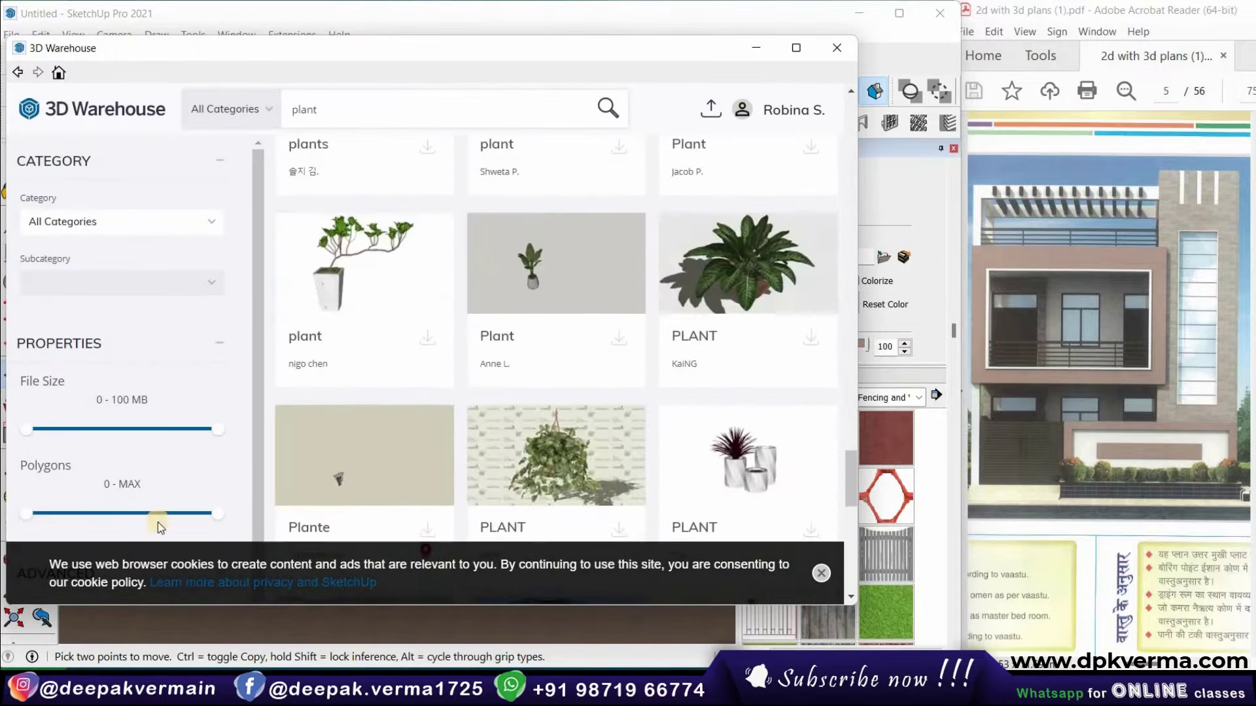
pyautogui.scroll(-3, 461, 317)
pyautogui.click(627, 436)
pyautogui.click(374, 368)
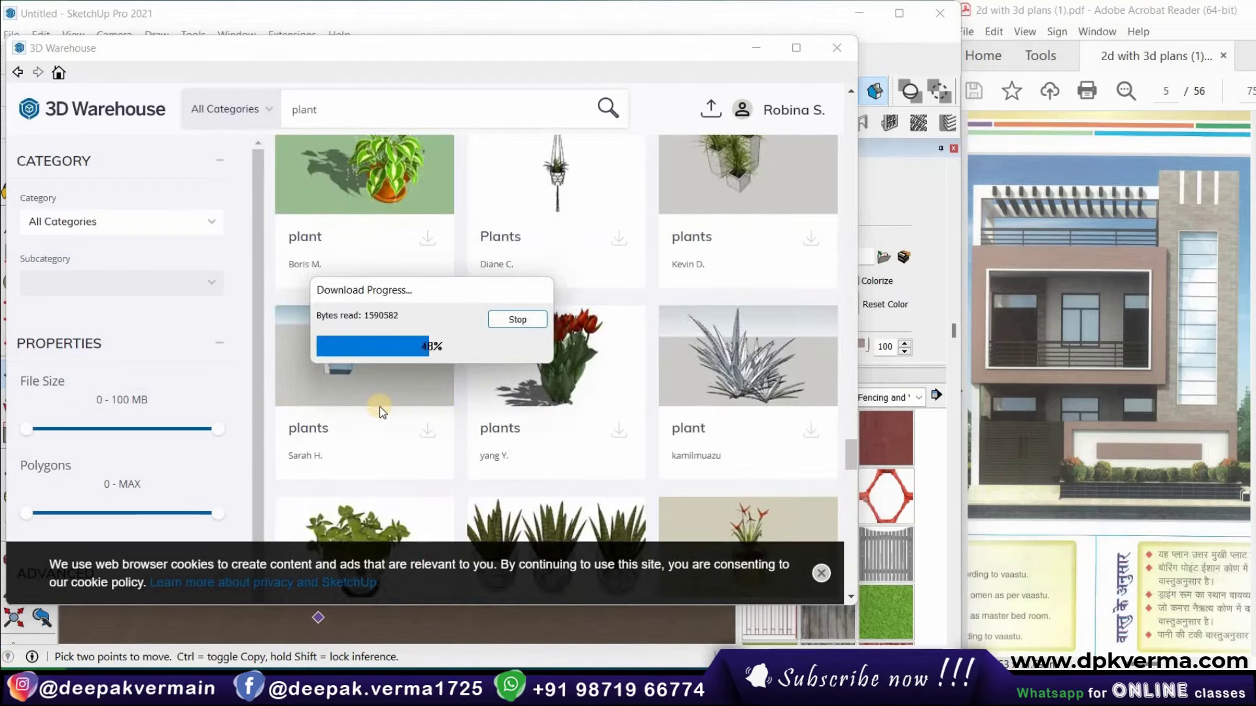
# Place the tulips in the front planter and array them with /8
pyautogui.scroll(5, 310, 572)
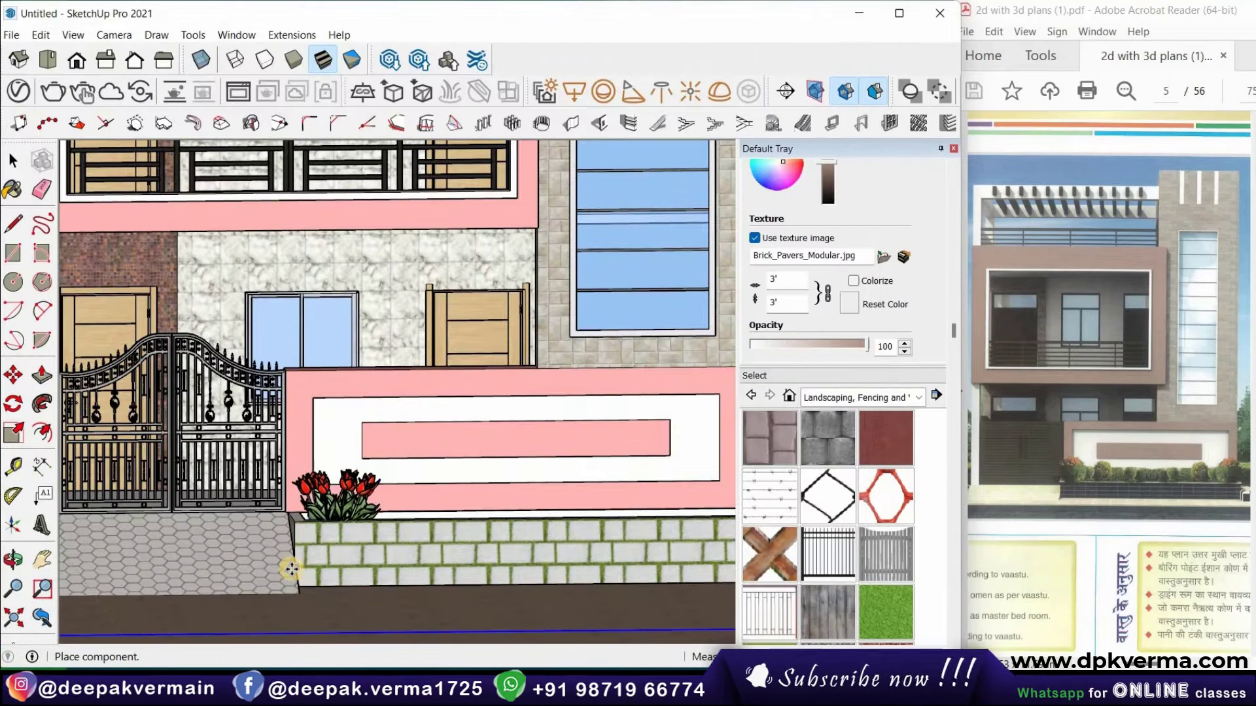
pyautogui.scroll(-5, 286, 586)
pyautogui.click(553, 584)
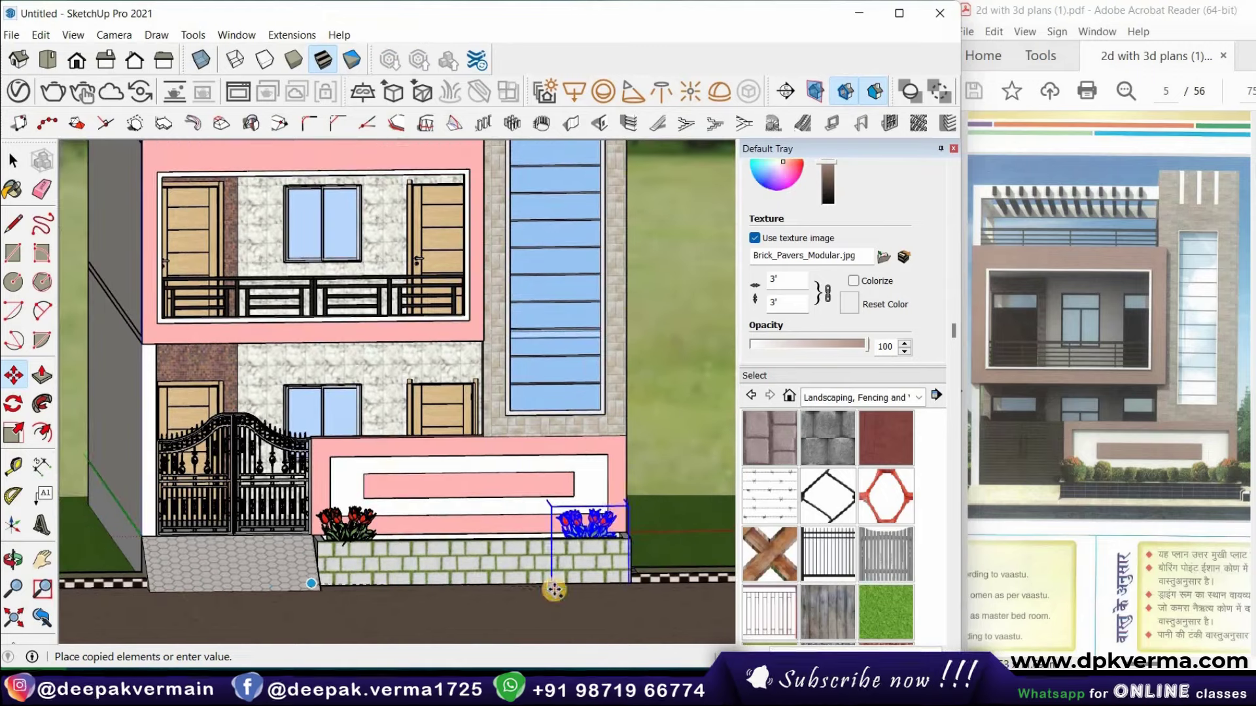
pyautogui.write('/8')
pyautogui.press('Return')
pyautogui.scroll(-3, 460, 613)
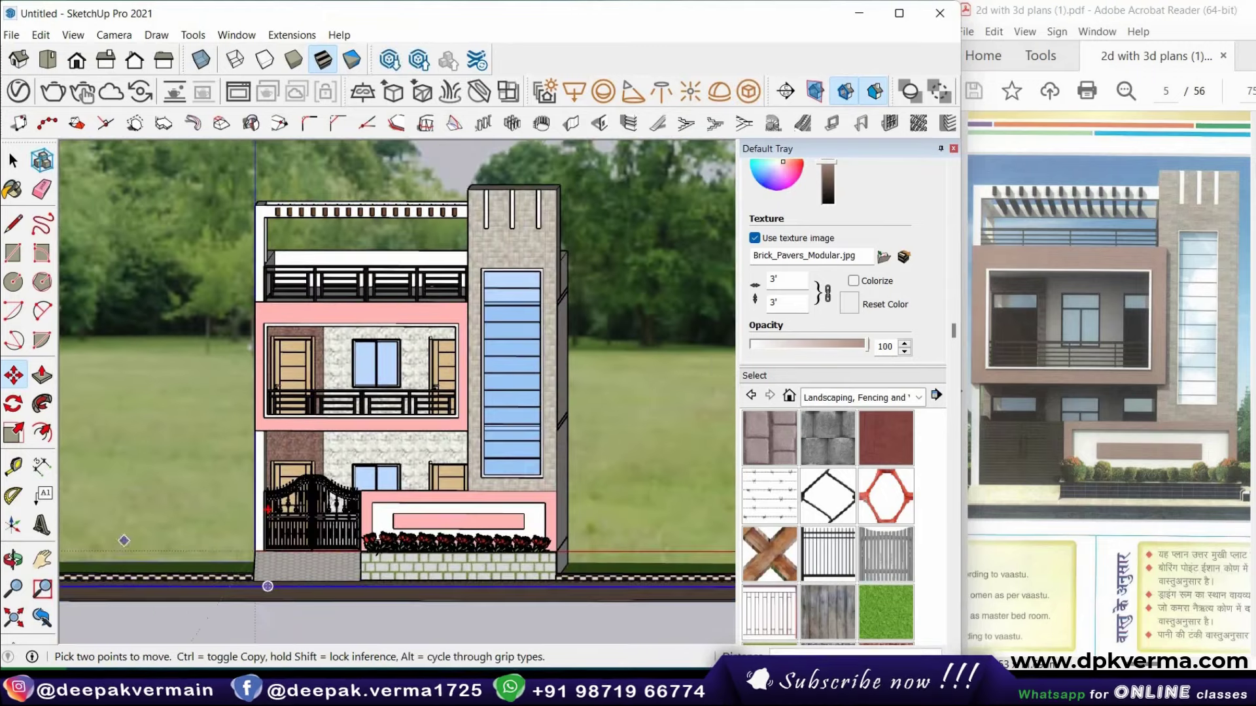
# Bring in a hedge from 3D Warehouse and place it at the front-left corner
pyautogui.click(391, 61)
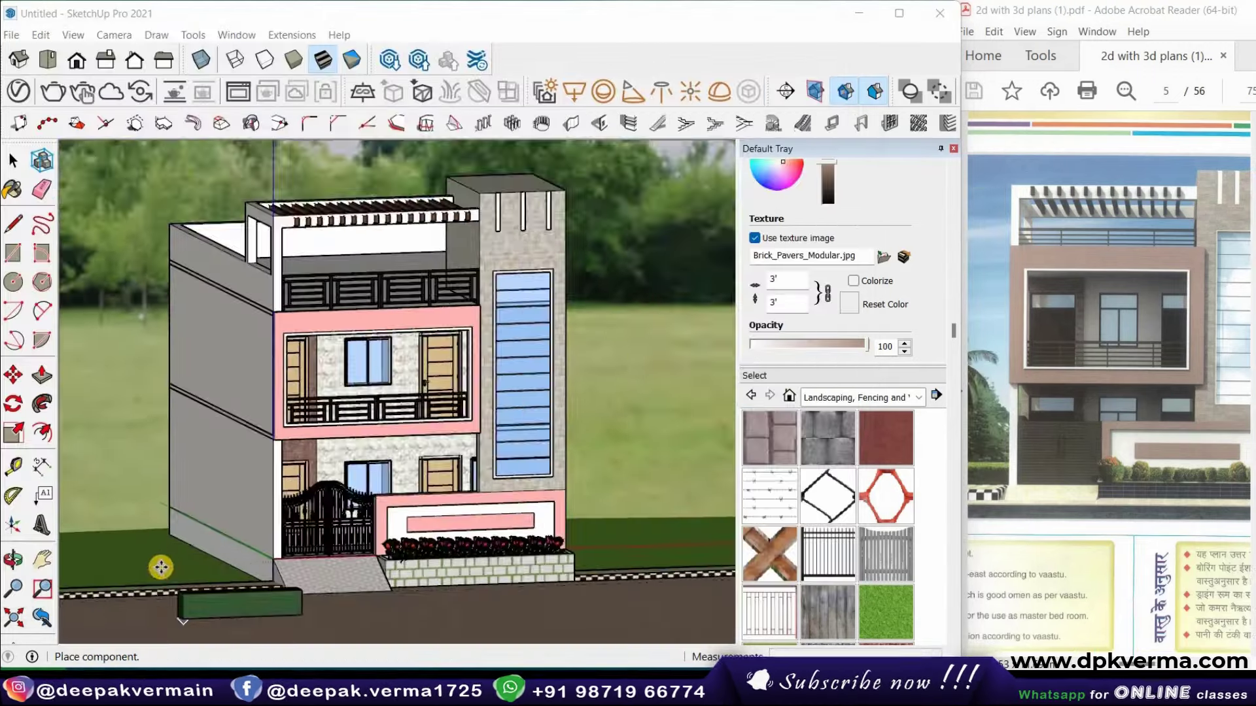
pyautogui.scroll(3, 160, 563)
pyautogui.scroll(2, 207, 612)
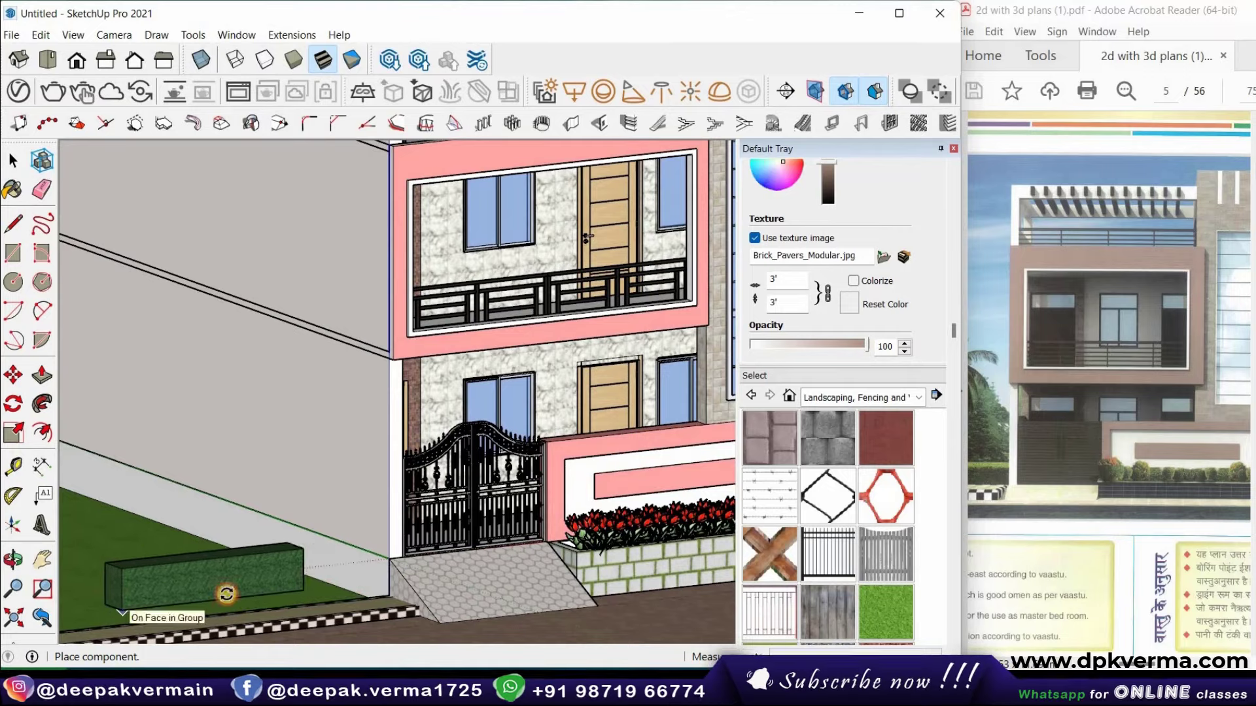
pyautogui.click(142, 608)
pyautogui.scroll(-3, 142, 608)
pyautogui.moveTo(266, 547); pyautogui.dragTo(455, 569, button='middle')
pyautogui.scroll(3, 143, 569)
# Copy the hedge with Move+Ctrl to the right side of the house front
pyautogui.press('space')
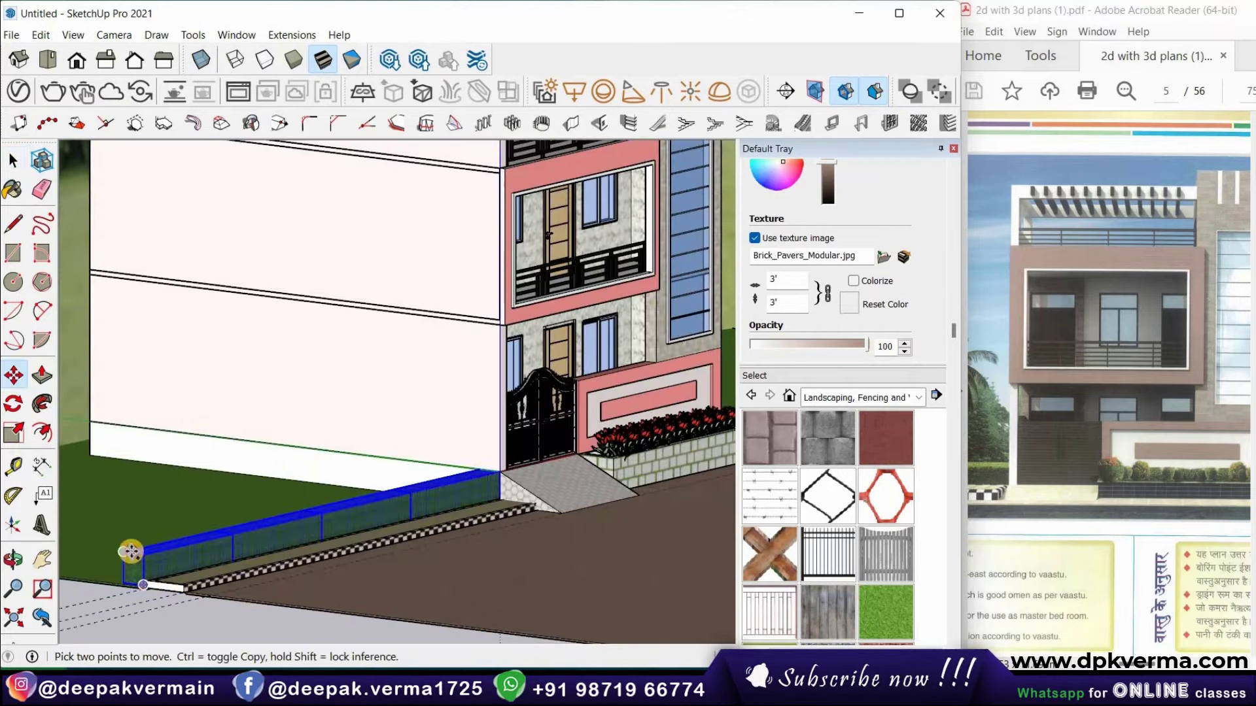
pyautogui.press('ctrl')
pyautogui.click(131, 552)
pyautogui.scroll(-2, 131, 551)
pyautogui.scroll(-2, 589, 442)
pyautogui.moveTo(588, 443)
pyautogui.mouseDown(button='middle')
pyautogui.moveTo(406, 510)
pyautogui.moveTo(569, 515)
pyautogui.mouseUp(button='middle')
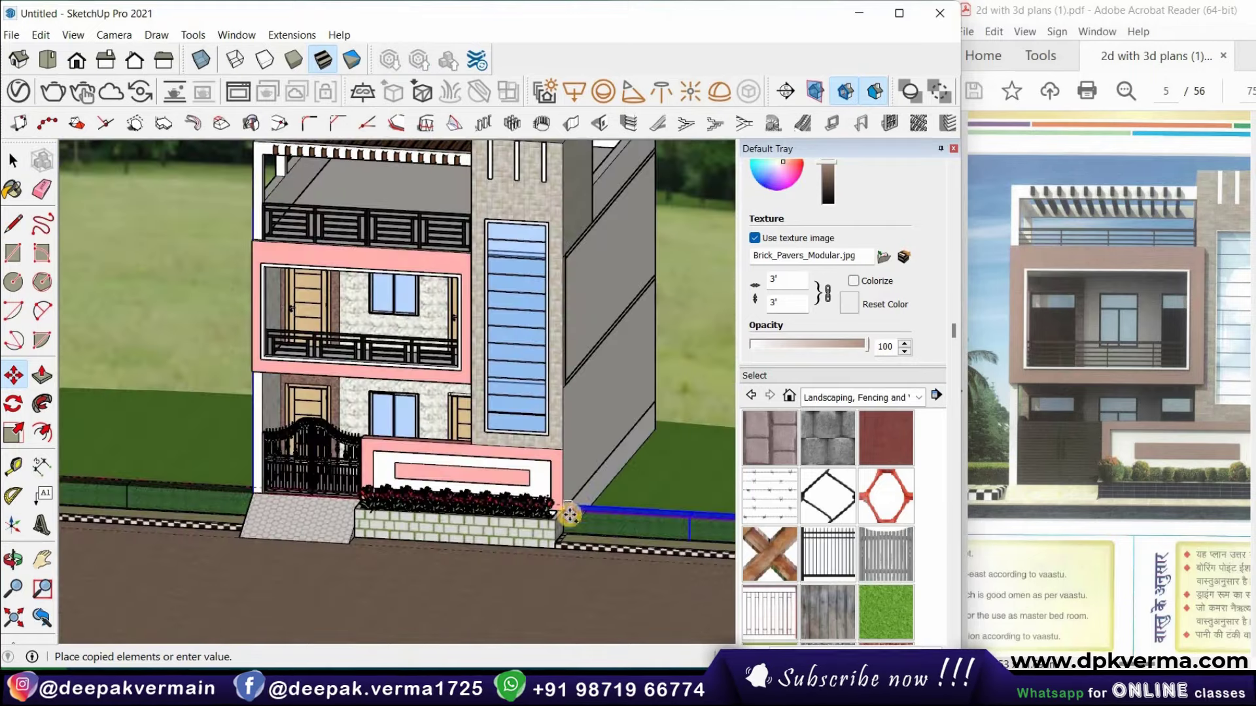
pyautogui.click(569, 515)
pyautogui.scroll(-2, 569, 515)
pyautogui.moveTo(441, 527)
pyautogui.mouseDown(button='middle')
pyautogui.moveTo(406, 543)
pyautogui.moveTo(401, 617)
pyautogui.mouseUp(button='middle')
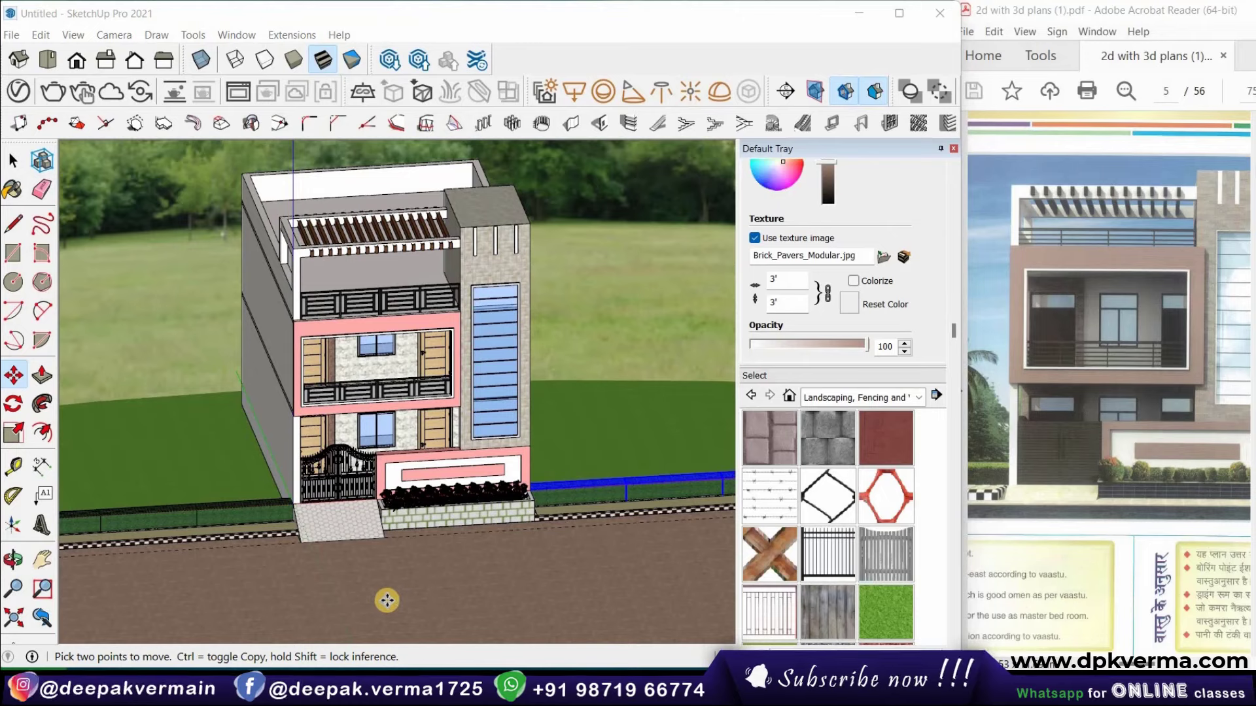
pyautogui.moveTo(426, 572)
pyautogui.mouseDown(button='middle')
pyautogui.moveTo(382, 561)
pyautogui.moveTo(395, 580)
pyautogui.moveTo(369, 530)
pyautogui.moveTo(406, 562)
pyautogui.mouseUp(button='middle')
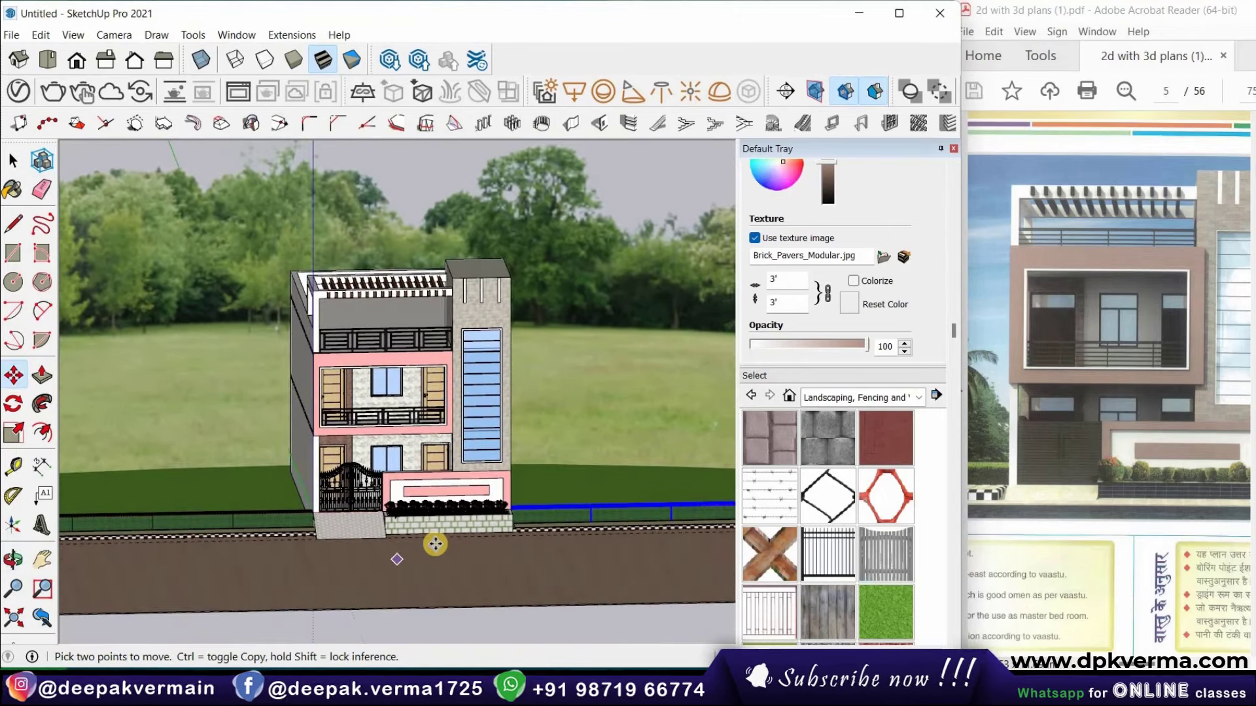
pyautogui.click(386, 533)
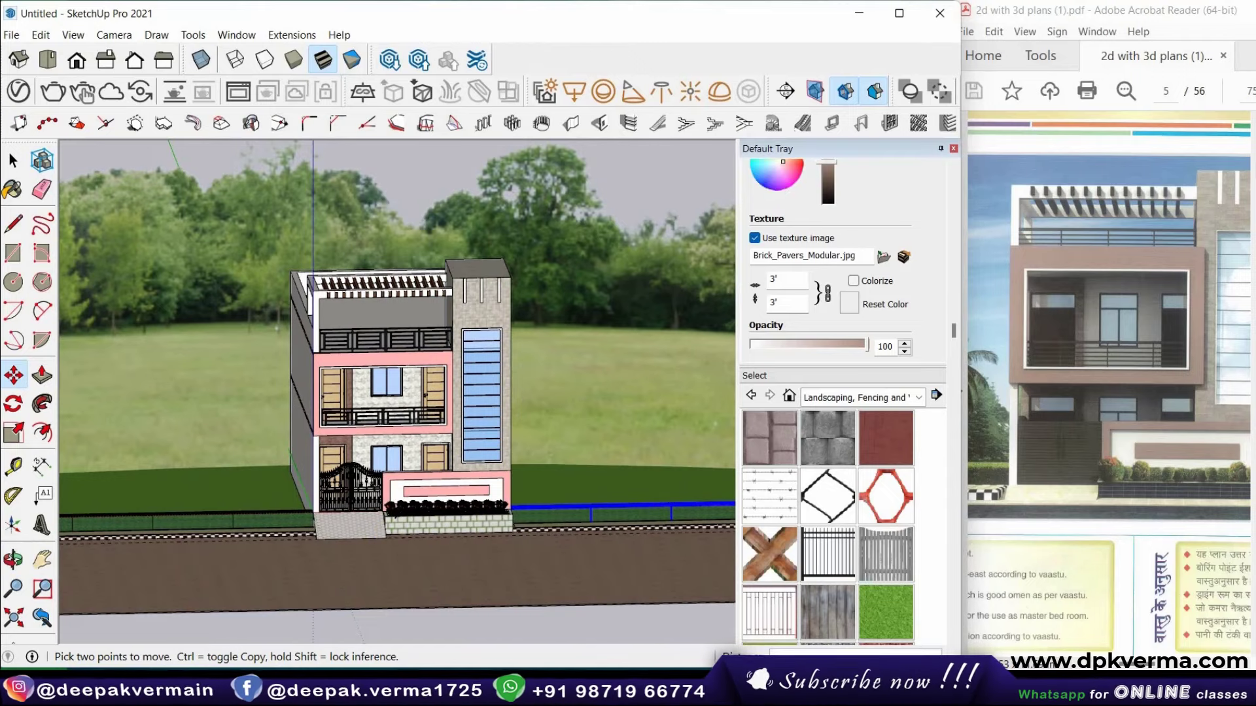
# Switch to Front view and render the facade in V-Ray at 1920 × 1080
pyautogui.press('F2')
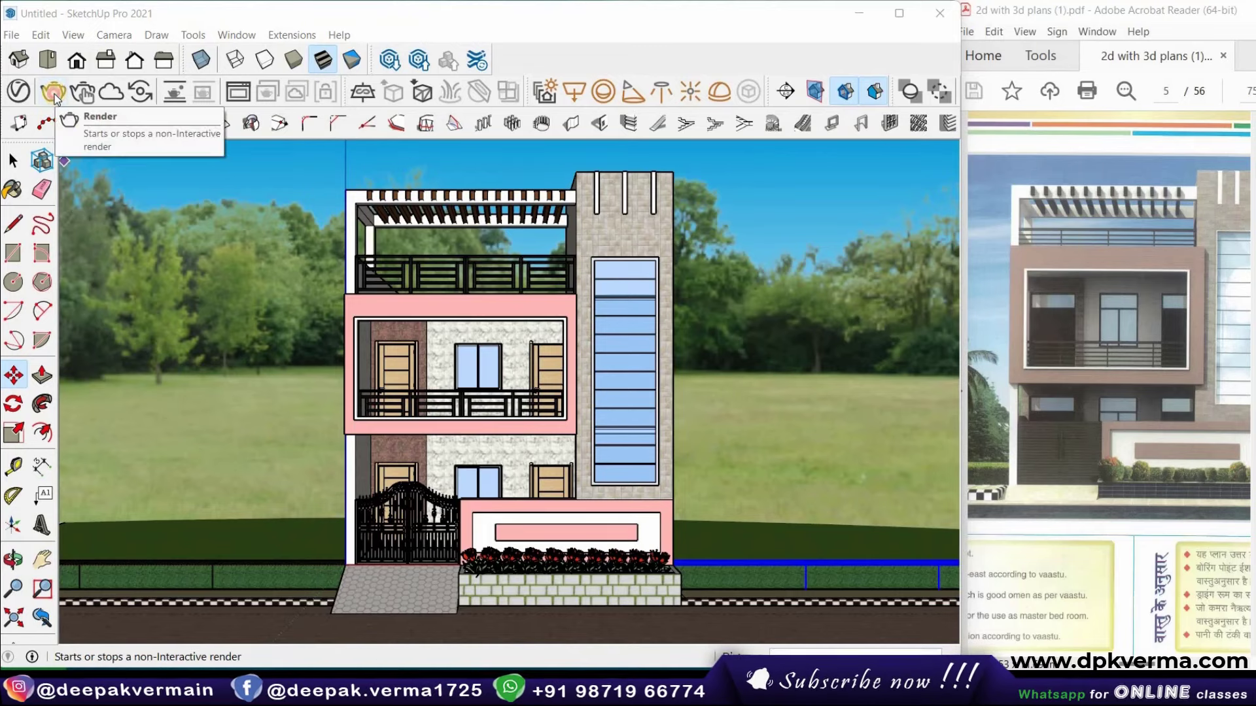
pyautogui.click(53, 94)
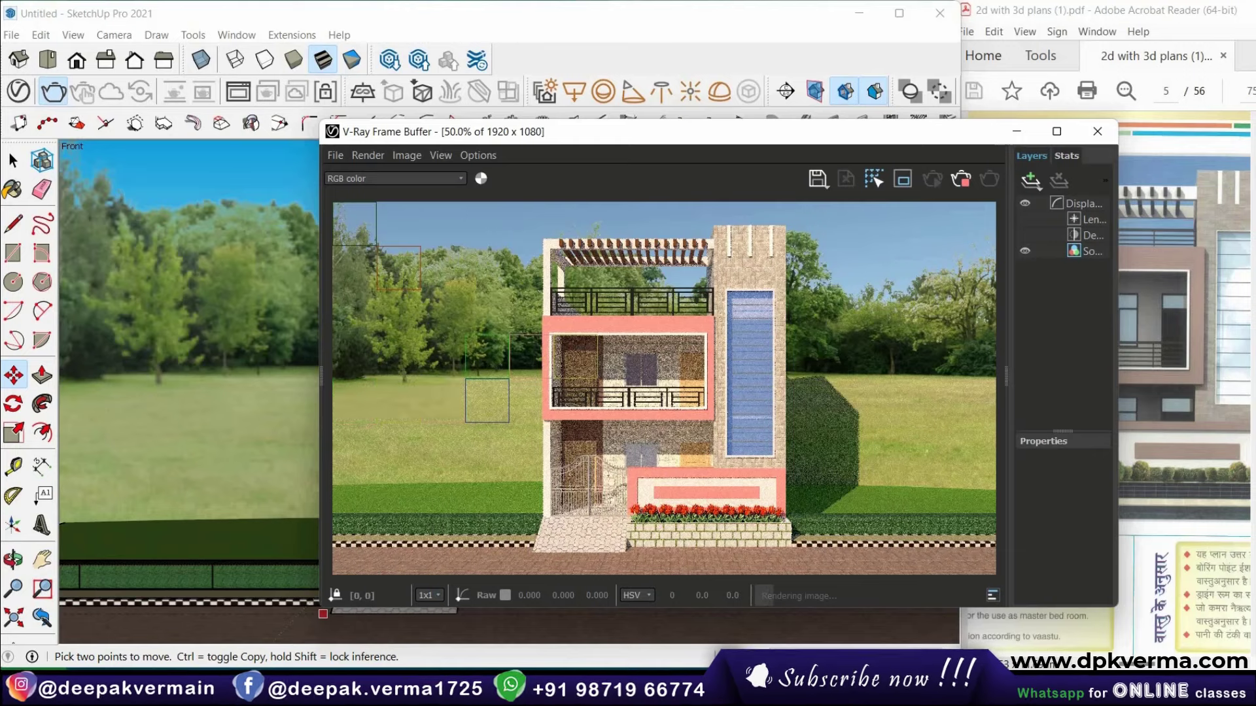
pyautogui.click(302, 638)
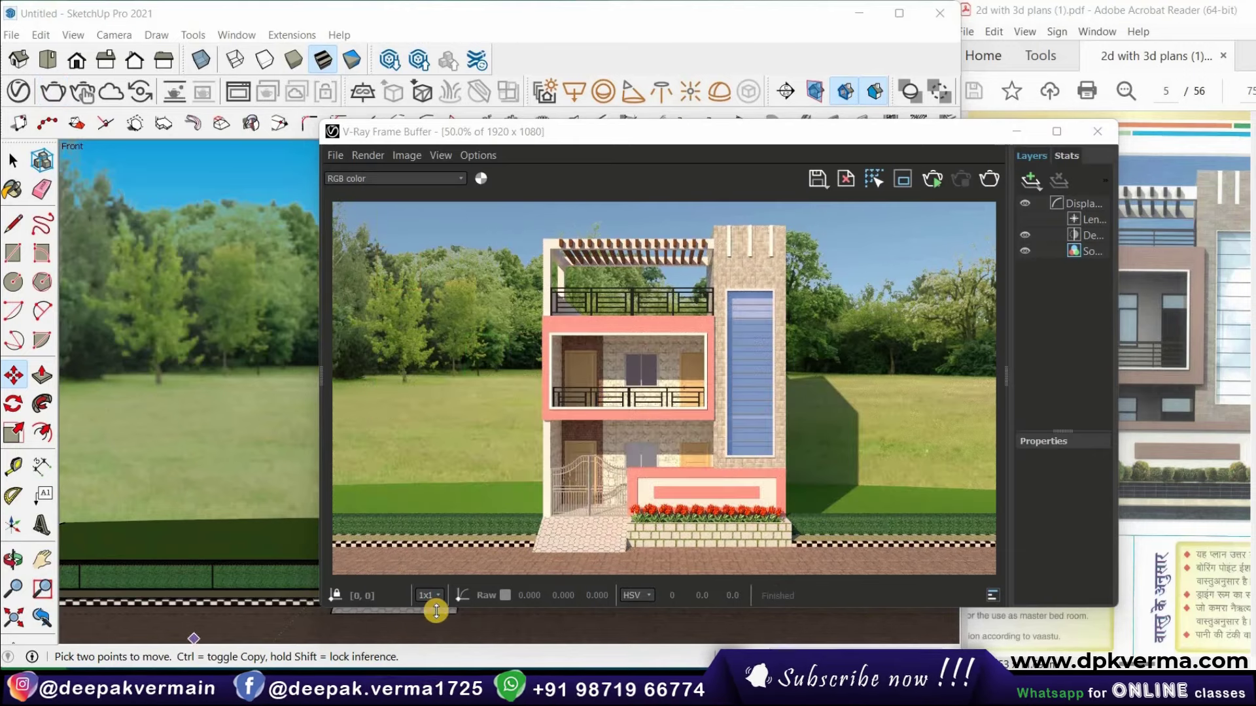